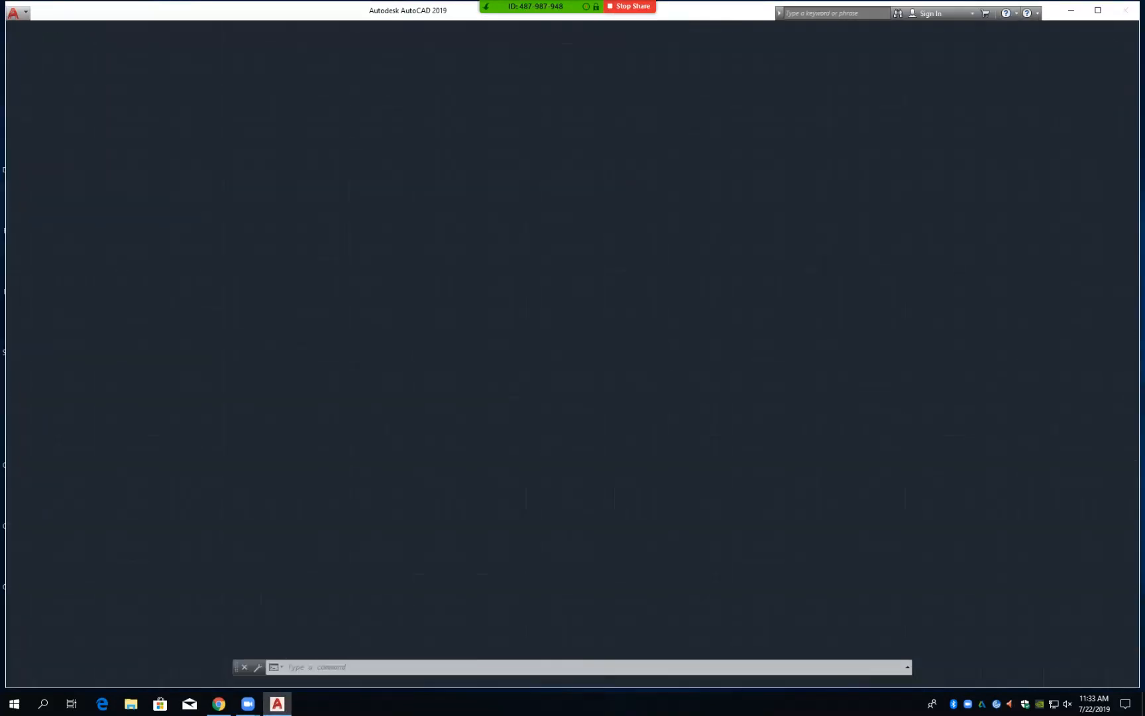
Open the drawing 2019-07-17_AutoCAD_Dovetail-Finger_2D_dimensioned and display its model space
click(748, 17)
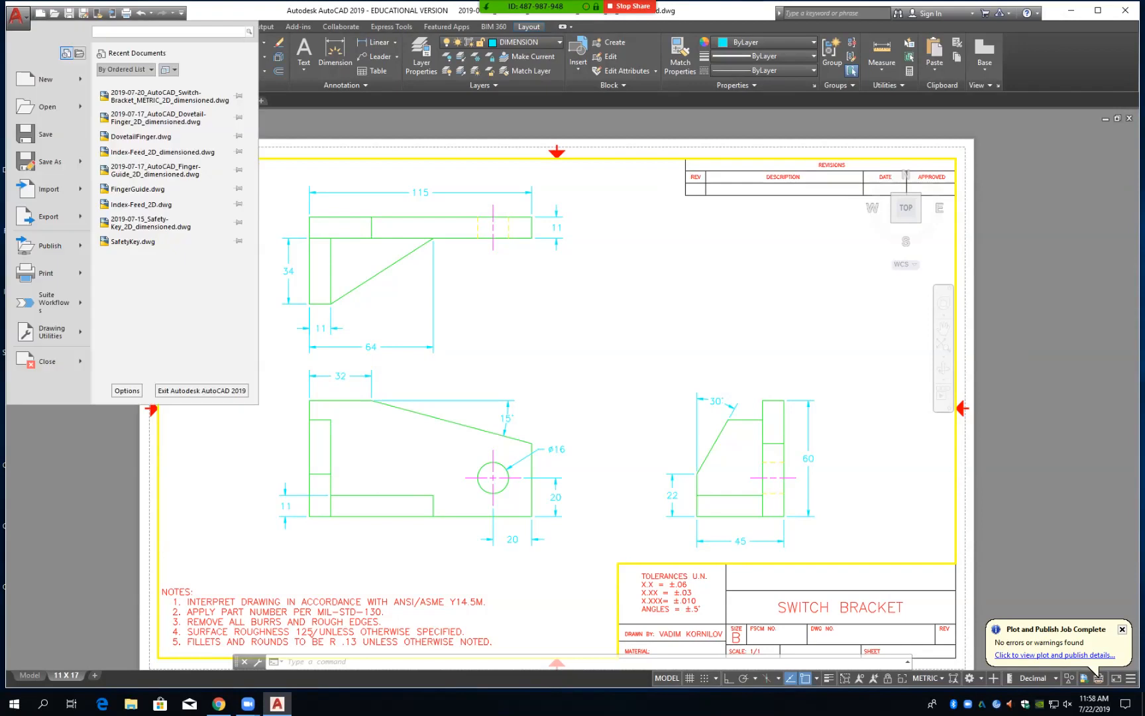
click(47, 106)
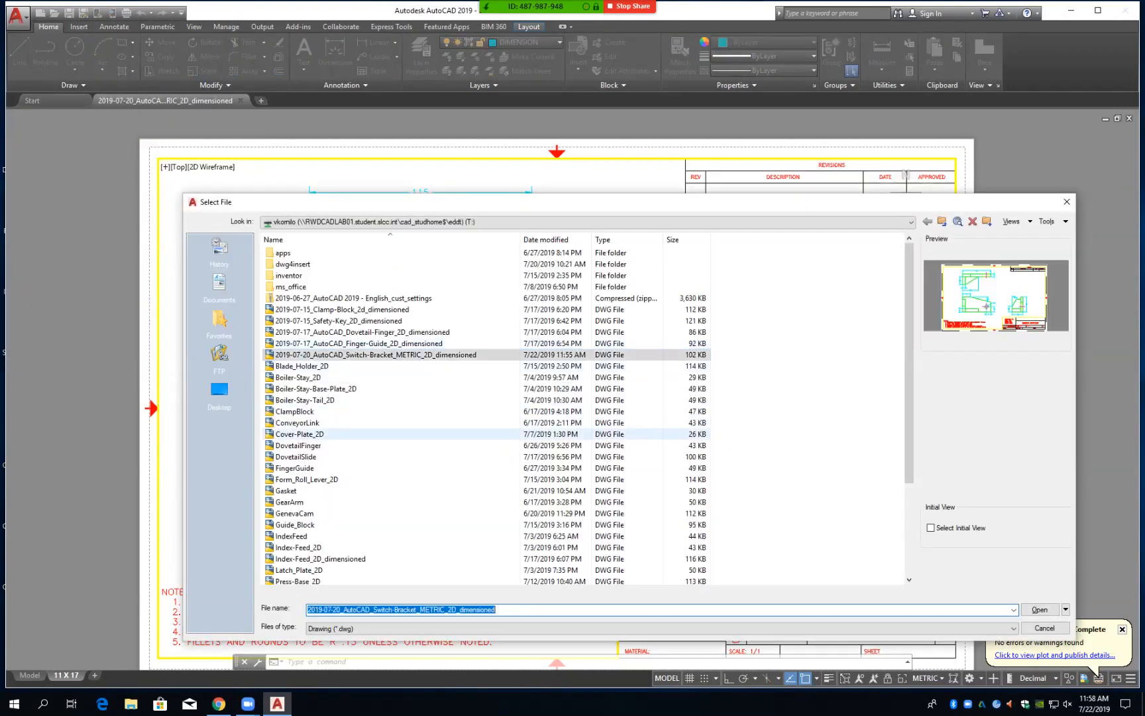
click(391, 332)
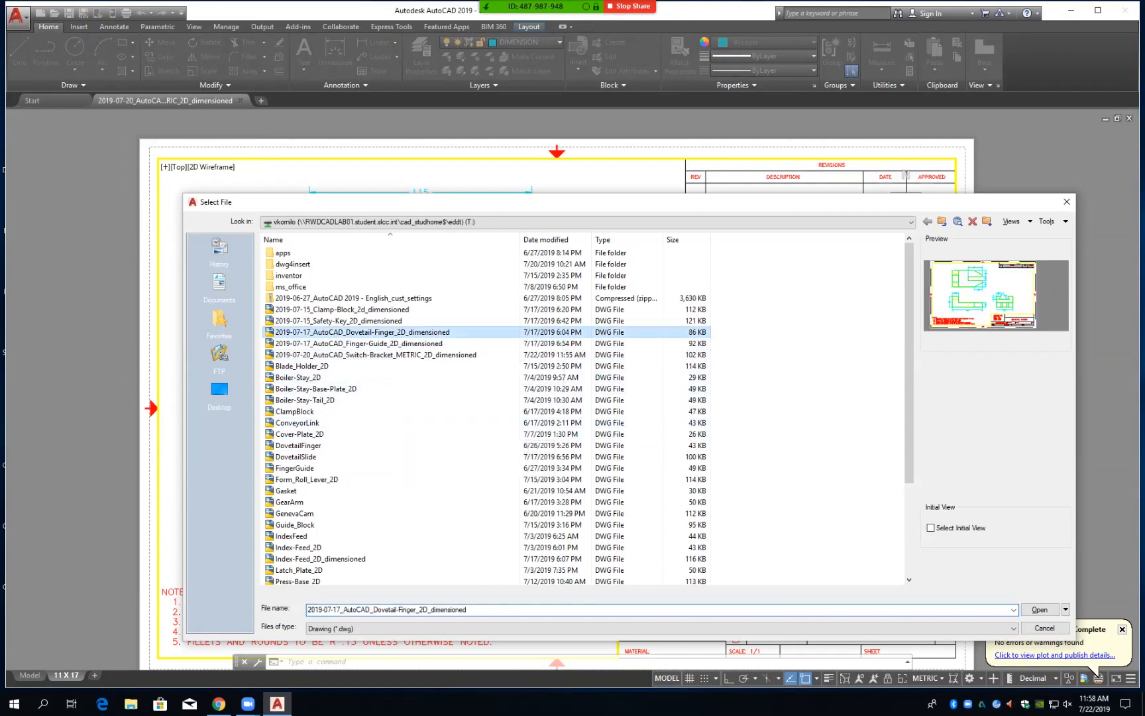
key(Return)
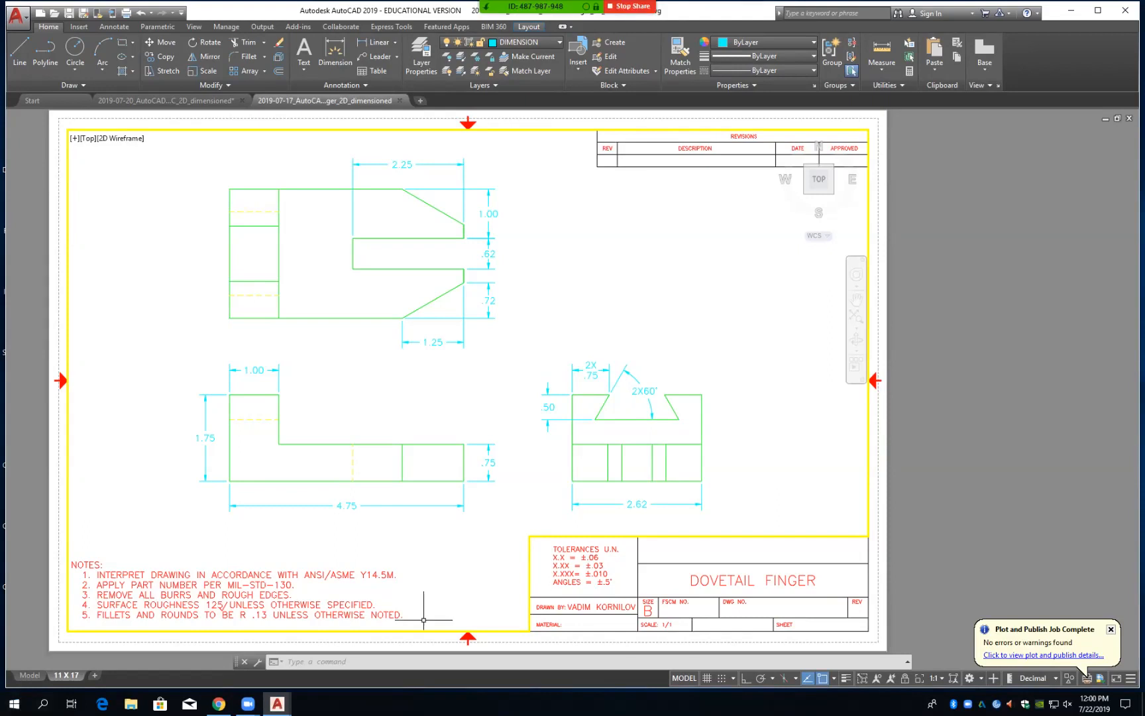
click(29, 675)
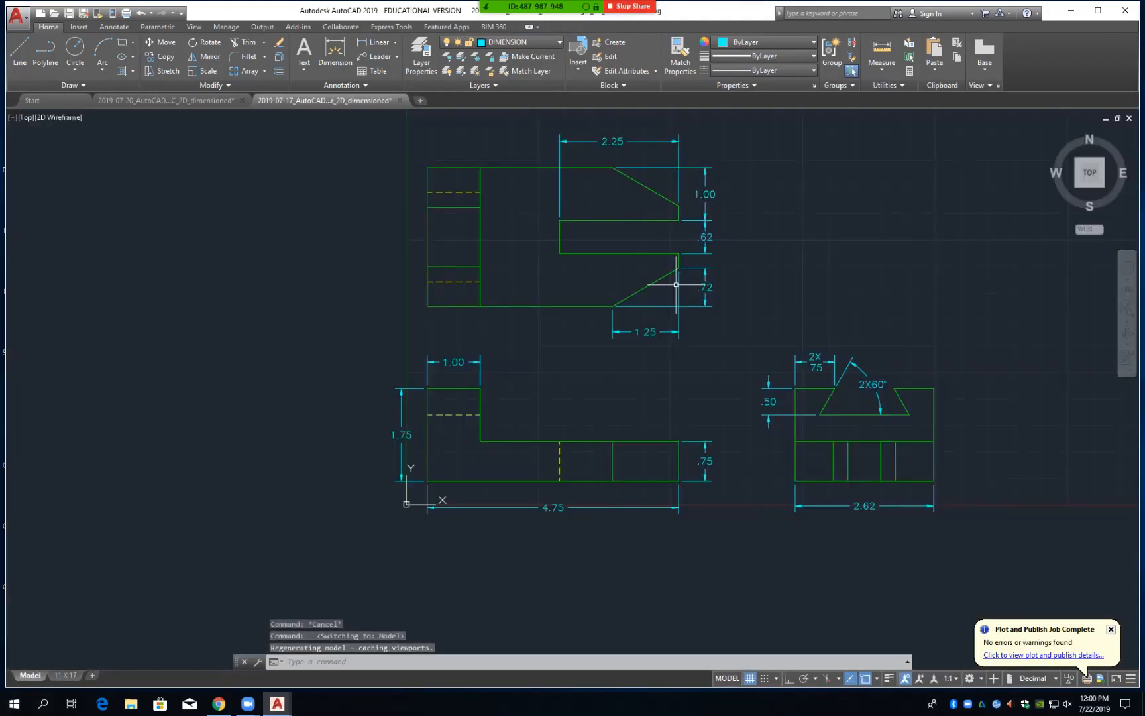
middle_drag(757, 289, 650, 336)
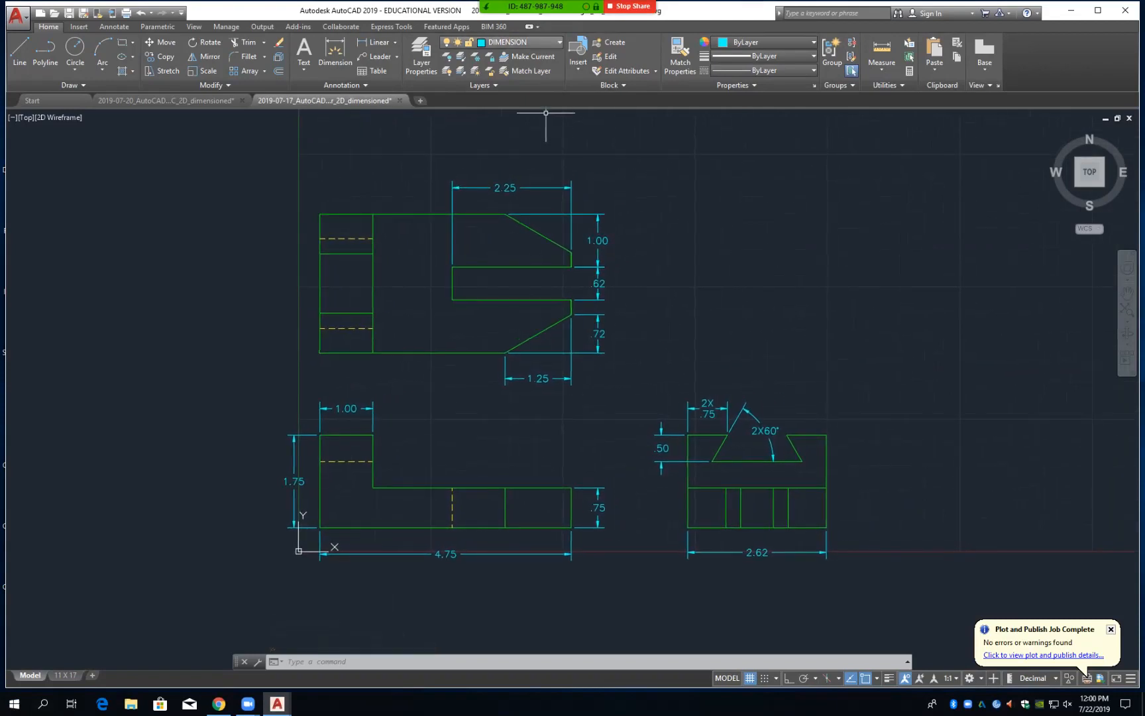
Save the drawing as a copy, appending "_w_" and the collaborator's first name to the existing file name
click(749, 17)
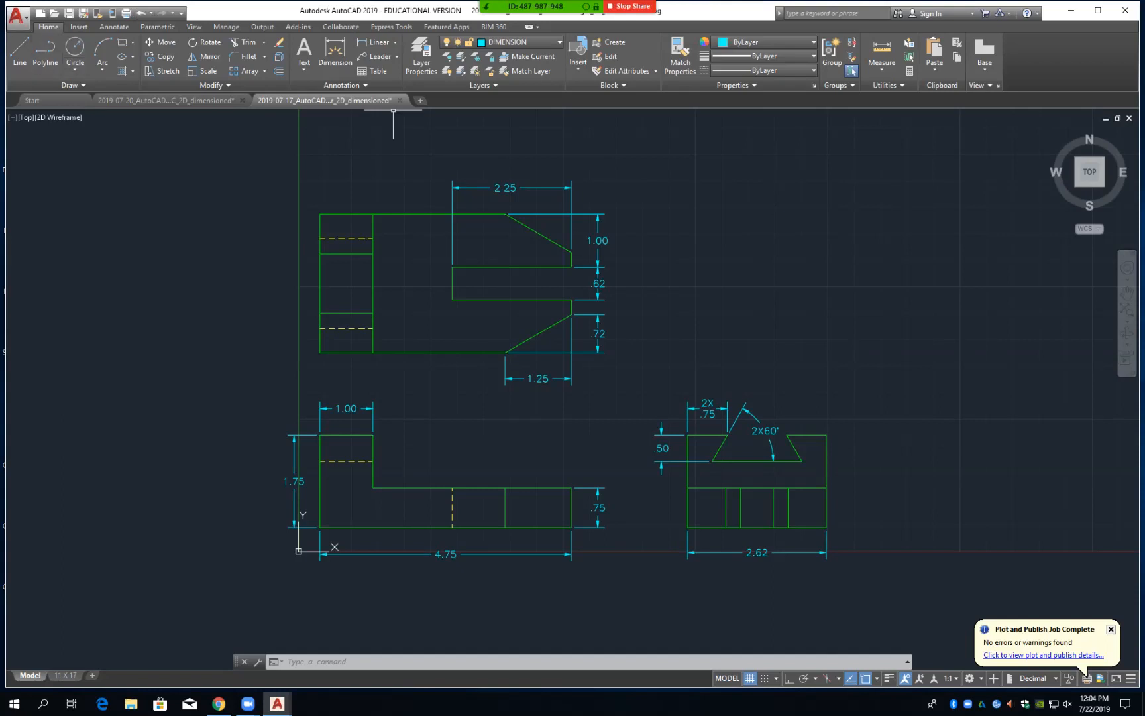
click(17, 15)
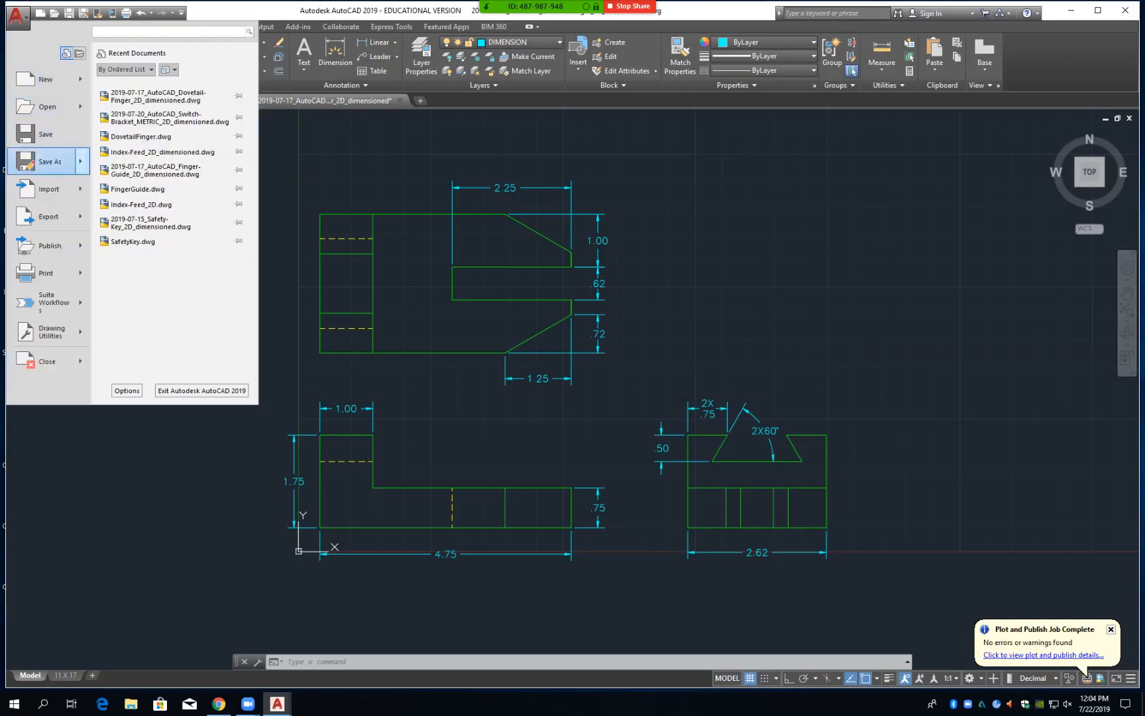
mouse_move(49, 161)
click(133, 78)
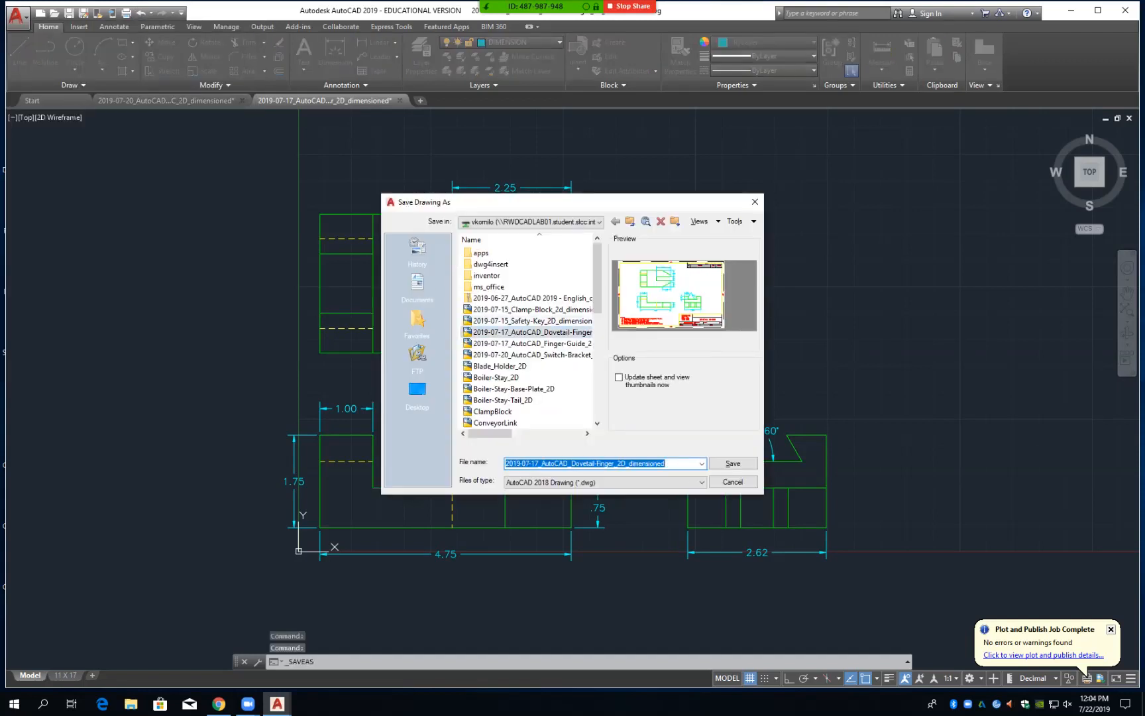
click(664, 464)
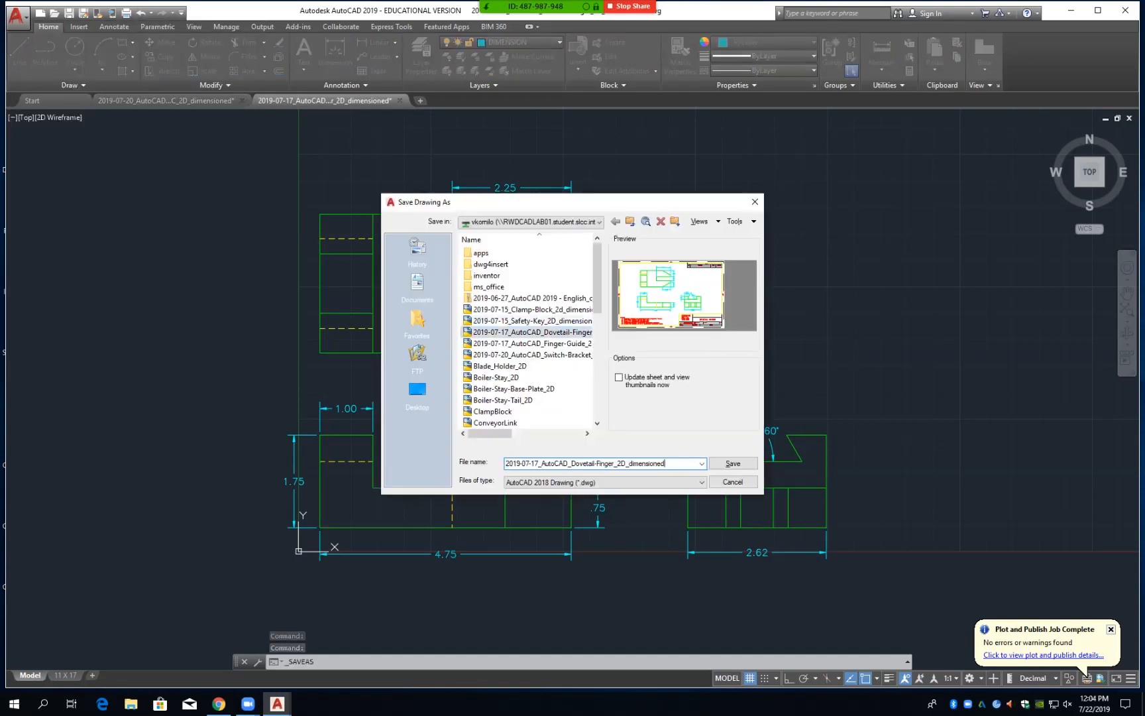
text(_w)
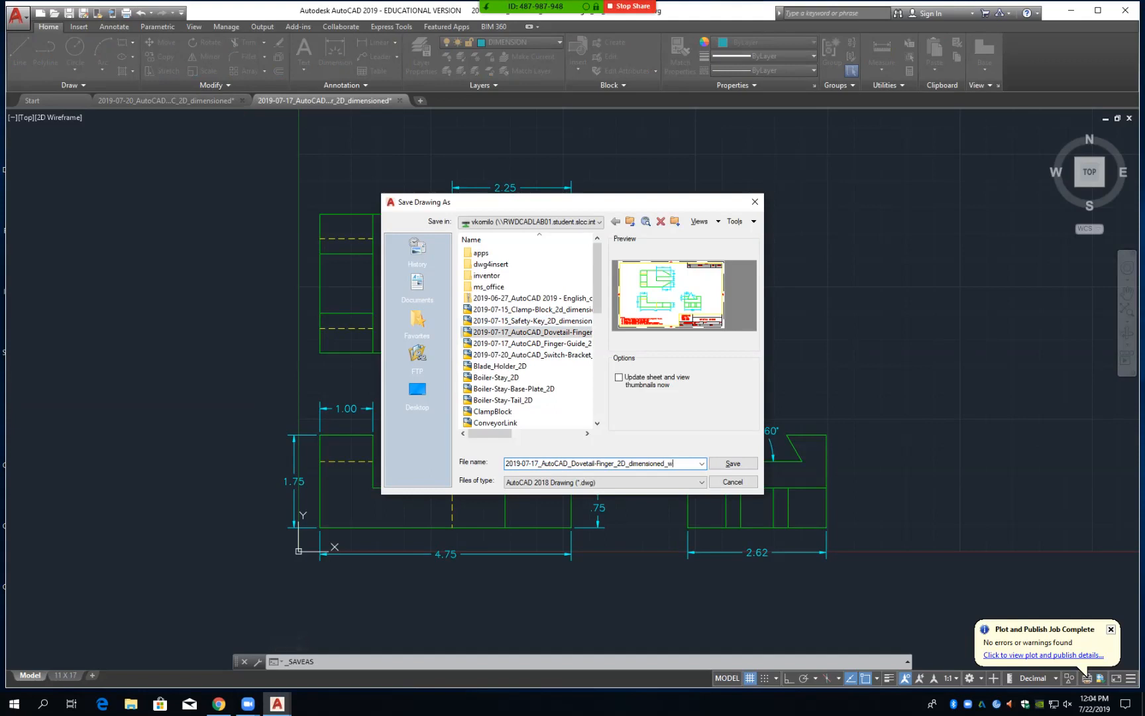
text(_Mike)
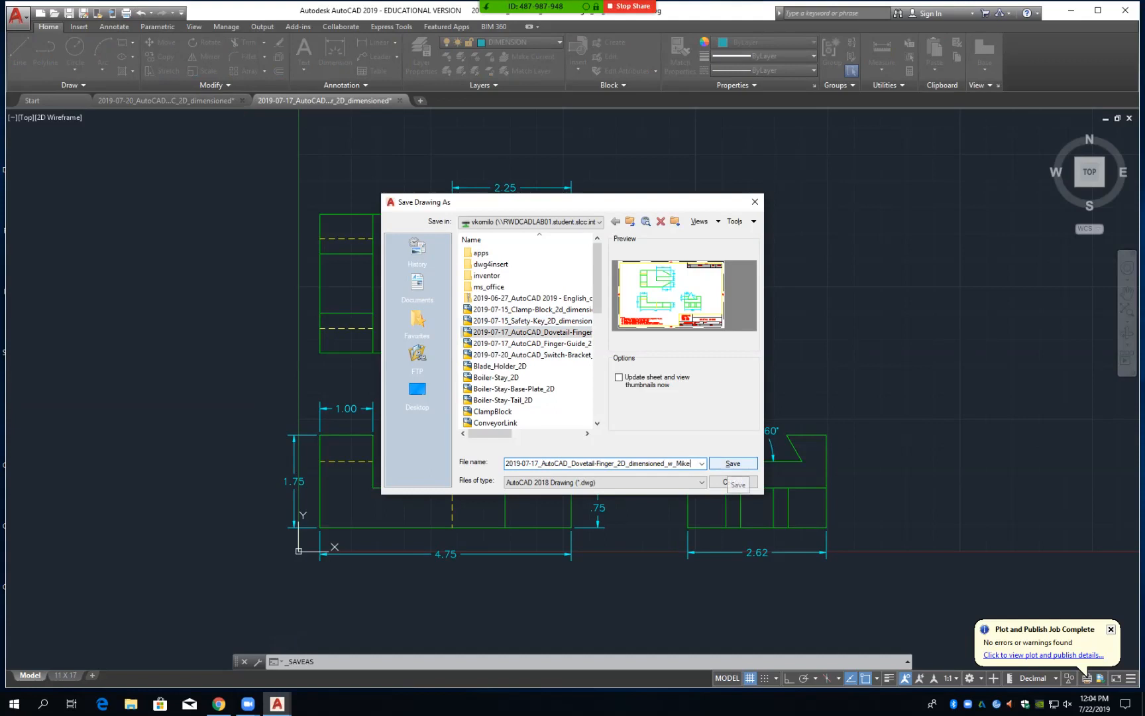
click(729, 464)
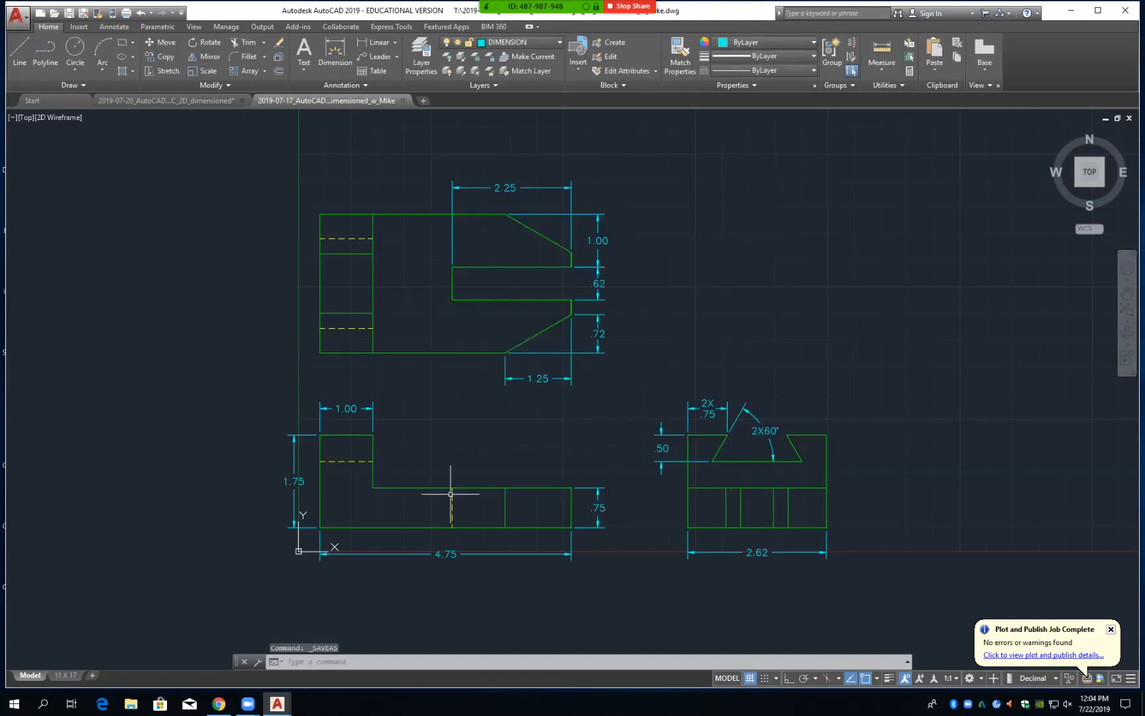
Delete the front view's upright width, overall height and overall length dimensions
click(374, 421)
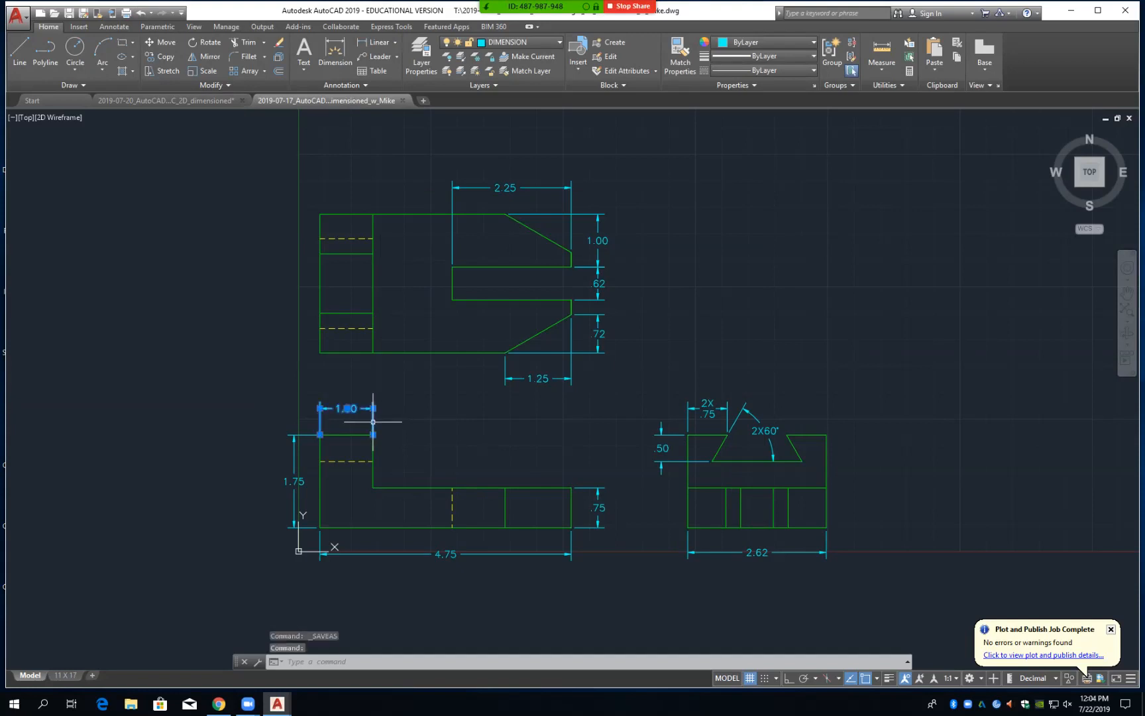
key(Delete)
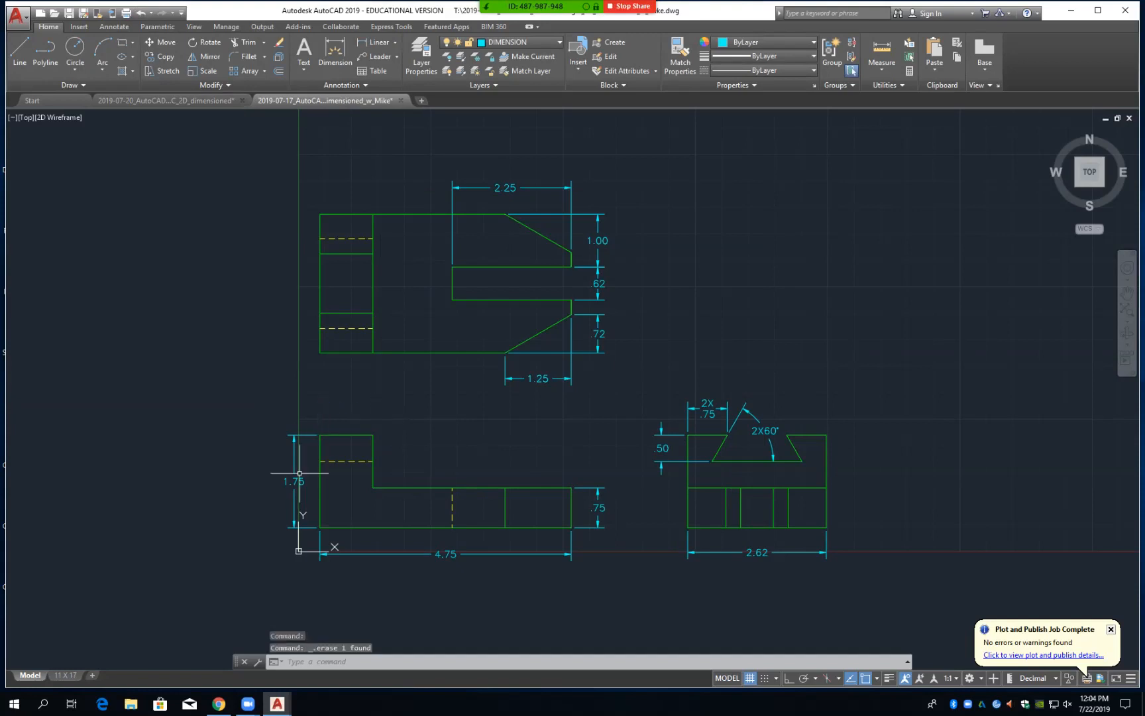
click(302, 434)
key(Delete)
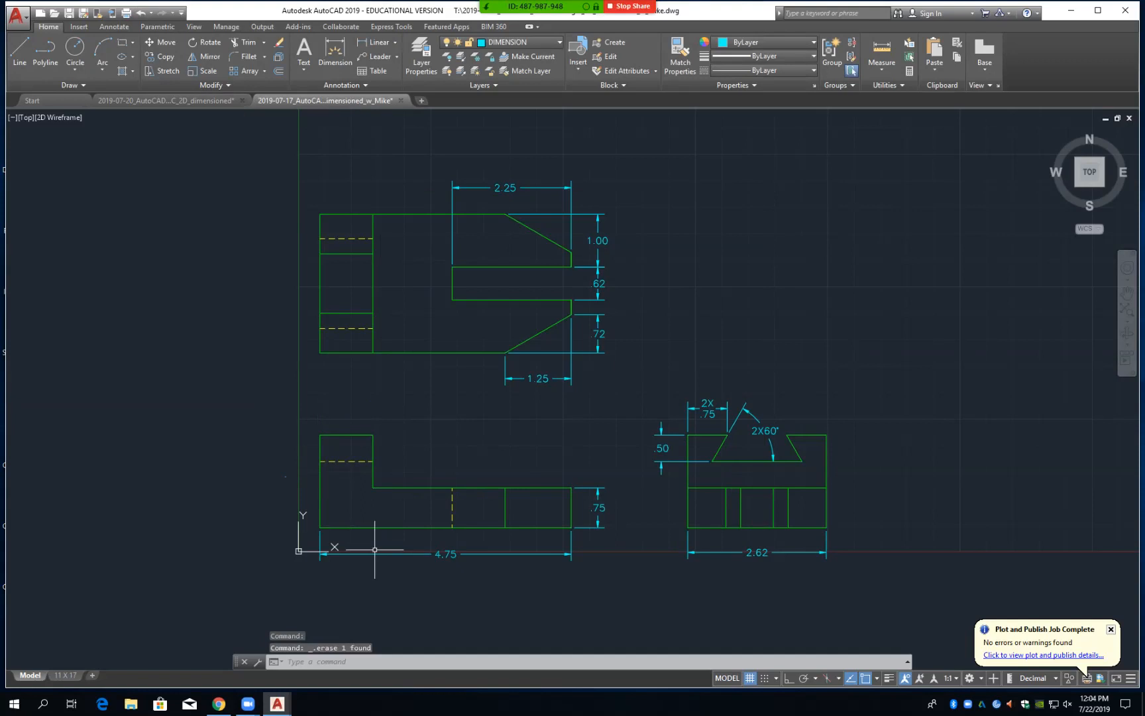
click(319, 540)
key(Delete)
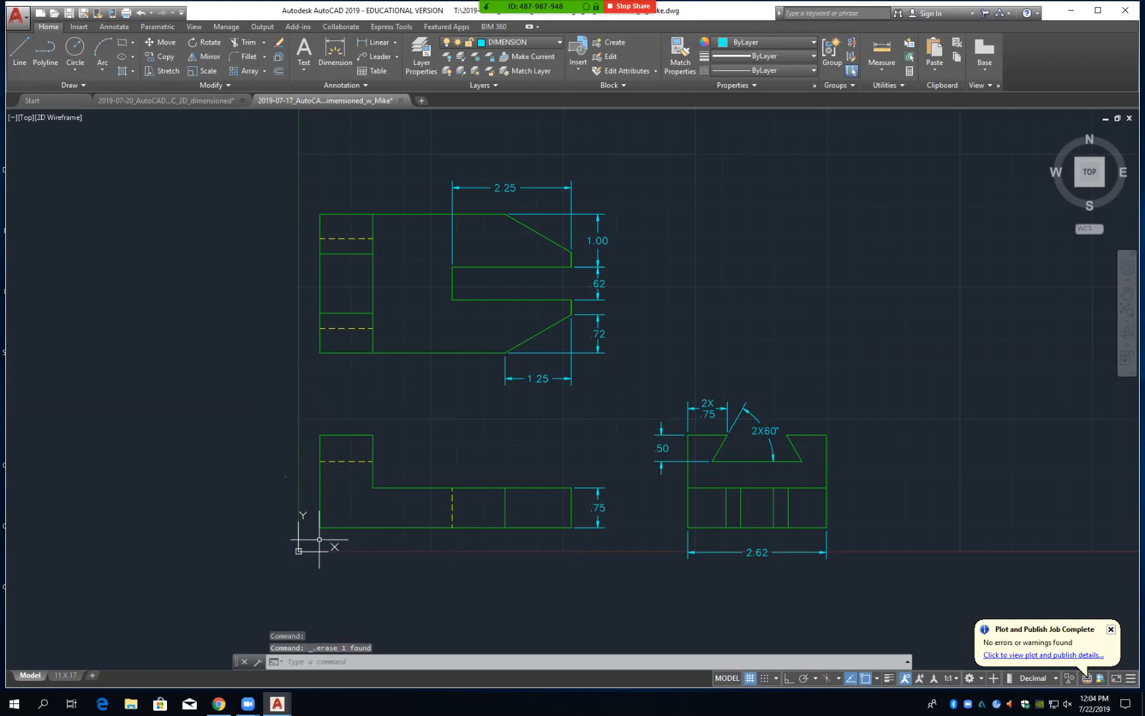
Delete all the dimensions around the top view, including the slot, prong and chamfer dimensions
click(506, 369)
key(Delete)
click(589, 299)
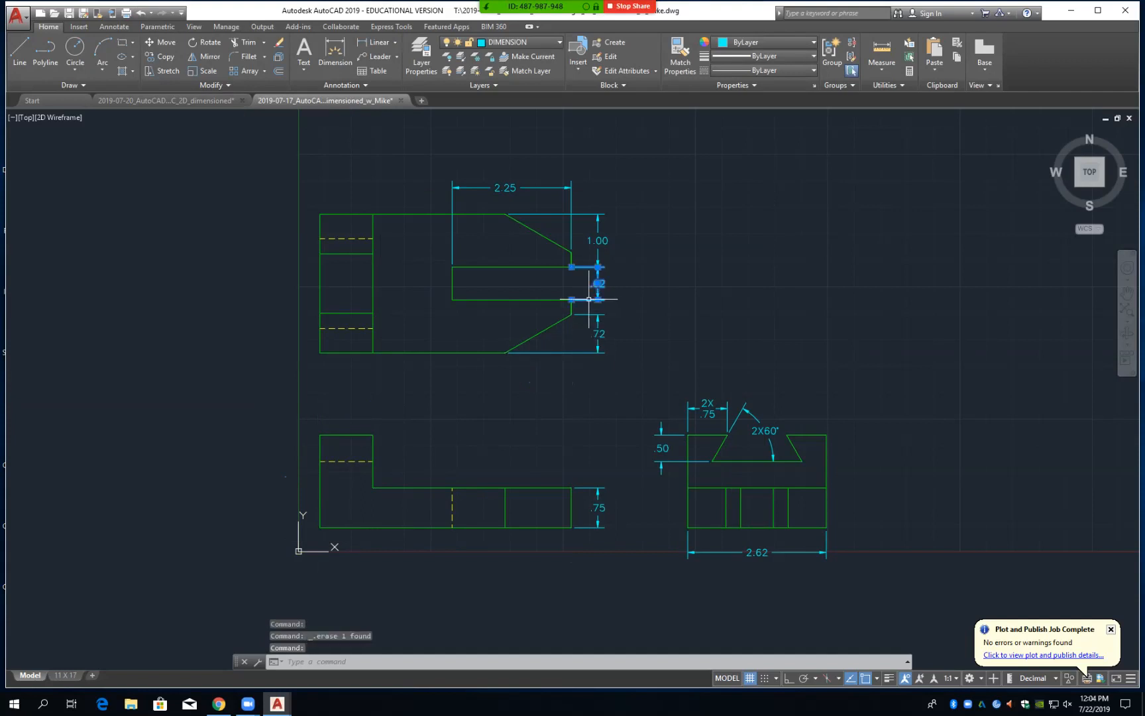
click(588, 315)
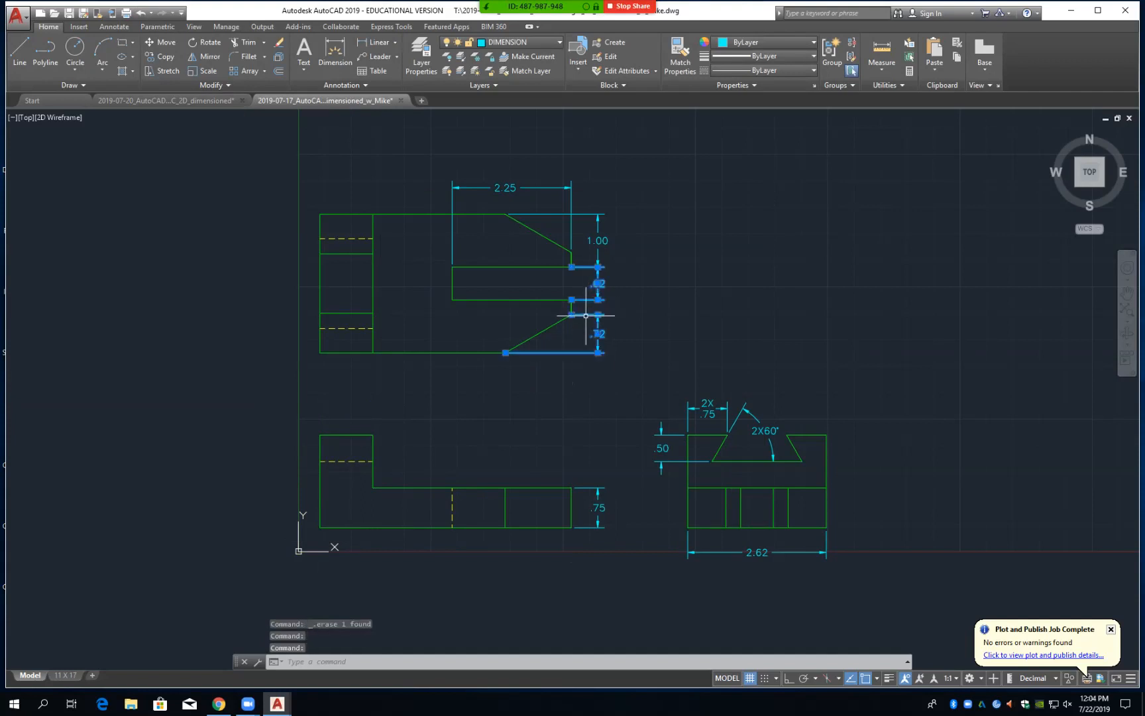
click(586, 269)
click(571, 197)
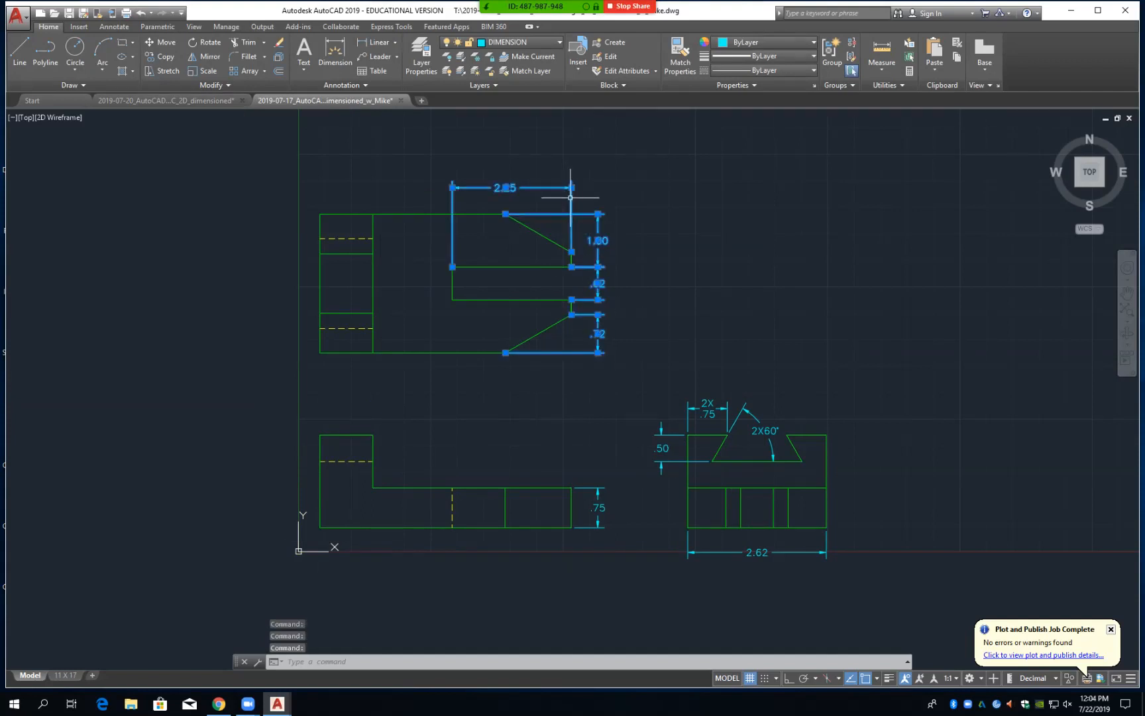
key(Delete)
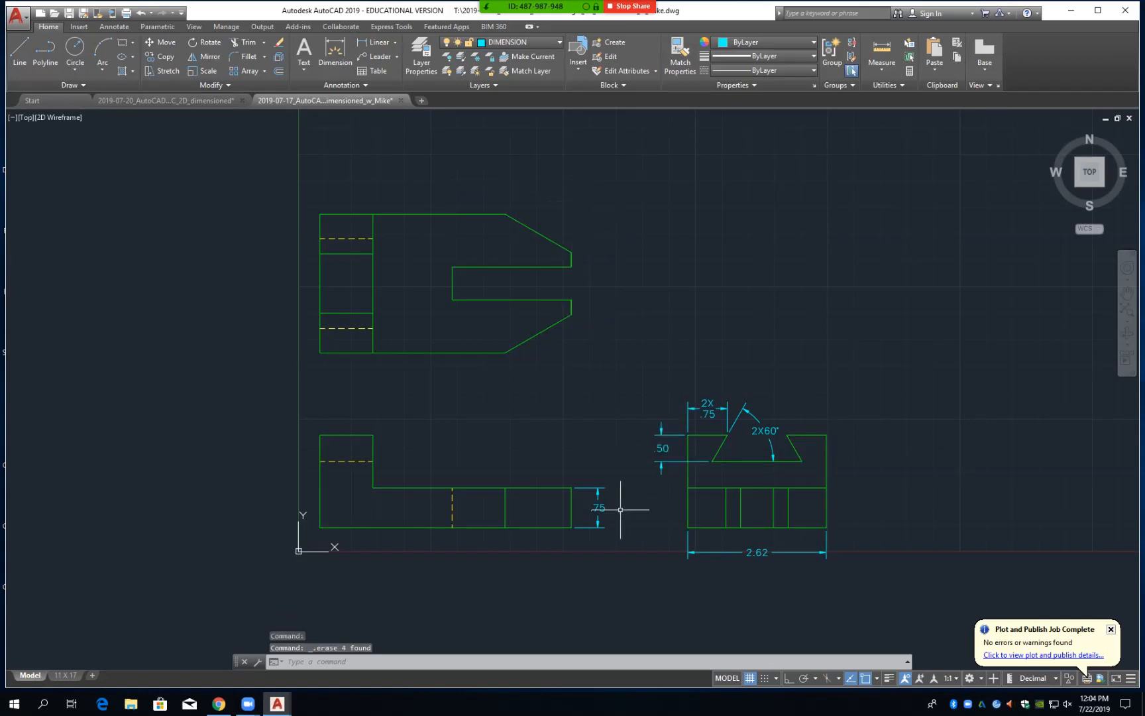
Delete the front view's remaining base height dimension and all the dimensions on the side view
click(588, 488)
key(Delete)
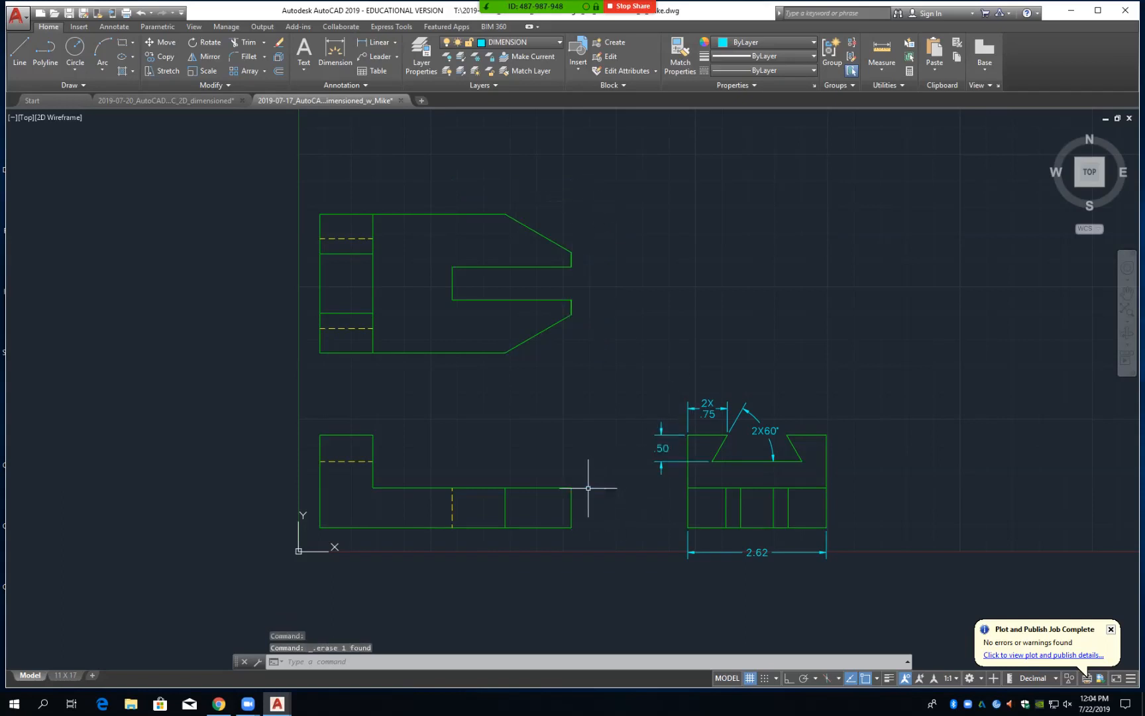
click(686, 425)
key(Delete)
click(735, 419)
key(Delete)
click(689, 542)
key(Delete)
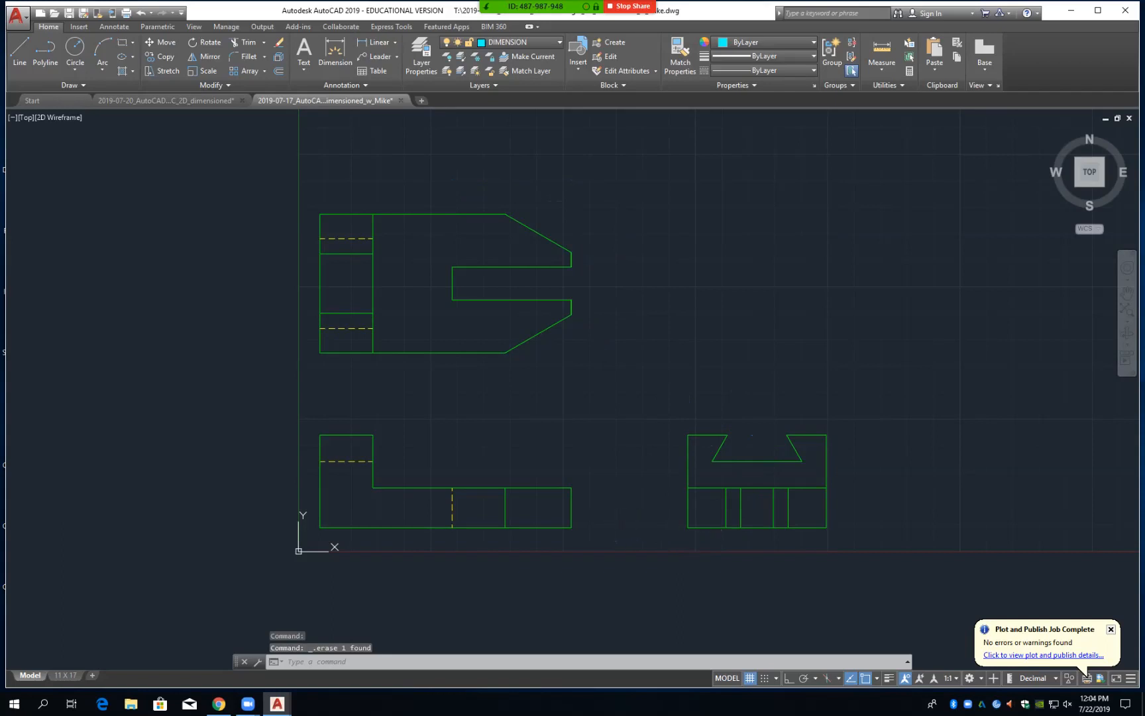
Save the drawing and dismiss the plot job notification
key(ctrl+s)
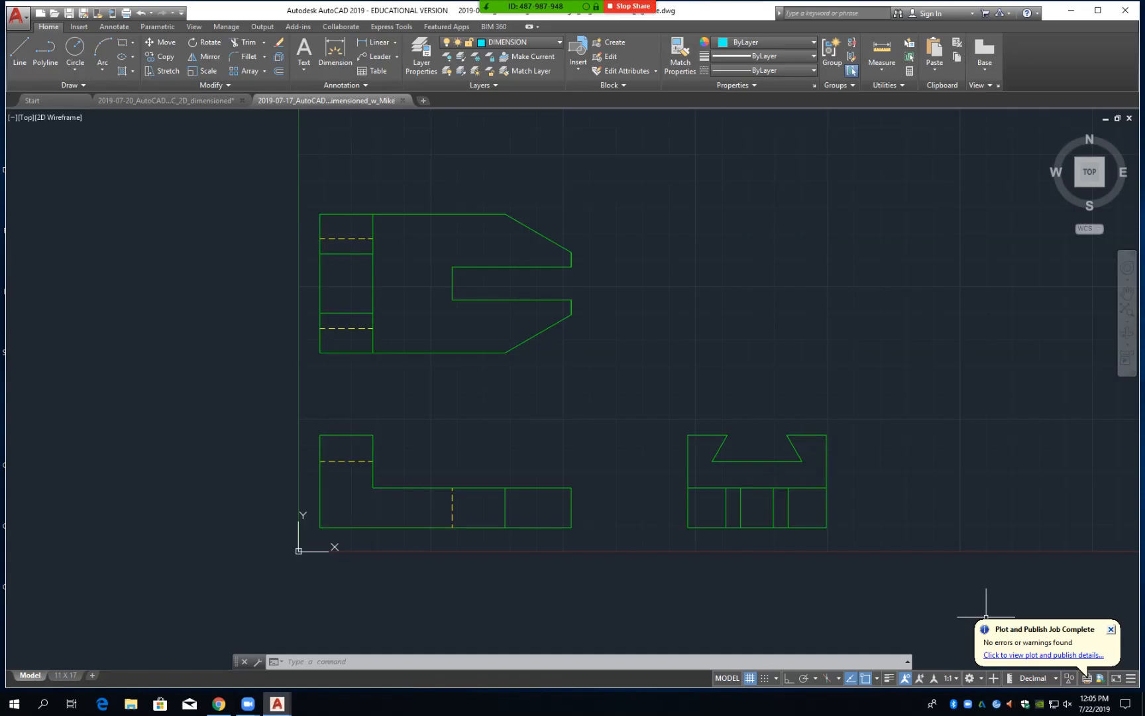
click(1111, 629)
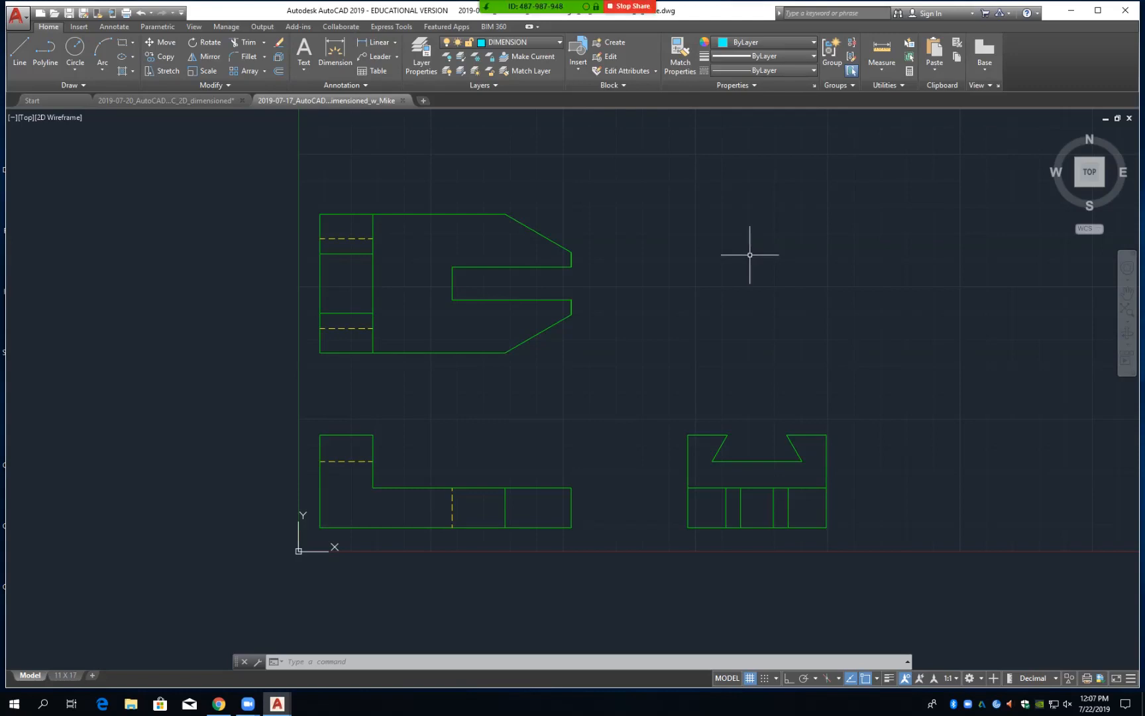
Move the whole top view straight up about 0.99 units with Ortho on, widening the gap above the front view
text(m)
key(Return)
click(309, 375)
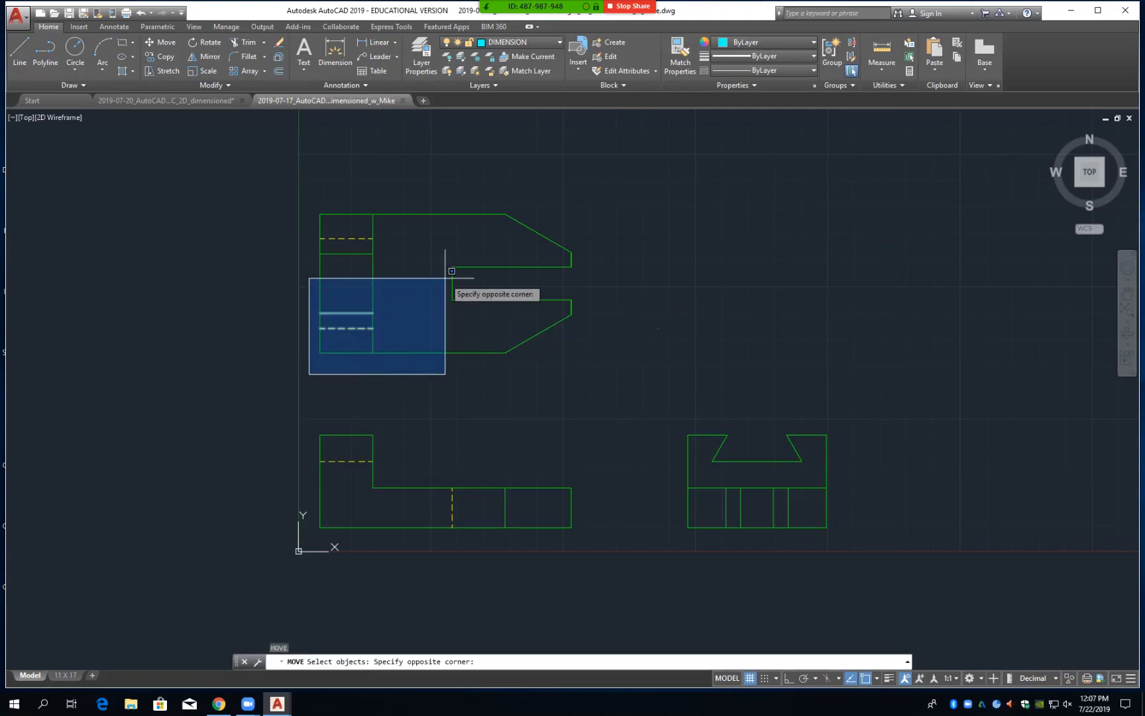
click(598, 195)
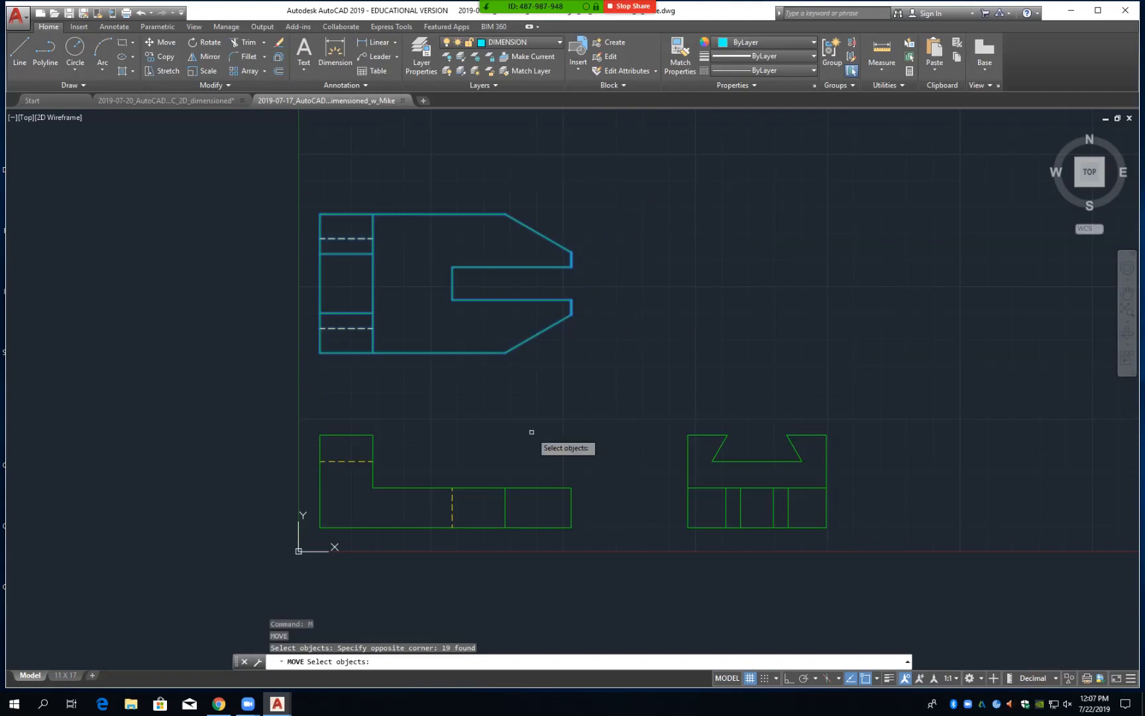
key(Return)
click(467, 391)
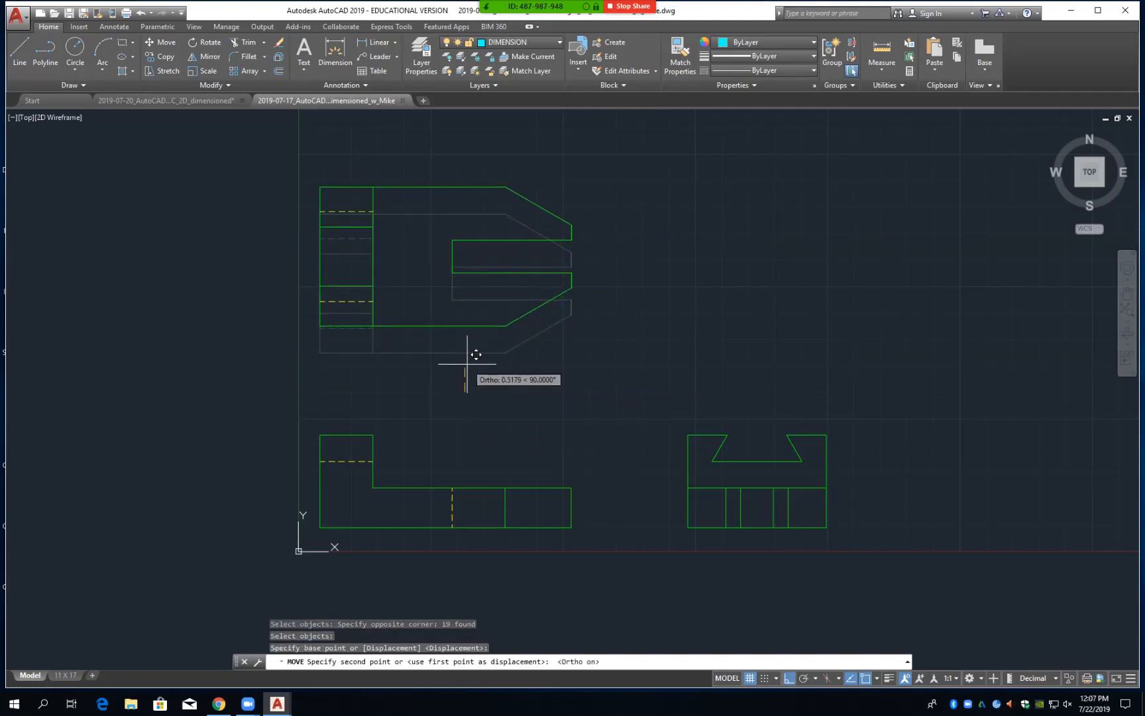
key(F8)
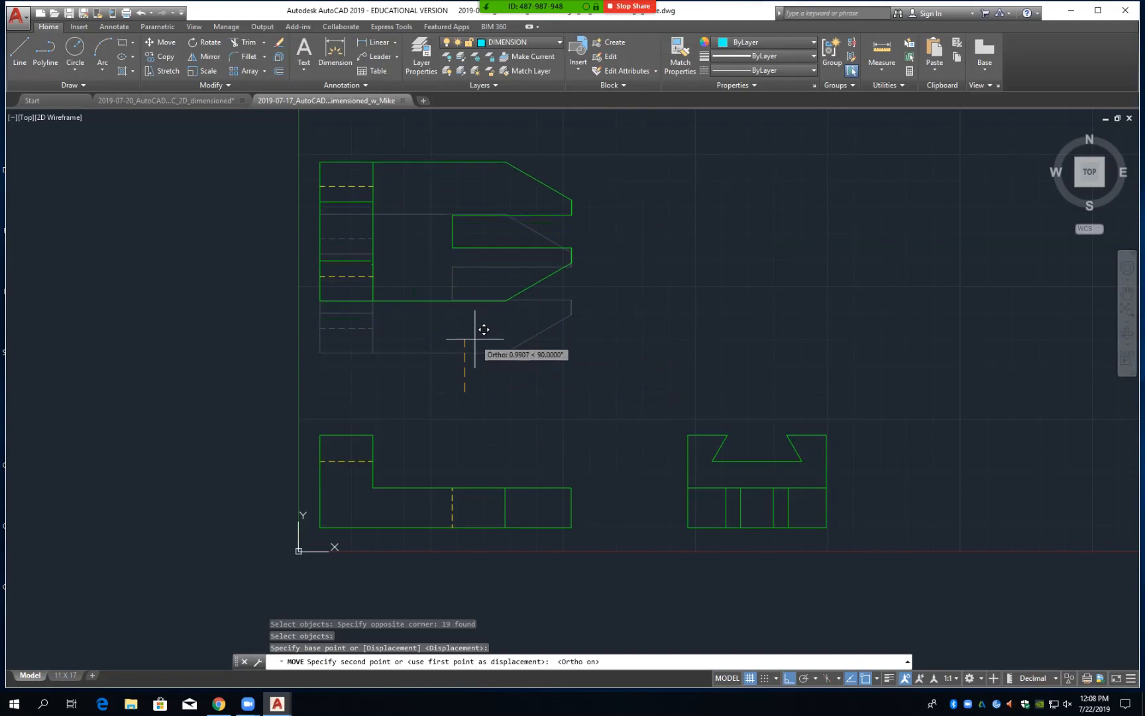
click(475, 339)
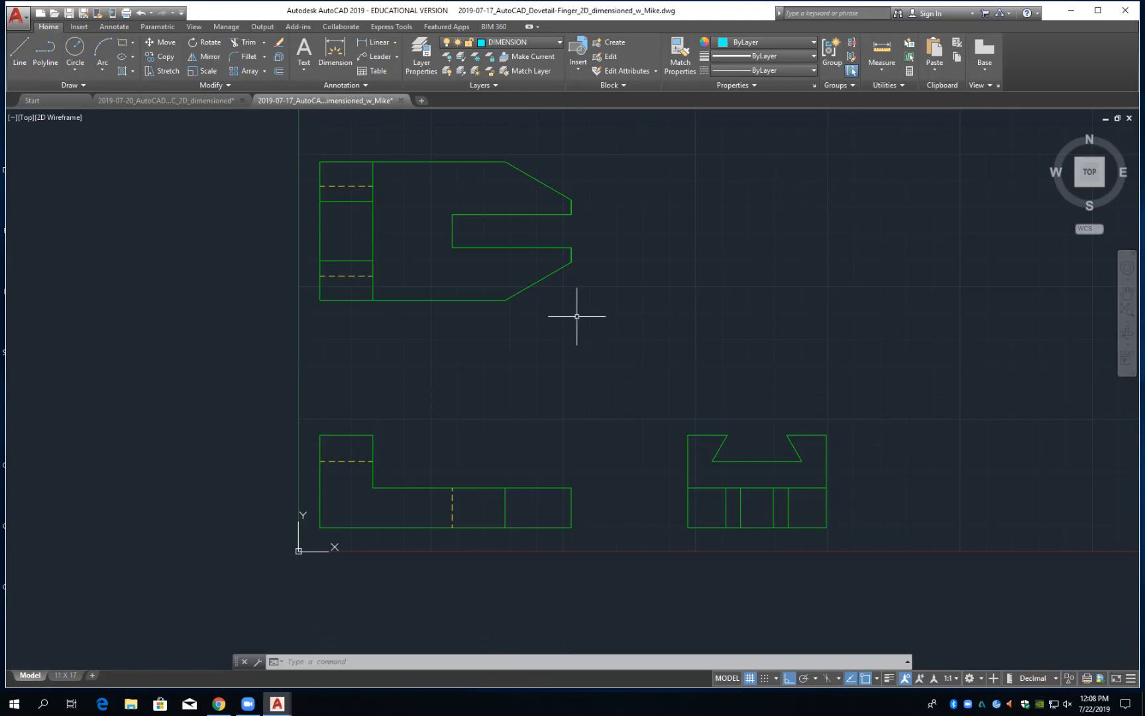
Add a horizontal linear dimension from the base's upper end corner to the upright's top inner corner, placing it with a .5 distance
click(376, 42)
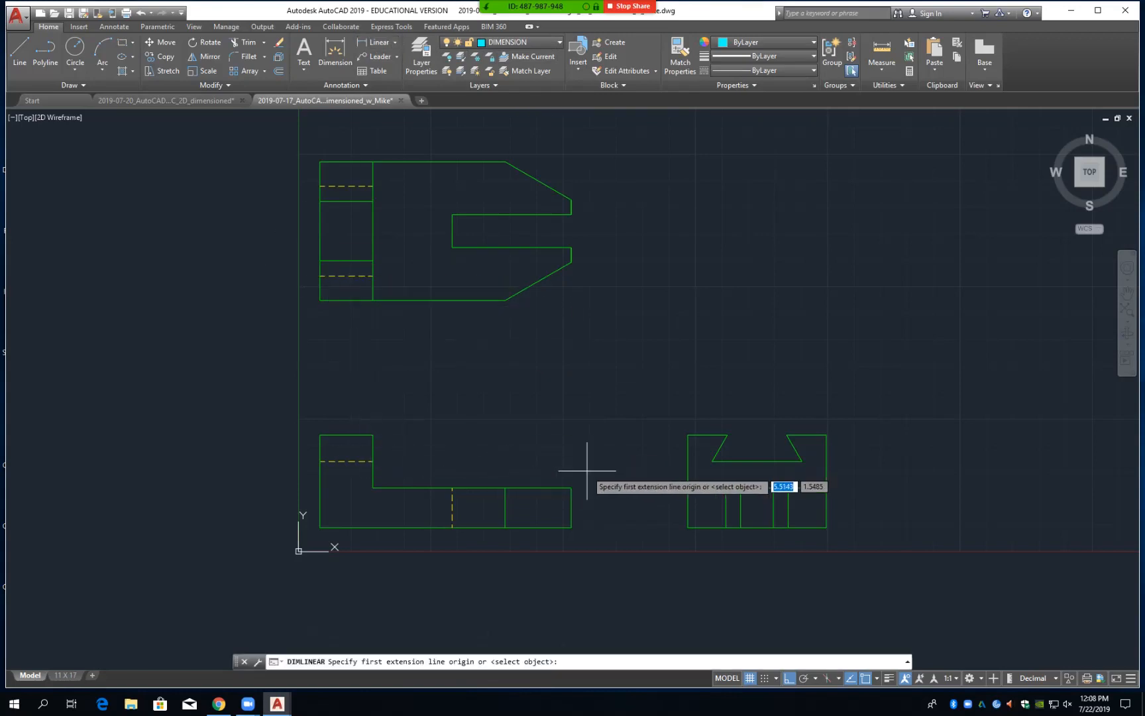
click(570, 486)
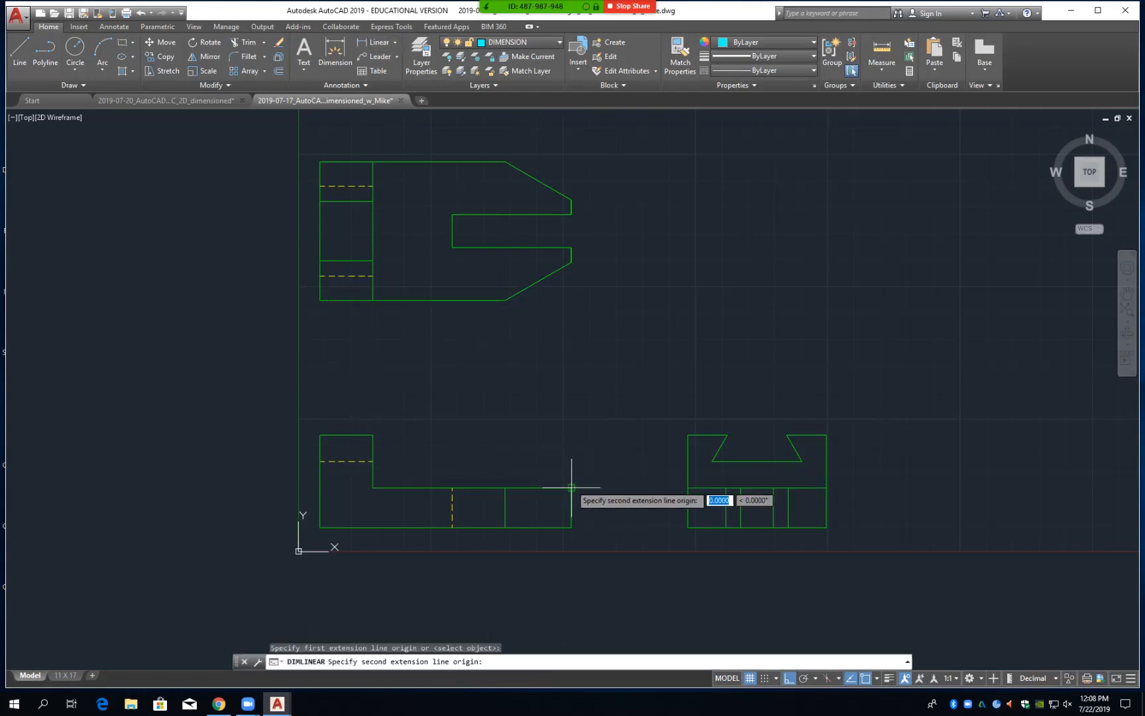
click(375, 435)
text(.5)
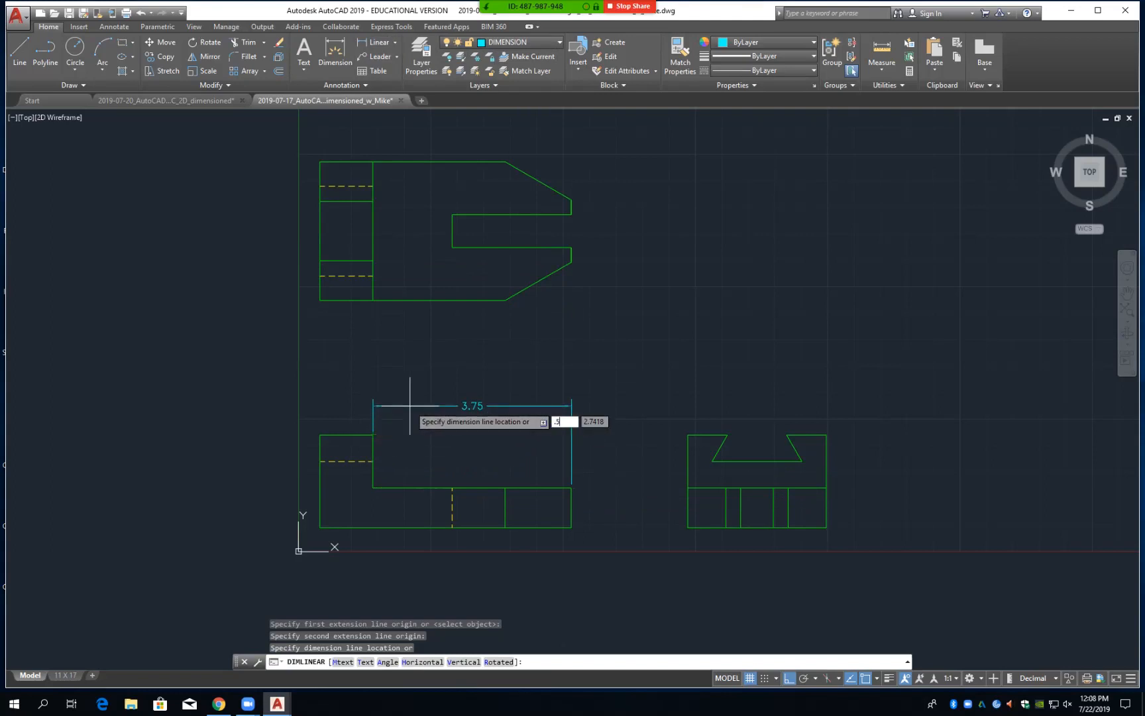
key(Return)
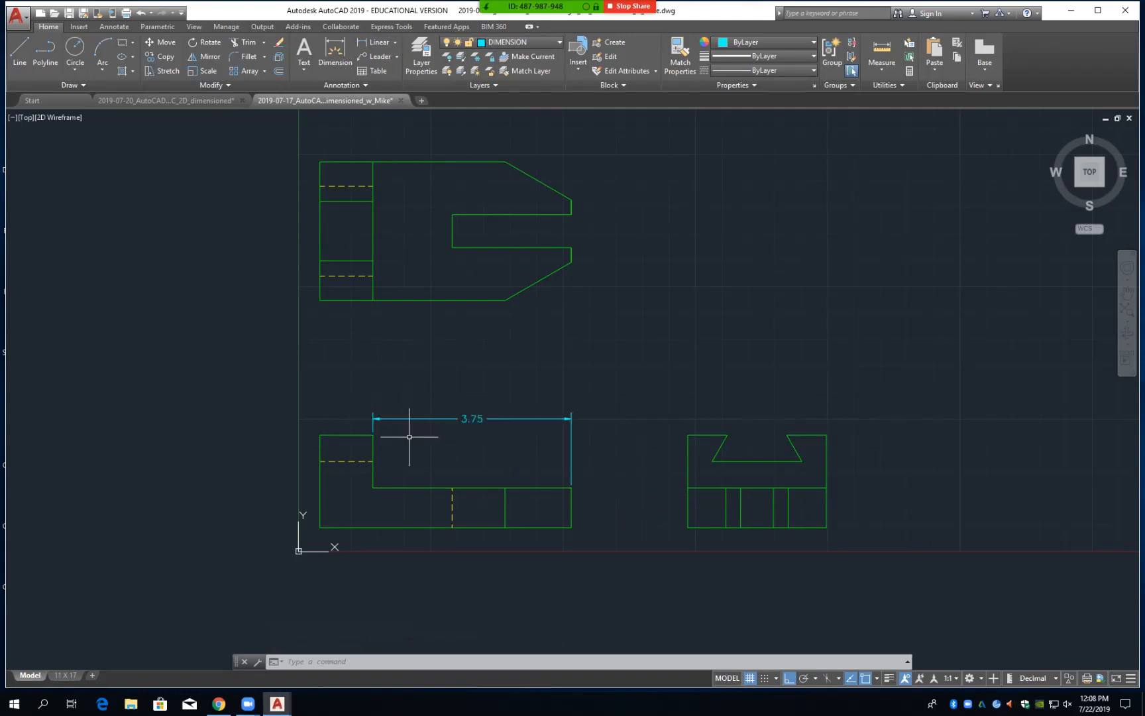
Add a vertical linear dimension in the front view from the upright's top inner corner to the base's upper end corner, placed with a .5 distance
click(376, 42)
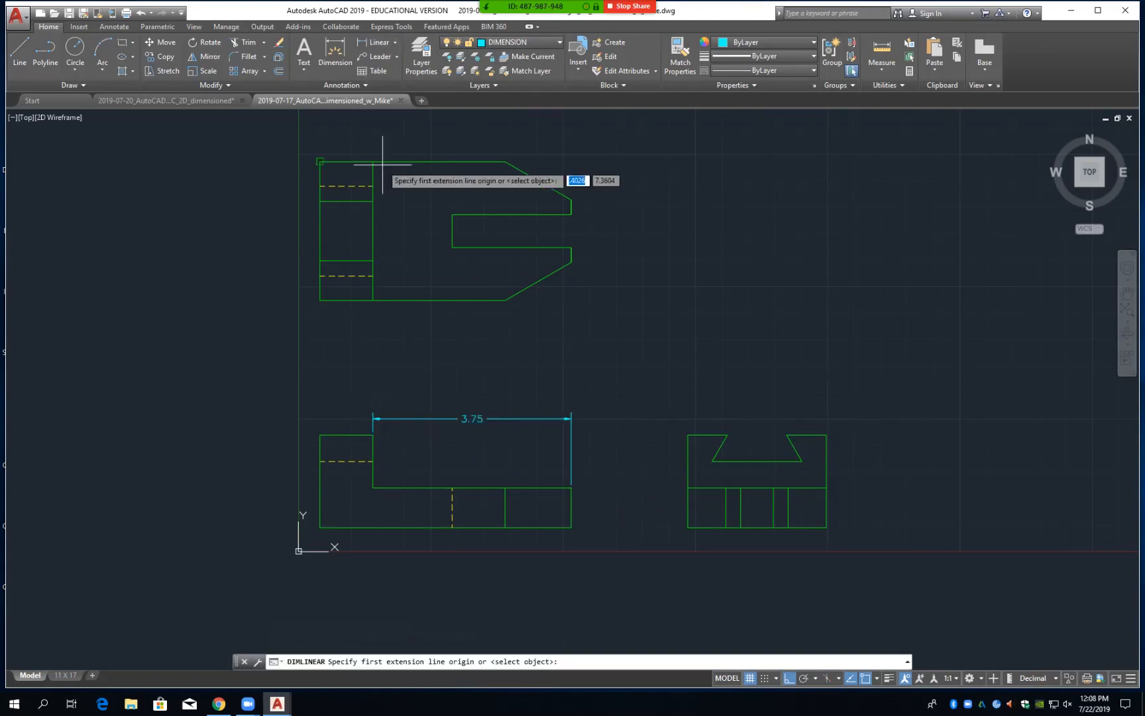
click(373, 434)
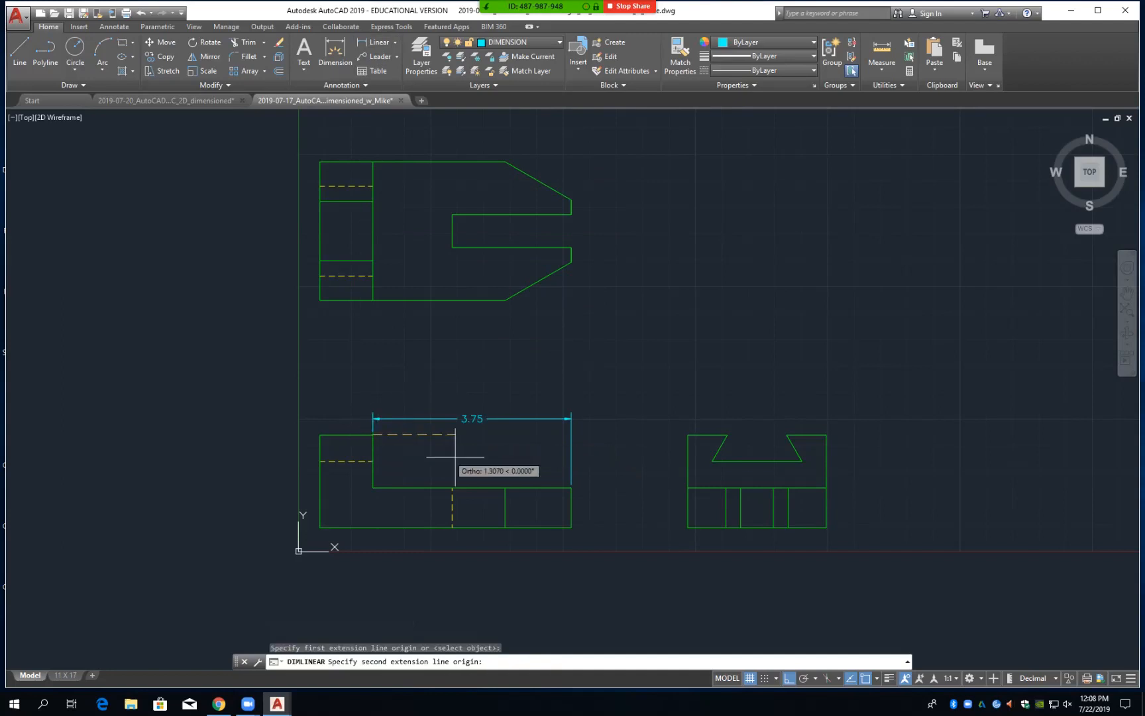
click(571, 488)
text(.5)
key(Return)
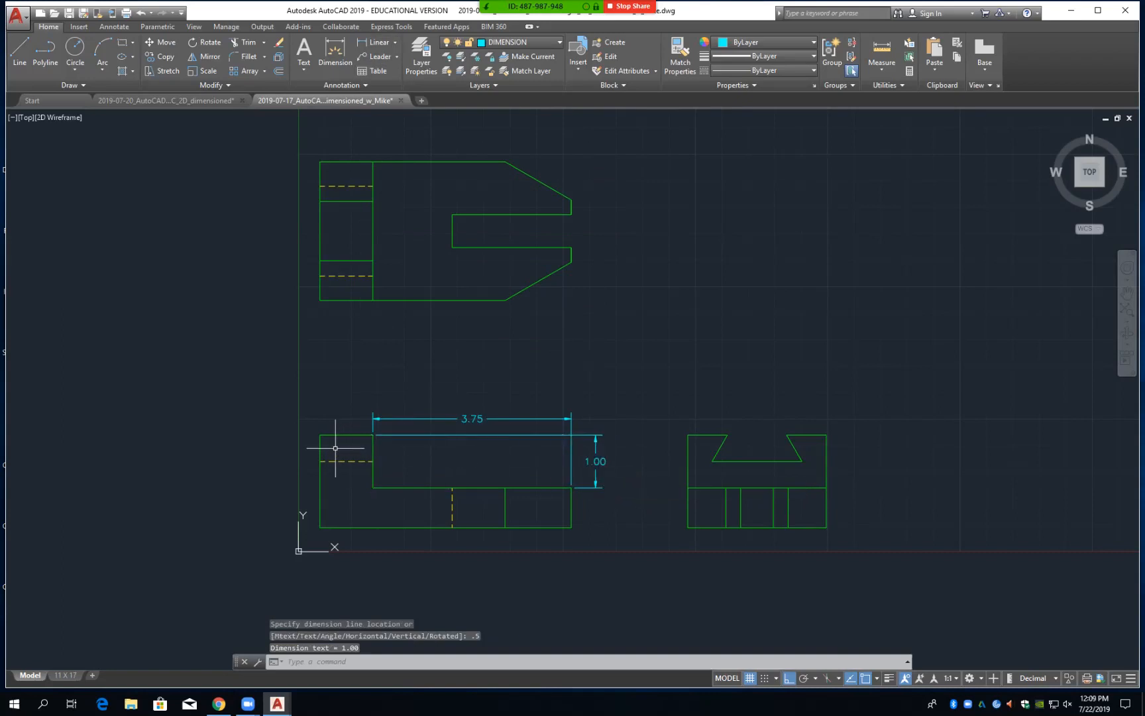
Add a horizontal linear dimension across the top of the front view's upright, placing it with a .5 distance
click(378, 42)
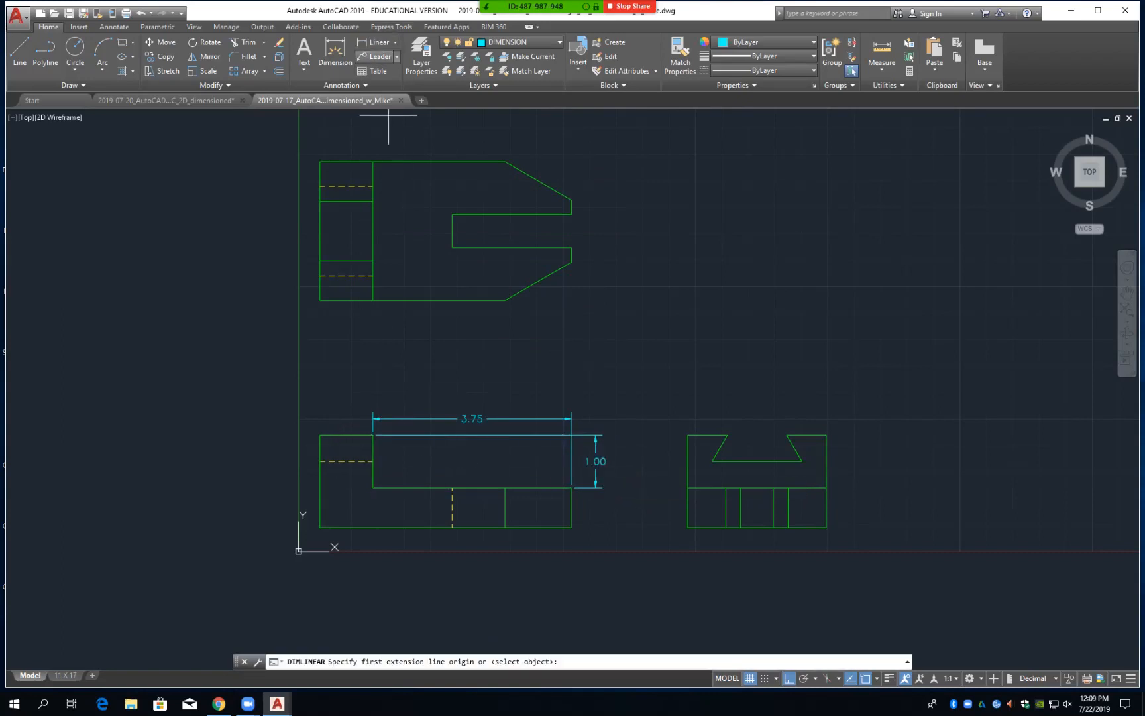
click(320, 435)
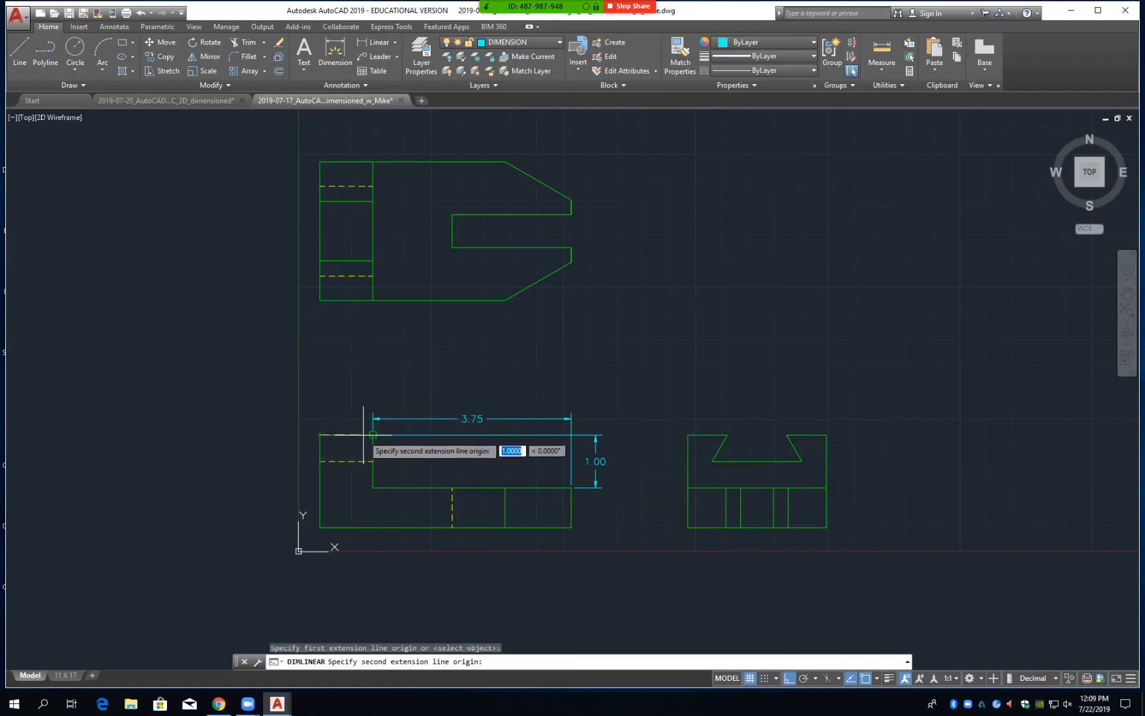
click(371, 434)
text(.5)
key(Return)
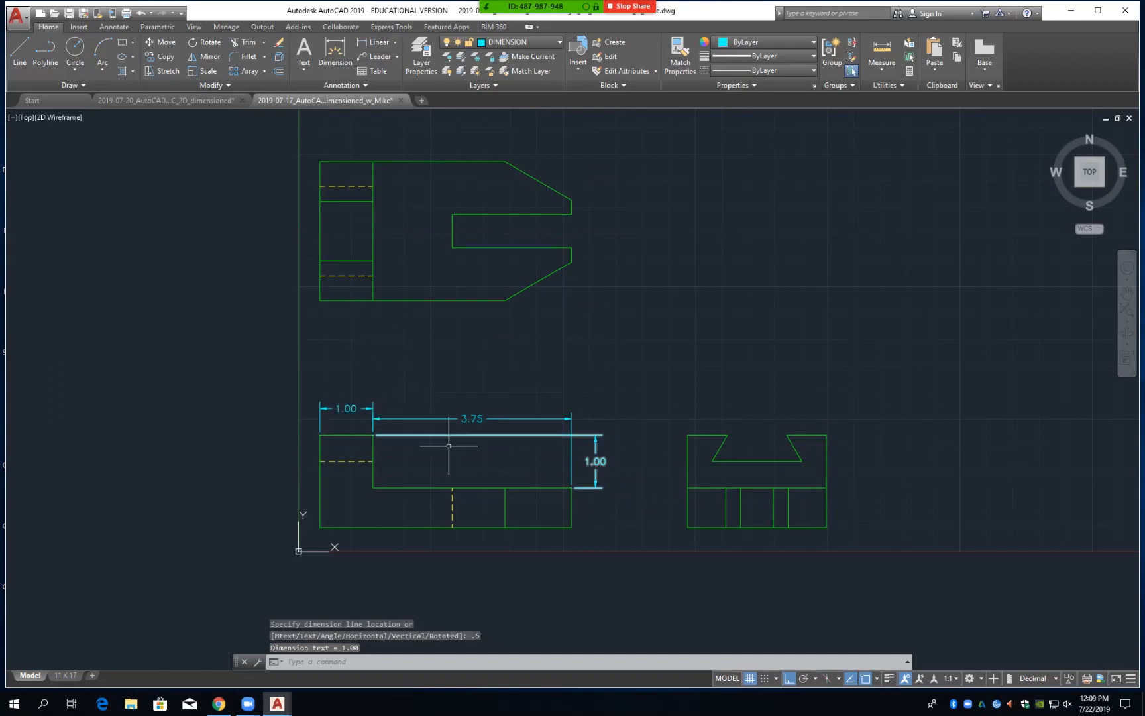
Dimension the height of the front view's base at its free end with a vertical linear dimension placed at a .5 distance
click(374, 41)
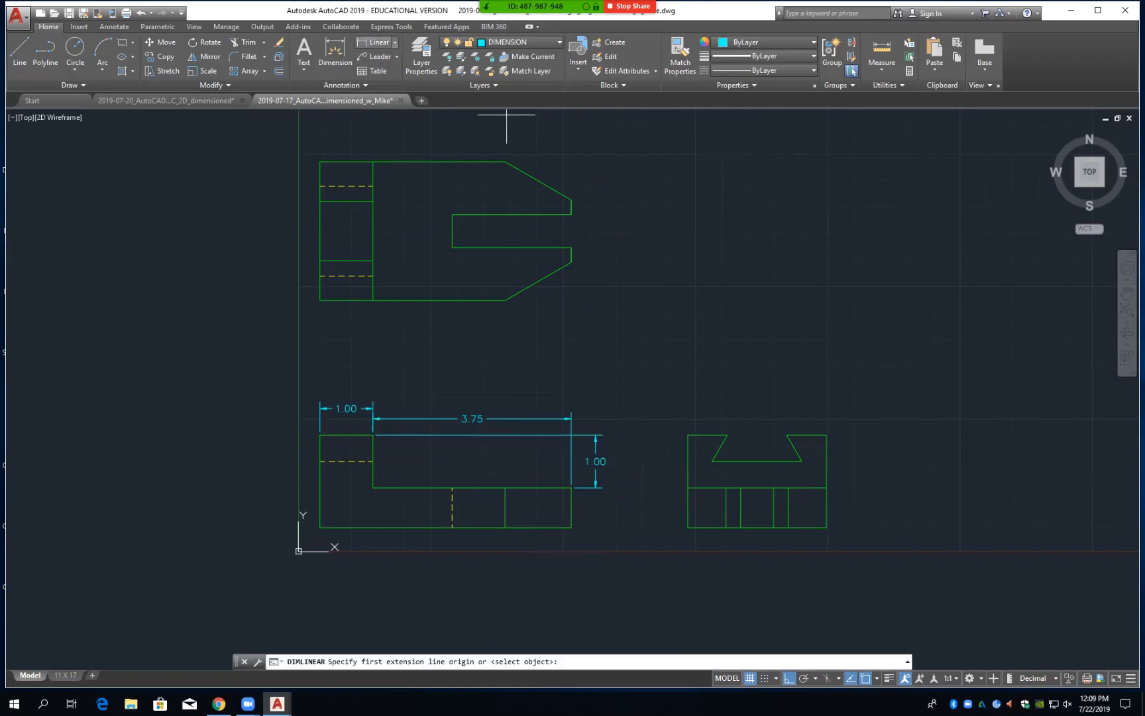
click(570, 527)
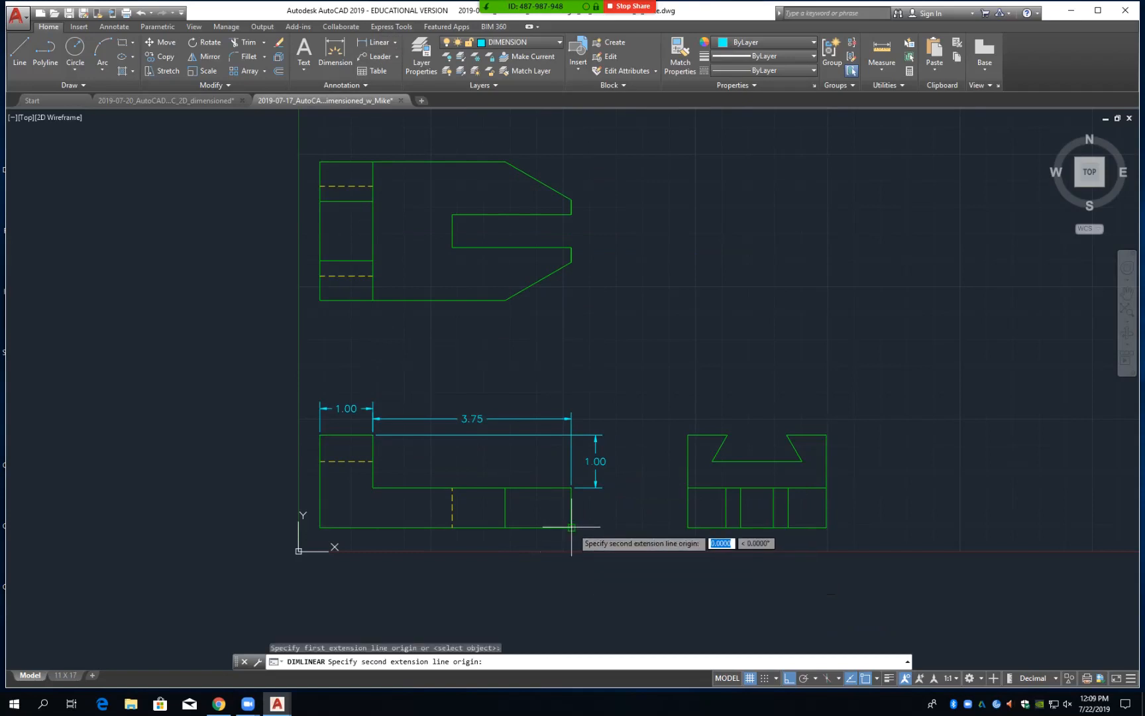
click(572, 487)
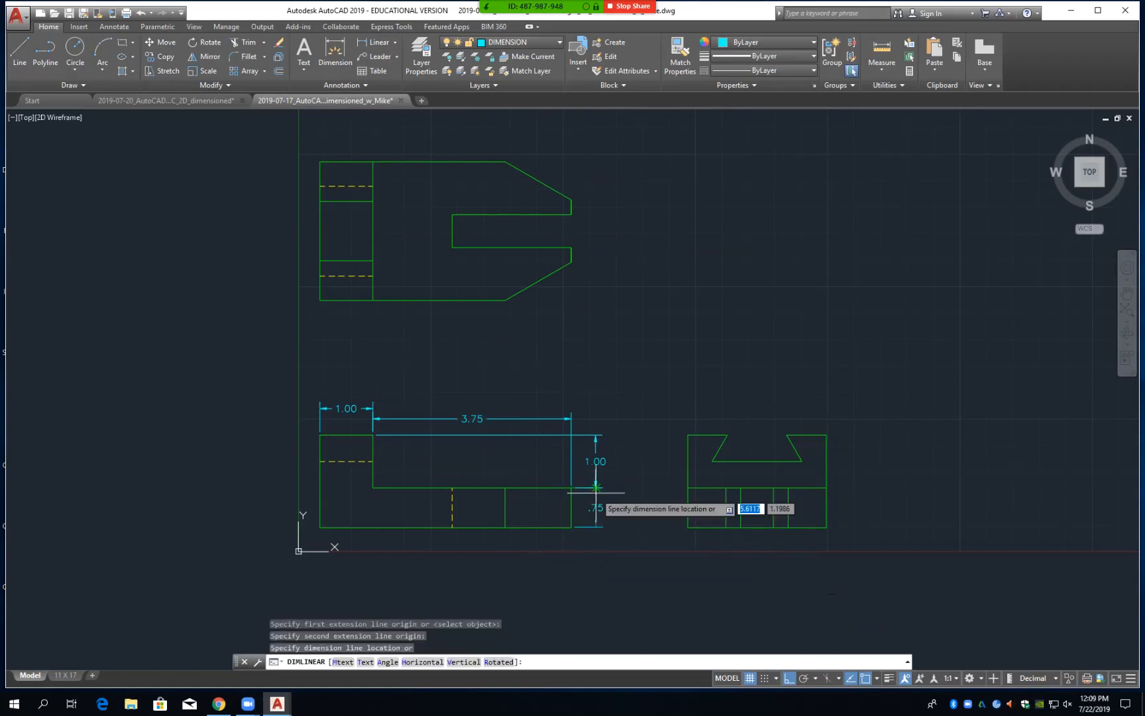
text(.5)
key(Return)
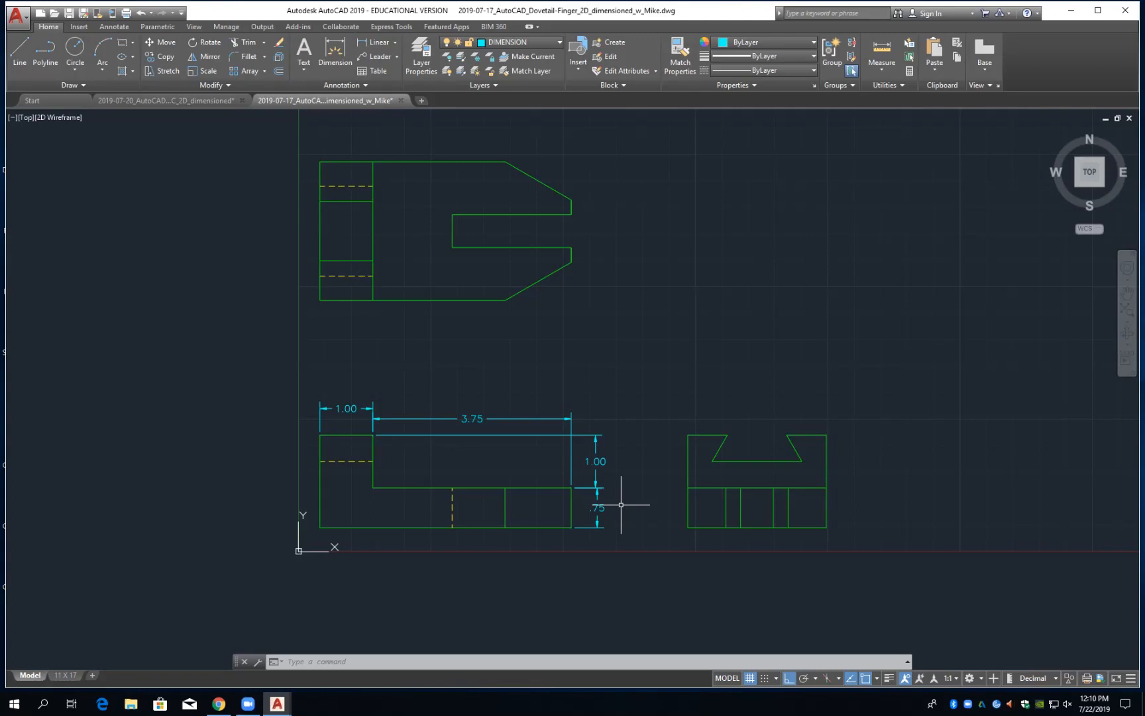
Delete the front view's step height dimension and the horizontal dimension along the base's upper edge
click(439, 435)
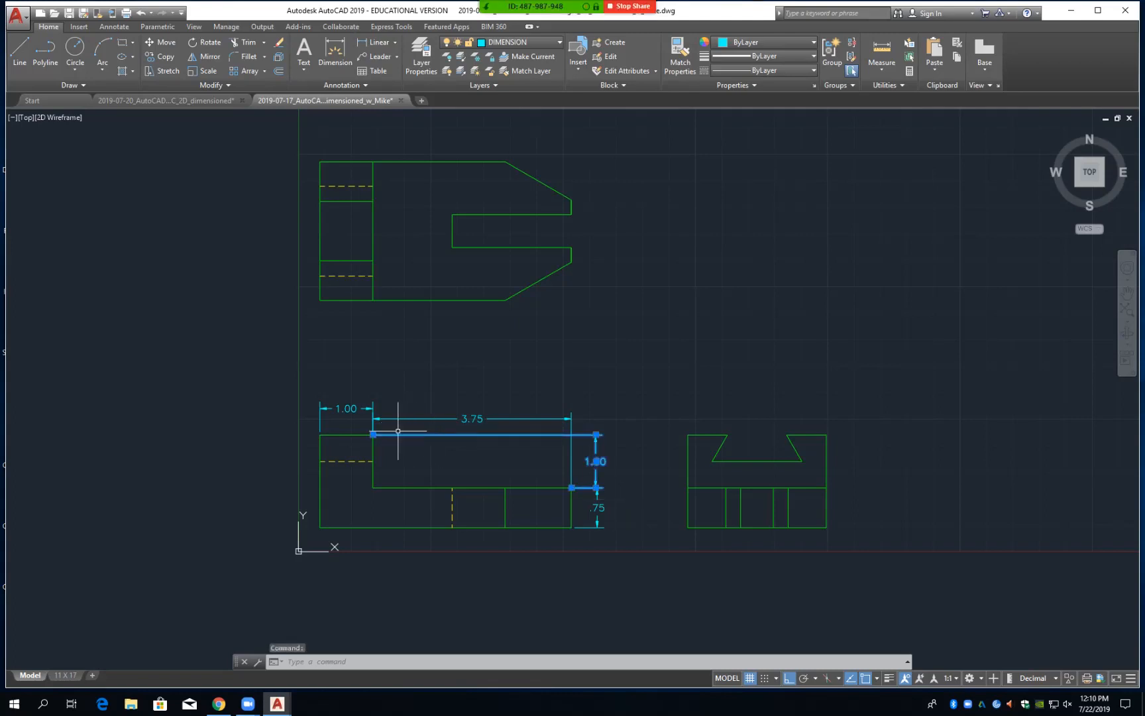
click(571, 421)
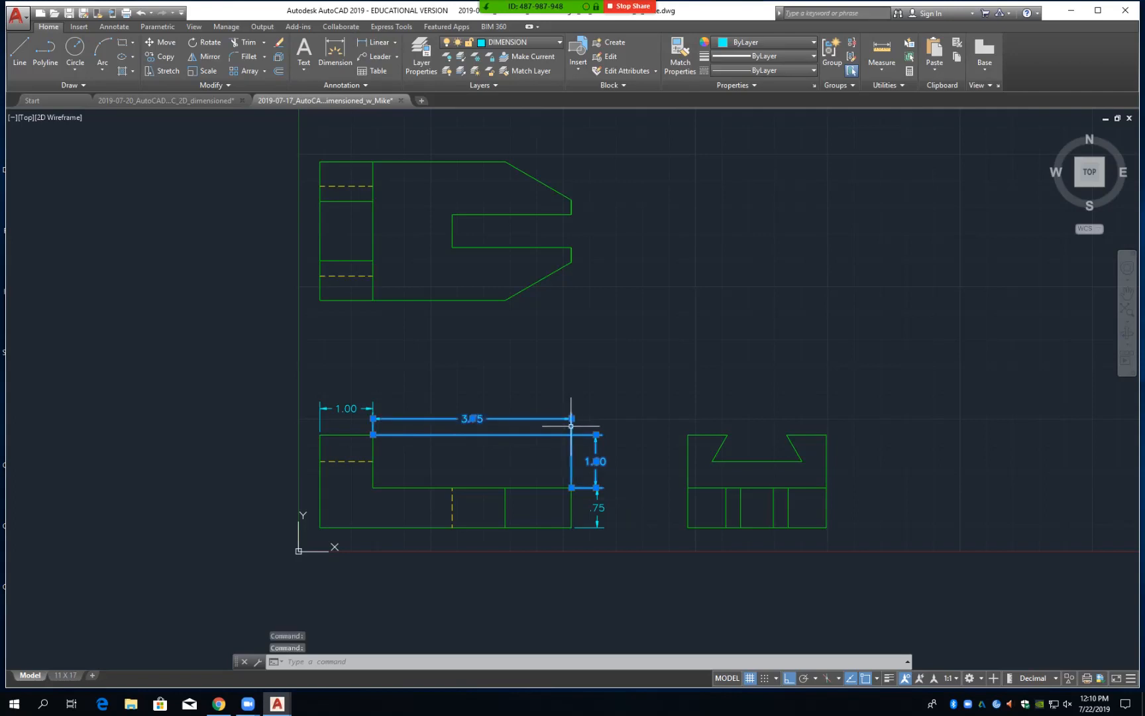
key(Delete)
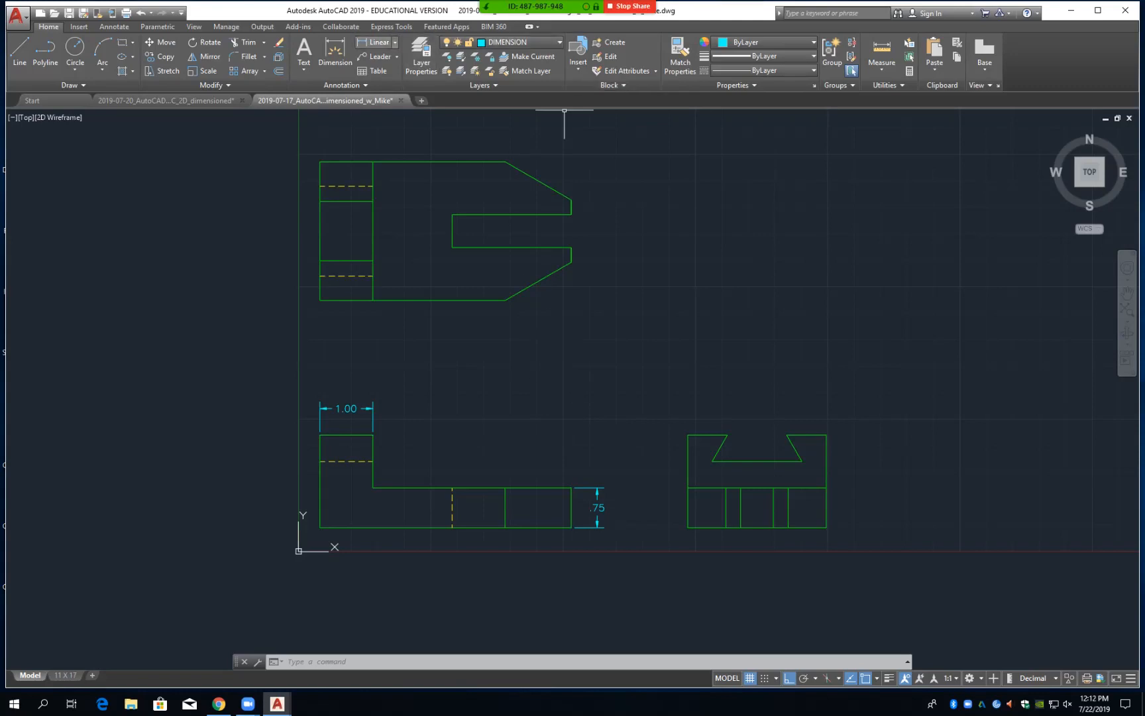
Re-add the front view's vertical step height dimension between the upright's top inner corner and the base's upper end corner, with a .5 distance
click(375, 42)
click(373, 434)
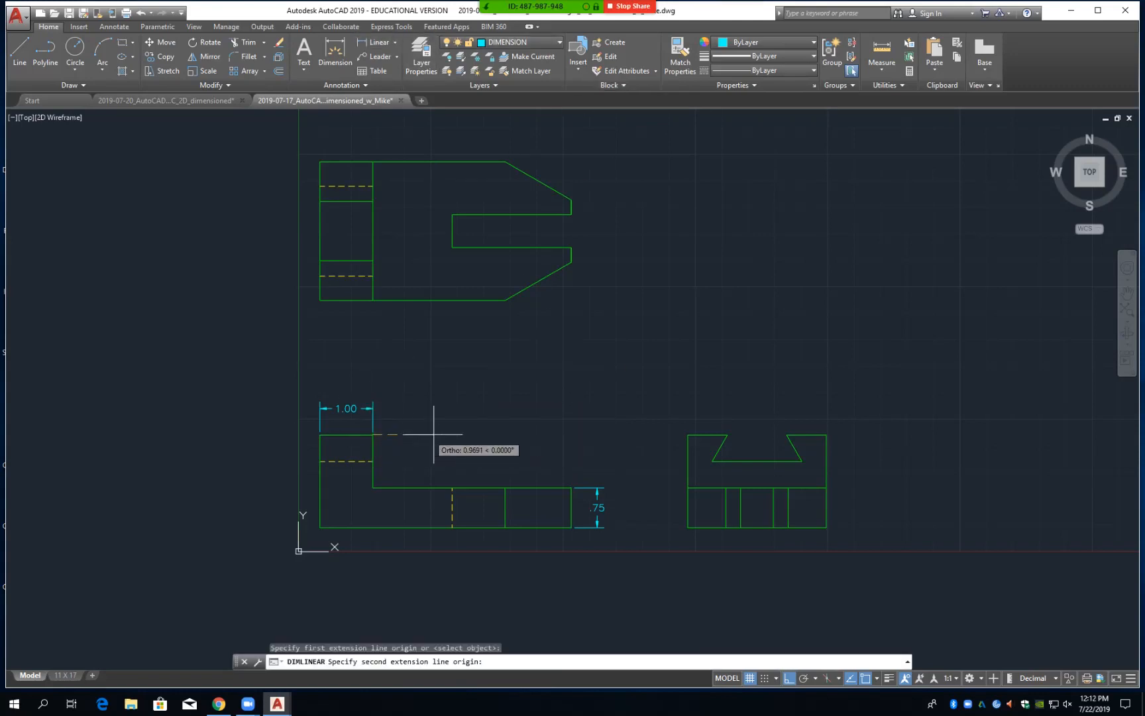
click(571, 487)
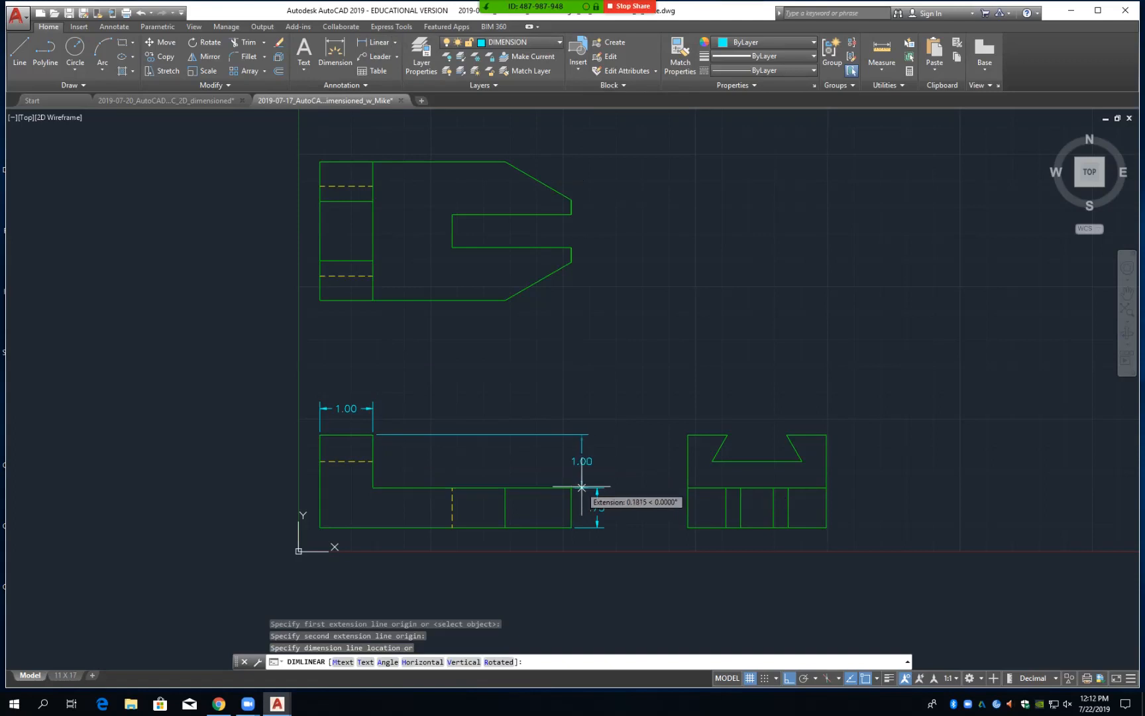
text(.5)
key(Return)
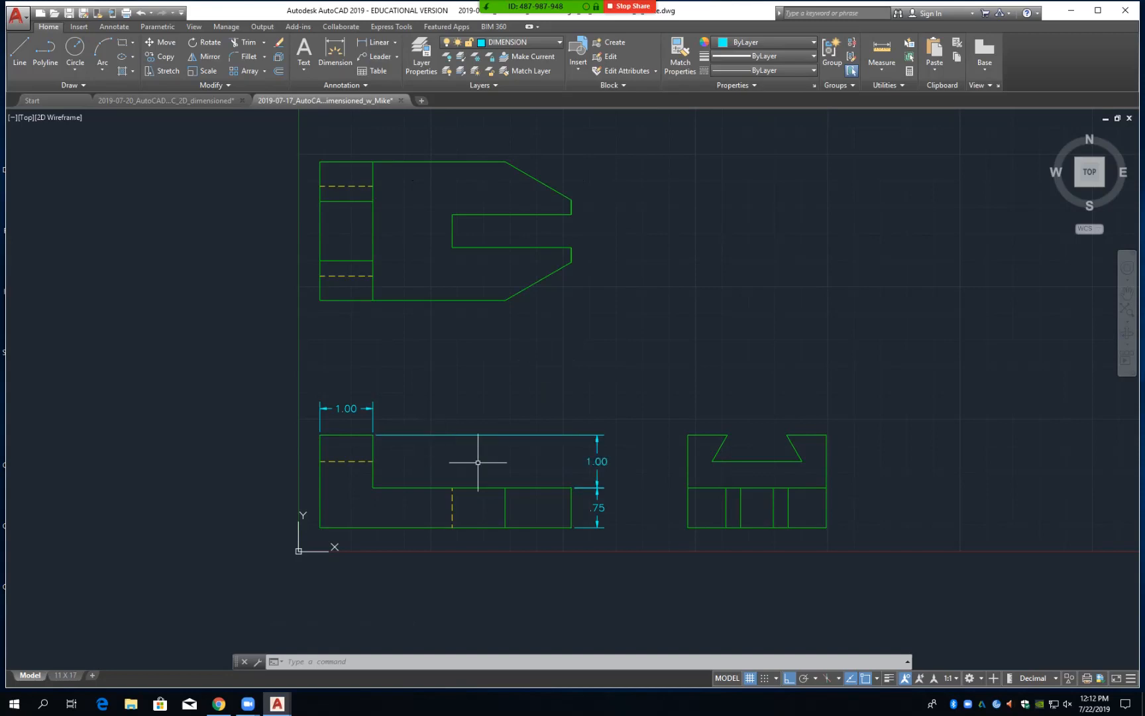
Delete the base height dimension and, with Ortho off, stretch the step height dimension's upper origin to the base's lower end corner
click(587, 527)
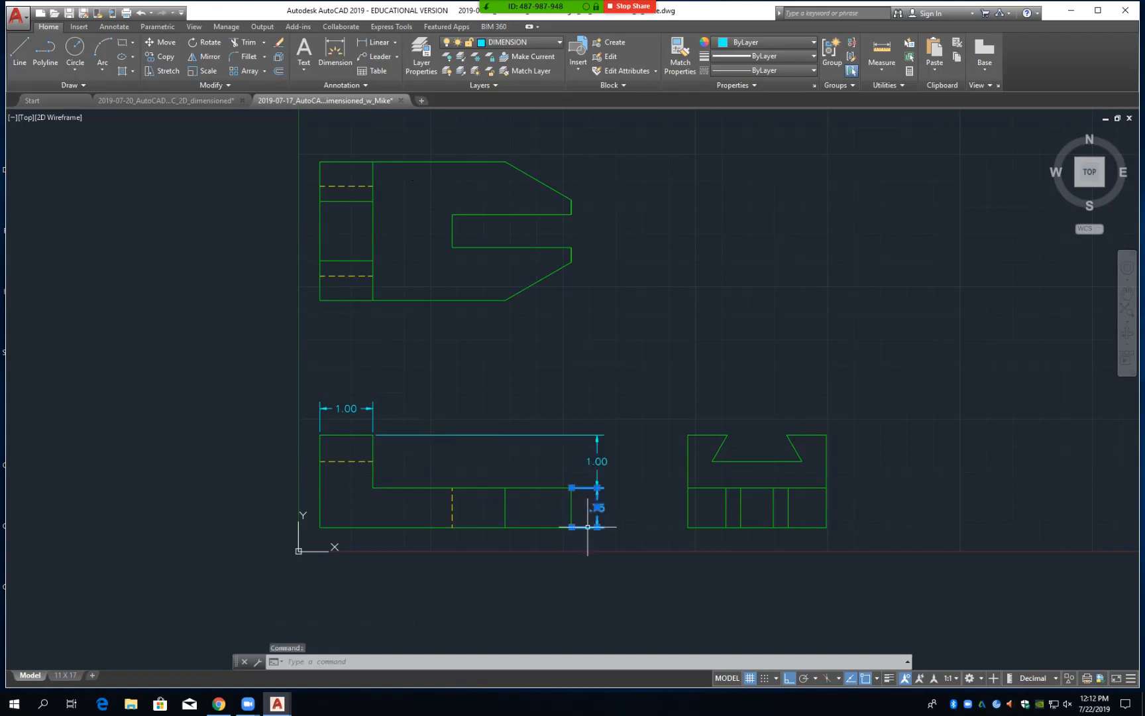
key(Delete)
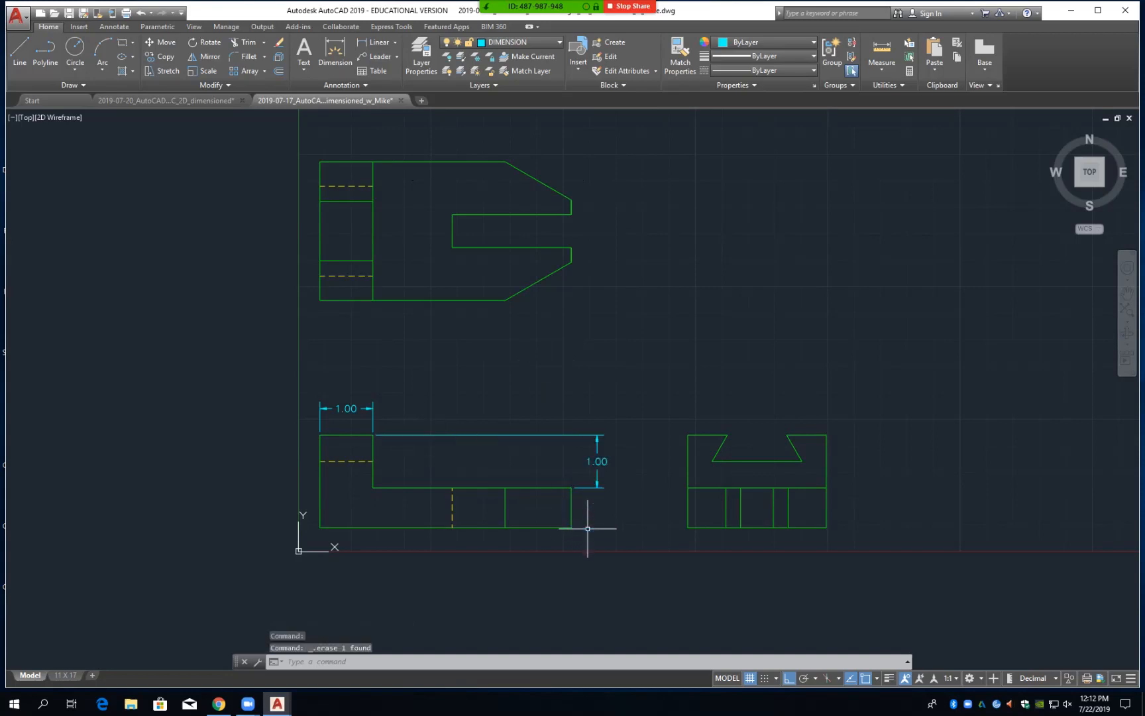
click(405, 434)
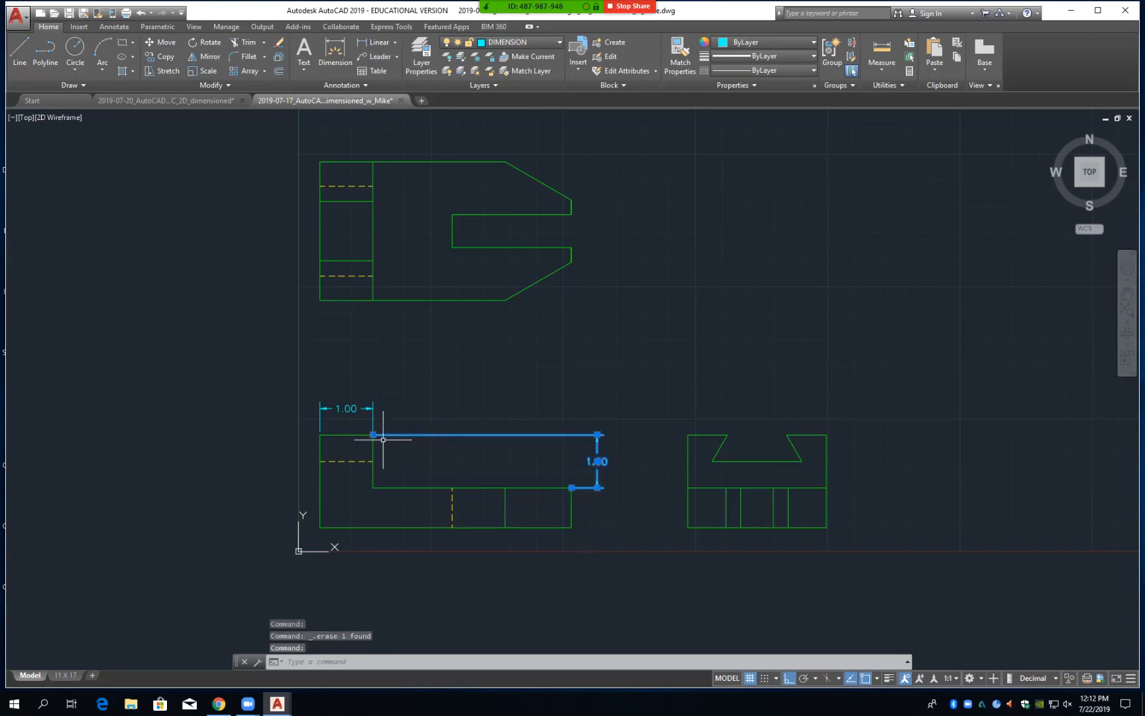
click(372, 435)
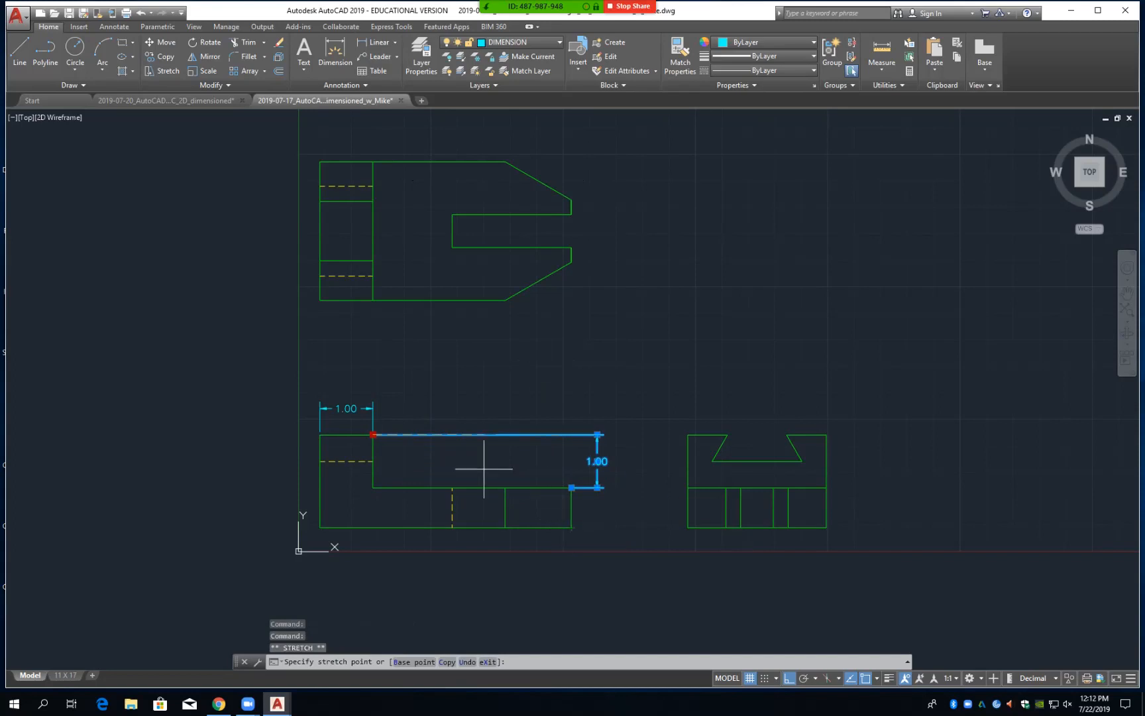
click(373, 435)
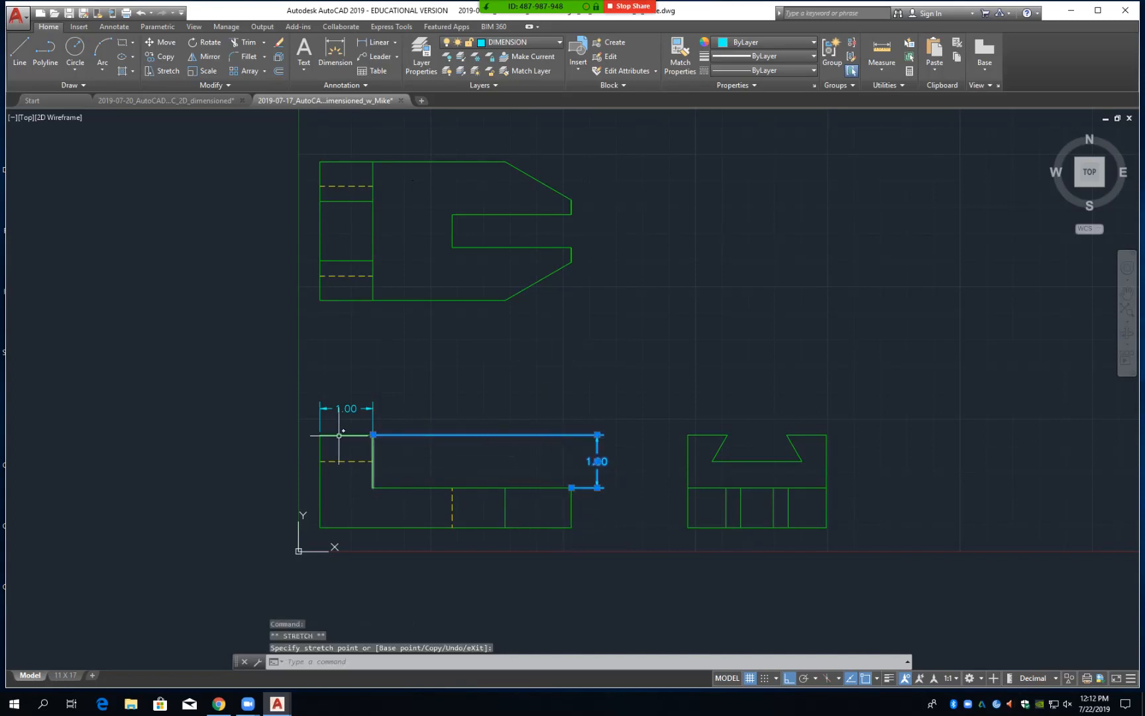
click(375, 435)
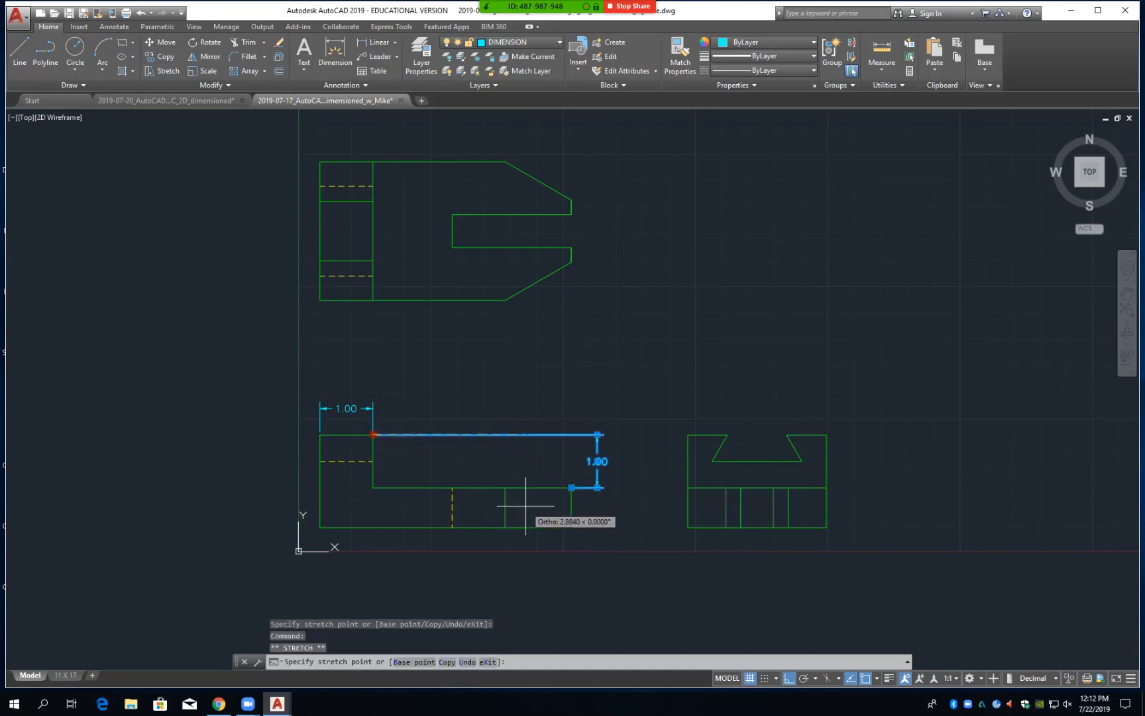
key(F8)
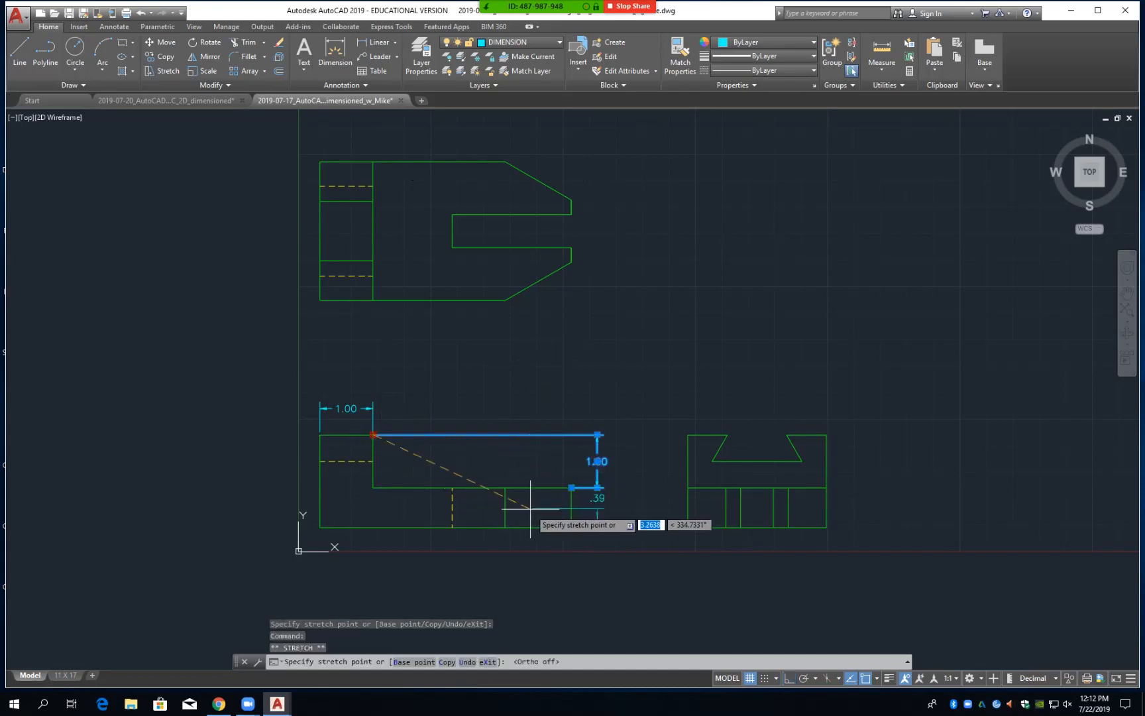
click(571, 527)
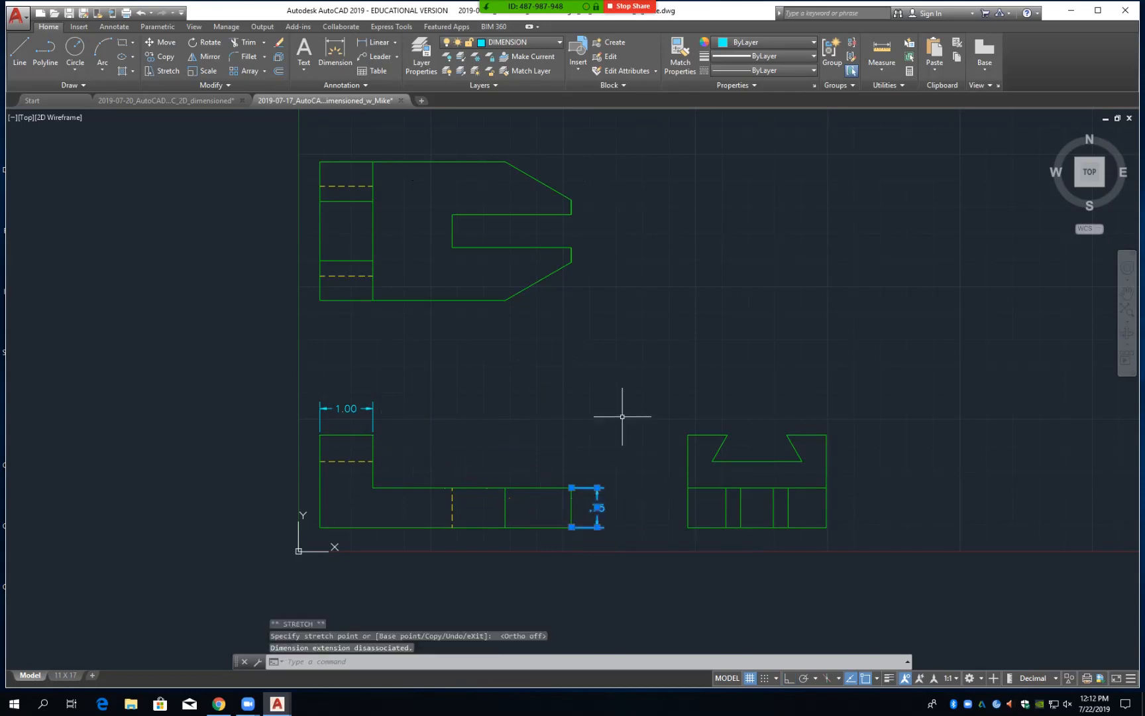
Replace the stretched dimension with a new vertical linear dimension for the base's end height, placed at a .5 distance
key(Delete)
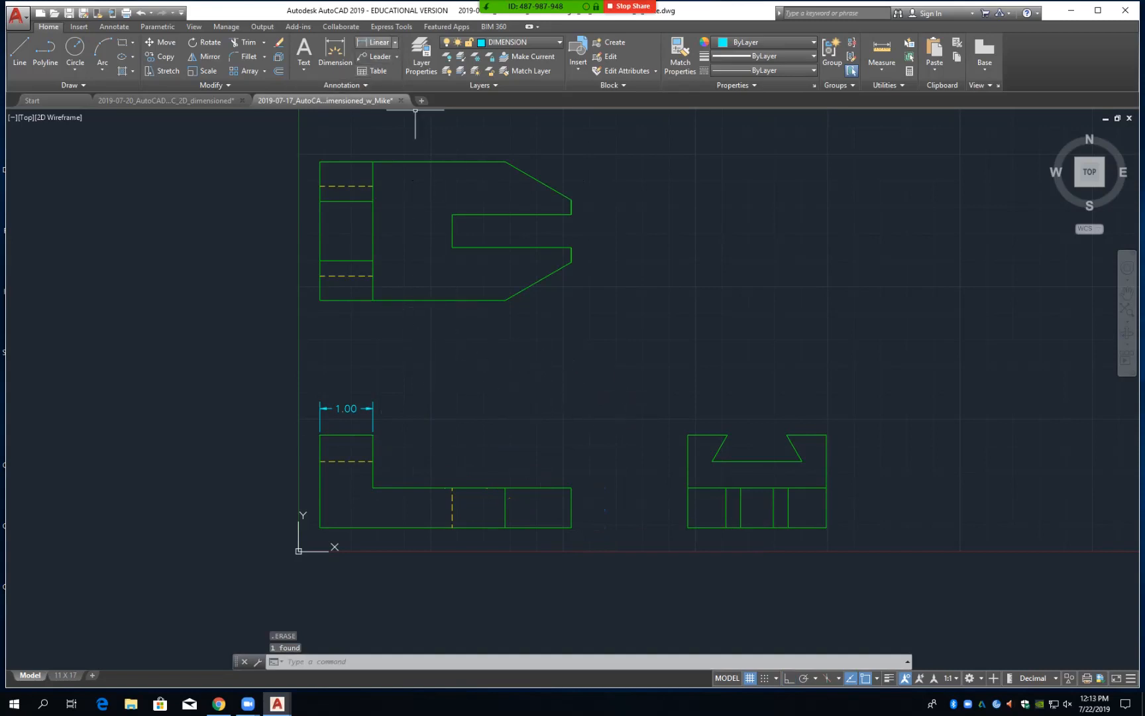
click(377, 42)
click(569, 483)
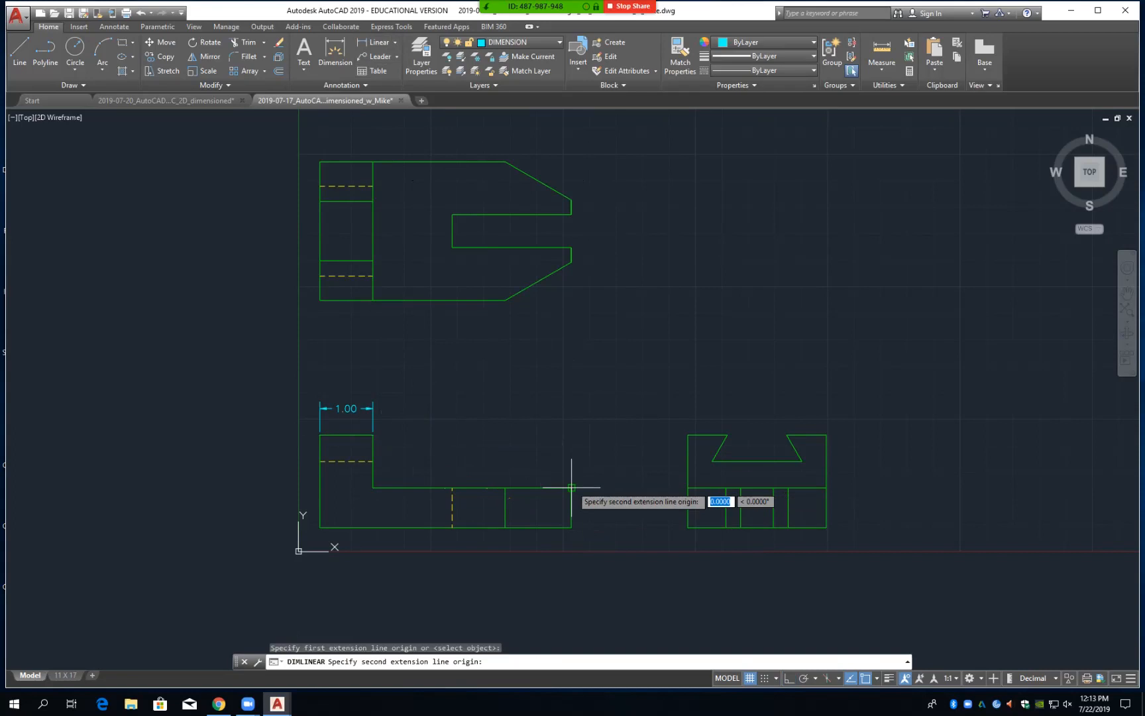
click(571, 527)
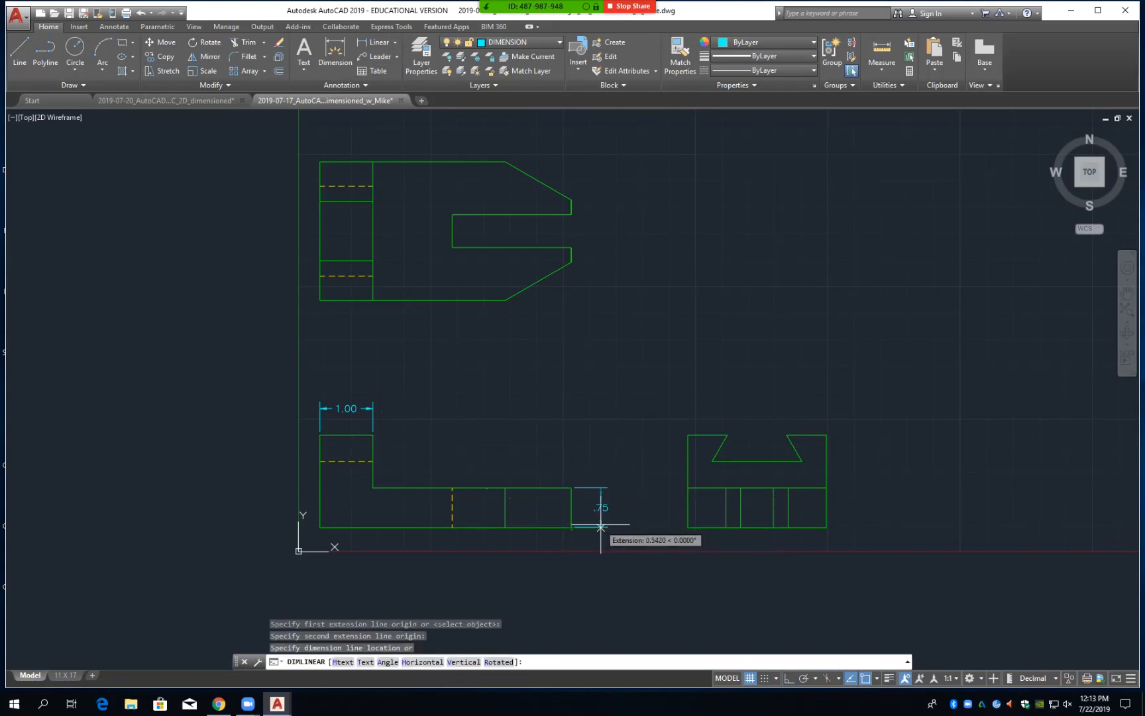
text(.5)
key(Return)
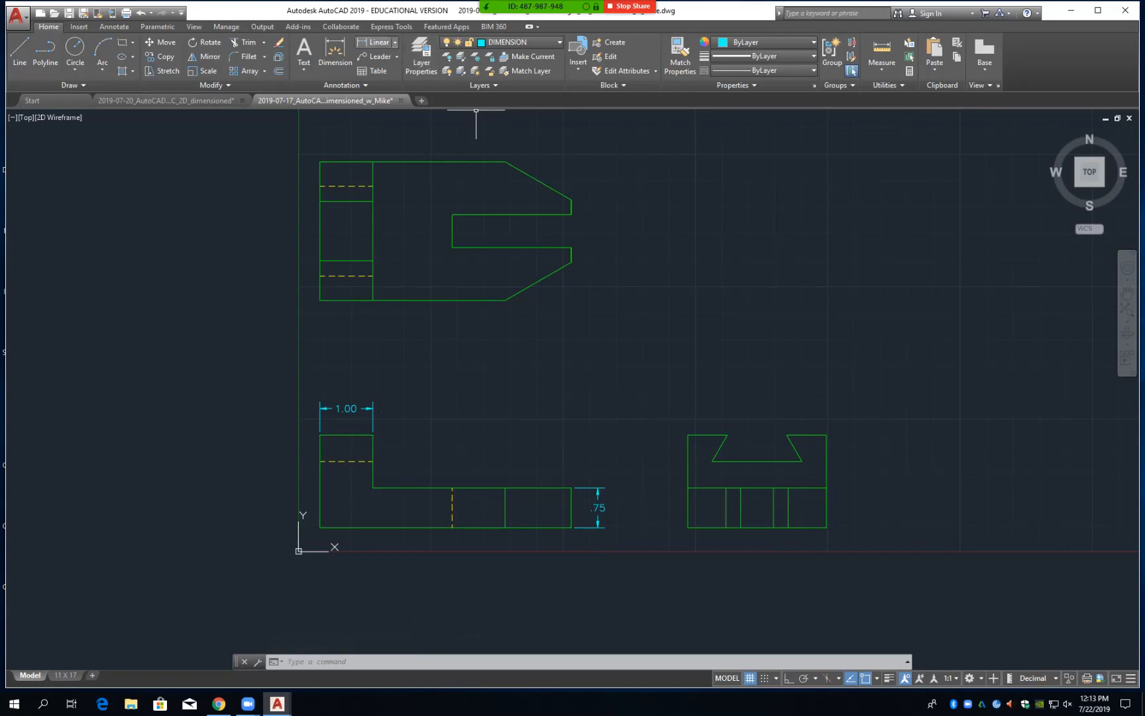
Add a horizontal linear dimension in the side view from the upper outer corner to the near edge of the dovetail opening, with a .5 distance
click(375, 42)
click(689, 435)
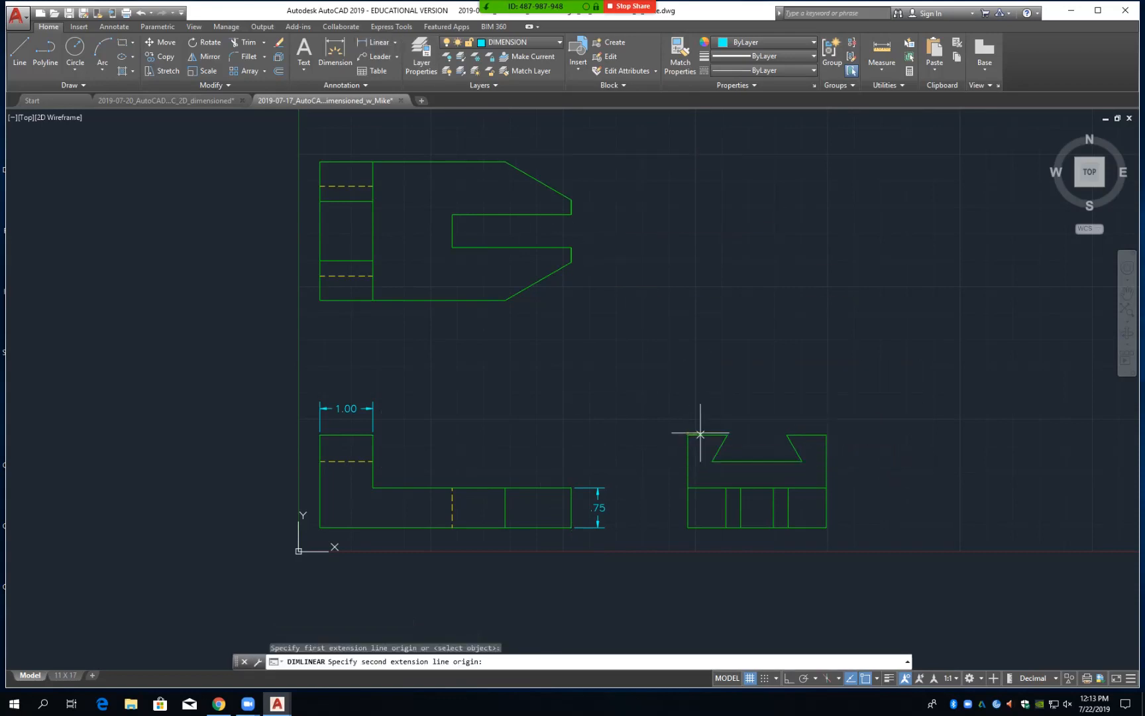
click(726, 435)
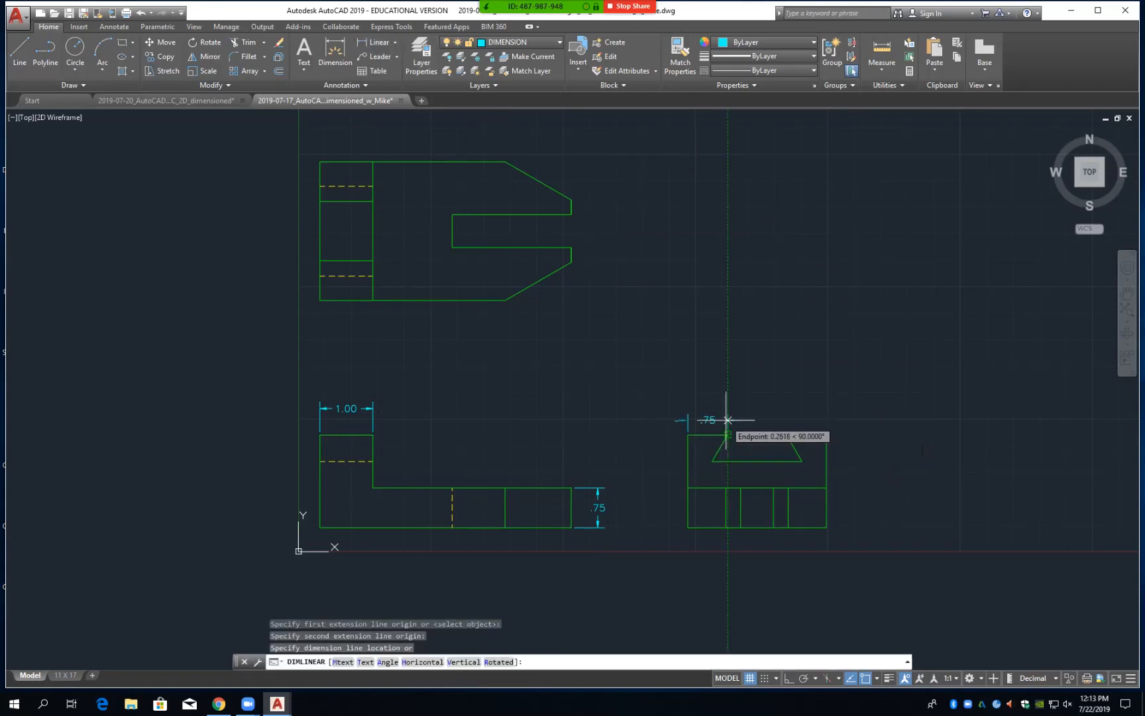
text(.5)
key(Return)
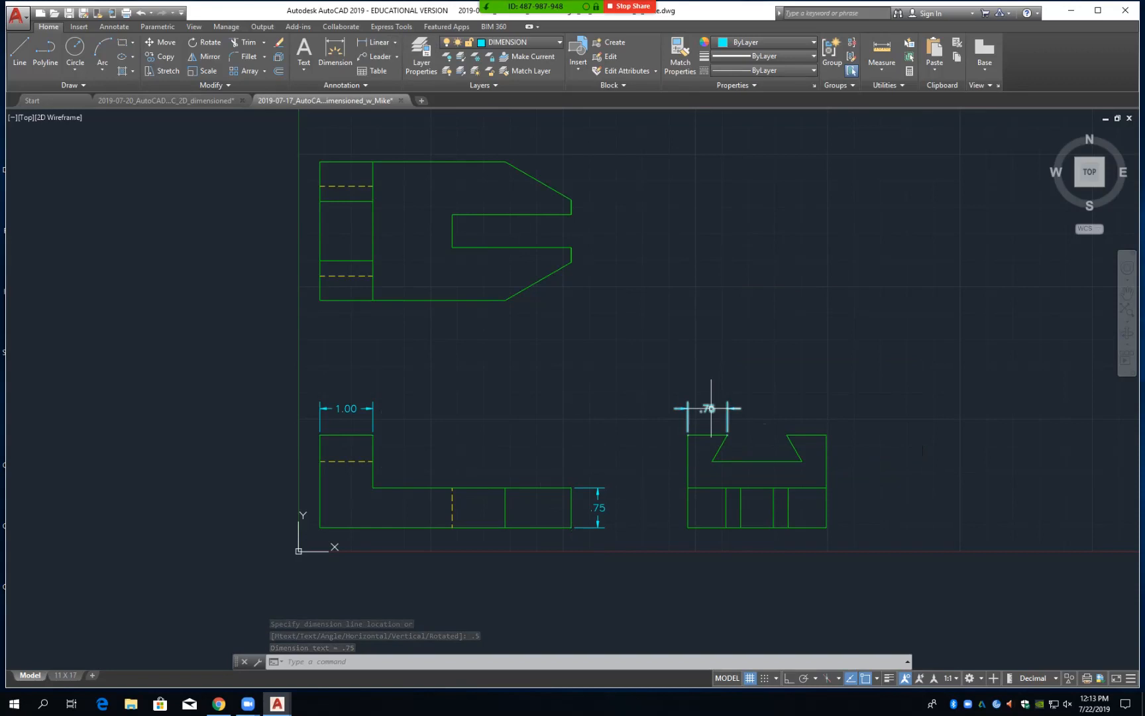
Set the text offset of the side view's horizontal dimension to .05 in its properties
click(711, 407)
right_click(709, 409)
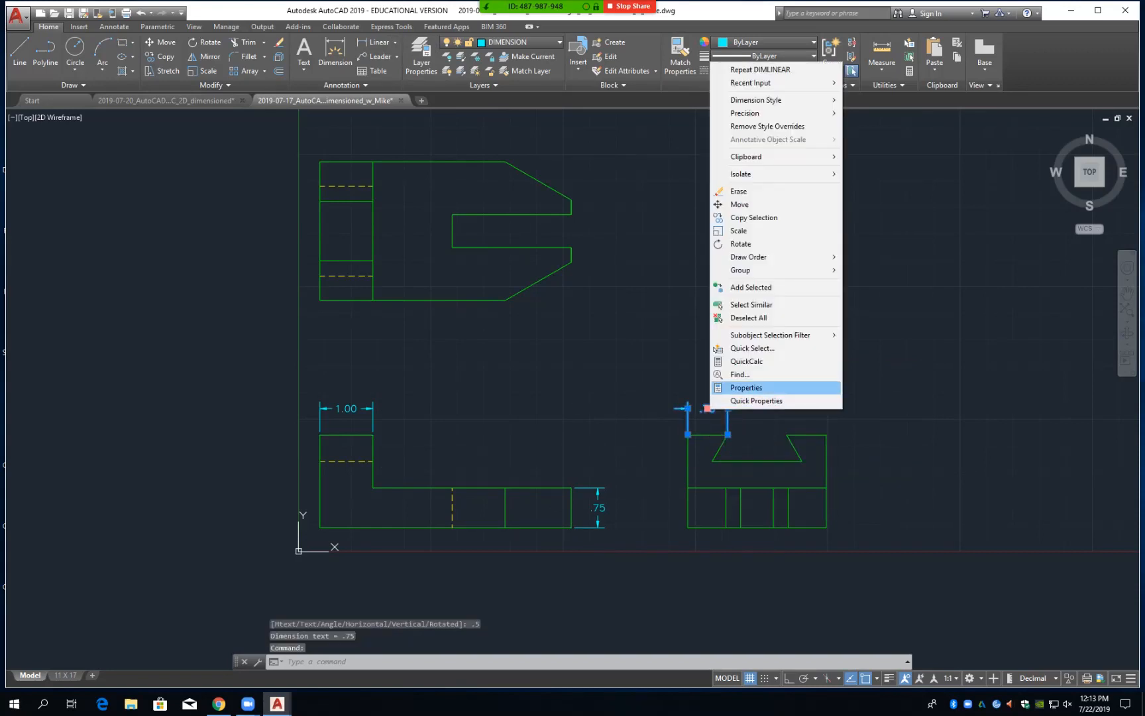
click(746, 388)
scroll(179, 332, down, 6)
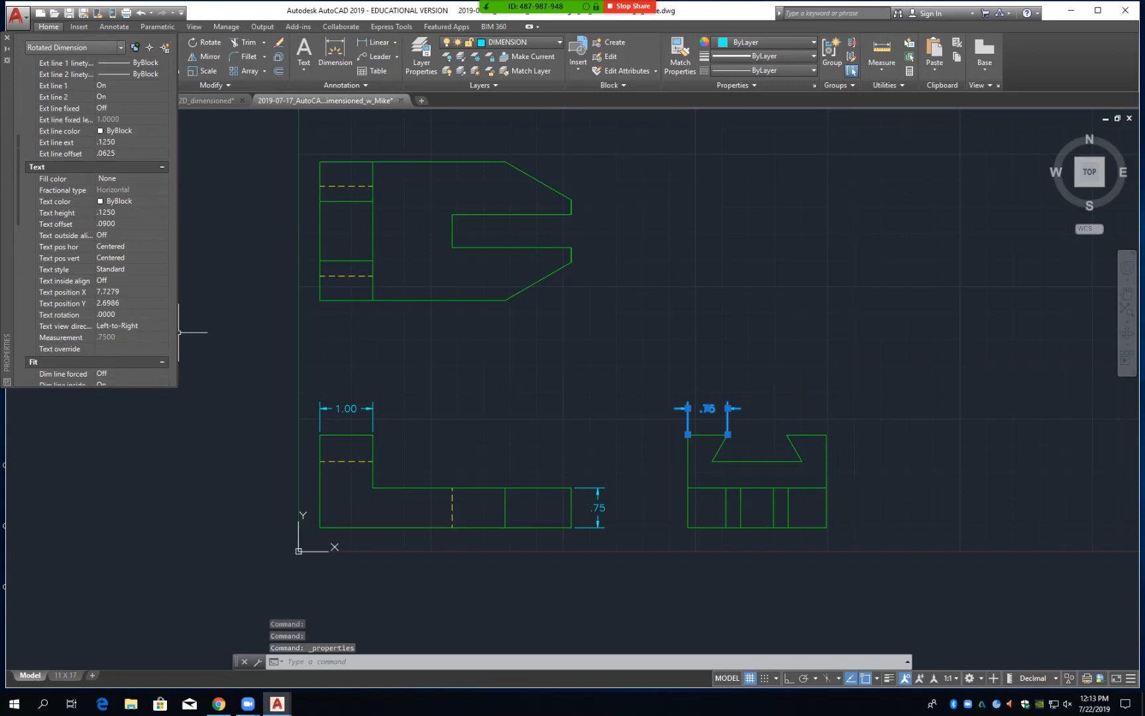
click(104, 224)
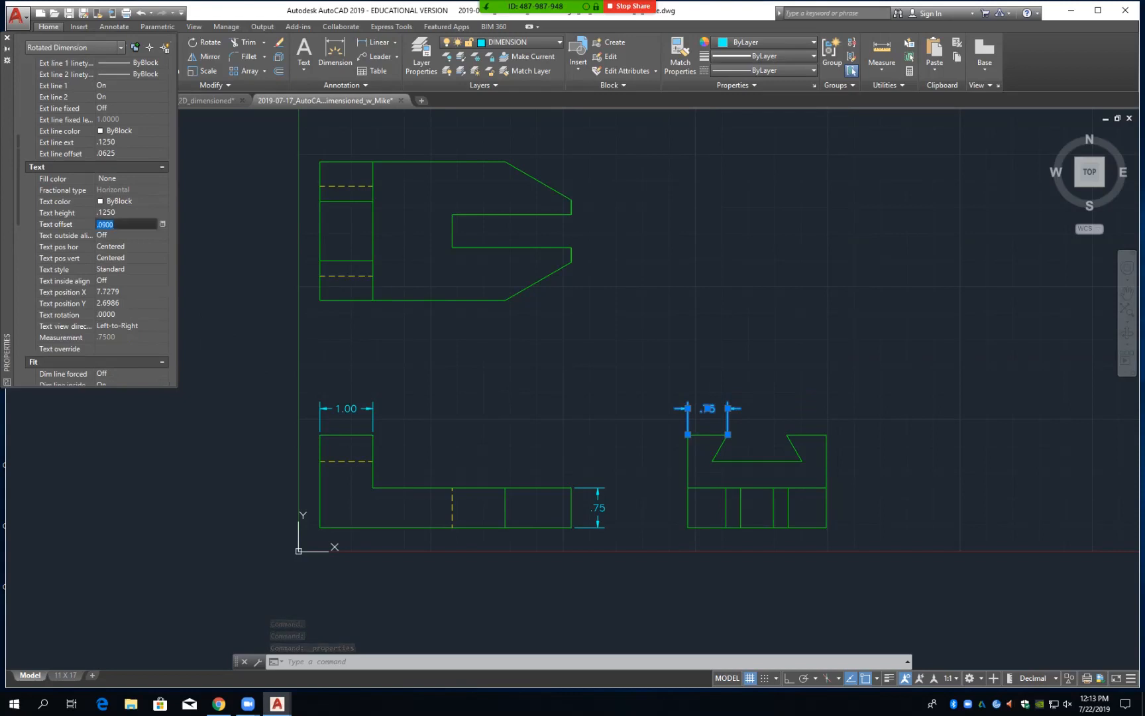
key(BackSpace)
text(5)
key(Return)
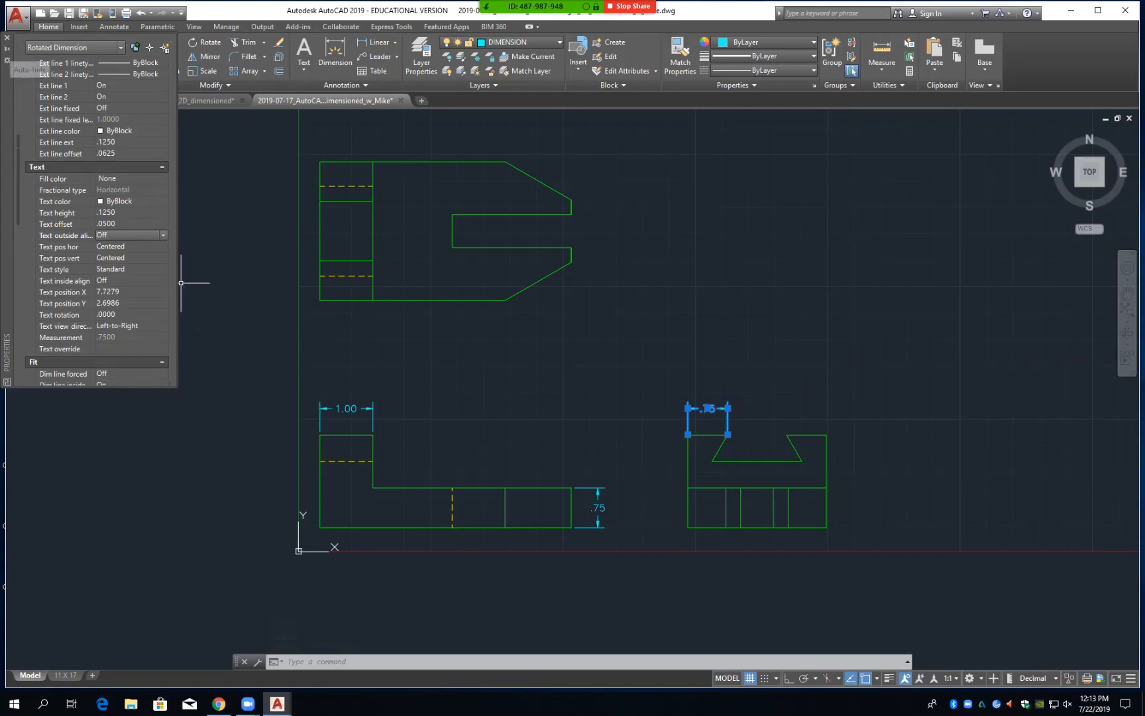
Close the dimension's properties, deselect it, and add a vertical linear dimension for the side view's dovetail depth at a .5 distance
click(8, 37)
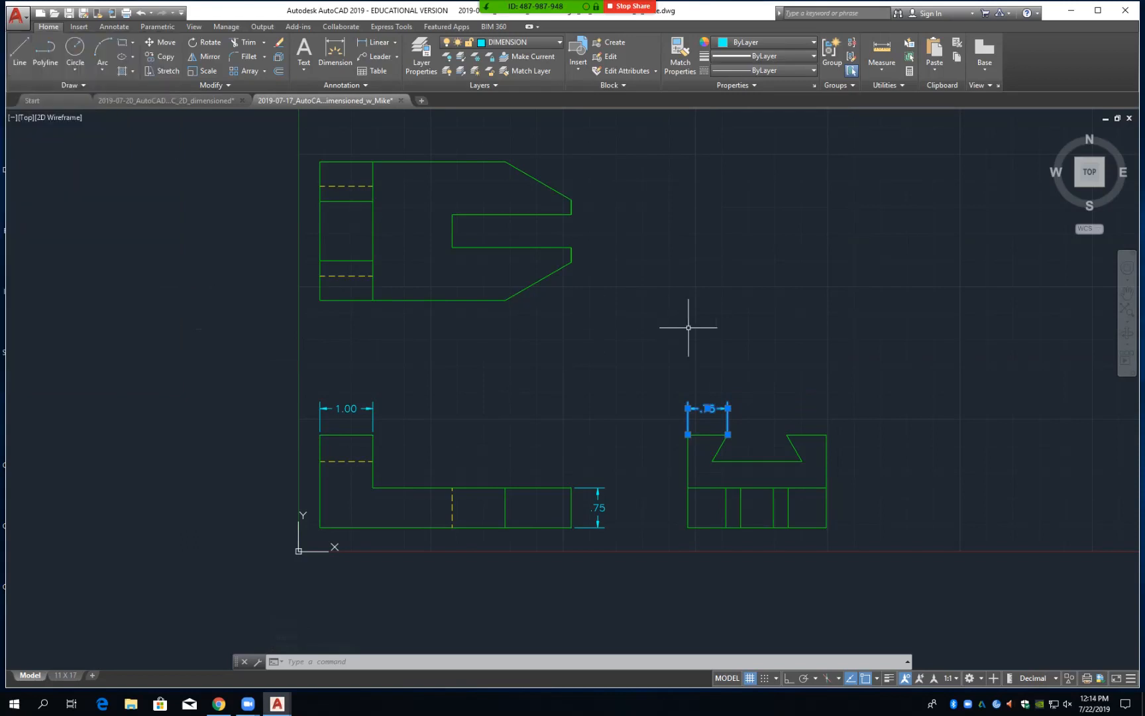
key(Escape)
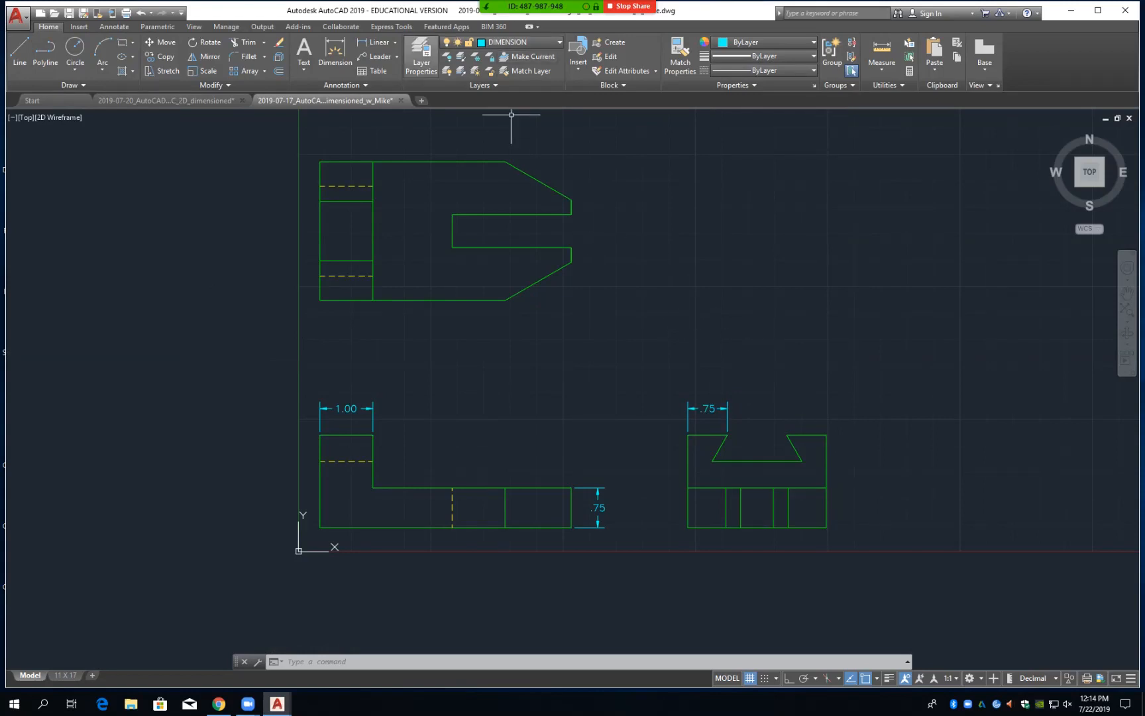
key(Return)
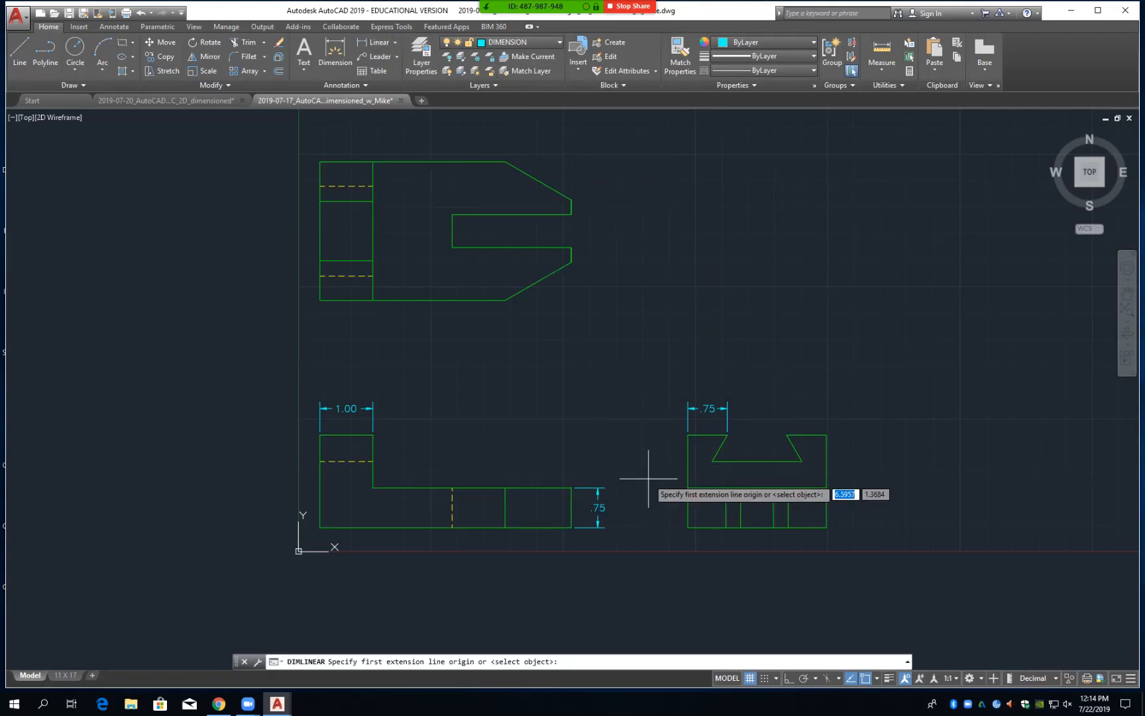
click(712, 461)
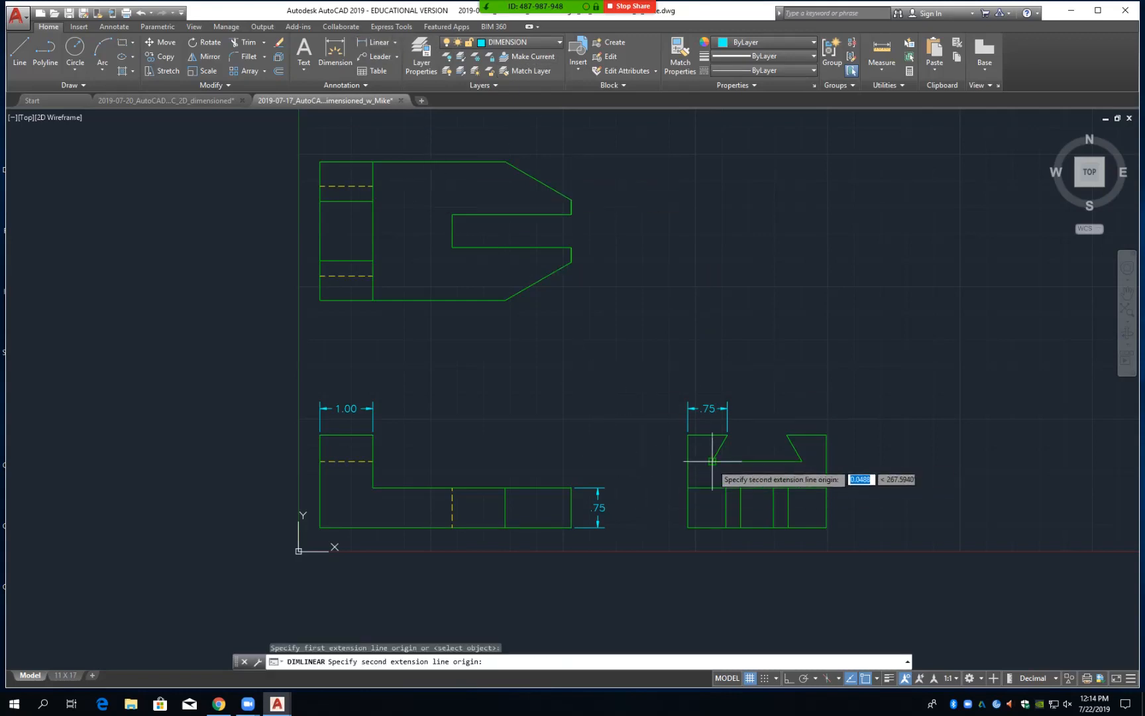
click(688, 435)
text(.5)
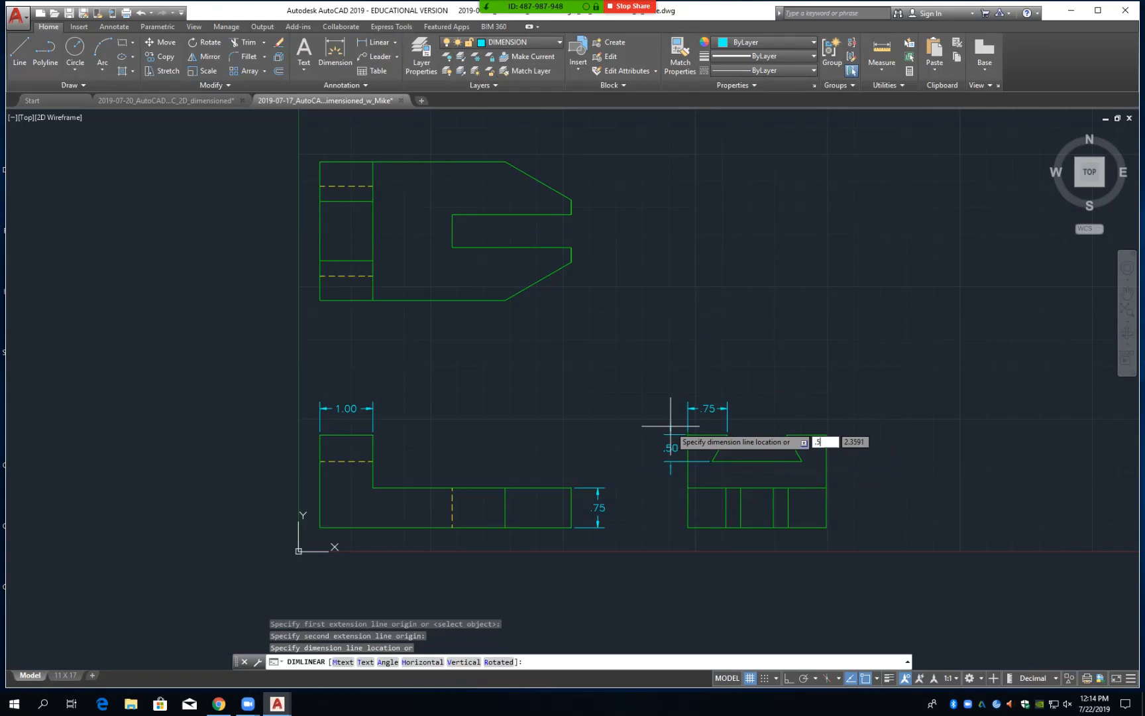
key(Return)
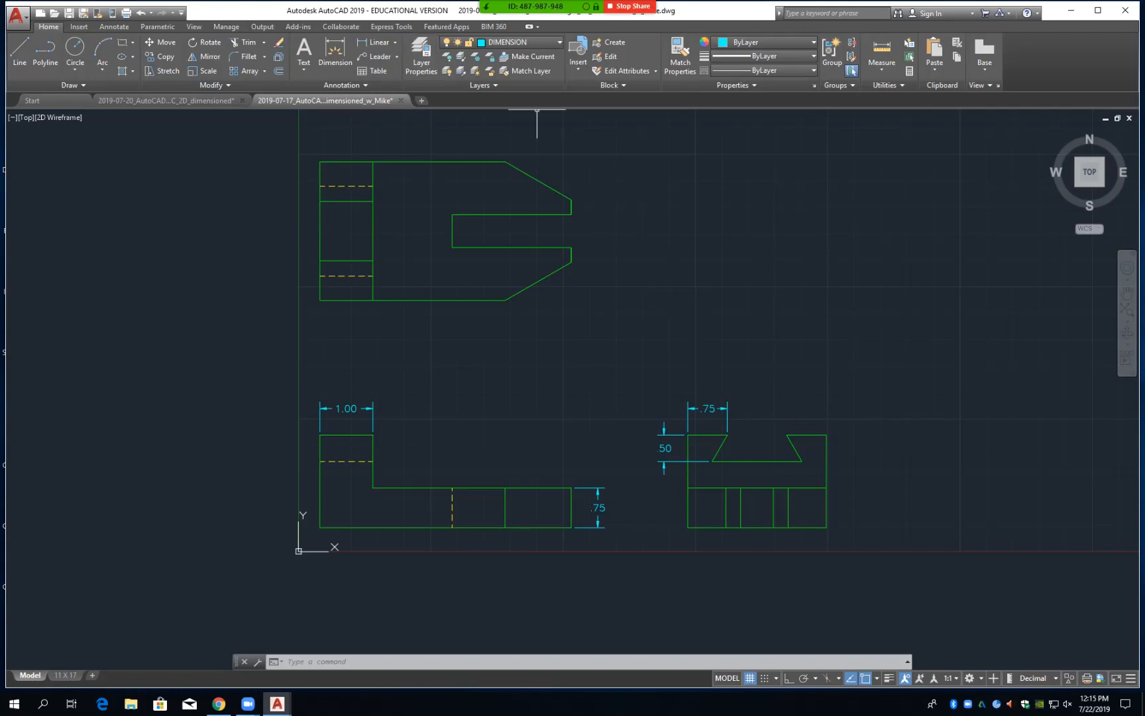
Add an angular dimension between the dovetail's slanted side and its floor, placed above the opening, and save the drawing
click(395, 42)
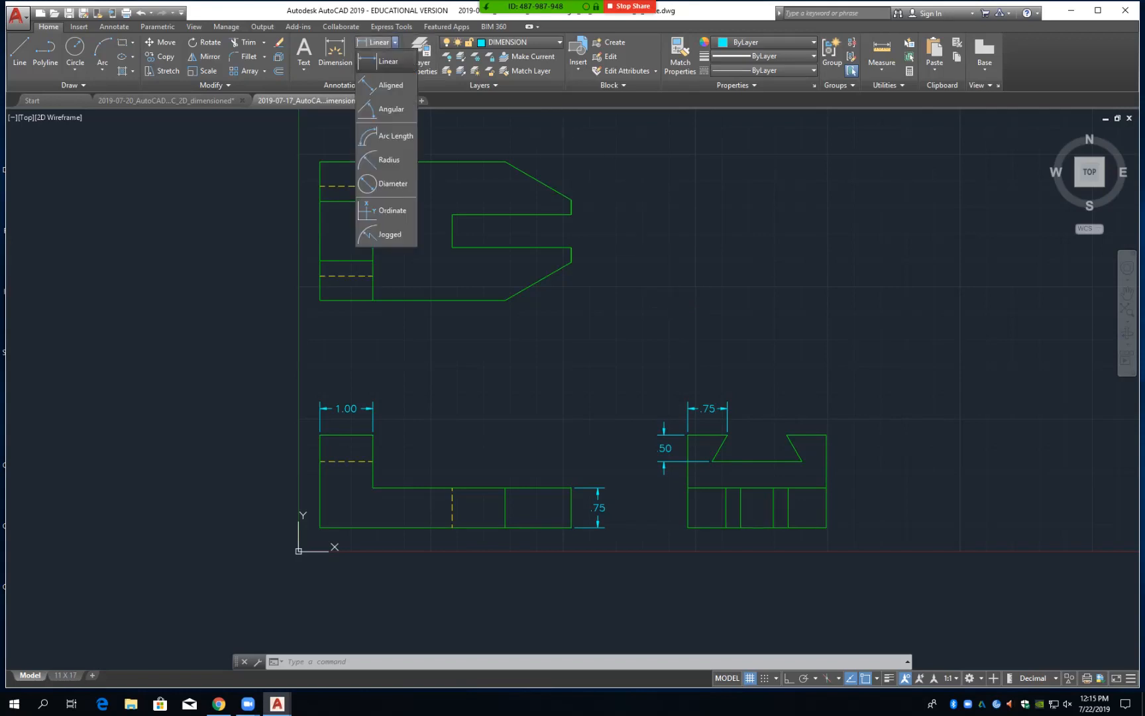
click(388, 109)
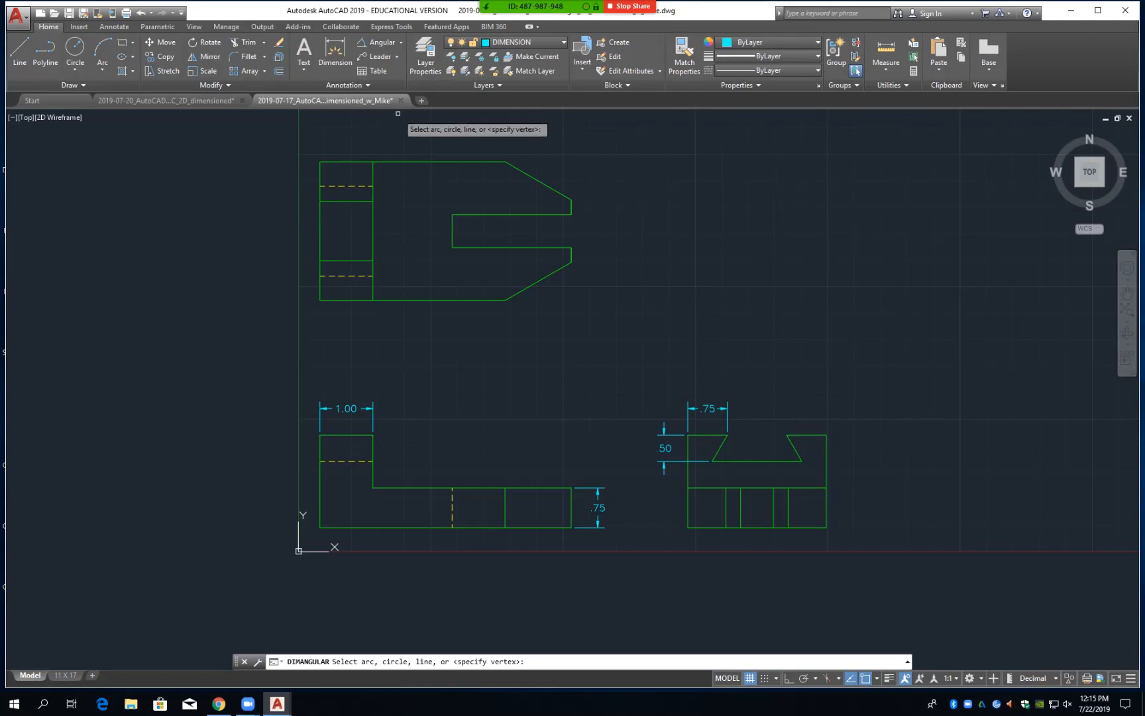
click(721, 448)
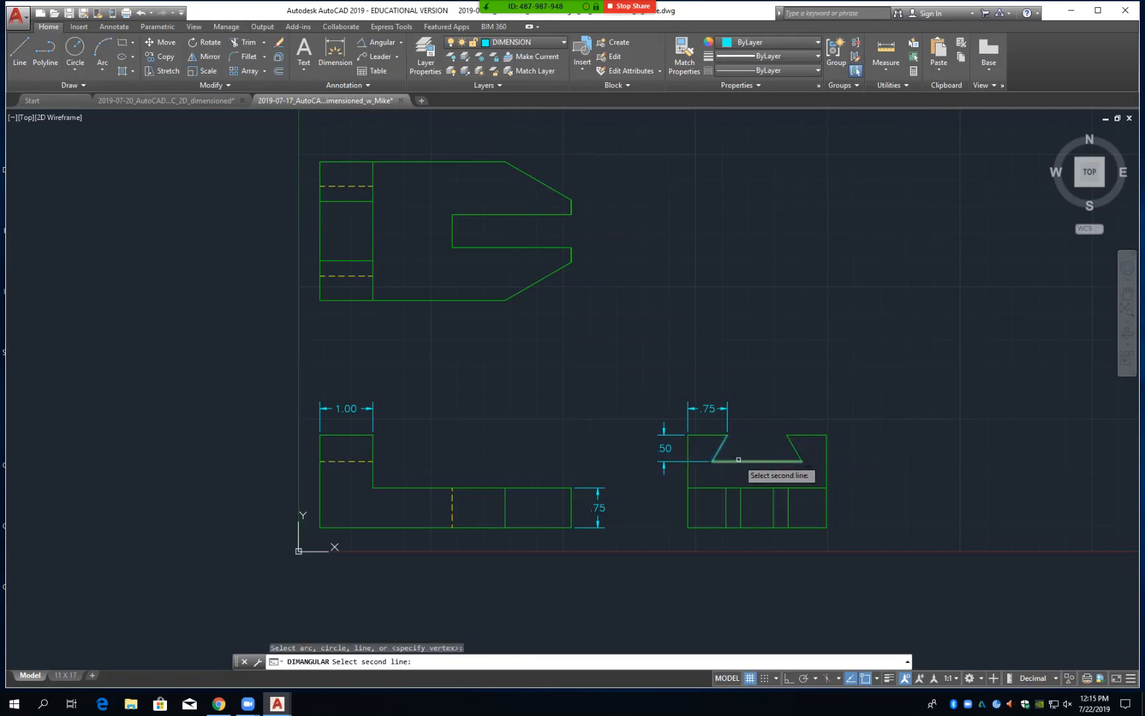
click(738, 459)
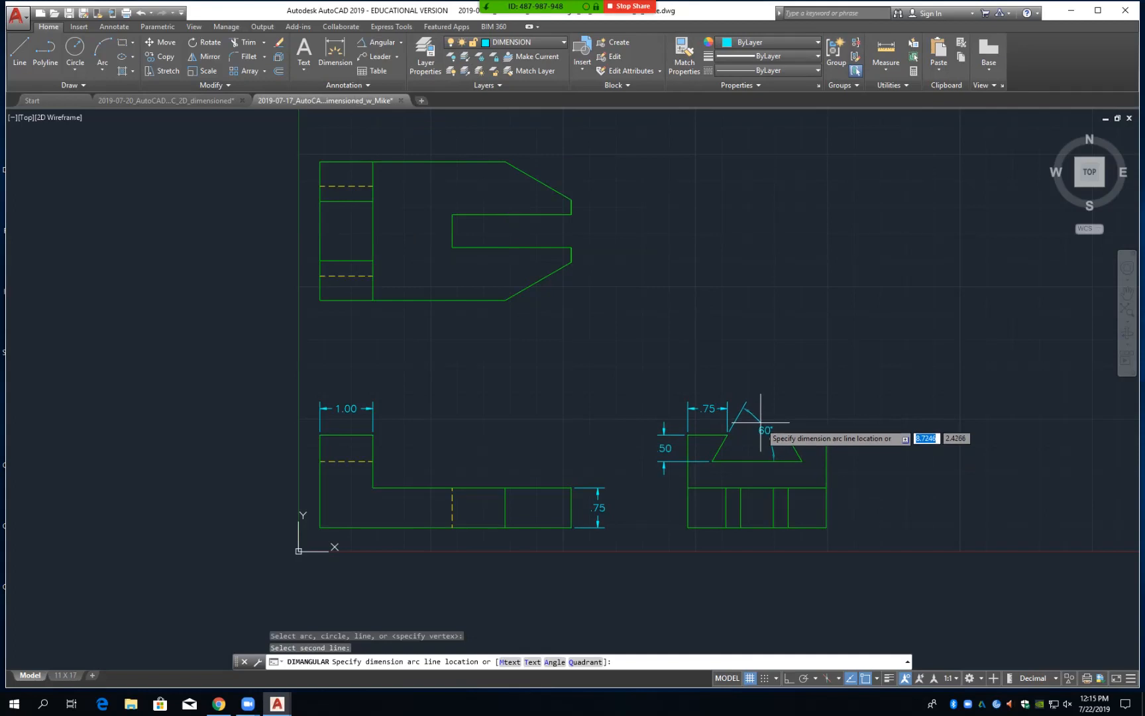
click(760, 423)
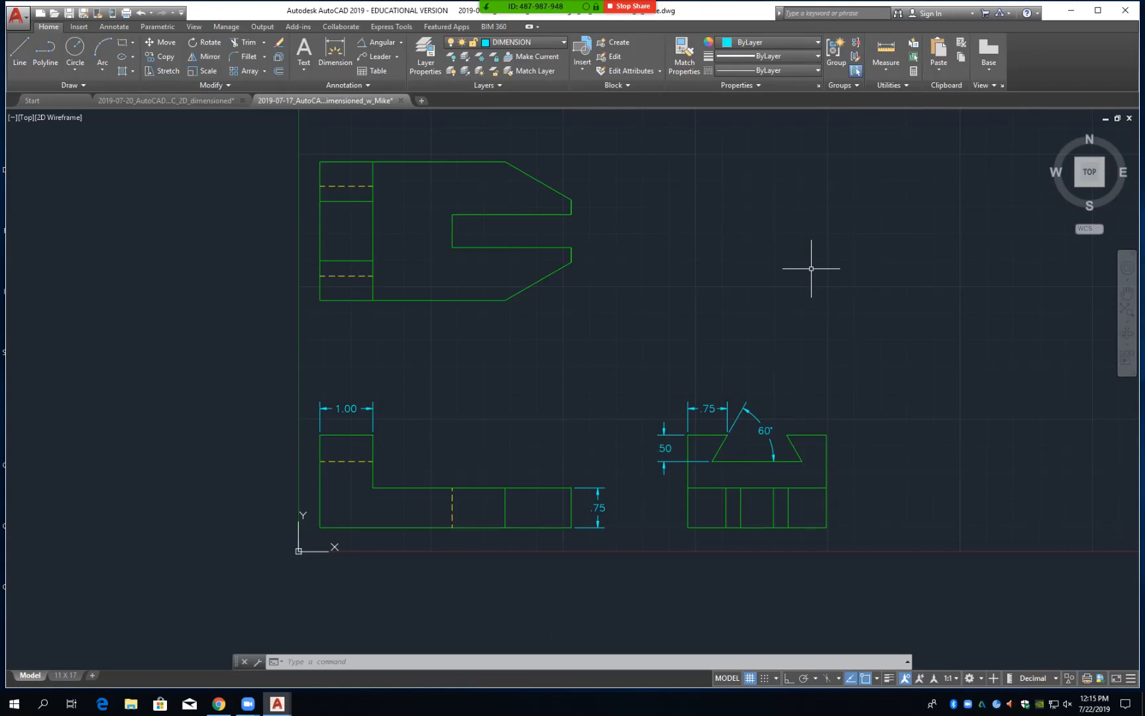
key(ctrl+s)
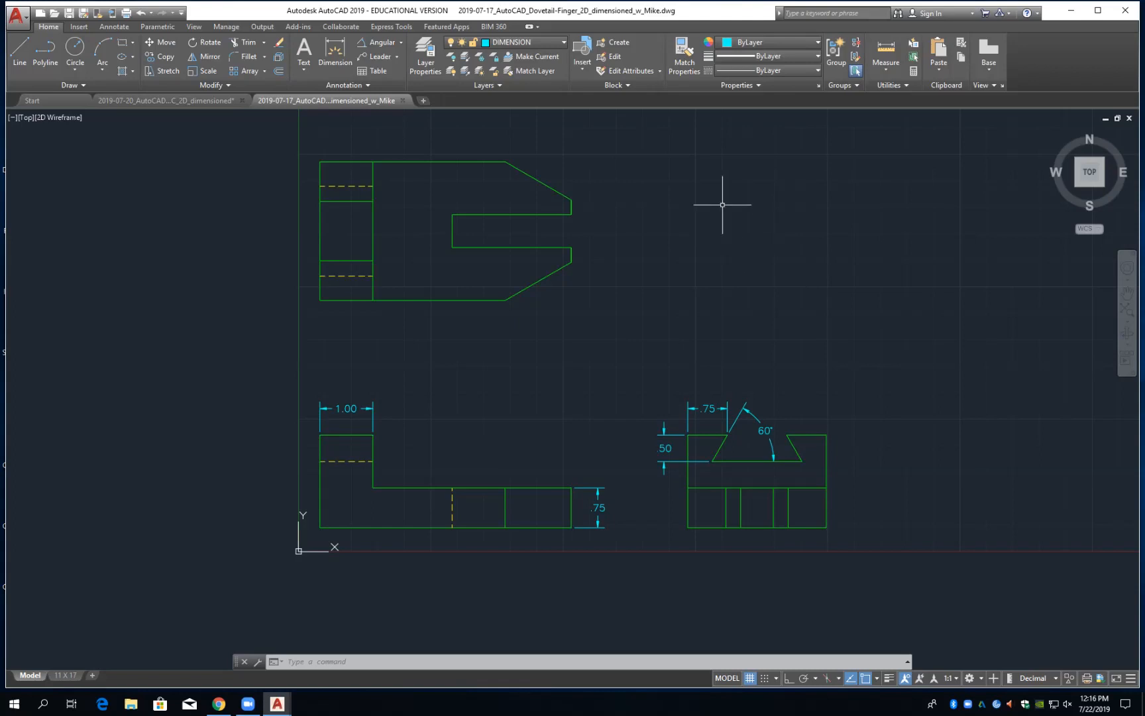
Append 2X after the angle in the dovetail's angular dimension text and save the drawing
scroll(754, 468, up, 4)
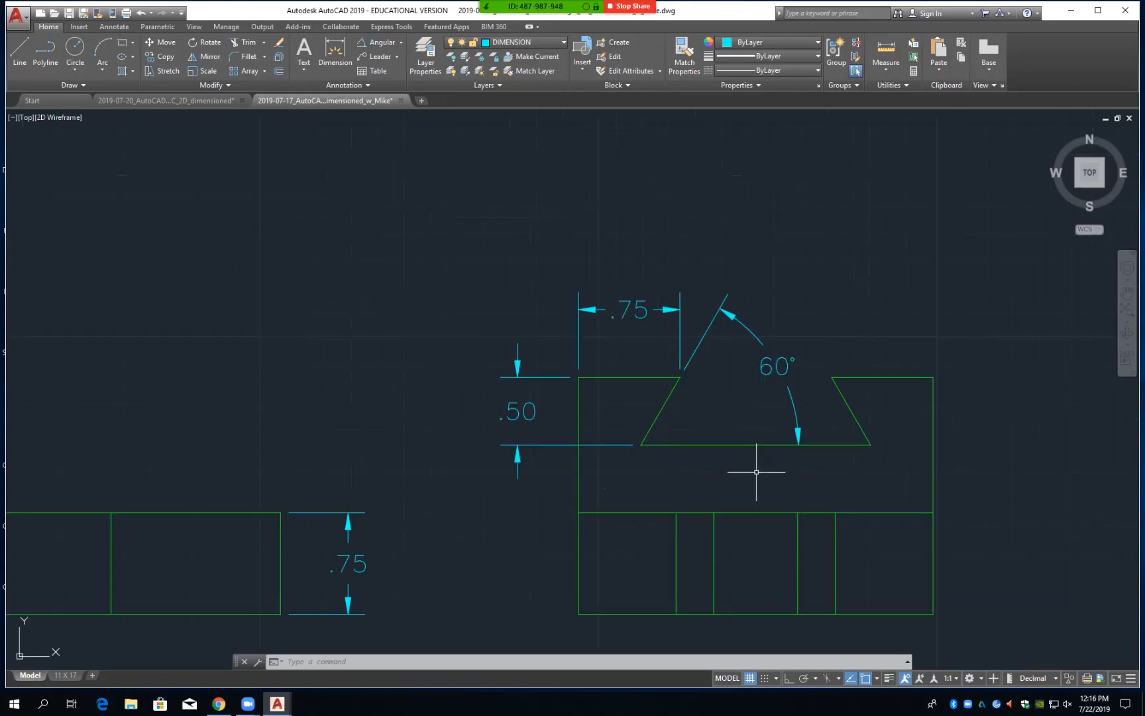
click(778, 369)
click(769, 368)
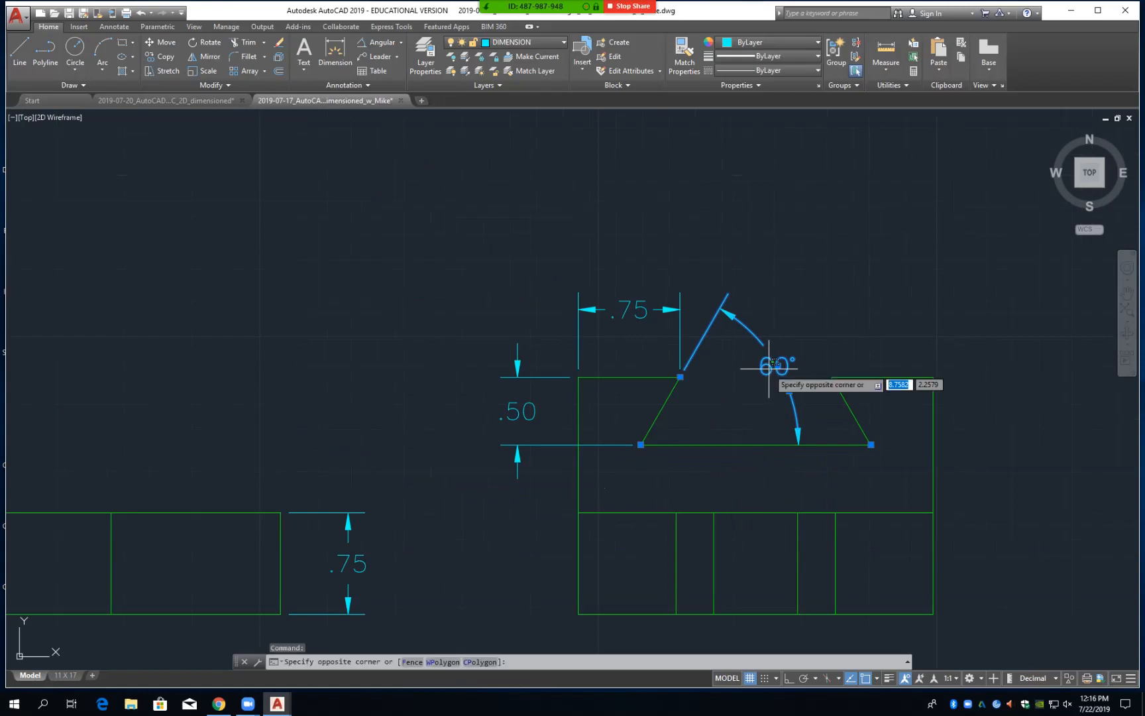
click(772, 368)
click(778, 366)
double_click(777, 367)
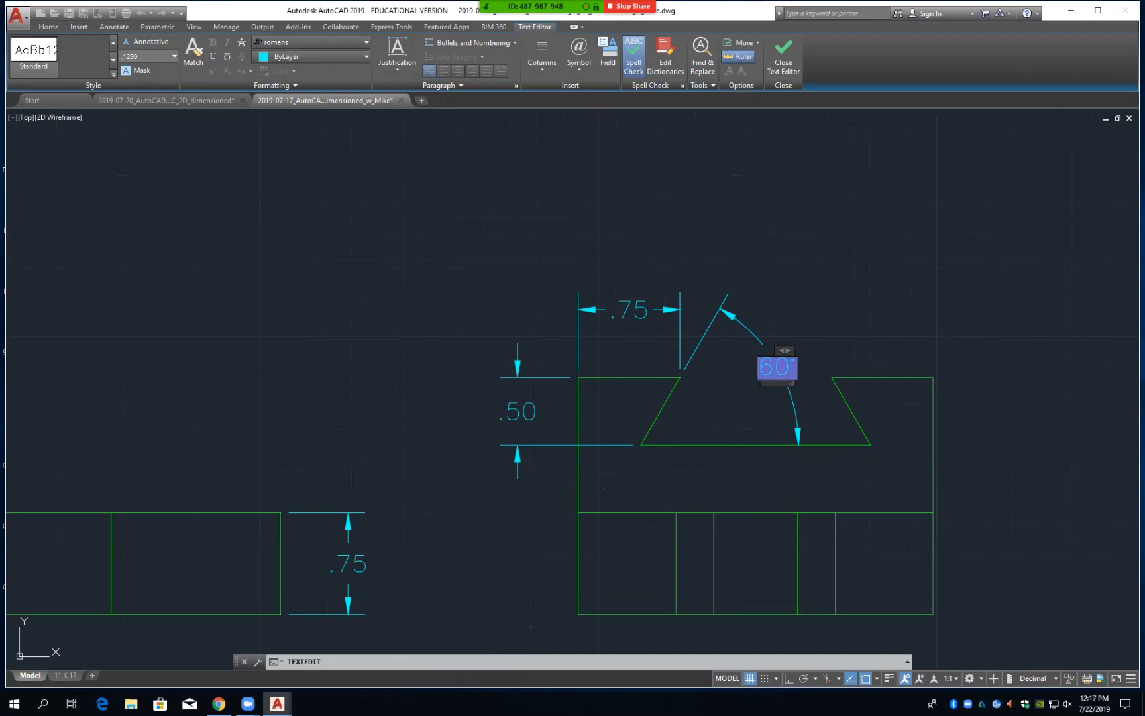
text(2X)
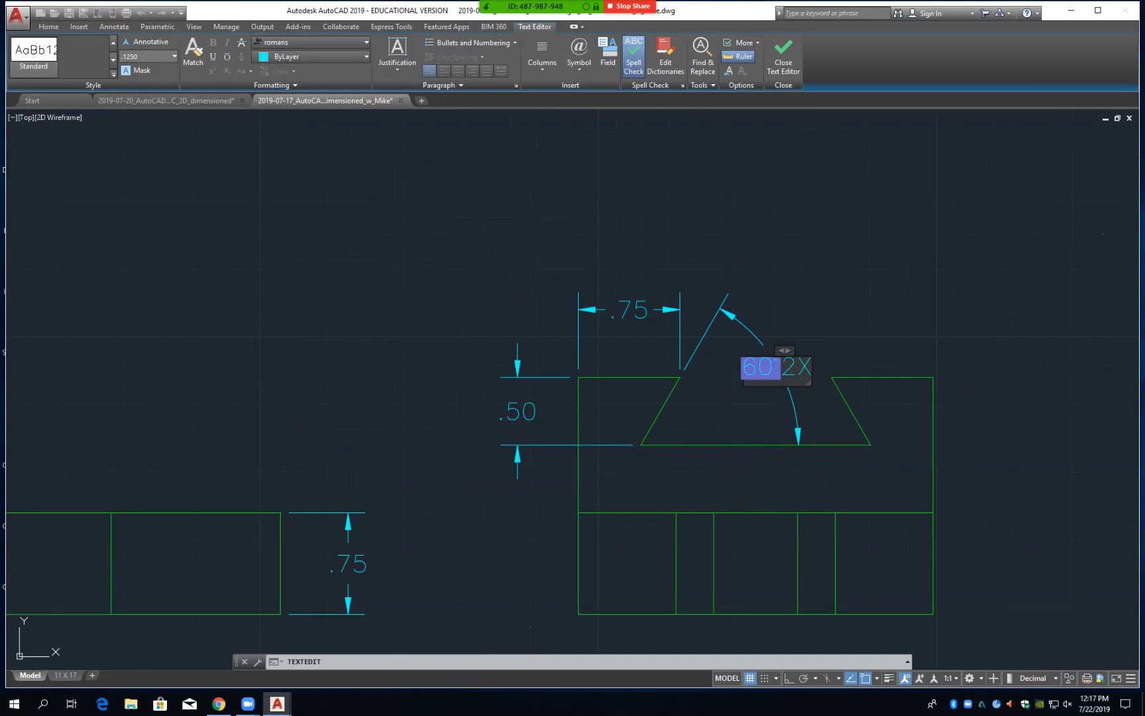
click(780, 234)
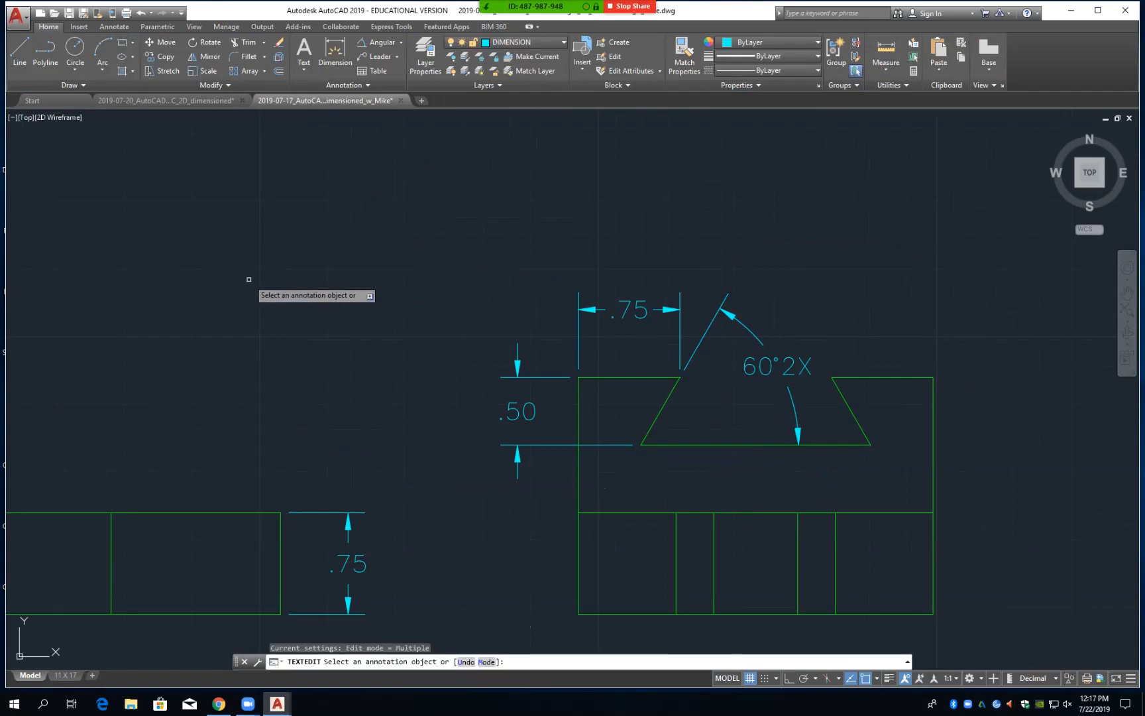
key(Escape)
key(ctrl+s)
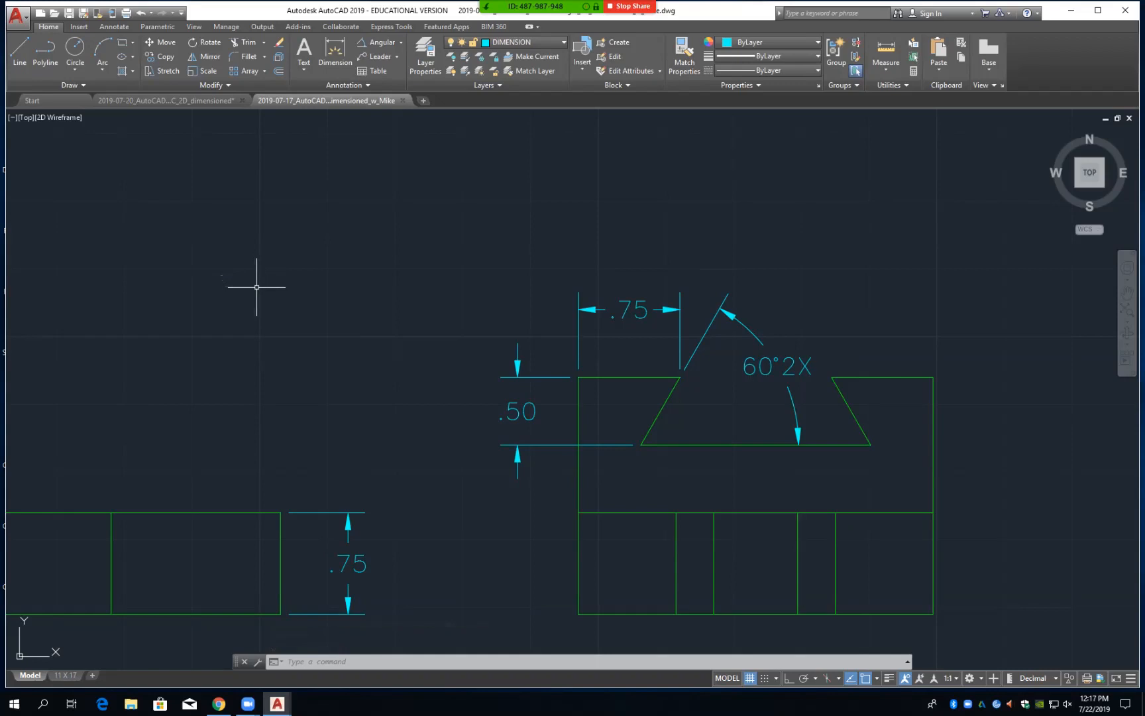
Remove the 2X suffix from the dovetail's angular dimension and put 2X with spacing before the angle instead
double_click(789, 370)
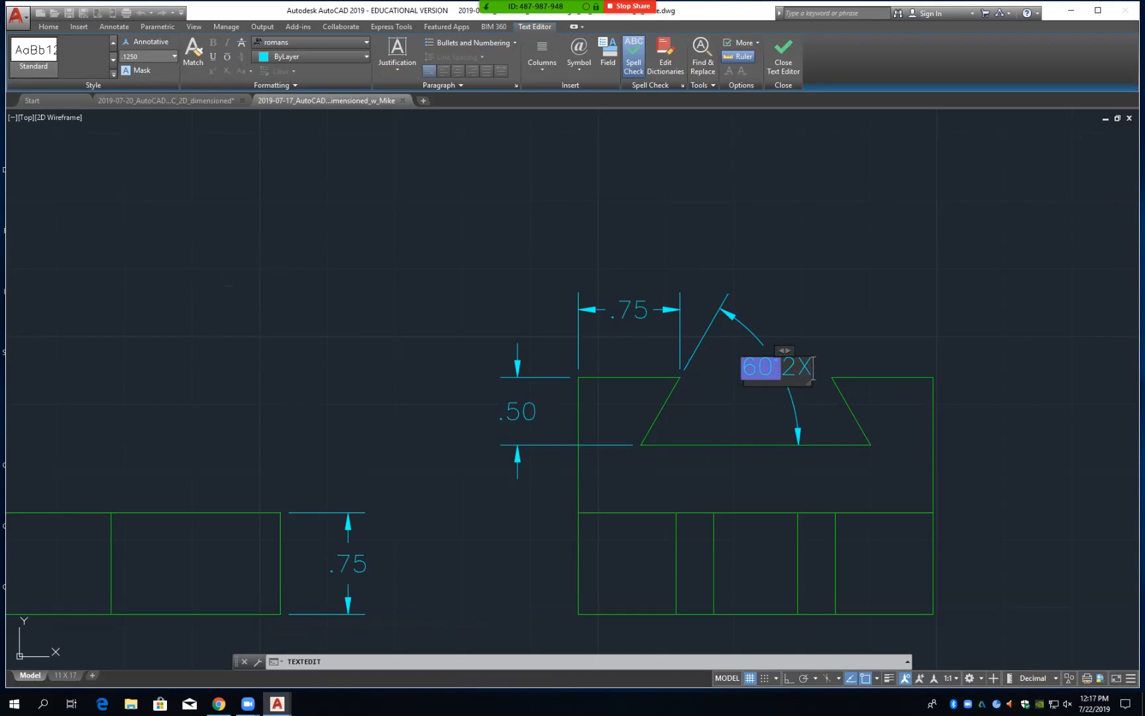
key(BackSpace)
key(BackSpace)
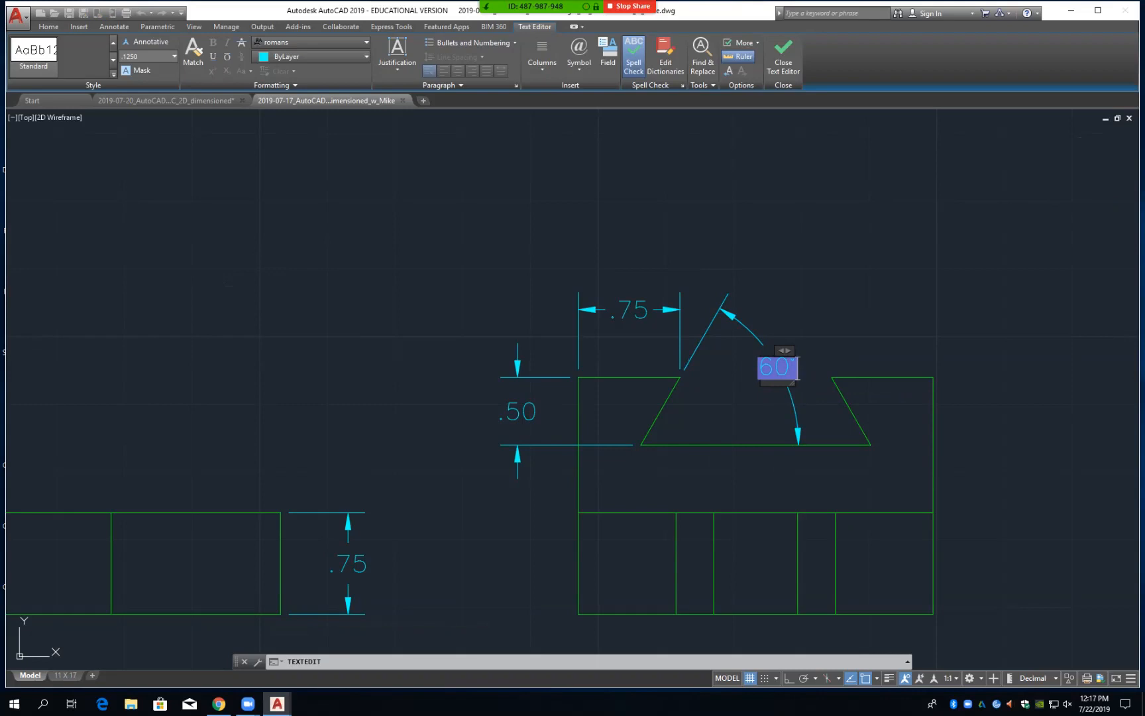
click(758, 368)
text(2)
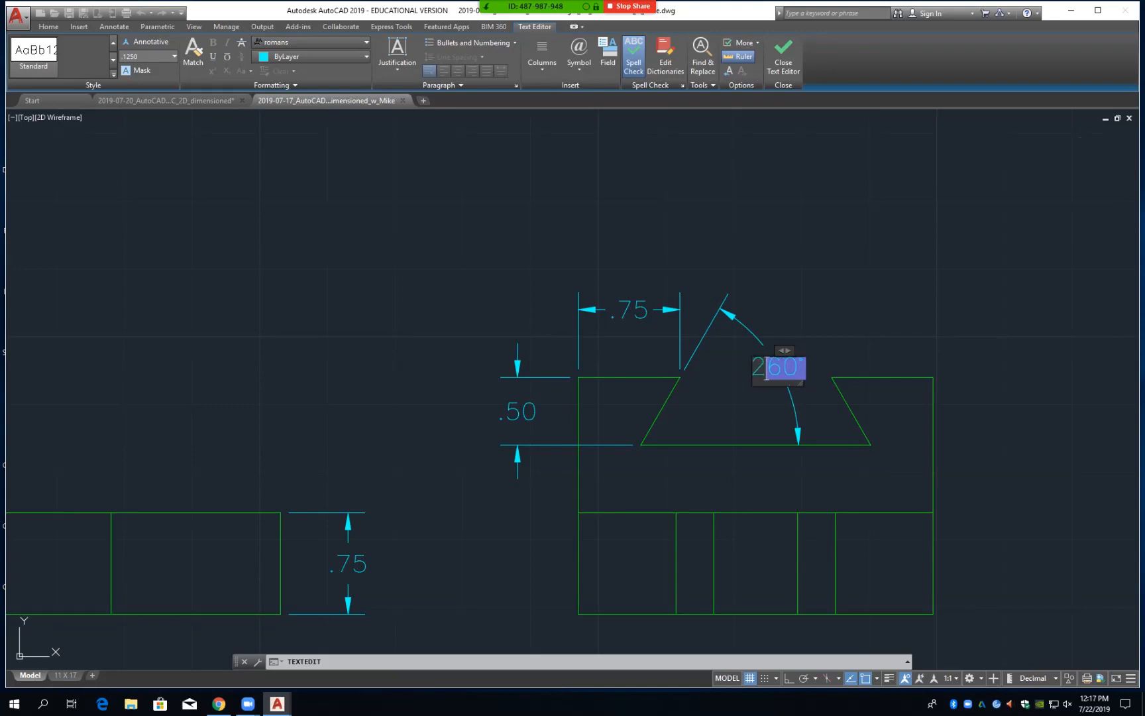
text(X)
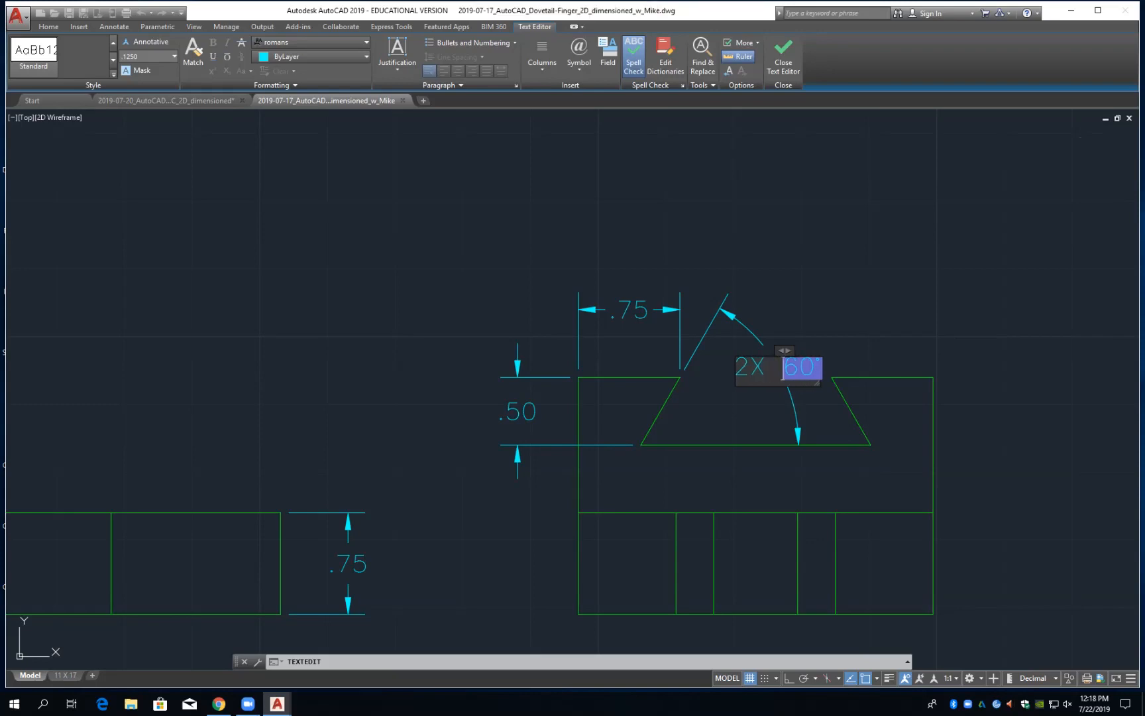
click(854, 310)
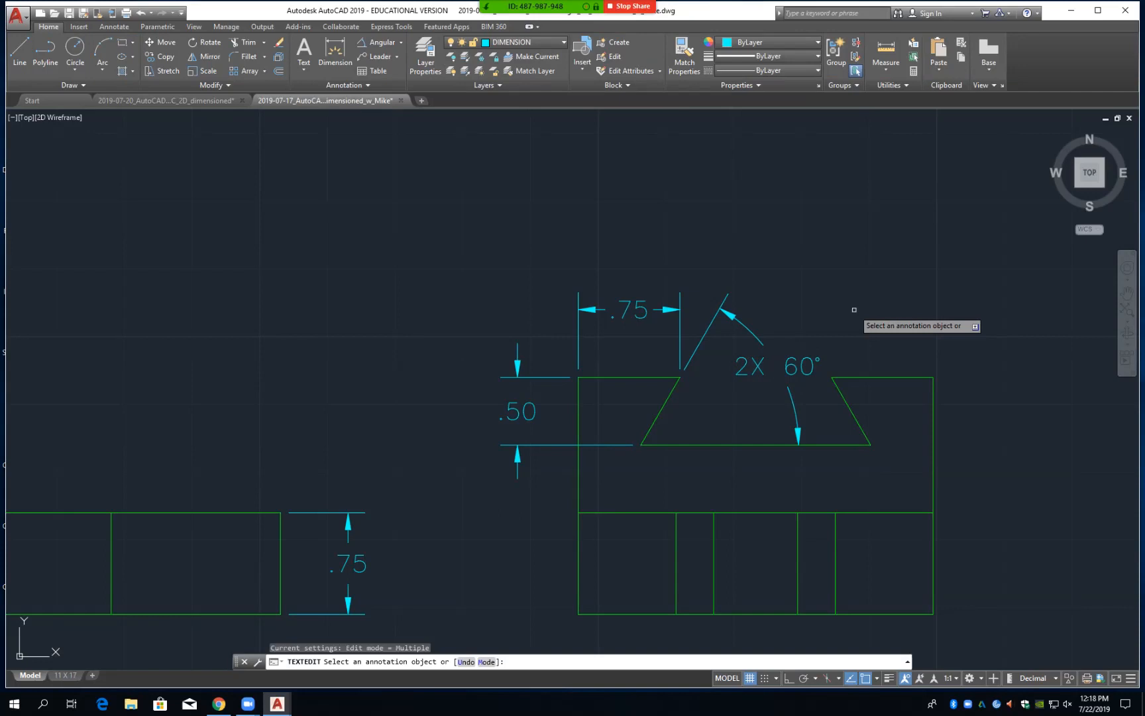
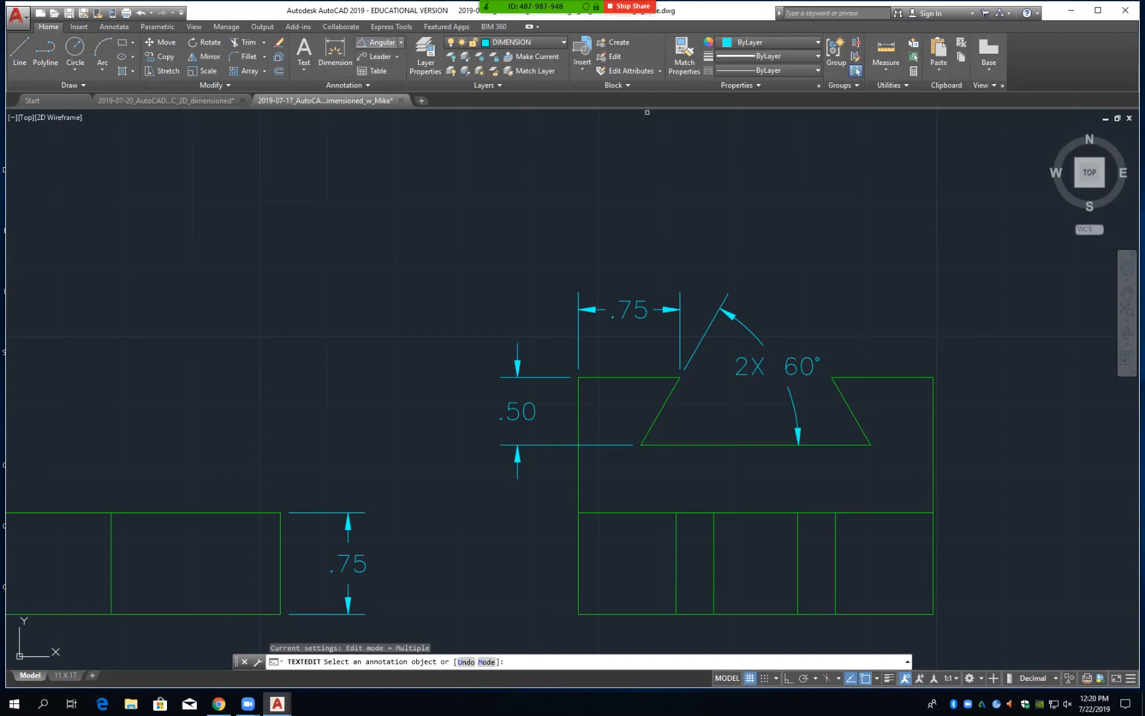
Add a horizontal linear dimension across the top of the dovetail opening at a .875 distance and save the drawing
click(400, 42)
click(378, 63)
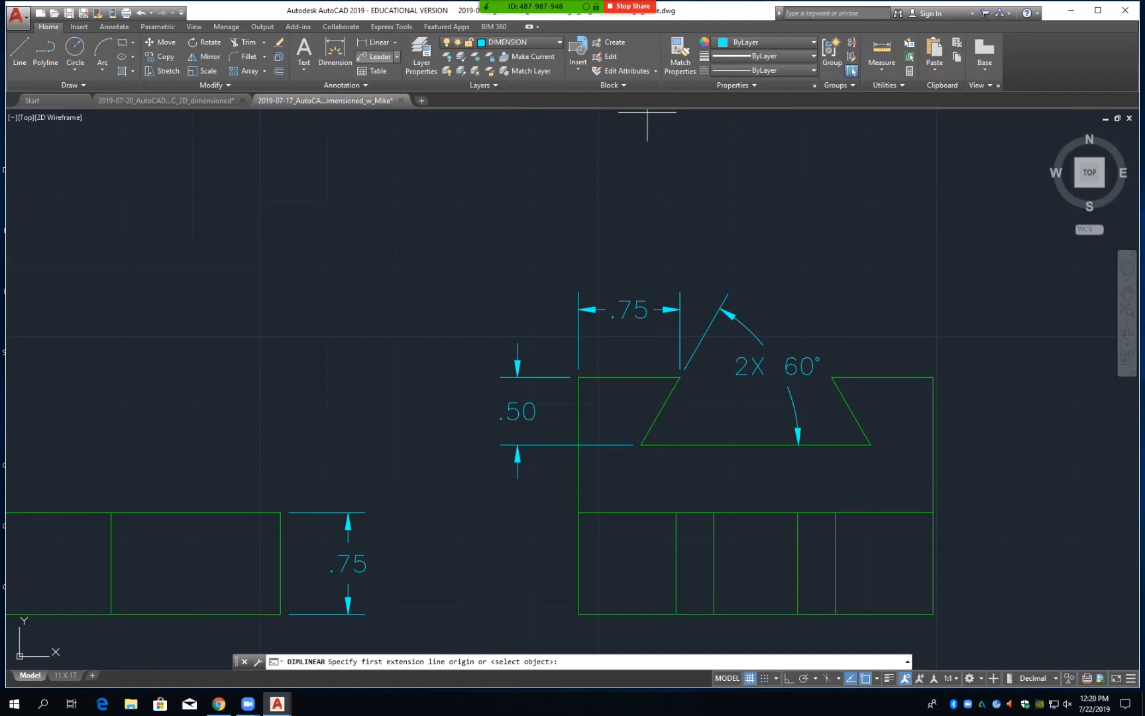
click(682, 376)
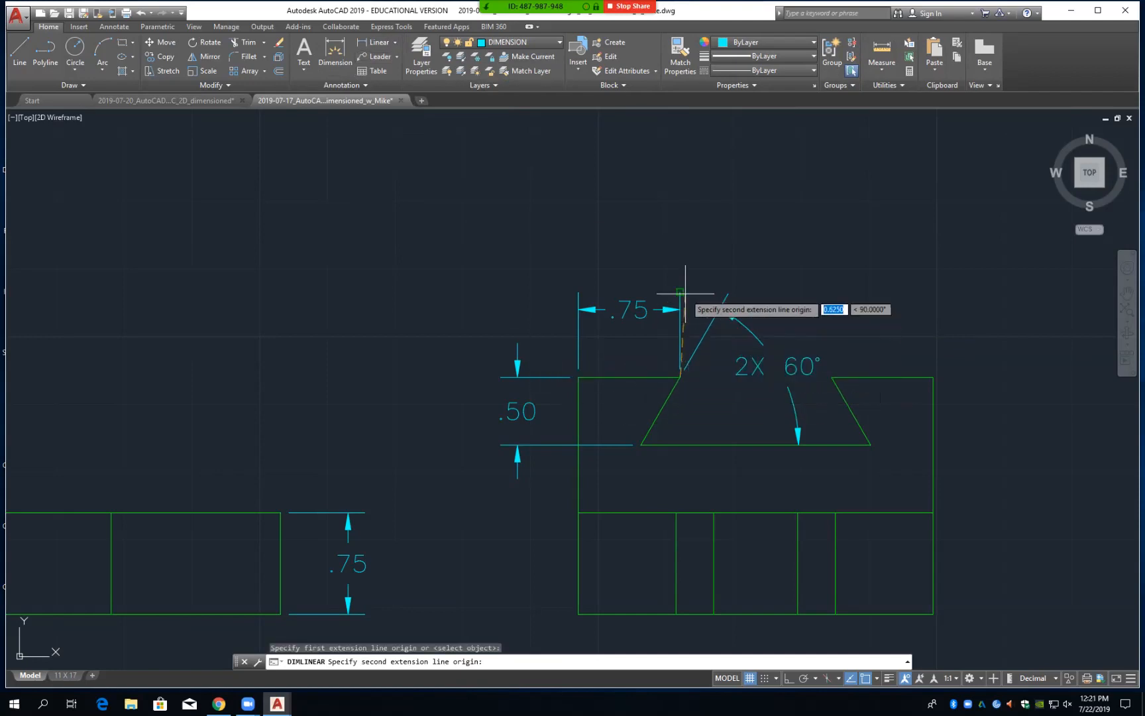
click(833, 378)
text(.875)
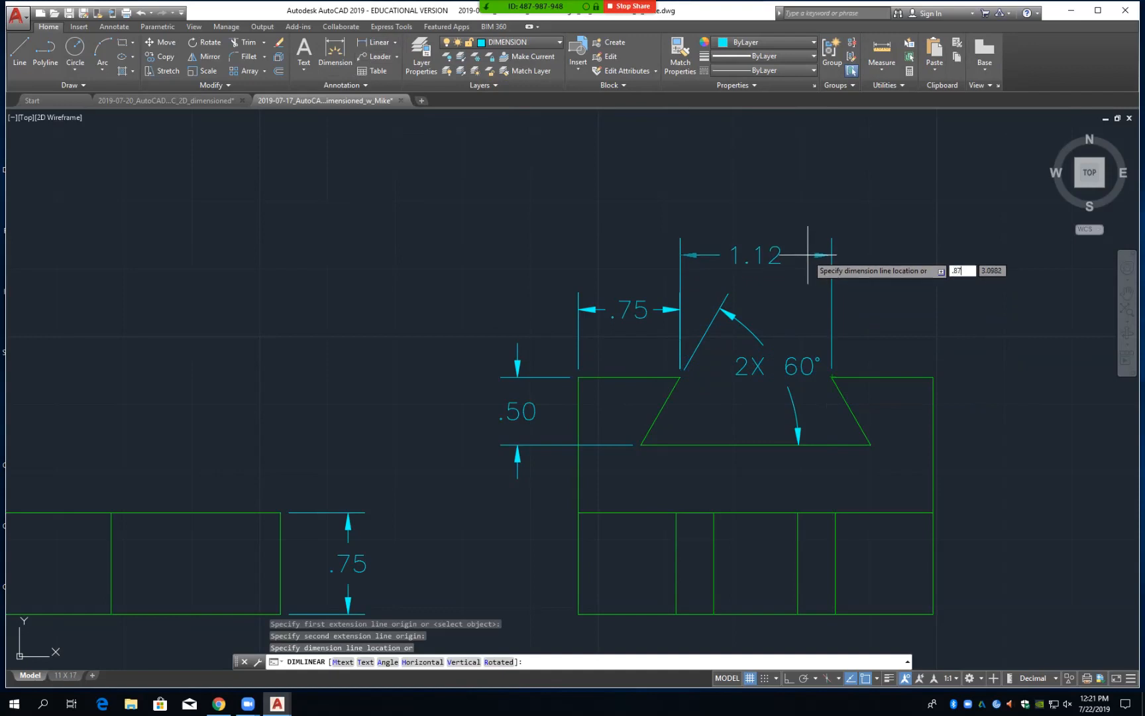
key(Return)
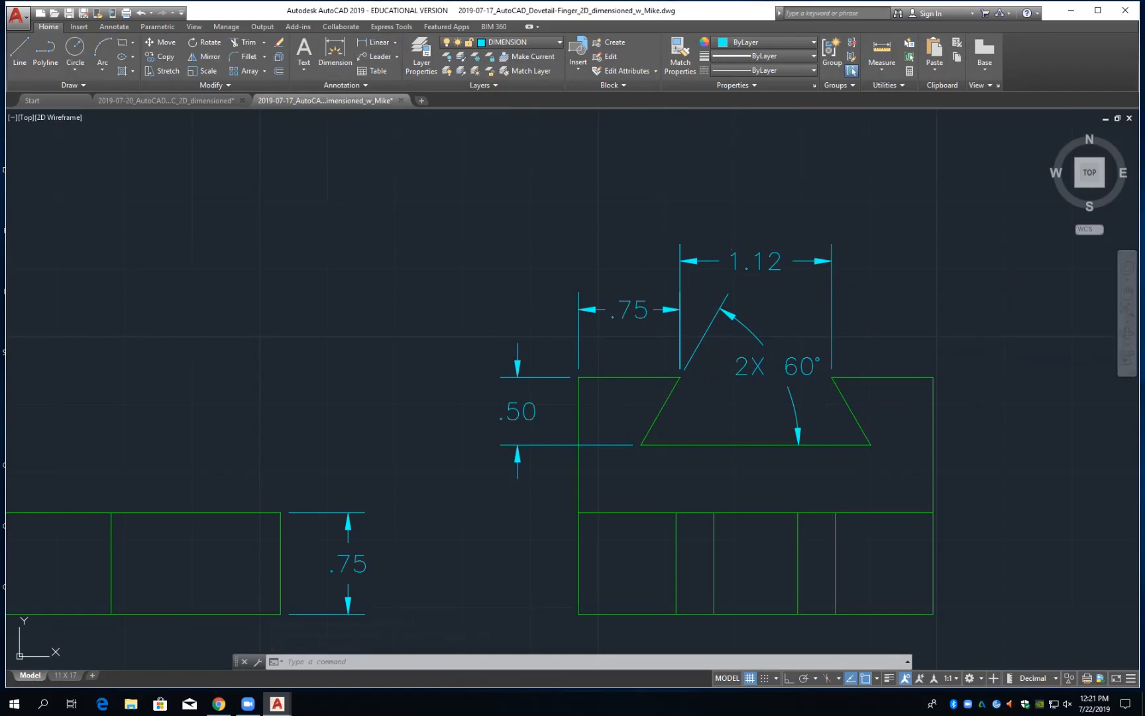
key(ctrl+s)
Add a horizontal linear dimension for the slot's length along its lower edge in the top view, at a .5 distance
scroll(197, 332, down, 3)
middle_drag(173, 305, 562, 440)
scroll(561, 439, up, 2)
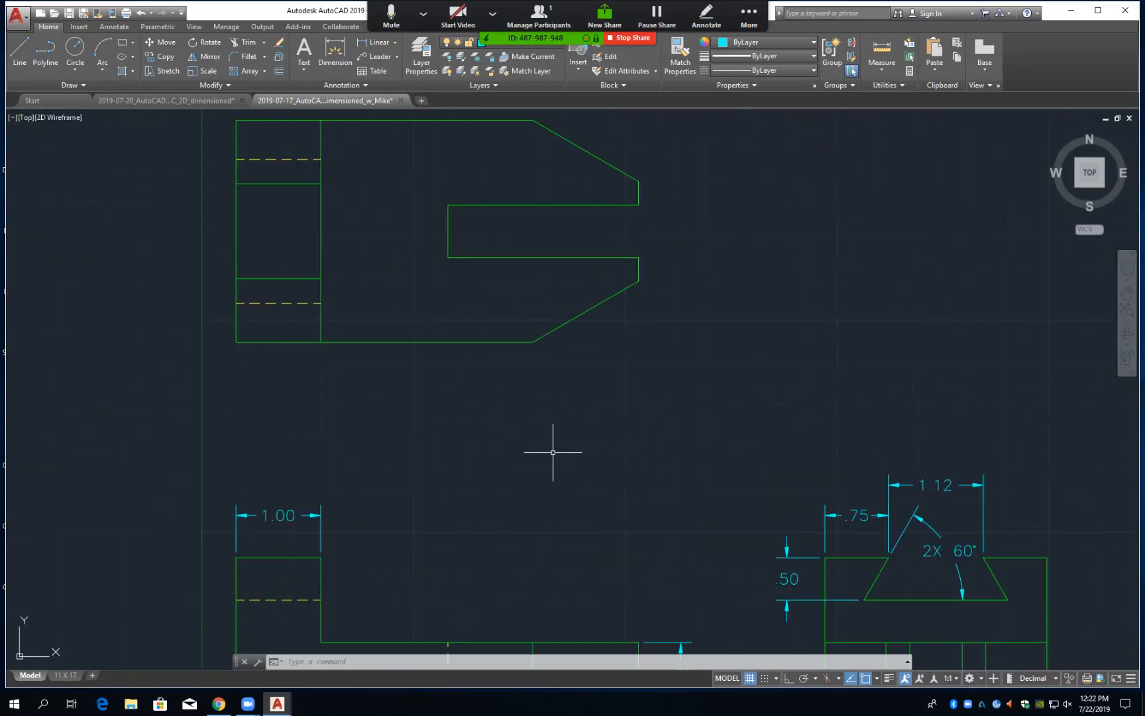
click(374, 41)
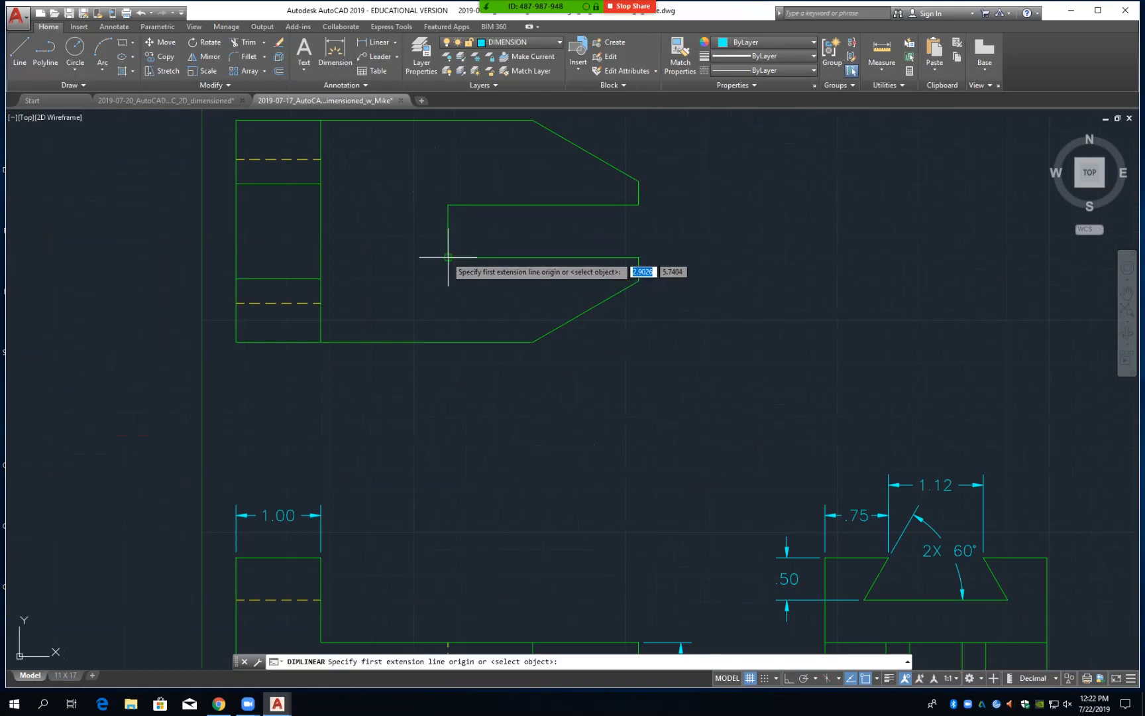
click(448, 257)
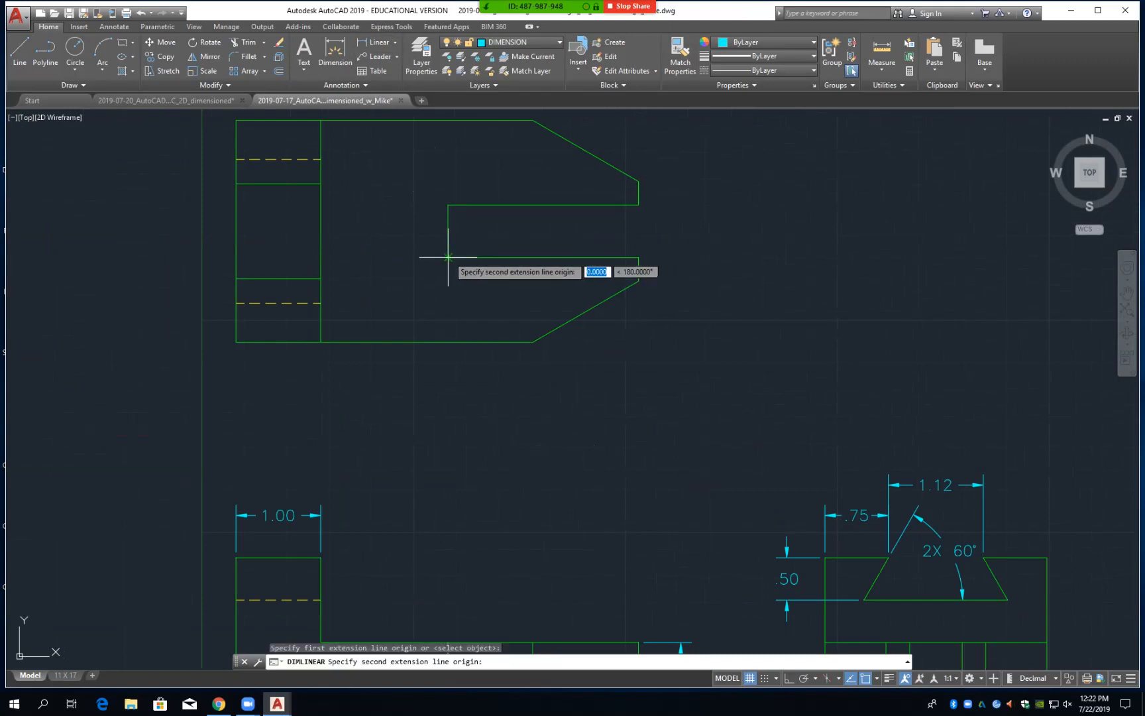
click(639, 257)
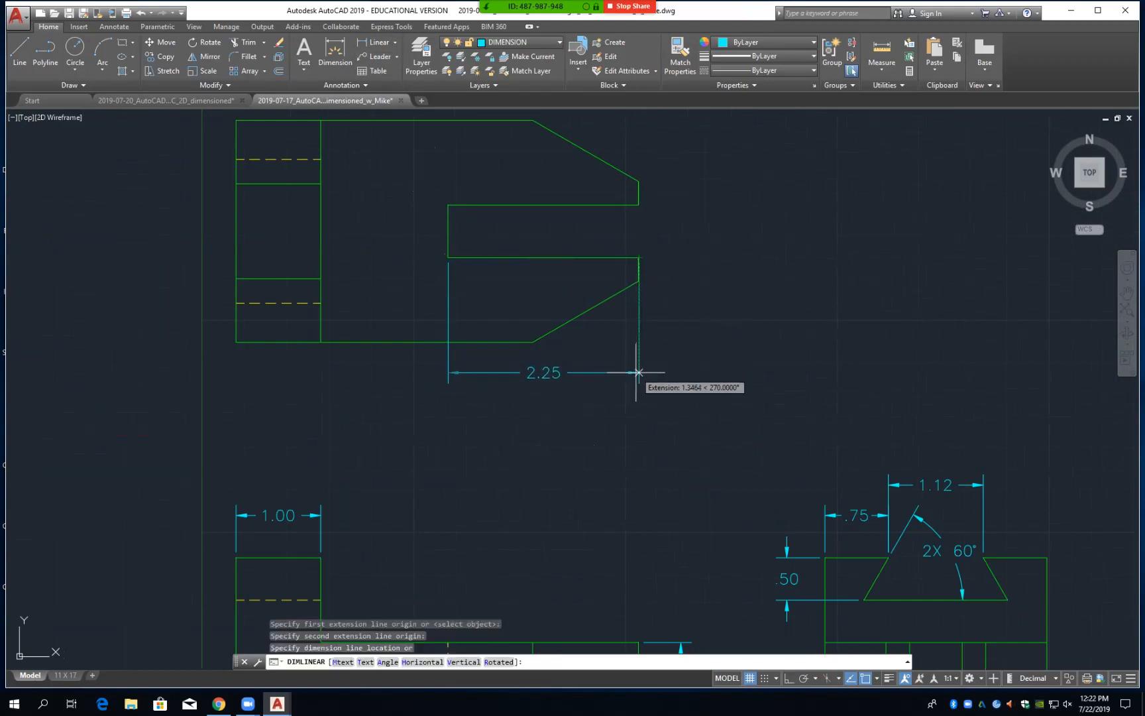
text(.5)
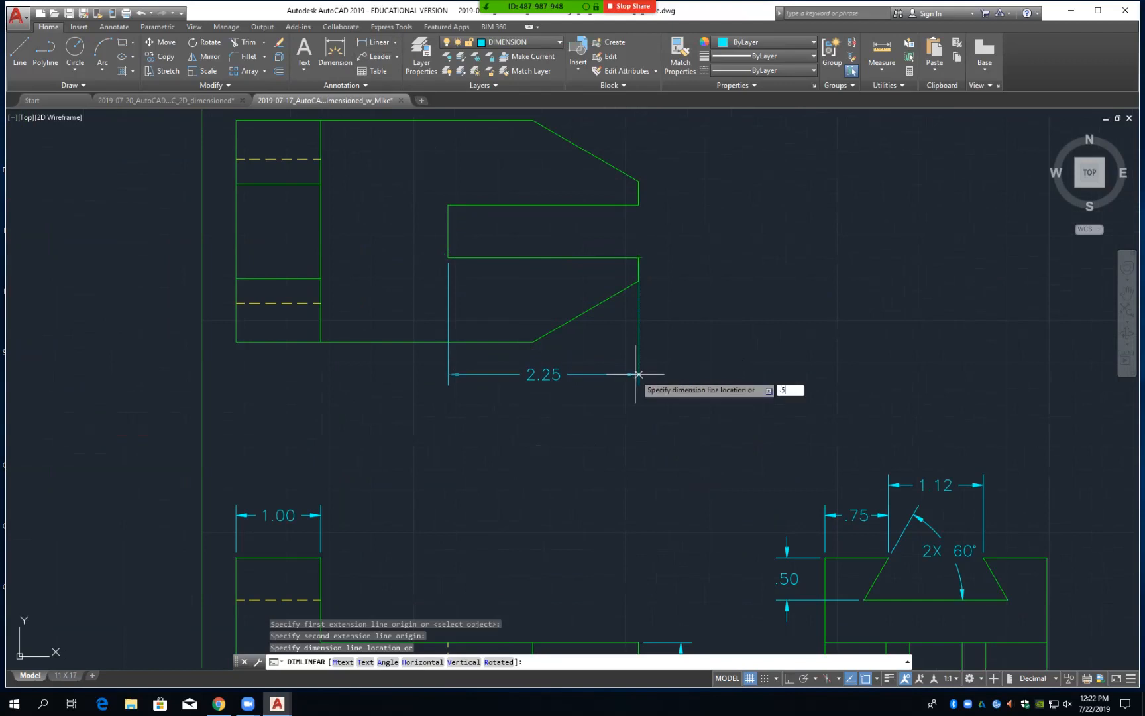
key(Return)
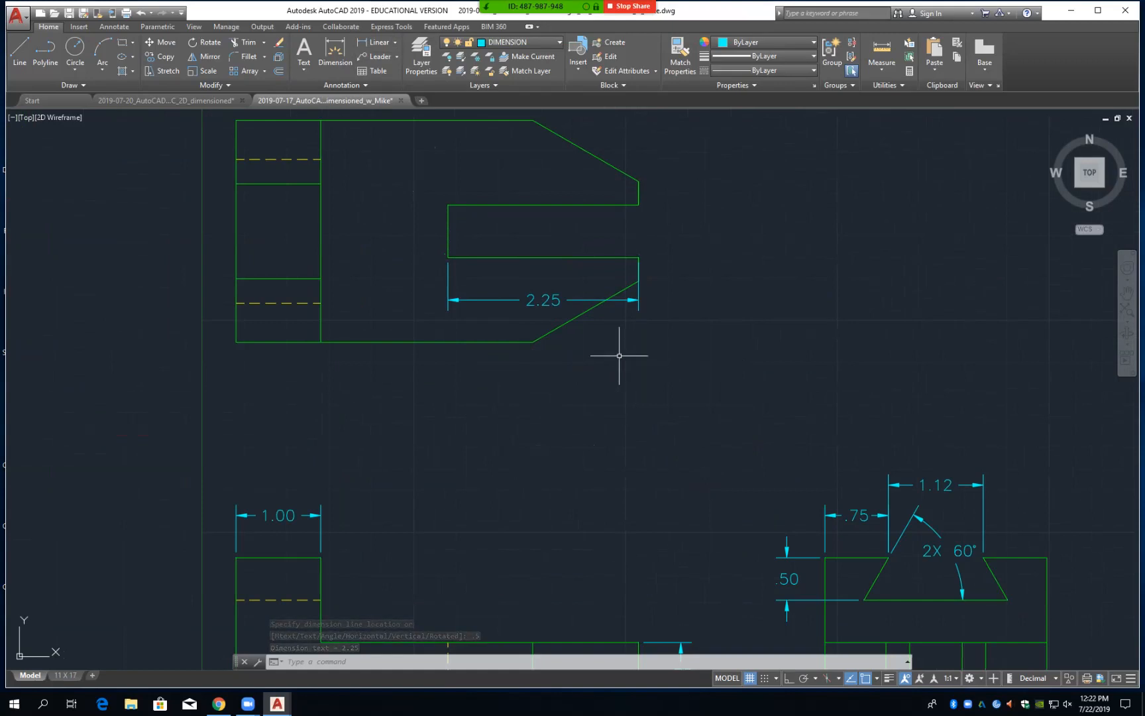
Move the slot's length dimension down so its line lies below the top view's outline
click(544, 300)
mouse_move(544, 300)
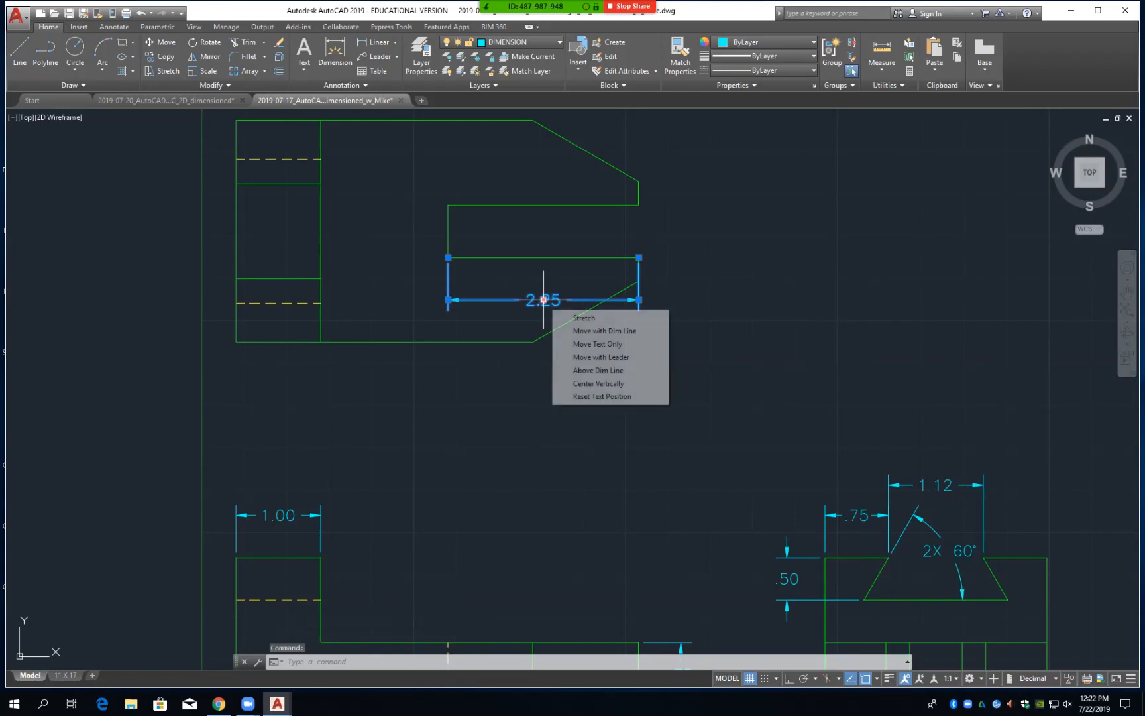
click(543, 299)
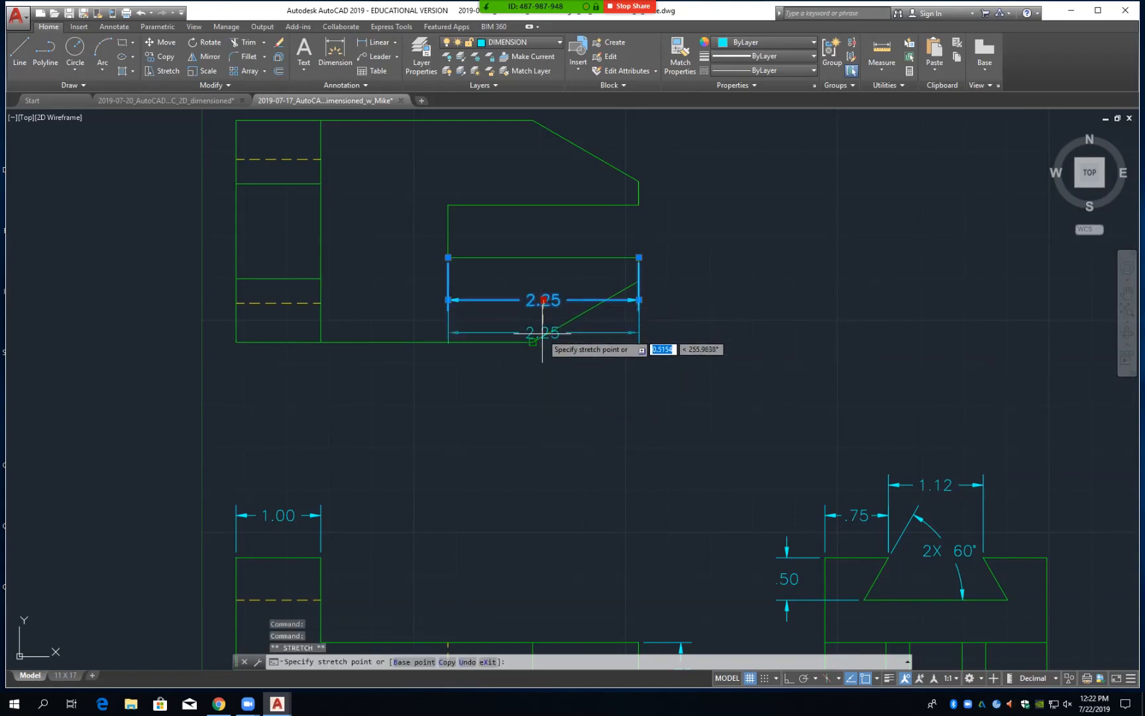
click(550, 380)
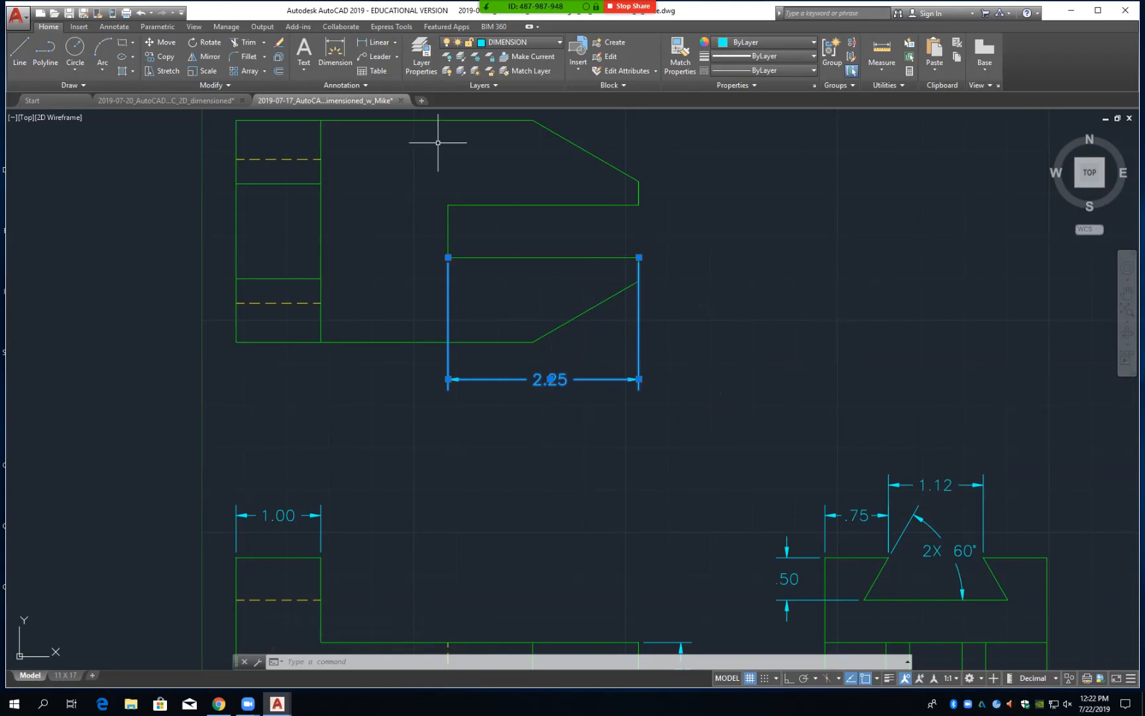
Add a vertical linear dimension from the top view's lower bevel corner to the slot's lower edge, at a .5 distance
click(377, 41)
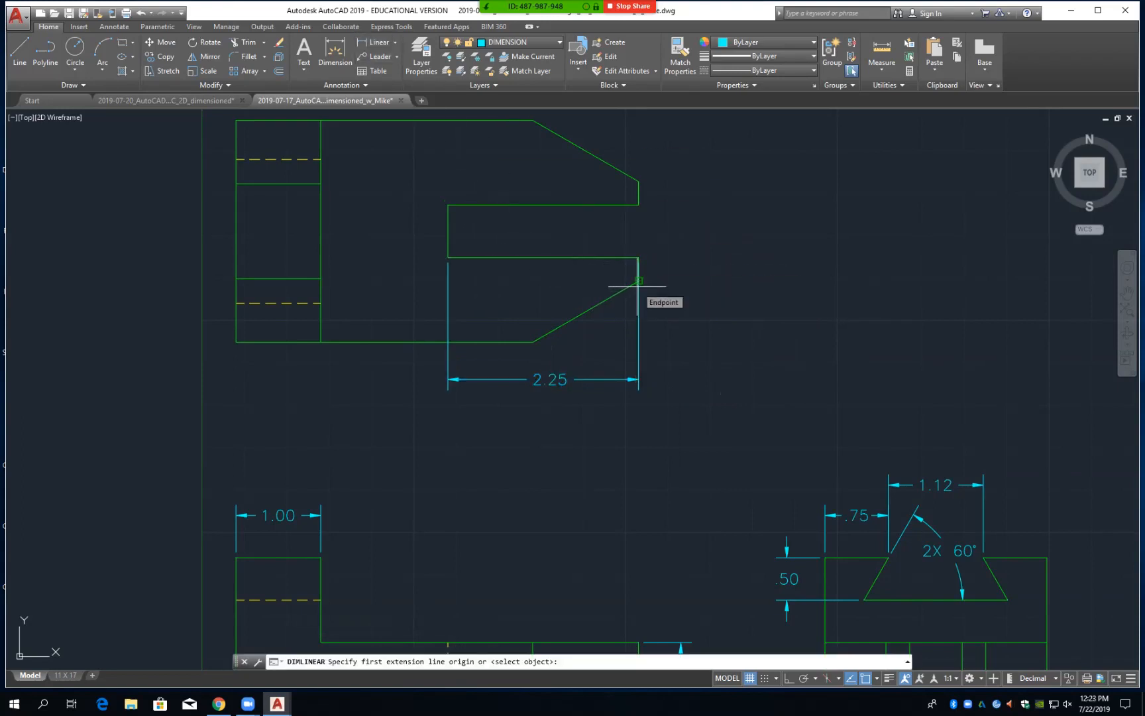
click(533, 341)
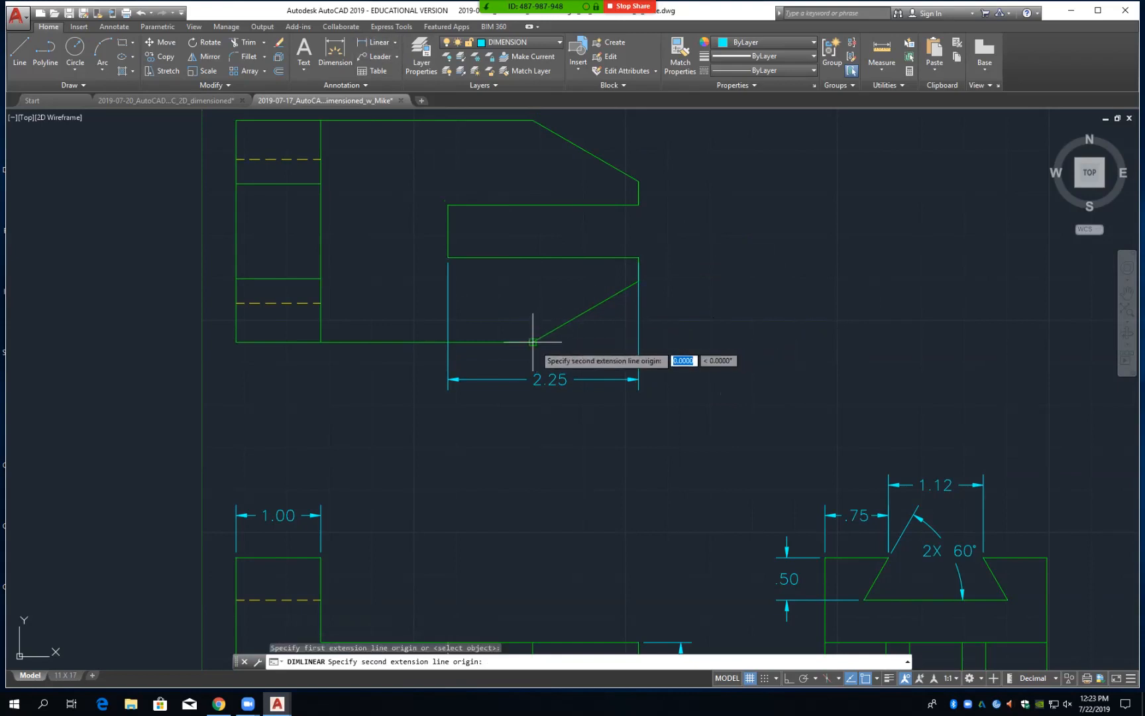
click(639, 258)
text(.5)
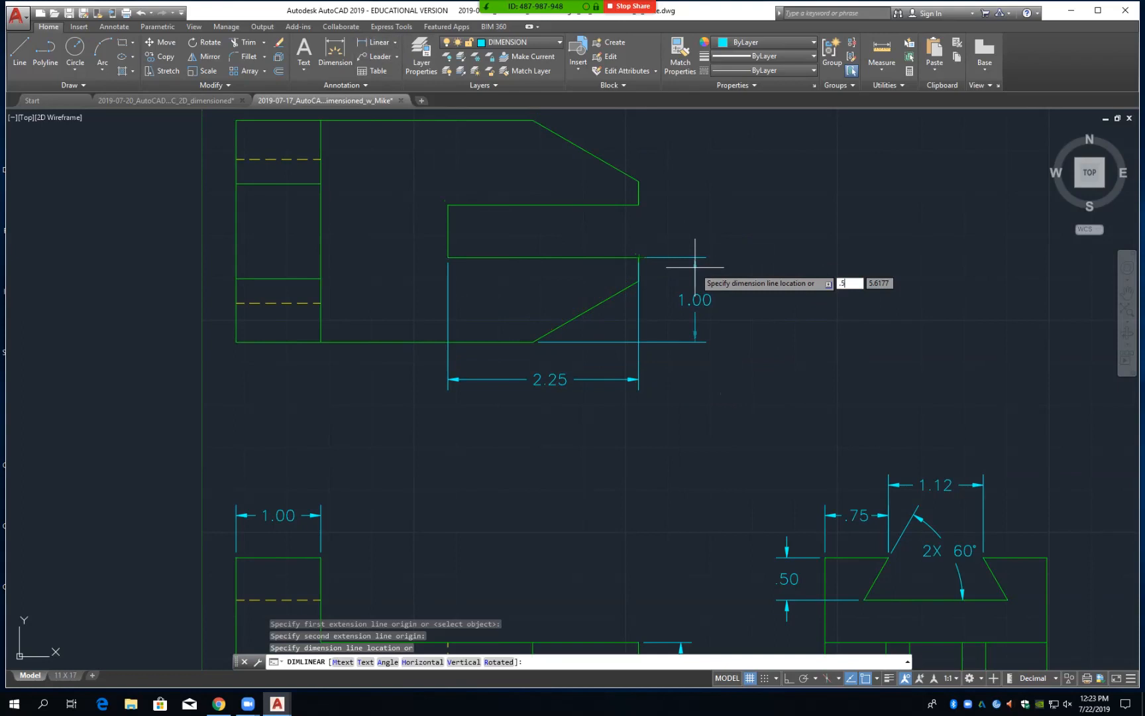
key(Return)
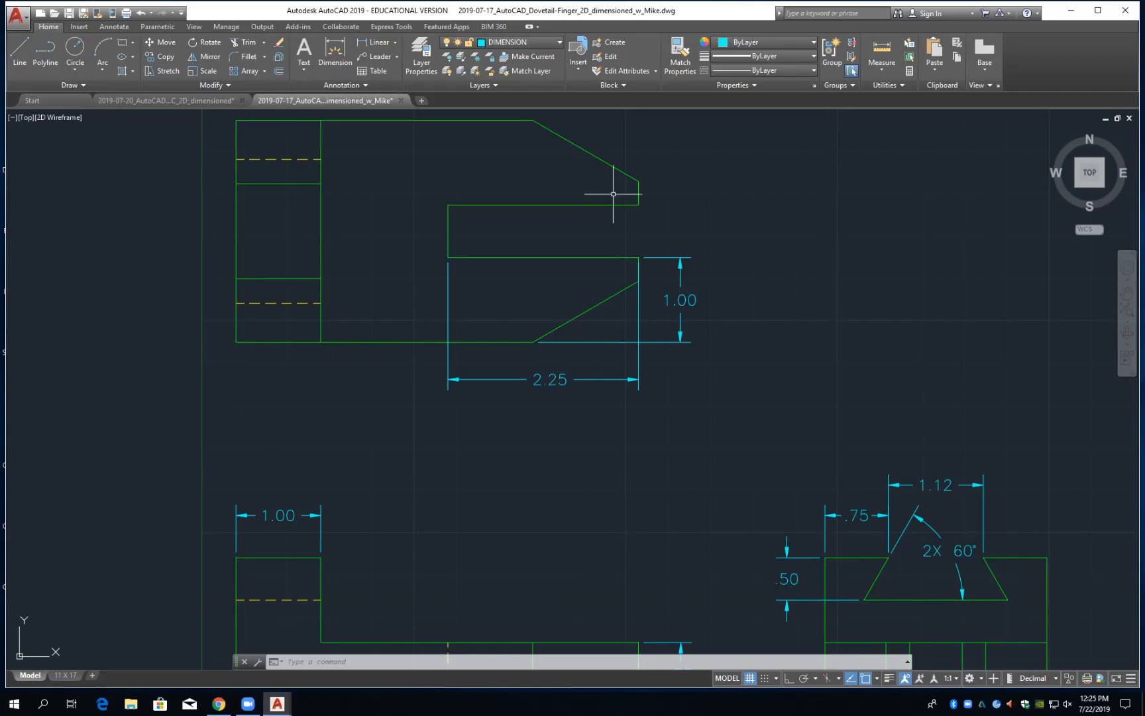
Add a vertical linear dimension for the top view's overall height beside its blunt end, at a .5 distance
click(374, 42)
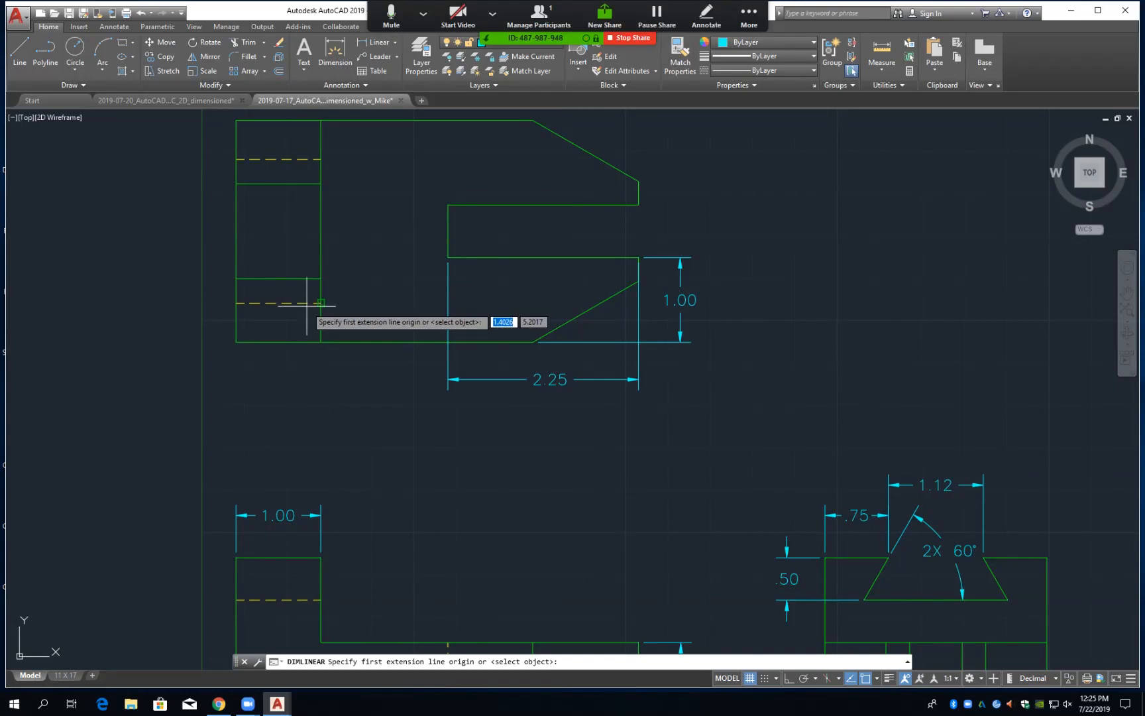
click(236, 342)
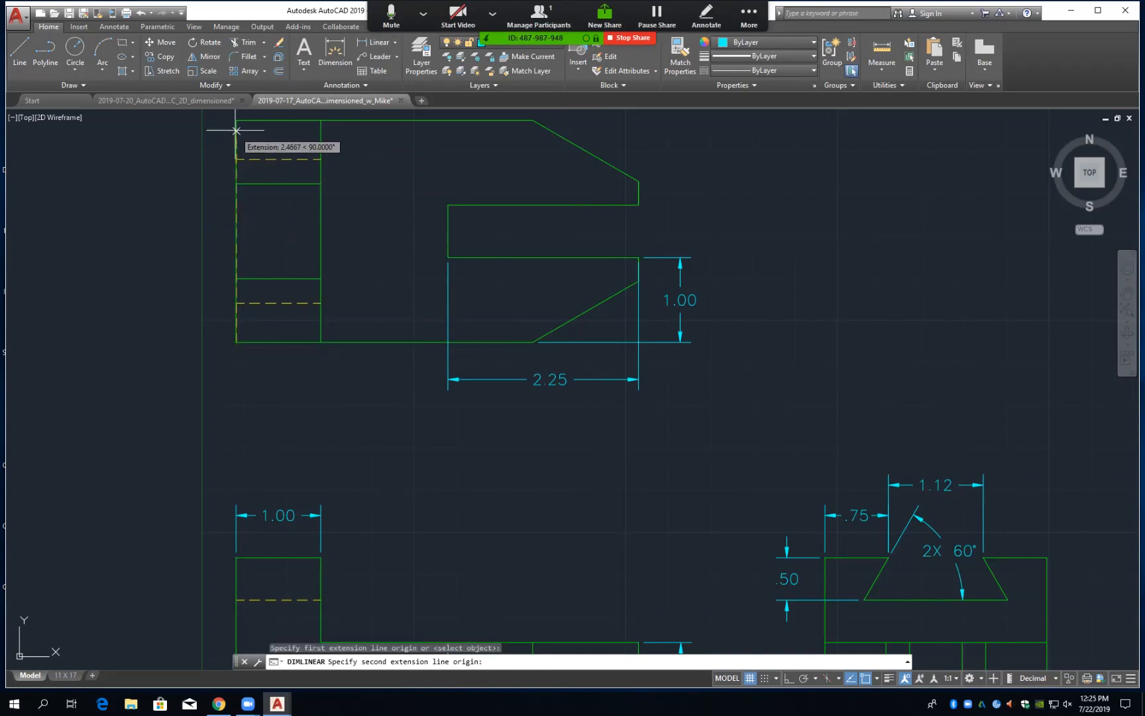
click(236, 120)
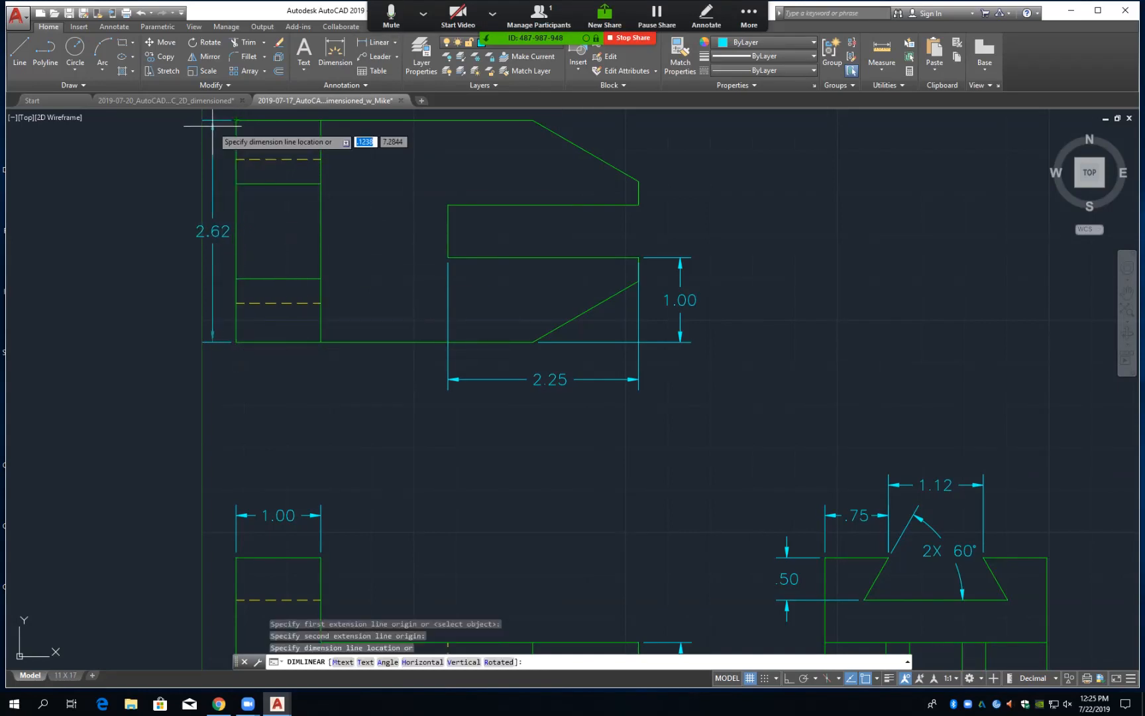
text(.5)
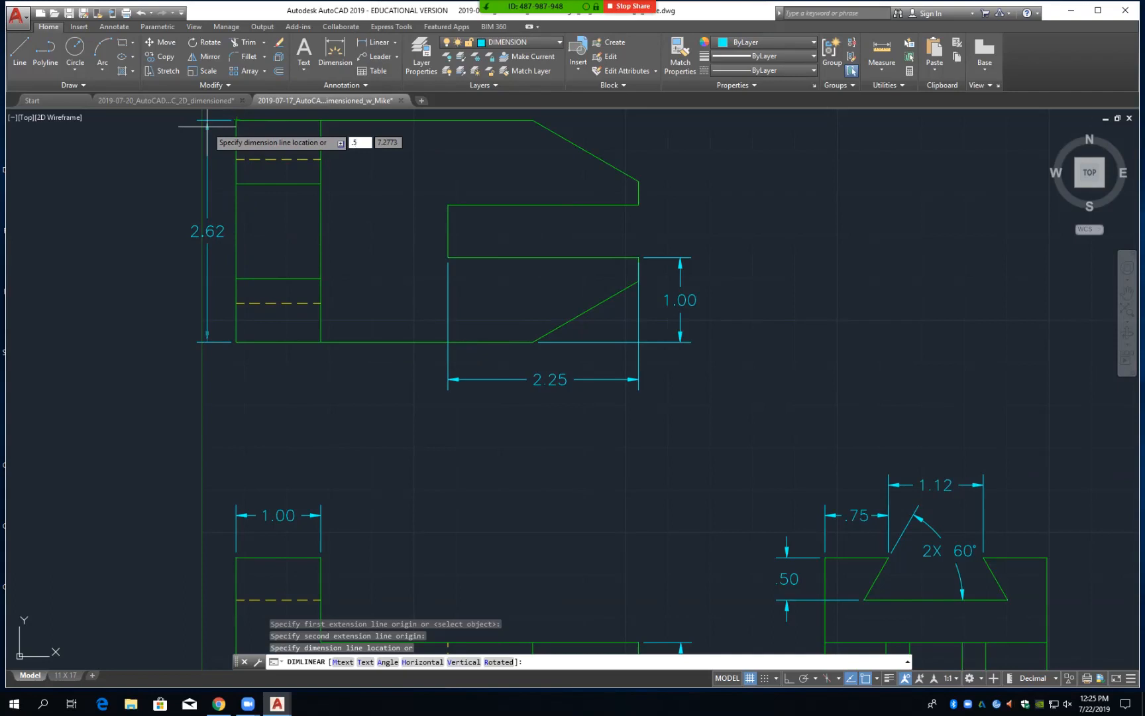
key(Return)
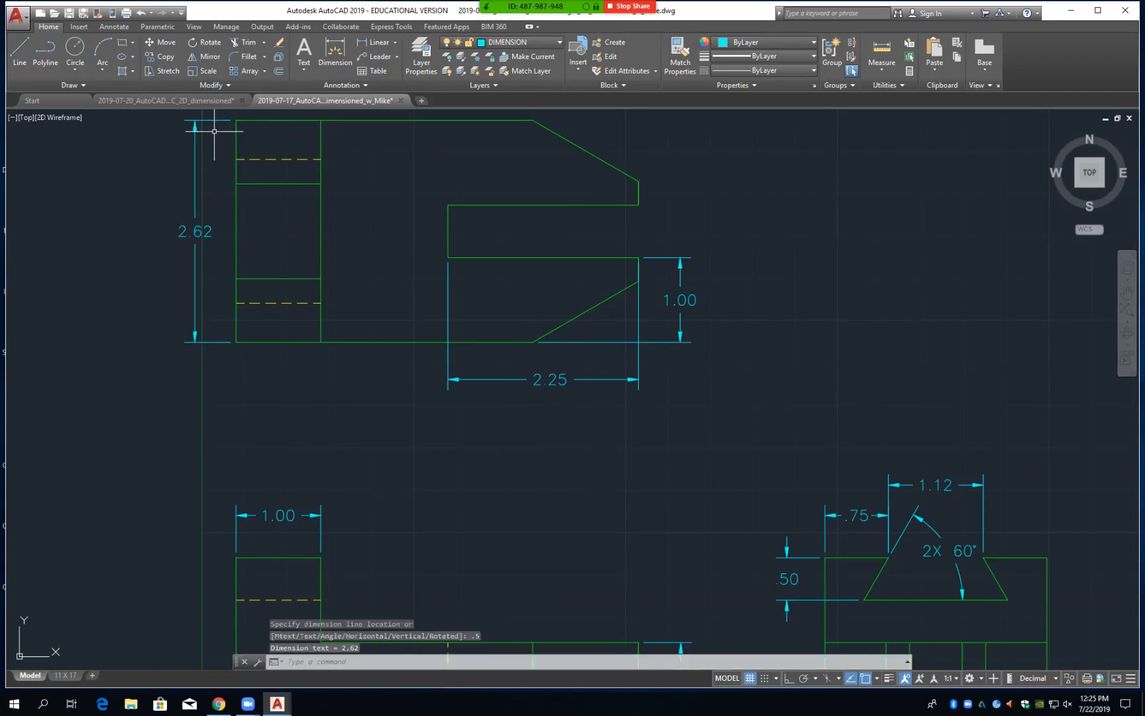
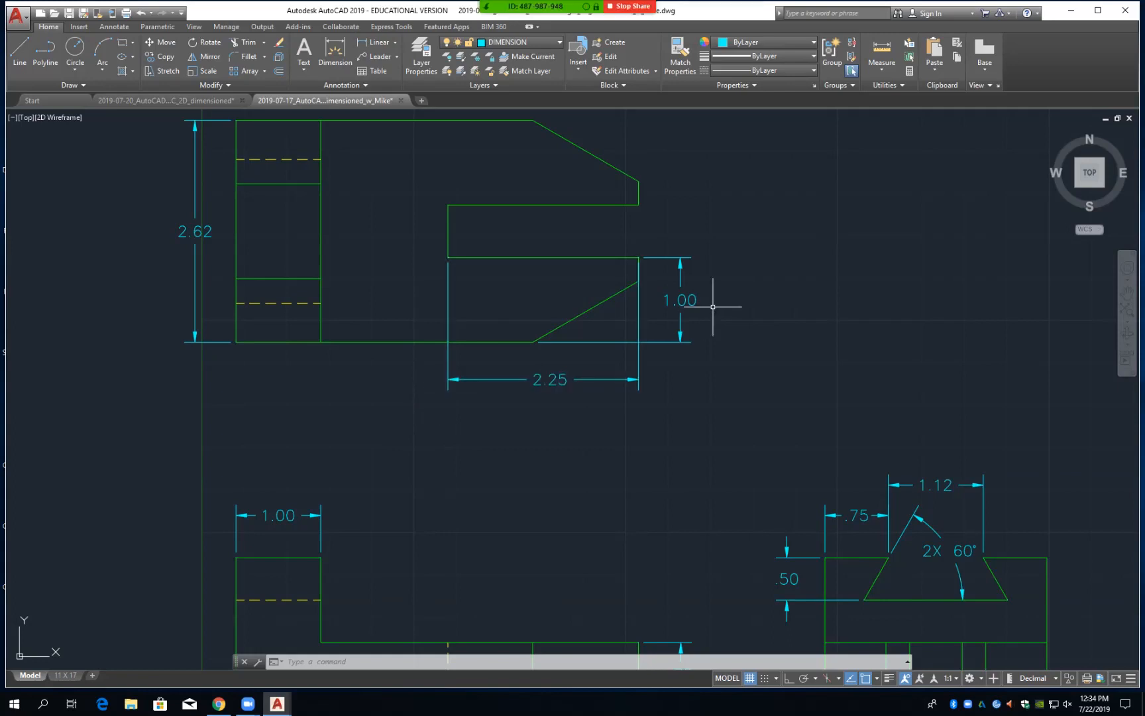
click(687, 304)
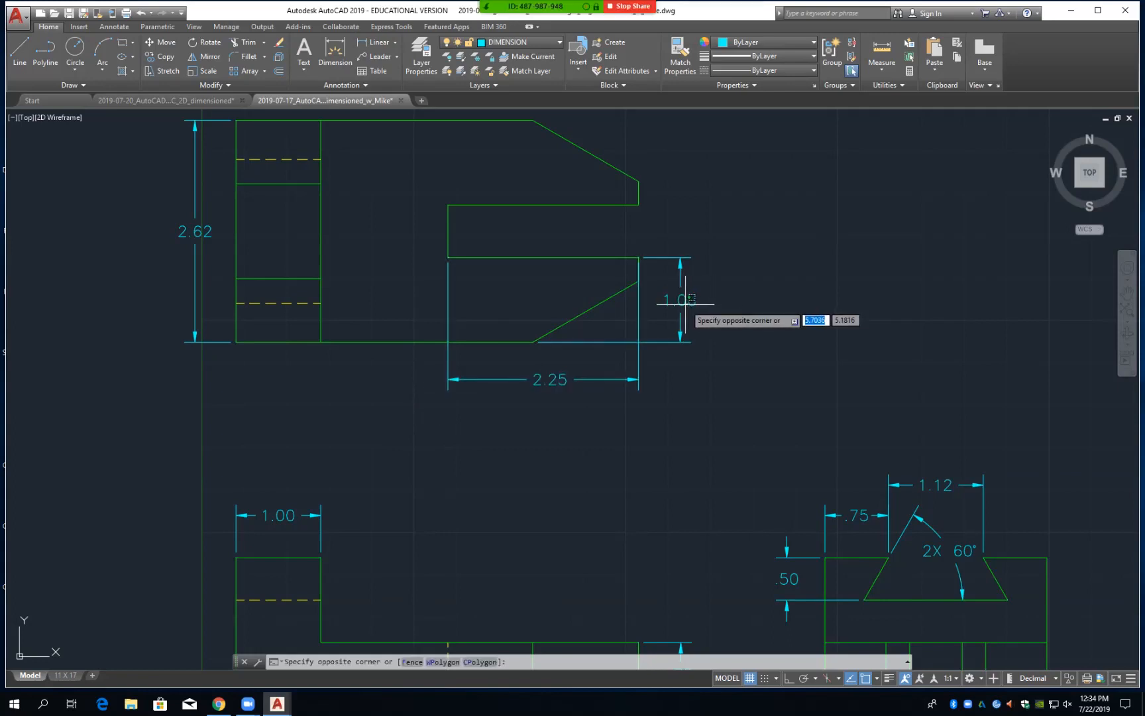
double_click(685, 304)
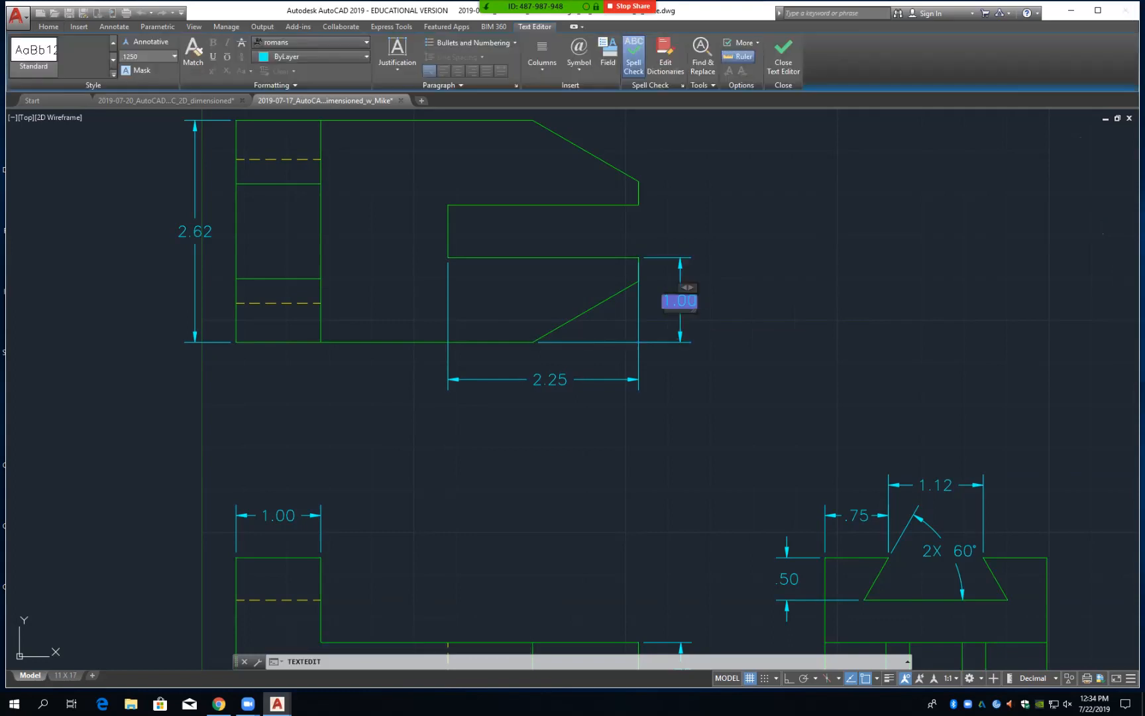
text(2X)
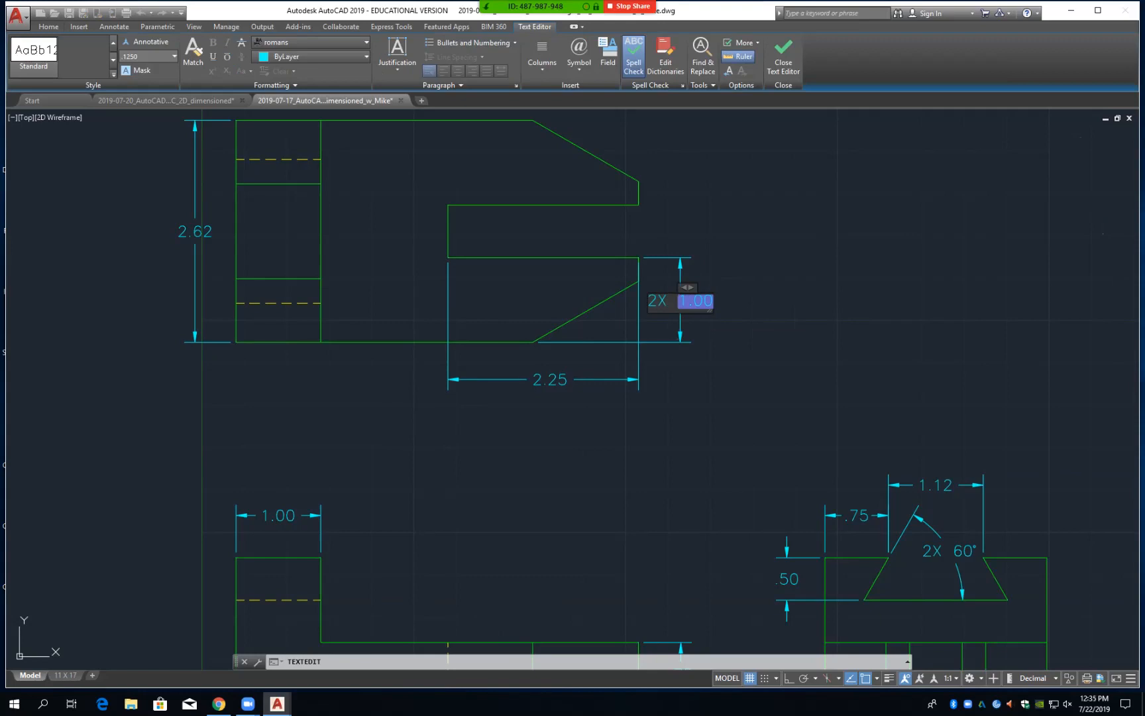
key(BackSpace)
key(BackSpace)
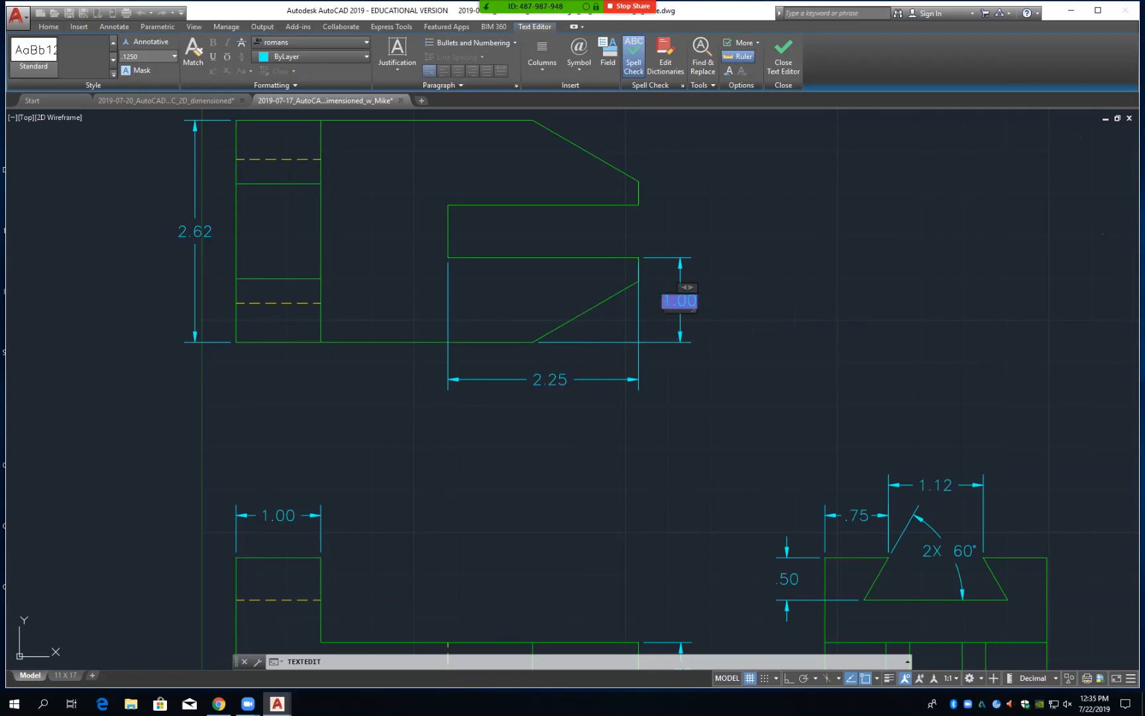
key(Escape)
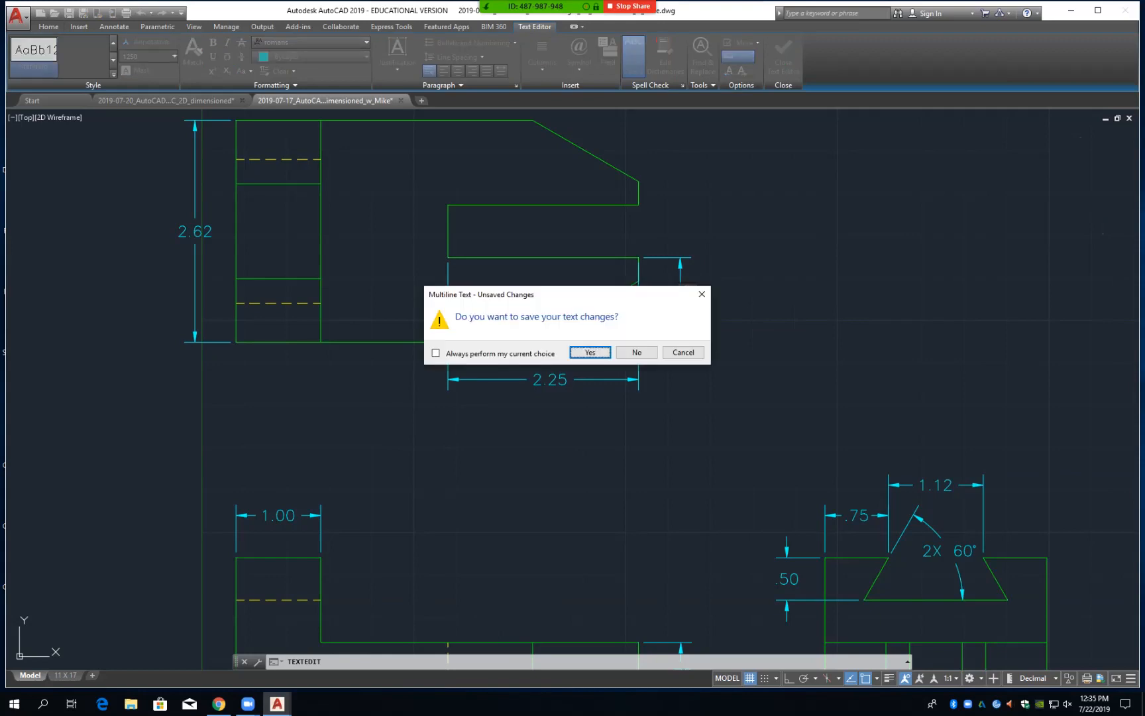
click(590, 352)
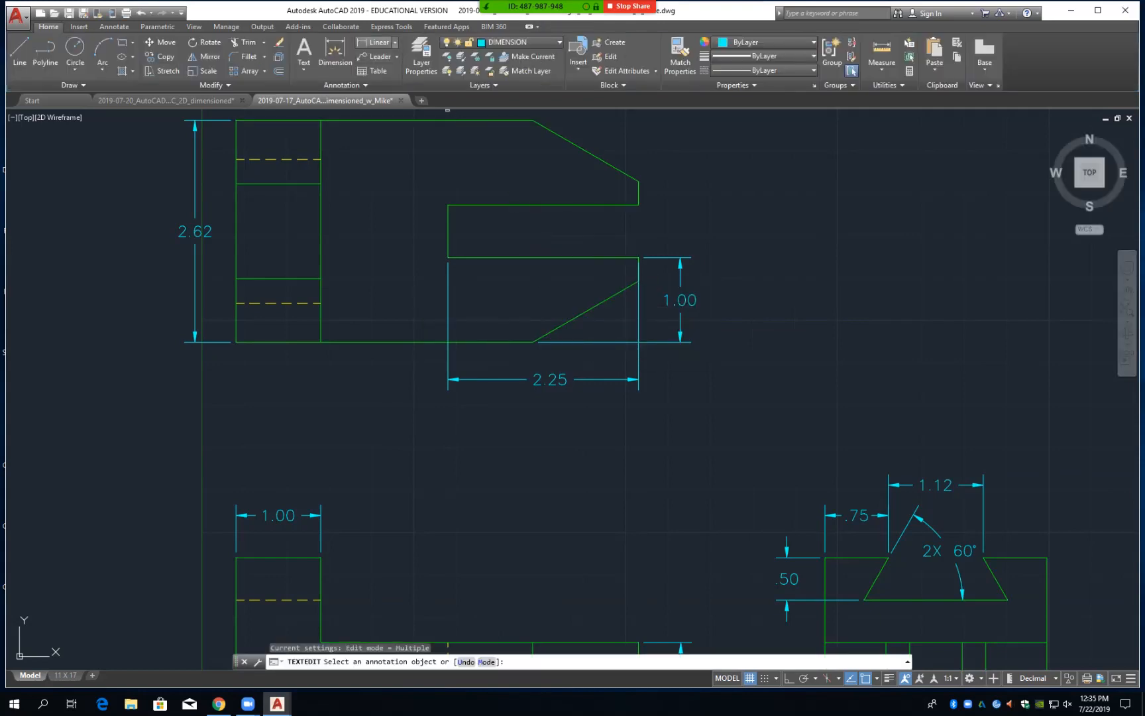
Add a vertical linear dimension for the slot's width at its open end, at a .5 distance
click(378, 42)
click(638, 205)
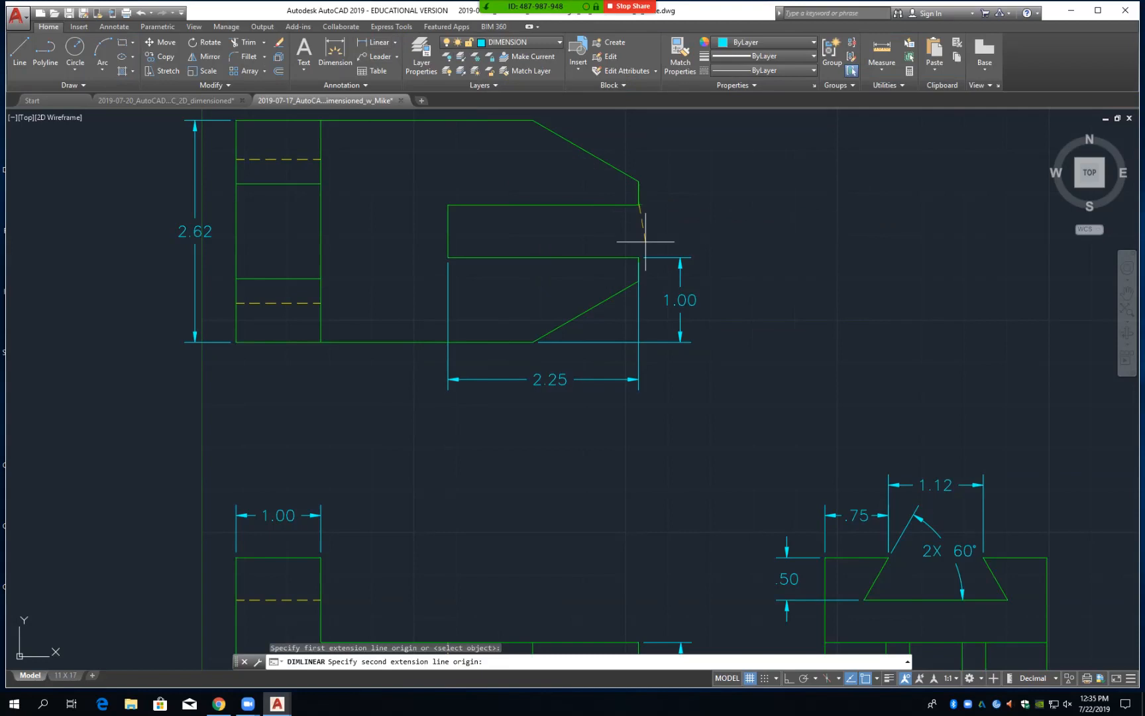
click(638, 257)
text(.5)
key(Return)
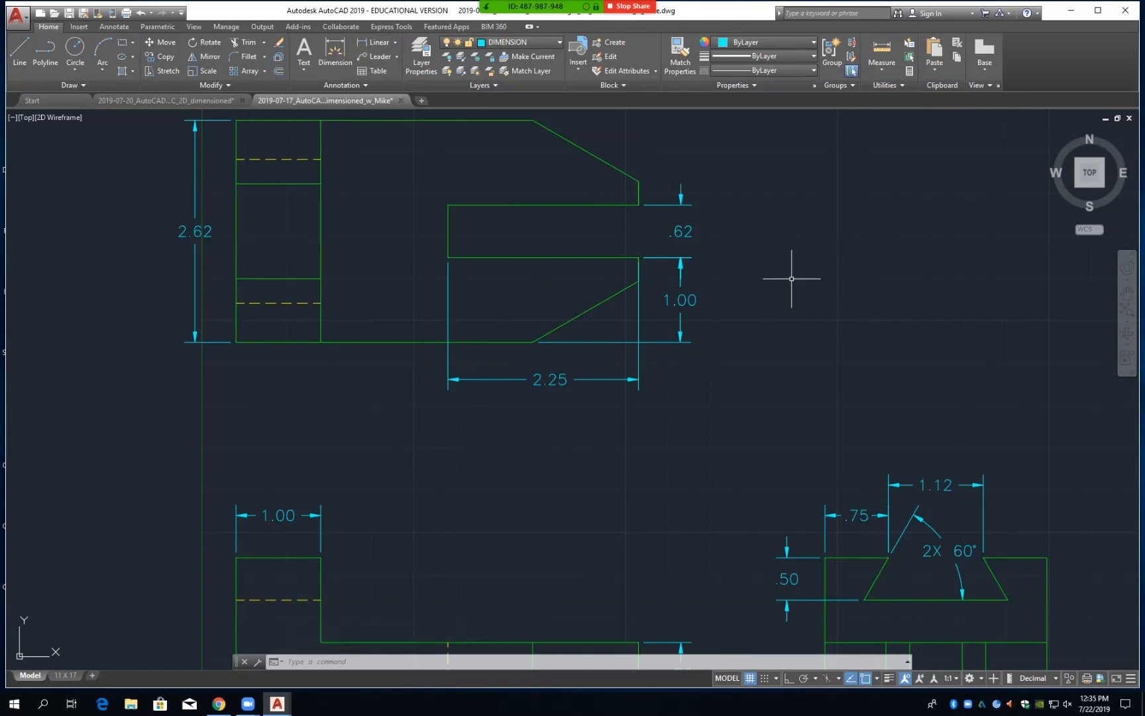
Set the slot width dimension's text offset to .03 in its properties and save the drawing
click(682, 232)
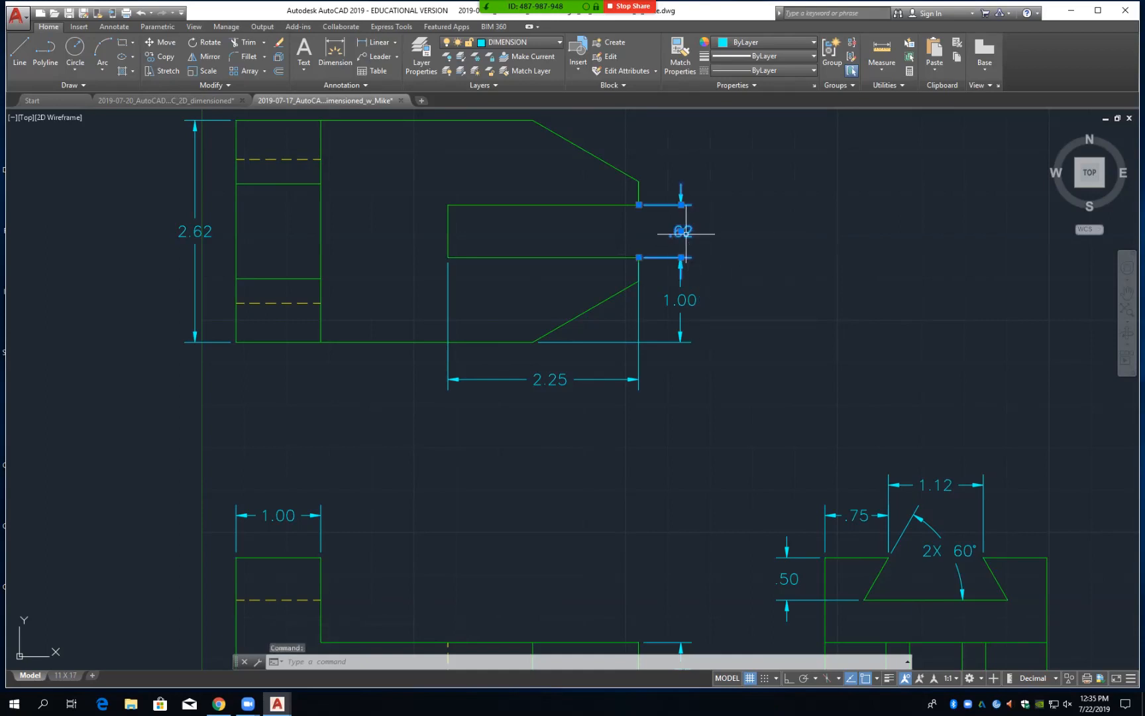
mouse_move(682, 230)
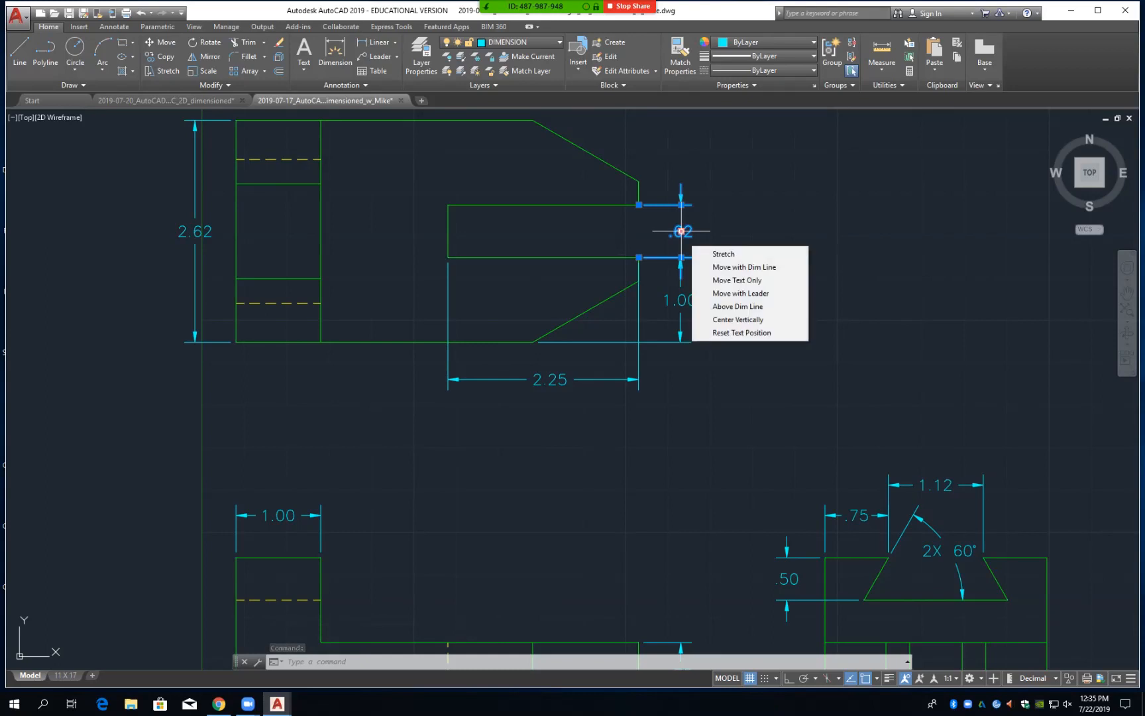
right_click(682, 231)
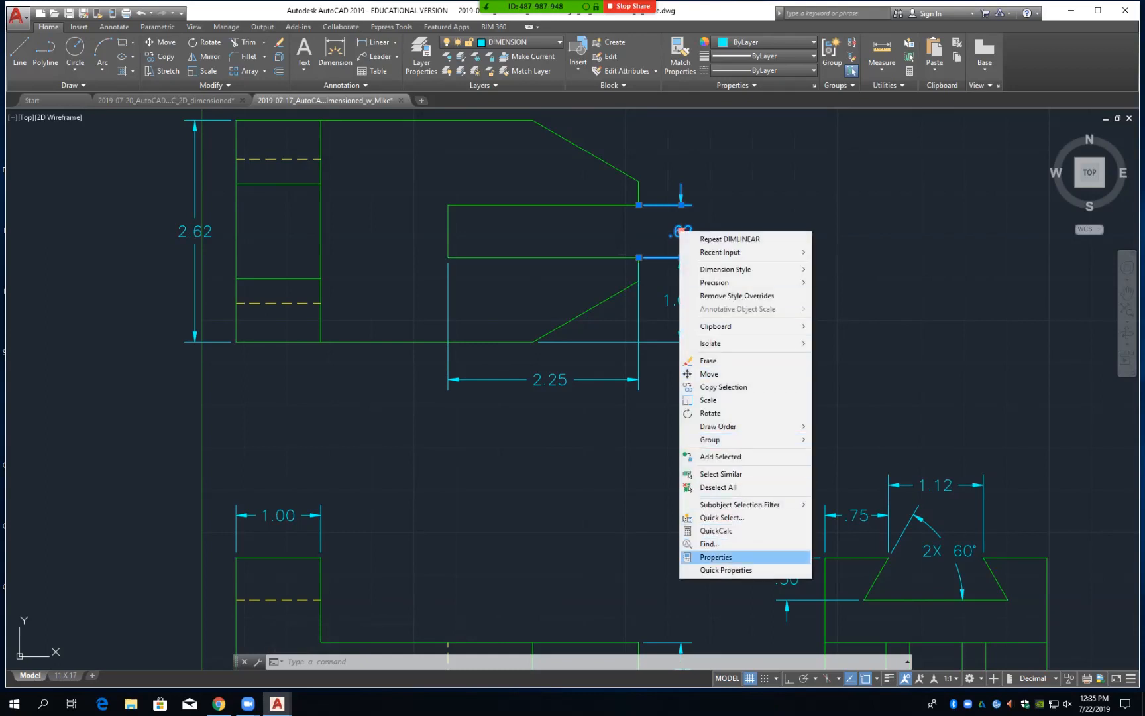
click(716, 557)
scroll(172, 299, down, 5)
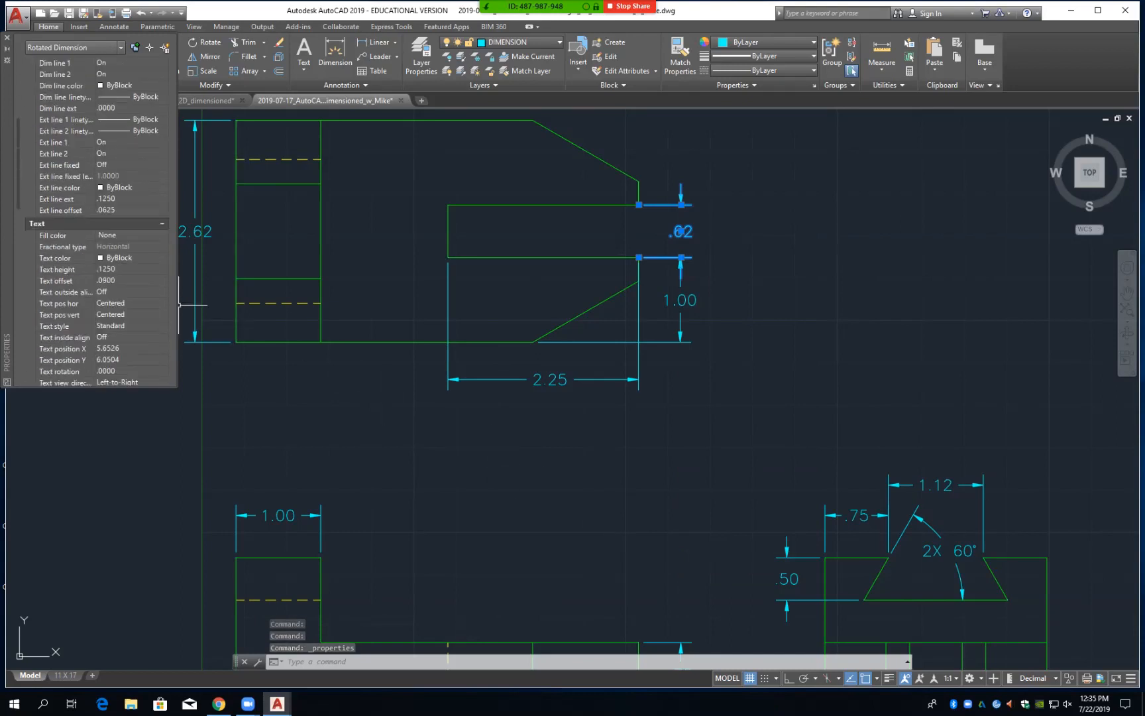
click(109, 280)
click(105, 281)
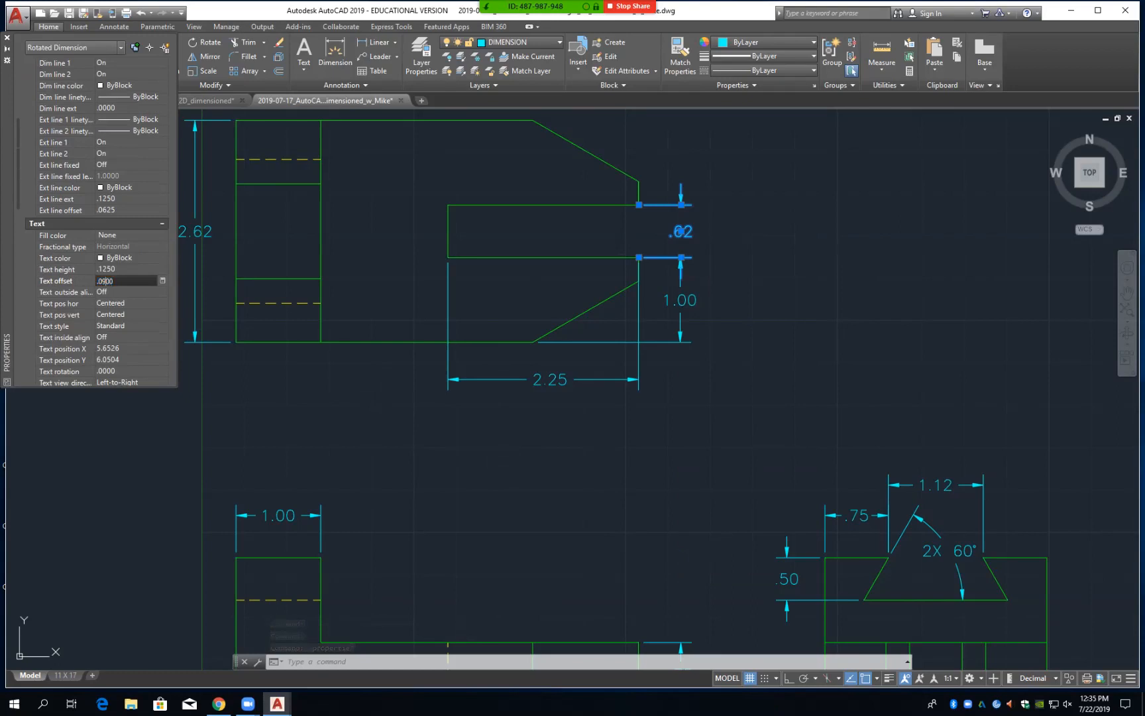
key(BackSpace)
text(3)
key(Return)
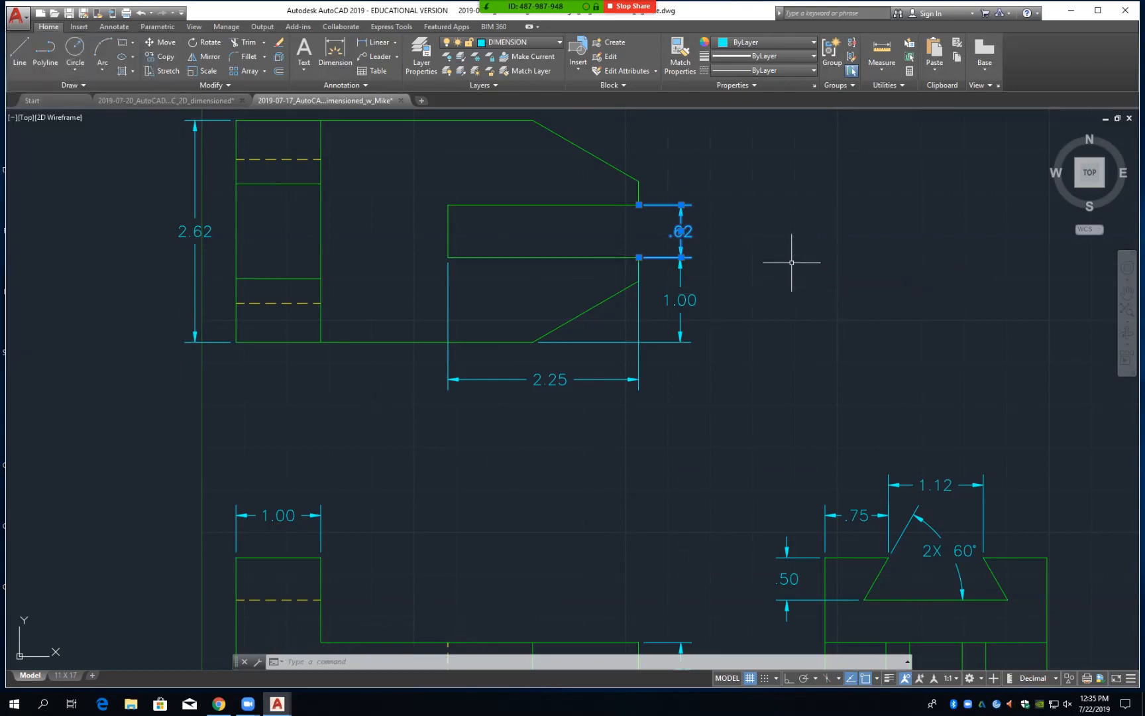
key(Escape)
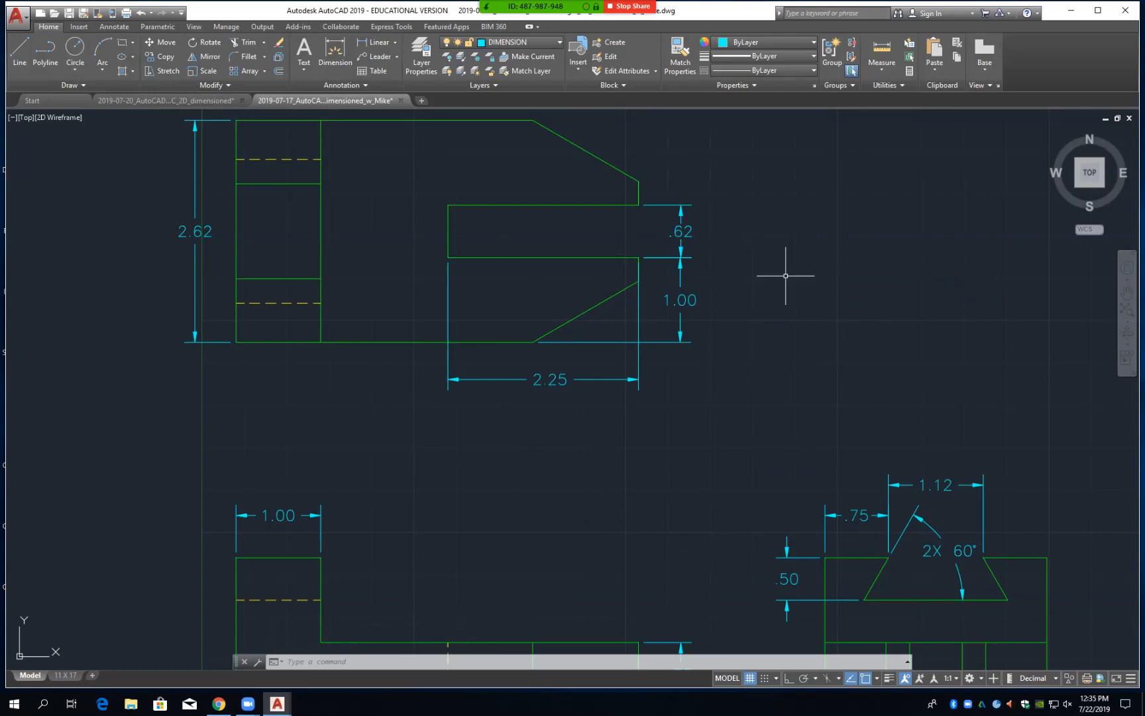
key(ctrl+s)
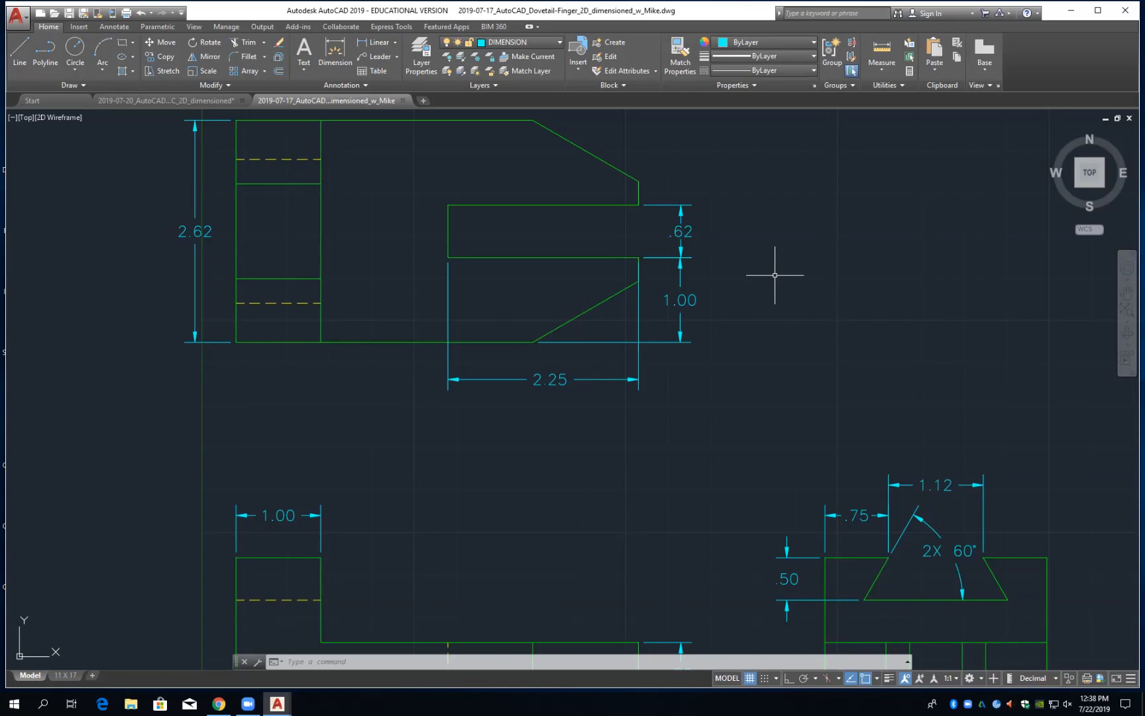
Stretch the slot width dimension into line with the 1.00 dimension and center its text between the slot's edges
click(681, 231)
mouse_move(681, 231)
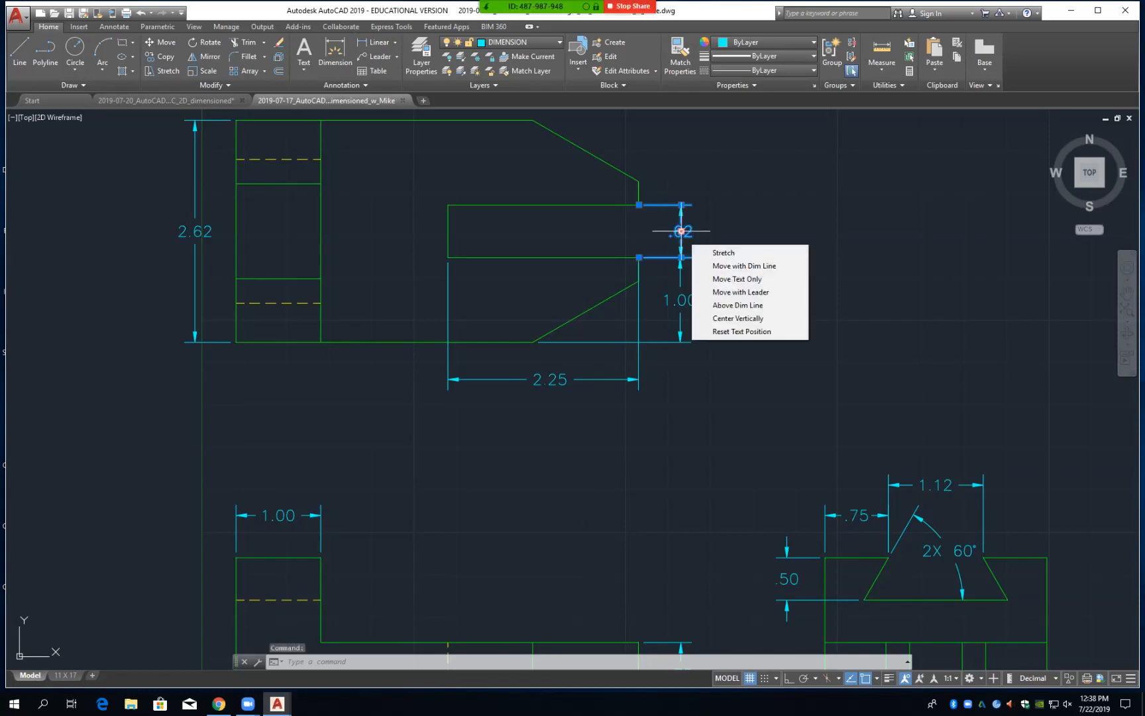
click(681, 231)
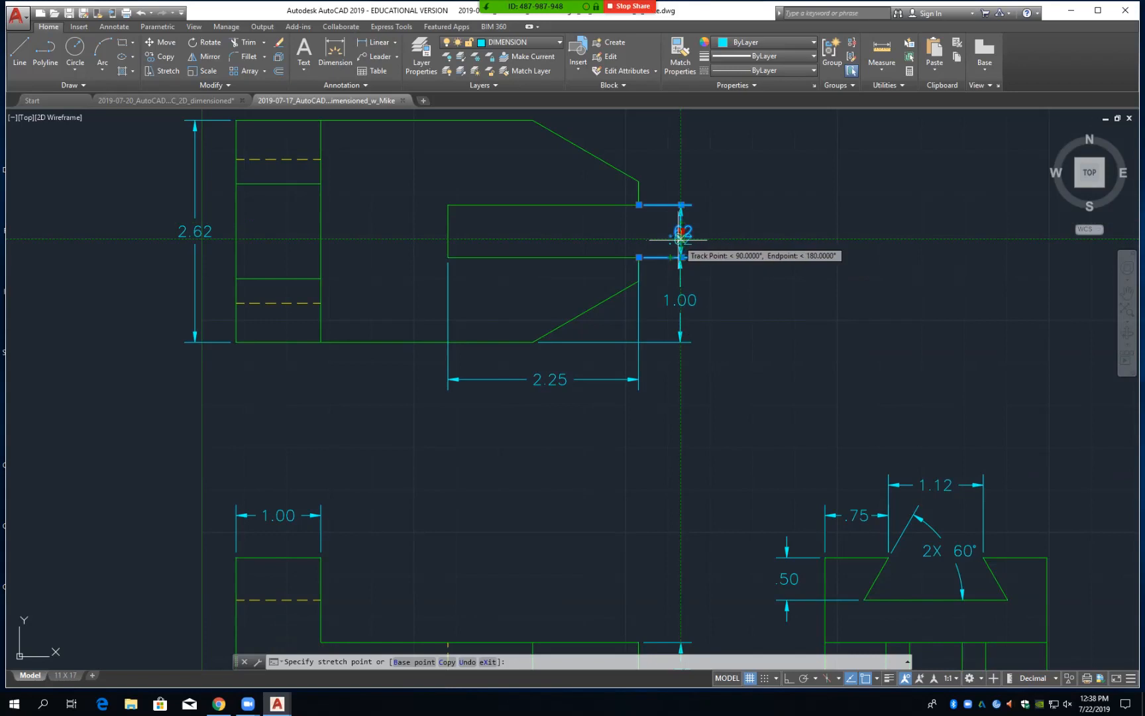
right_click(681, 236)
click(696, 259)
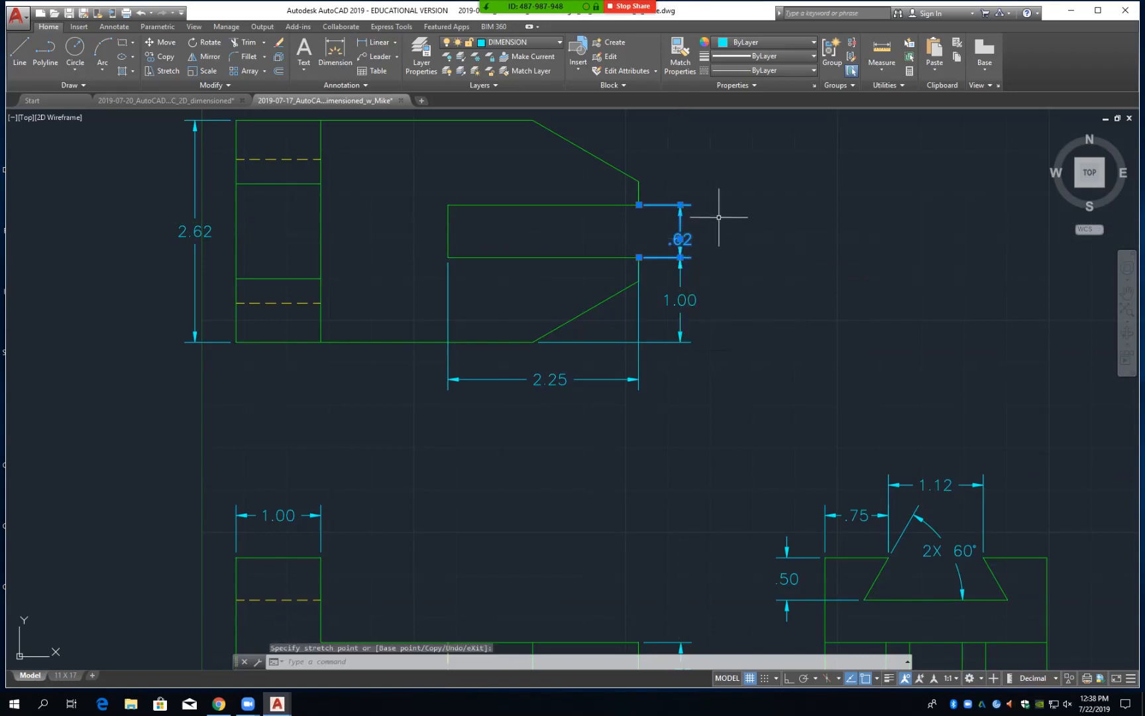
click(680, 239)
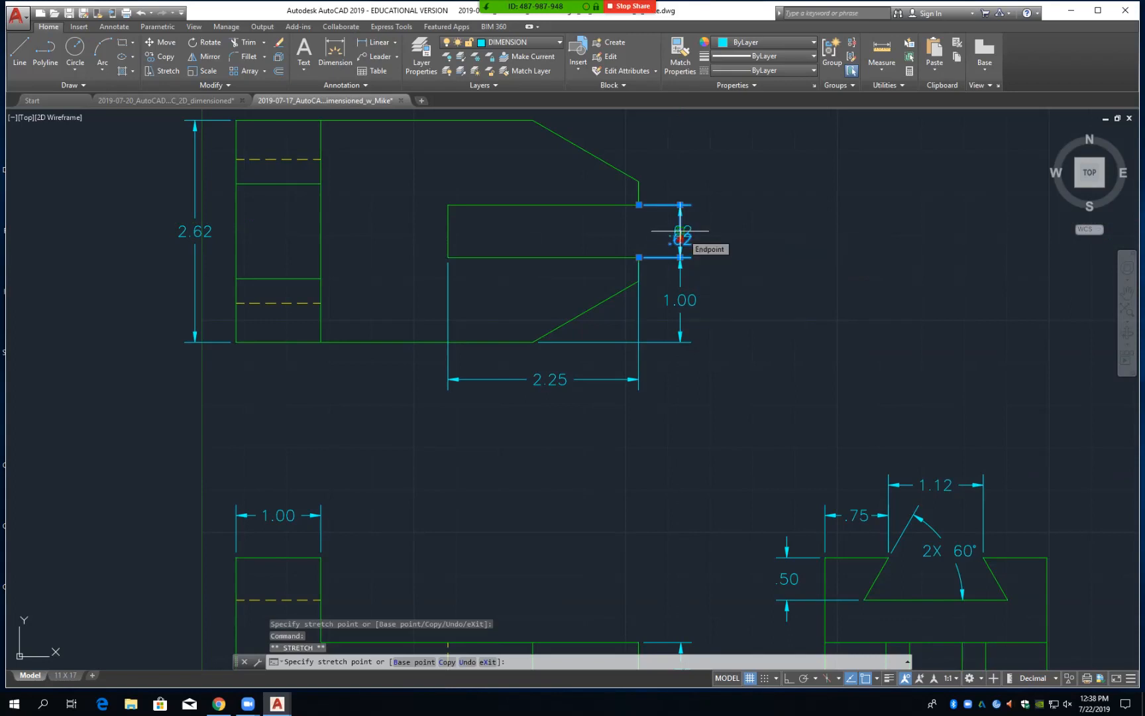
click(681, 238)
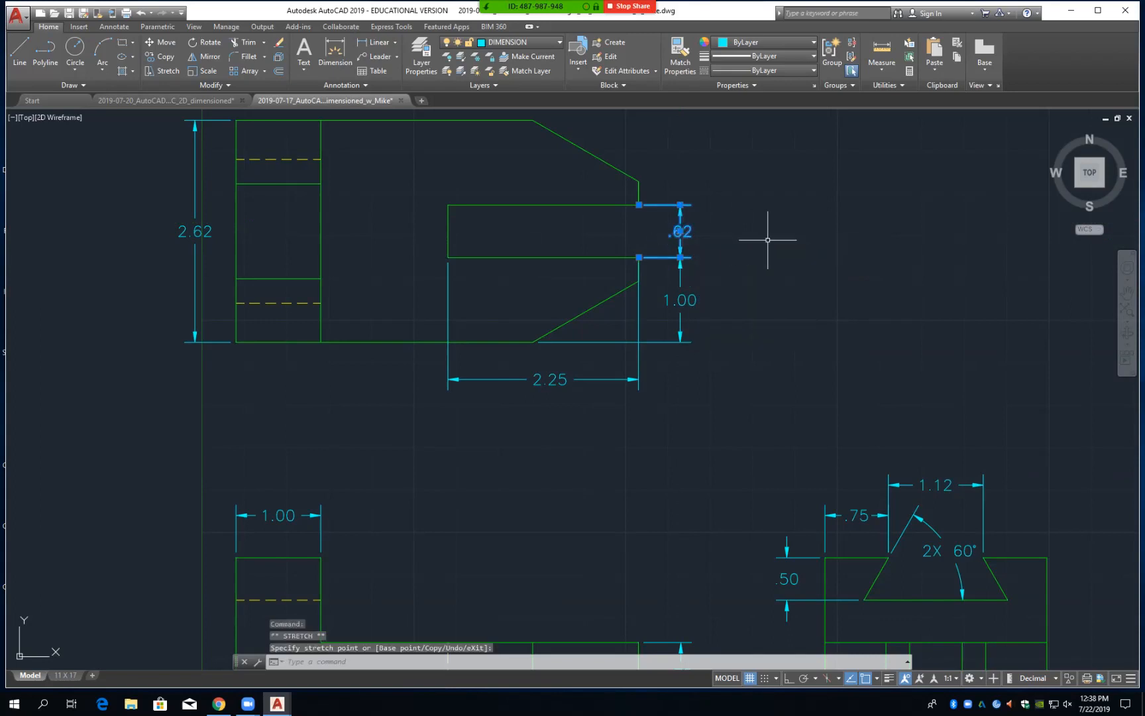
key(Escape)
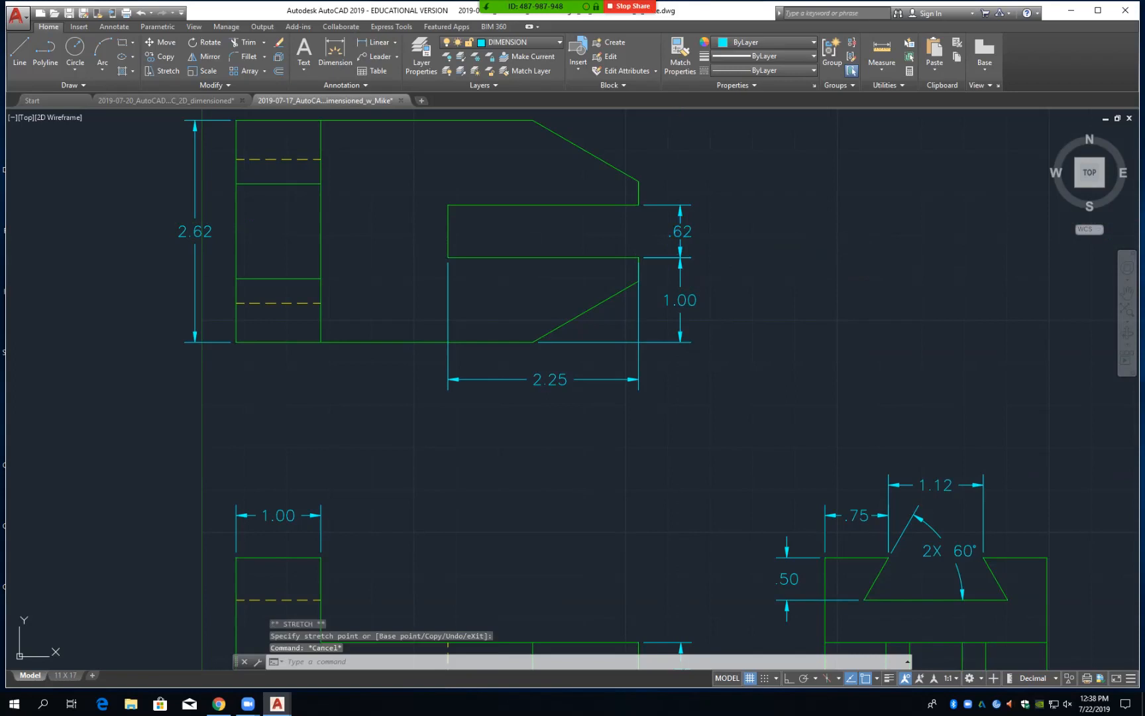
Save the drawing and add a horizontal linear dimension for the length of the top view's upper slanted edge, at a .5 distance
key(ctrl+s)
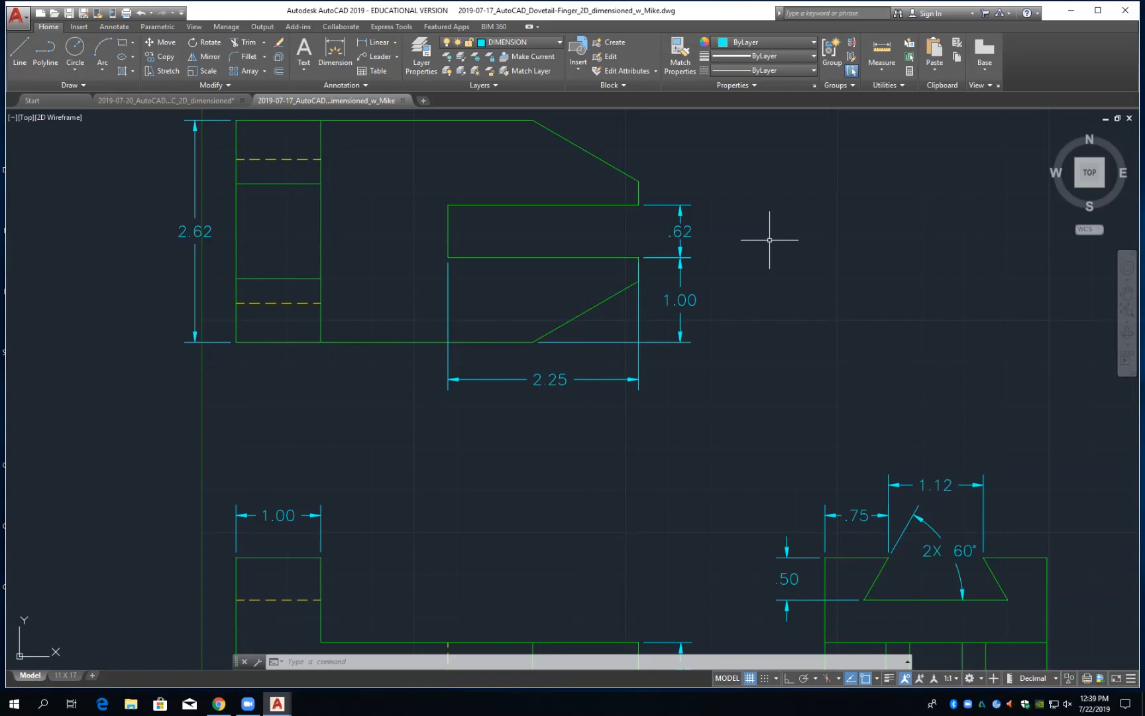
middle_drag(741, 171, 764, 343)
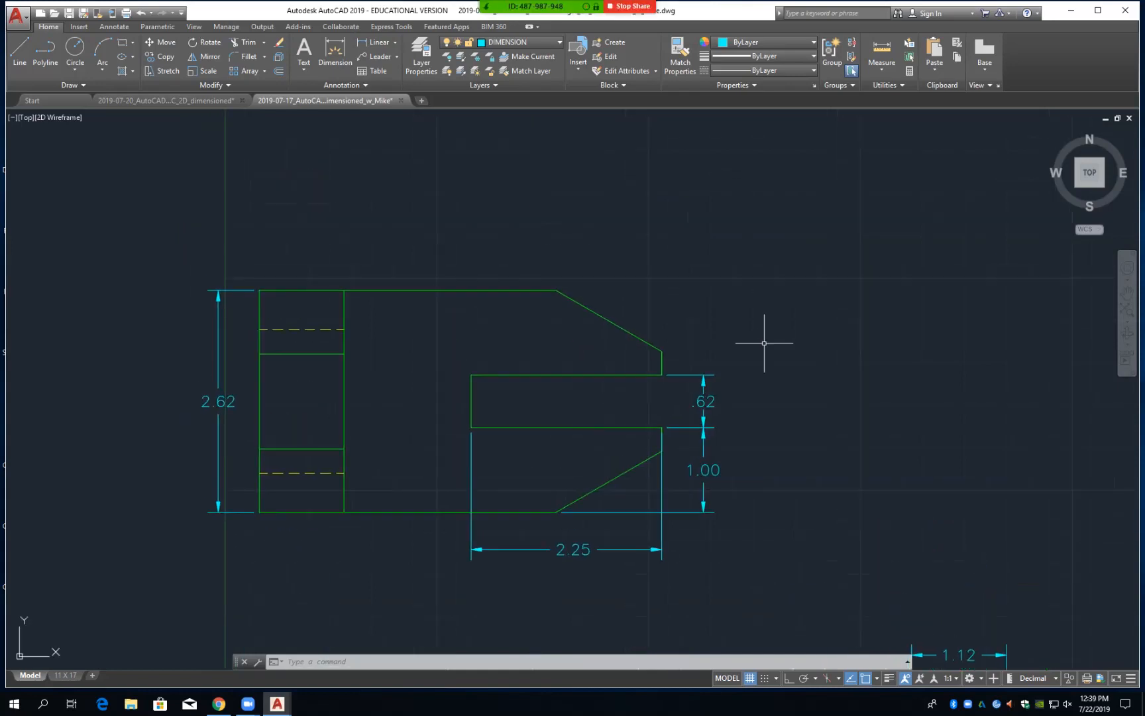
click(375, 42)
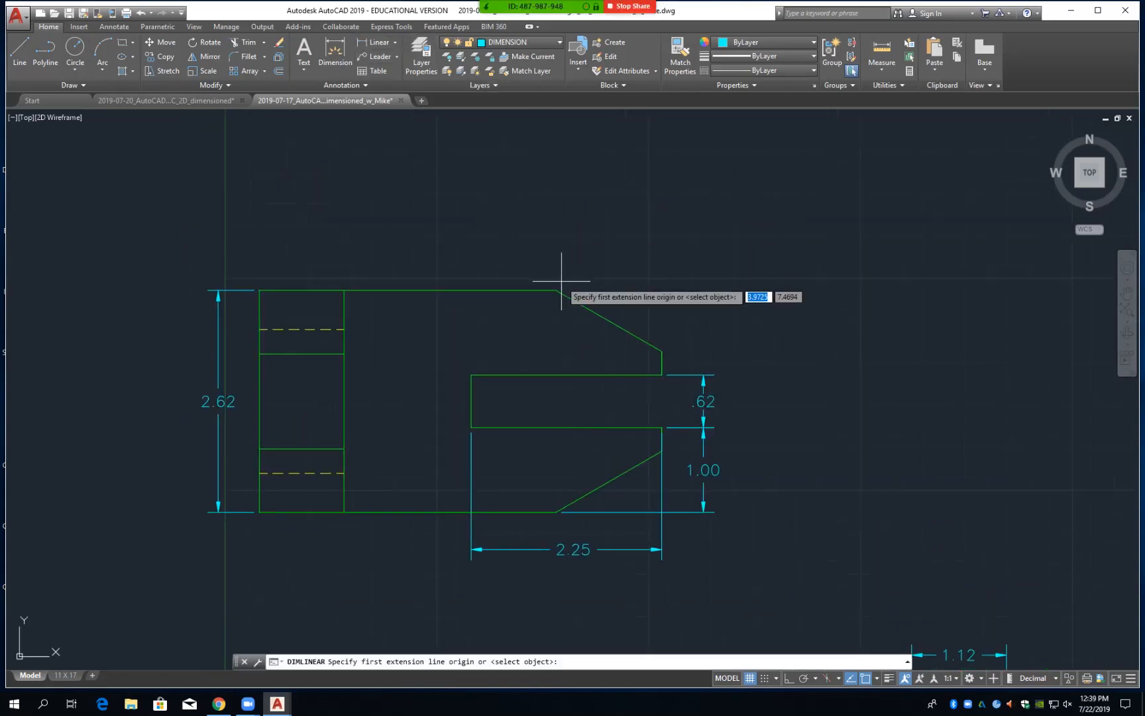
click(662, 350)
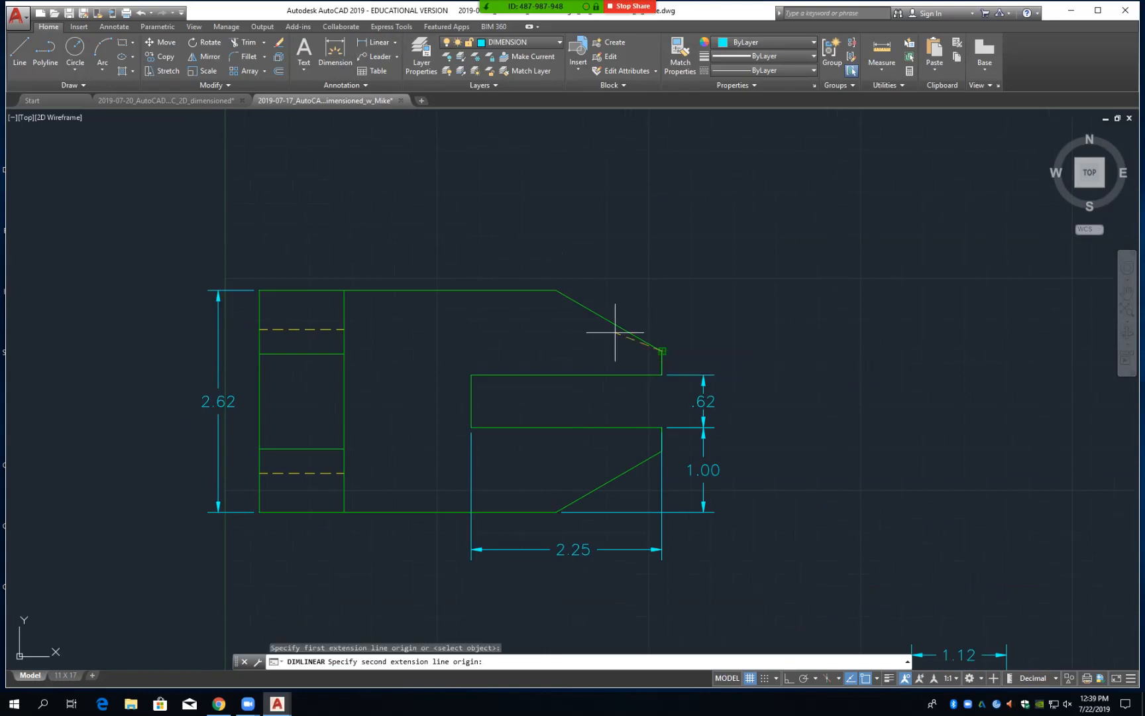
click(560, 293)
text(.5)
key(Return)
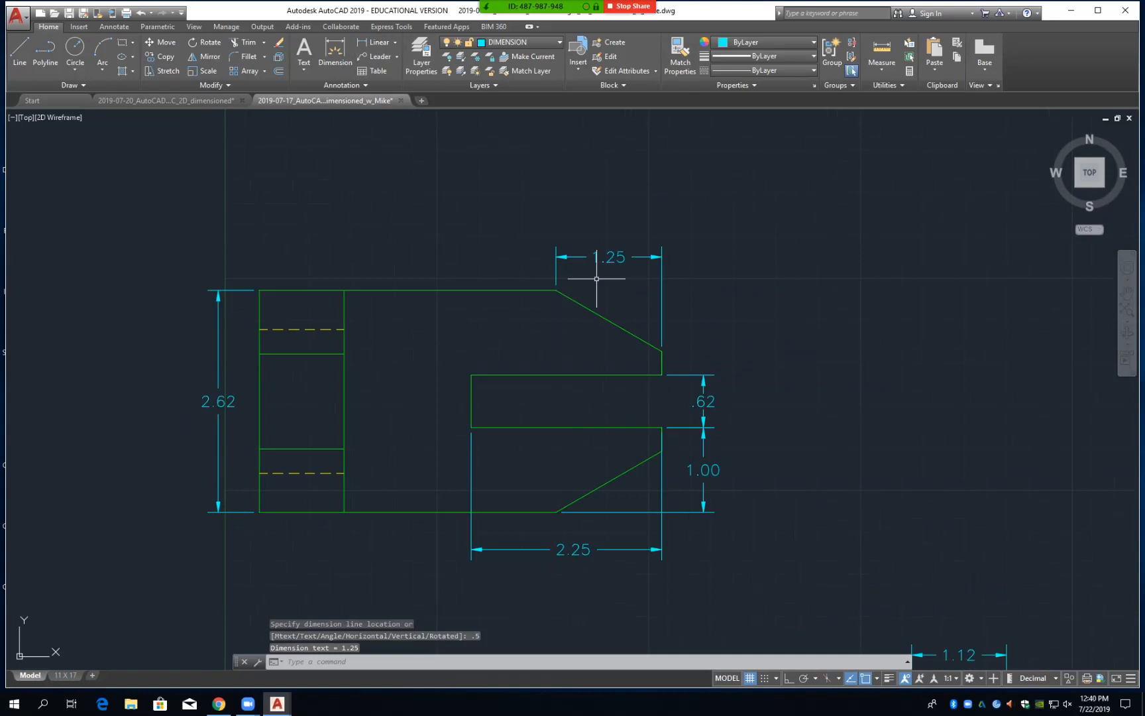
Add a vertical linear dimension for the height of the top view's upper slanted edge, at a .5 distance
key(Return)
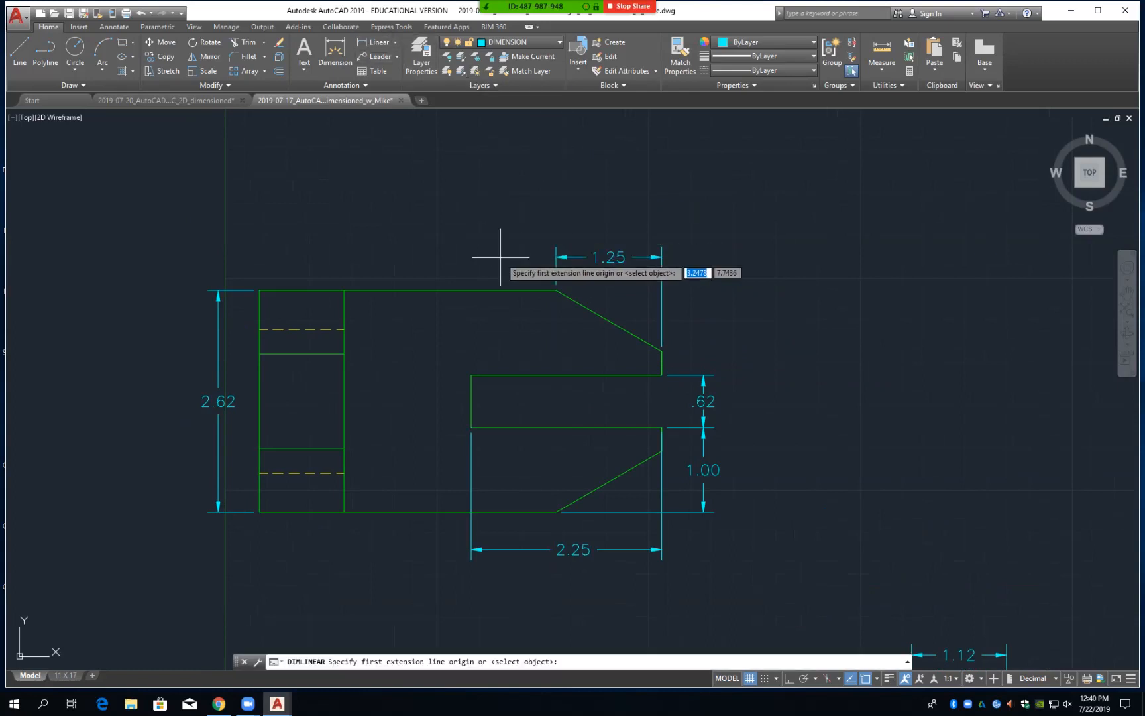
click(556, 290)
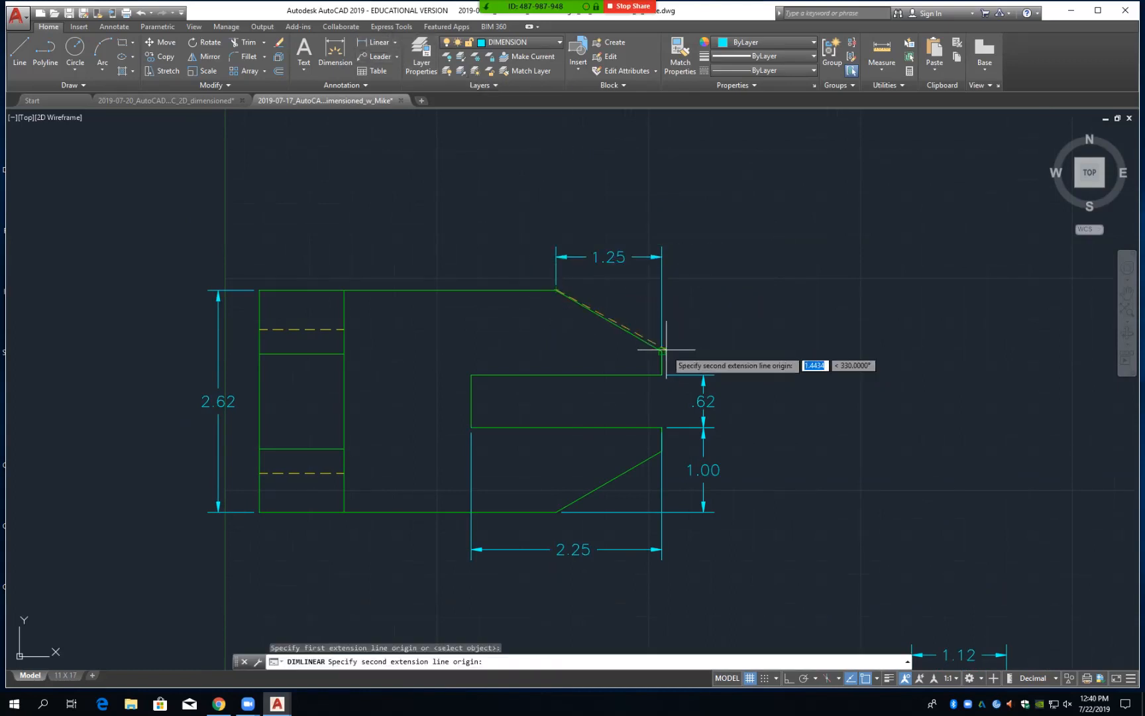
click(662, 350)
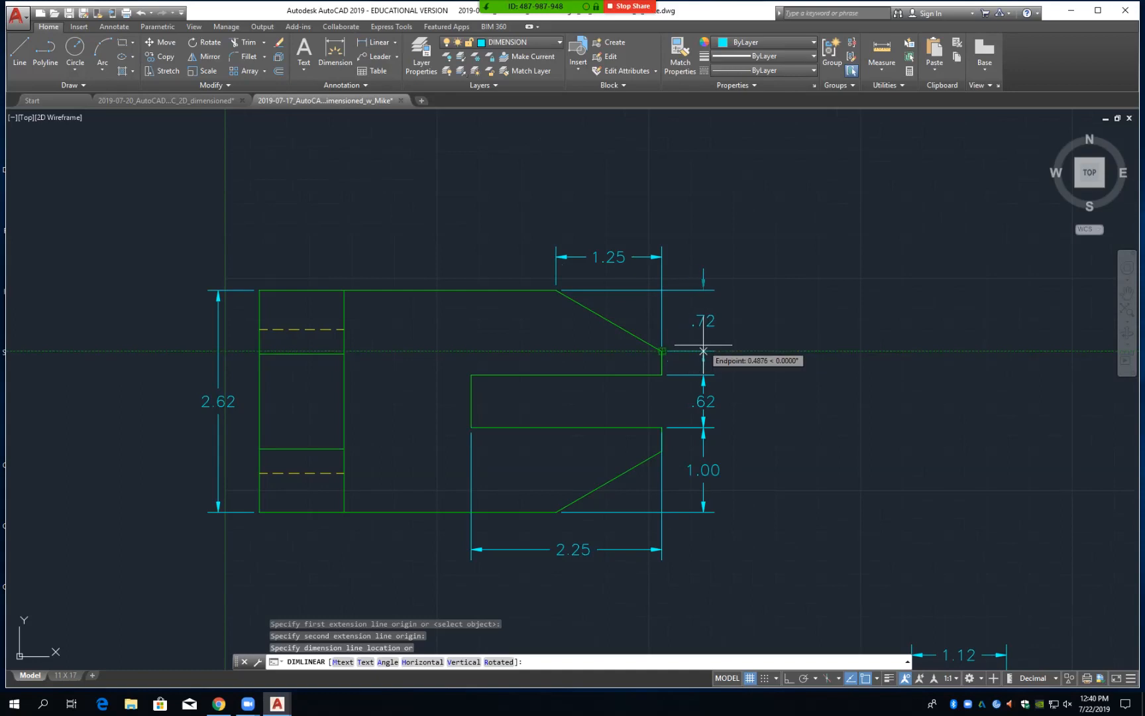
text(.5)
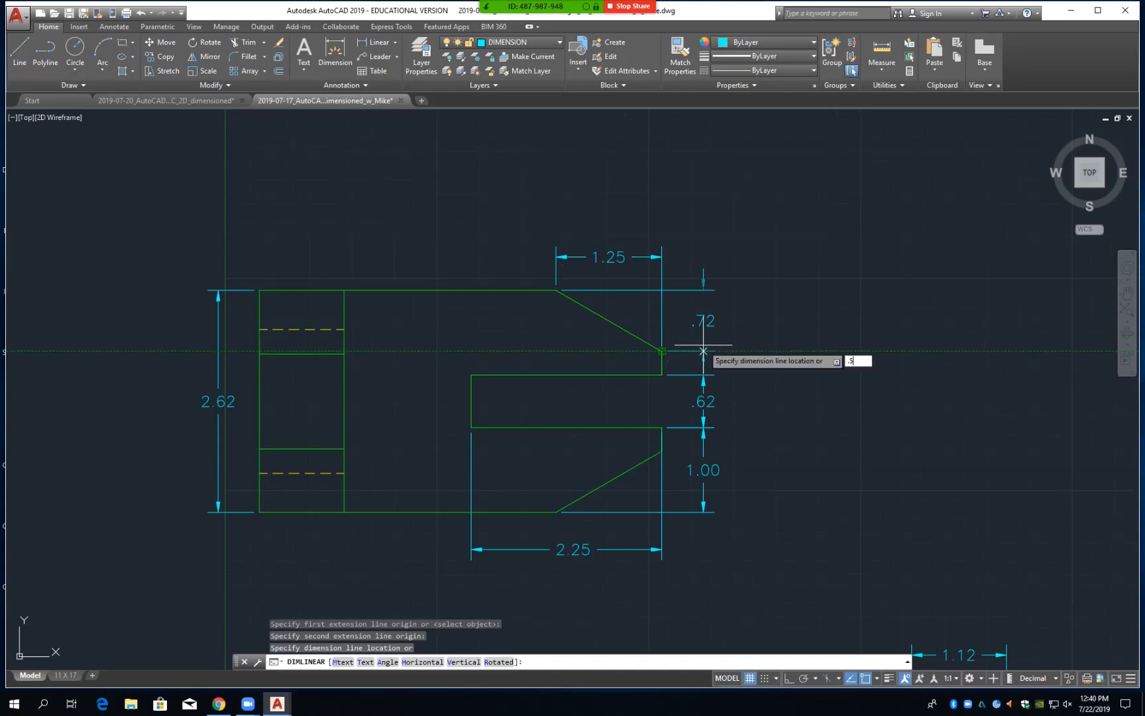
key(Return)
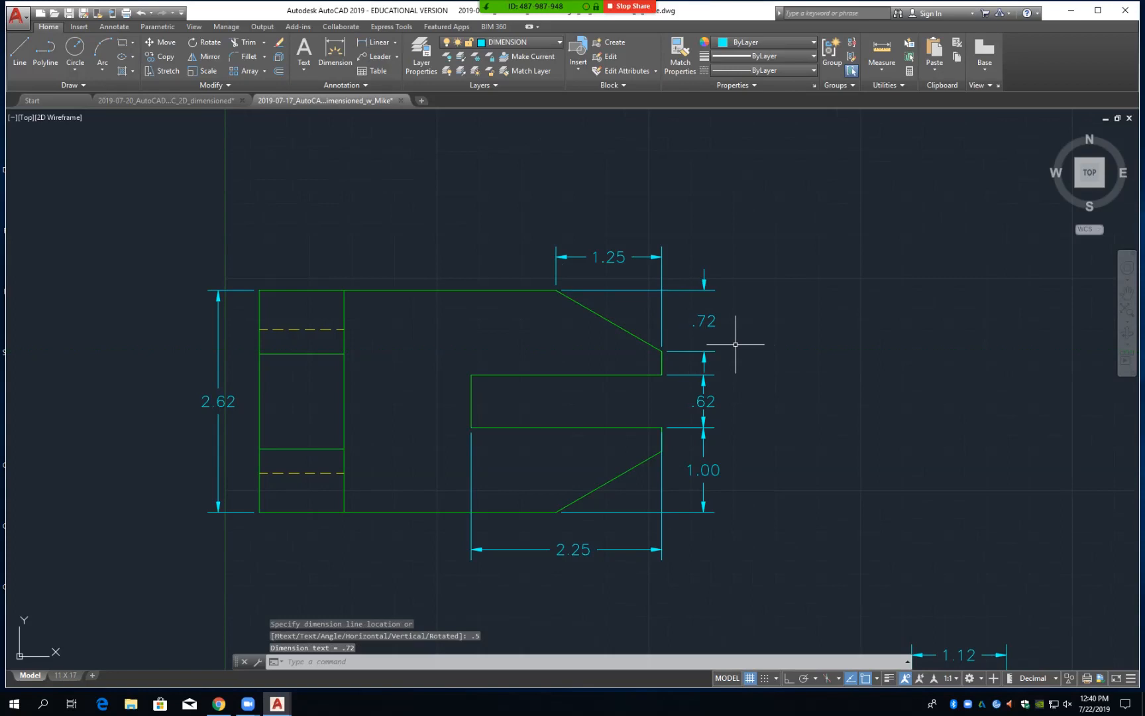
Stretch the slanted edge's vertical dimension into line with the .62 dimension and center its text between the extension lines
click(706, 358)
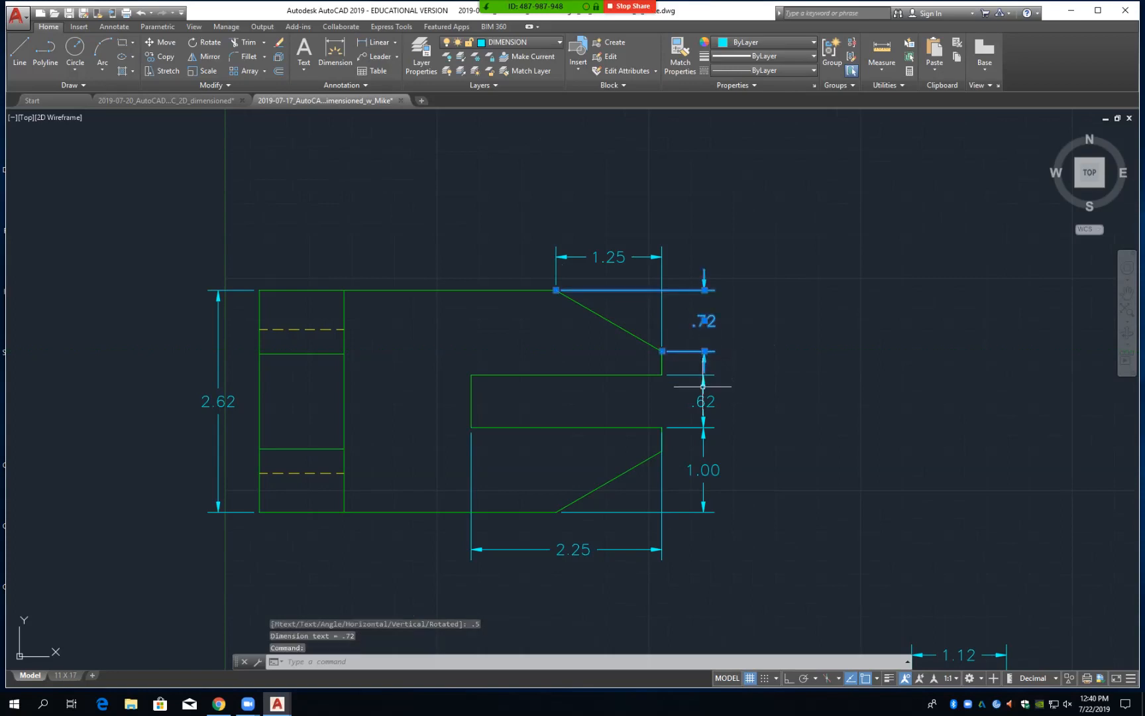
click(704, 323)
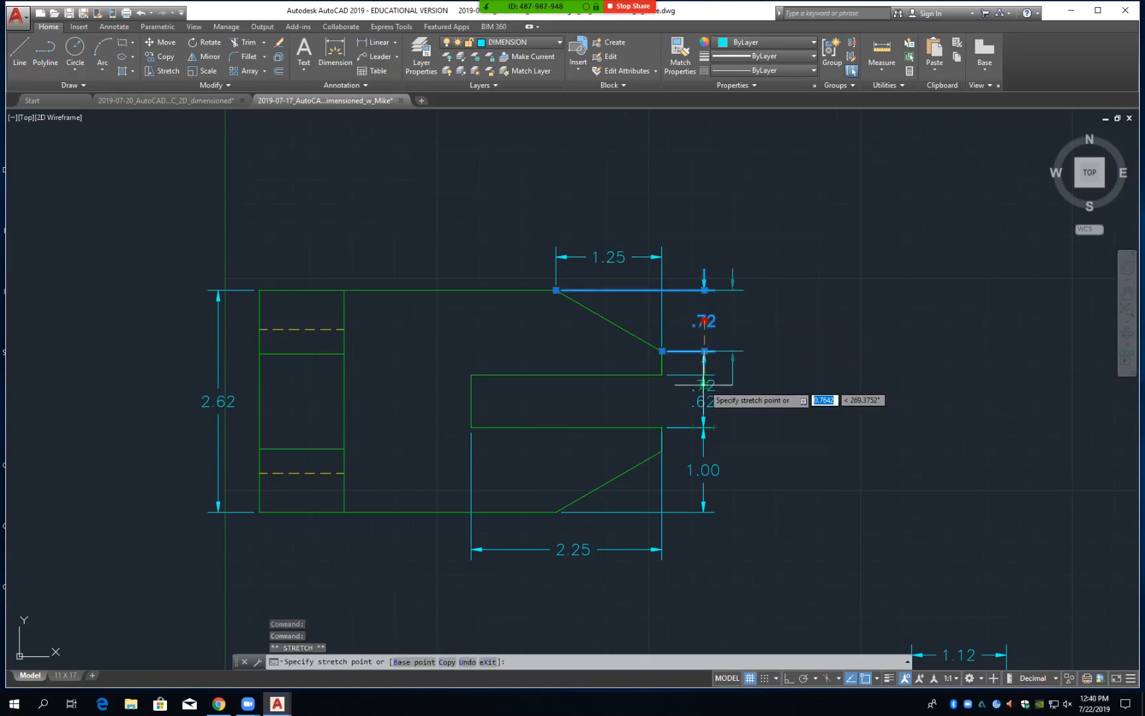
click(706, 319)
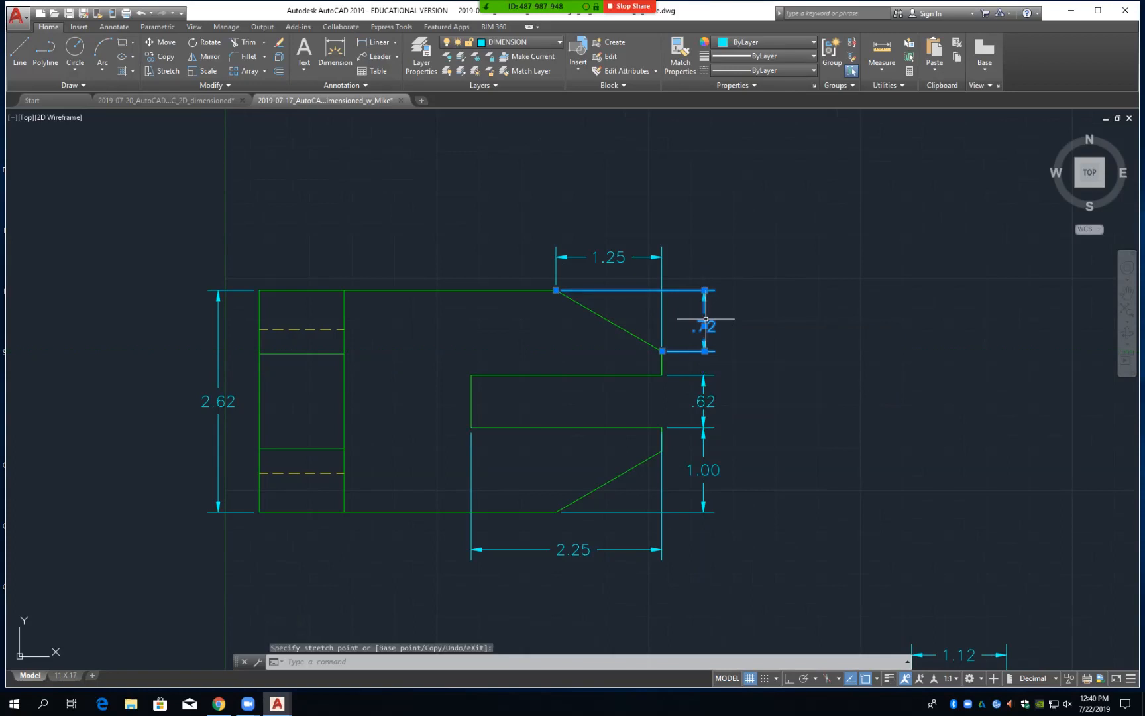
click(705, 325)
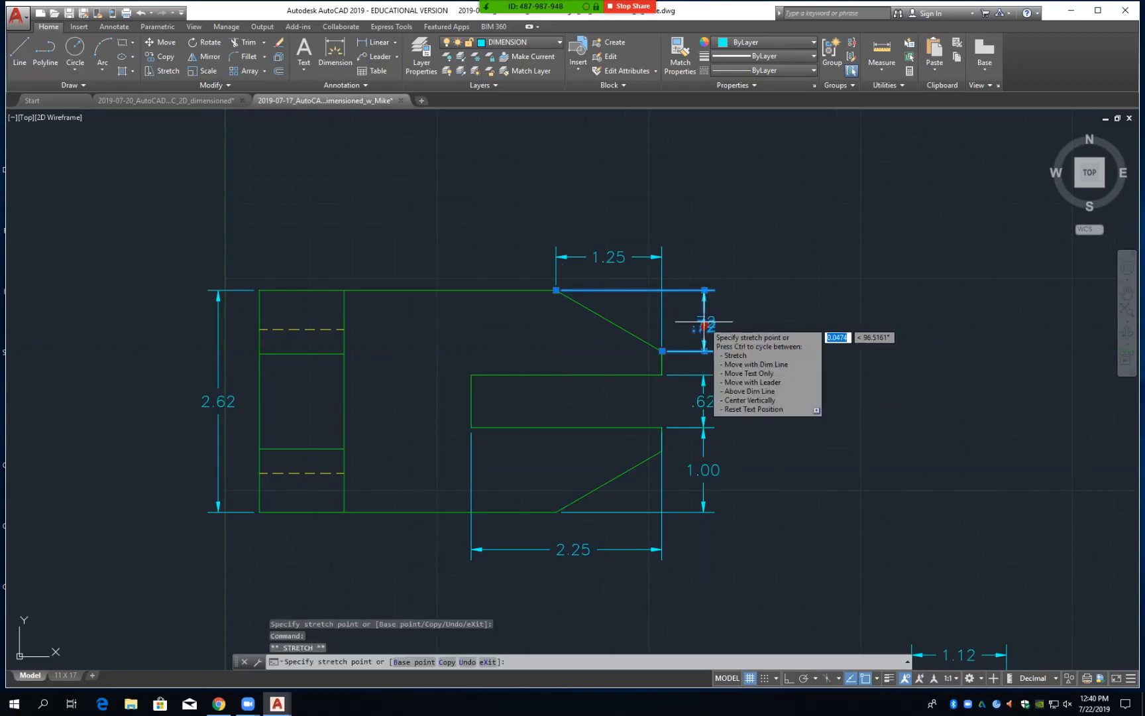
key(Escape)
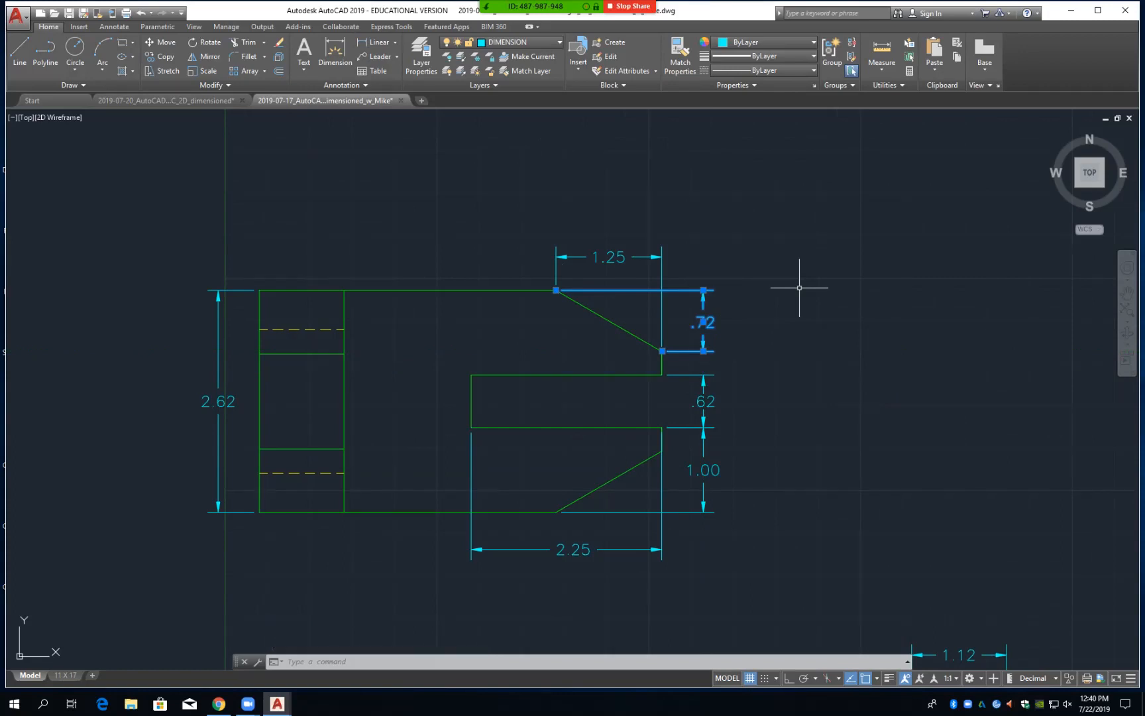
Readjust the slanted edge's vertical dimension text, keeping it centered above the .62 dimension, and save the drawing
click(704, 323)
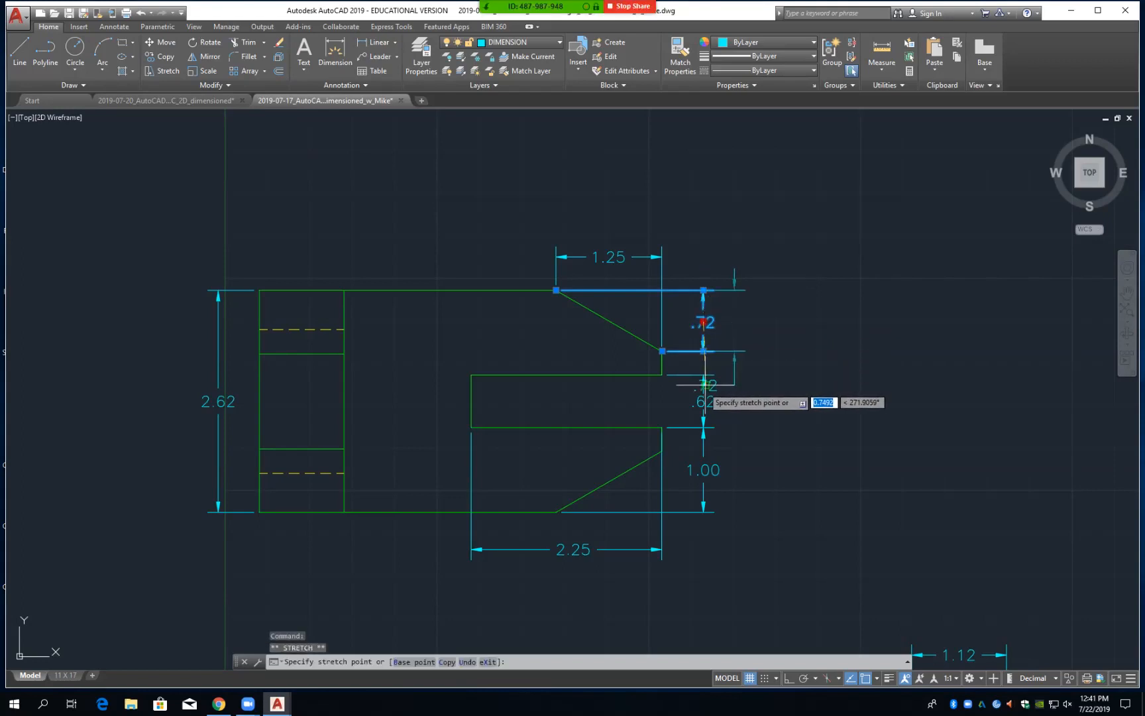
right_click(704, 384)
key(Escape)
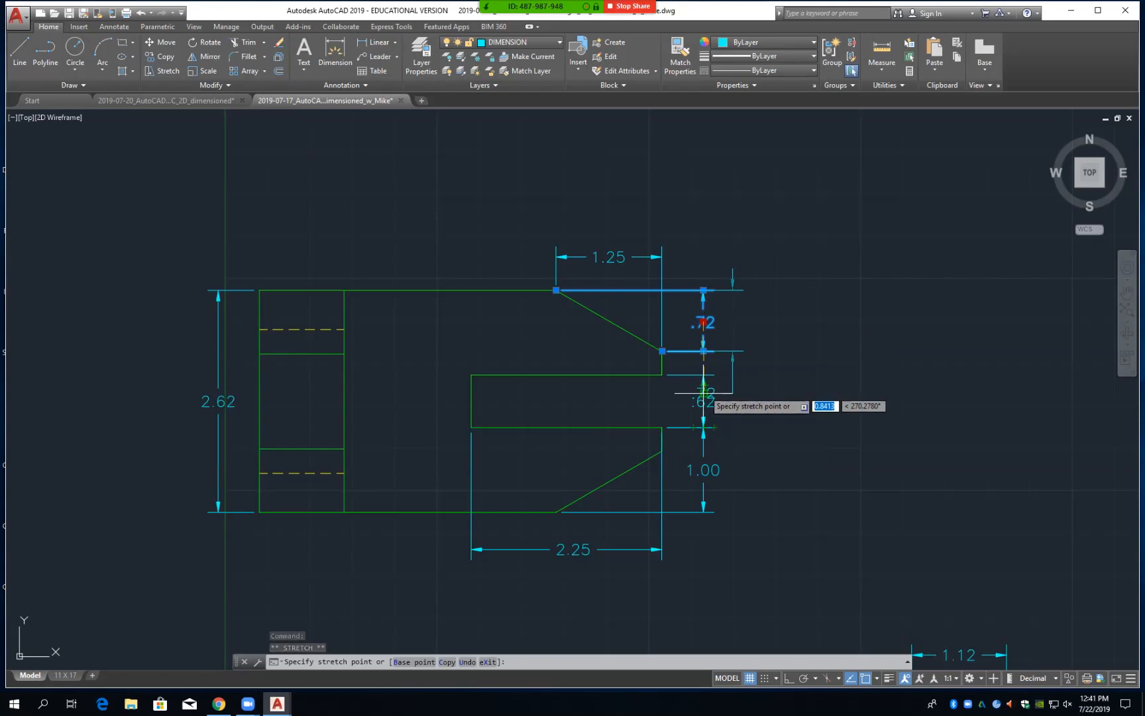
click(703, 322)
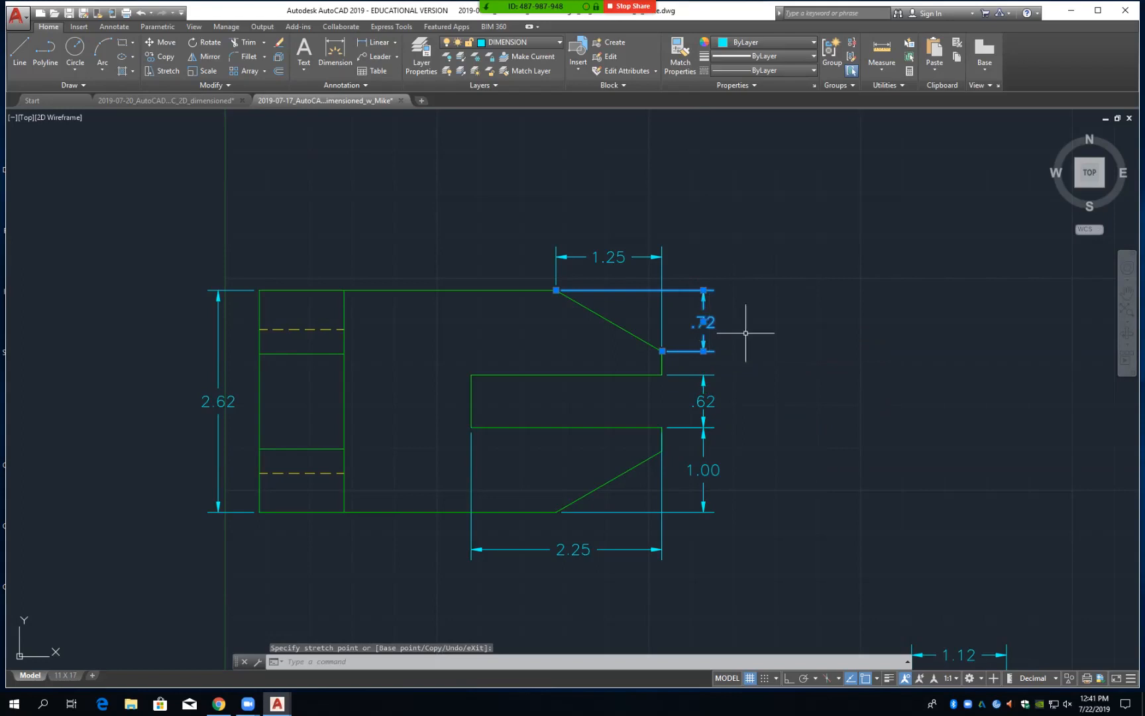
click(746, 345)
key(Escape)
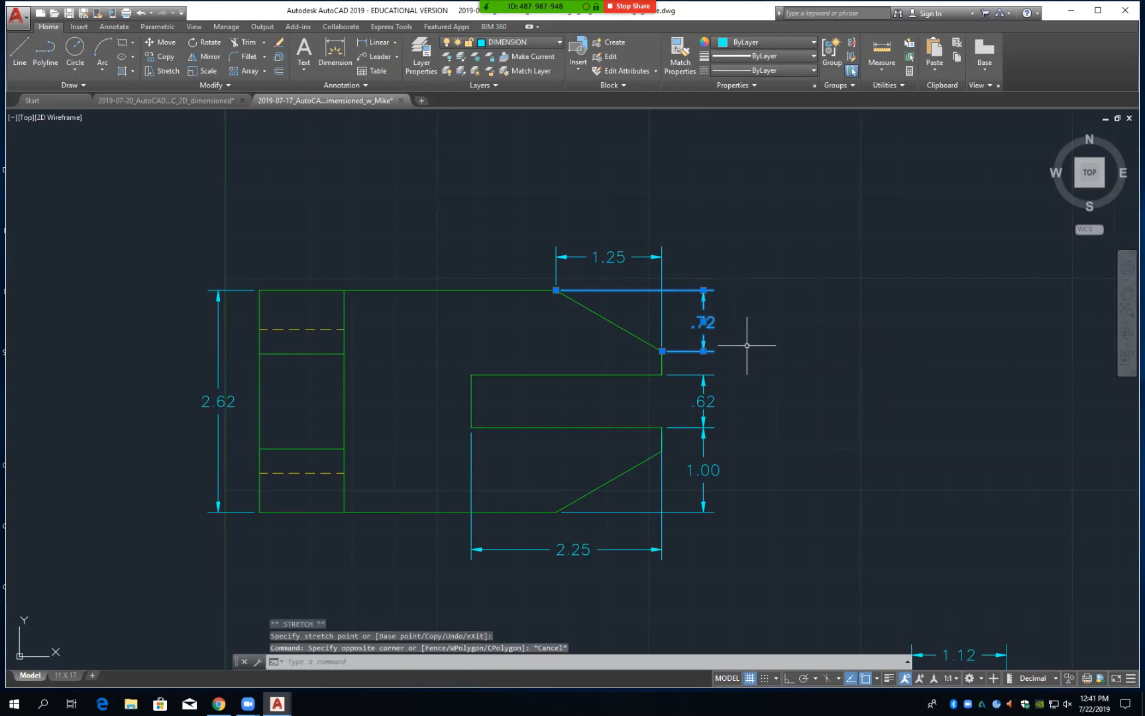
key(Escape)
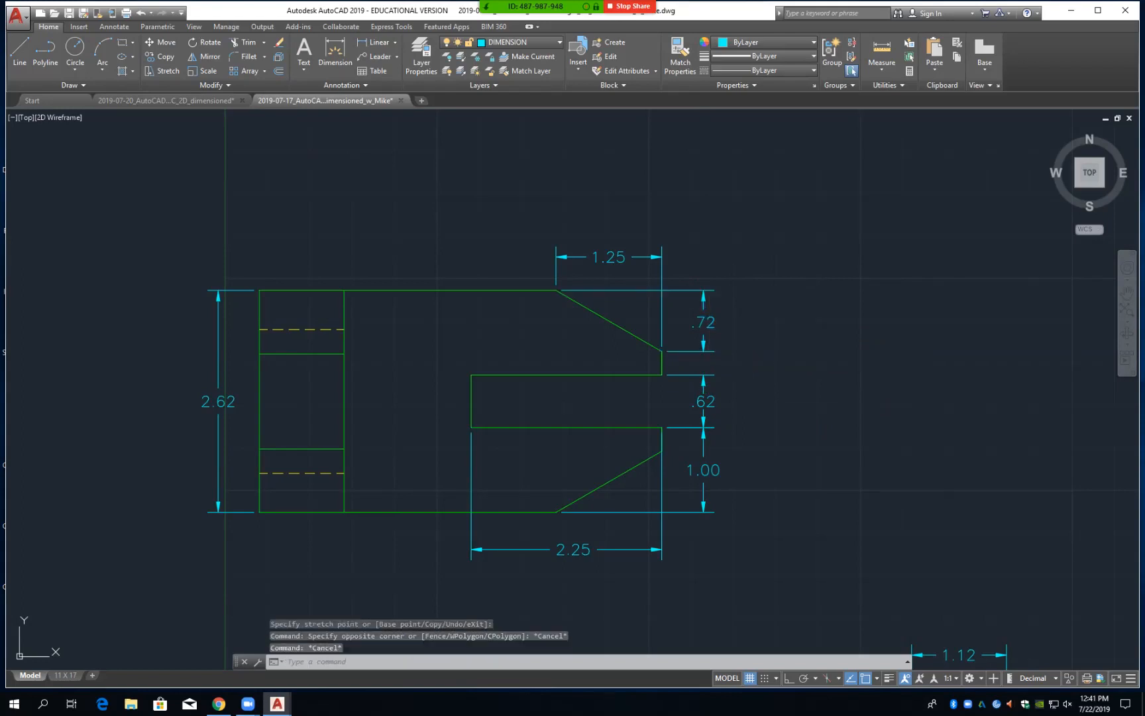
key(ctrl+s)
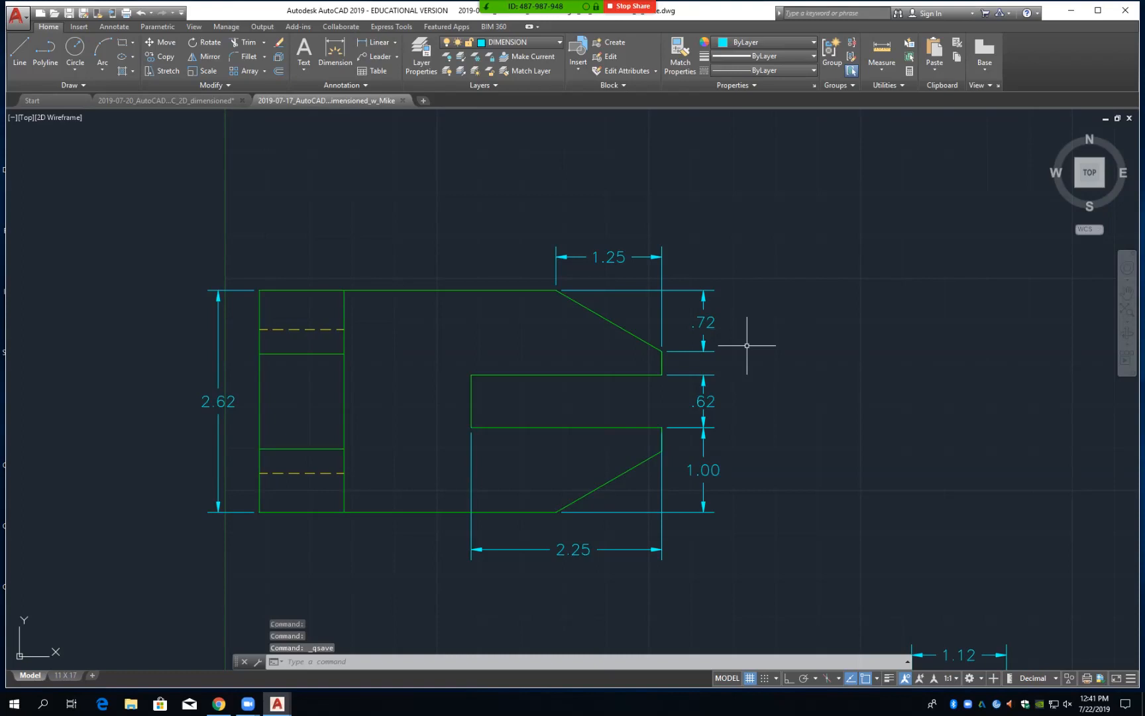
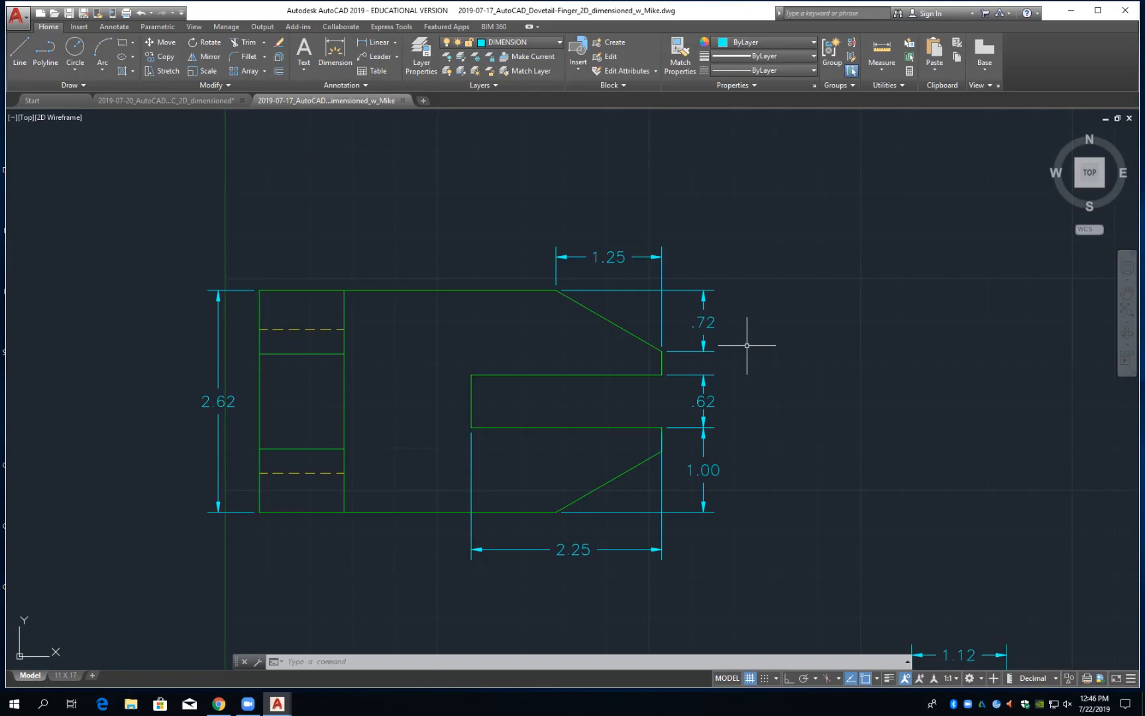
Replace the .72 dimension with an angular dimension between the top view's upper horizontal edge and slanted edge, and save the drawing
click(698, 351)
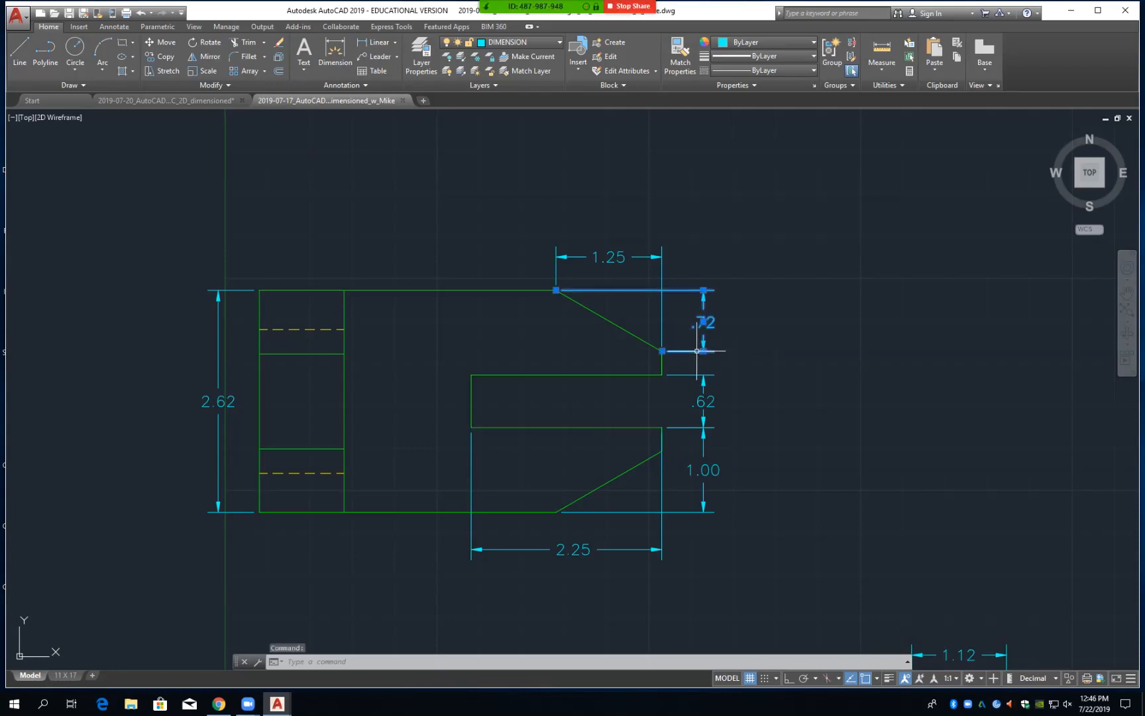
key(Delete)
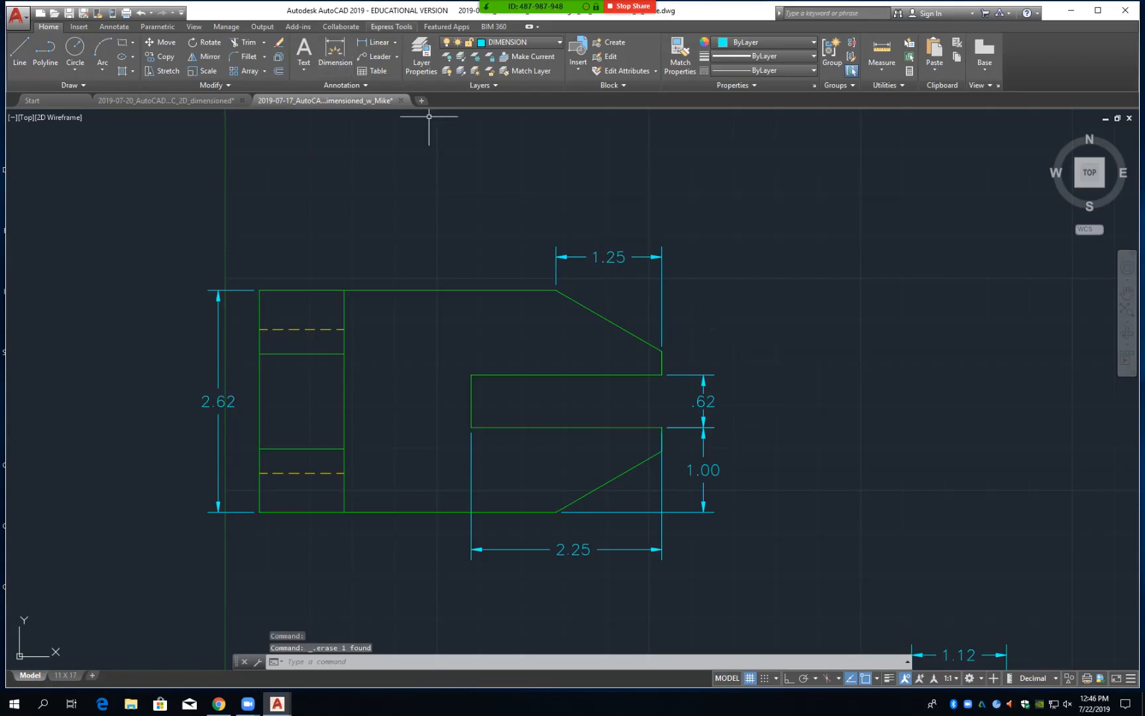
click(395, 42)
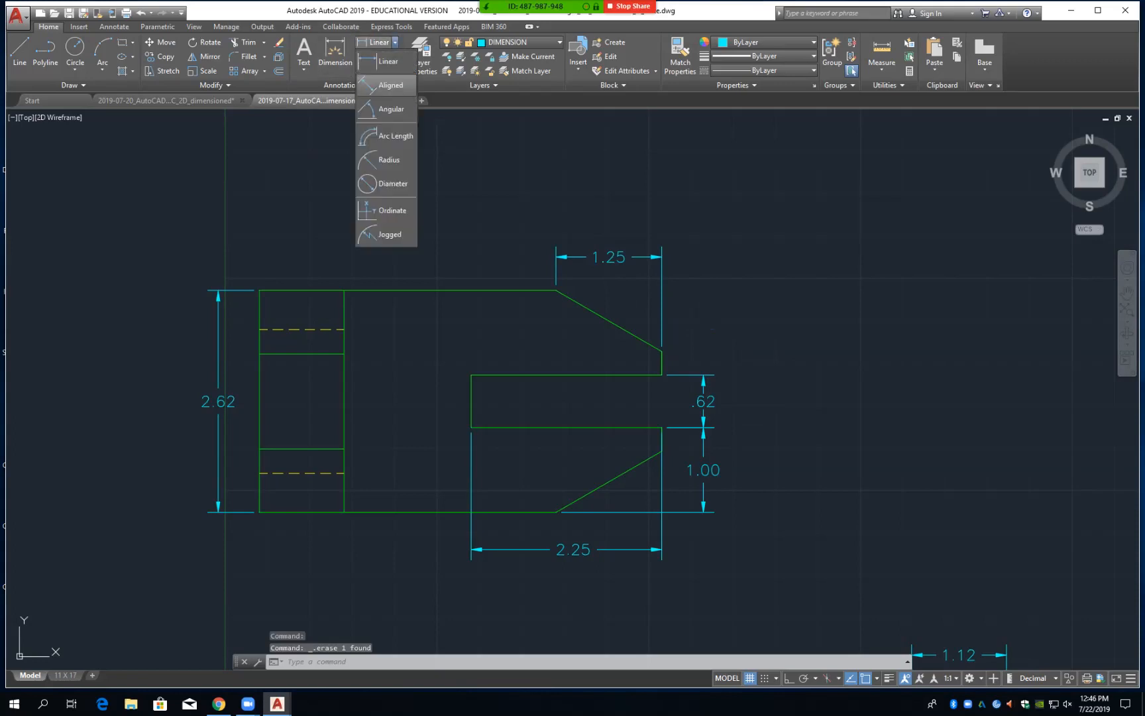
click(391, 109)
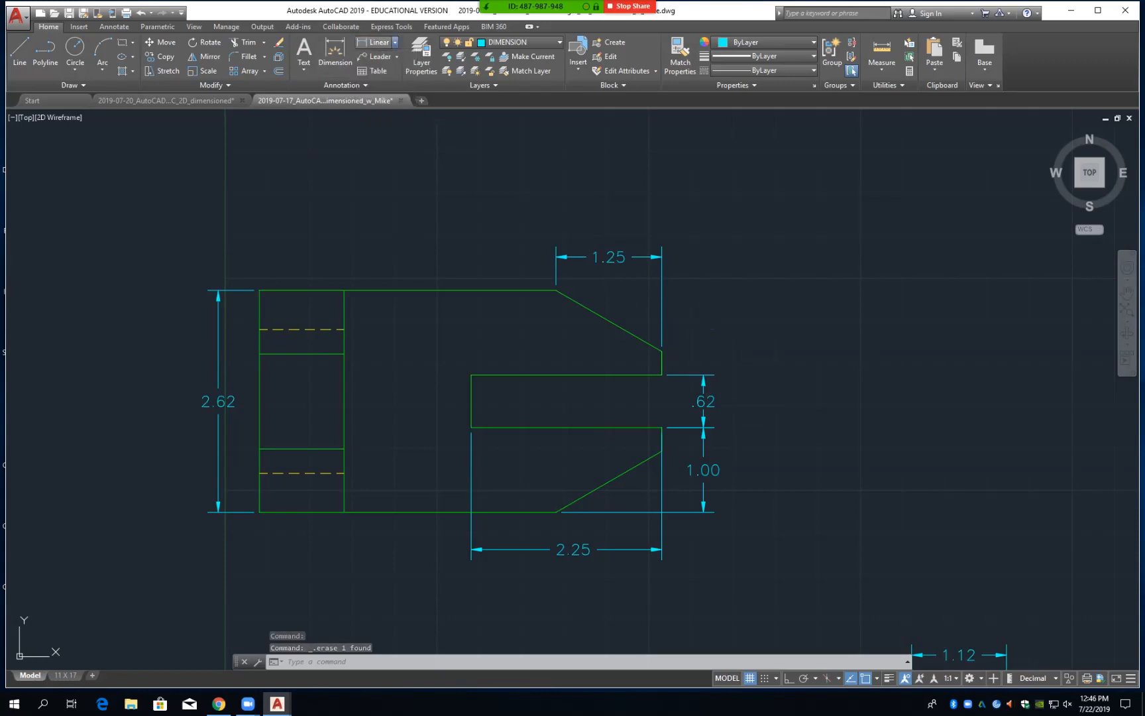
click(535, 291)
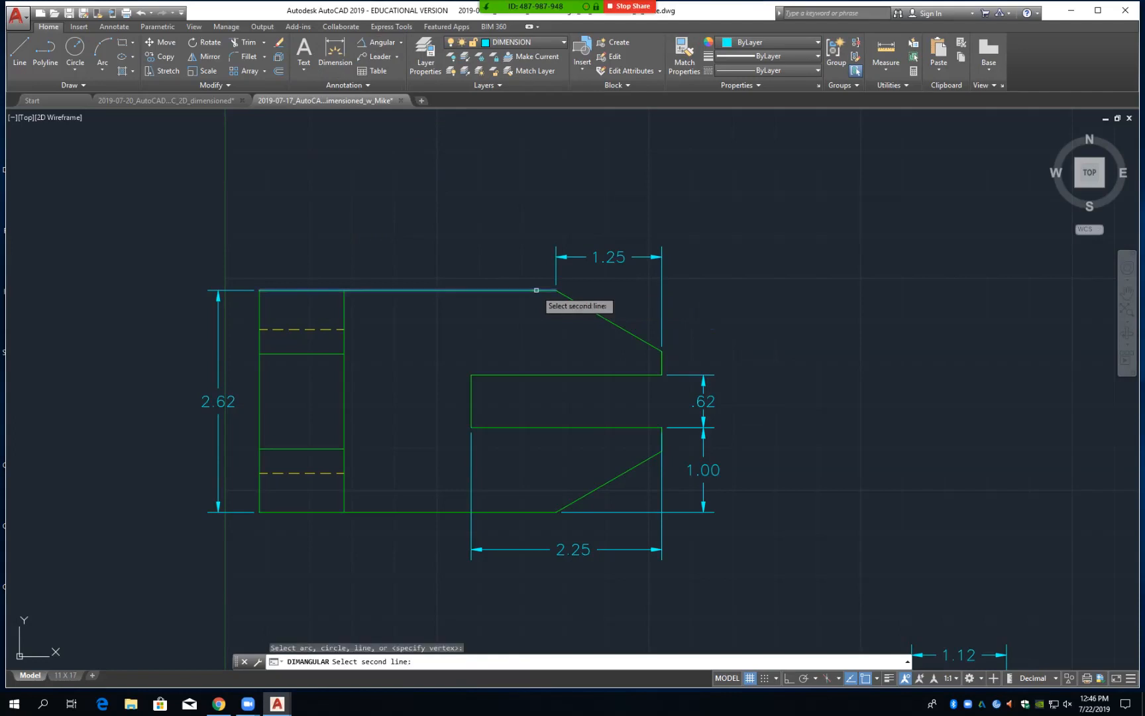
click(573, 301)
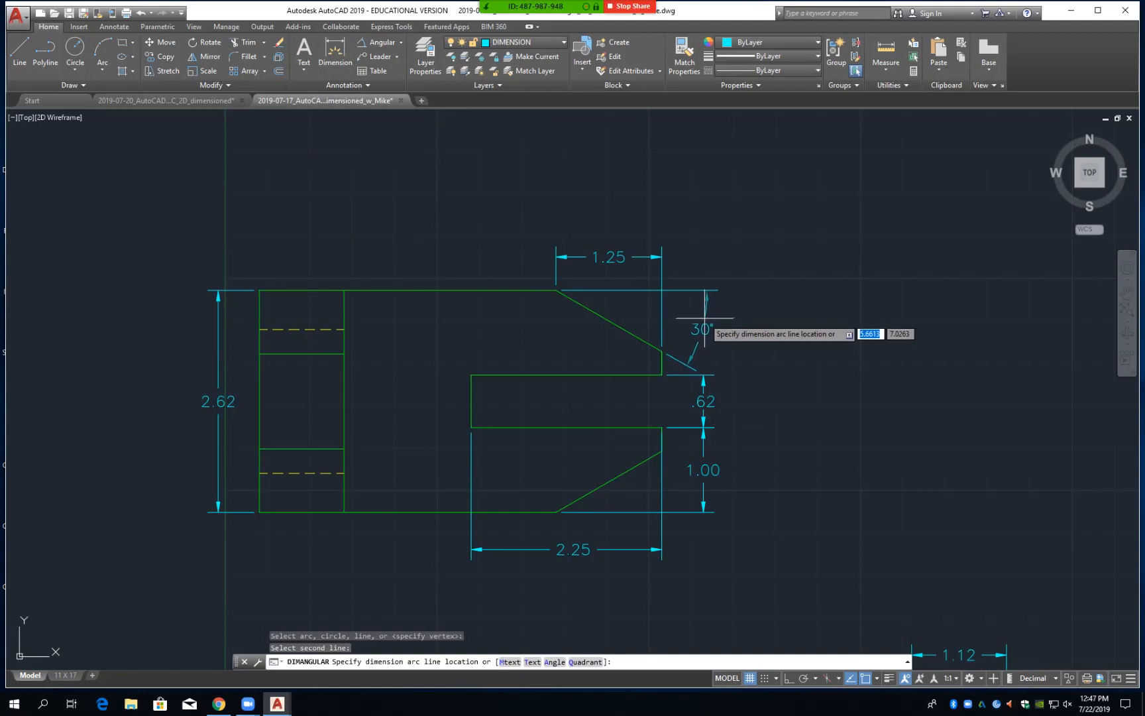
click(704, 318)
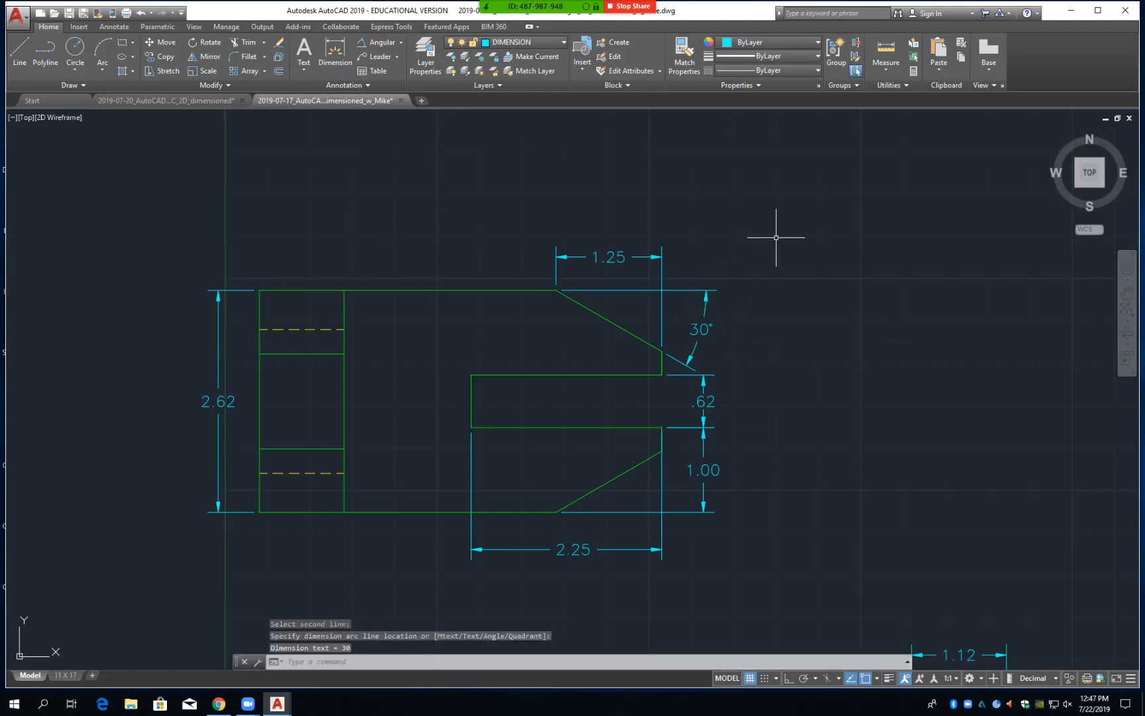
key(Escape)
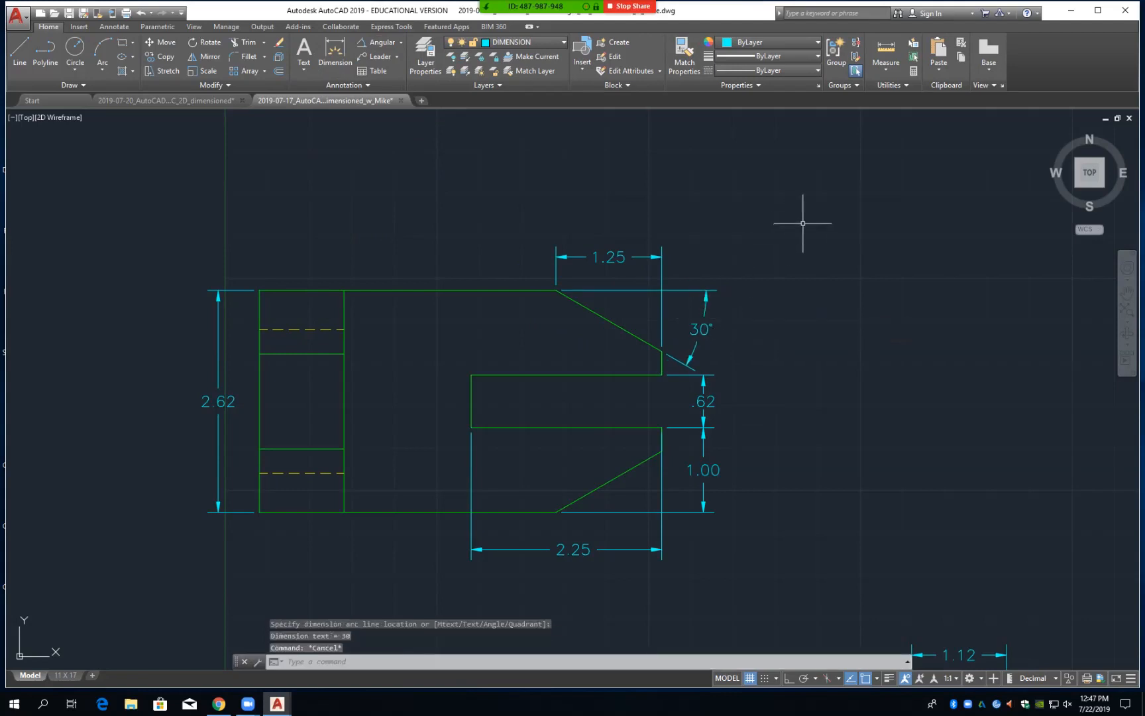
key(ctrl+s)
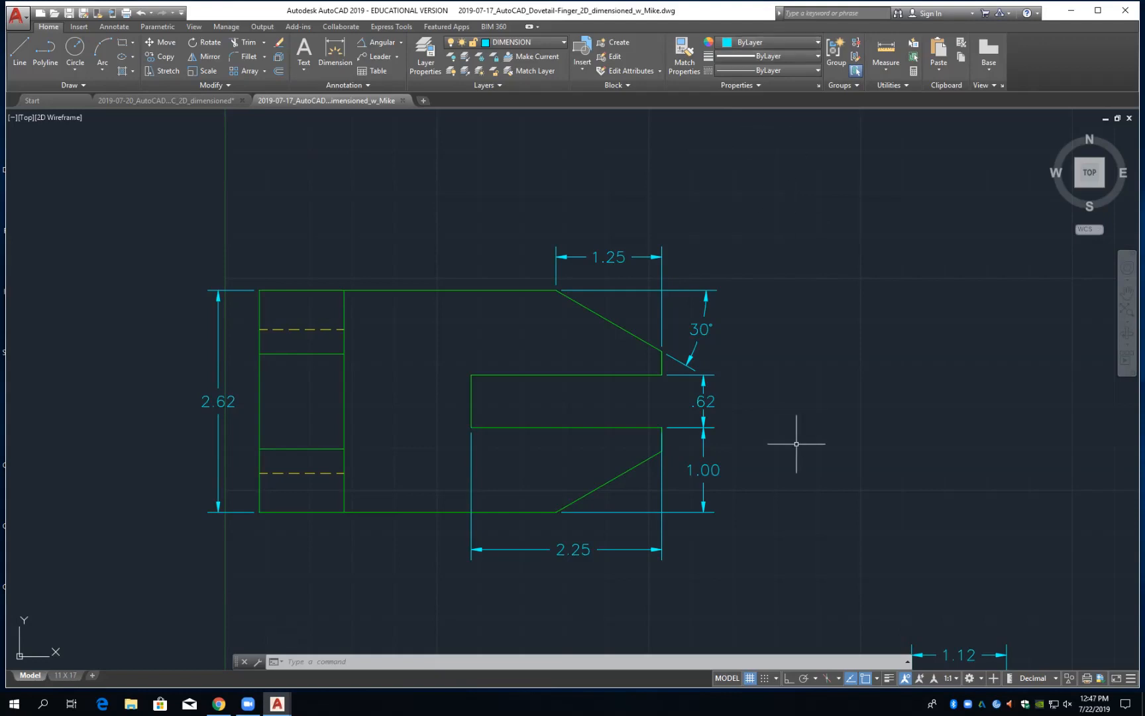
Add a horizontal linear dimension for the front view's overall length, placed .5 below its bottom edge
middle_drag(800, 460, 791, 63)
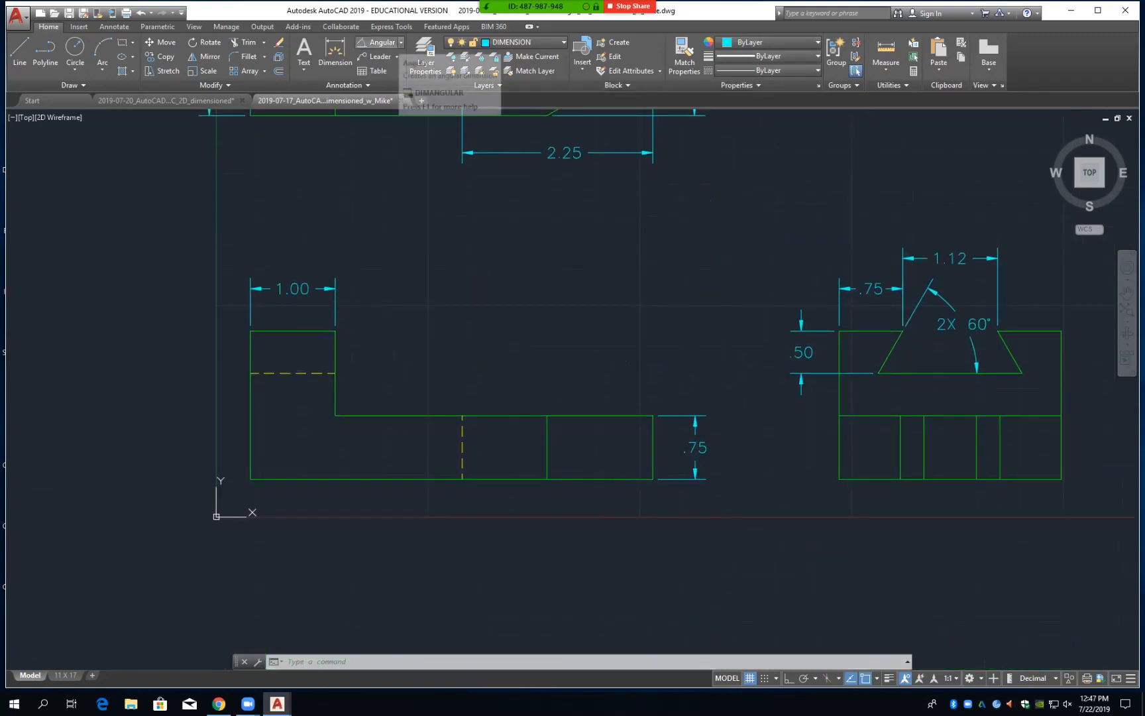
click(401, 42)
click(381, 61)
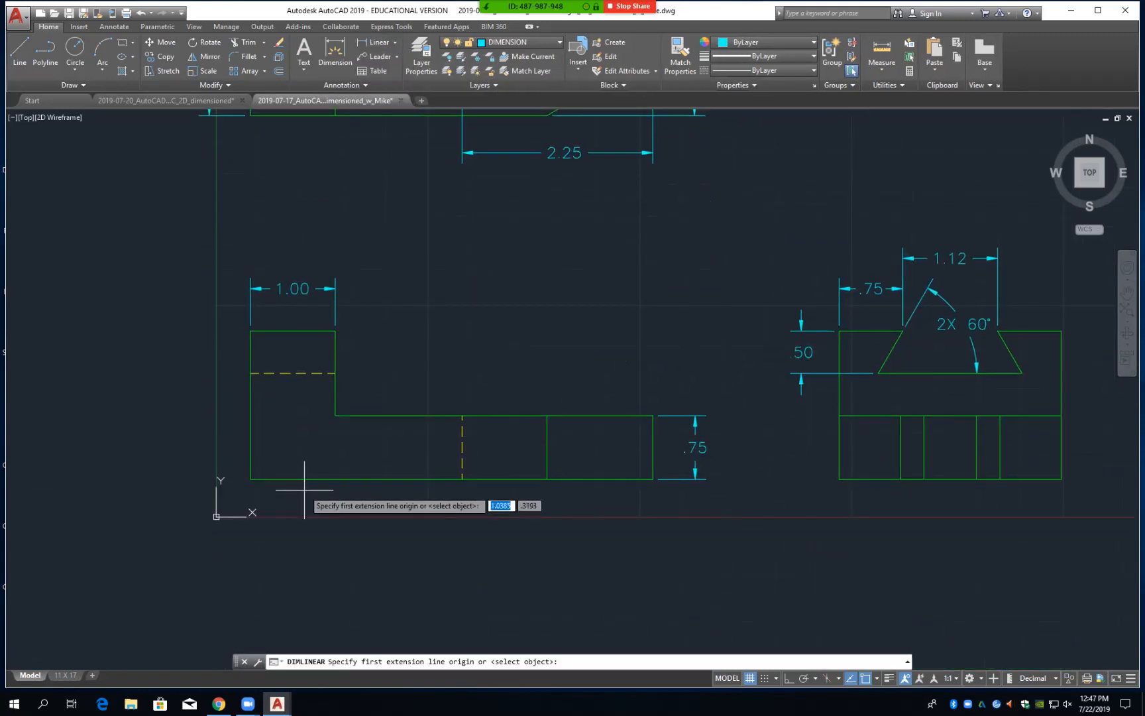
click(250, 478)
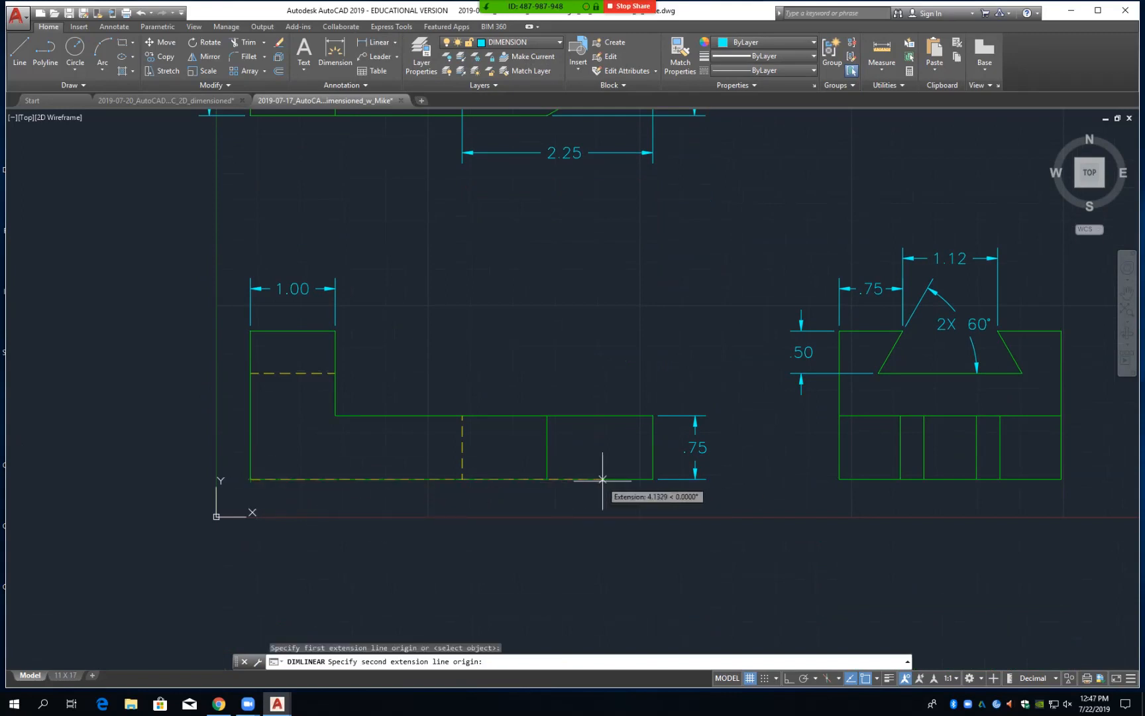
click(653, 479)
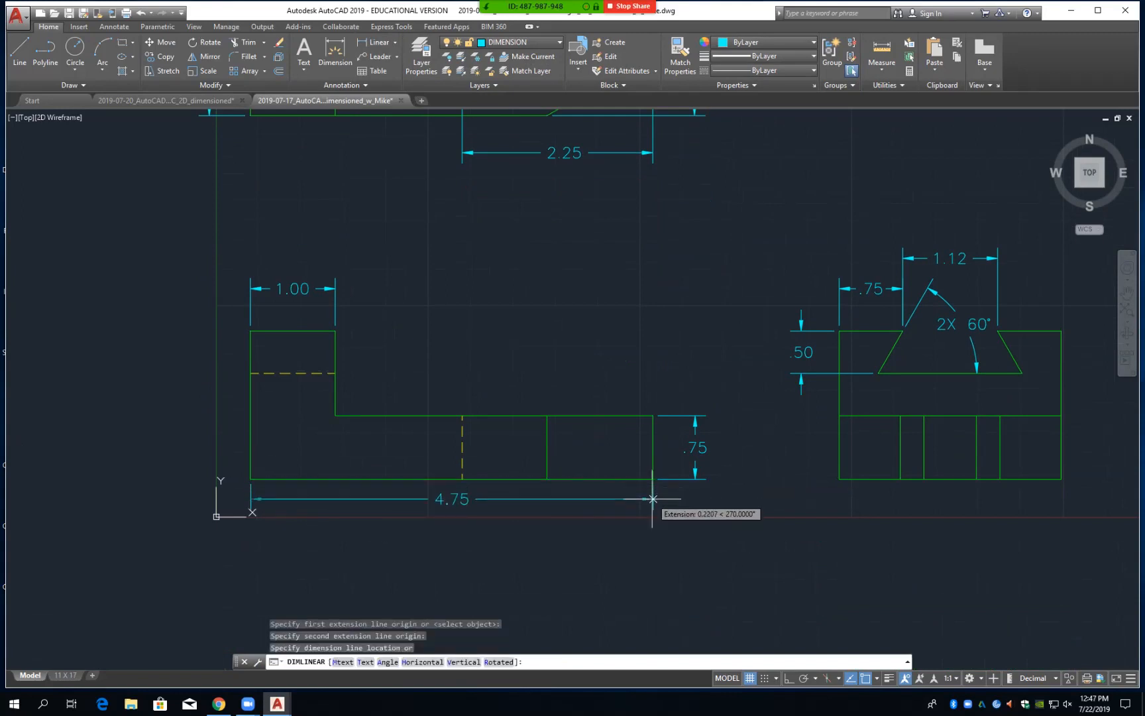
text(.5)
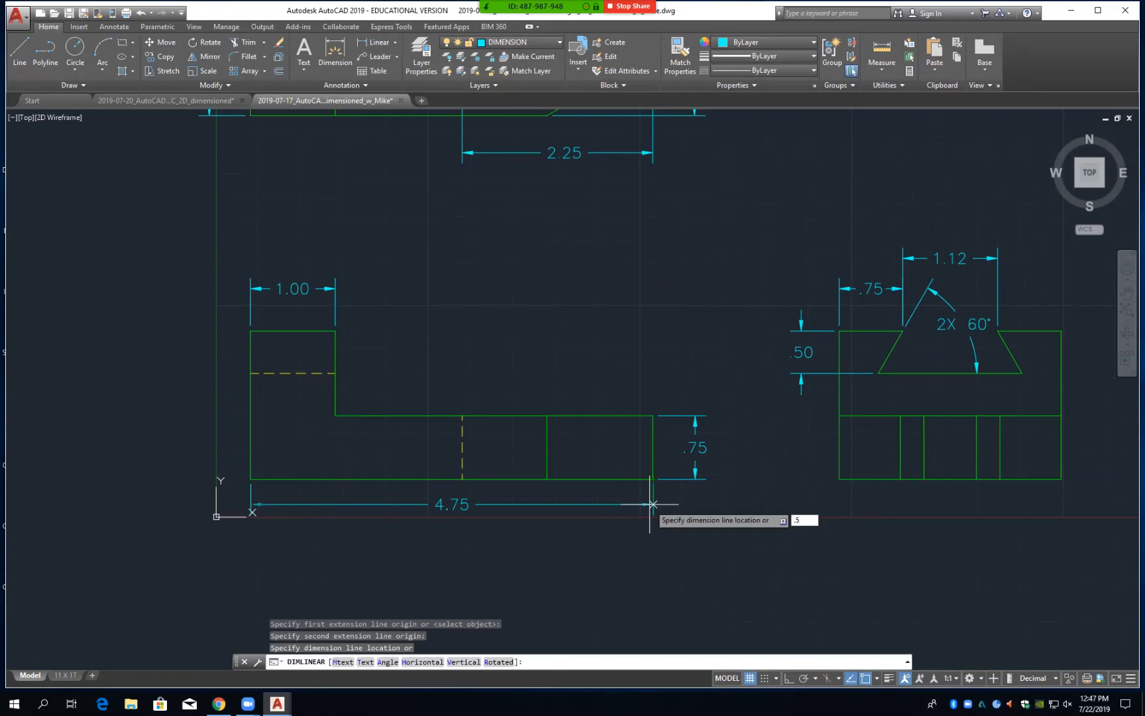
key(Return)
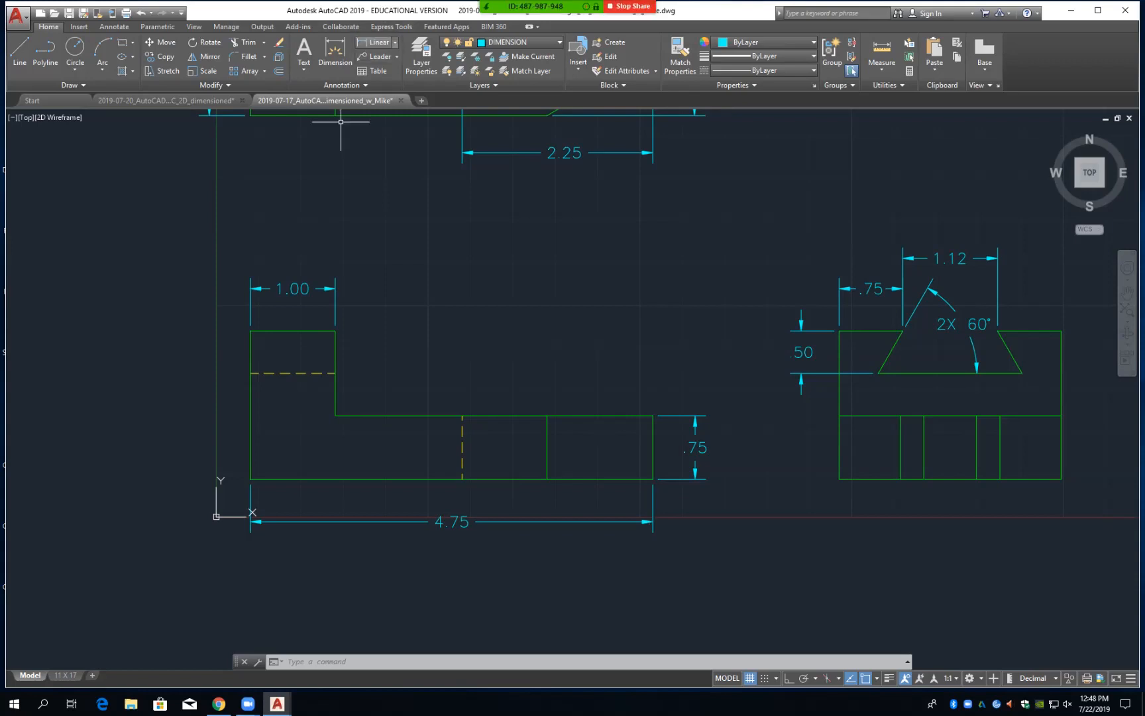
Add a vertical linear dimension for the front view's overall height, placed .5 outside its tall end
click(251, 479)
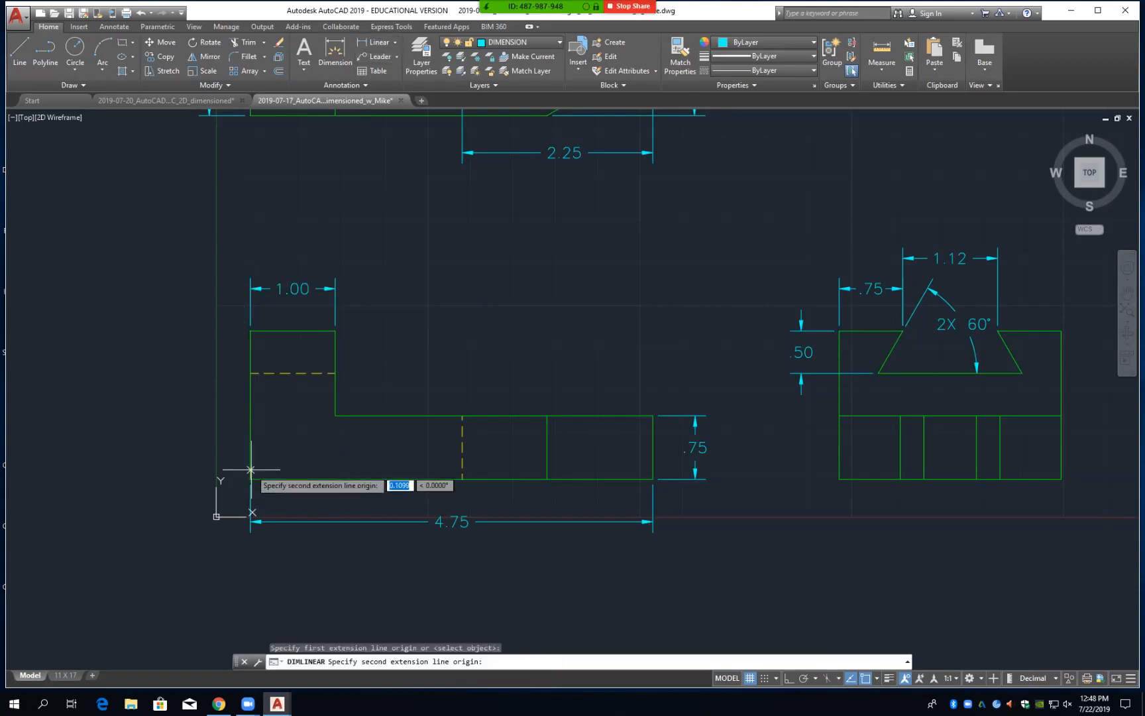
click(251, 331)
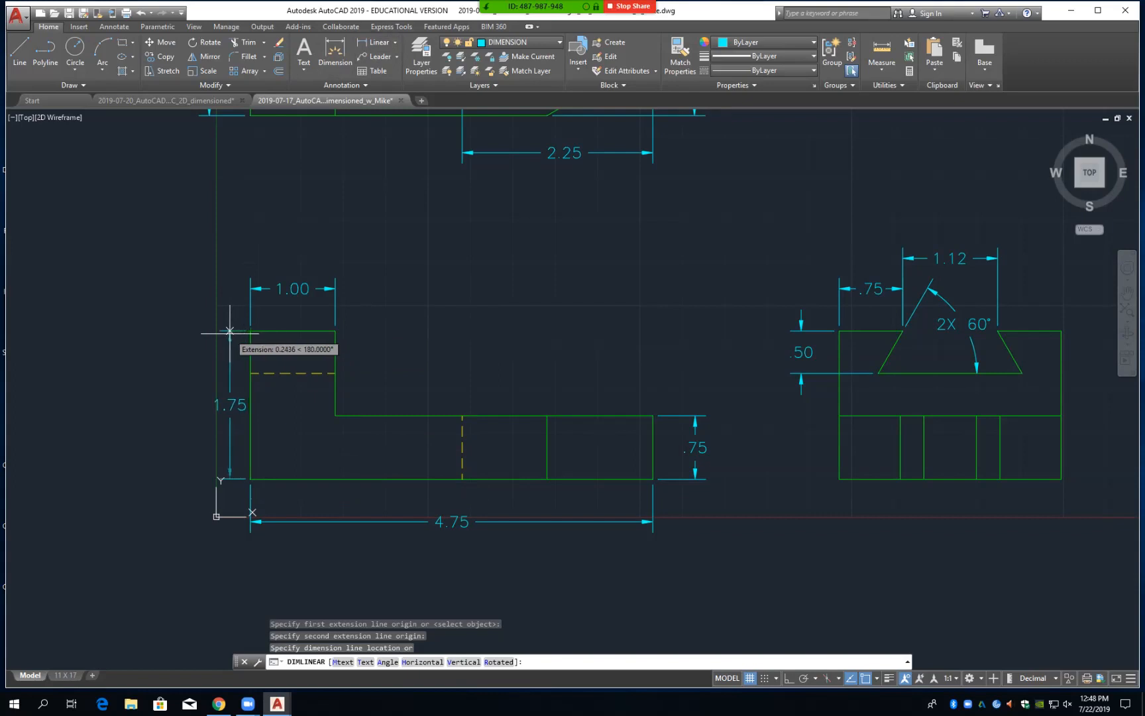
text(.5)
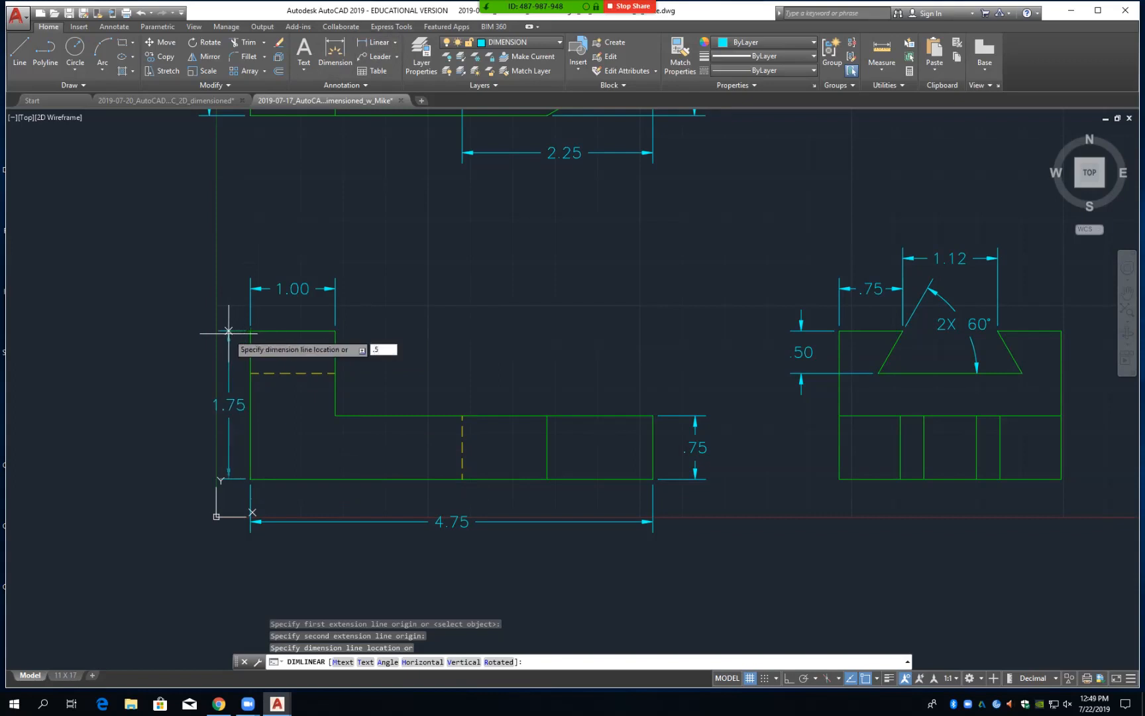
key(Return)
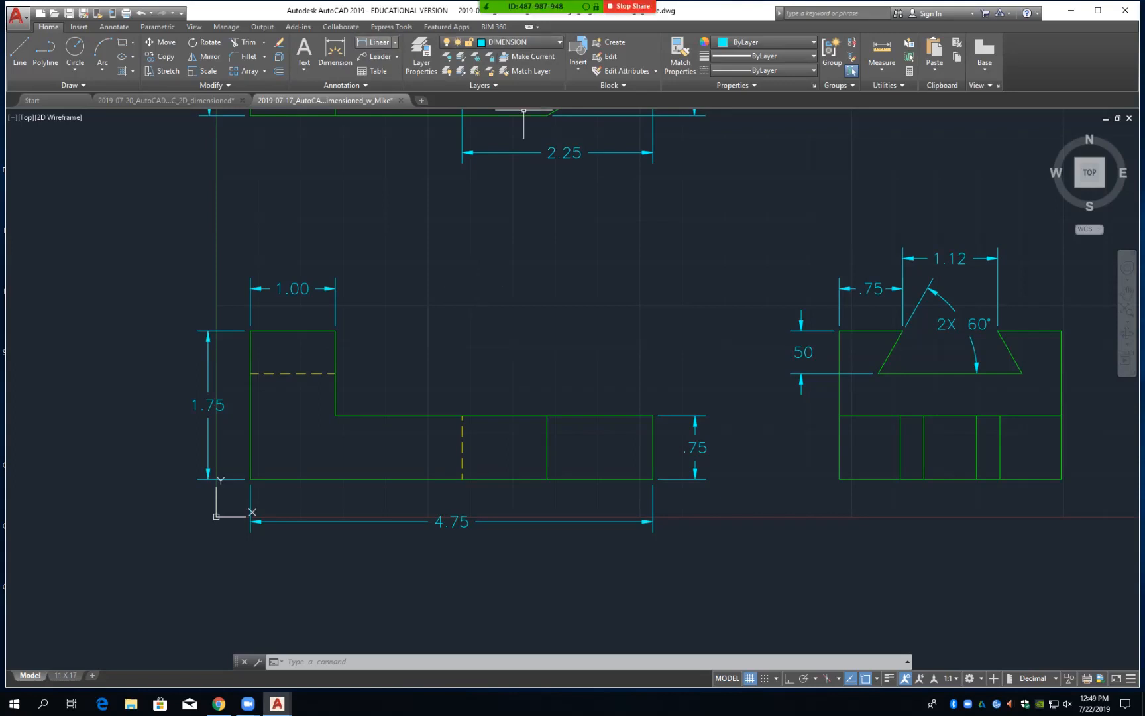
Add a horizontal linear dimension for the side view's overall width, .5 below its bottom edge, and save the drawing
click(374, 43)
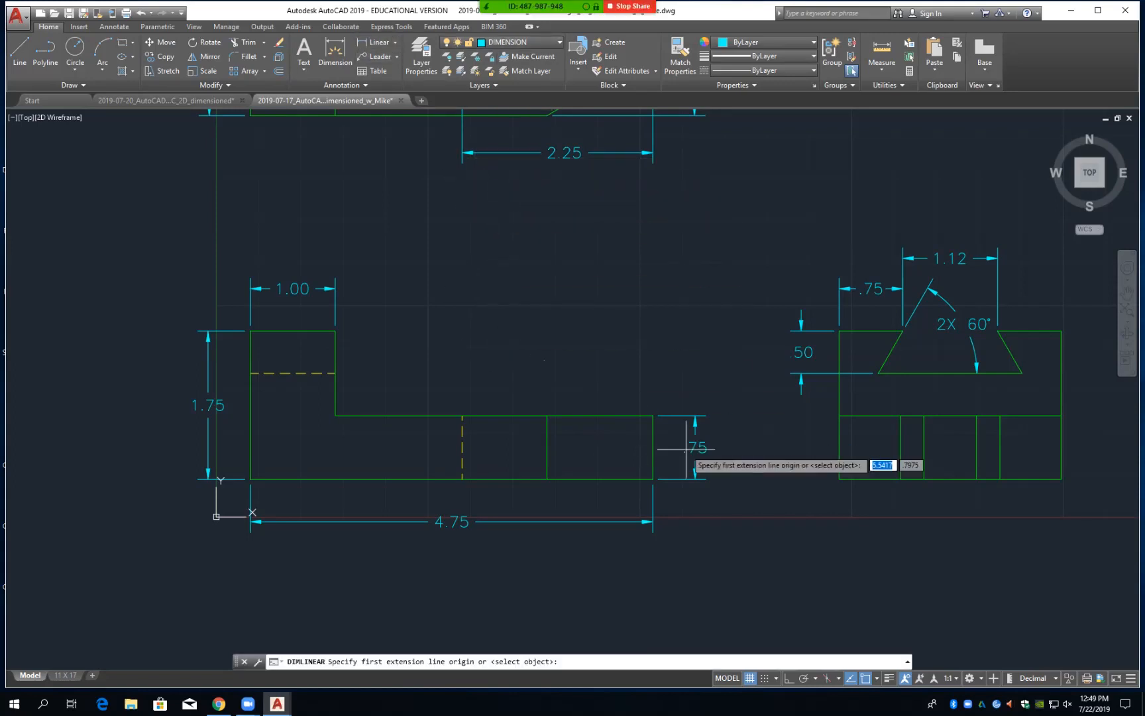
click(839, 478)
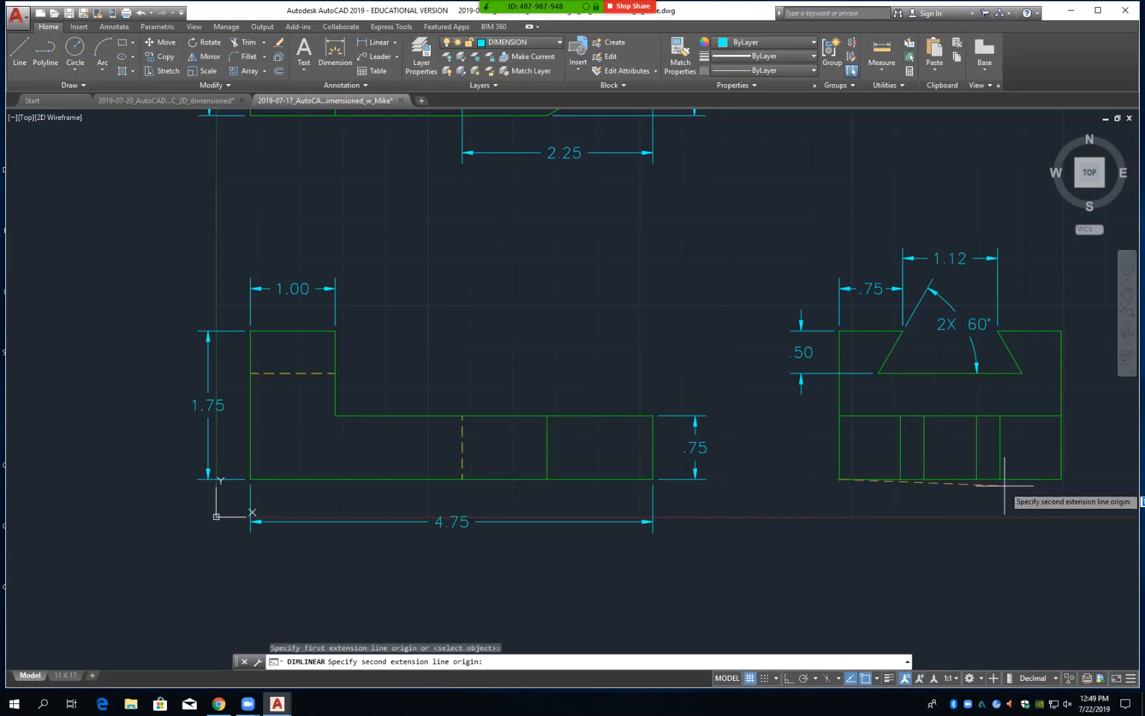
click(1061, 478)
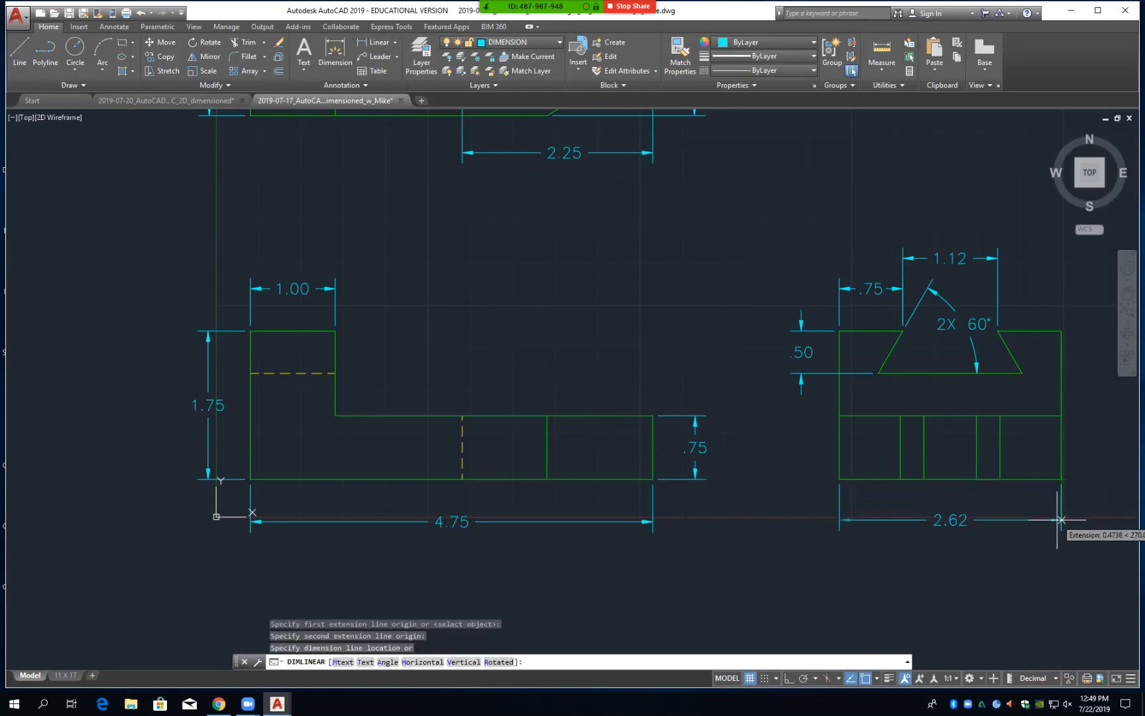
text(.5)
key(Return)
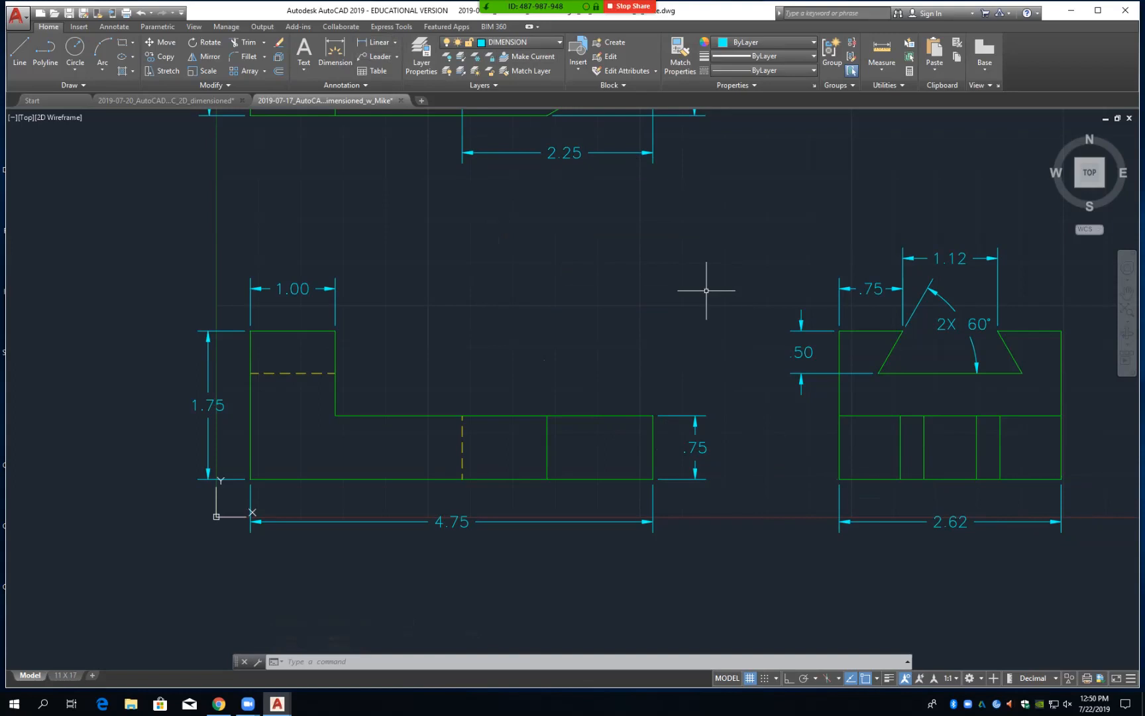
key(ctrl+s)
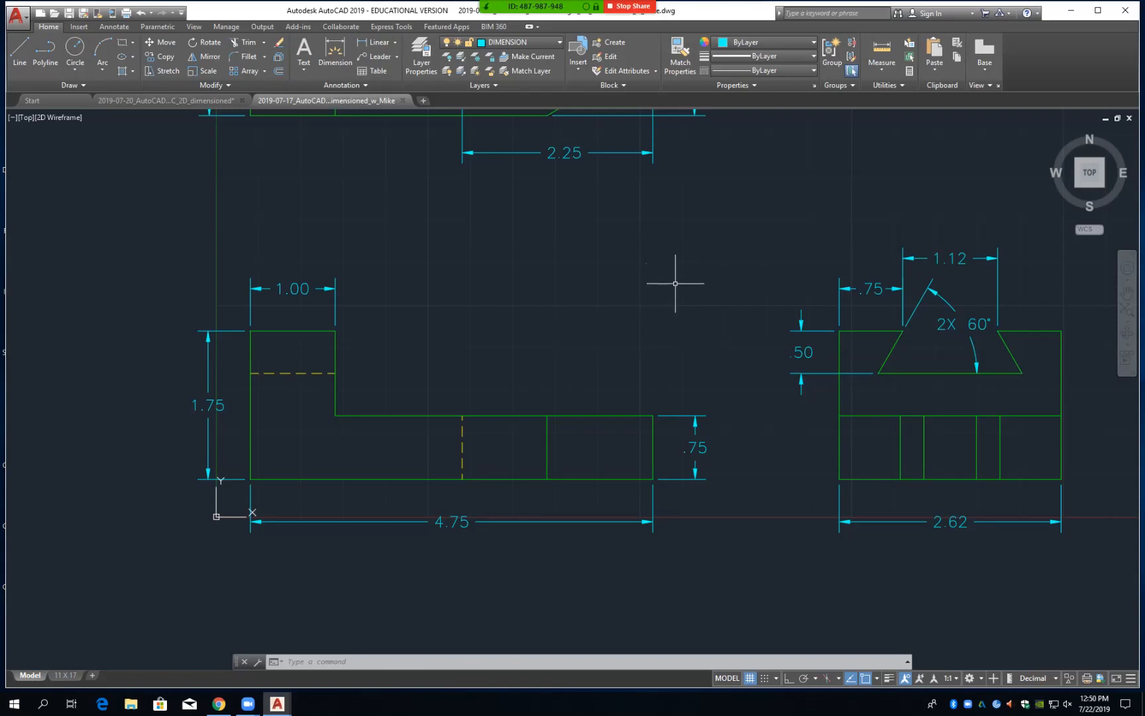
Stretch the top view's .62 slot dimension outward by .875, away from the view
mouse_move(675, 275)
middle_down()
mouse_move(649, 474)
mouse_move(629, 493)
middle_up()
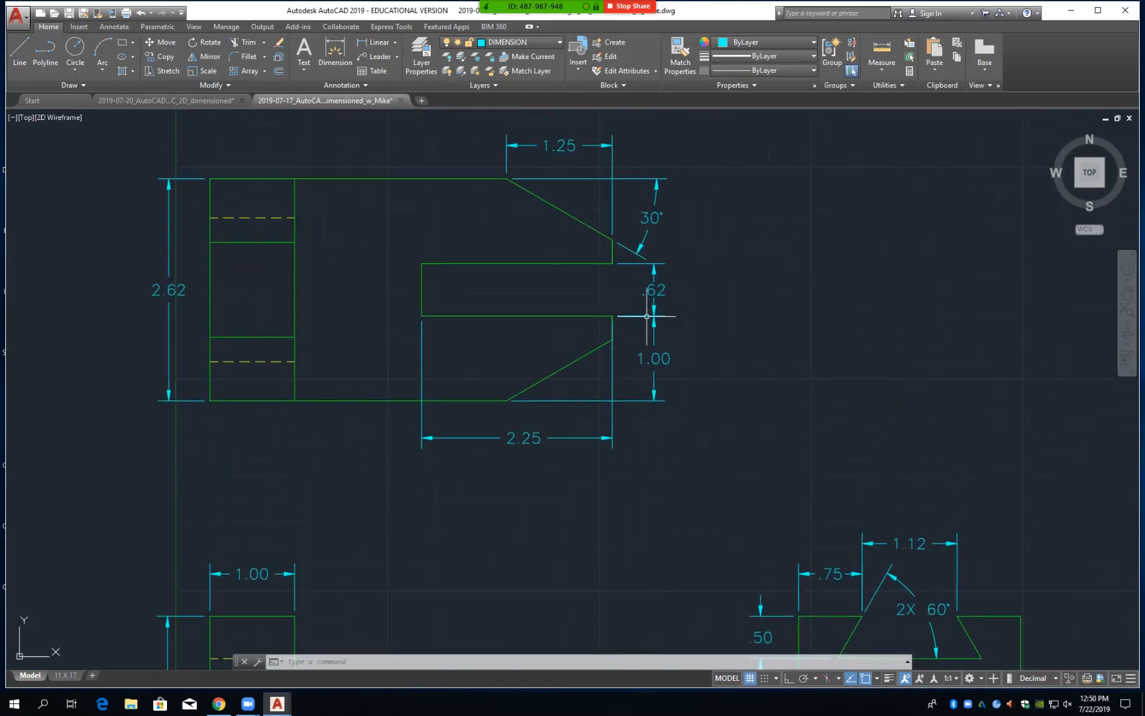
click(653, 290)
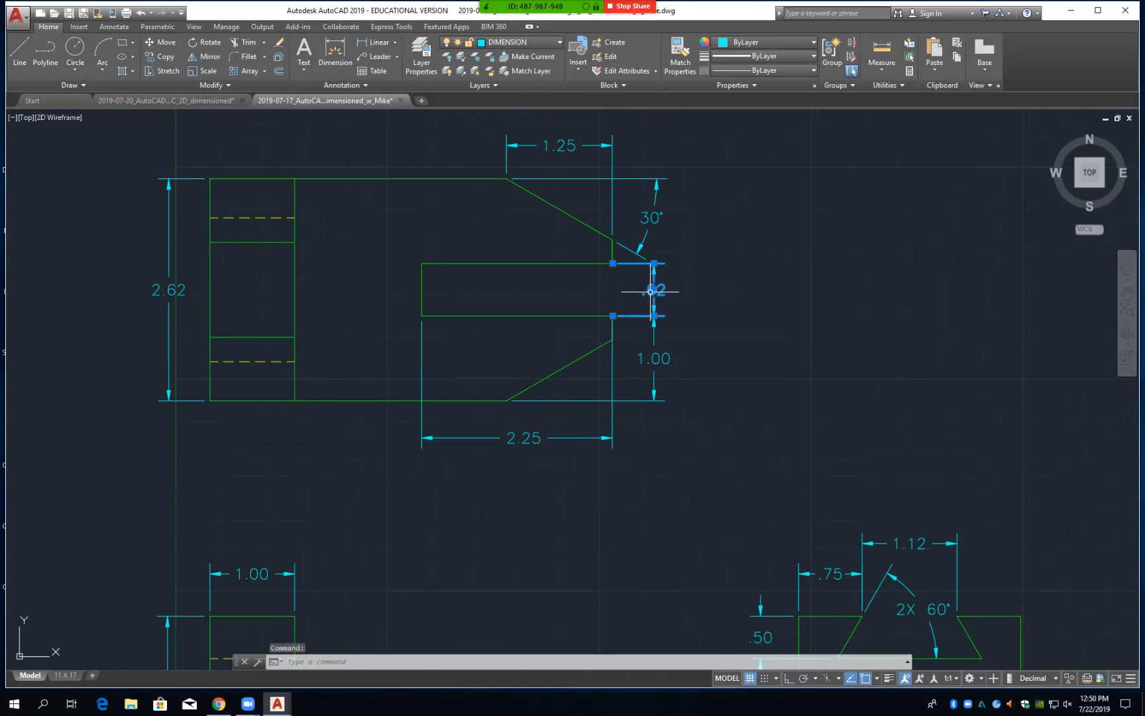
click(655, 290)
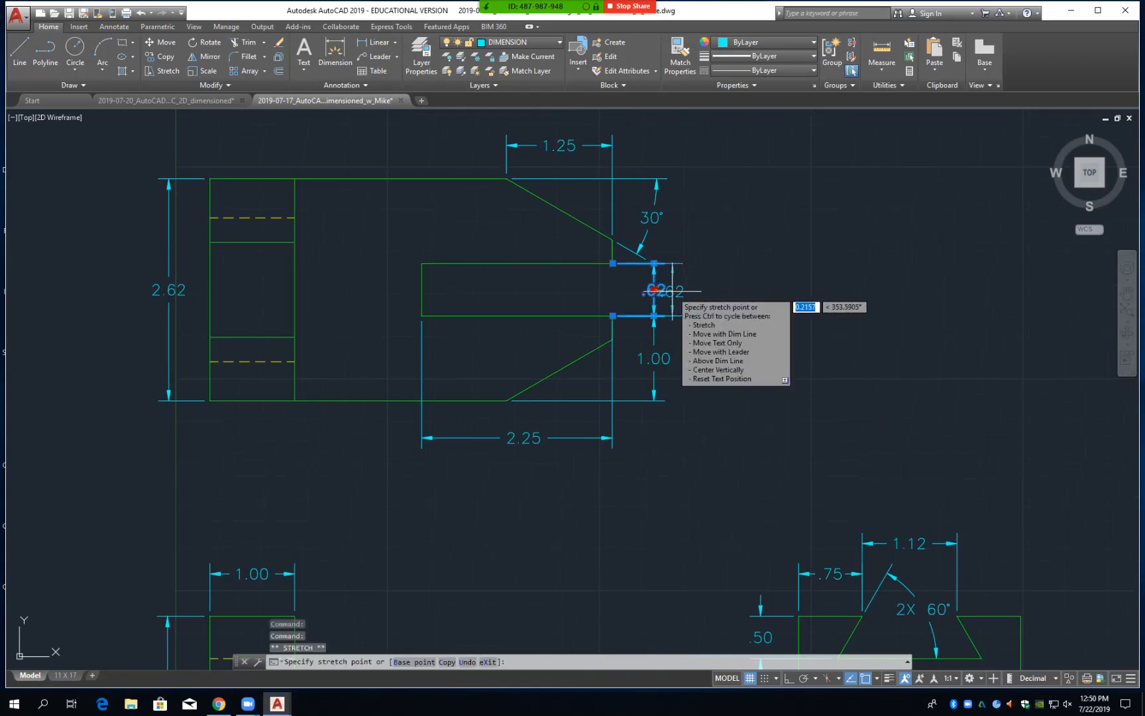
text(.875)
key(Return)
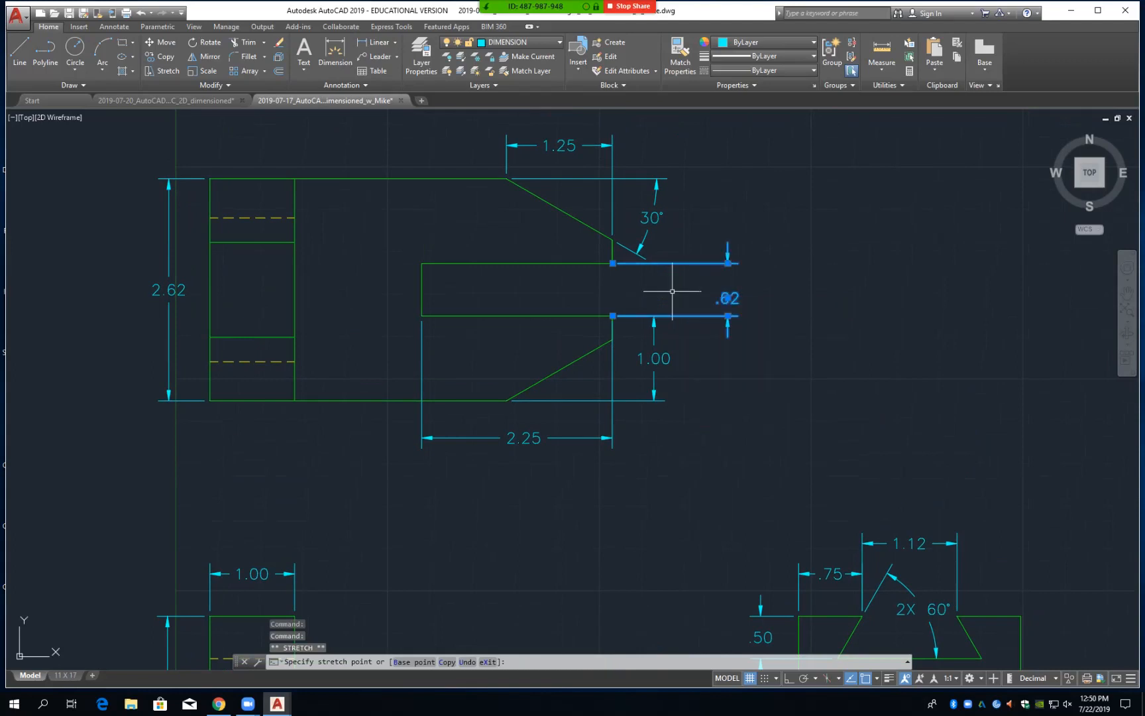
click(774, 346)
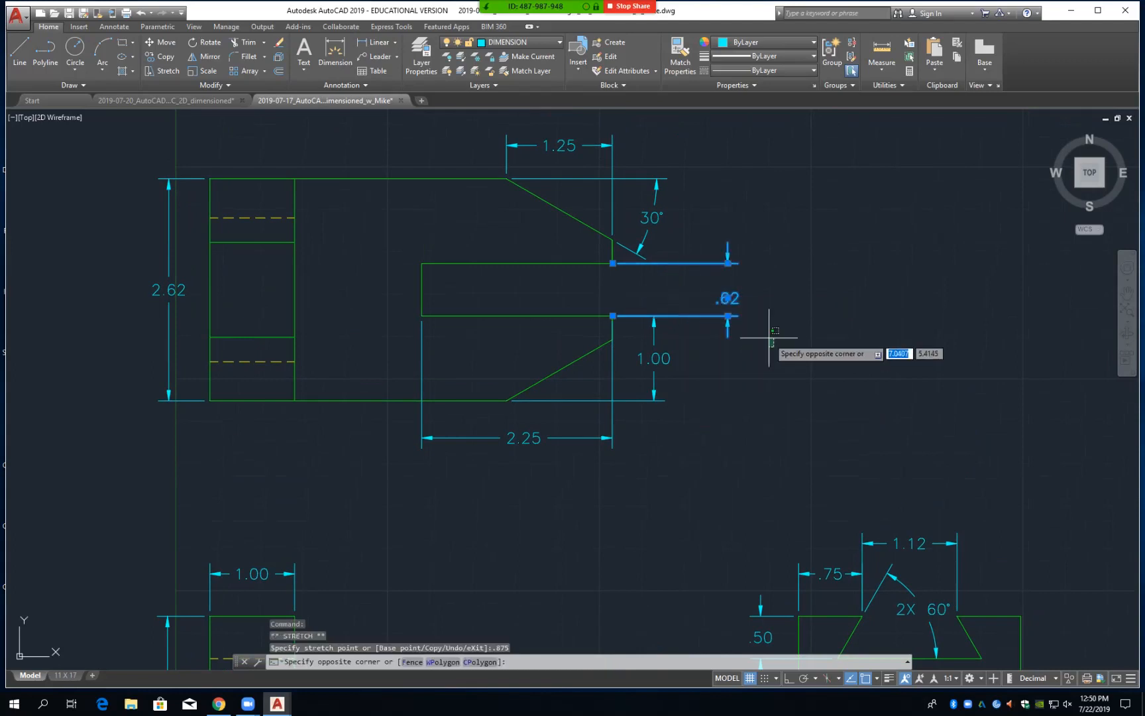
click(769, 326)
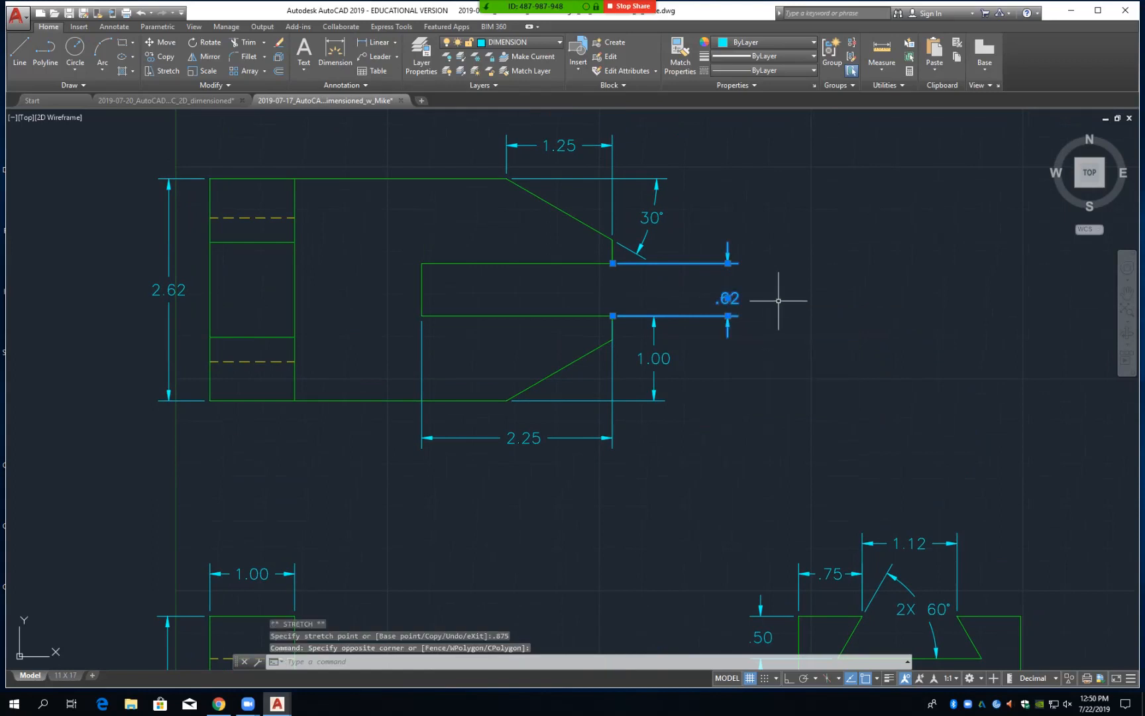
click(779, 301)
With ortho on, move the .62 dimension's text to the middle between its extension lines
click(729, 296)
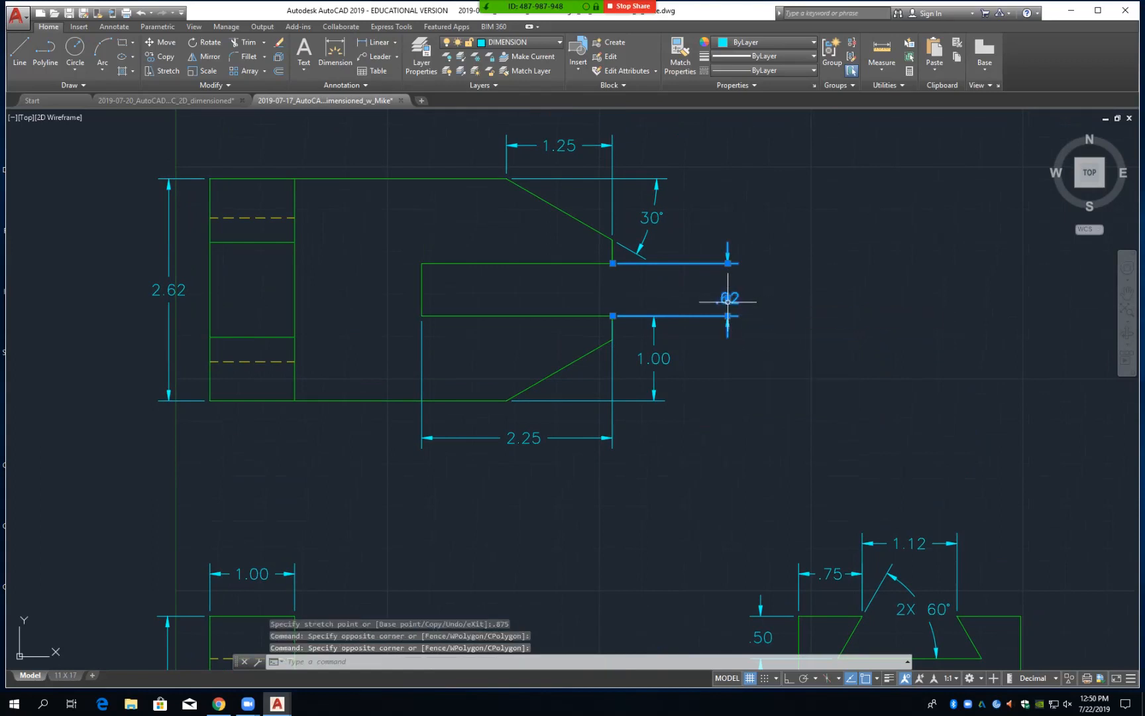
click(727, 297)
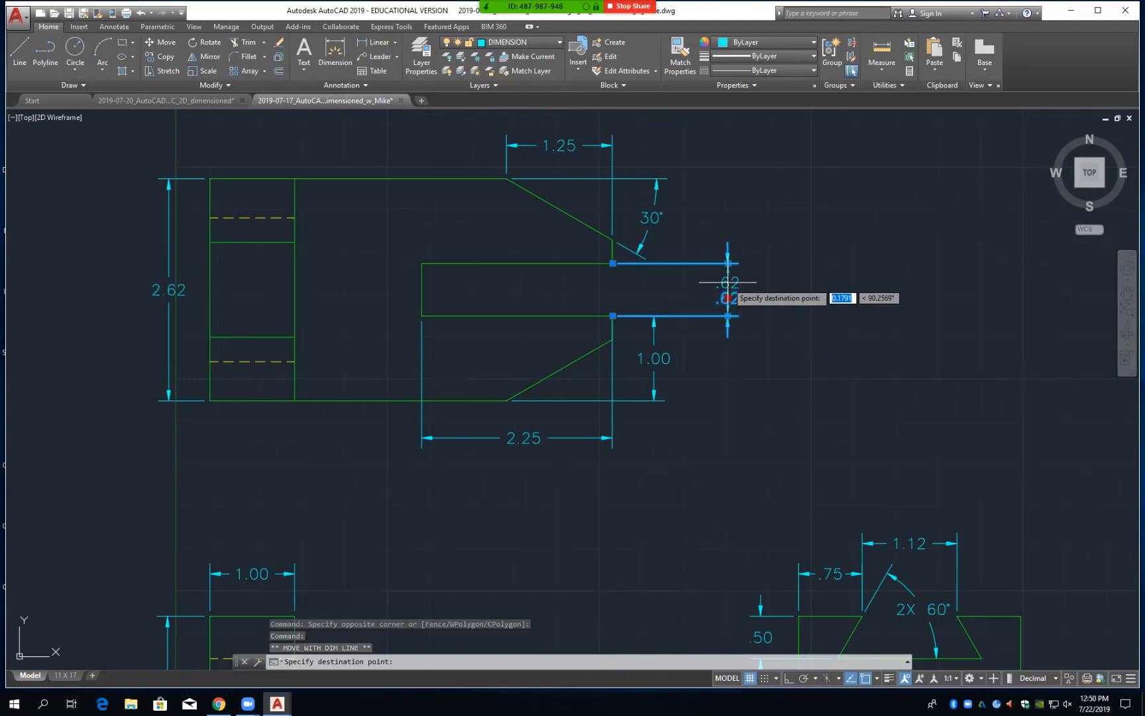
key(F8)
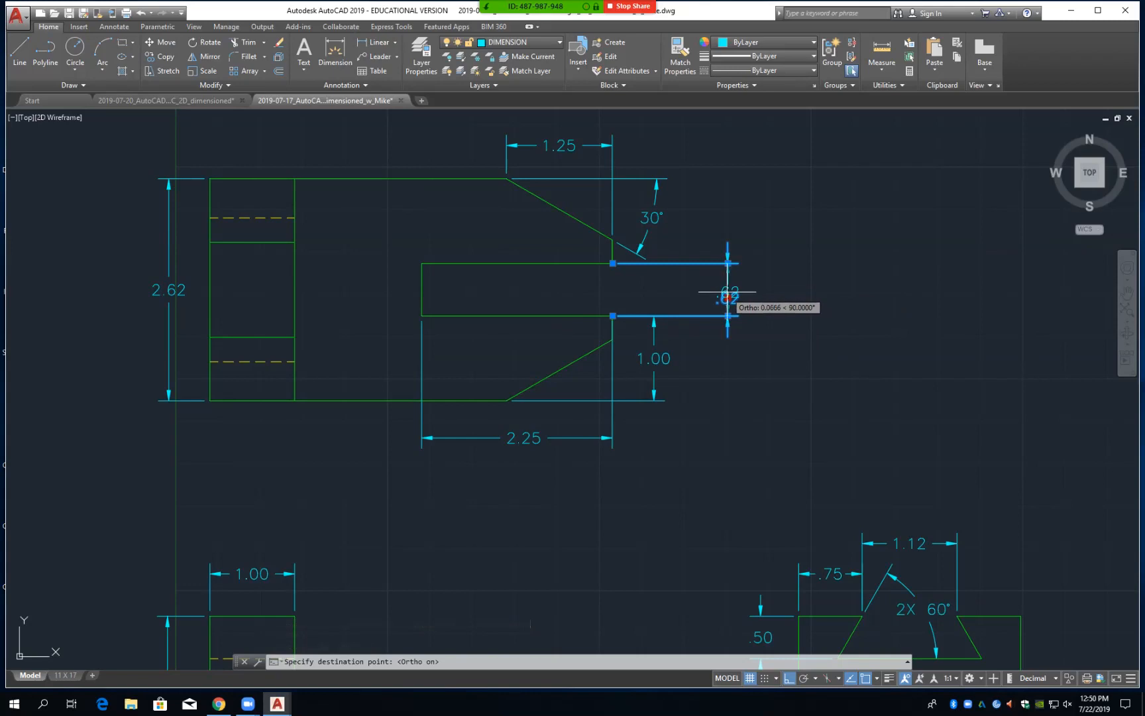
click(729, 293)
mouse_move(729, 293)
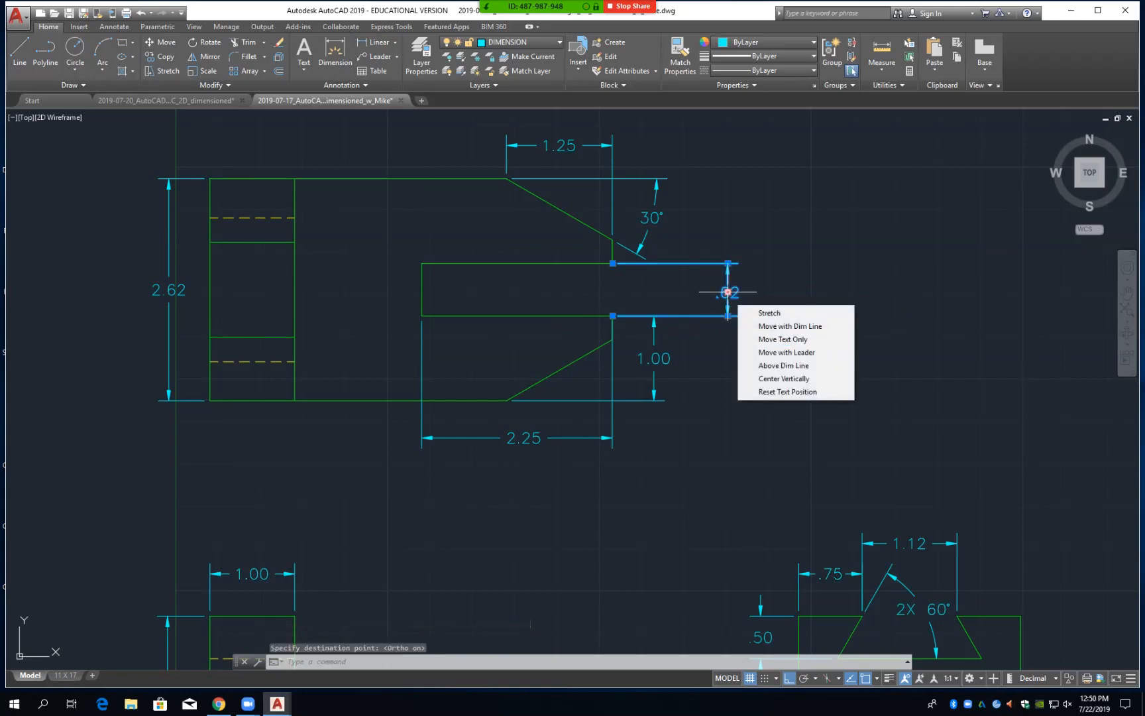
Stretch the .62 dimension back into line with the 1.00 dimension below it and deselect it
click(729, 315)
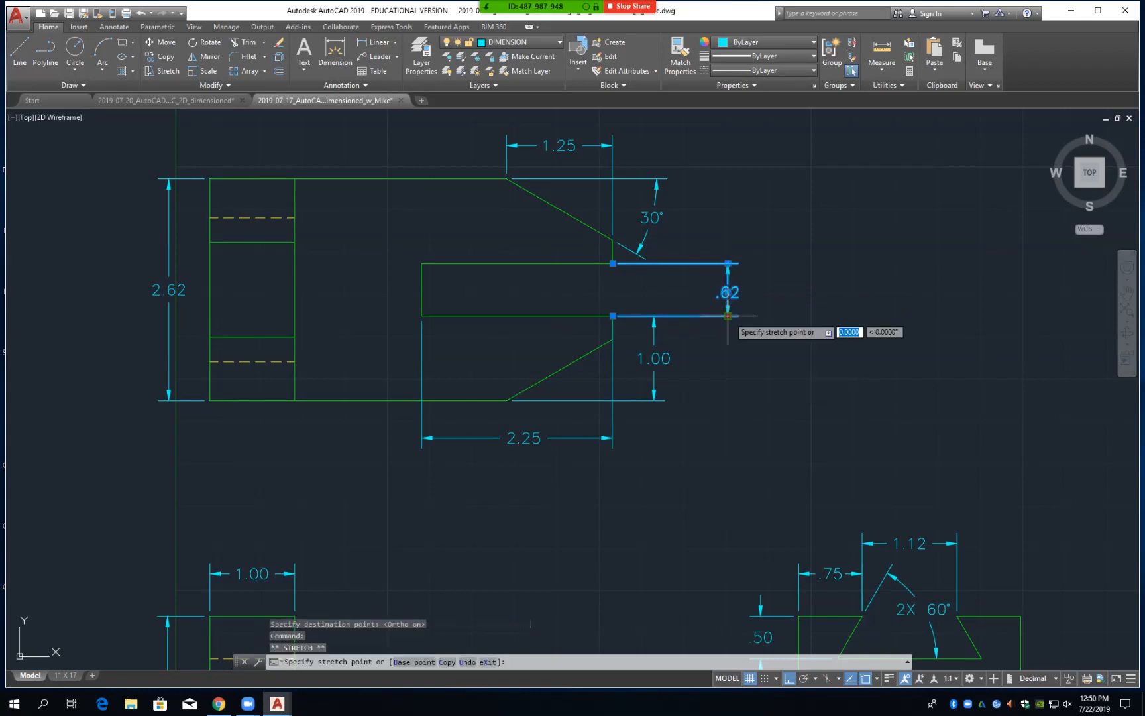
click(655, 316)
mouse_move(654, 316)
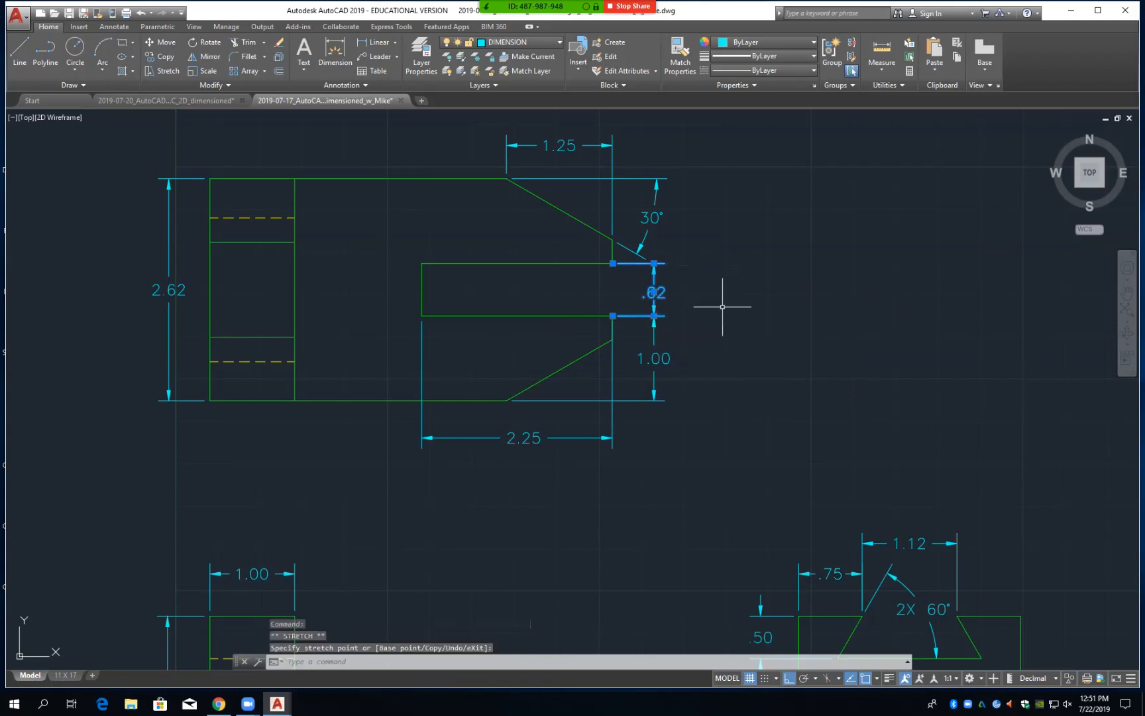
key(Escape)
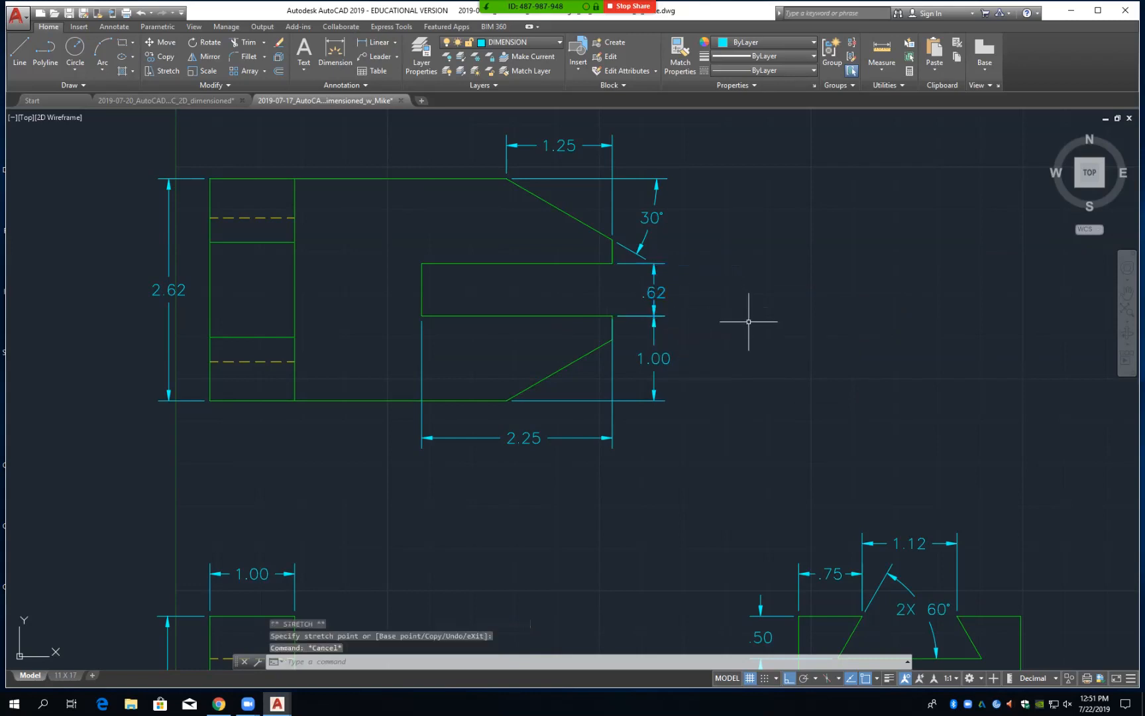
Nudge the top view's .62 dimension text up along its dimension line, move it back to the middle, and cancel the stray selection window
click(654, 292)
click(655, 291)
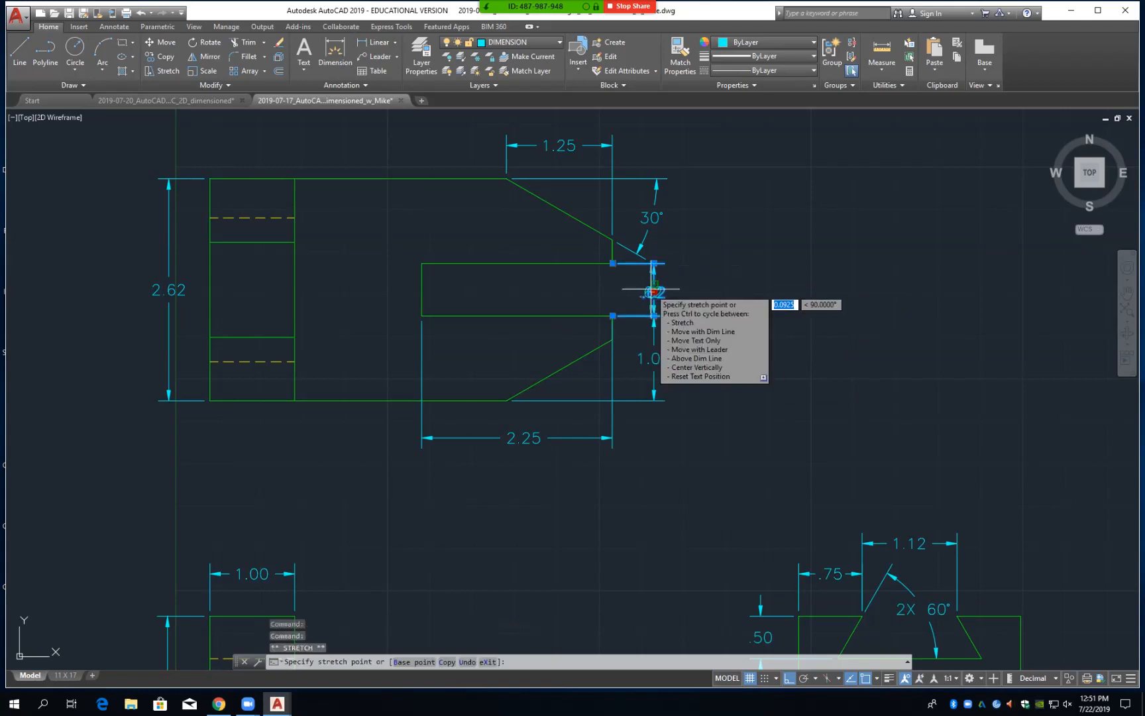
click(651, 288)
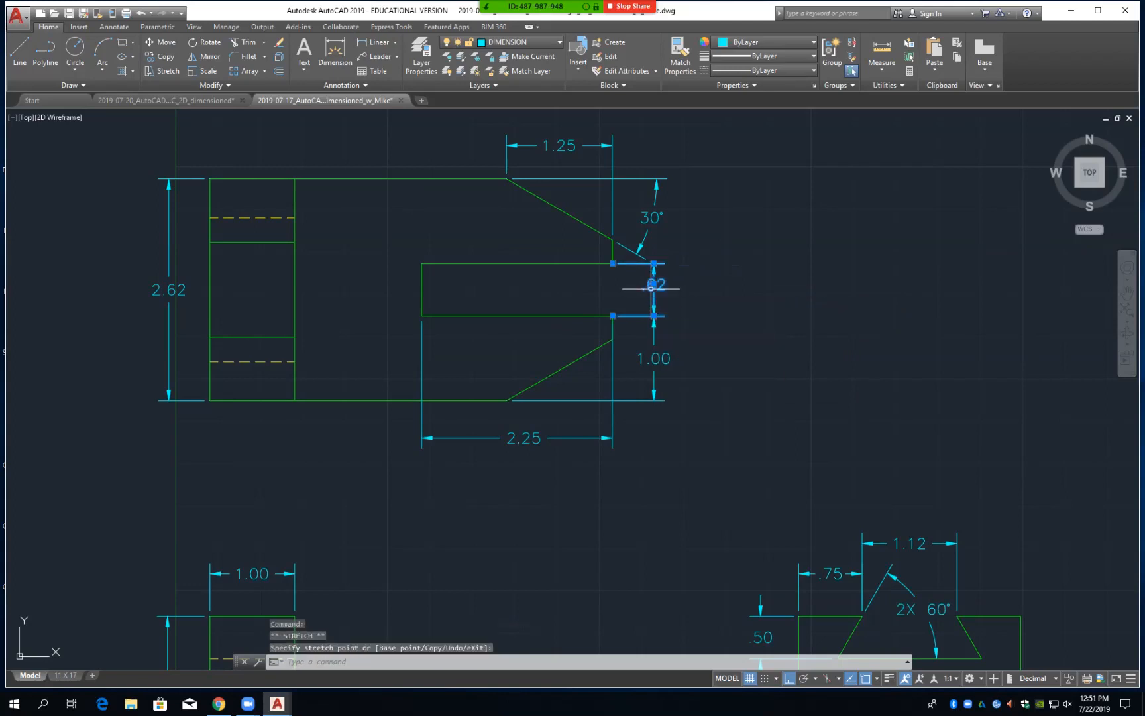
click(651, 287)
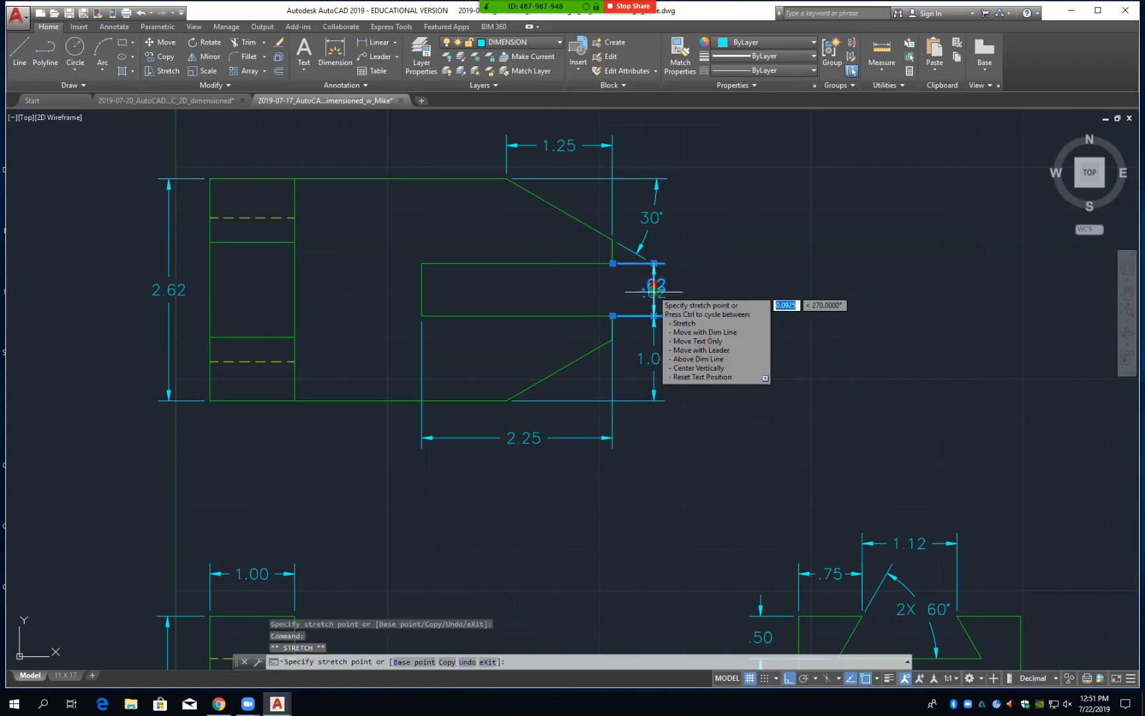
click(654, 292)
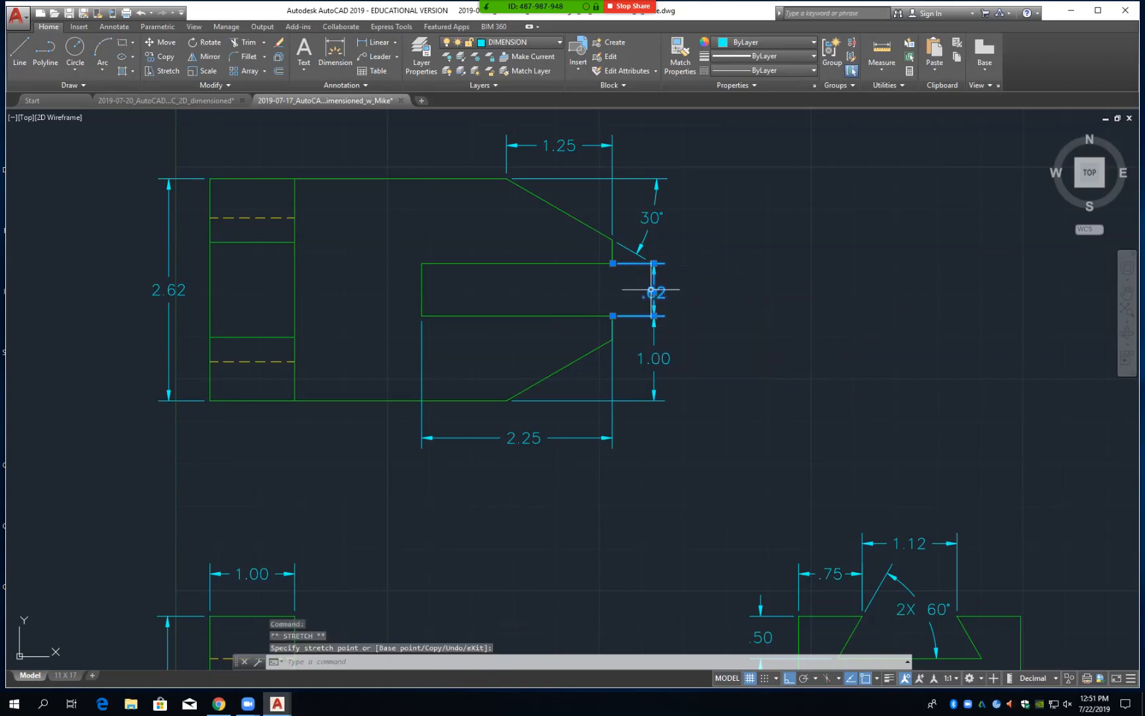
click(713, 291)
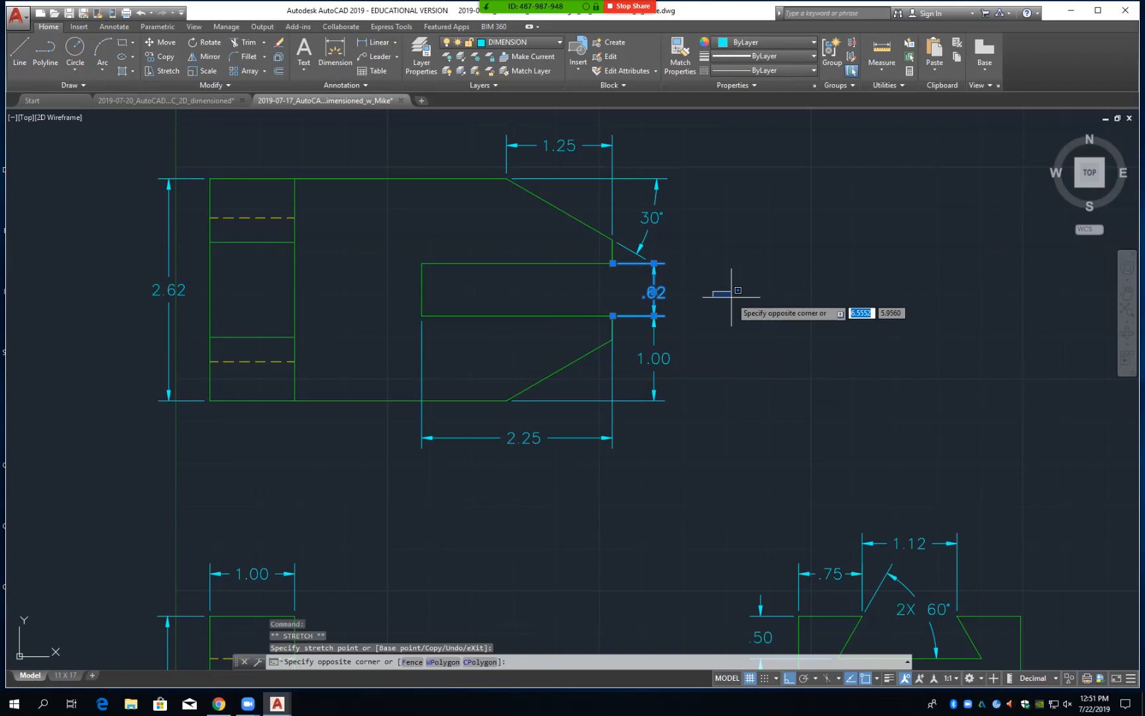
key(Escape)
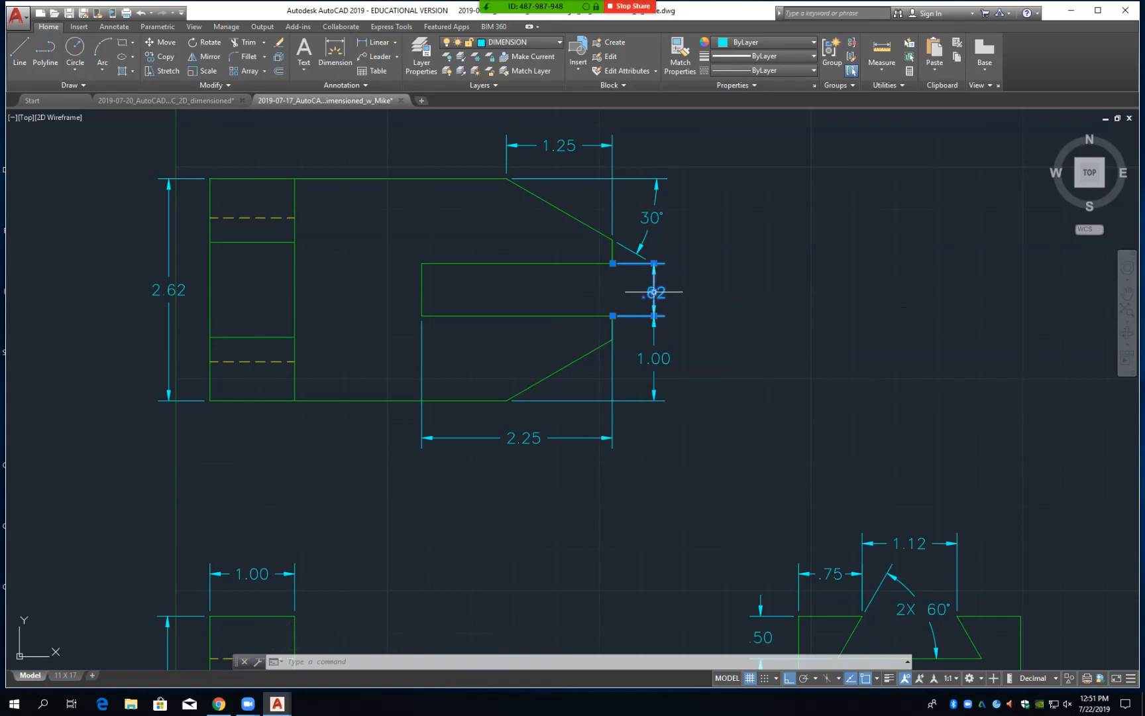
With ortho off, stretch the top view's .62 slot dimension outward by about .20, away from the view
click(655, 292)
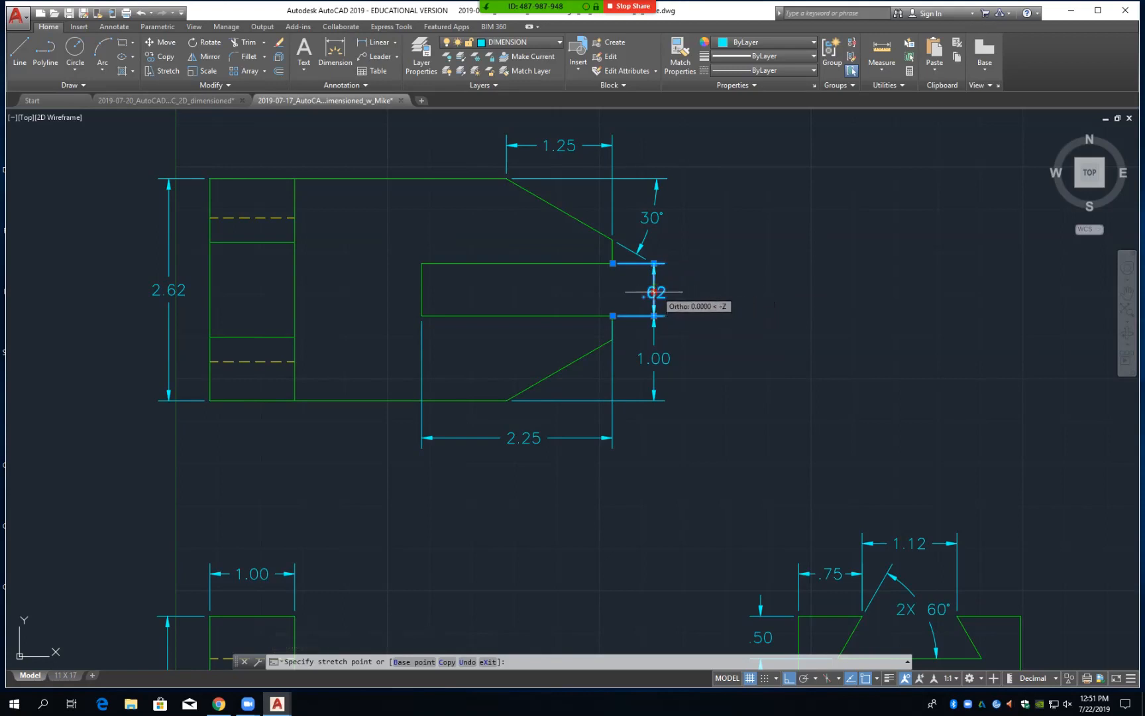
key(F8)
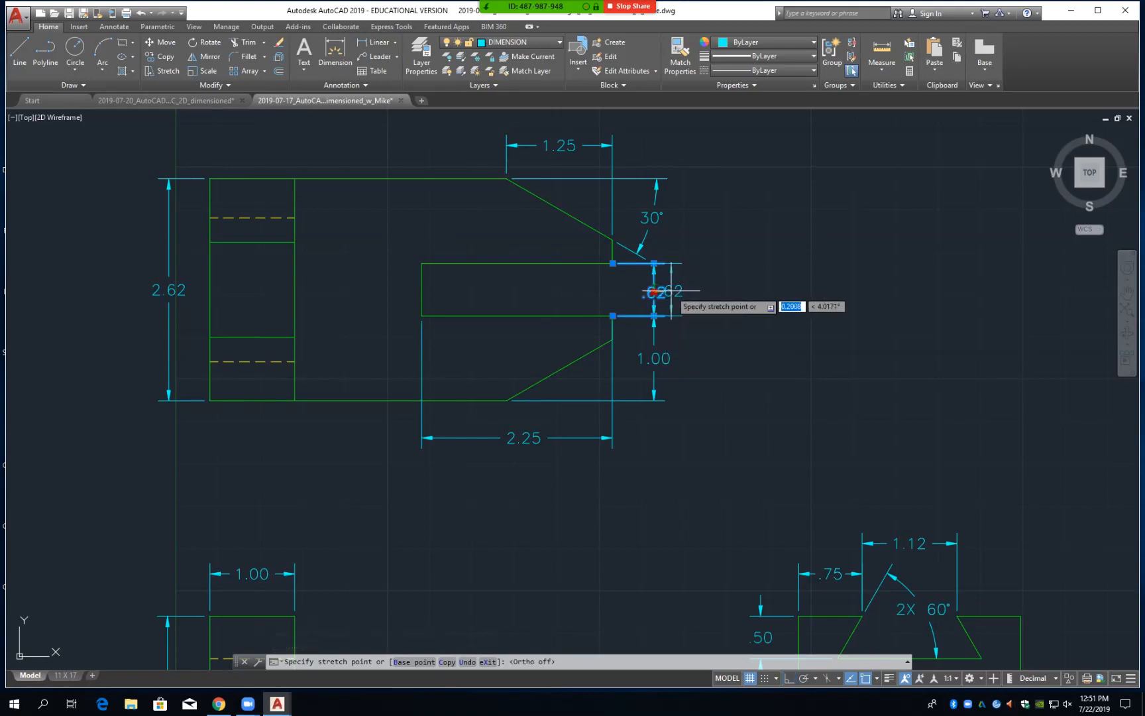
click(672, 290)
mouse_move(671, 290)
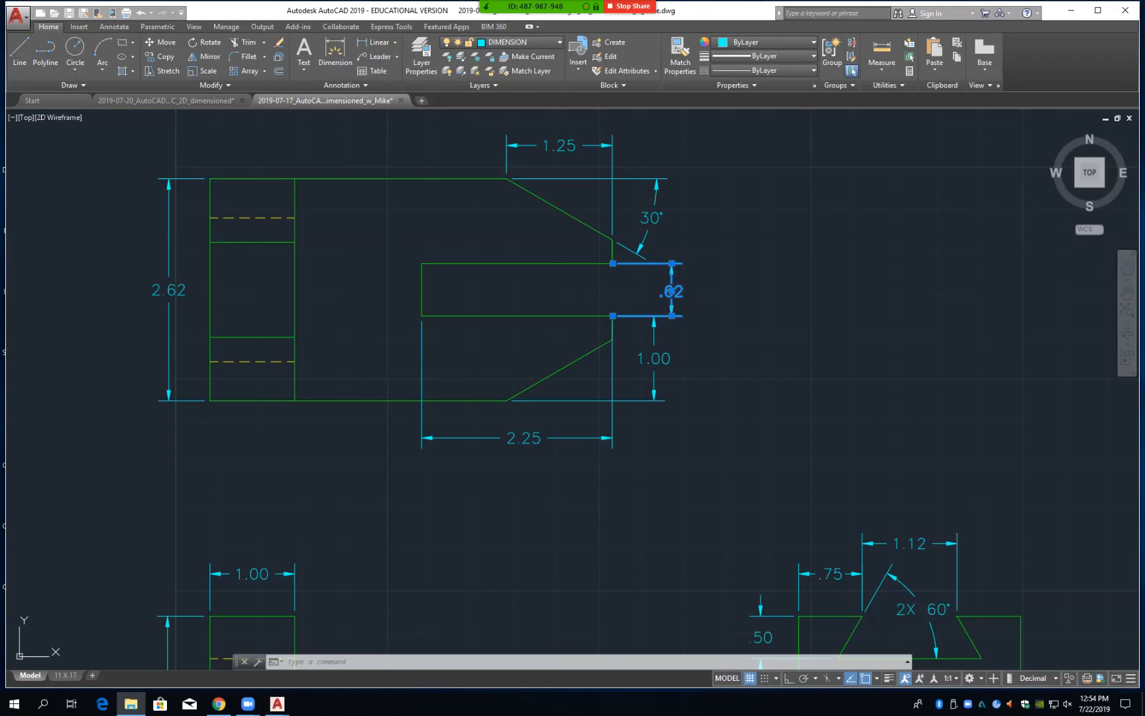
Deselect the .62 dimension, then save and close the Dovetail Finger drawing
click(286, 661)
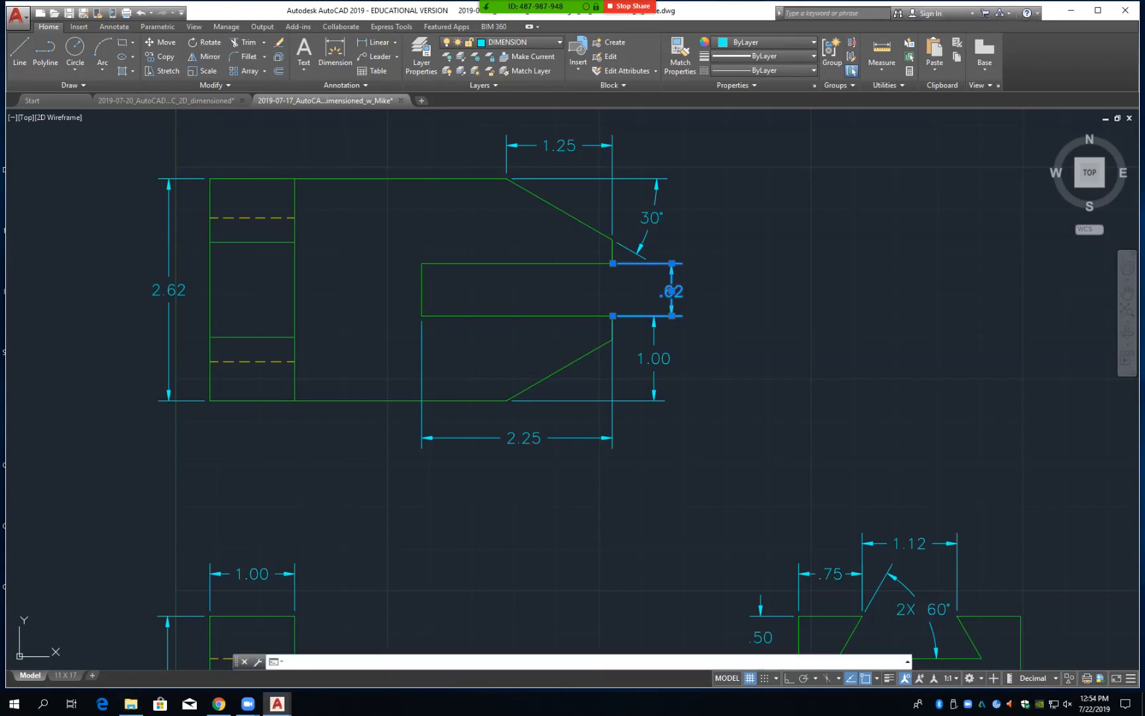
key(alt+Tab)
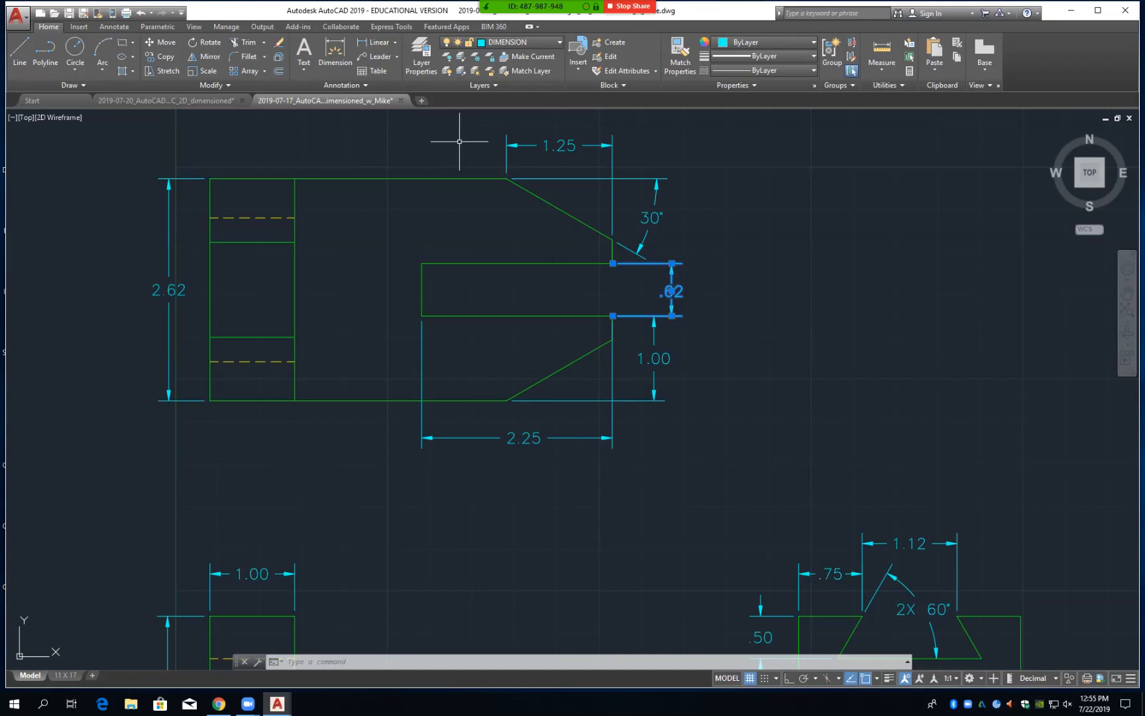
key(Escape)
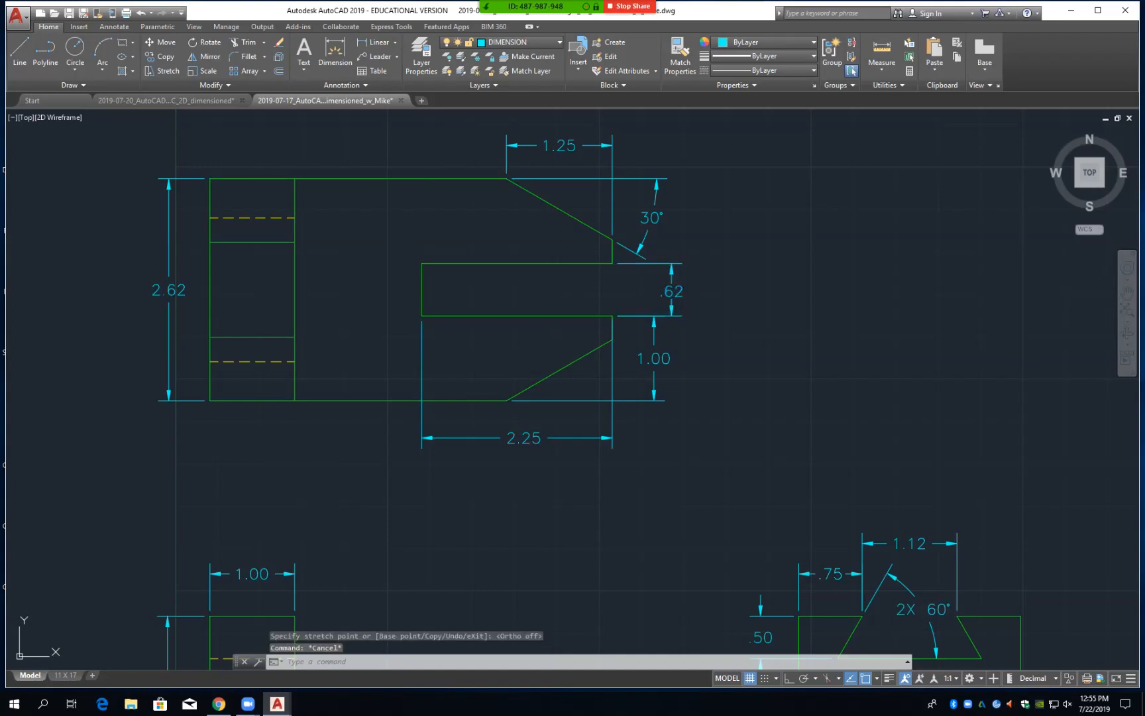
key(ctrl+s)
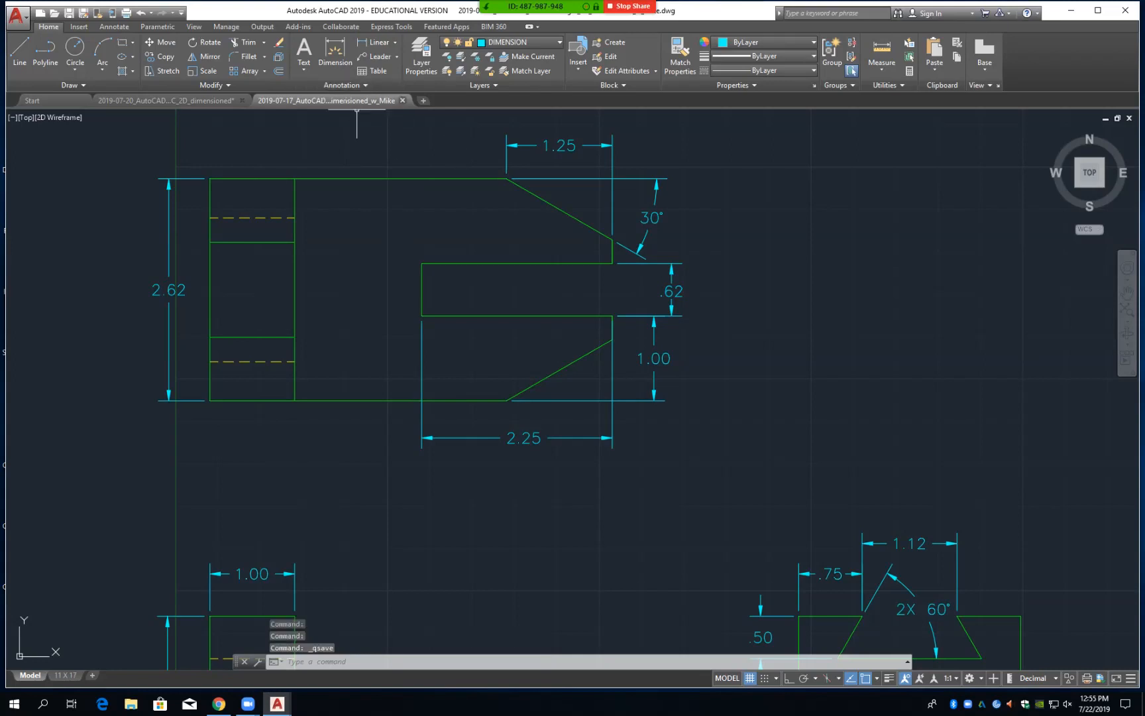
click(403, 100)
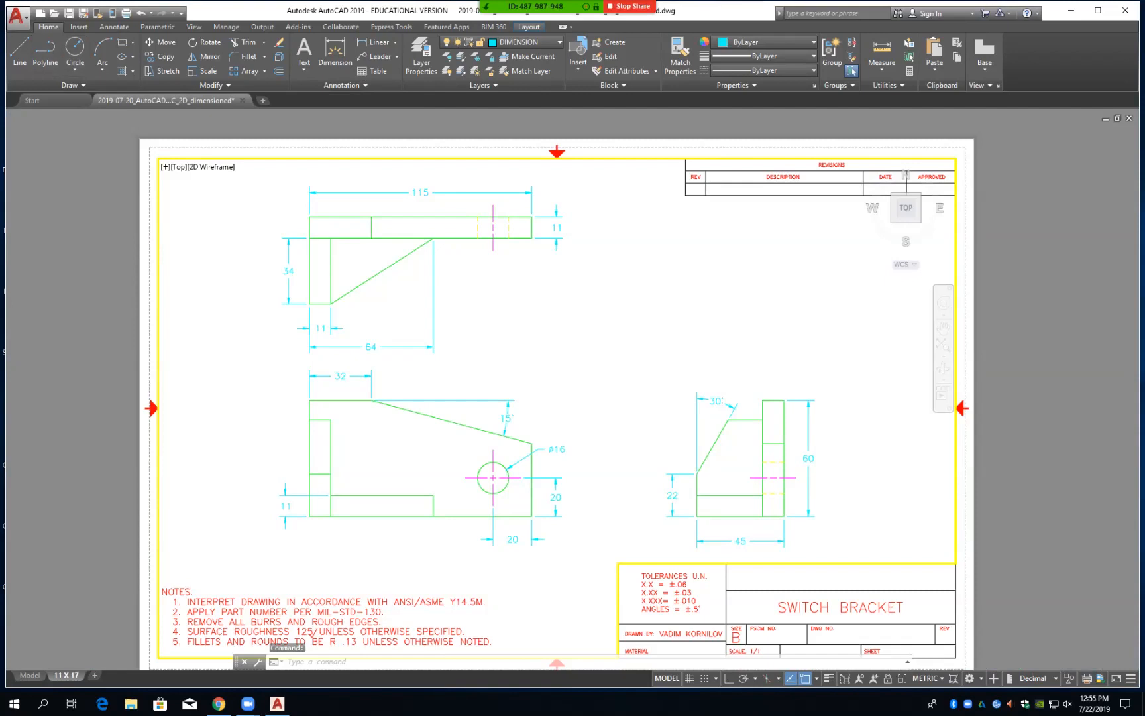
Open the drawing 2019-07-15_Safety-Key_2D_dimensioned and switch it to model space
click(17, 15)
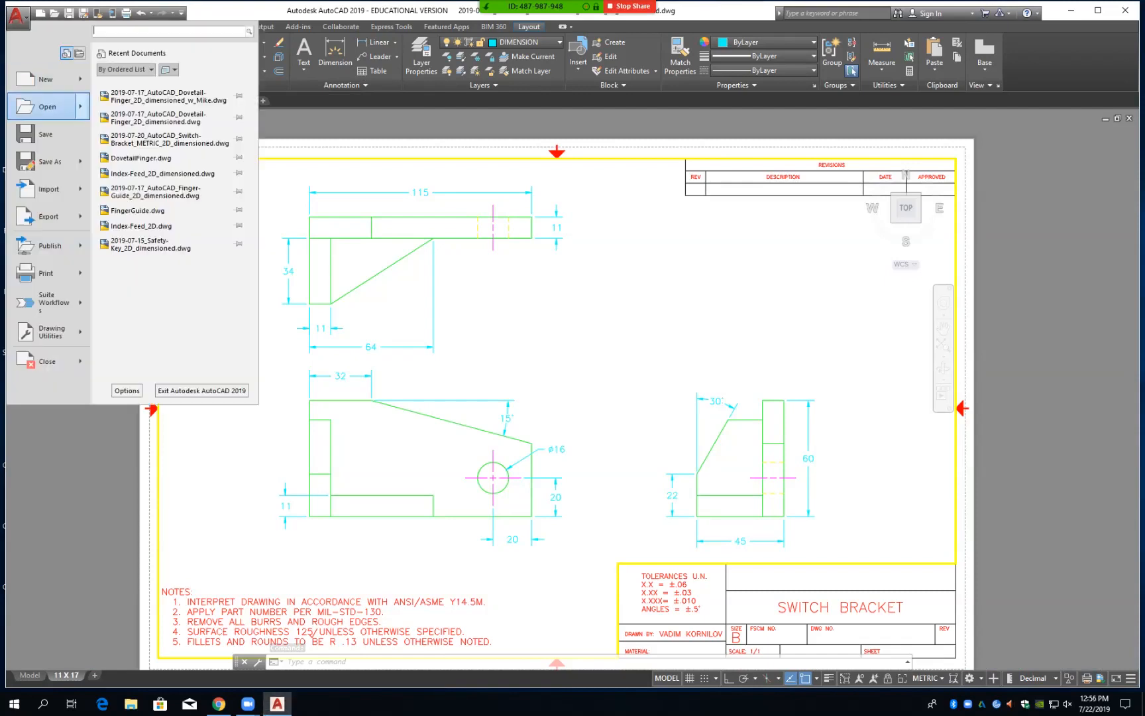
click(45, 106)
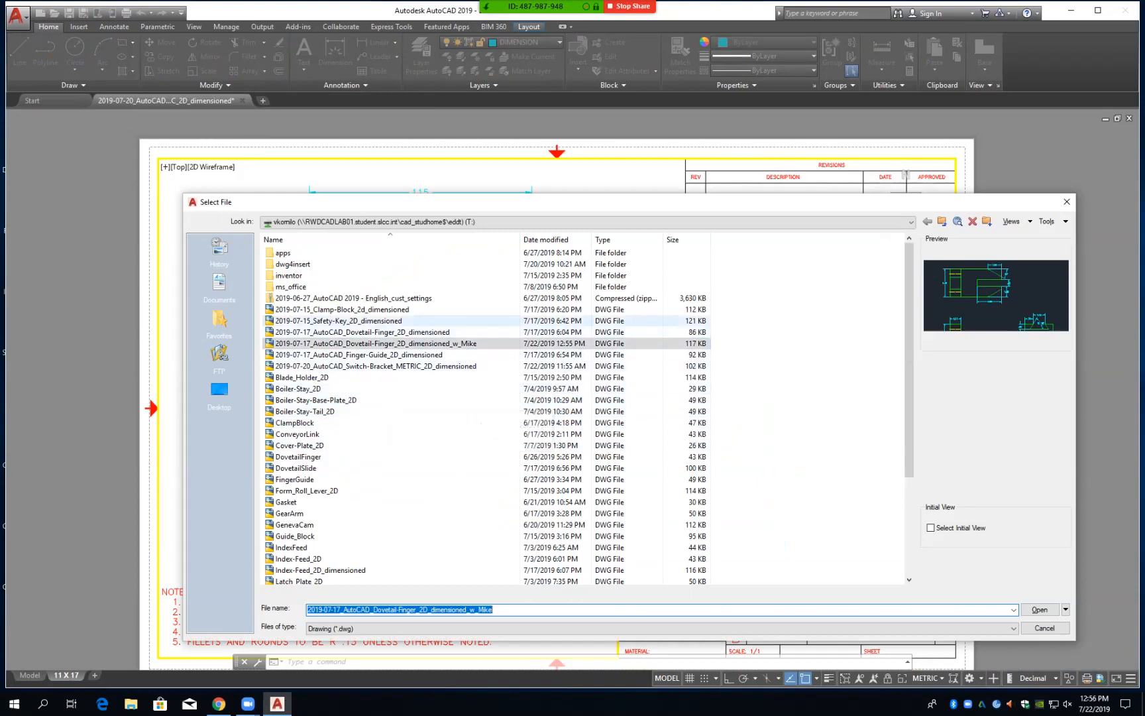
click(379, 321)
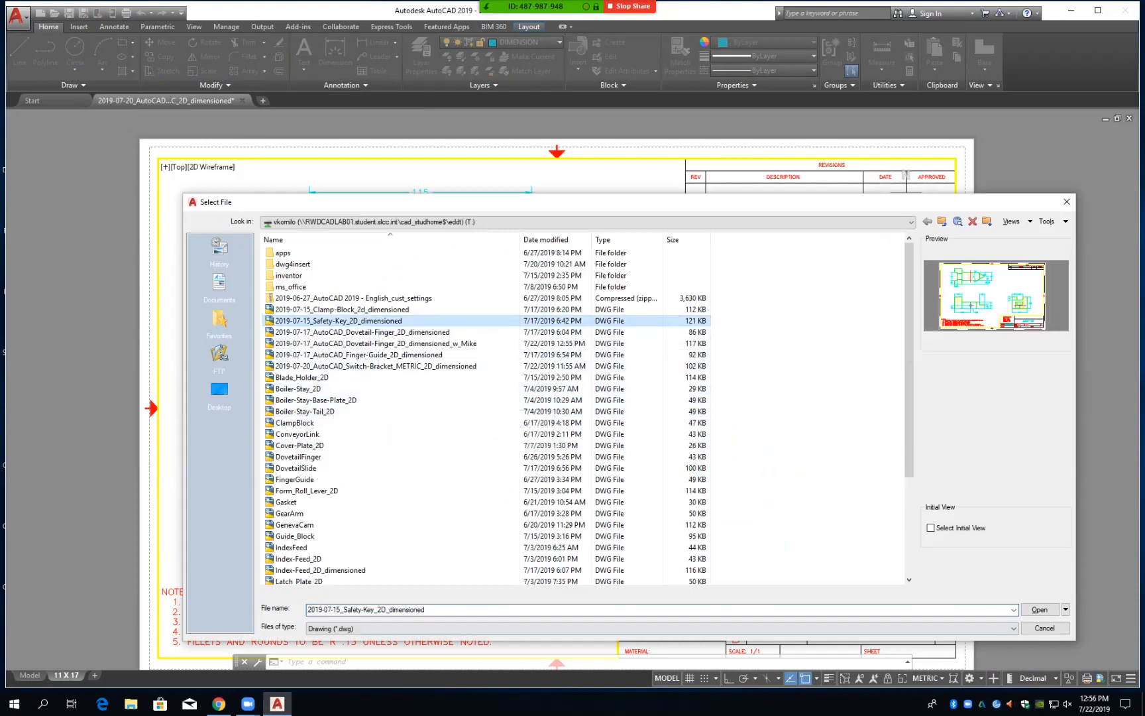
click(1040, 609)
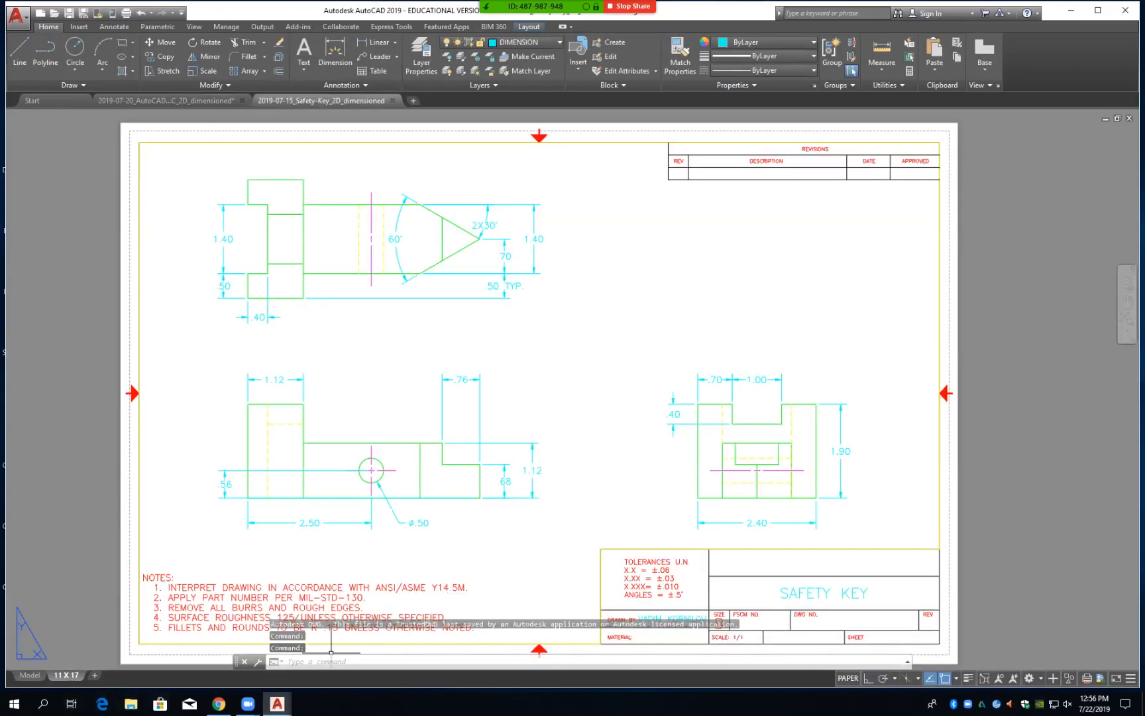
click(30, 675)
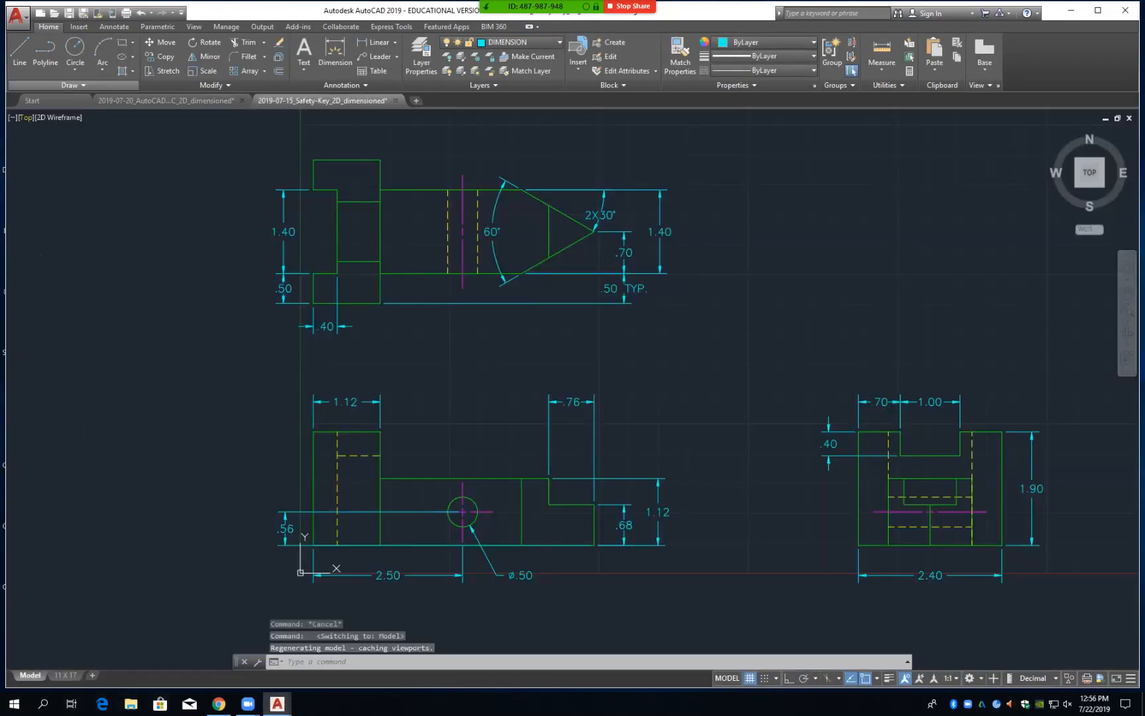
Save a copy of the Safety Key drawing, appending _w_ and the collaborator's first name to the file name
click(16, 16)
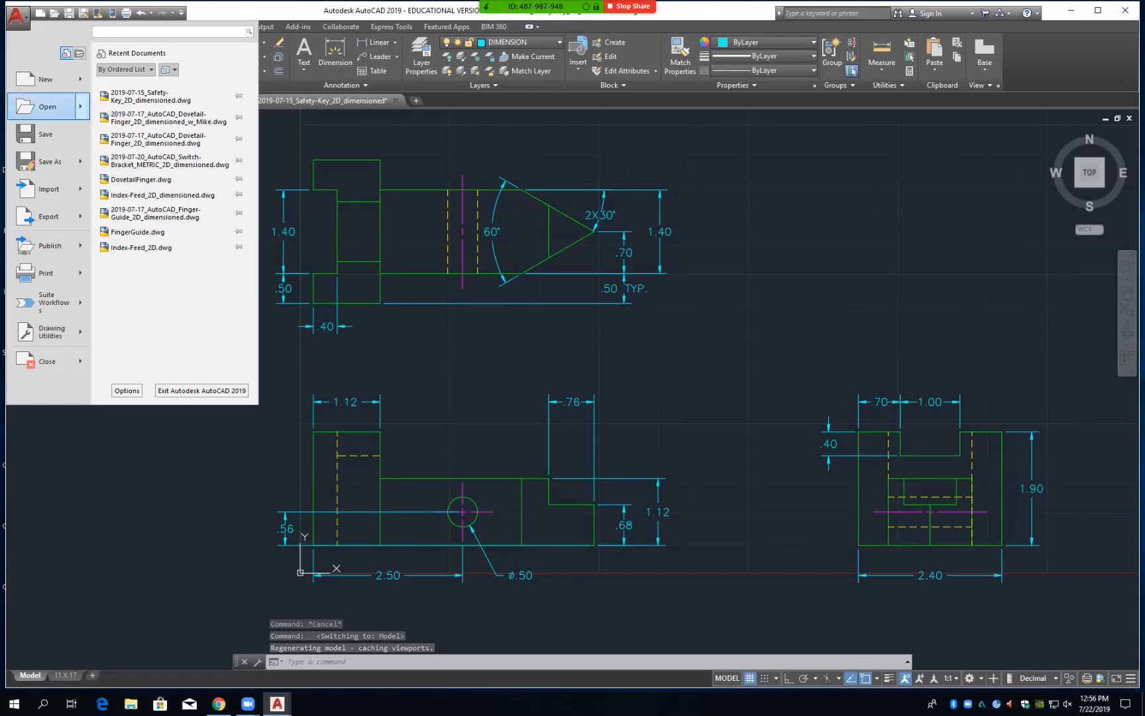
mouse_move(46, 162)
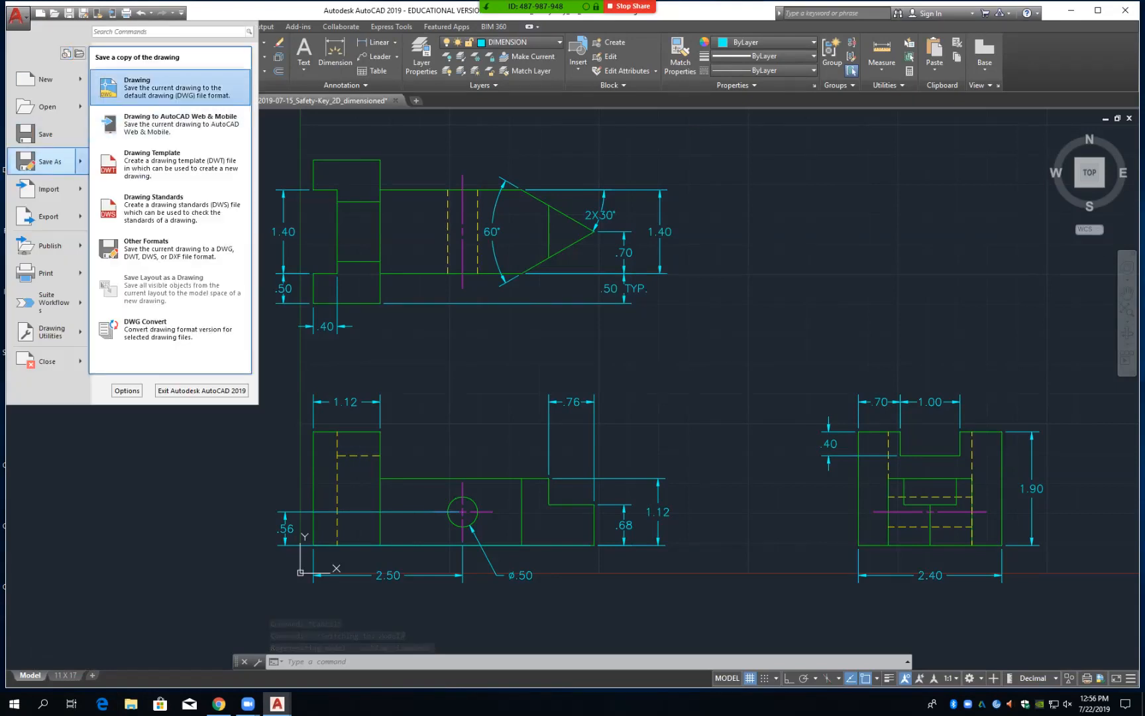
click(165, 87)
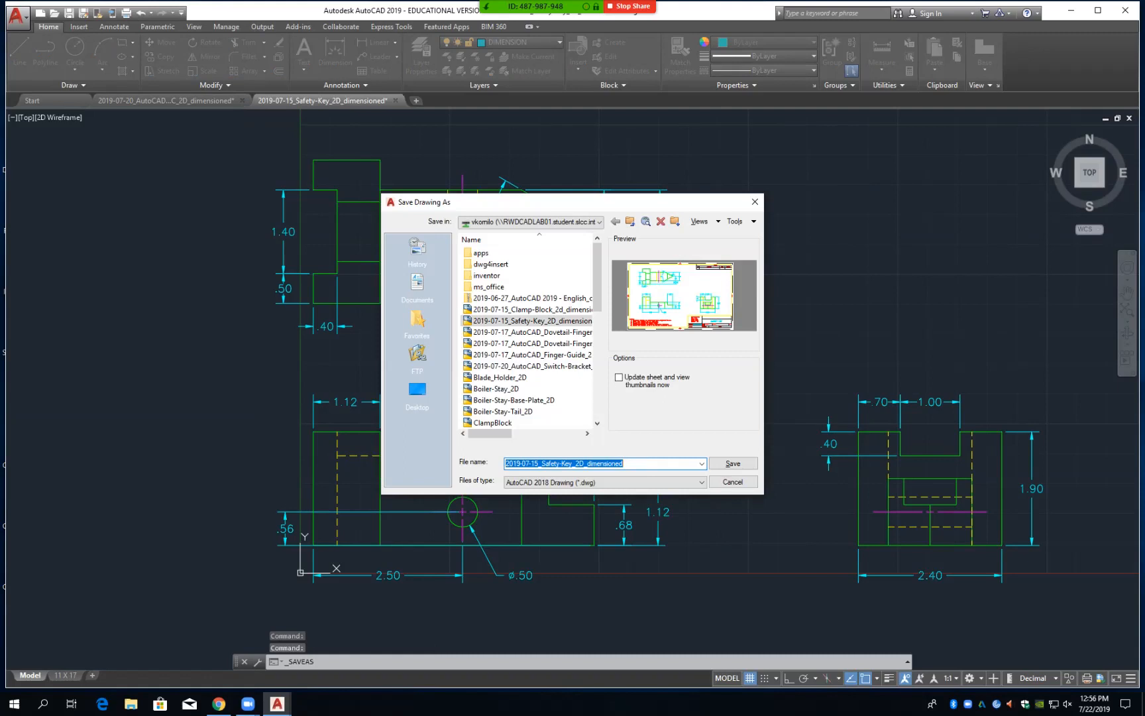
click(623, 464)
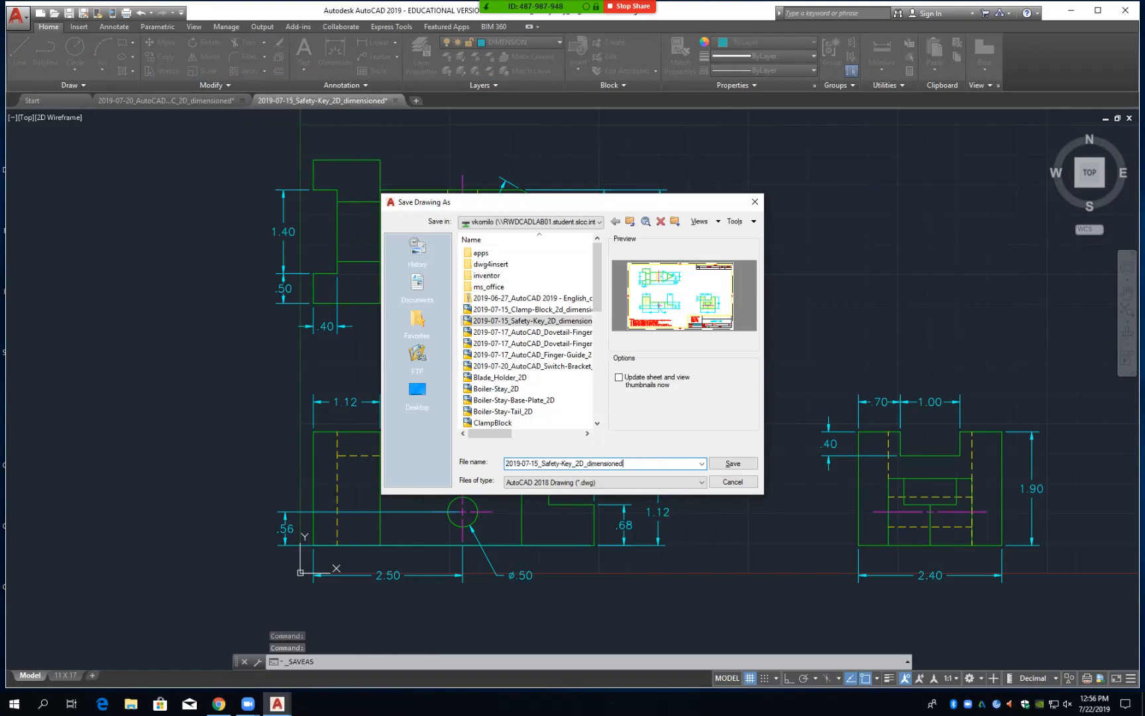
text(_W_mIKE)
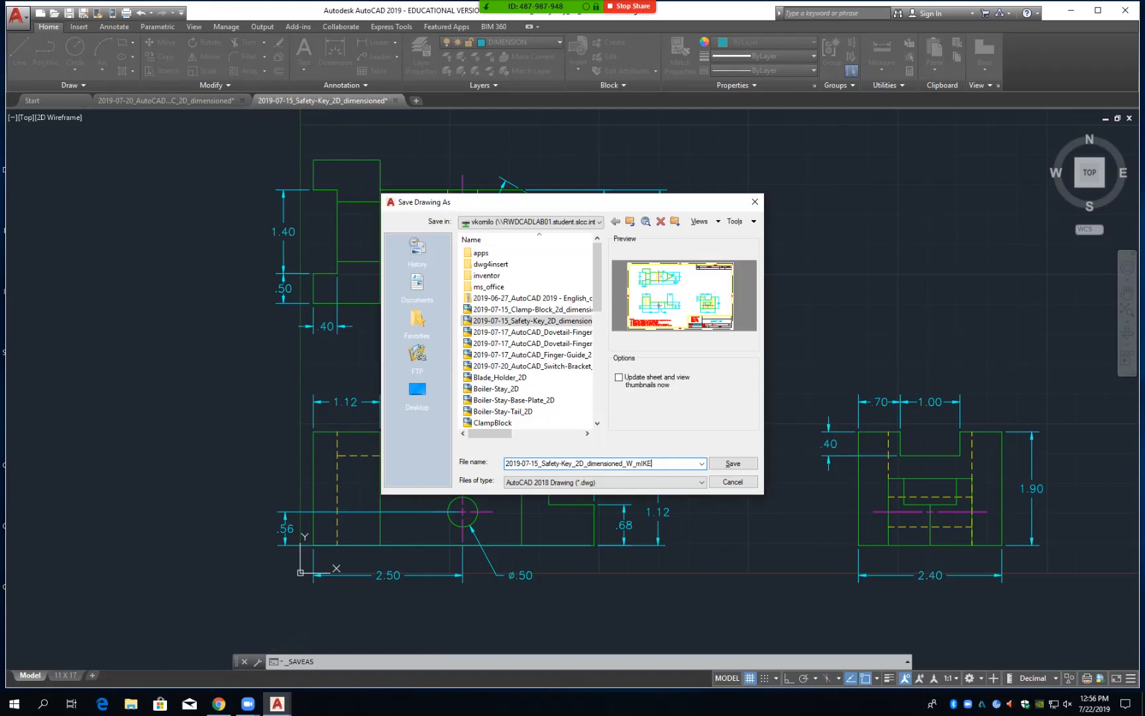
key(BackSpace)
key(BackSpace)
key(BackSpace)
key(BackSpace)
key(BackSpace)
key(BackSpace)
key(BackSpace)
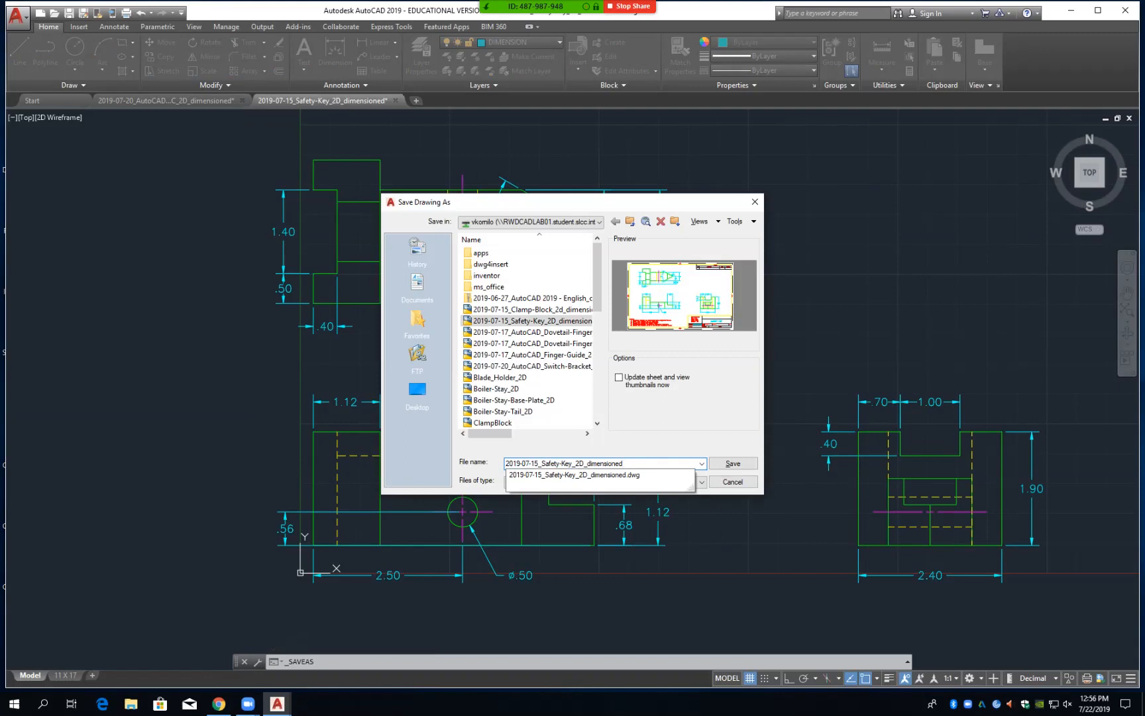
text(_w_Mike)
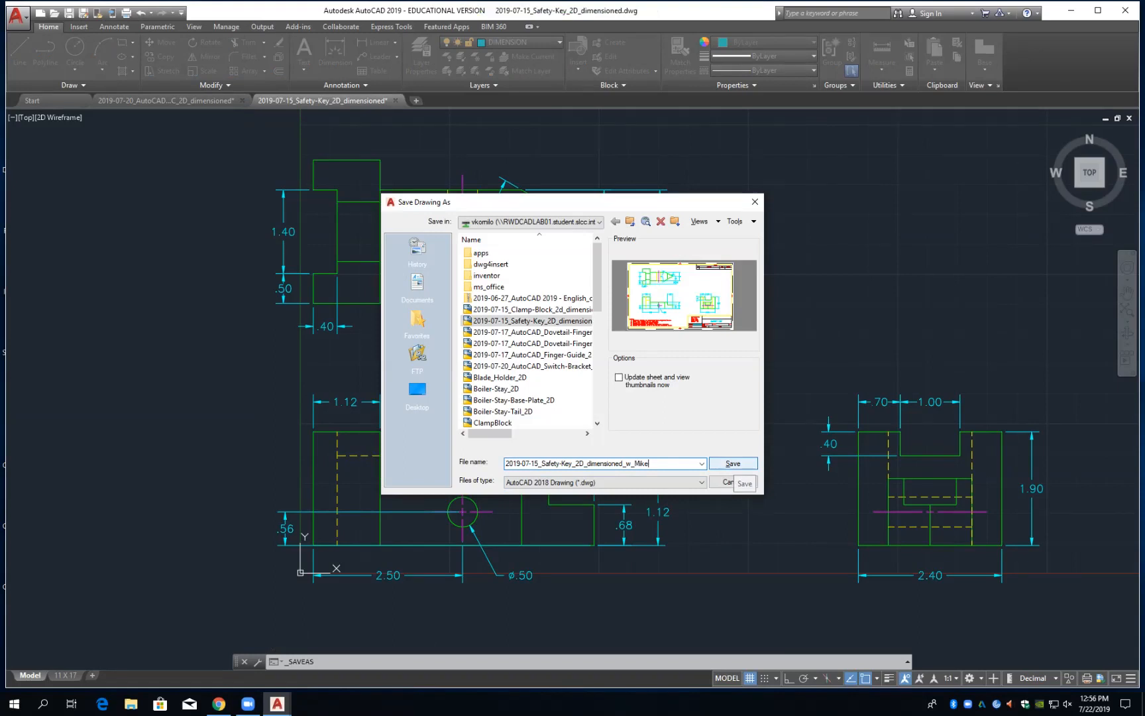
click(734, 464)
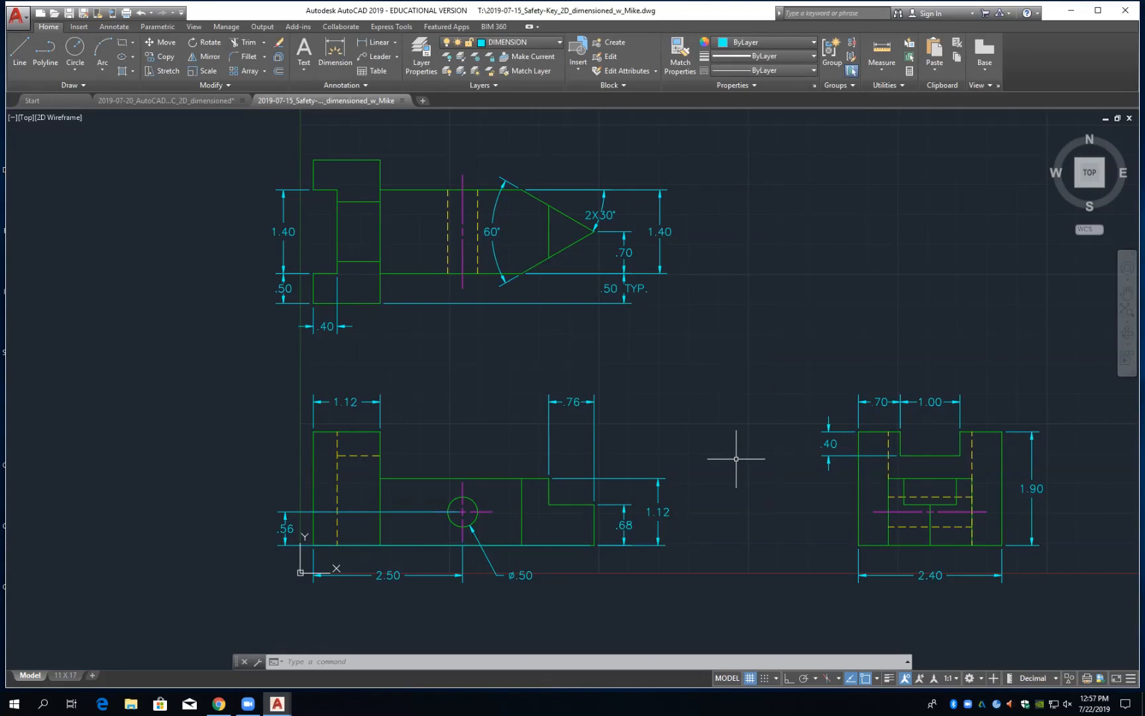
Delete the 1.40, .70 and 2X30° dimensions at the pointed end of the top view
click(591, 165)
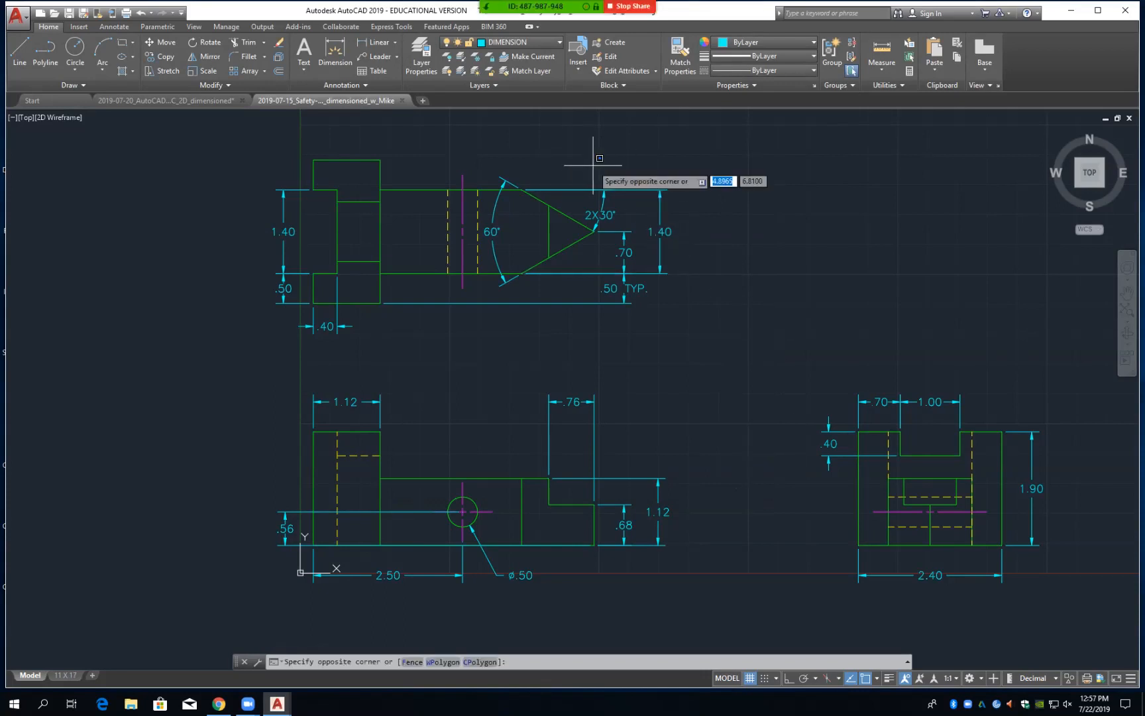
click(688, 320)
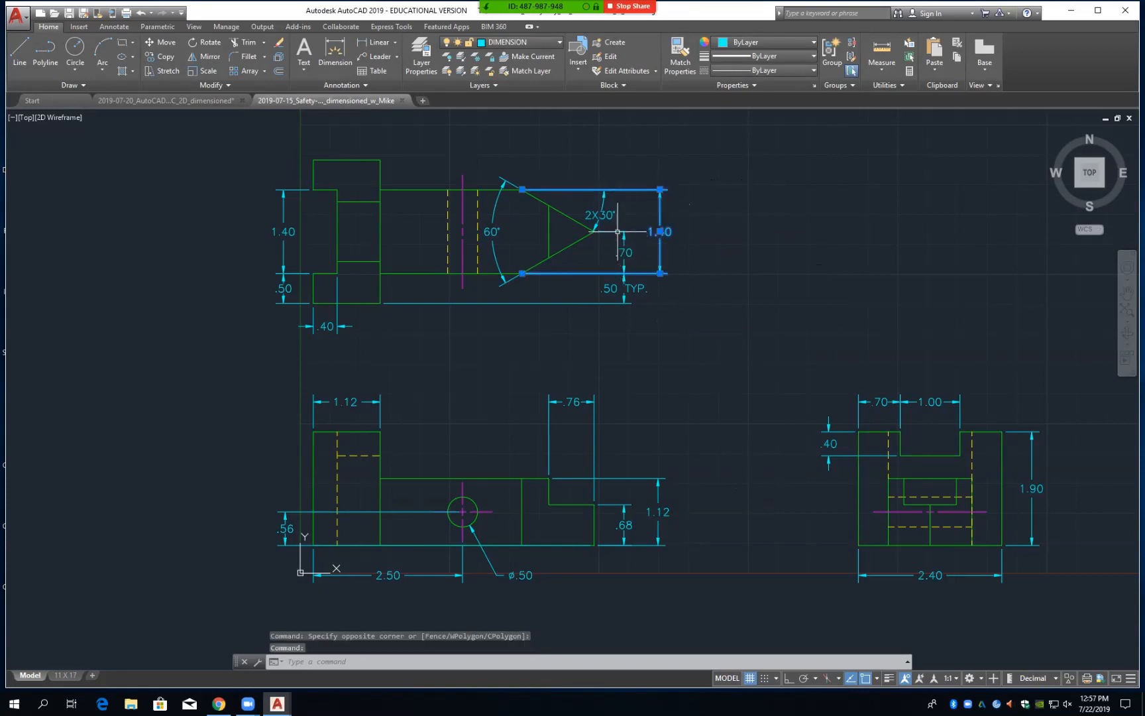
click(623, 252)
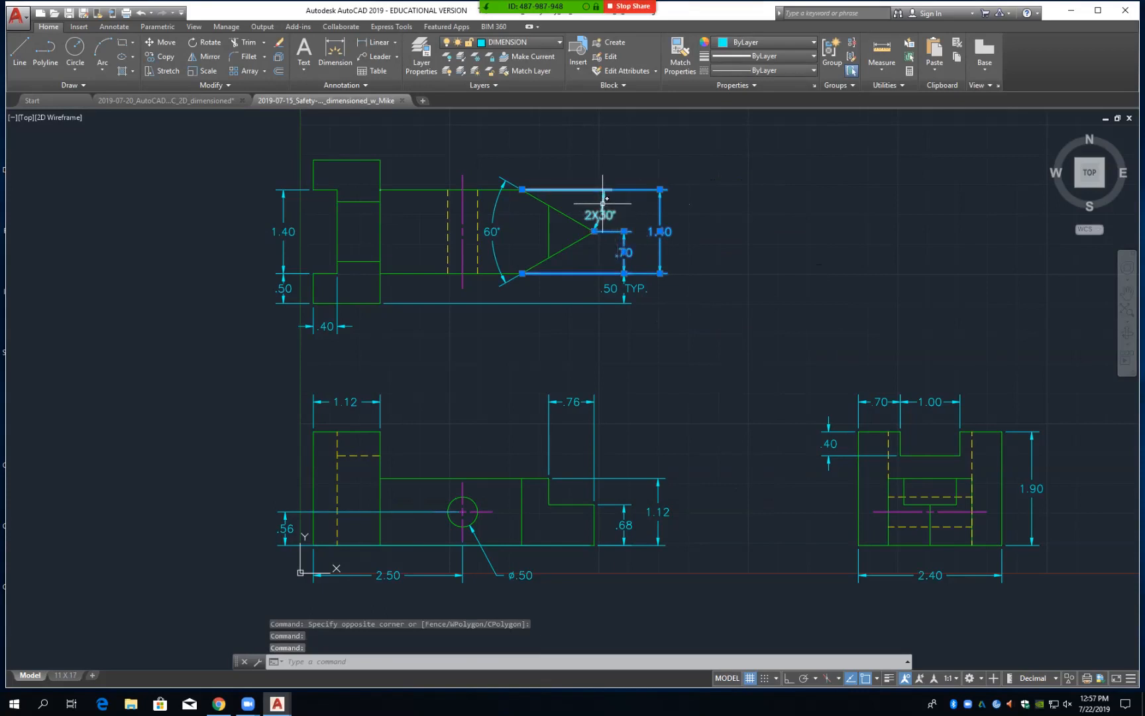
click(604, 205)
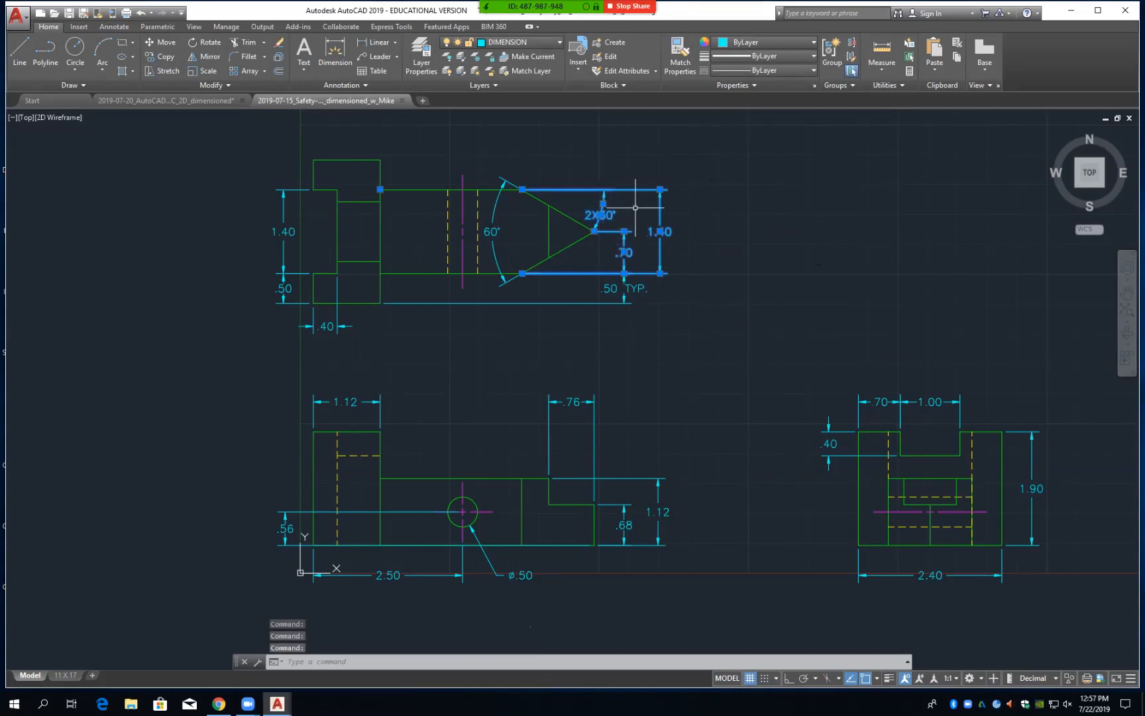
key(Delete)
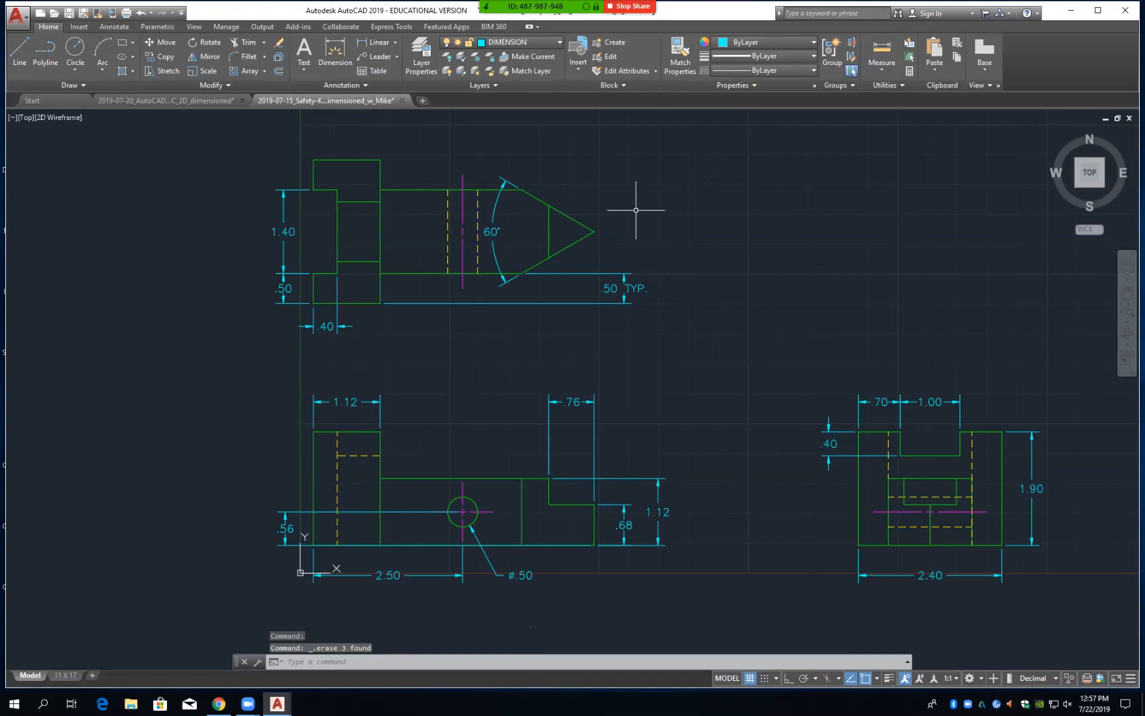
Delete the top view's 60° angular dimension and its .50 TYP. dimension
click(512, 211)
key(Delete)
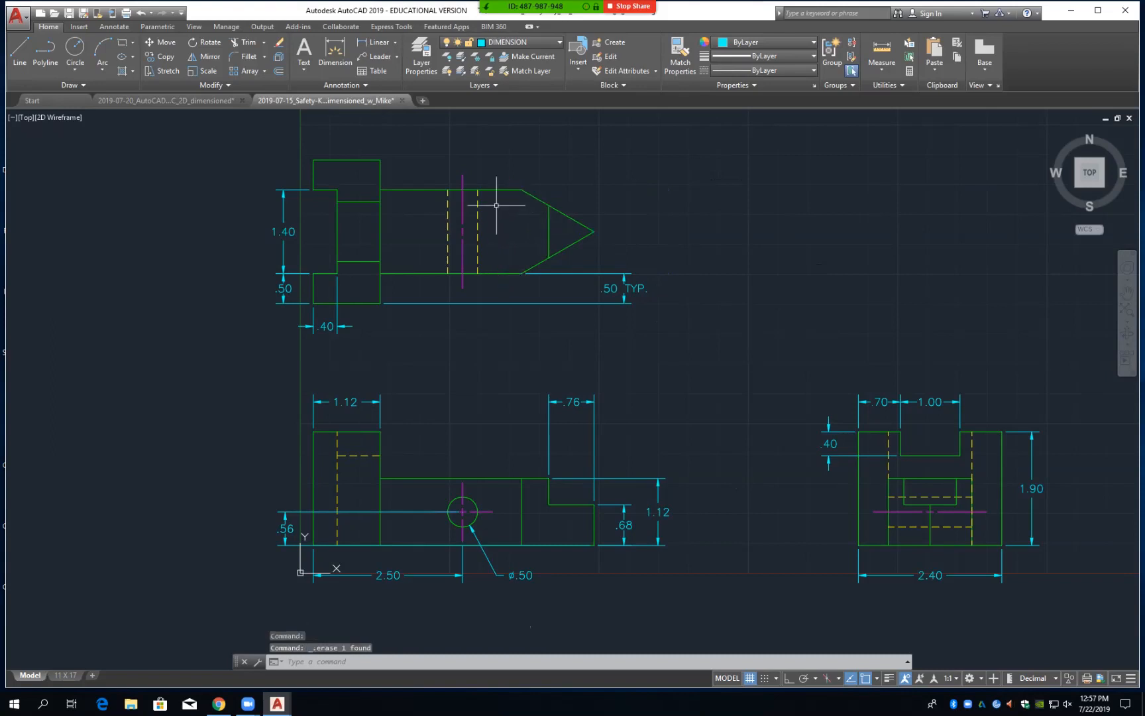
click(587, 273)
key(Delete)
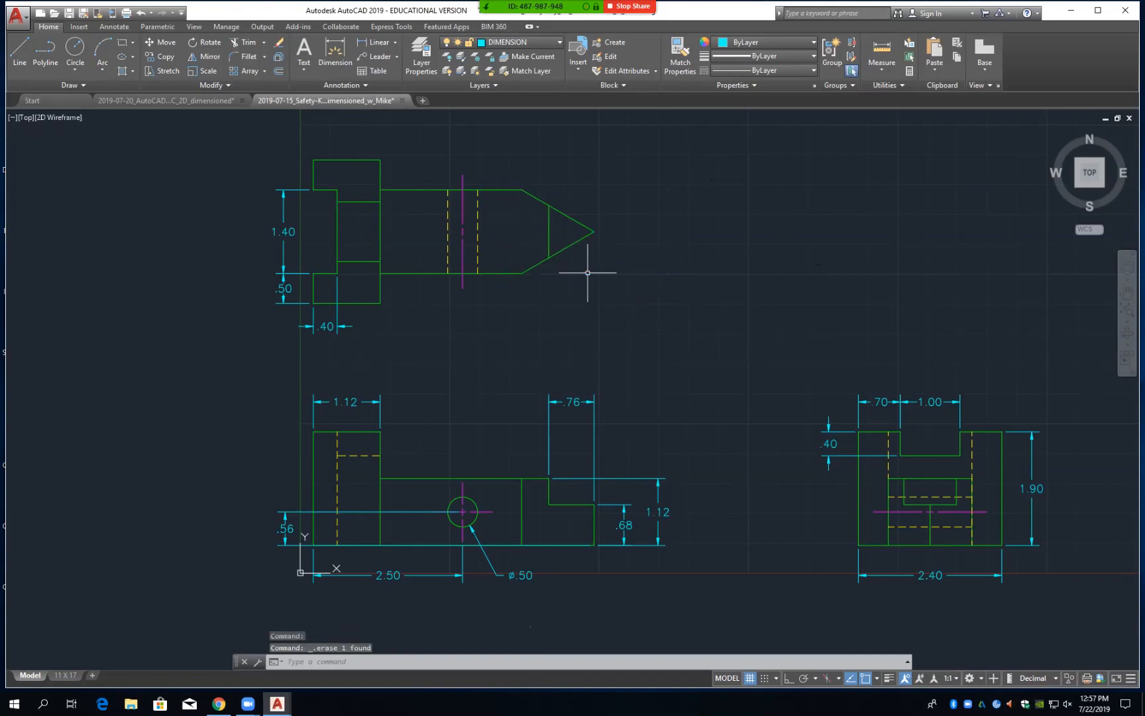
Delete the .40, .50 and 1.40 dimensions at the top view's head end and the 1.12 dimension above the front view
click(339, 313)
key(Delete)
click(298, 303)
key(Delete)
click(284, 254)
key(Delete)
click(313, 416)
key(Delete)
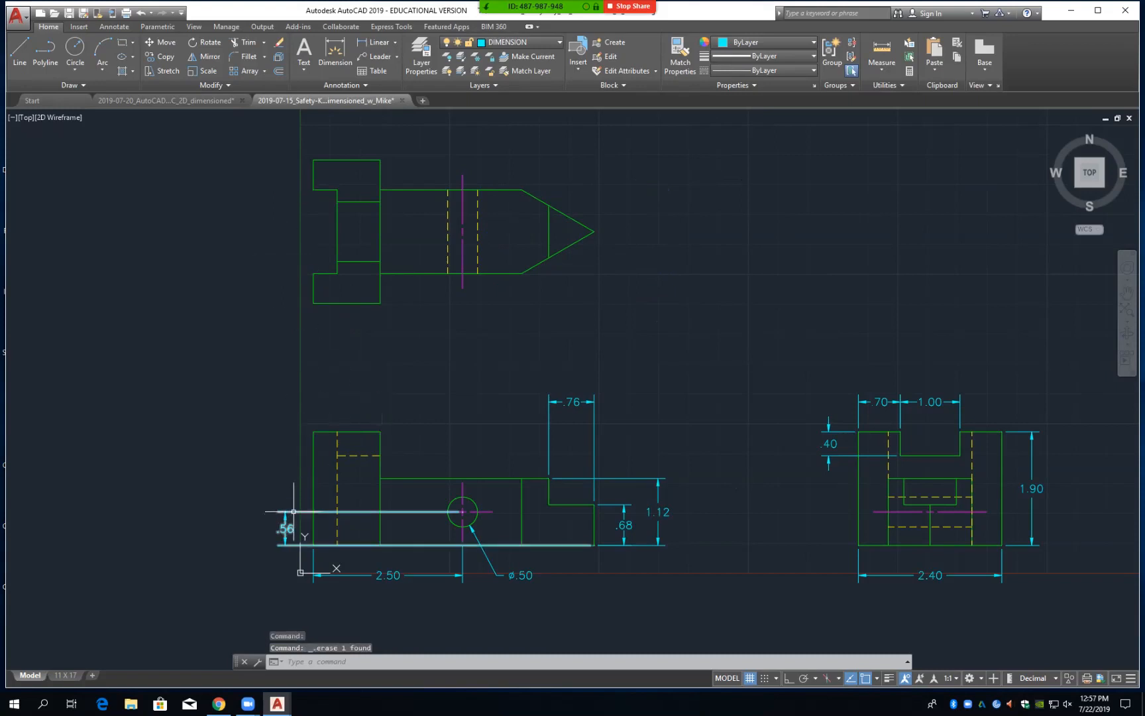
Delete the front view's .56 and 2.50 hole location dimensions and the hole's Ø.50 diameter dimension
click(294, 511)
key(Delete)
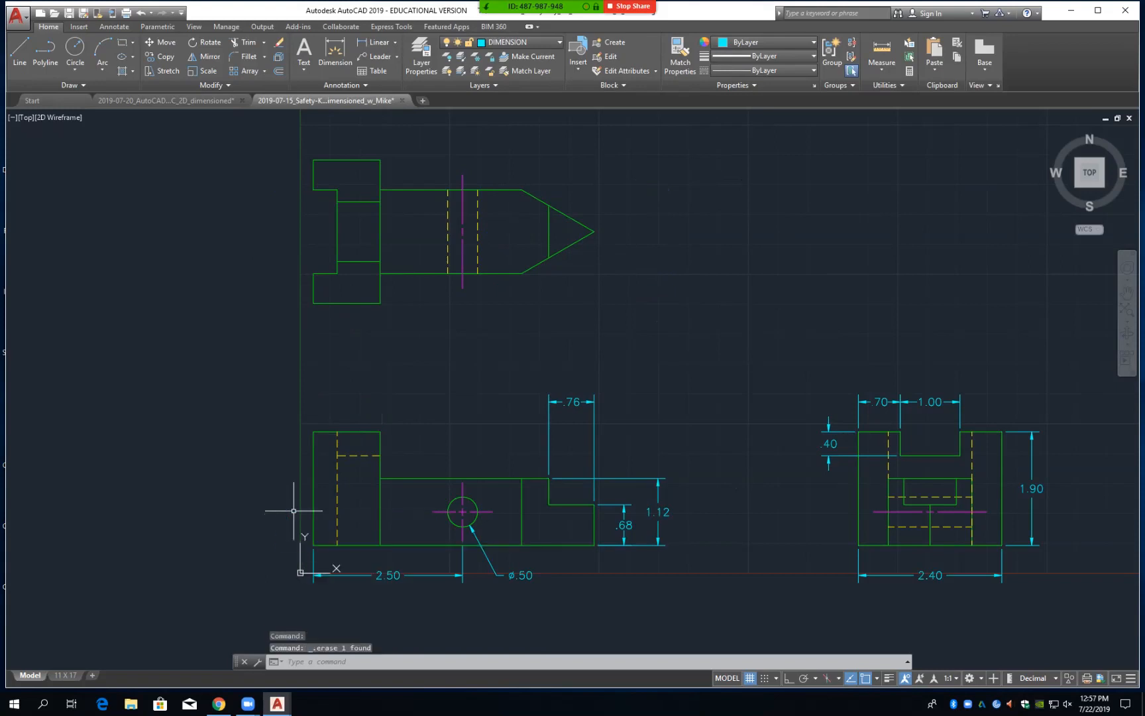
click(309, 549)
key(Delete)
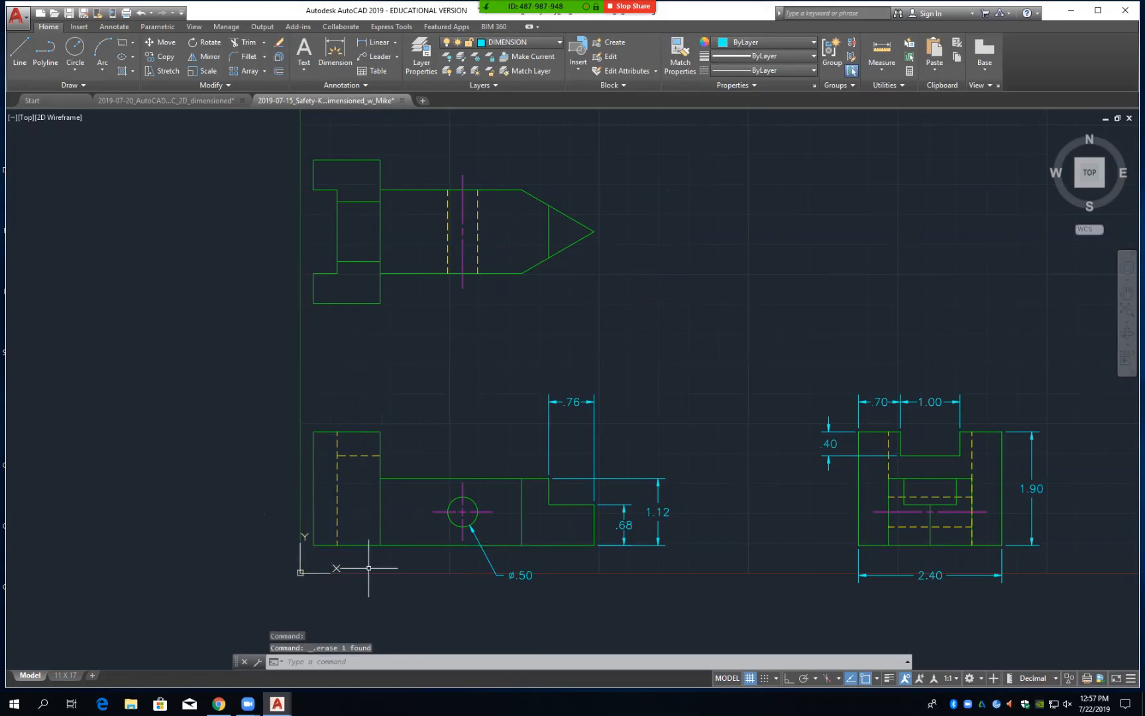
click(490, 565)
key(Delete)
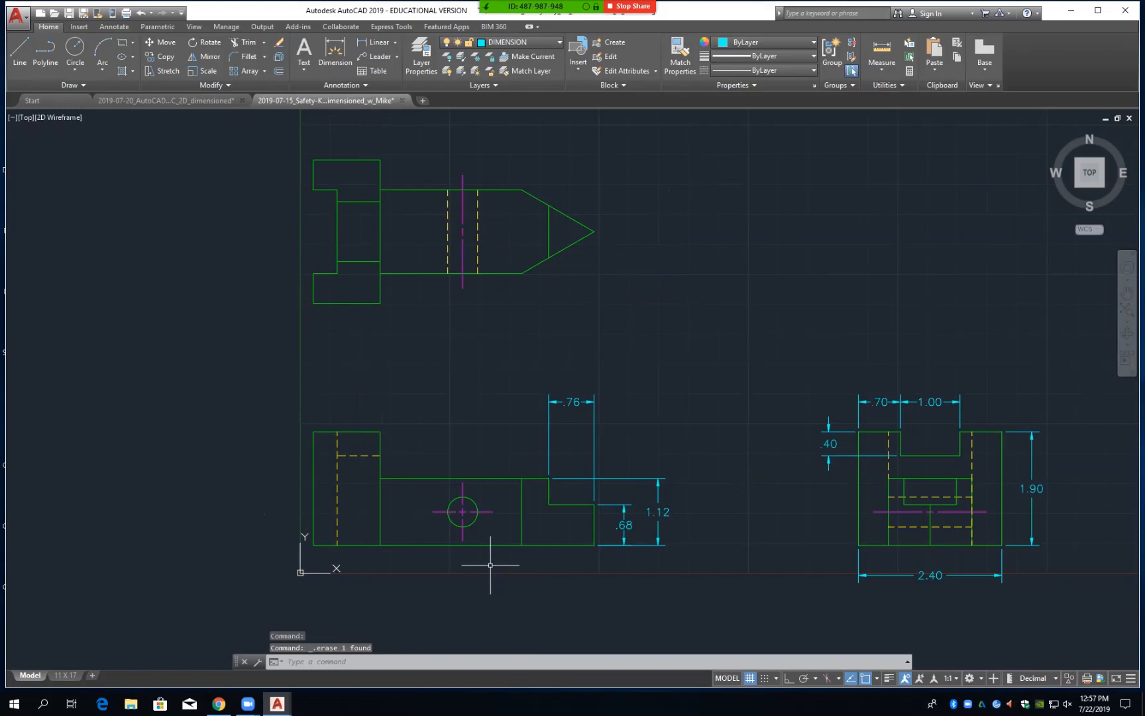
Delete the .76, 1.12 and .68 dimensions at the stepped end of the front view
click(550, 447)
key(Delete)
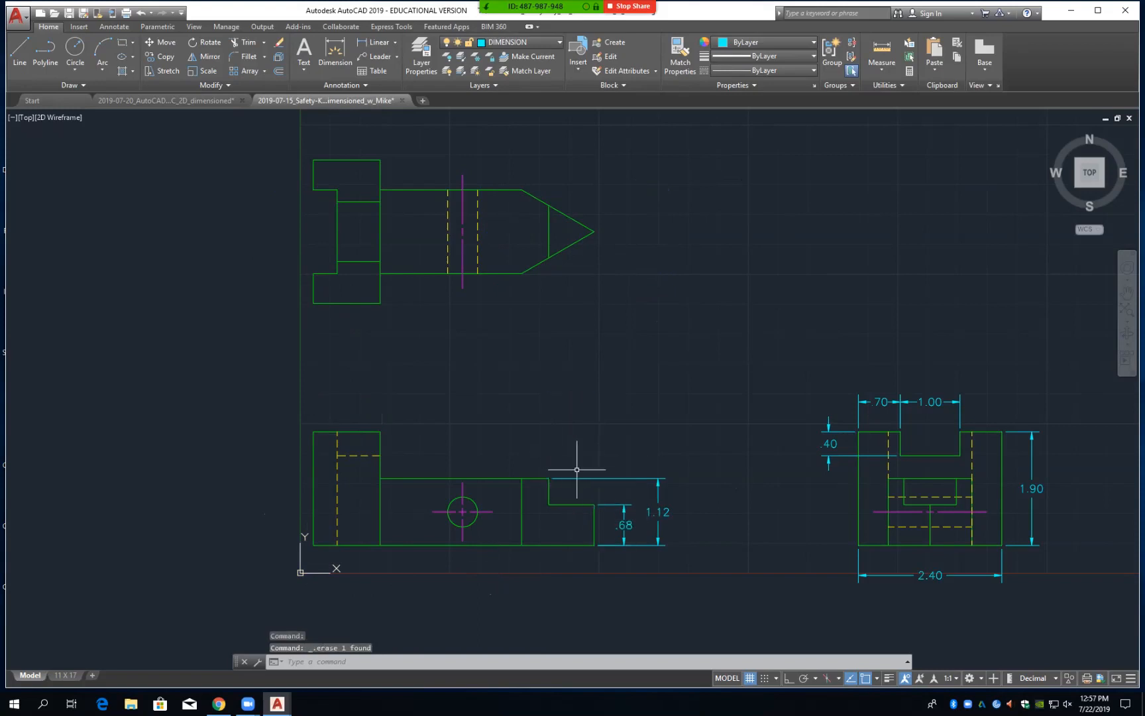
click(597, 477)
key(Delete)
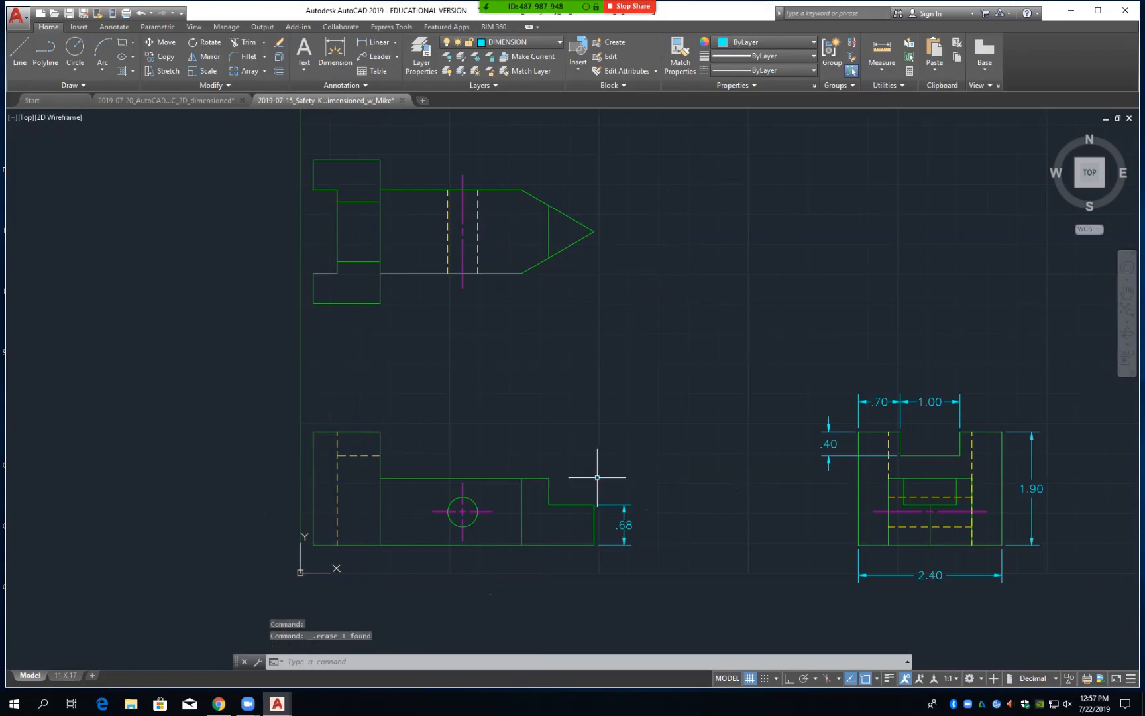
click(618, 504)
key(Delete)
Delete the .40, .70 and 1.00 dimensions around the notch of the side view
click(842, 433)
key(Delete)
click(857, 412)
key(Delete)
click(898, 410)
key(Delete)
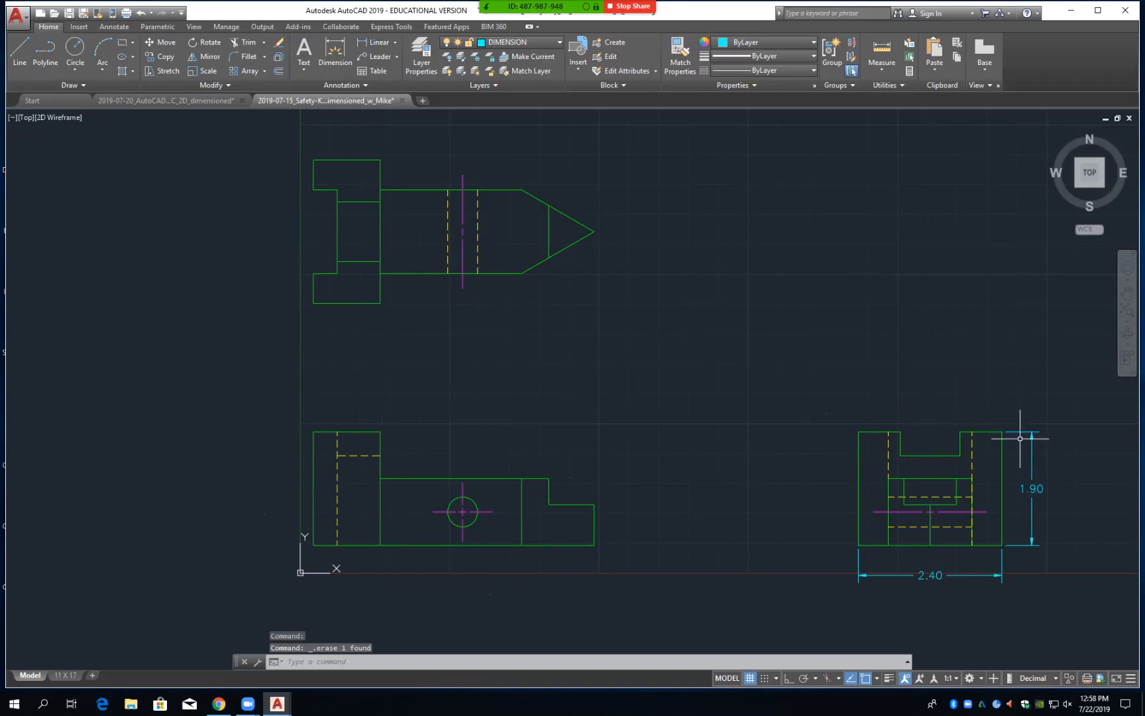
Delete the side view's overall 1.90 height and 2.40 width dimensions, and save the drawing
click(1020, 433)
key(Delete)
click(1004, 564)
key(Delete)
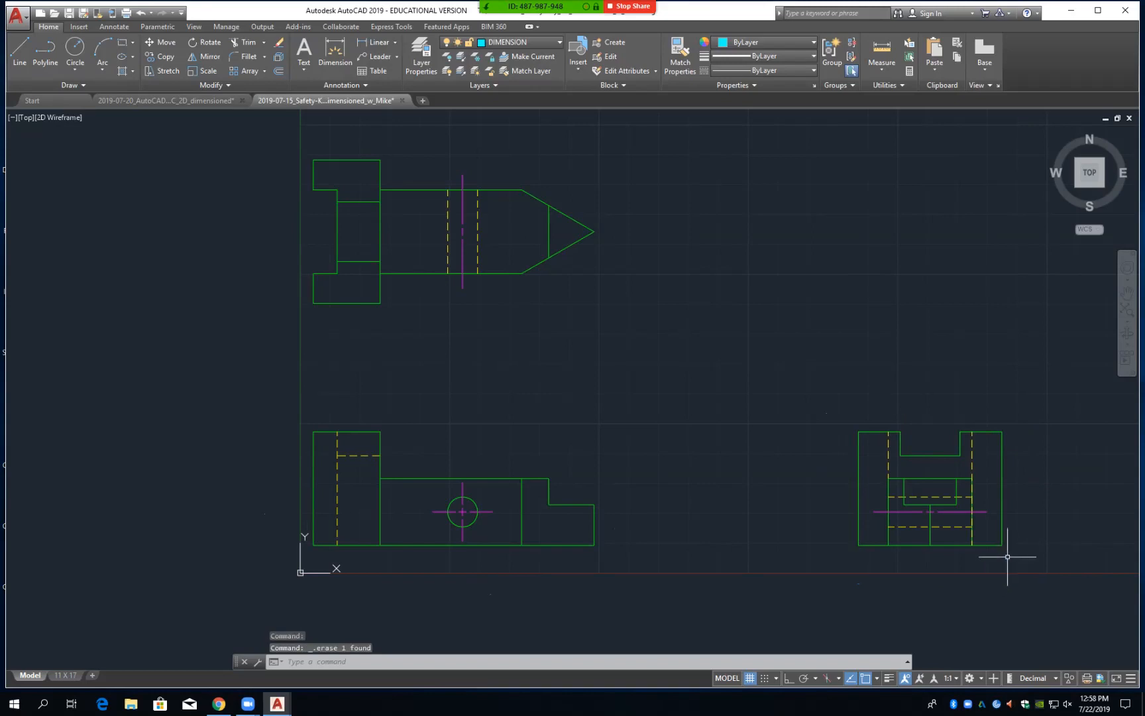
key(ctrl+s)
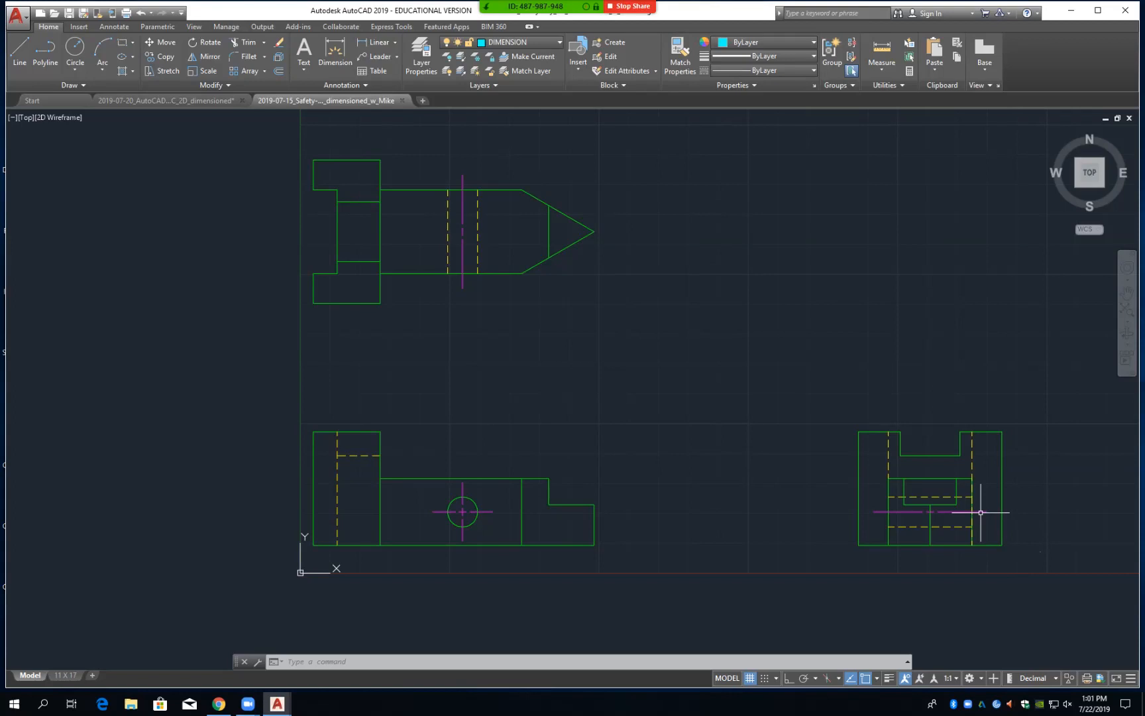
Add a horizontal linear dimension across the front view's raised head, placed .5 above its top edge
mouse_move(981, 511)
click(375, 42)
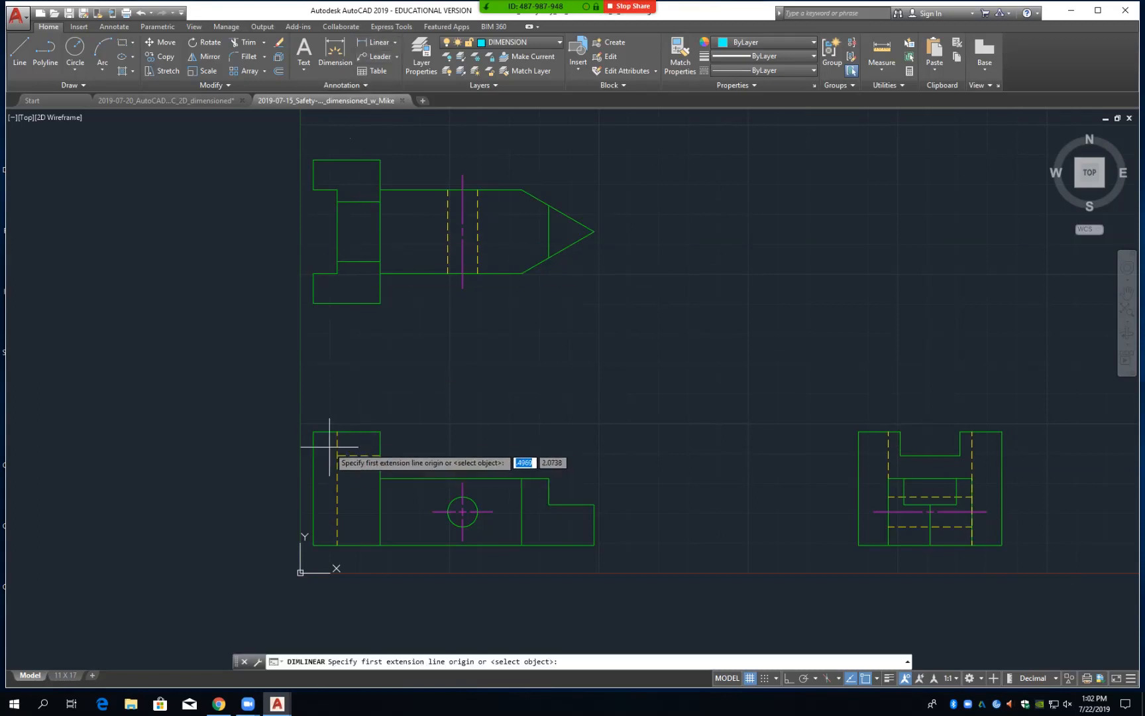
click(314, 432)
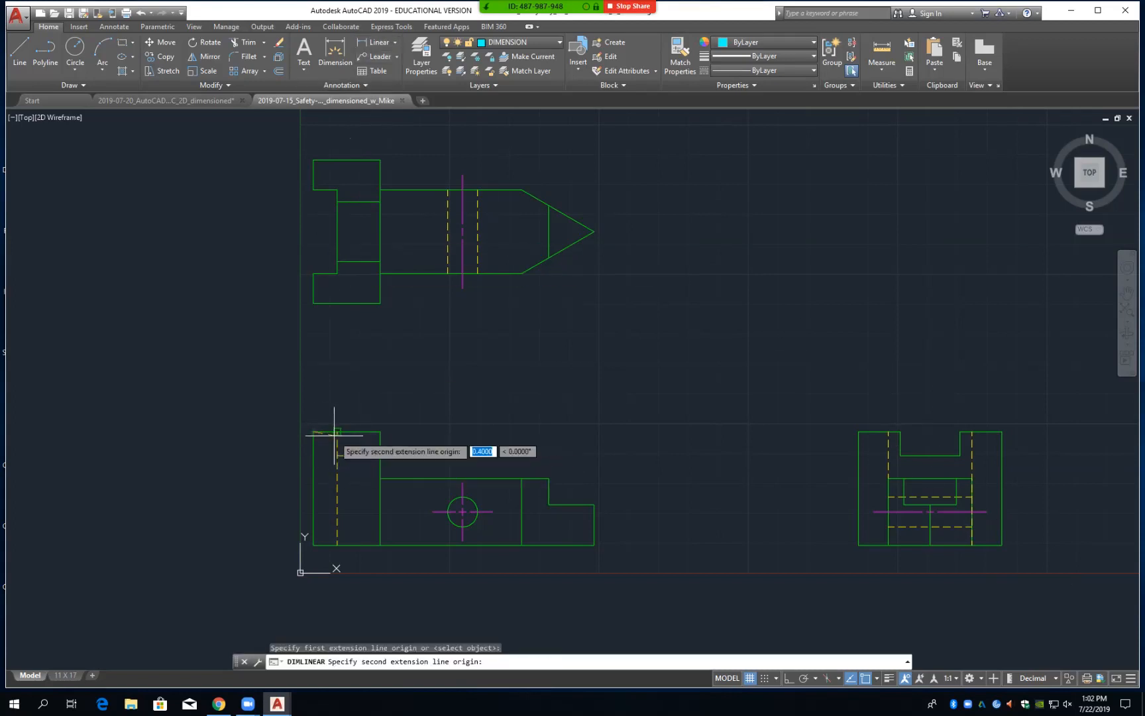
click(380, 432)
text(.5)
key(Return)
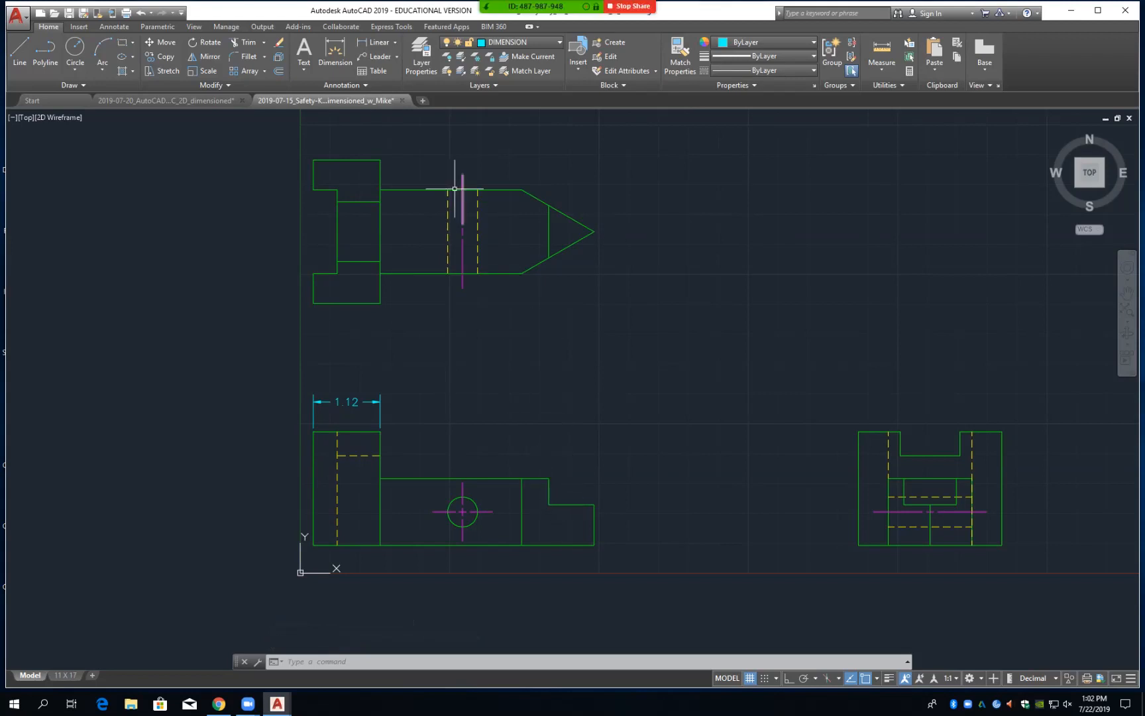
Add a vertical linear dimension for the body height at the front view's stepped end, offset .5 from the end
click(376, 42)
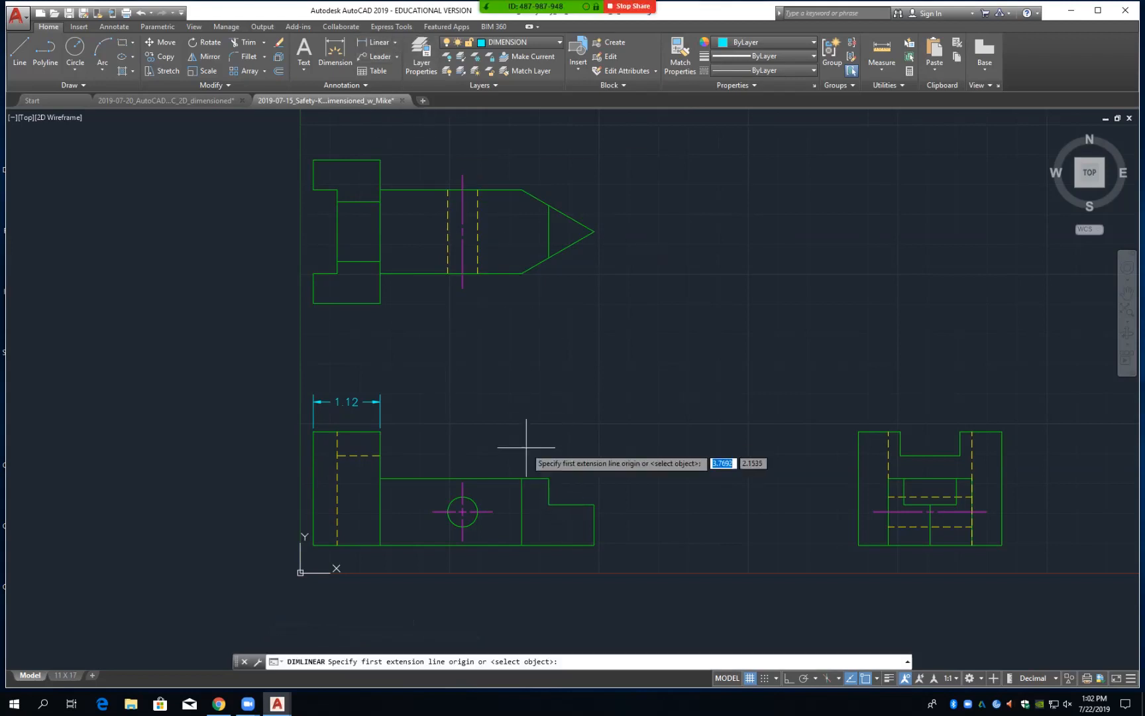
click(549, 478)
click(594, 545)
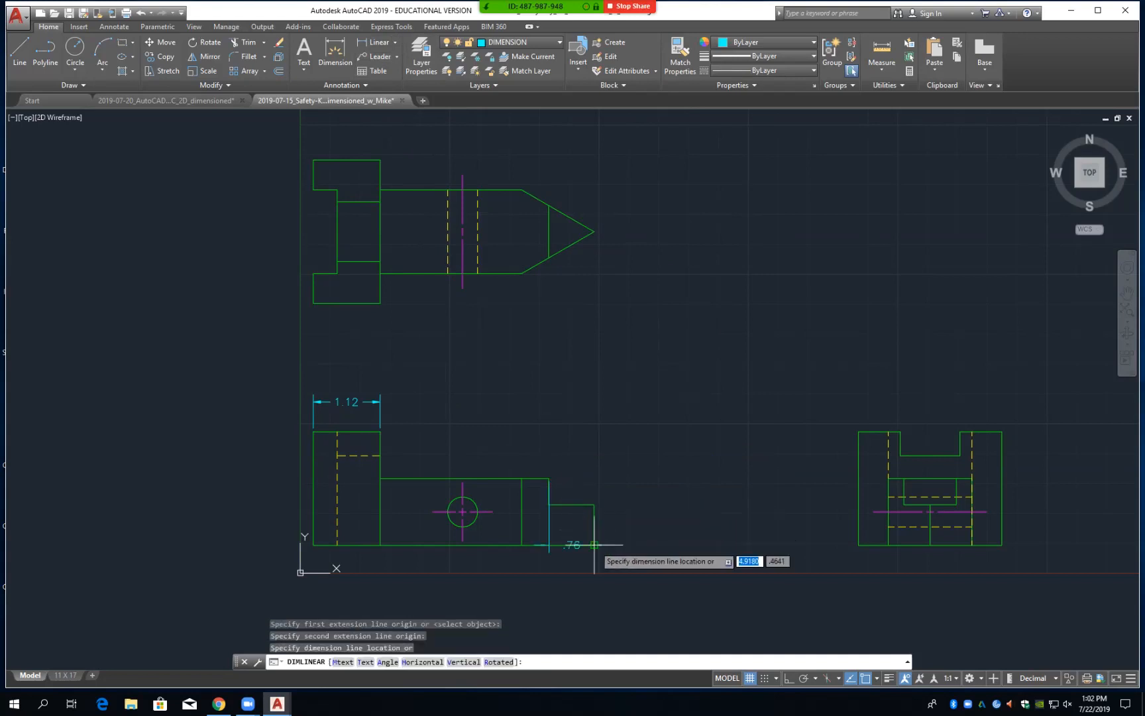
text(.5)
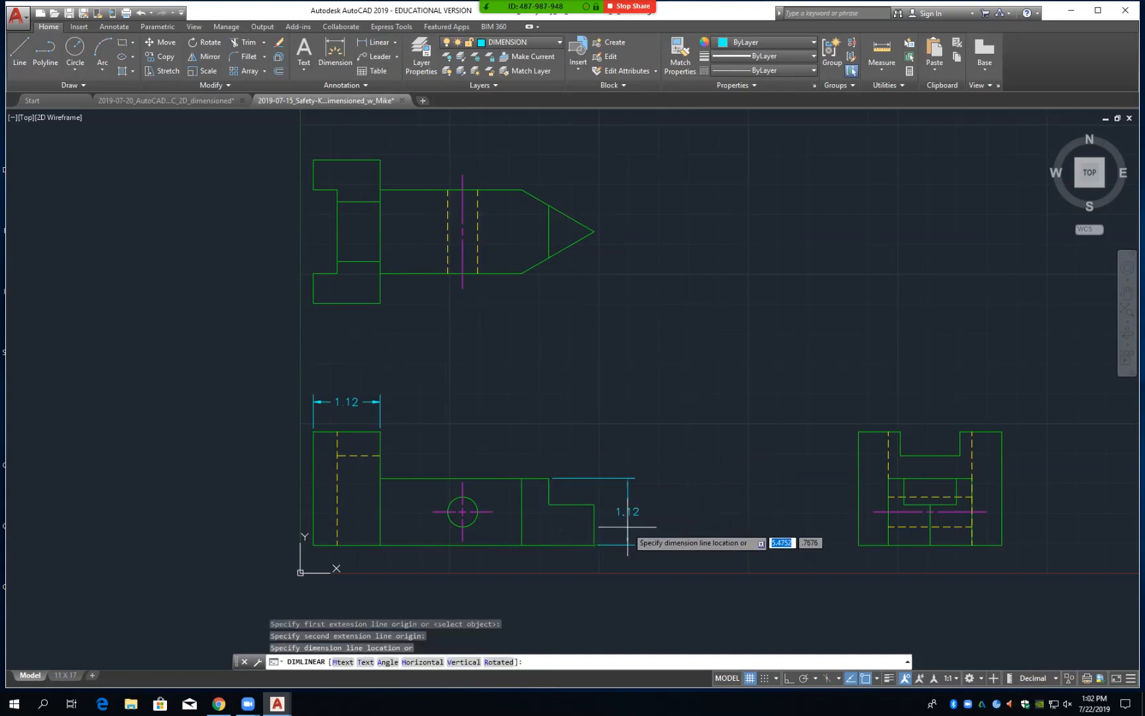
key(Return)
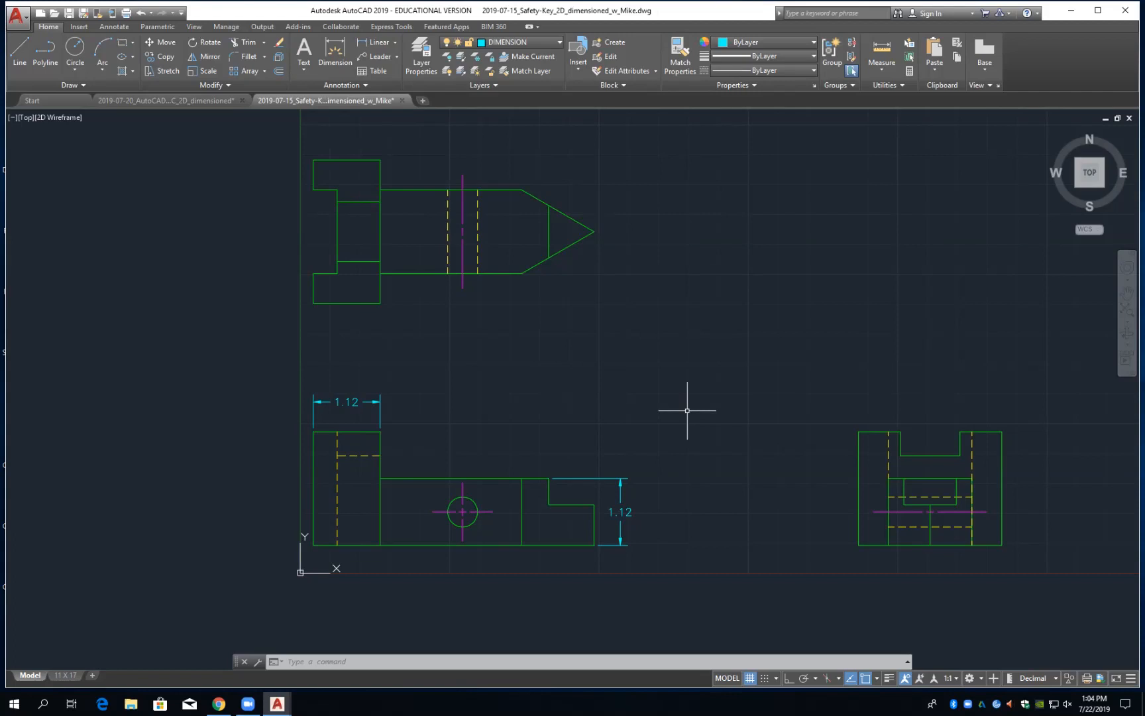
Dimension the vertical distance from the body's lower edge to the head's lower edge in the top view, placed beyond the pointed tip
click(376, 42)
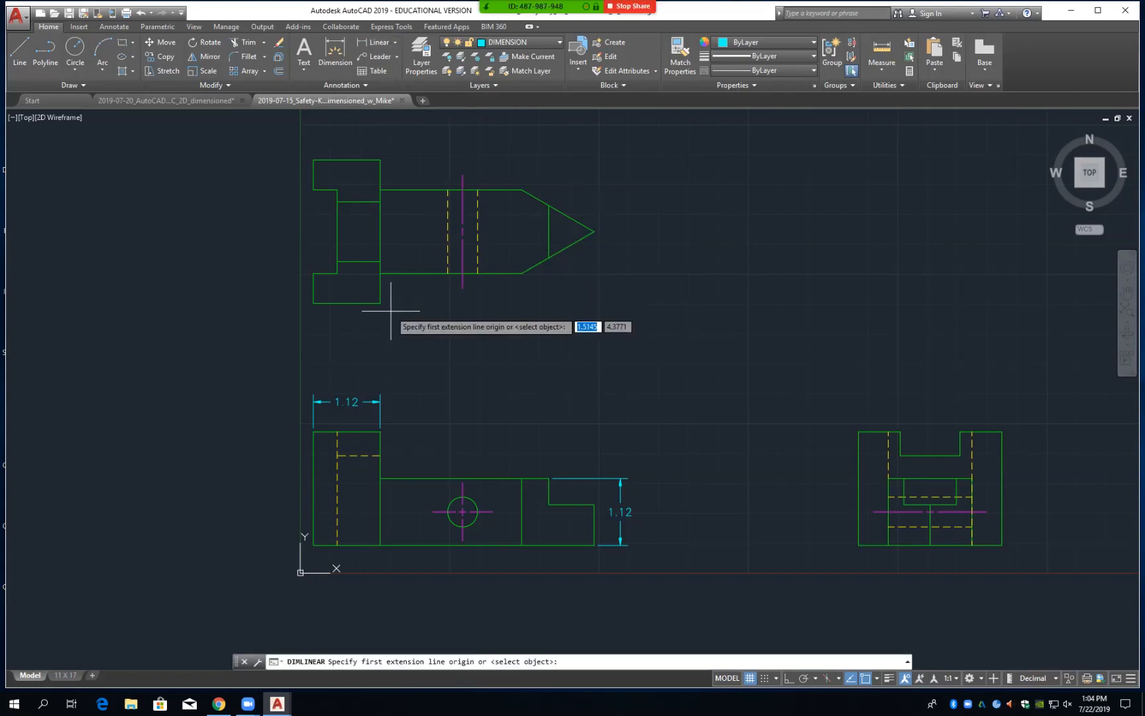
click(380, 273)
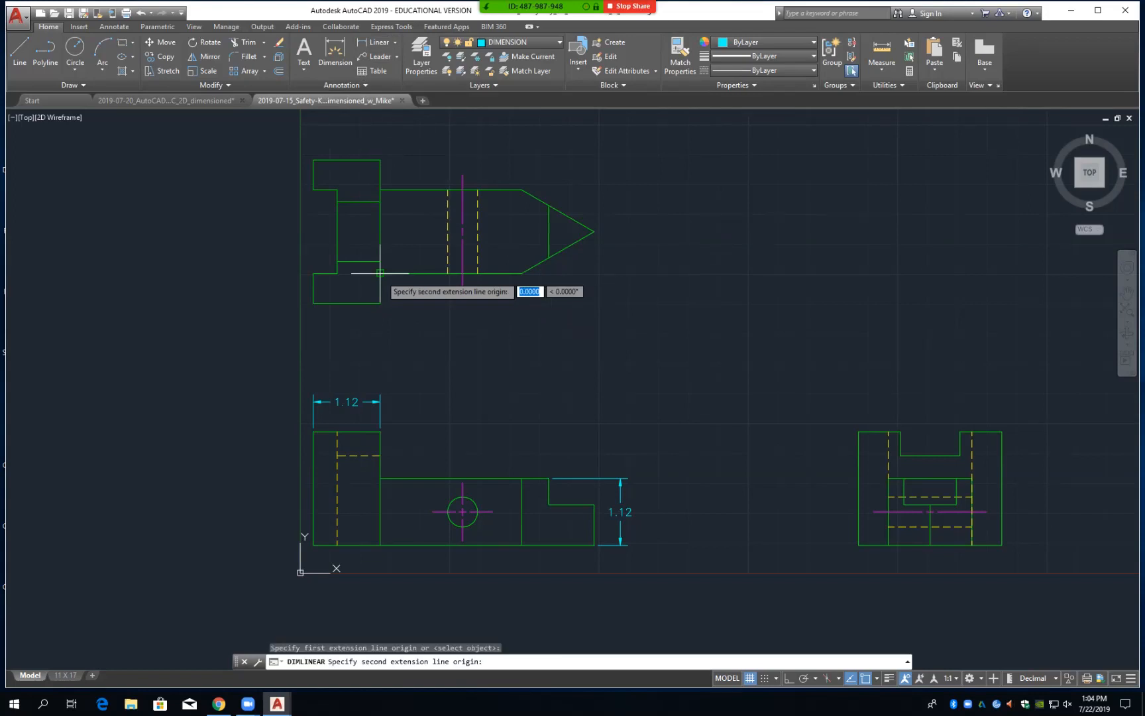
click(380, 302)
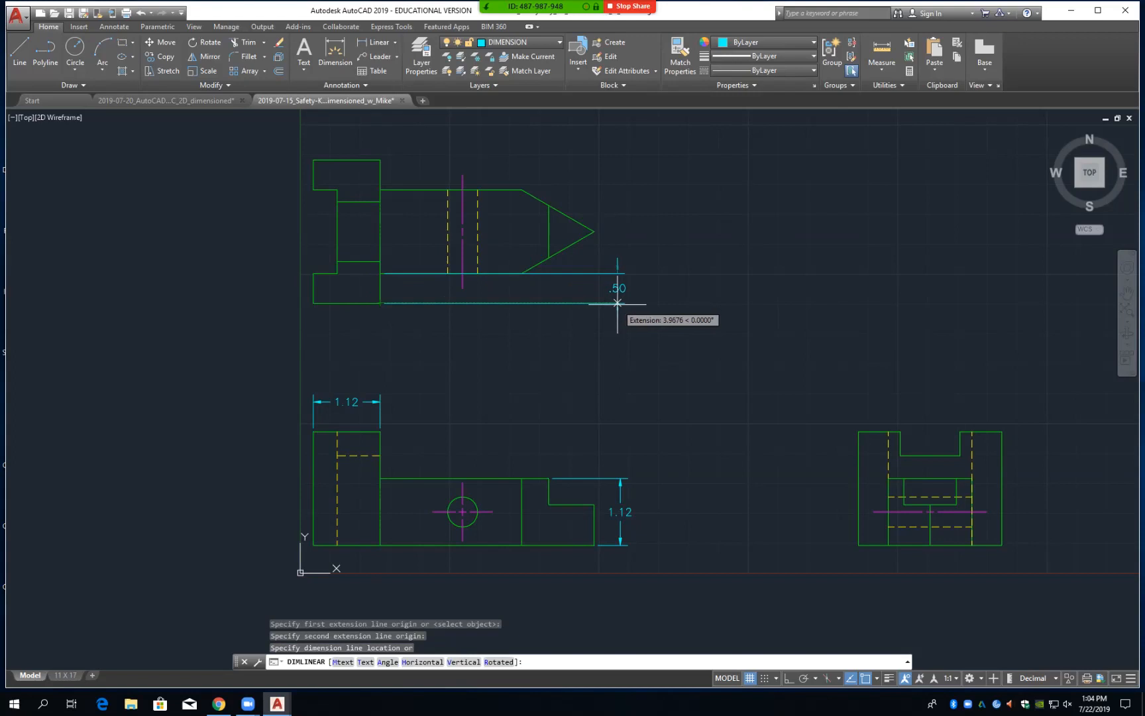
click(617, 303)
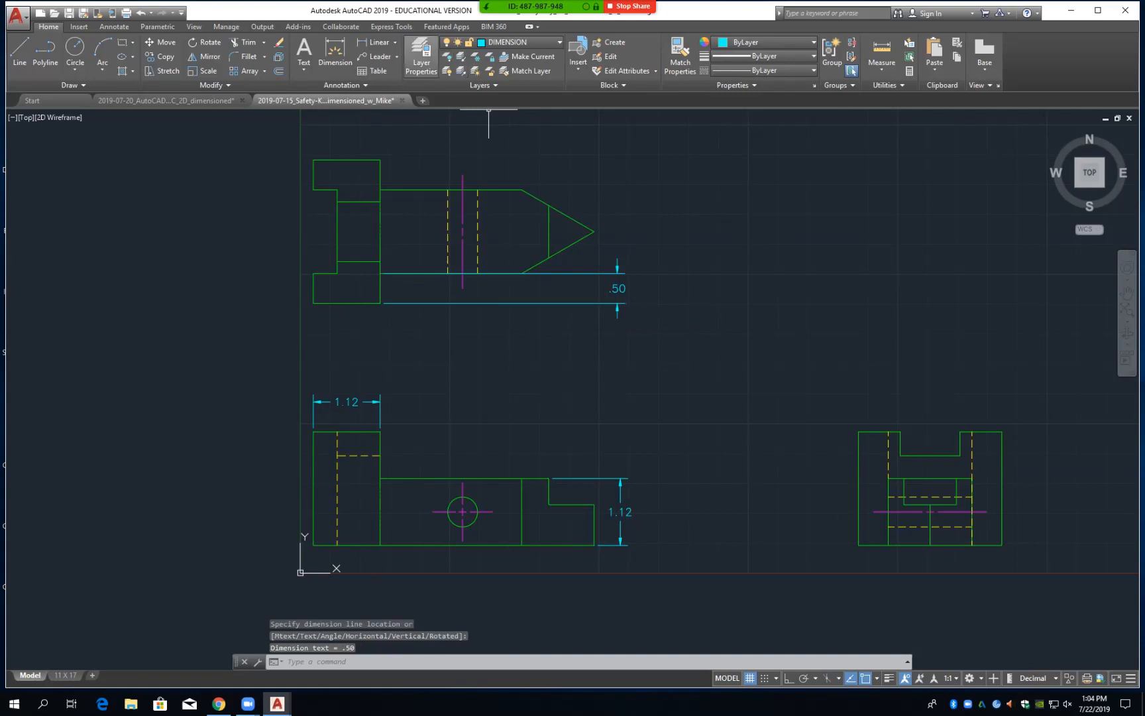
Dimension the body's vertical width in the top view, aligned with the .50 dimension, and save the drawing
click(377, 43)
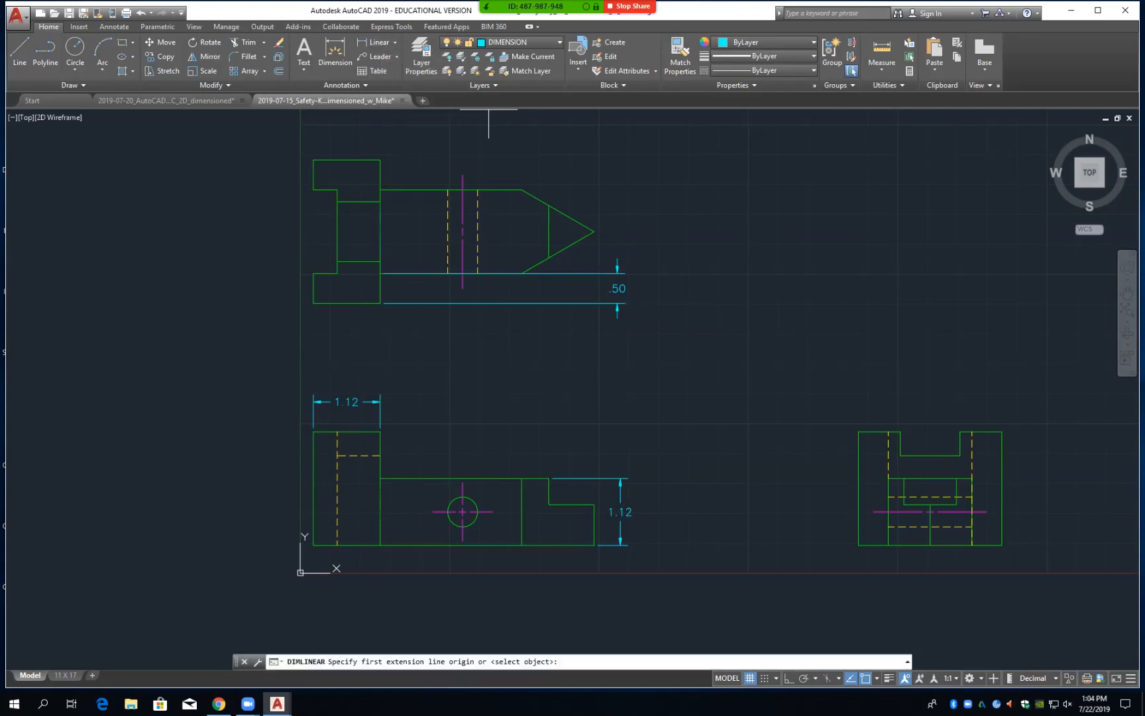
click(523, 190)
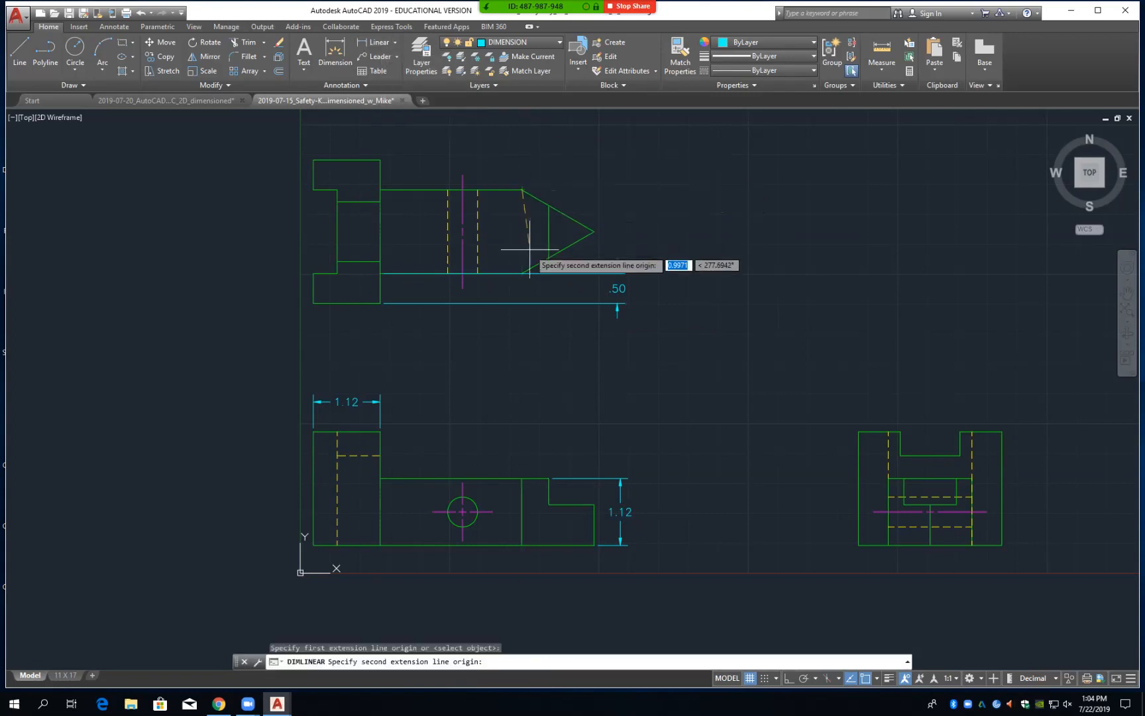
click(523, 273)
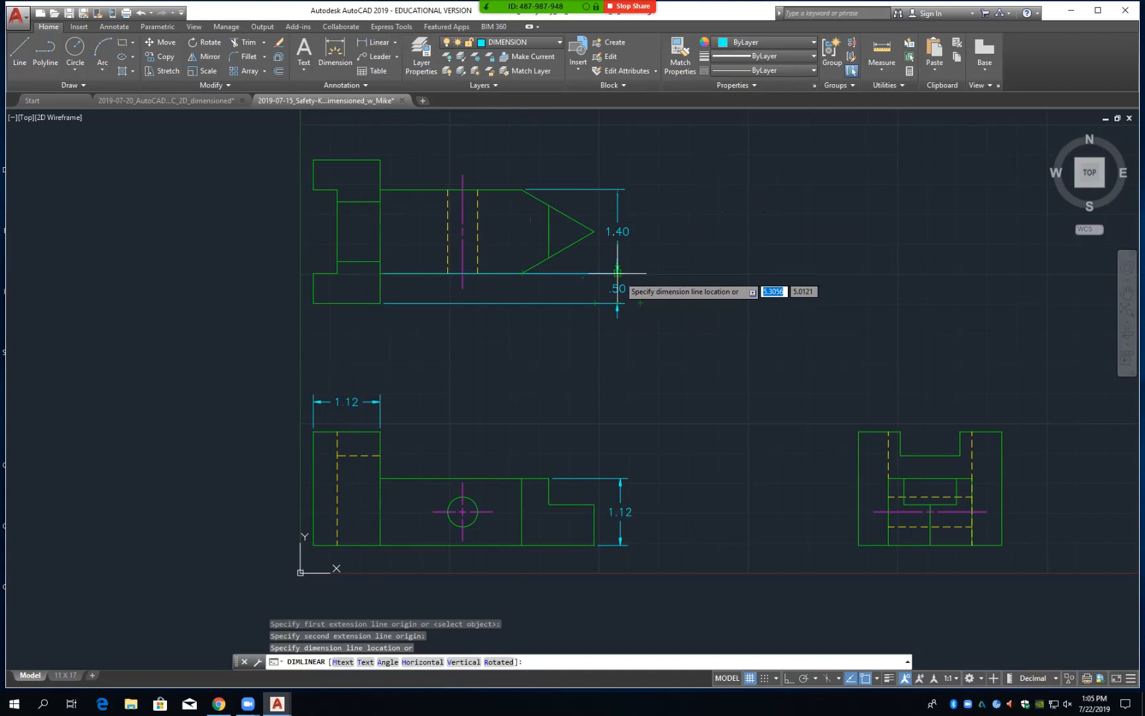
click(618, 273)
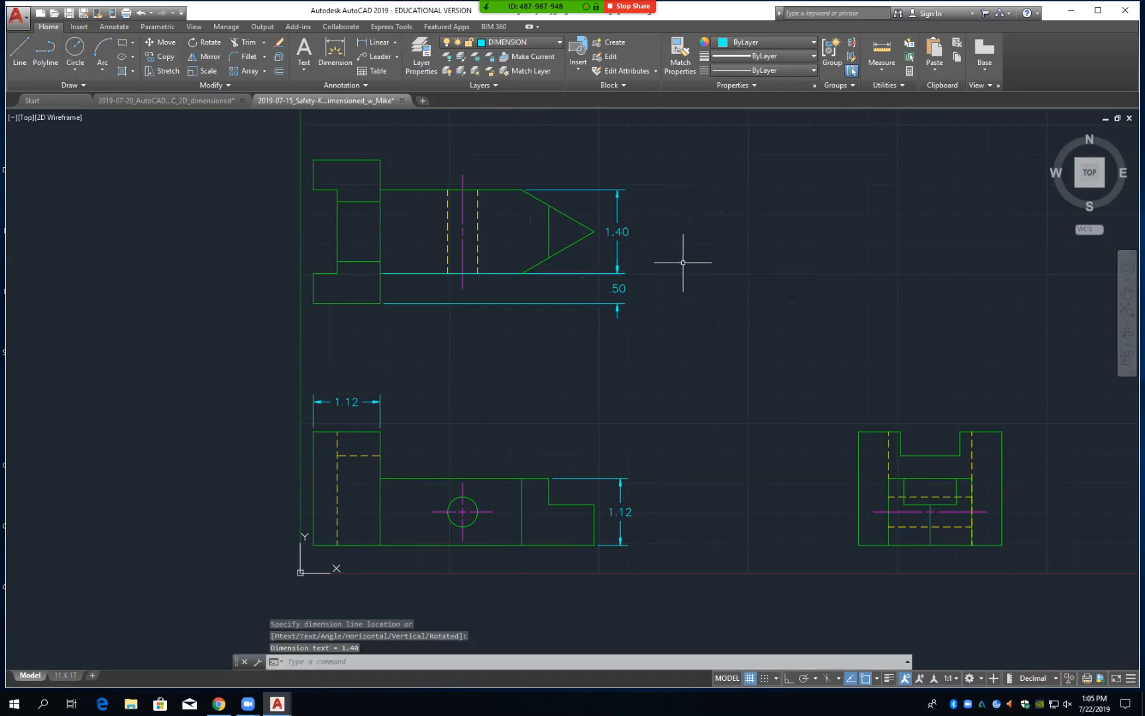
key(ctrl+s)
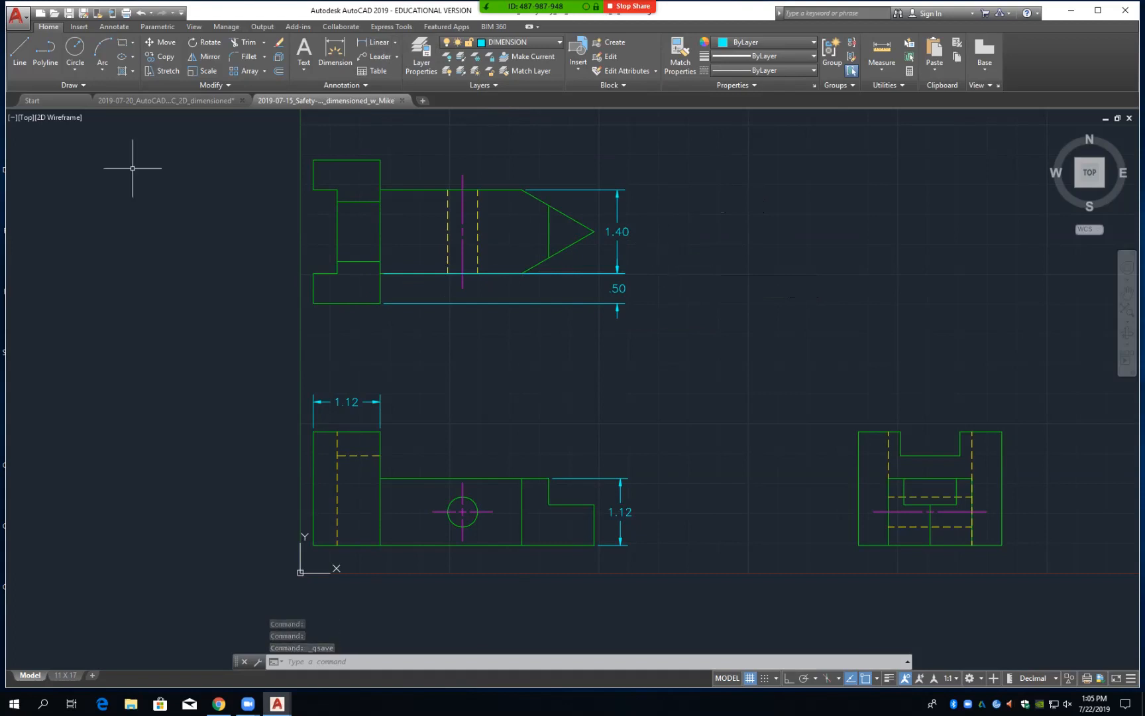
Save the Switch Bracket drawing and close it
click(163, 101)
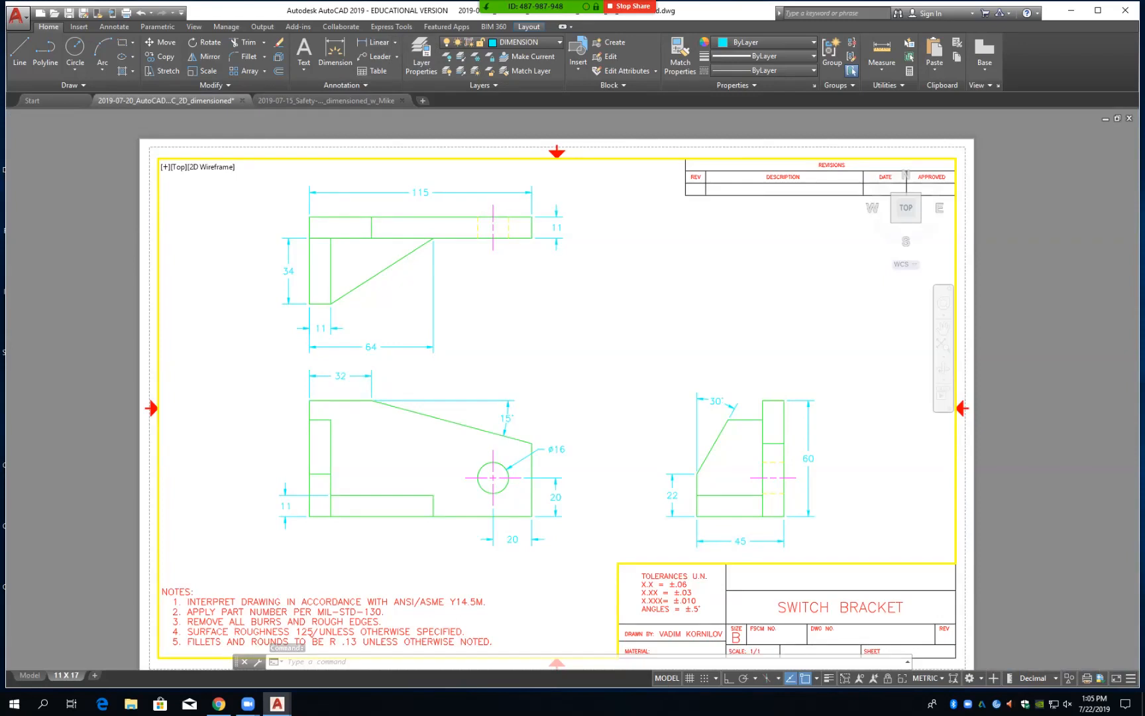
key(ctrl+s)
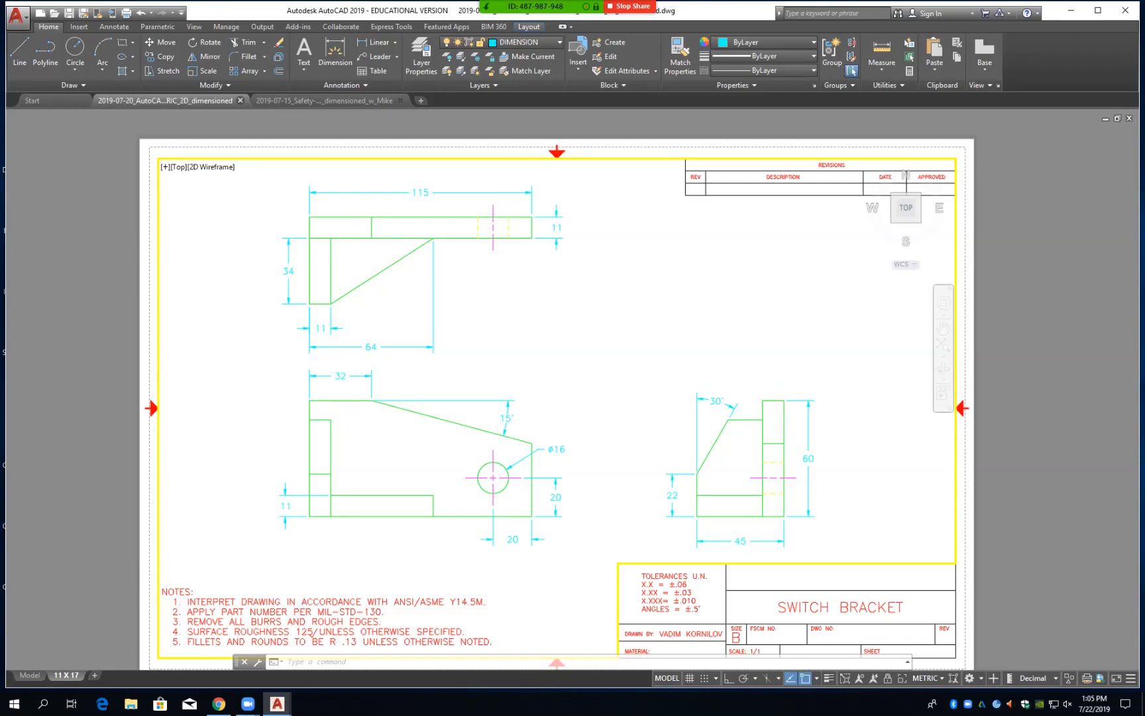
click(240, 101)
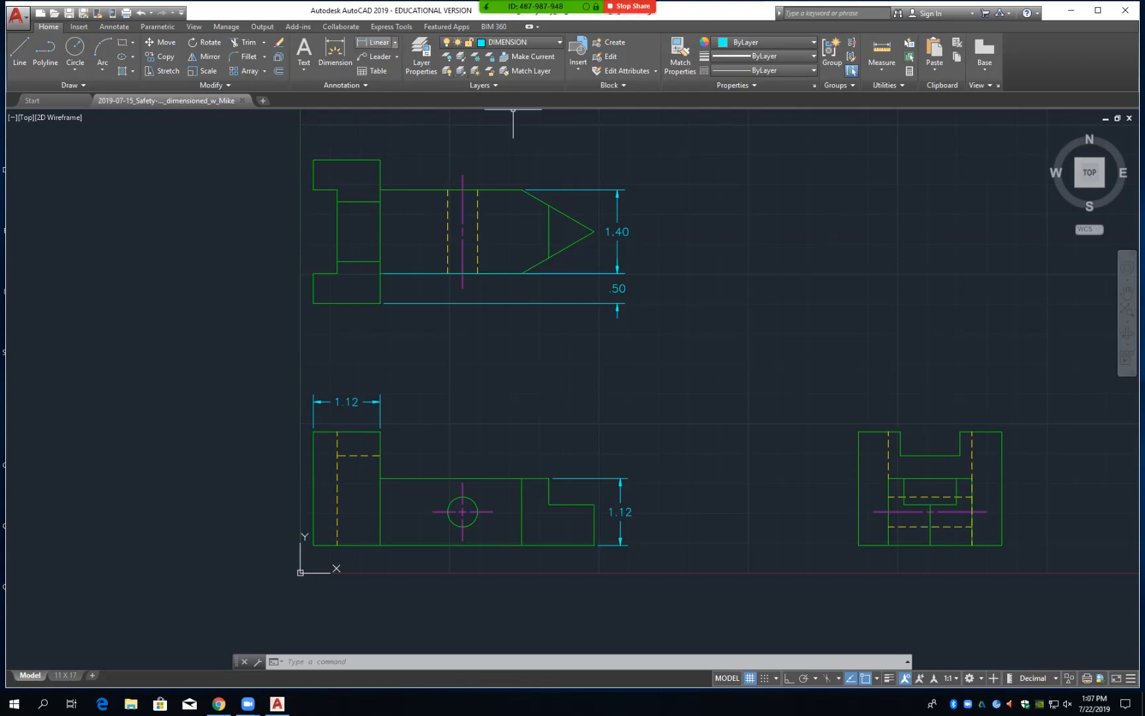
Add a horizontal linear dimension for the recess depth at the top view's head end, placed .5 below the head
click(375, 43)
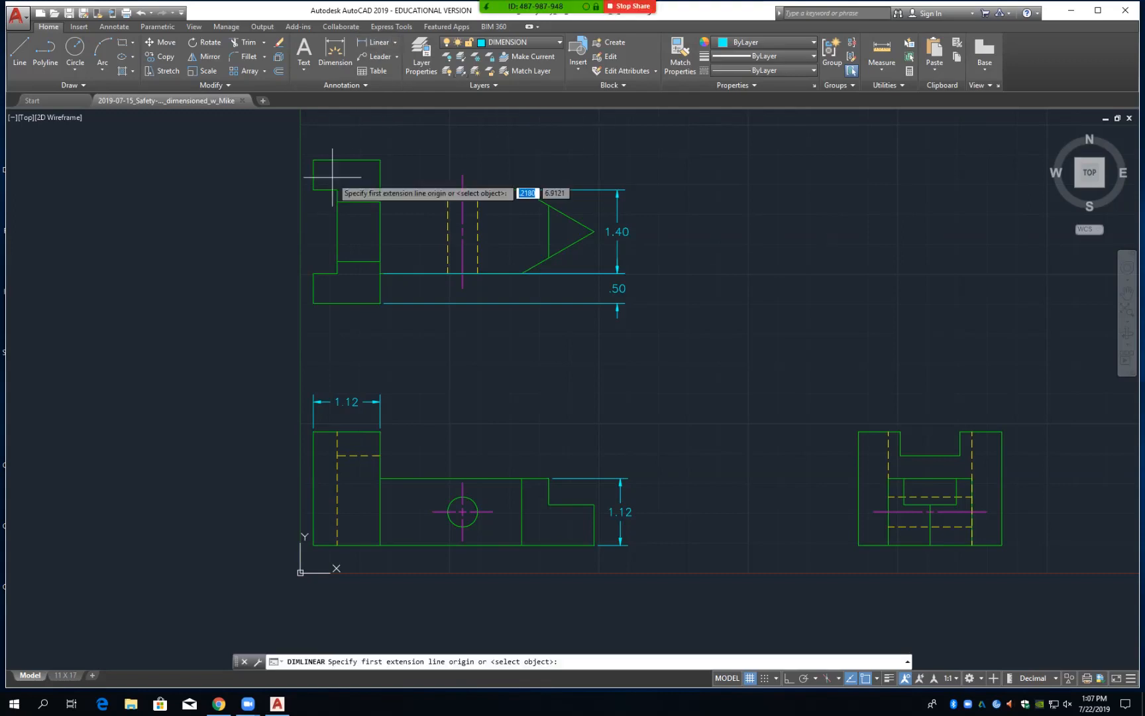
click(337, 272)
click(313, 302)
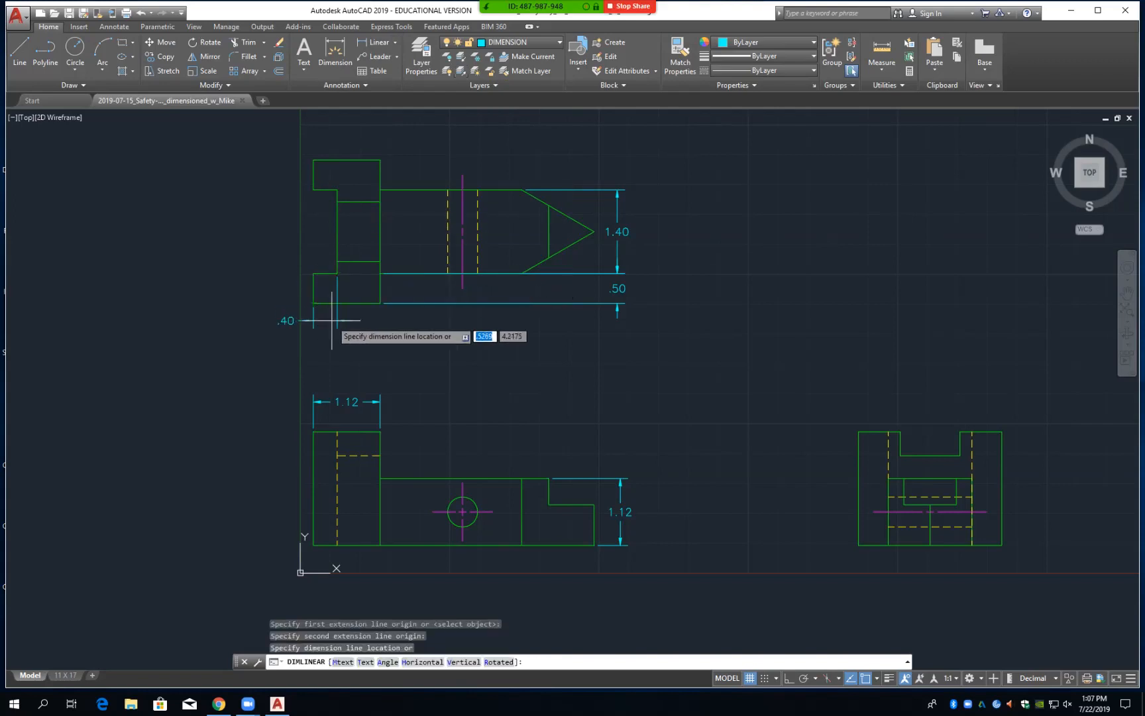
text(.5)
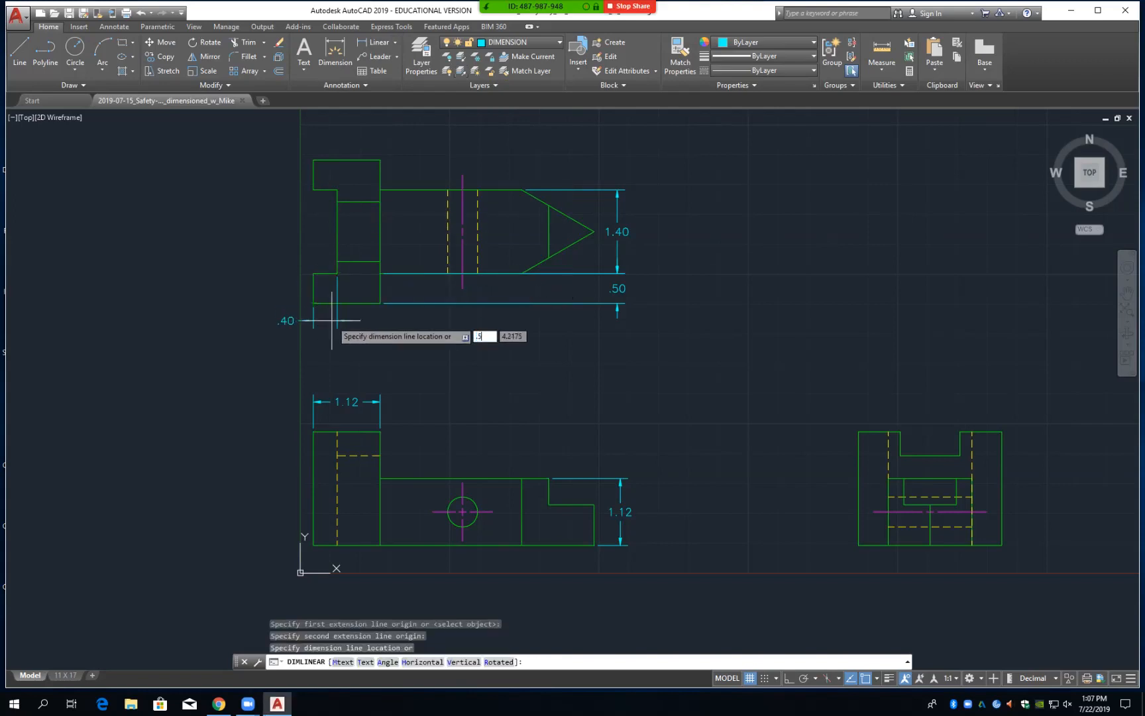
key(Return)
Move the recess depth dimension's text between its extension lines below the top view, and save the drawing
click(286, 324)
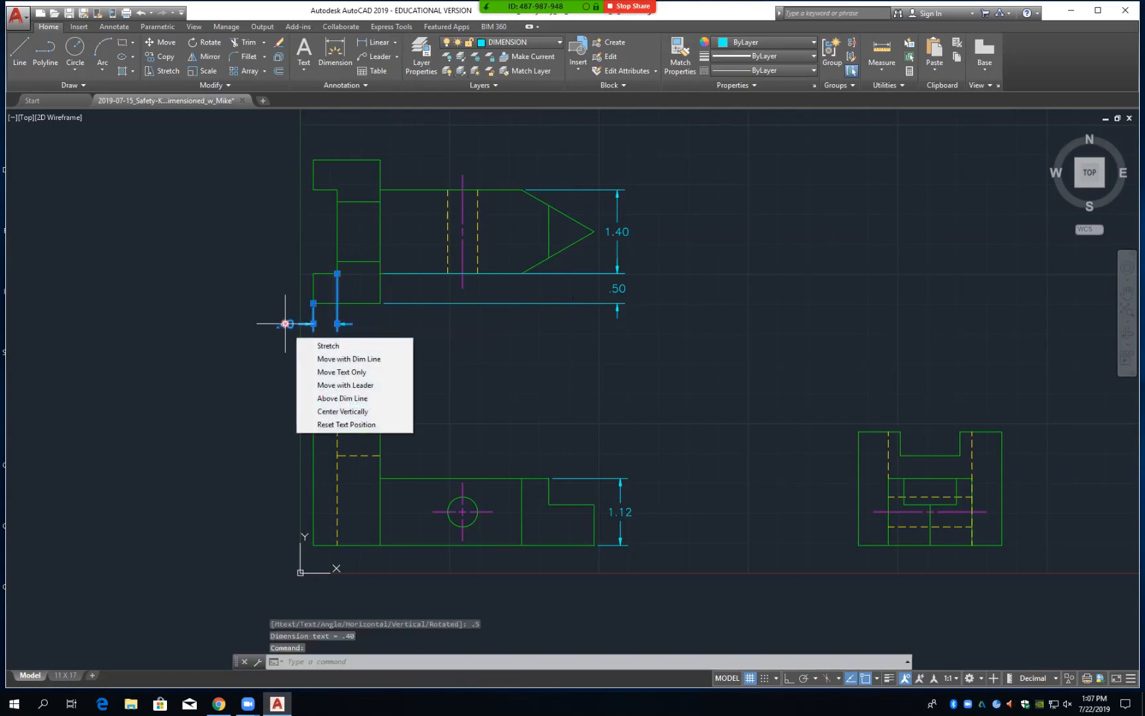
click(285, 323)
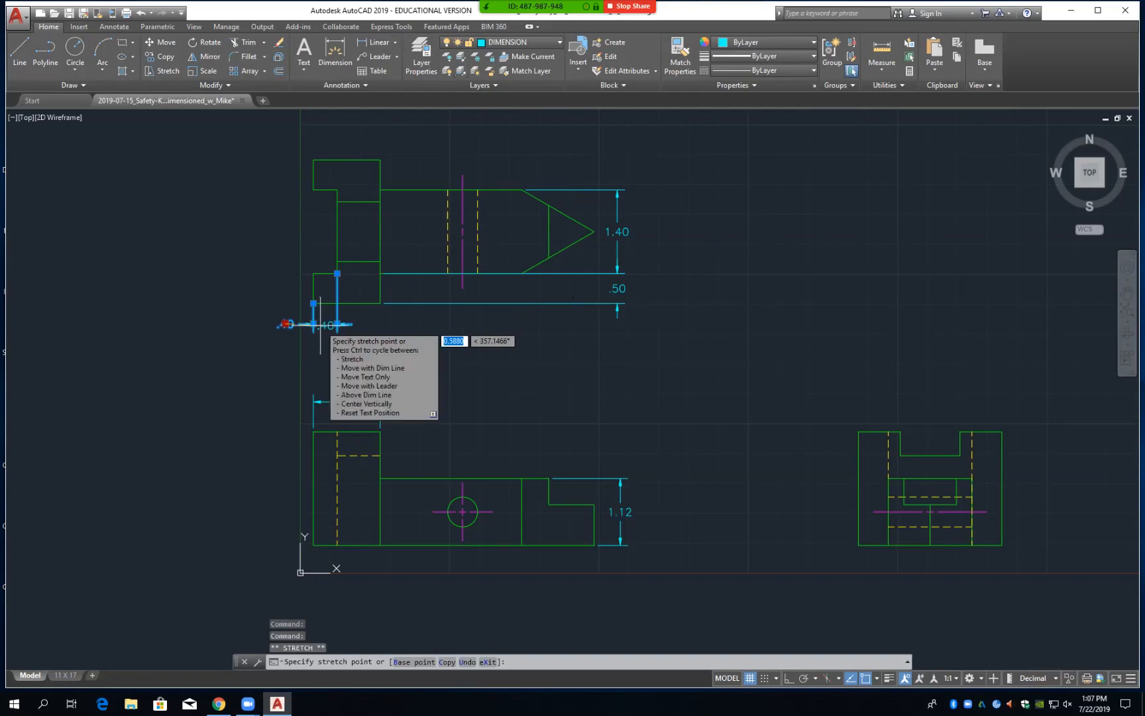
click(320, 324)
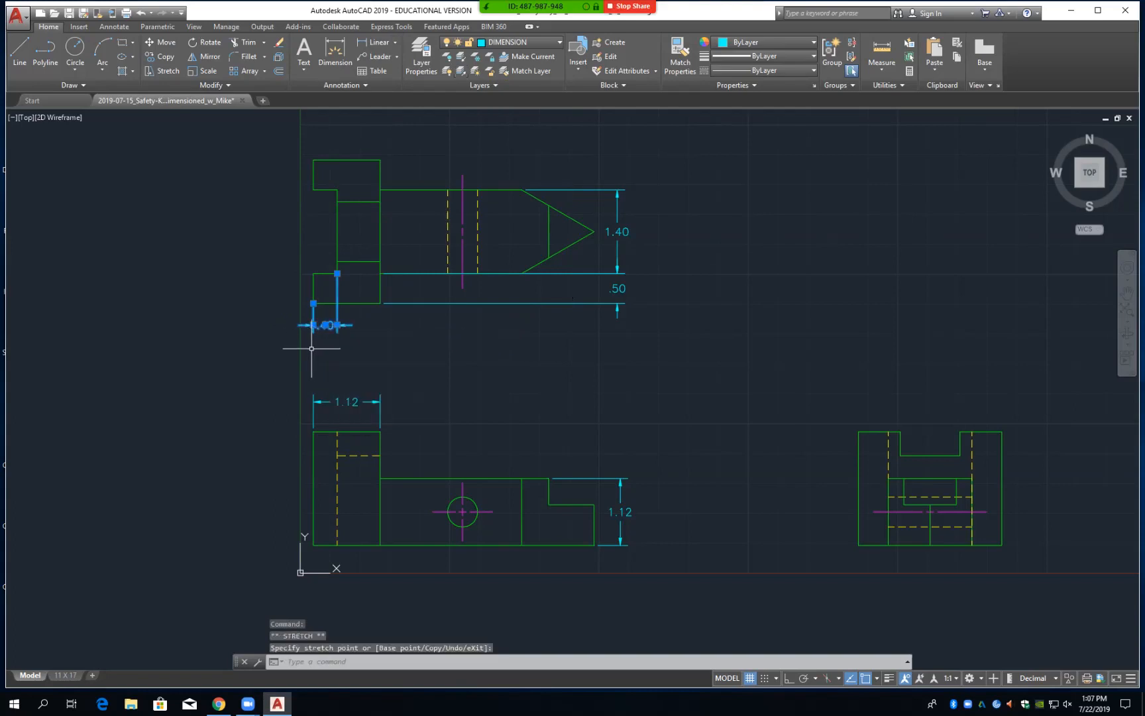
key(Escape)
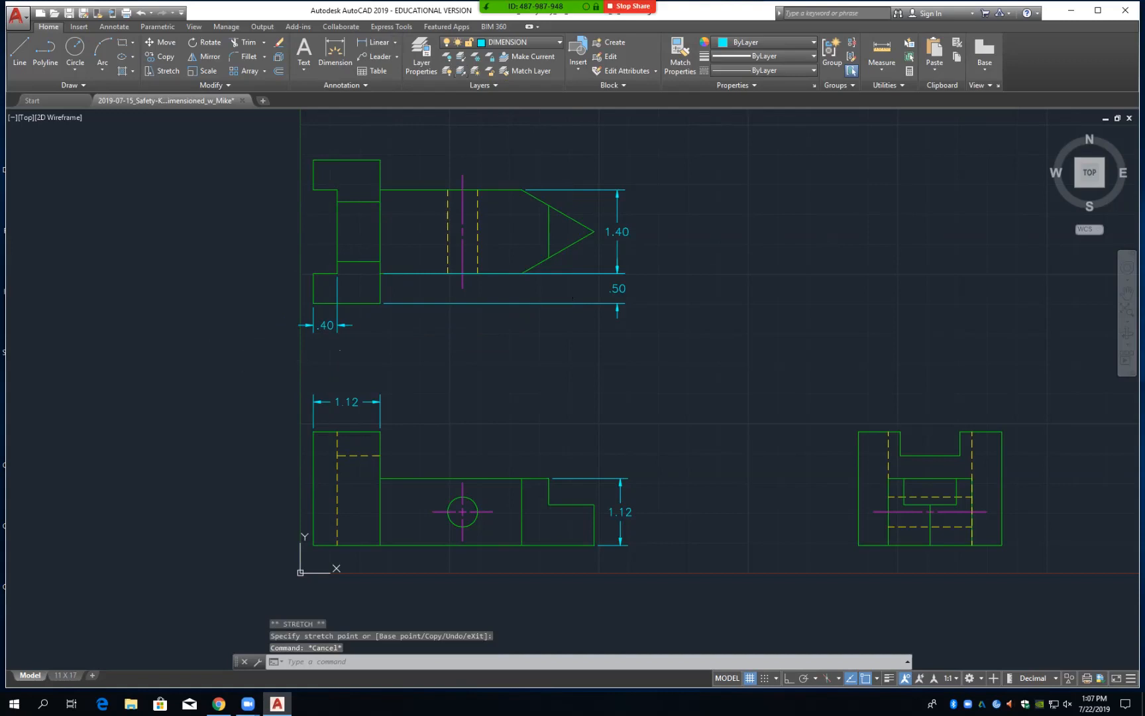
key(ctrl+s)
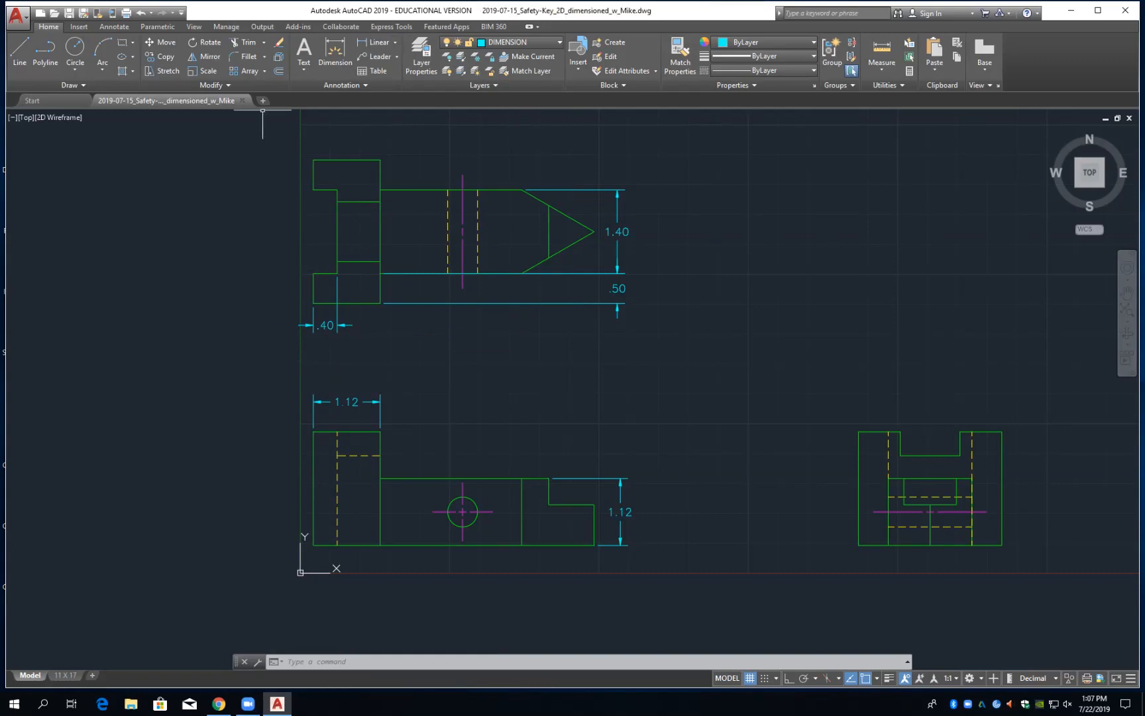
Add a vertical linear dimension for the lower head lug's width in the top view, placed .5 outside the head end
click(374, 42)
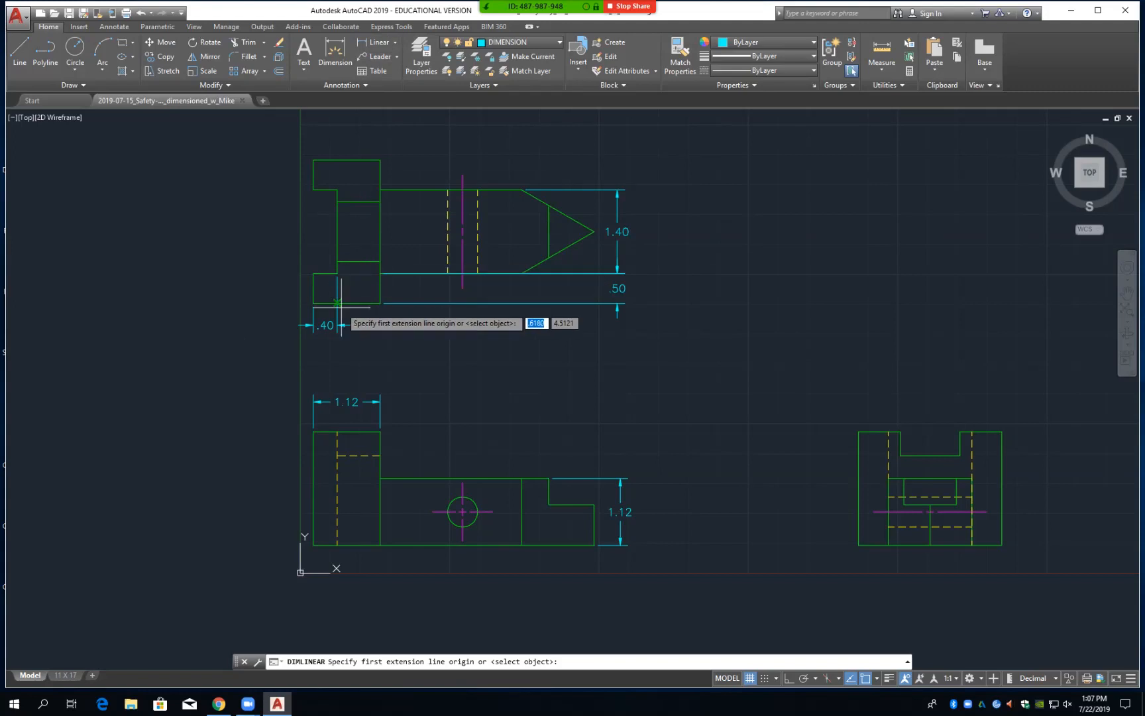
click(314, 303)
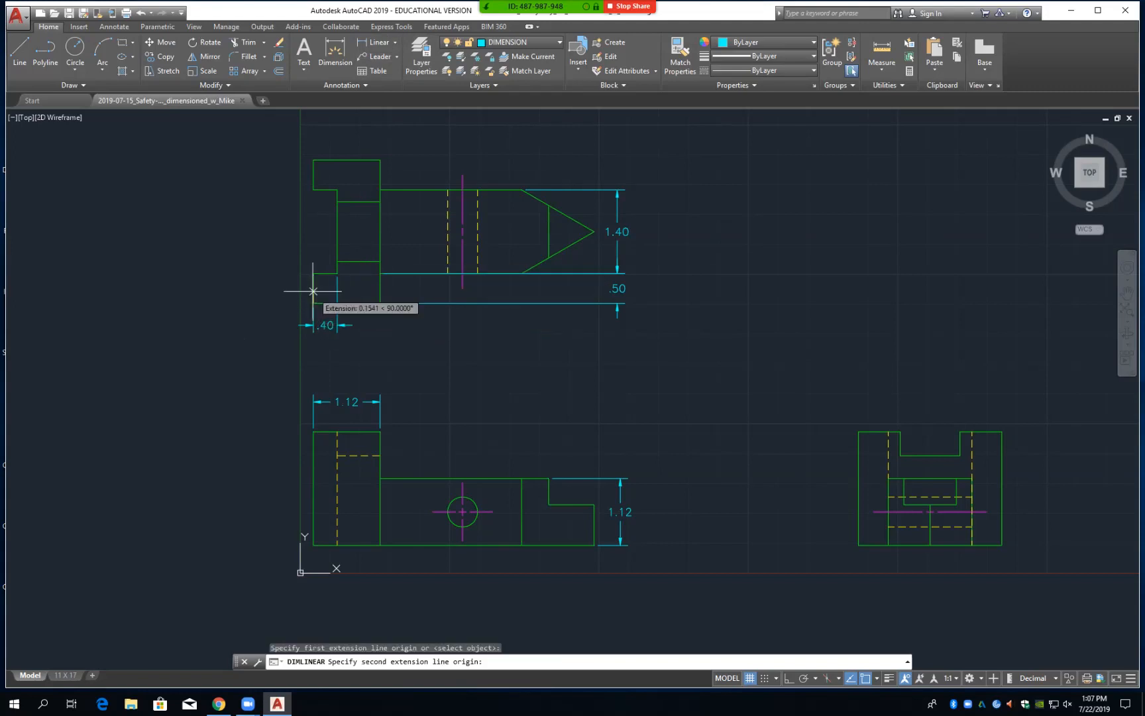
click(315, 273)
text(.5)
key(Return)
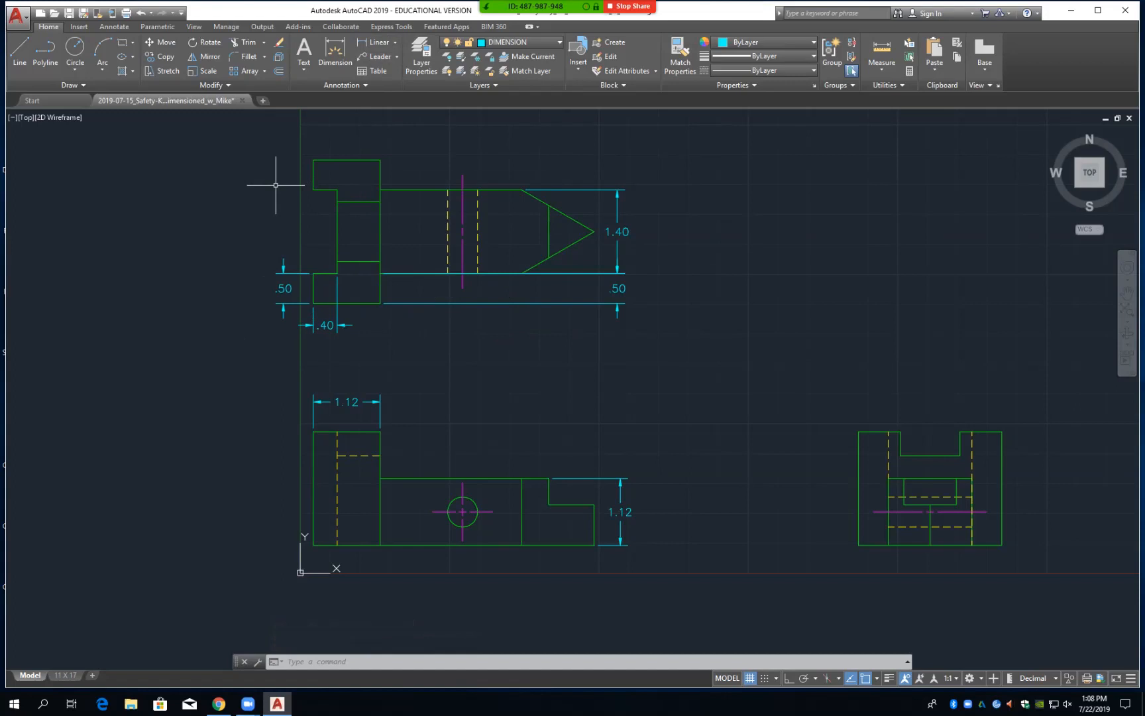
Dimension the recess opening's vertical width at the top view's head end, aligned with the lug width dimension
click(376, 42)
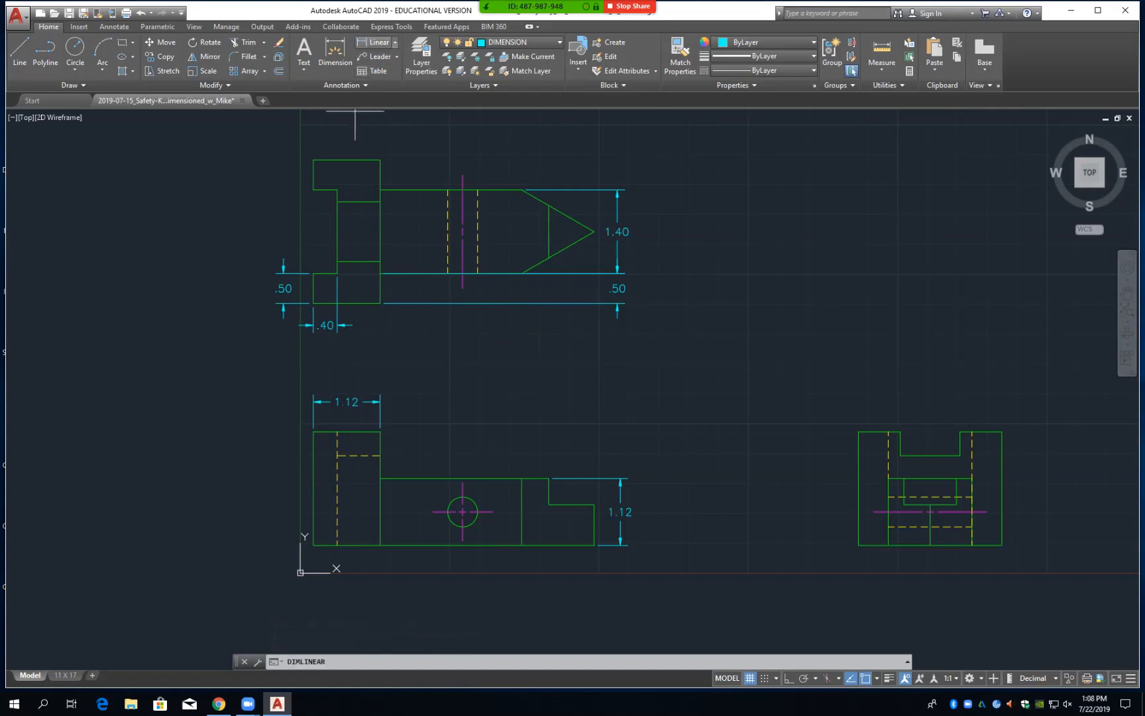
click(314, 273)
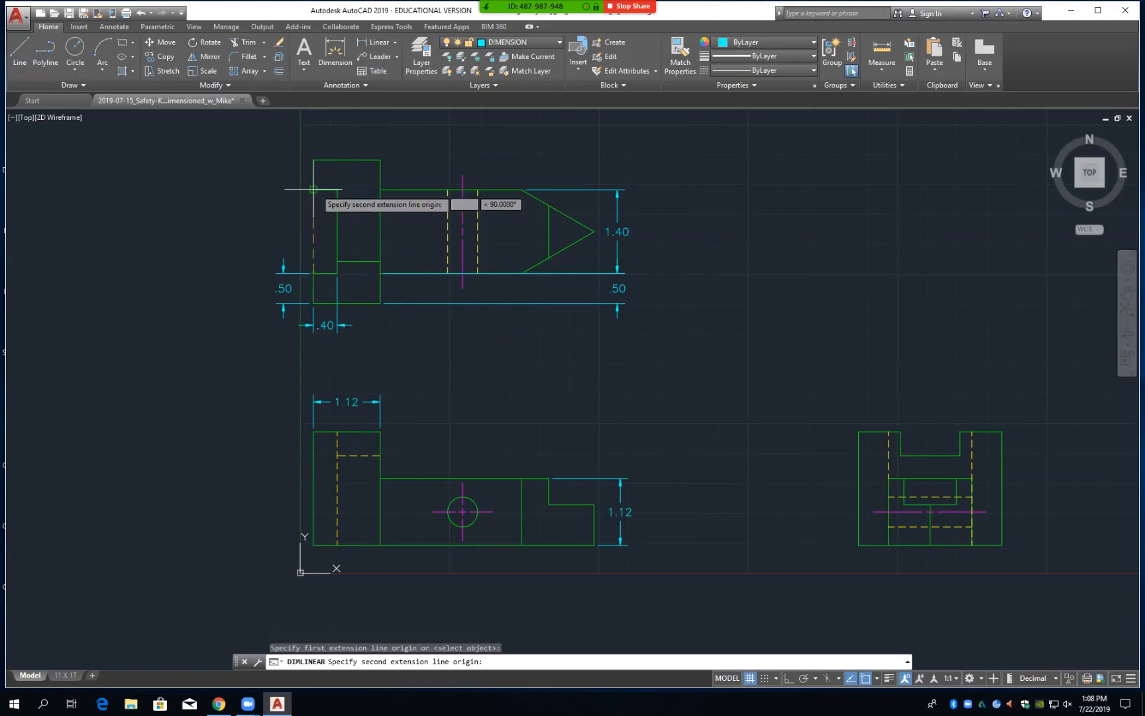
click(314, 189)
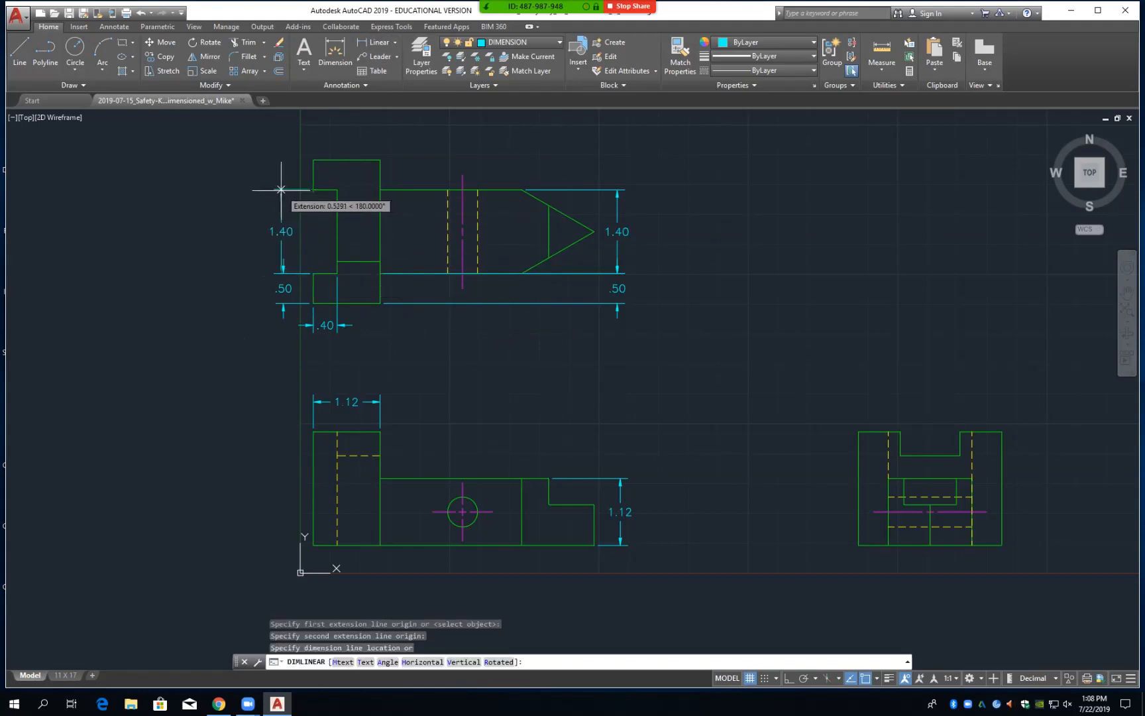
click(283, 266)
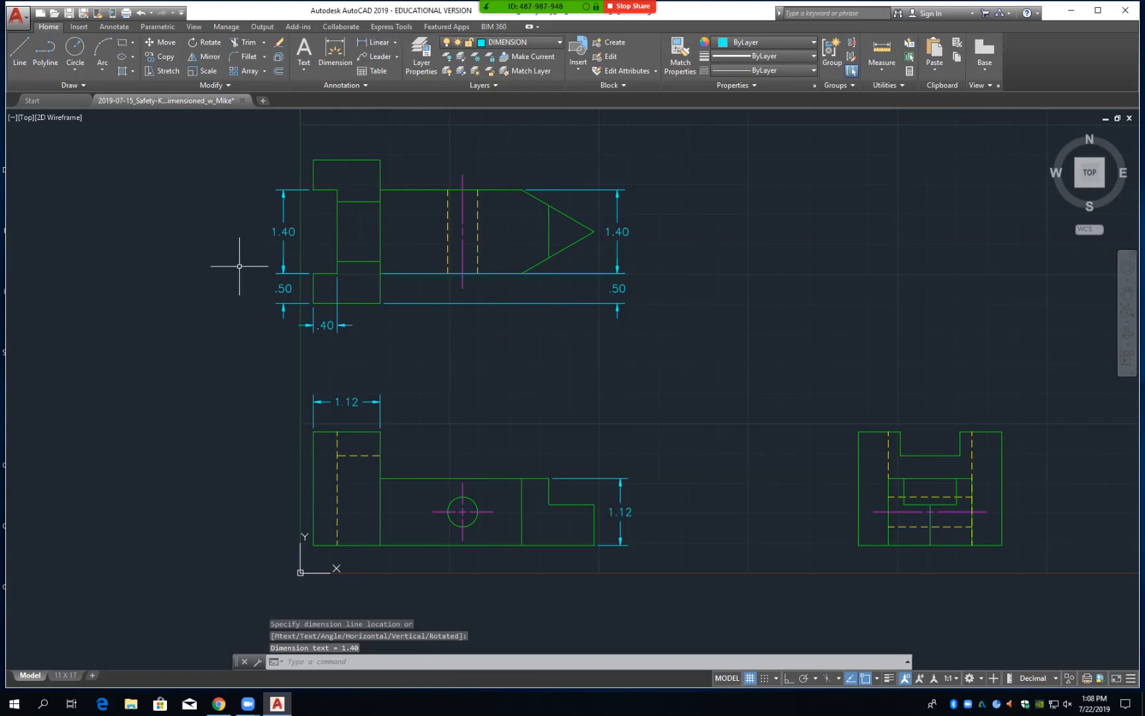
Set the text offset of the head-end .50 lug dimension in the top view to .0250
click(285, 290)
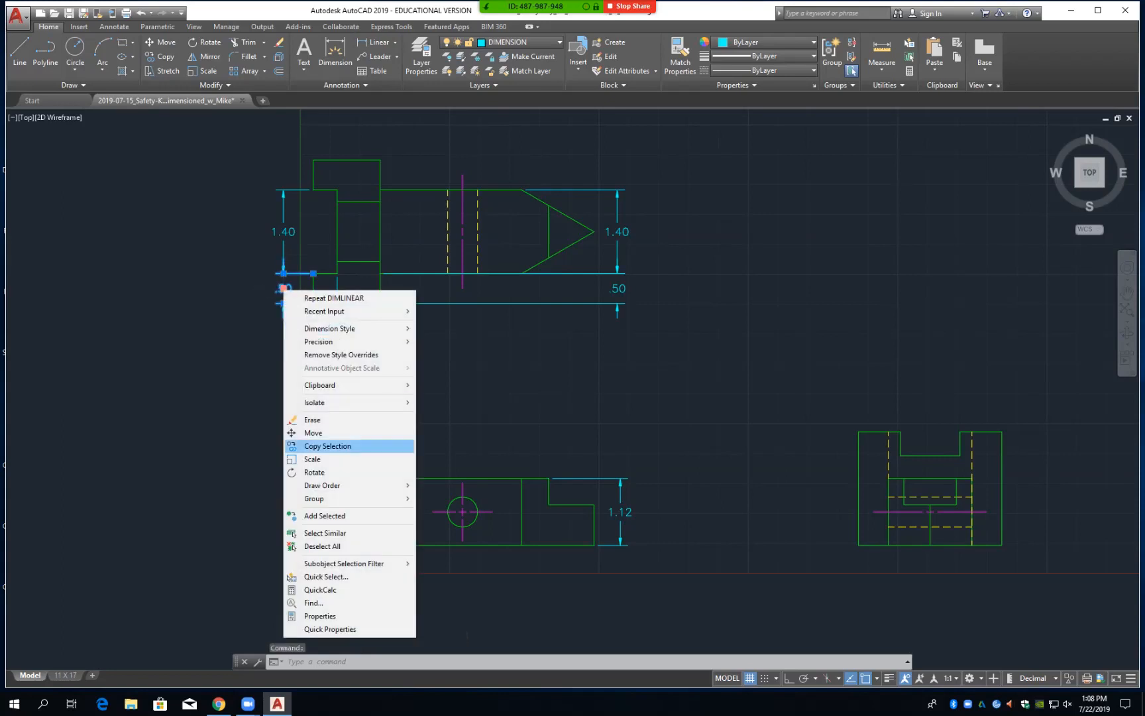
click(352, 616)
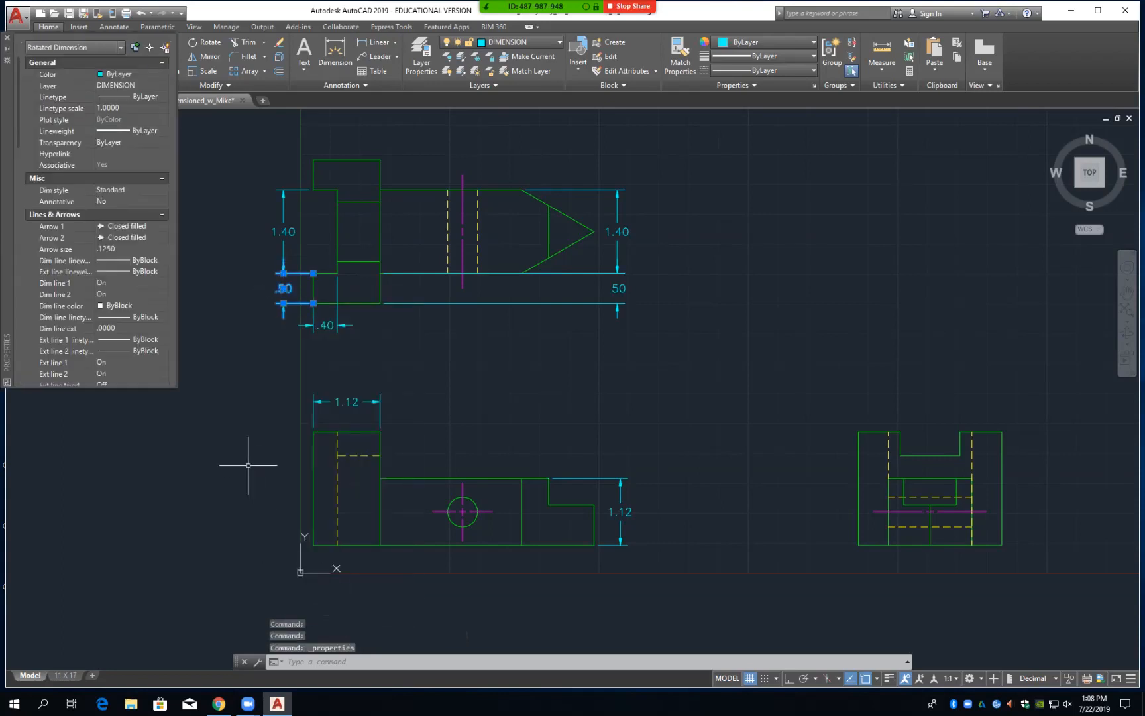
scroll(169, 384, down, 6)
click(106, 293)
click(106, 293)
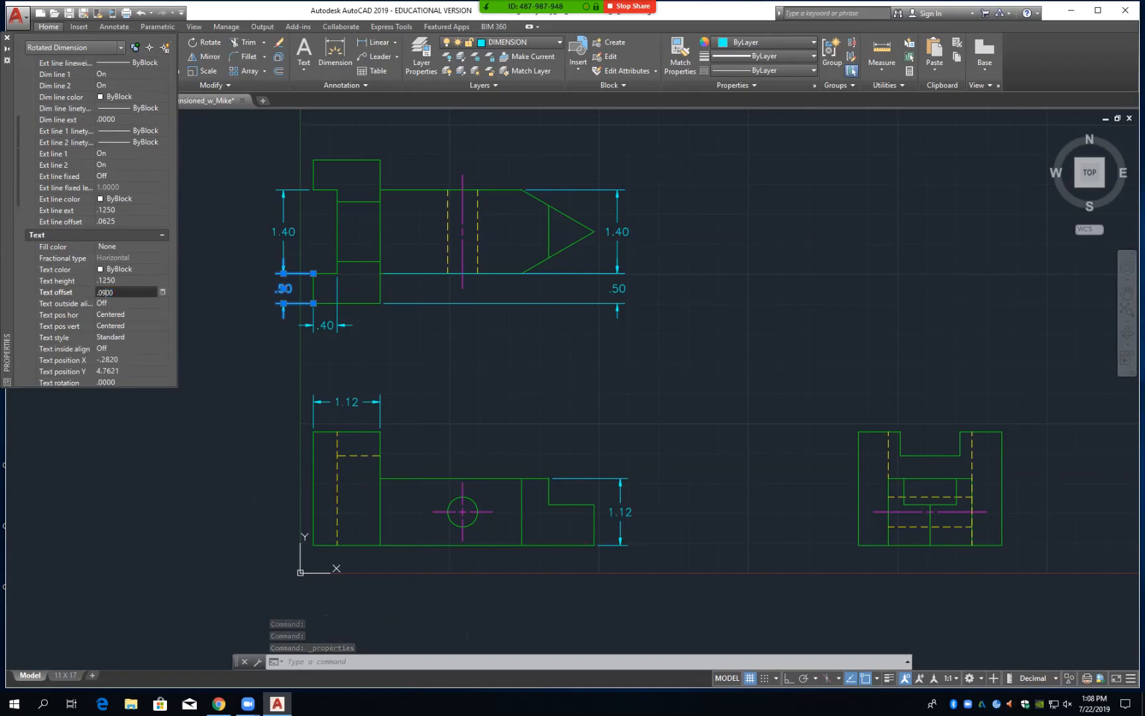
key(BackSpace)
text(25)
key(Delete)
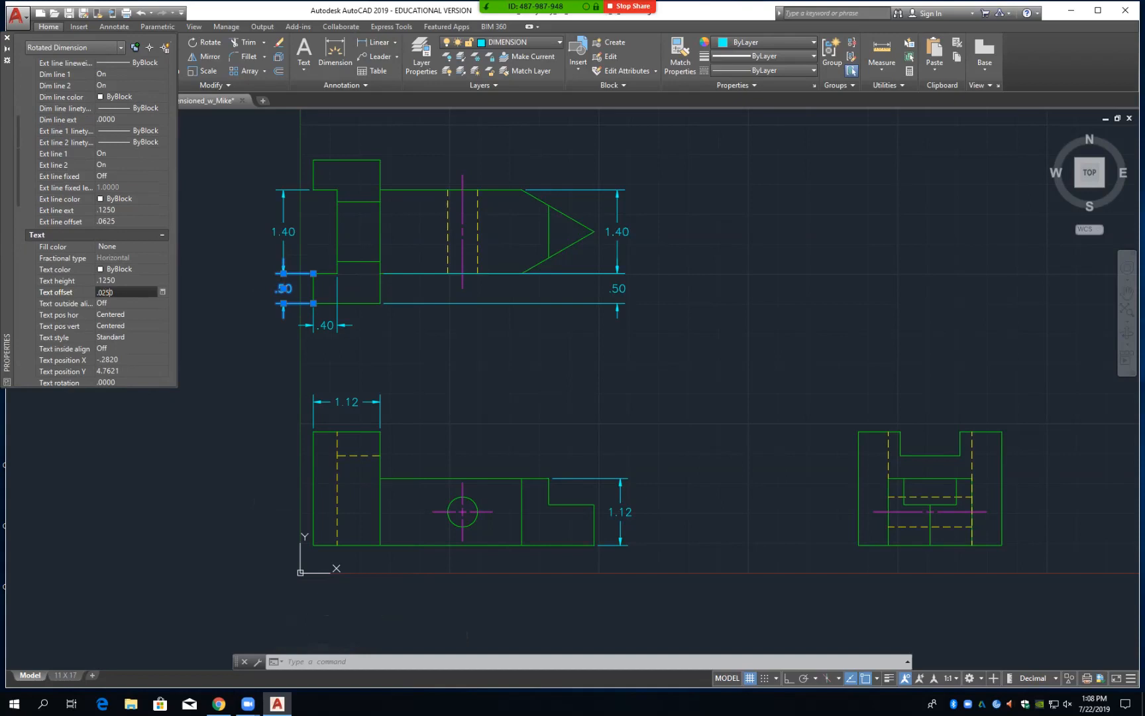
key(Return)
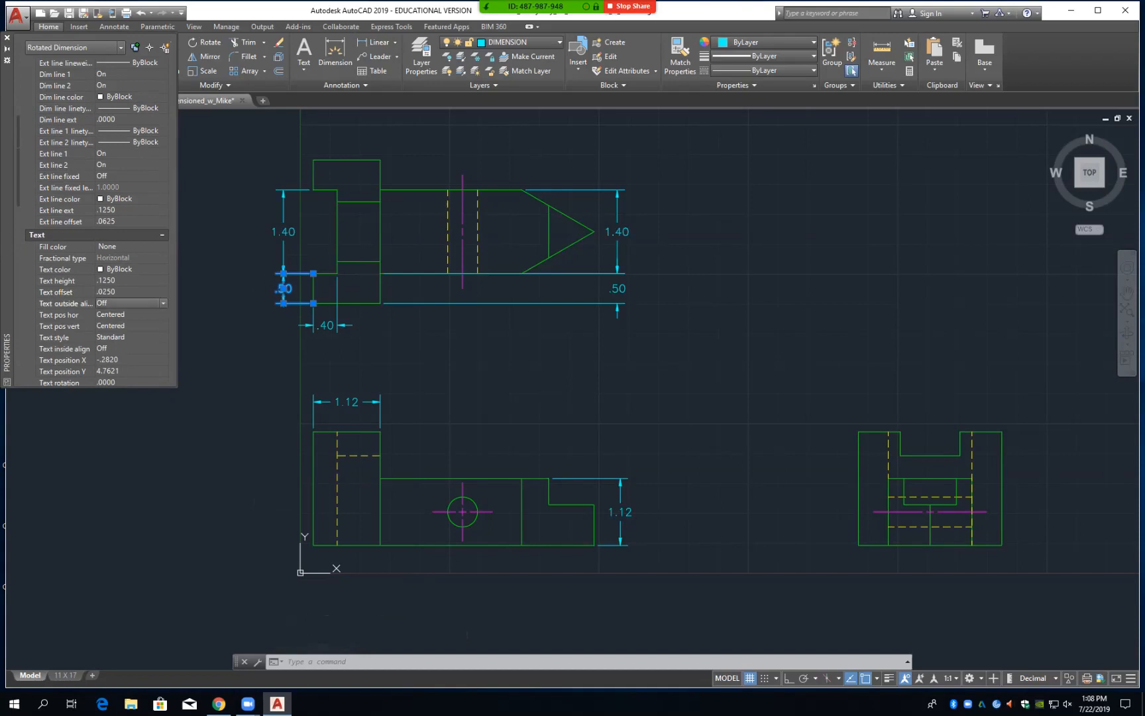
Set the text offset of the .50 dimension at the top view's pointed end to .0250, and close the properties
click(619, 290)
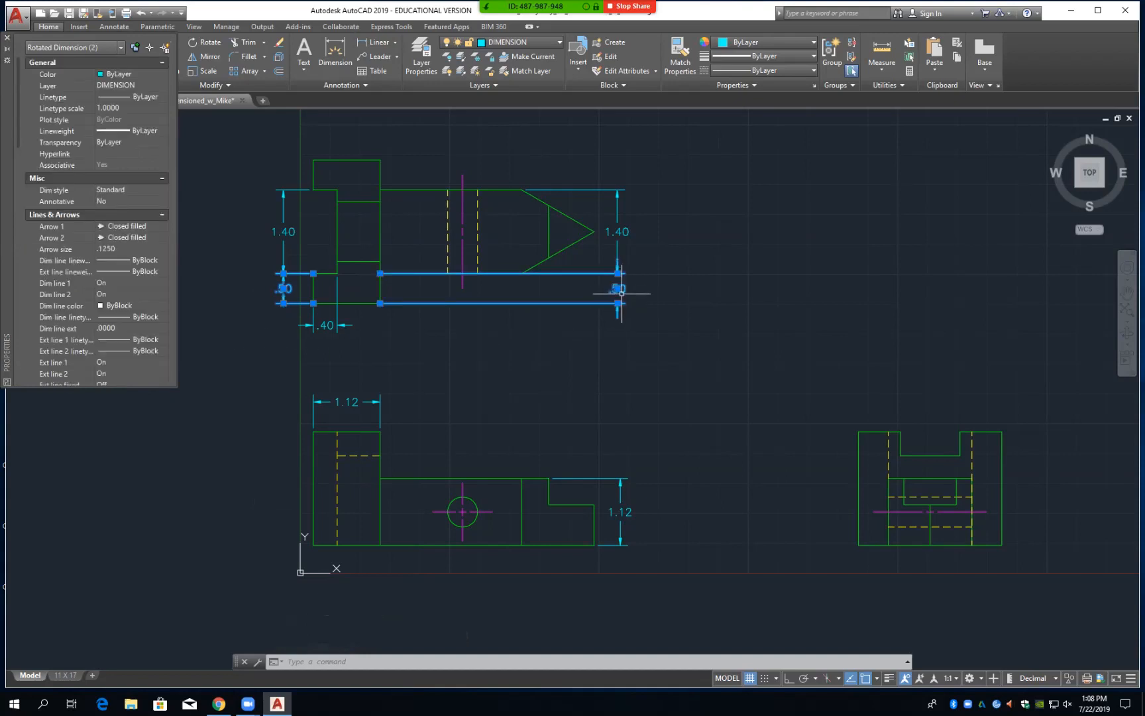
key(Escape)
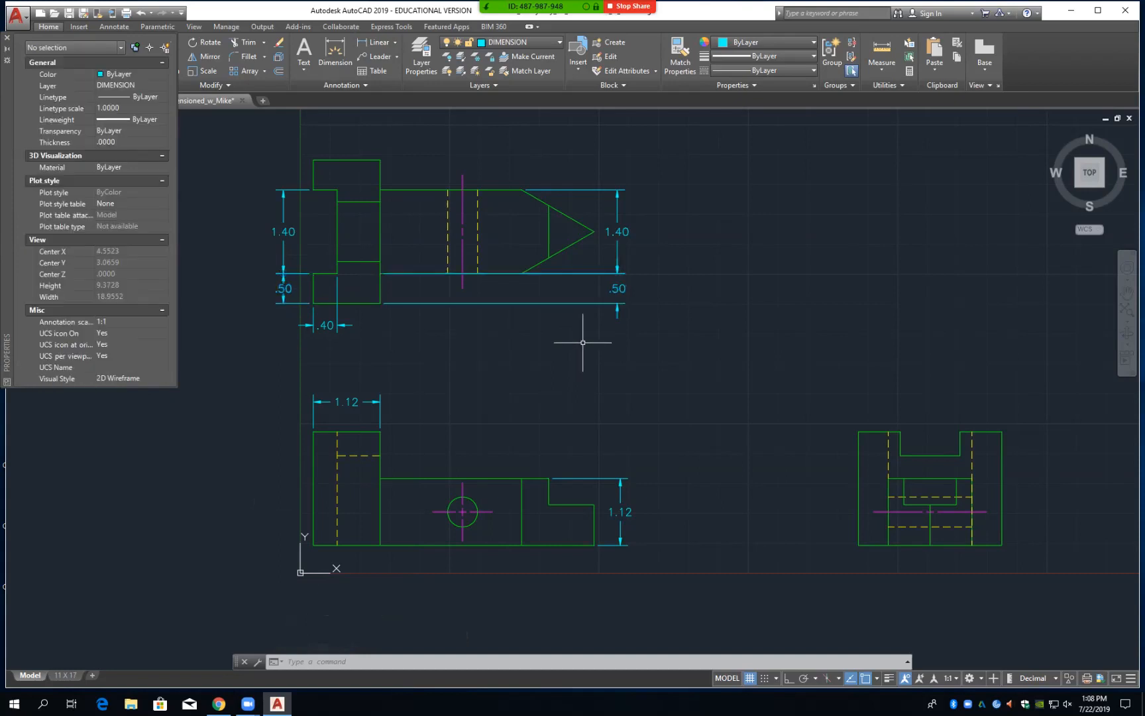
click(617, 290)
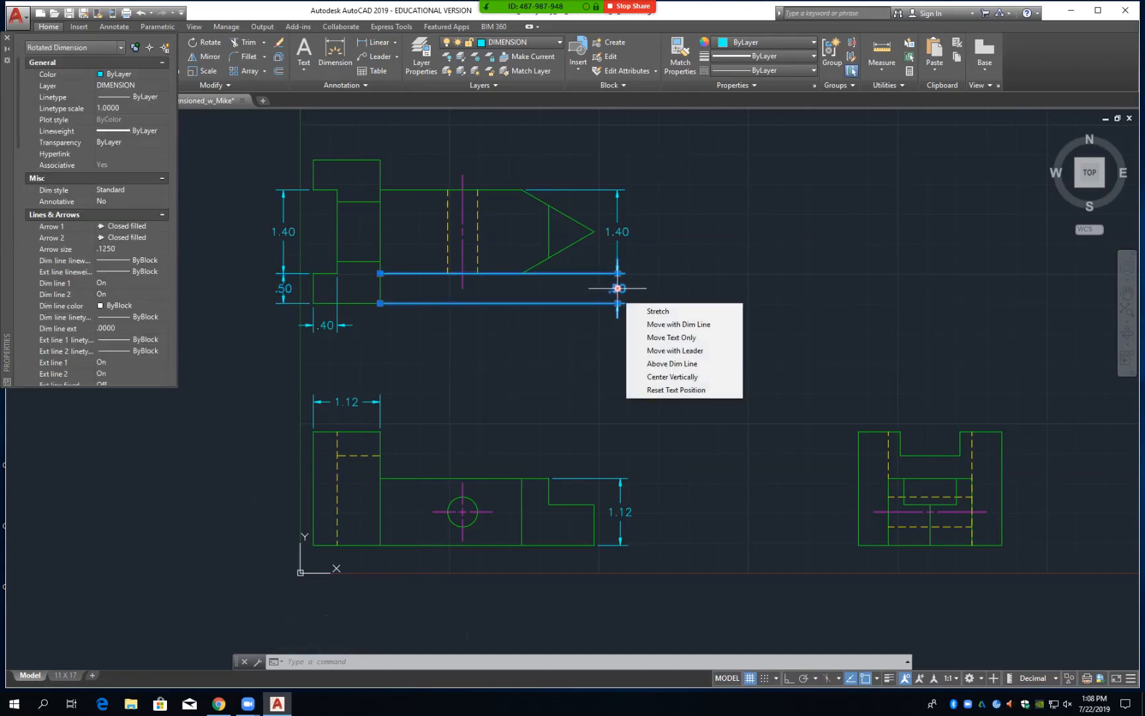
right_click(617, 289)
click(663, 616)
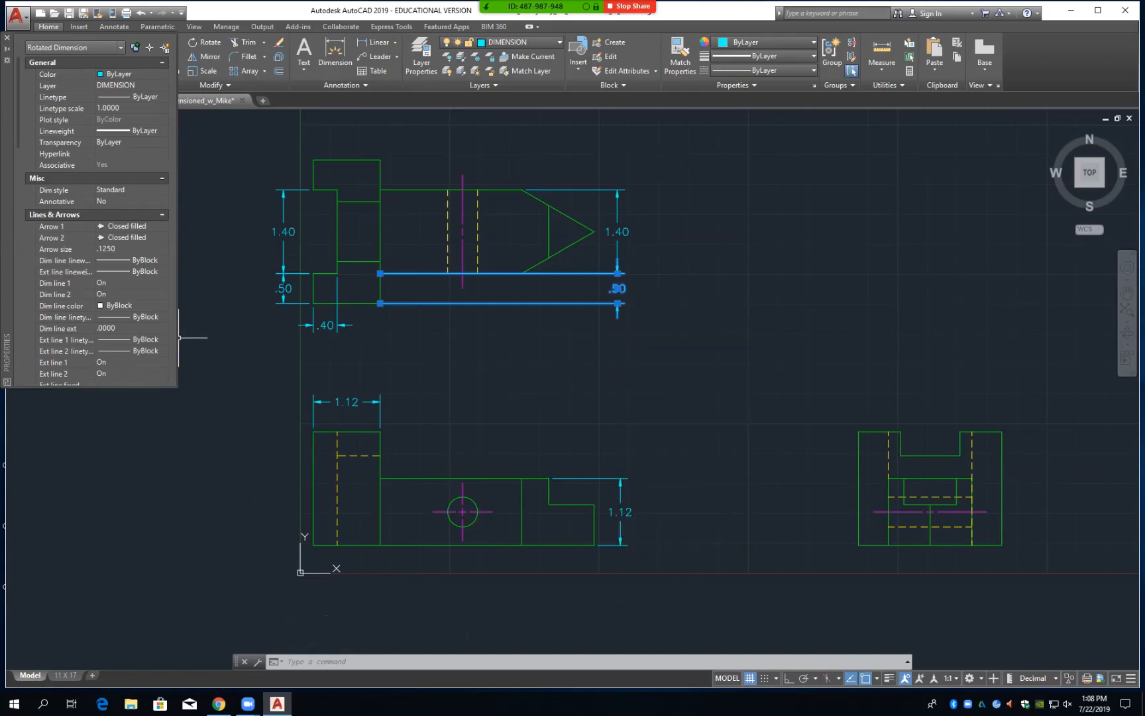
scroll(179, 337, down, 7)
click(106, 281)
click(105, 281)
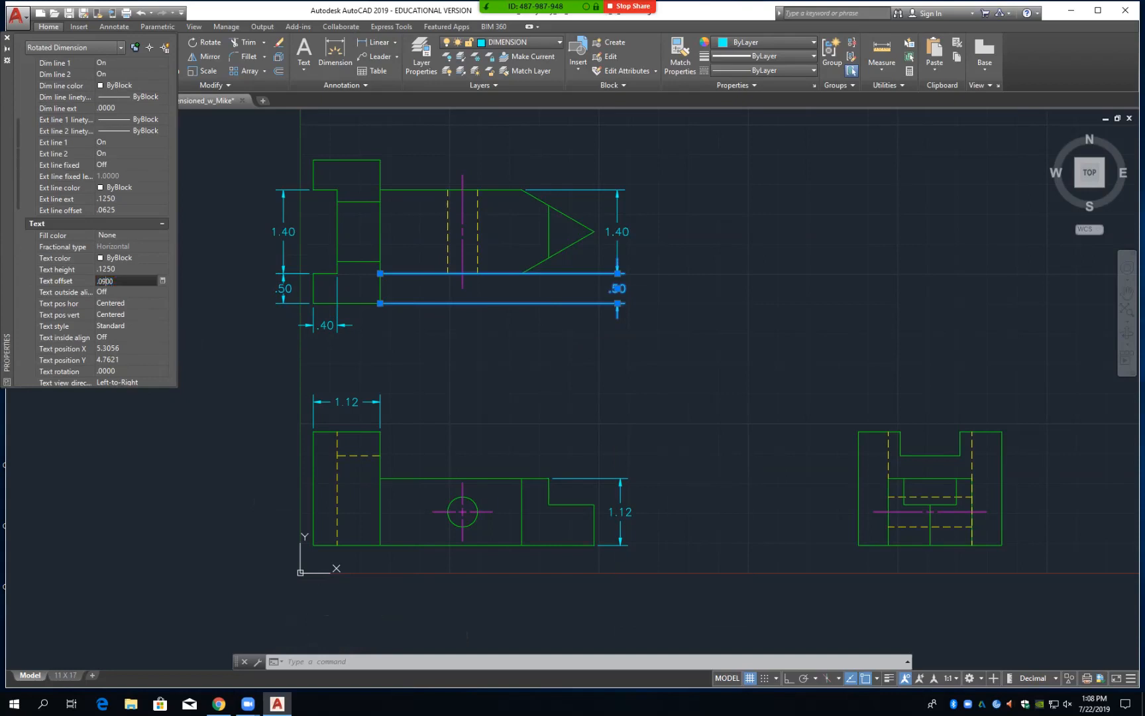
key(BackSpace)
text(25)
key(Tab)
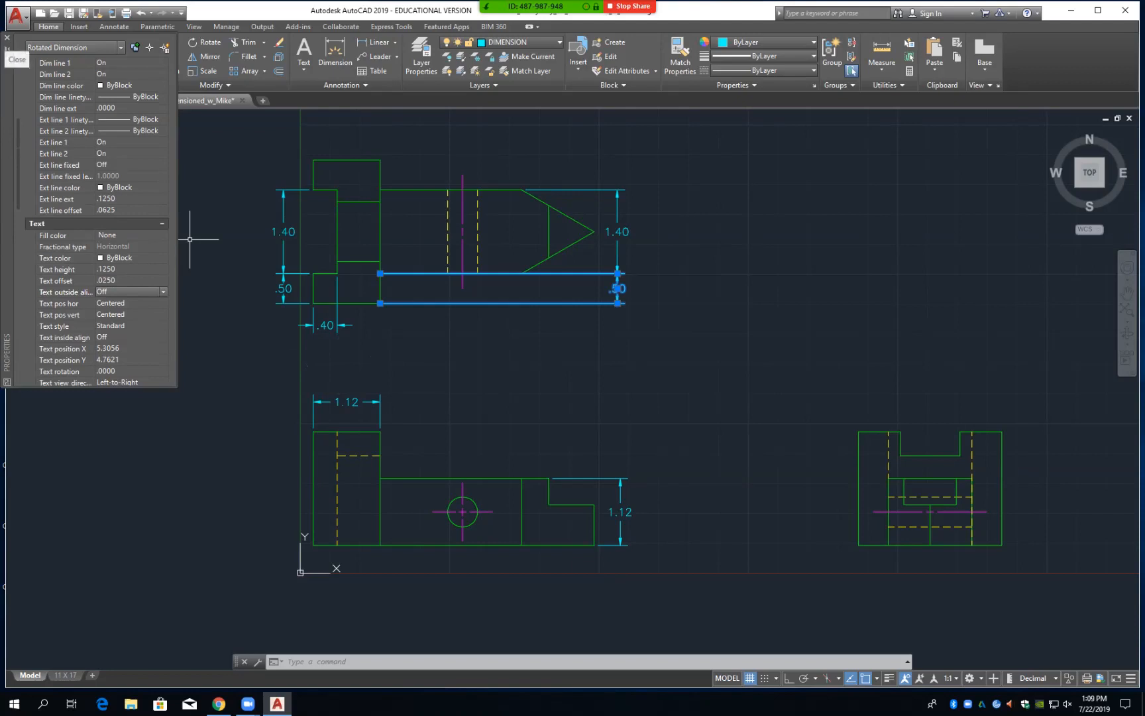
click(8, 38)
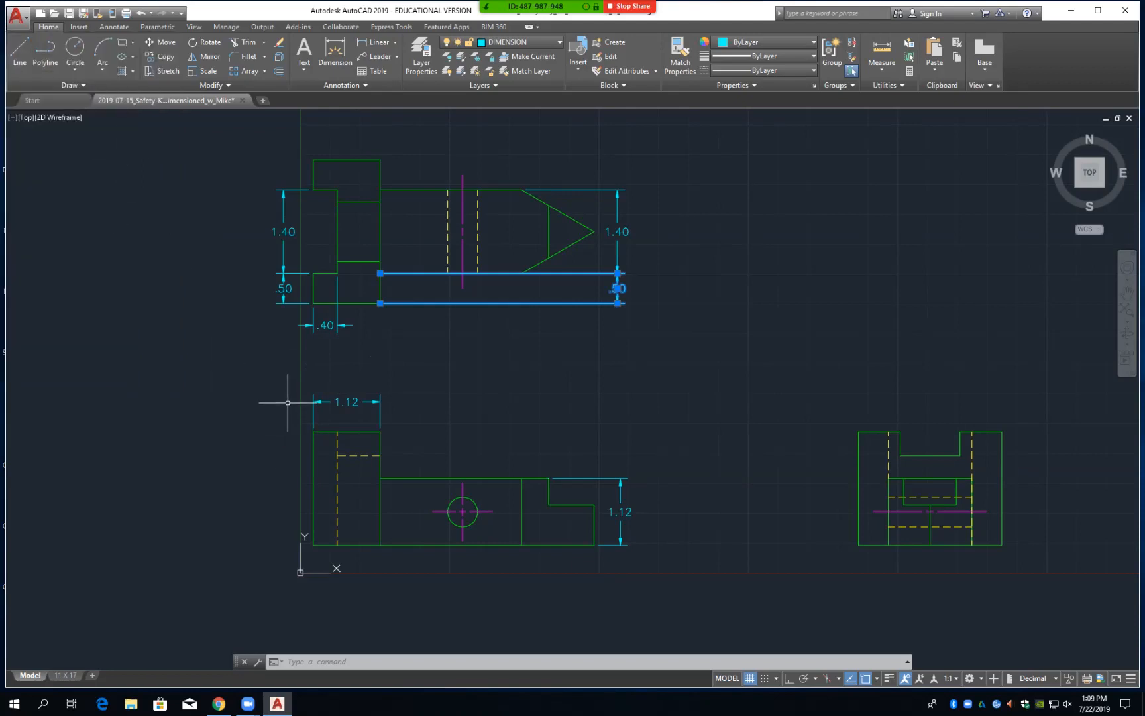
click(326, 324)
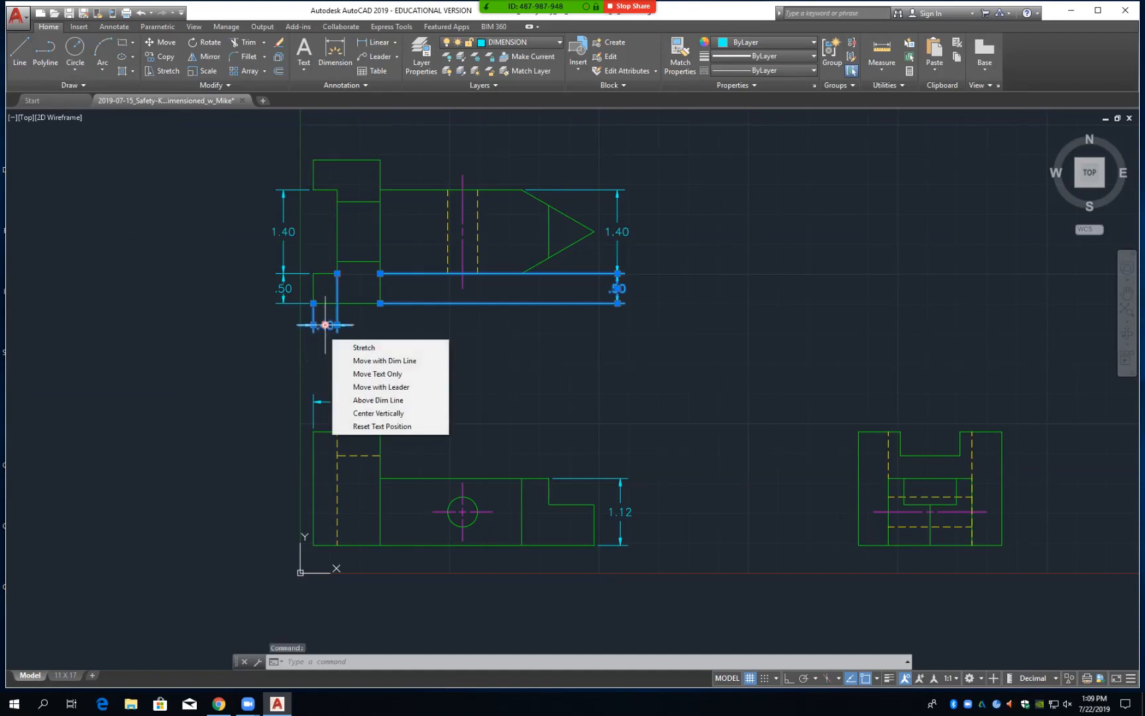
right_click(325, 325)
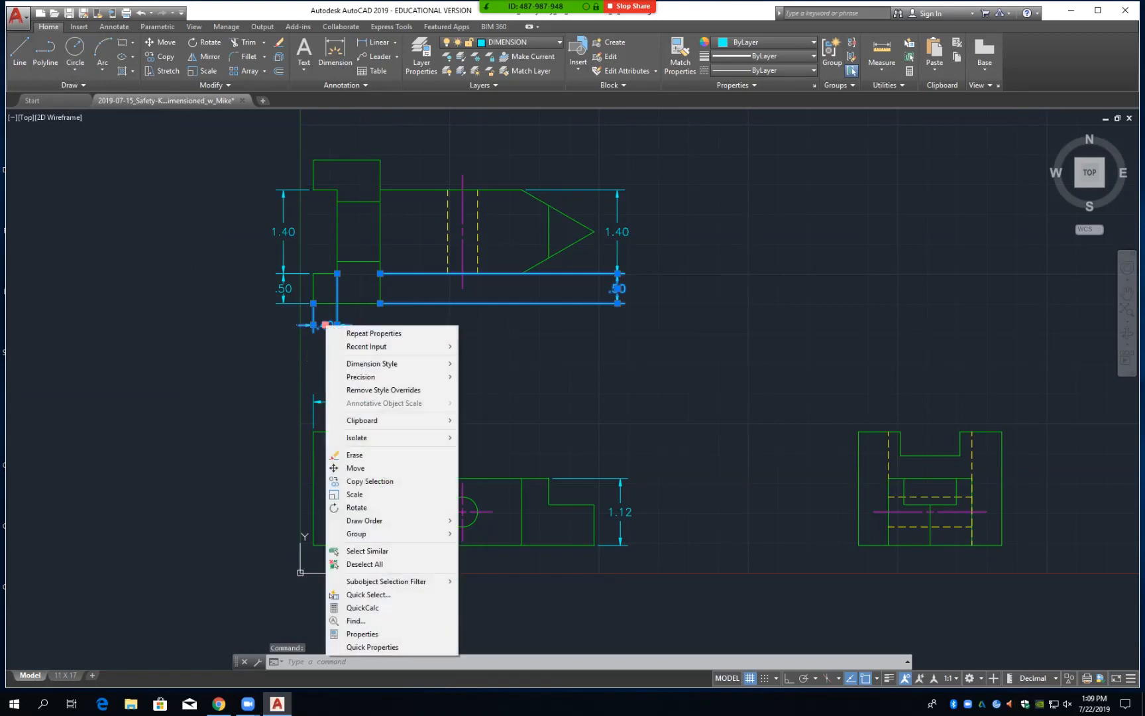
click(362, 634)
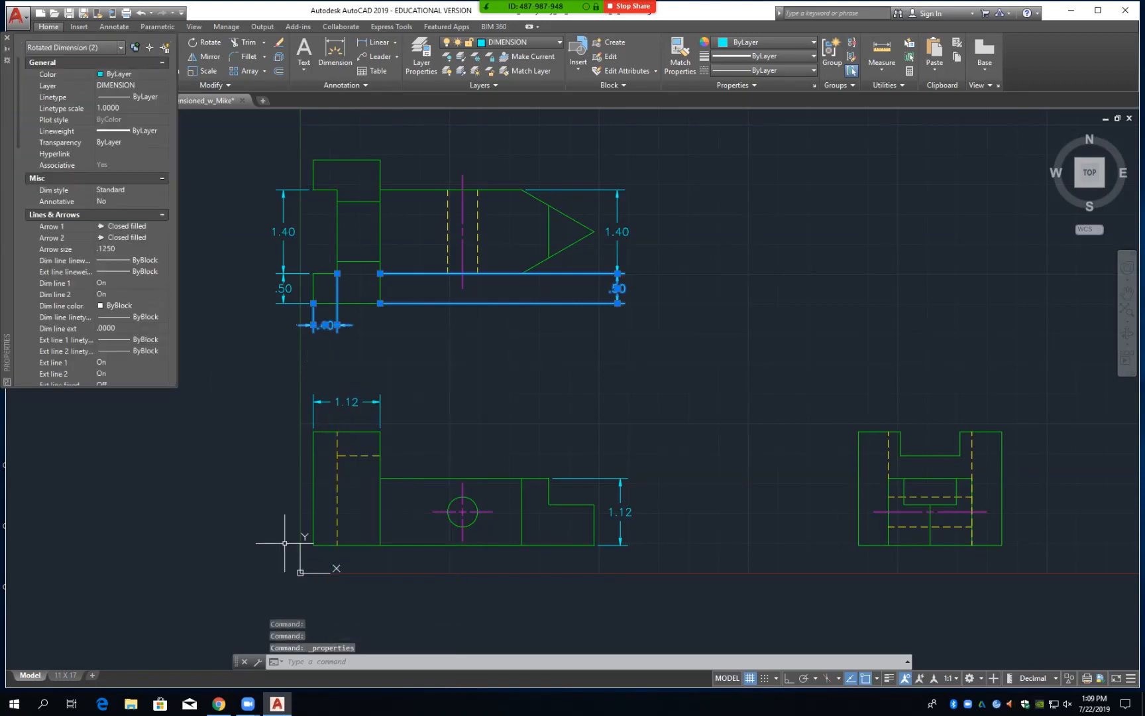
scroll(176, 391, down, 5)
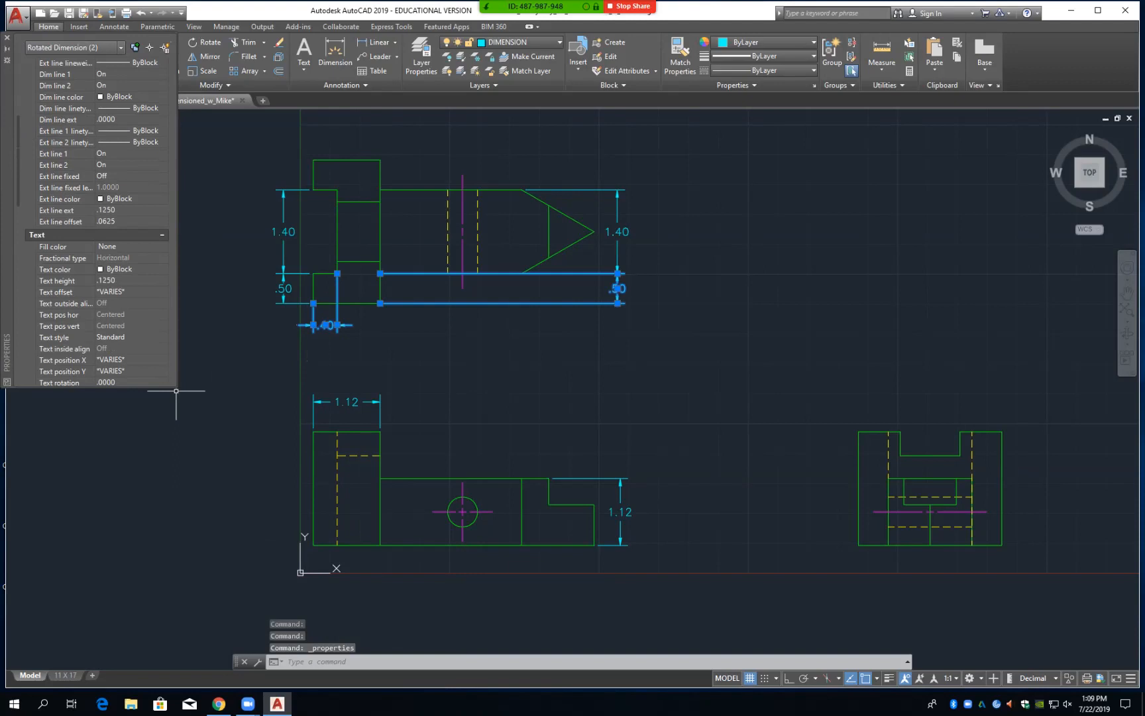
scroll(176, 391, down, 4)
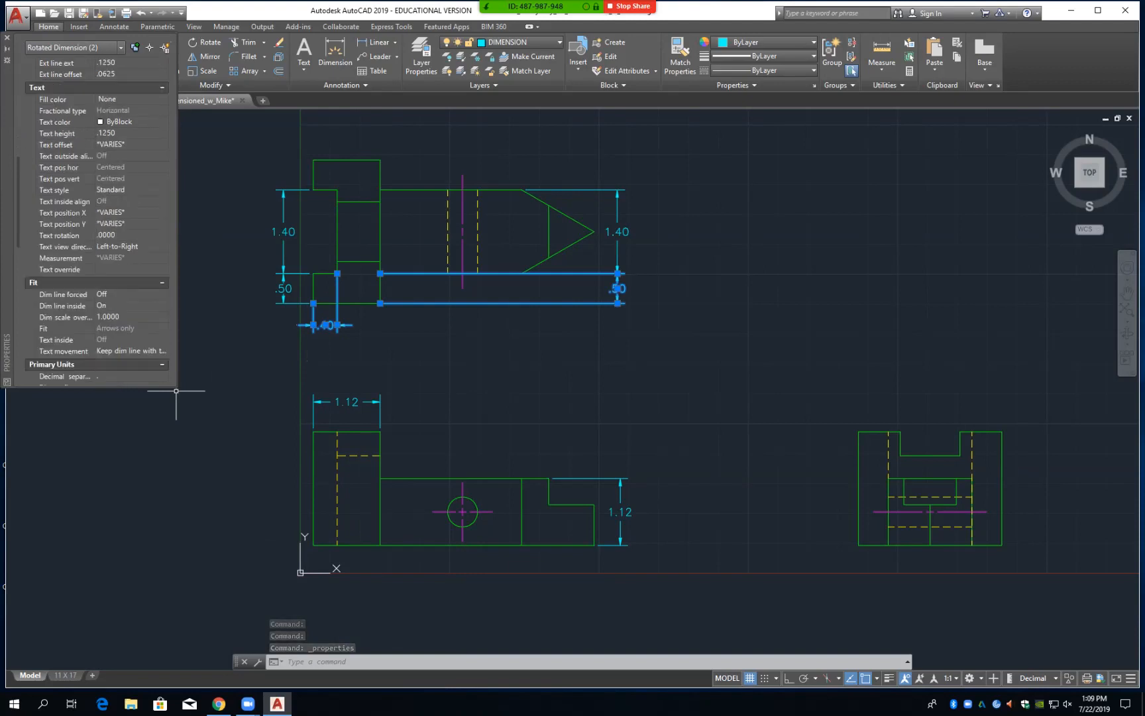
scroll(175, 391, up, 5)
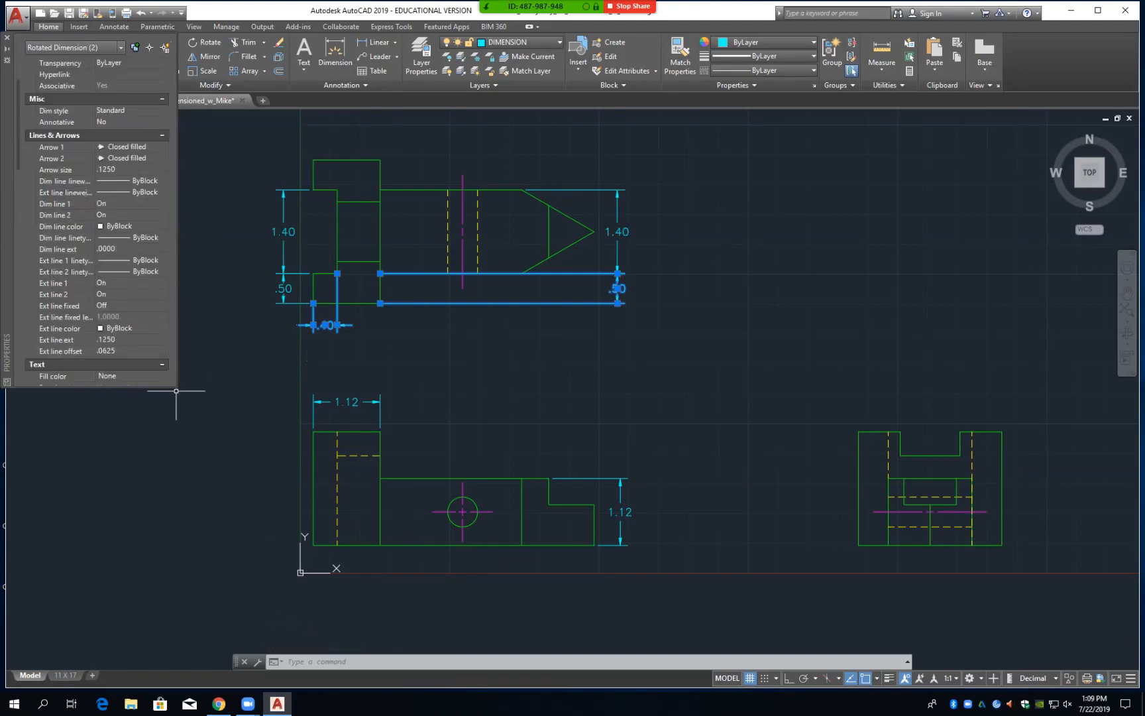
key(Escape)
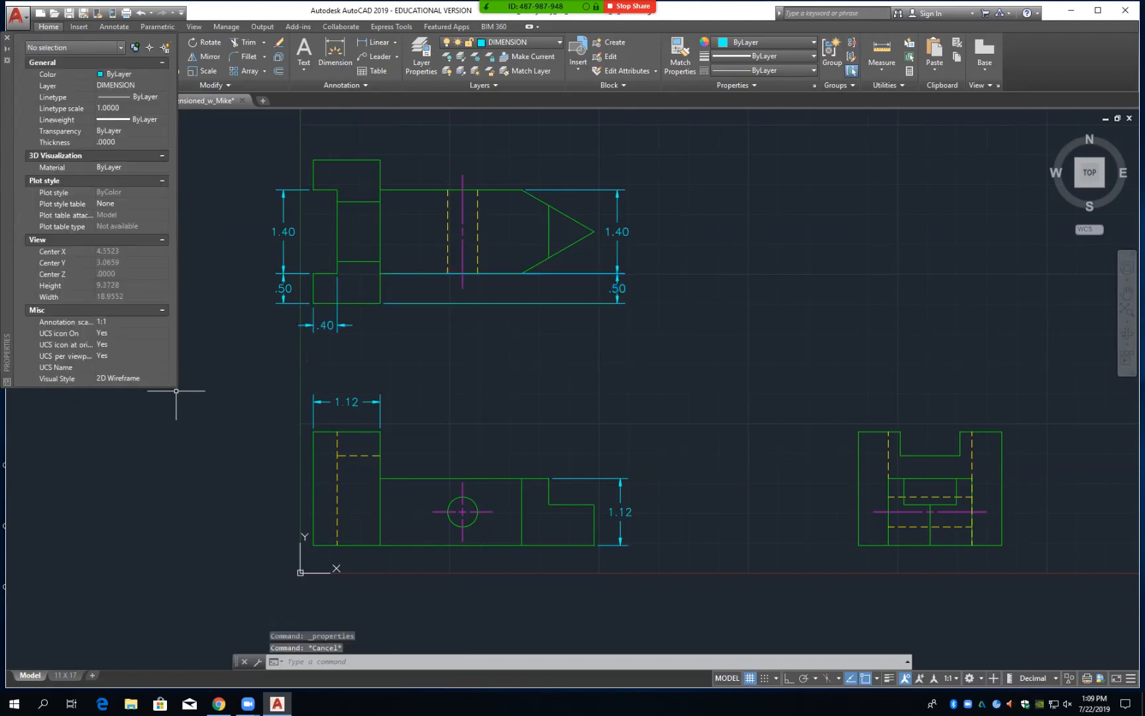
Set the text offset of the .40 recess depth dimension to .0250, close the properties, and save the drawing
click(325, 325)
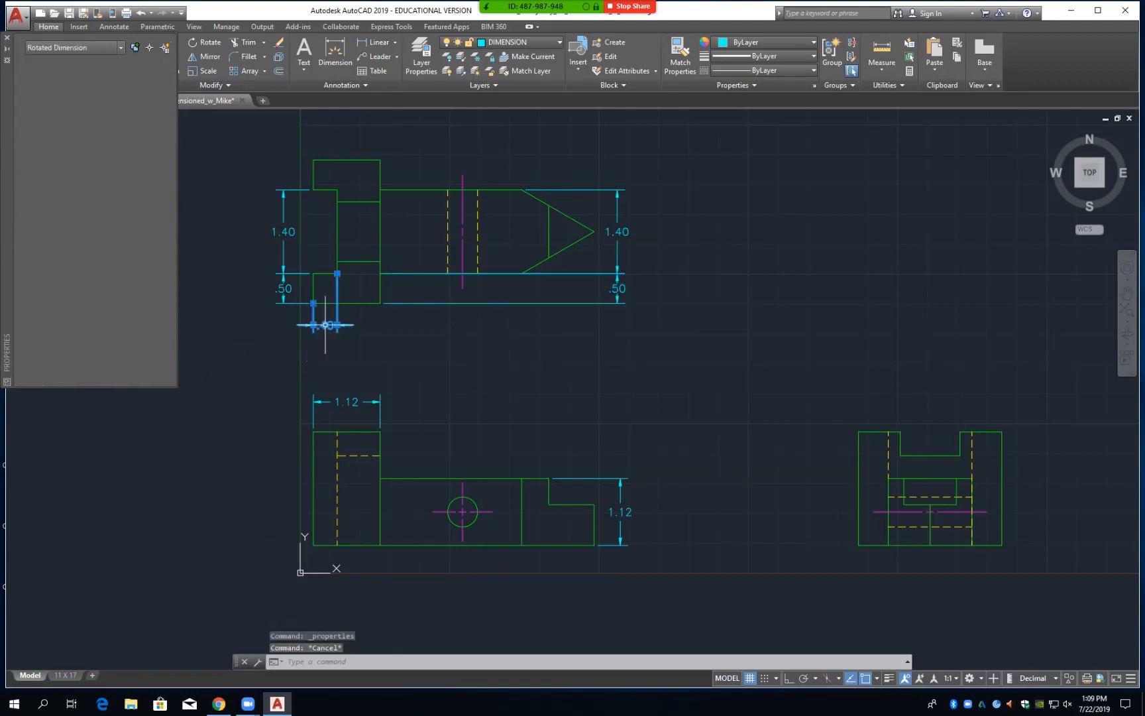
mouse_move(326, 325)
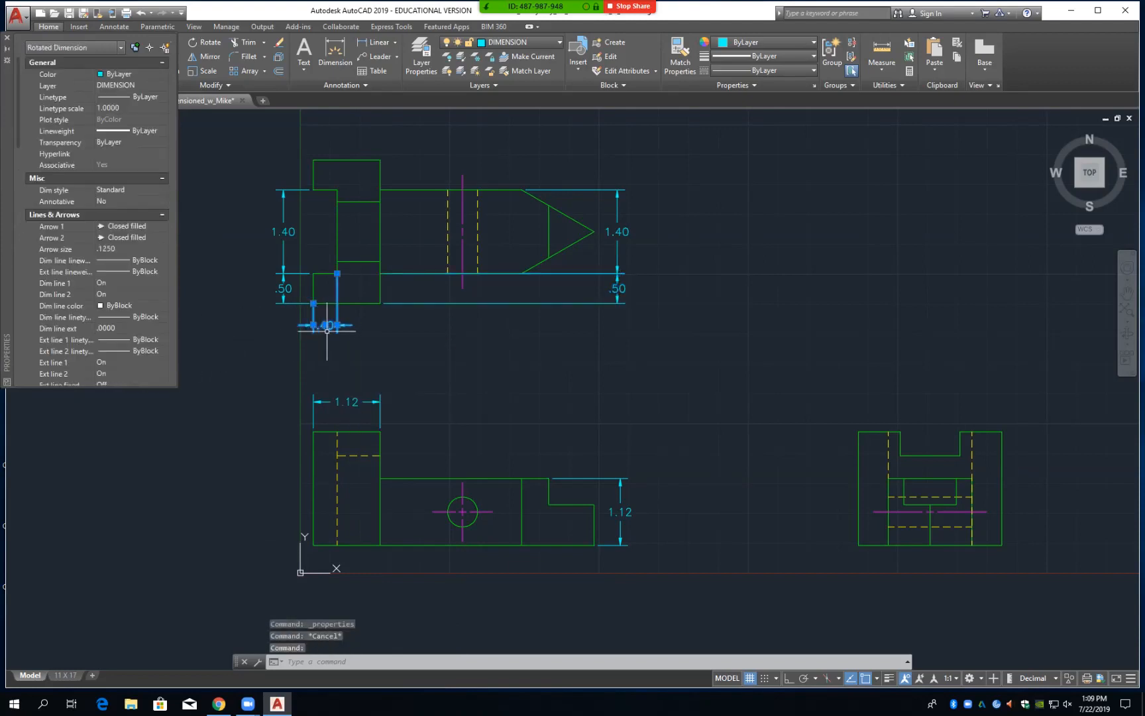
scroll(182, 319, down, 8)
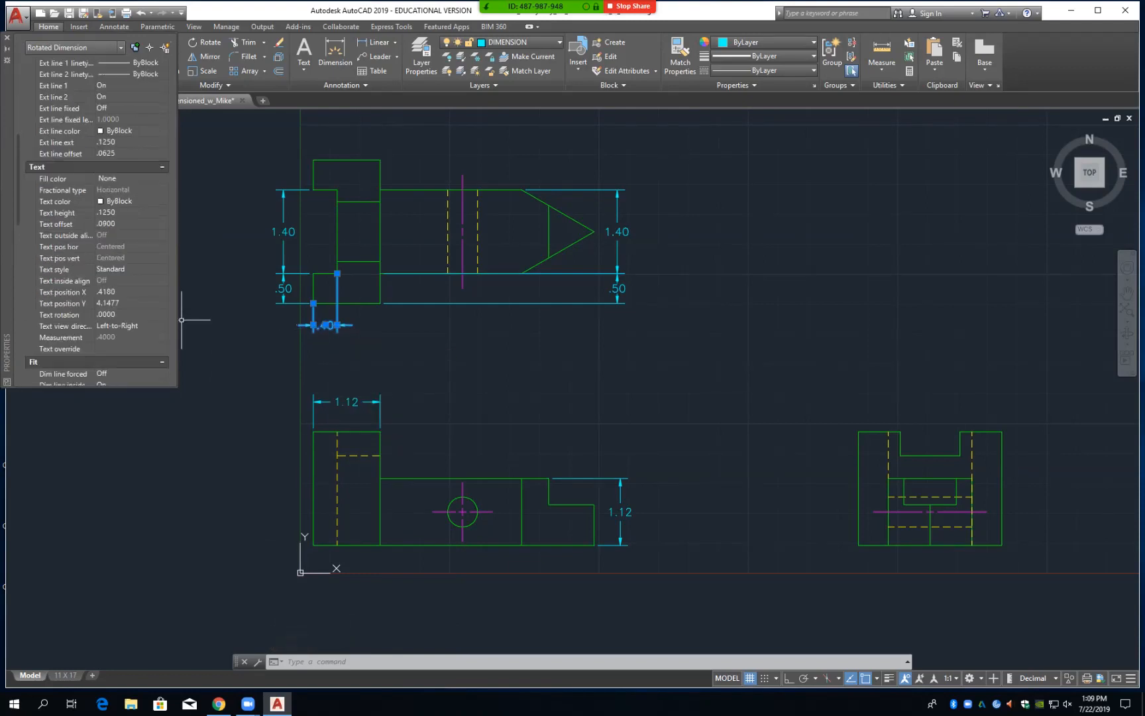
click(105, 224)
click(104, 224)
key(BackSpace)
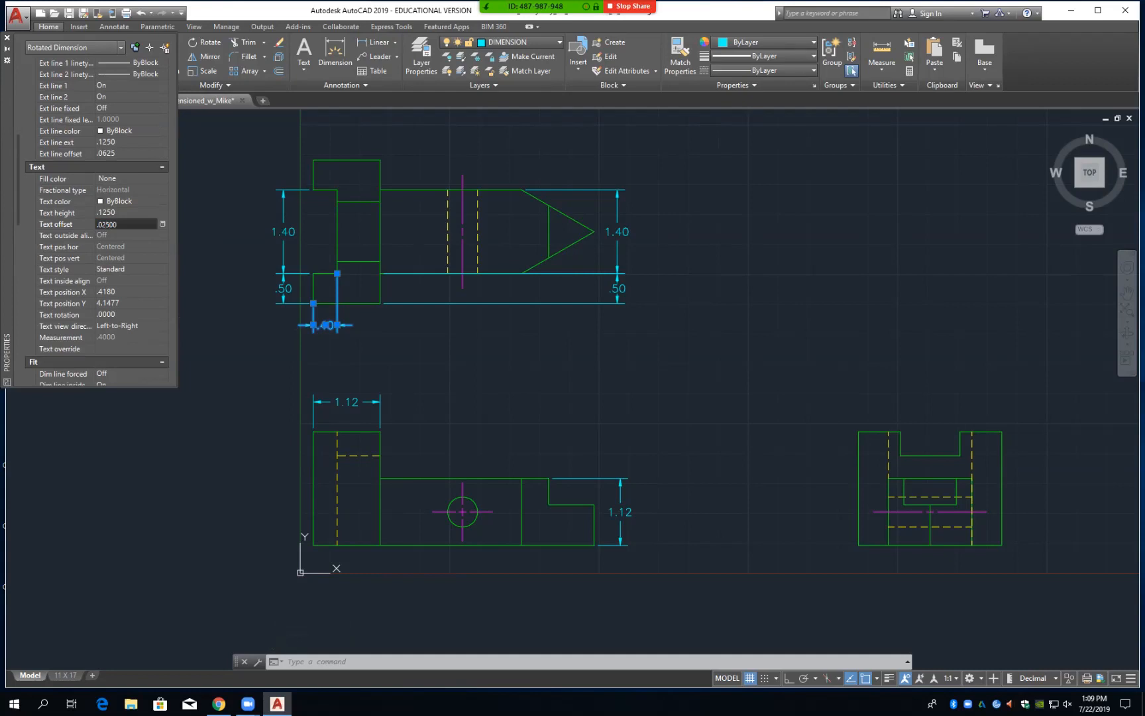
key(Return)
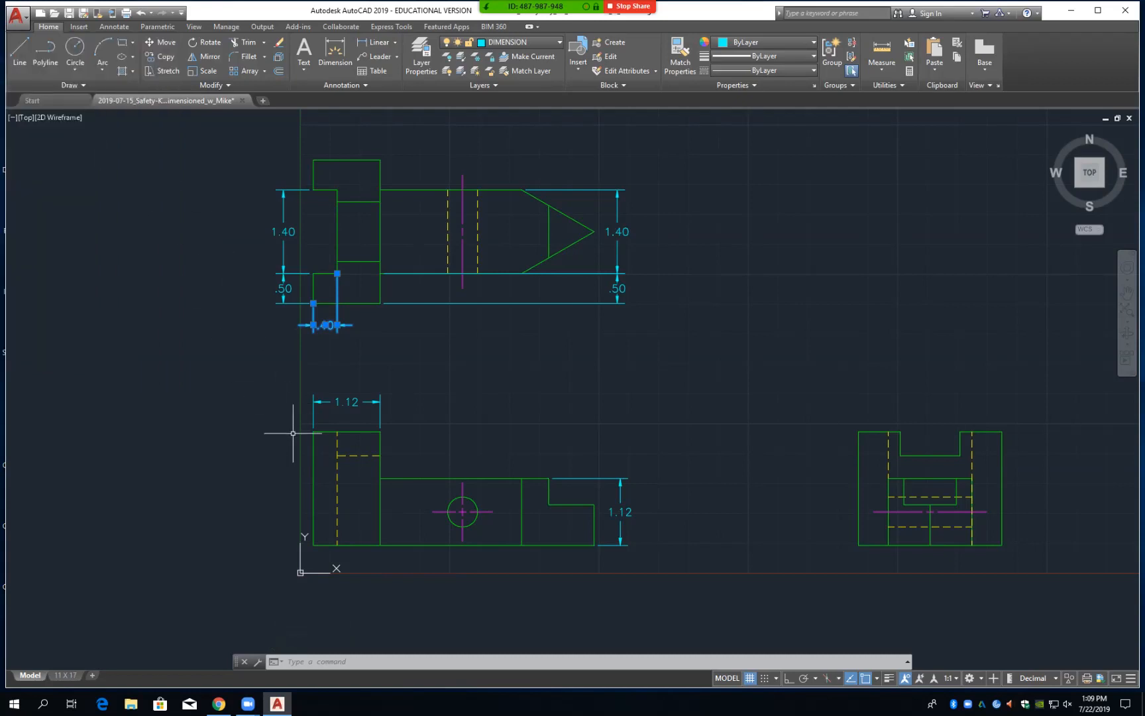
key(Escape)
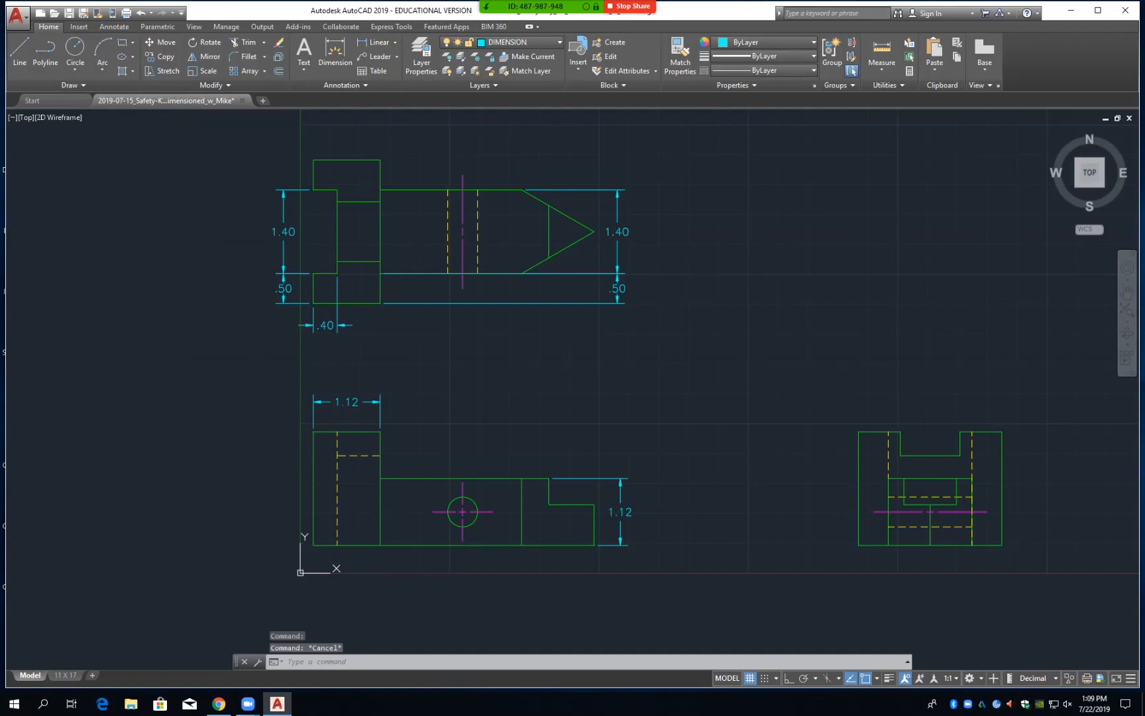
key(ctrl+s)
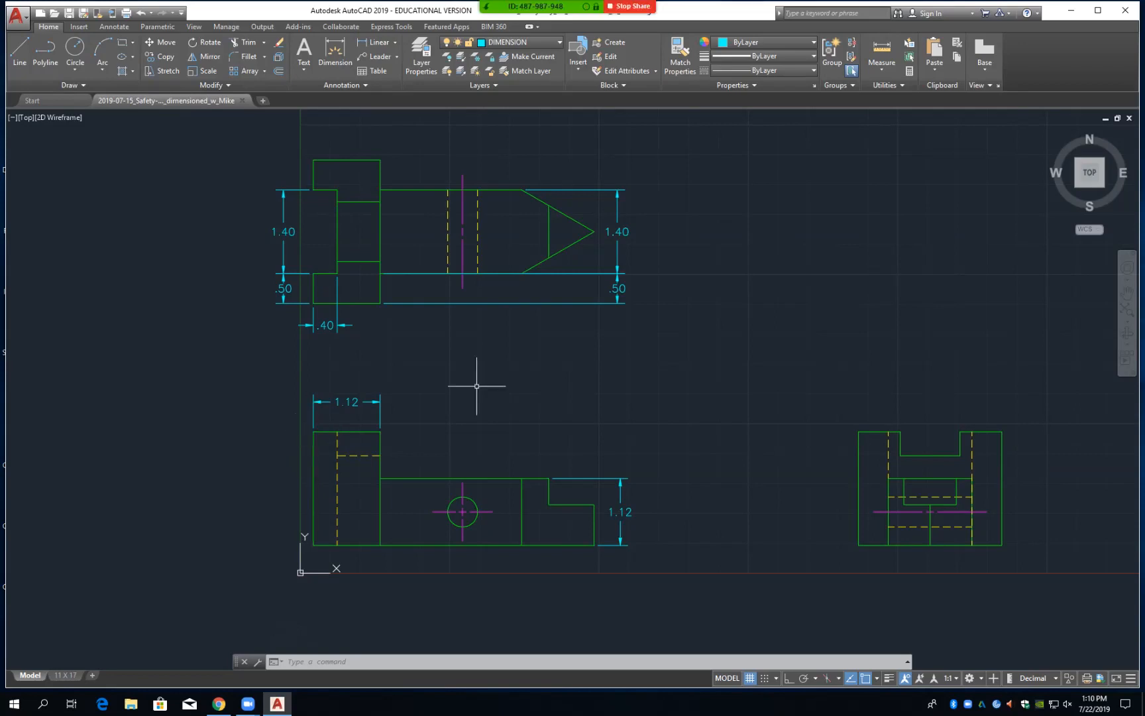
click(375, 42)
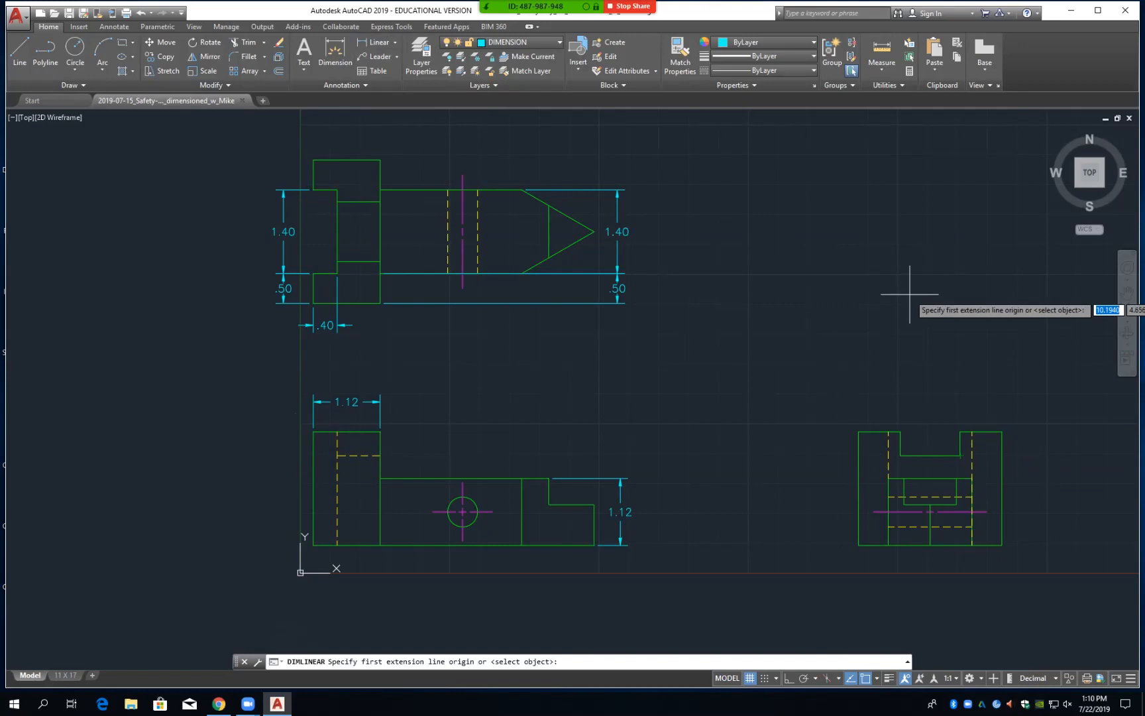
key(Escape)
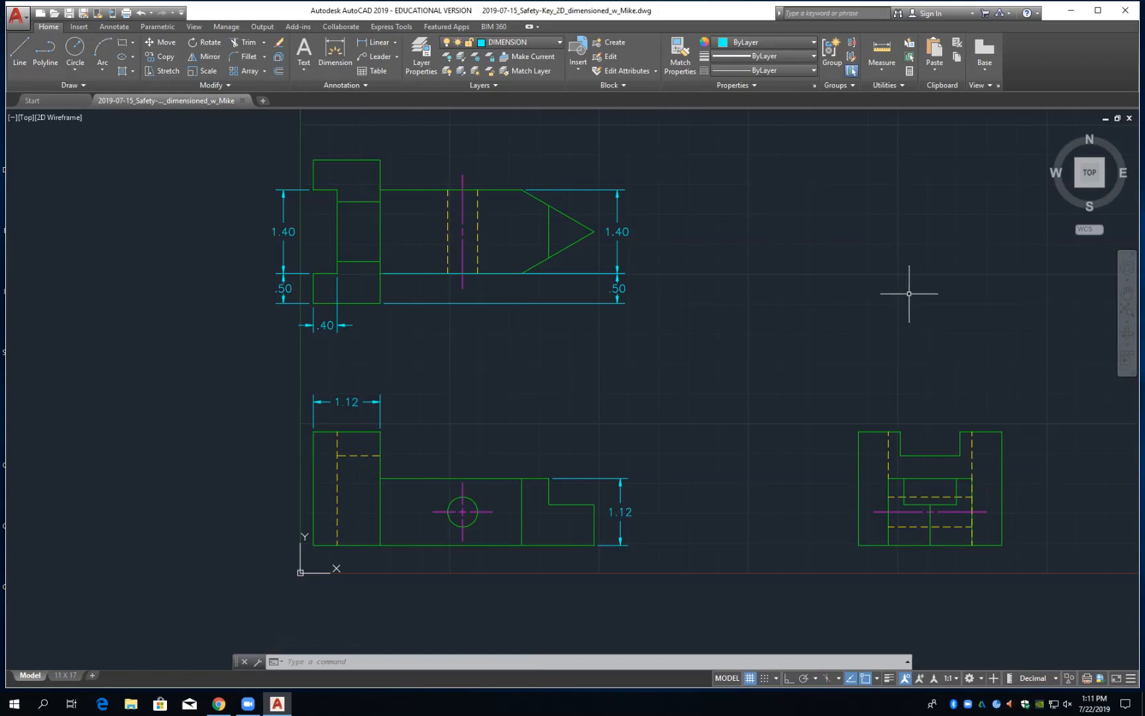
Add a vertical linear dimension for the notch depth in the side view, placing its dimension line .5 beyond the outer edge
click(375, 42)
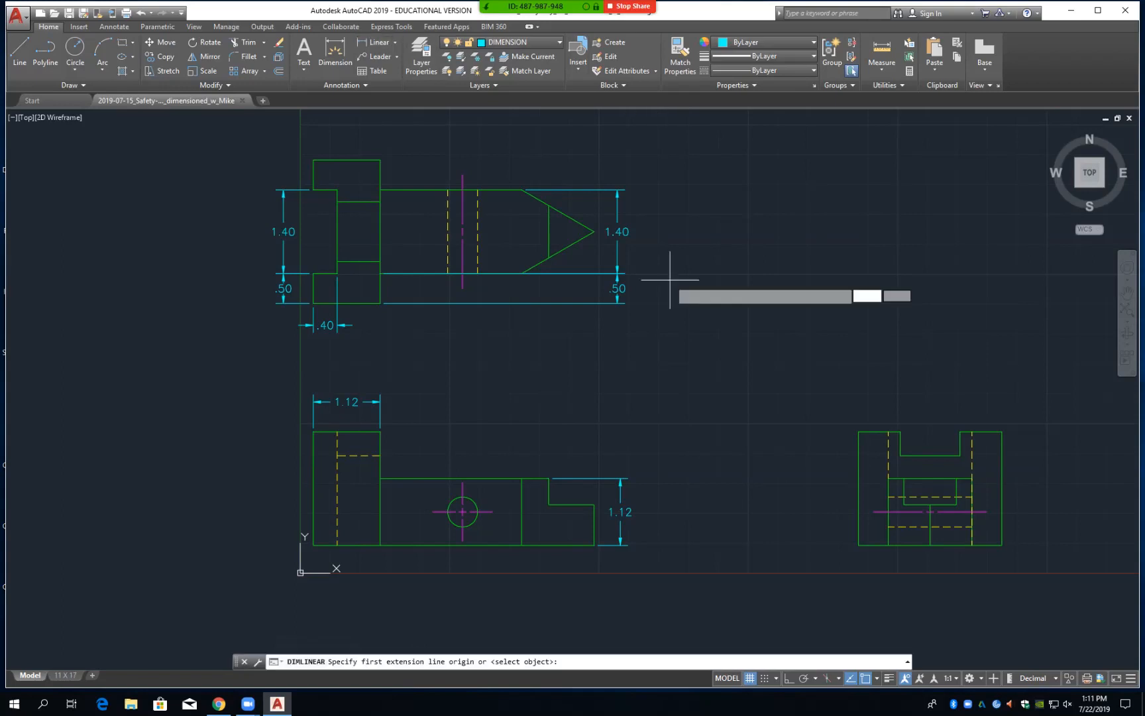
click(960, 432)
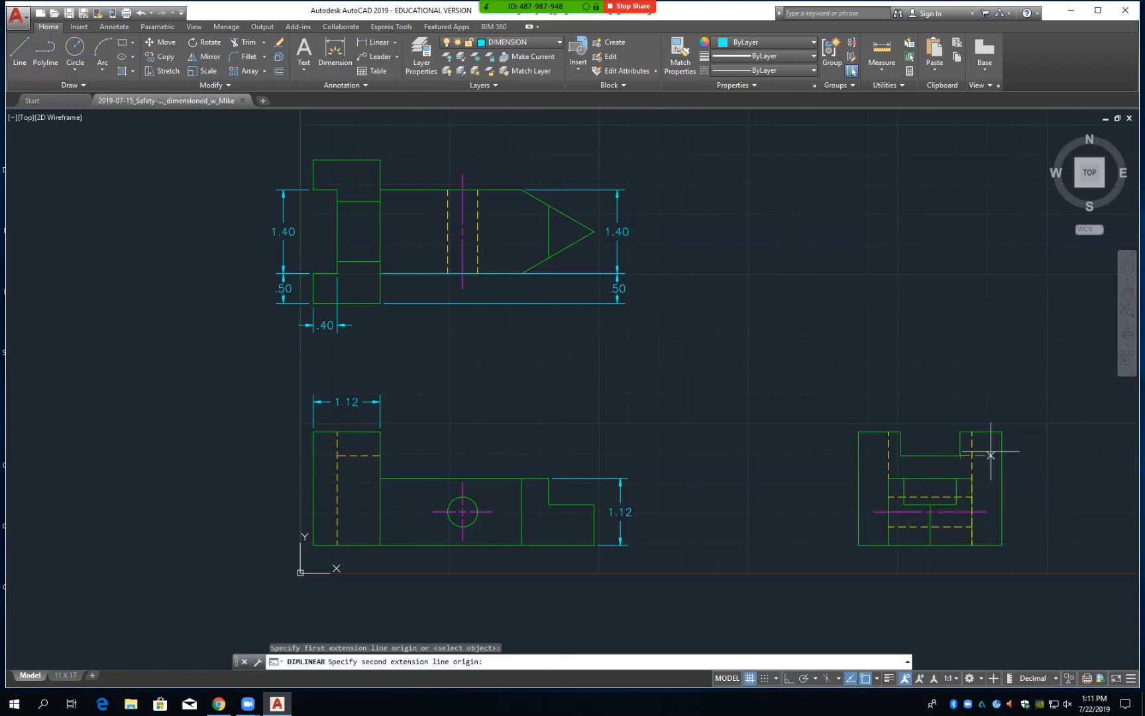
click(1002, 430)
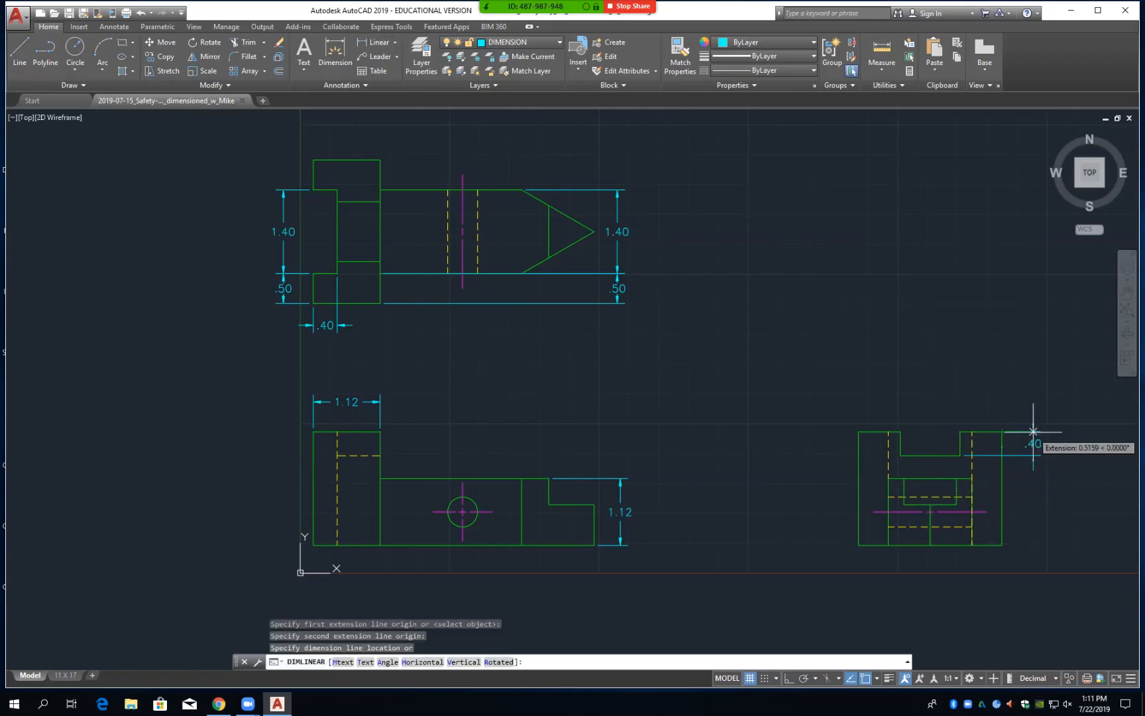
text(.5)
key(Return)
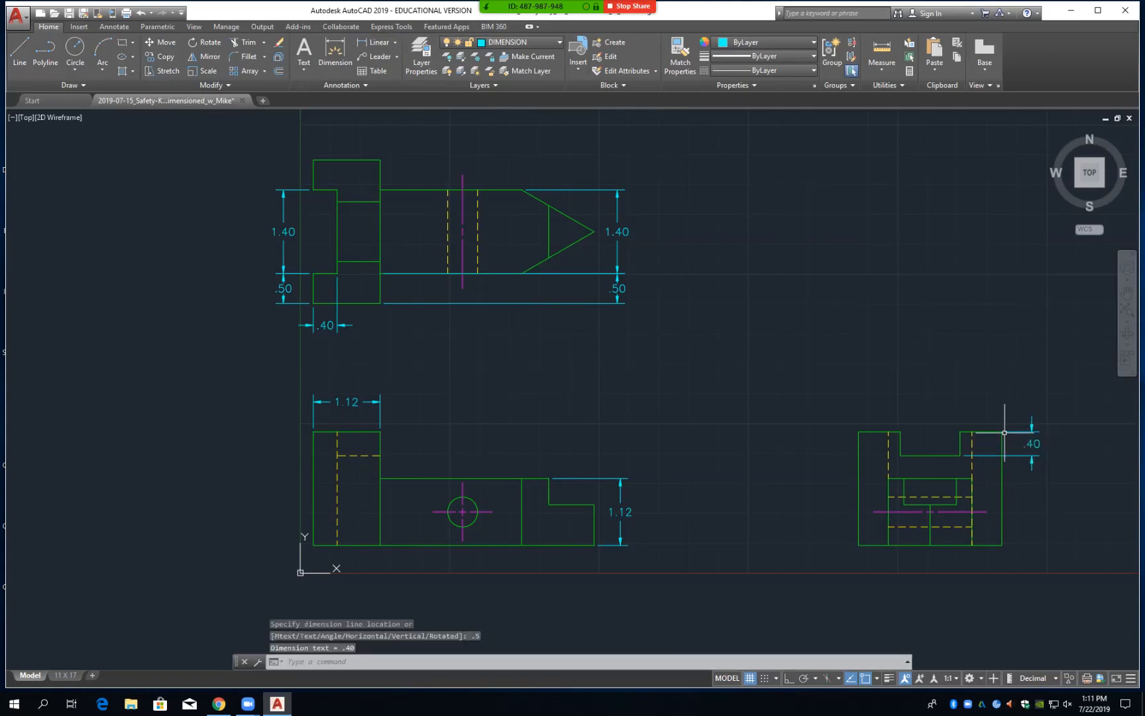
Add a horizontal linear dimension for the width of the side view's right-hand prong, placing its dimension line .5 above the top edge
key(Return)
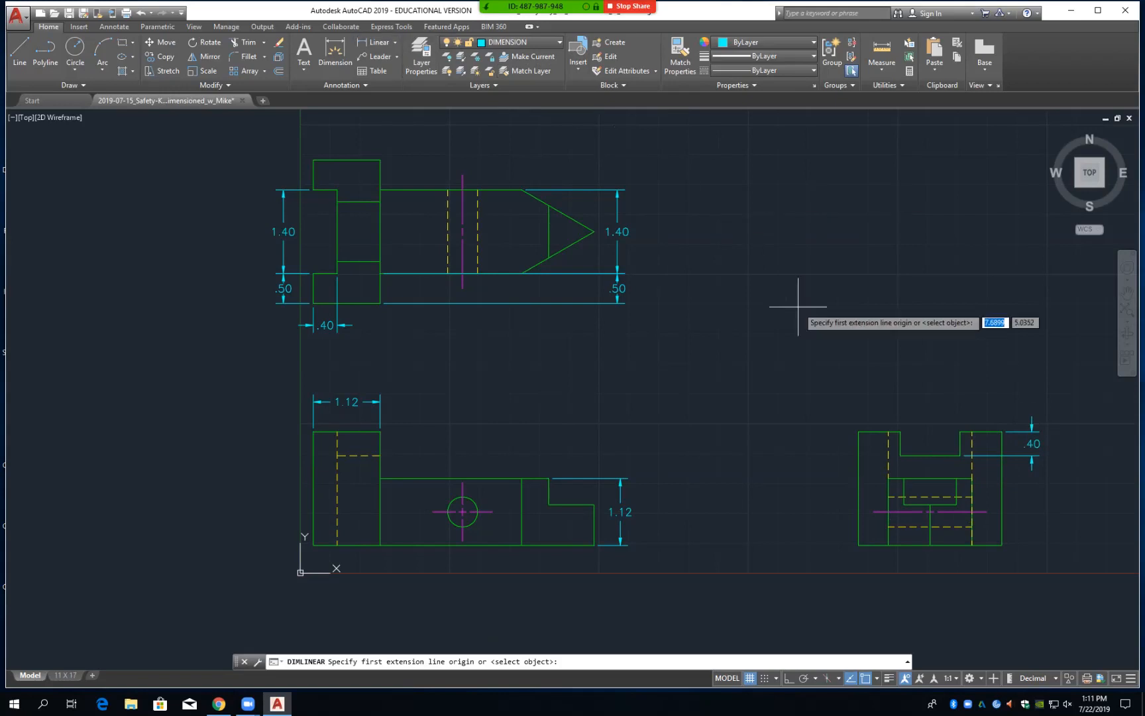
click(1001, 431)
click(961, 432)
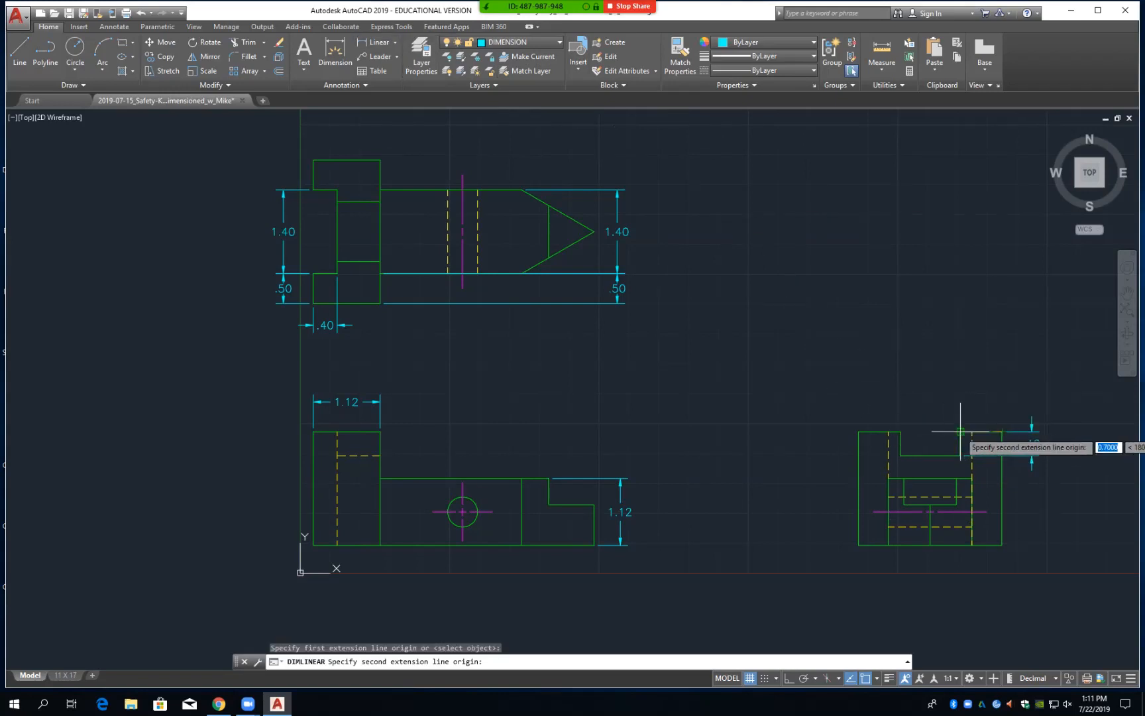
click(961, 395)
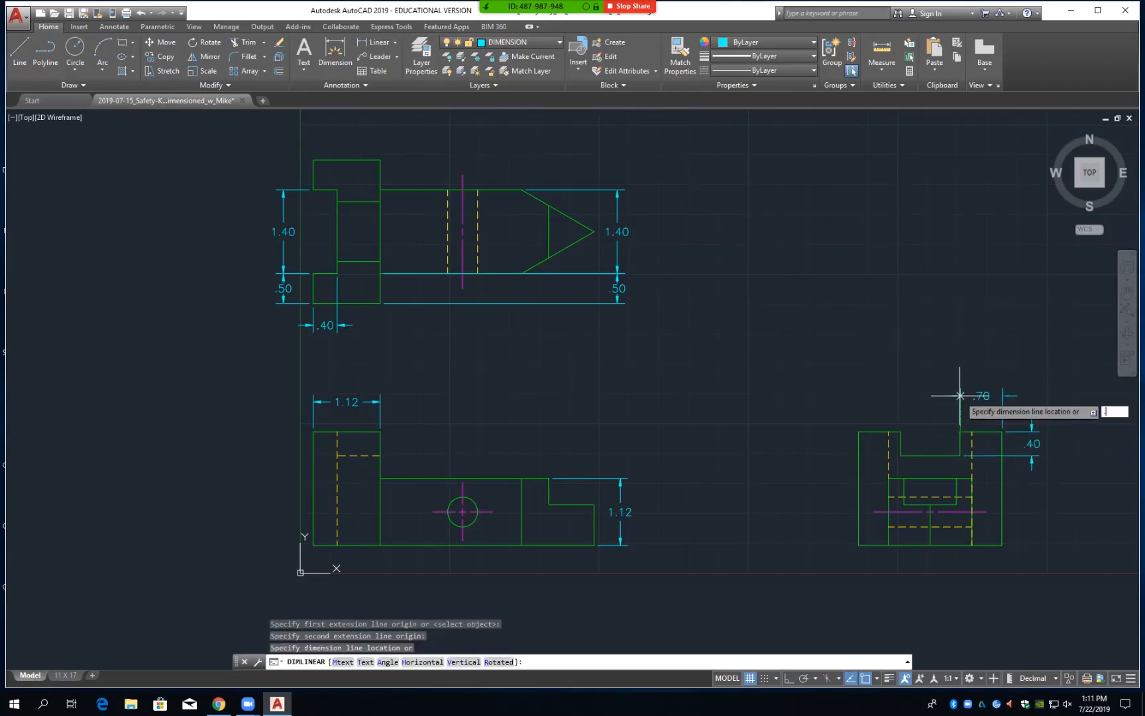
text(.5)
key(Return)
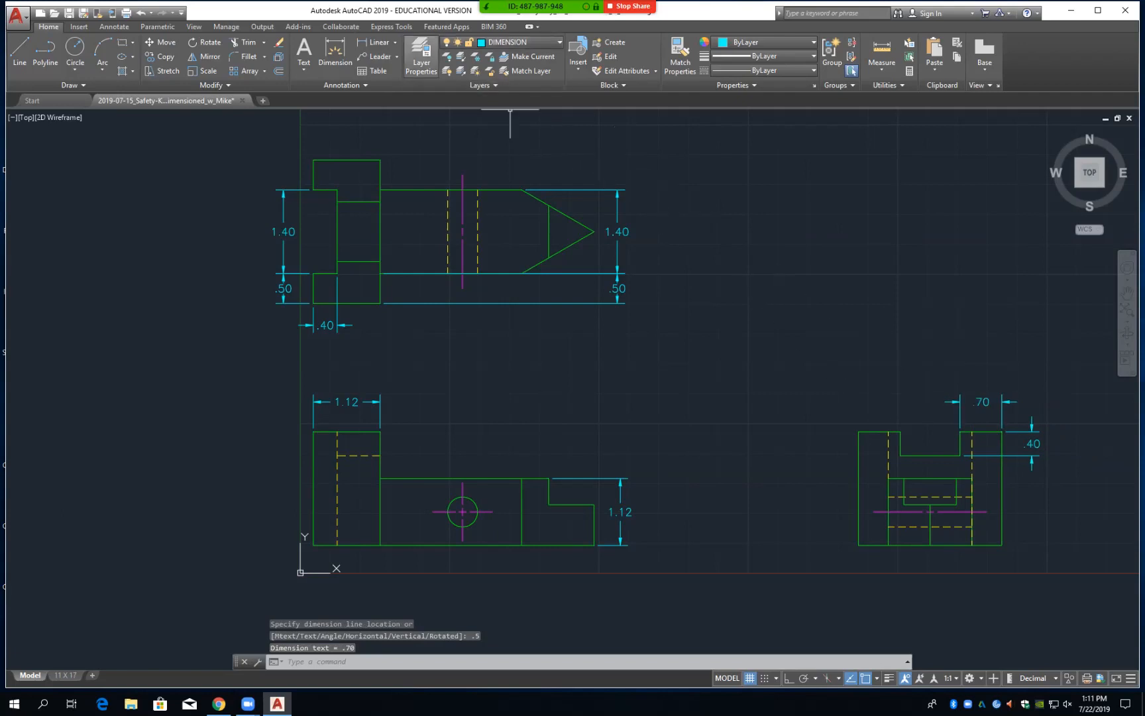
Dimension the notch's horizontal width at the top of the side view, aligned with the prong width dimension
click(375, 42)
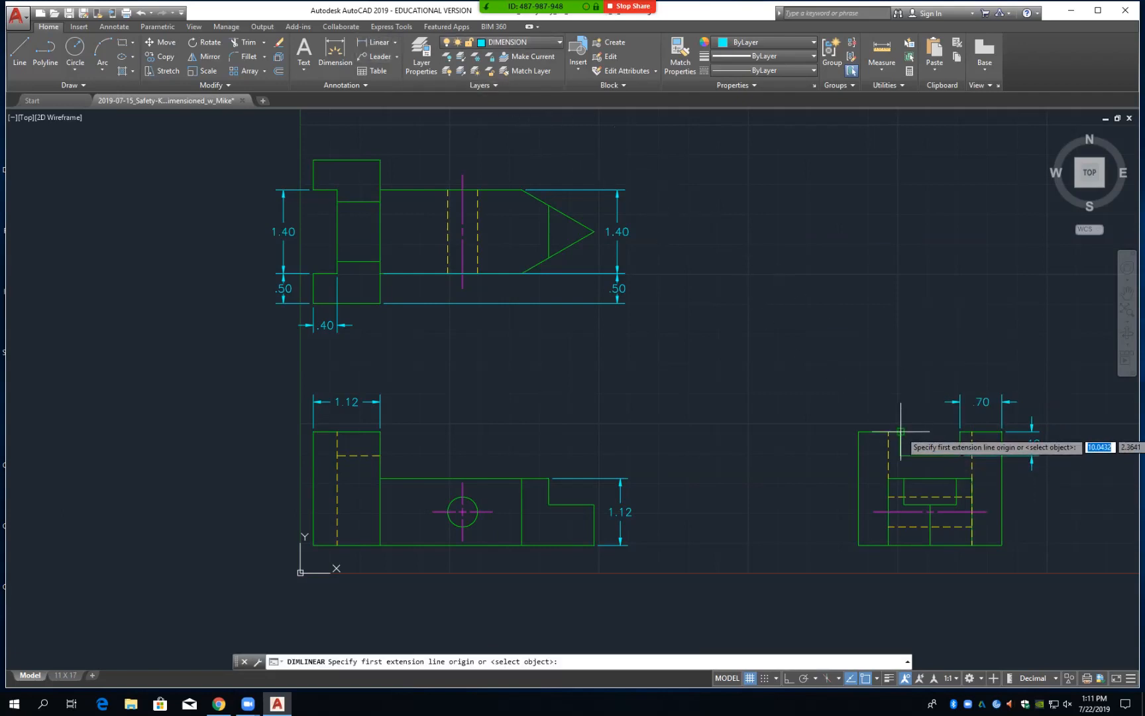
click(900, 431)
click(960, 431)
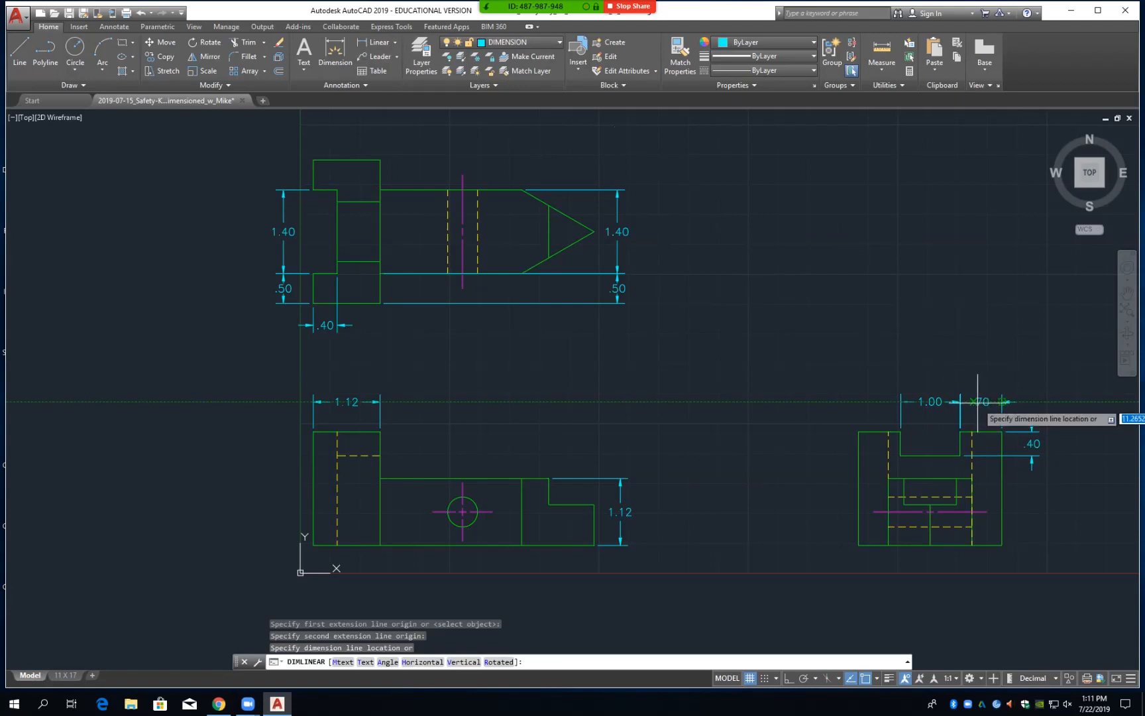
click(979, 402)
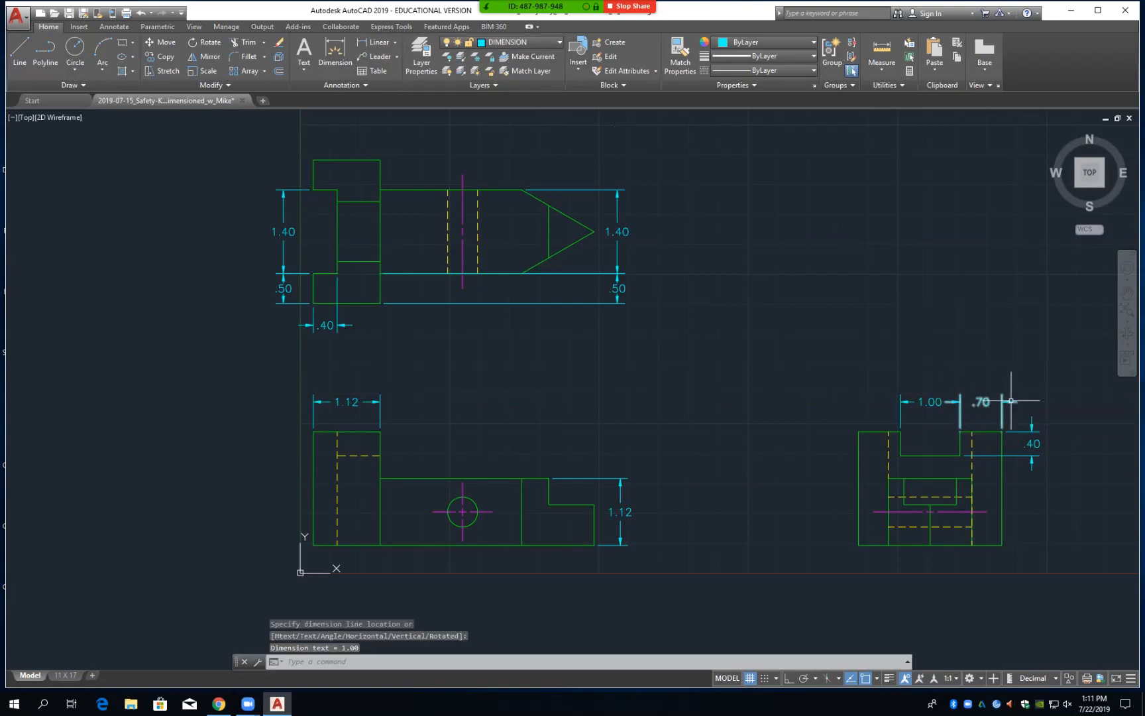
Open the properties of the side view's prong width dimension at its text settings
click(986, 402)
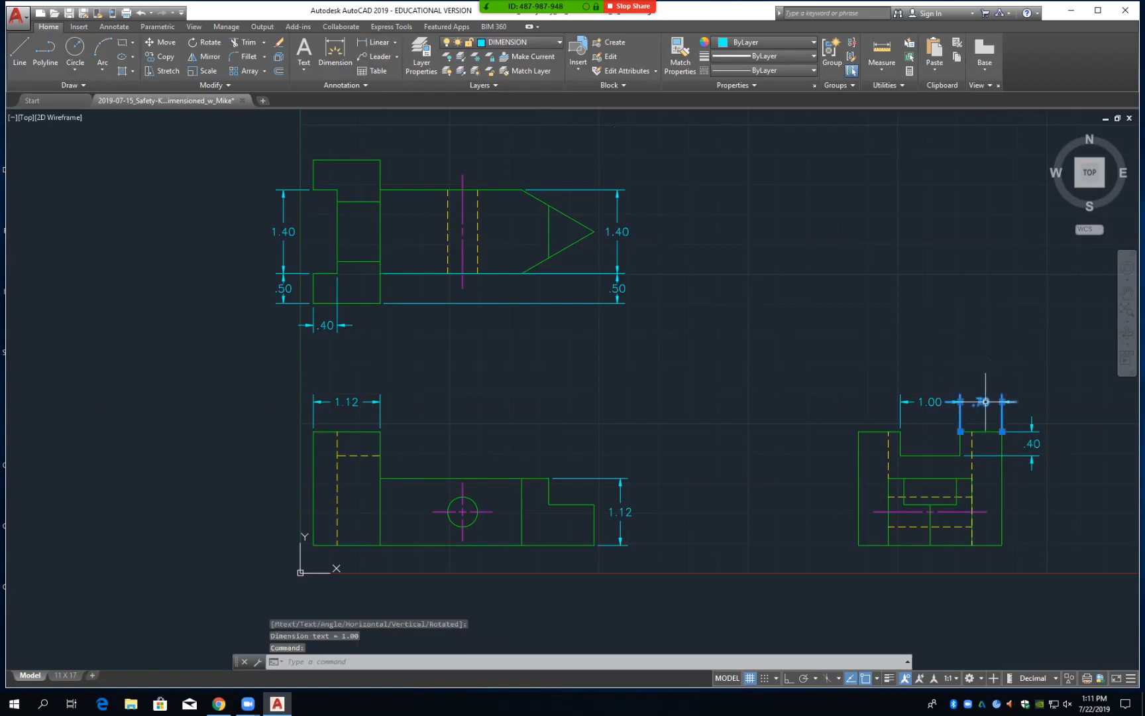
right_click(982, 402)
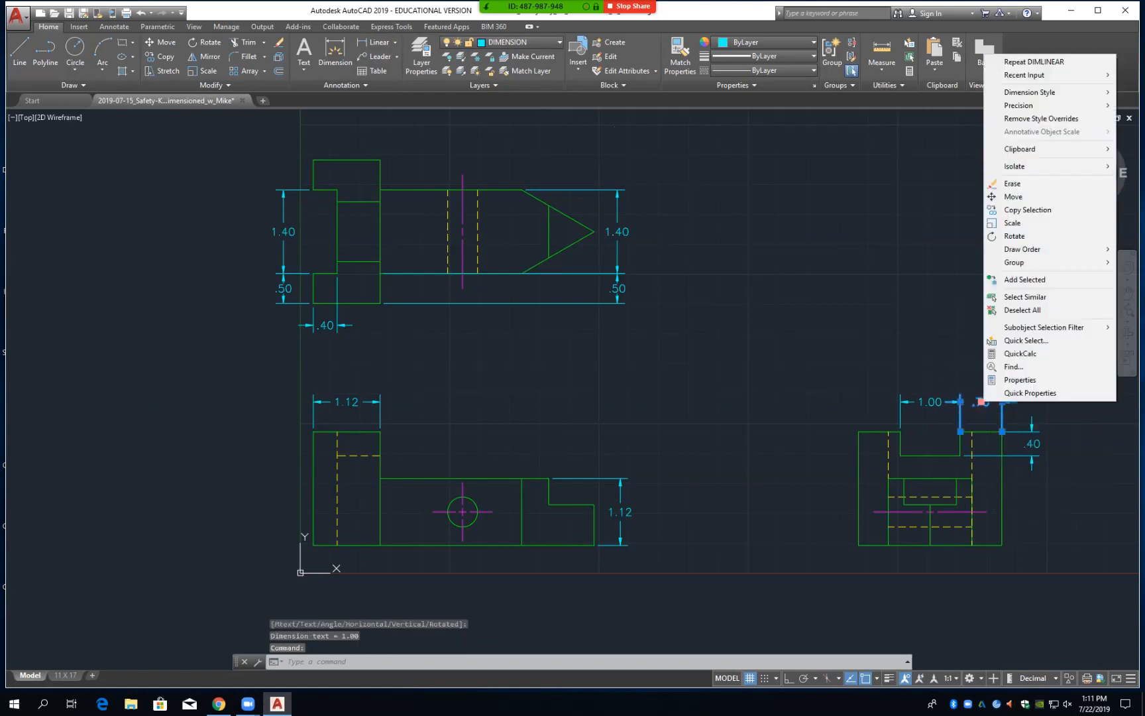
click(1021, 380)
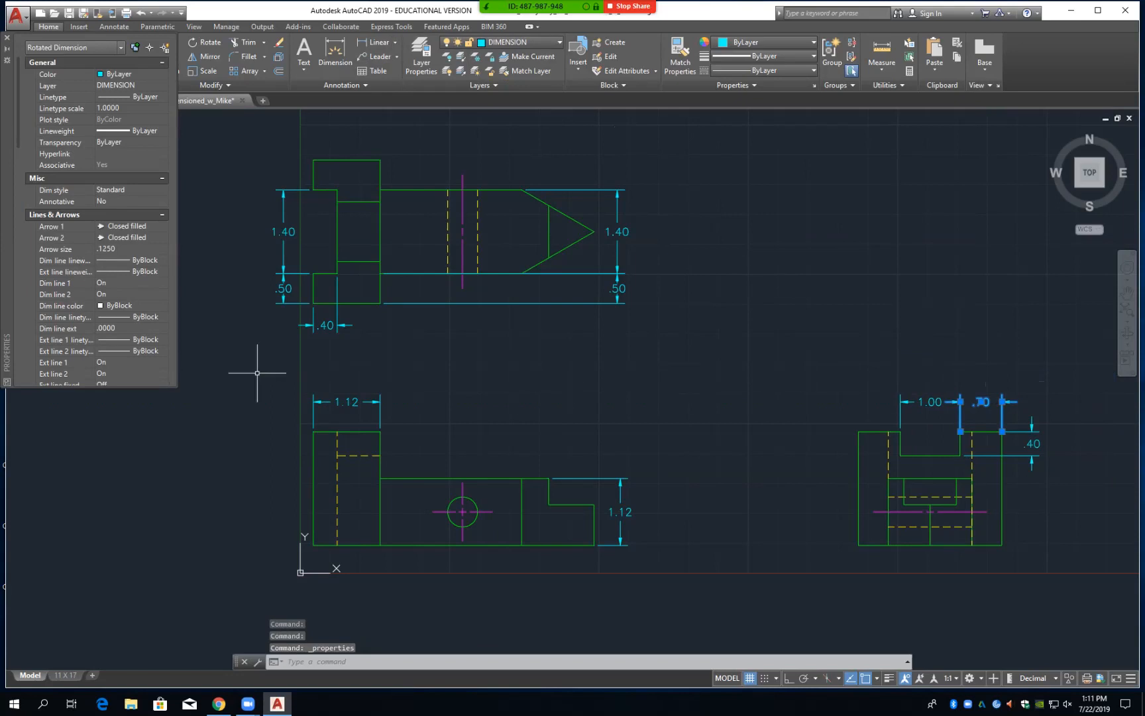
scroll(182, 361, down, 5)
scroll(182, 362, down, 3)
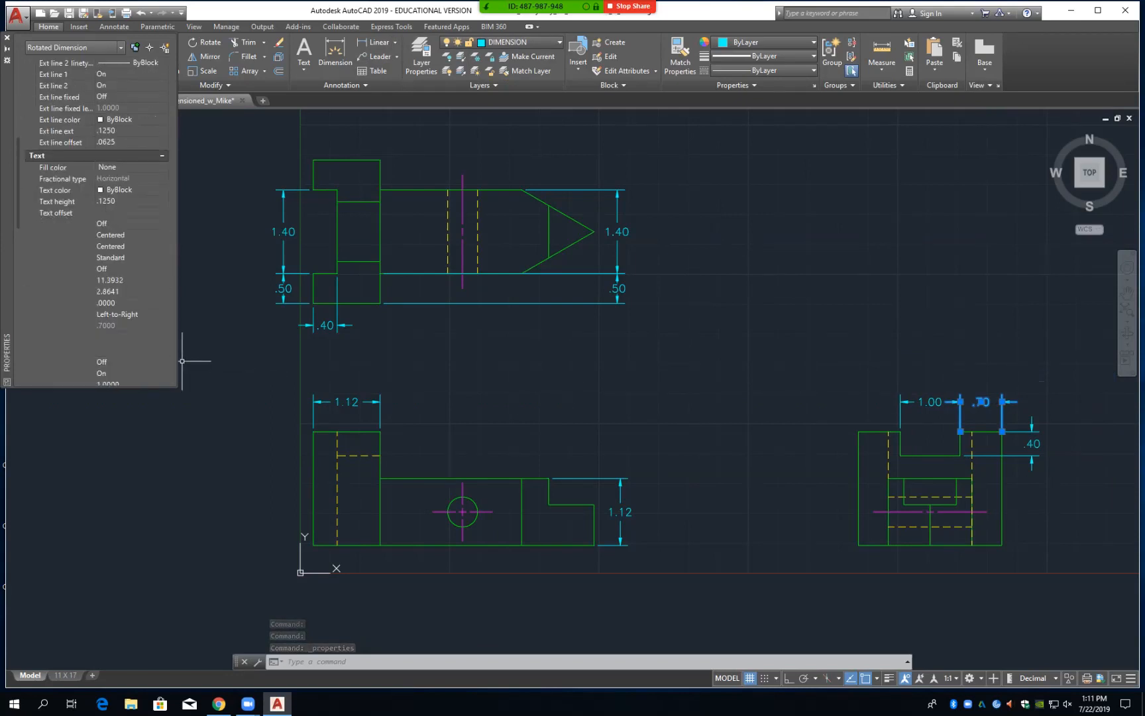
Set the text offset of the .70 dimension on the side view to .04, deselect it and save the drawing
click(106, 213)
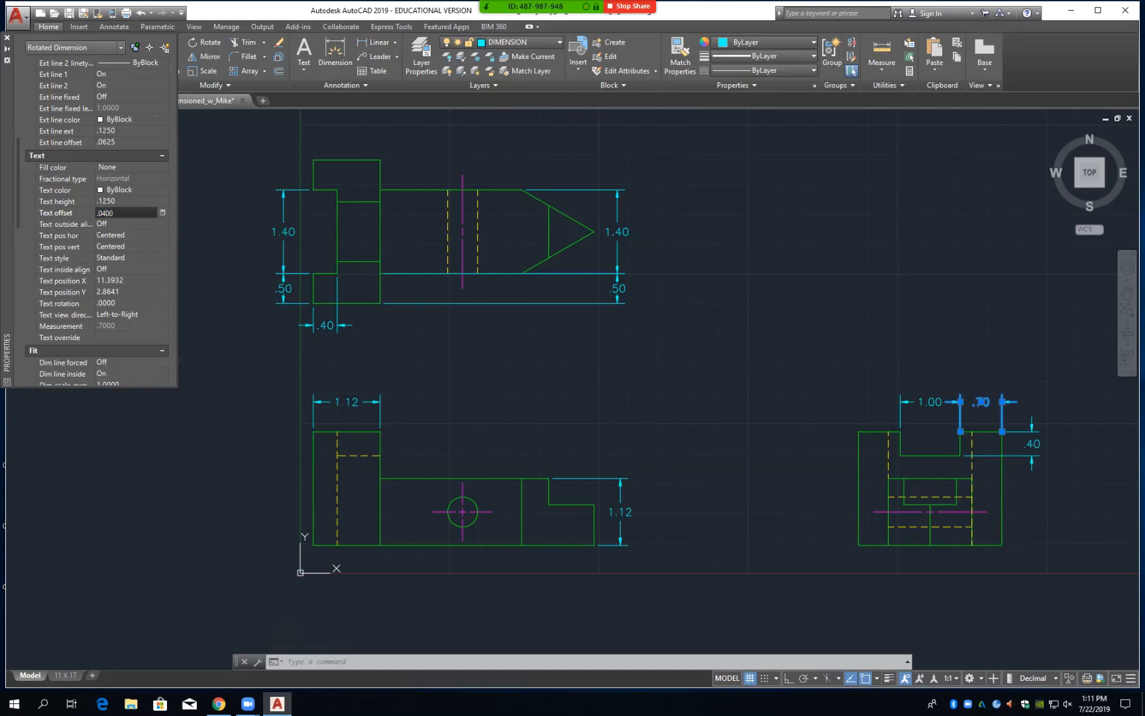
key(Return)
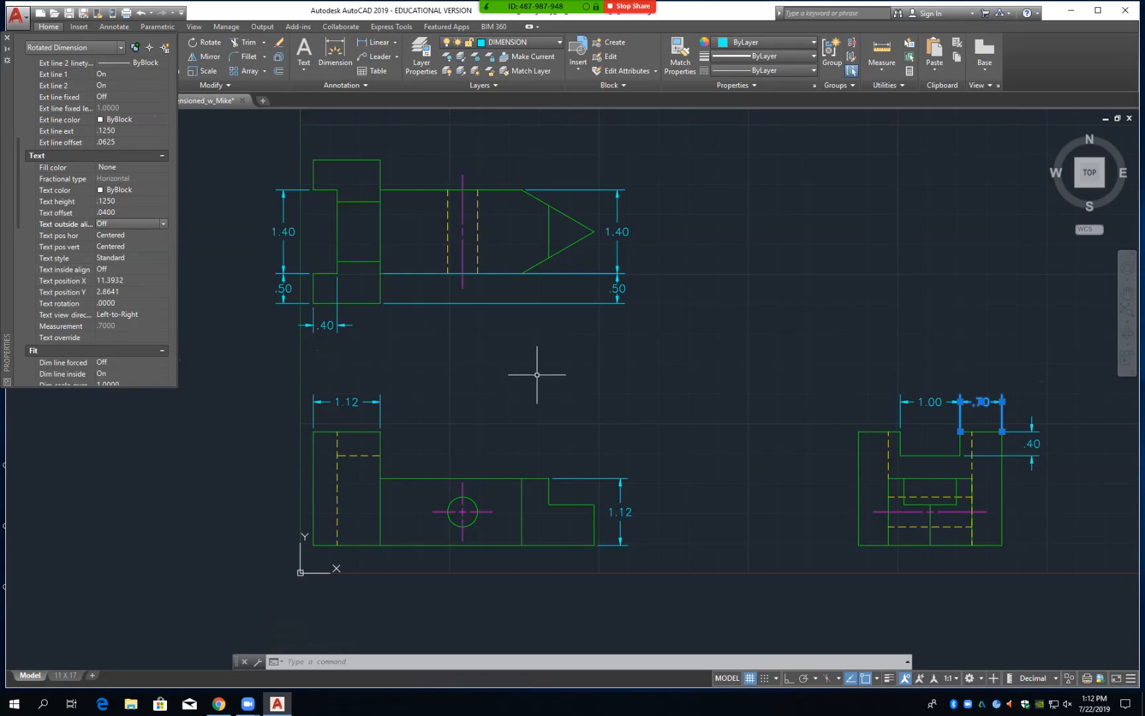
key(Escape)
key(ctrl+s)
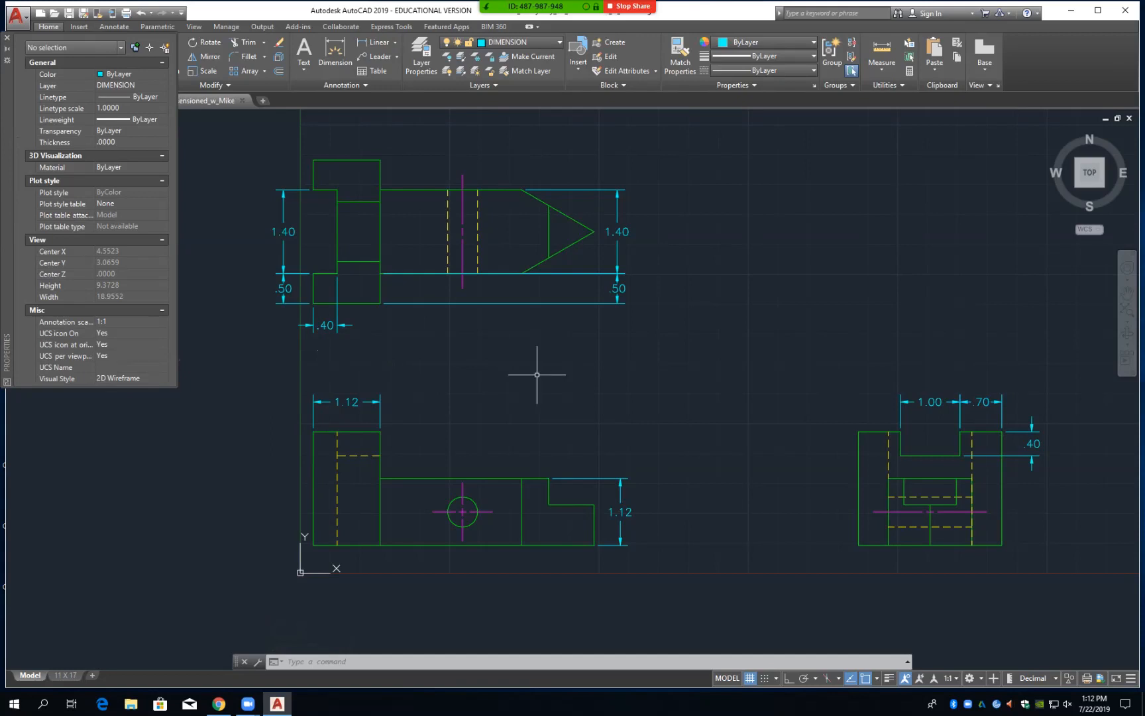
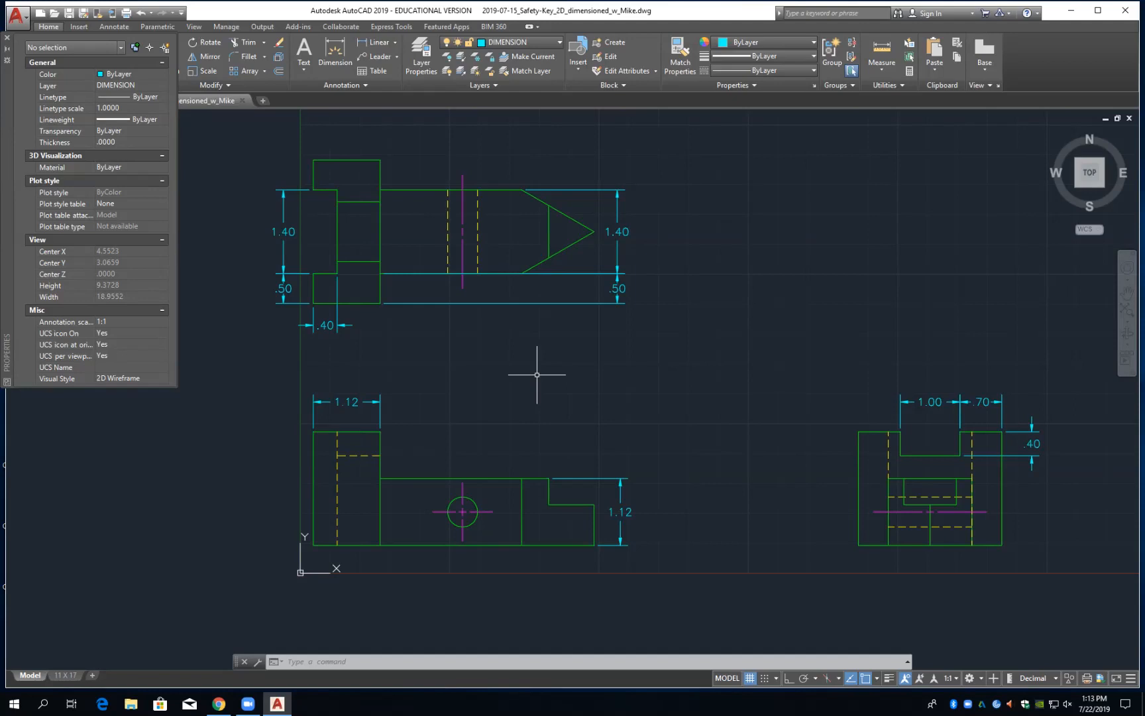
Replace the side view's slot depth dimension with a linear one outside the opposite side of the view, entering .5 for its location
click(1017, 455)
key(Delete)
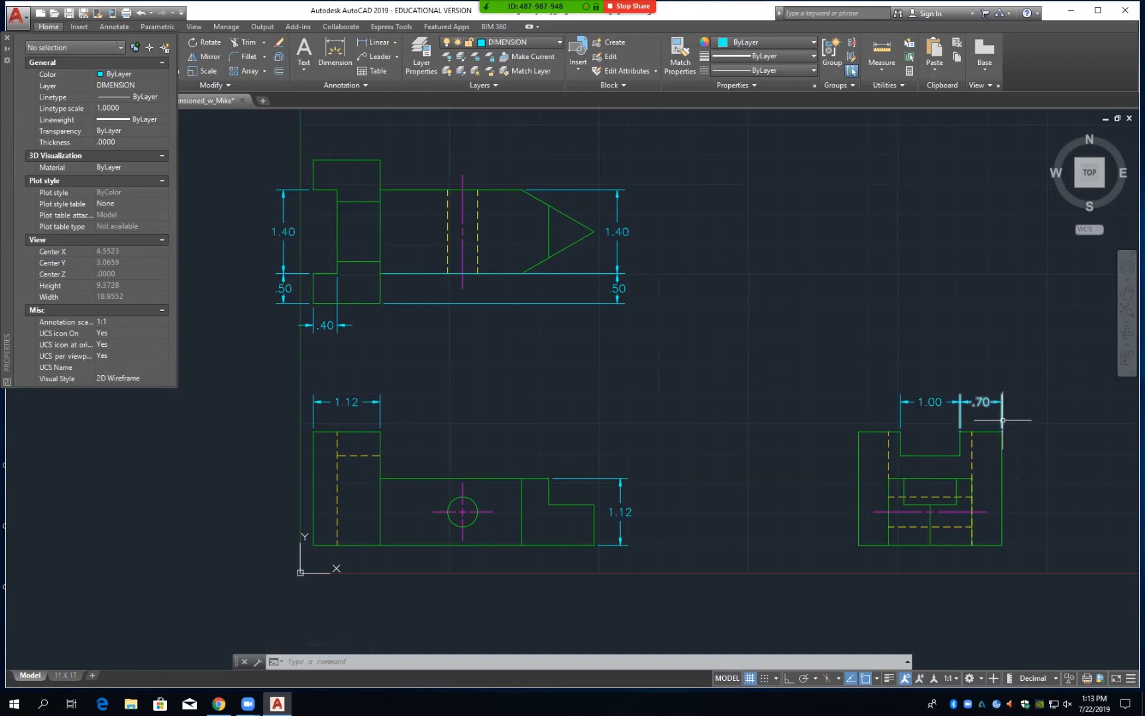
click(374, 43)
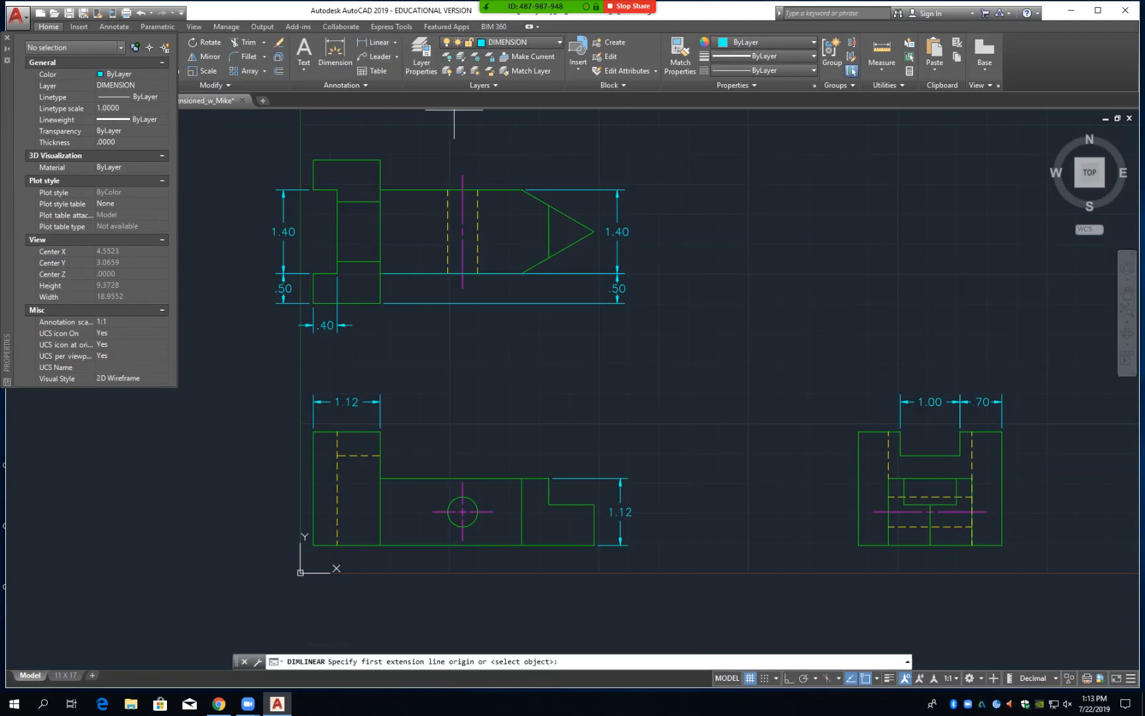
click(901, 456)
click(858, 432)
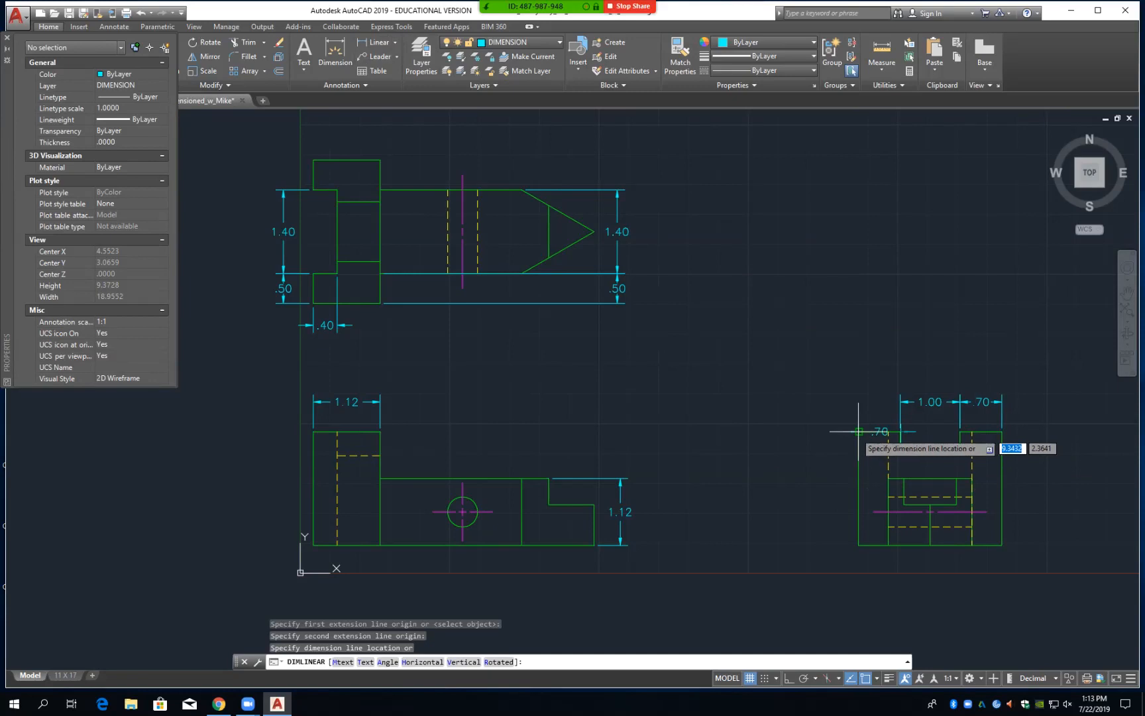
text(.5)
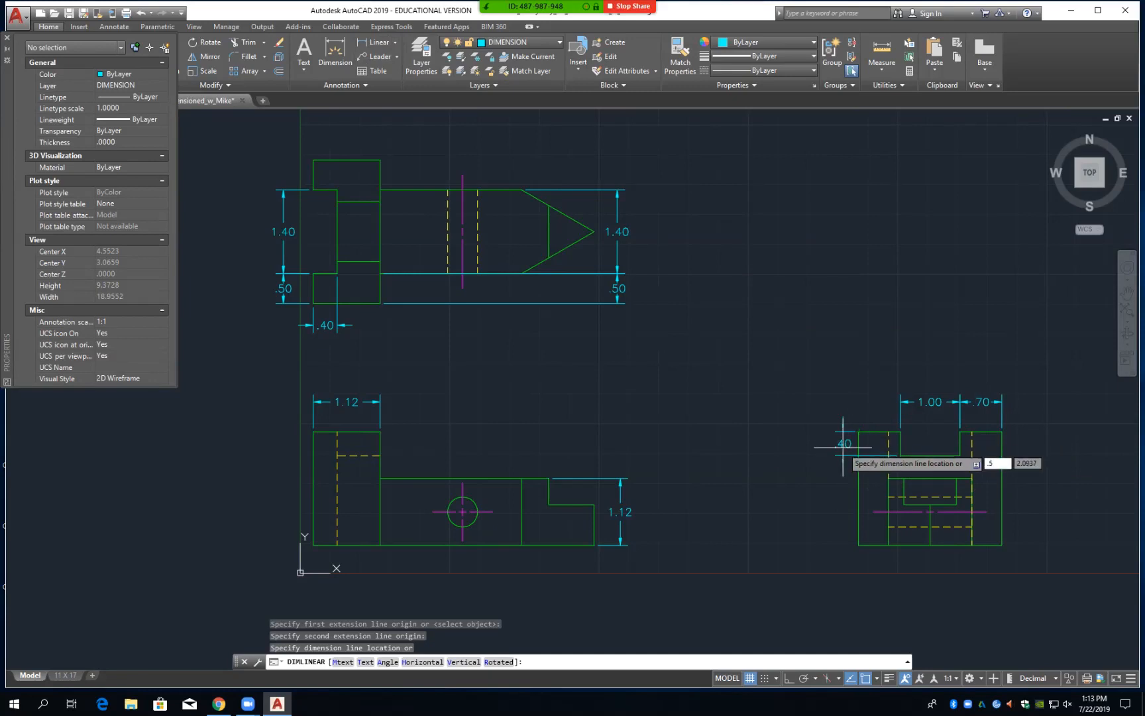
key(Return)
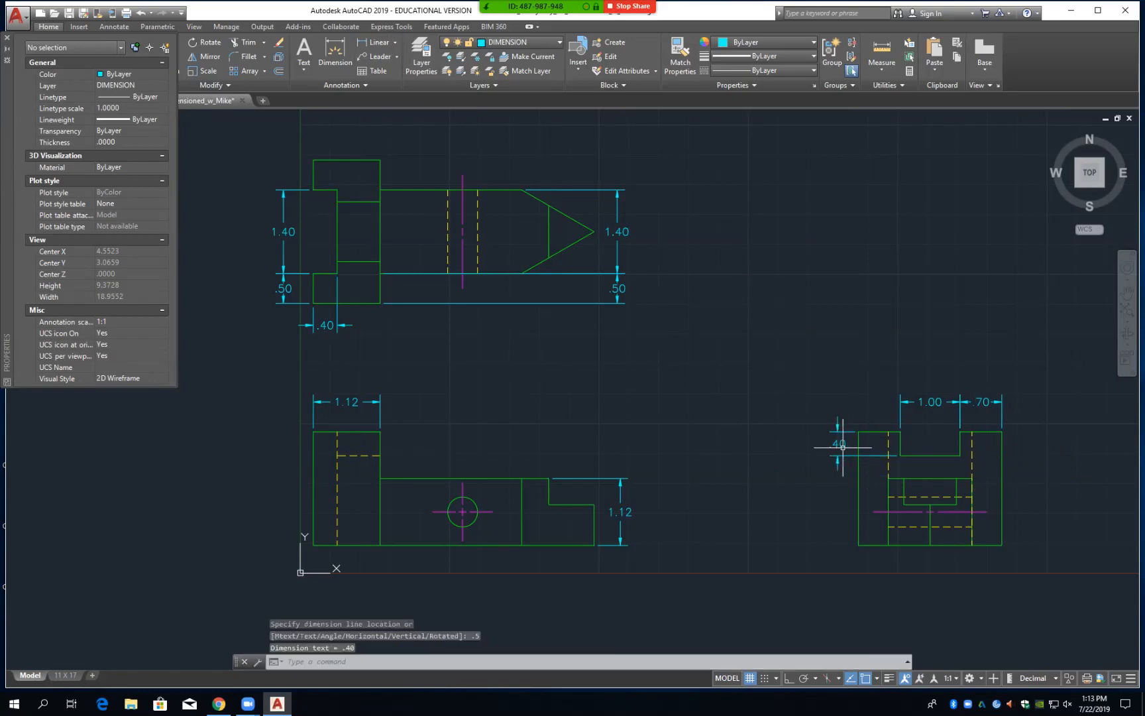
Stretch the side view's .70 dimension so it spans the wall on the other side of the slot, and save the drawing
click(1003, 416)
click(960, 431)
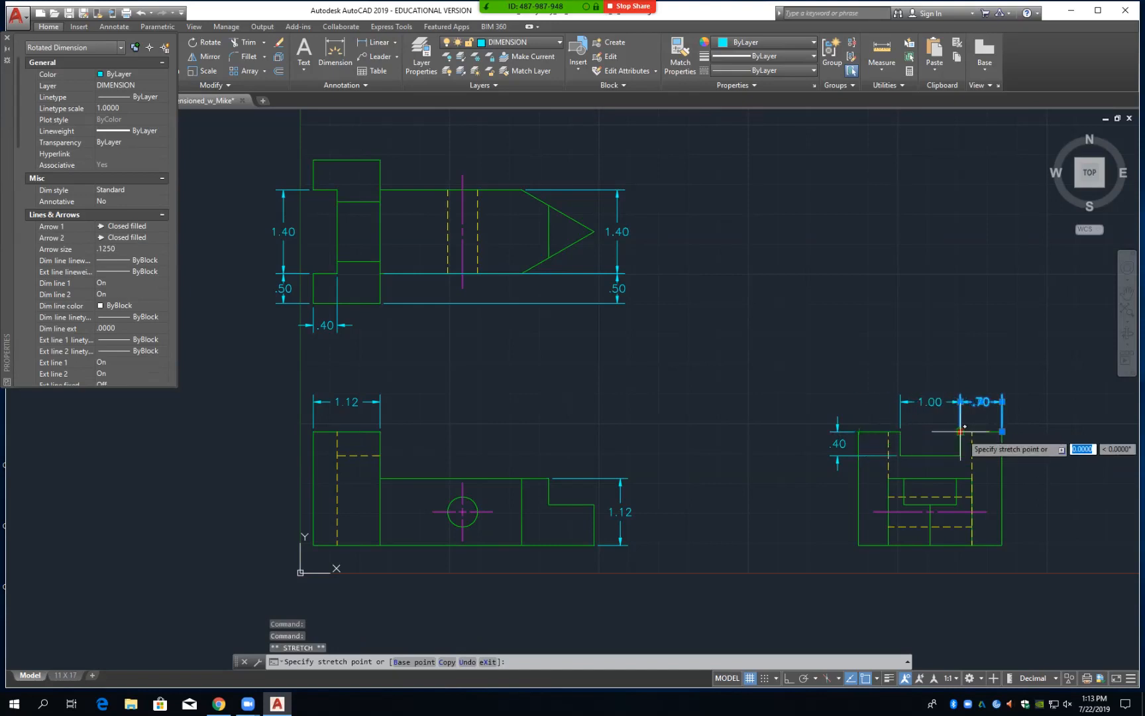
click(859, 432)
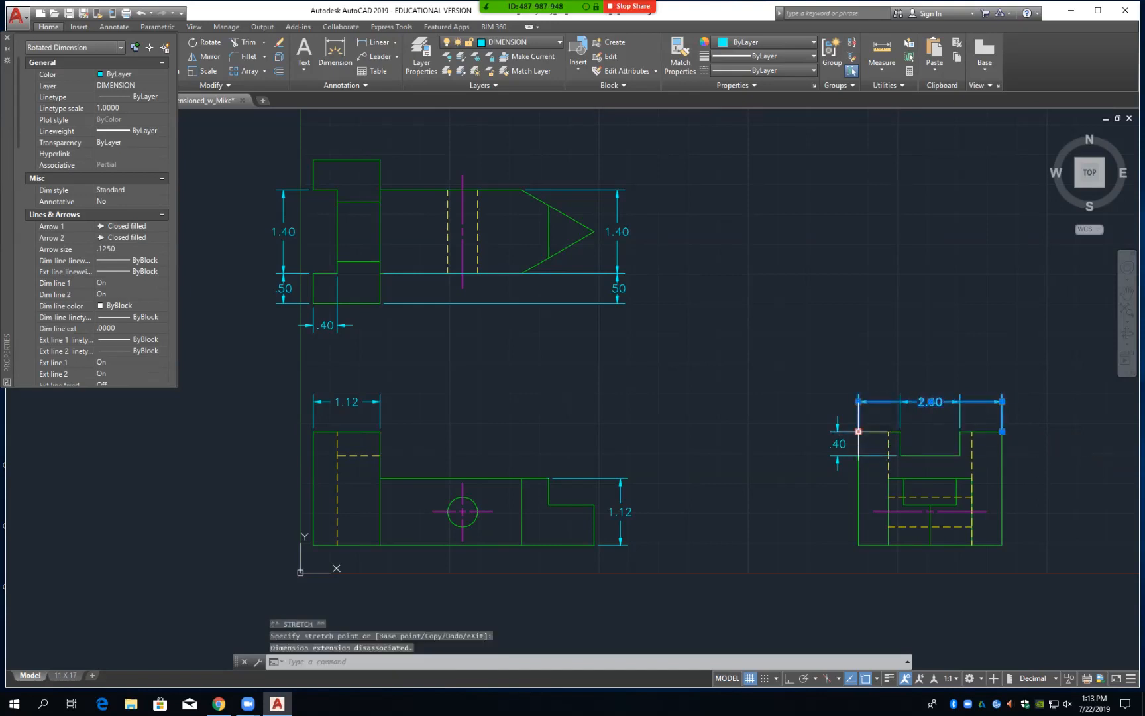
click(1002, 432)
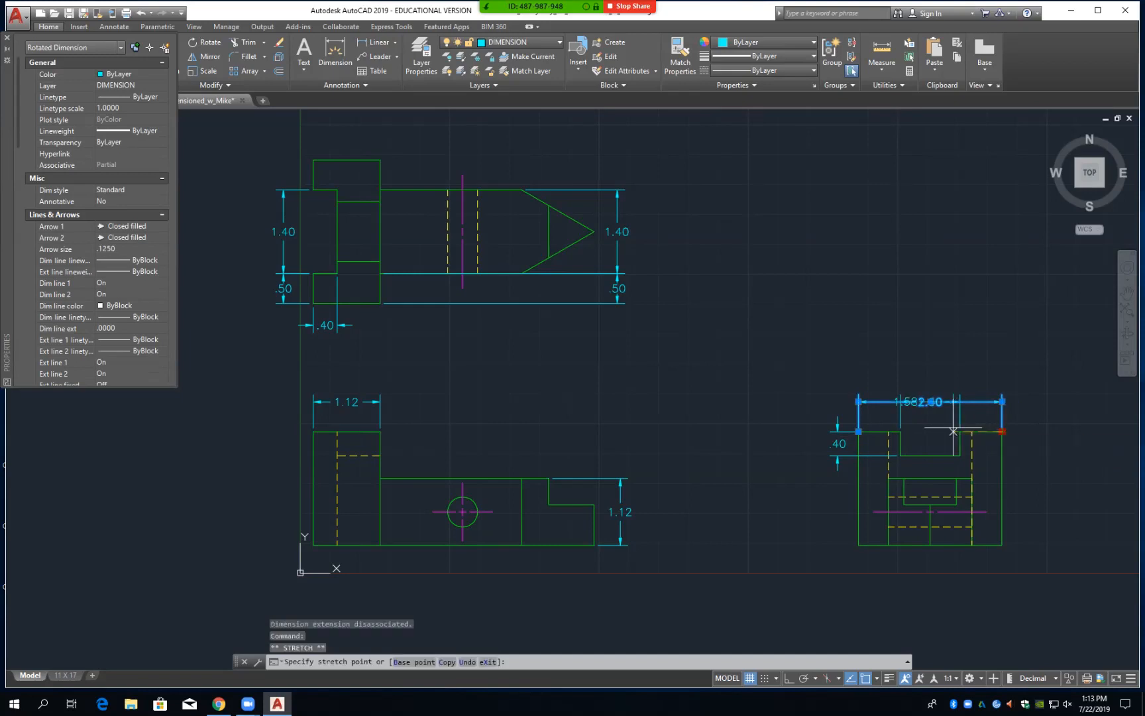
click(901, 431)
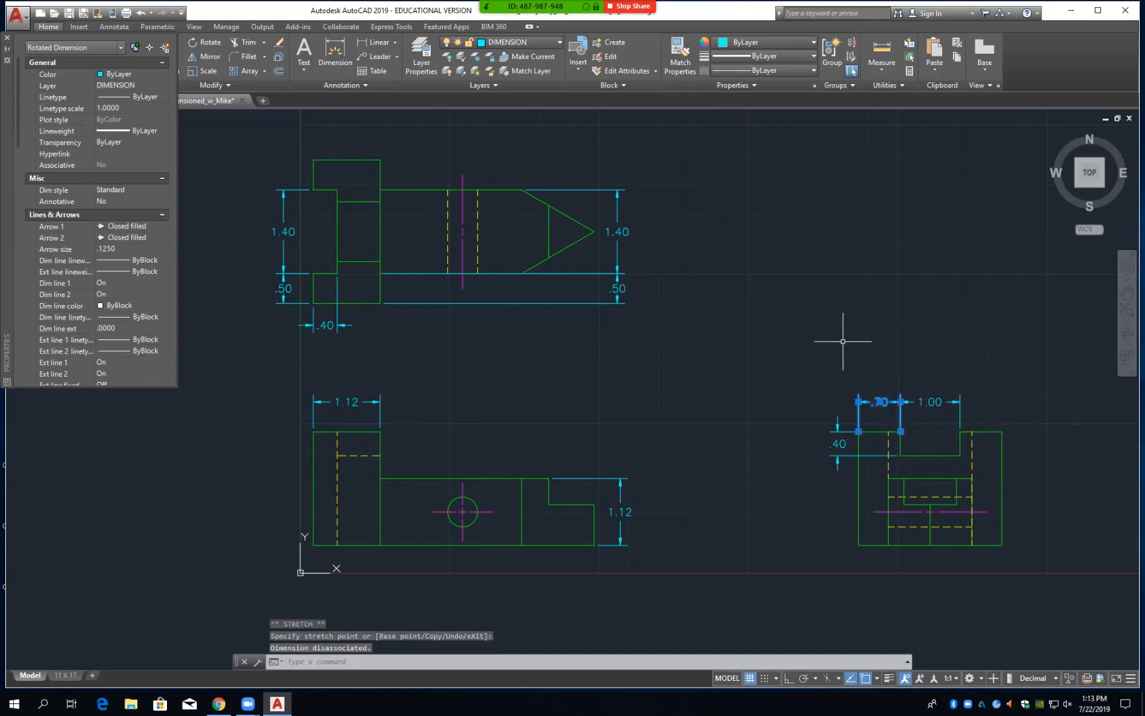
key(Escape)
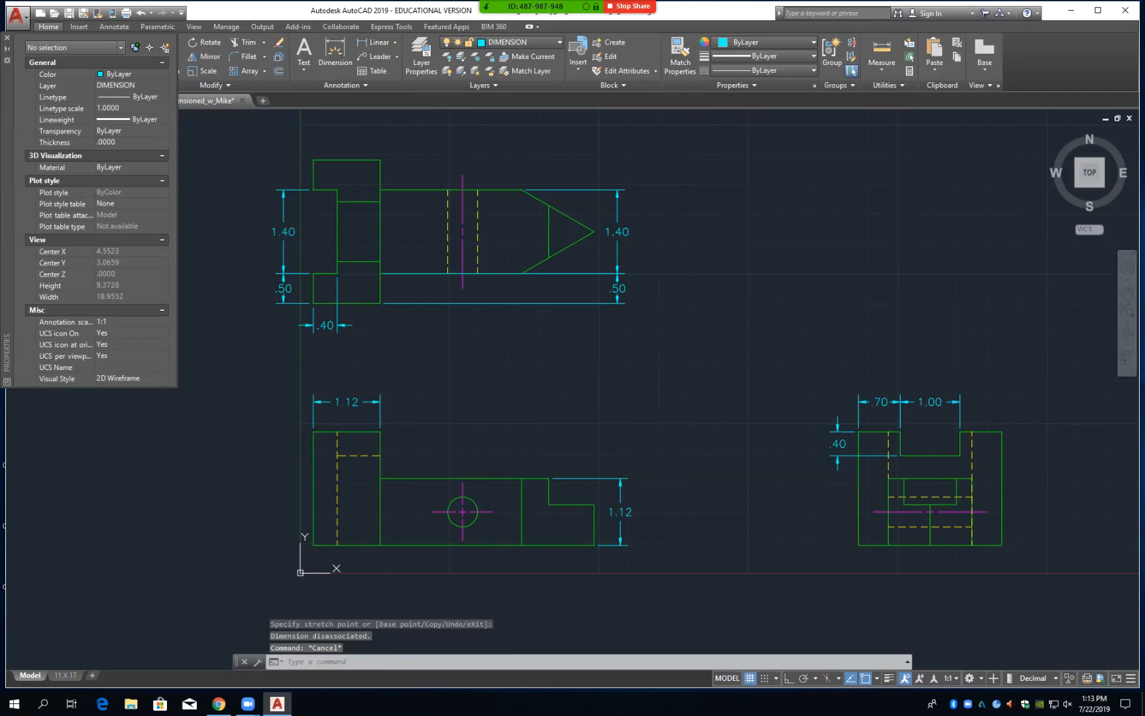
key(ctrl+s)
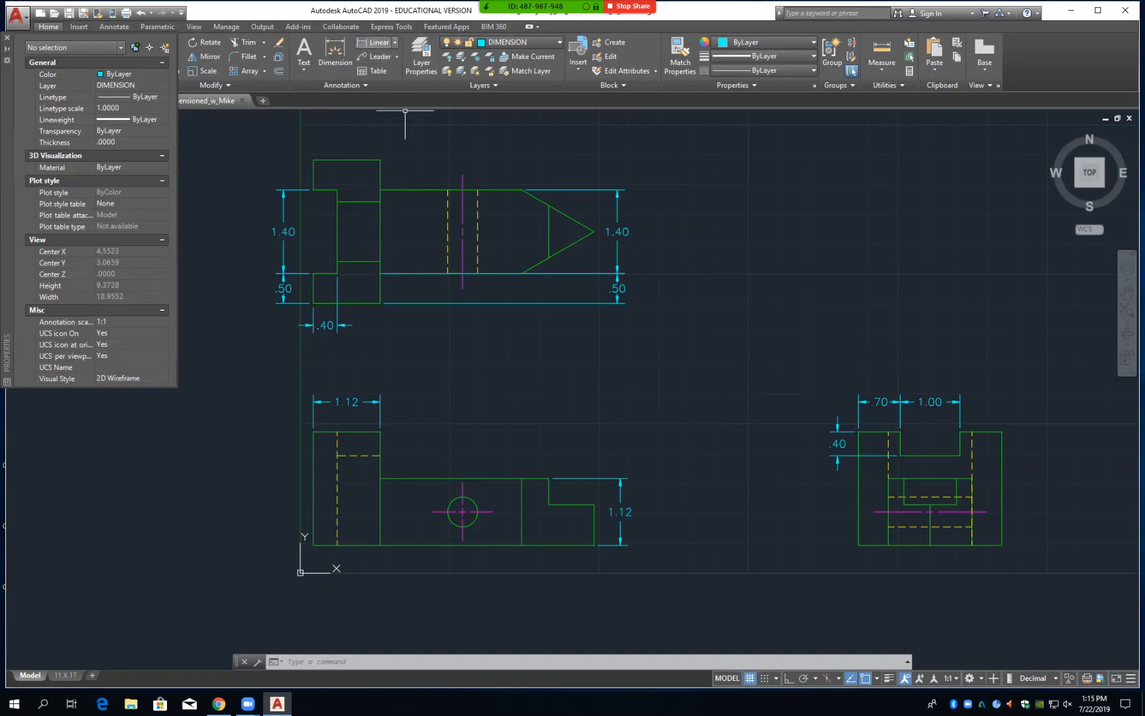
Add an angular dimension between the top view's upper horizontal edge and the upper slanted edge of the pointed end
click(395, 41)
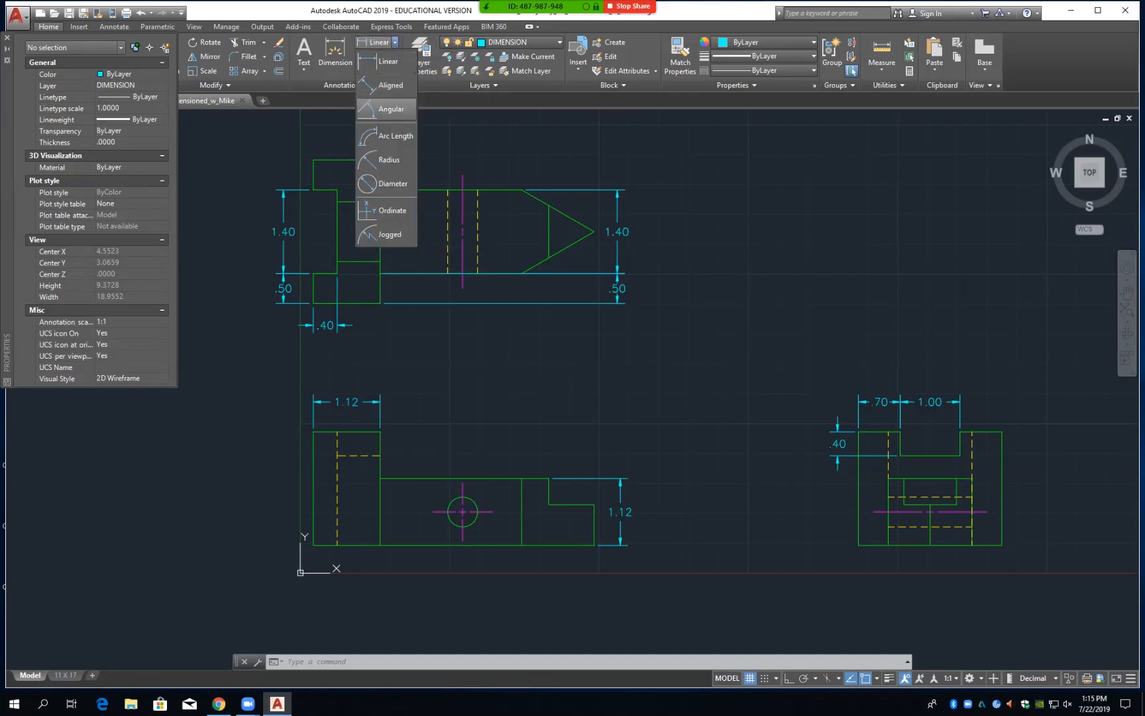
click(389, 108)
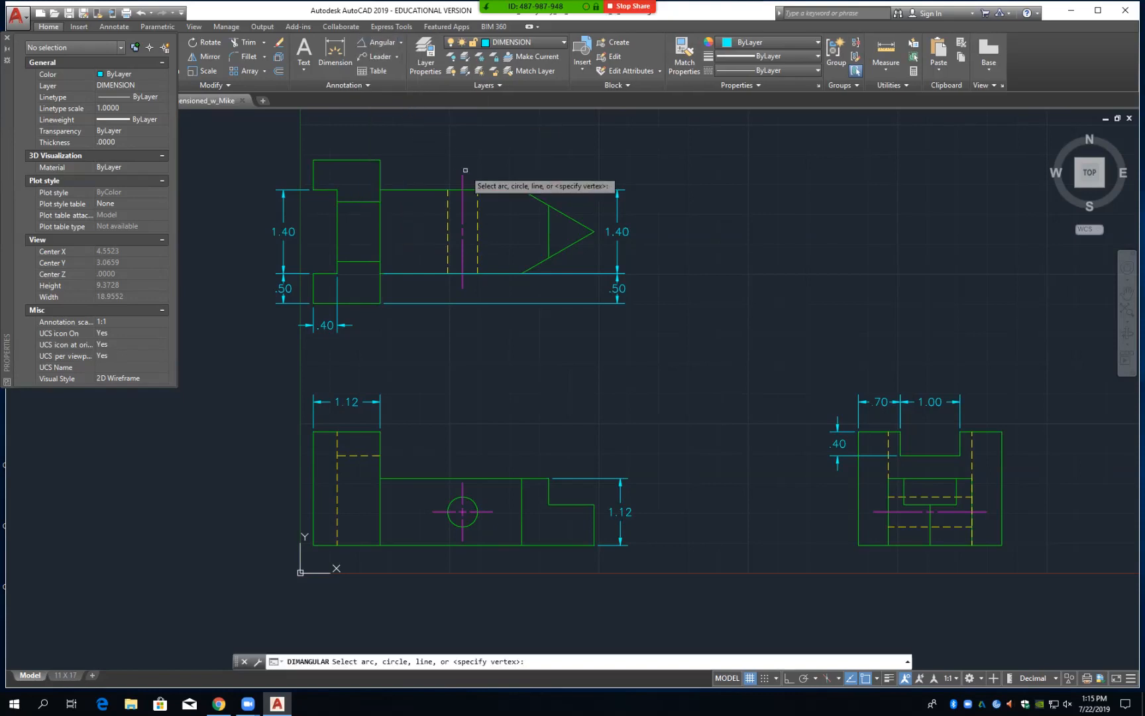
click(515, 190)
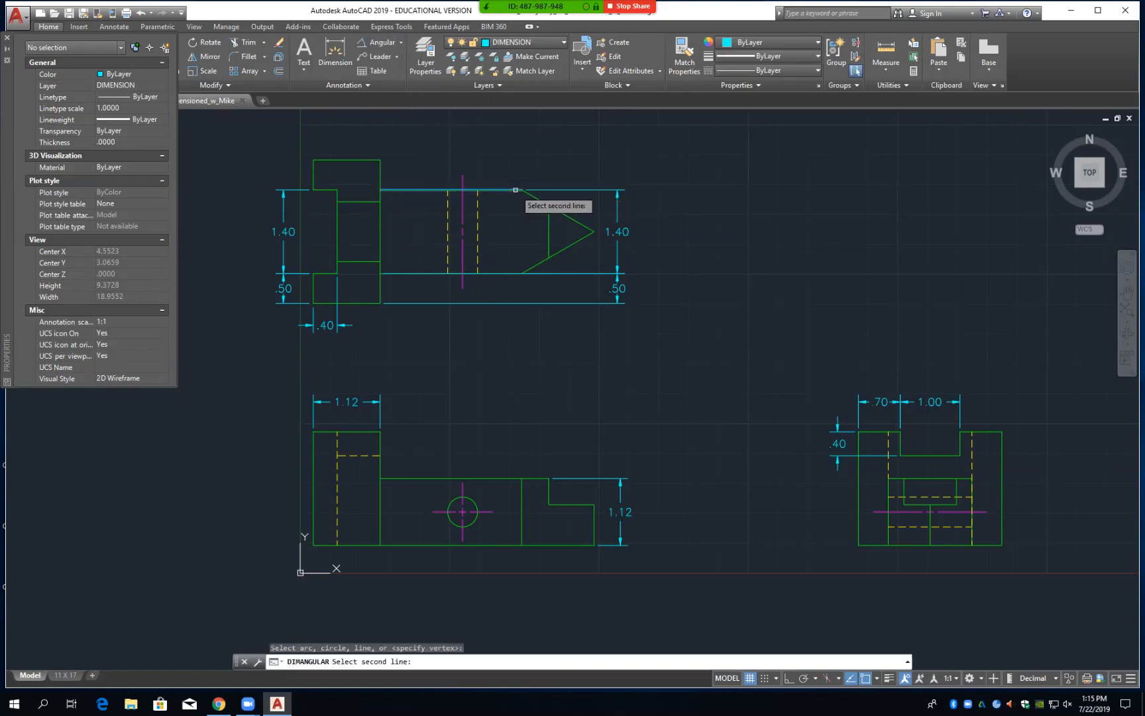
click(563, 214)
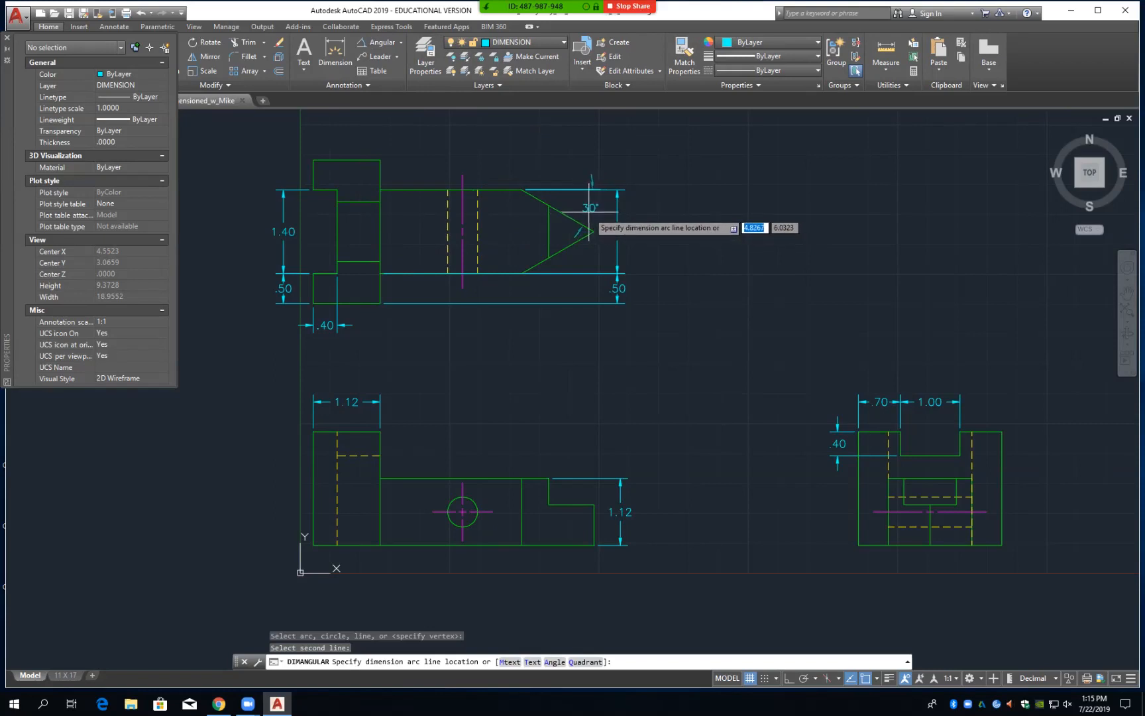
click(587, 227)
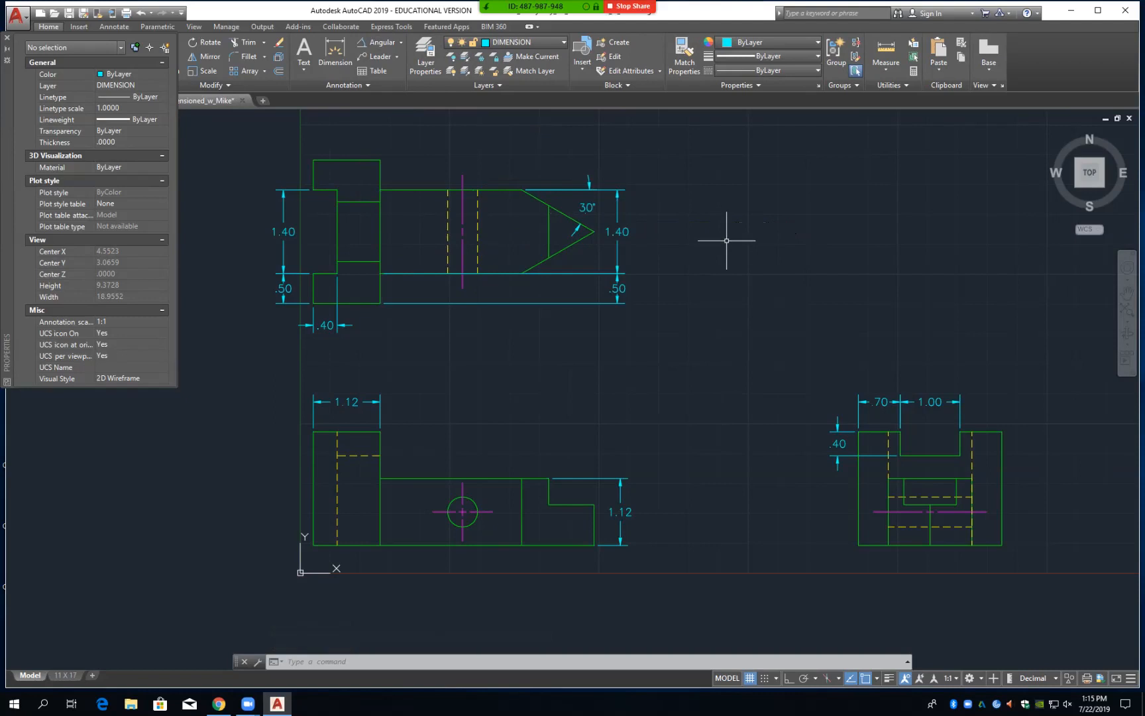
Set the text offset of the new angular dimension at the pointed end to .04 in its properties
click(588, 213)
mouse_move(587, 208)
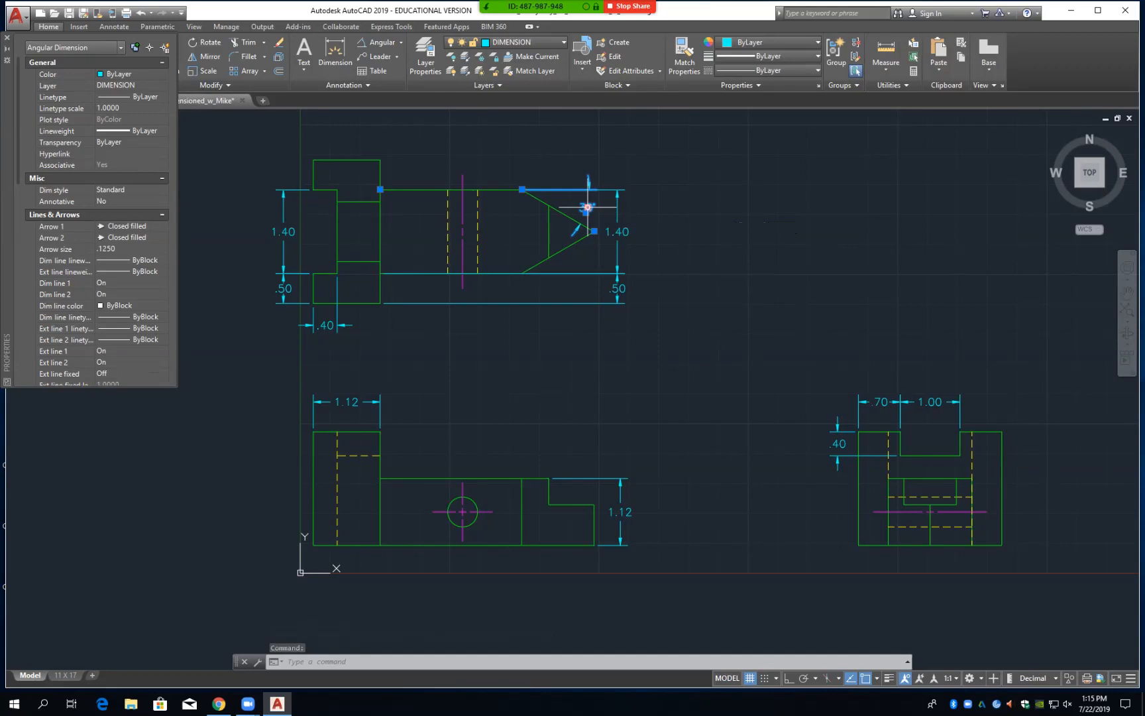
right_click(589, 211)
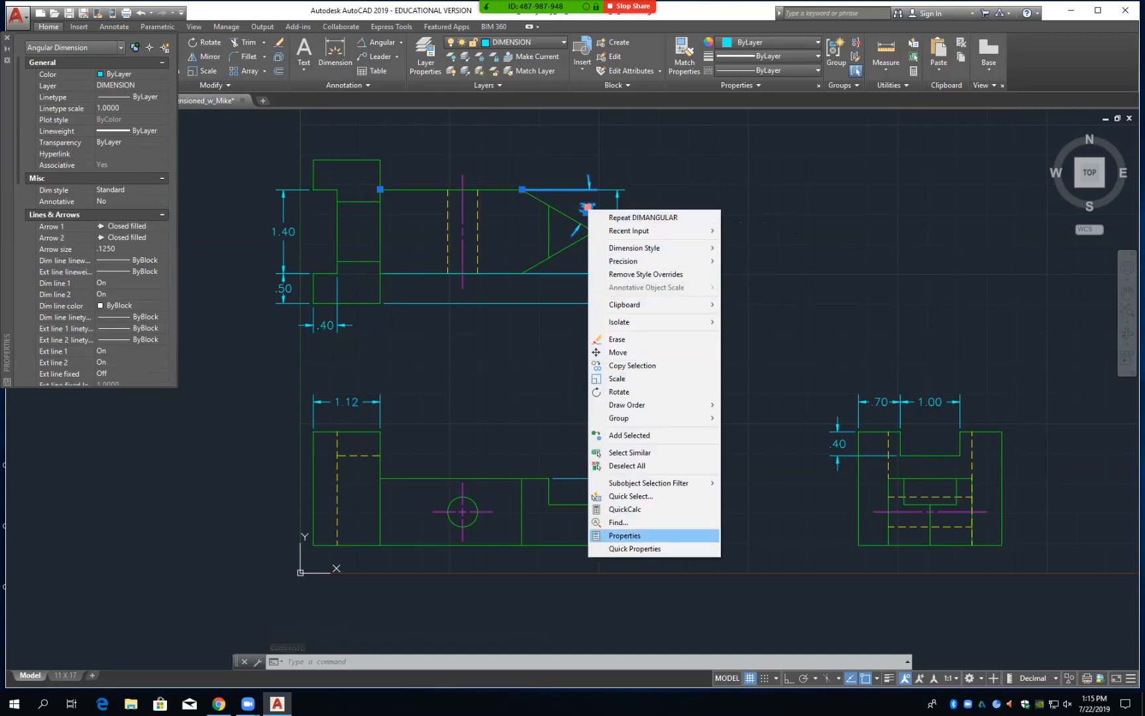
click(626, 536)
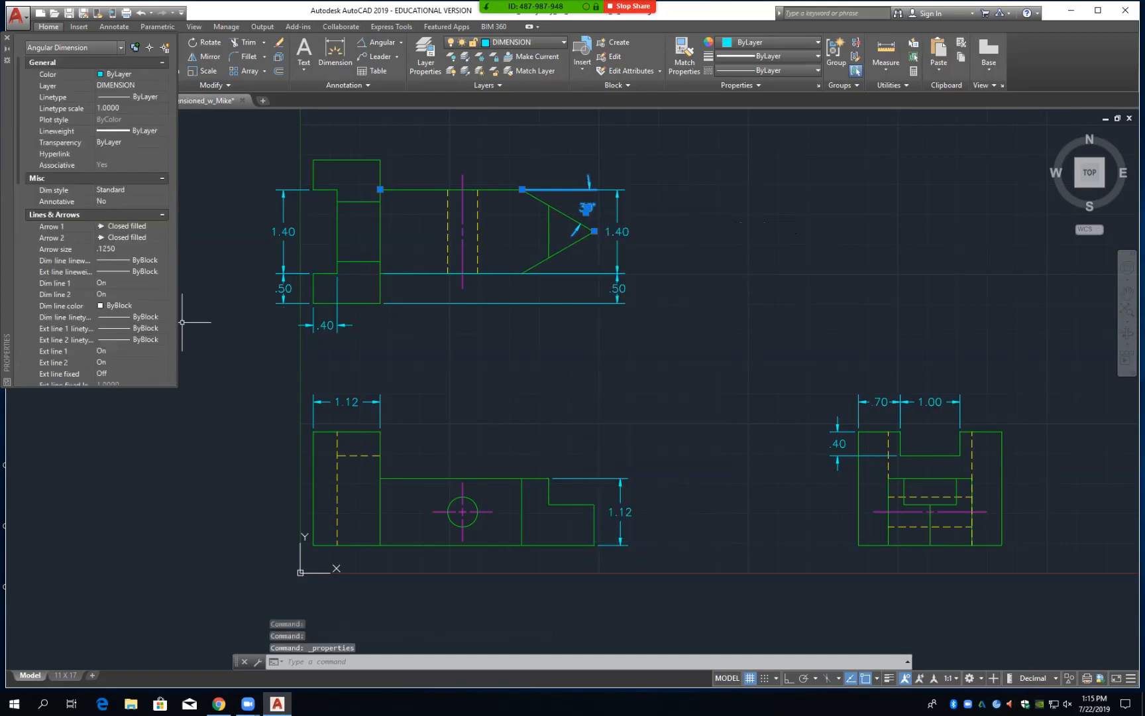
scroll(100, 298, down, 5)
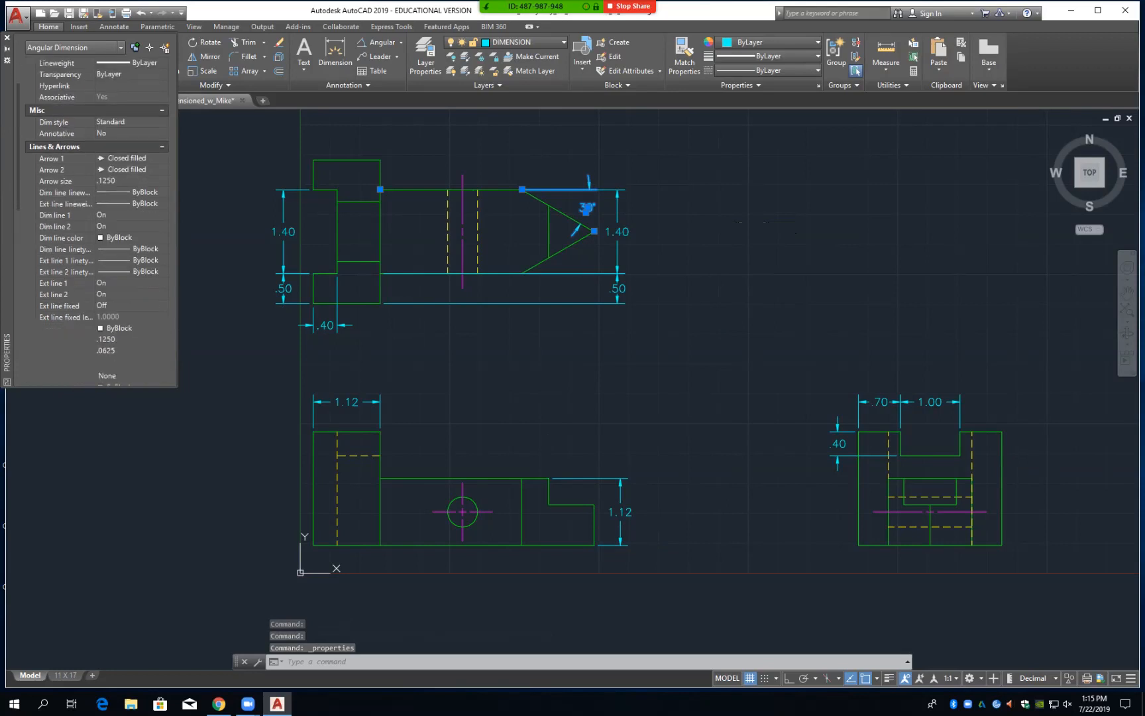
scroll(100, 265, down, 1)
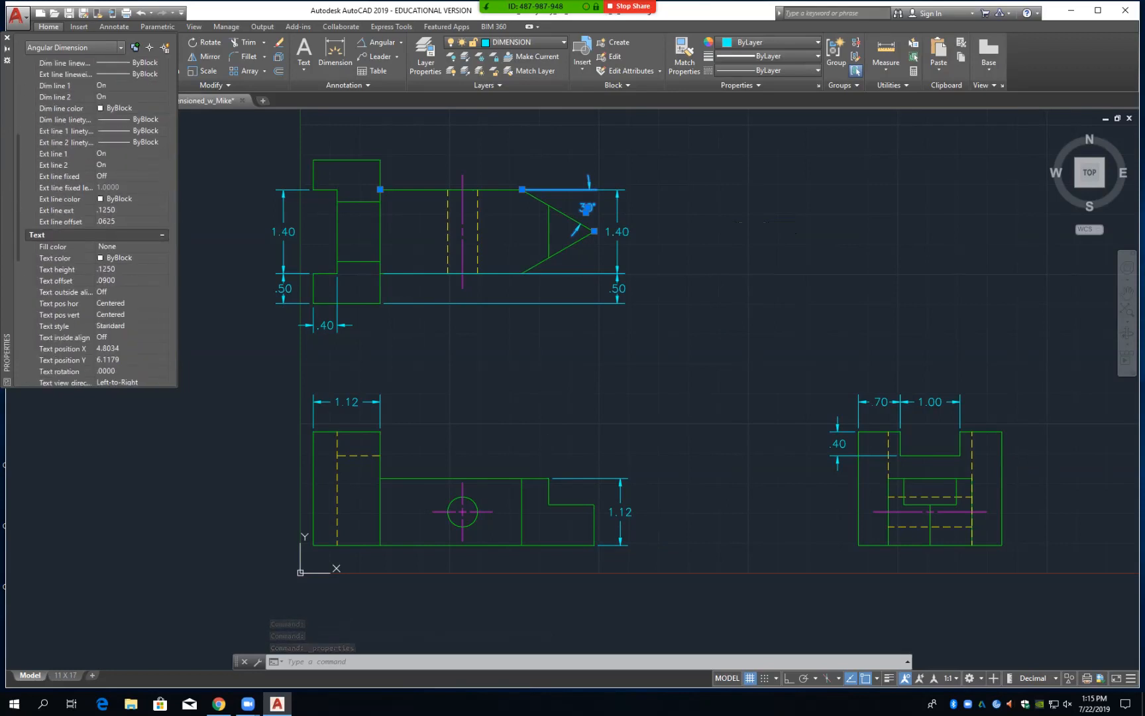
click(126, 281)
click(106, 281)
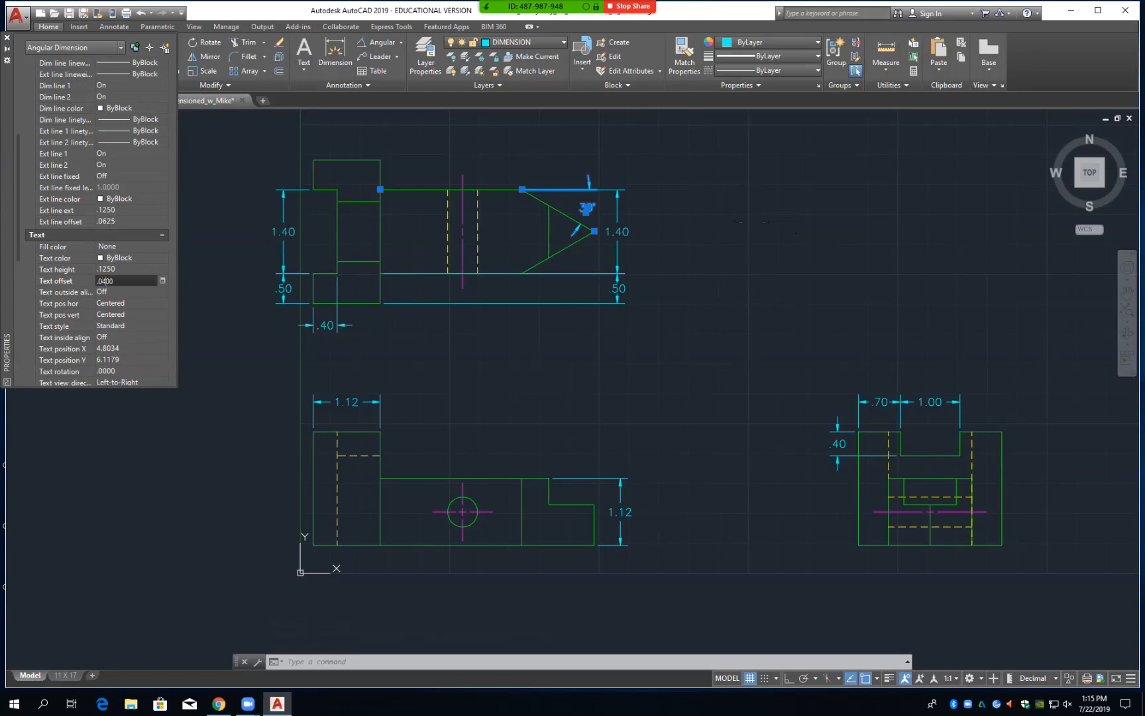
key(Tab)
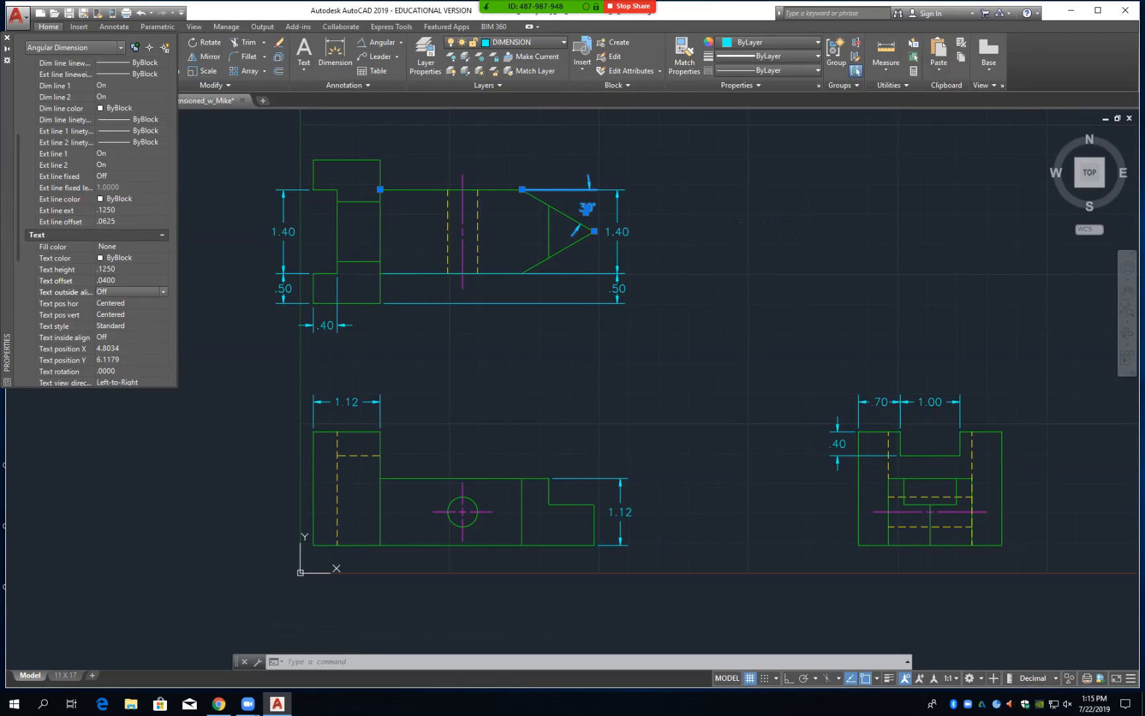
Set the angular dimension's text offset to .03 and deselect the dimension
click(126, 280)
click(106, 281)
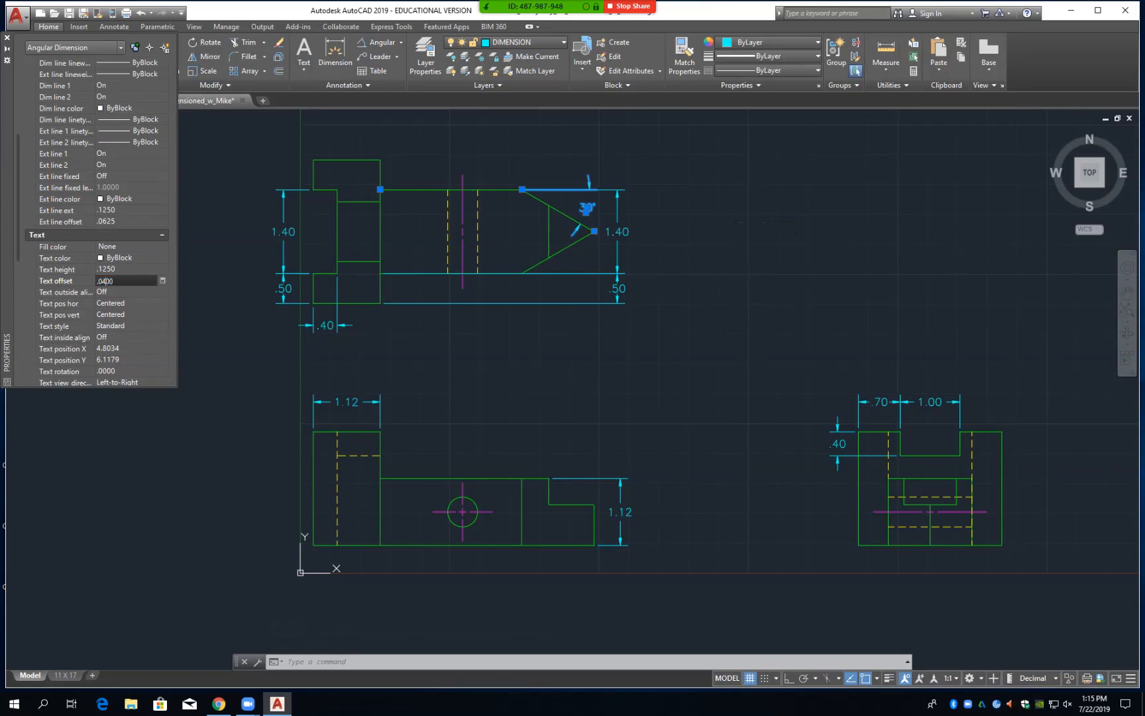
key(BackSpace)
text(3)
key(Return)
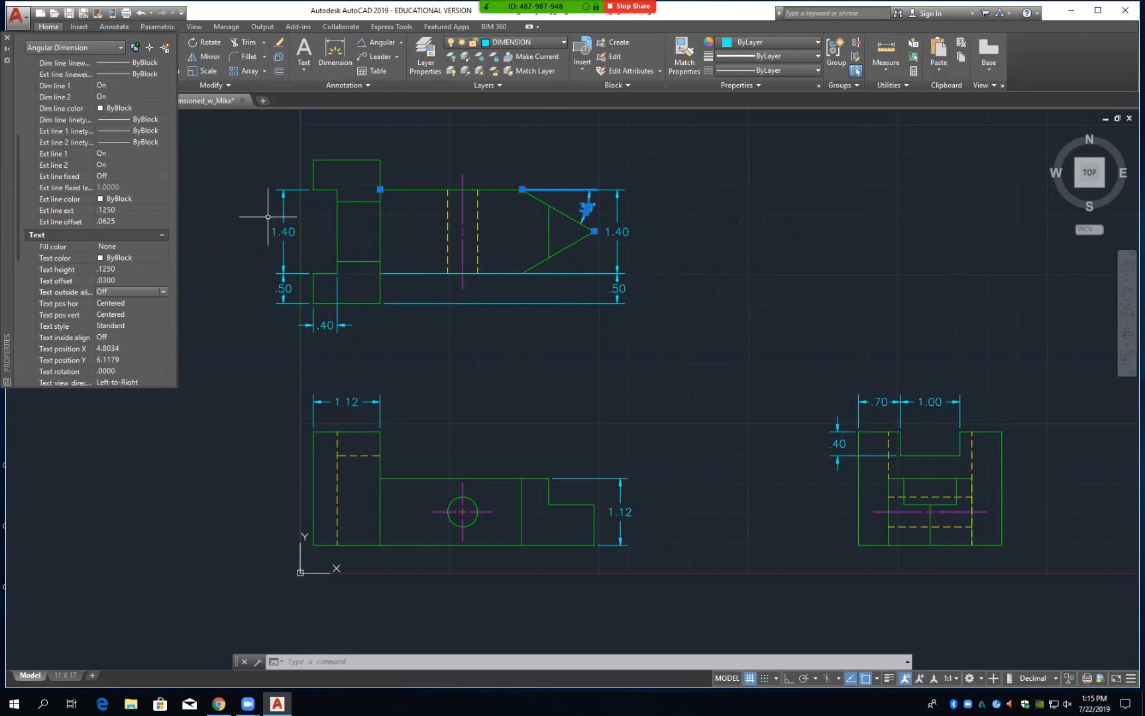
key(Escape)
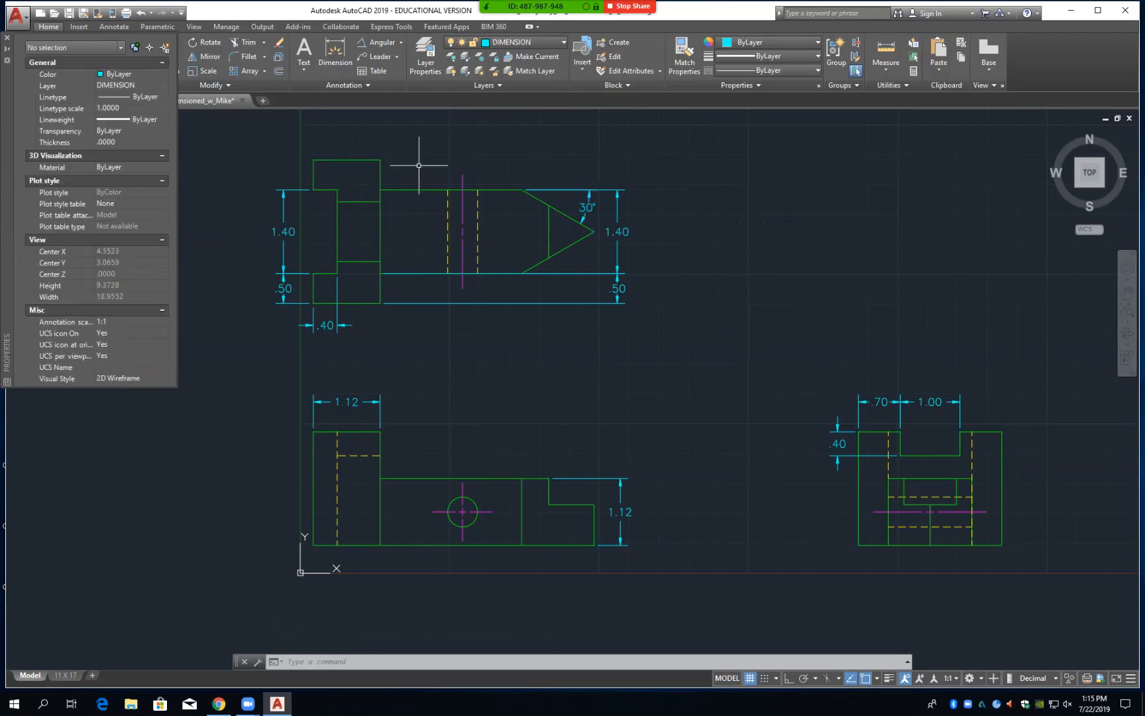
Add an angular dimension between the two slanted edges of the top view's pointed end, placing its arc inside the part
key(Return)
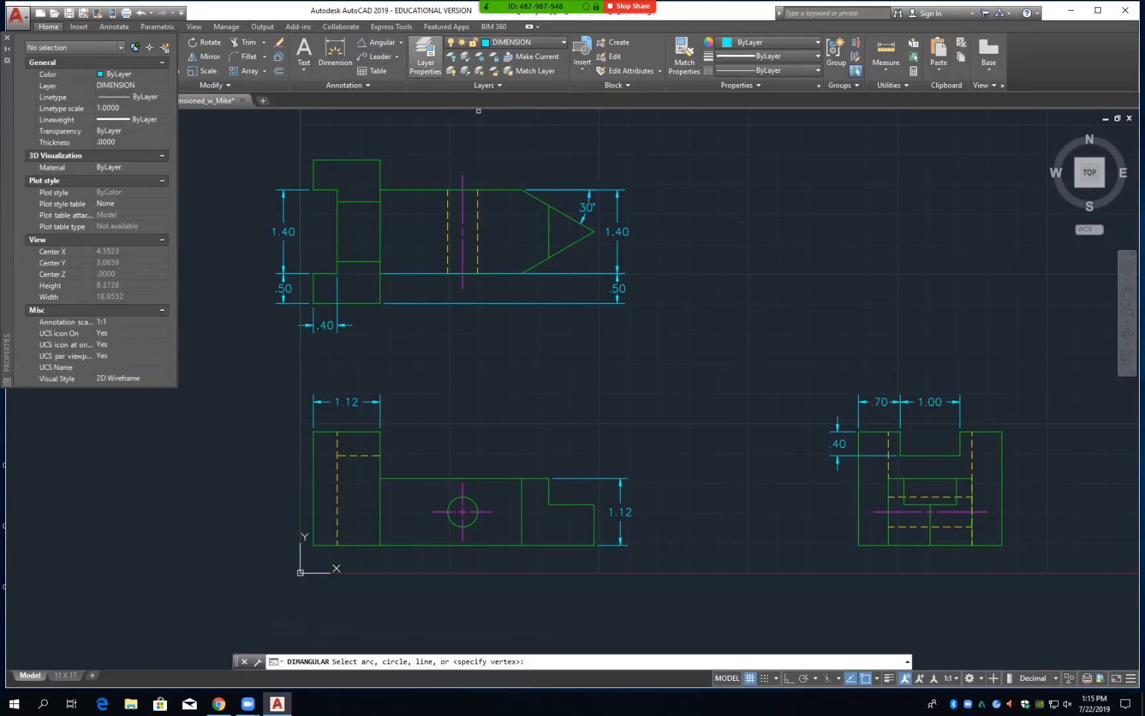
click(570, 217)
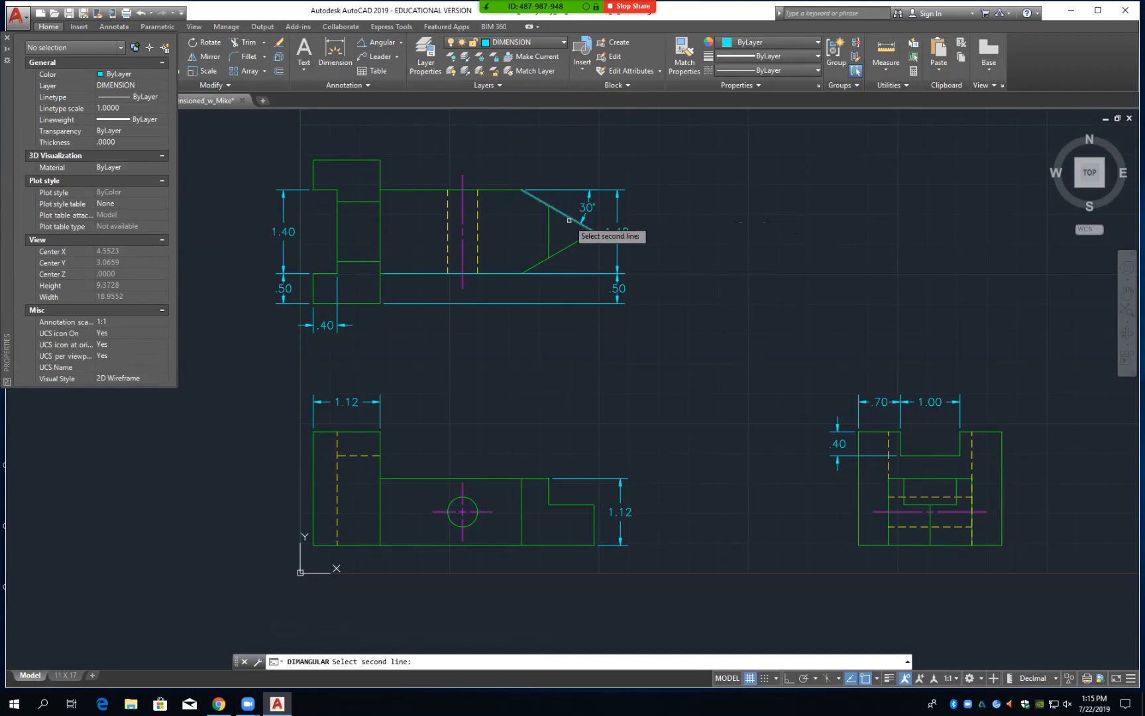
click(564, 249)
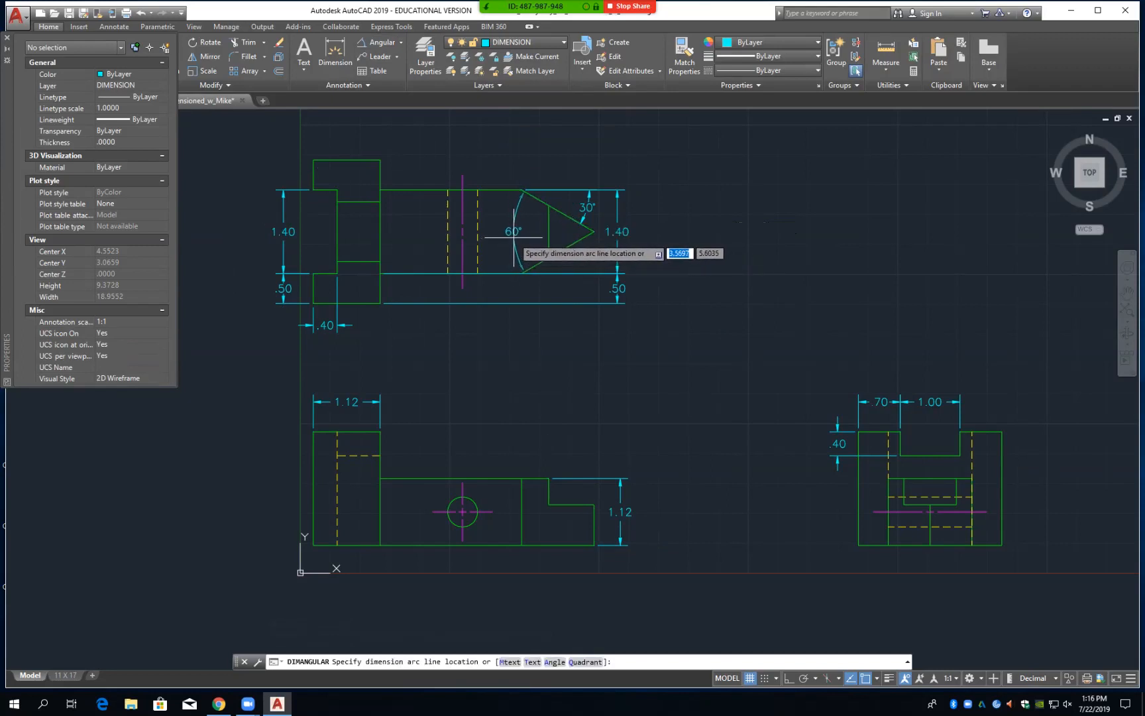
click(515, 237)
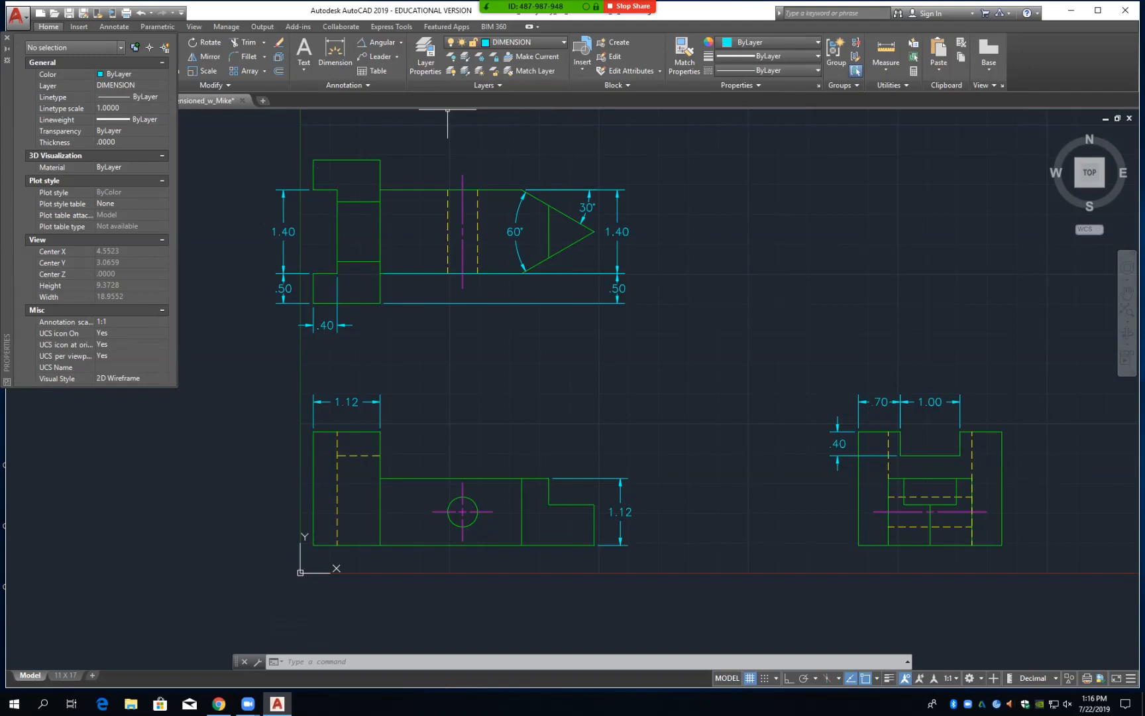
Add a horizontal linear dimension across the front view's right-end notch, aligning its dimension line with the existing 1.12 width dimension
click(401, 42)
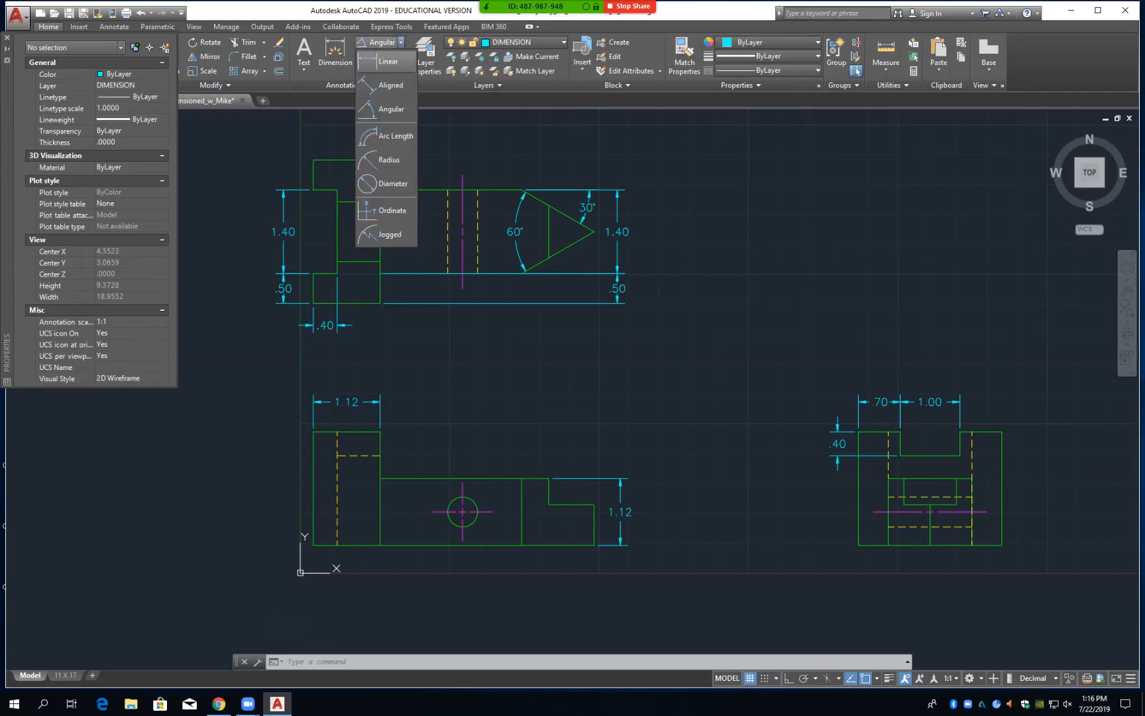
click(381, 63)
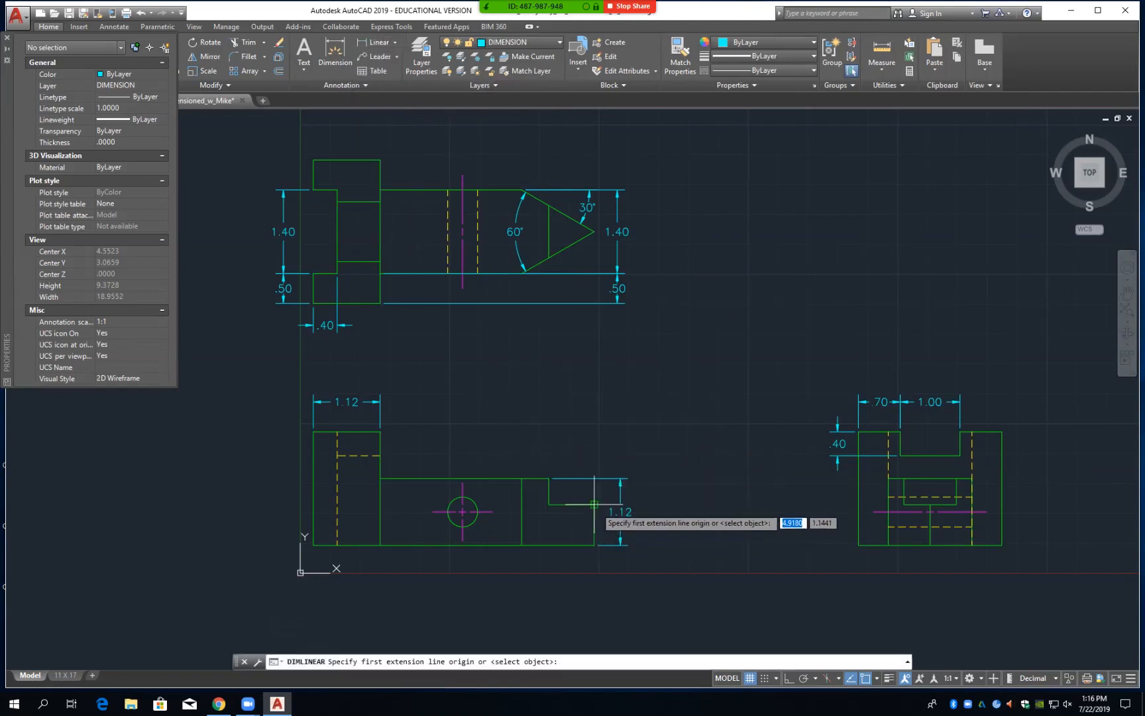
click(594, 505)
click(549, 478)
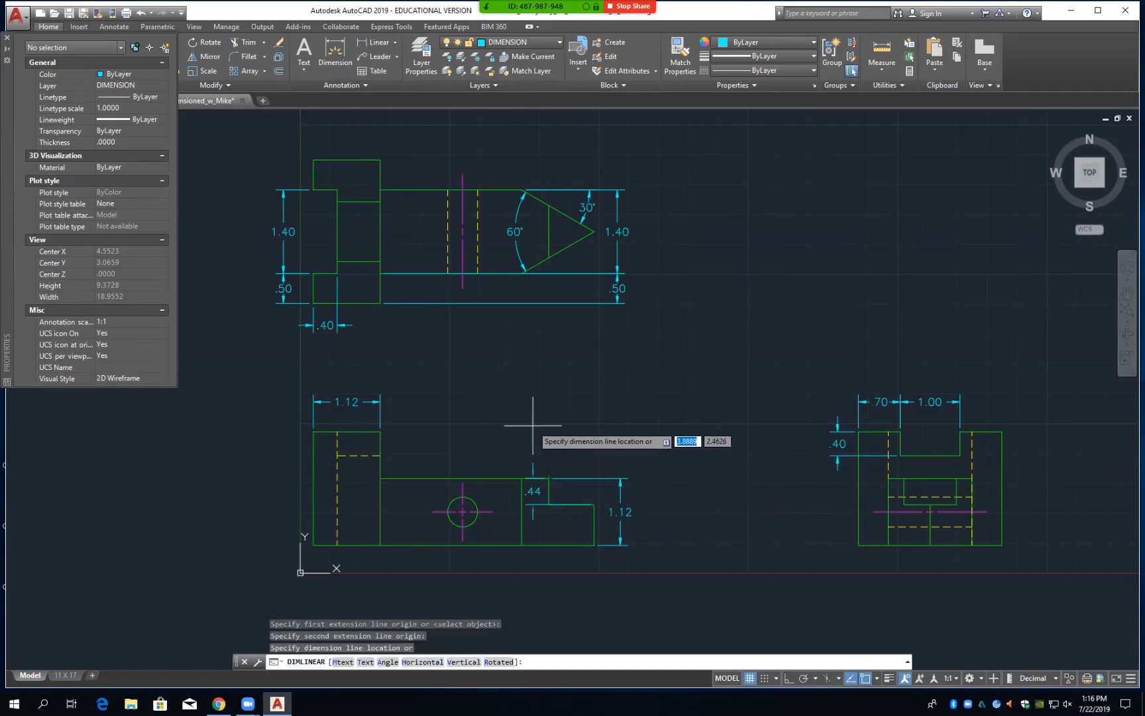
click(356, 403)
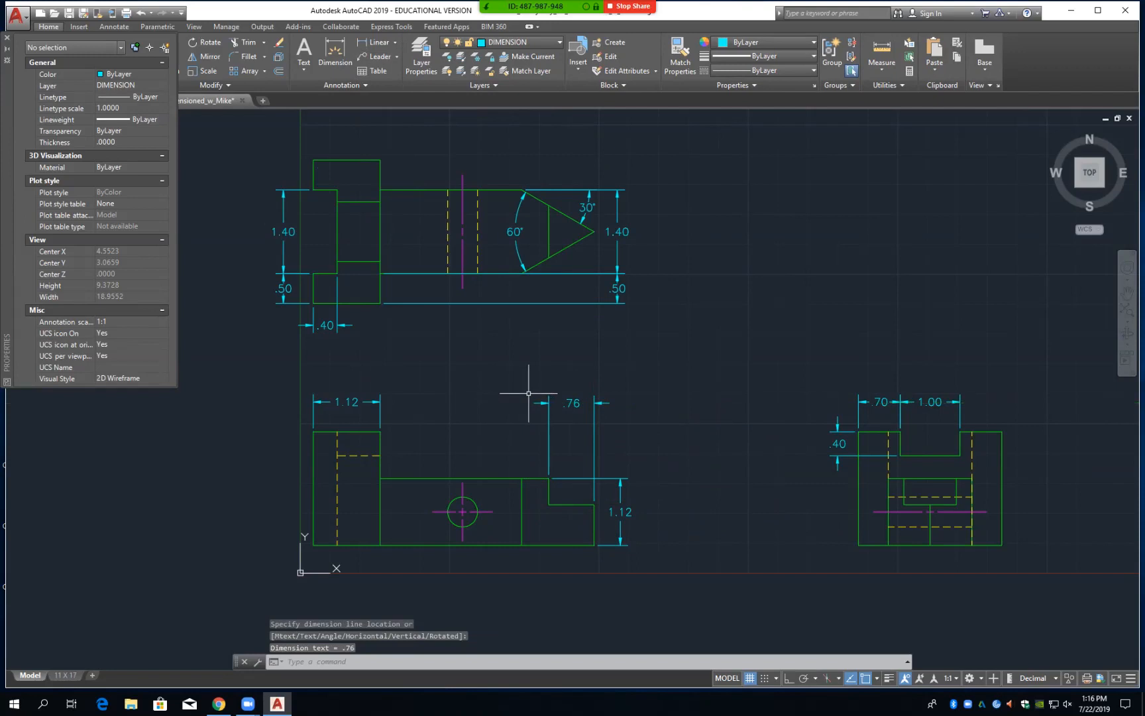
Move the front view's 1.12 height dimension farther out from the part's right end and deselect it
click(617, 511)
mouse_move(621, 512)
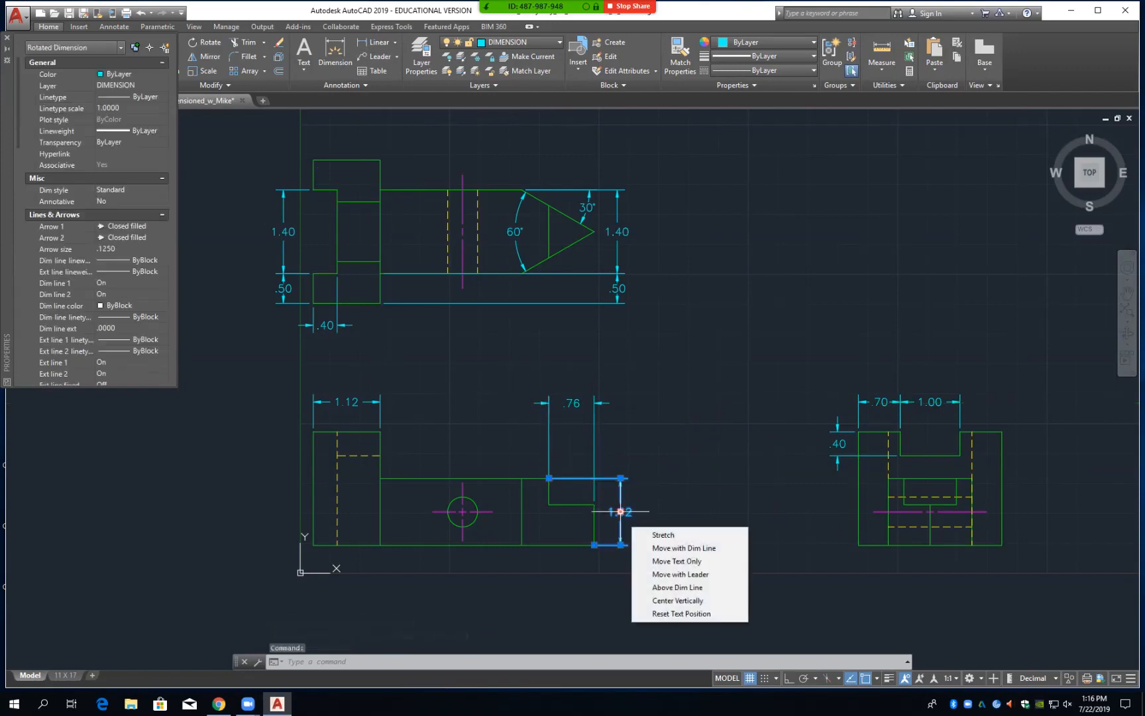
click(620, 512)
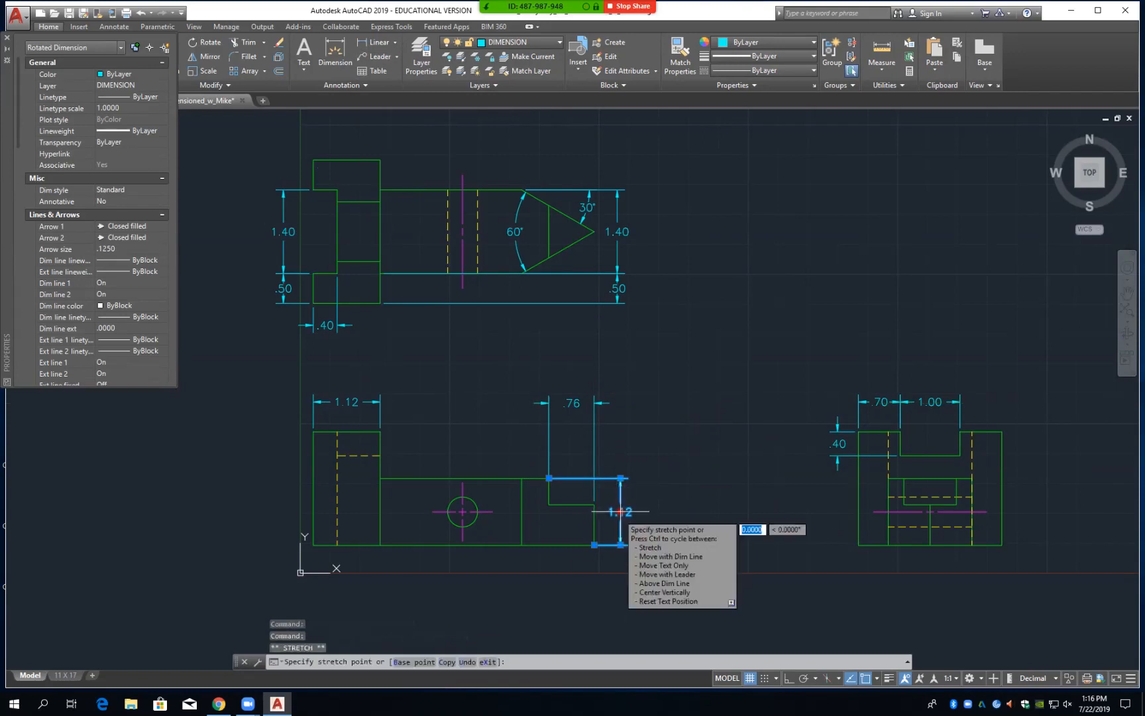
click(649, 515)
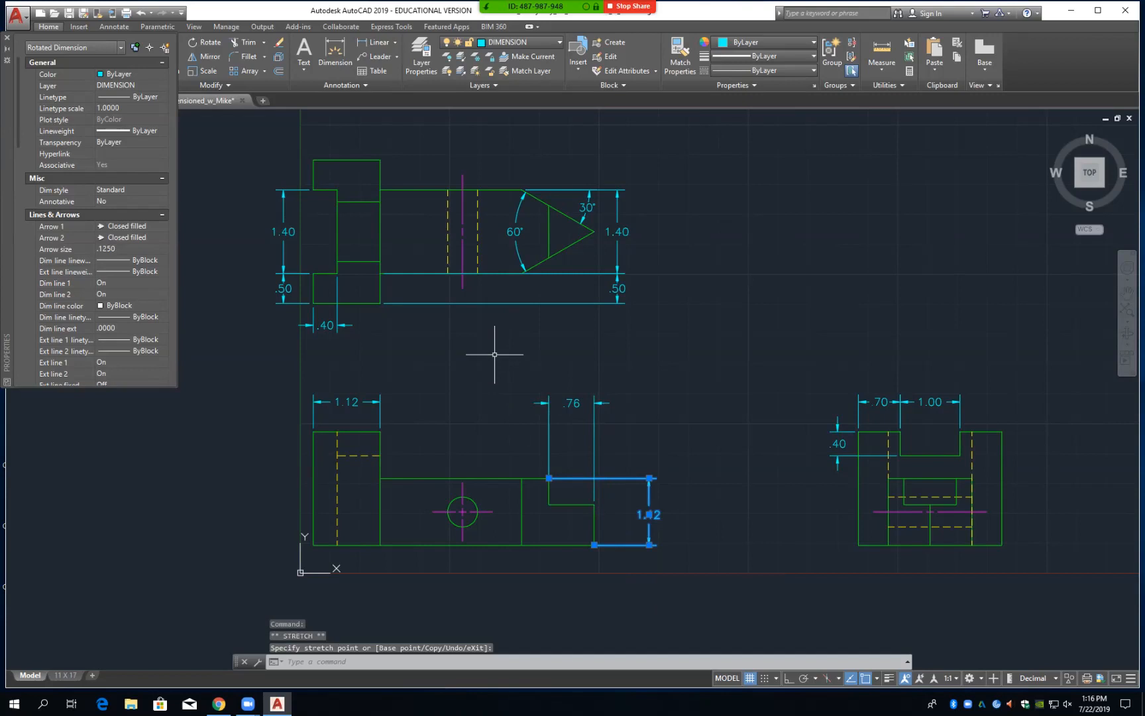
key(Escape)
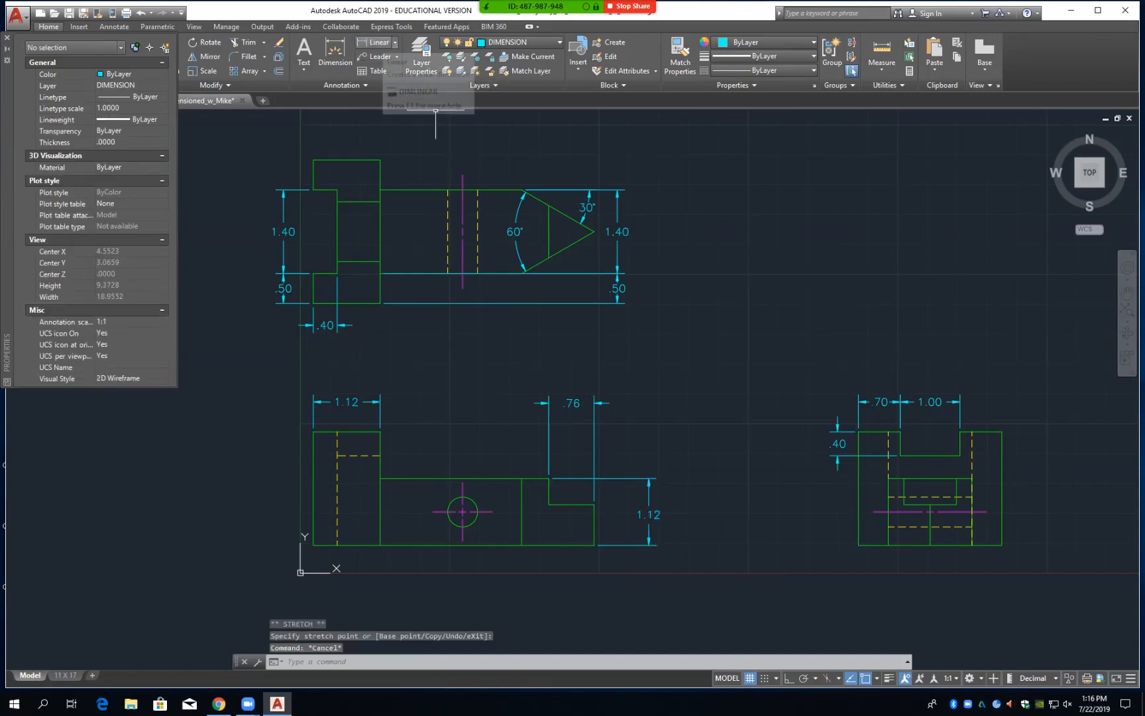
Add a vertical linear dimension to the front view's short right edge below the notch, aligned with the top view's right-hand .50 dimension
click(375, 41)
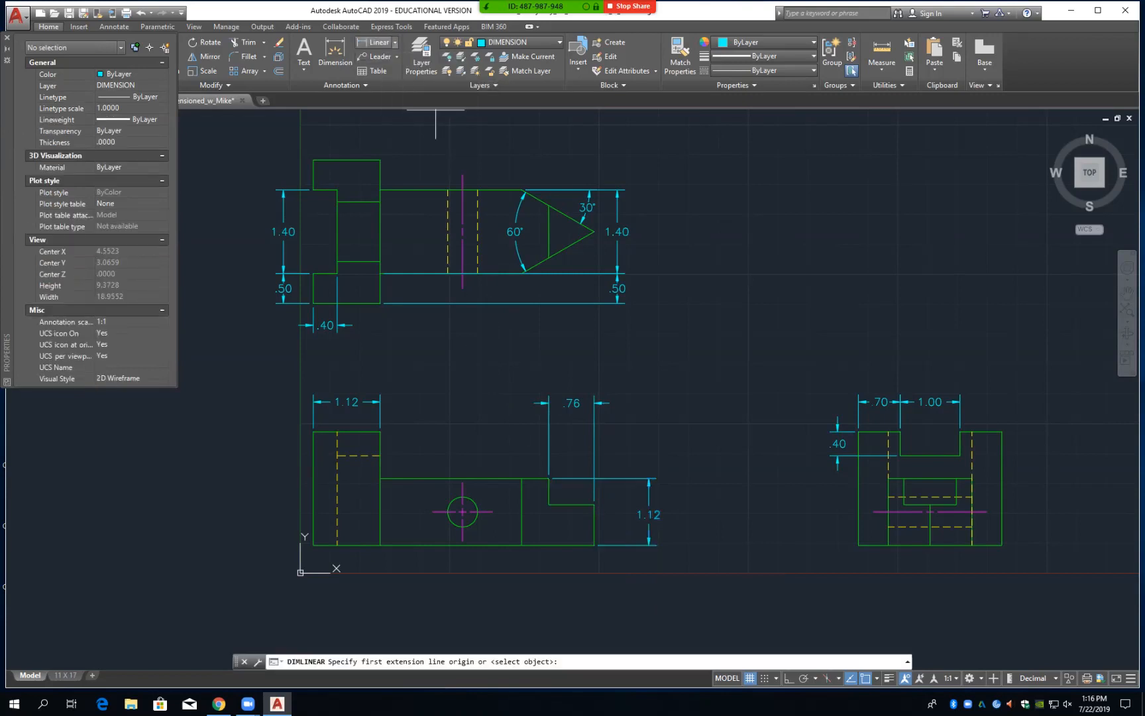
click(594, 544)
click(595, 504)
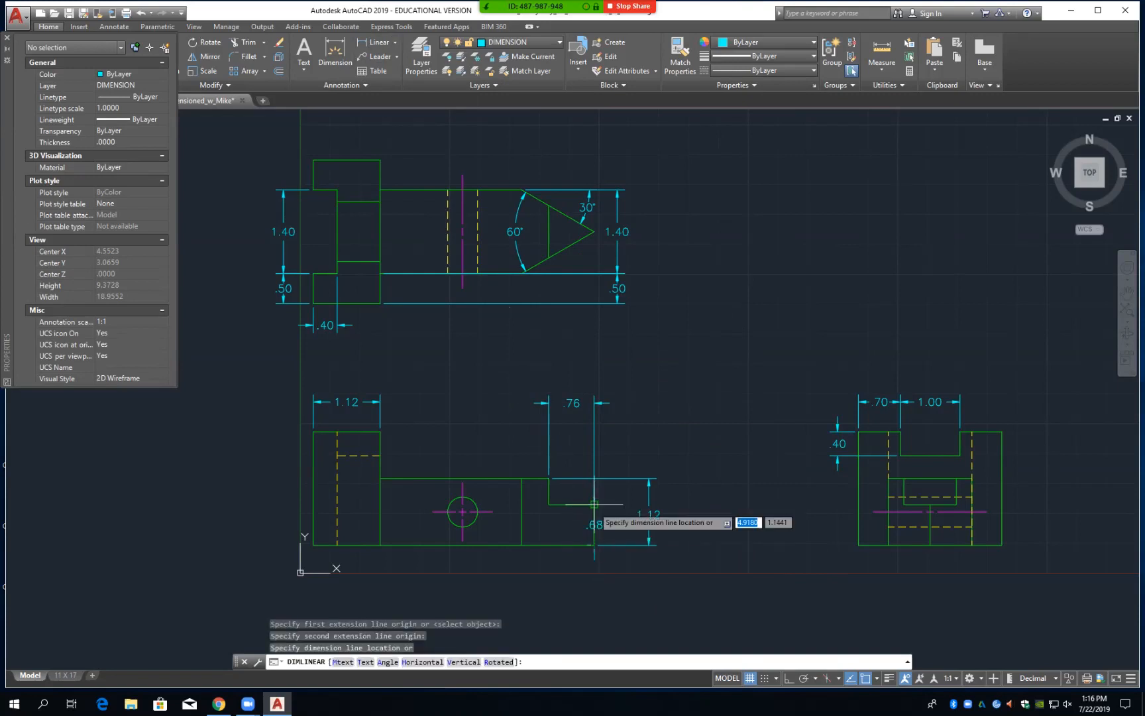
click(617, 302)
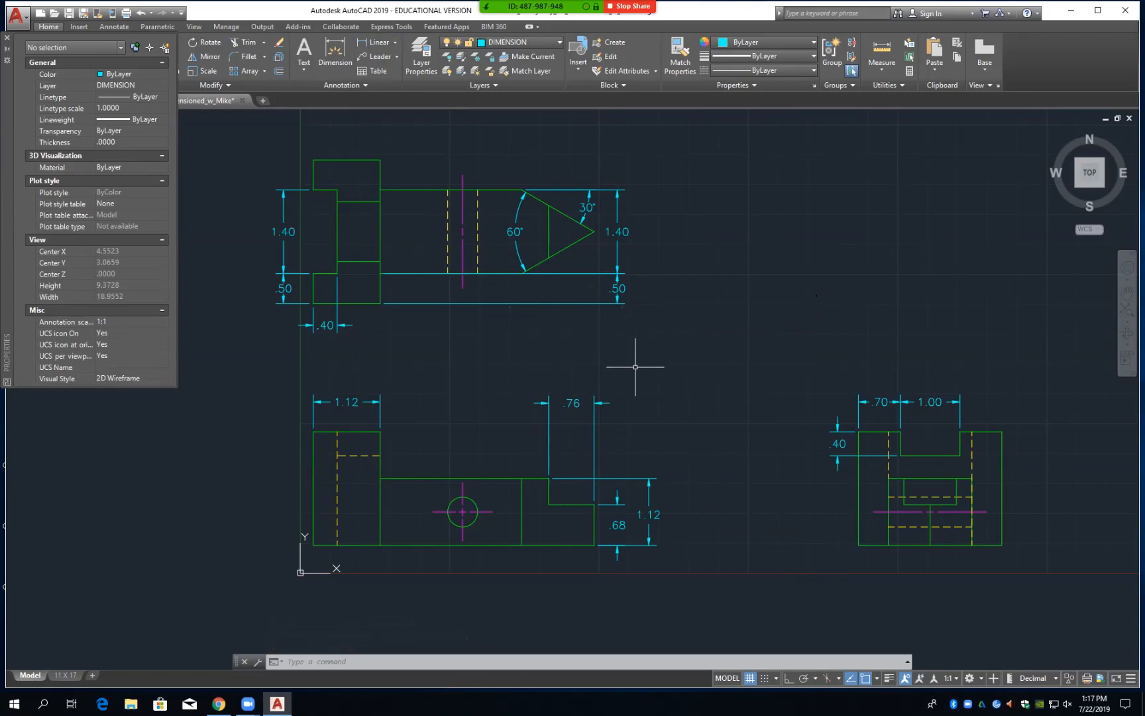
Set the text offset of the notch's horizontal dimension in the front view to .04 and deselect the dimension
click(571, 402)
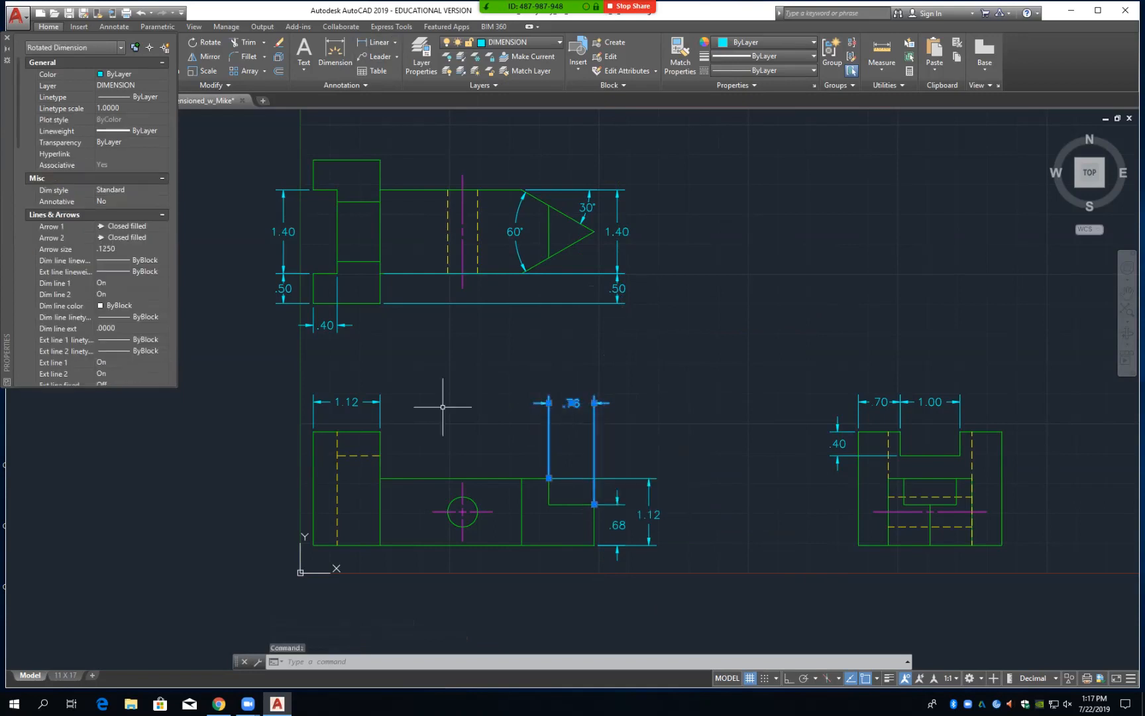
scroll(174, 324, down, 8)
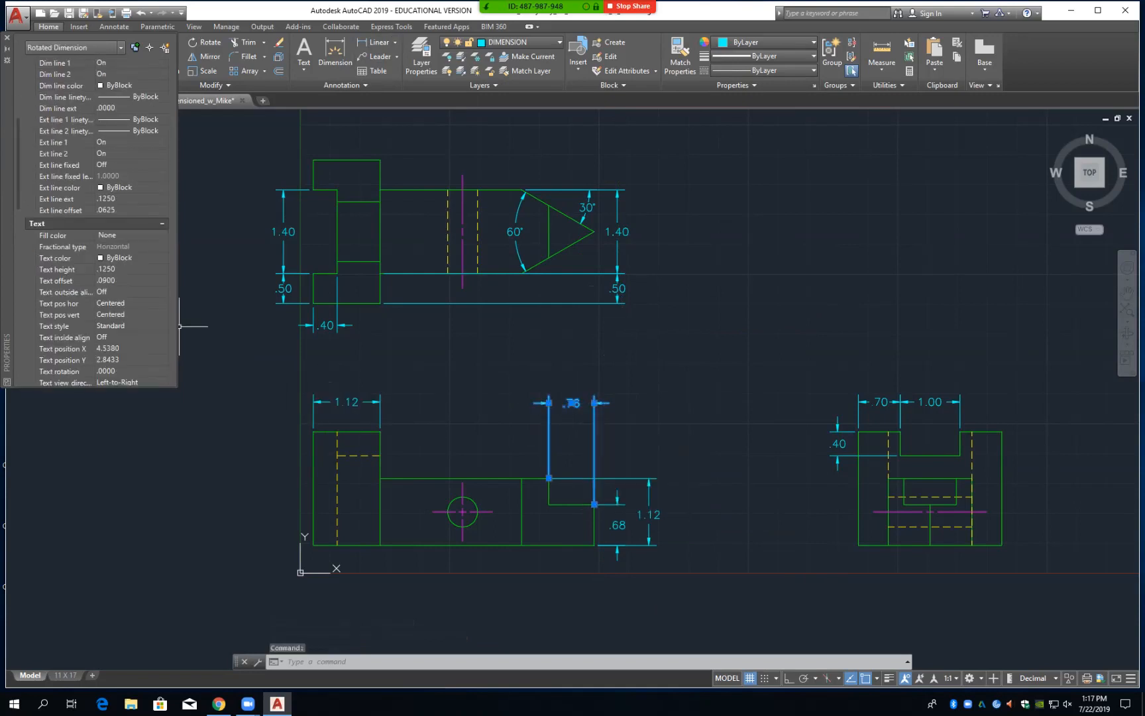
click(105, 282)
key(BackSpace)
key(BackSpace)
key(BackSpace)
text(4)
key(Return)
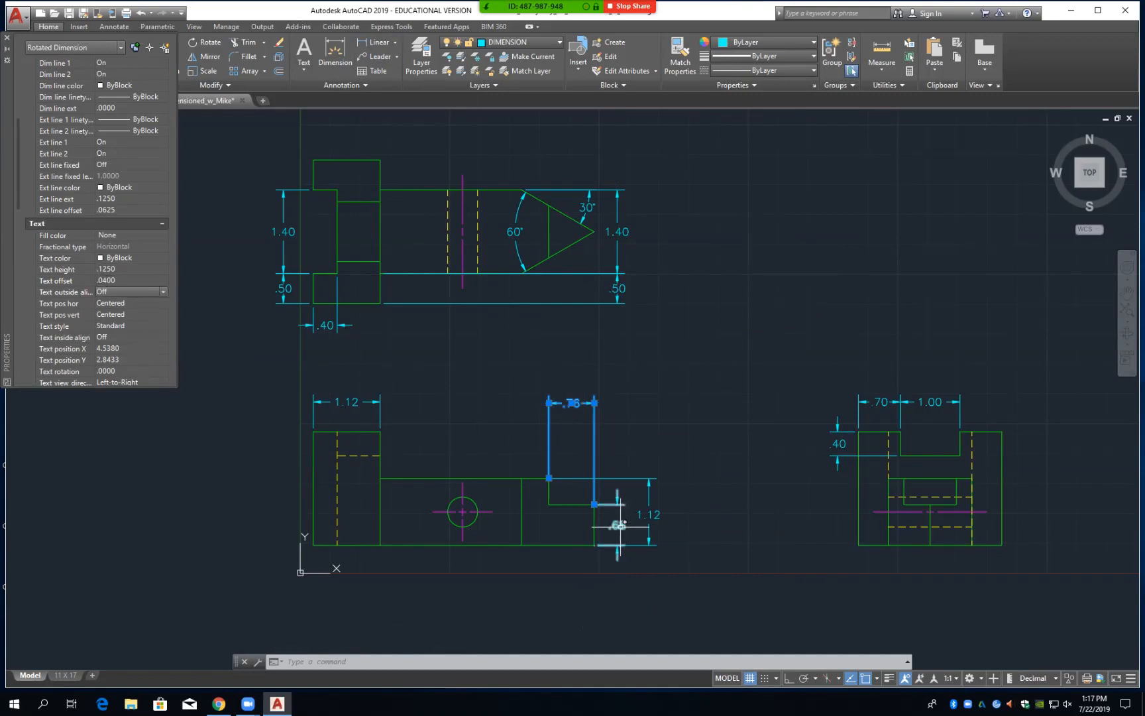
key(Escape)
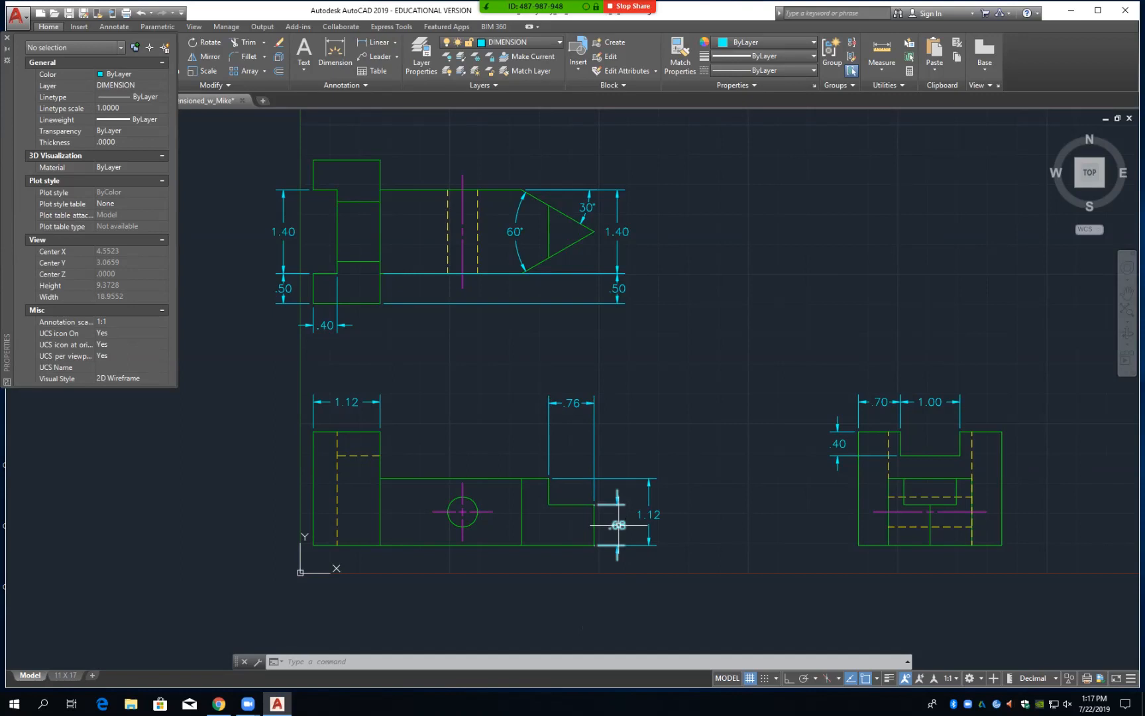
Set the text offset of the vertical dimension on the front view's short right edge to .03, and save the drawing
click(618, 525)
right_click(618, 525)
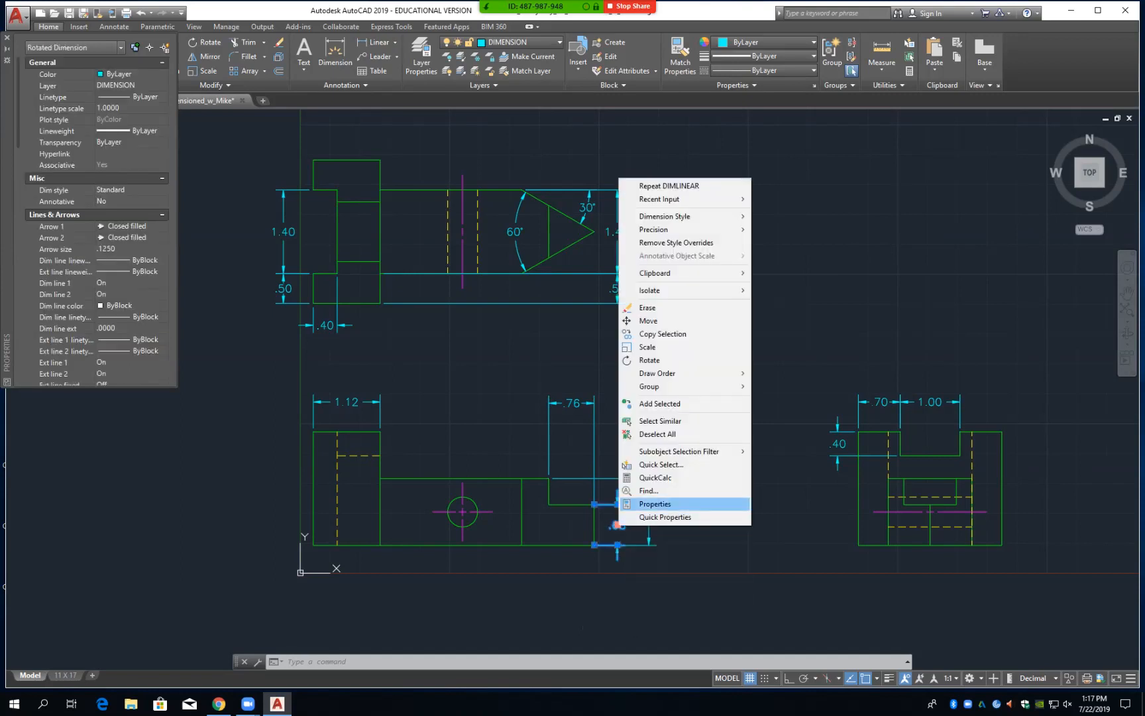
click(656, 503)
scroll(178, 328, down, 6)
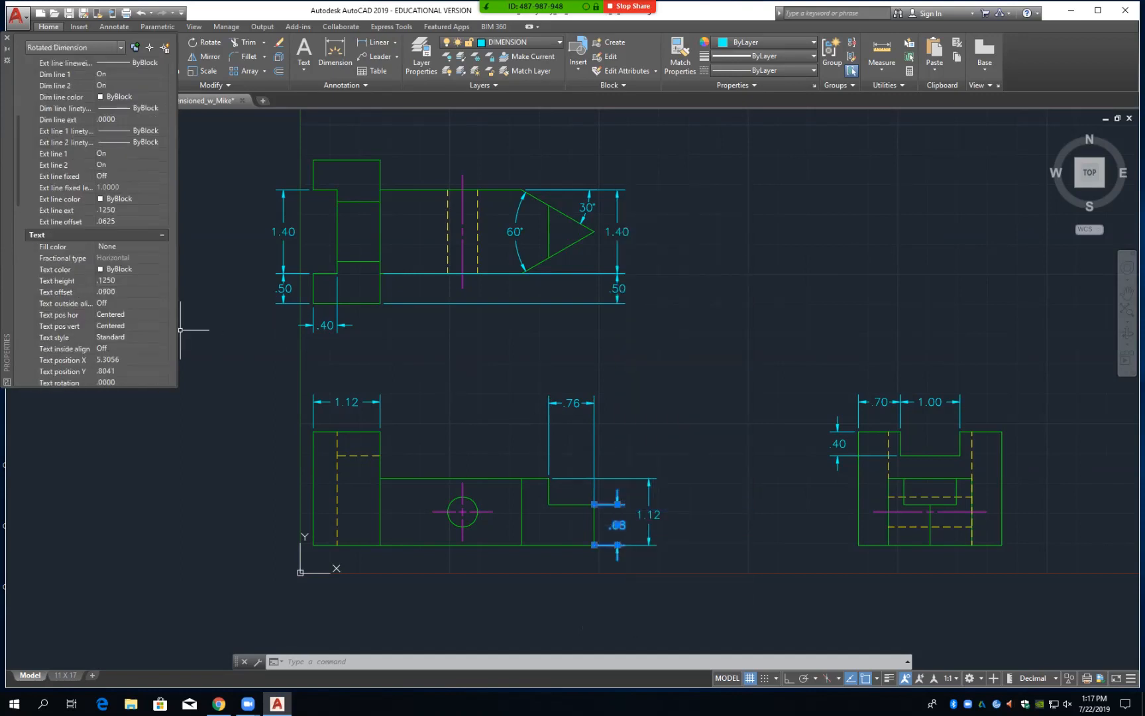
click(126, 292)
click(105, 293)
key(BackSpace)
text(3)
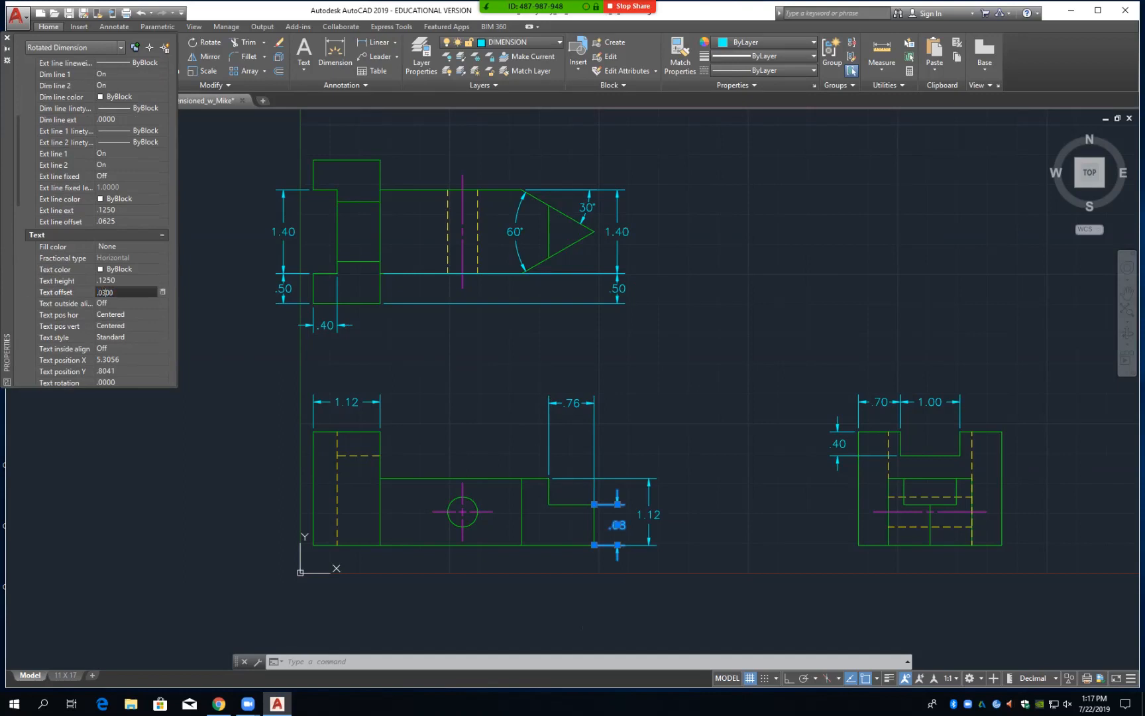
key(Tab)
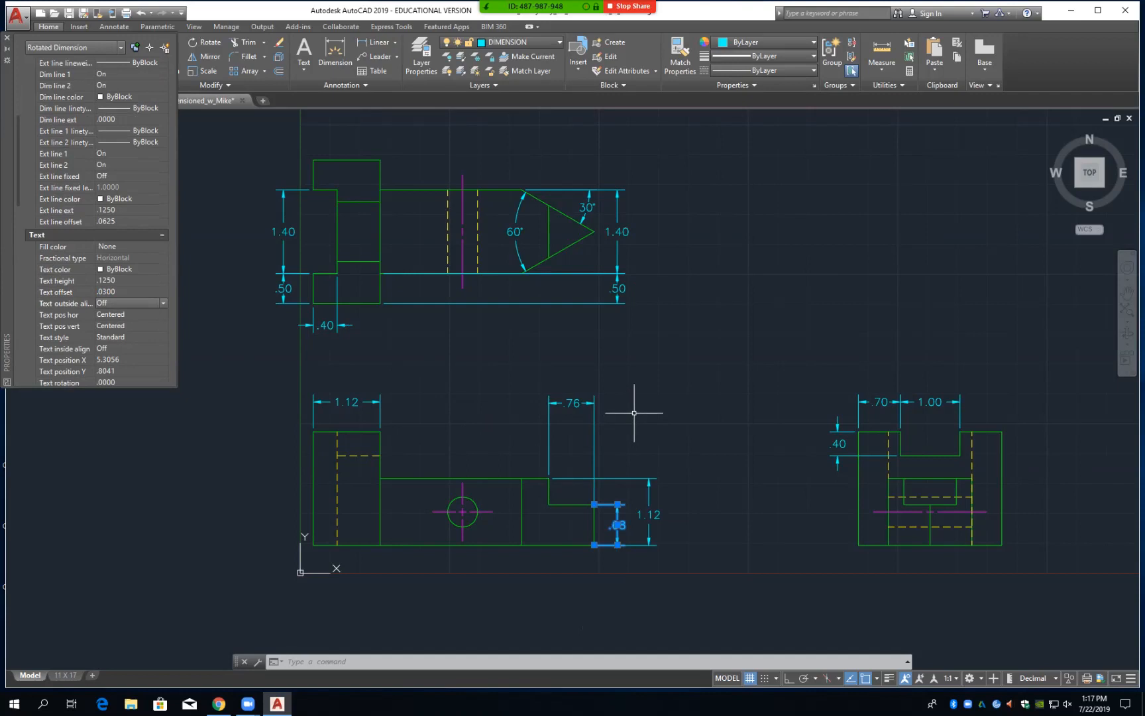
key(Escape)
key(ctrl+s)
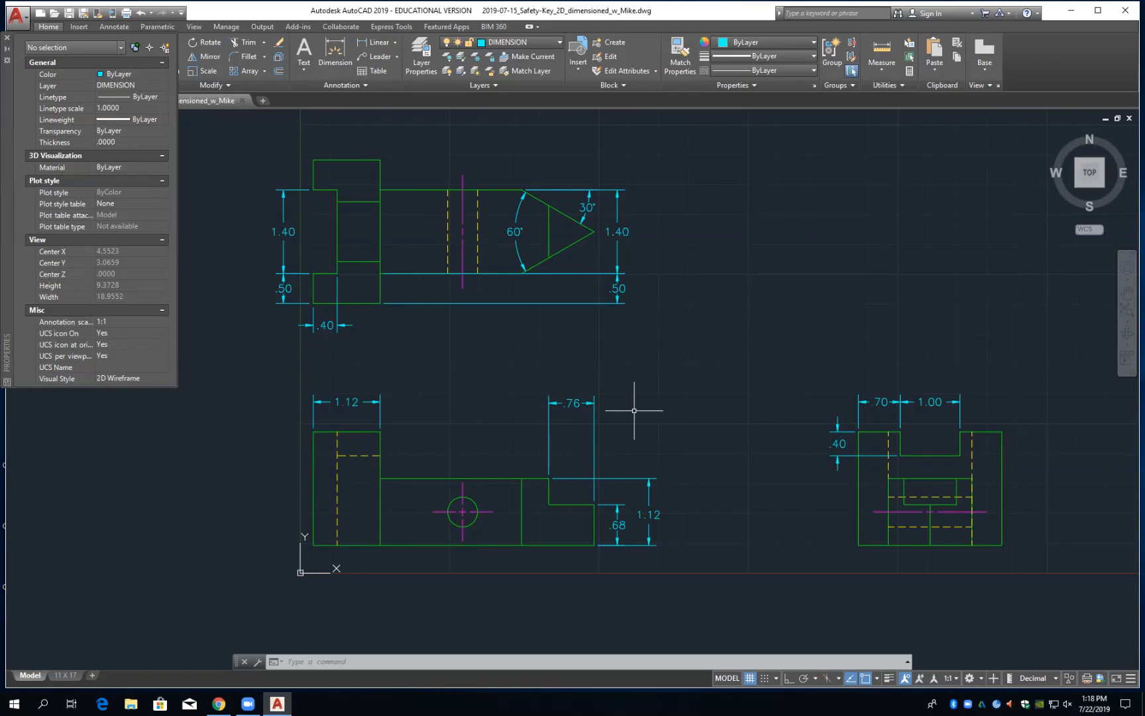
Stretch the short right edge's vertical dimension origins to the notch's upper and lower corners so it dimensions the notch depth, and save the drawing
click(609, 505)
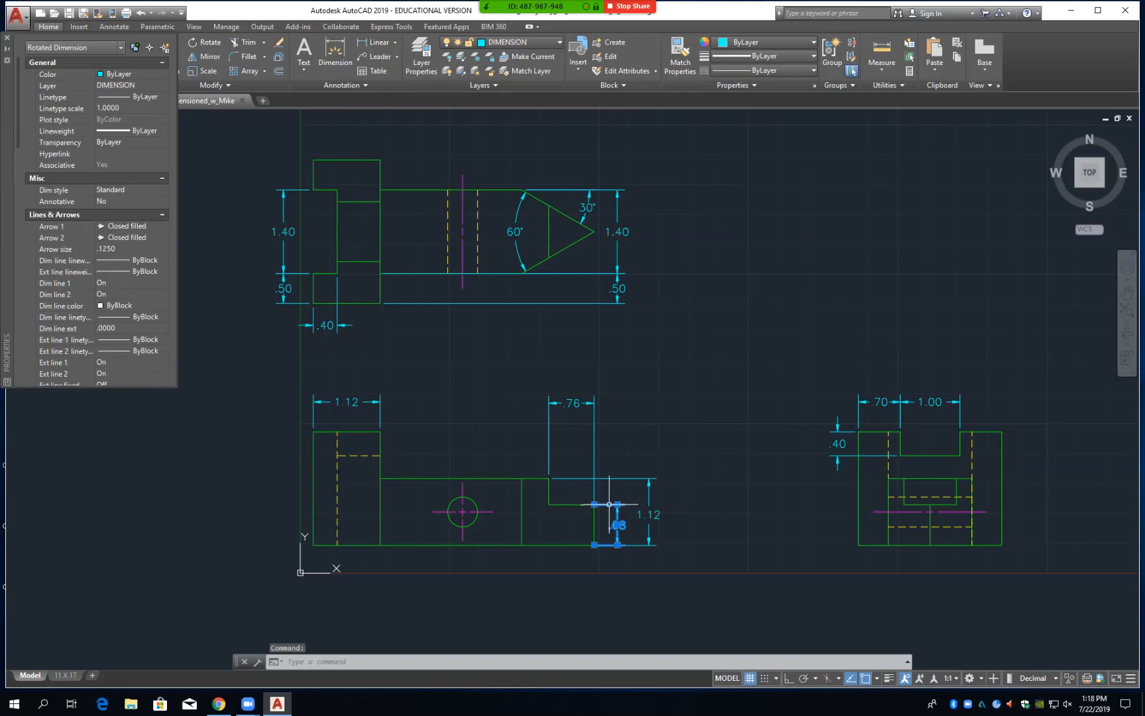
click(594, 505)
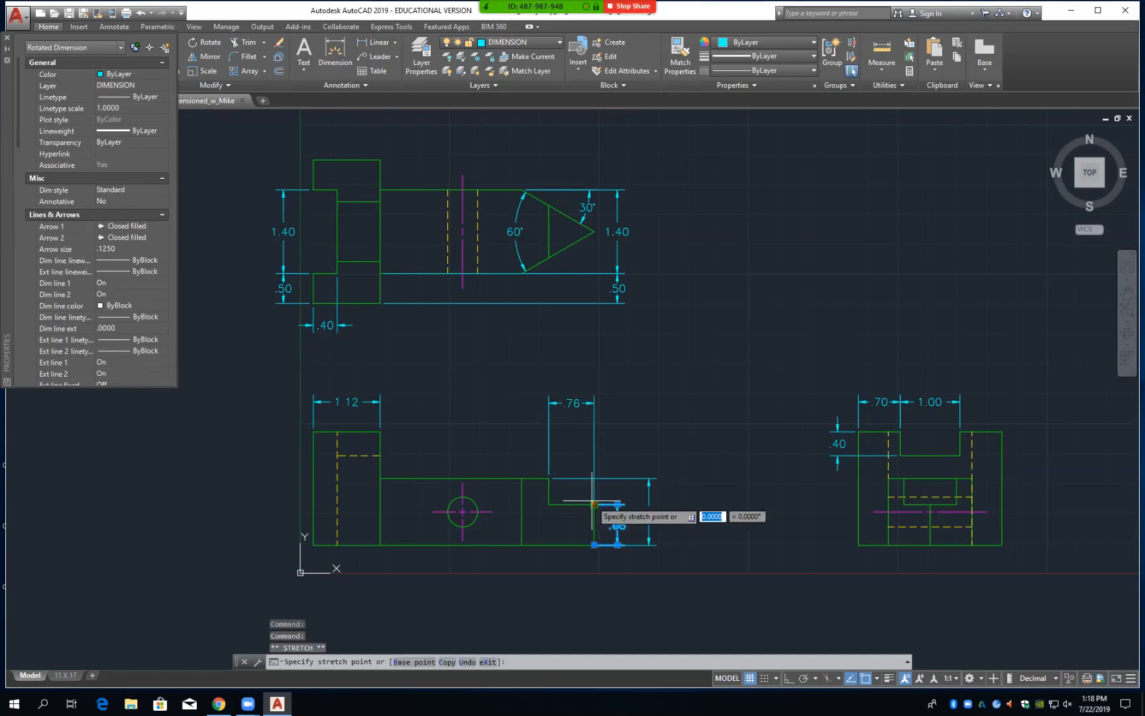
click(549, 478)
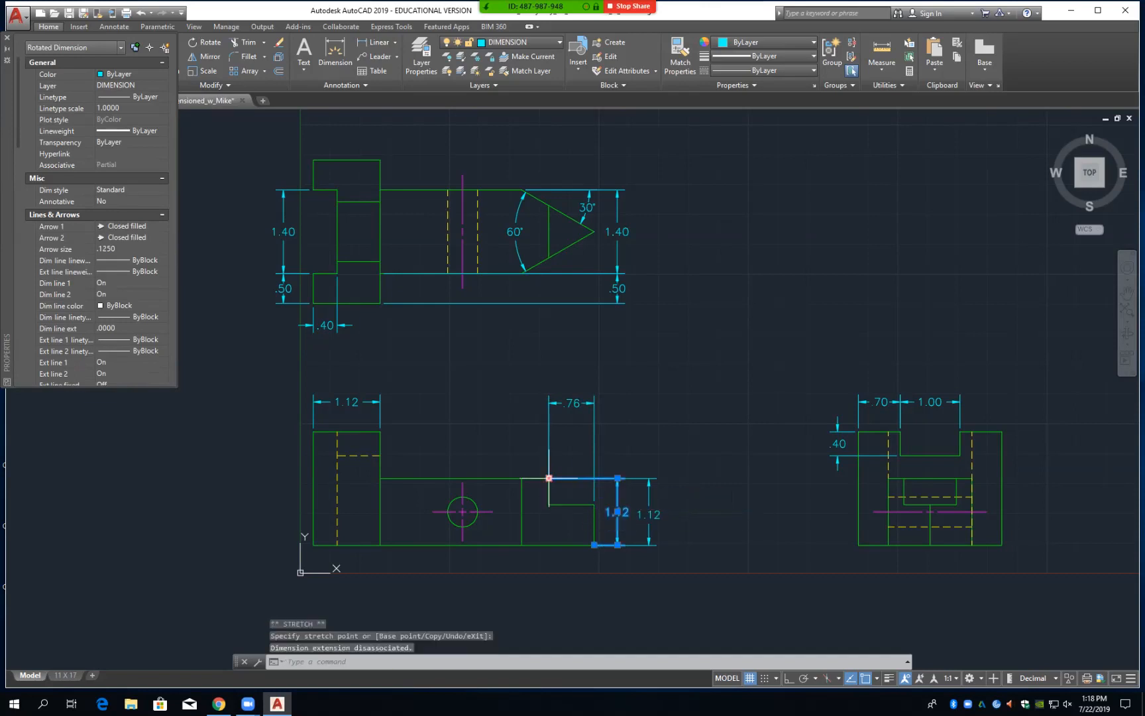
click(594, 545)
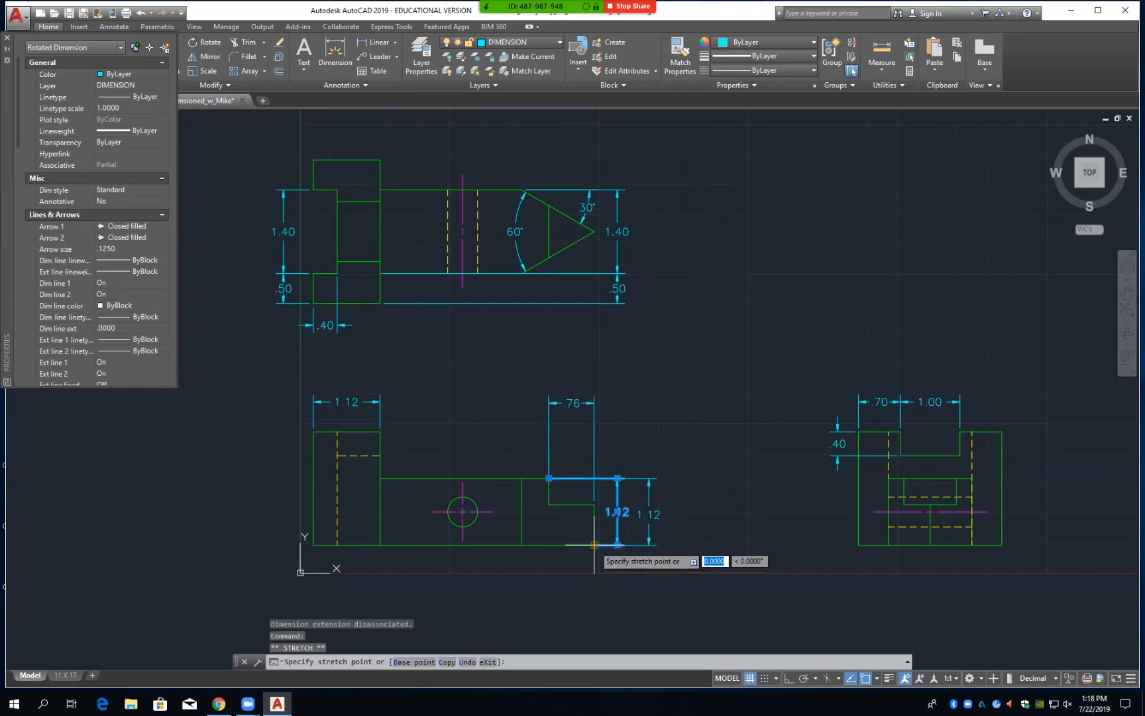
click(594, 505)
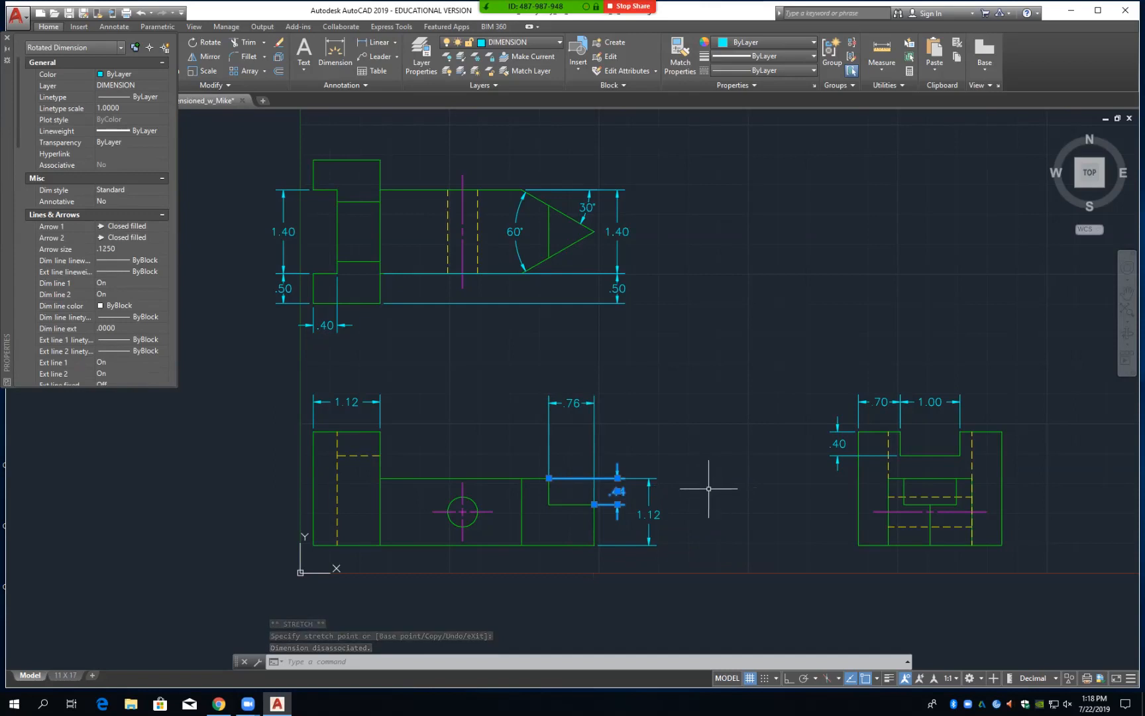
key(Escape)
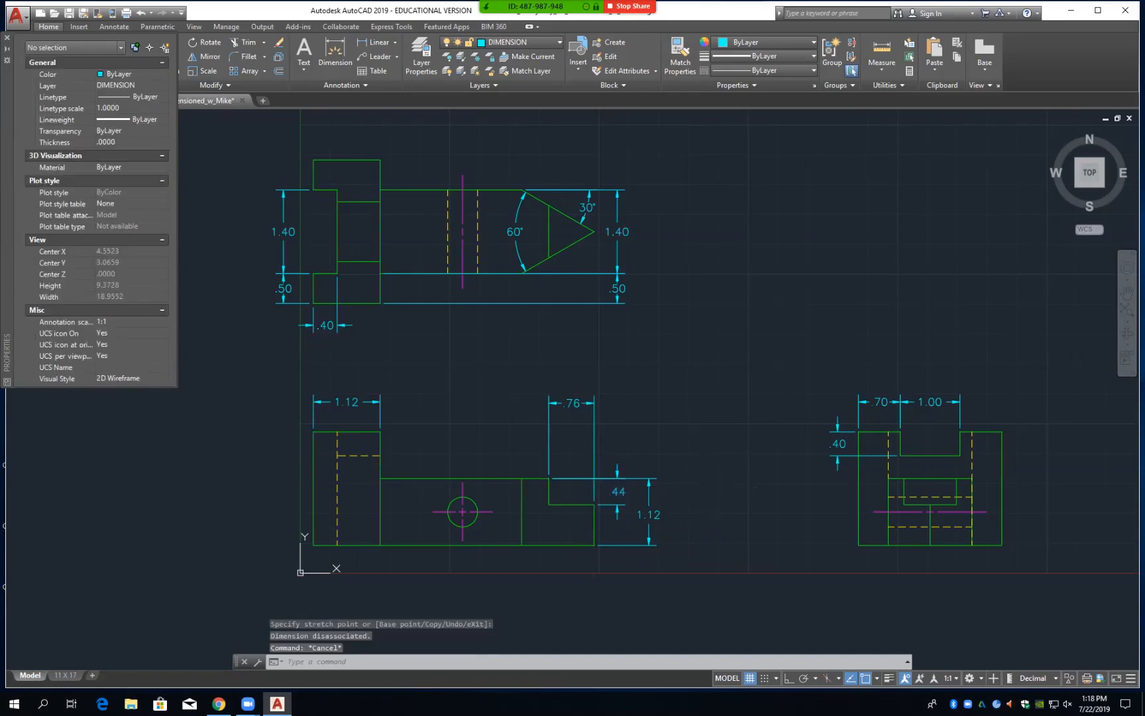
key(ctrl+s)
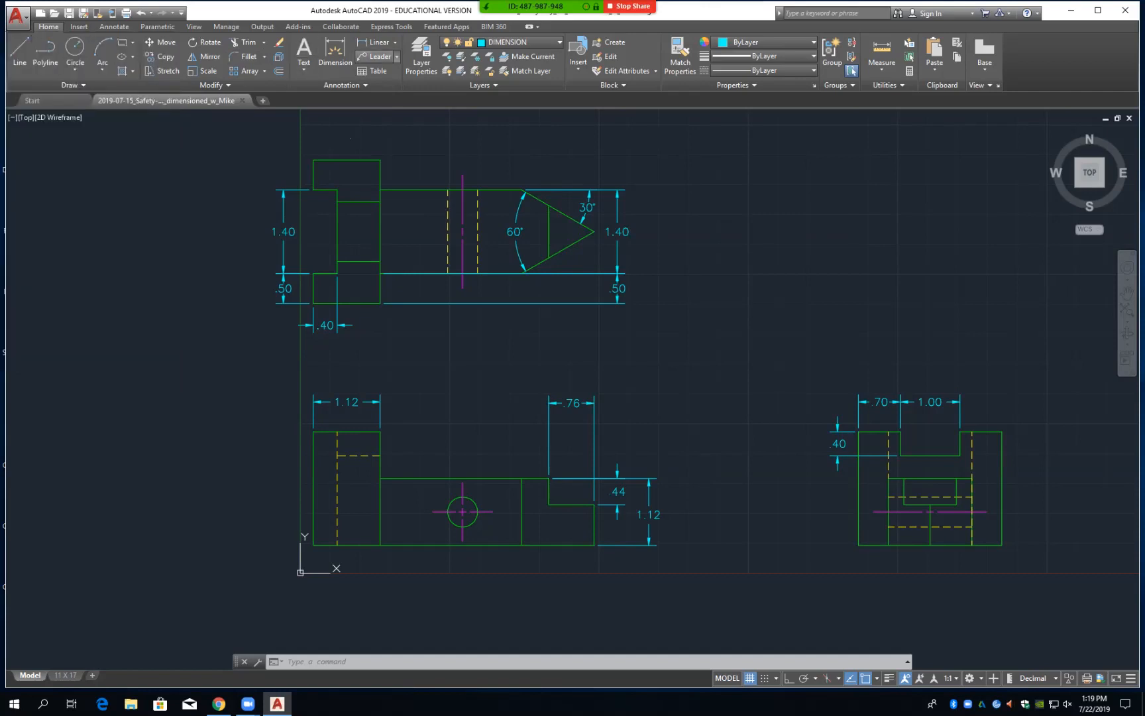
click(374, 42)
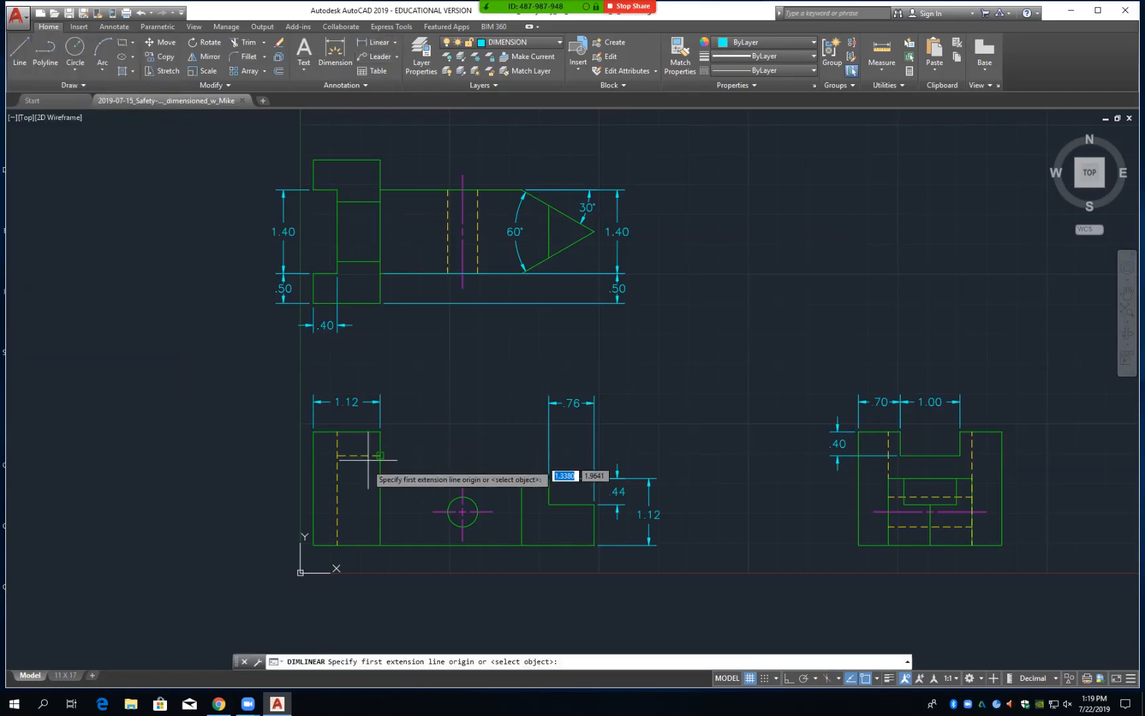
click(313, 545)
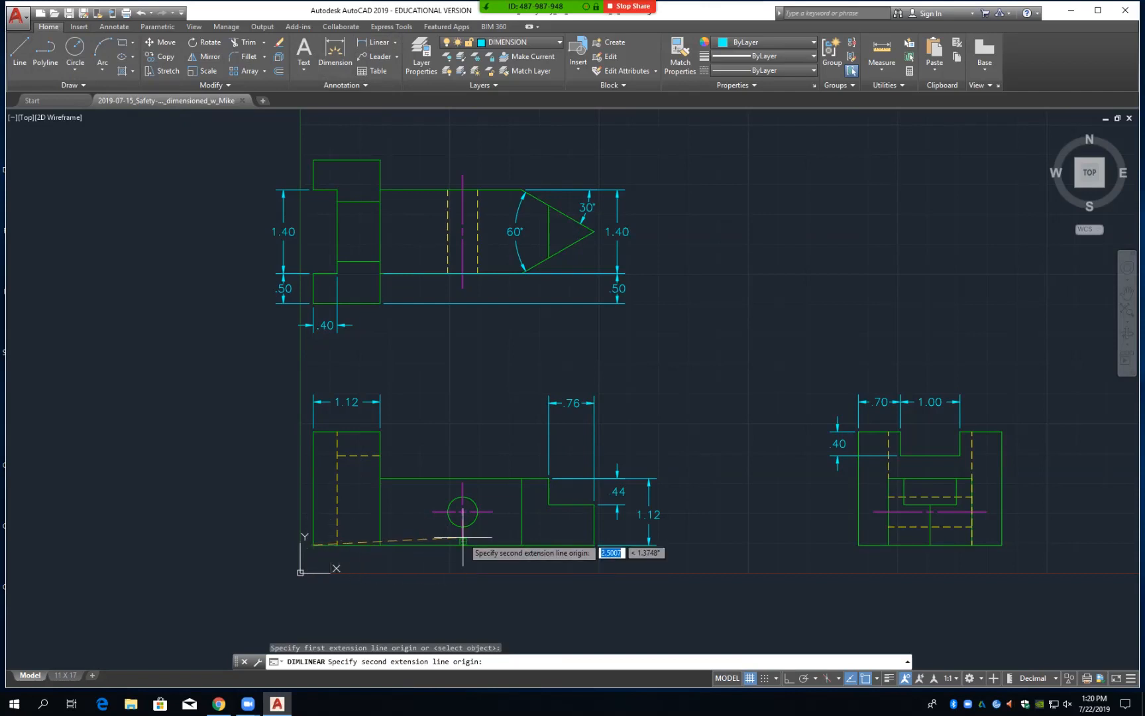
key(Escape)
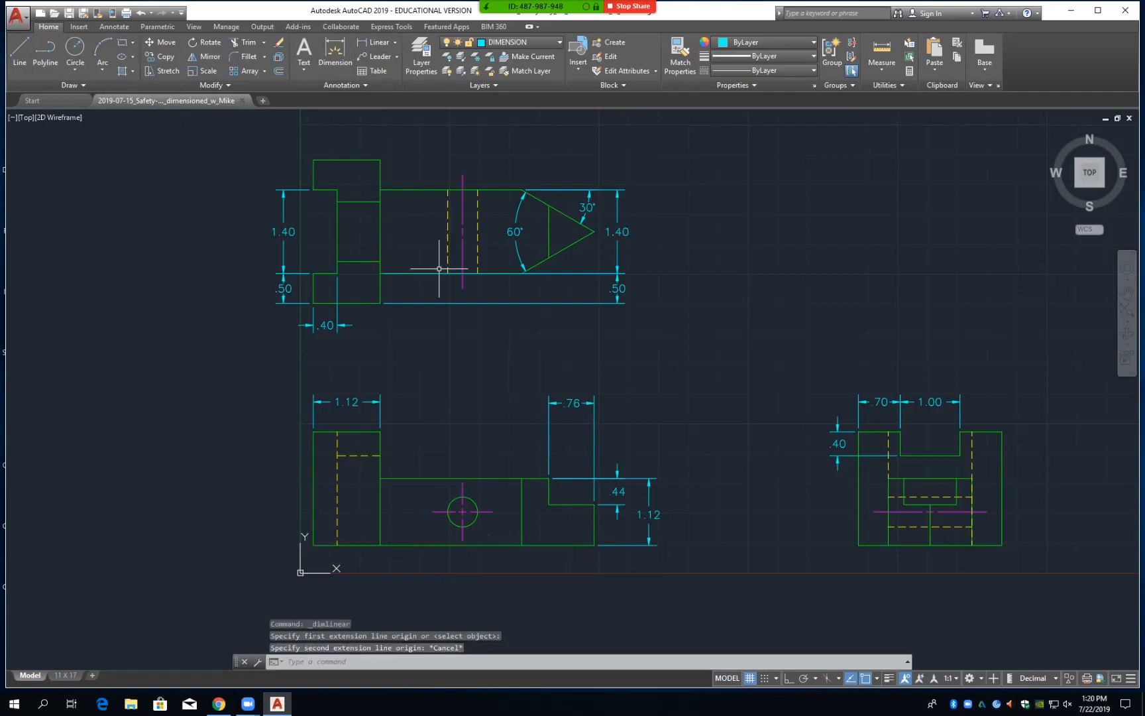
Add a horizontal linear dimension from the hole's vertical centerline to the front view's lower left corner, placed .5 below the part
click(378, 41)
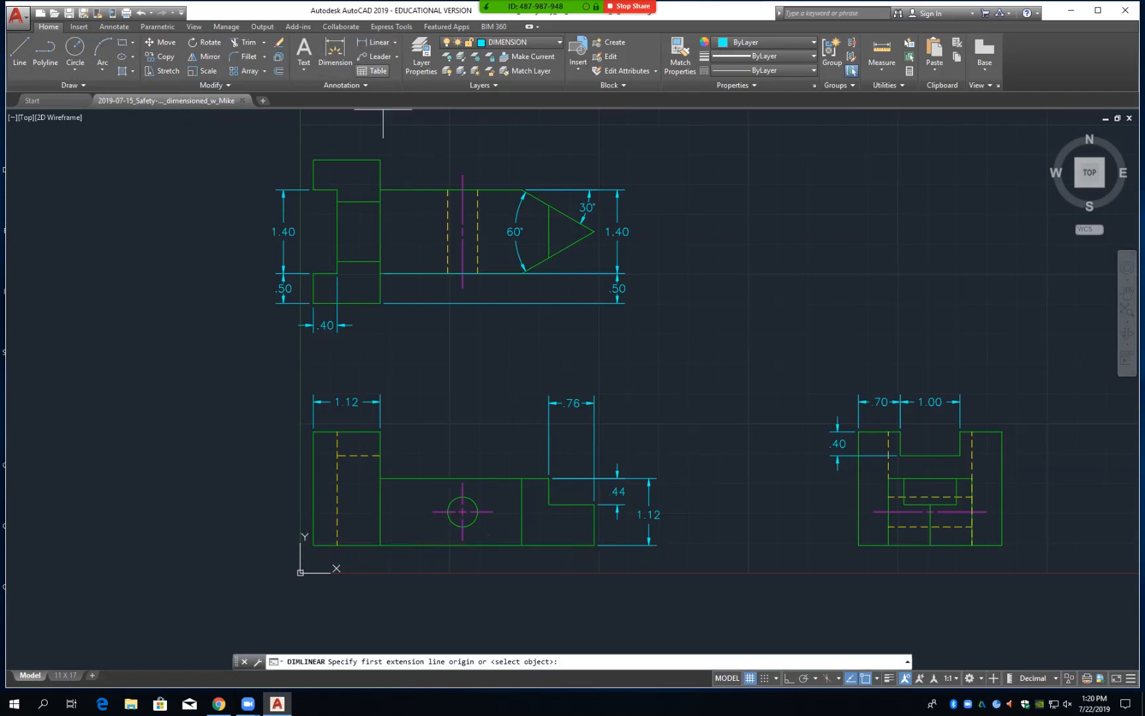
click(462, 541)
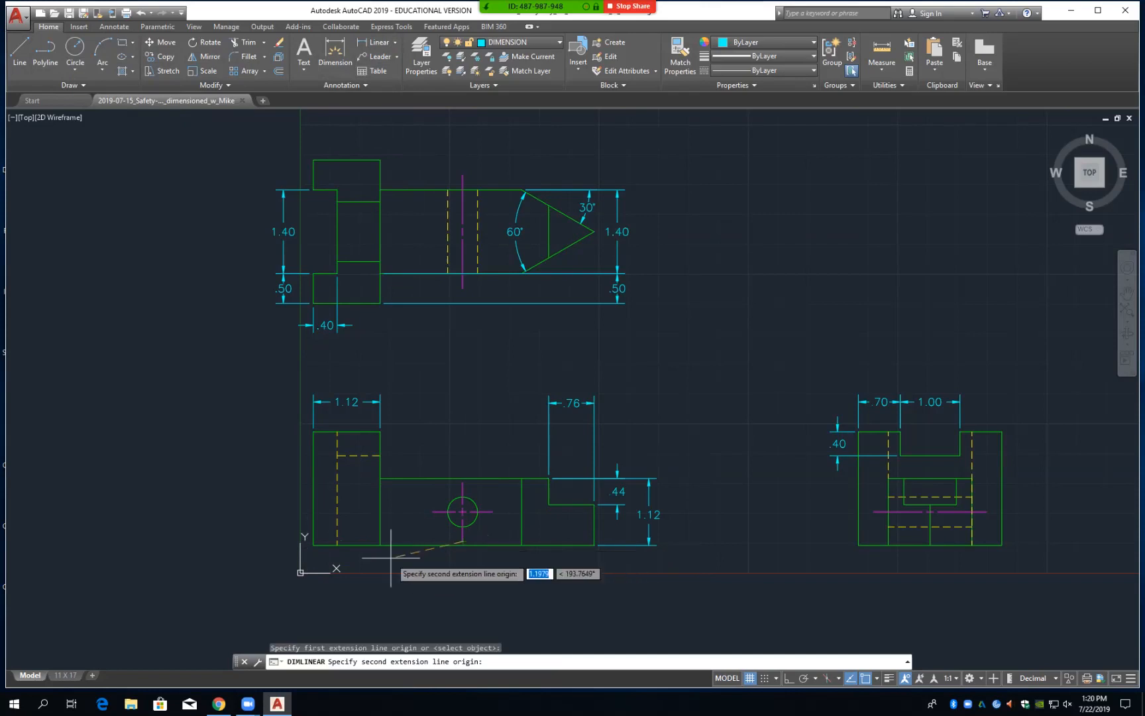
click(313, 545)
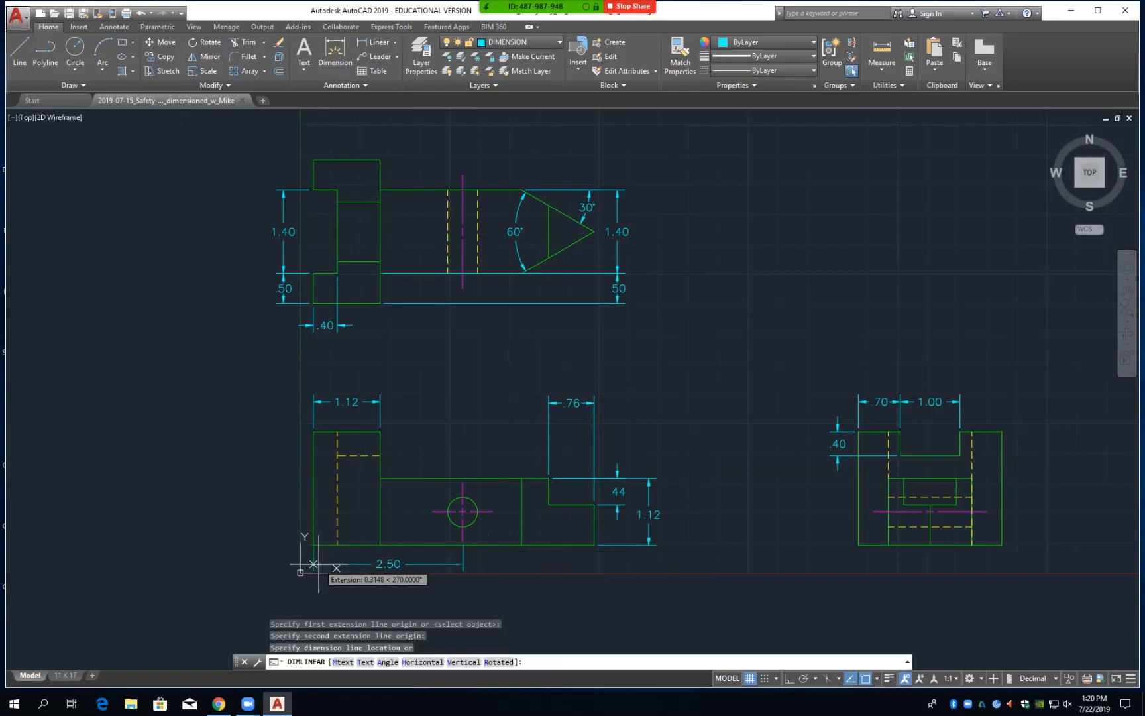
text(.5)
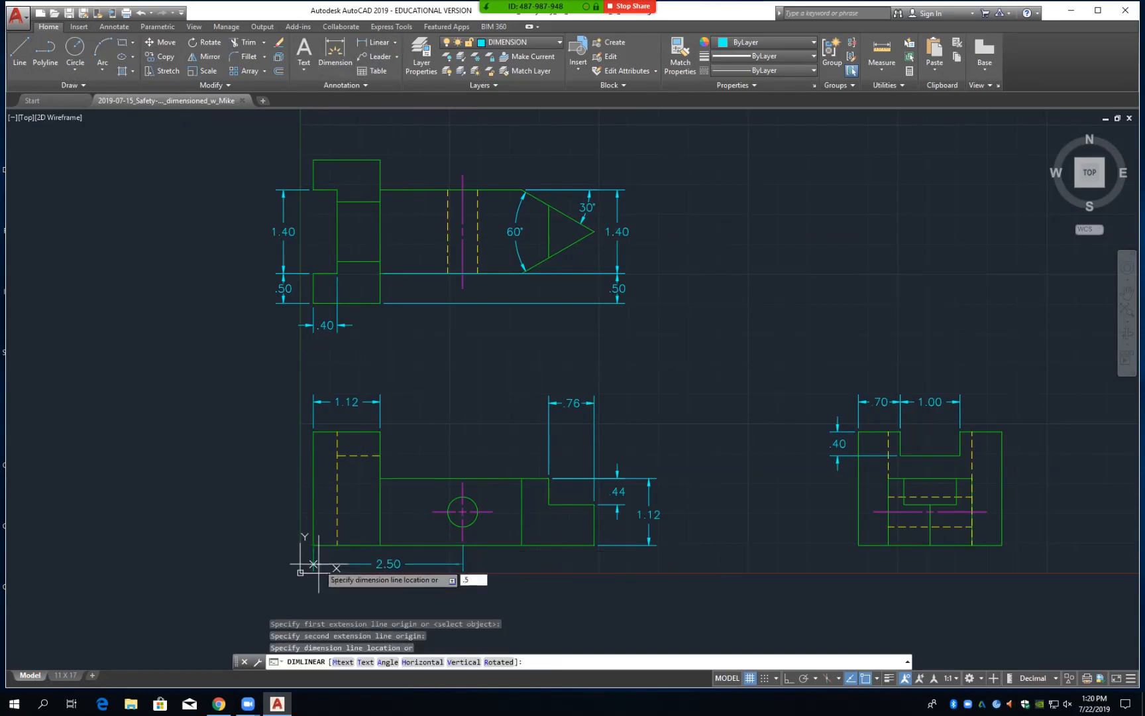
key(Return)
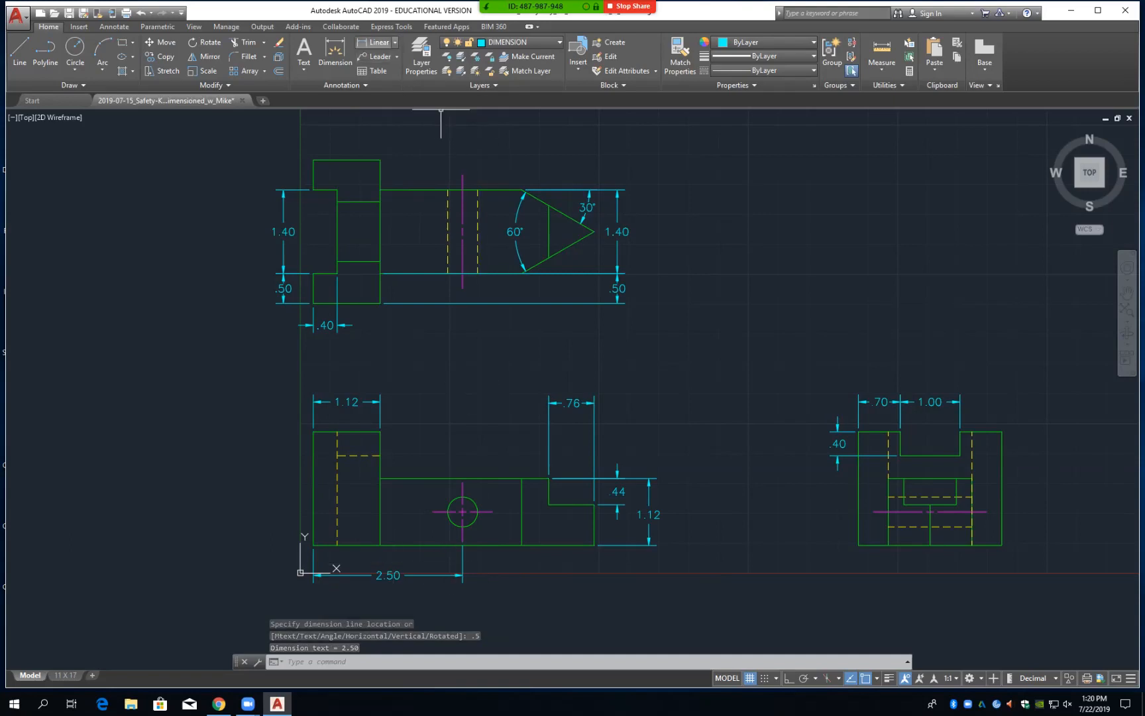
Add a diameter dimension to the hole in the front view, placing its text just below and right of the circle
click(395, 42)
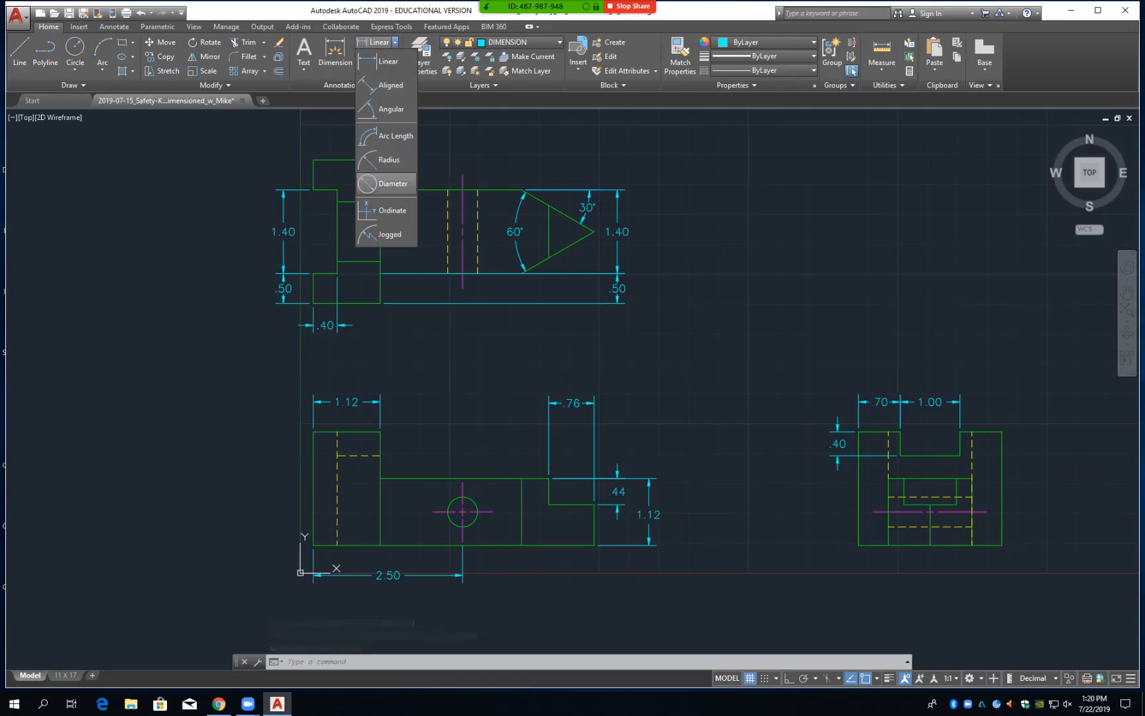
click(392, 183)
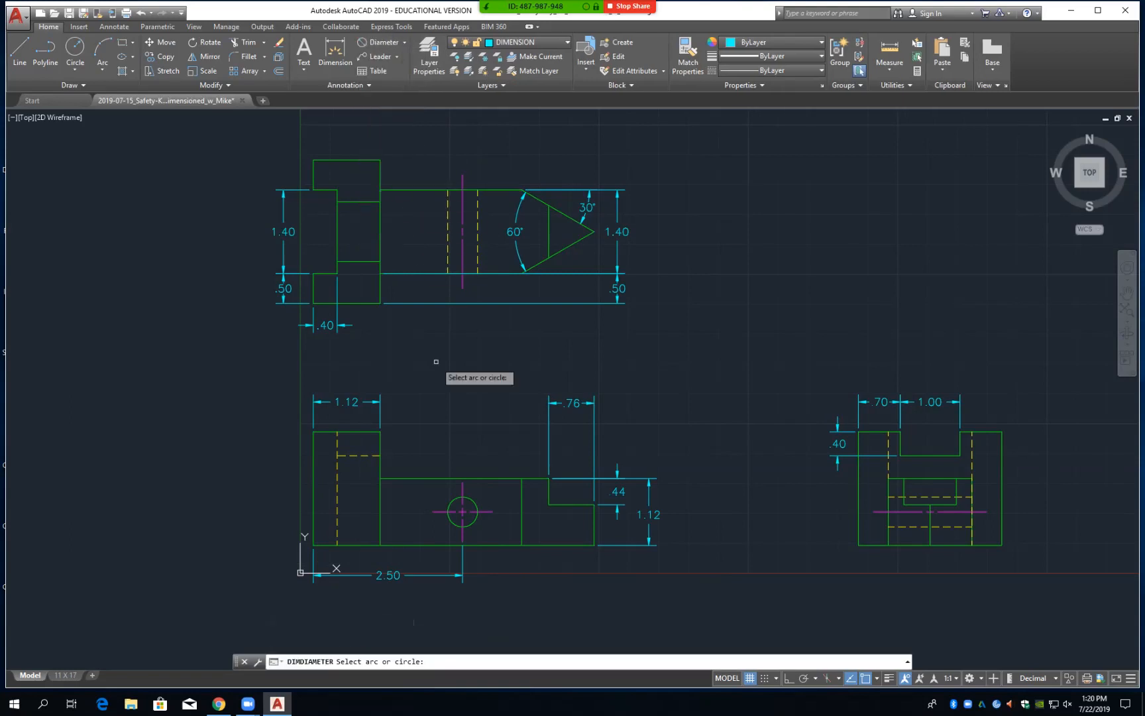
click(474, 522)
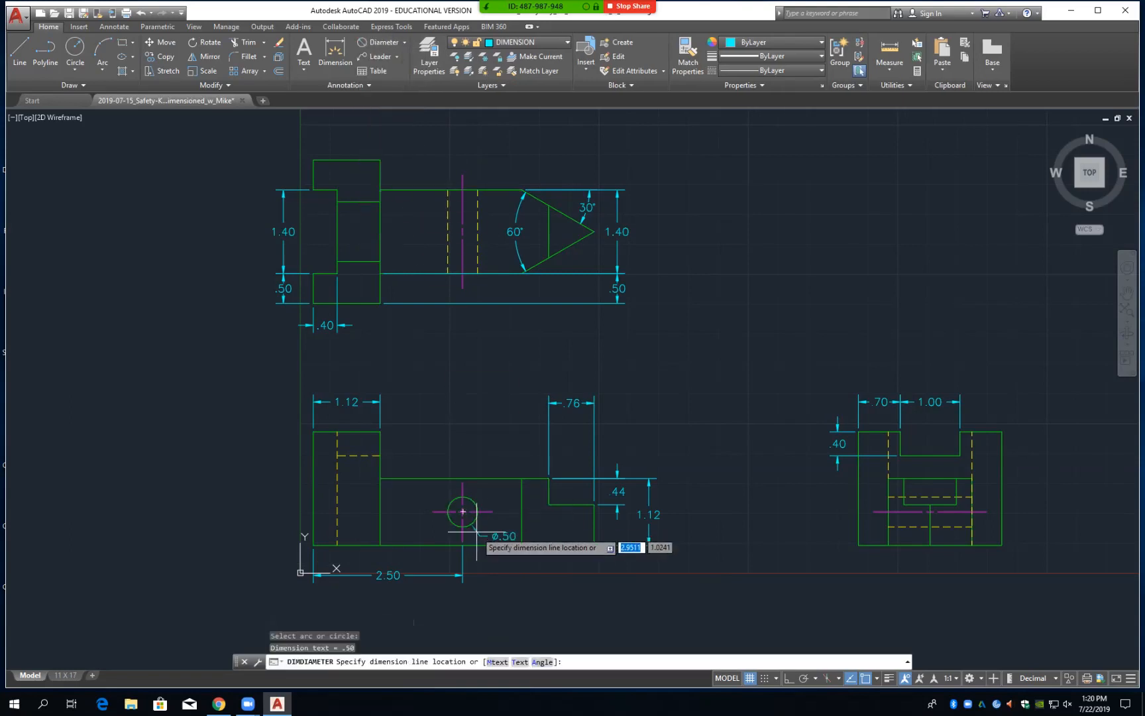
click(485, 538)
Move the hole's diameter text below the front view, level with the hole's horizontal location dimension, and save the drawing
click(507, 535)
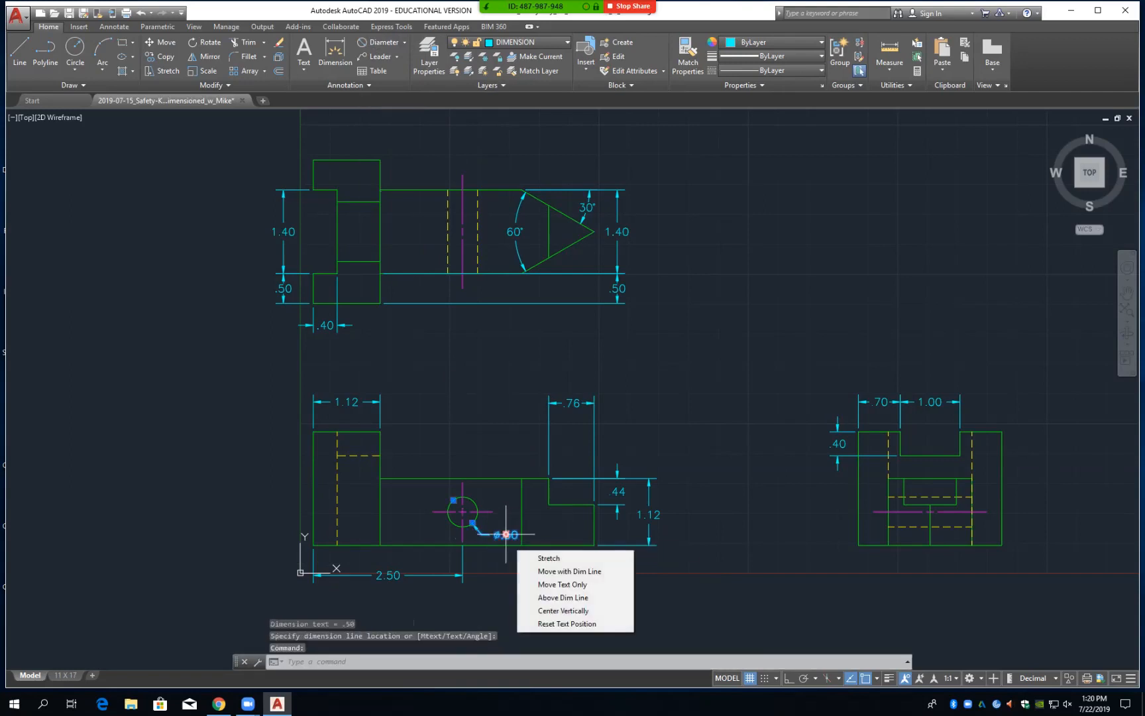
click(507, 535)
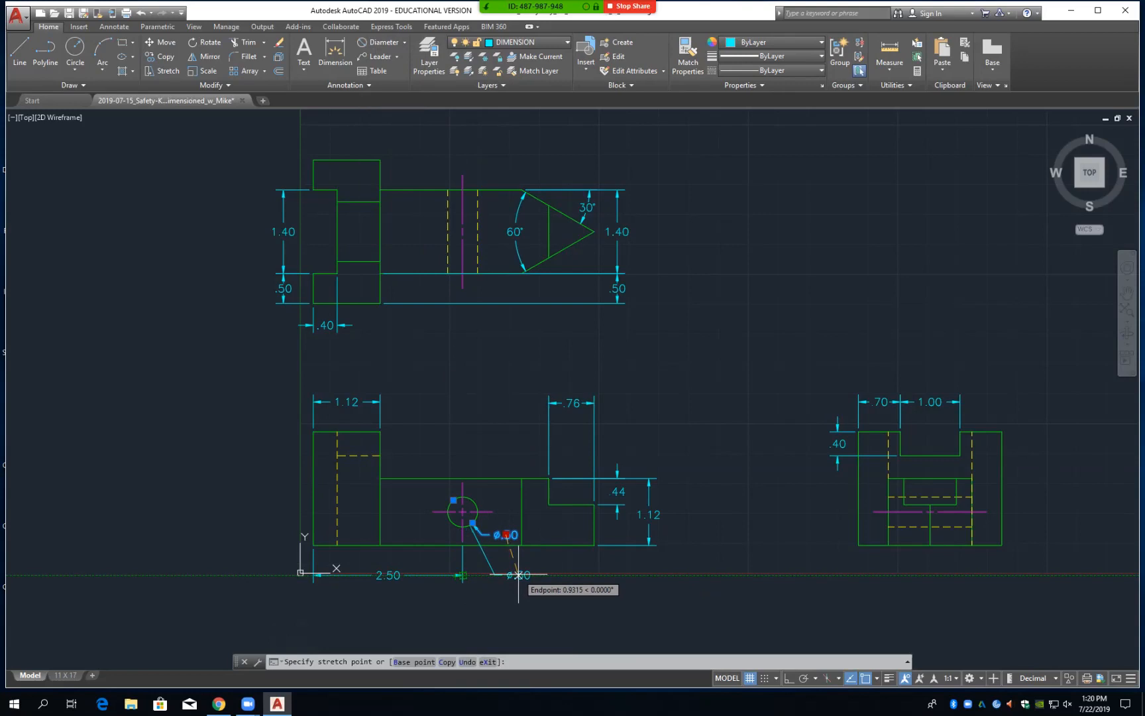
click(518, 574)
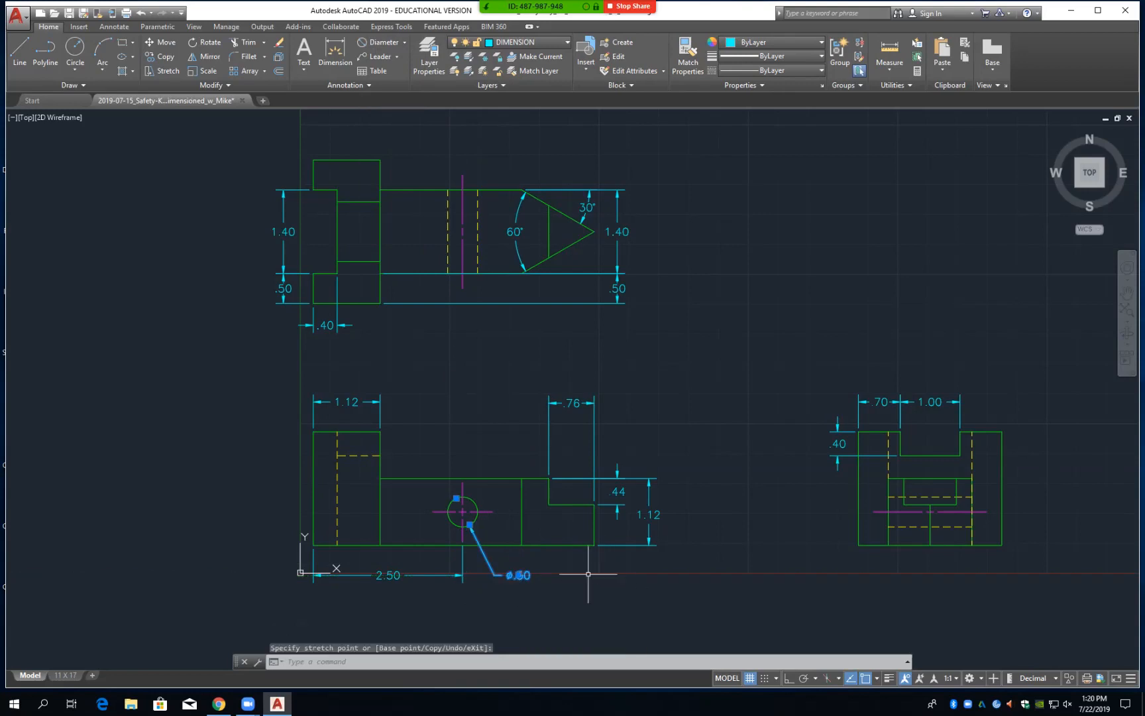
key(Escape)
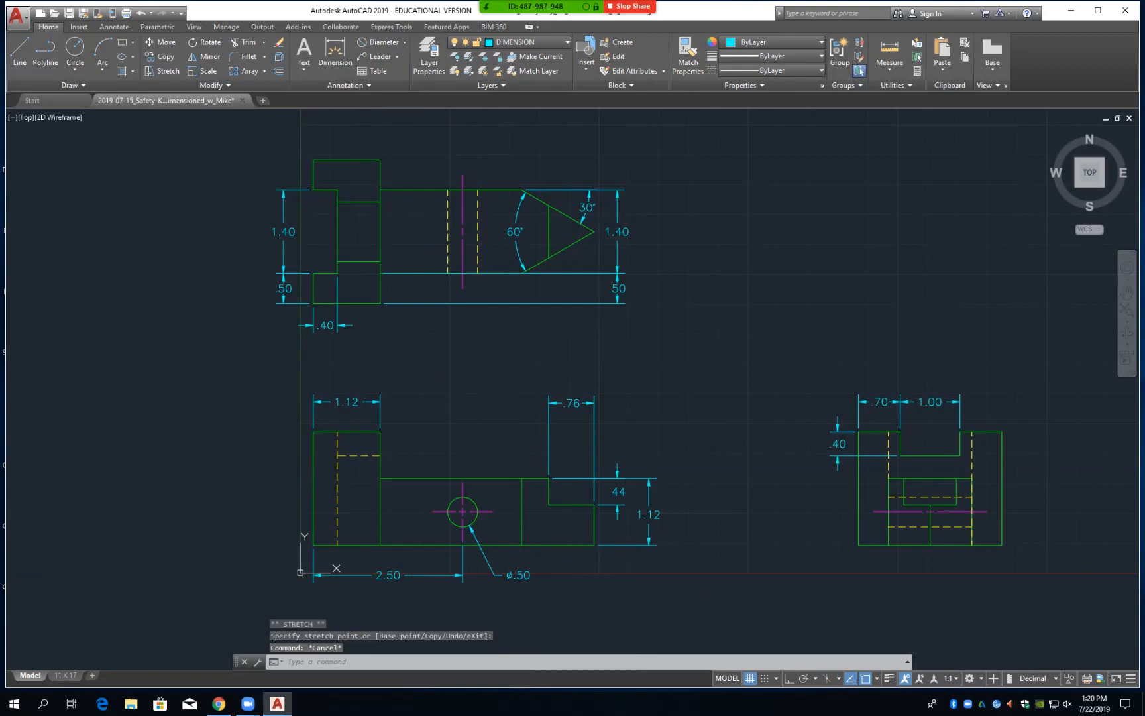
key(ctrl+s)
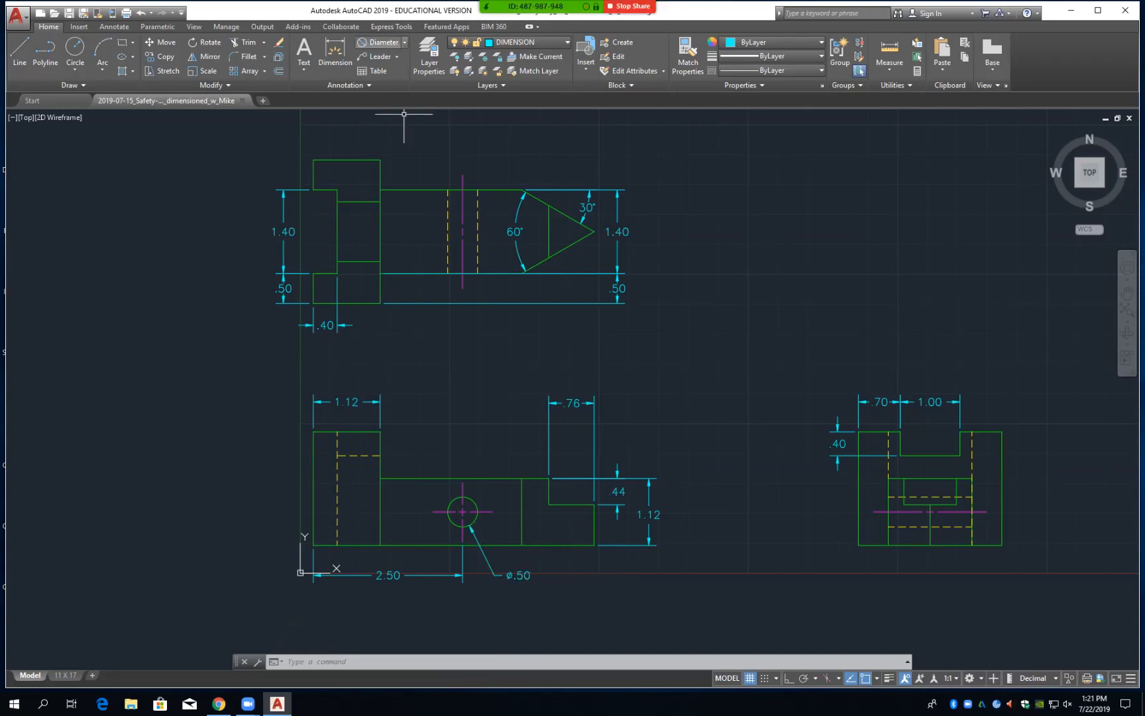
Add a horizontal linear dimension across the side view's lower left and lower right corners, placed .5 below the part
click(405, 41)
click(388, 61)
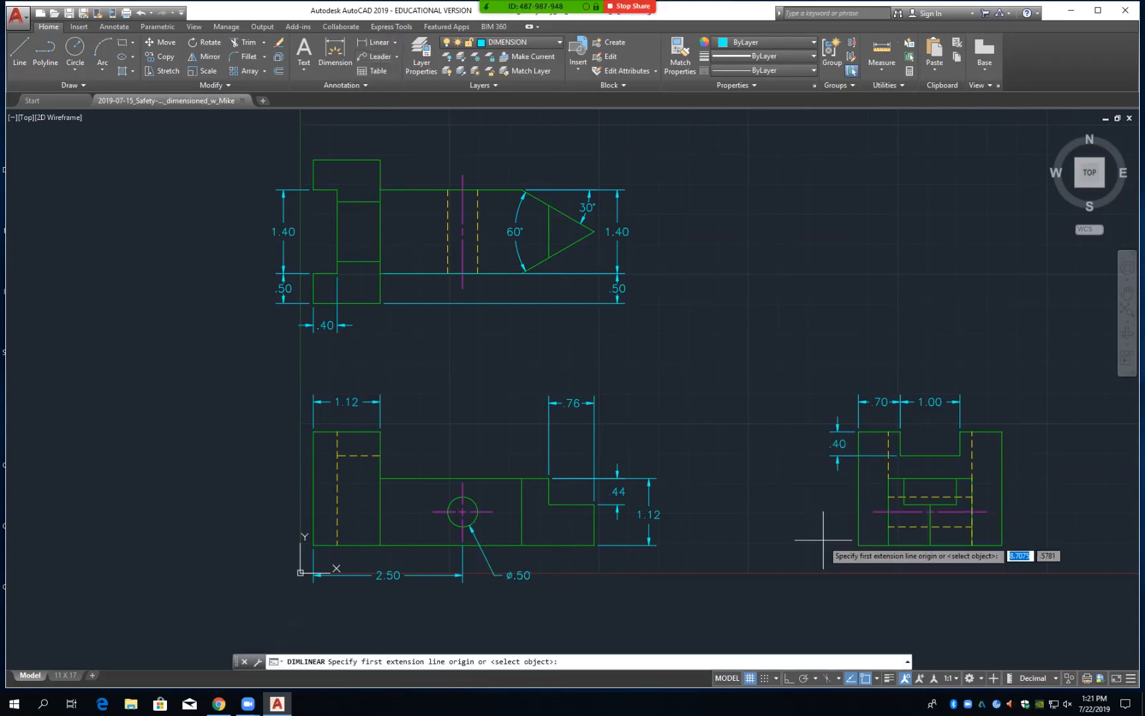
click(859, 546)
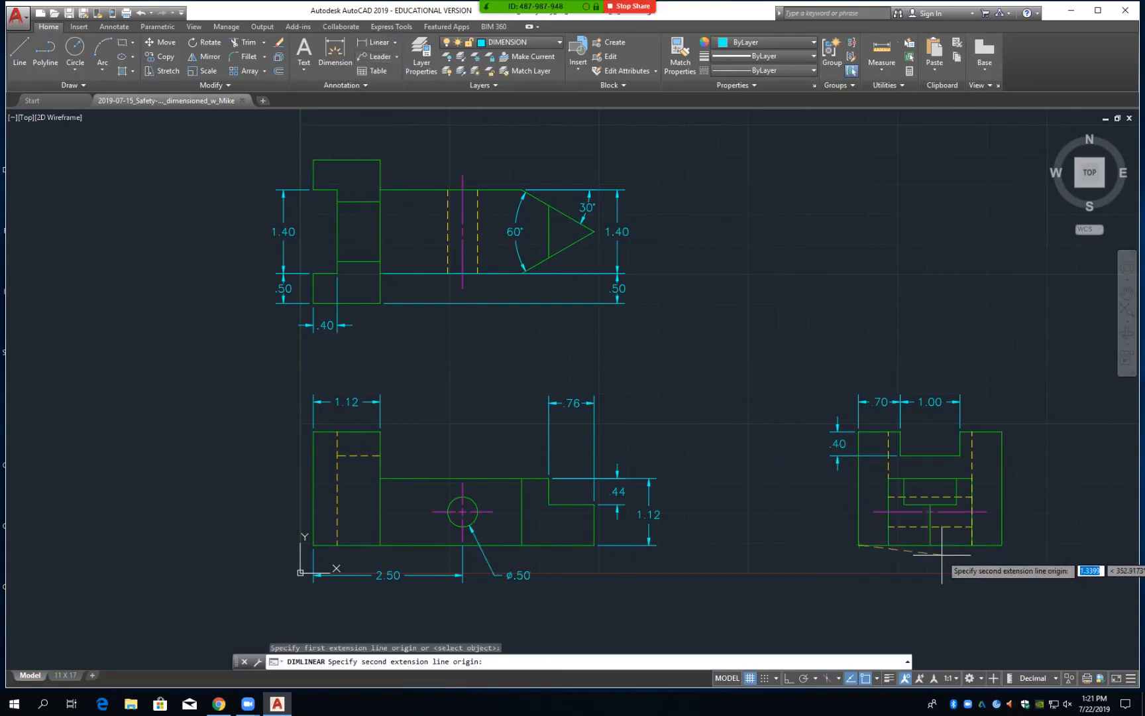
click(1003, 545)
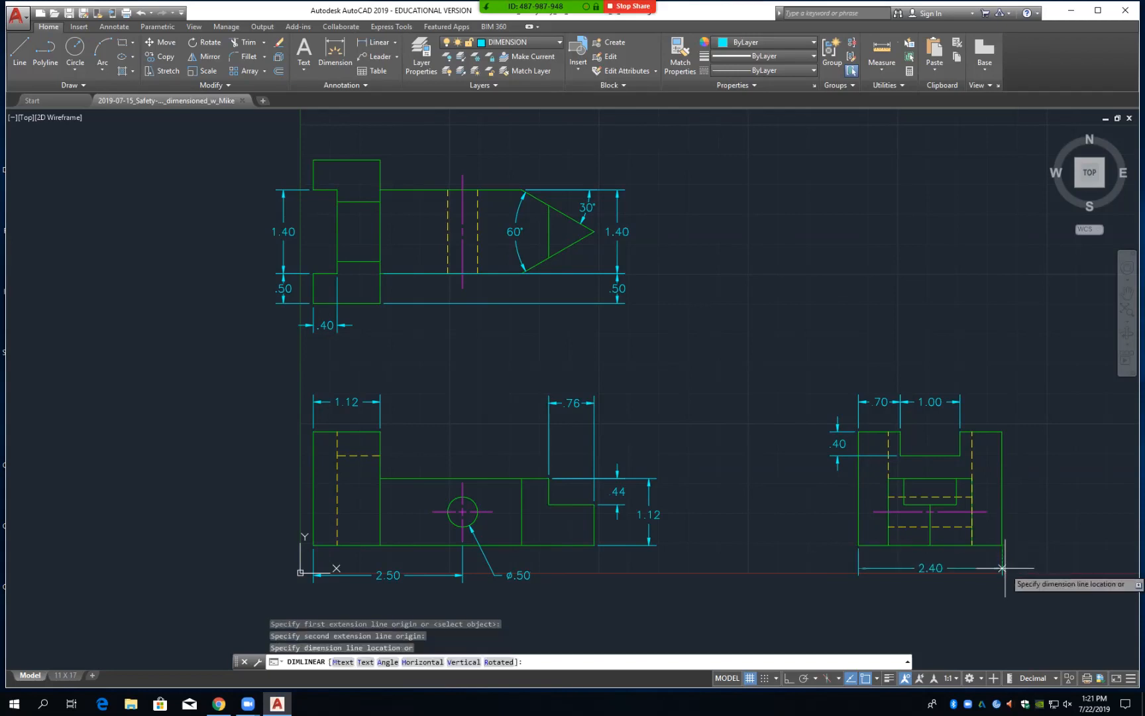
text(.5)
key(Return)
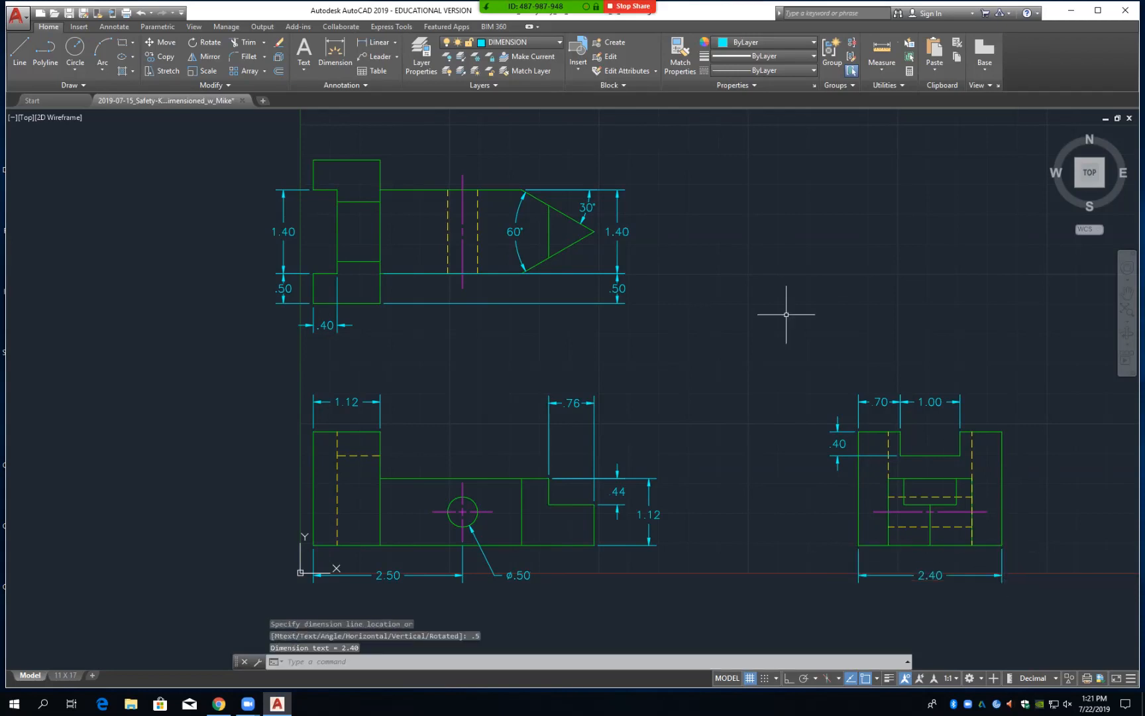
Add a vertical linear dimension along the side view's full right edge, placed .5 to the right of the part
click(374, 42)
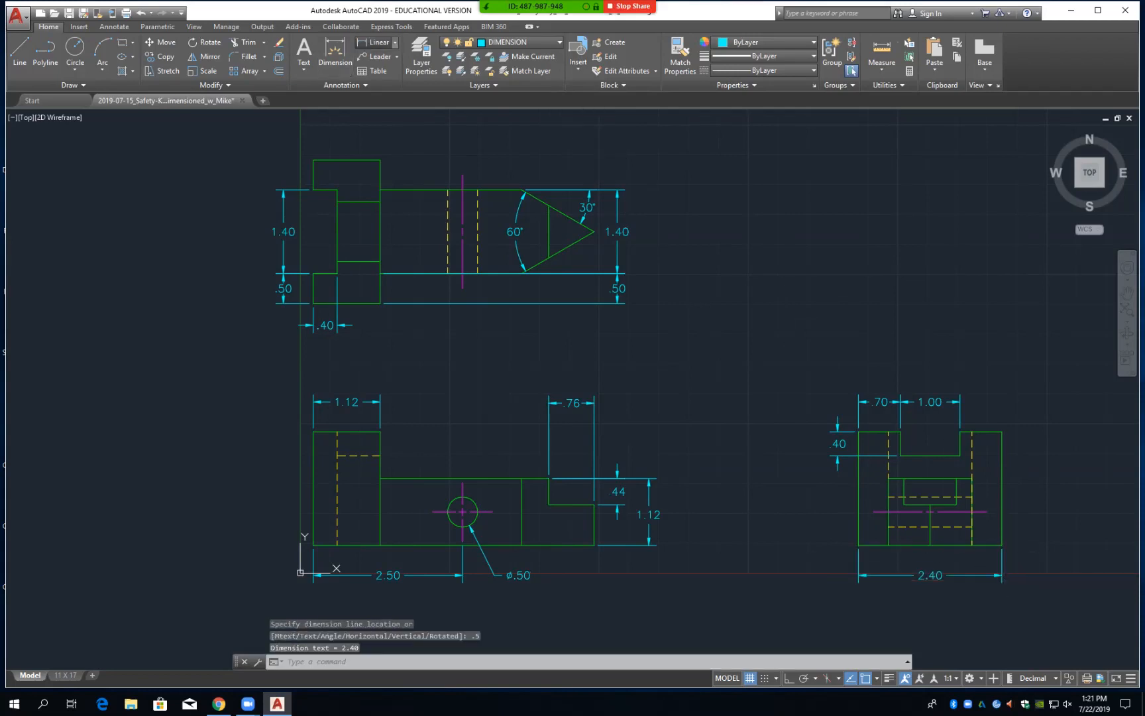
click(1003, 545)
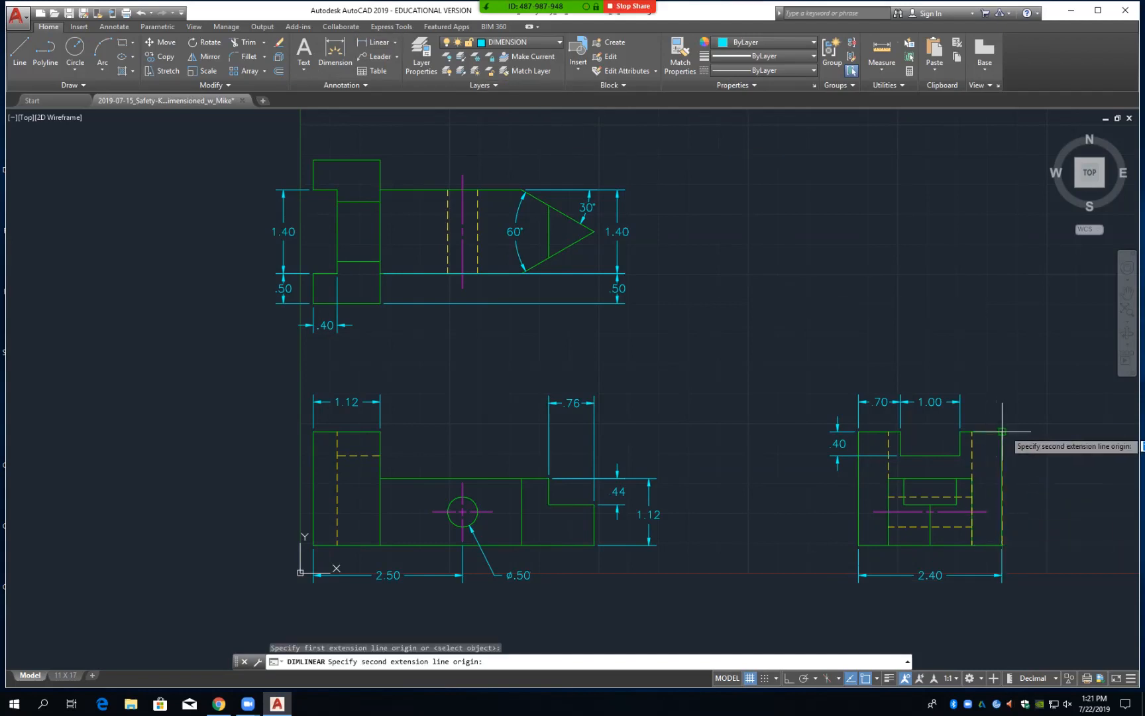
click(1002, 432)
text(.5)
key(Return)
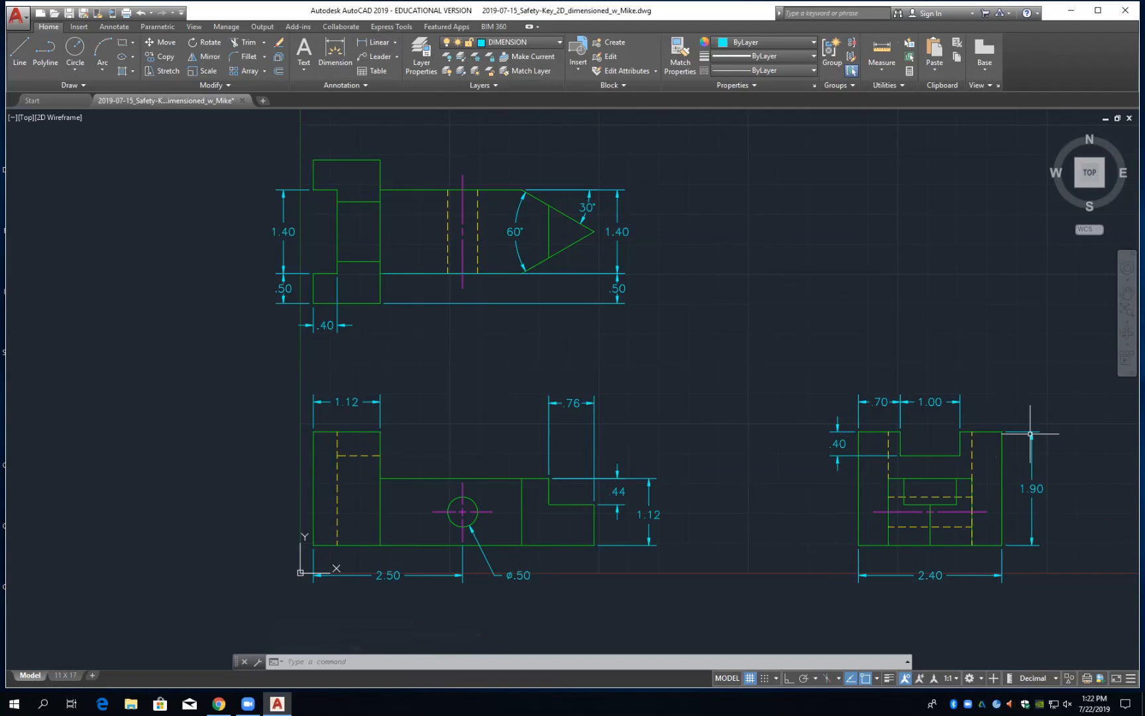
Move the vertical dimension right of the top view's pointed end farther out to make room for another dimension
click(618, 197)
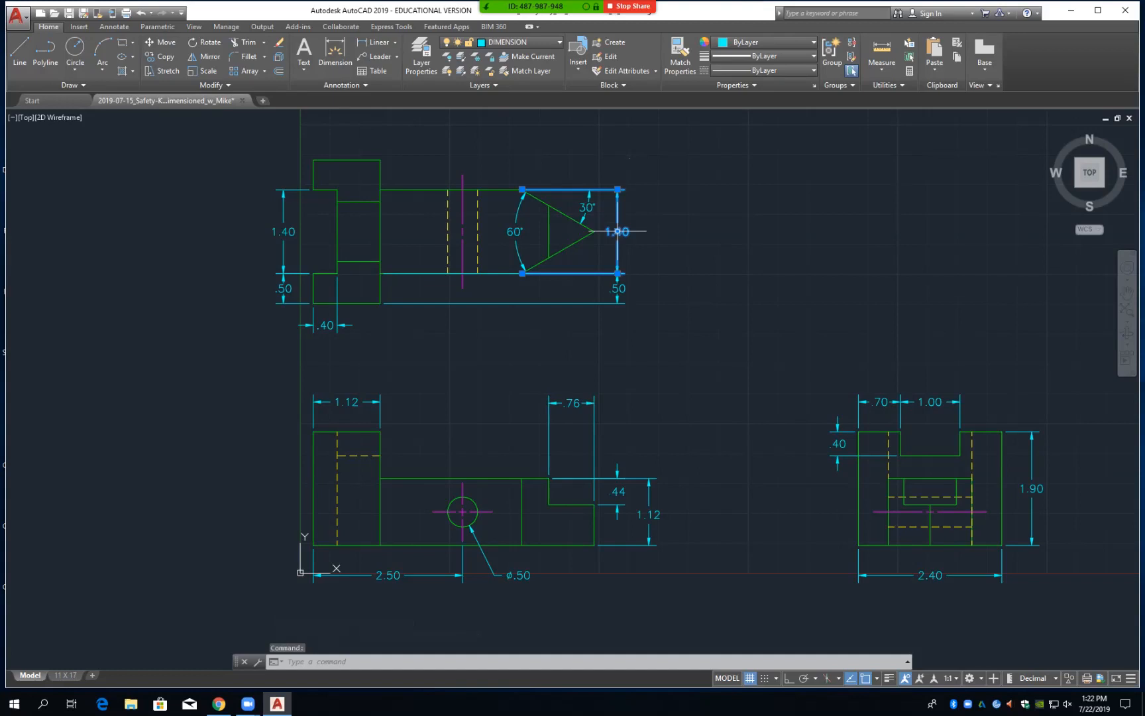
click(618, 231)
click(662, 236)
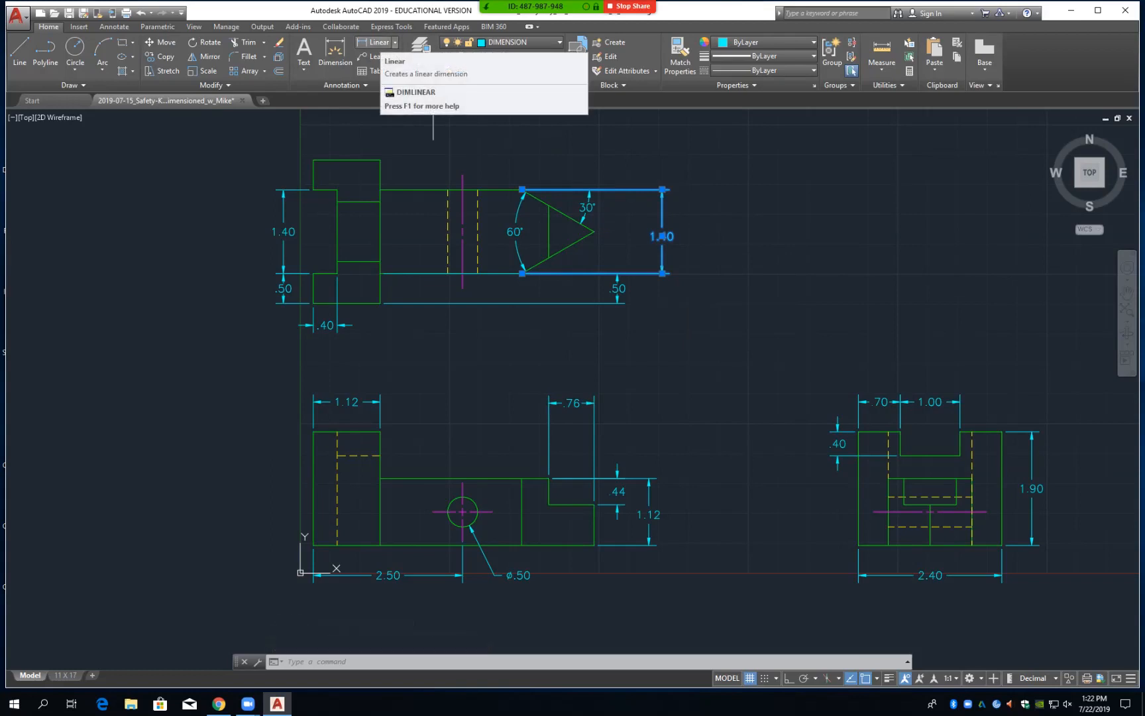
Add a vertical linear dimension from the top view's lower taper corner to its pointed tip, aligned with the .50 dimension below
click(375, 44)
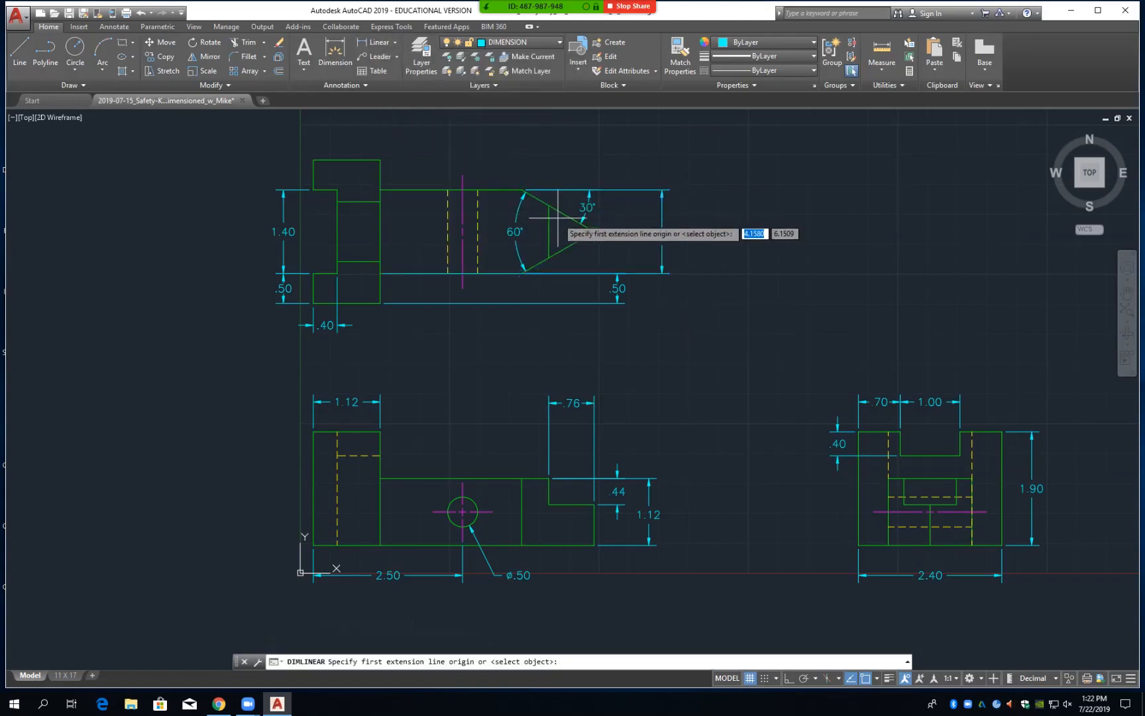
click(523, 272)
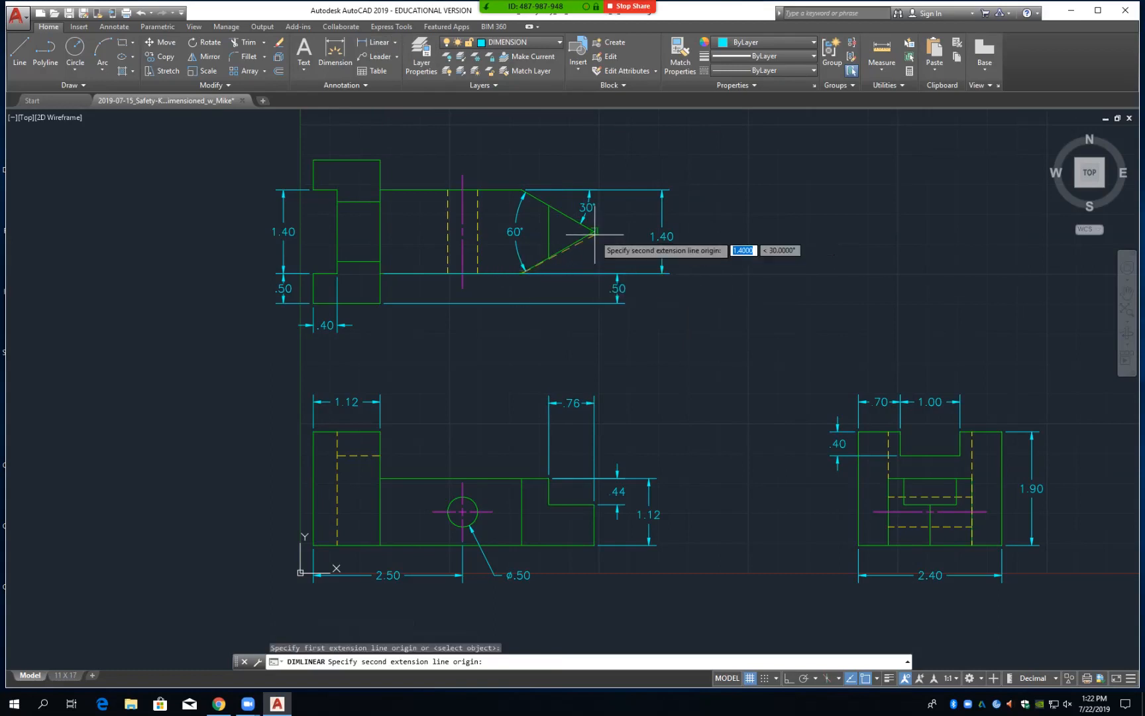
click(595, 231)
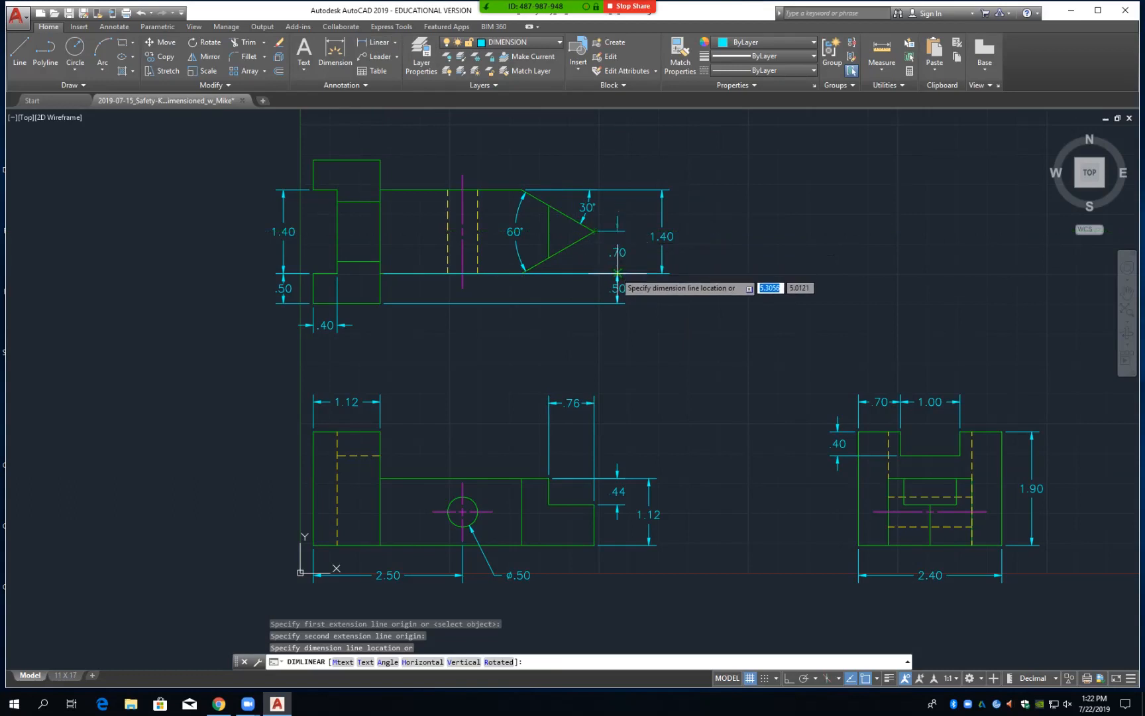
click(617, 273)
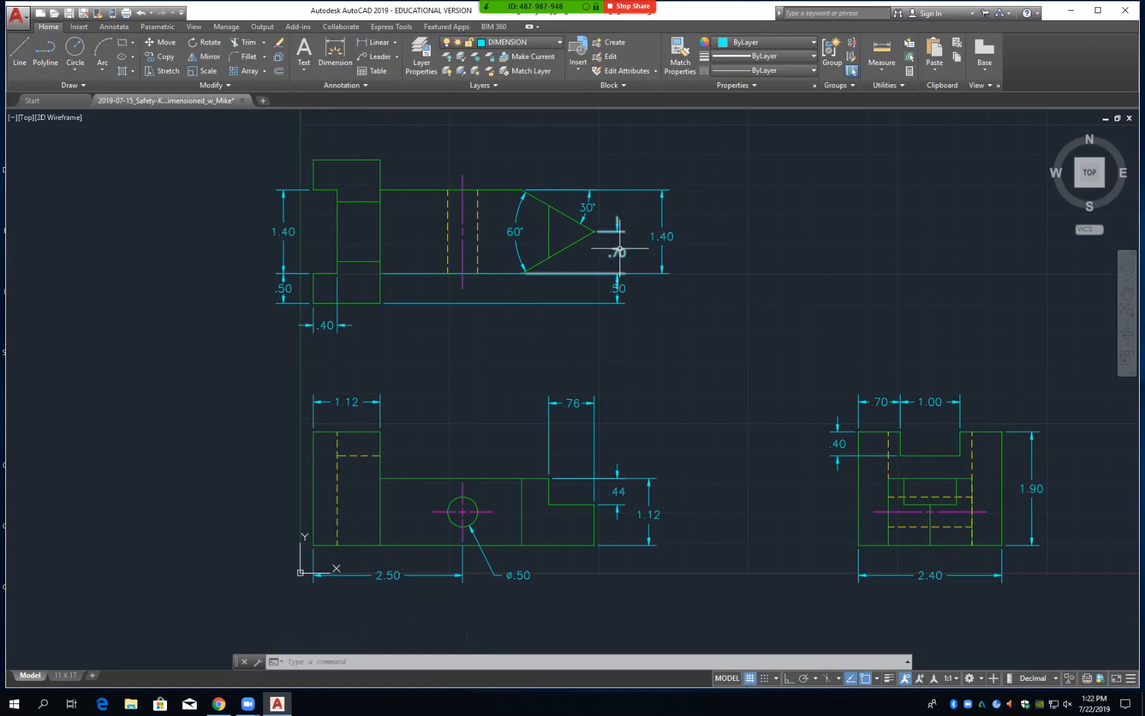
Set the text offset of the pointed tip's vertical dimension in the top view to .04, and save the drawing
click(618, 254)
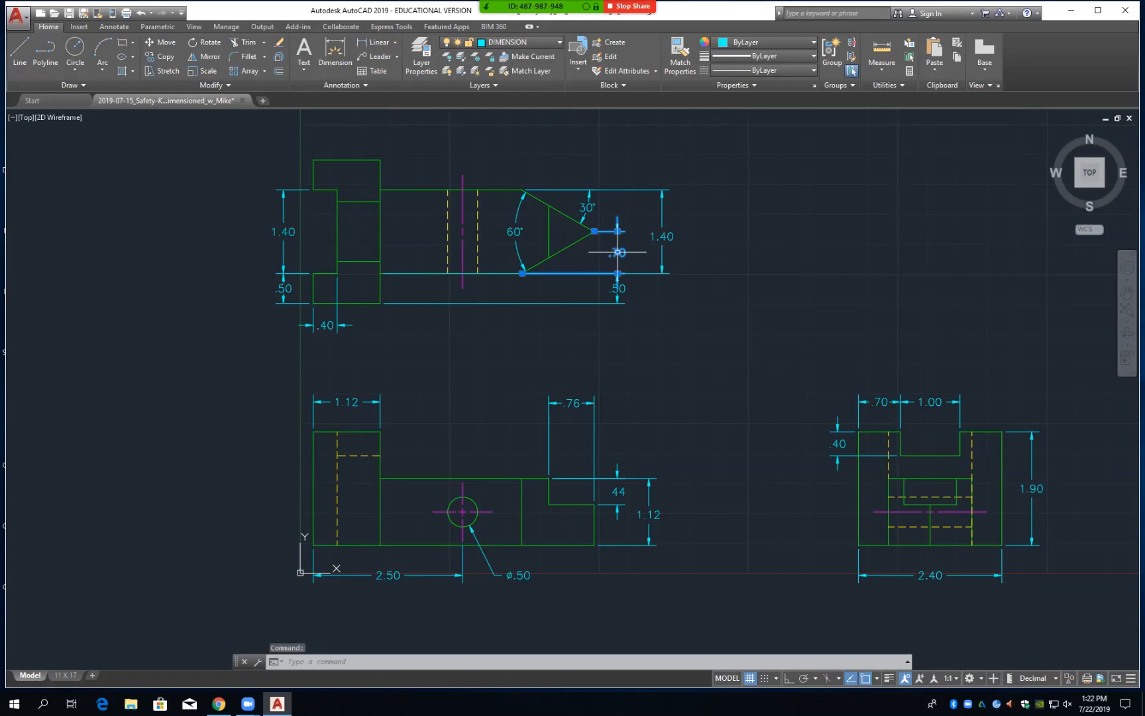
right_click(618, 252)
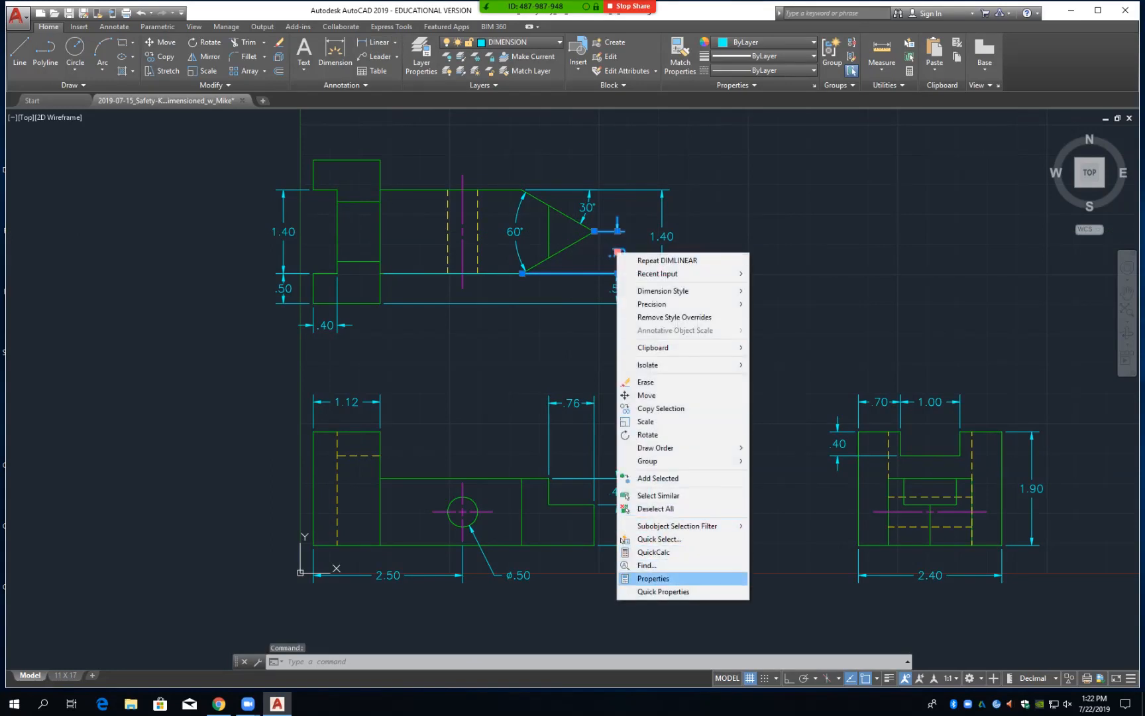
click(653, 578)
scroll(182, 386, down, 6)
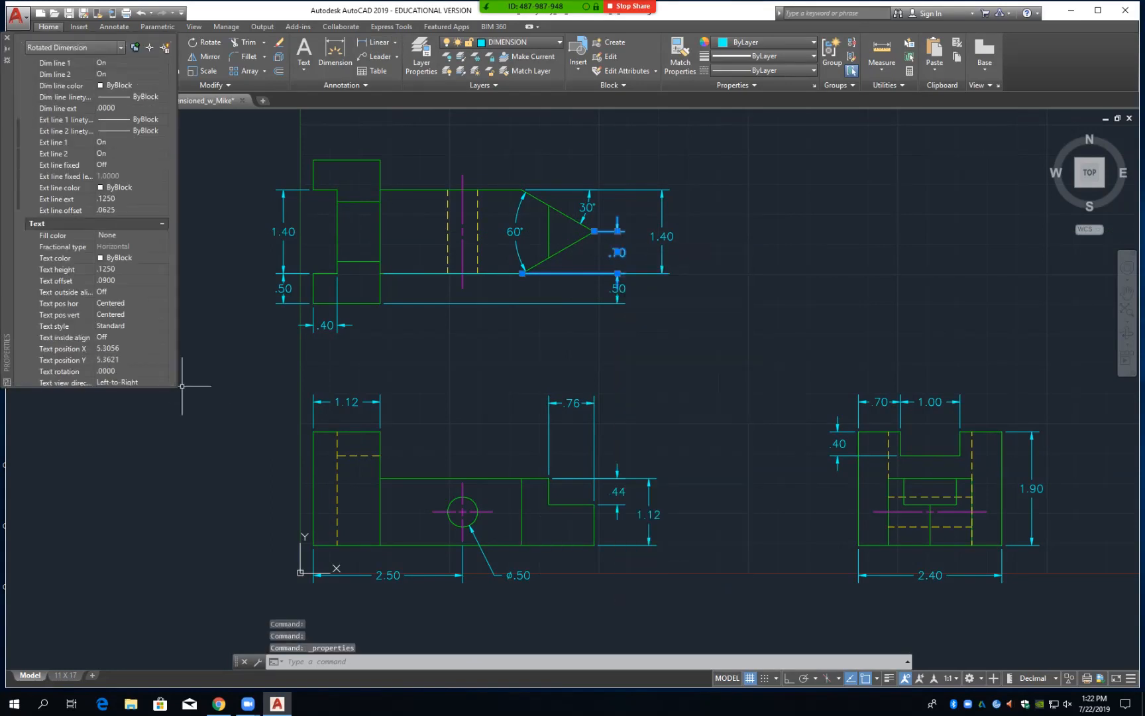
click(113, 280)
text(.0400)
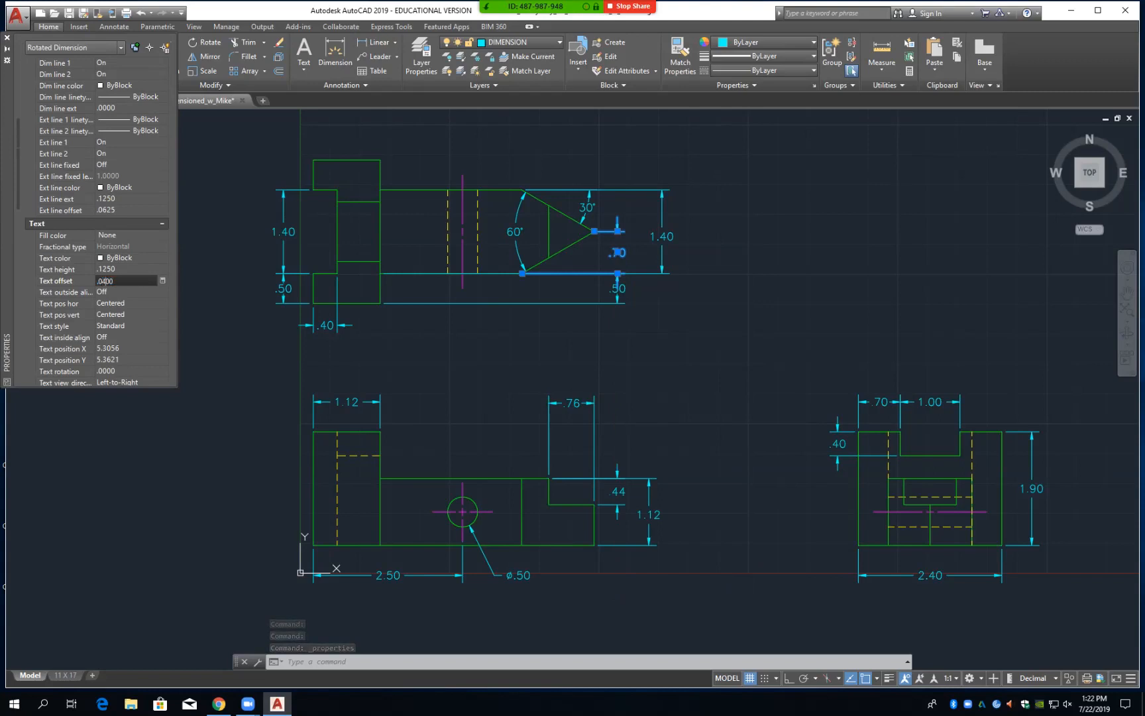
key(Tab)
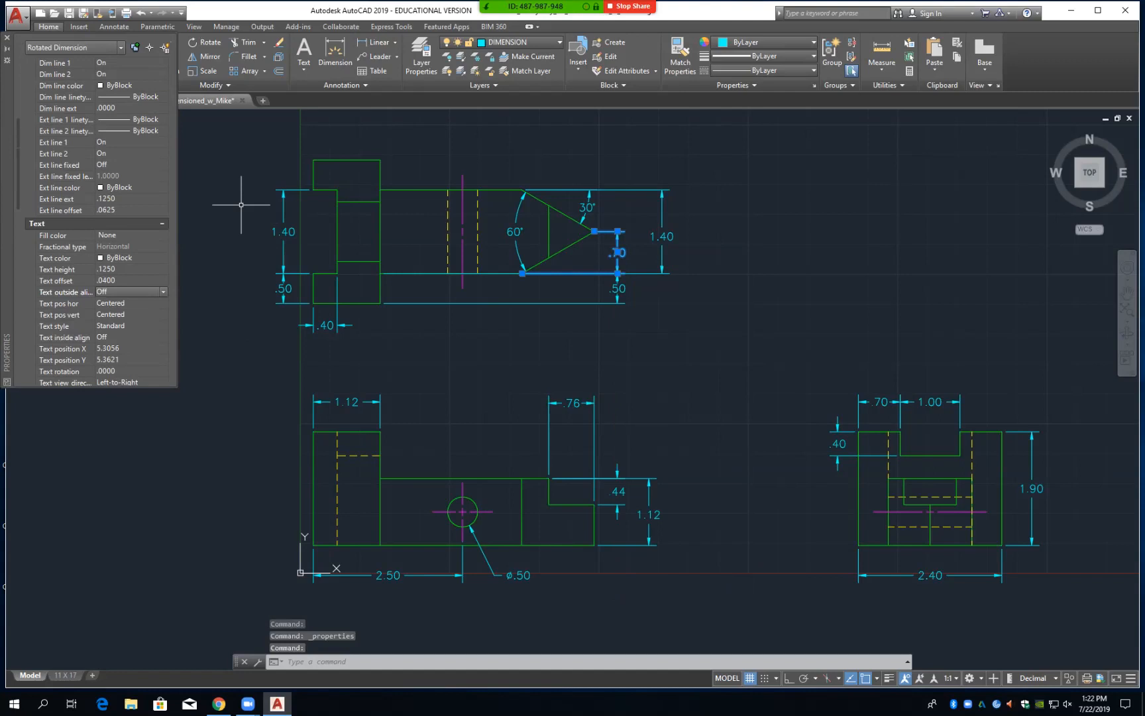
key(ctrl+1)
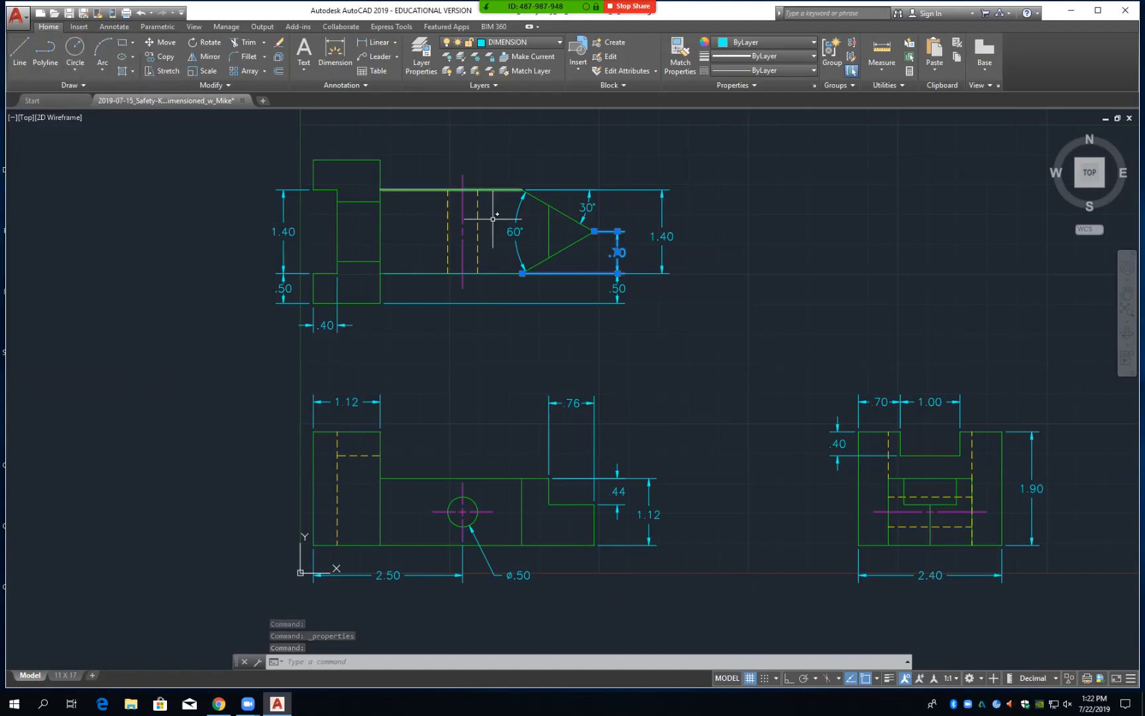
key(Escape)
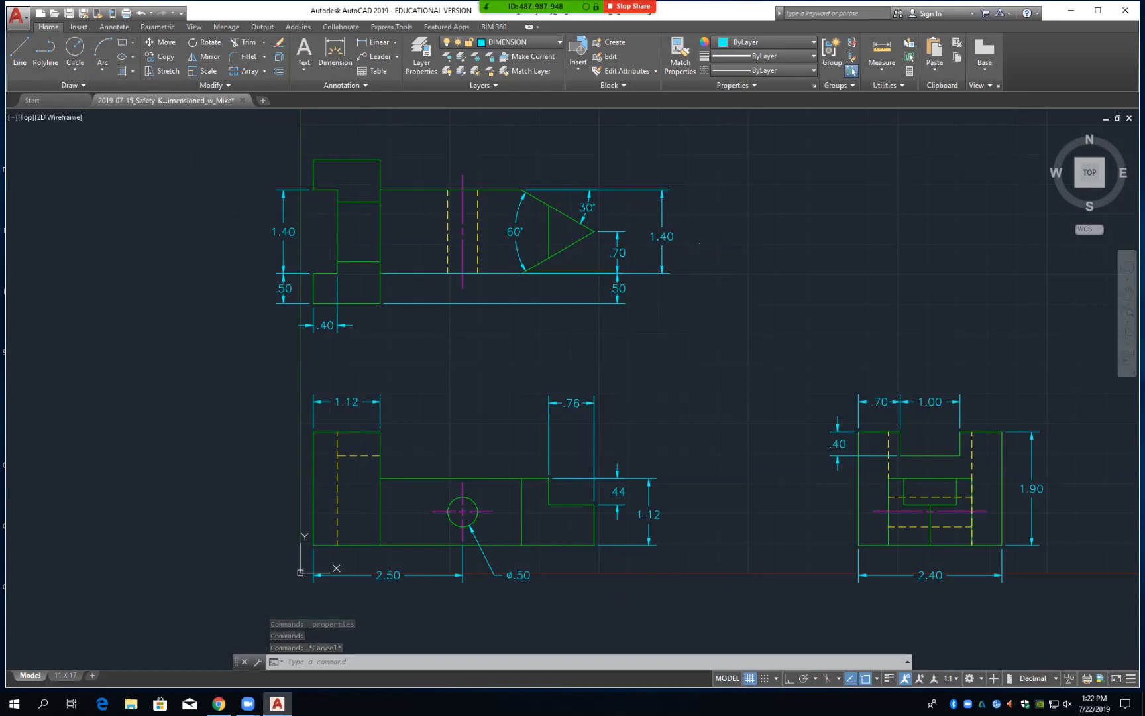
key(ctrl+s)
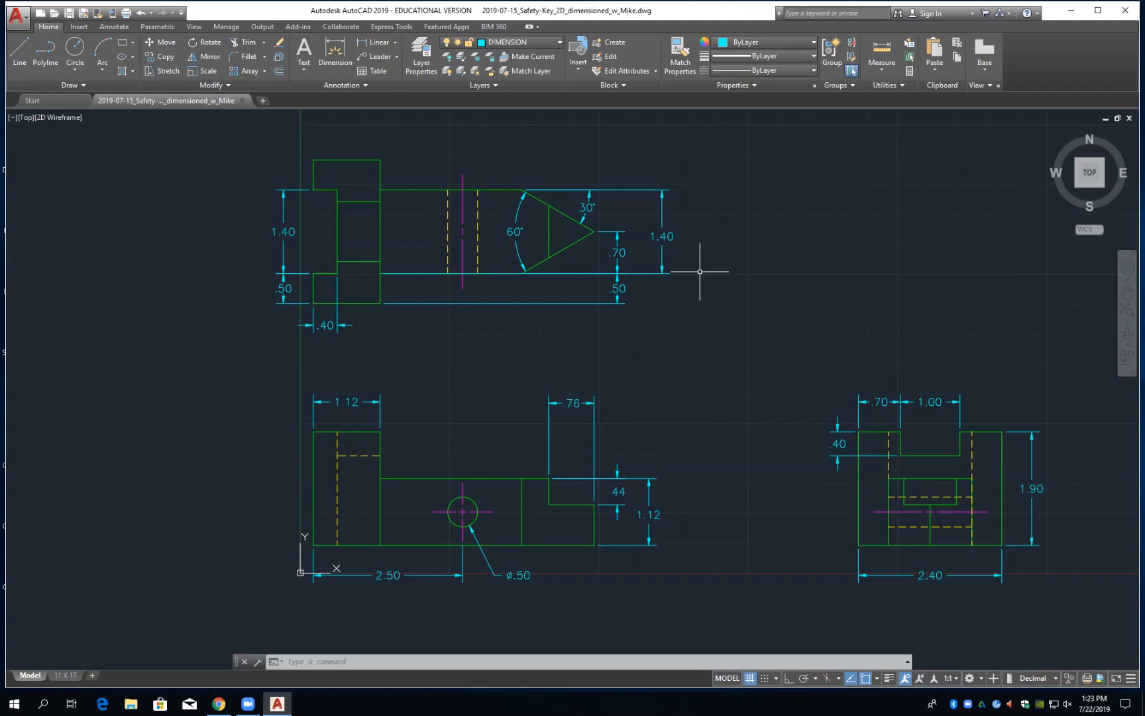
Move the outermost vertical dimension right of the top view slightly farther out, with its text level with the pointed tip
click(663, 237)
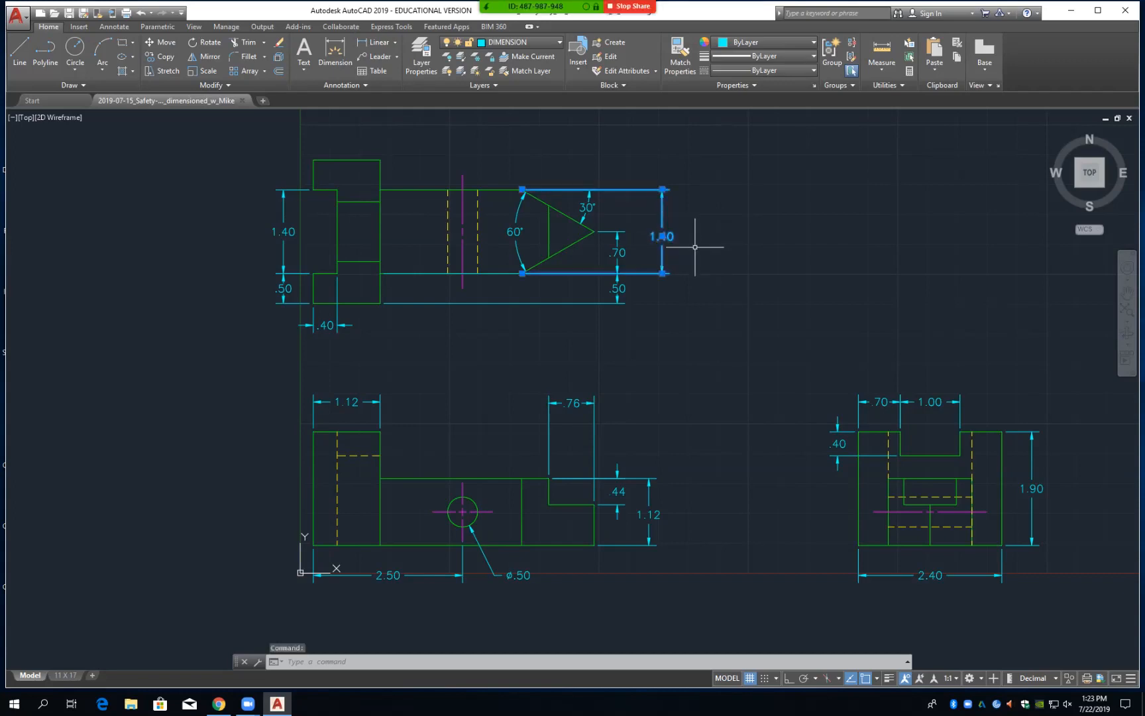
click(663, 236)
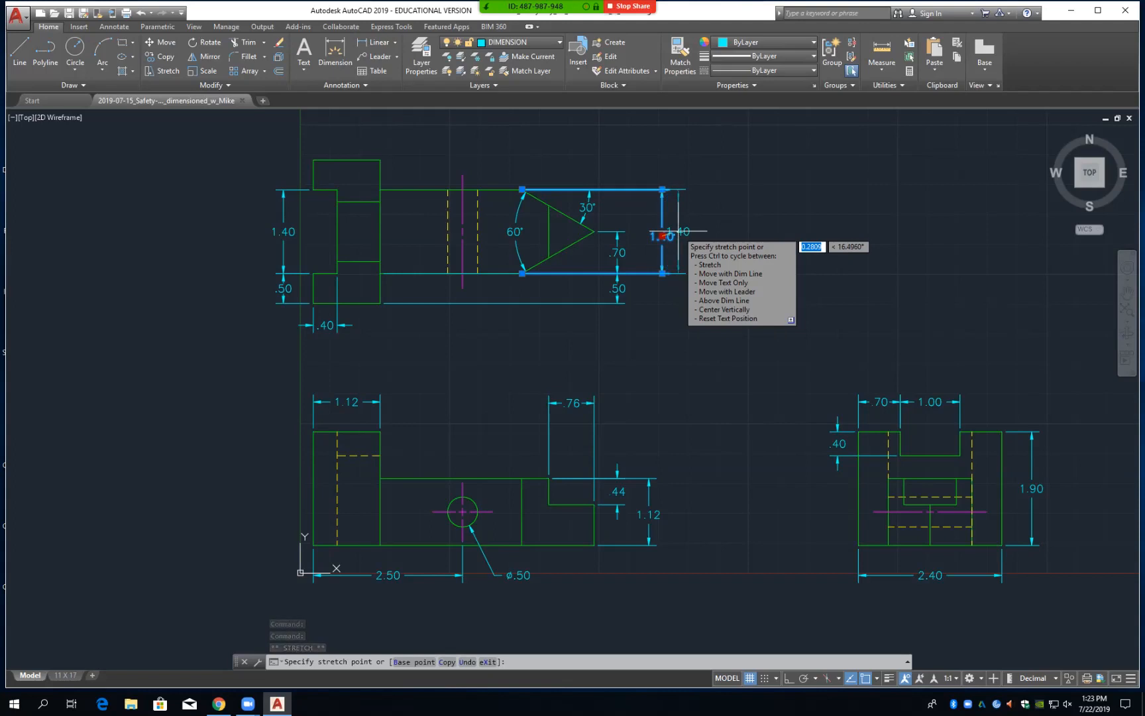
click(678, 232)
key(Escape)
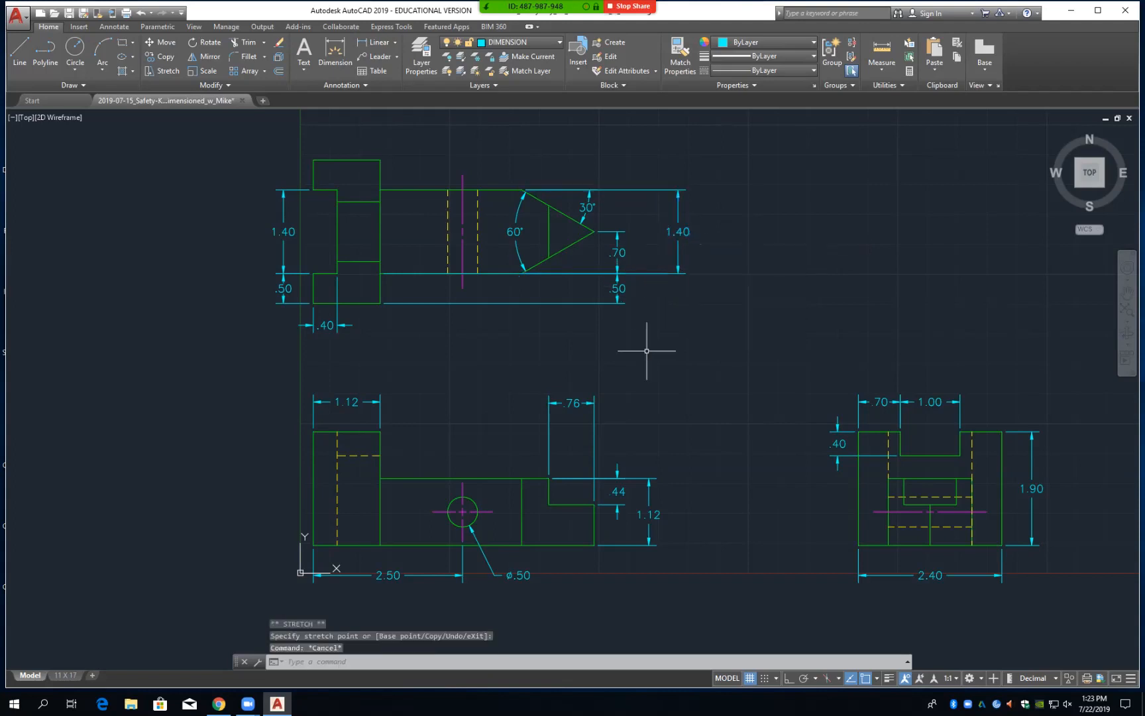
Move the pointed tip's vertical dimension right, between the .50 dimension and the outermost vertical dimension, and deselect it
click(617, 250)
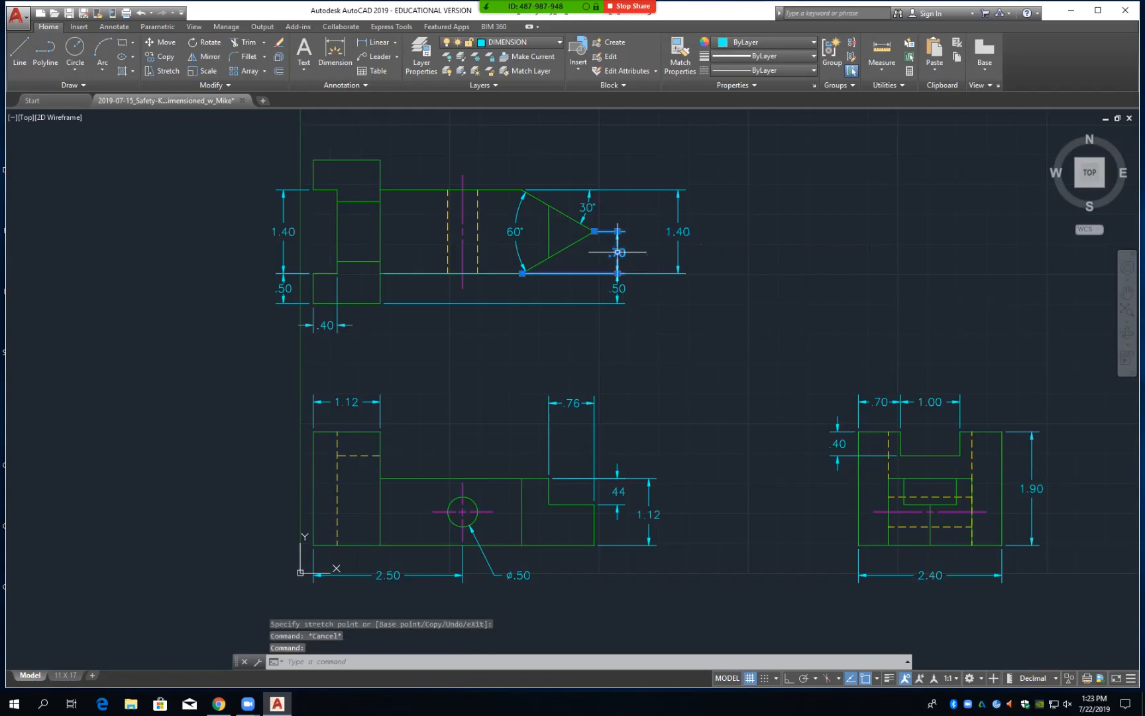
click(618, 252)
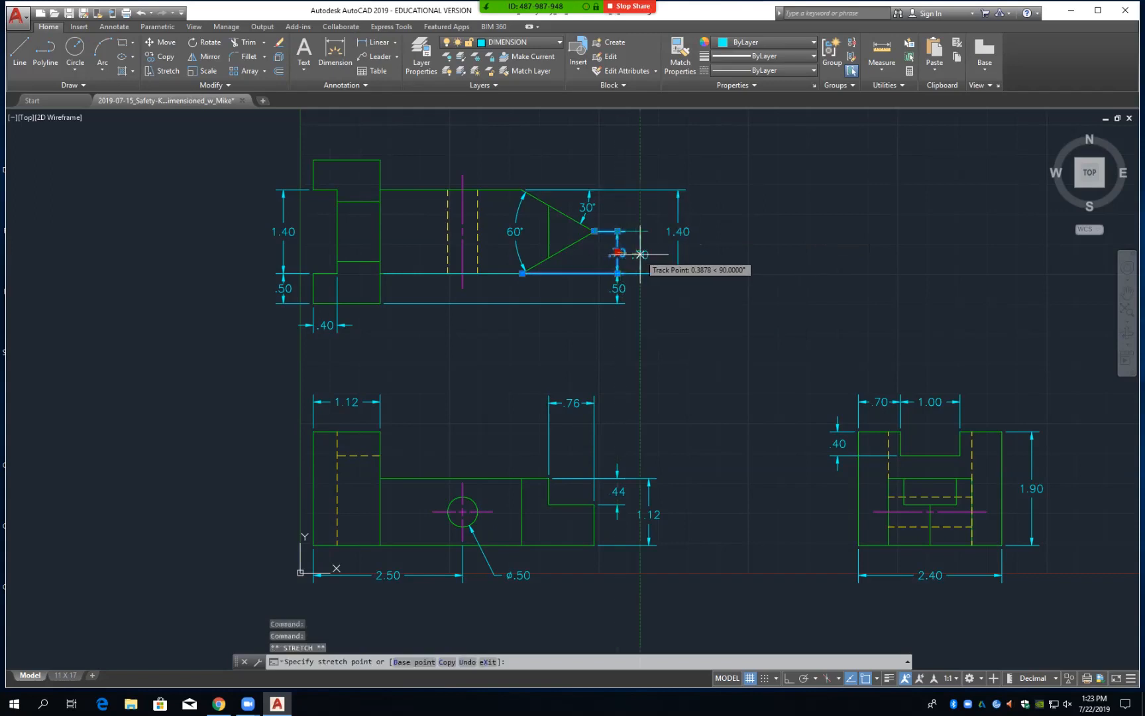
click(640, 254)
right_click(640, 253)
key(Escape)
key(Escape)
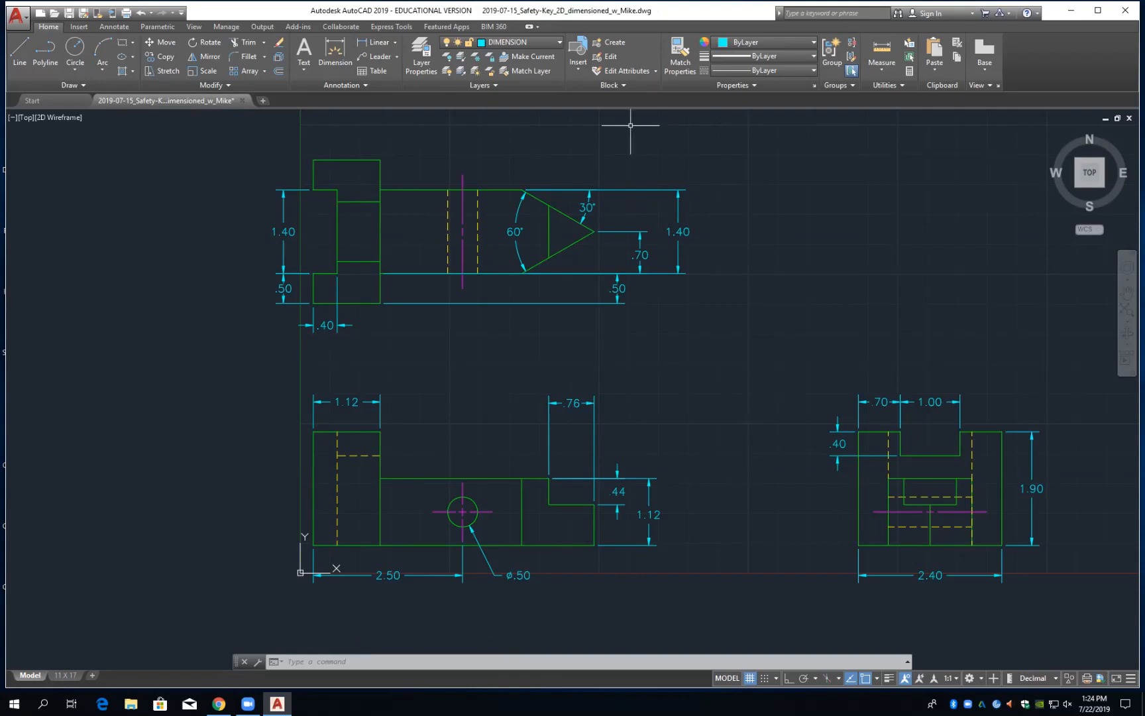
Add the overall horizontal linear dimension beneath the front view, with its dimension line offset .875, and save the drawing
click(376, 42)
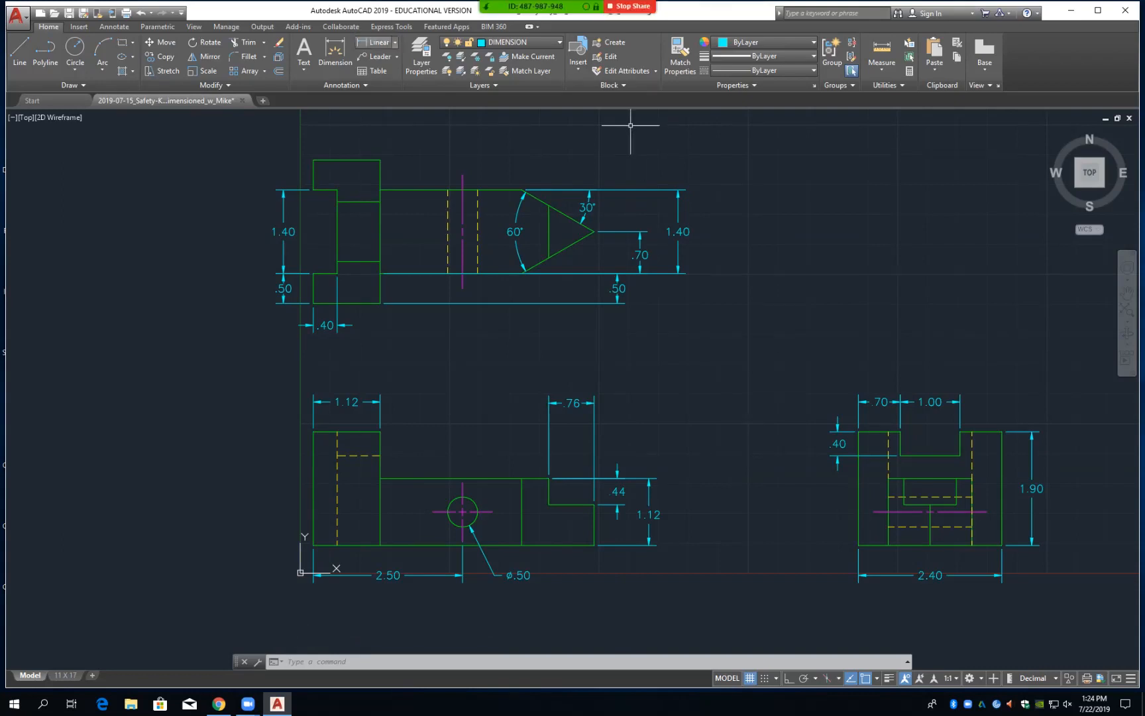
click(314, 545)
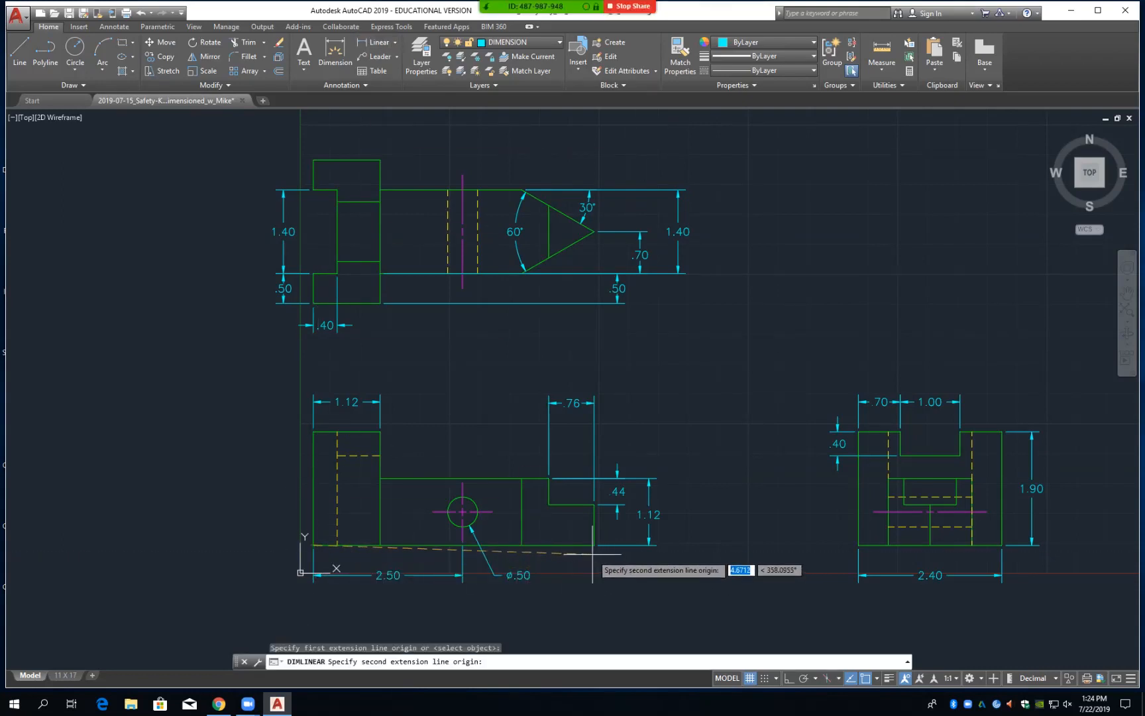
click(594, 545)
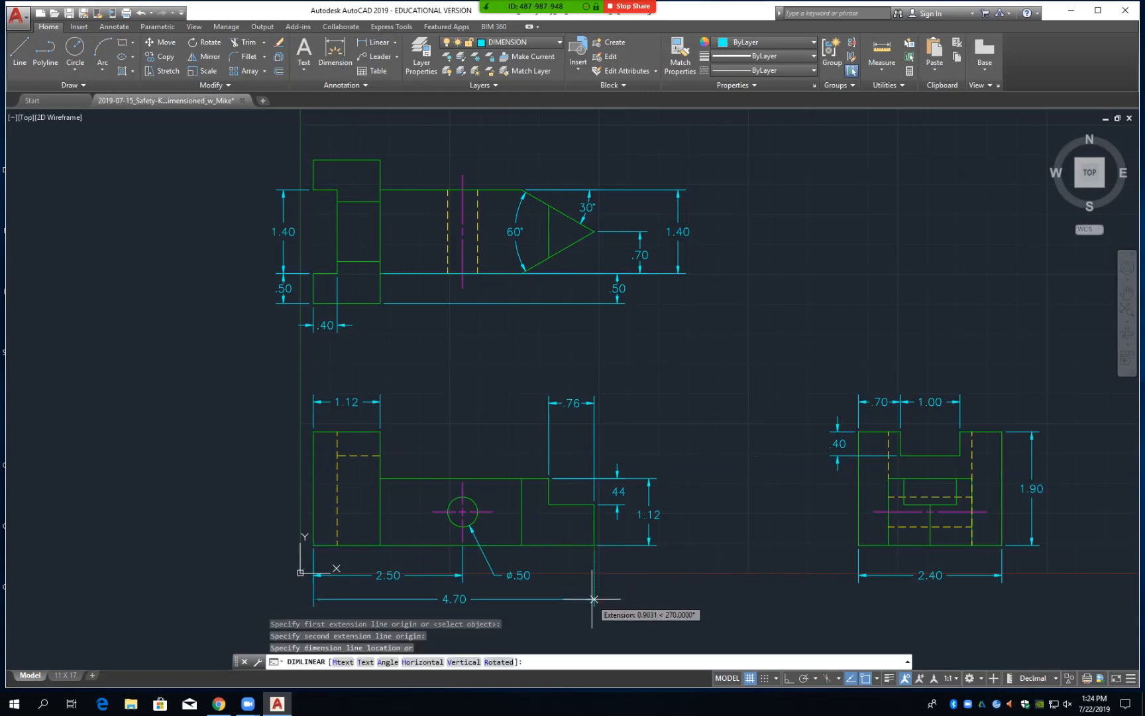
text(.875)
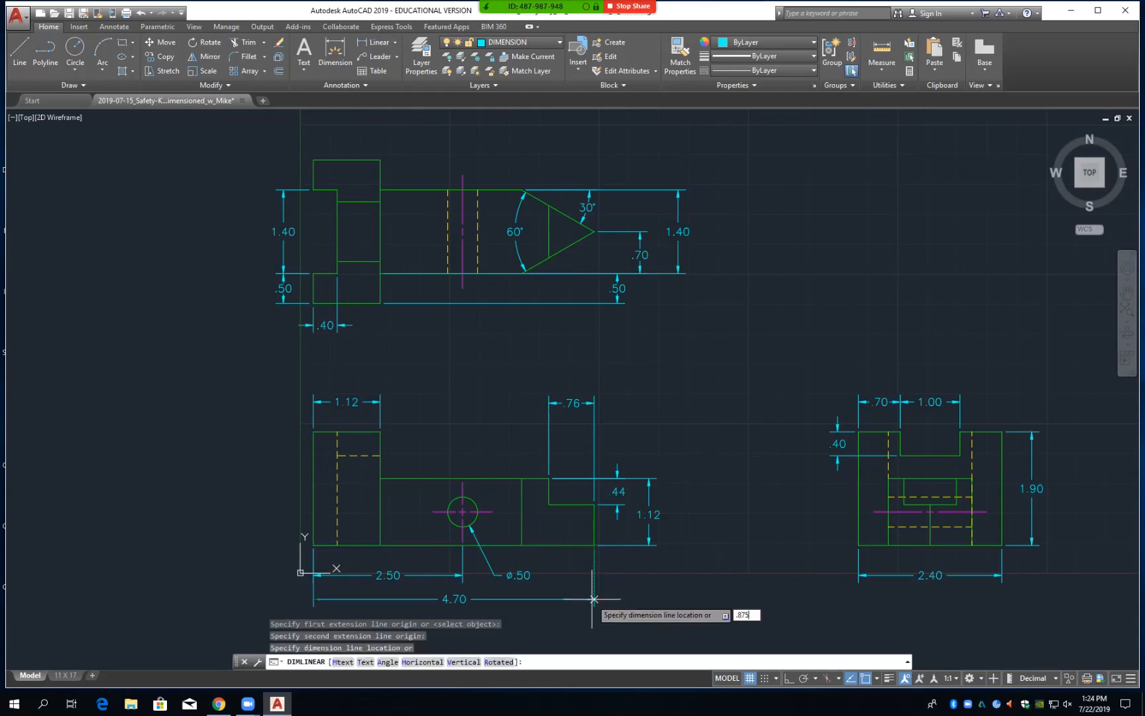
key(Return)
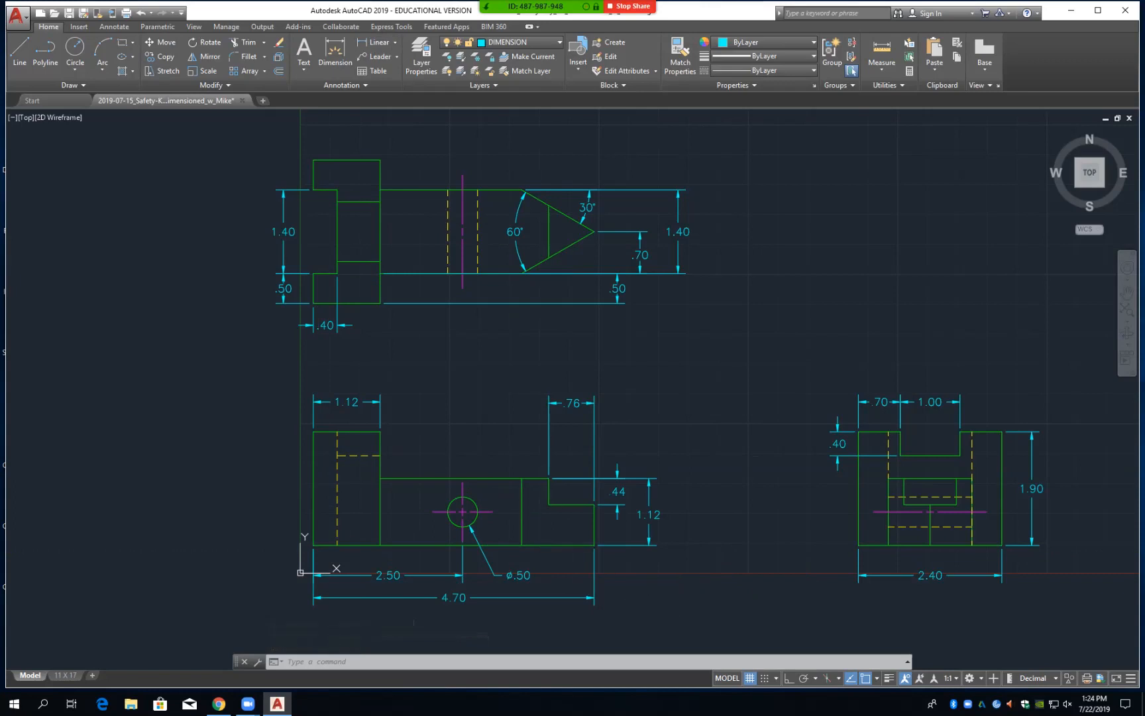
key(ctrl+s)
Close the safety key drawing, and open the Boiler-Stay_2D drawing to view its two views before closing it
click(242, 100)
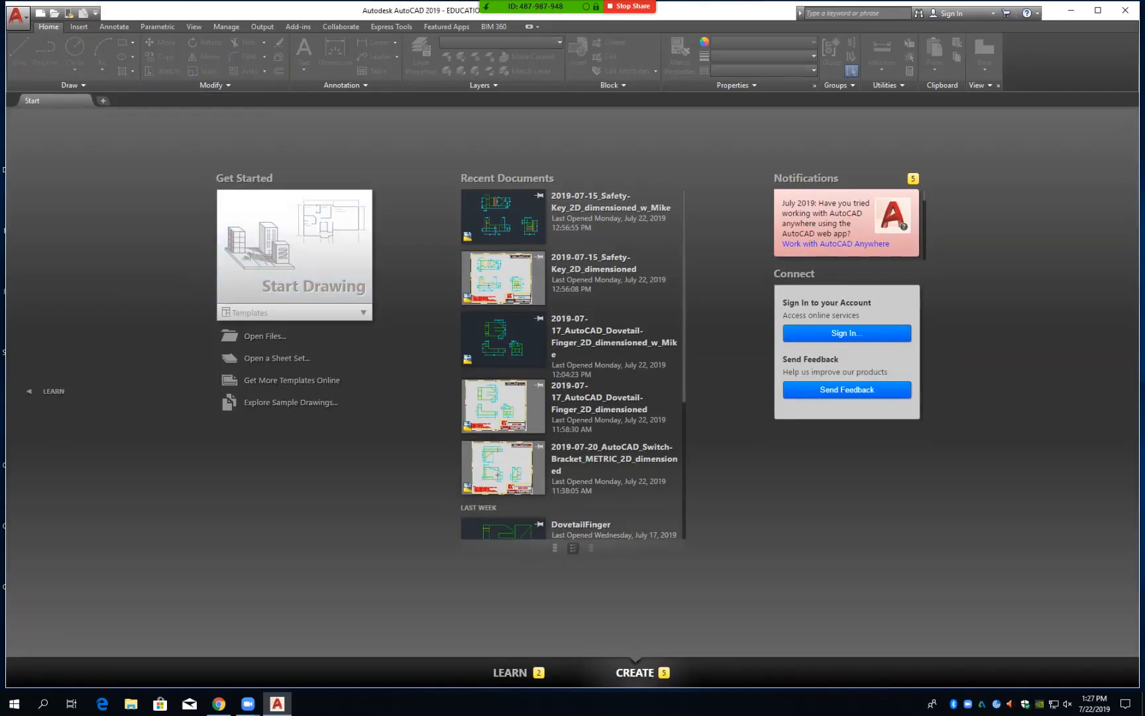
click(17, 16)
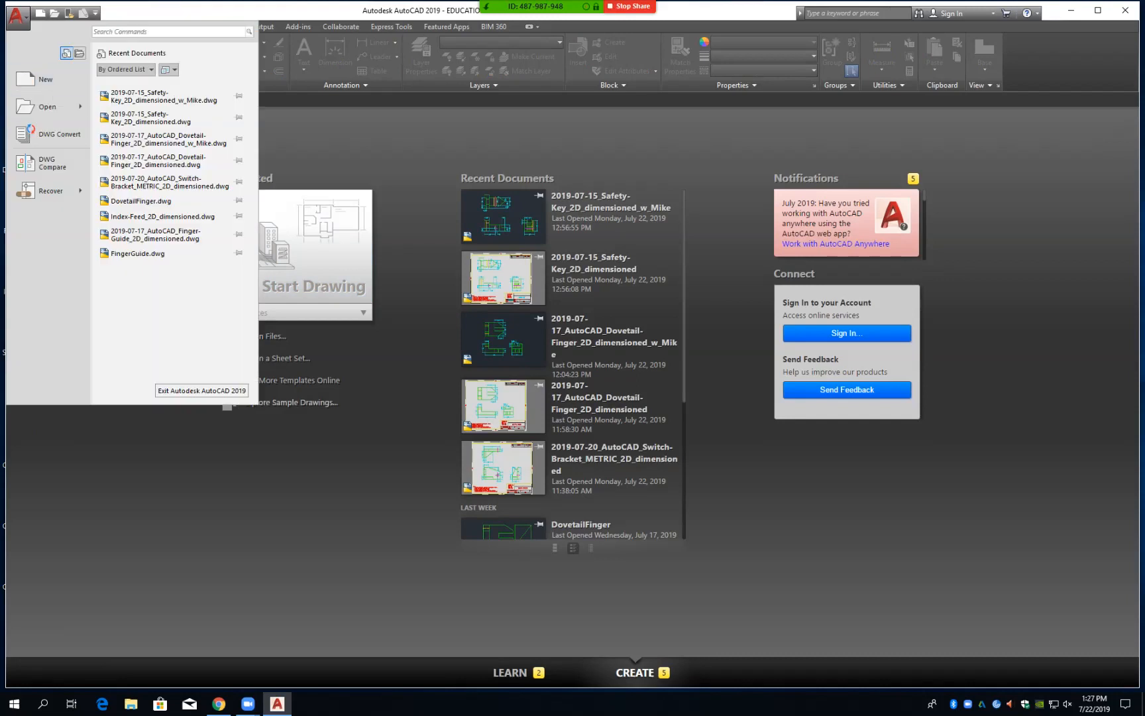
mouse_move(48, 106)
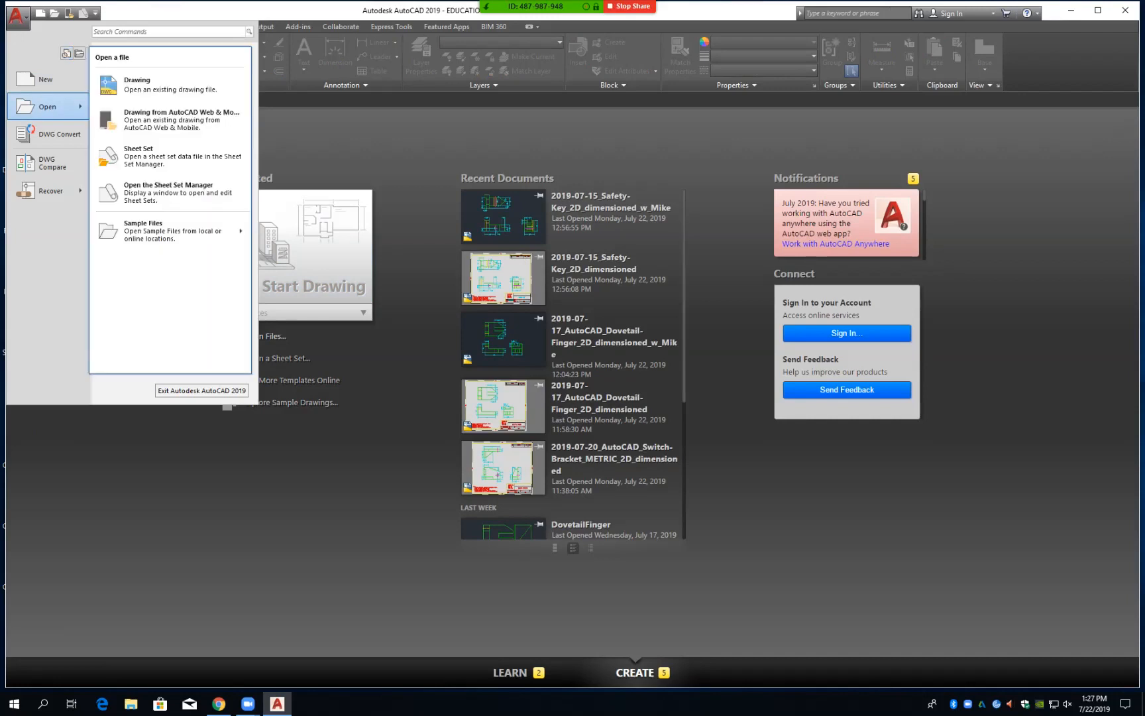
click(152, 84)
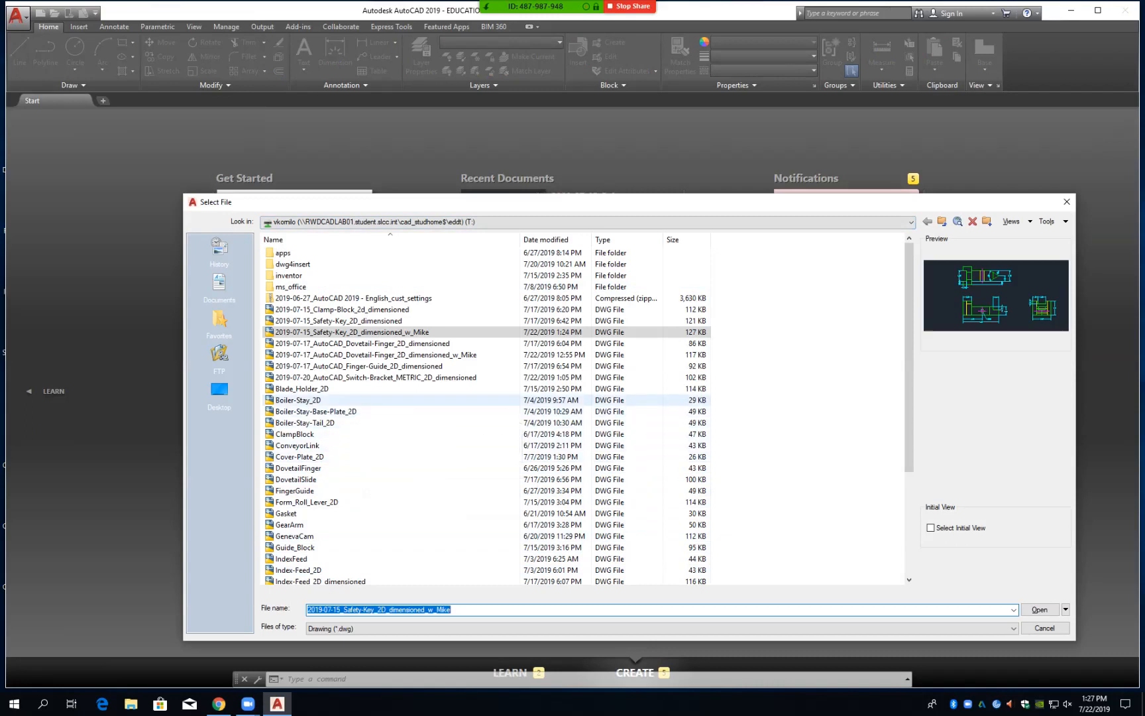
double_click(361, 400)
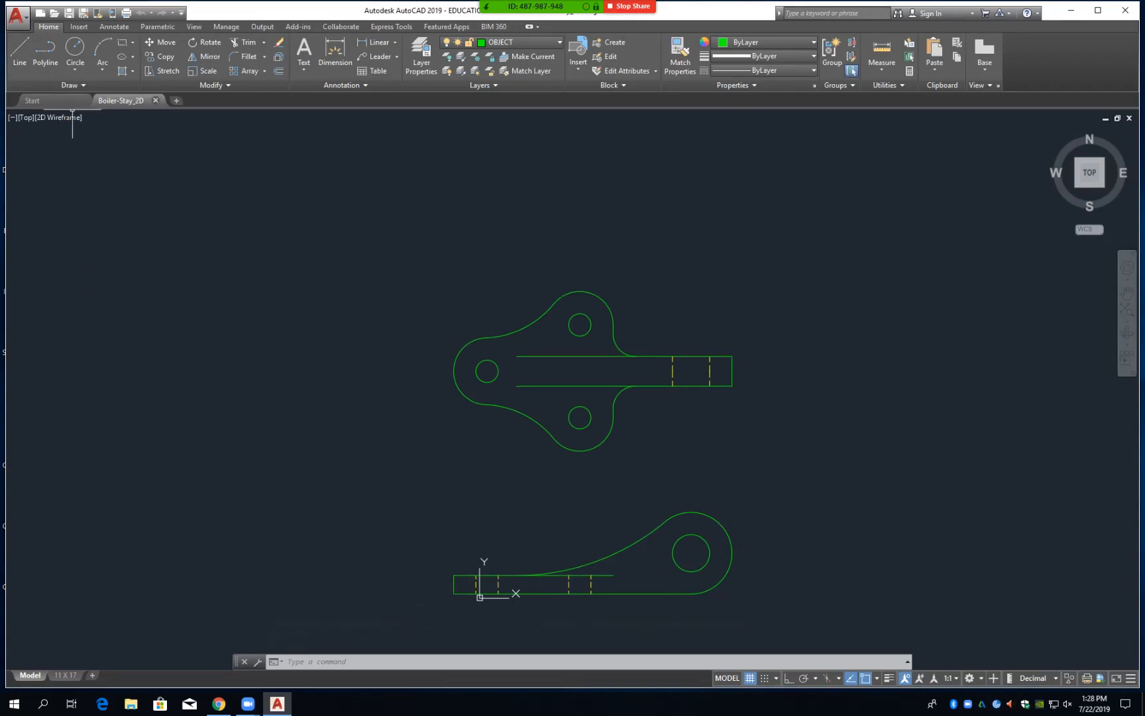
click(156, 100)
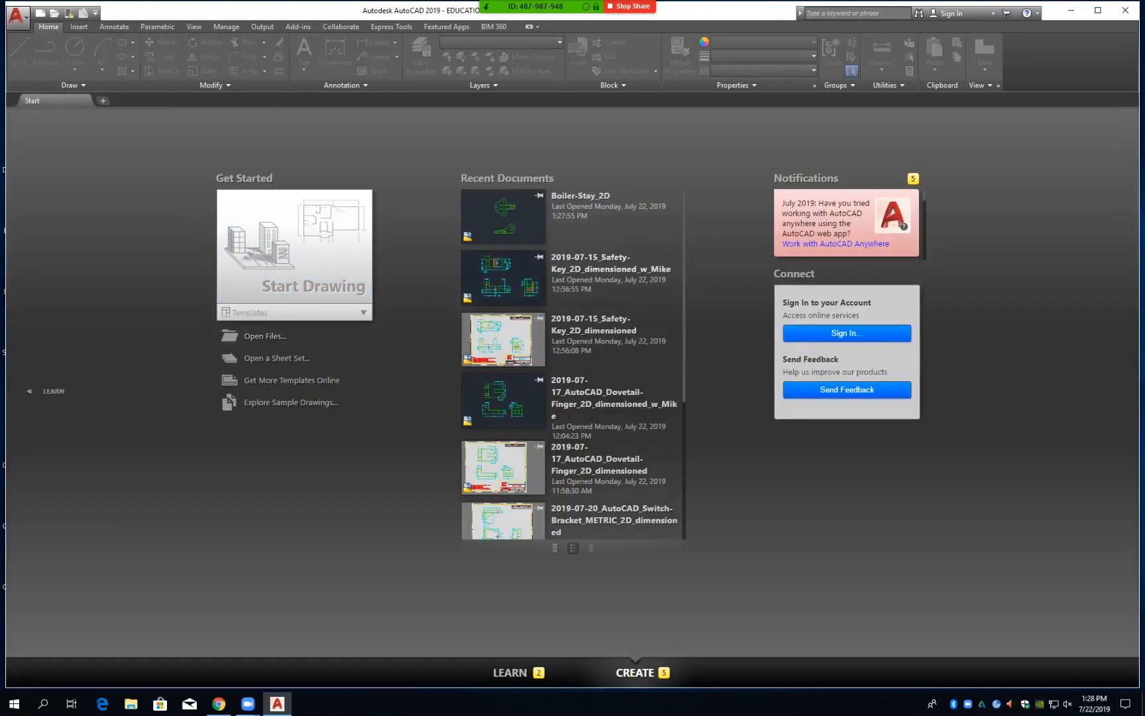
Reopen the recently dimensioned safety key drawing and start saving it as a new drawing, enlarging the dialog to show full file names
click(611, 264)
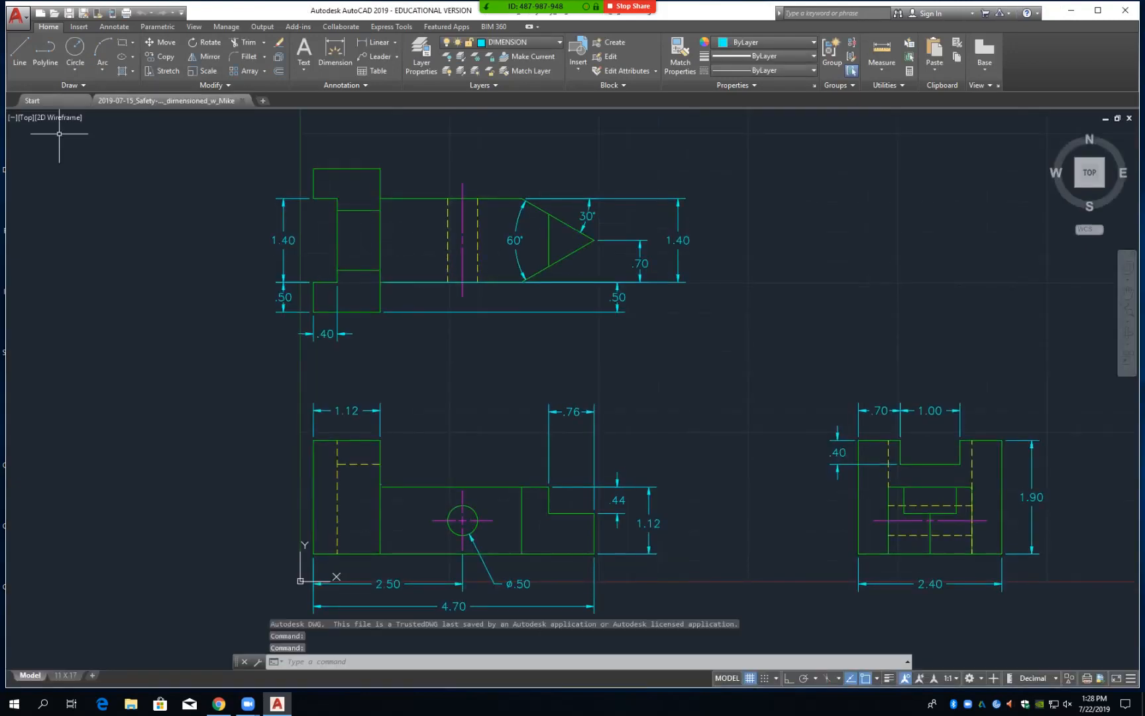
click(16, 16)
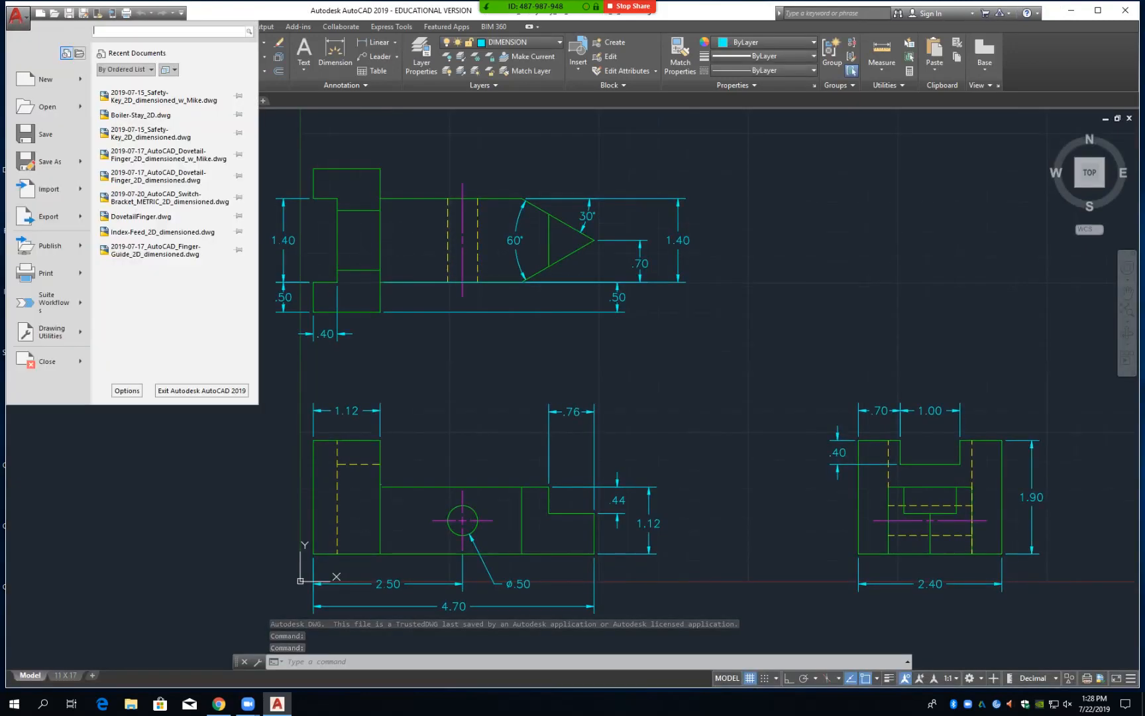
mouse_move(49, 161)
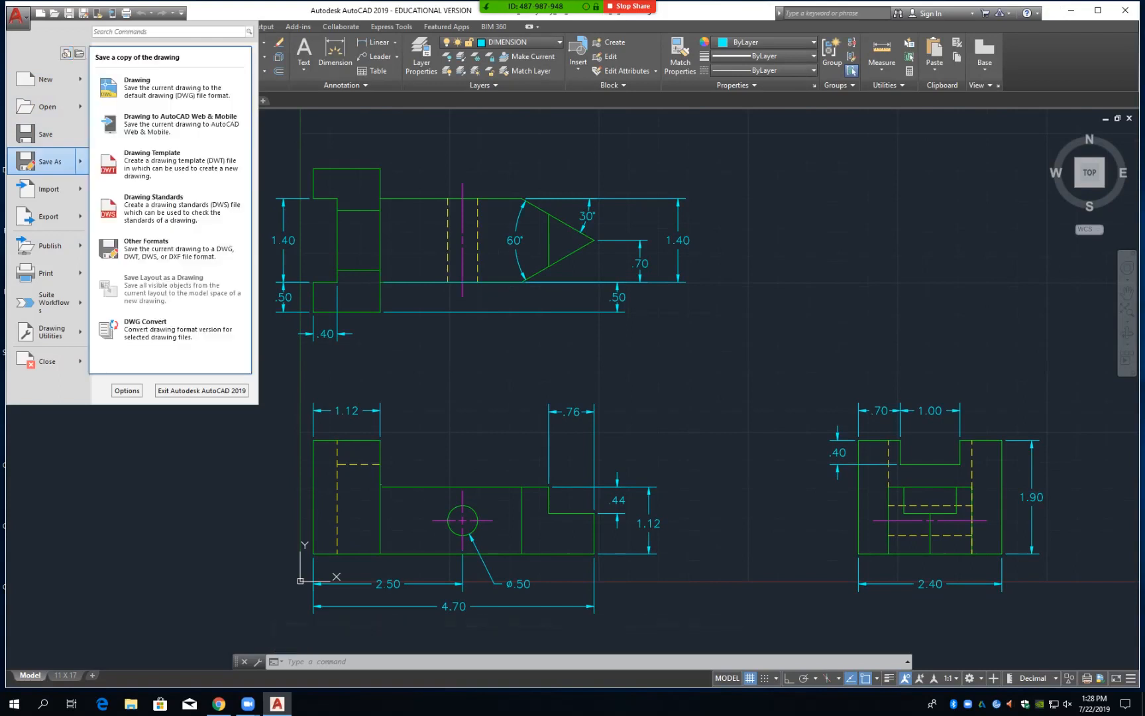
click(171, 87)
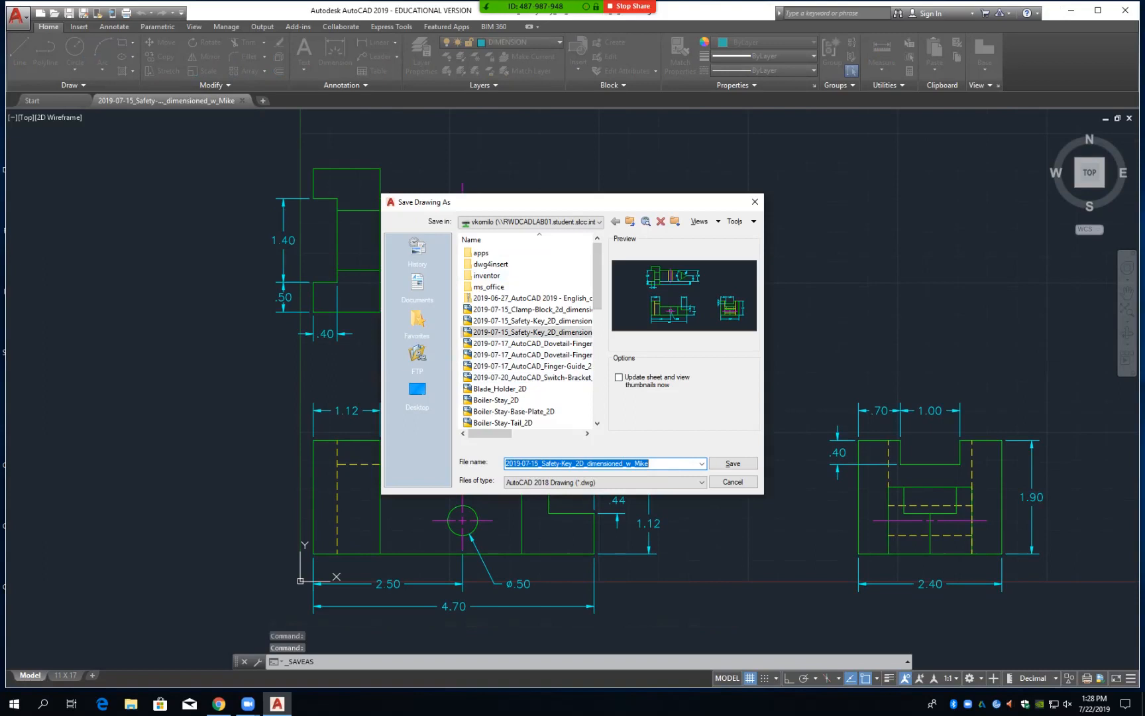
drag(764, 381, 995, 383)
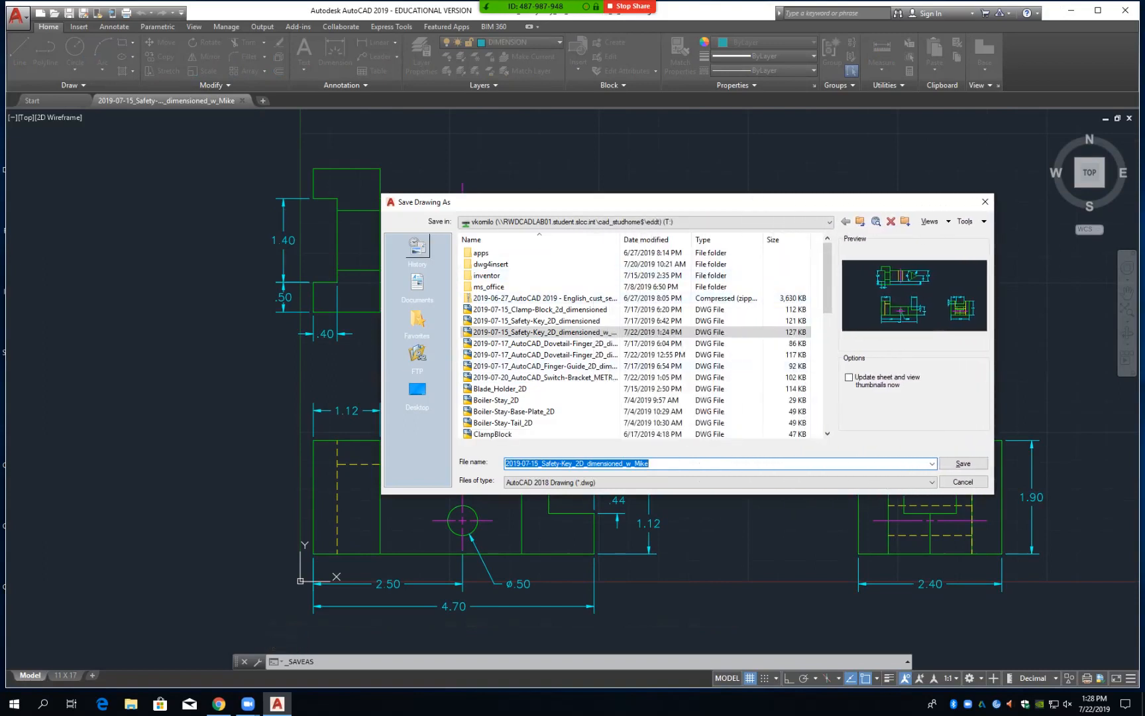
drag(381, 278, 159, 279)
drag(397, 240, 517, 239)
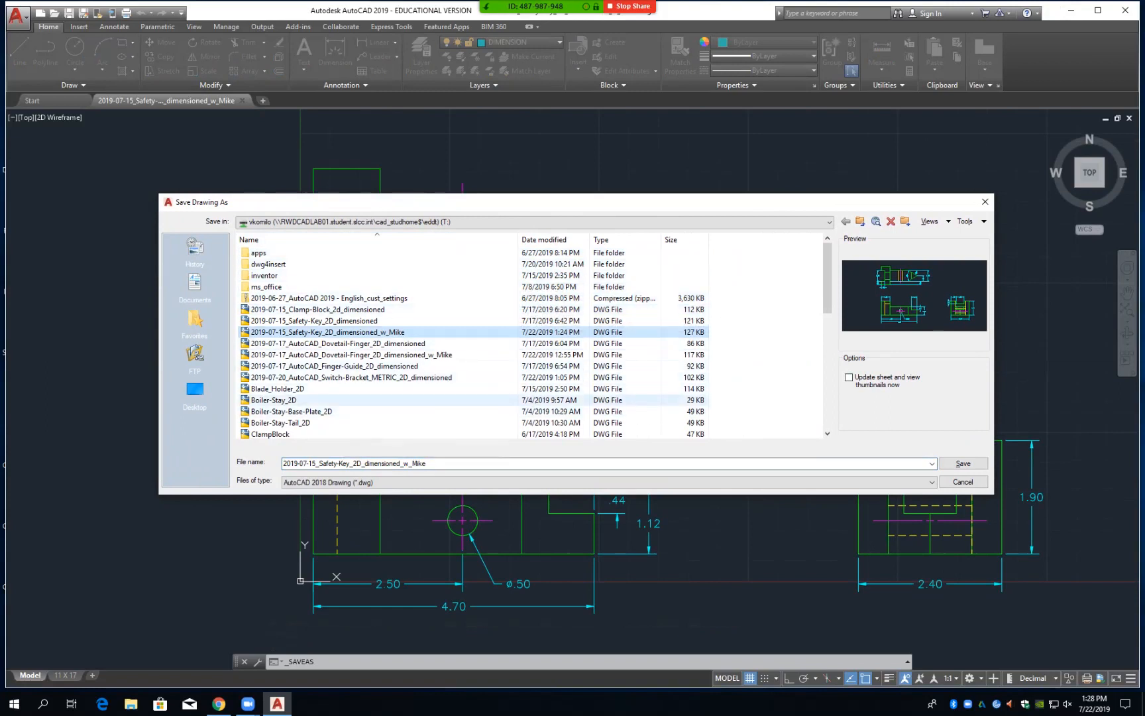
Save the drawing copy as 2019-07-22_AutoCAD_Boiler-Stay_2D, basing the file name on the existing Boiler-Stay_2D file
click(321, 400)
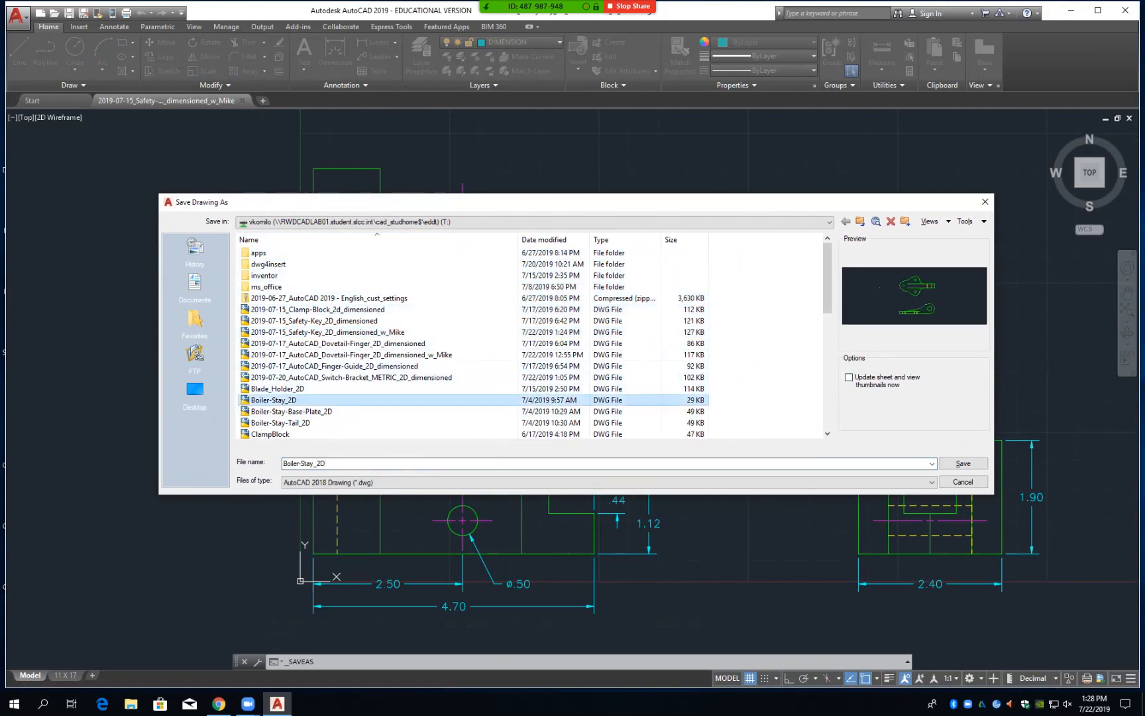
click(325, 464)
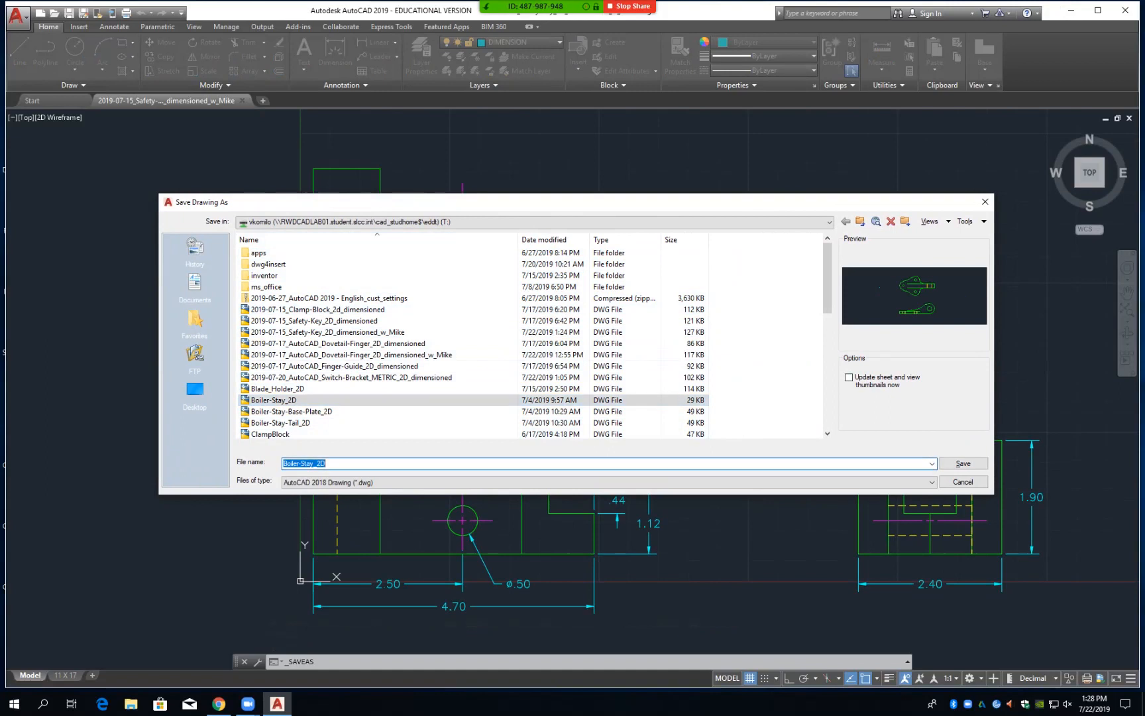
click(326, 464)
text(2019-)
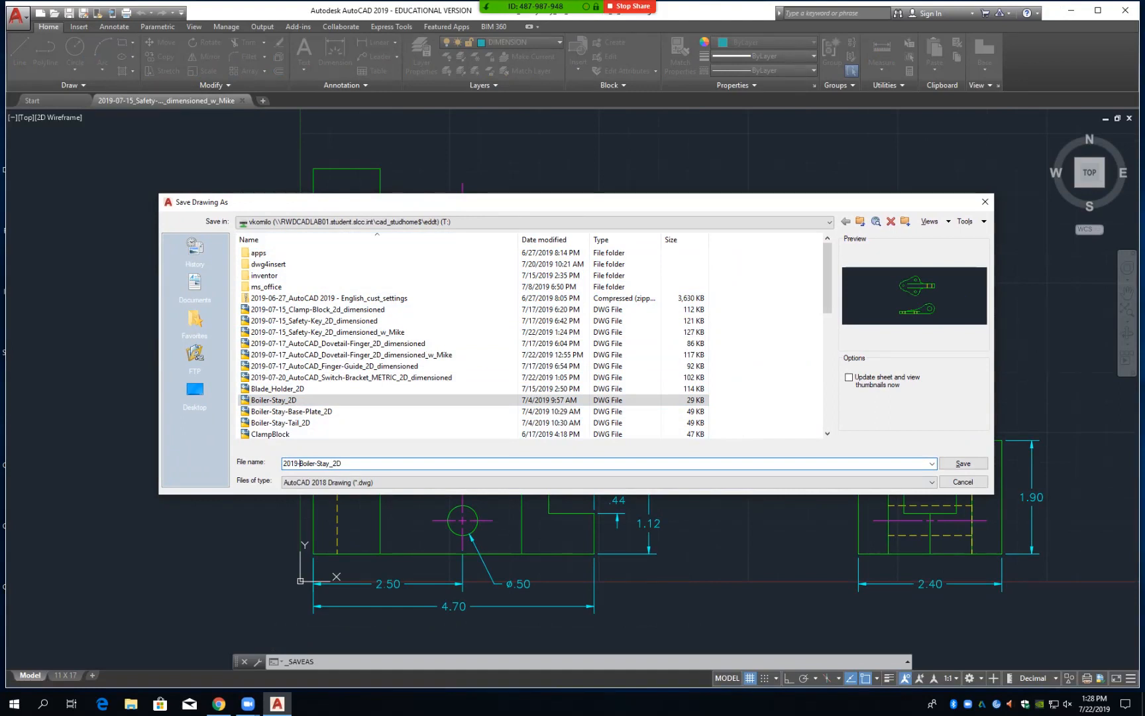
text(07-22_AutoCAD)
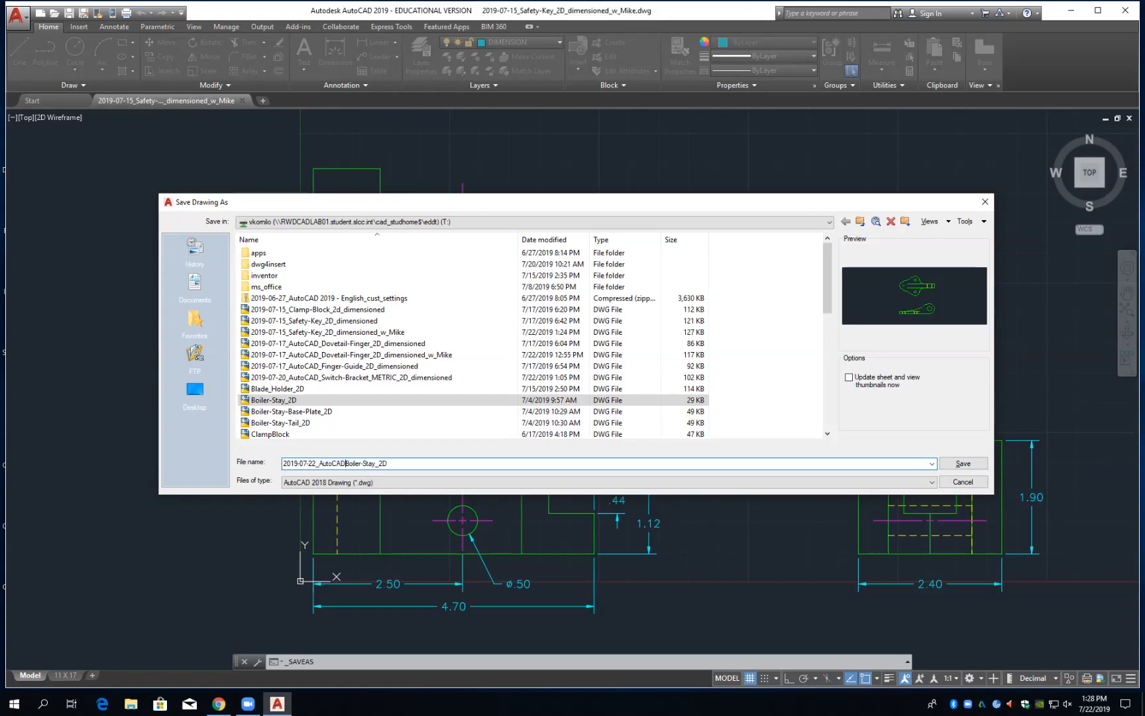
text(_)
key(Right)
key(Right)
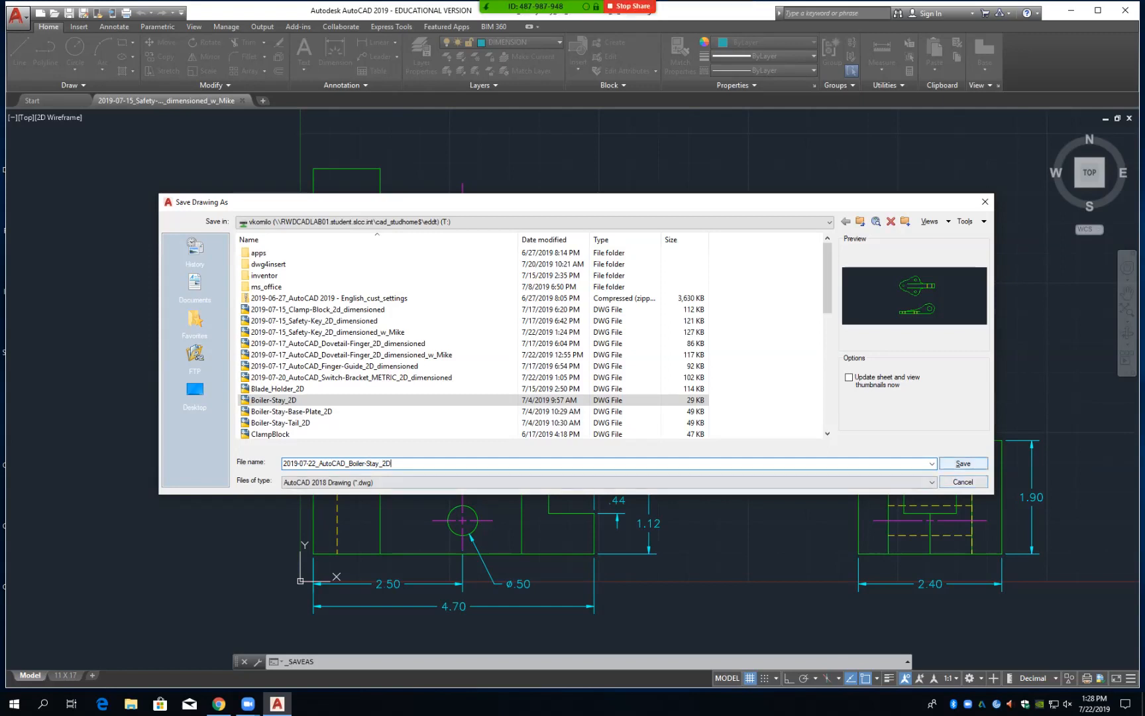
click(963, 463)
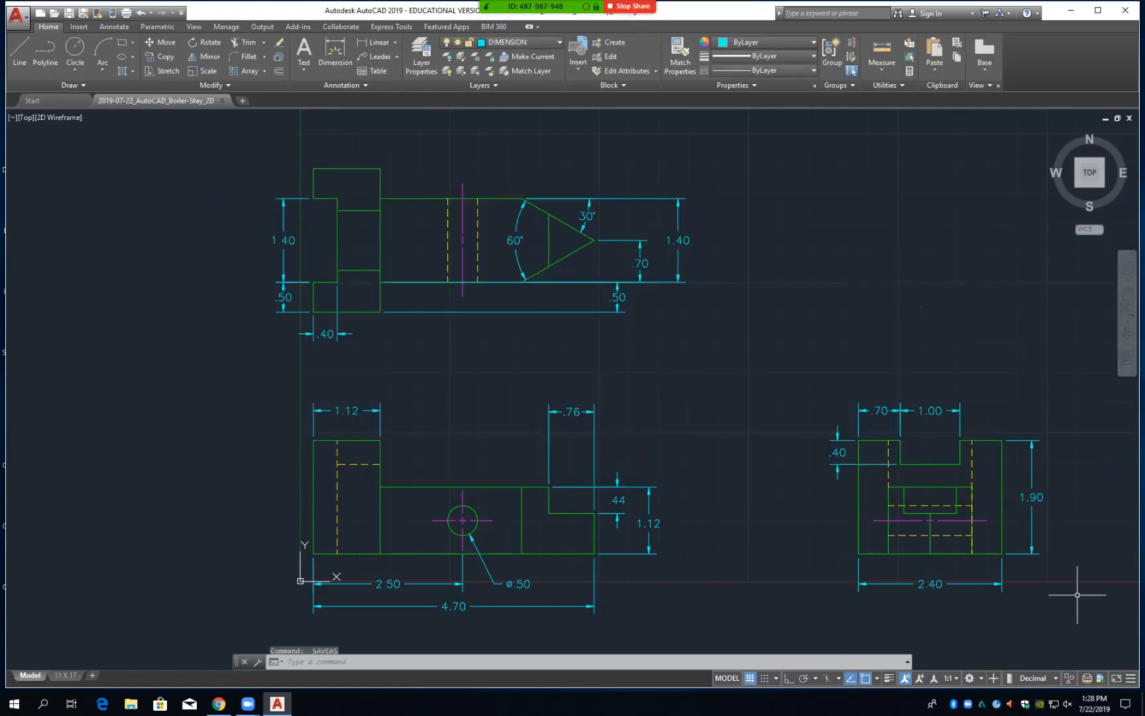
Erase all the safety key views and dimensions from the new drawing, and save the emptied file
click(1081, 621)
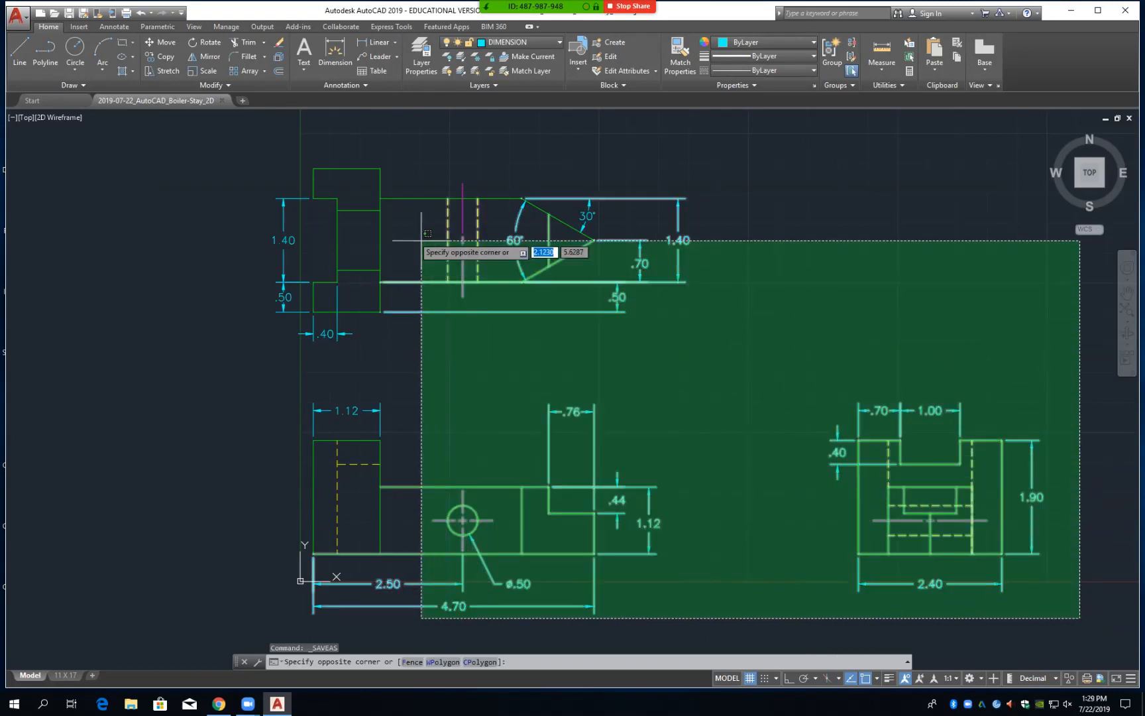
click(235, 134)
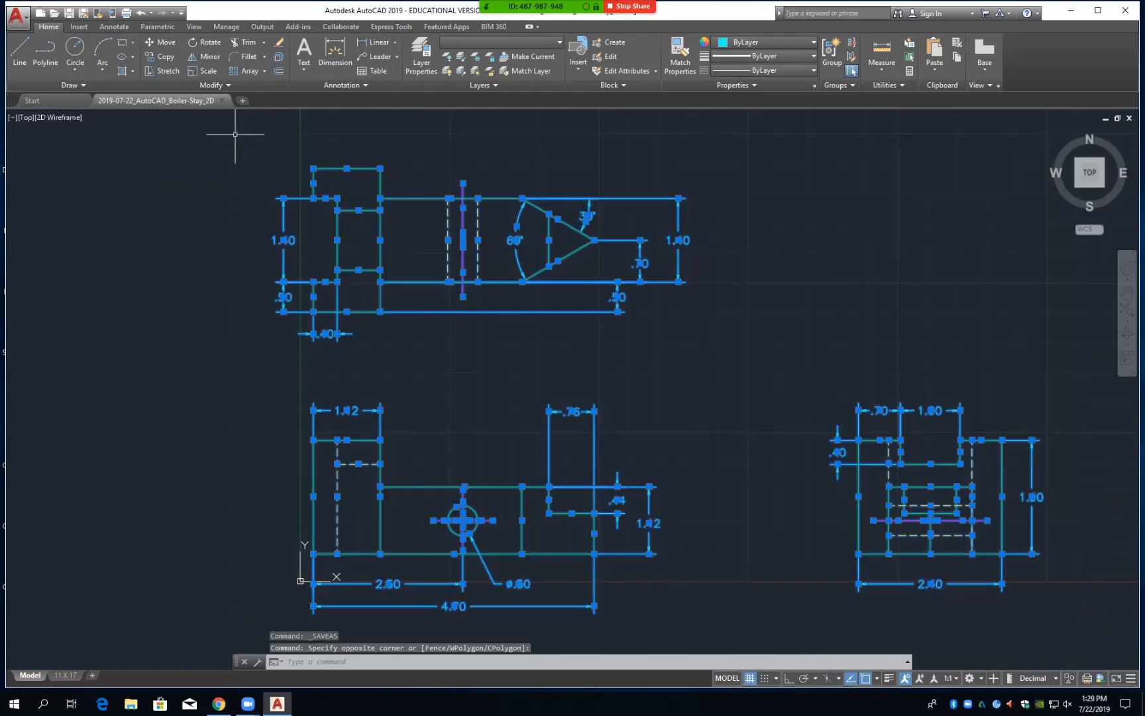
text(E)
key(Return)
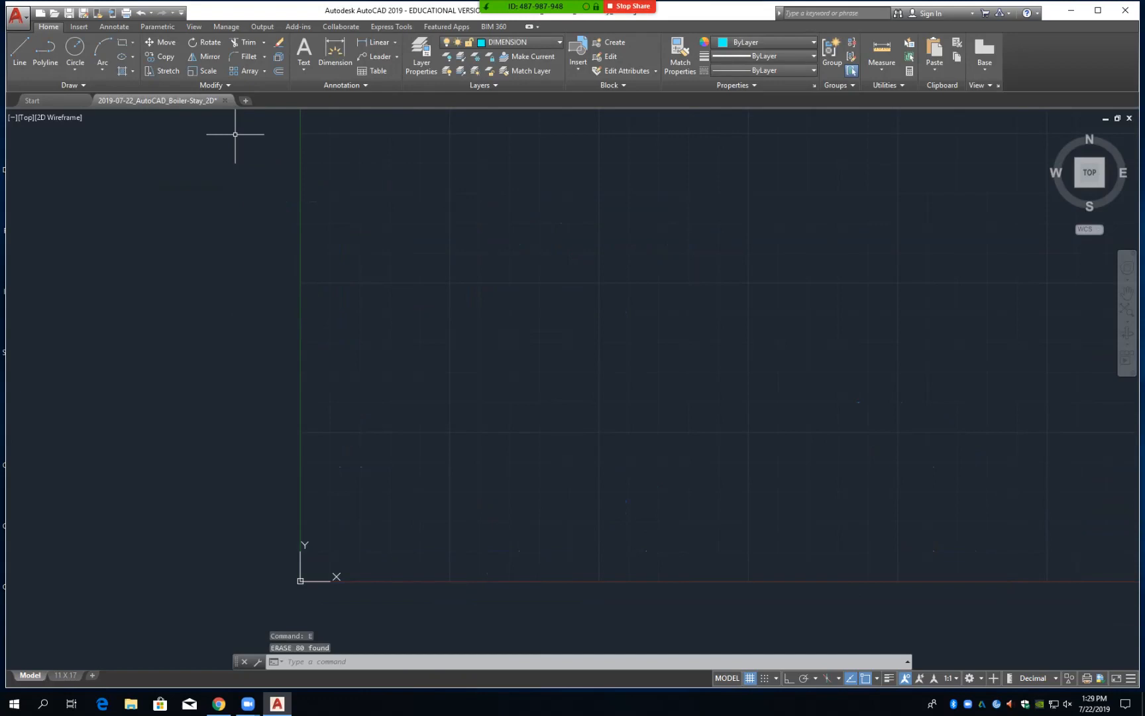
middle_drag(686, 319, 452, 369)
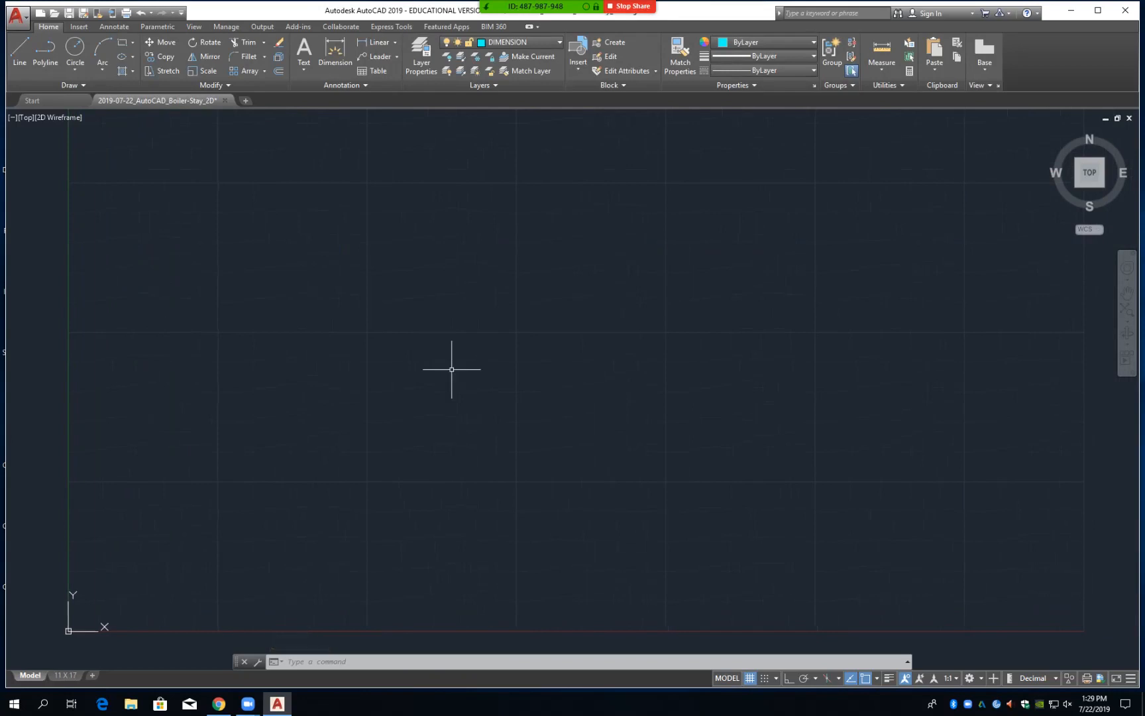
key(ctrl+s)
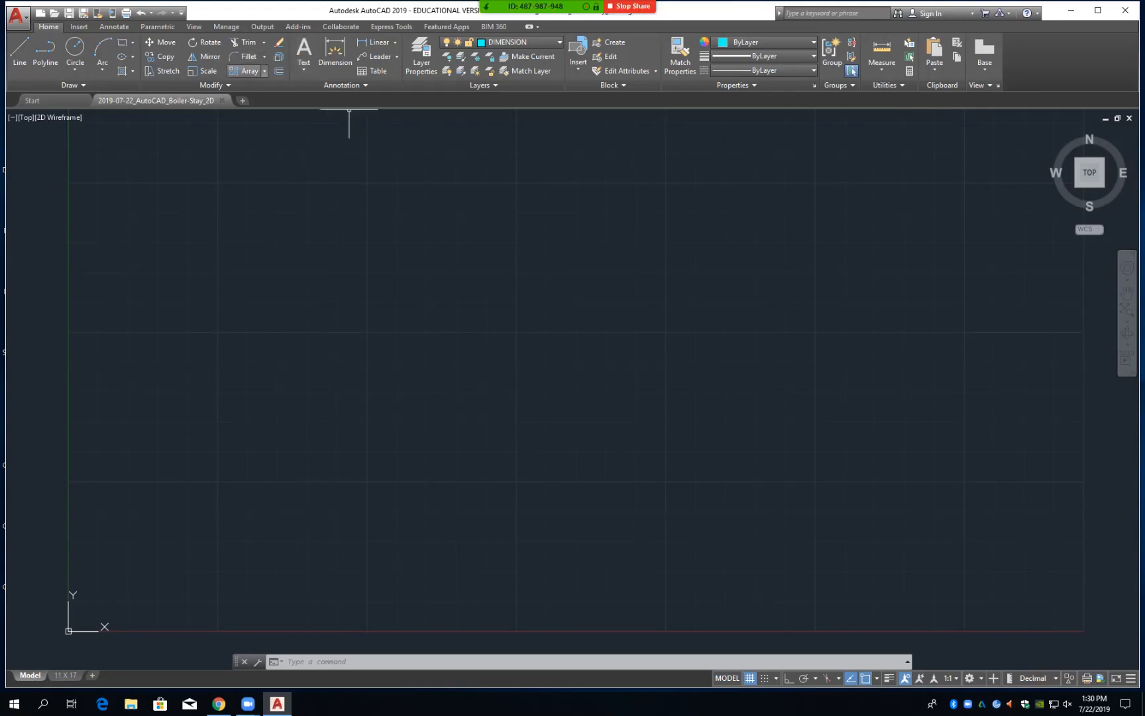
Draw a horizontal line 130 units long with Ortho on, starting slightly above and to the right of the origin
text(l)
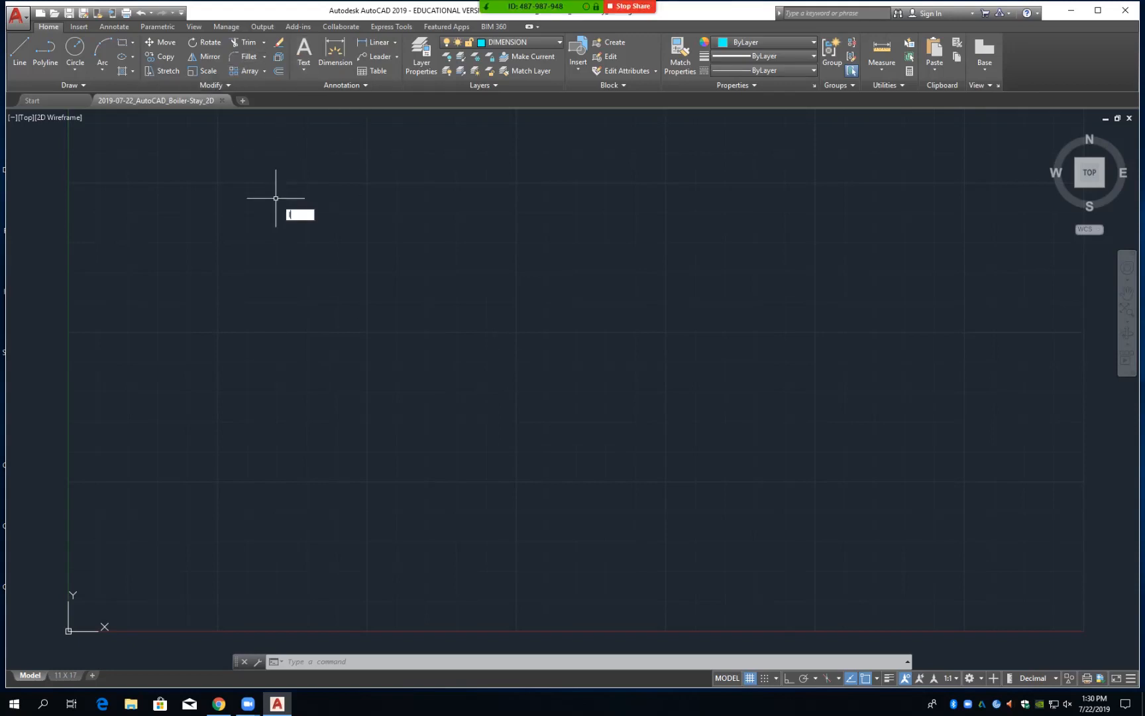
key(Return)
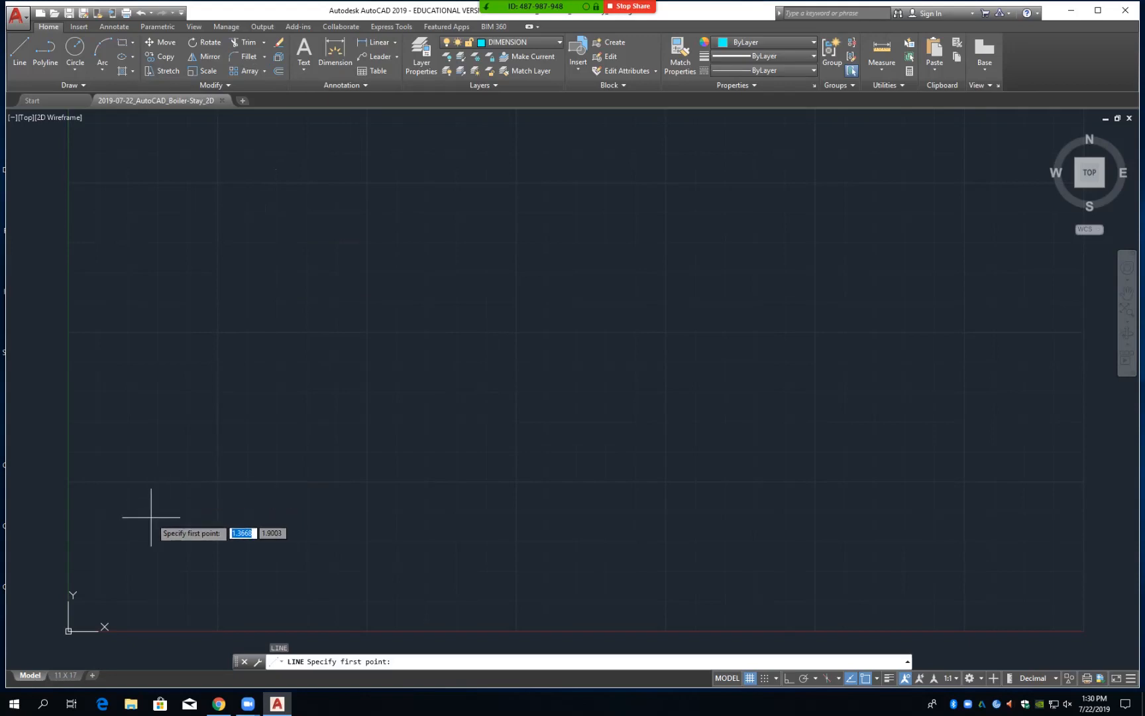
click(160, 509)
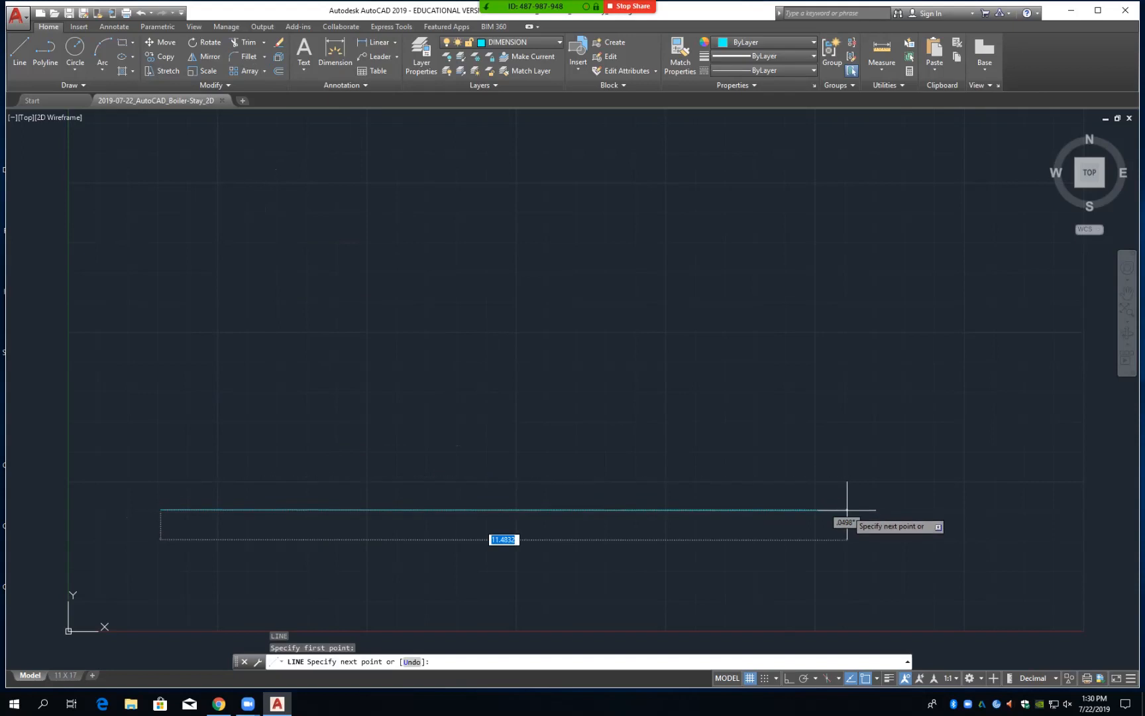
key(F8)
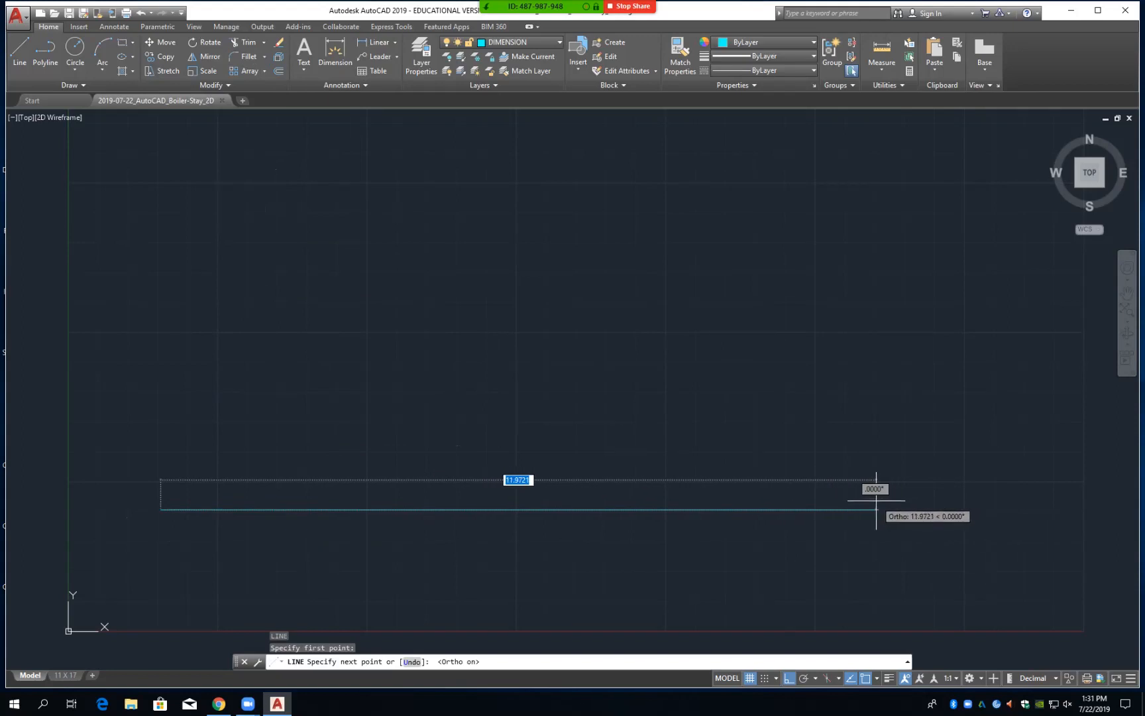
text(130)
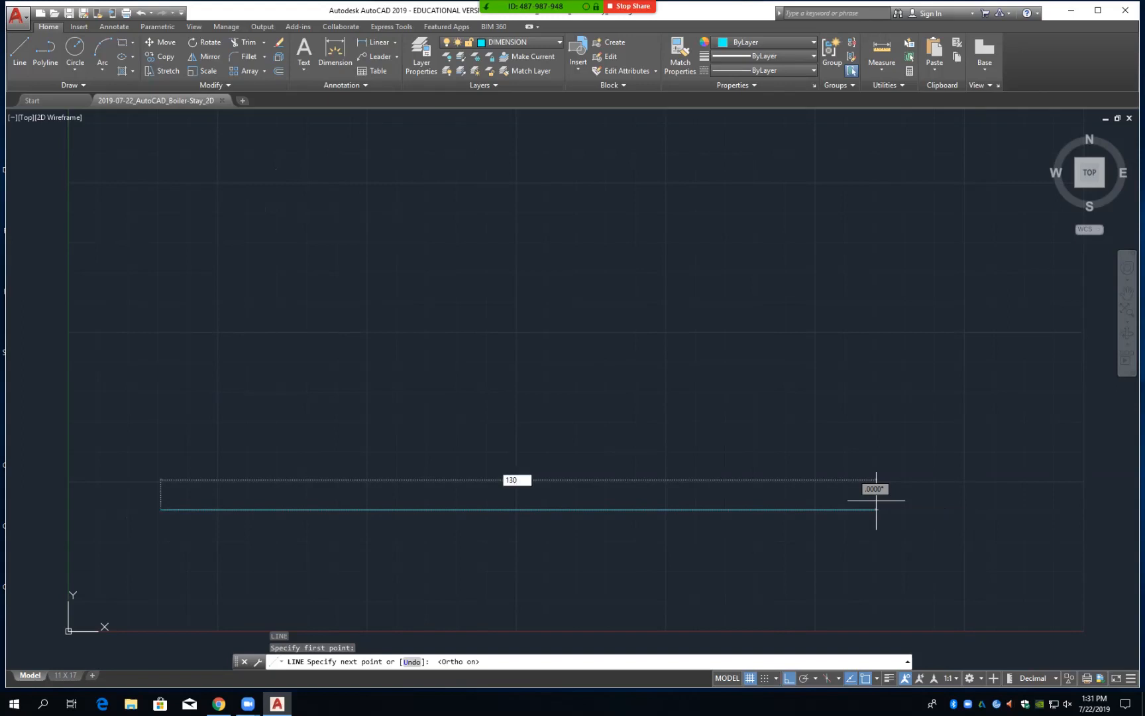
key(Return)
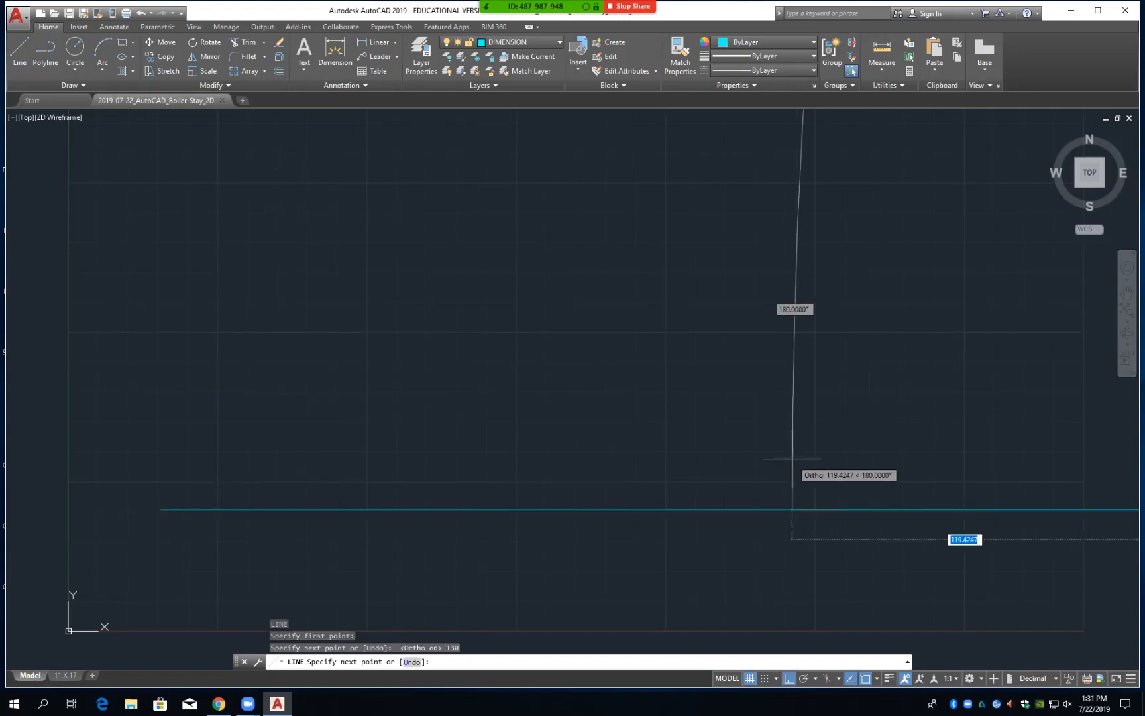
key(Return)
scroll(708, 411, down, 3)
scroll(708, 411, down, 2)
scroll(754, 404, down, 2)
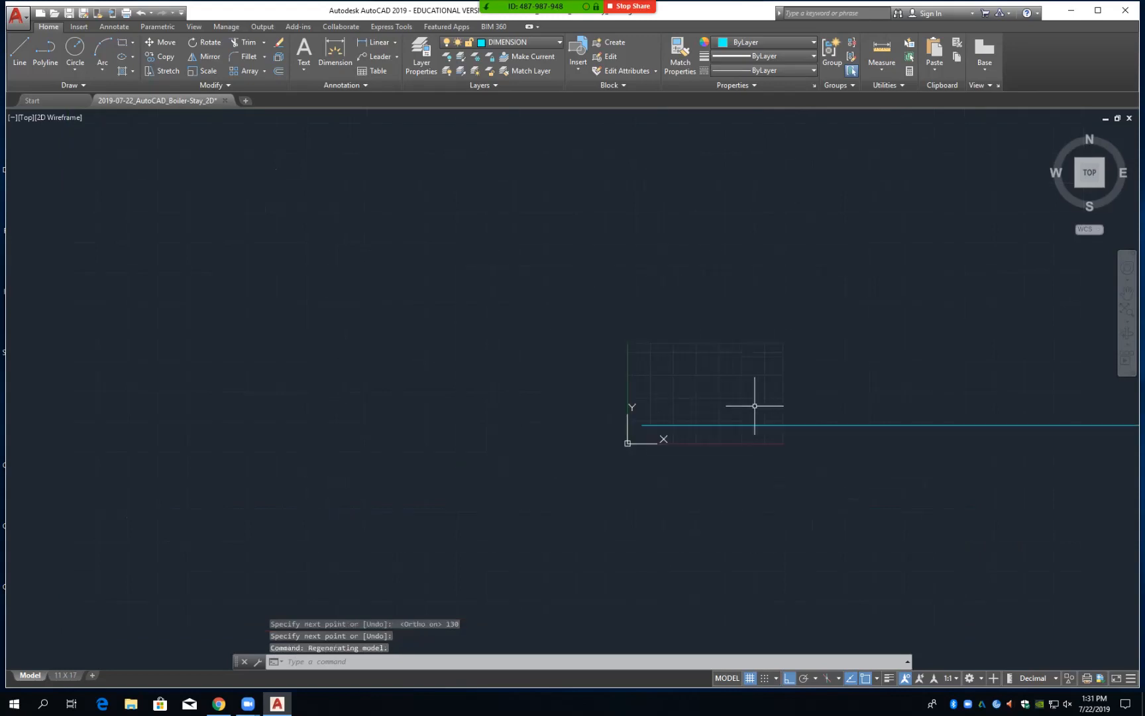
Make OBJECT the current layer and move the horizontal line onto the OBJECT layer
middle_drag(900, 401, 335, 396)
scroll(335, 396, down, 2)
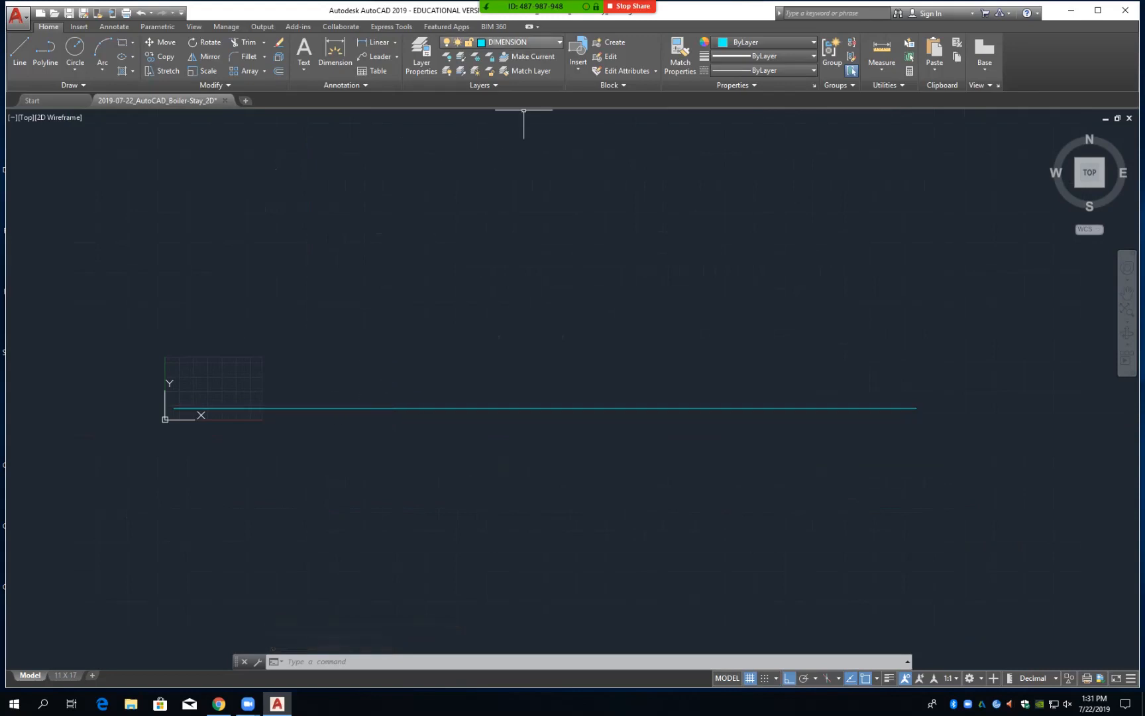
click(517, 41)
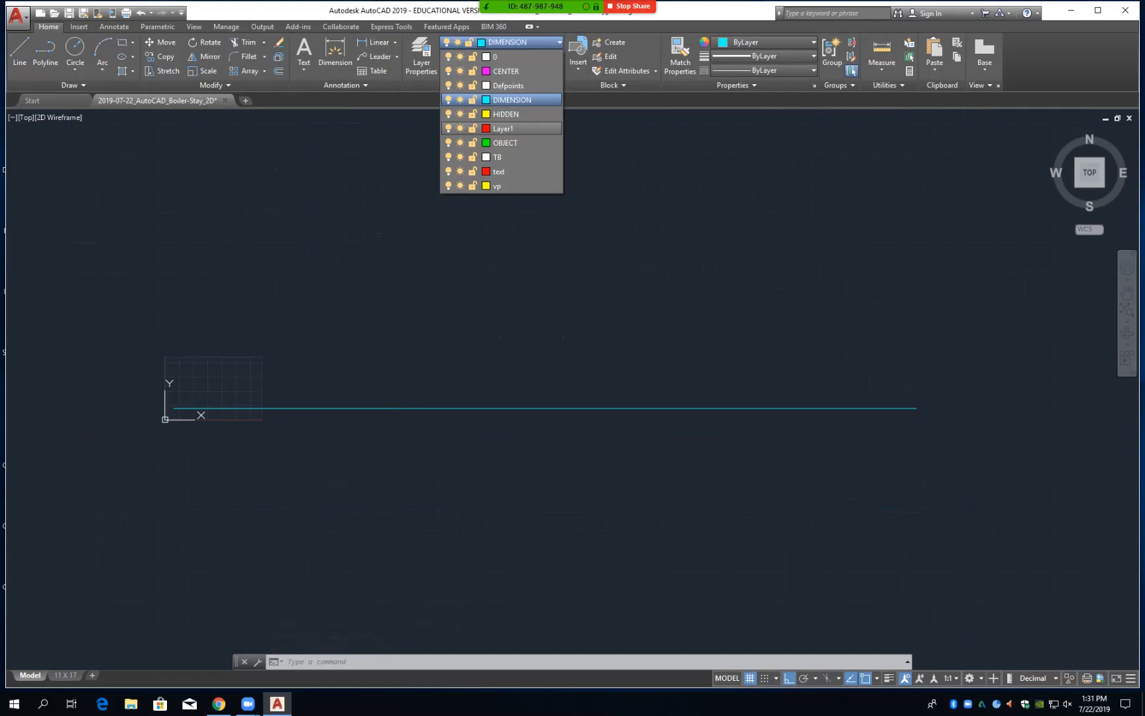
click(511, 143)
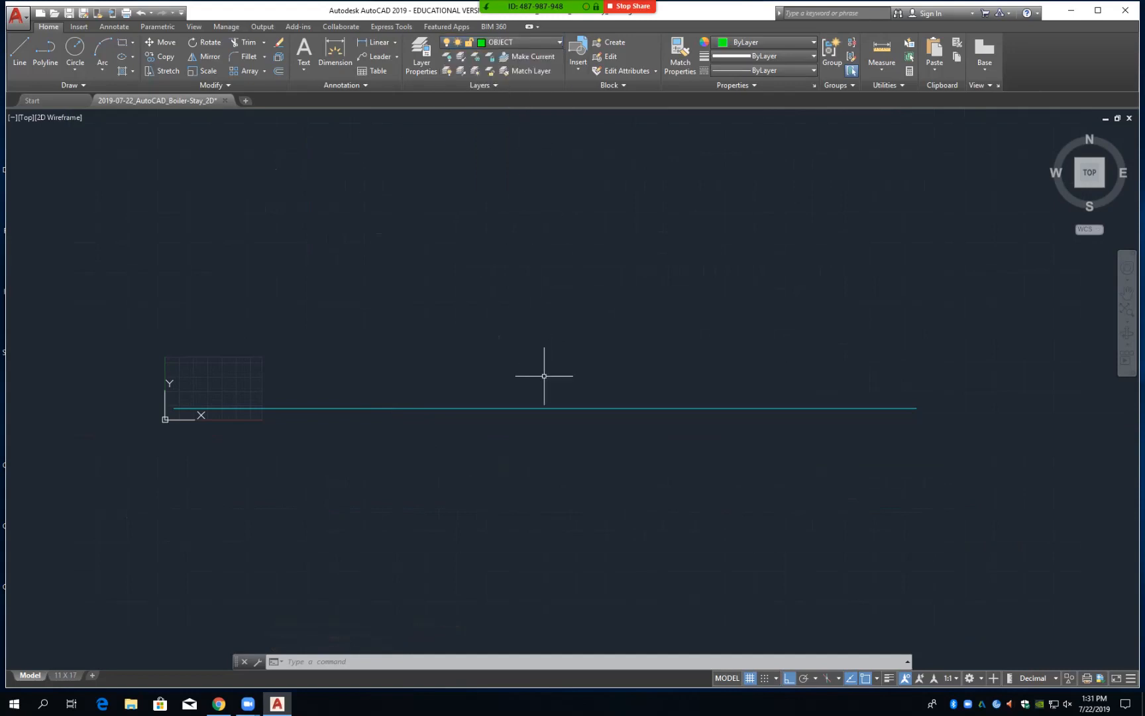
click(541, 409)
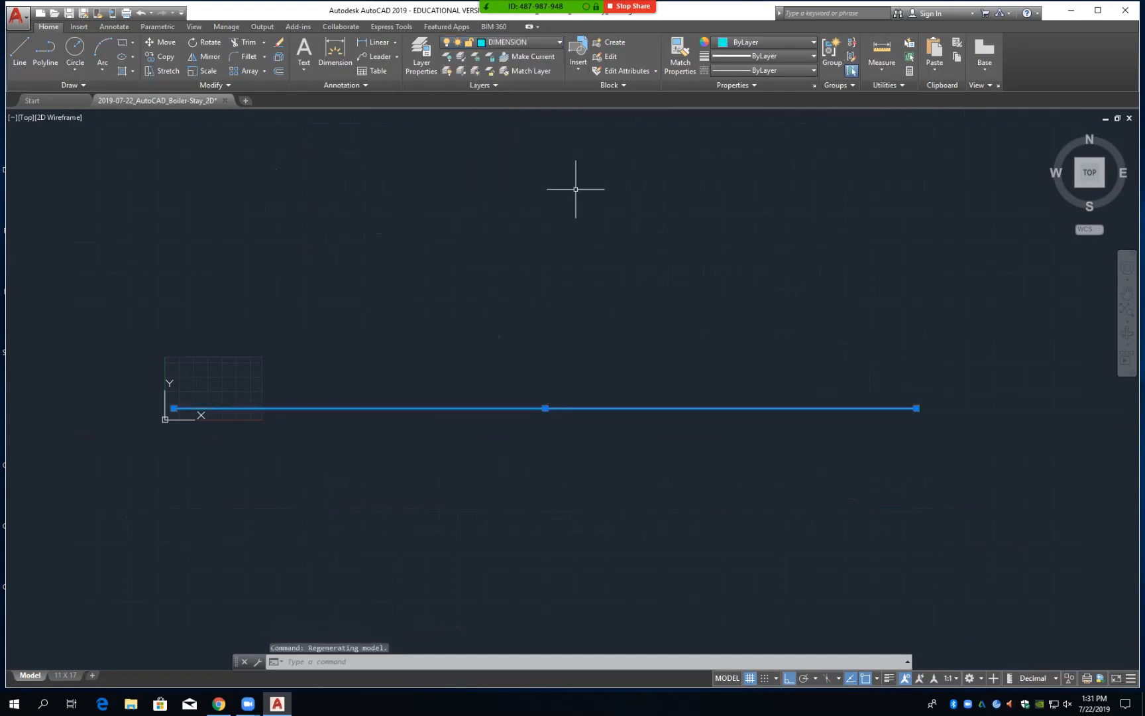
click(524, 42)
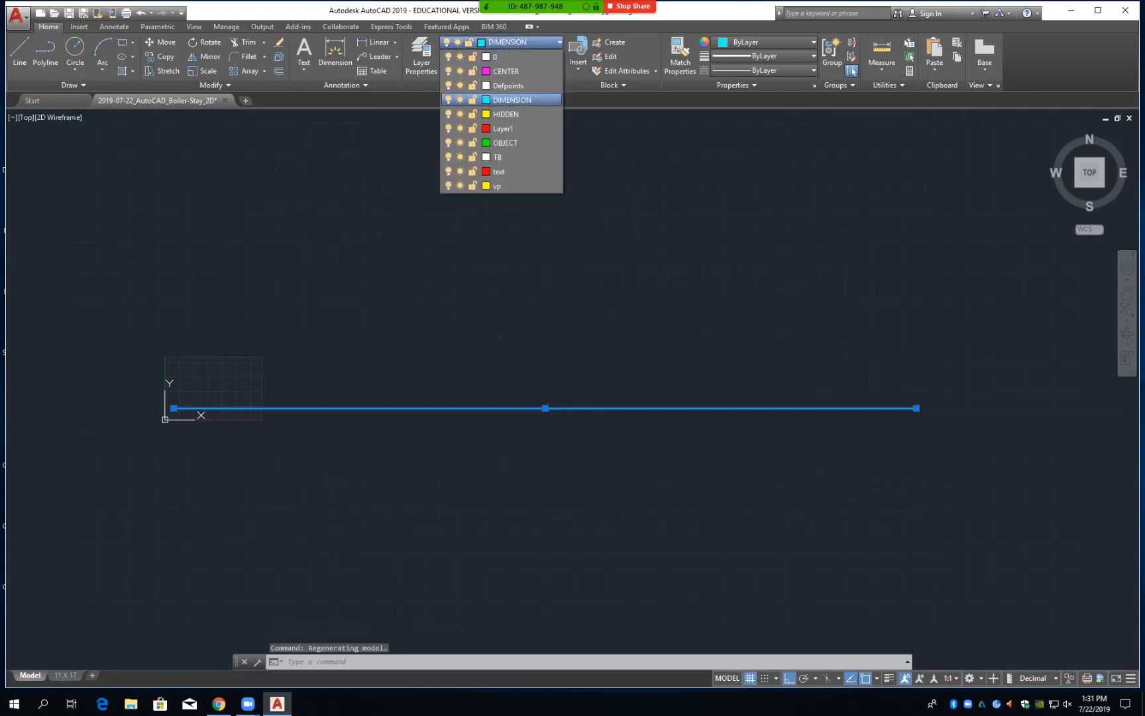
click(531, 143)
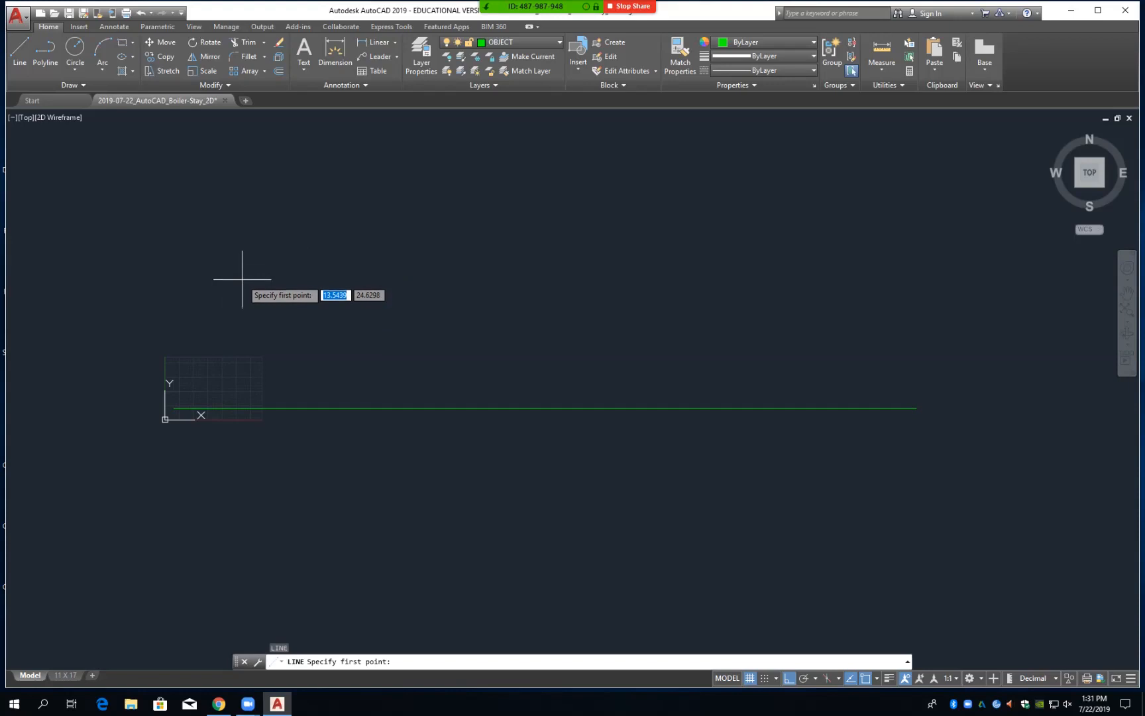
Draw a vertical line crossing the horizontal line near its left end, extending farther above it than below
click(226, 316)
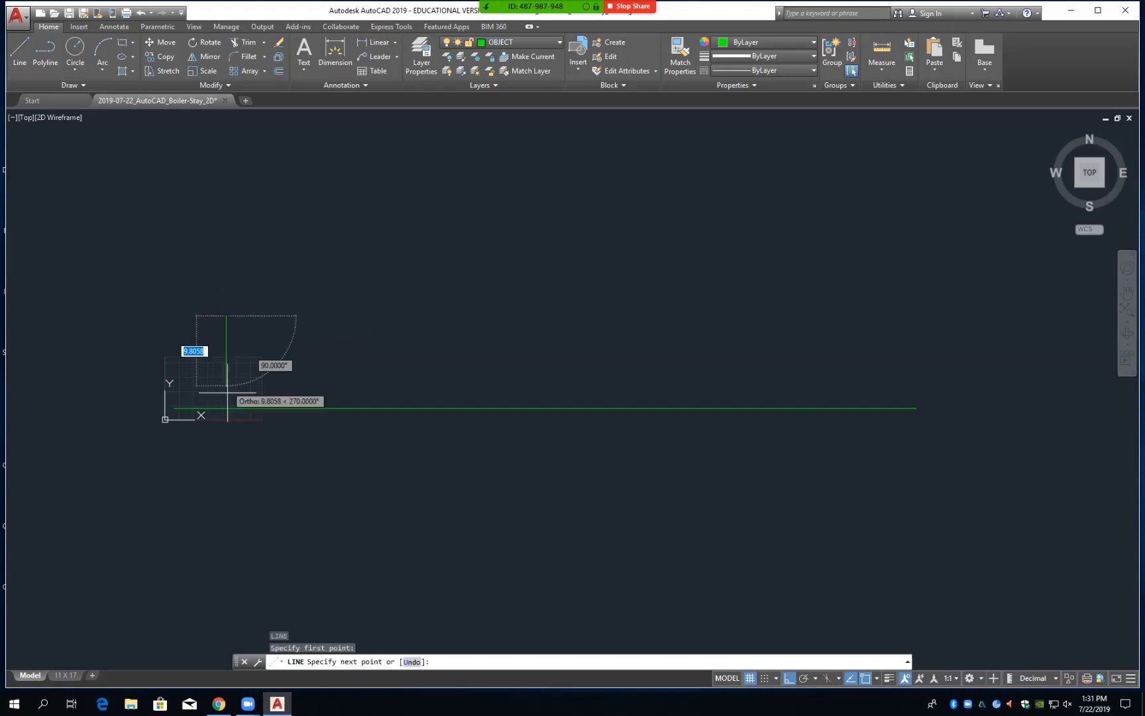
click(231, 427)
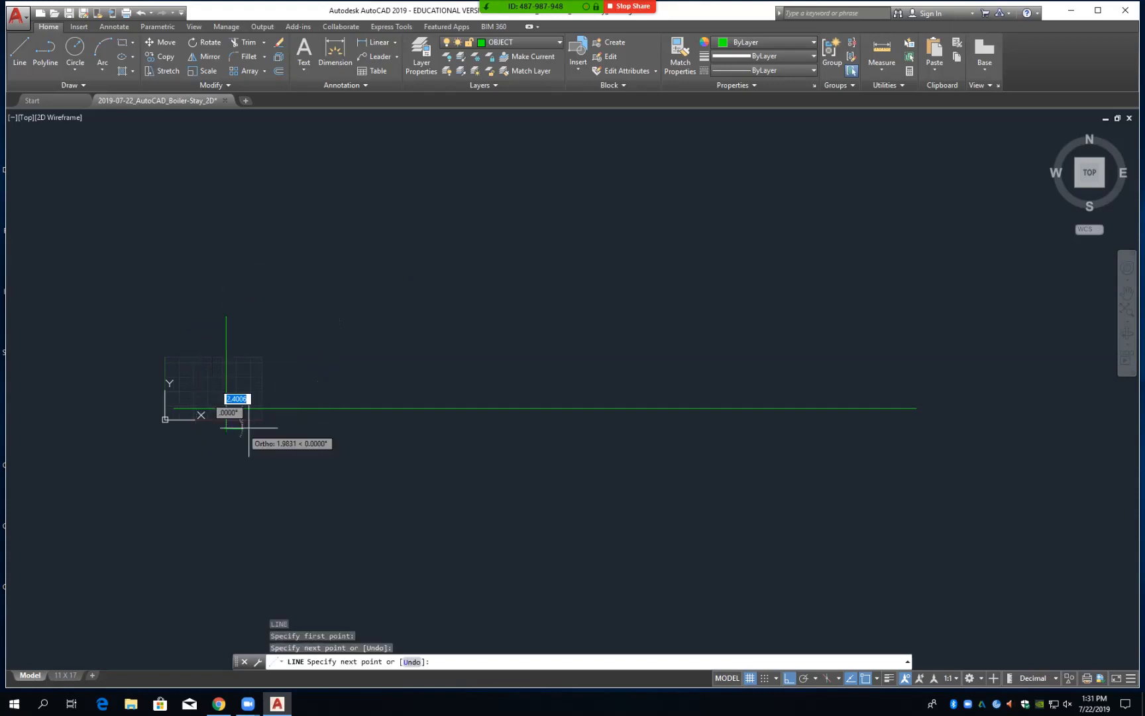
key(Return)
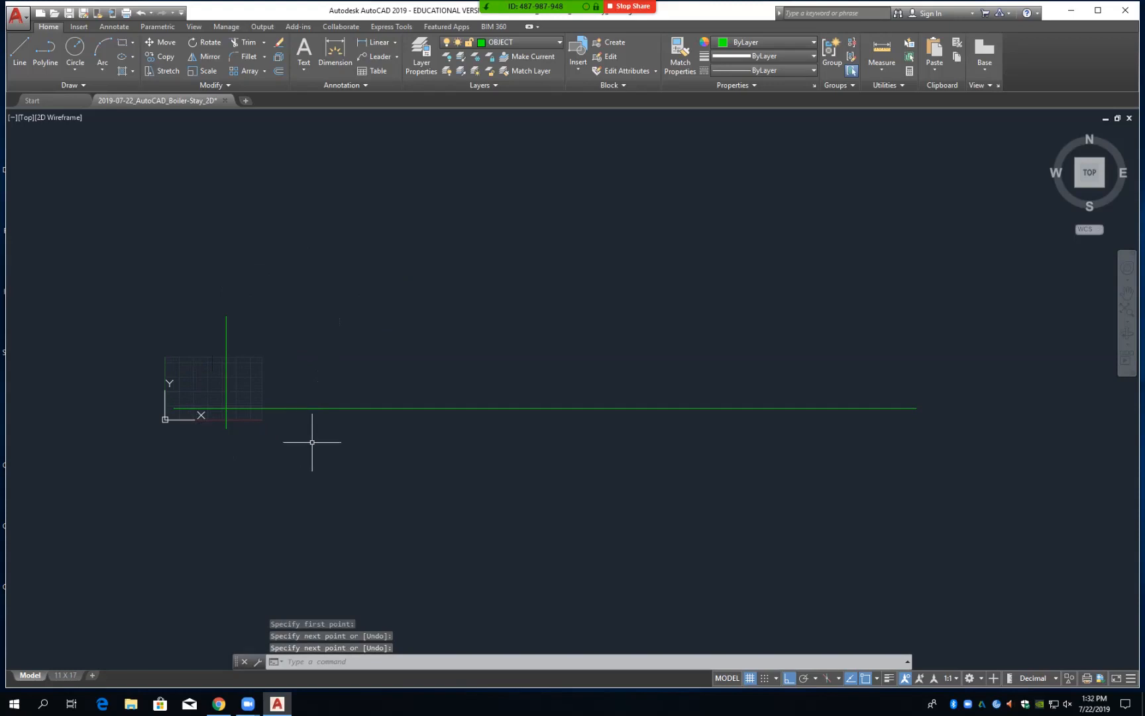
Offset the horizontal line by 25, once above and once below
text(o)
key(Return)
text(25)
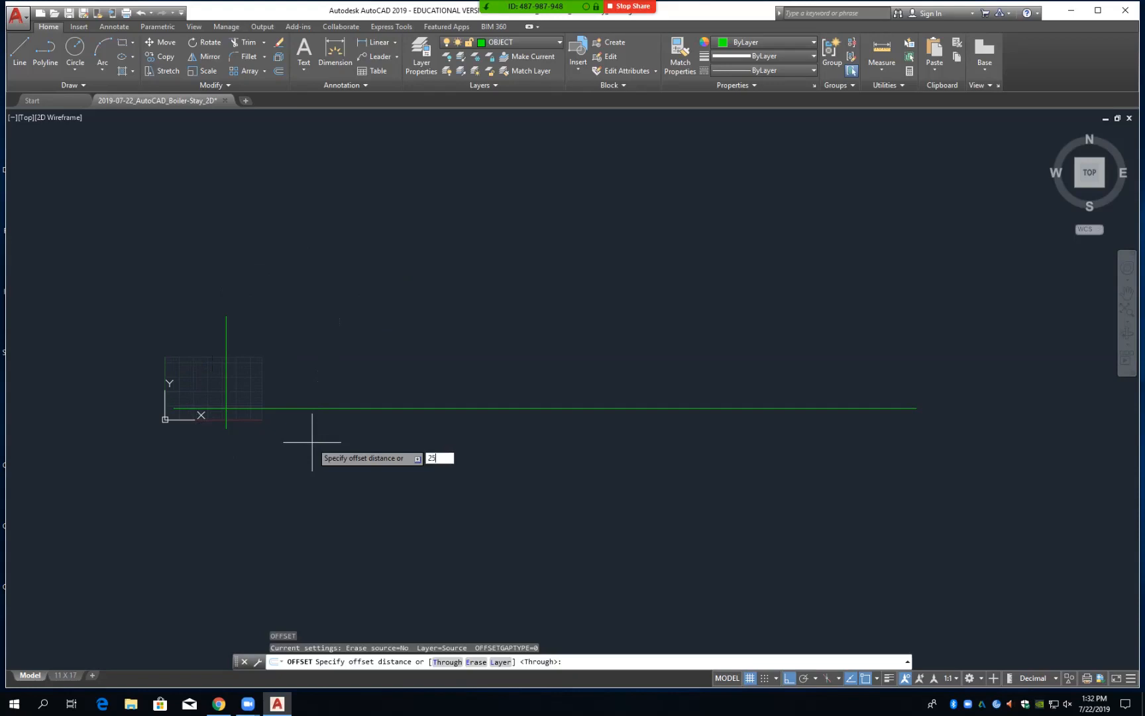
key(Return)
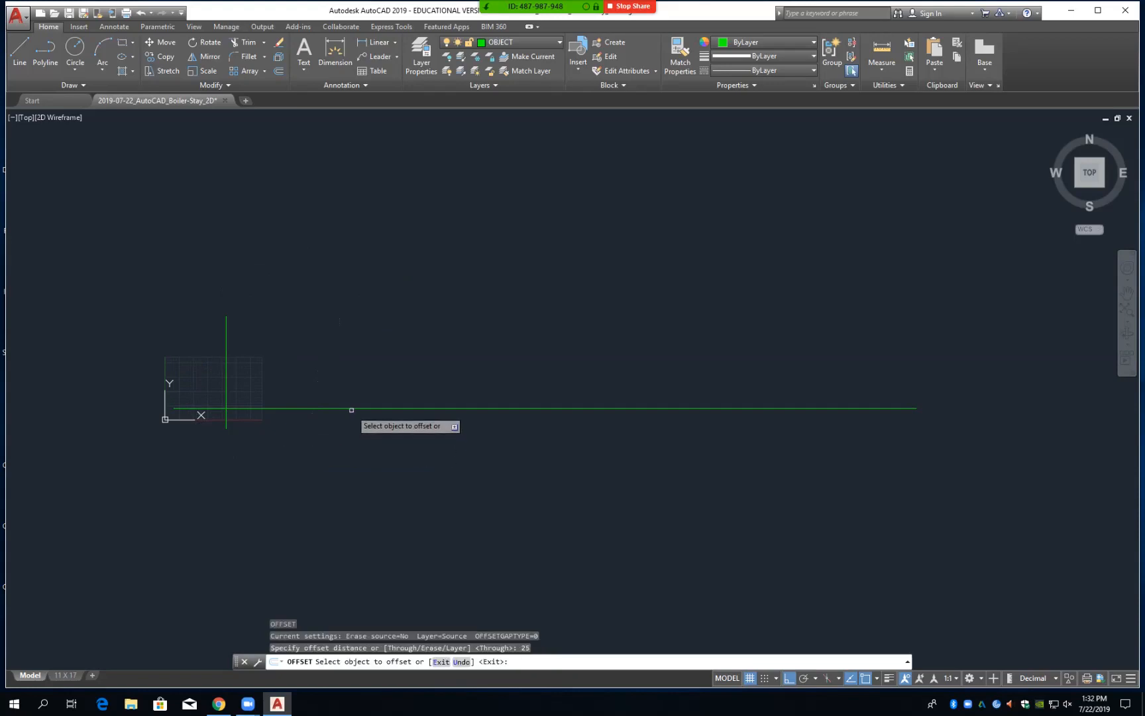
click(352, 408)
click(366, 336)
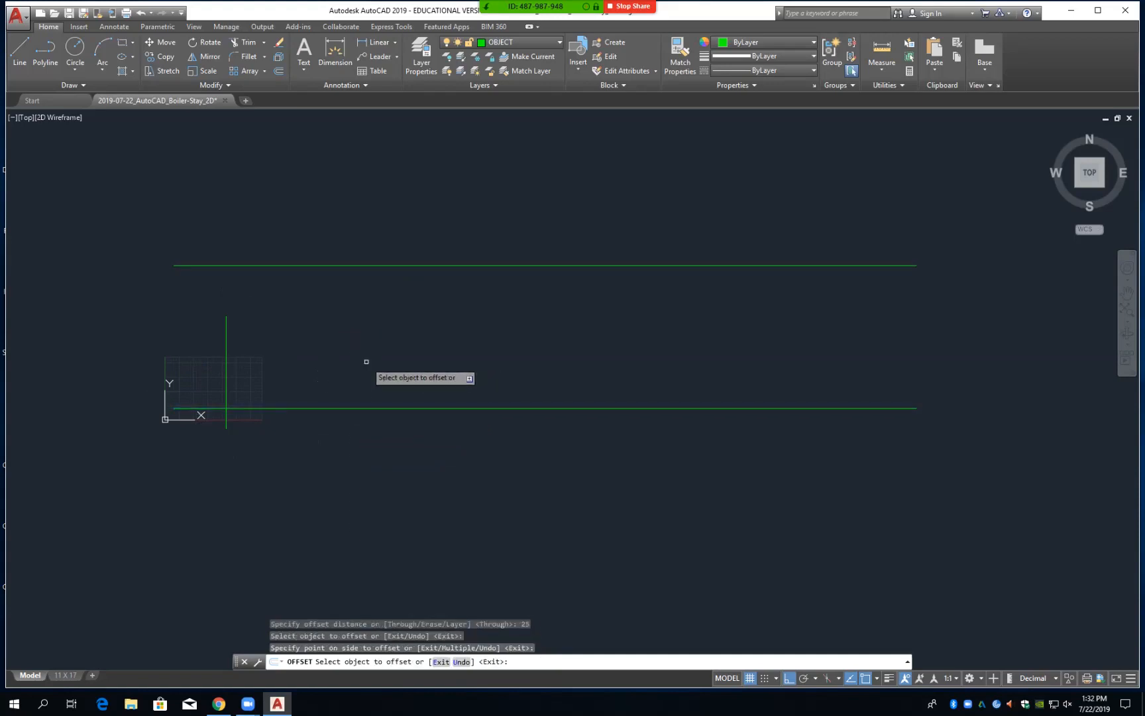
click(357, 407)
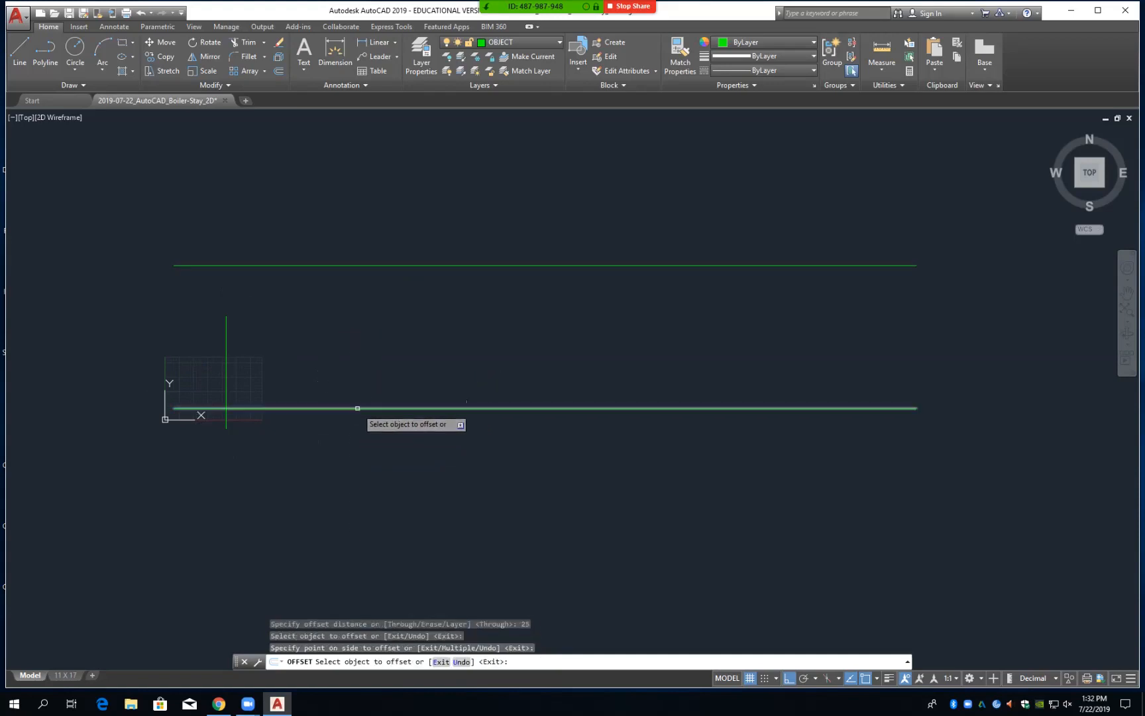
click(360, 477)
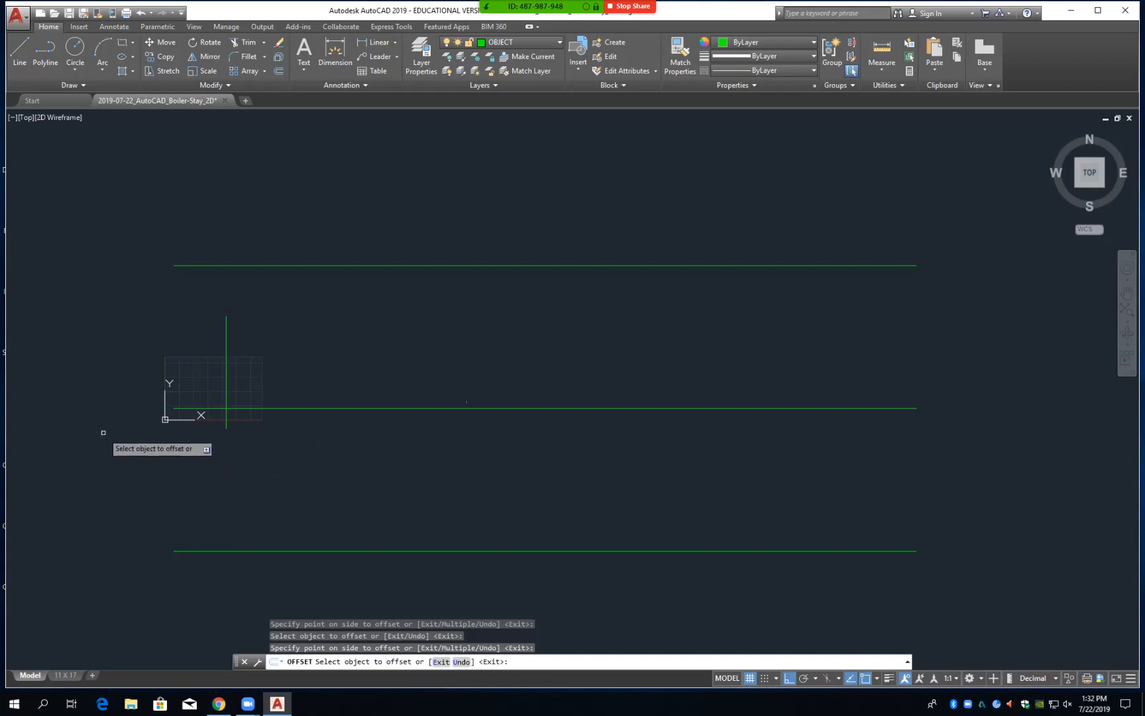
Offset the left vertical line to the right by 110 and again by 50
click(227, 360)
text(110)
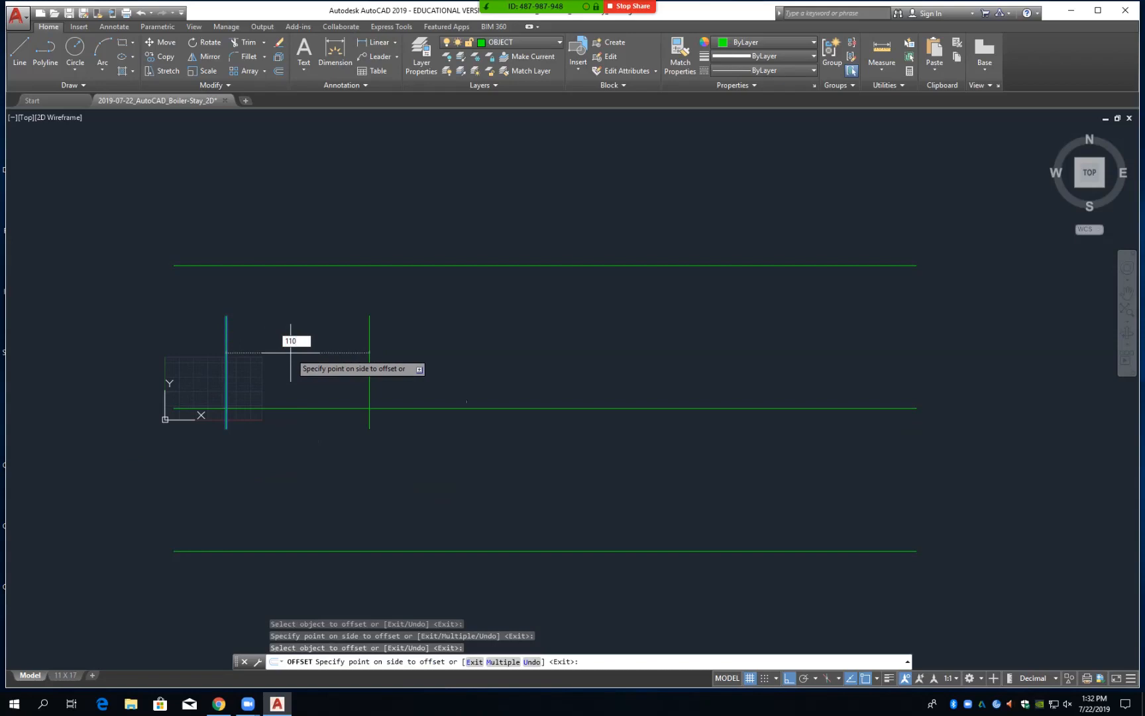
key(Return)
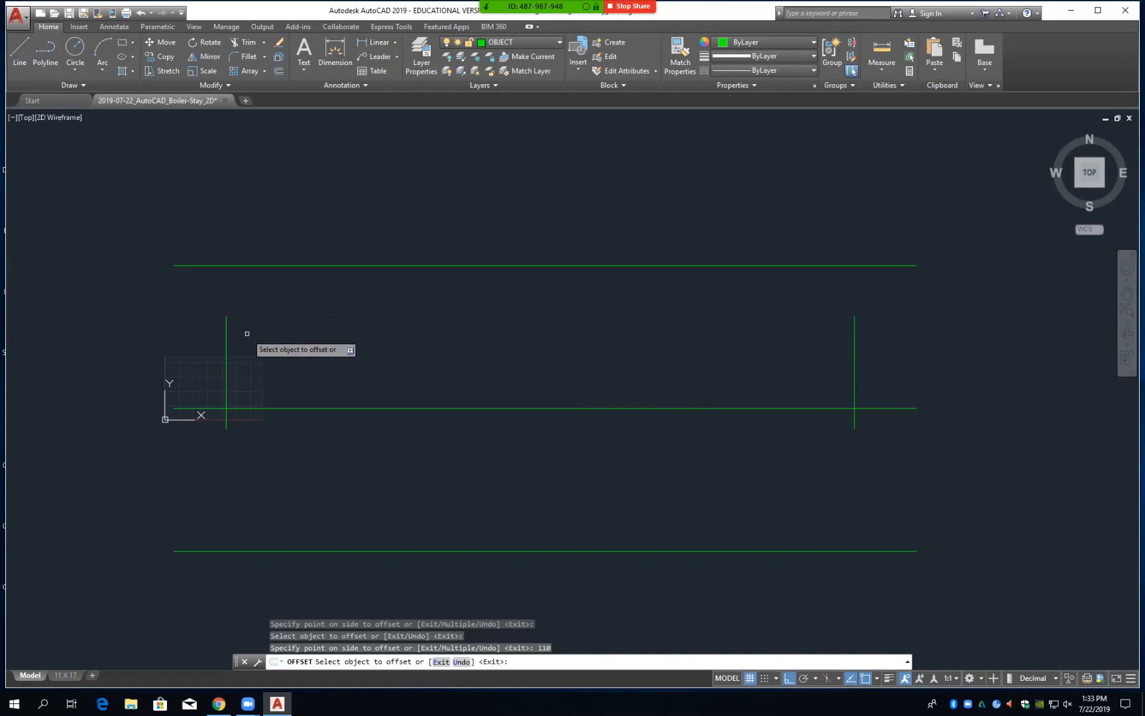
click(226, 330)
text(50)
key(Return)
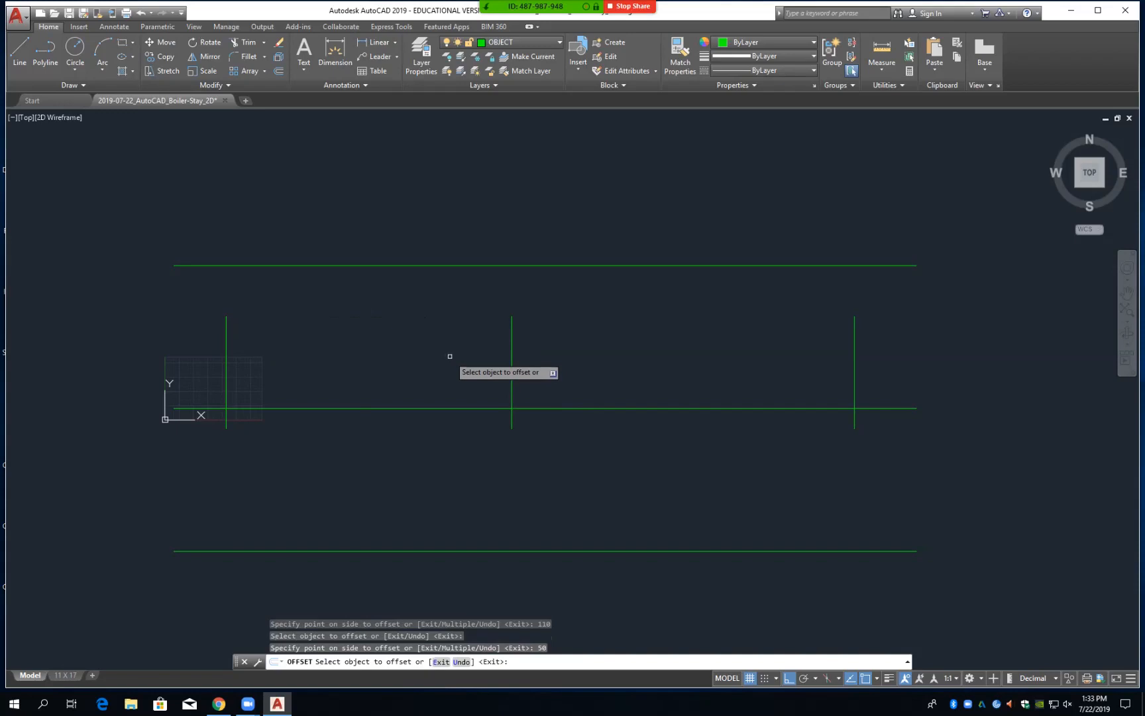
key(Return)
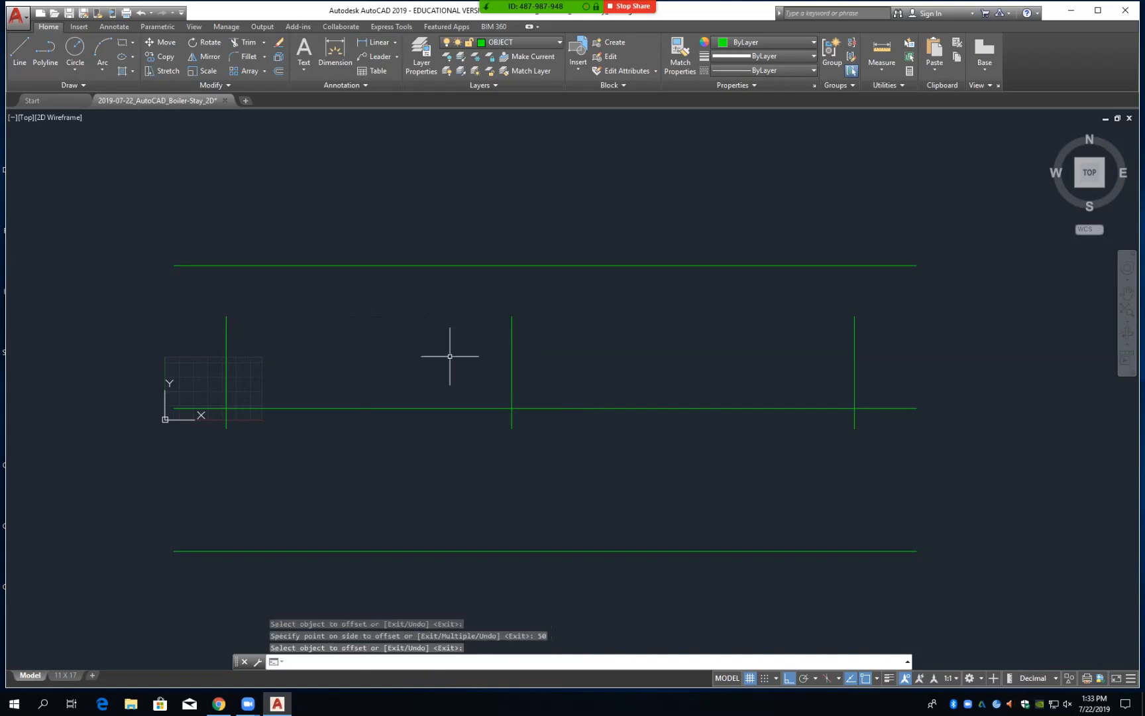
Join the middle vertical line to the upper and lower horizontal lines with zero-radius fillets, keeping the horizontals' left portions
text(f)
key(Return)
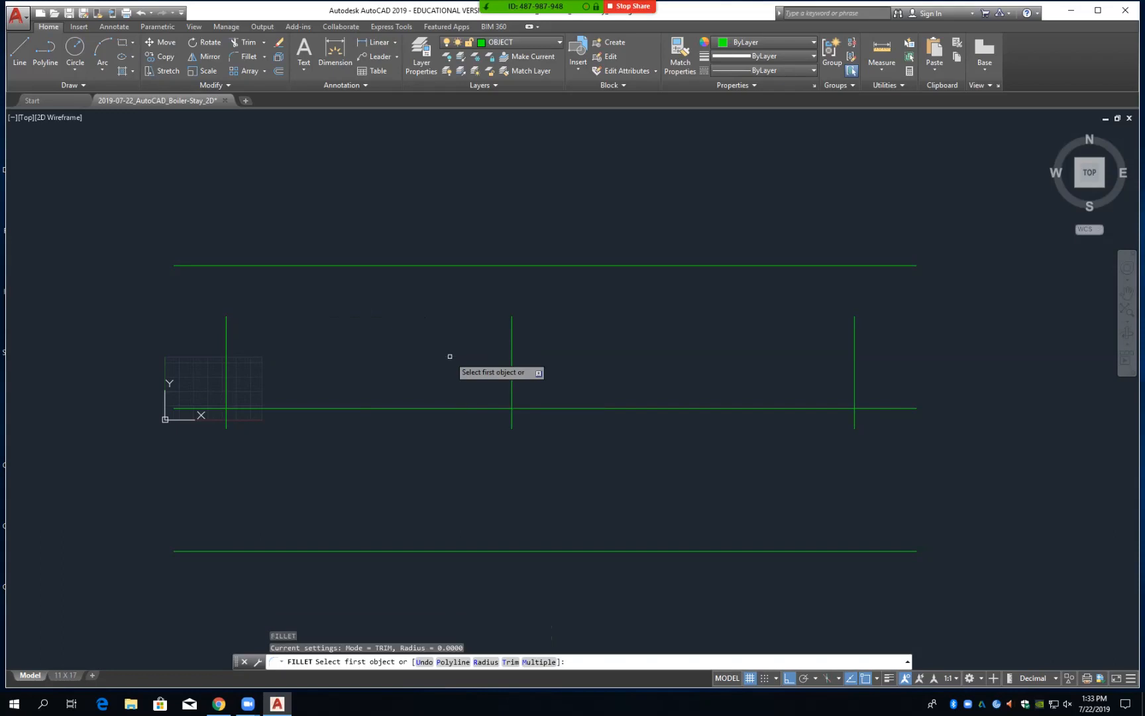
text(r)
key(Return)
key(Return)
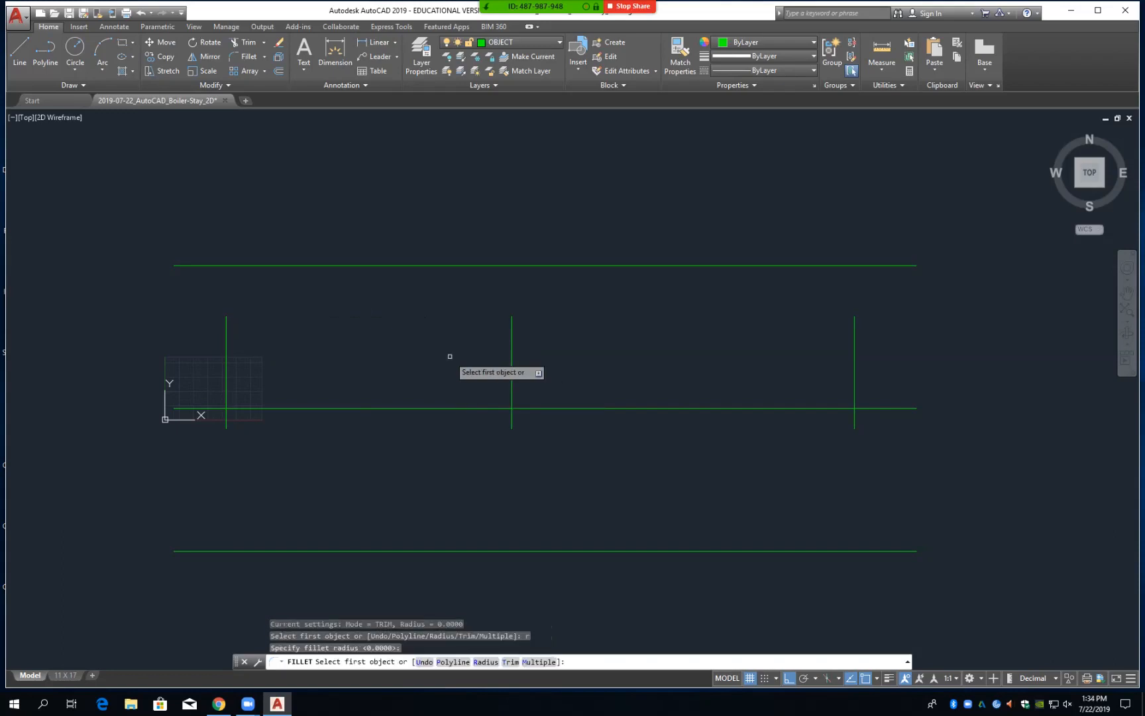
click(512, 328)
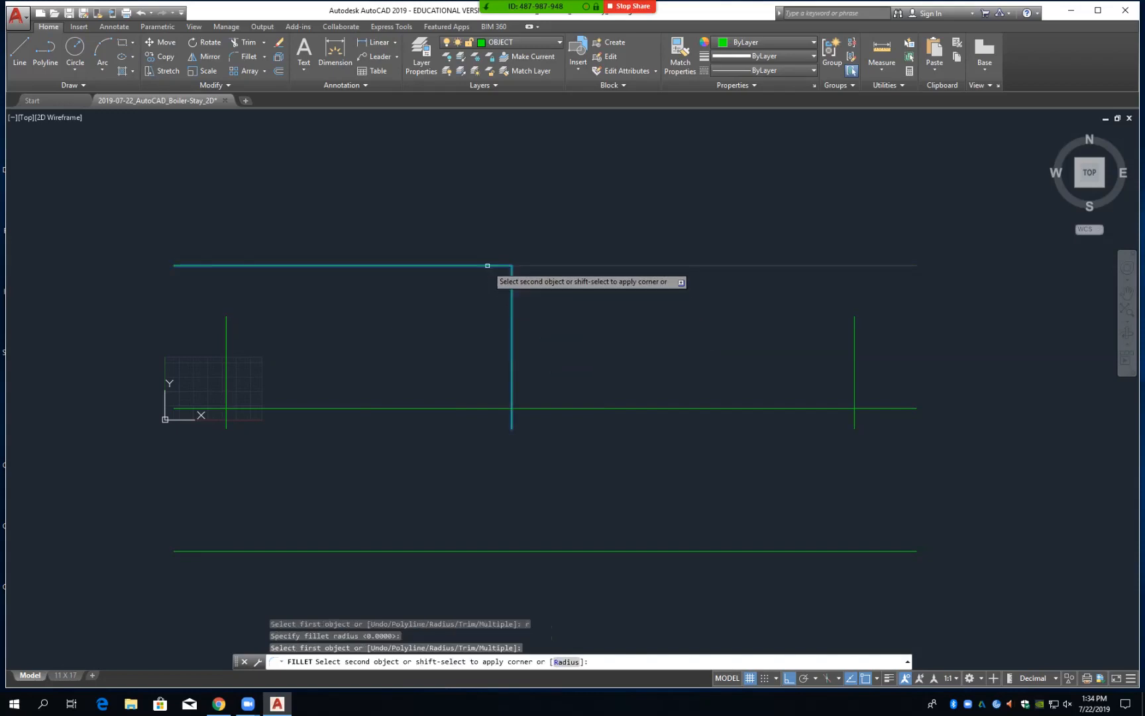
click(488, 266)
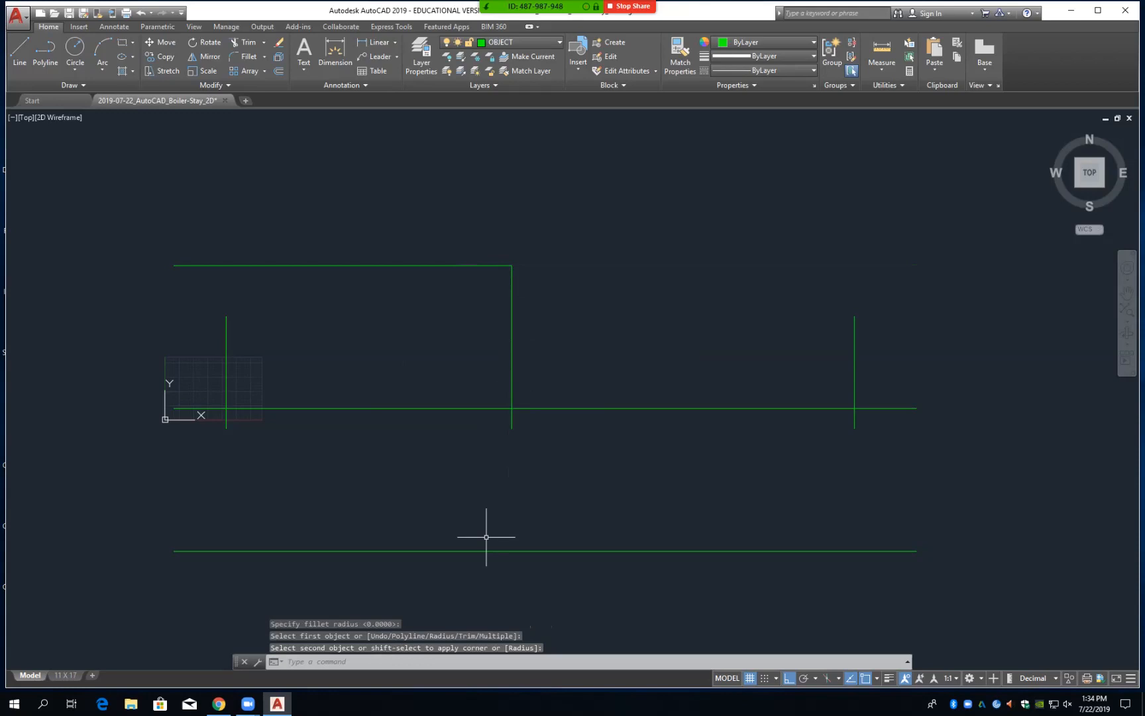
key(Return)
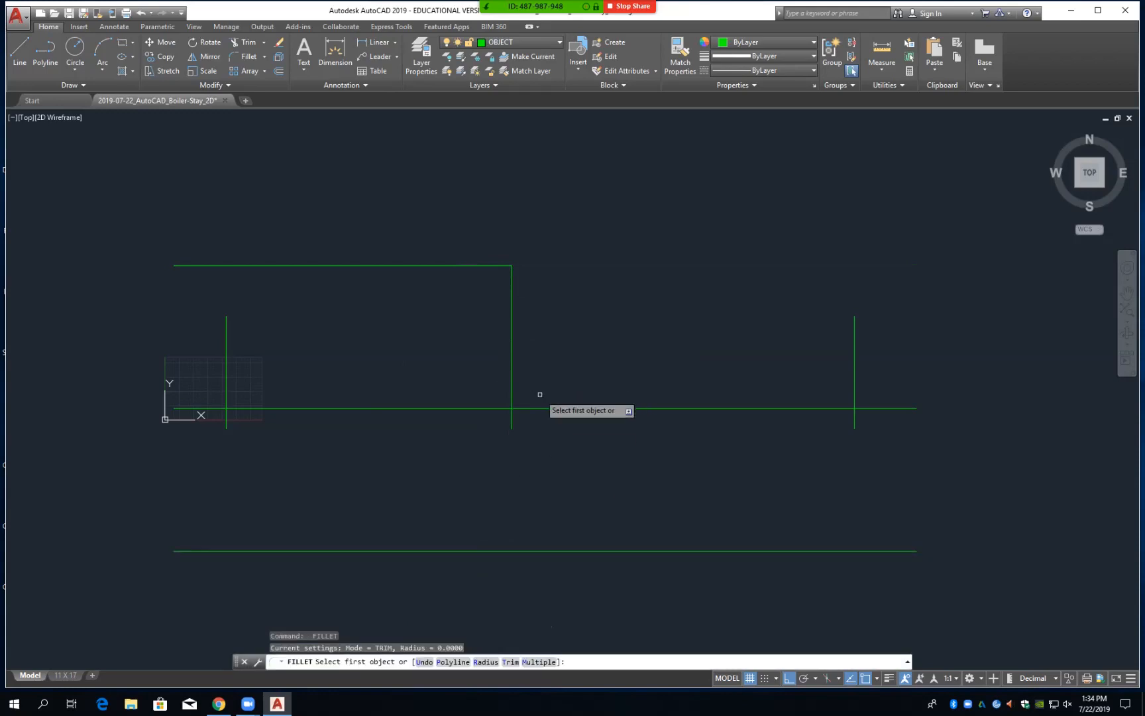
click(511, 425)
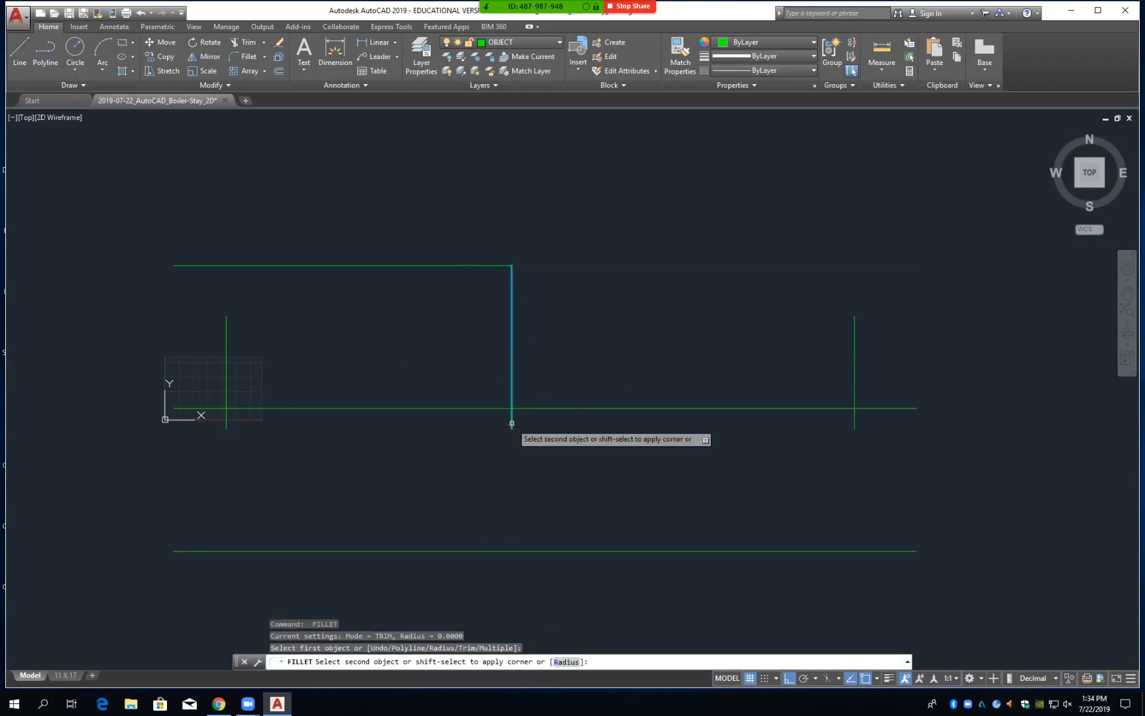
click(462, 551)
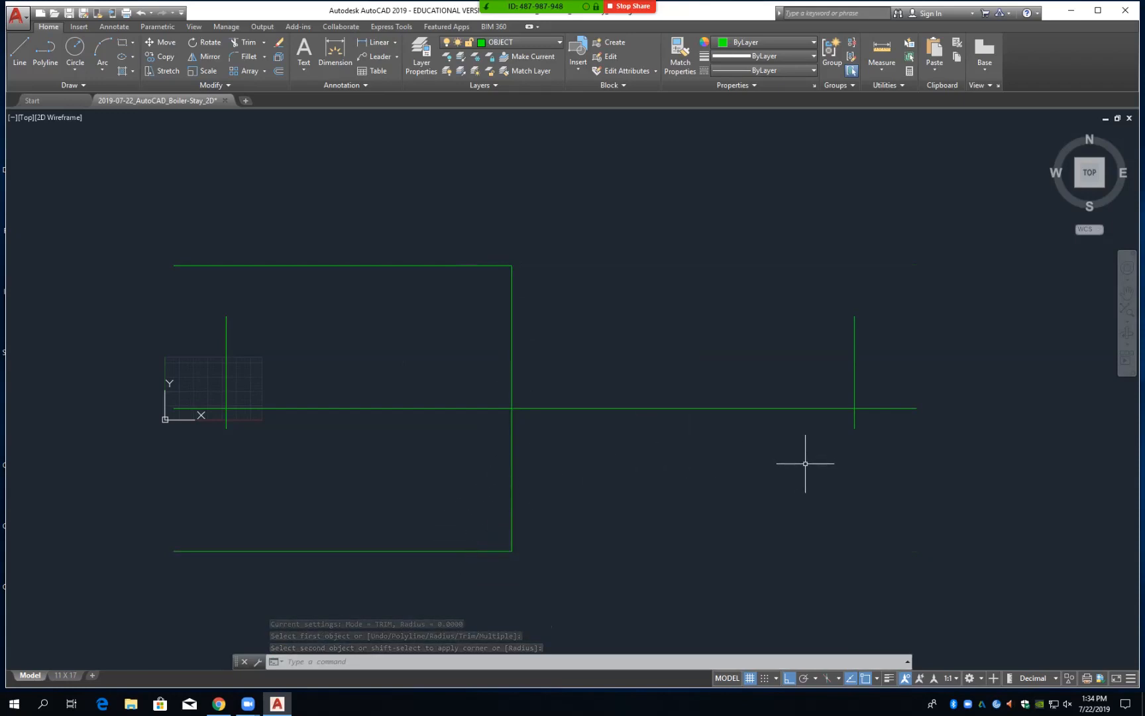
key(Return)
key(Escape)
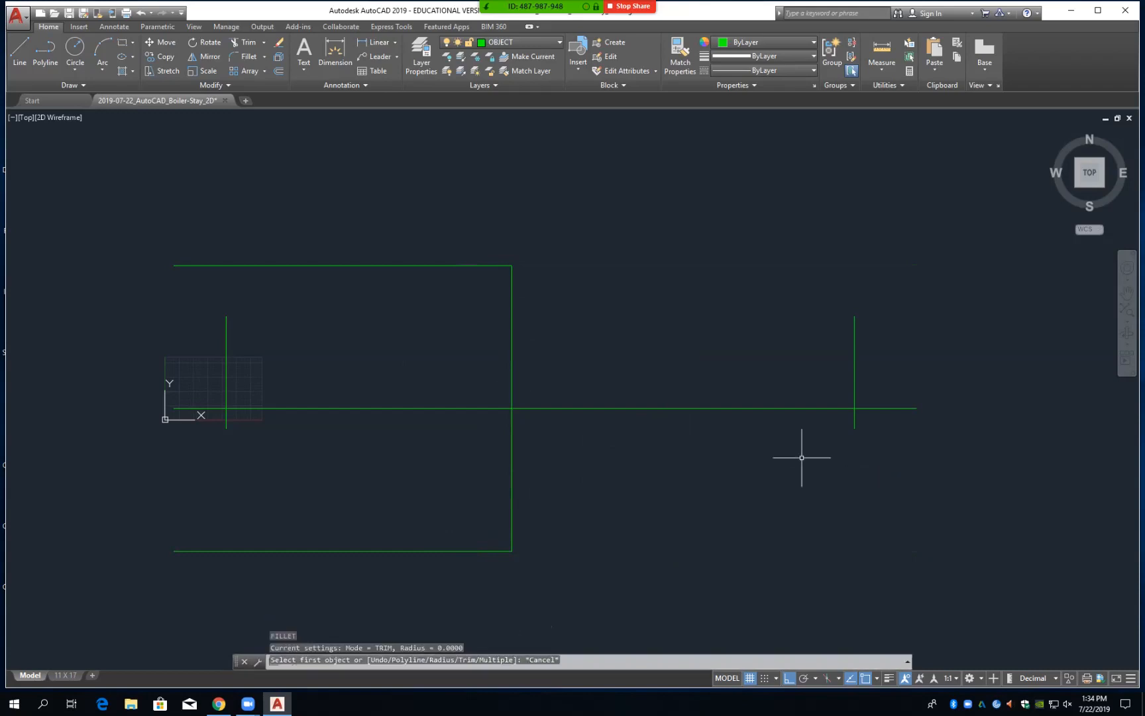
Trim the middle horizontal line's overhang beyond the right vertical line, and save the drawing
text(tr)
key(Return)
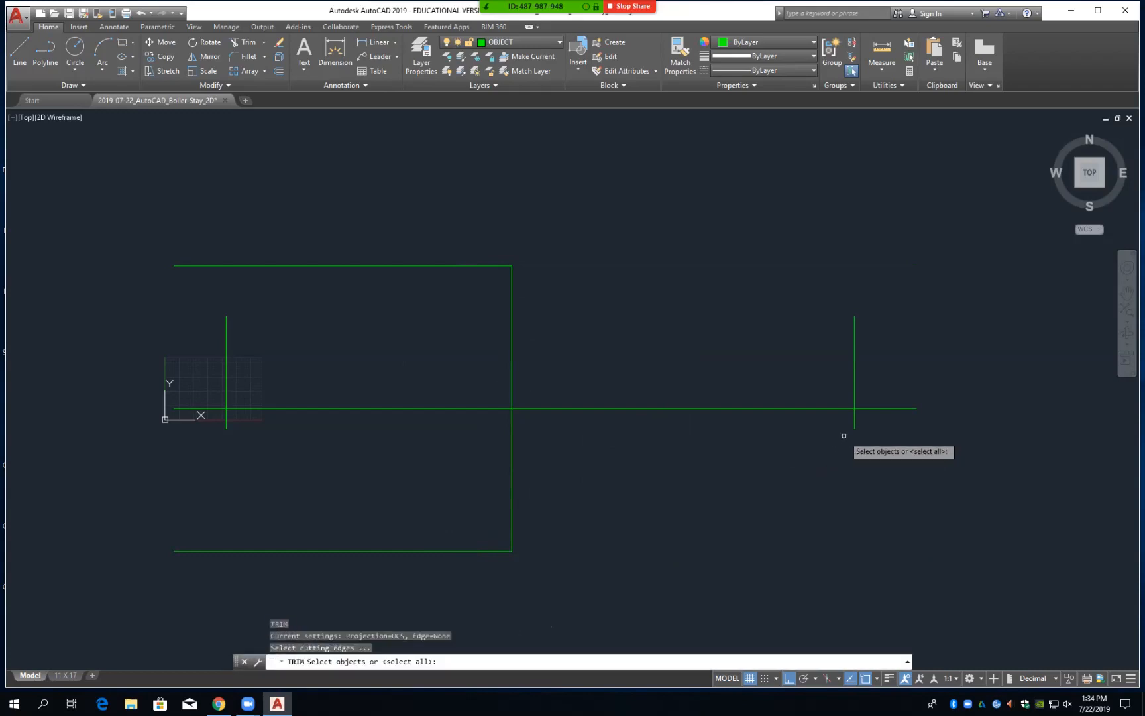
click(854, 426)
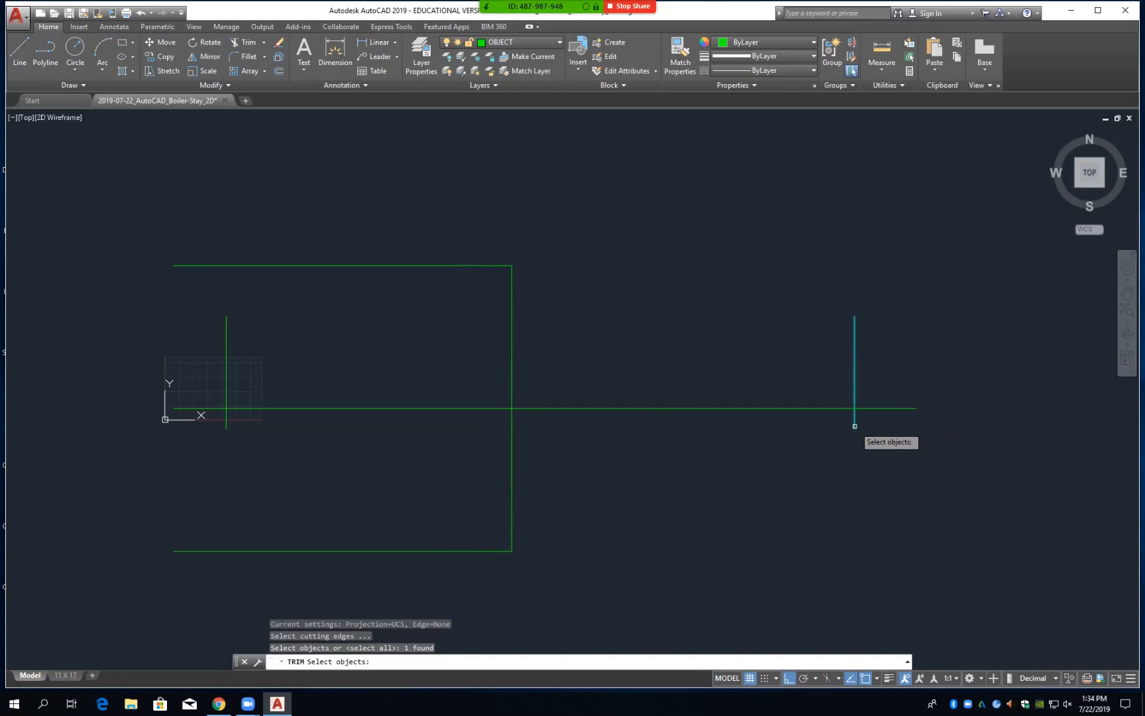
key(Return)
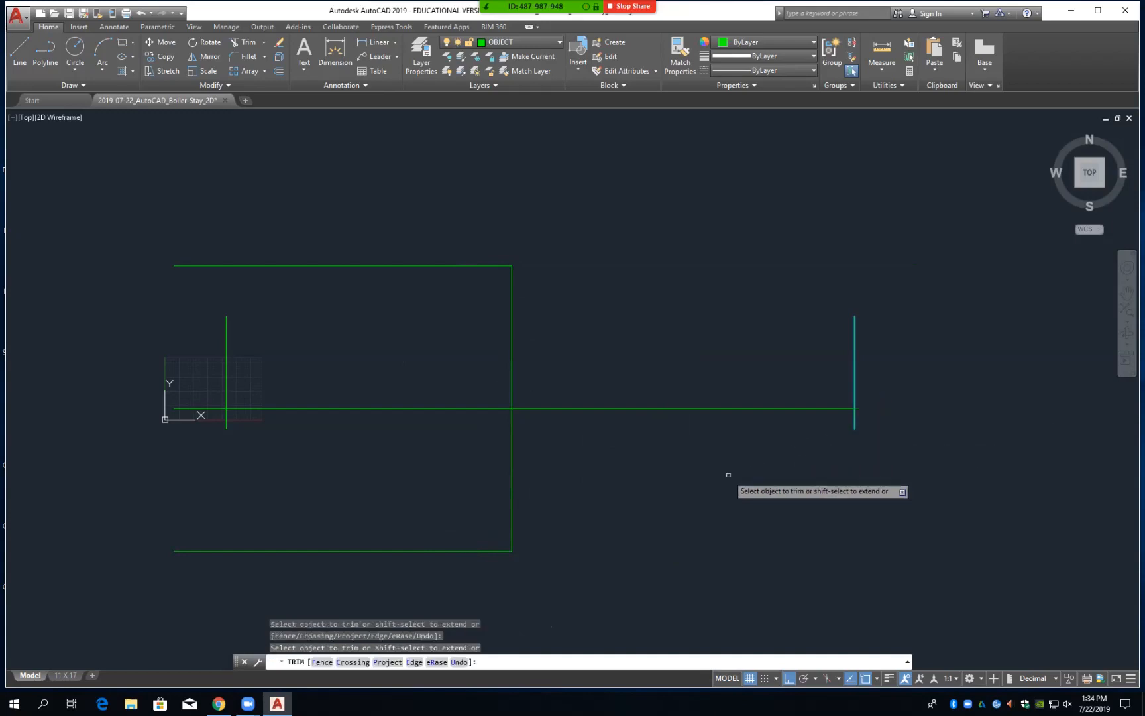
key(Return)
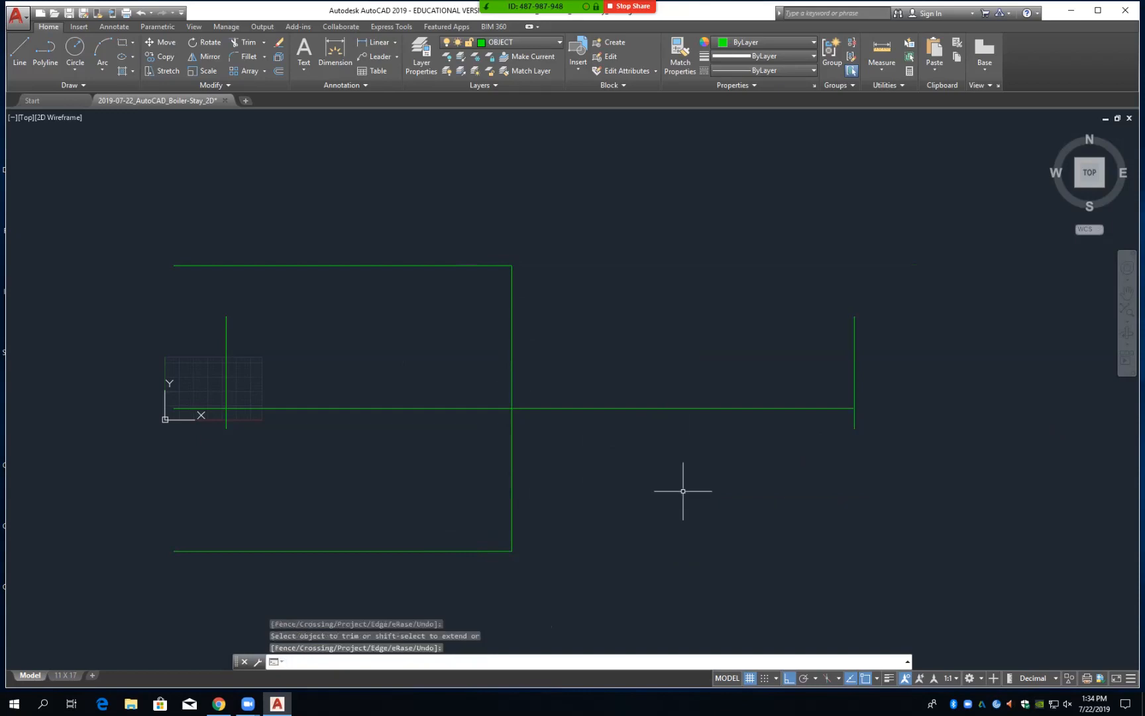
key(ctrl+s)
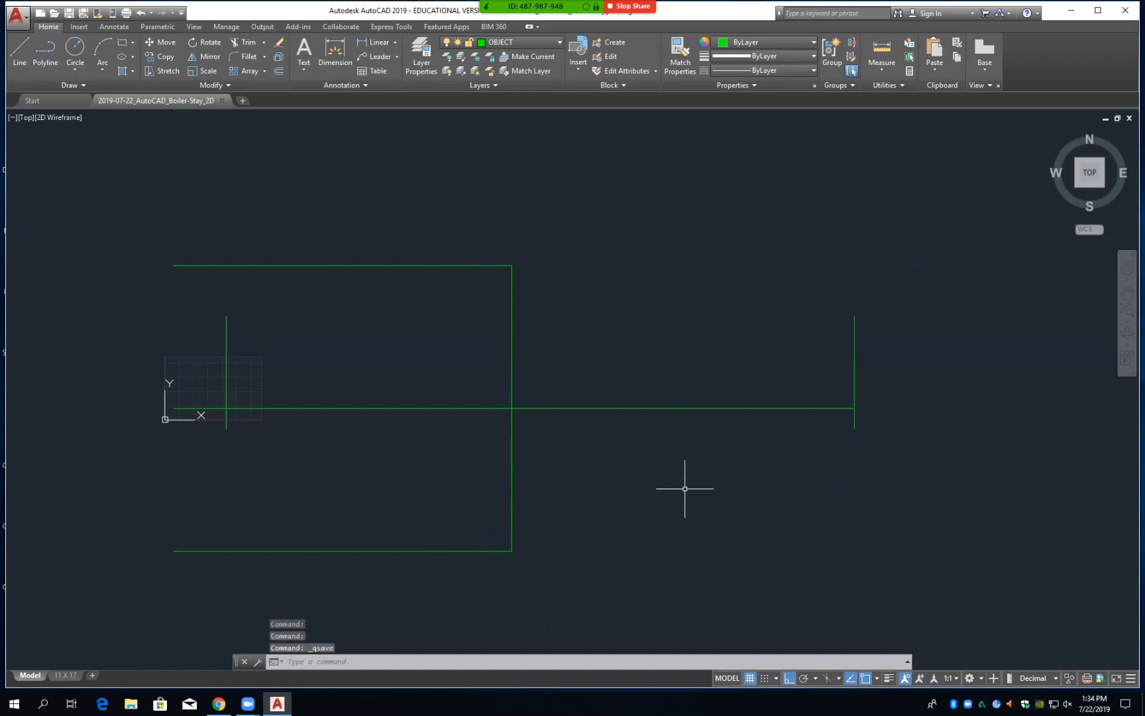
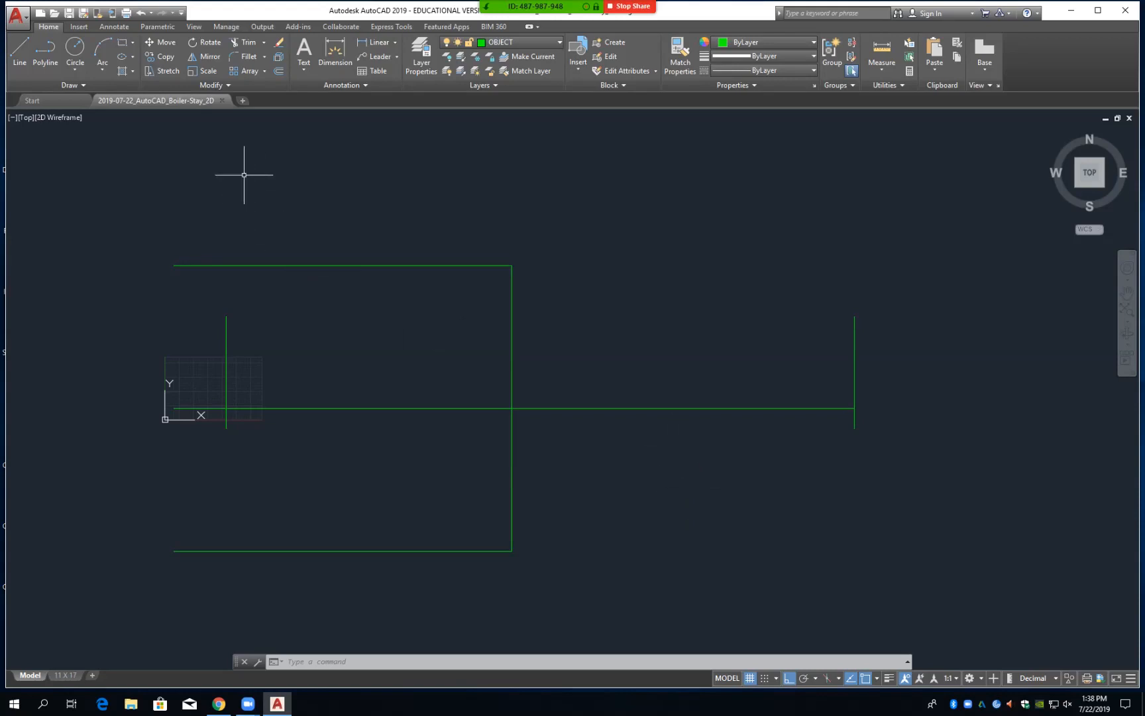
Draw a circle of diameter 12 centred on the upper-right corner of the filleted outline
click(75, 68)
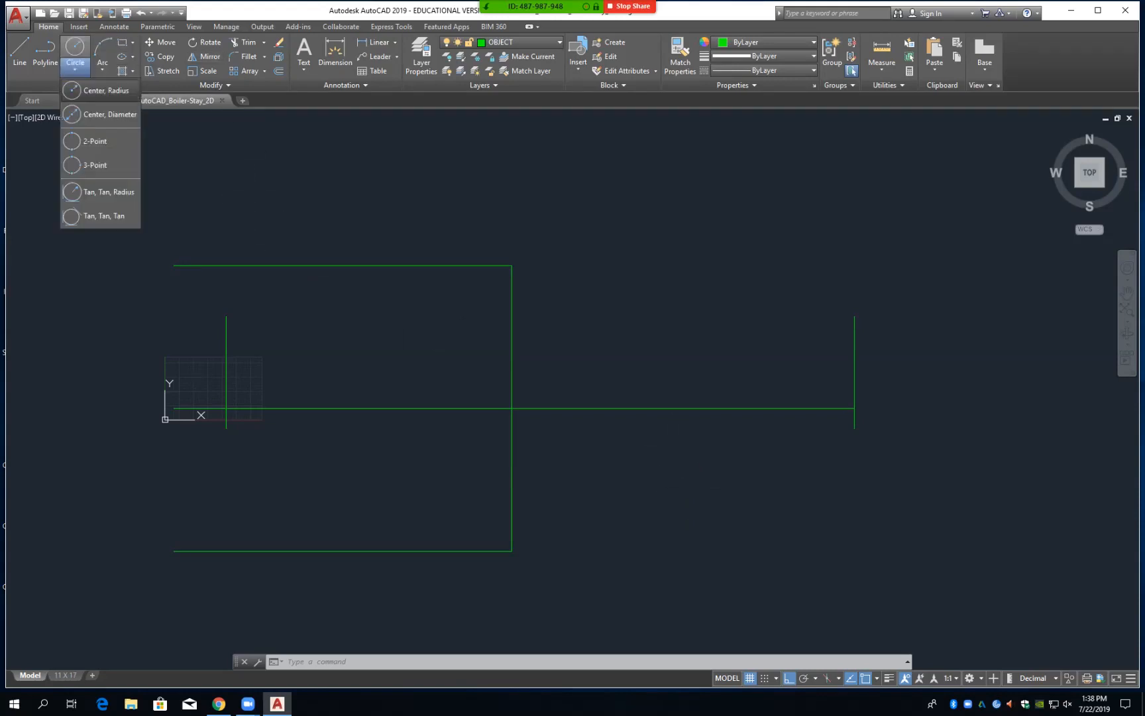
click(106, 114)
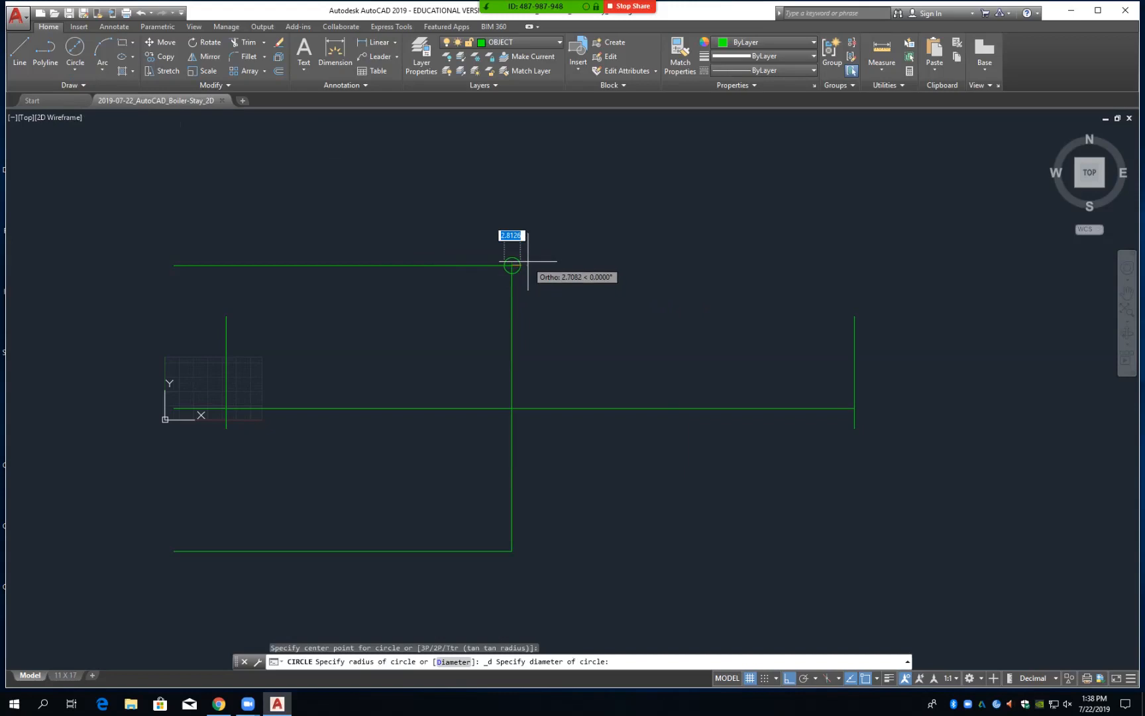
text(12)
key(Return)
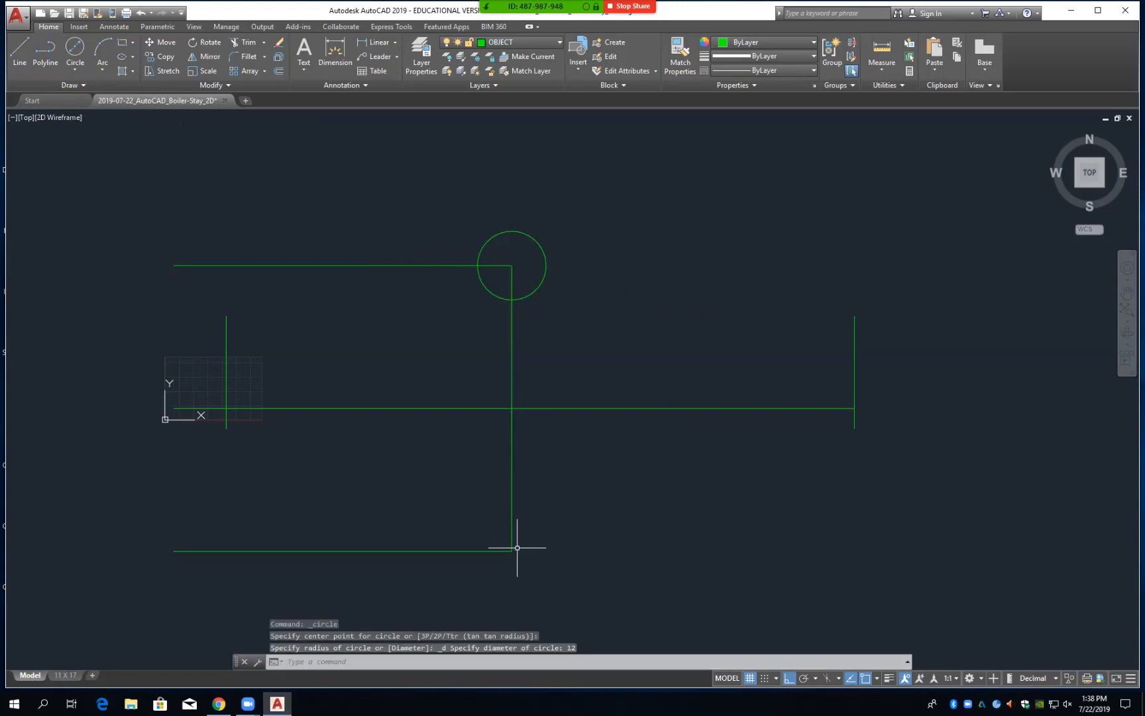
key(Return)
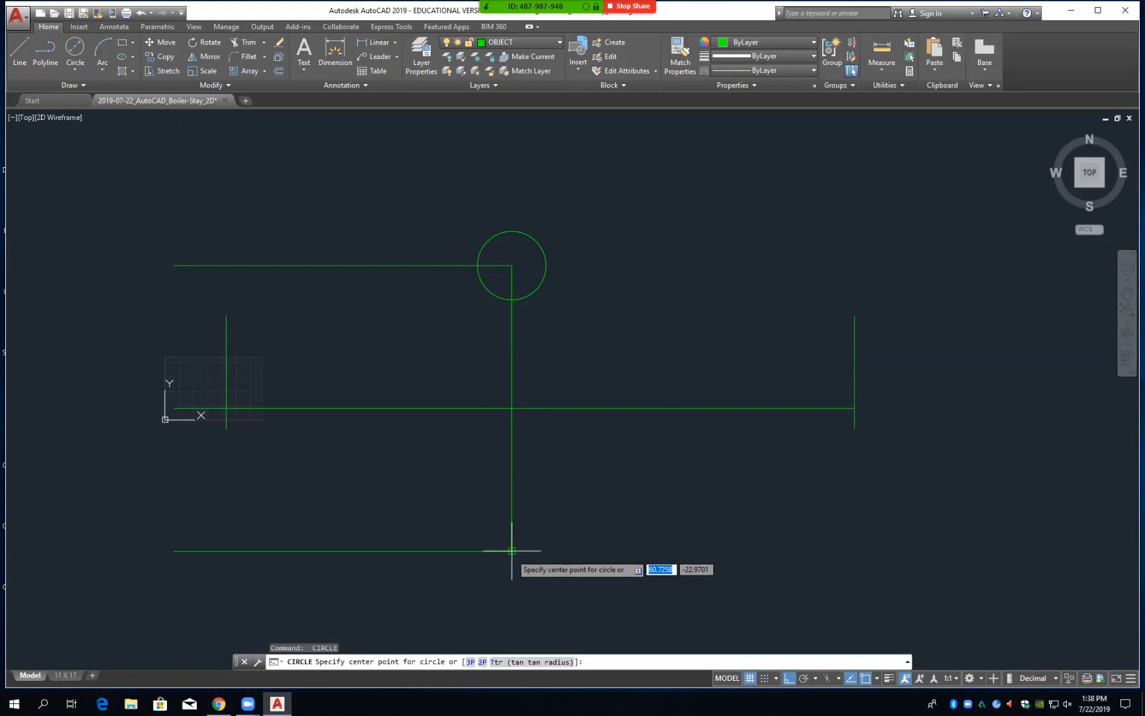
click(512, 551)
text(12)
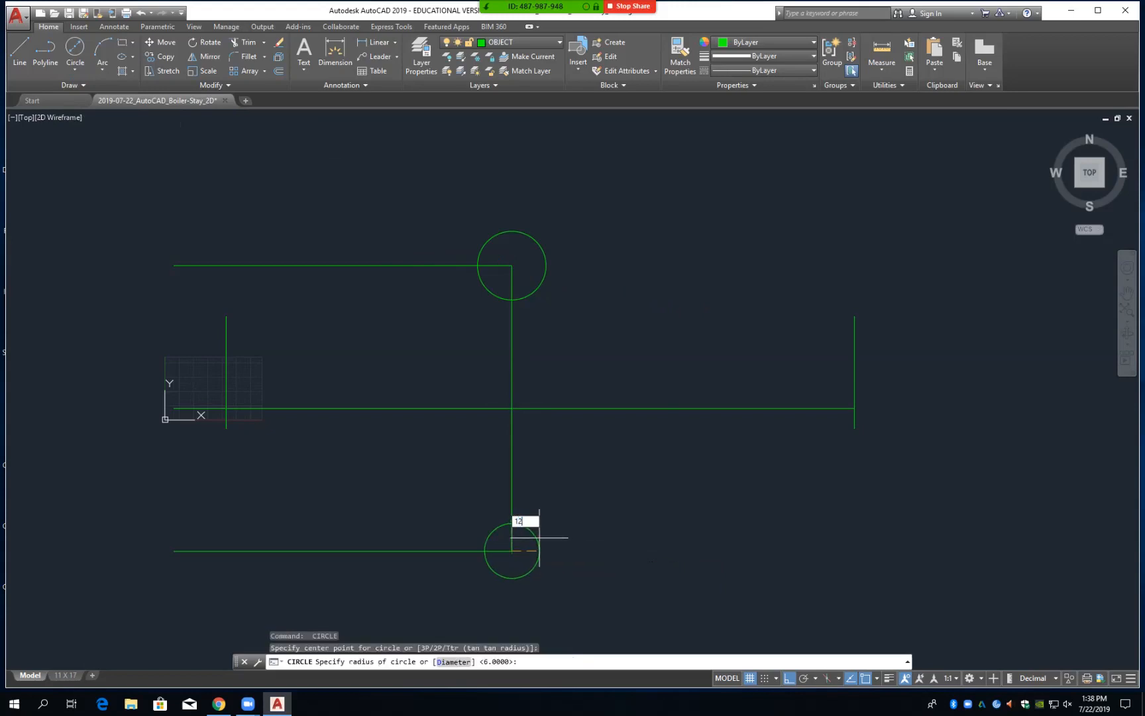
key(Return)
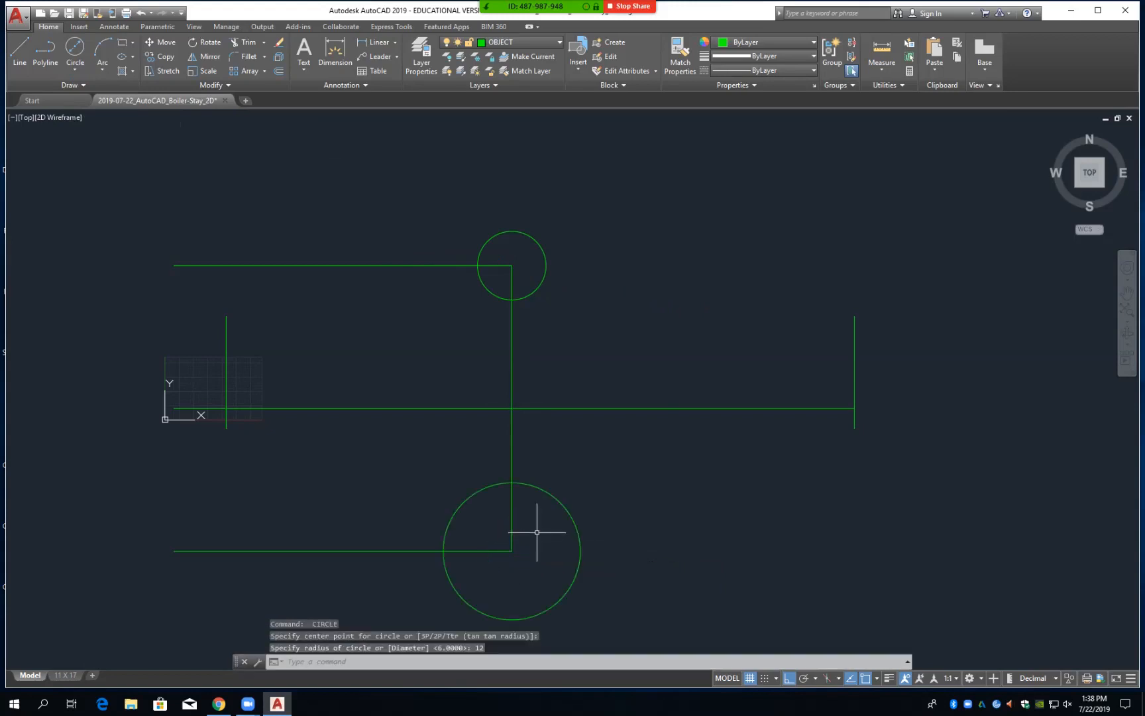
key(Escape)
click(562, 508)
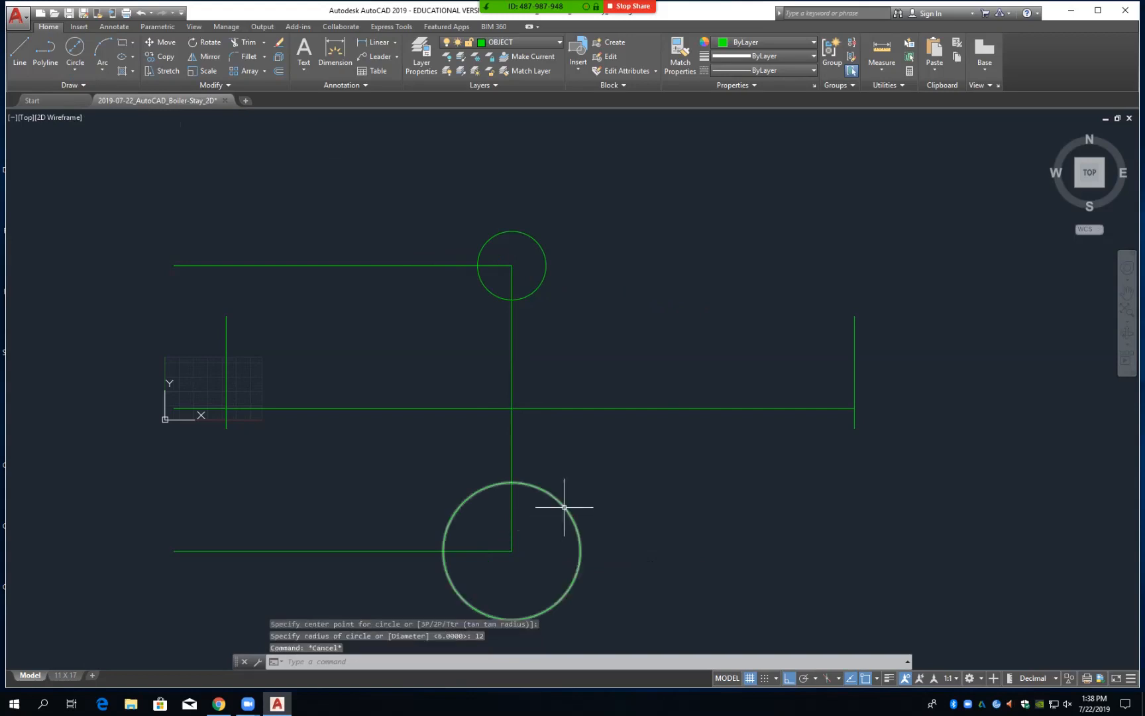
key(Delete)
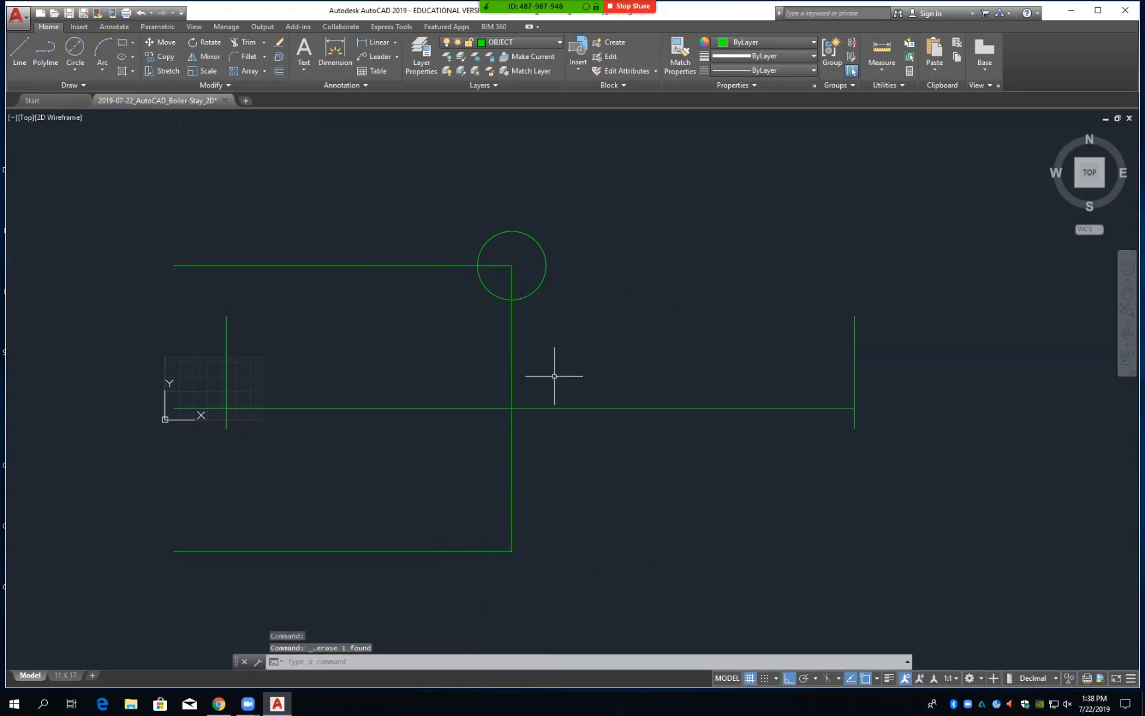
Copy the upper corner's small circle to the lower corner and the left vertical's intersection with the middle horizontal line, and delete the lower-corner copy
text(co)
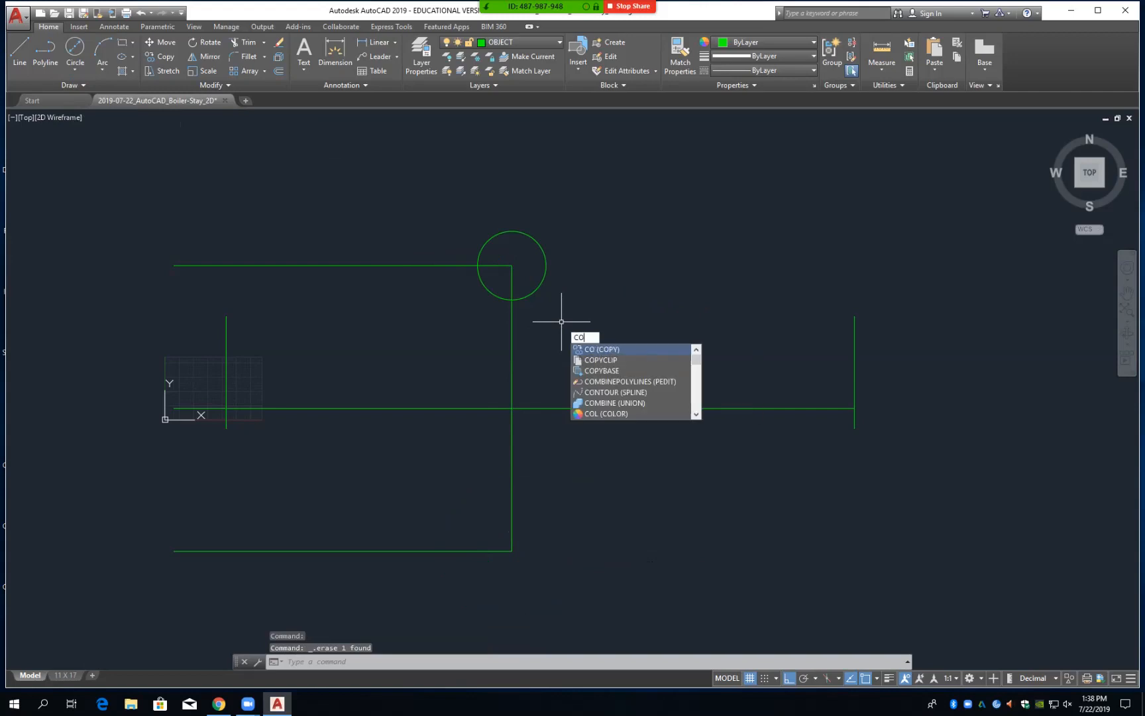
key(Return)
click(539, 289)
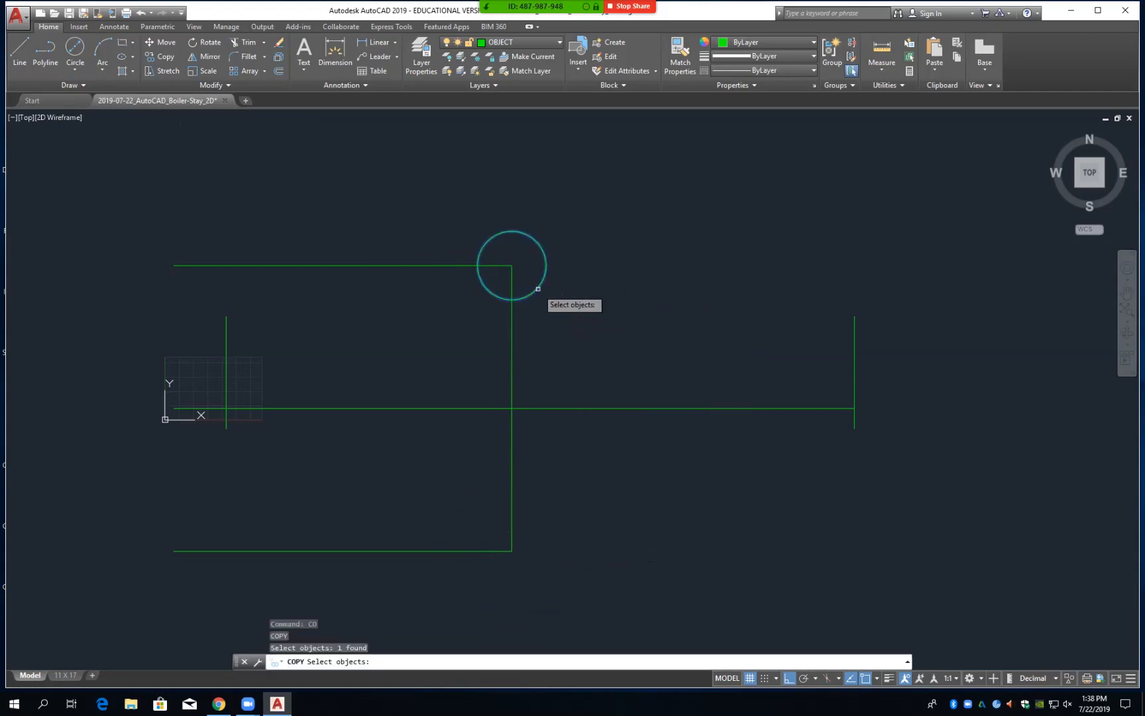
key(Return)
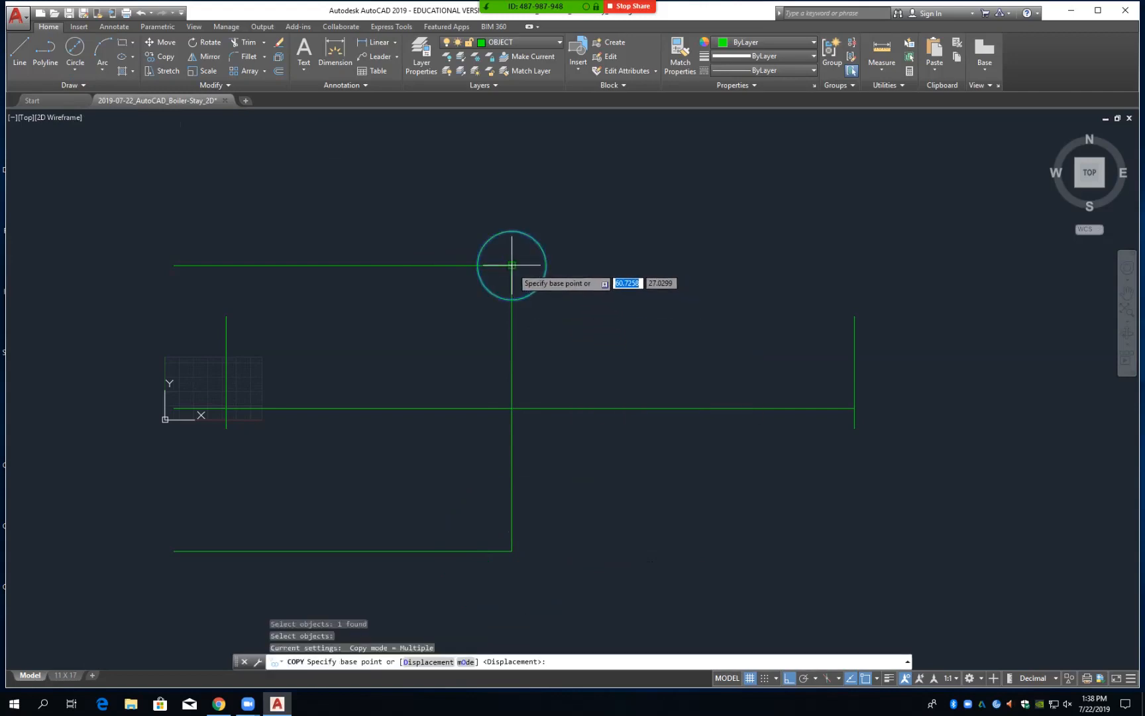
click(512, 265)
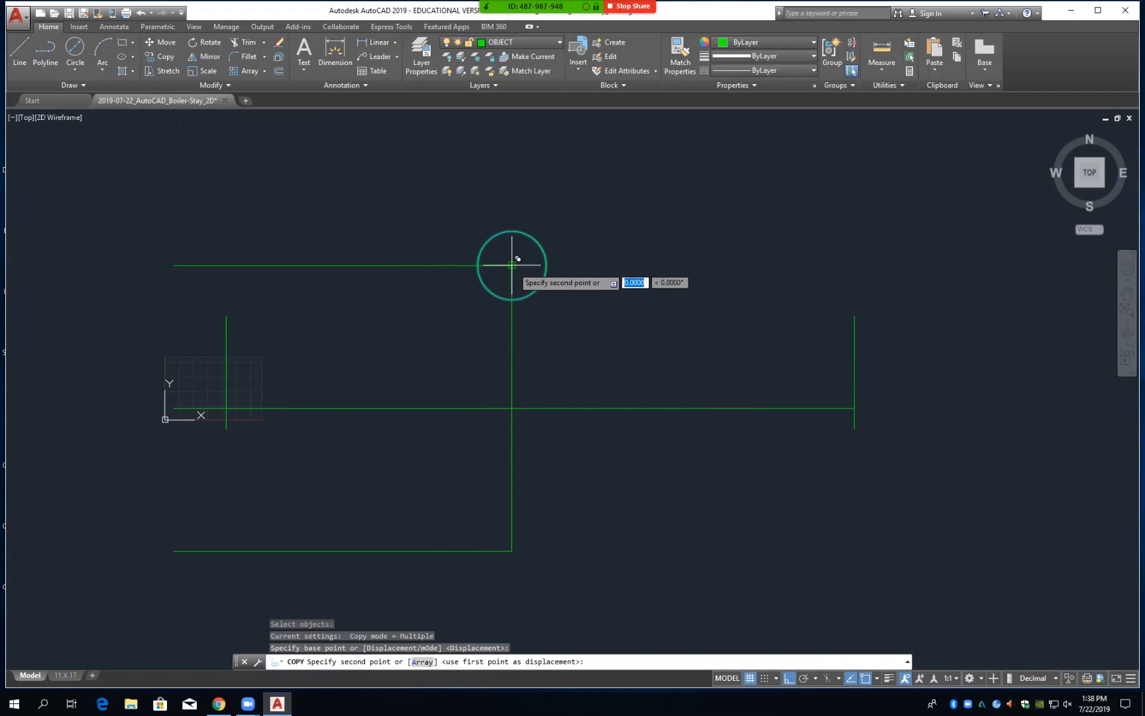
click(512, 550)
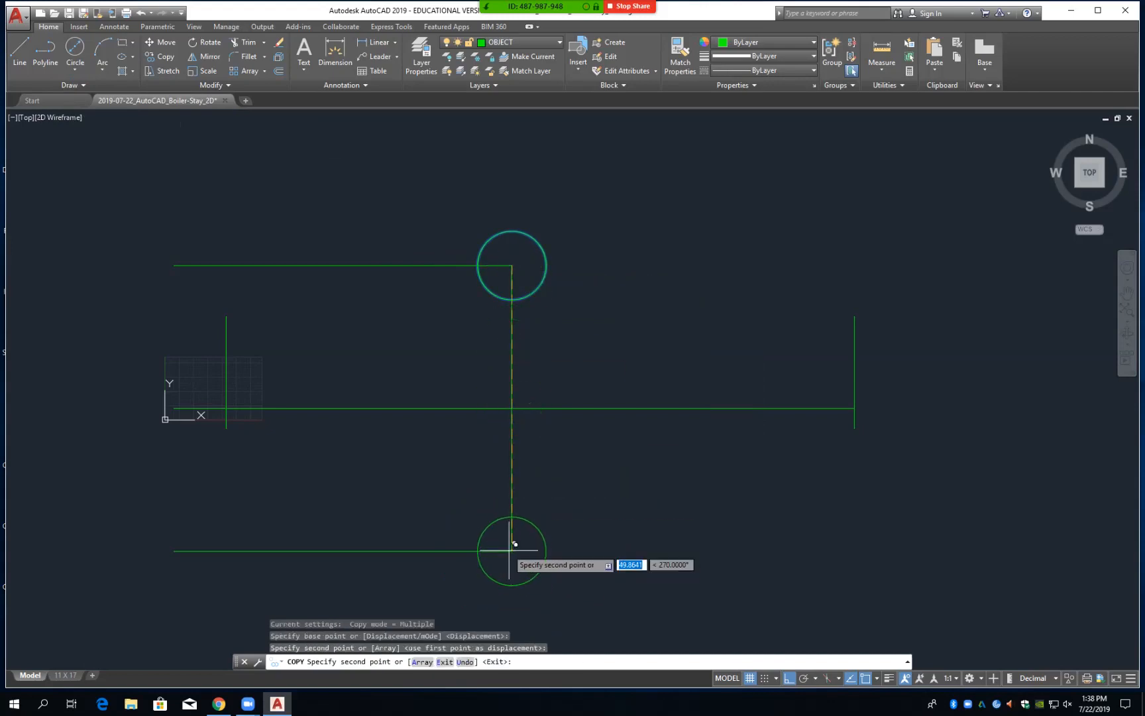
click(226, 408)
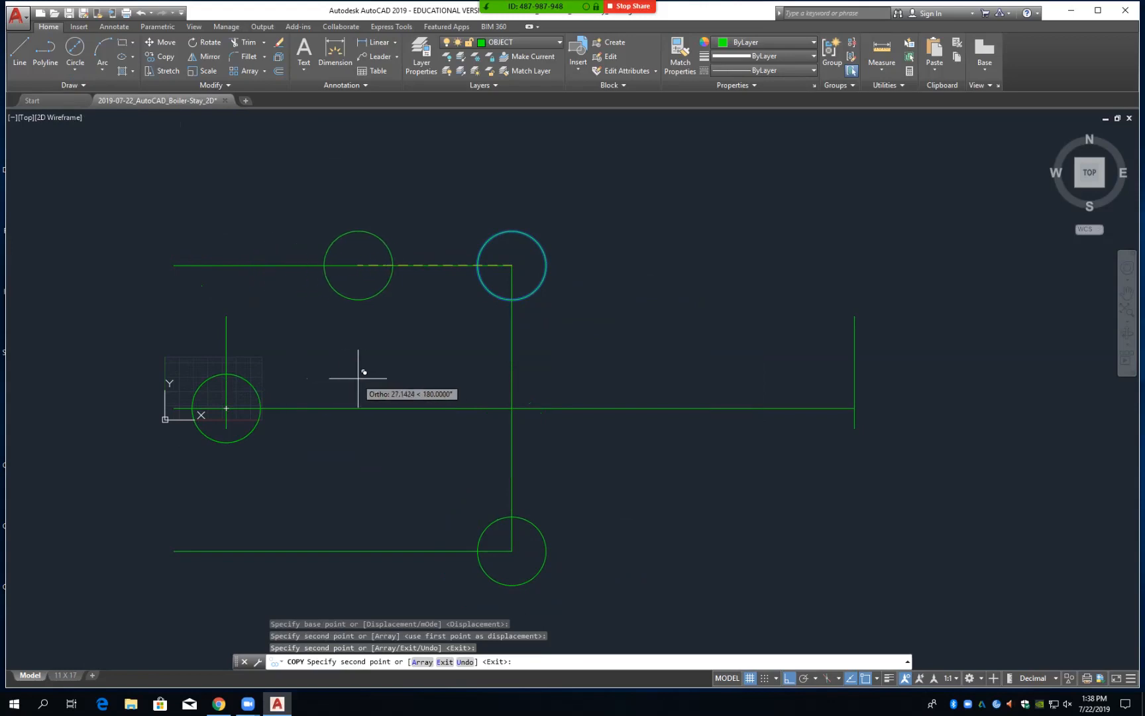
key(Return)
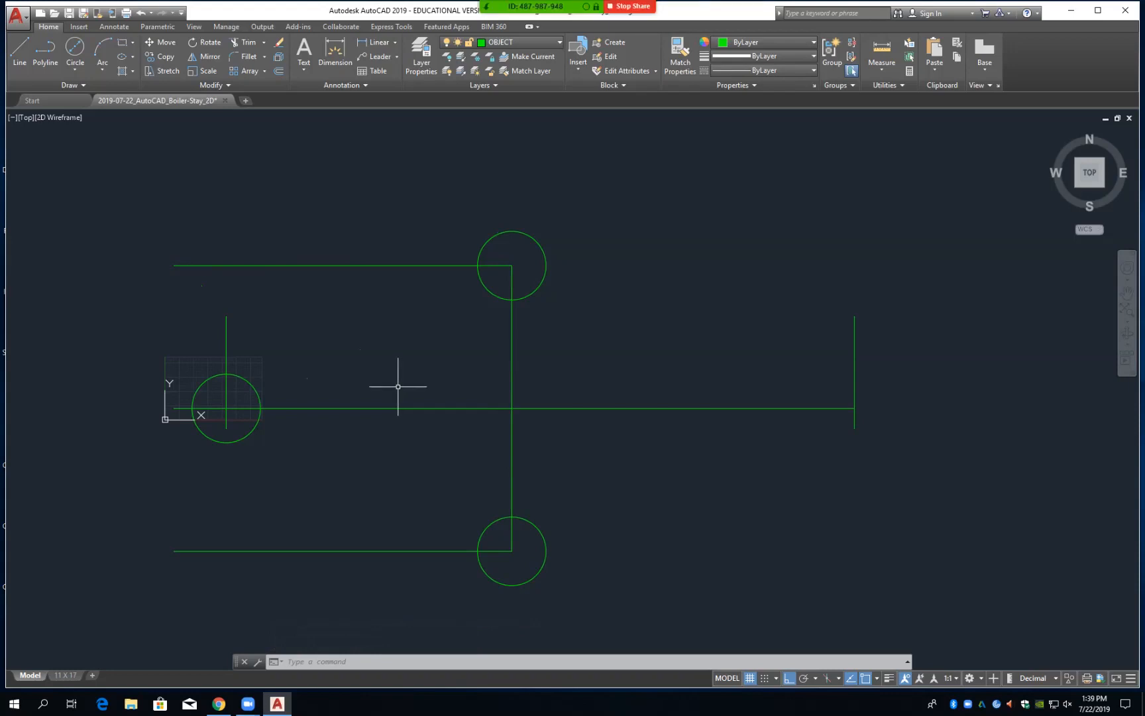
click(497, 519)
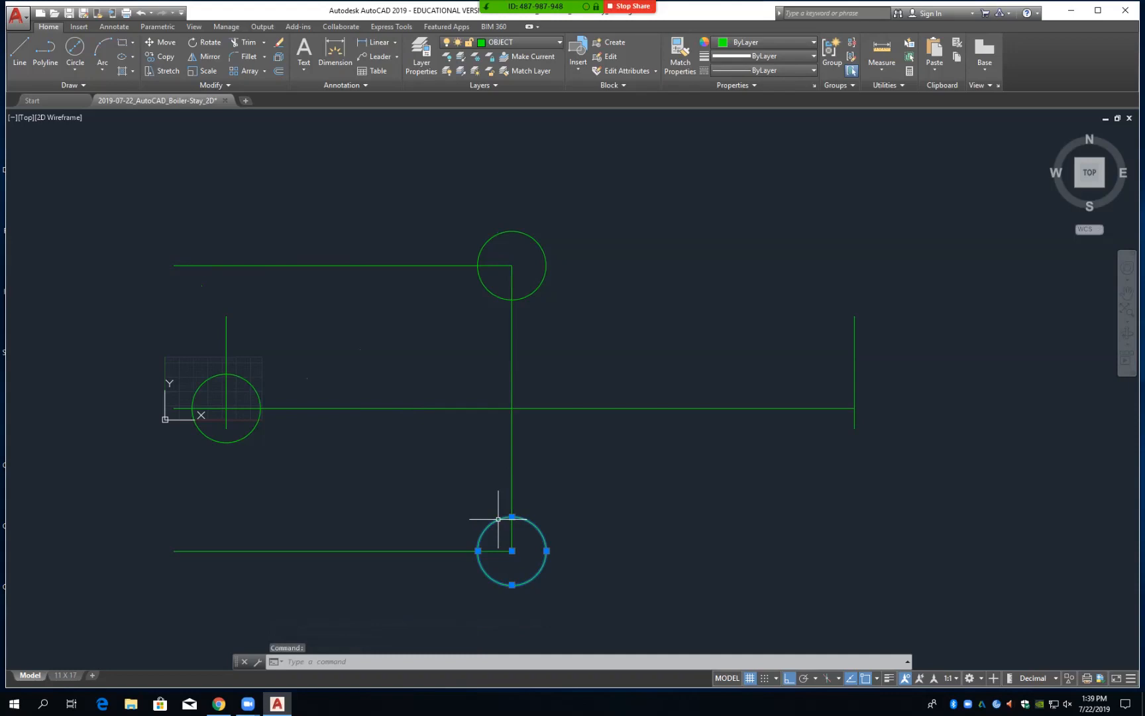
key(Delete)
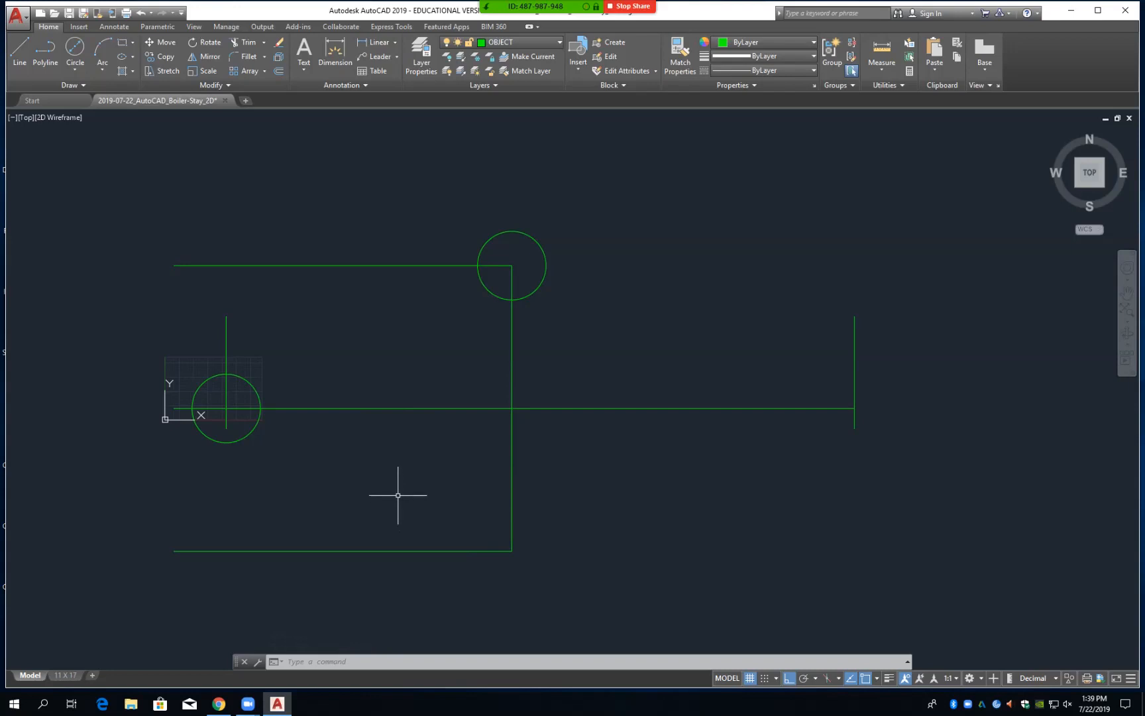
Draw two circles of radius 18, one concentric with the left small circle and one with the upper small circle
click(75, 67)
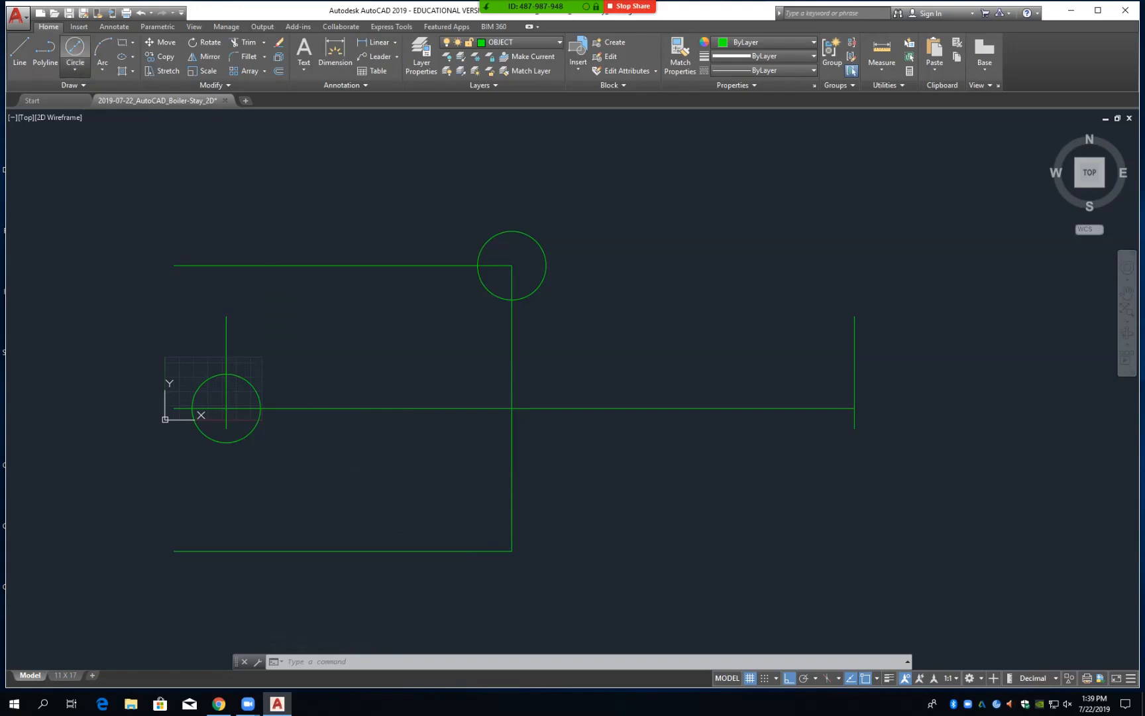
click(93, 91)
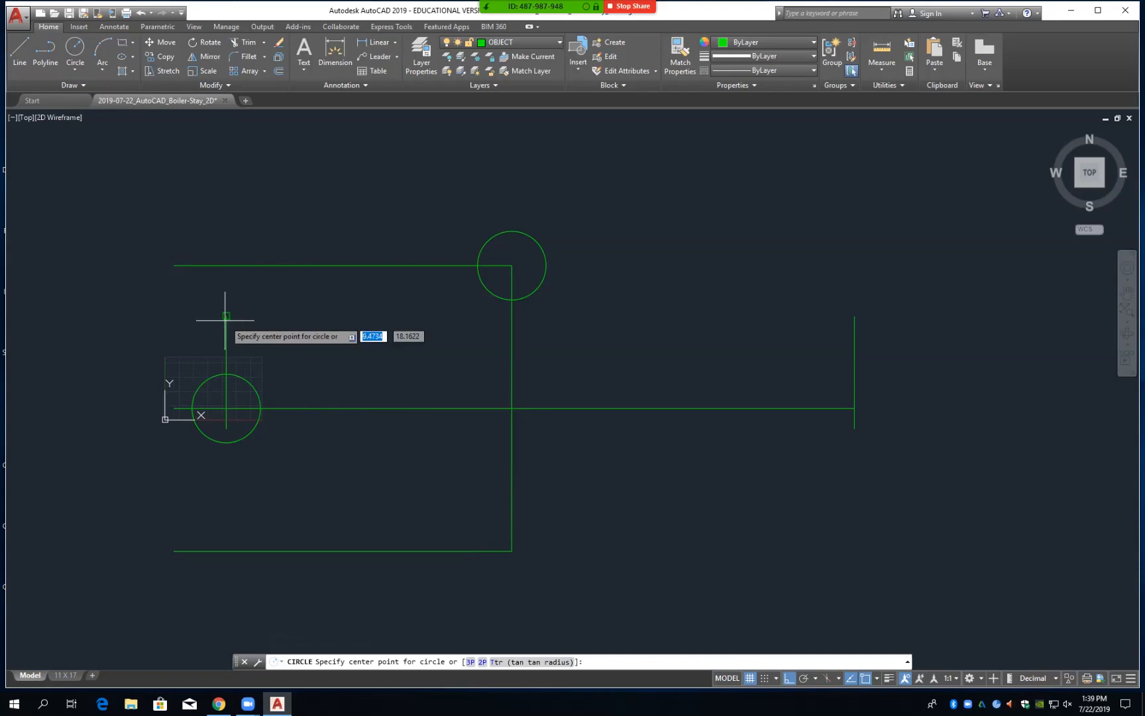
click(226, 408)
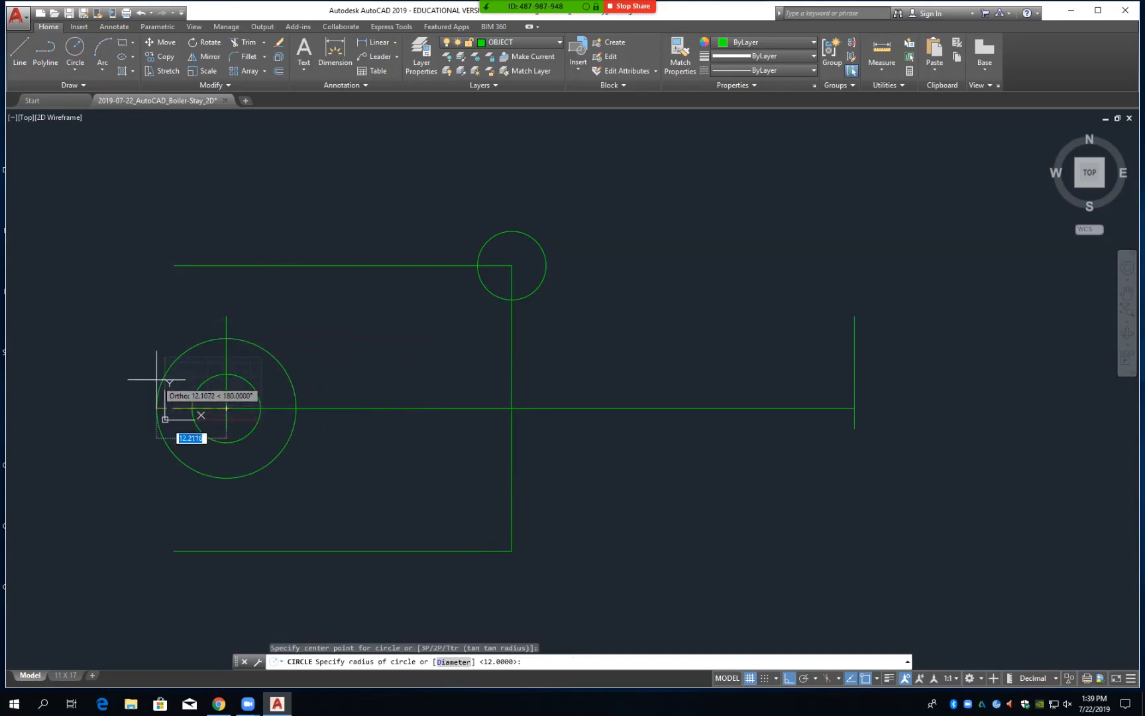
text(18)
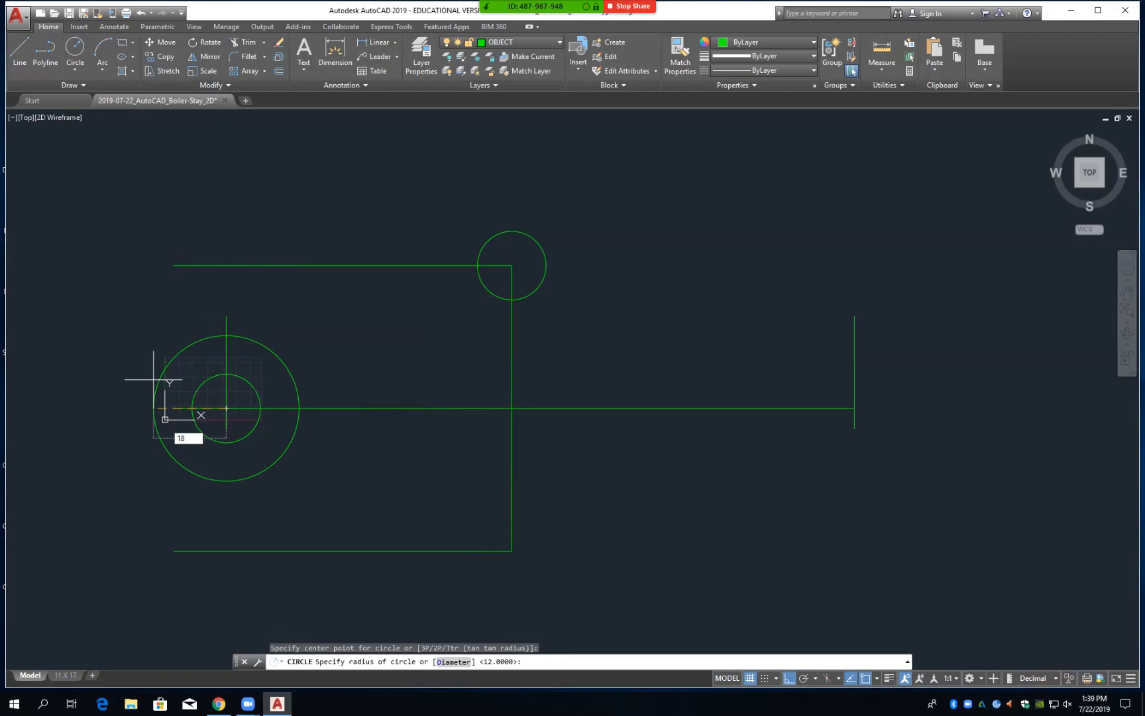
key(Return)
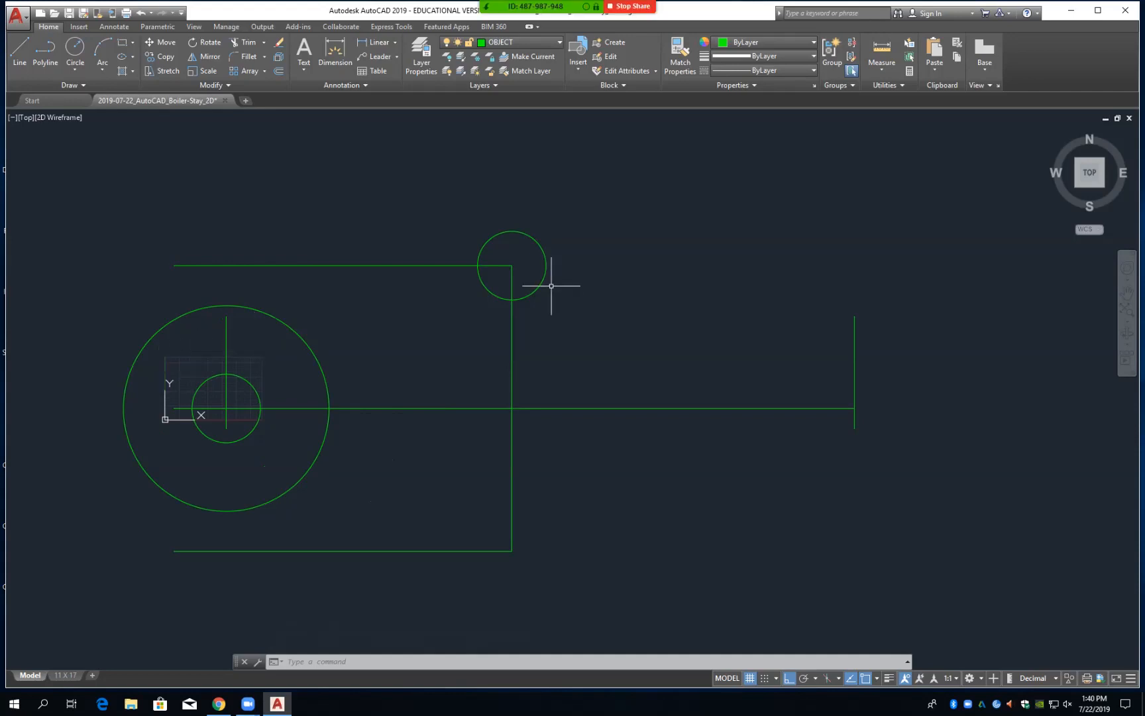
key(Return)
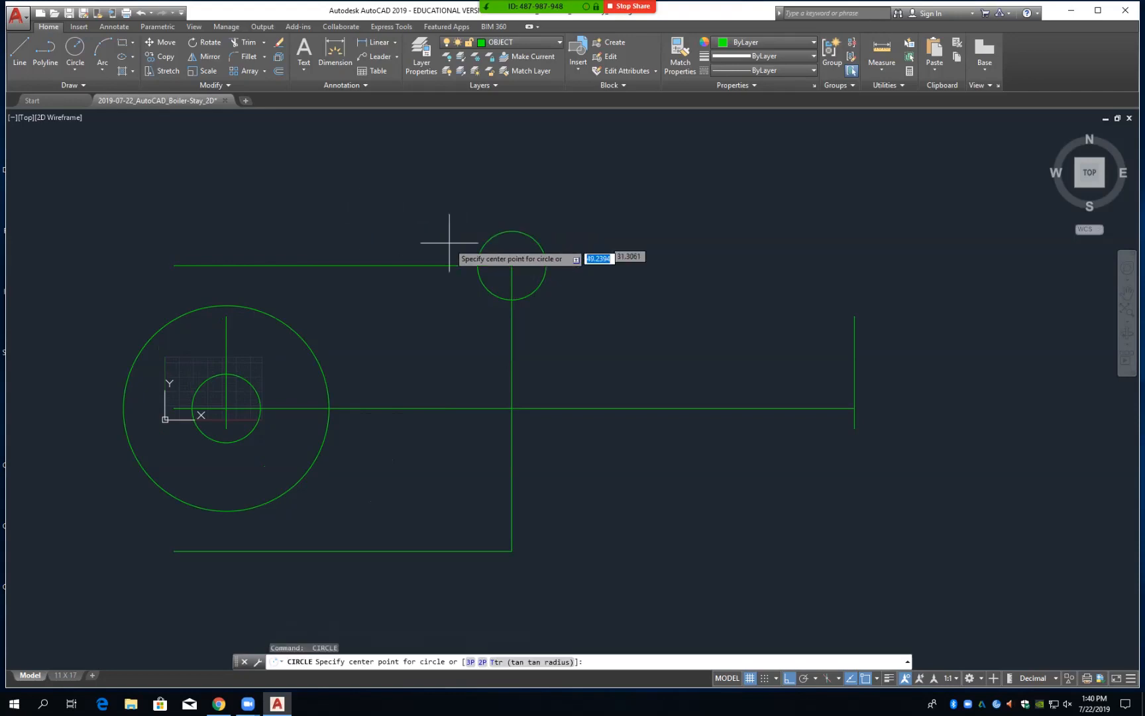
click(512, 265)
text(18)
key(Return)
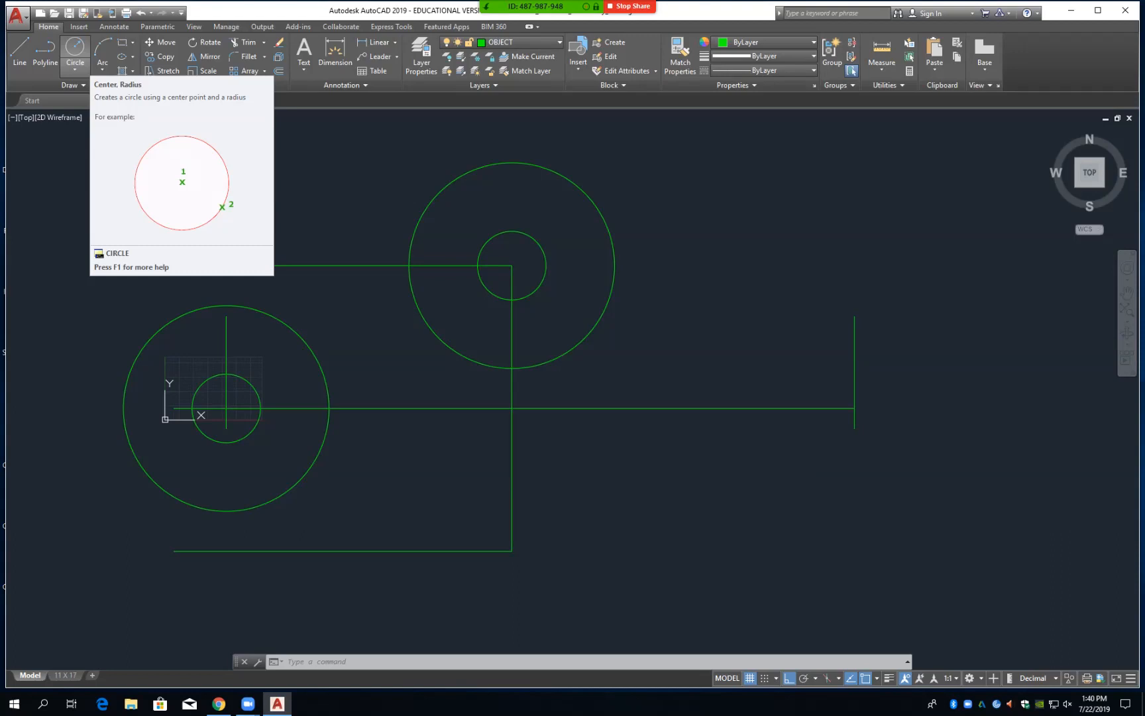
Draw a circle of radius 50 tangent to the upper-left sides of both radius 18 circles using the Tan, Tan, Radius method
click(74, 68)
click(100, 192)
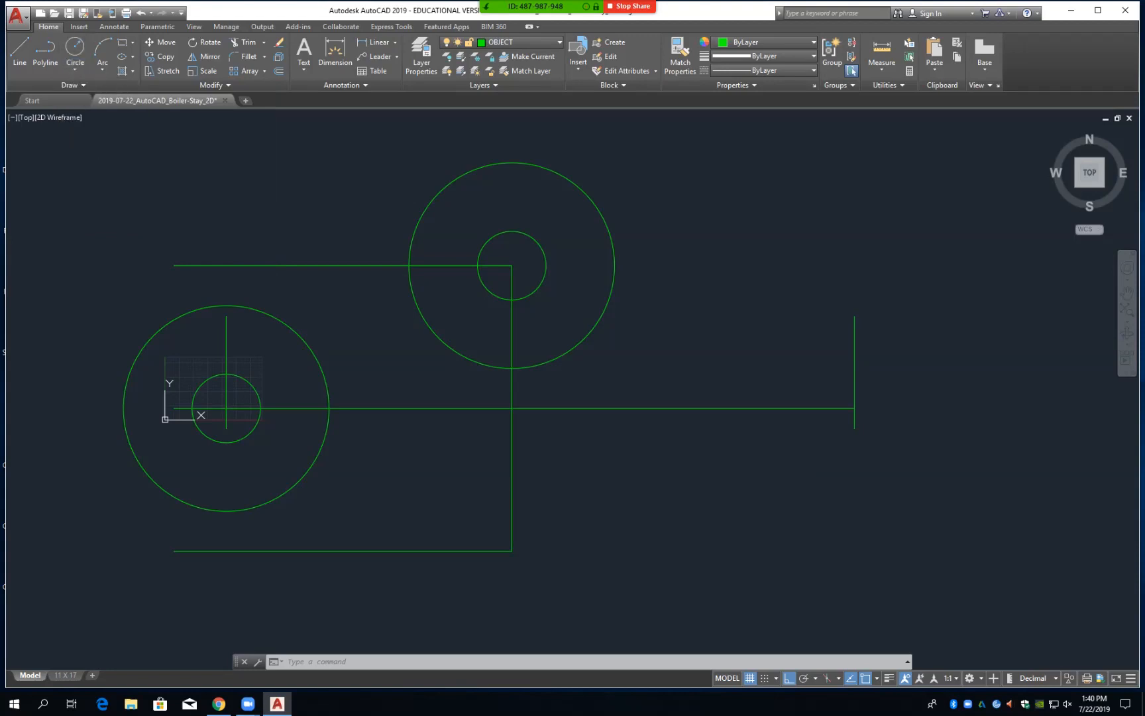
click(424, 207)
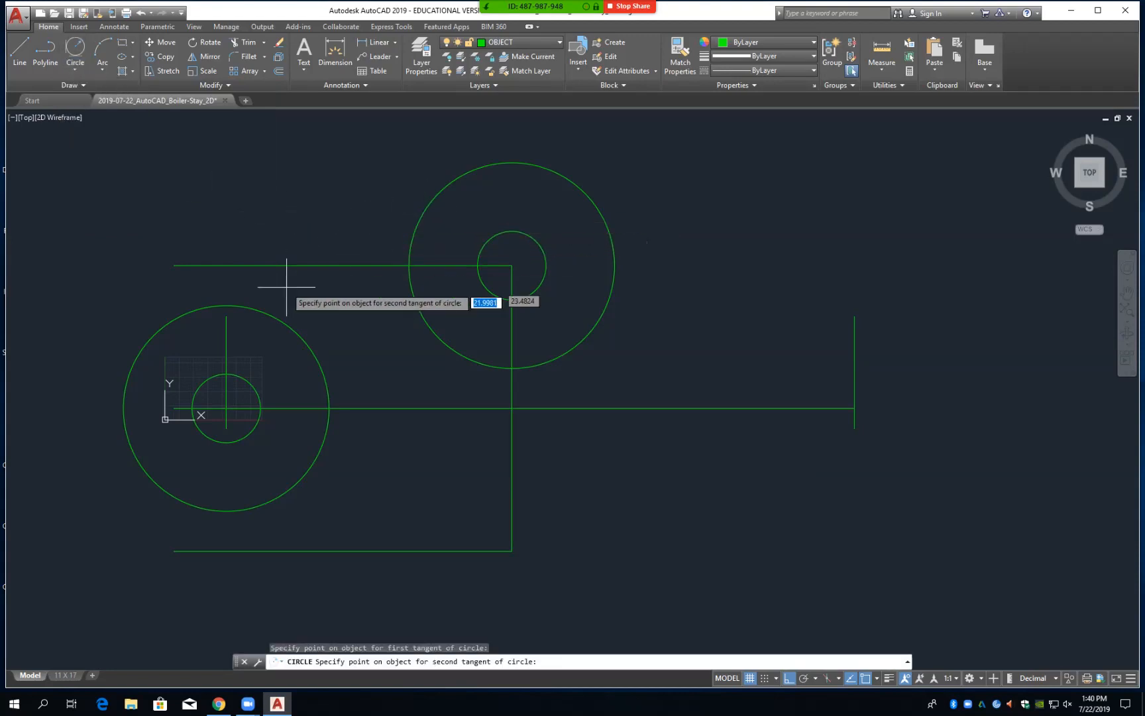
click(242, 305)
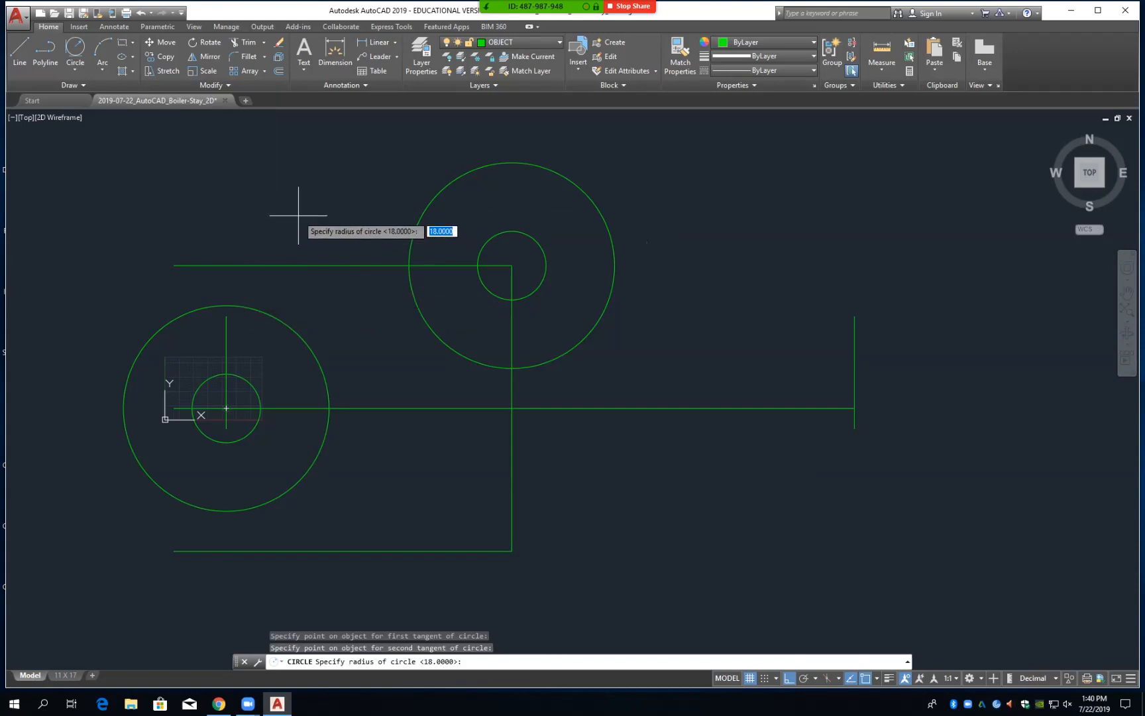
text(50)
key(Return)
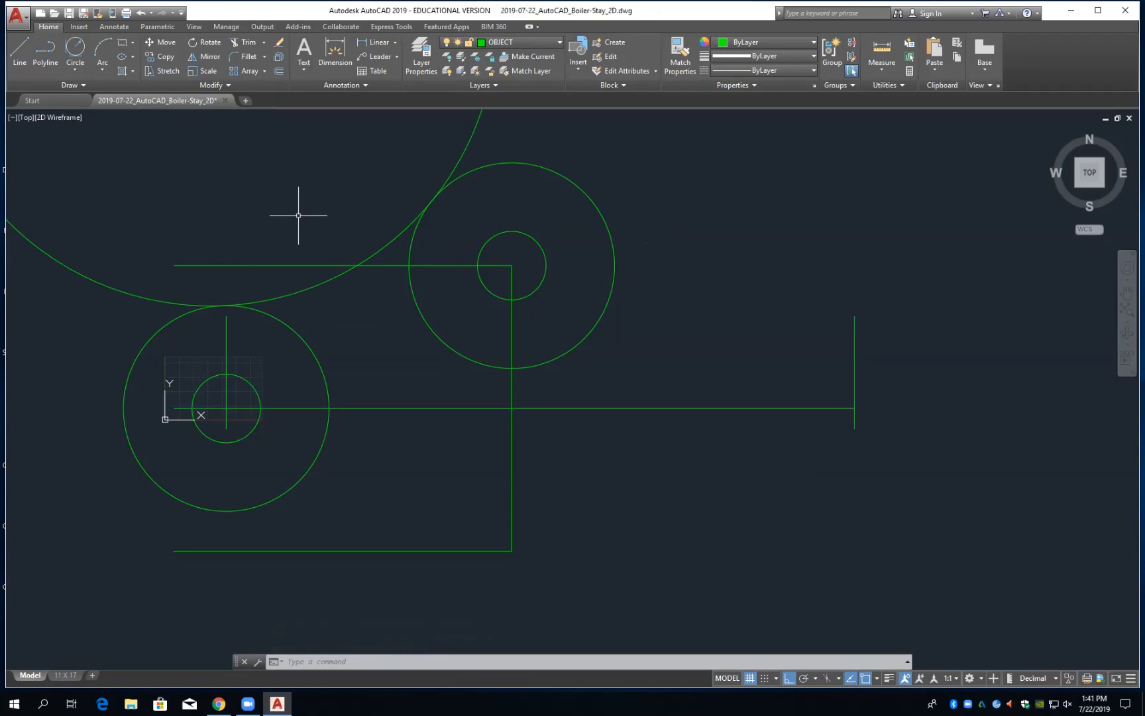
key(Escape)
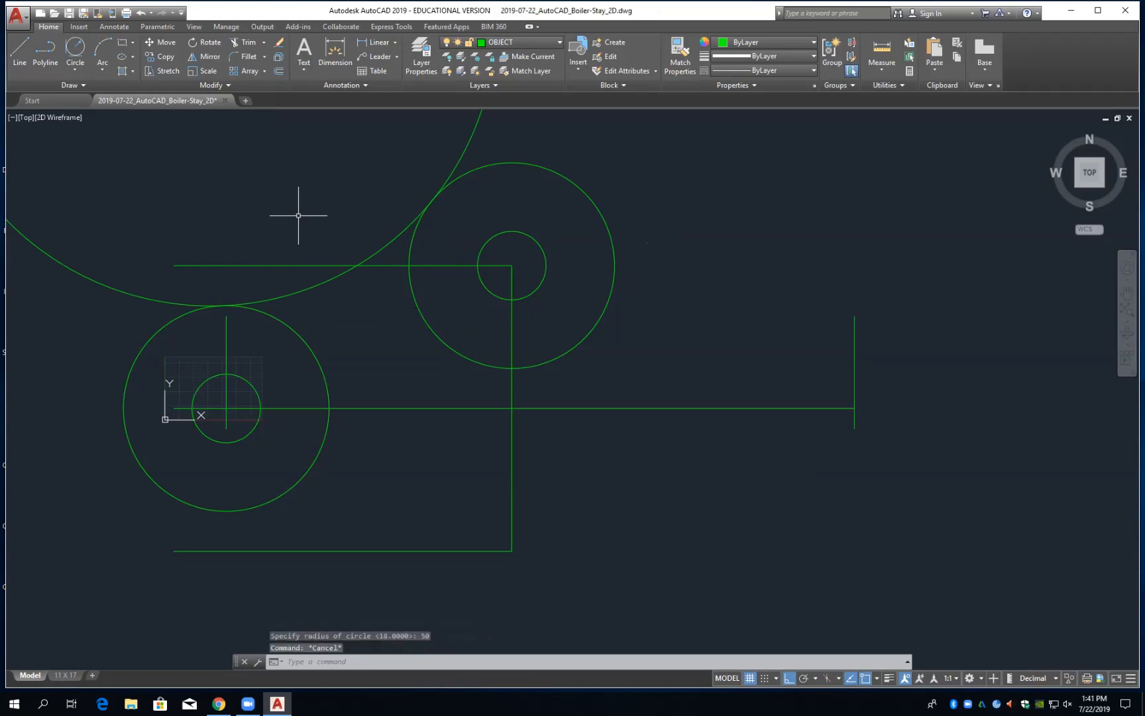
Trim the radius 50 circle against the two radius 18 circles, keeping only the tangent arc between them
text(tr)
key(Return)
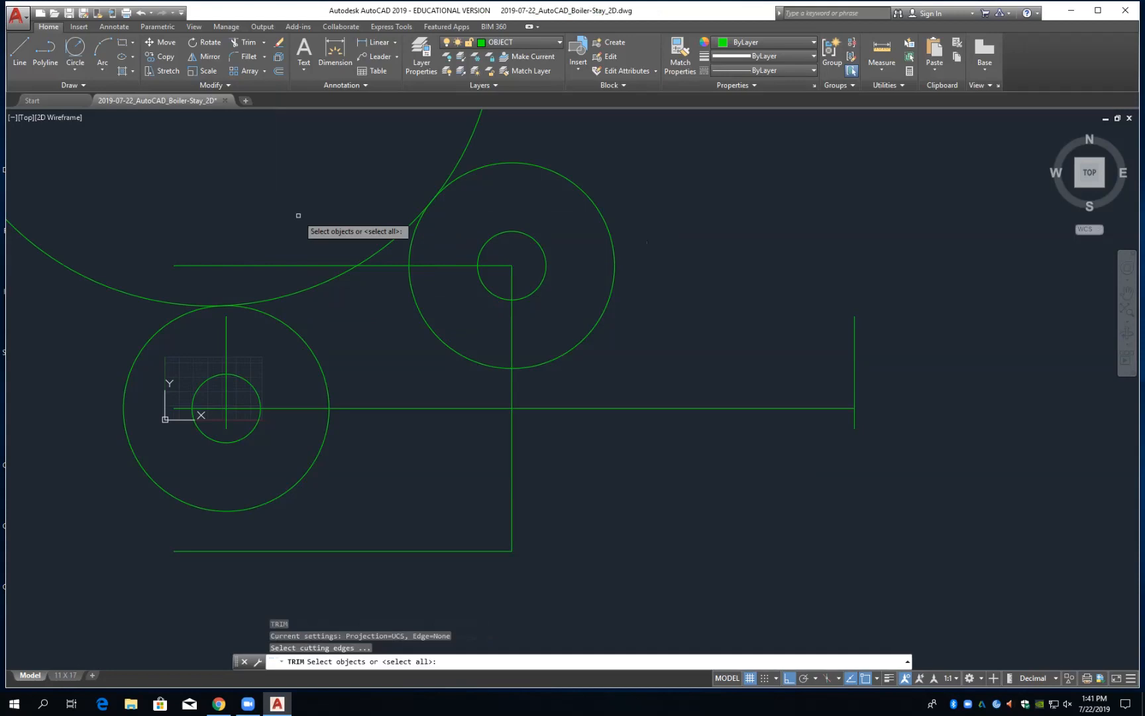
click(162, 326)
click(166, 303)
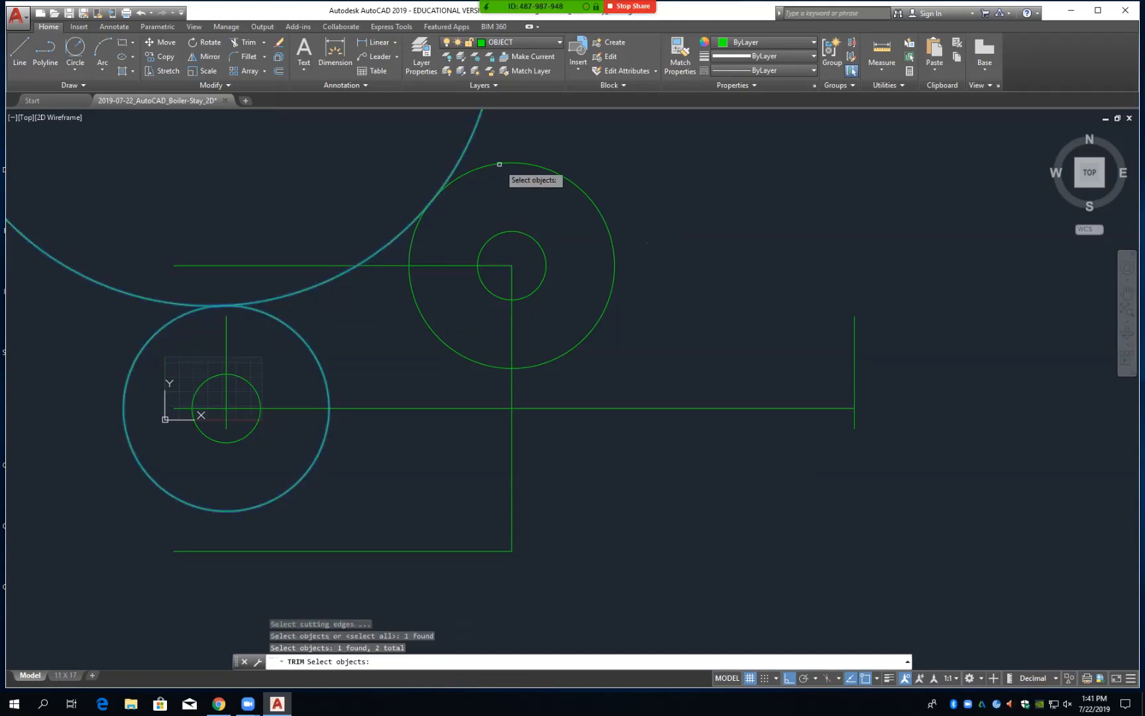
click(499, 163)
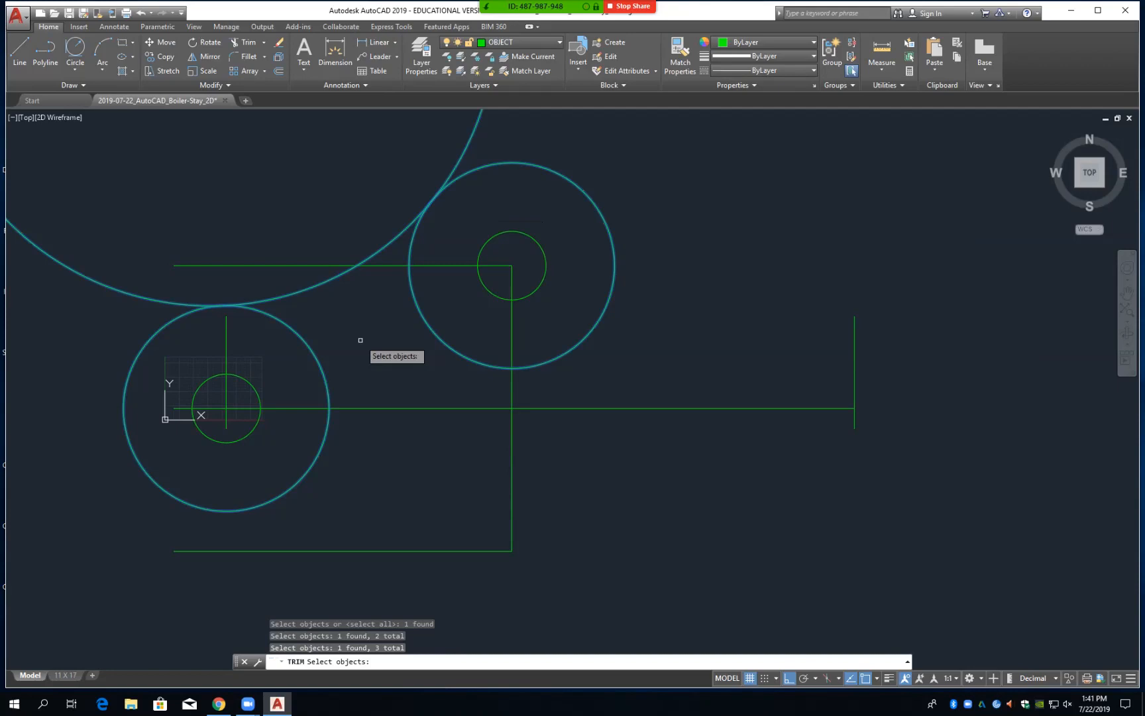
key(Return)
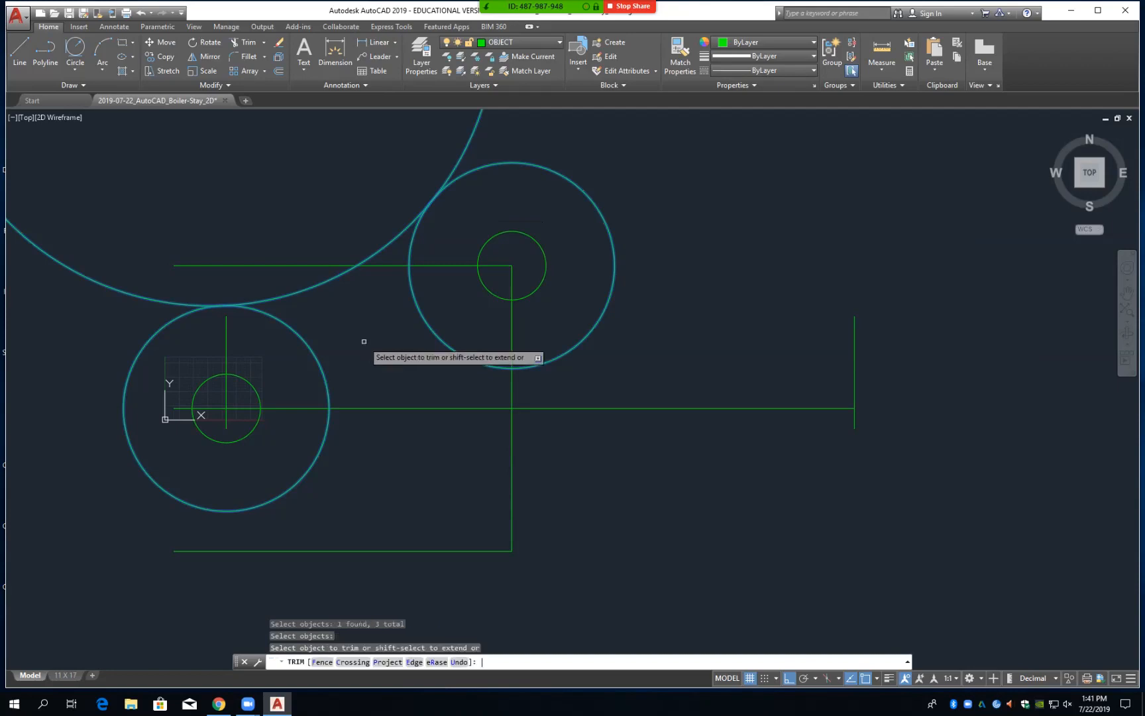
click(132, 293)
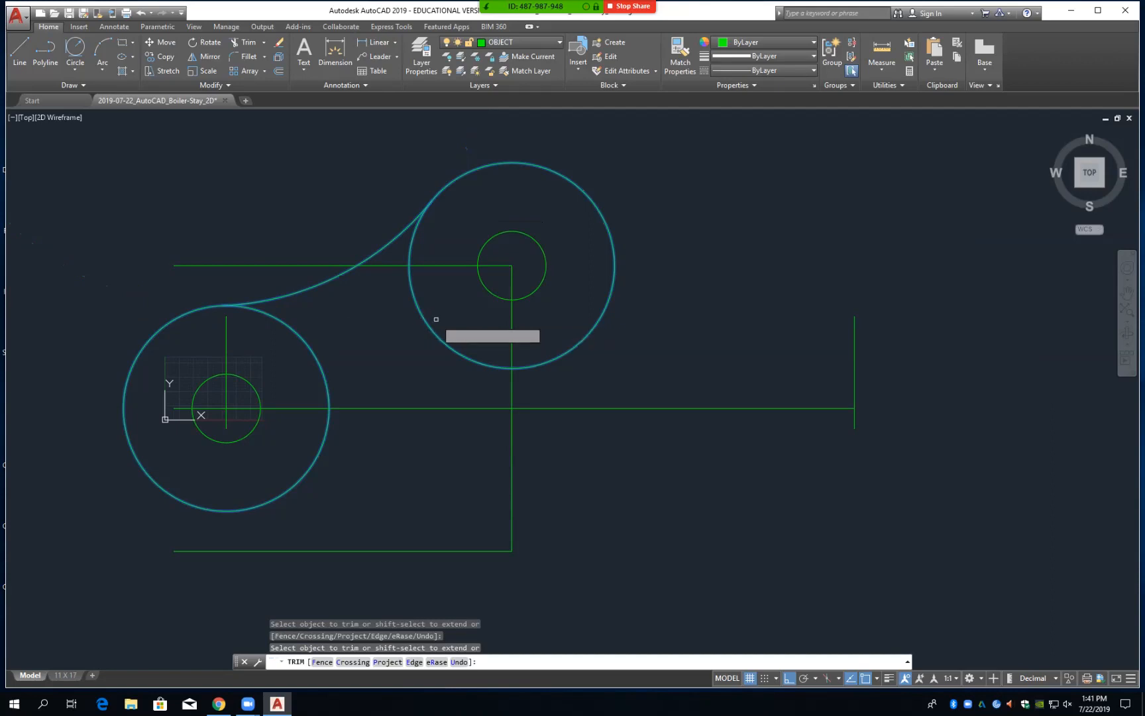
key(Return)
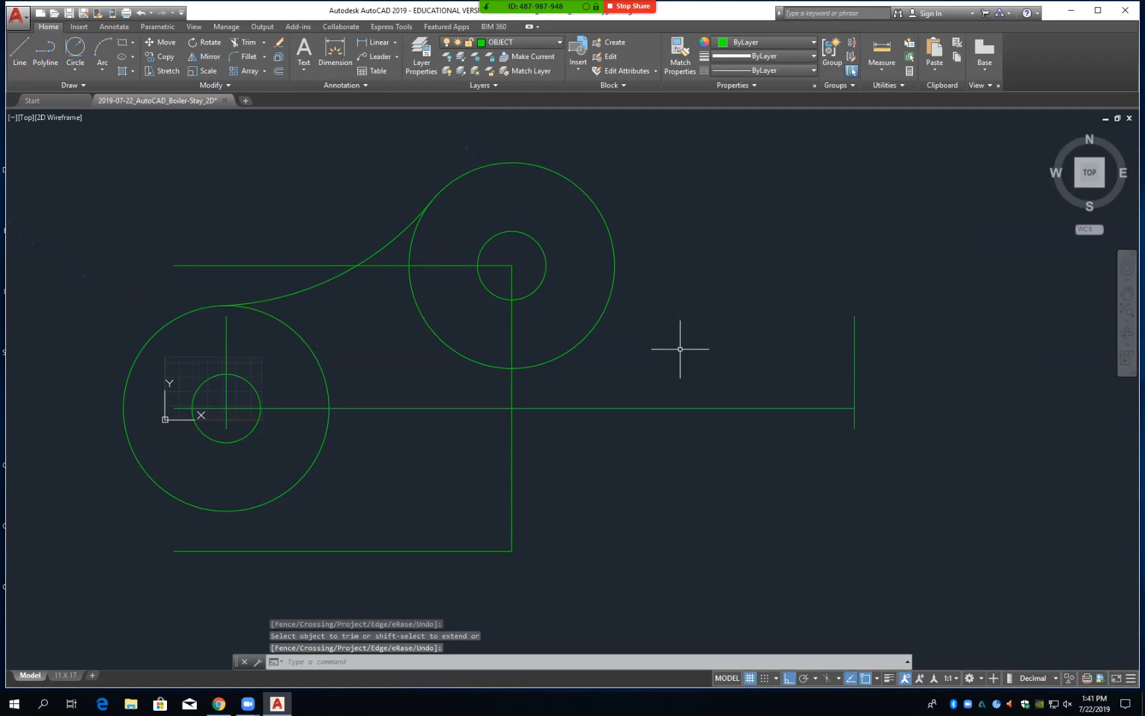
Extend the middle horizontal line to the far left edge of the left radius 18 circle
text(ex)
key(Return)
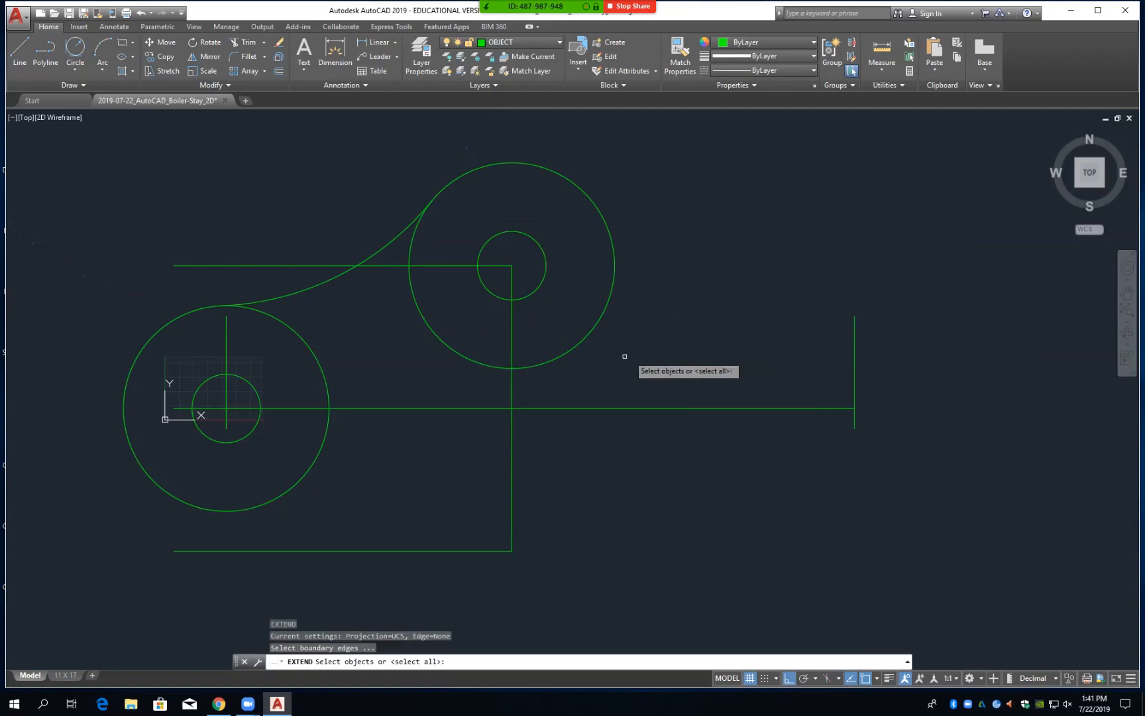
click(136, 433)
key(Return)
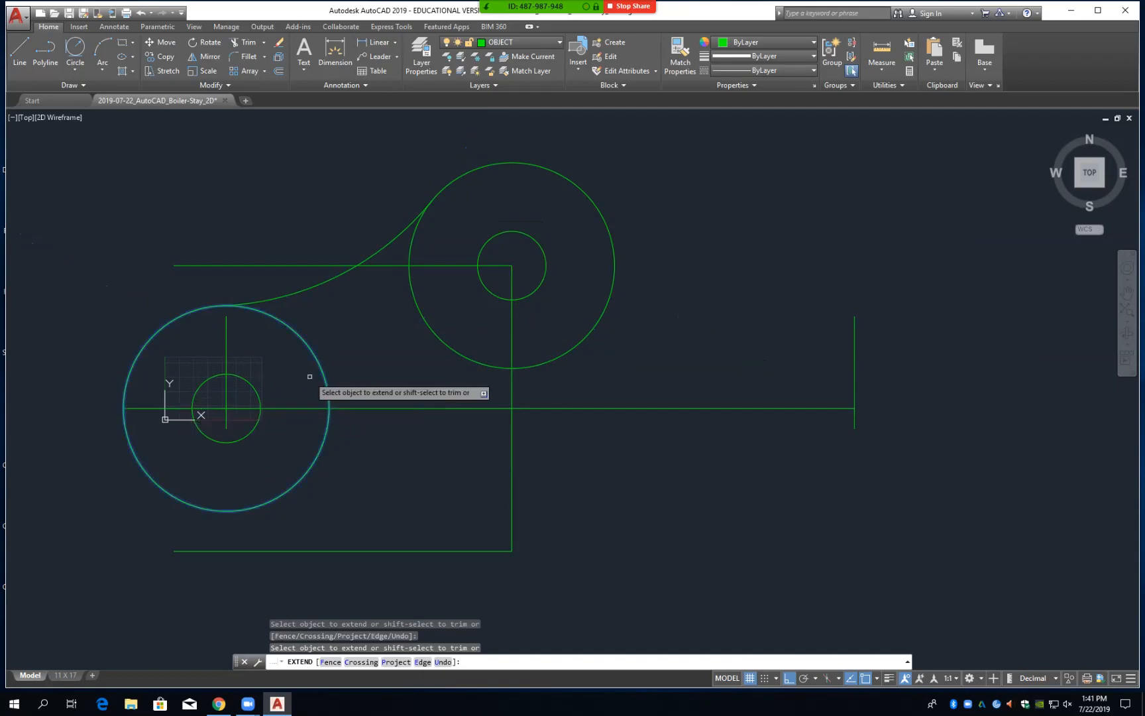
text(tr)
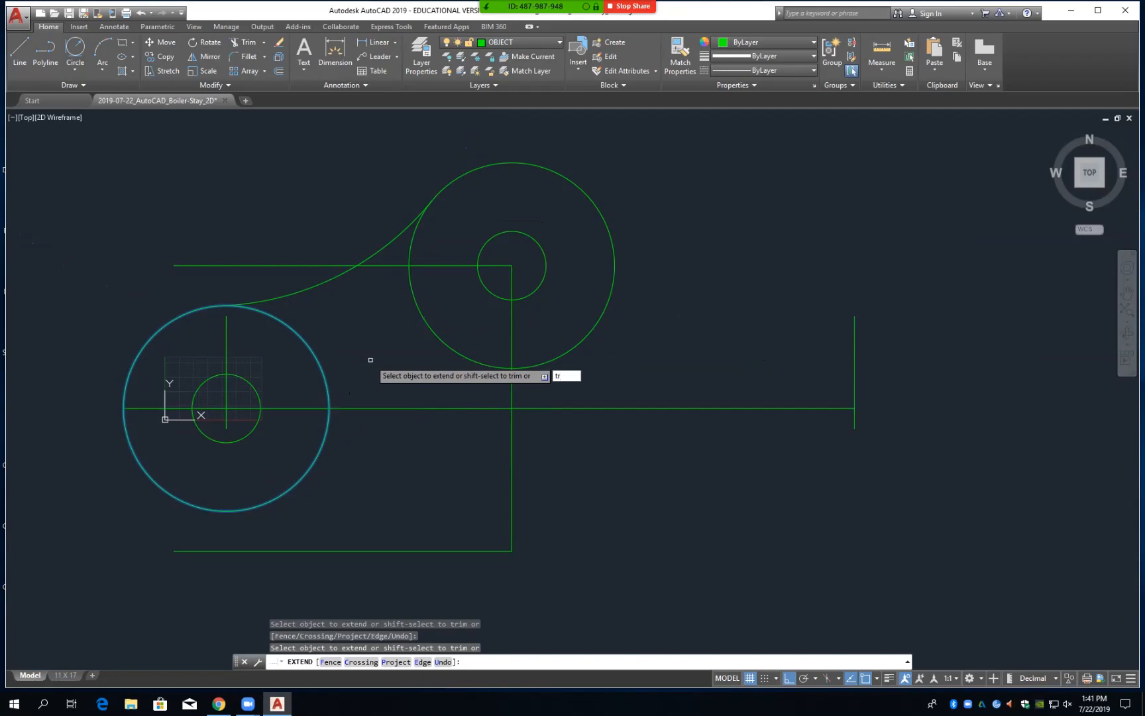
key(Escape)
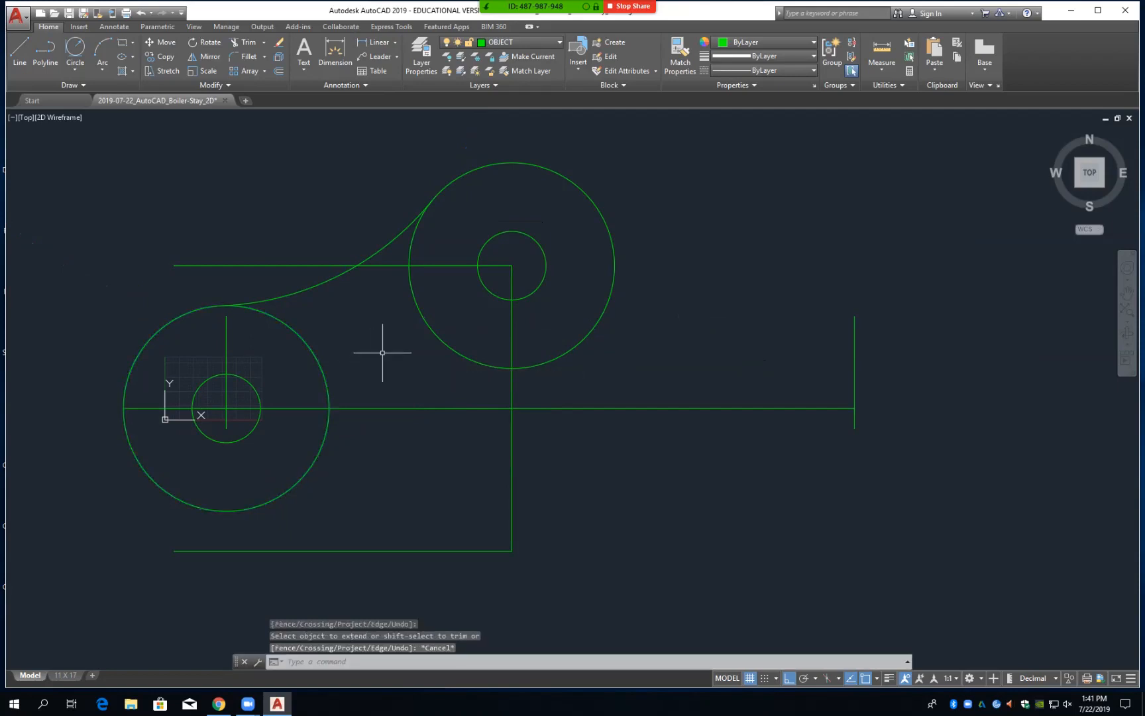
Trim away the upper radius 18 circle's lower-left portion between the tangent arc and the long vertical line, and save the drawing
text(tr)
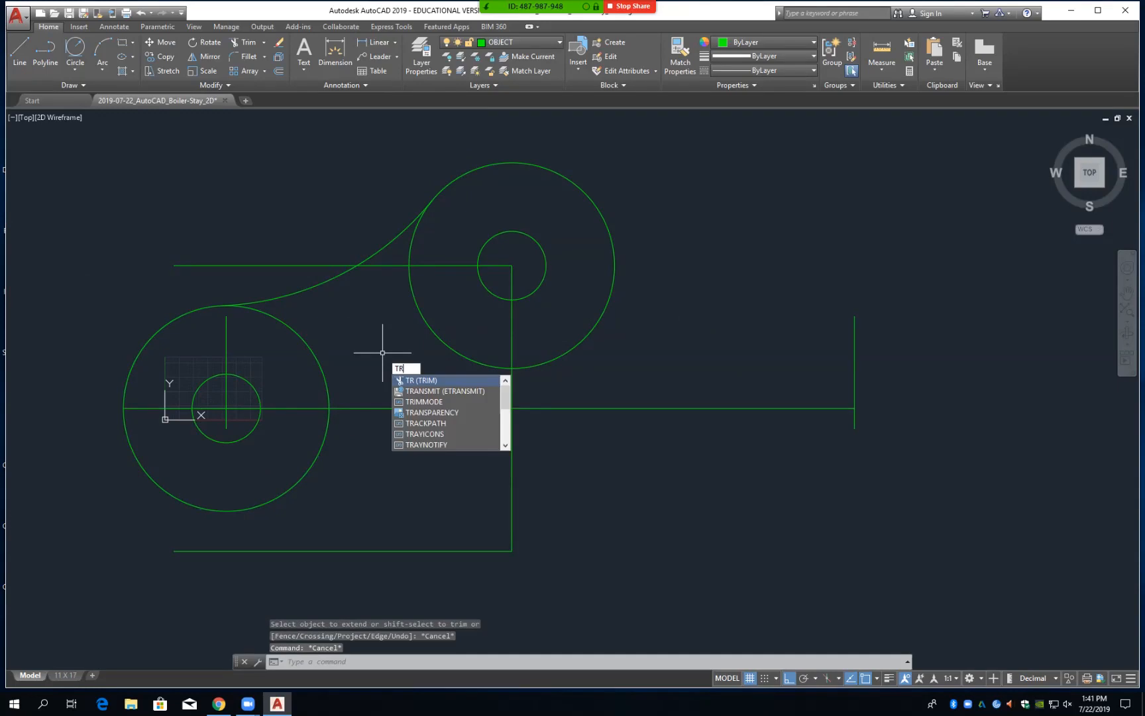
key(Return)
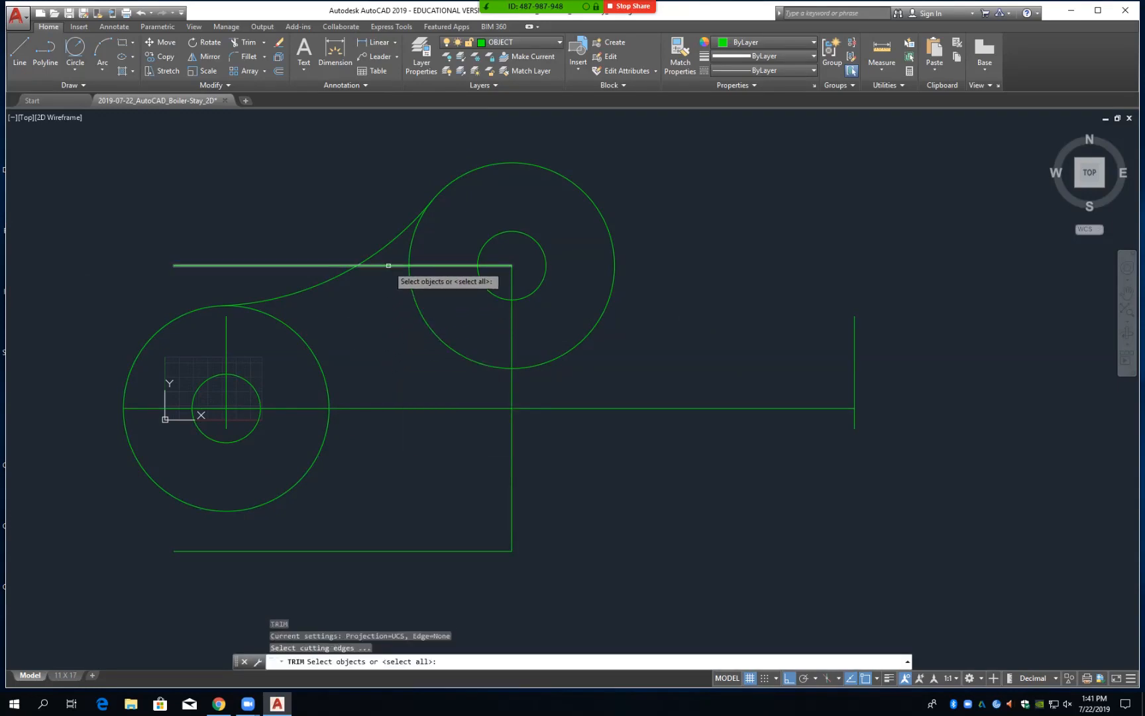
click(407, 227)
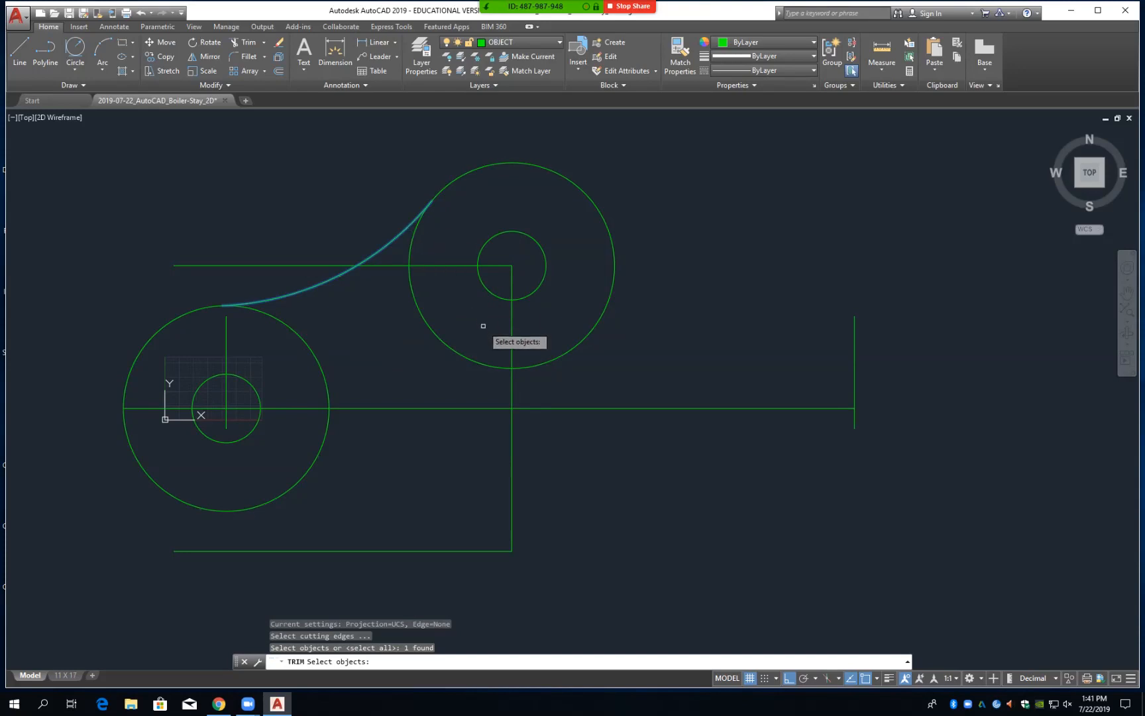
click(512, 329)
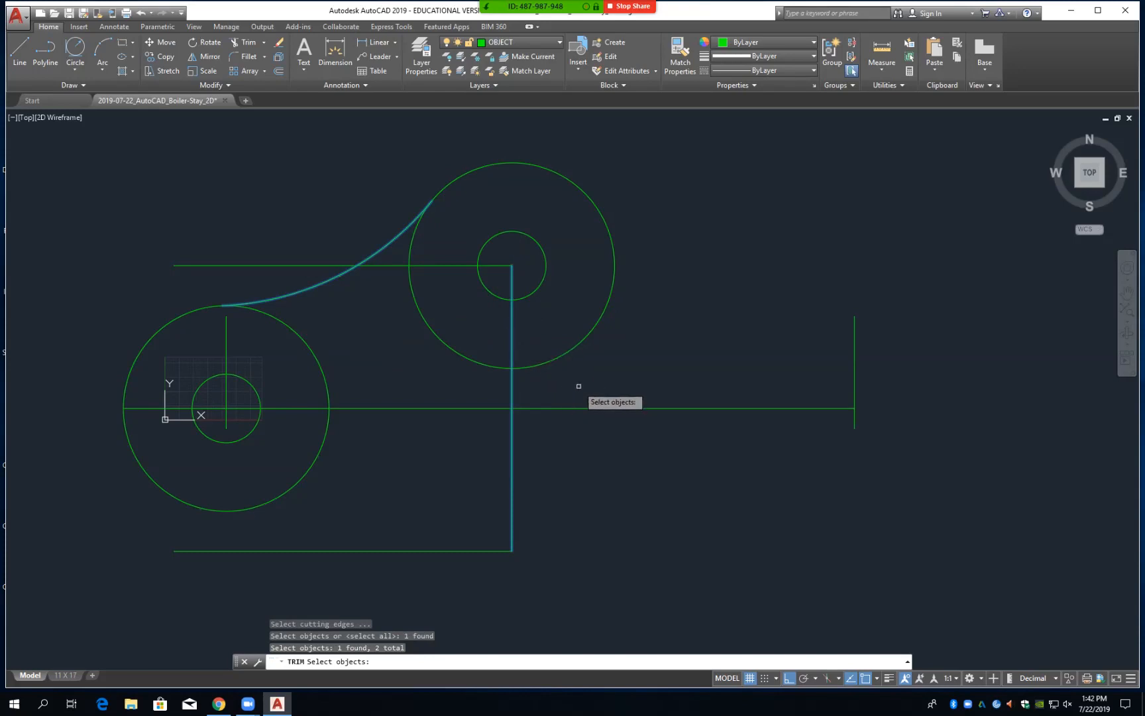
key(Return)
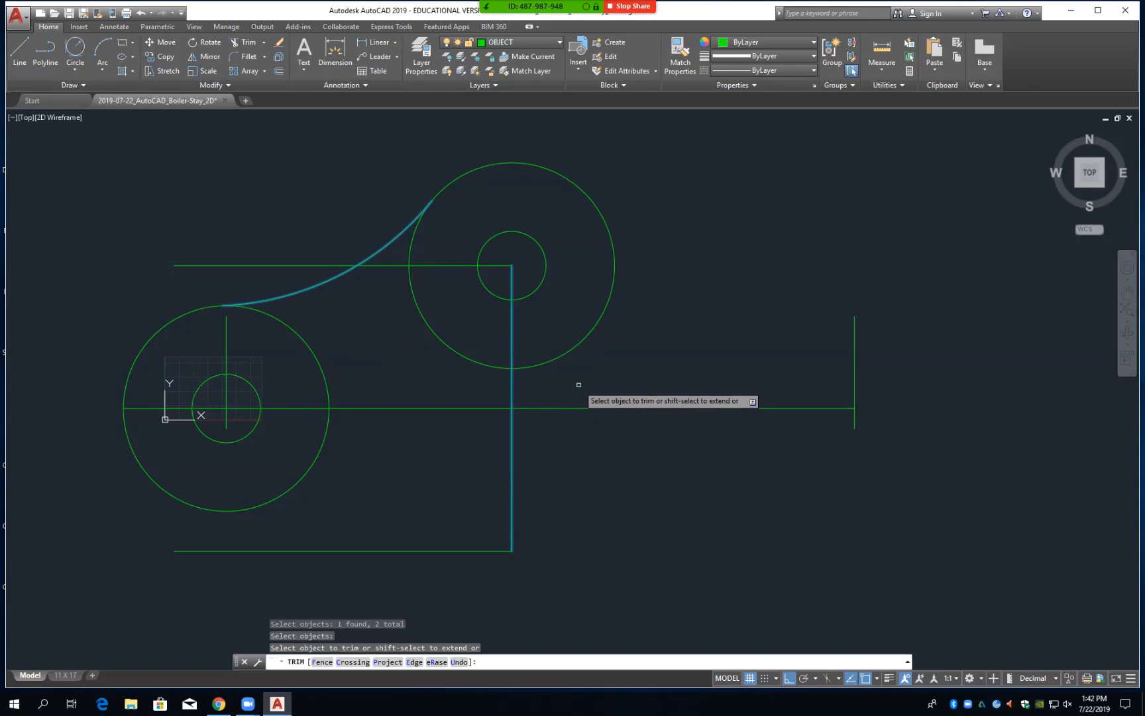
click(442, 343)
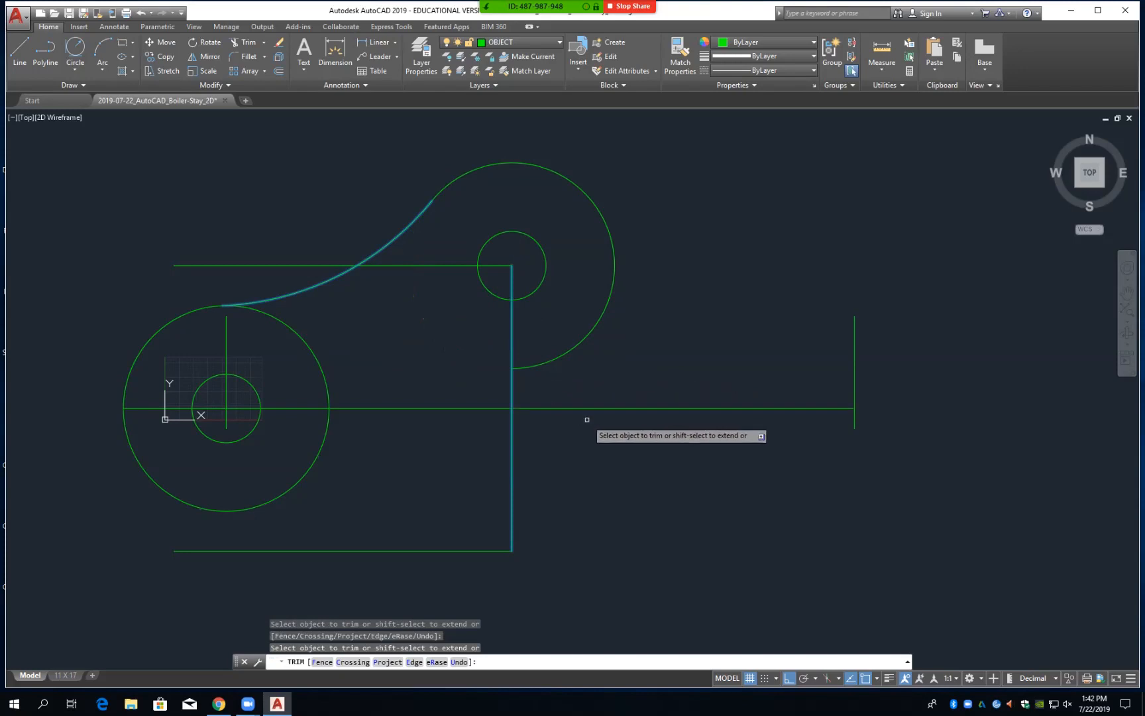
key(Return)
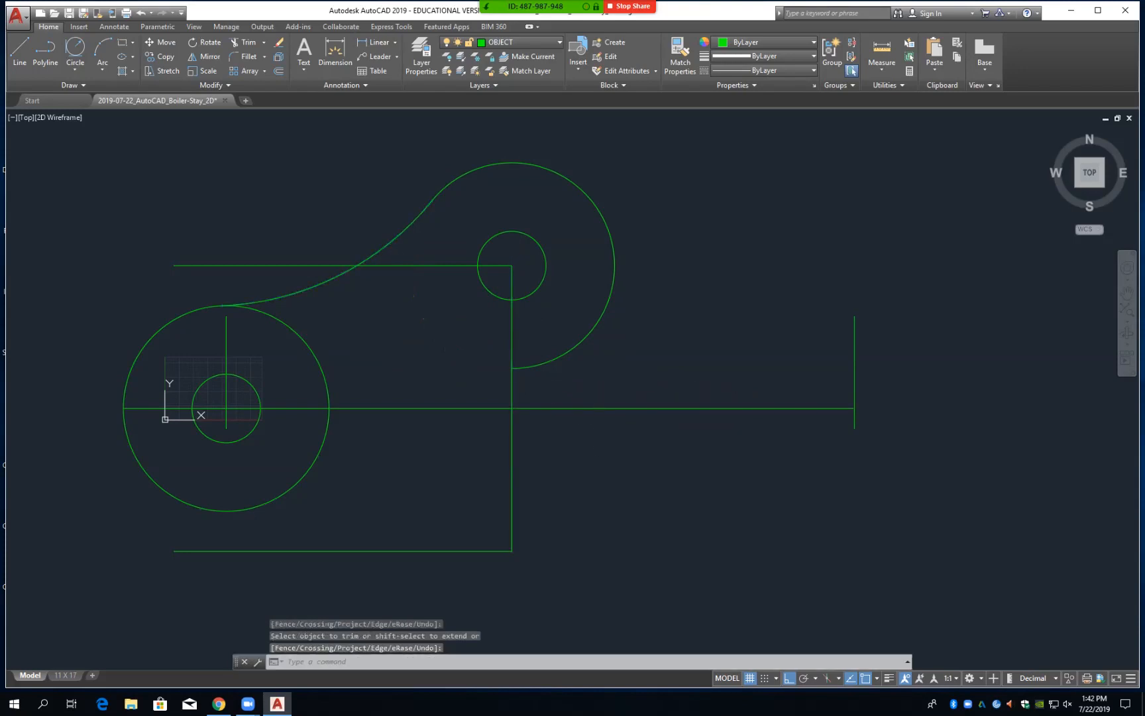
key(ctrl+s)
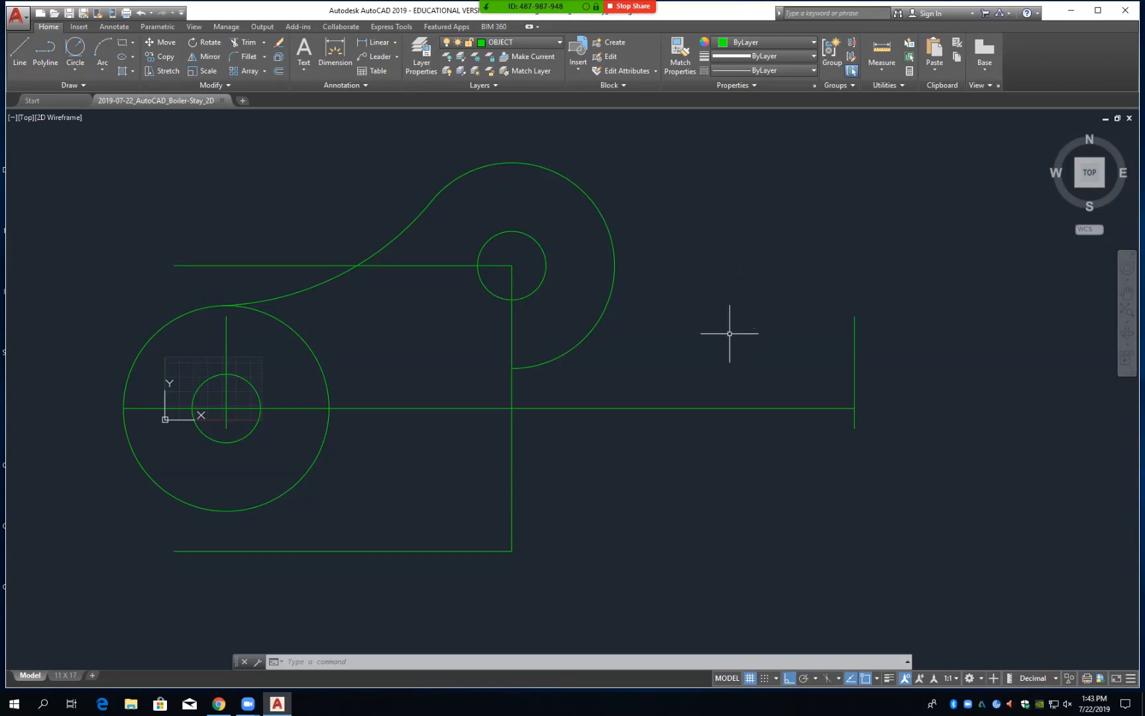
Offset the middle horizontal line upward by 8
text(O)
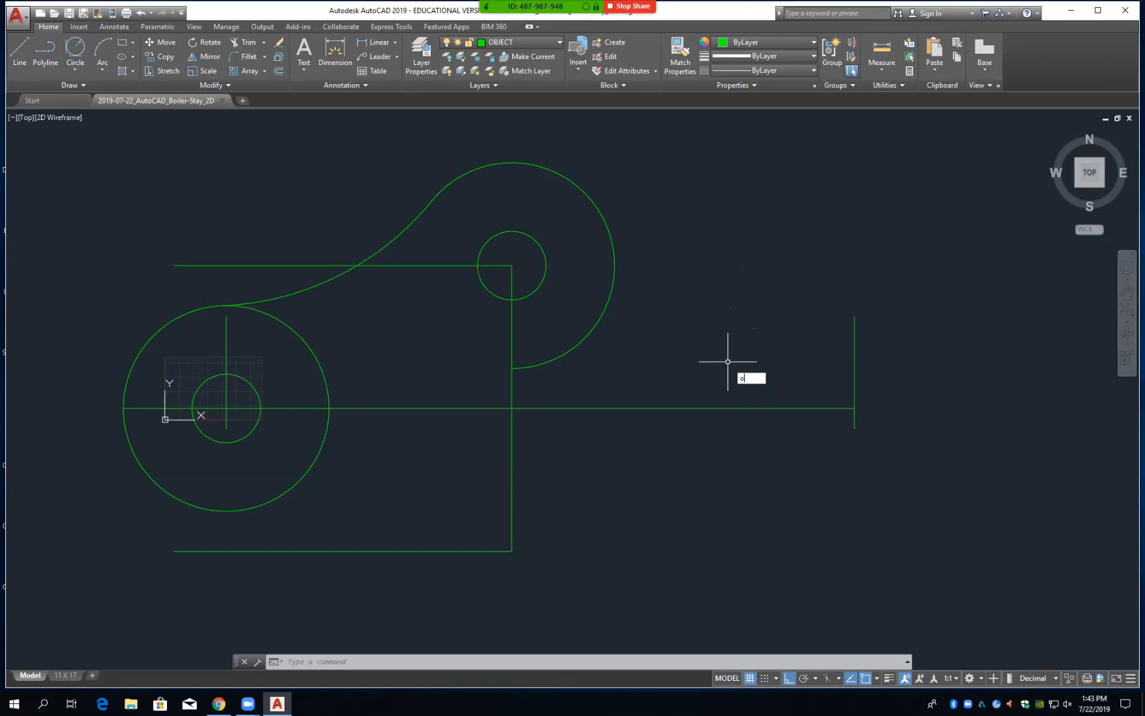
key(Return)
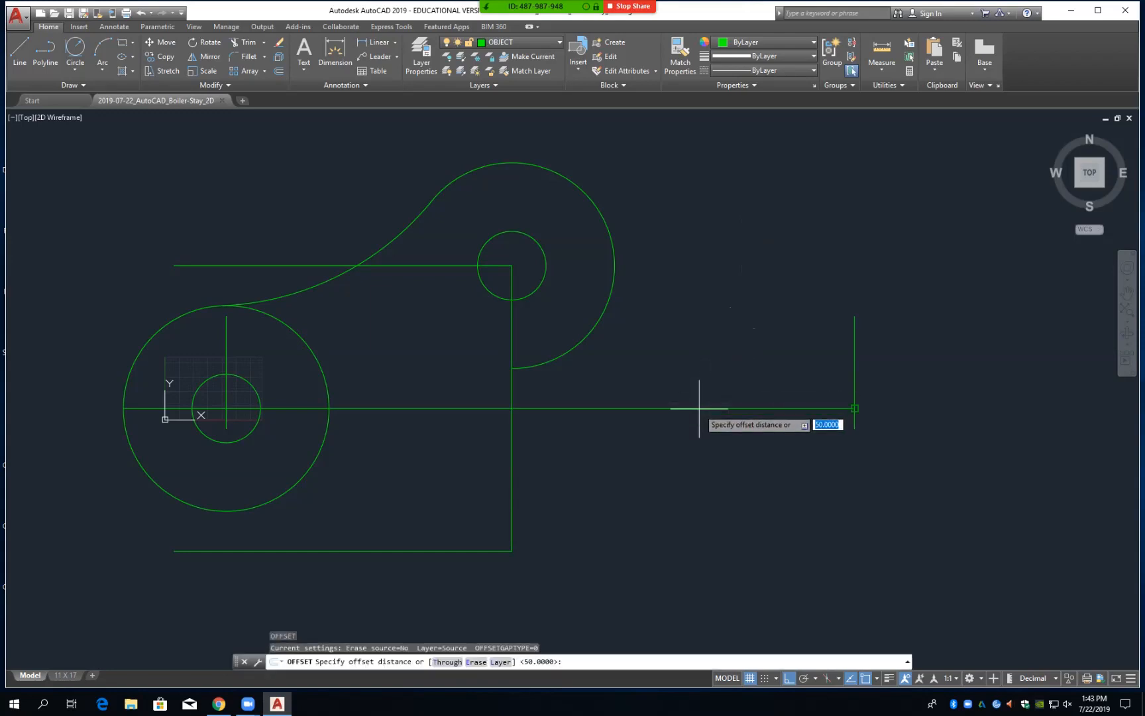
text(8)
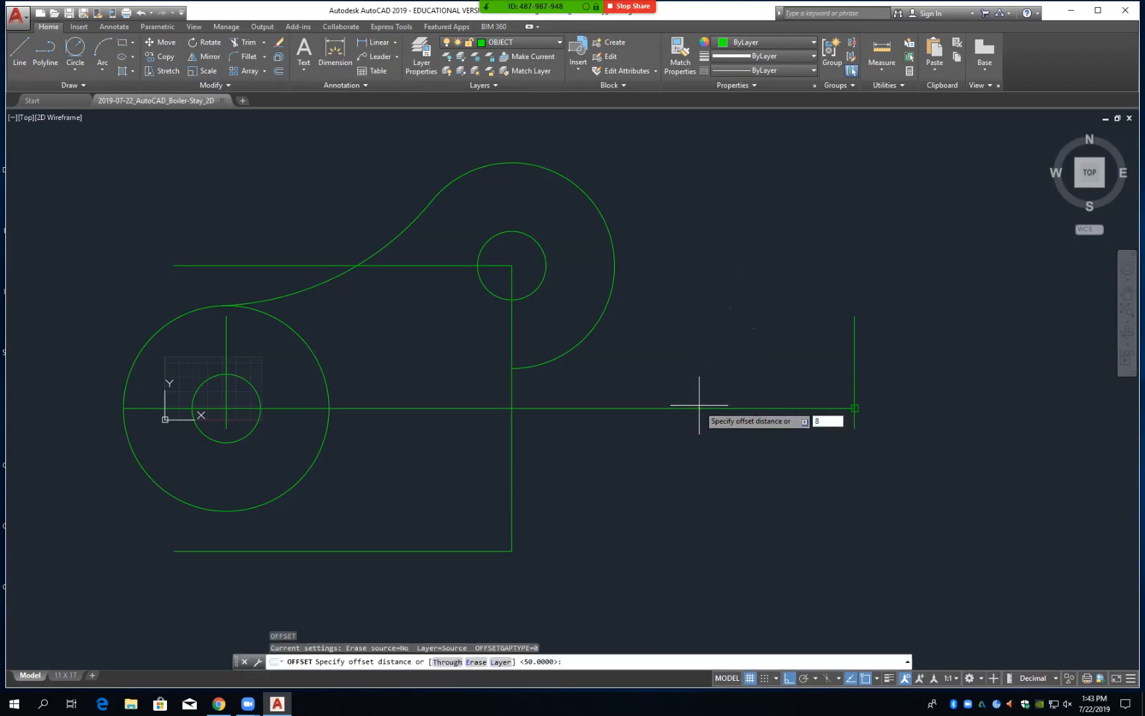
key(Return)
click(699, 408)
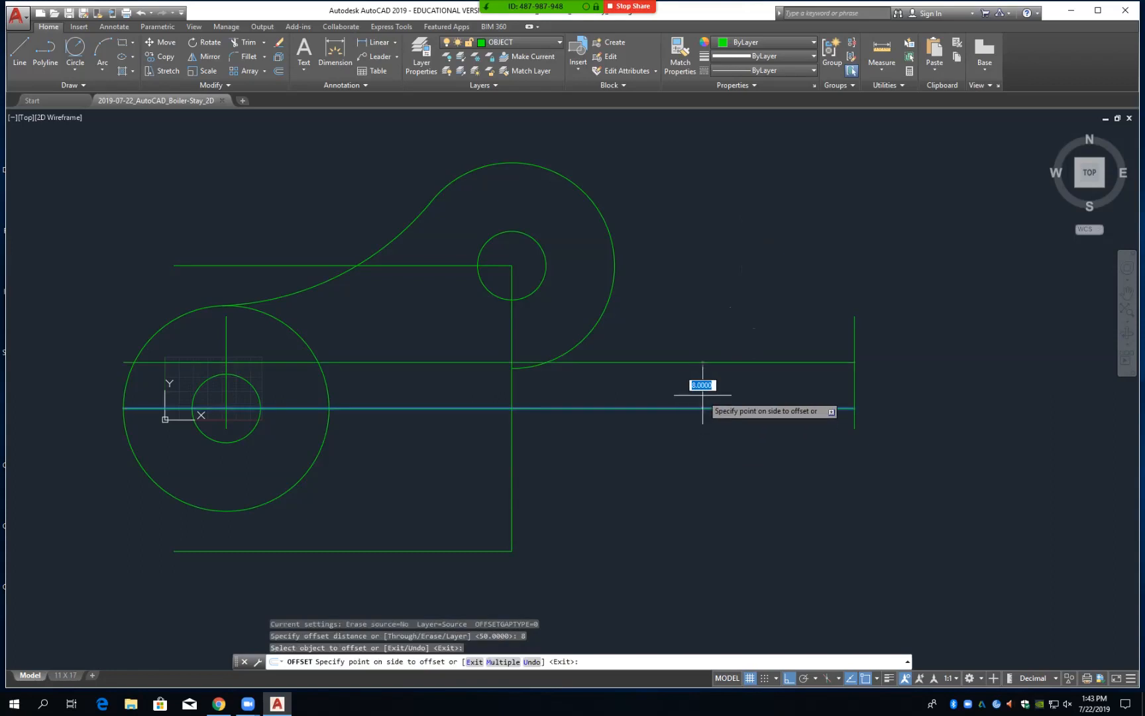
click(702, 386)
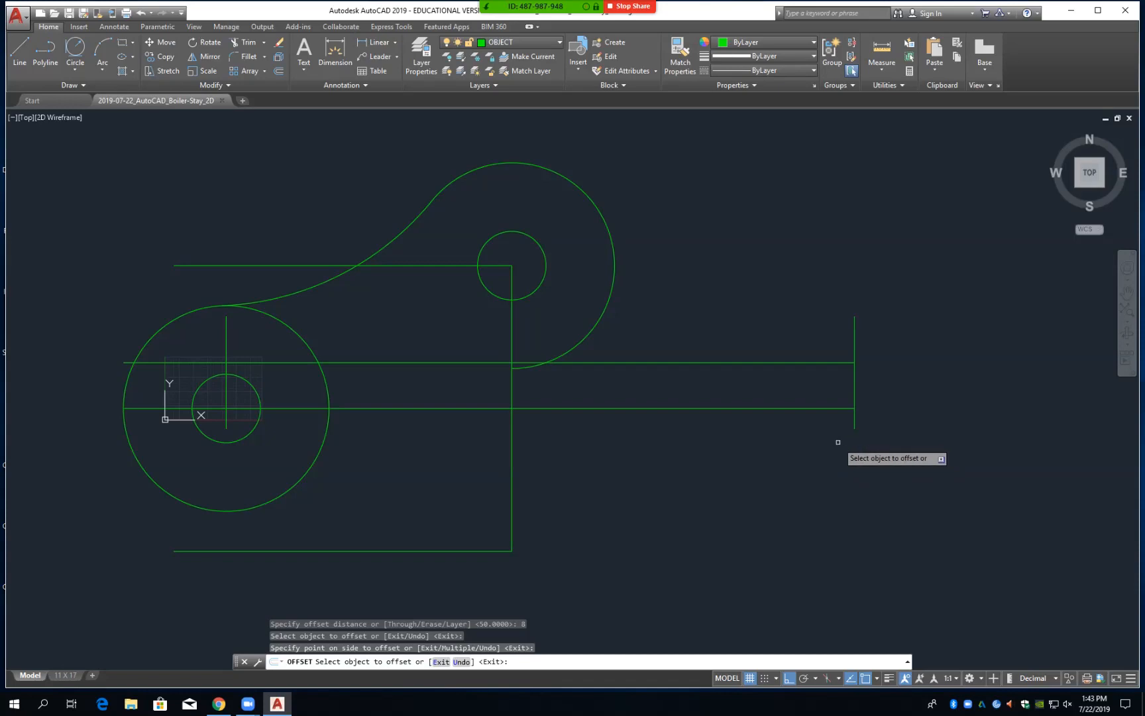
text(e)
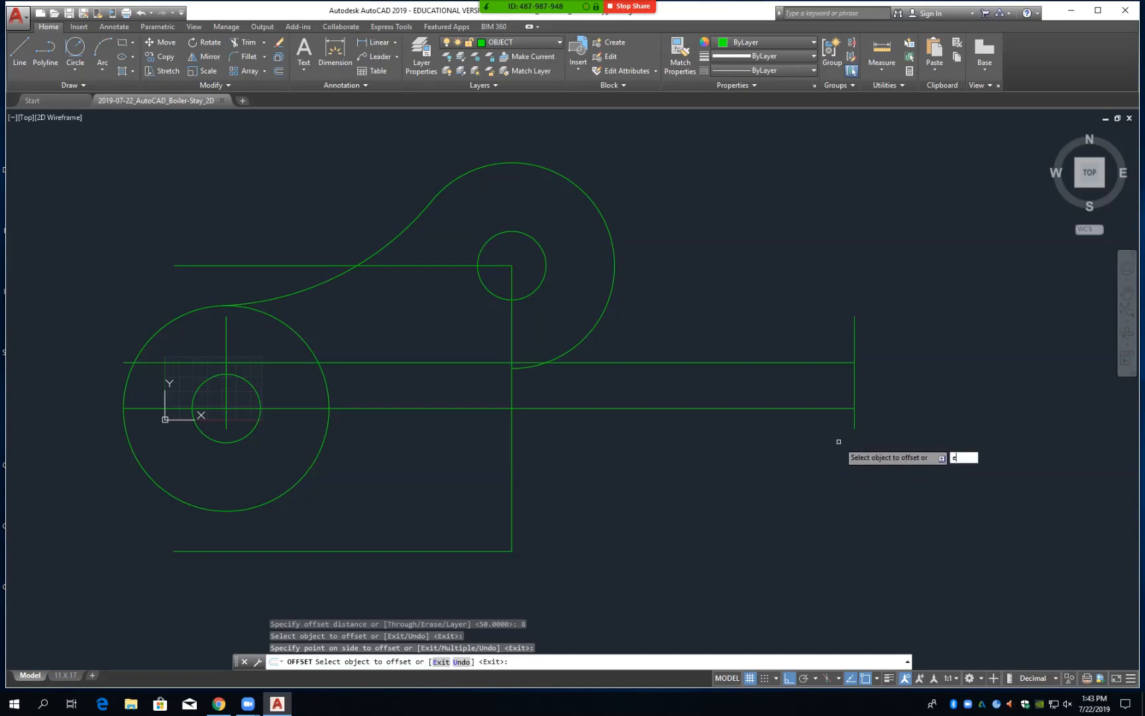
key(Escape)
key(Escape)
Erase the upper horizontal construction line that runs to the center of the upper small circle
text(e)
key(Return)
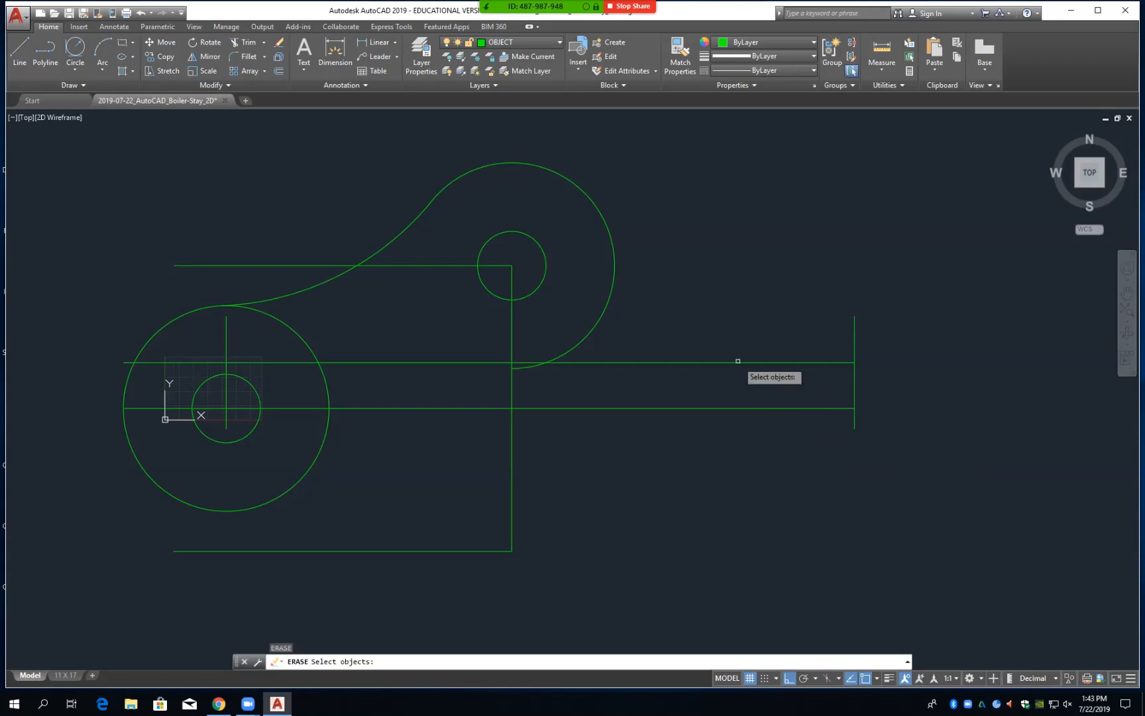
click(422, 266)
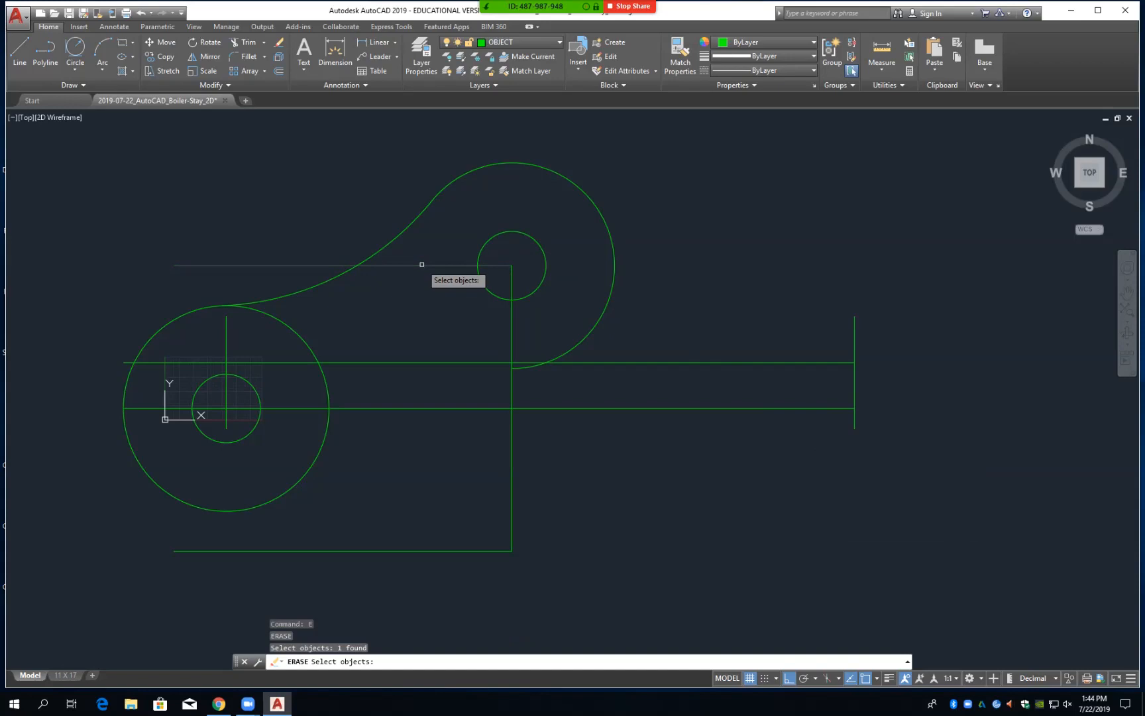
key(Return)
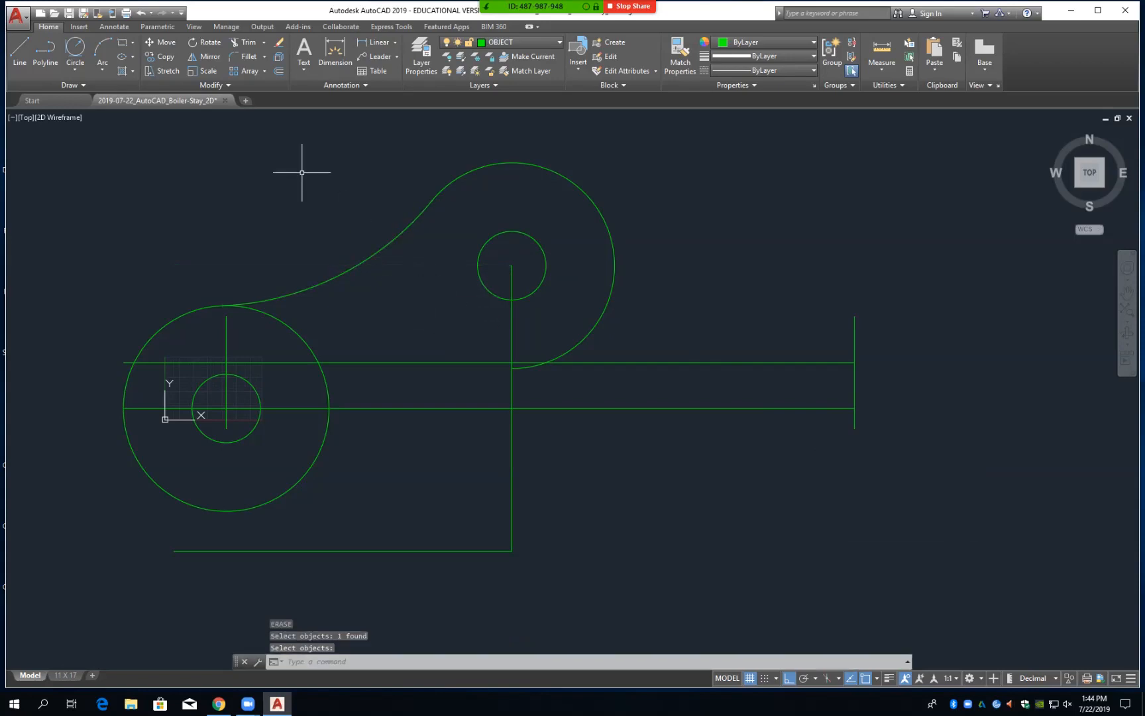
mouse_move(239, 110)
click(214, 161)
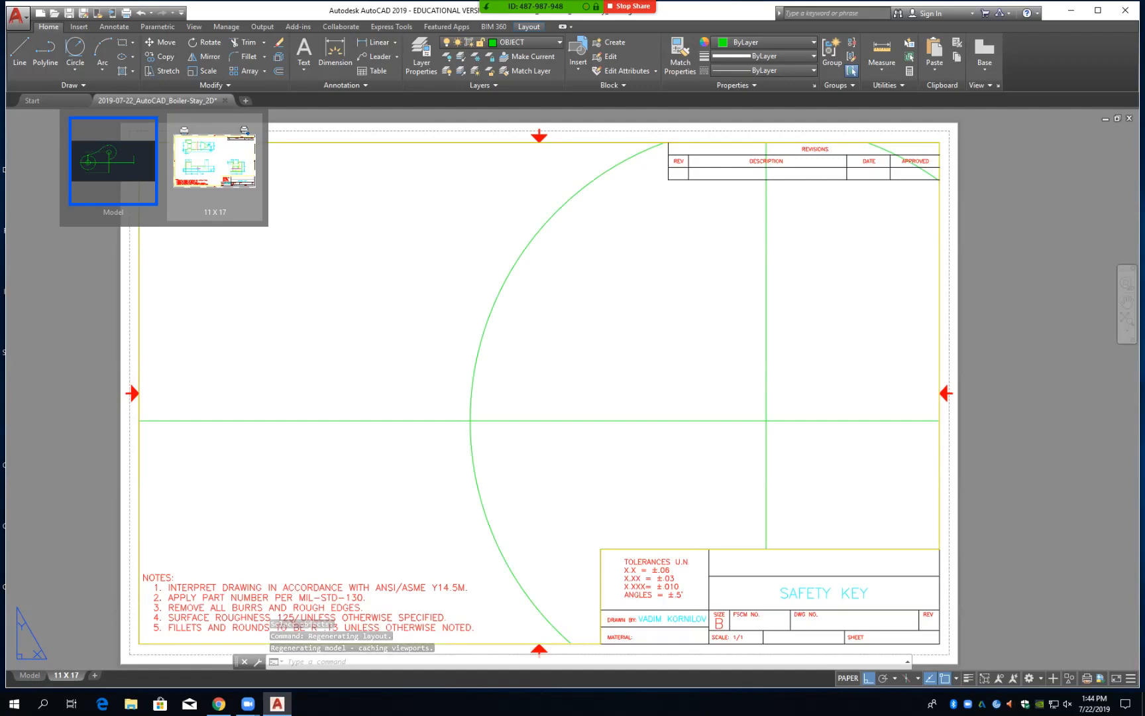
click(113, 161)
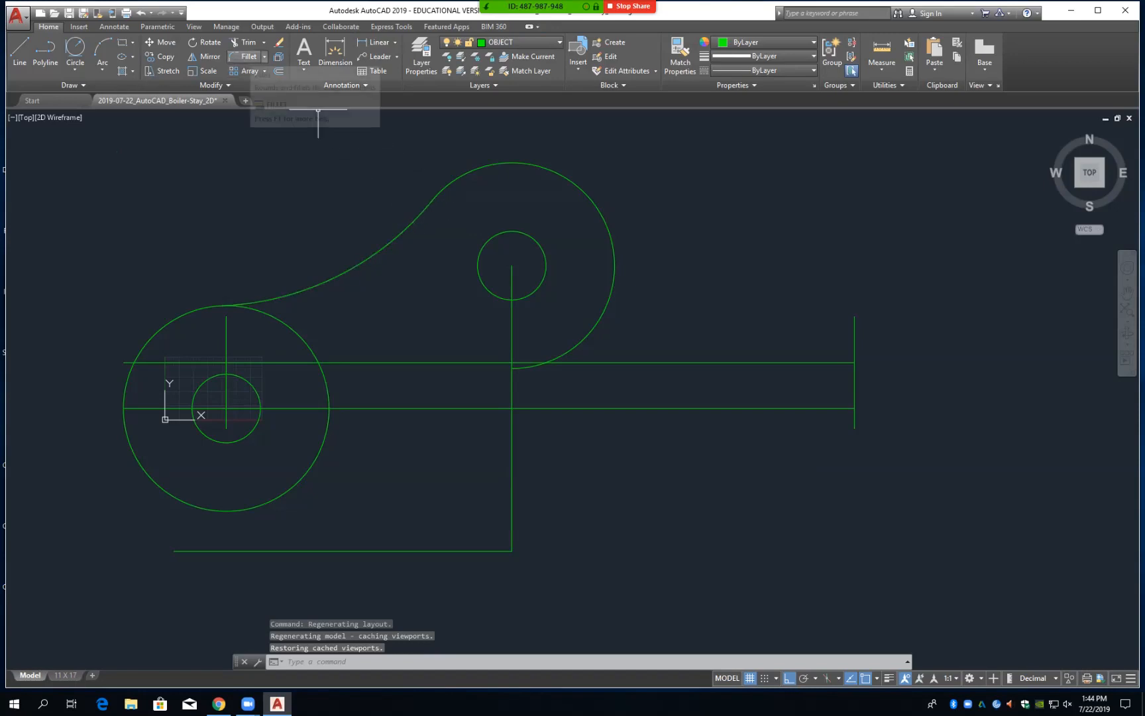
click(249, 57)
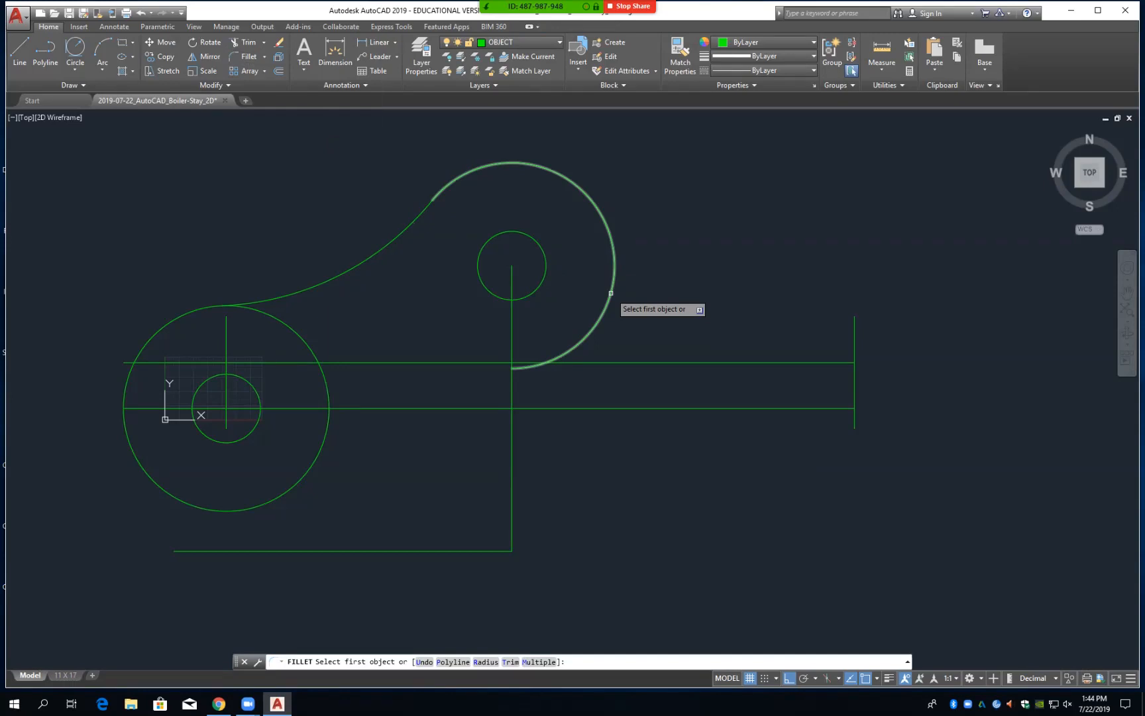
click(611, 293)
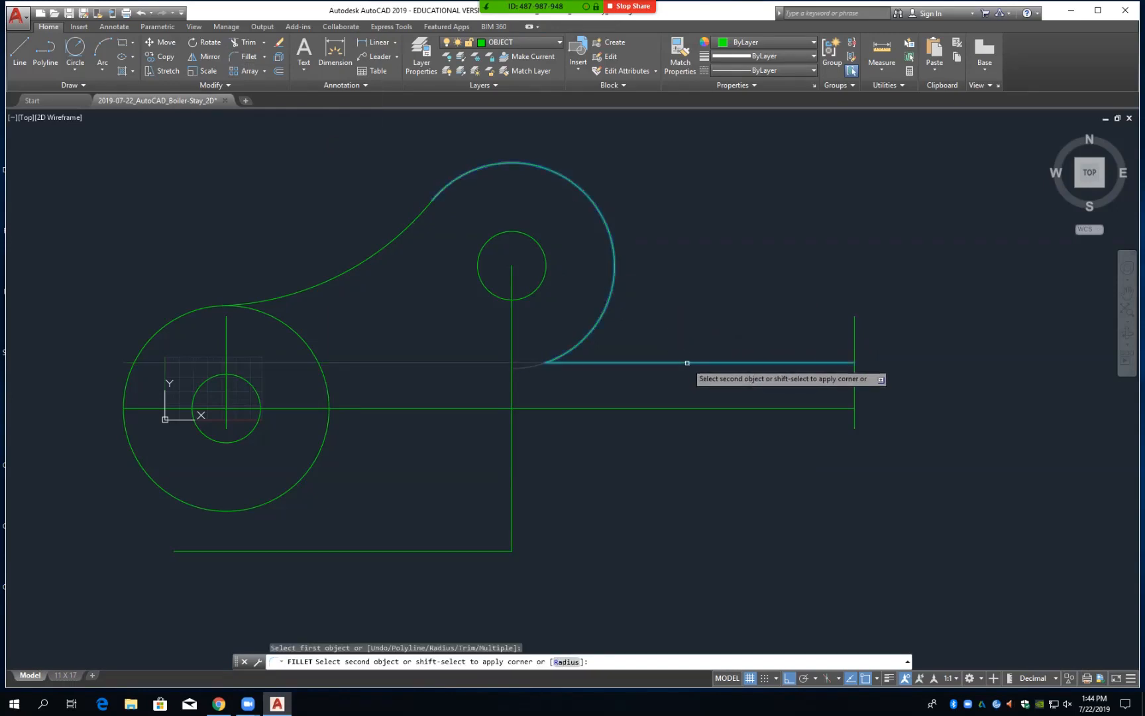
key(Escape)
key(Escape)
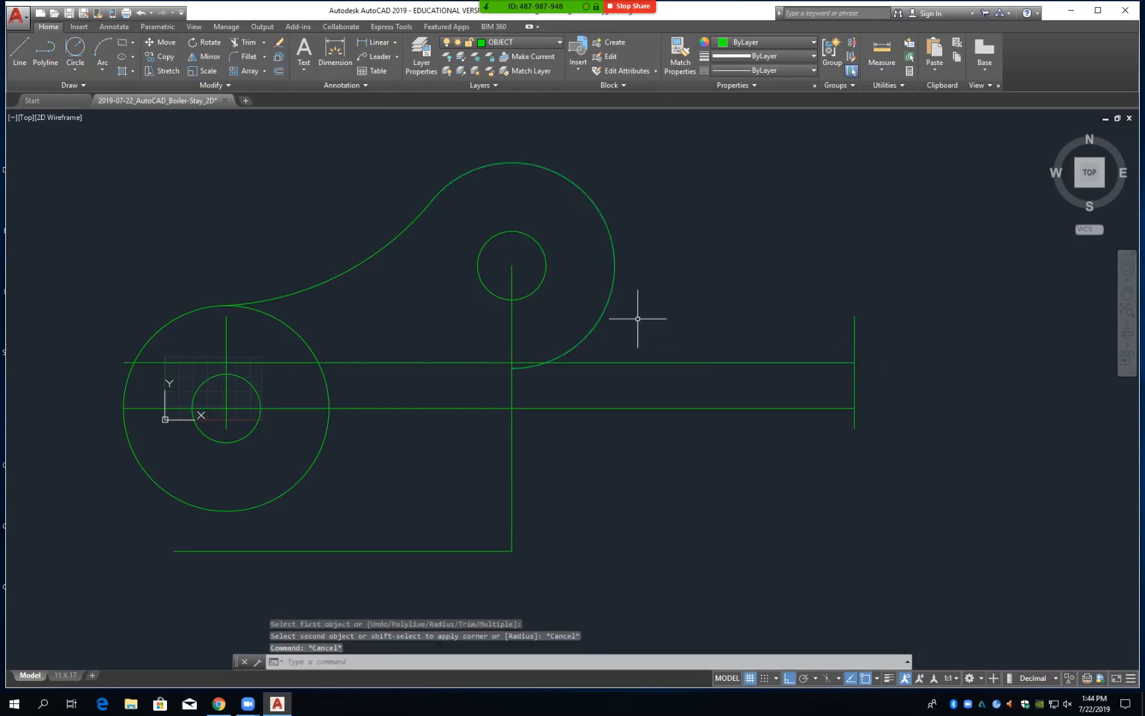
Fillet the right side of the upper radius 18 arc and the offset horizontal line with a radius of 12
click(249, 57)
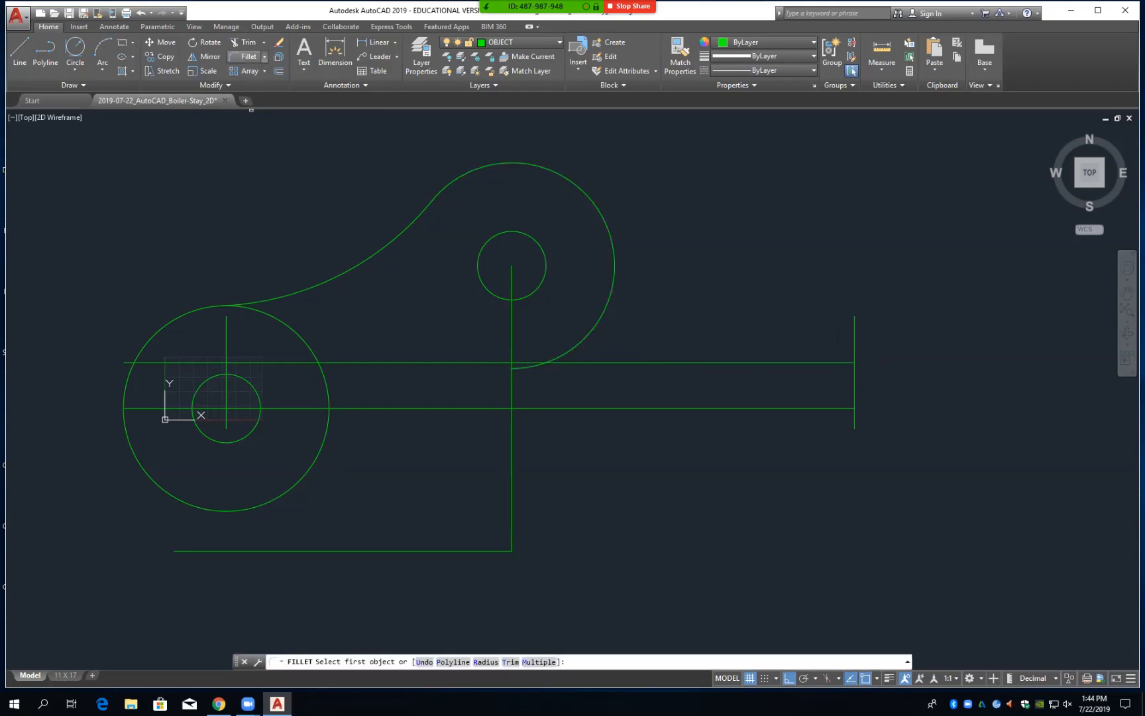
text(r)
key(Return)
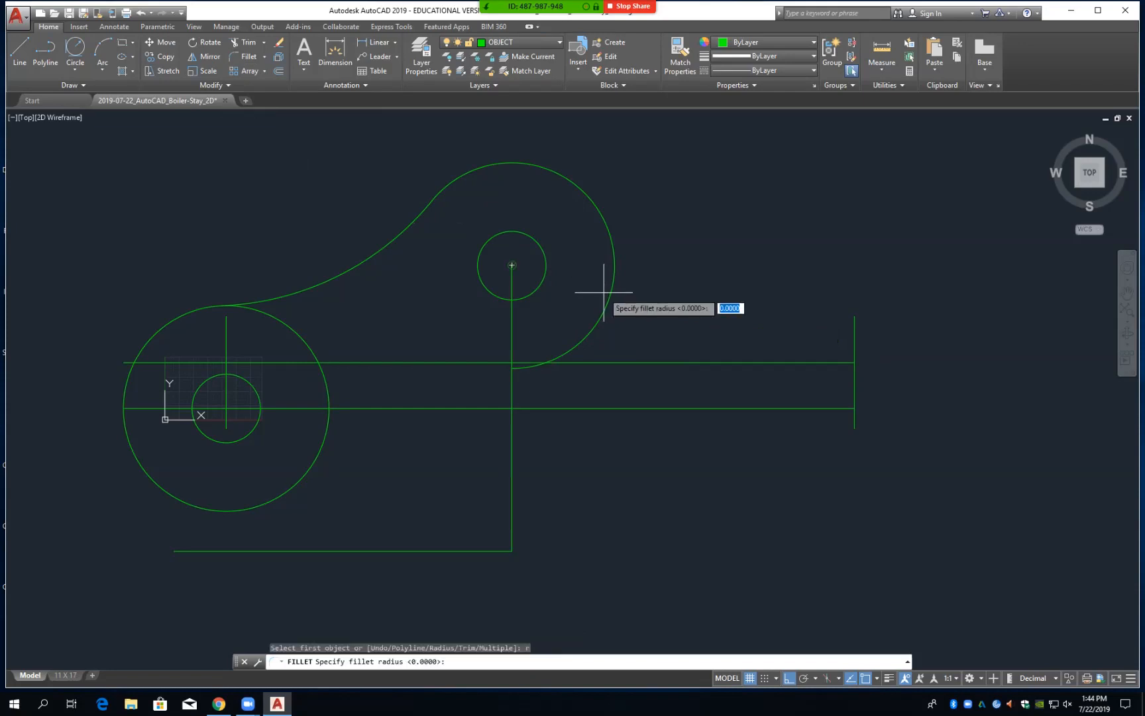
text(12)
key(Return)
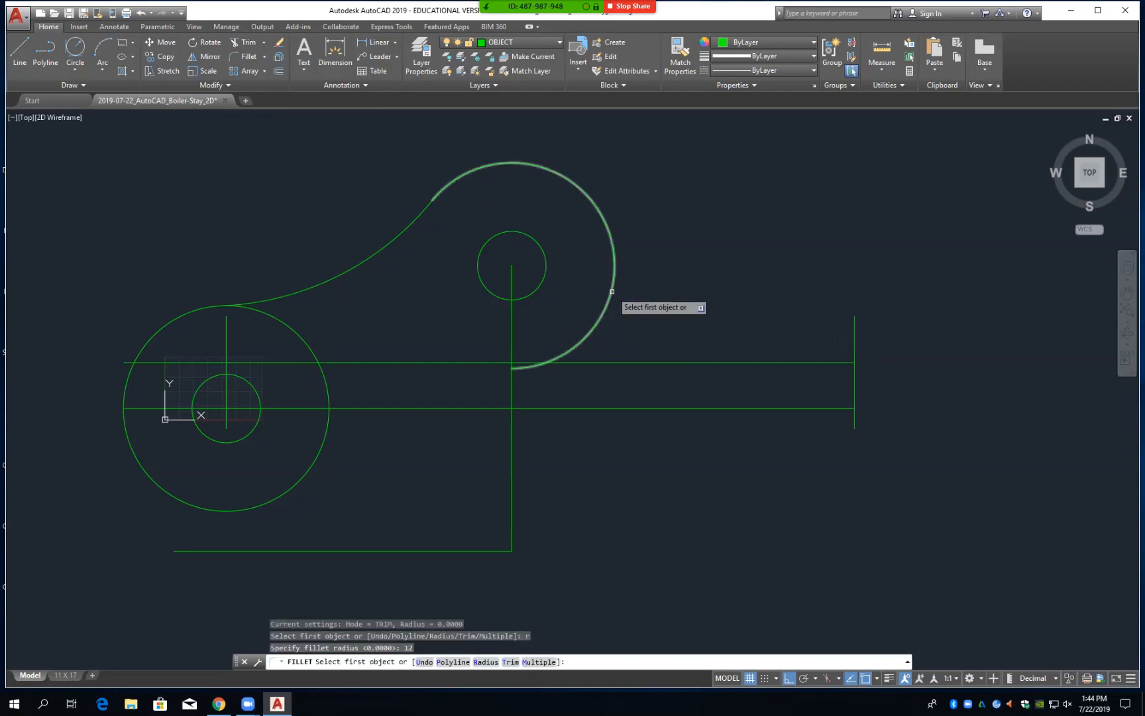
click(610, 297)
click(683, 362)
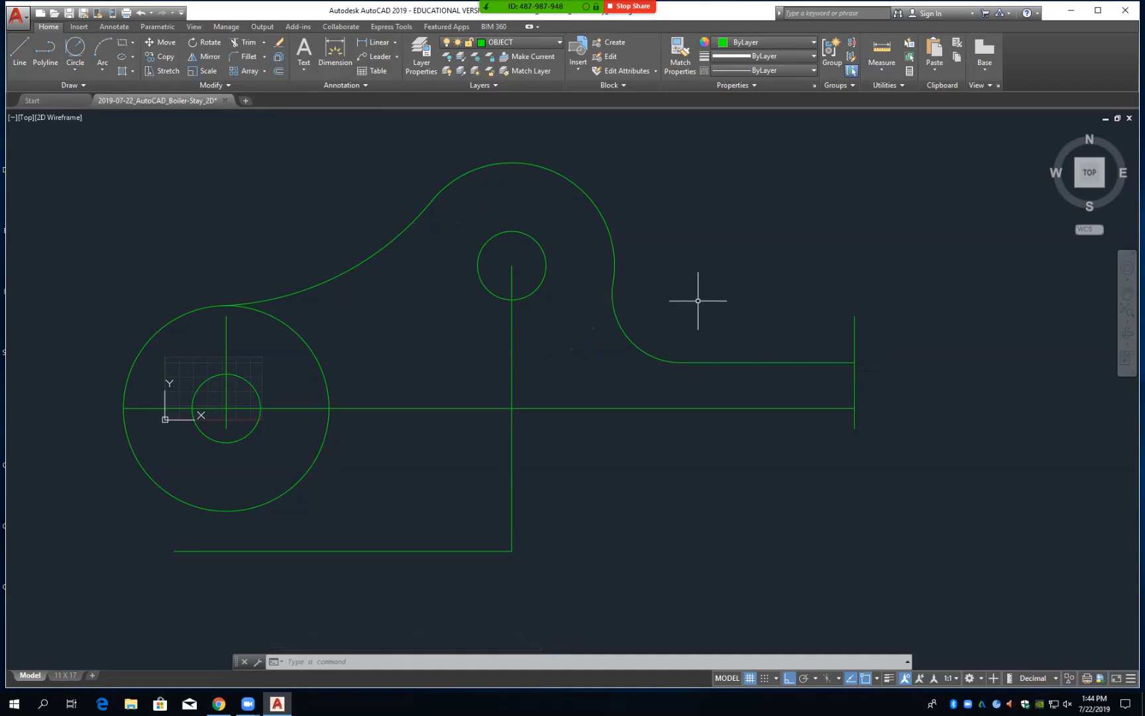
key(Escape)
Using the tangent arc and middle horizontal line as cutting edges, trim the large left circle to its upper-left arc and the small one to its upper half
text(tr)
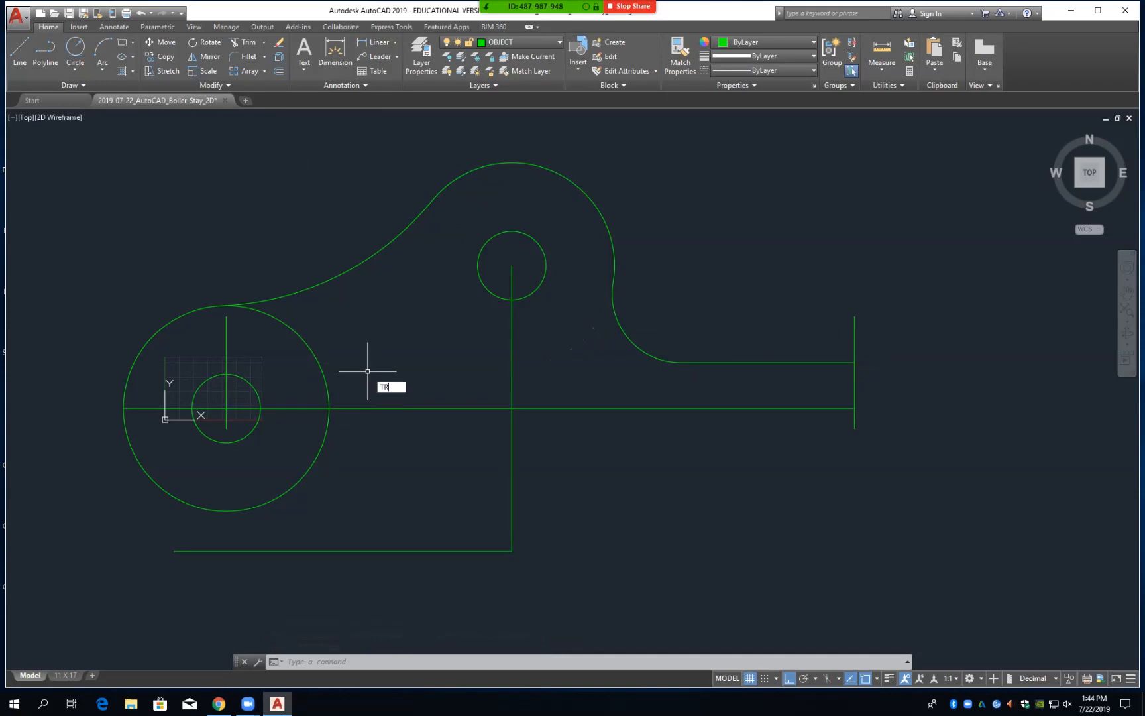
key(Return)
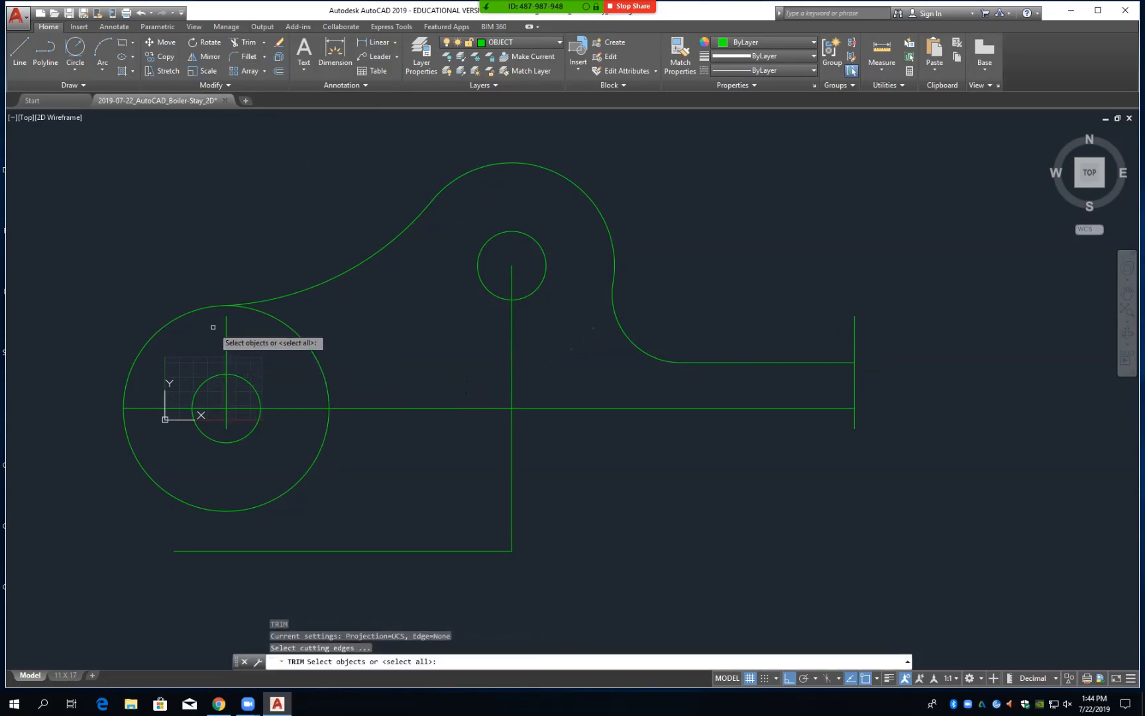
click(251, 303)
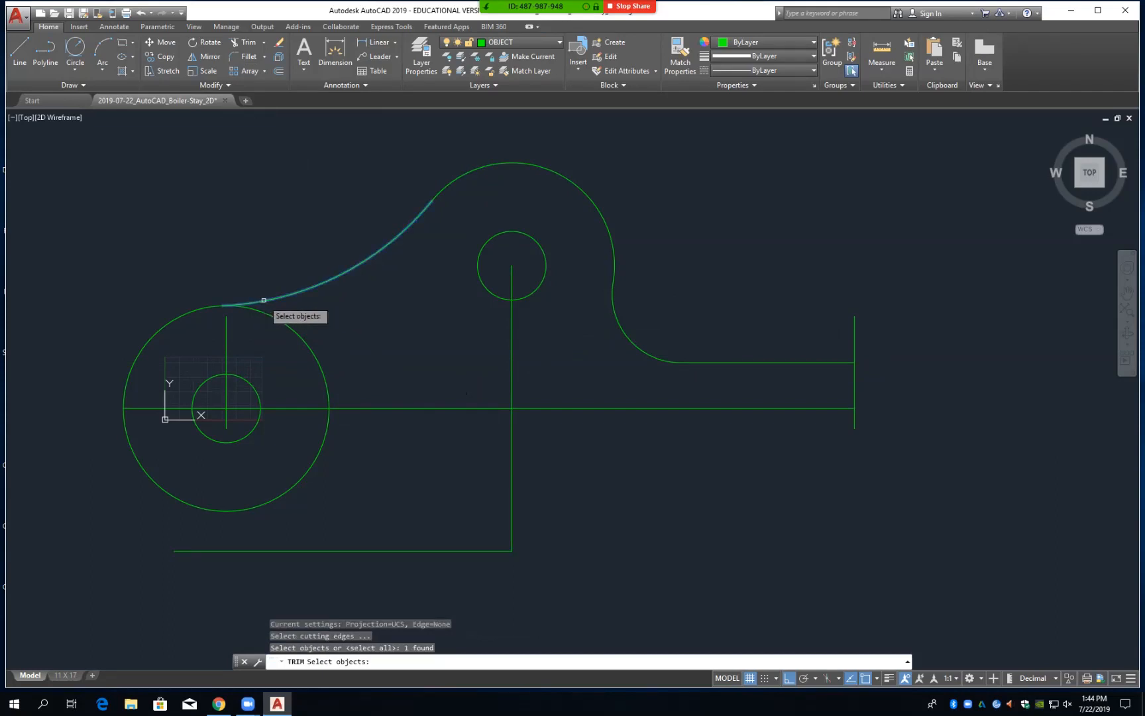
click(140, 409)
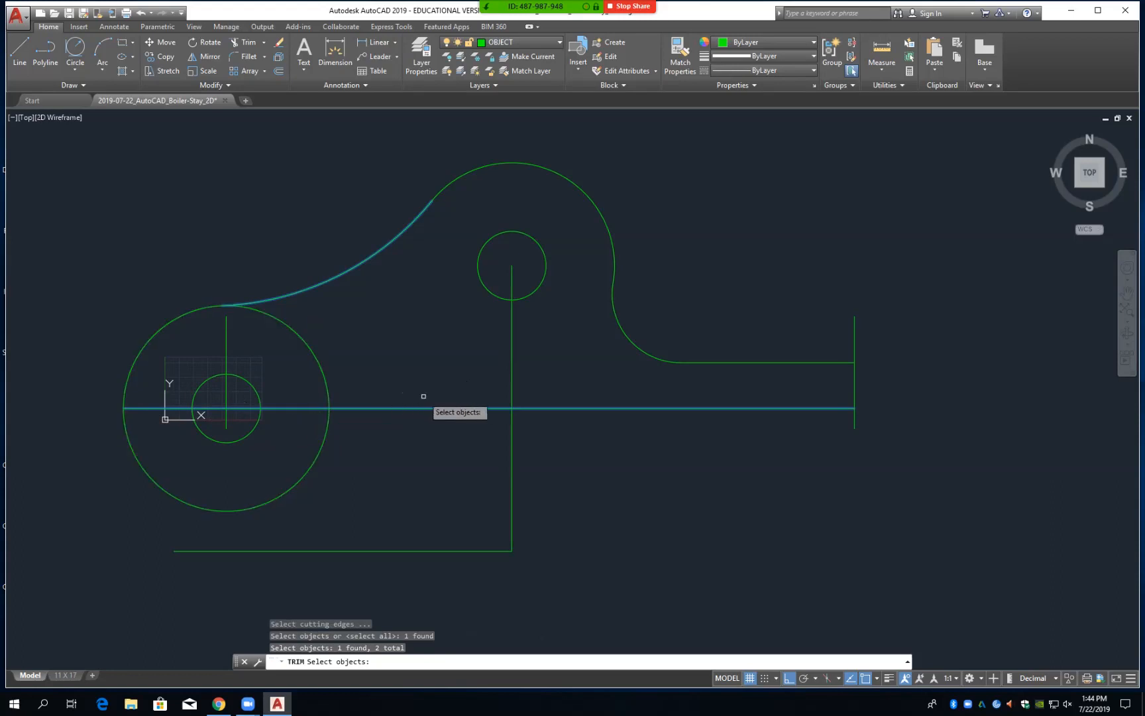
key(Return)
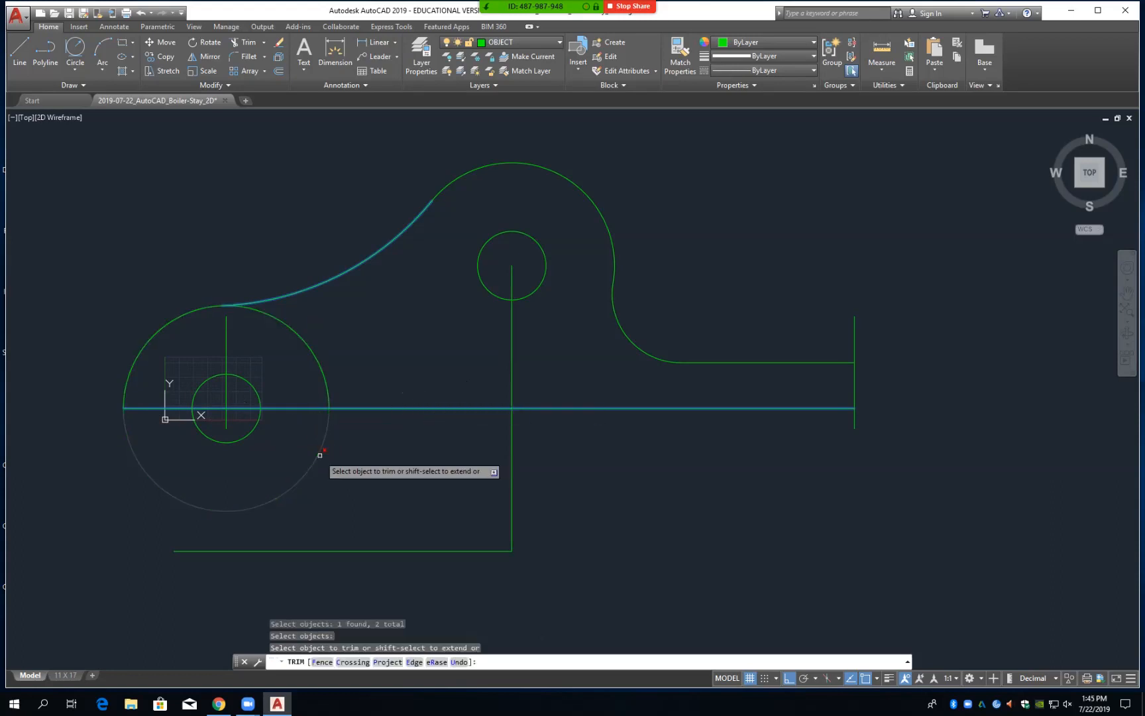
click(324, 387)
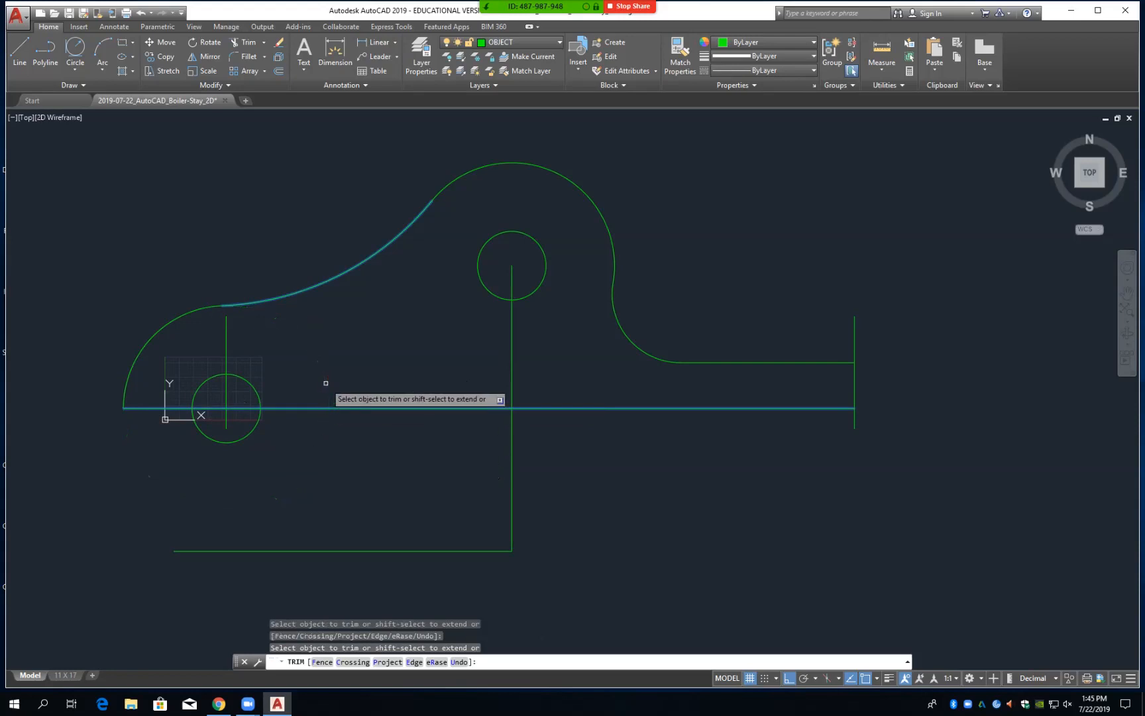
click(248, 433)
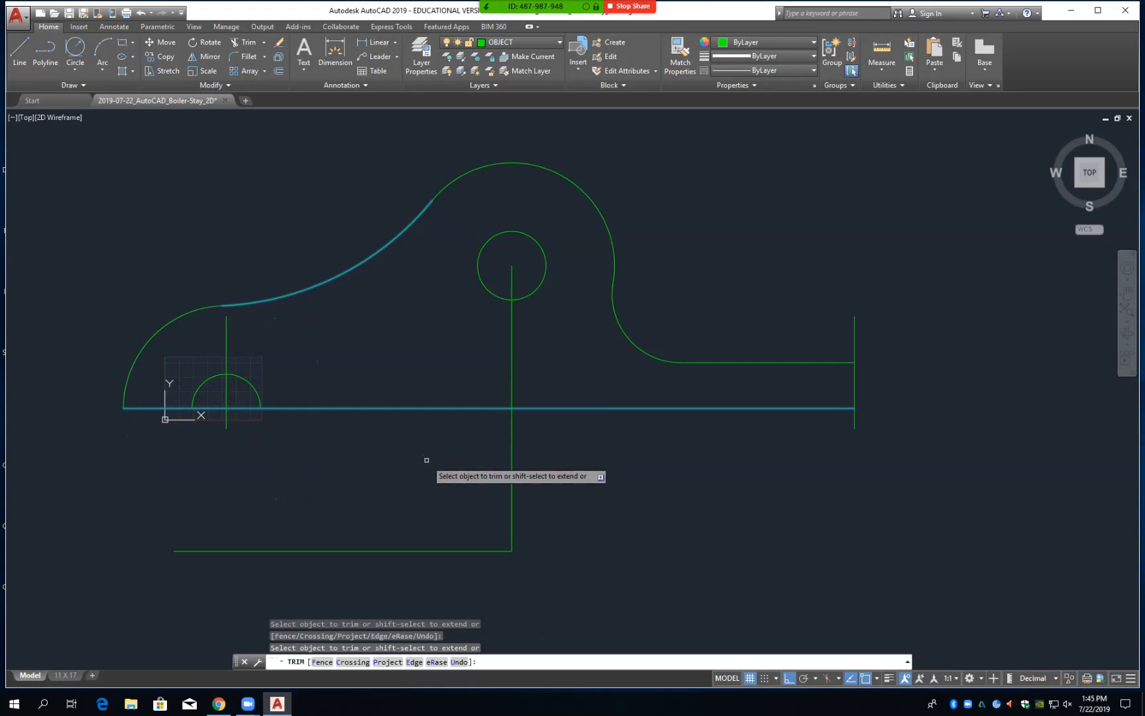
key(Return)
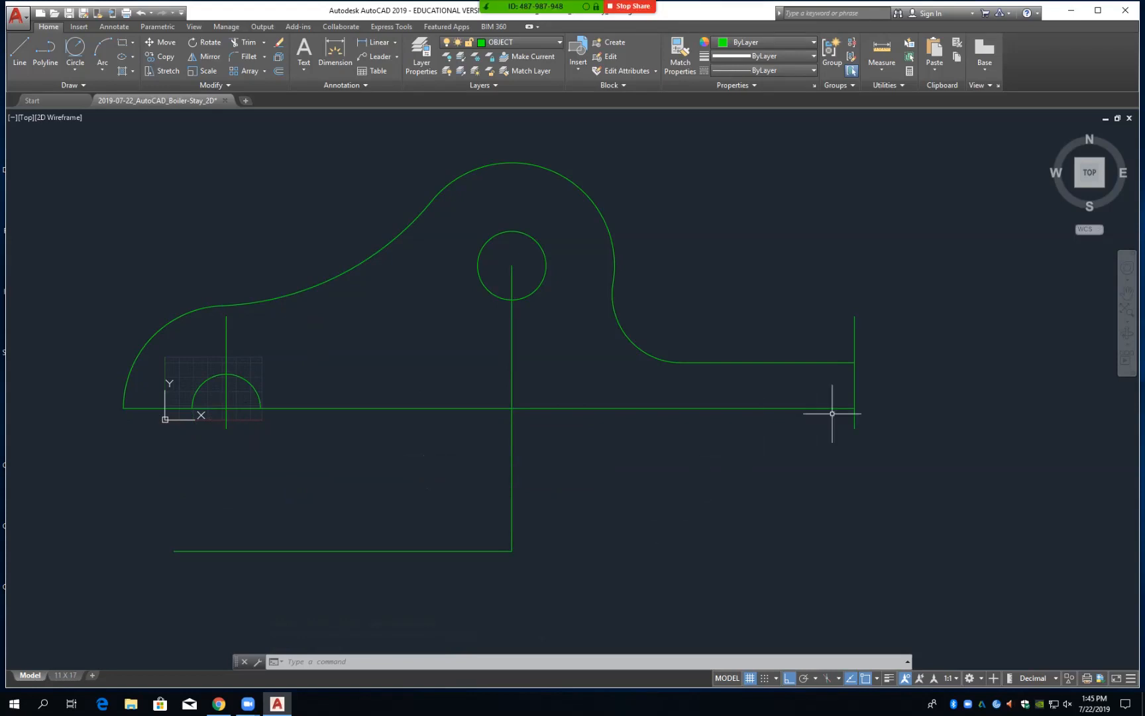
Offset the short vertical line at the right end of the middle horizontal line to the right by 22
text(o)
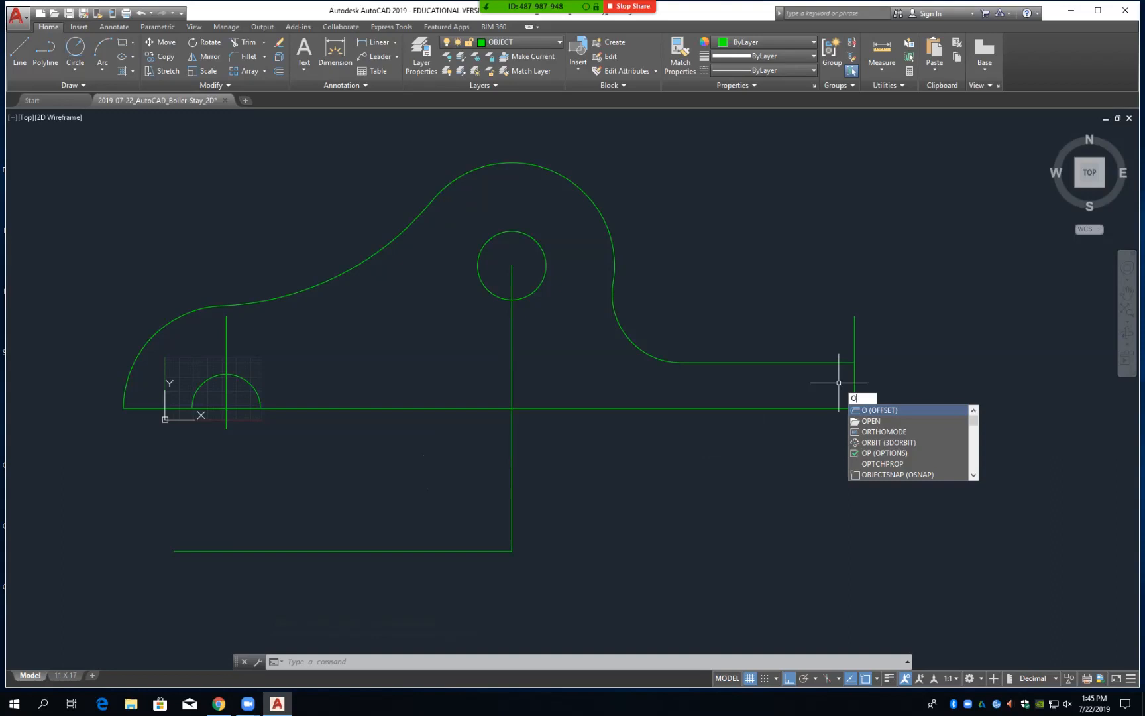
key(Return)
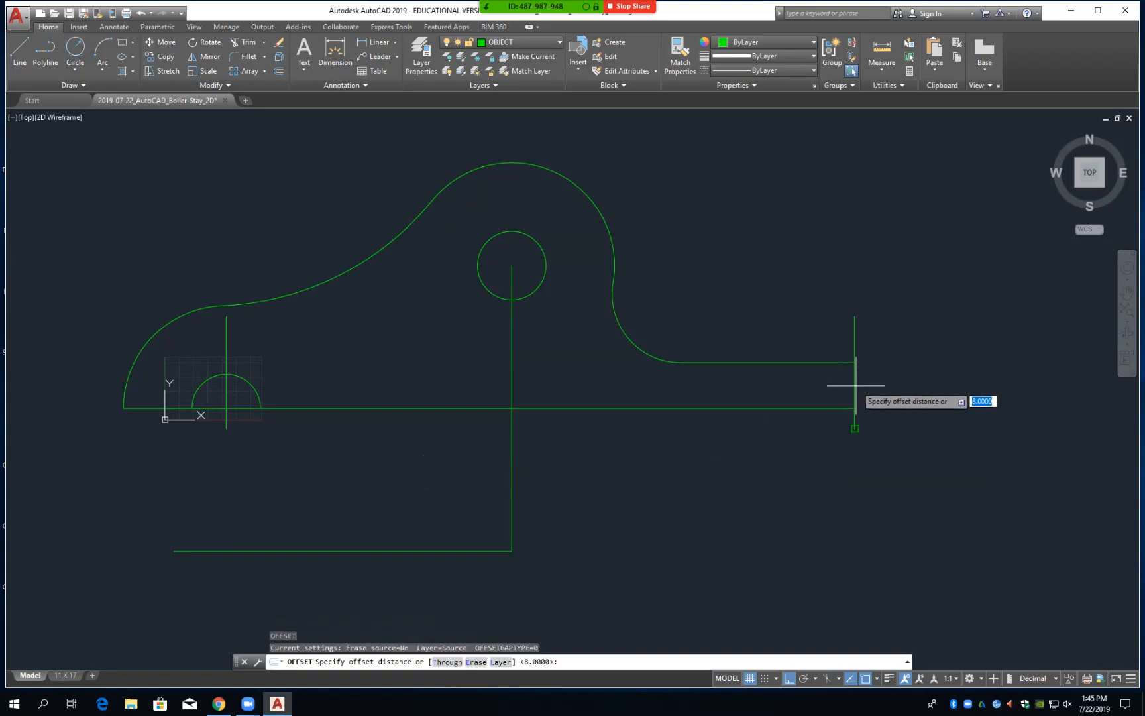
text(22)
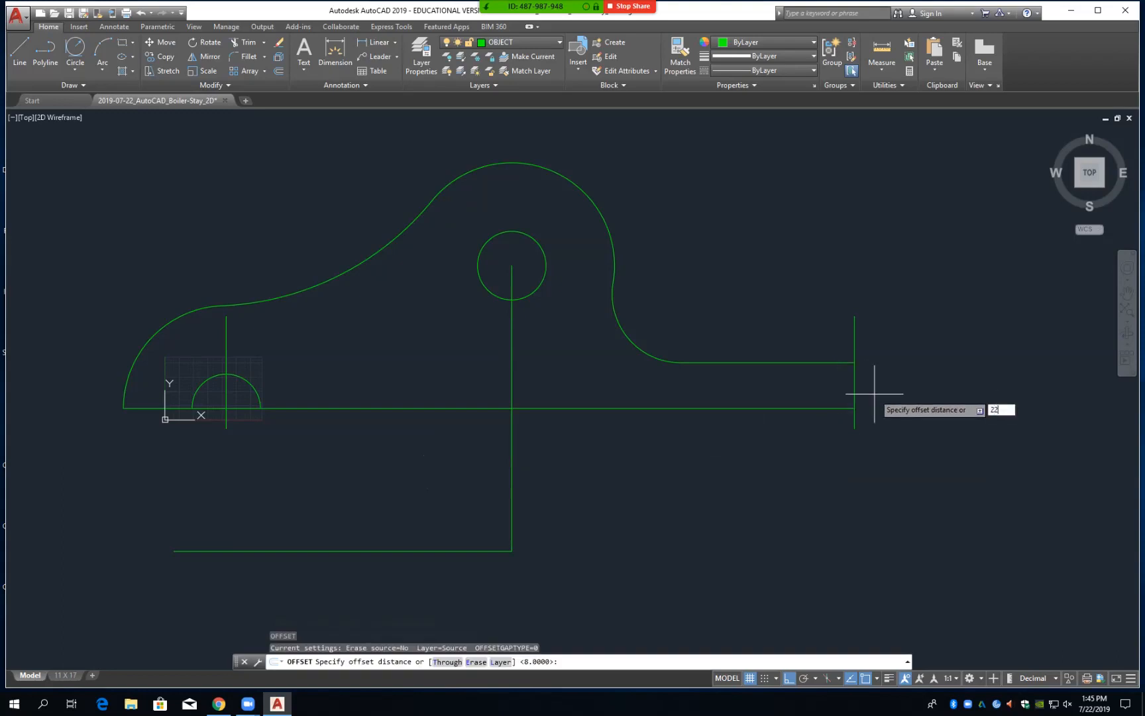
key(Return)
click(854, 397)
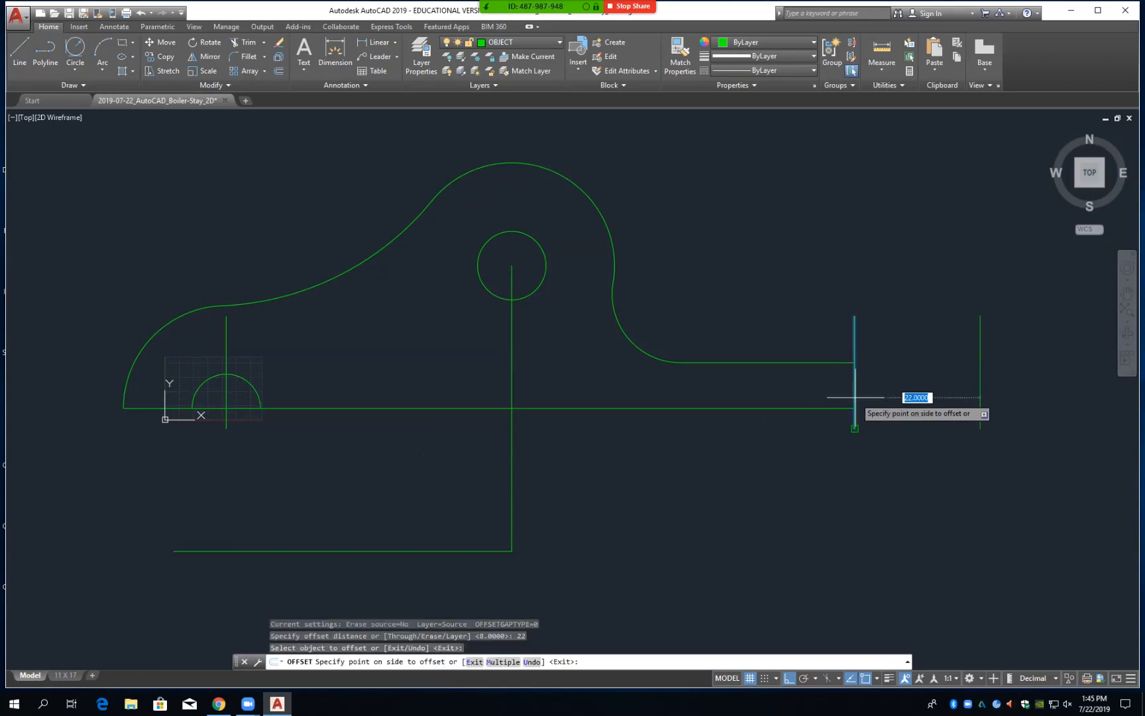
click(962, 401)
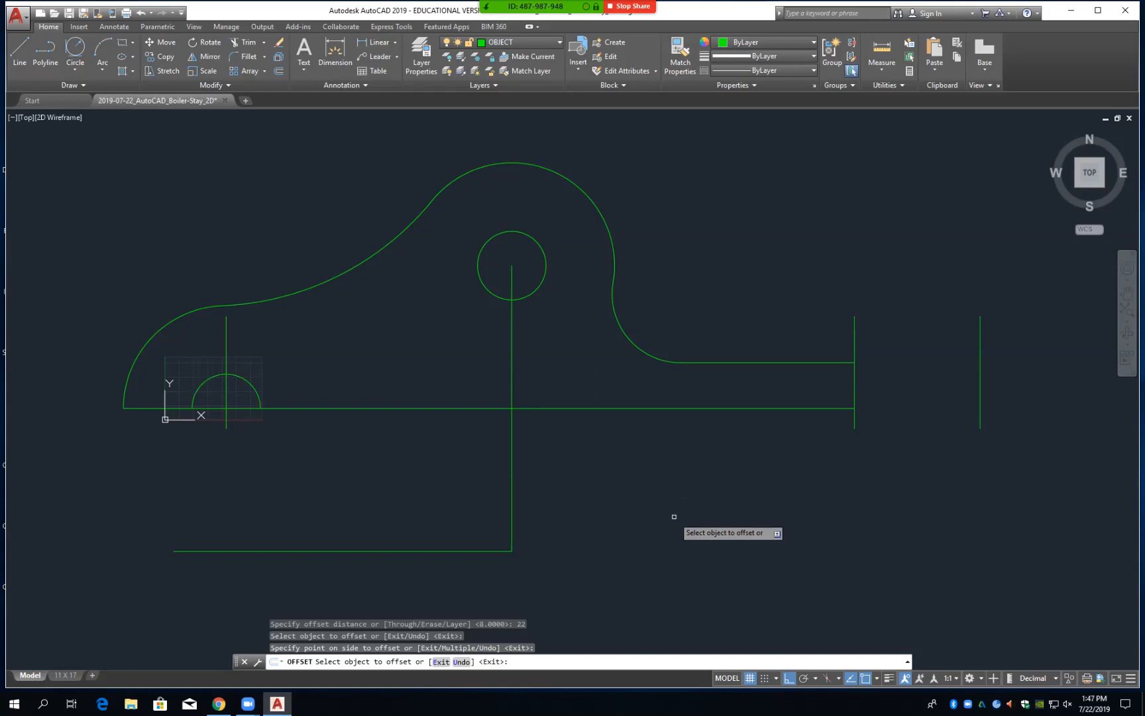
text(f)
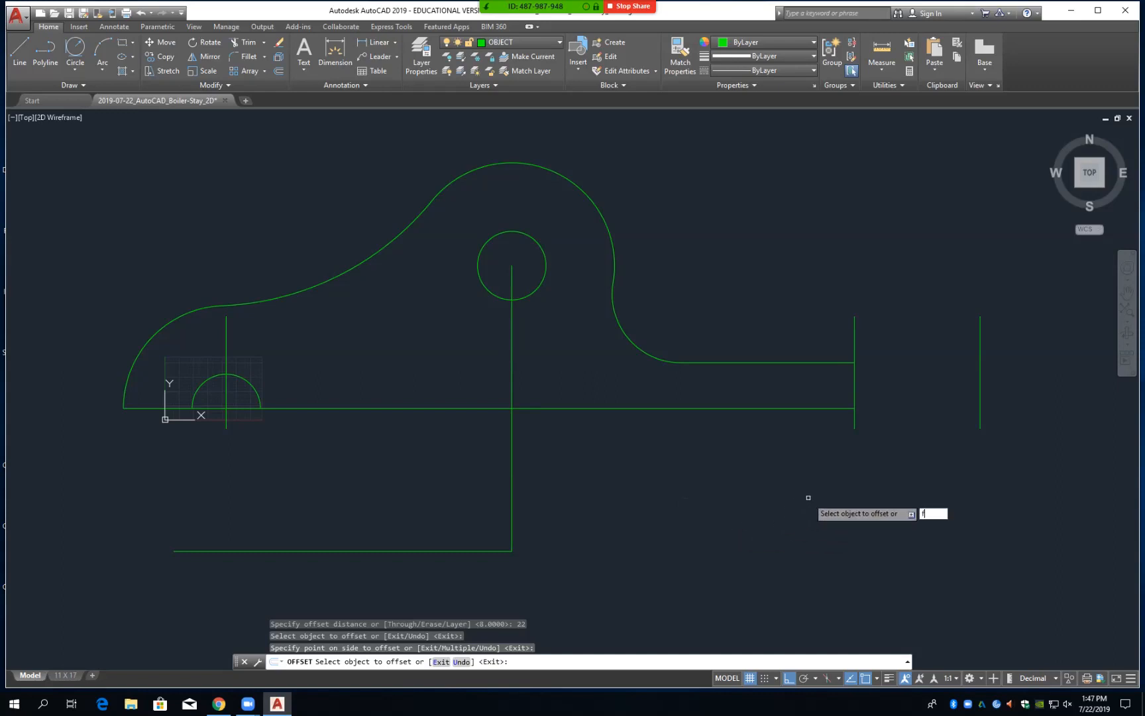
key(Escape)
key(Escape)
key(Escape)
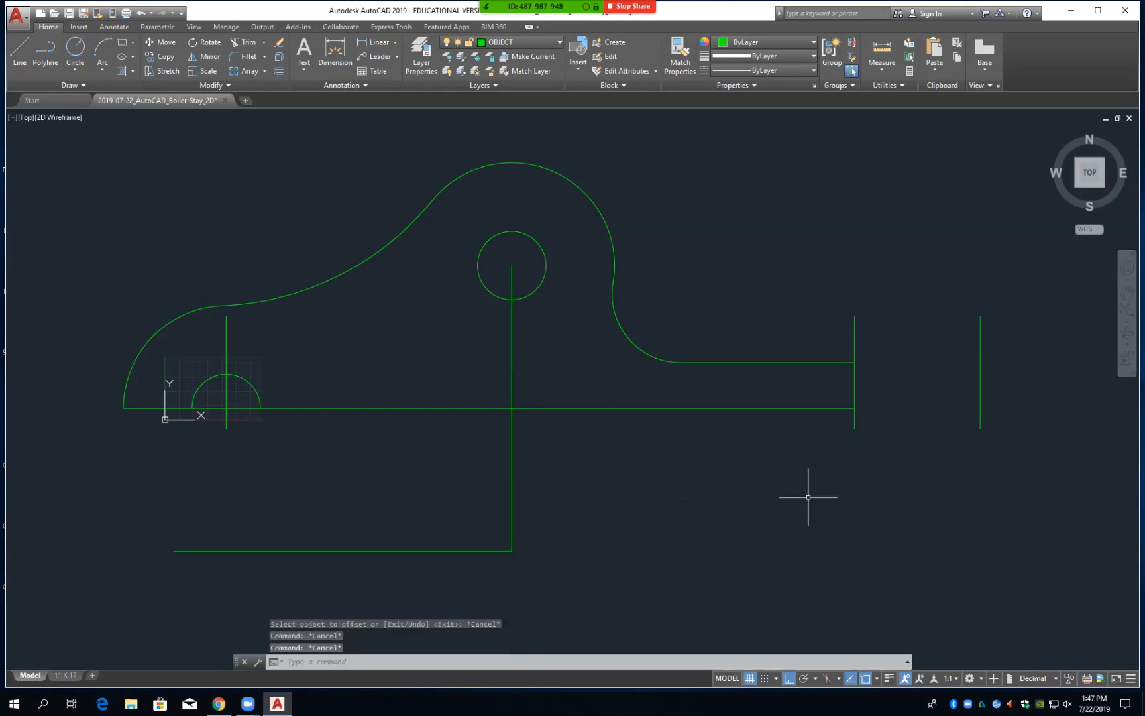
Join the shank's upper horizontal line and the offset vertical end line in a sharp corner using a fillet radius of 0
text(f)
key(Return)
text(r)
key(Return)
text(0)
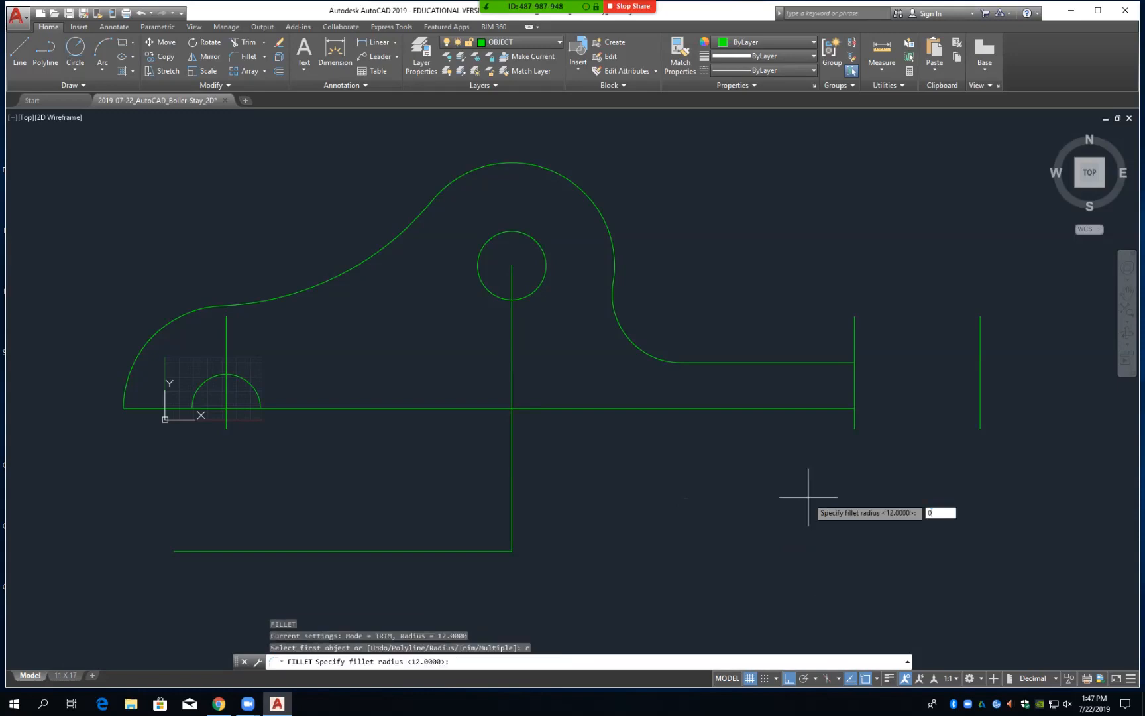
key(Return)
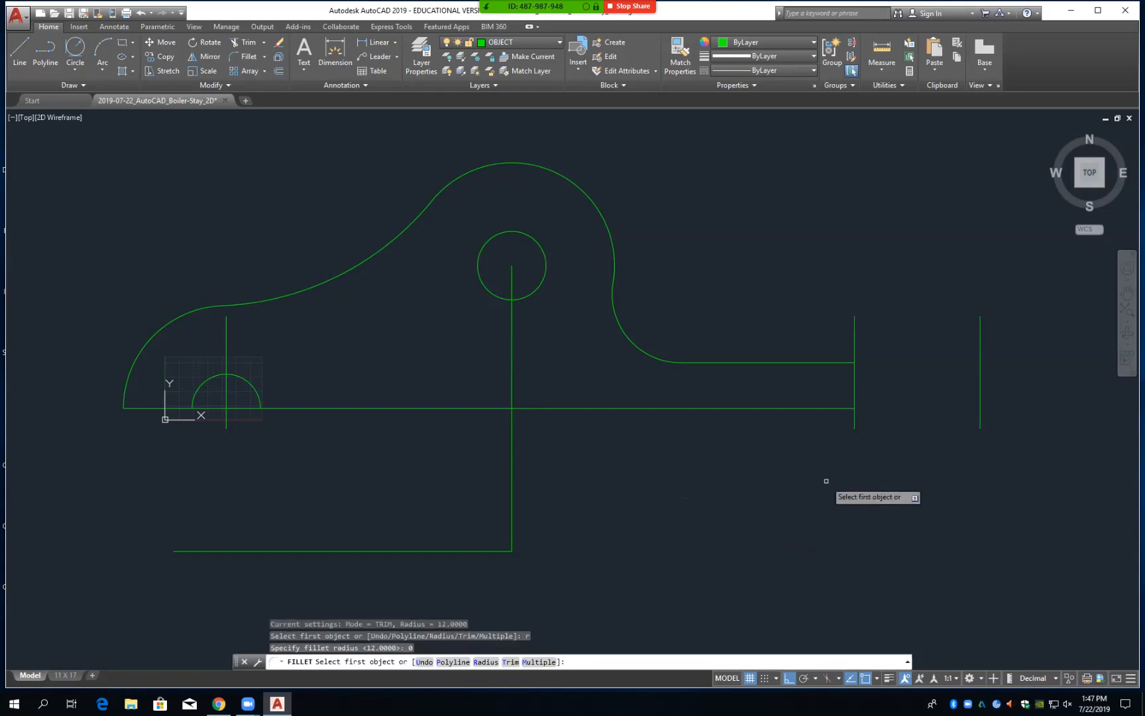
click(837, 363)
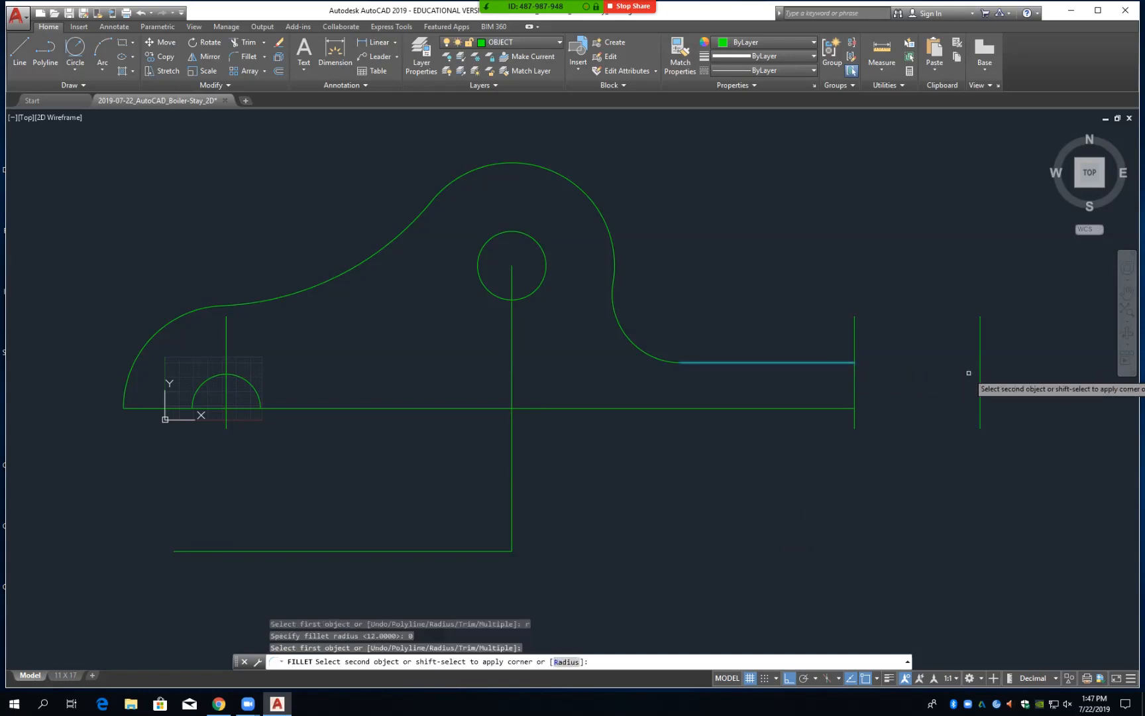
click(980, 375)
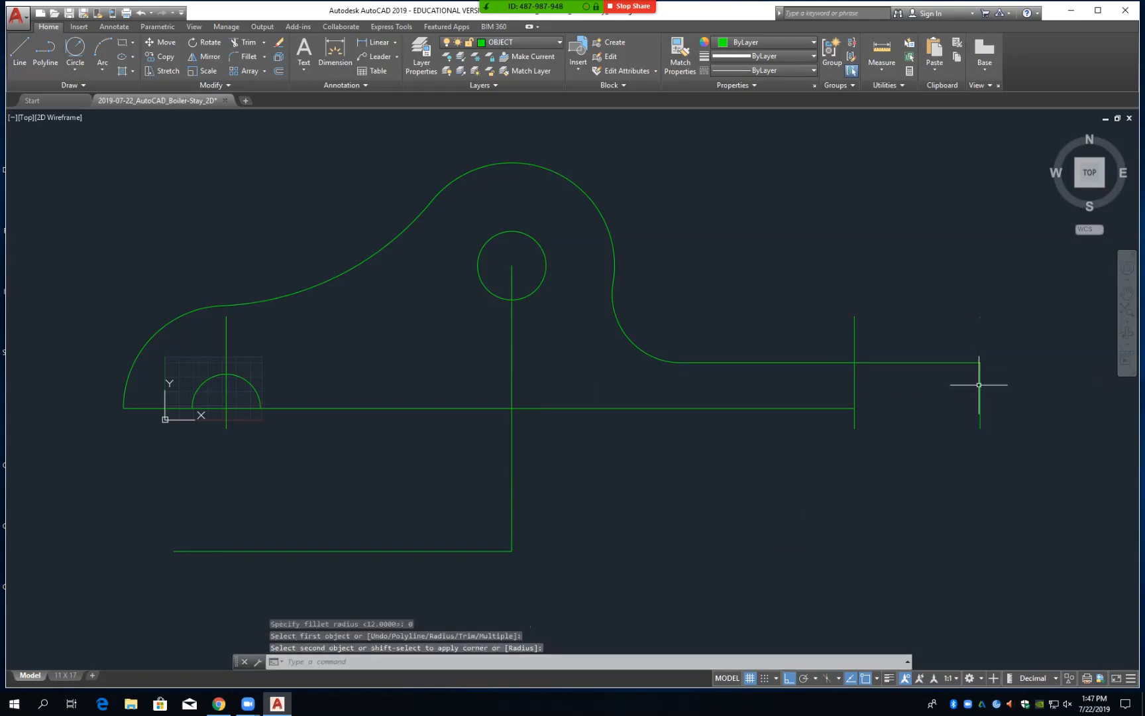
click(981, 401)
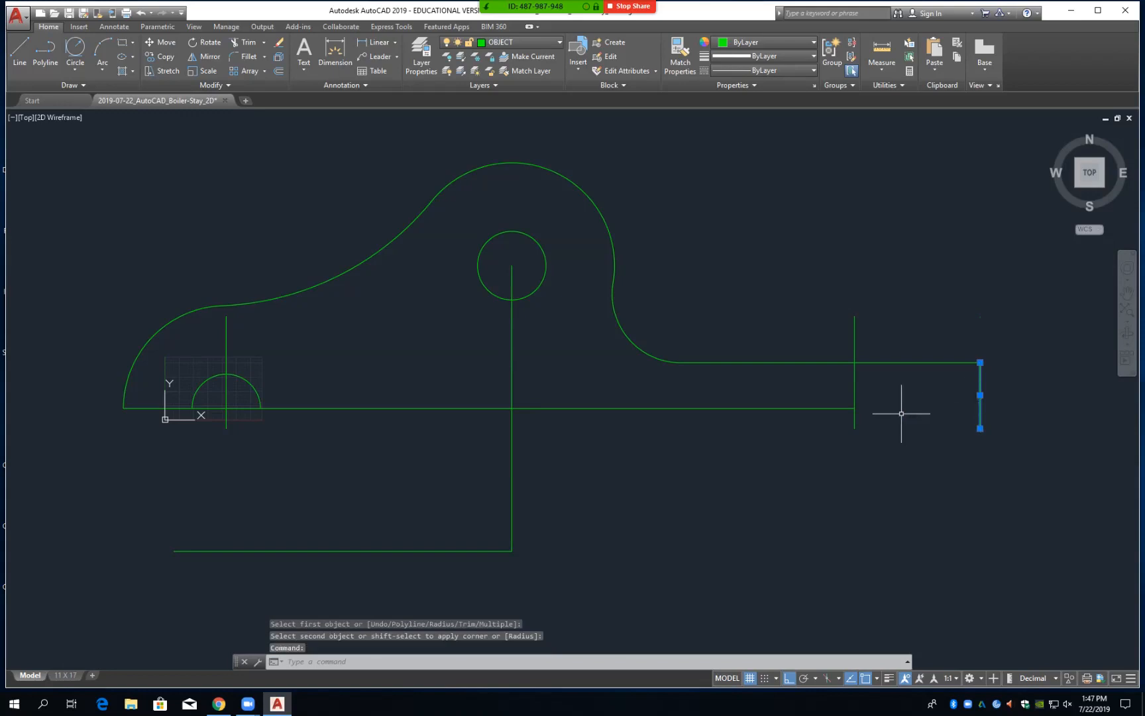
click(837, 407)
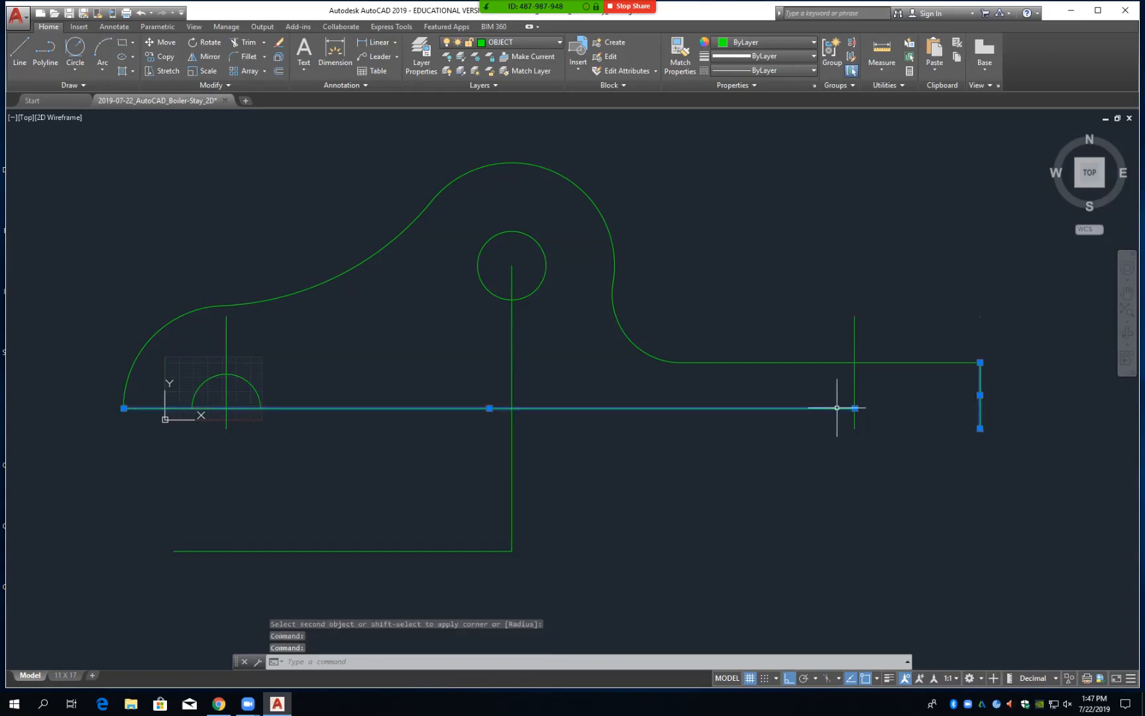
key(Escape)
Fillet the vertical end line and the middle horizontal line into a sharp corner at the shank's lower right
key(Return)
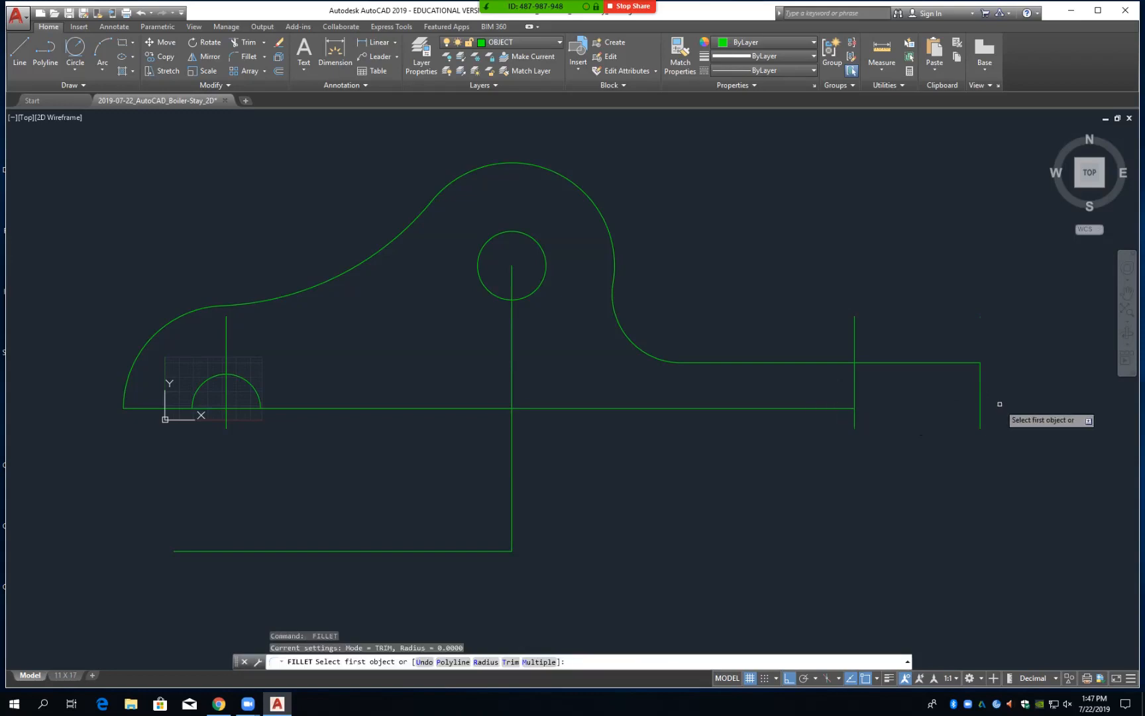
click(981, 403)
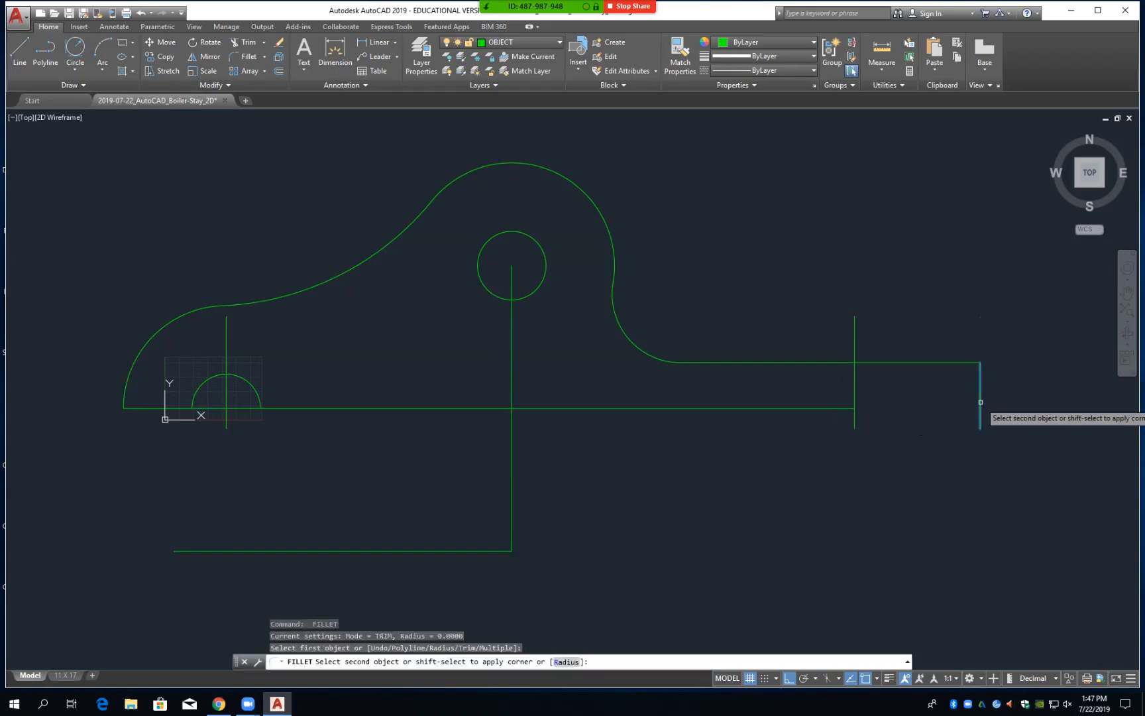
click(835, 409)
key(Return)
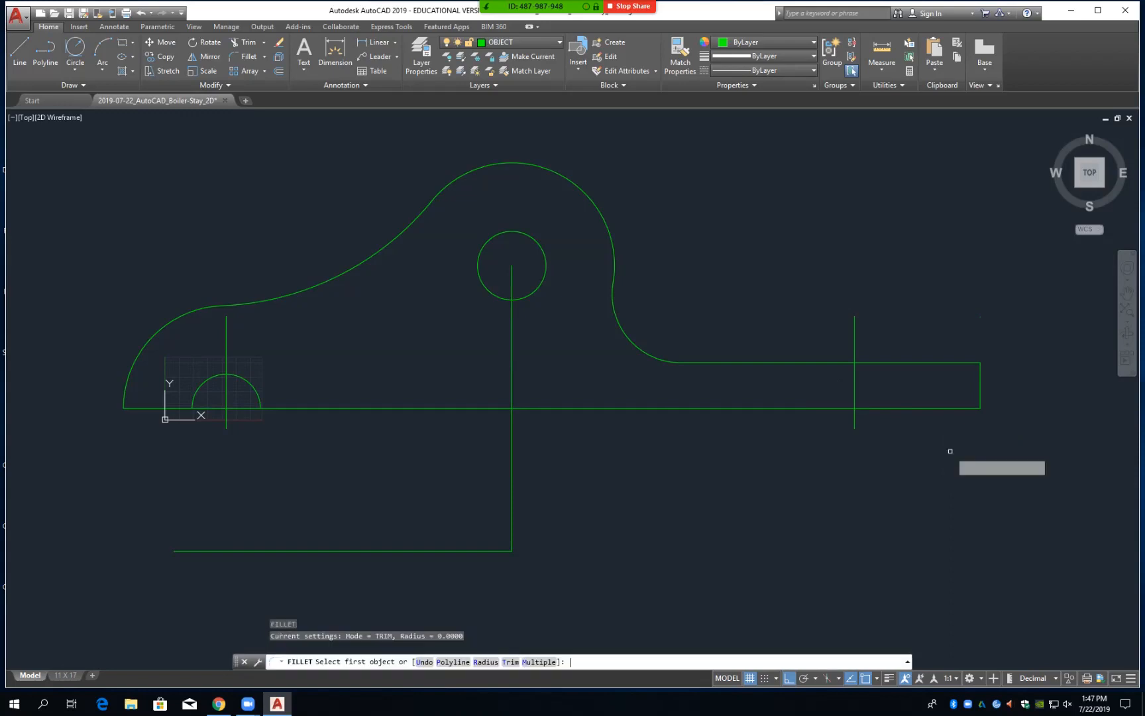
key(Escape)
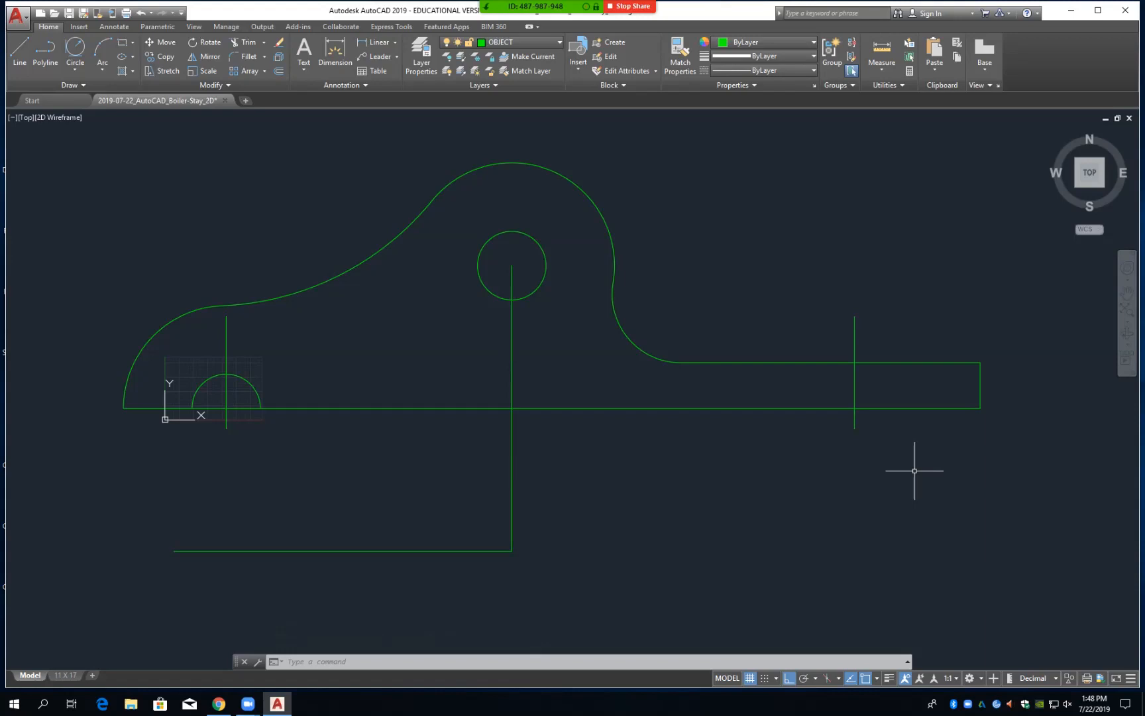
Mirror the upper outline, from the left end arc to the shank's end line, about the middle horizontal line, keeping the source objects
click(206, 57)
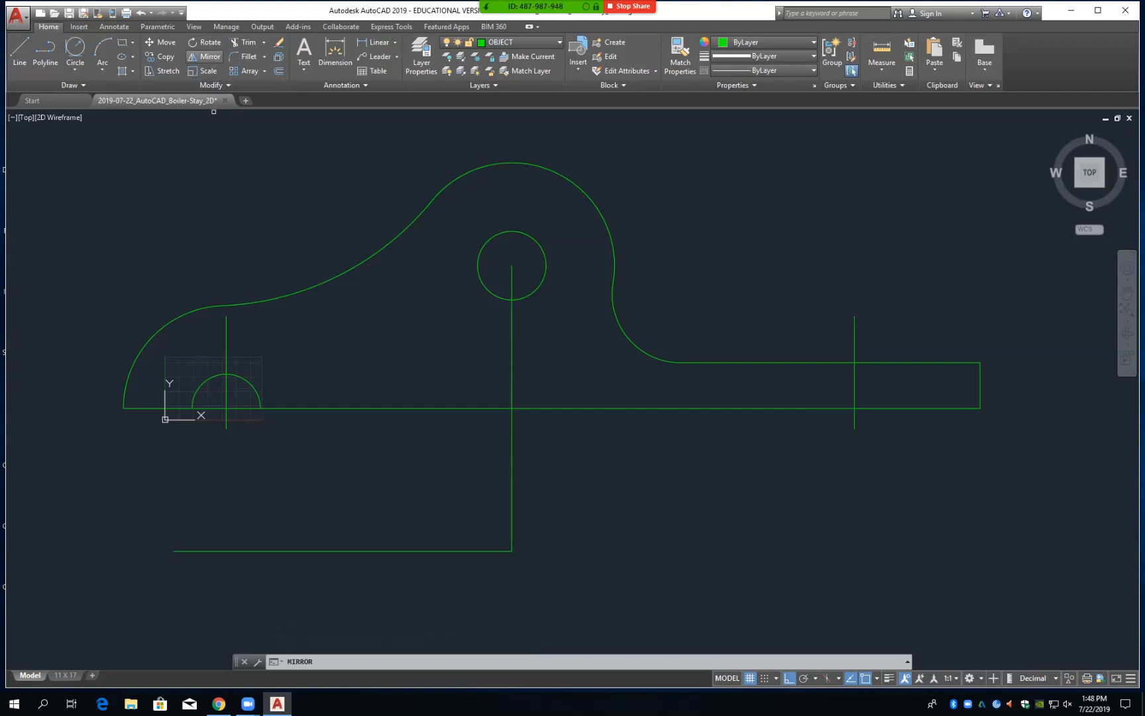
mouse_move(996, 392)
mouse_down()
mouse_move(1009, 381)
mouse_move(686, 358)
mouse_up()
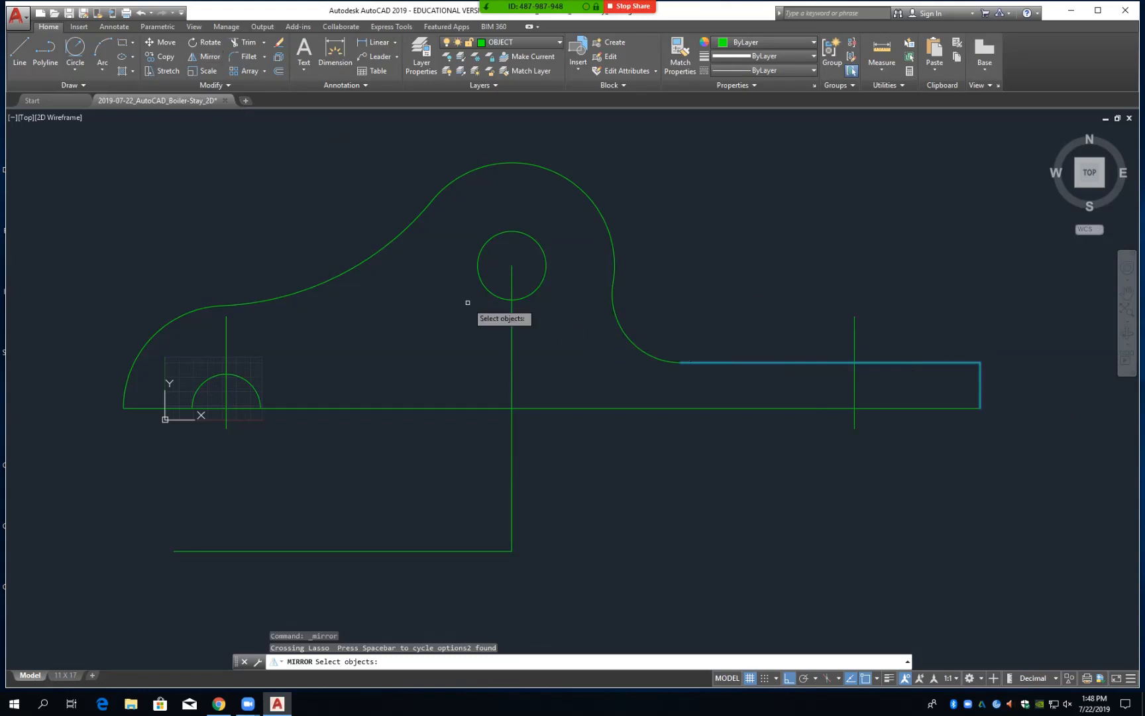
click(144, 349)
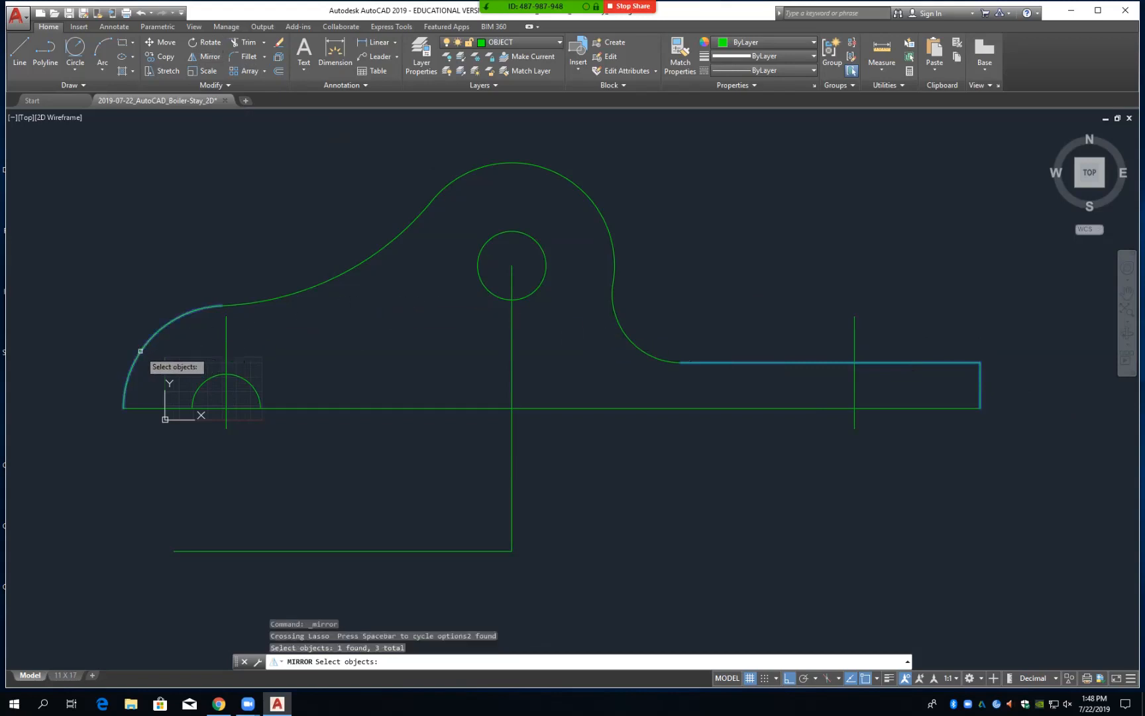
click(304, 292)
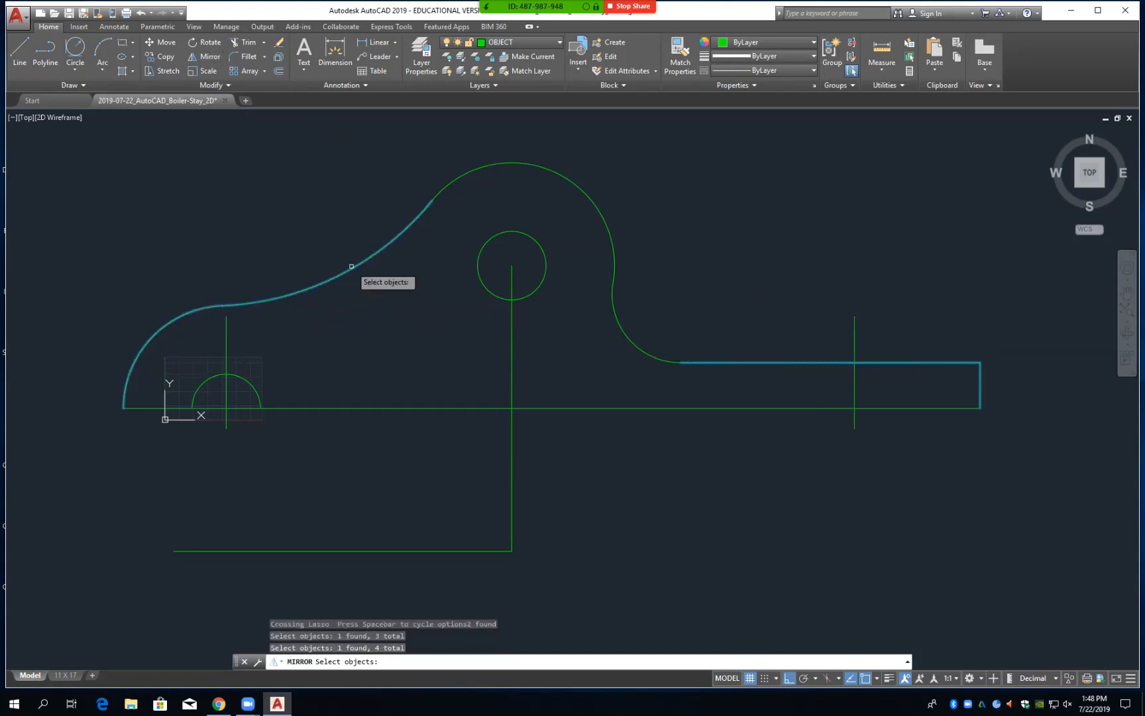
click(461, 176)
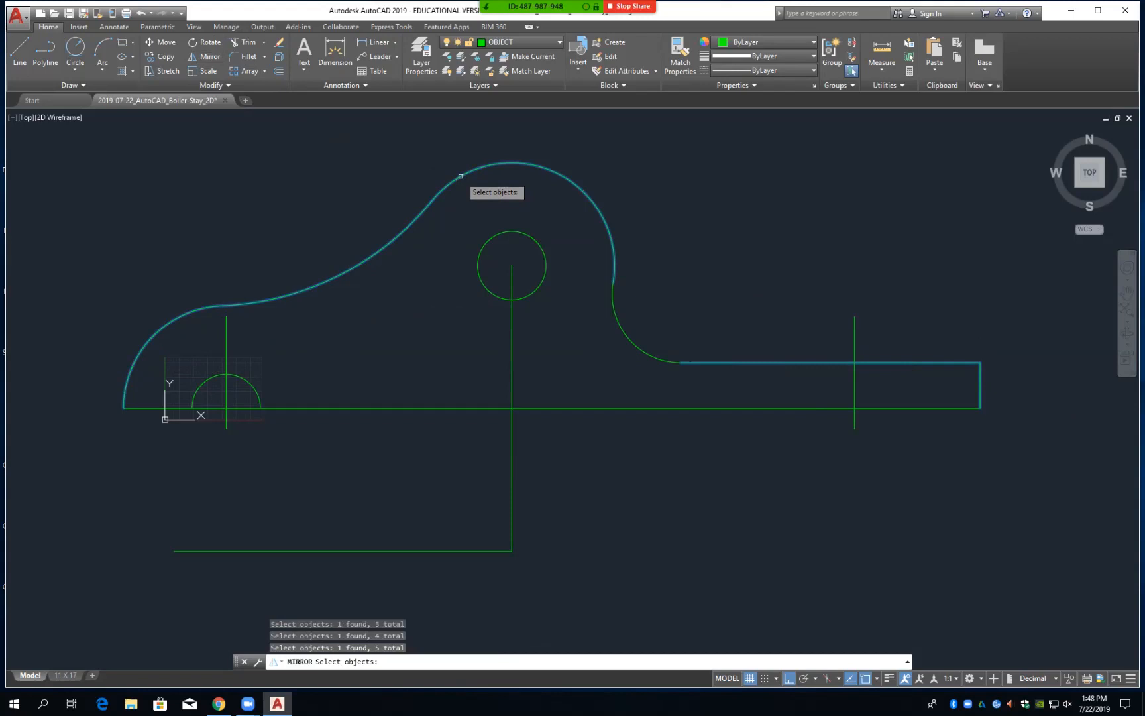
click(621, 332)
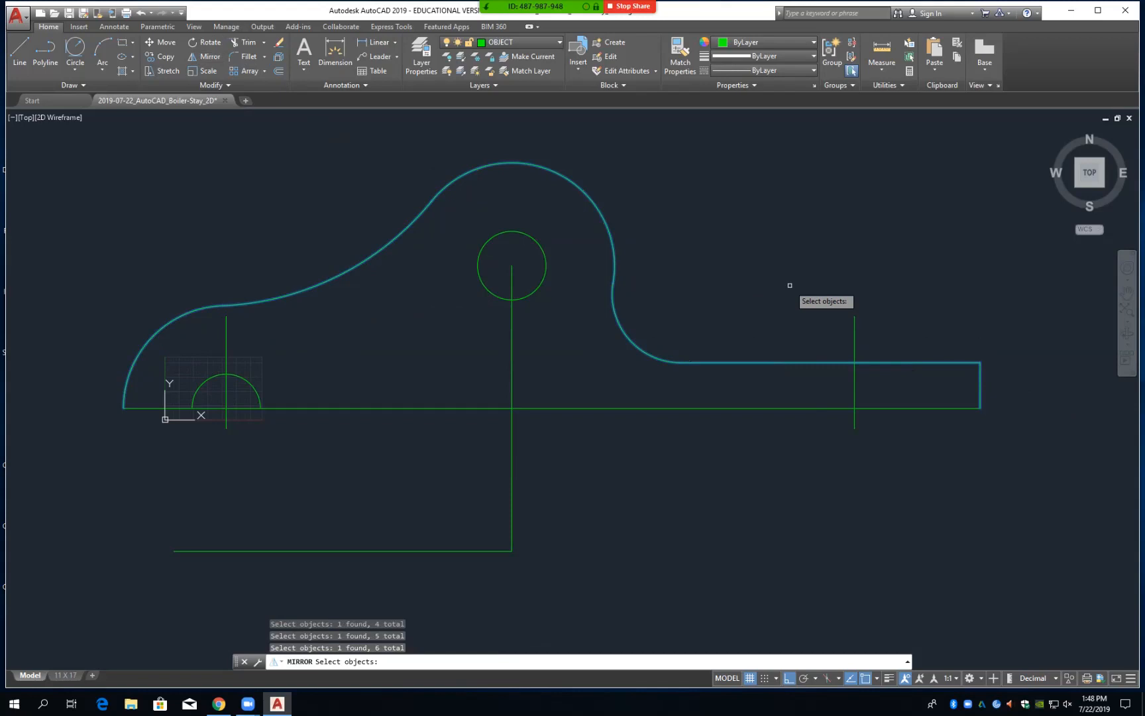
key(Return)
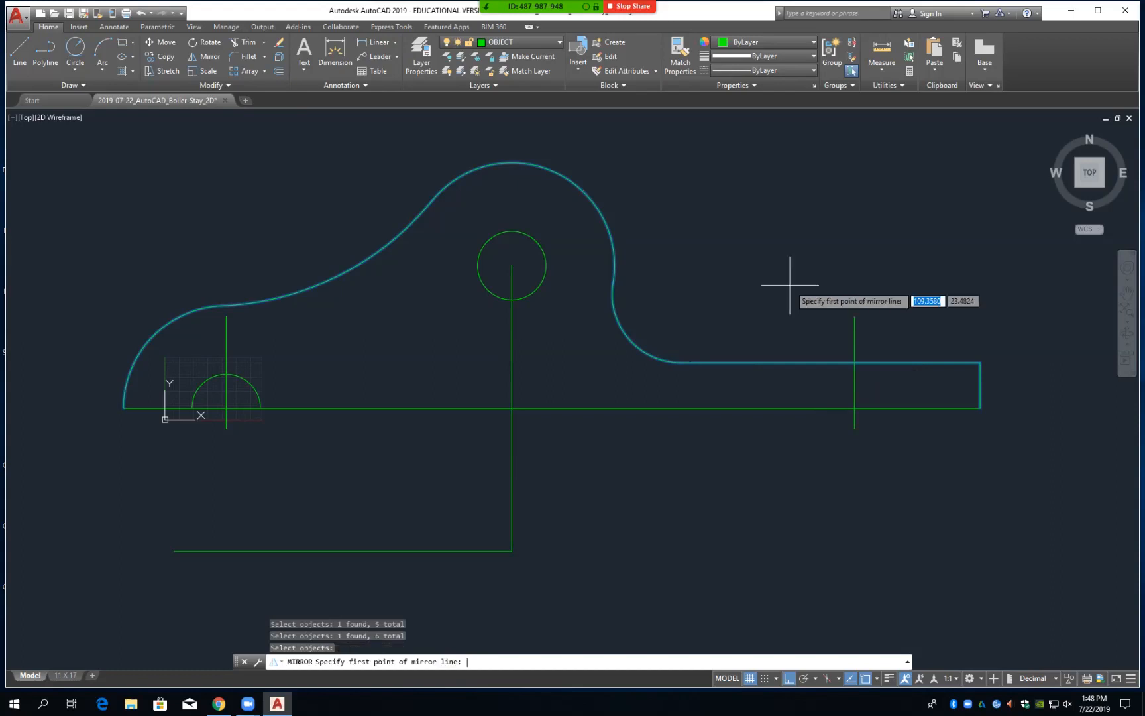
click(124, 407)
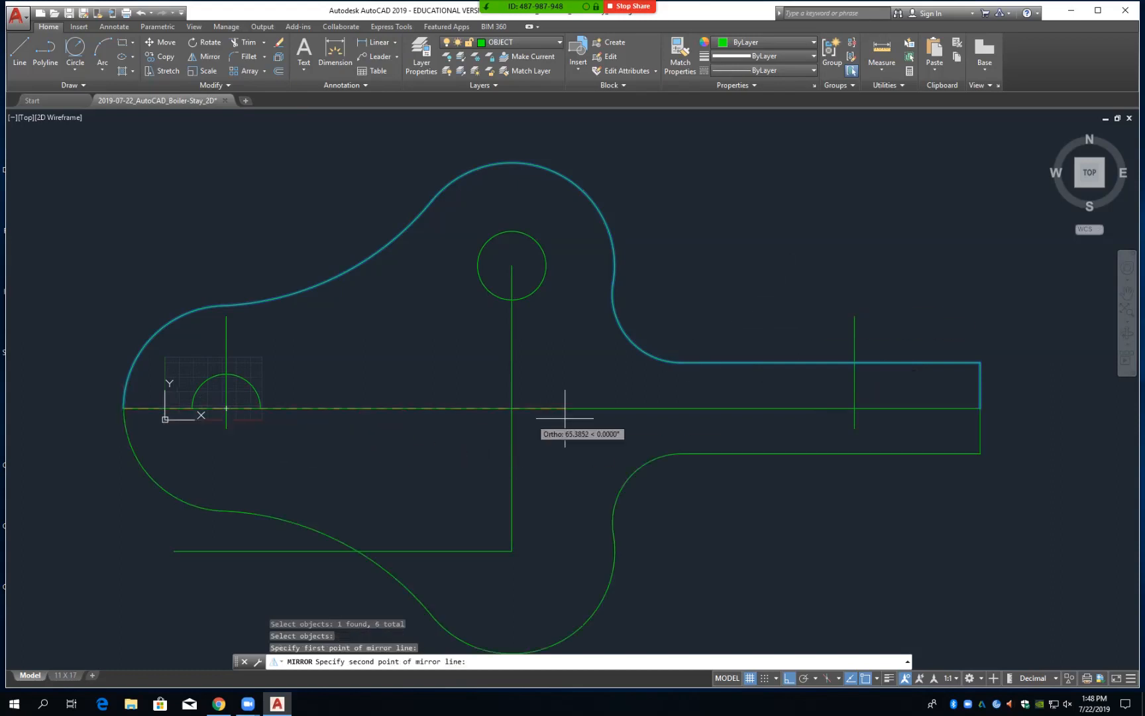
click(980, 409)
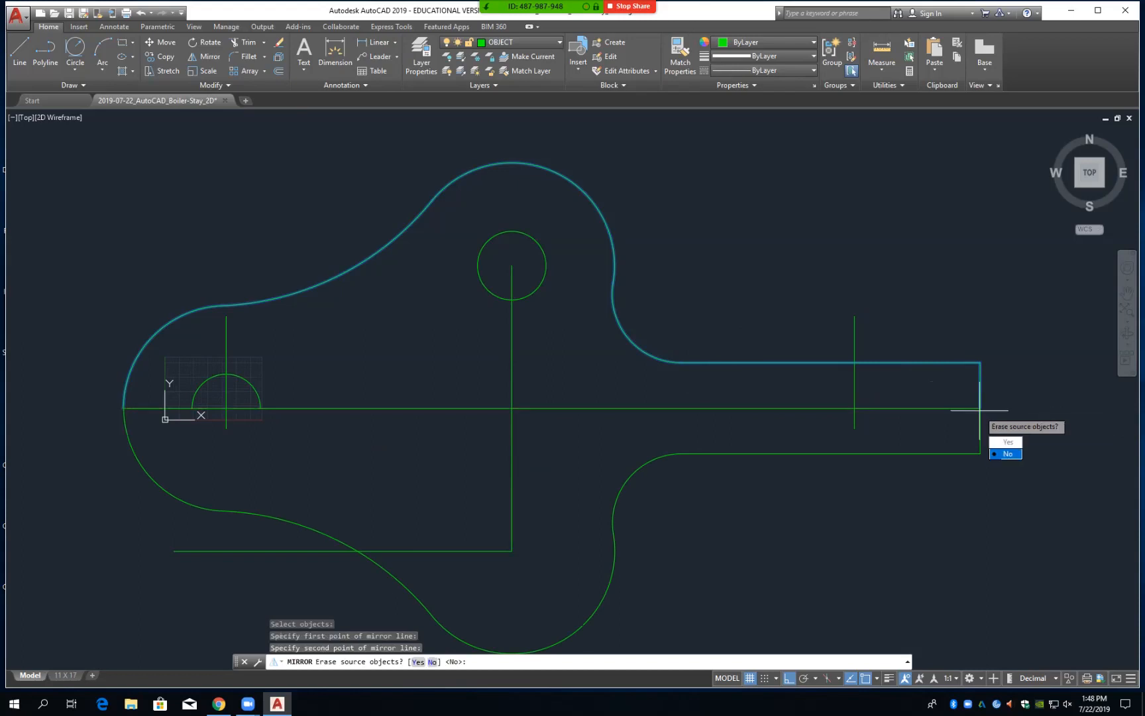
click(1006, 453)
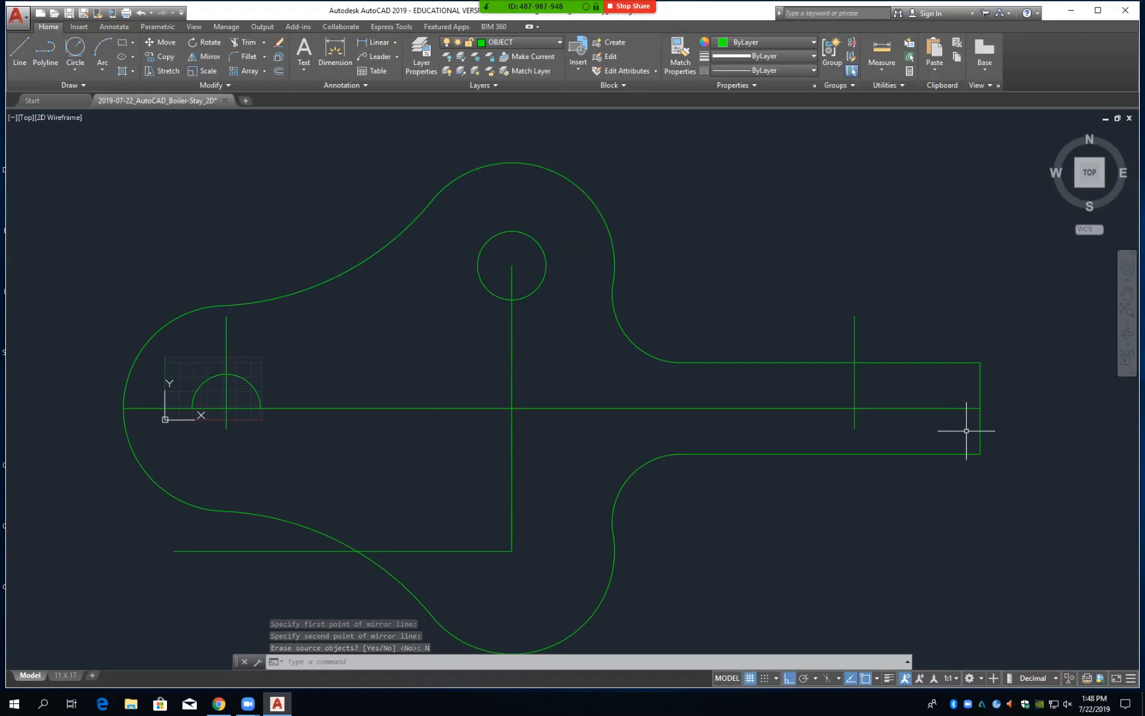
text(E)
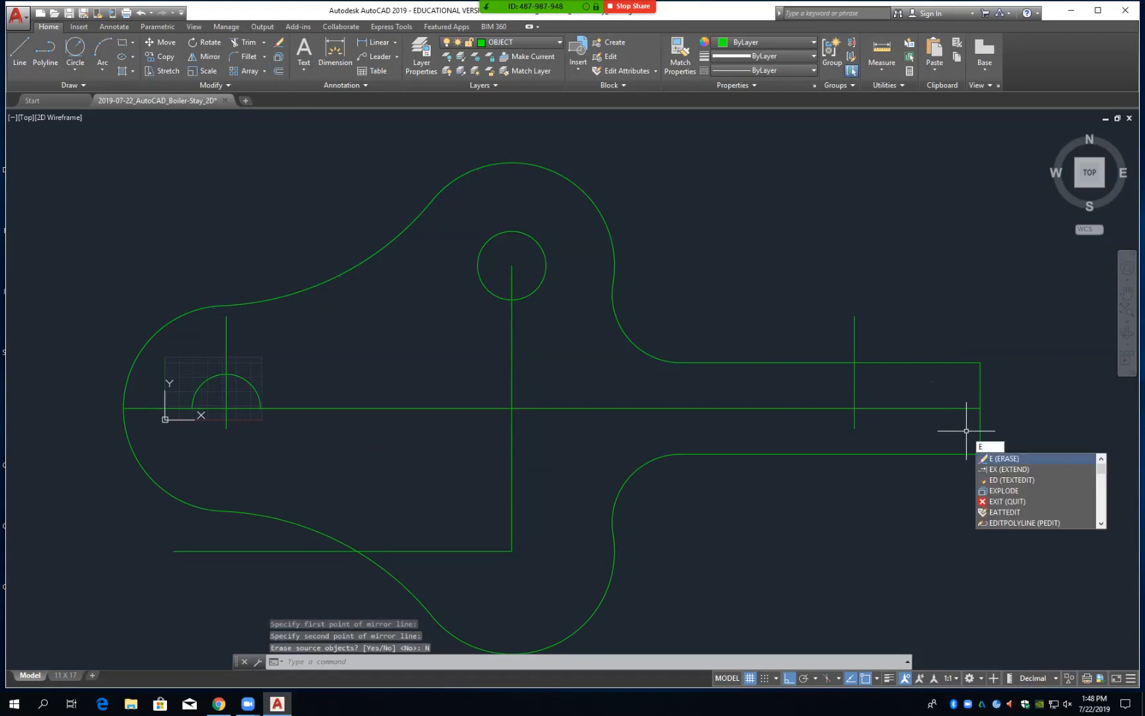
key(Return)
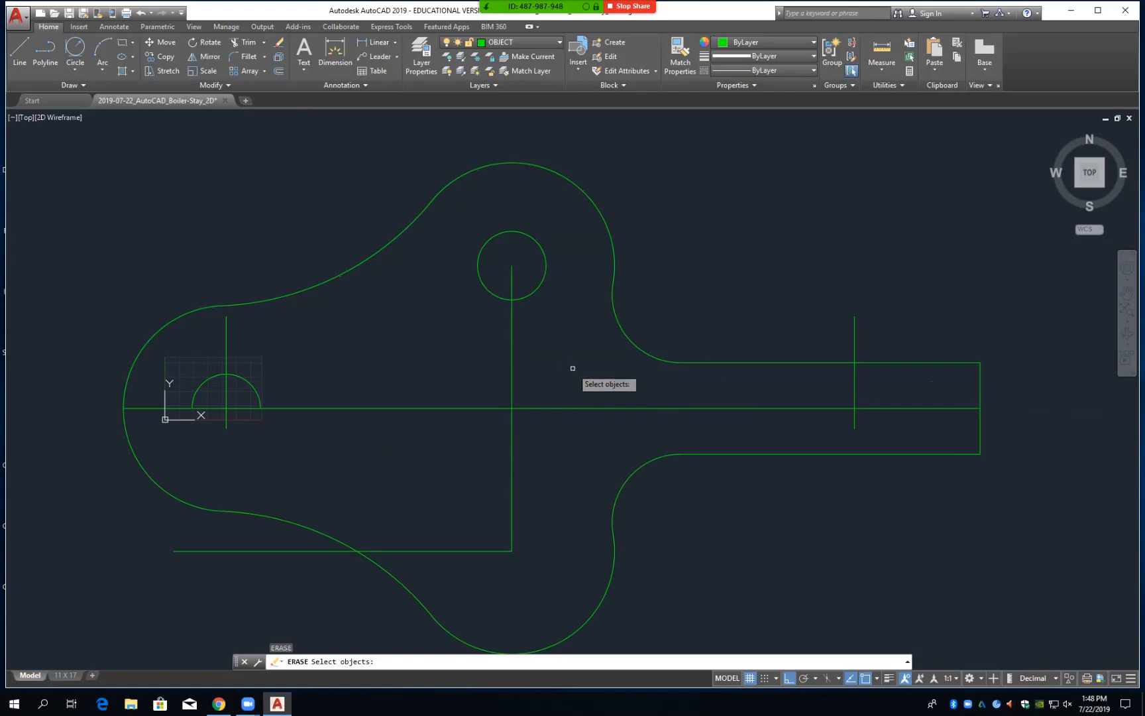
key(Escape)
Copy the upper hole circle from its center 50 straight down to the lower end of the vertical construction line
text(co)
key(Return)
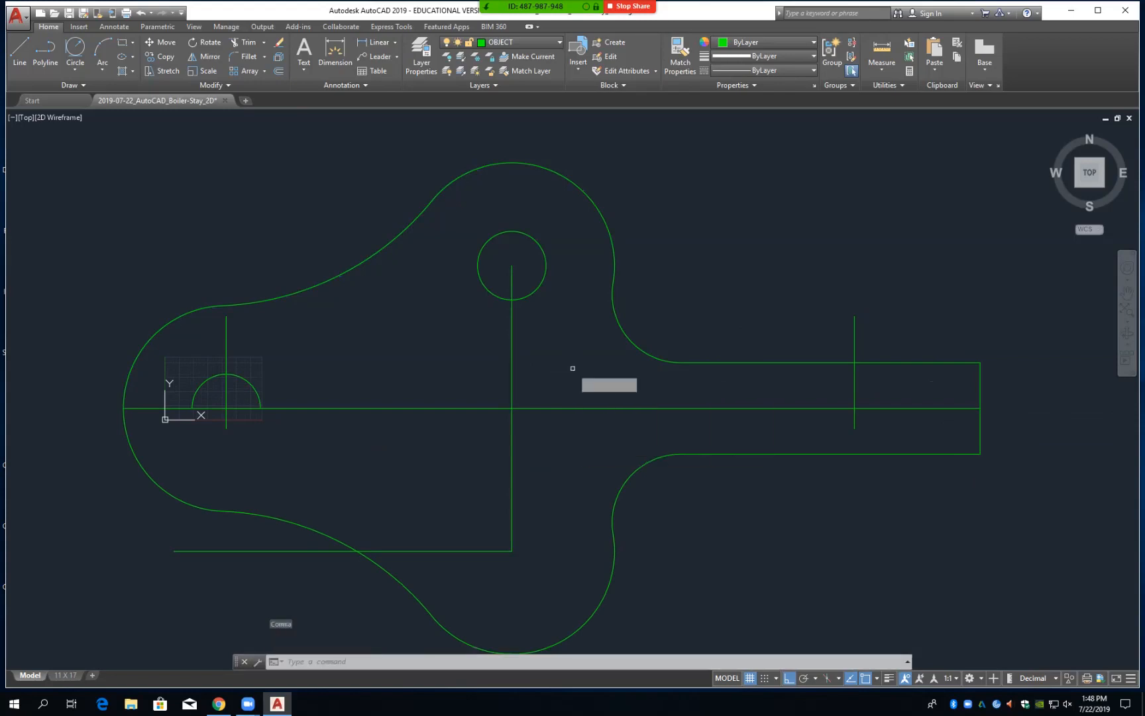
click(531, 298)
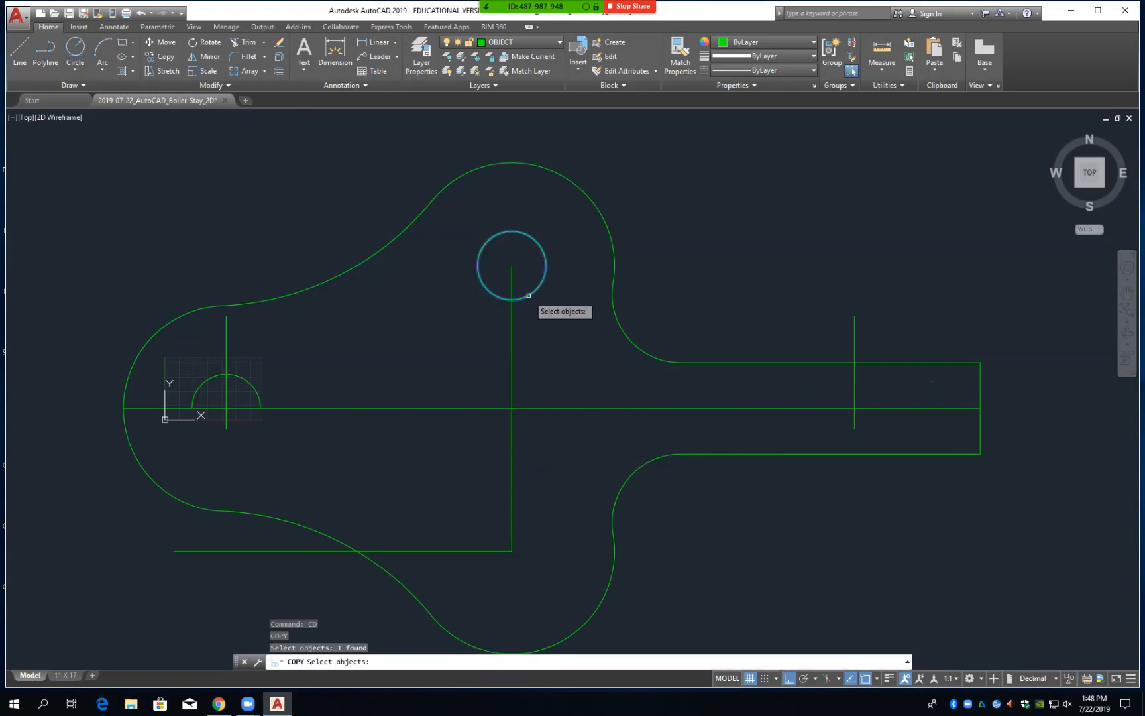
key(Return)
click(515, 271)
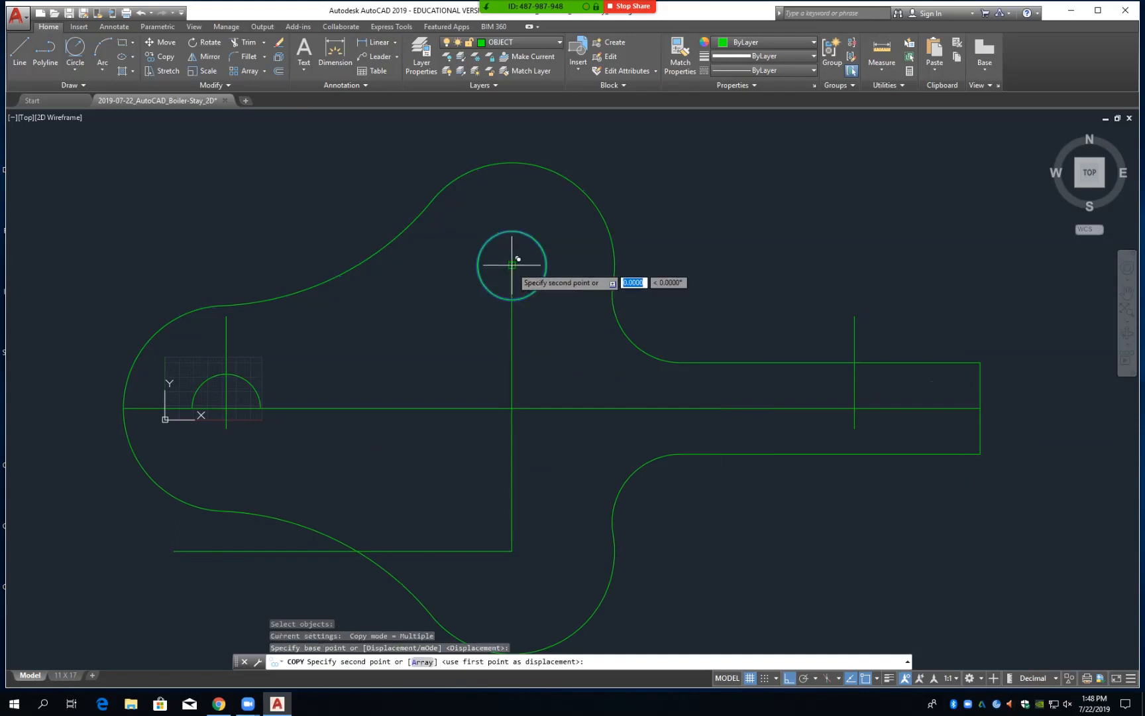
text(50)
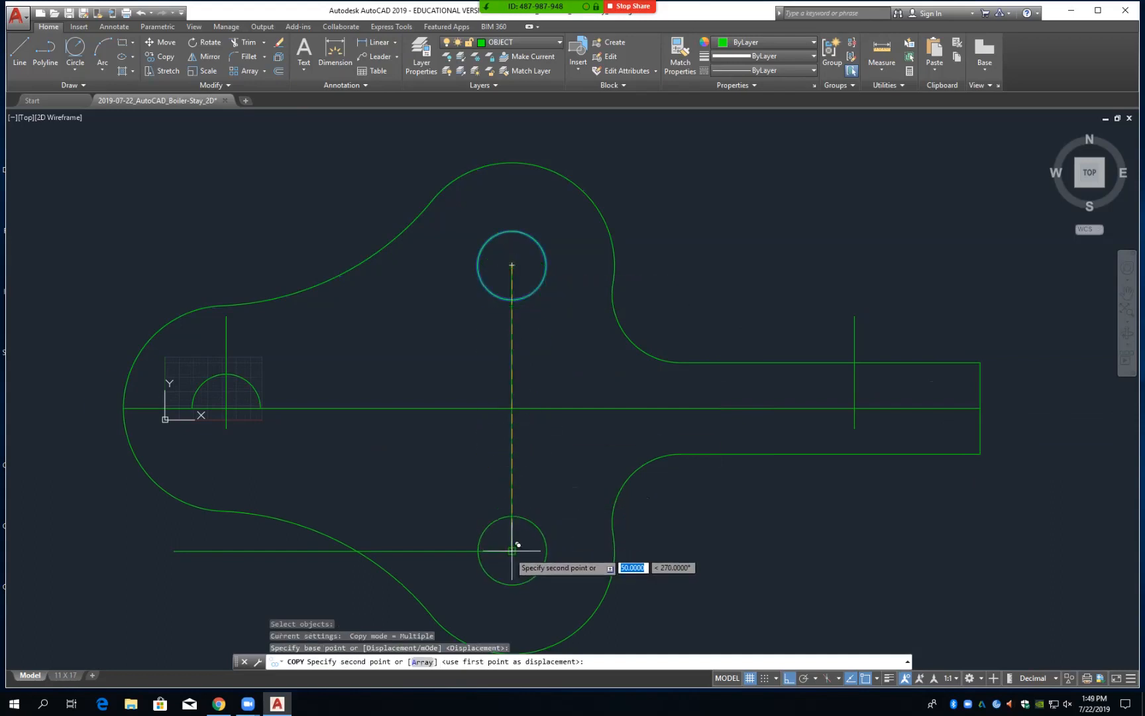
key(Return)
key(Return)
Erase the vertical line between the two holes, the lower horizontal construction line and the vertical line through the left half circle
text(e)
key(Return)
click(512, 451)
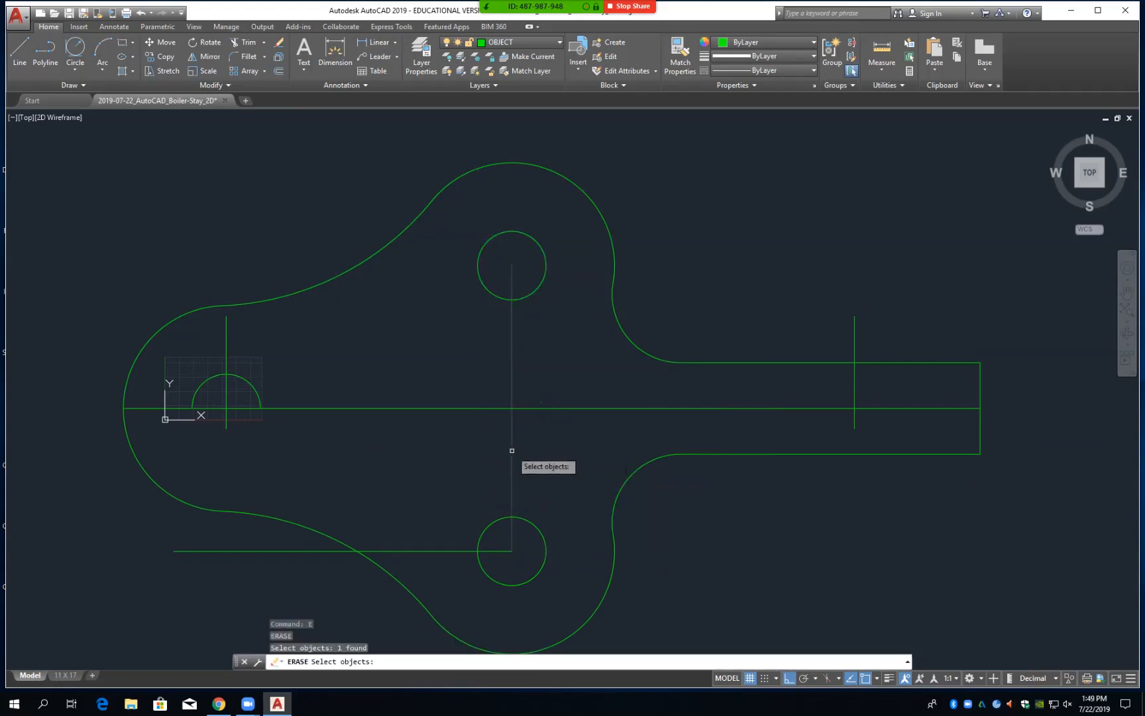
click(431, 551)
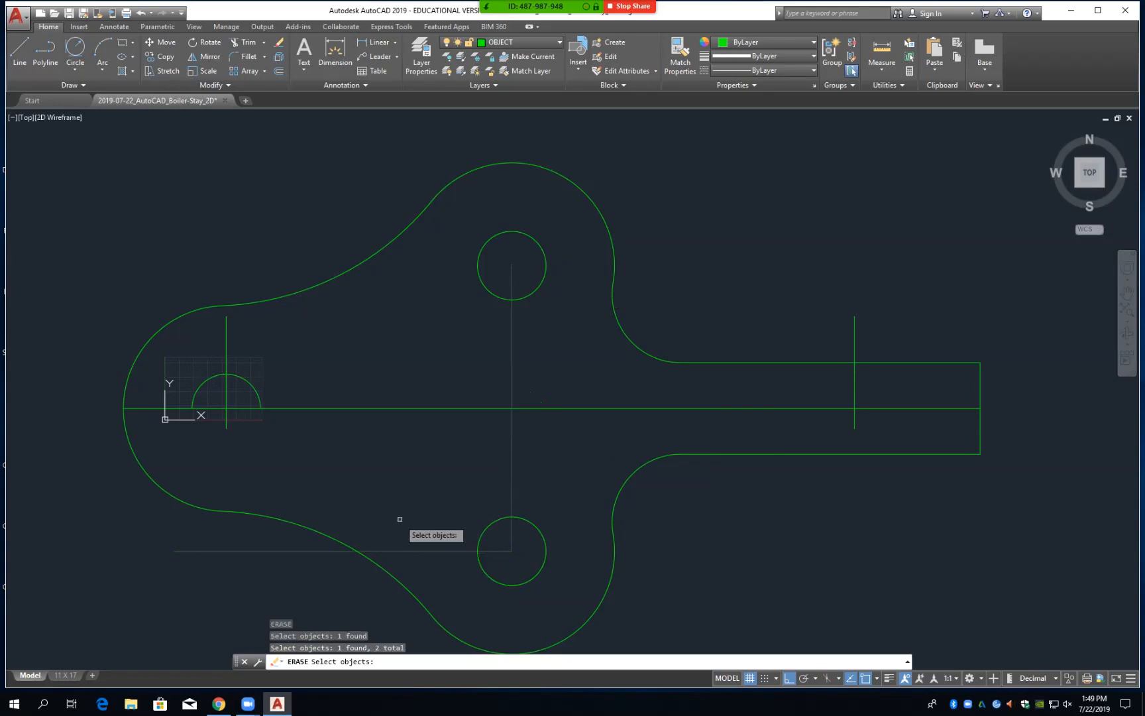
click(227, 339)
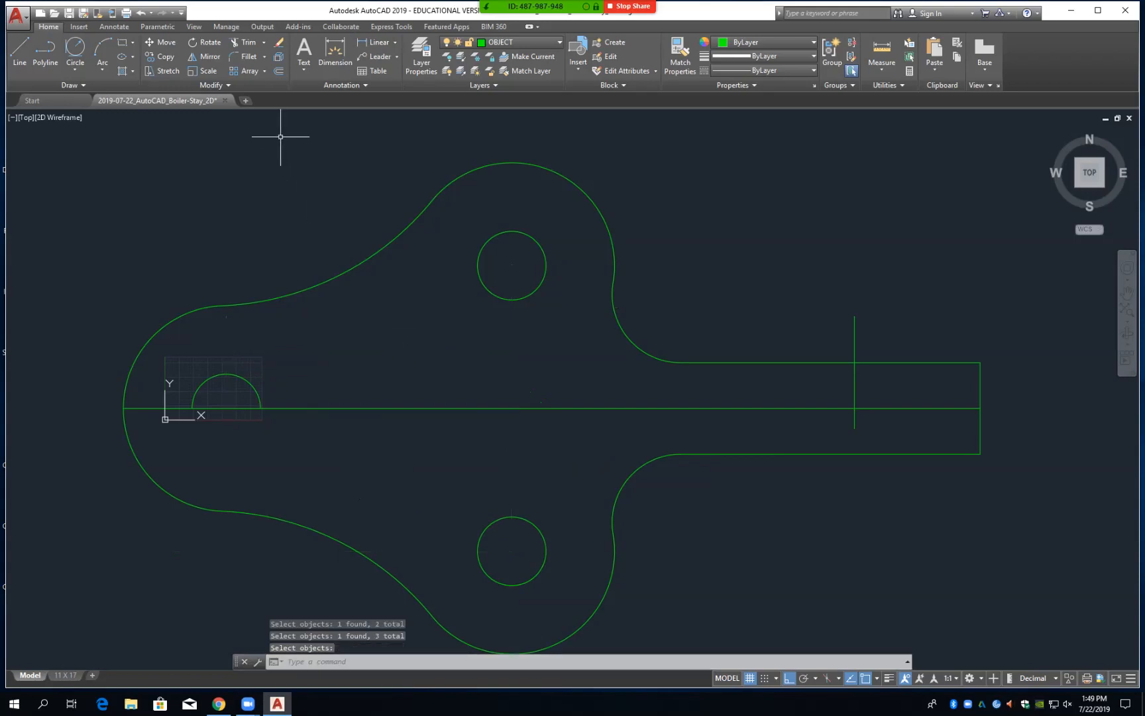
Mirror the left half circle about the horizontal centerline, keeping the source object, and save the drawing
click(209, 56)
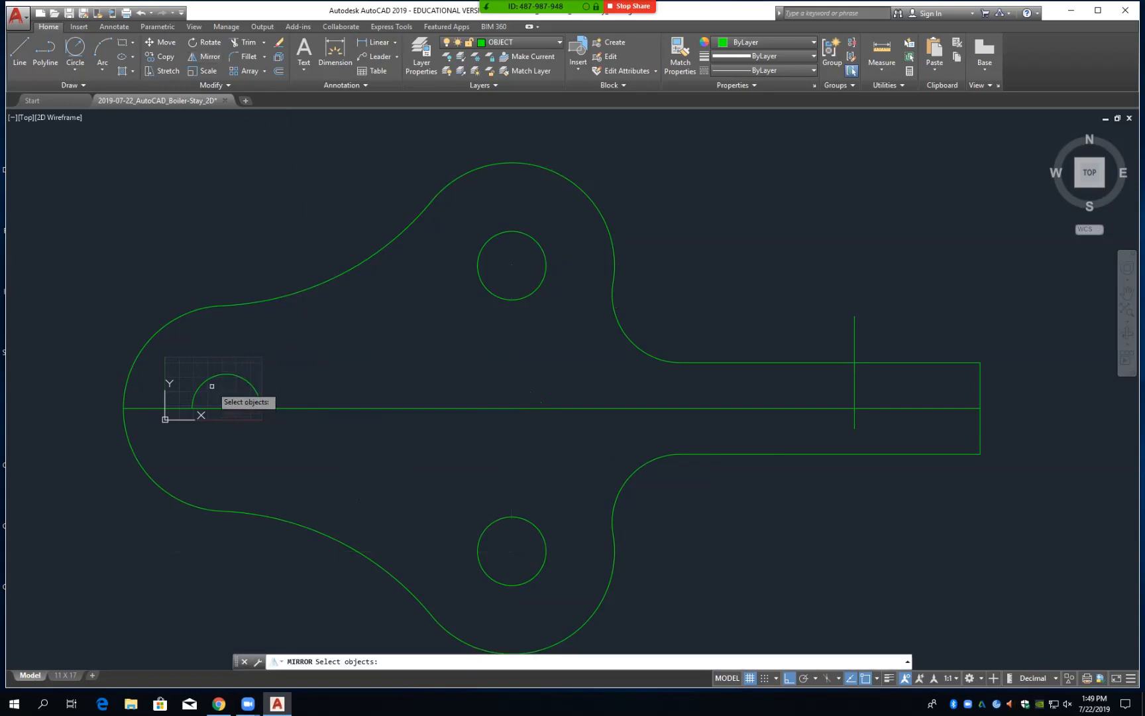
click(212, 378)
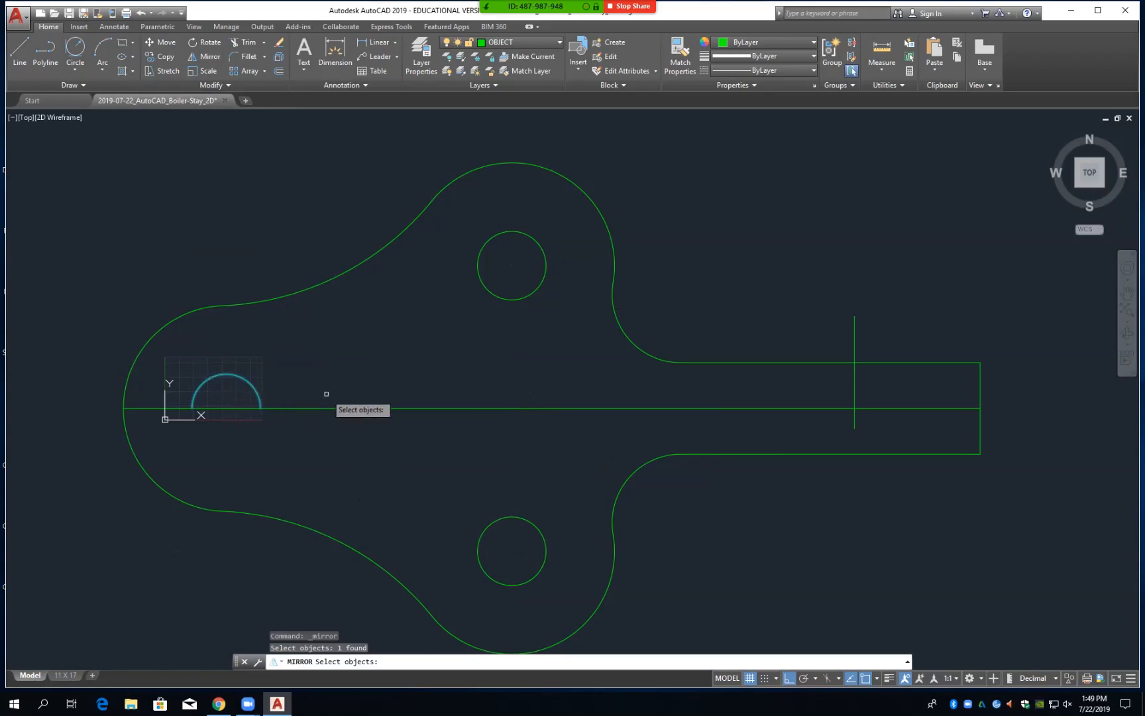
key(Return)
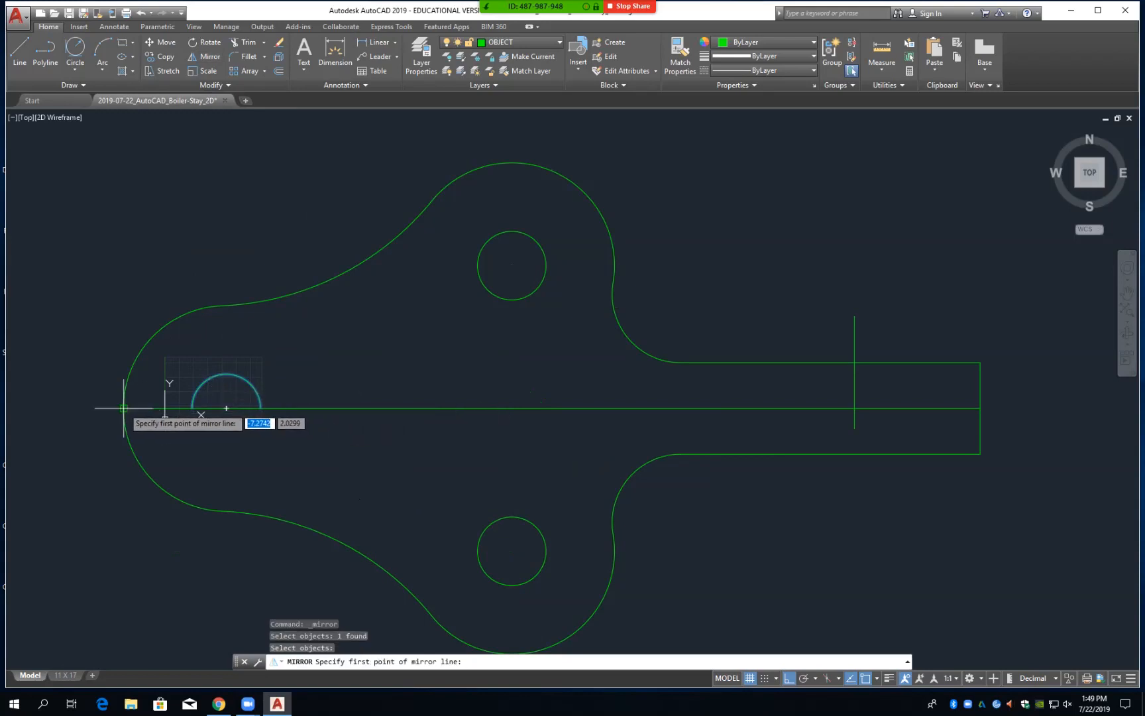
click(124, 408)
click(981, 409)
text(N)
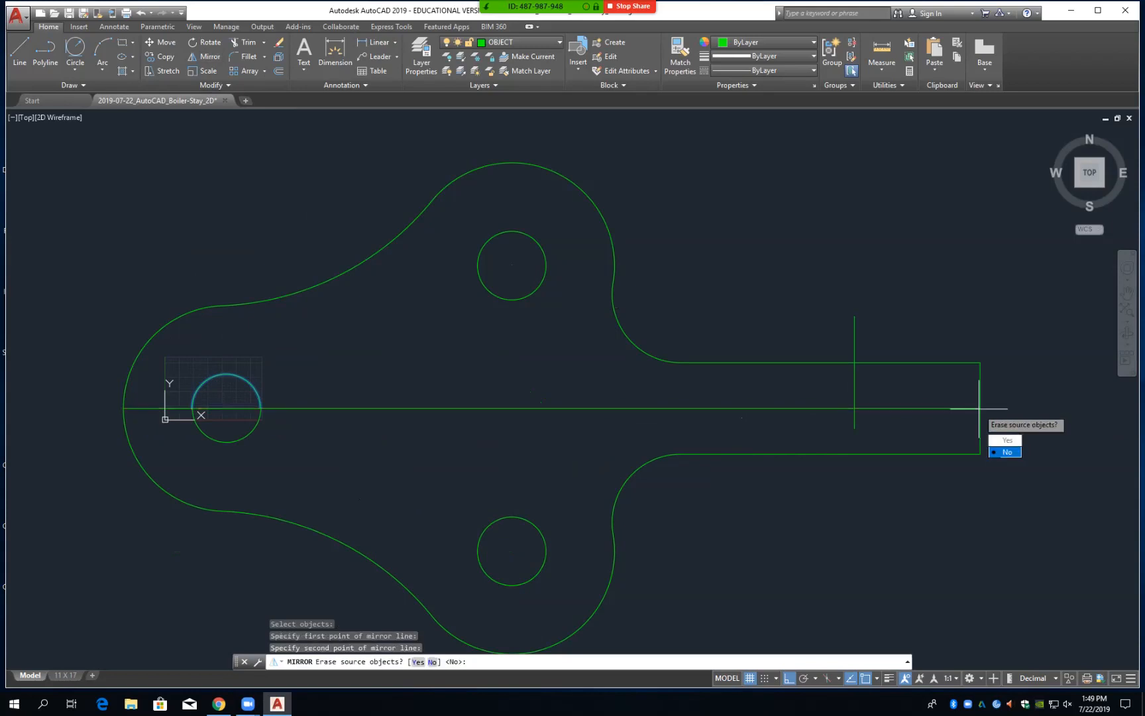
key(Return)
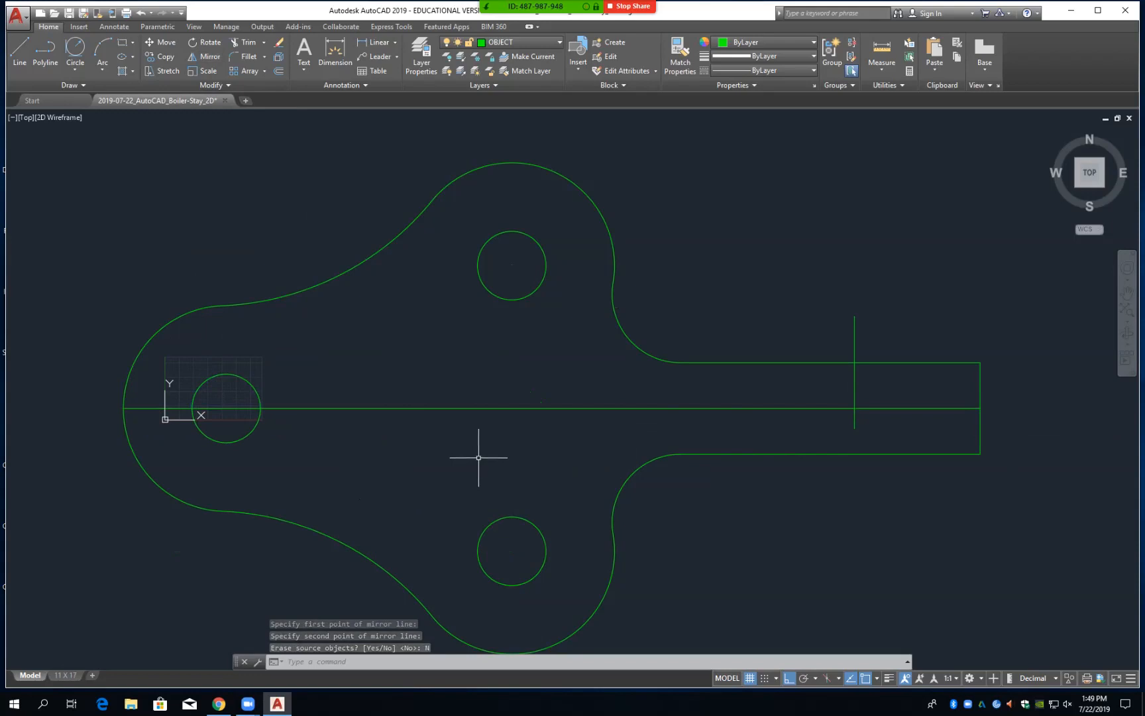
scroll(352, 348, down, 2)
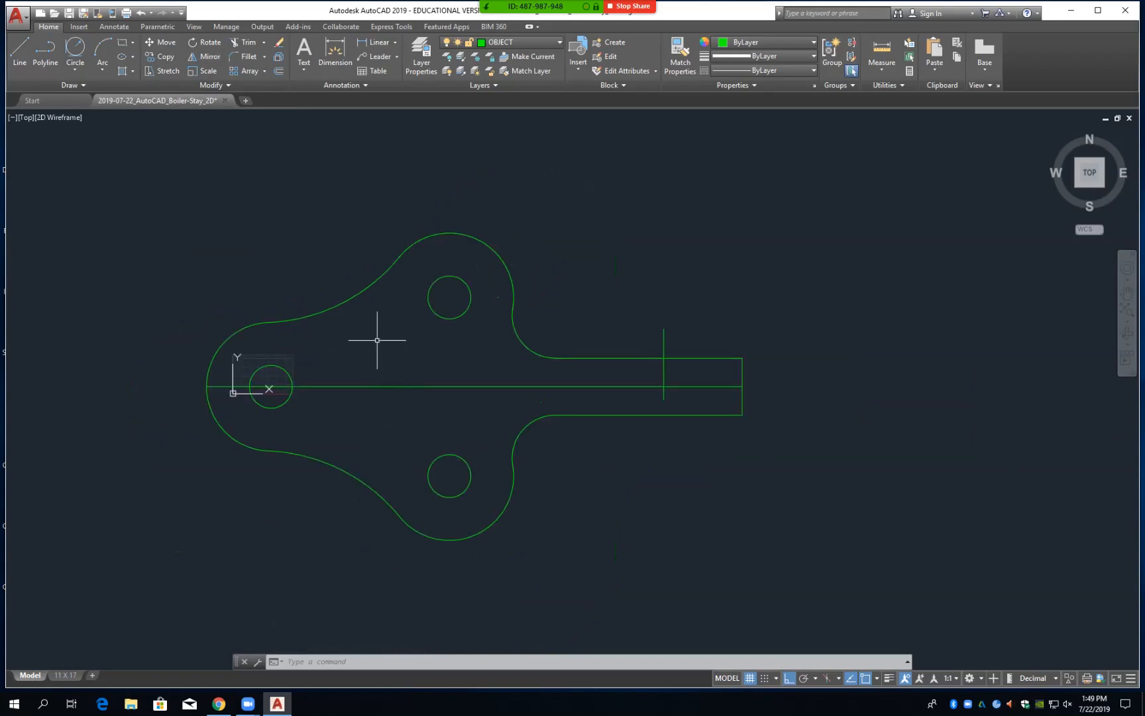
key(ctrl+s)
Draw a vertical projection line straight down from the centerline's left end to well below the profile
middle_drag(604, 460, 601, 378)
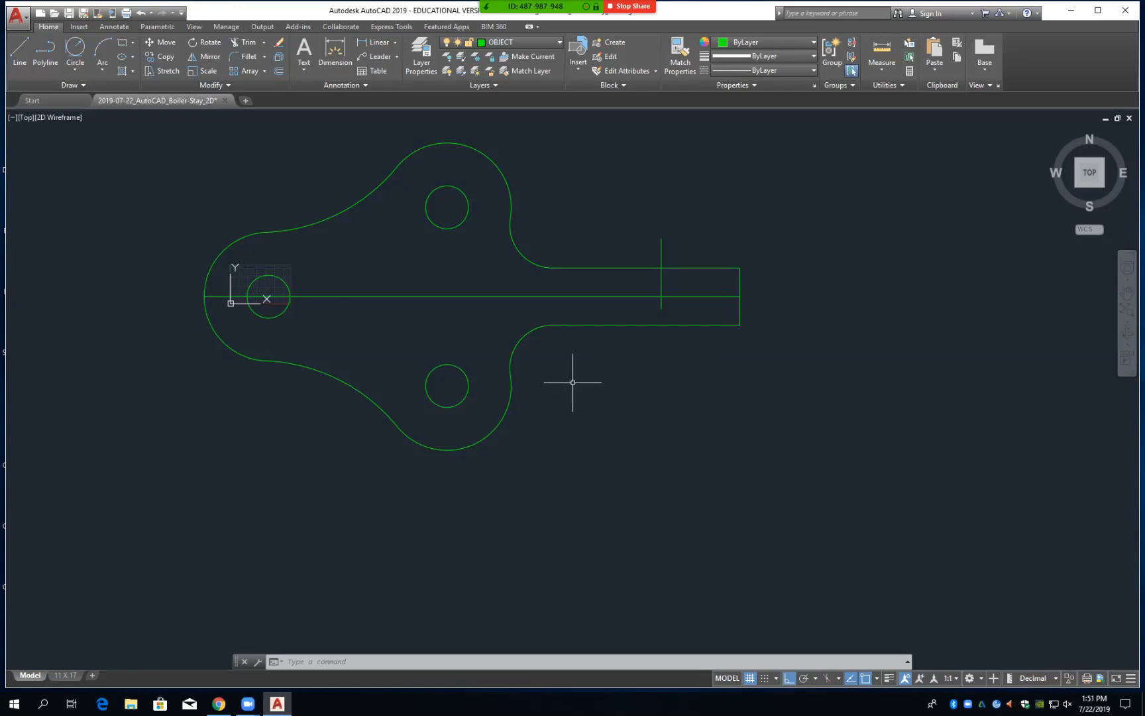
text(l)
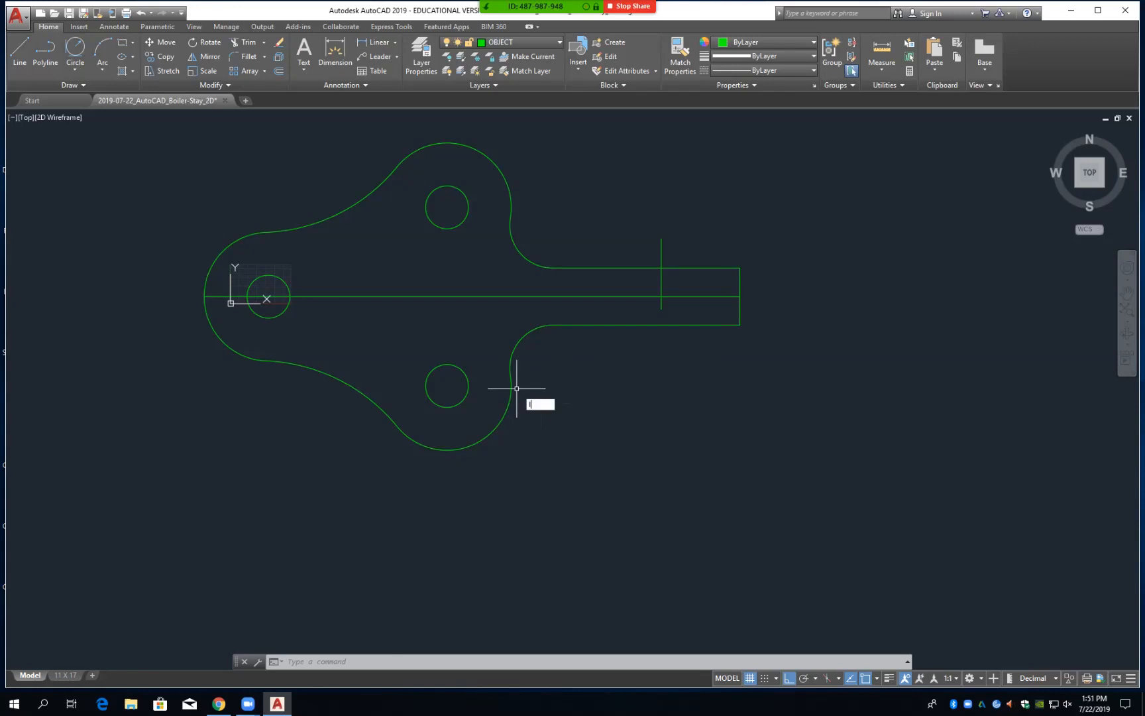
key(Return)
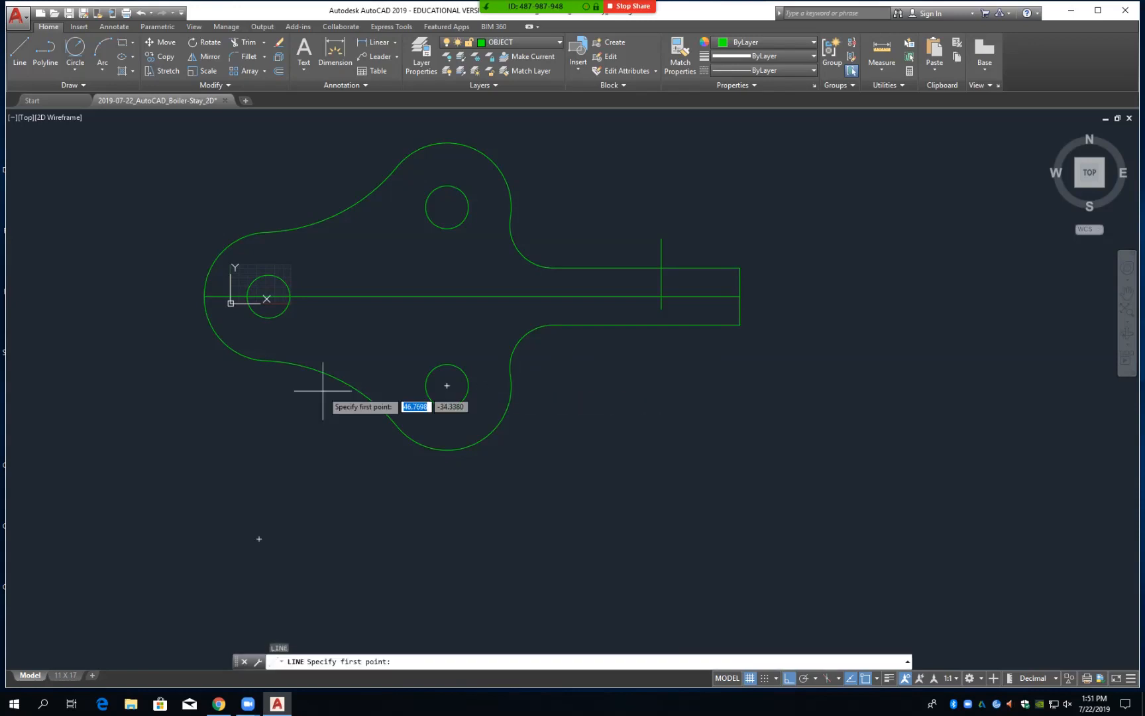
click(204, 297)
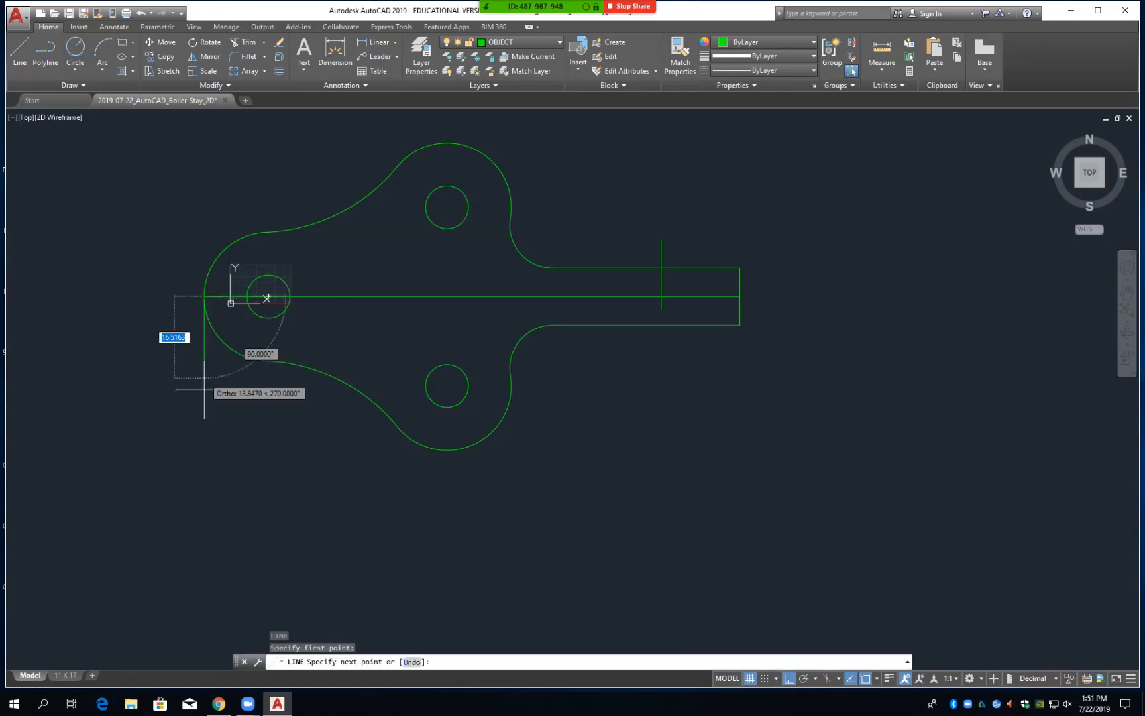
click(206, 633)
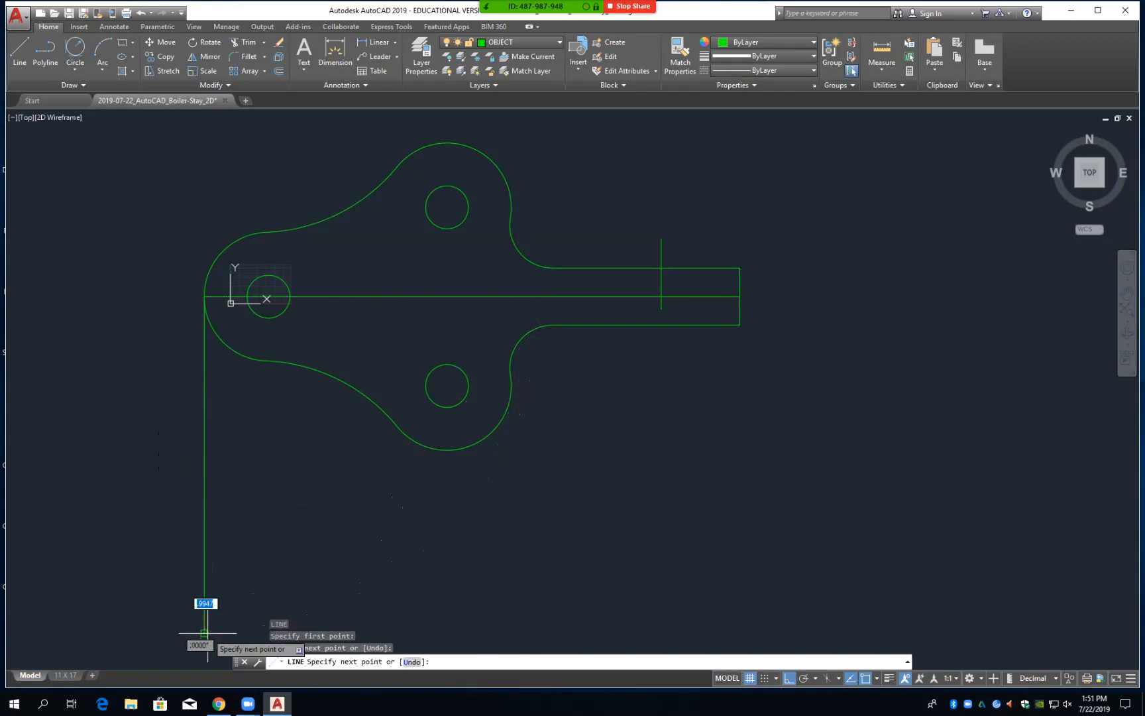
key(Return)
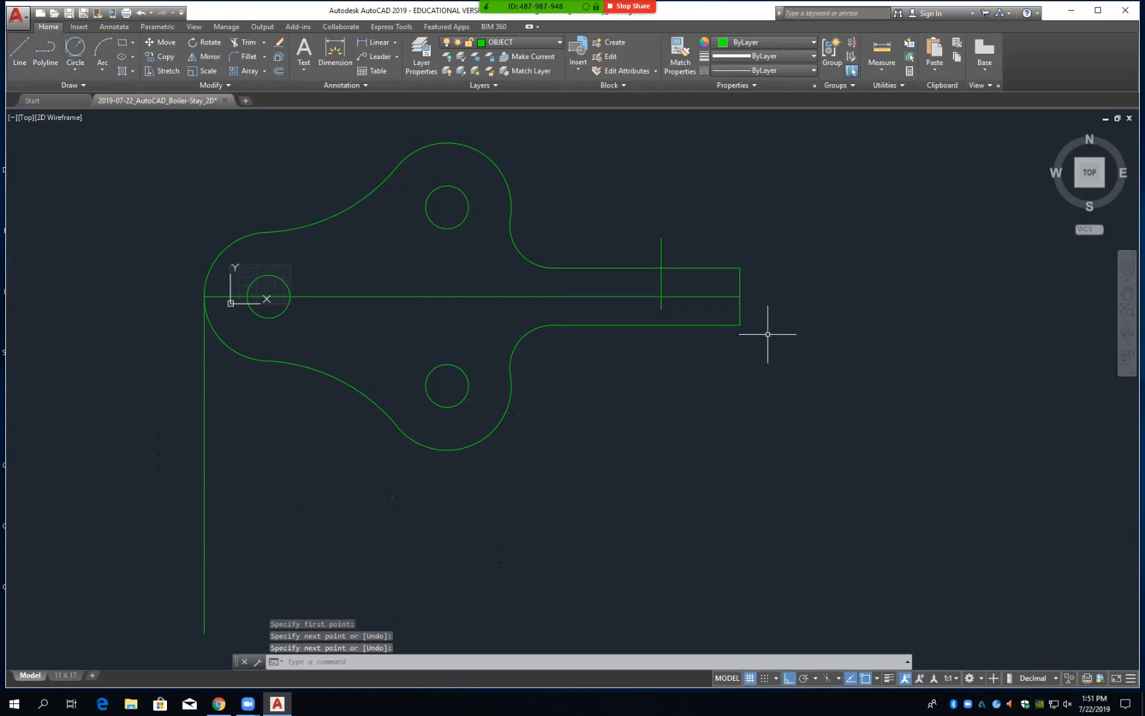
Draw a vertical projection line straight down from the shank's lower right corner to about the level of the left one's end
key(Return)
click(740, 325)
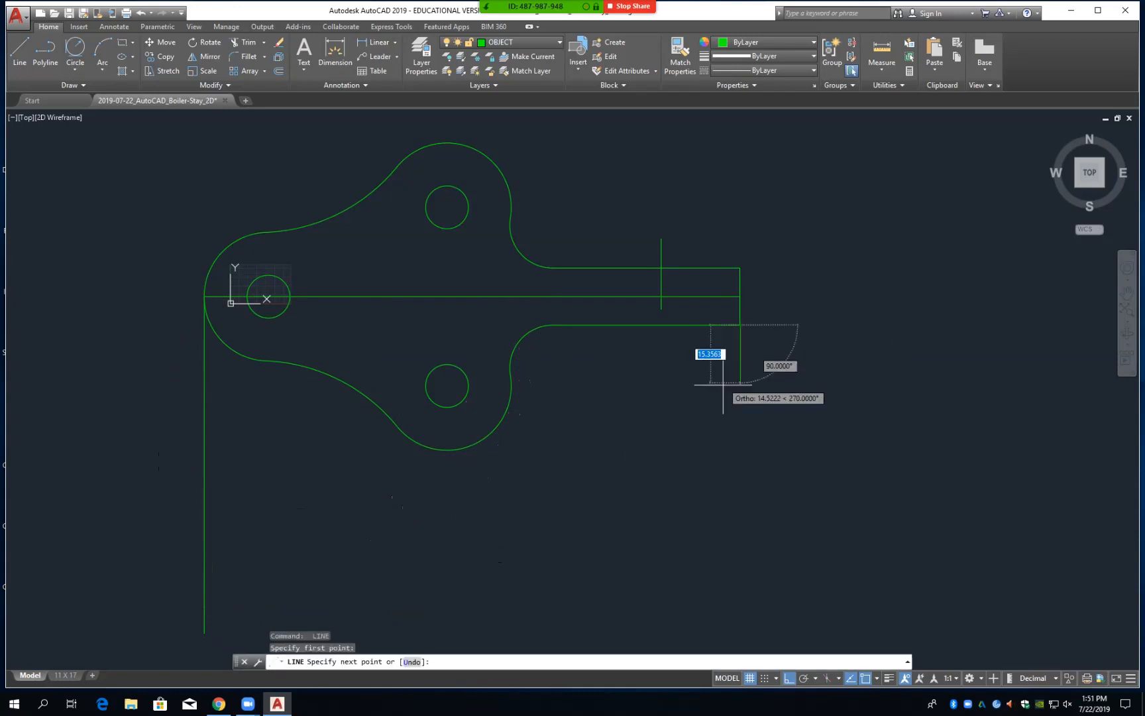
click(740, 643)
key(Return)
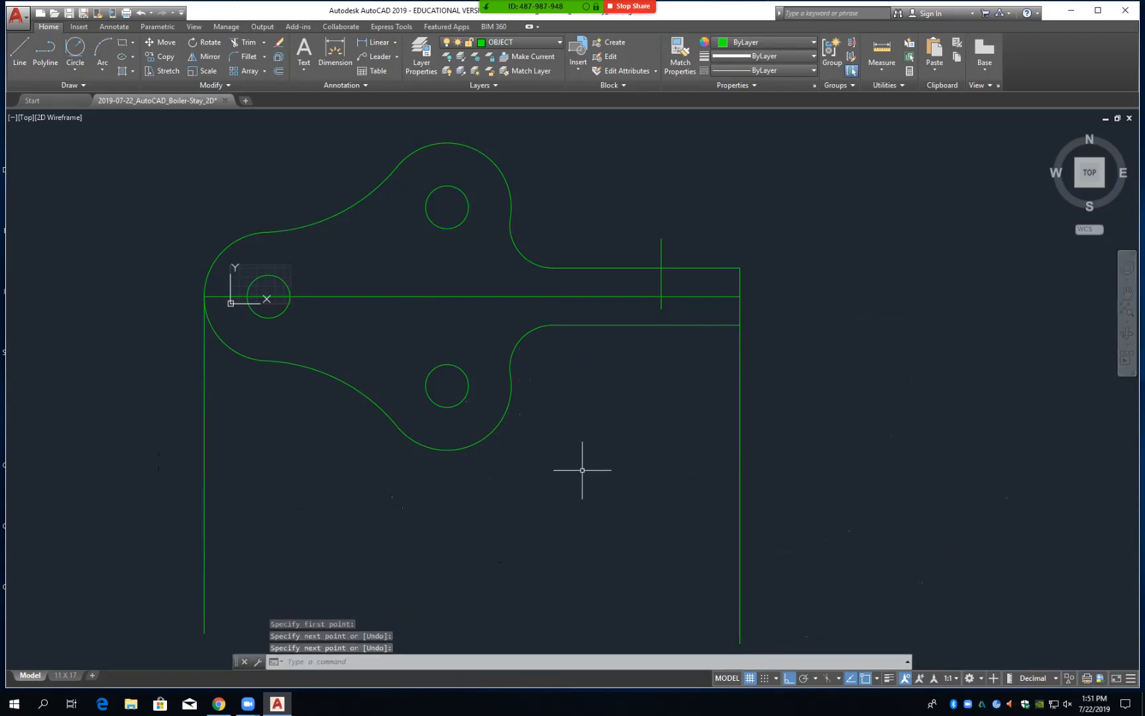
Draw a horizontal line crossing both projection lines just above their lower ends, extending slightly past each side
scroll(582, 466, down, 2)
mouse_move(582, 465)
middle_down()
mouse_move(570, 378)
mouse_move(536, 332)
middle_up()
scroll(529, 325, up, 2)
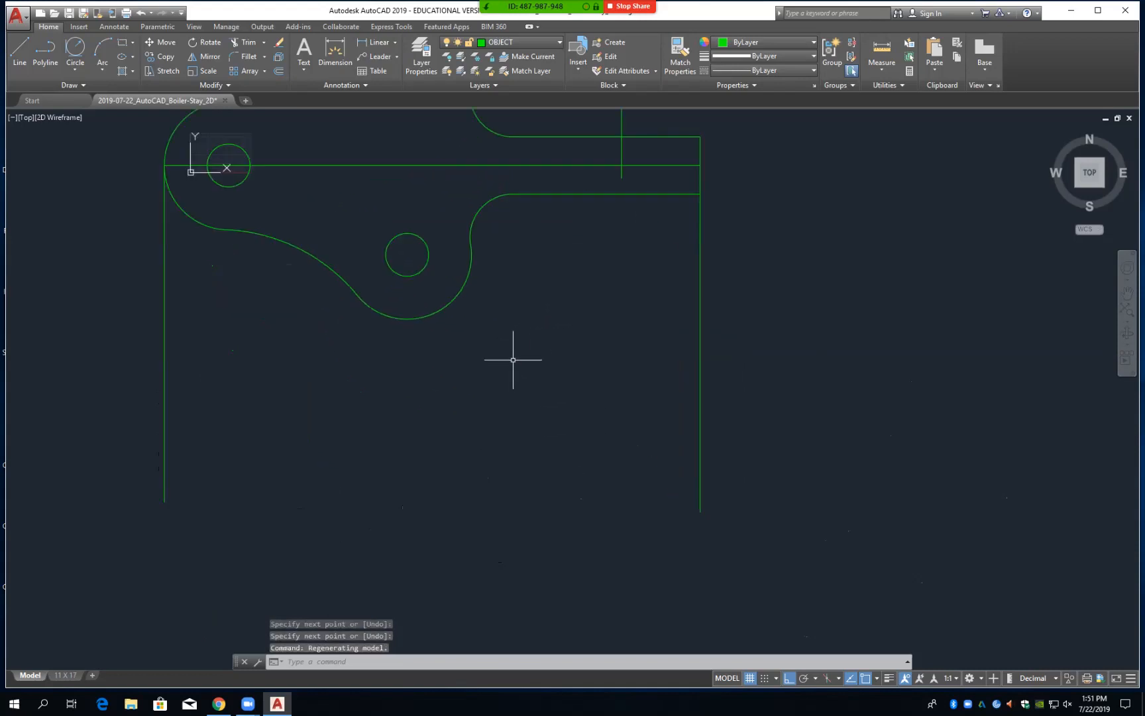
text(l)
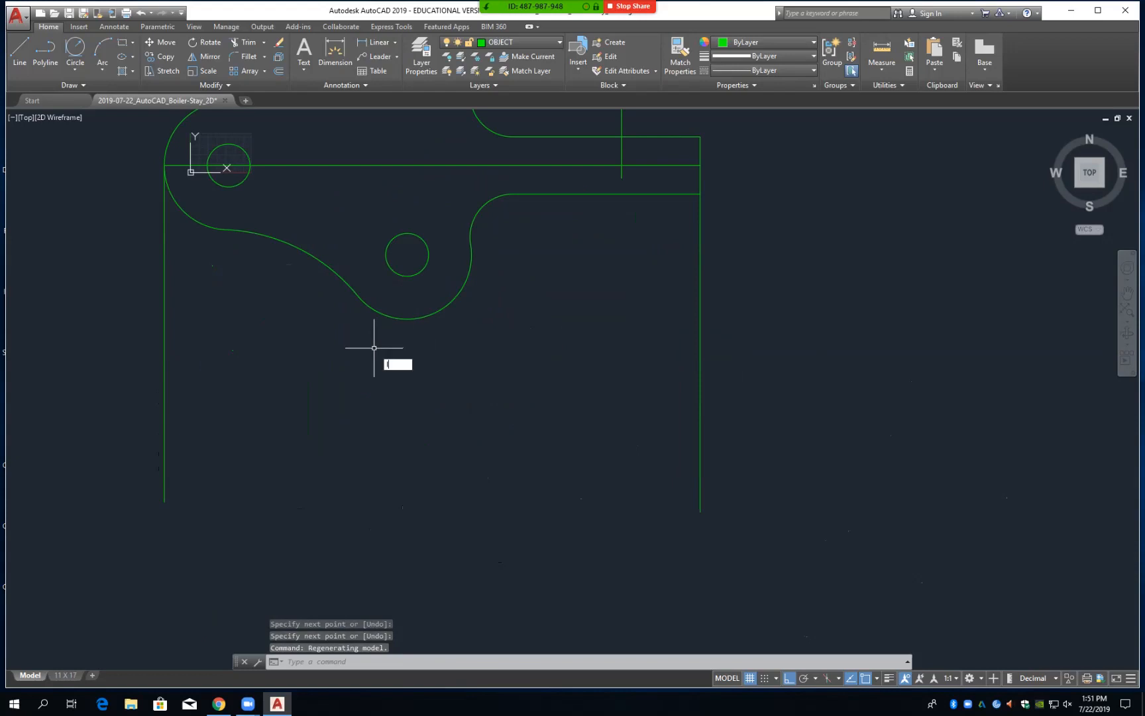
key(Return)
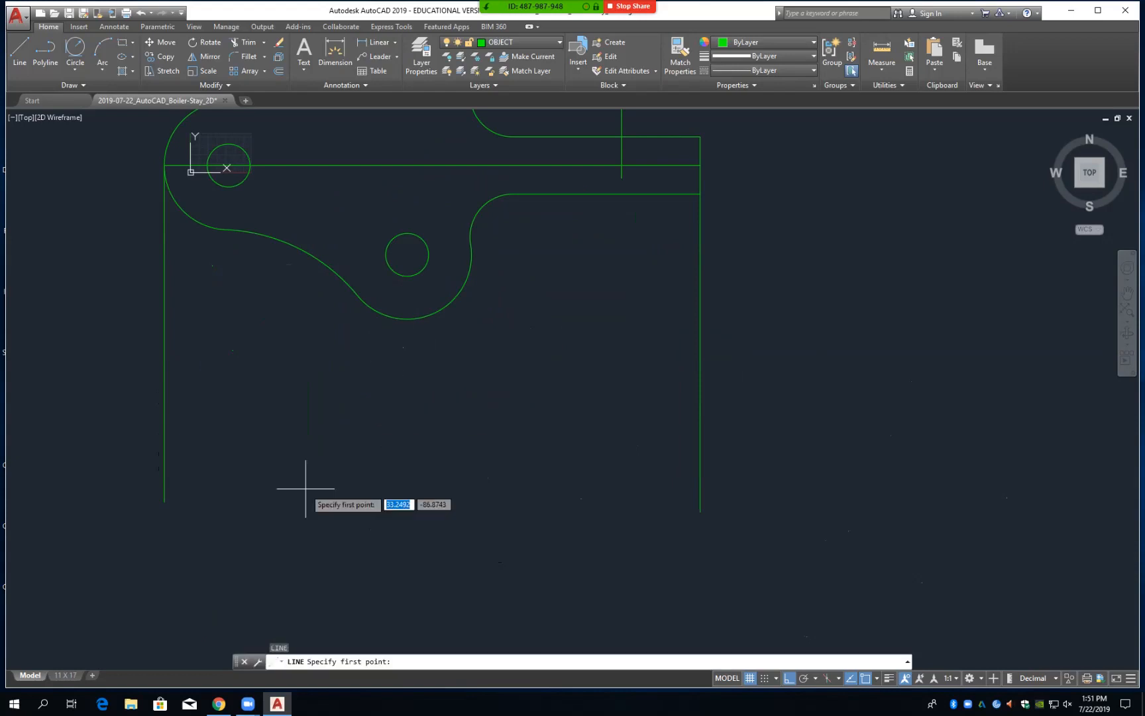
click(152, 493)
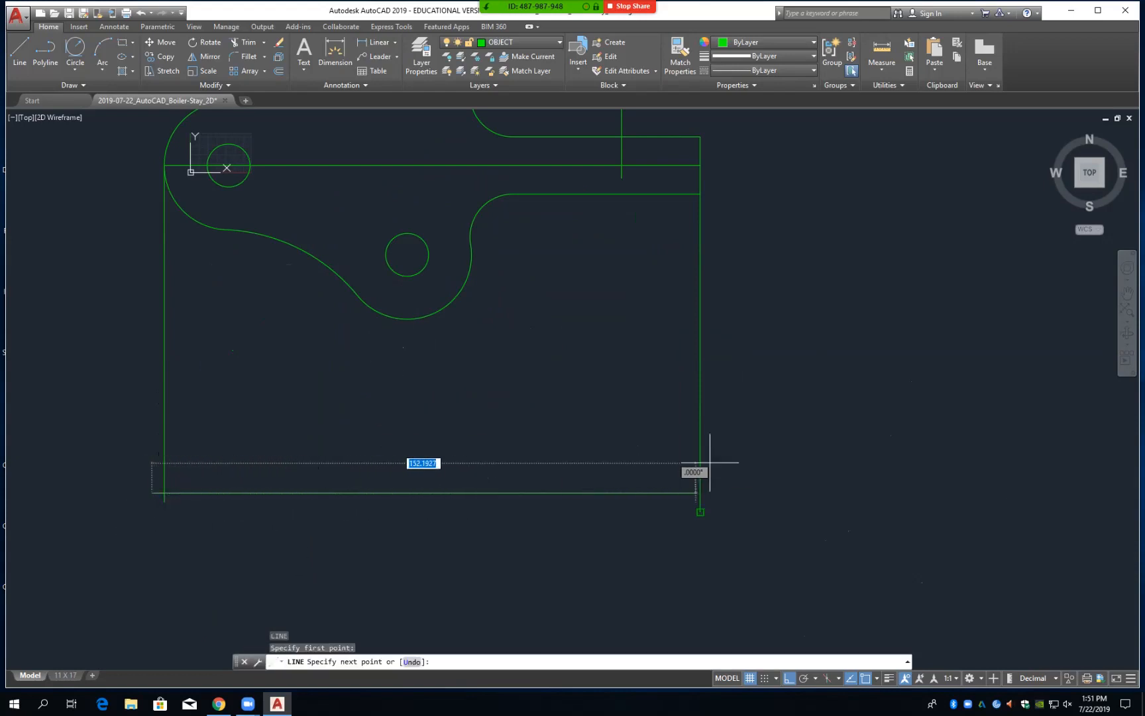
click(748, 472)
key(Return)
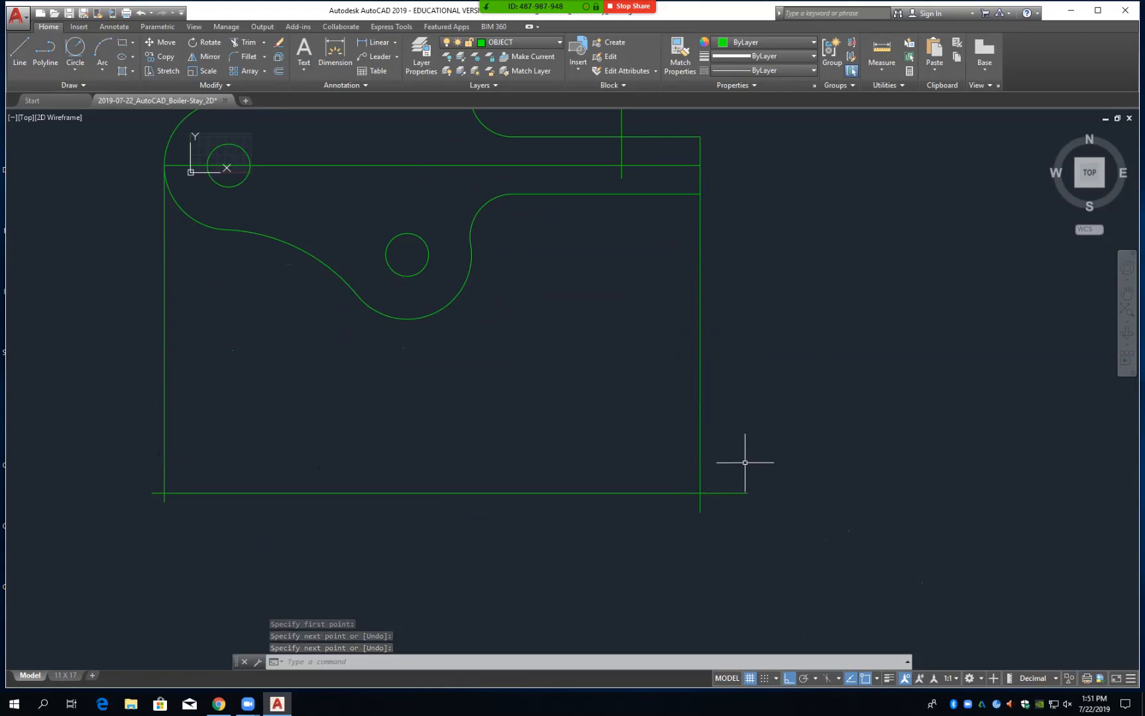
Offset the new horizontal line below the profile upward by 10
text(o)
key(Return)
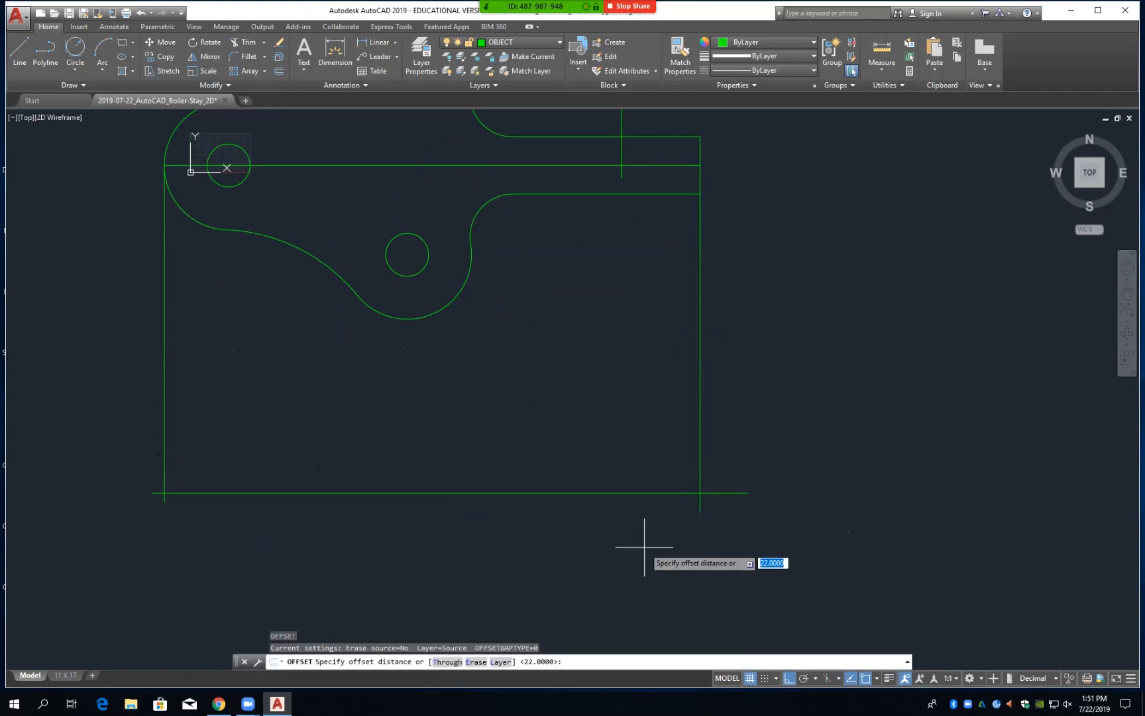
text(10)
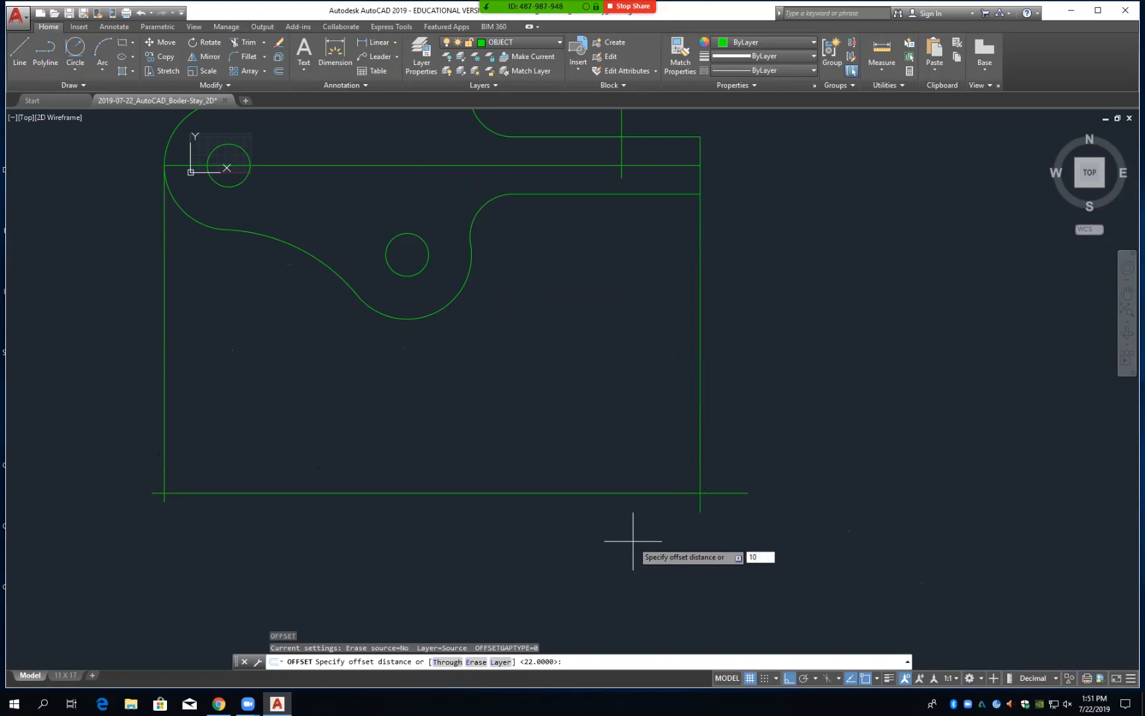
key(Return)
click(558, 492)
click(560, 468)
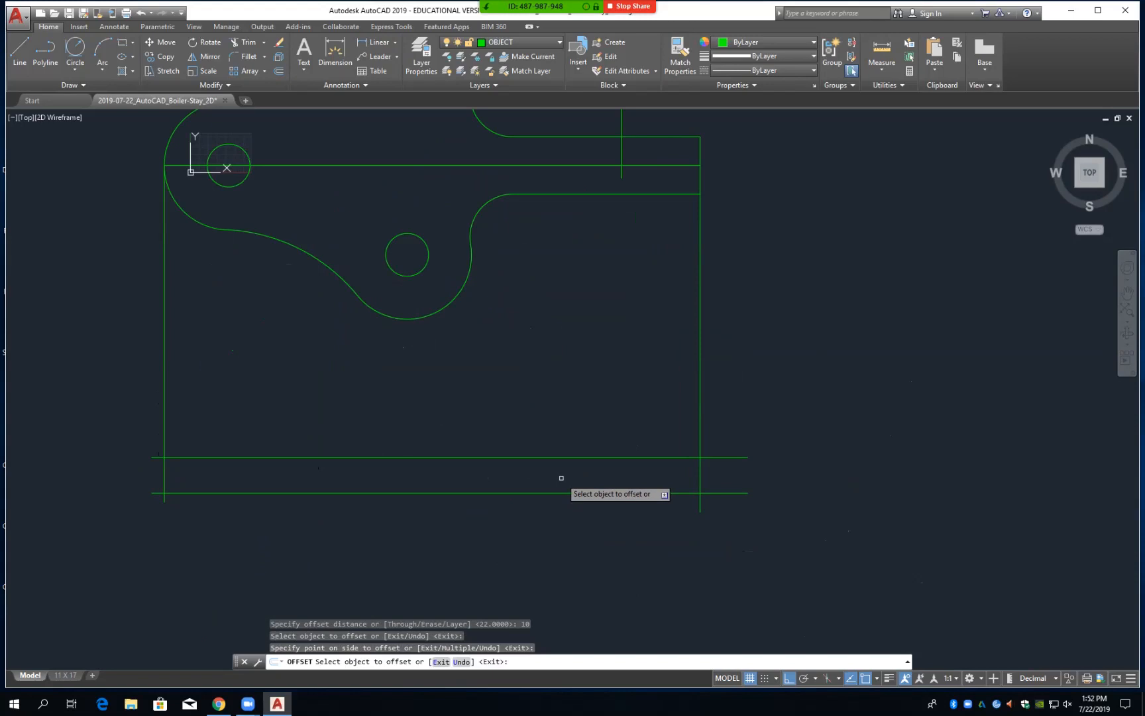
text(f)
key(Return)
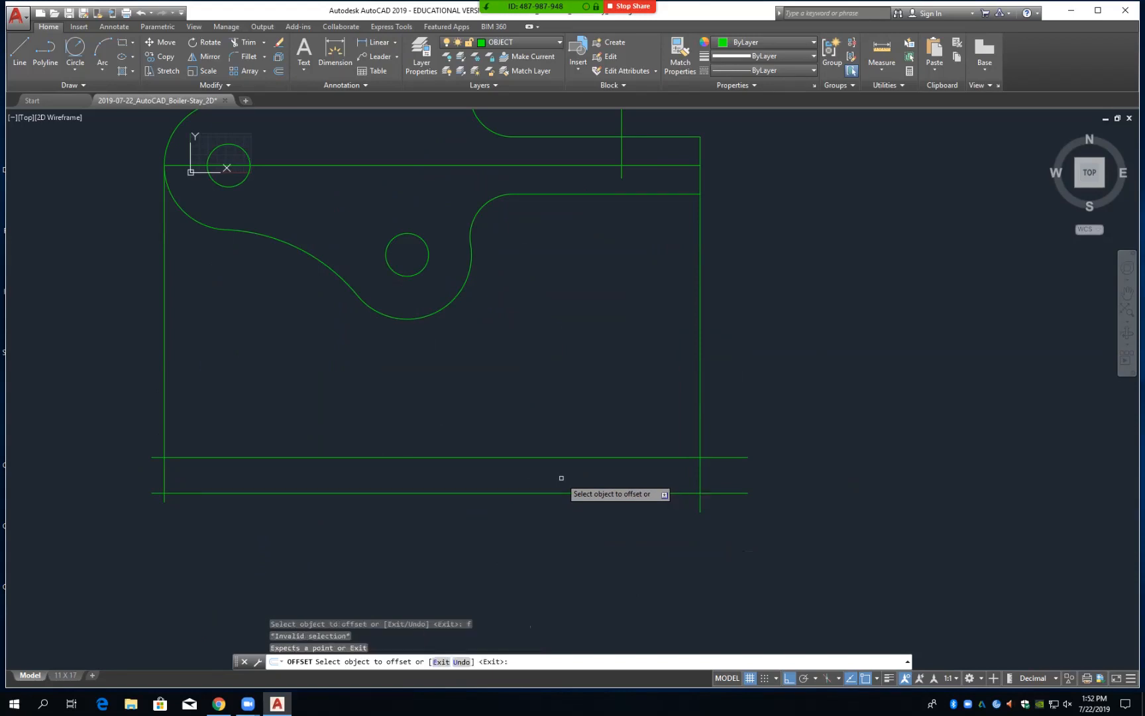
key(Escape)
Square off the front view's left end with radius 0 fillets between the left projection line and both horizontal lines
text(f)
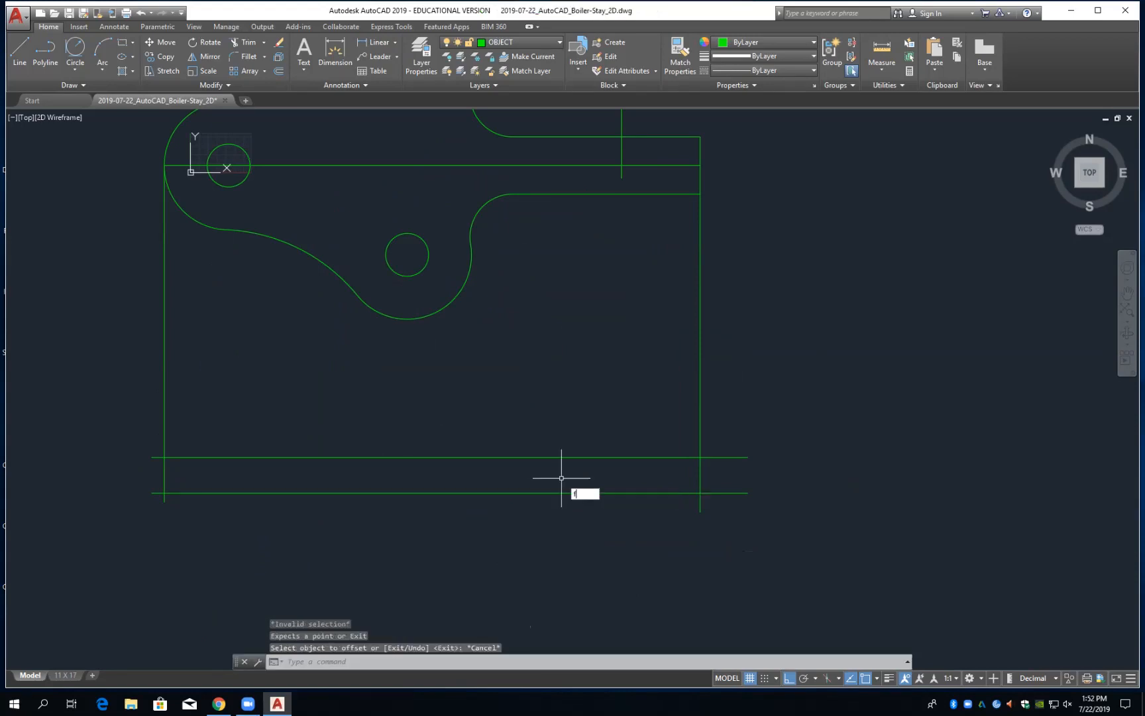
key(Return)
text(r)
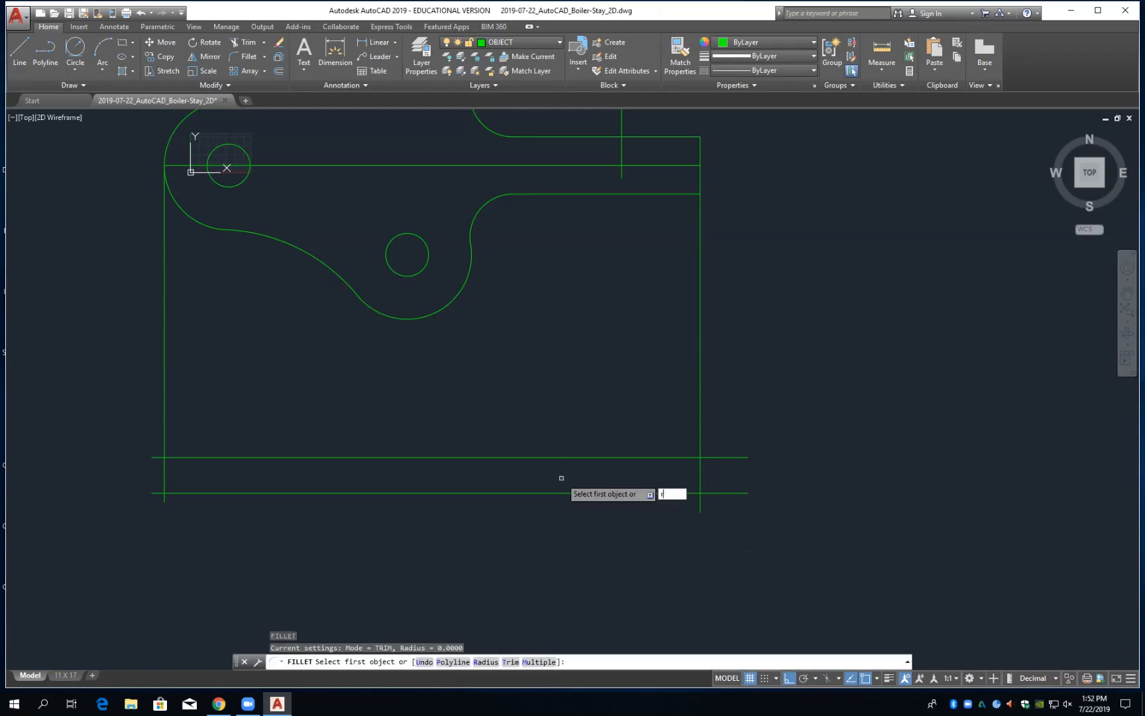
key(Return)
text(0)
key(Return)
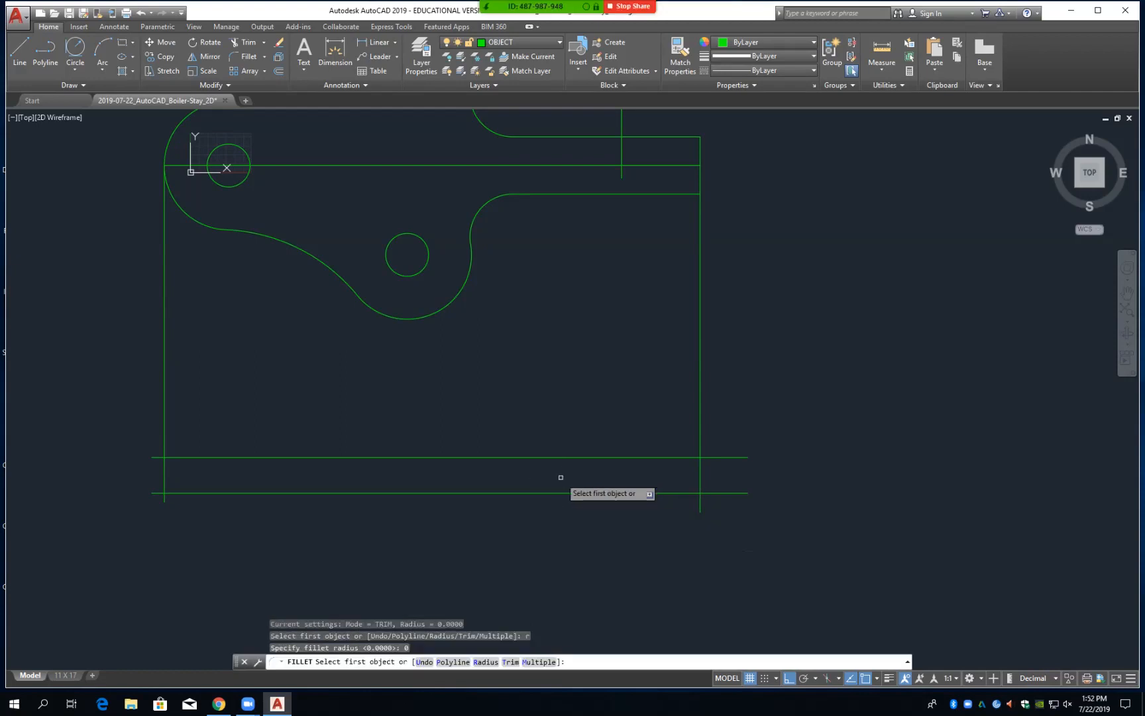
click(164, 470)
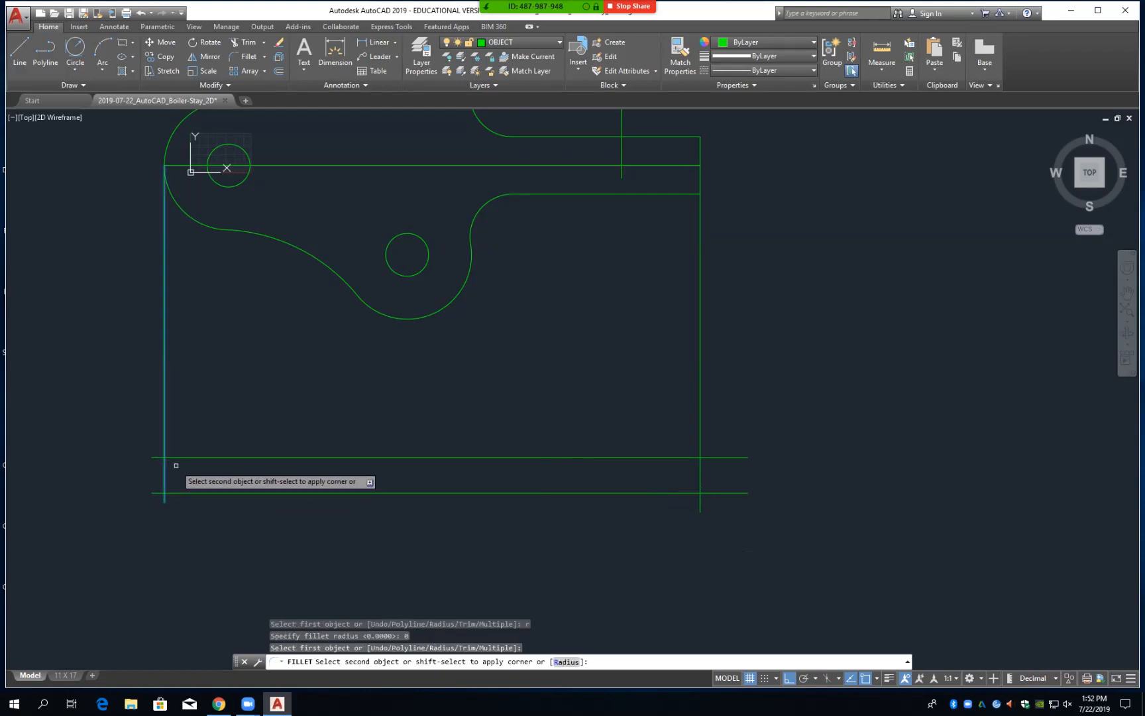
click(175, 458)
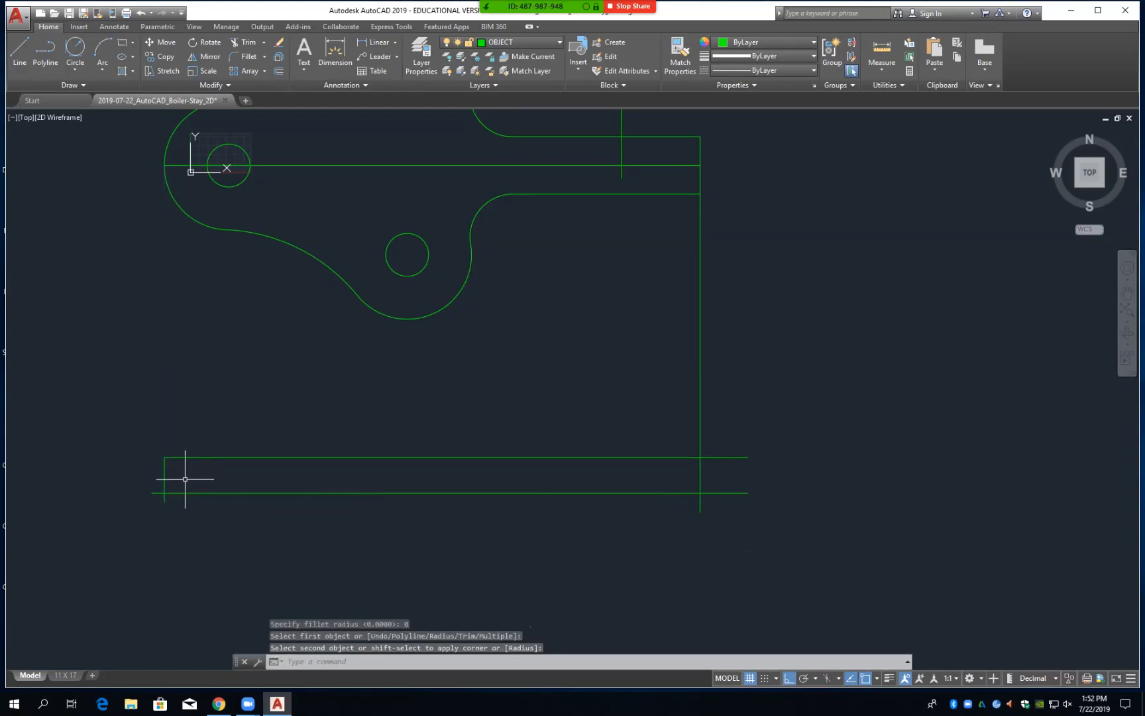
key(Return)
click(165, 483)
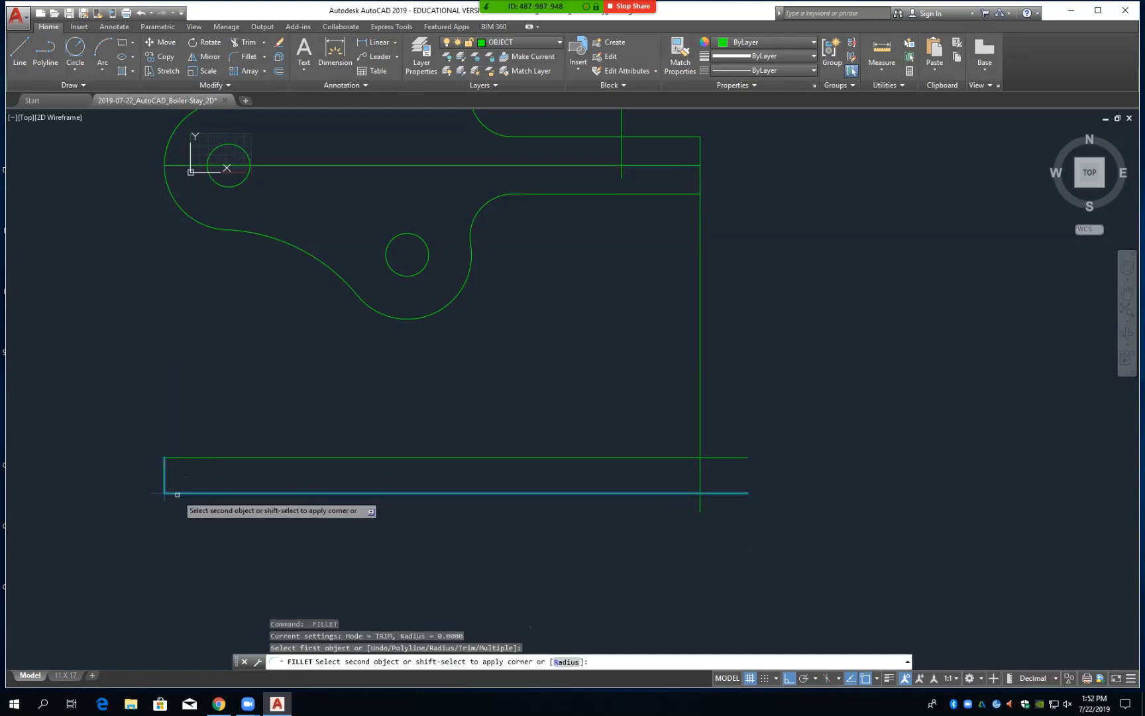
click(176, 492)
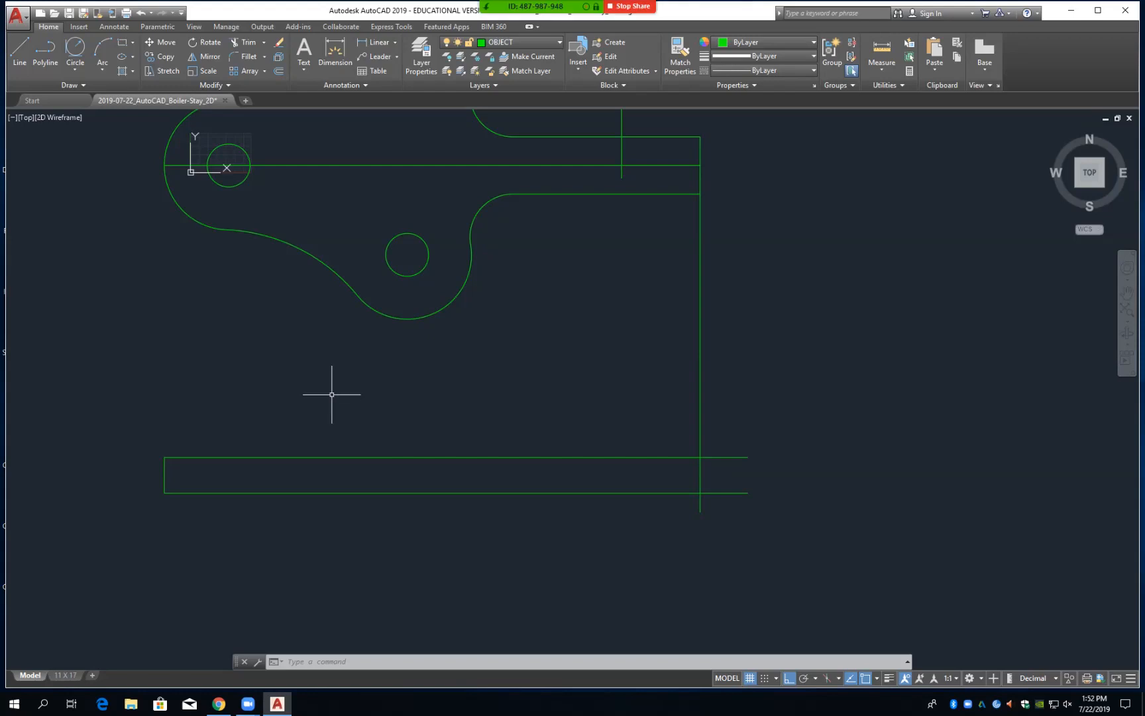
Draw a circle of radius 22 tangent to the front view's lower horizontal line and the right vertical projection line
mouse_move(292, 345)
middle_down()
mouse_move(320, 463)
mouse_move(335, 463)
middle_up()
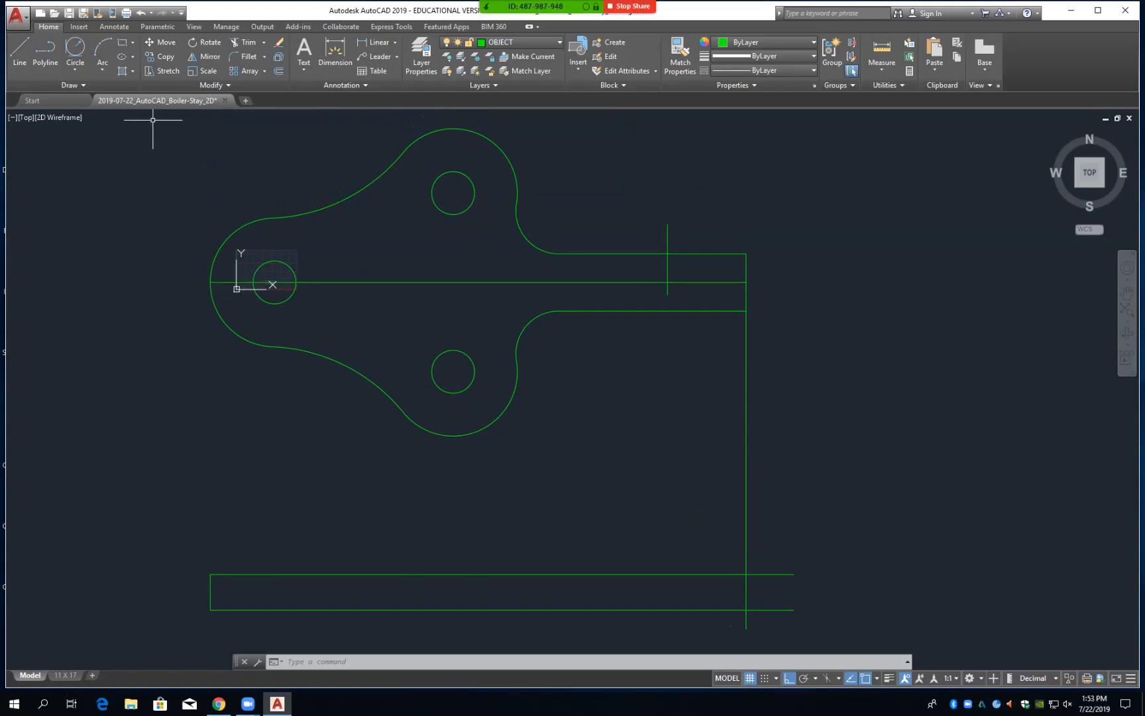
click(75, 70)
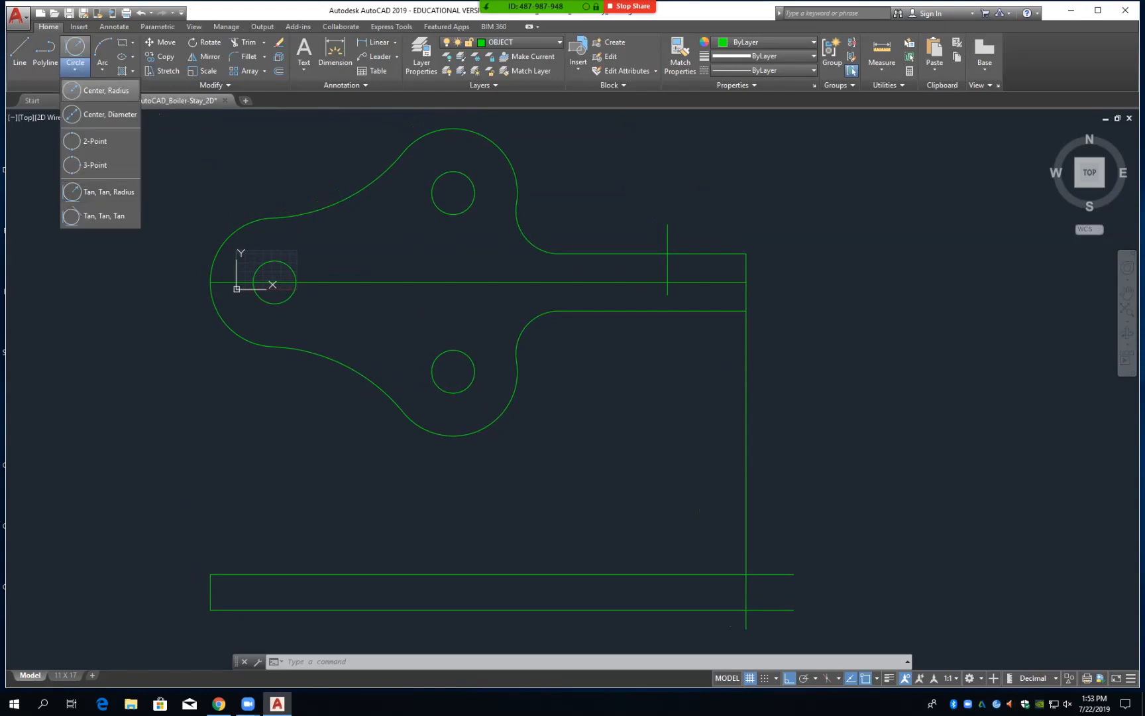
click(99, 193)
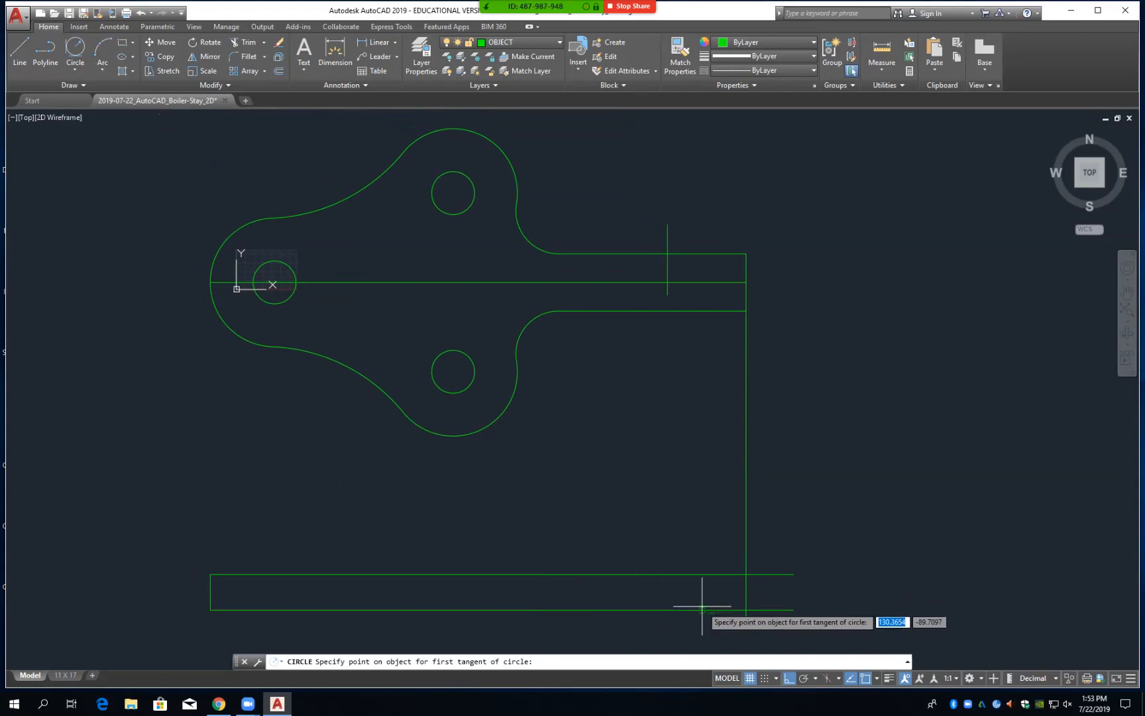
click(694, 608)
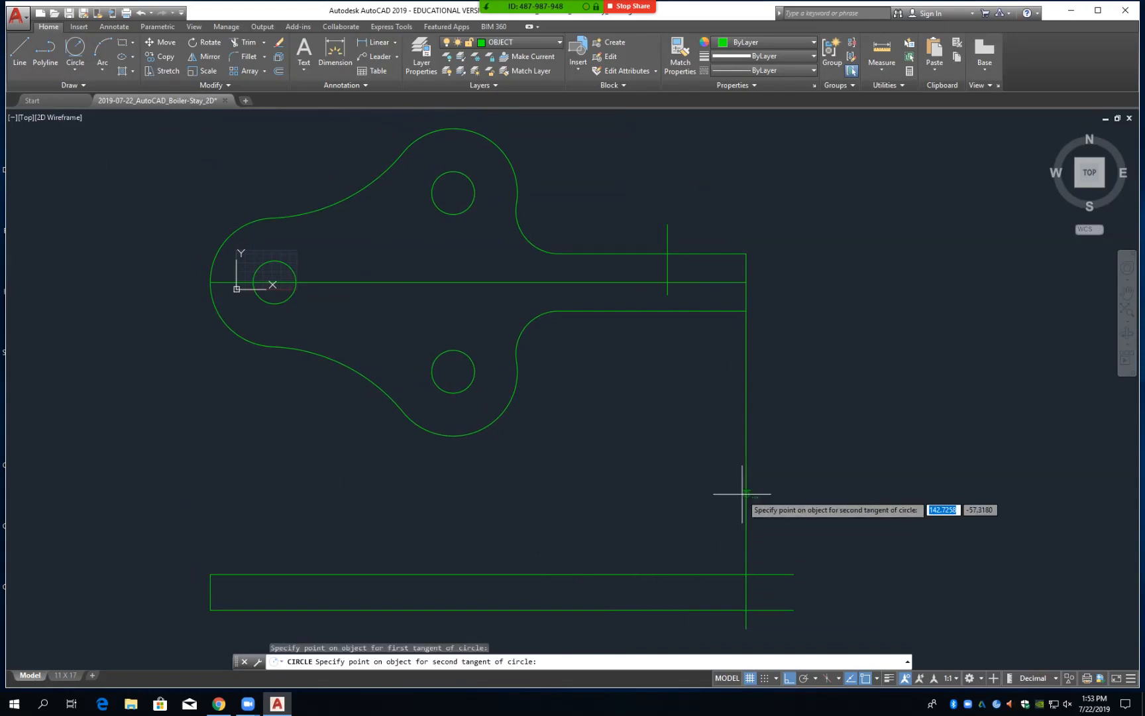
click(746, 493)
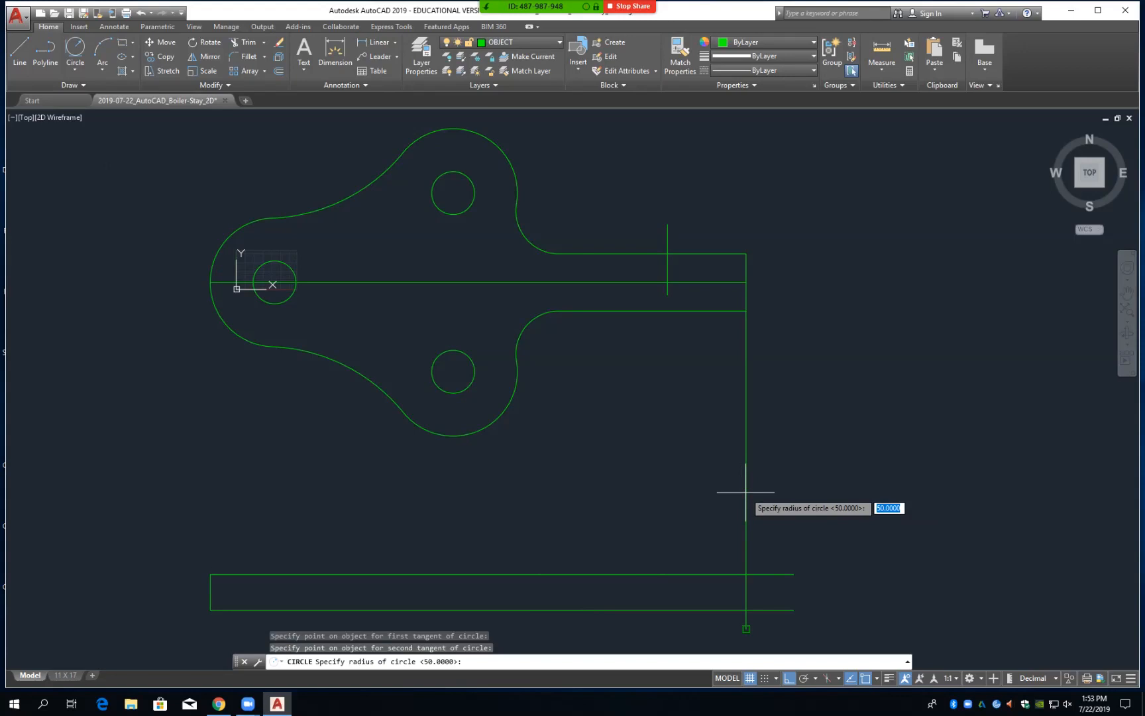
text(22)
key(Return)
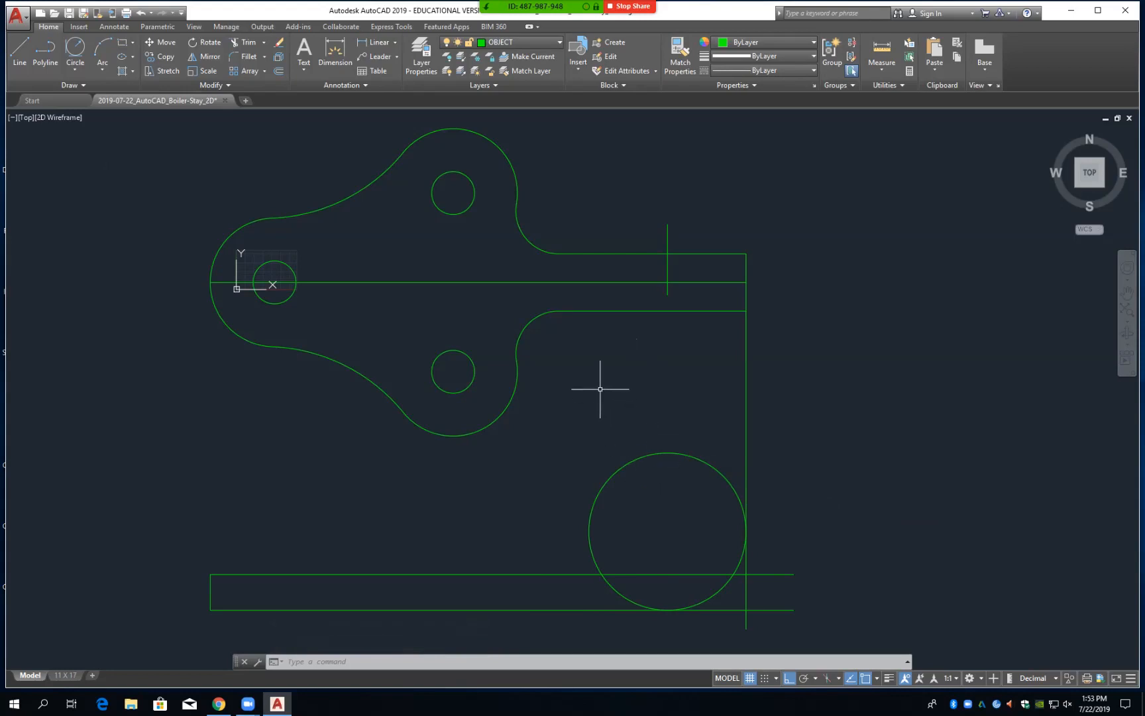
Trim the excess geometry around the tangent circle at the front view's right end
text(TR)
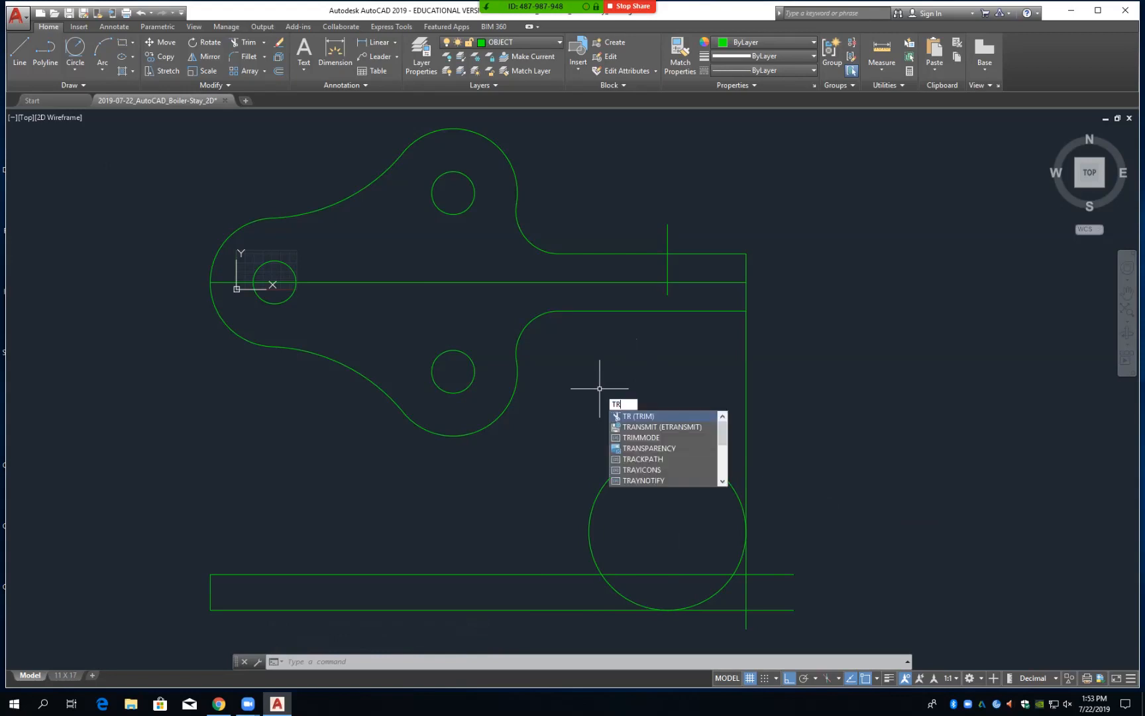
key(Return)
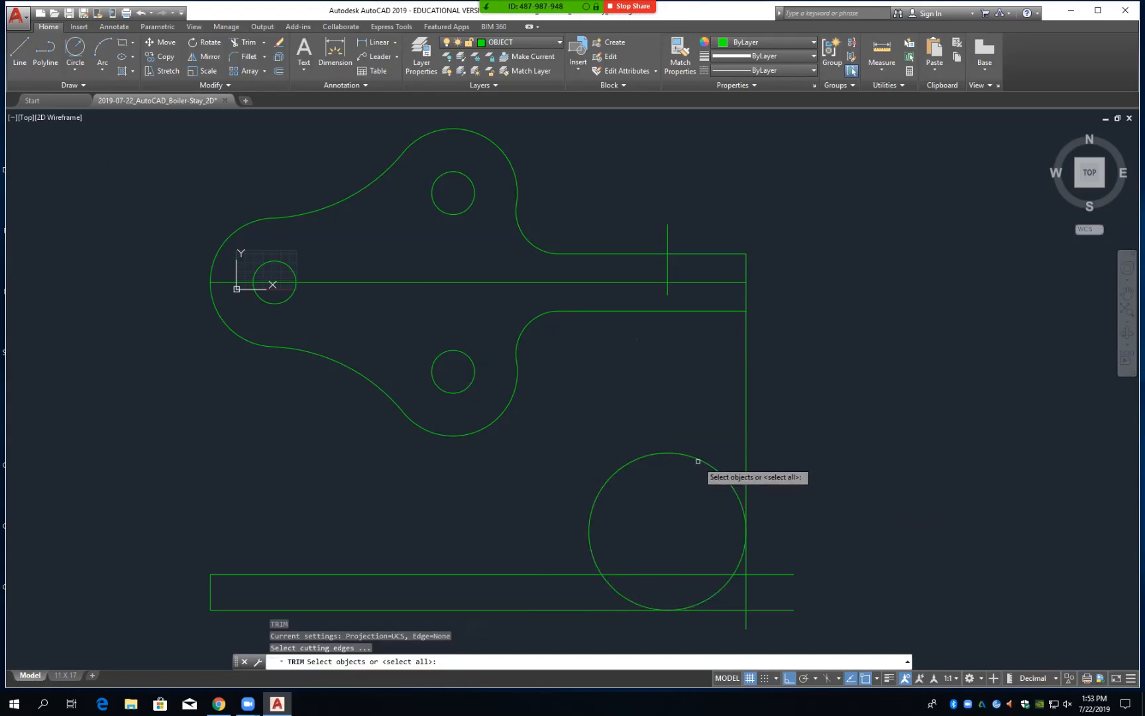
Trim the right vertical projection line above the side view's circle and both horizontal lines beyond it, using the circle as cutting edge
click(698, 458)
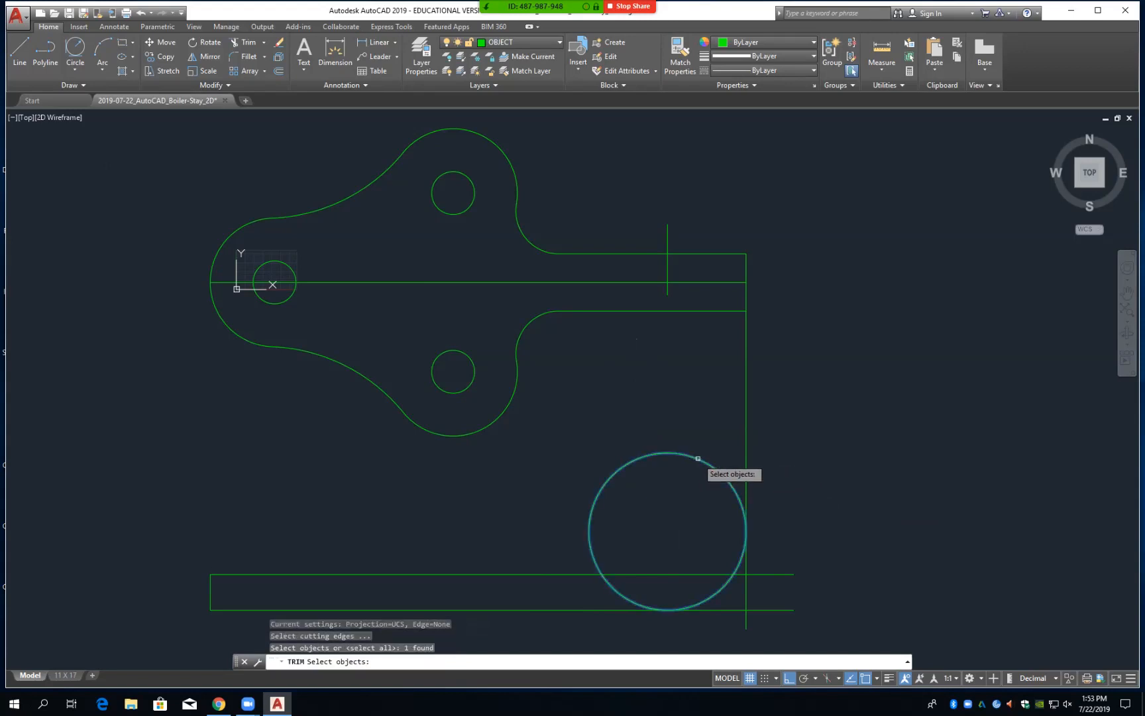
key(Return)
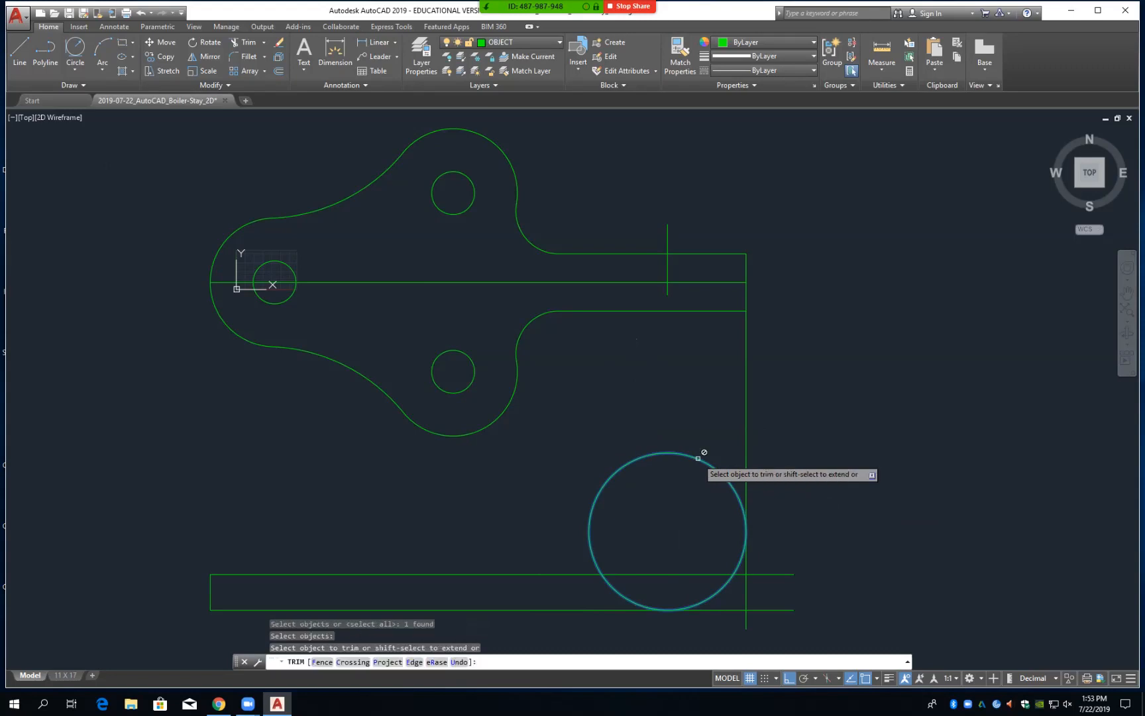
click(746, 460)
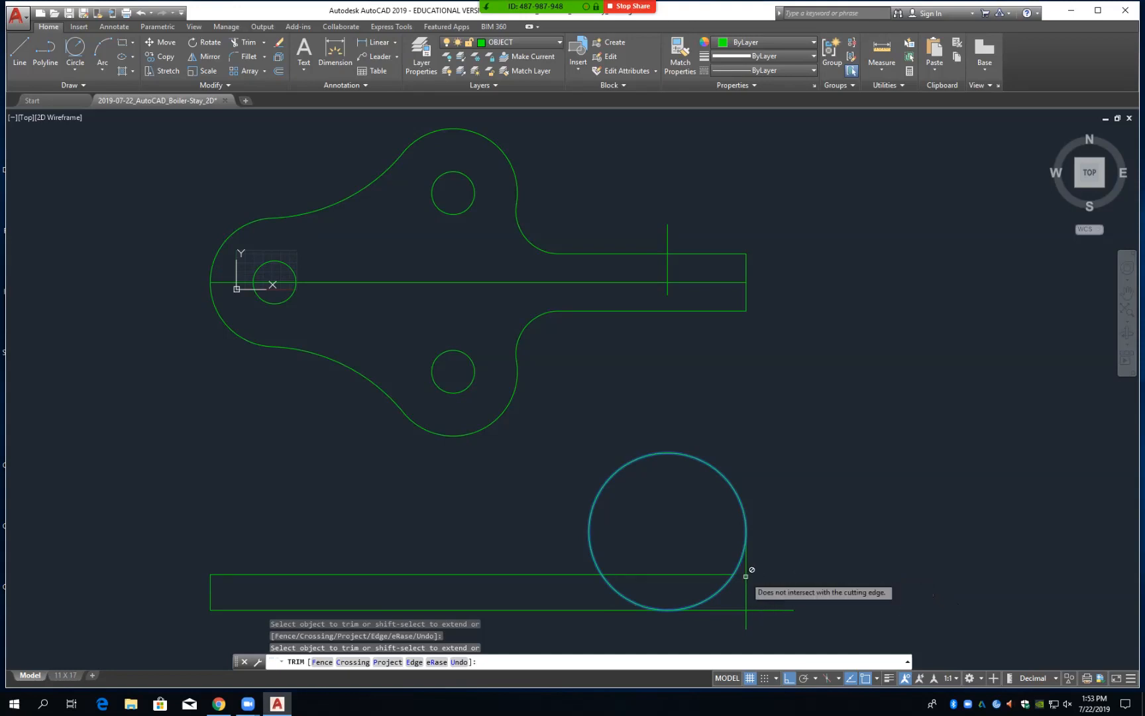
click(737, 610)
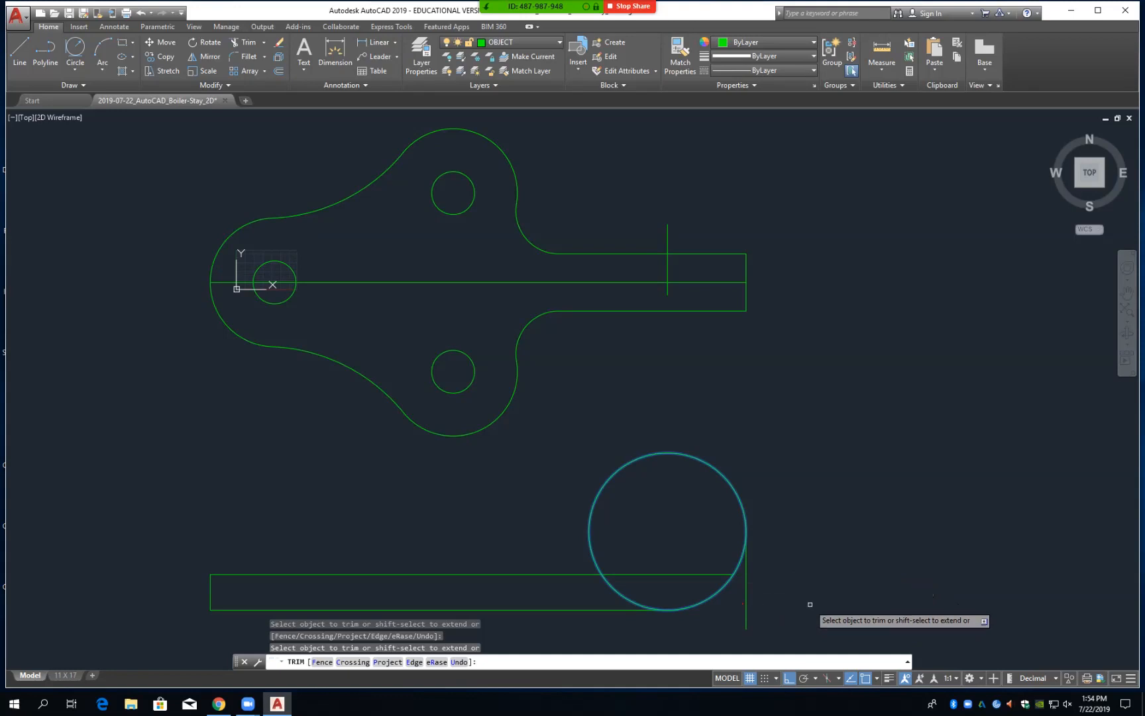
key(Return)
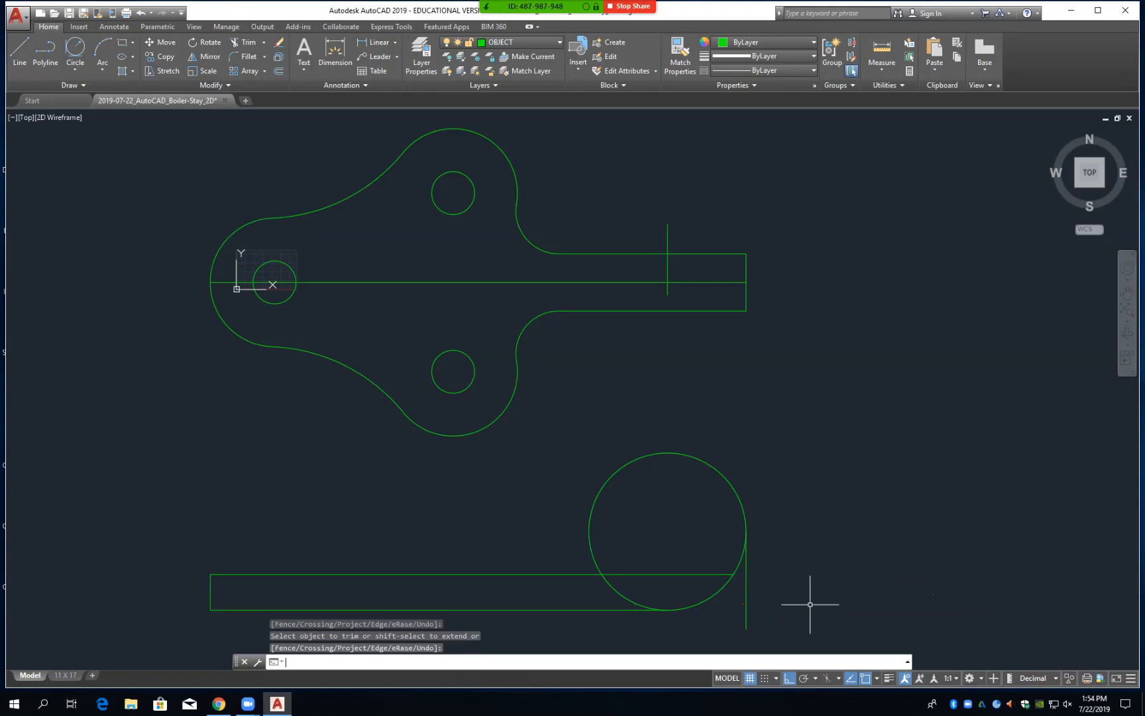
key(Return)
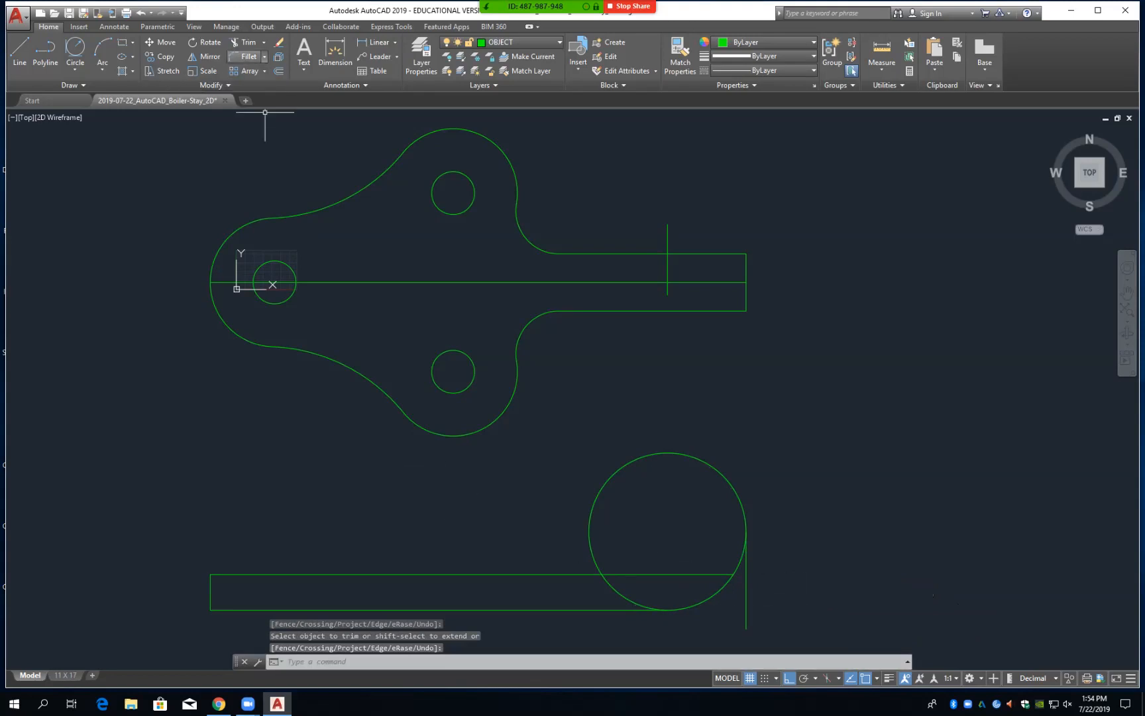
Fillet the side view's circle and the plate's upper horizontal edge with a radius of 125
click(248, 56)
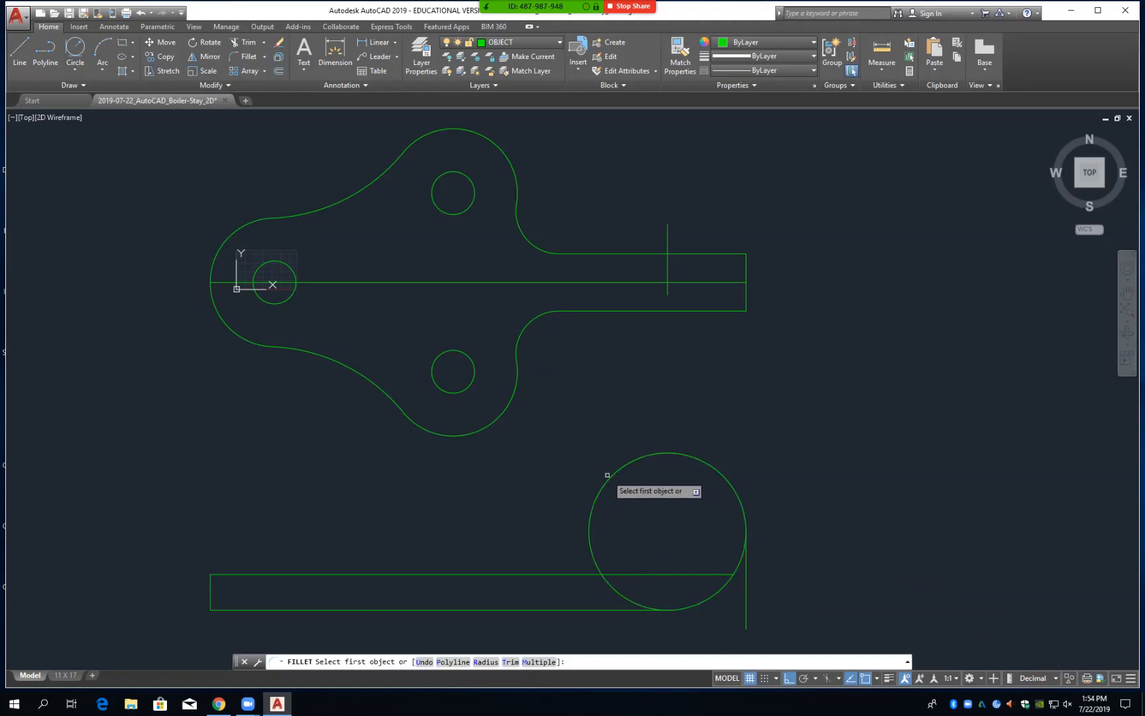
text(r)
key(Return)
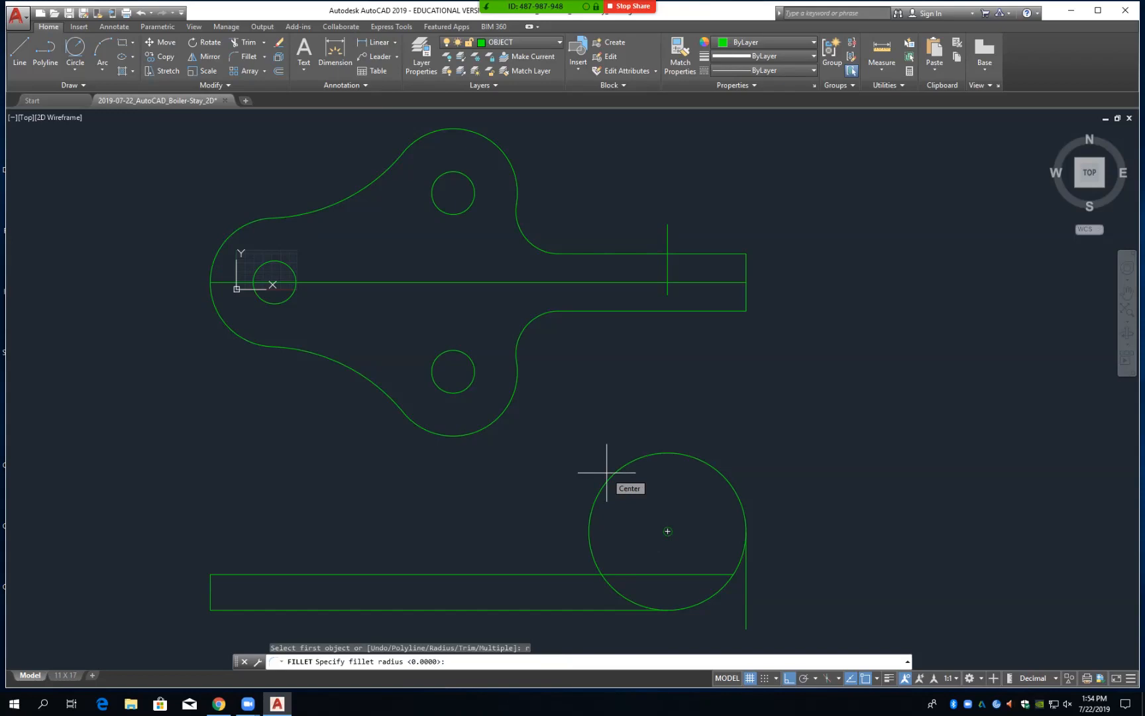
text(125)
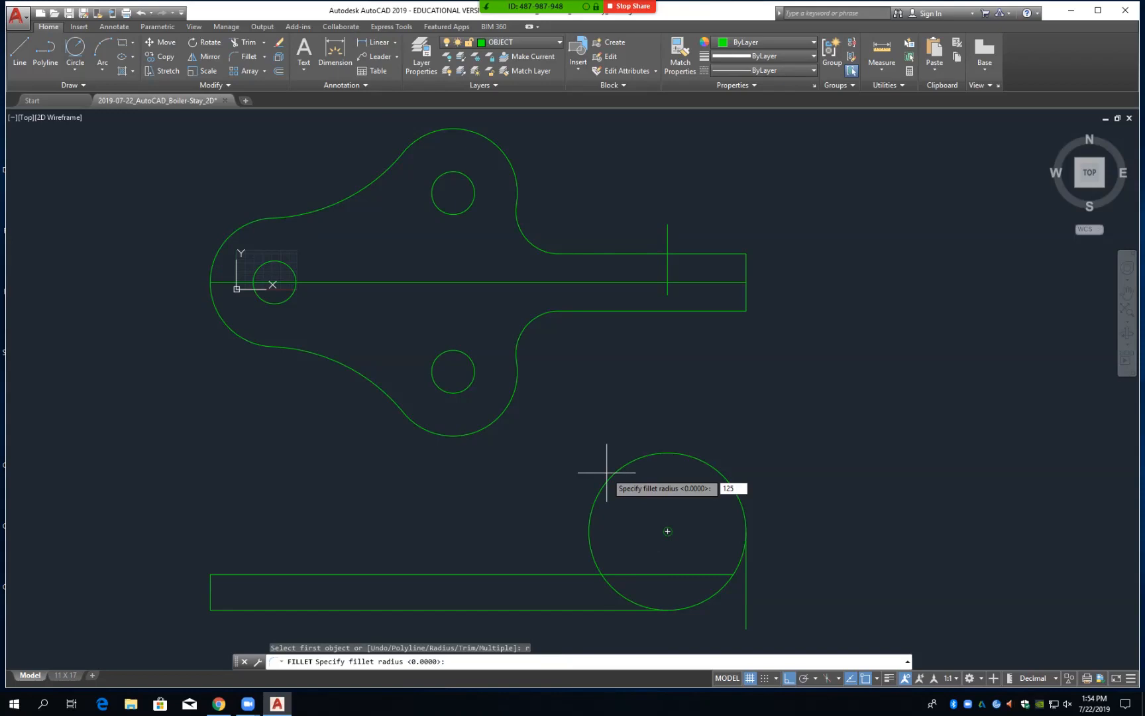
key(Return)
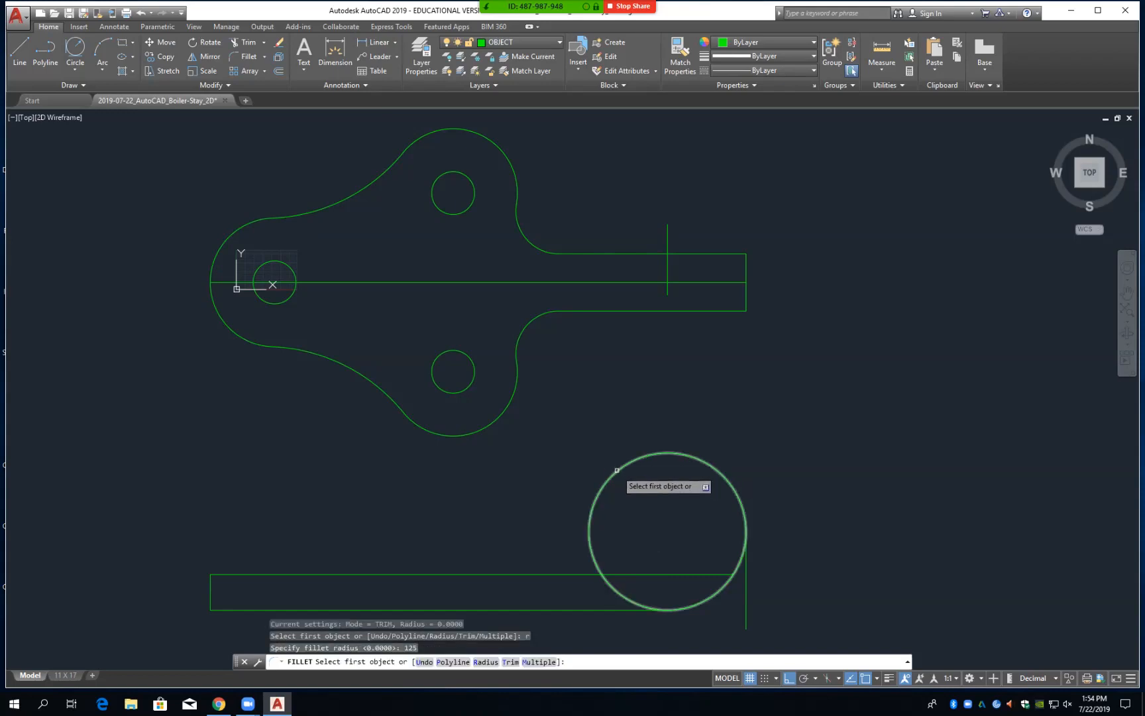
click(616, 470)
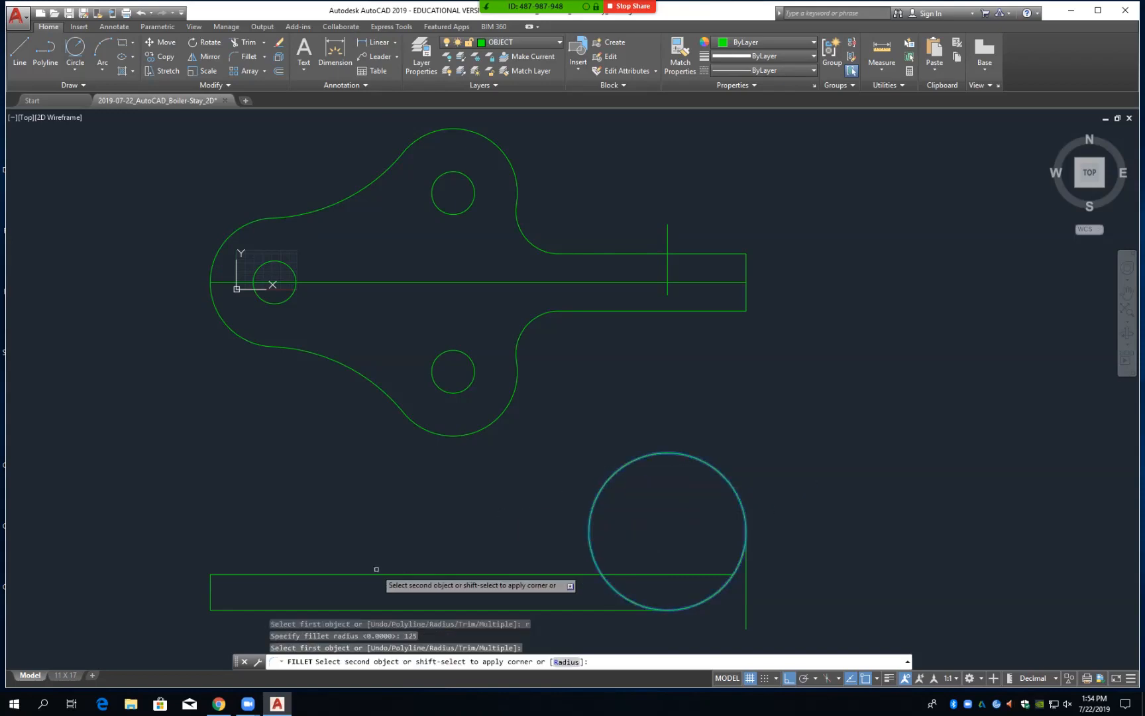
click(335, 574)
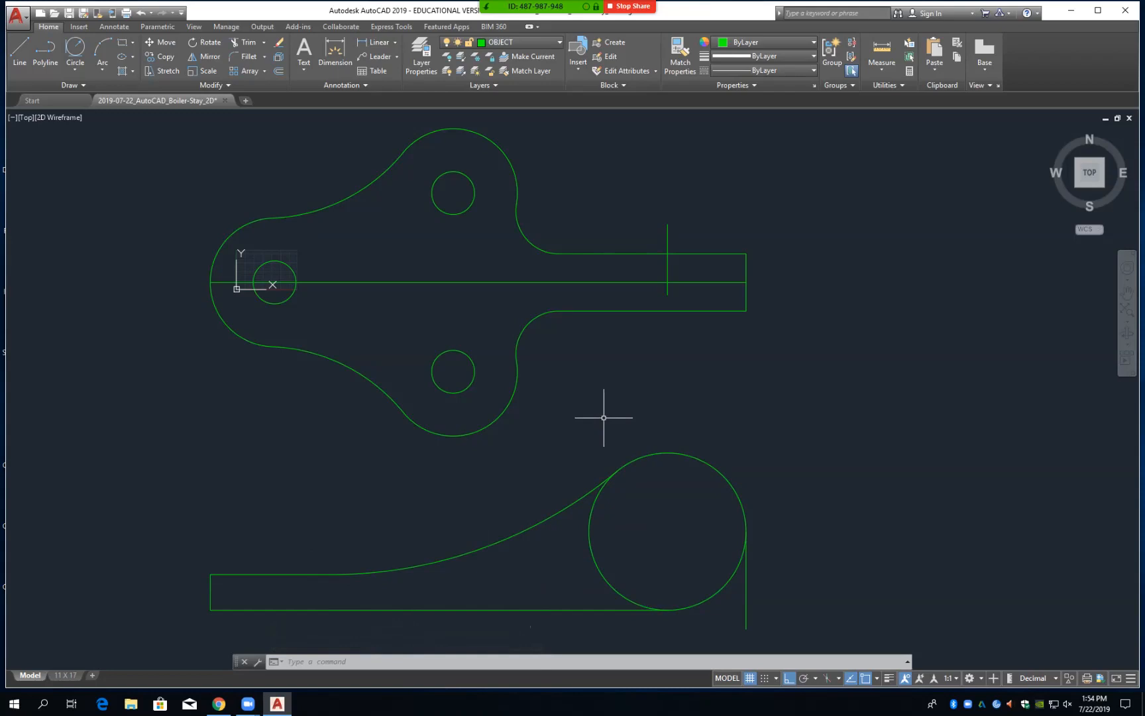
Trim away the circle's inner arc between the large fillet and the bottom edge of the side view
text(tr)
key(Return)
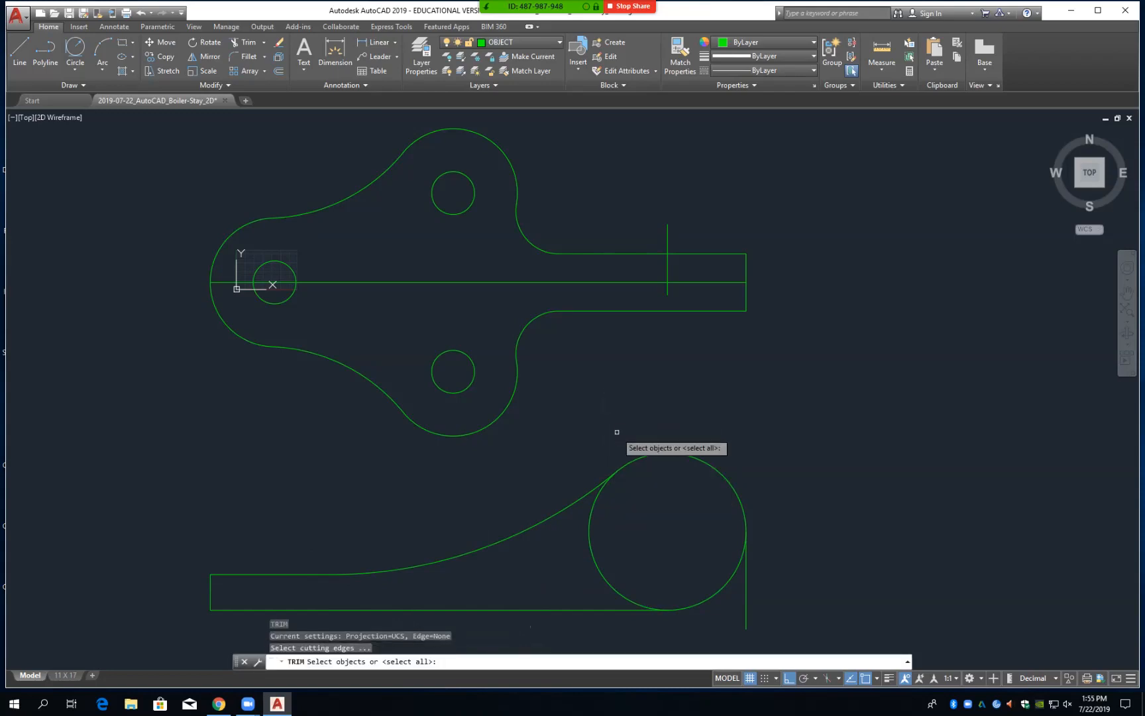
click(639, 459)
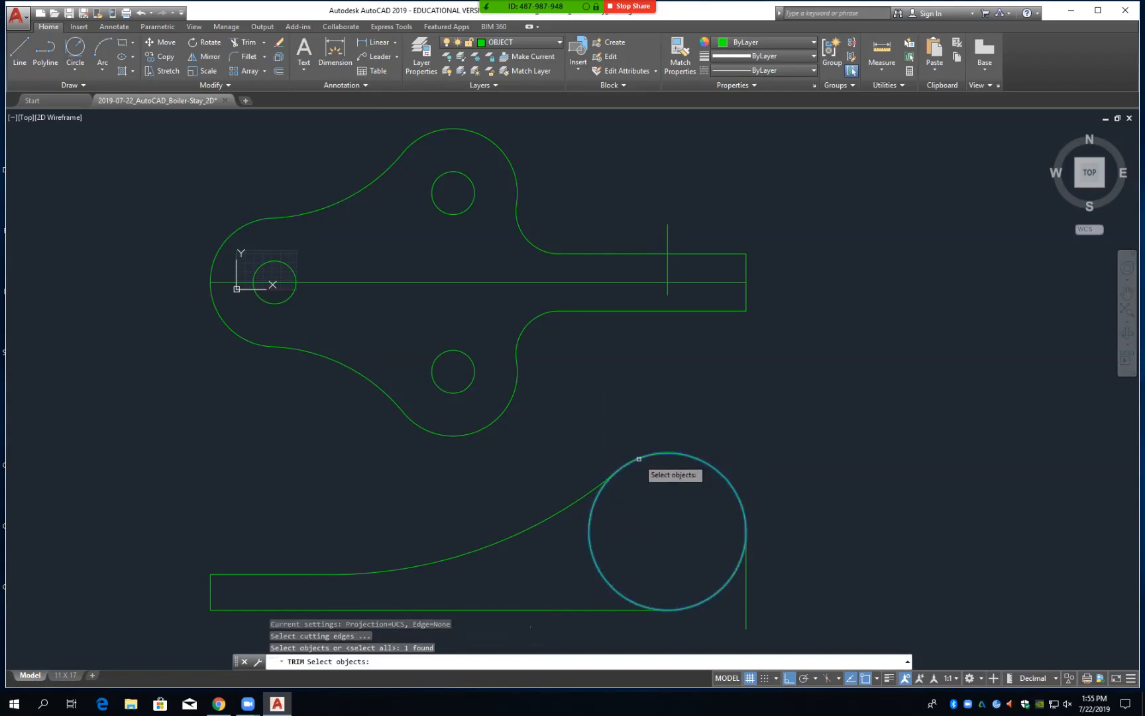
click(561, 505)
click(584, 610)
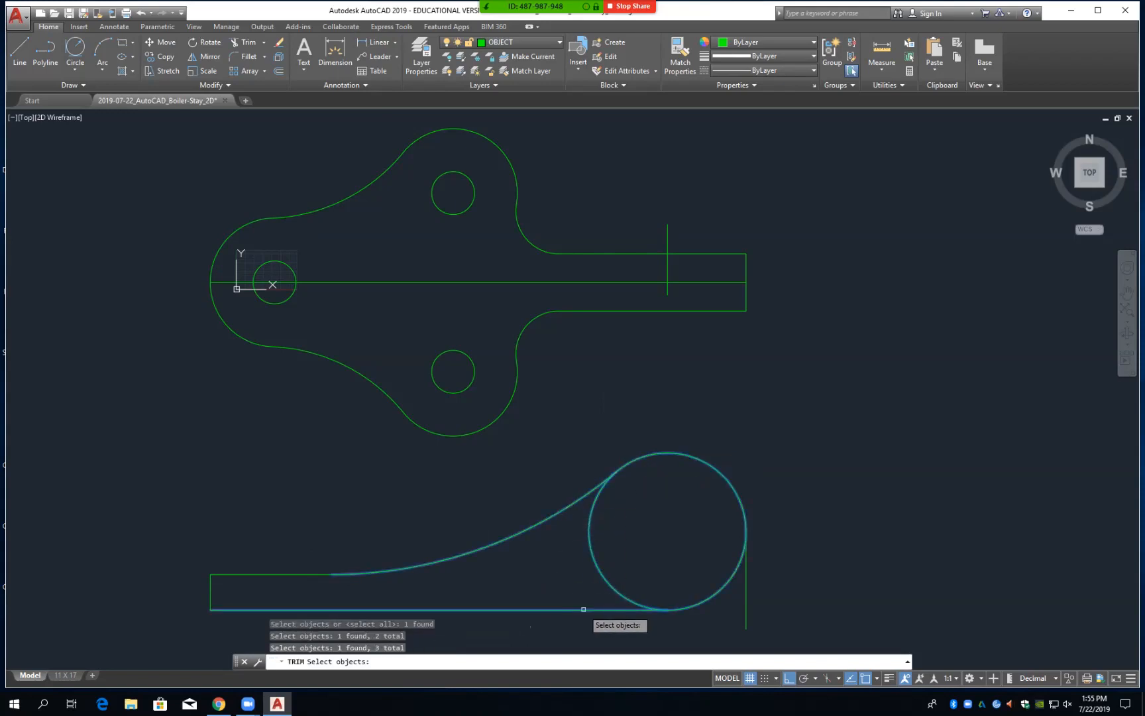
key(Return)
click(598, 568)
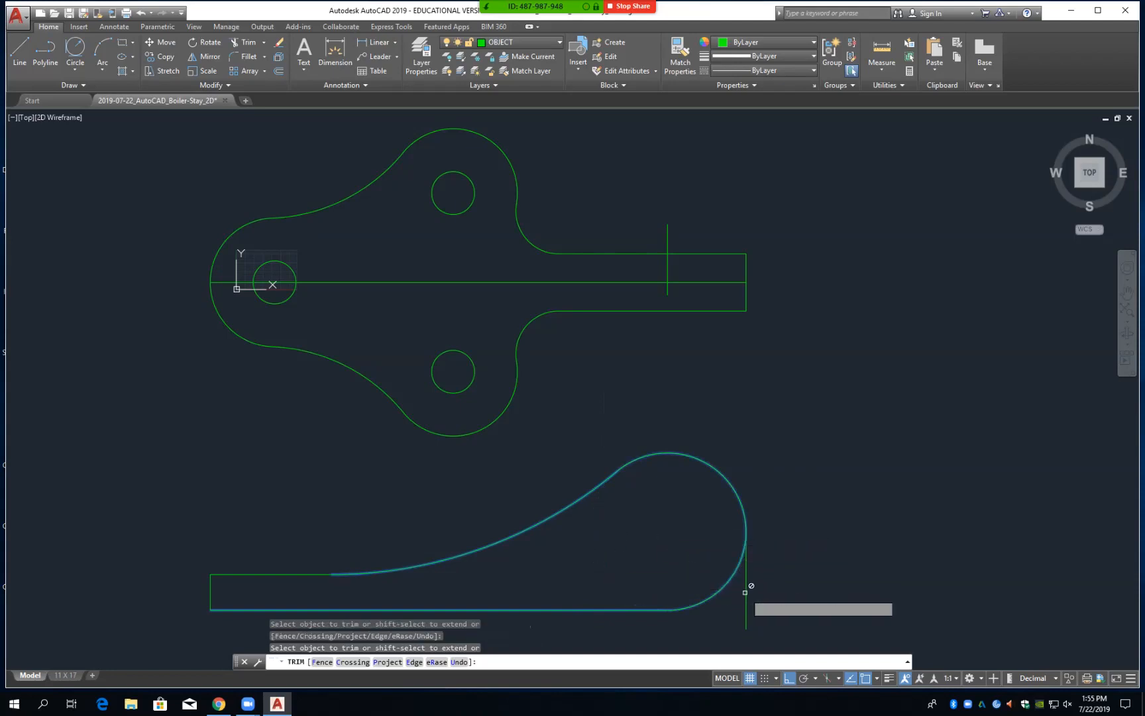
key(Return)
Erase the leftover vertical line segment beside the rounded end of the side view
text(e)
key(Return)
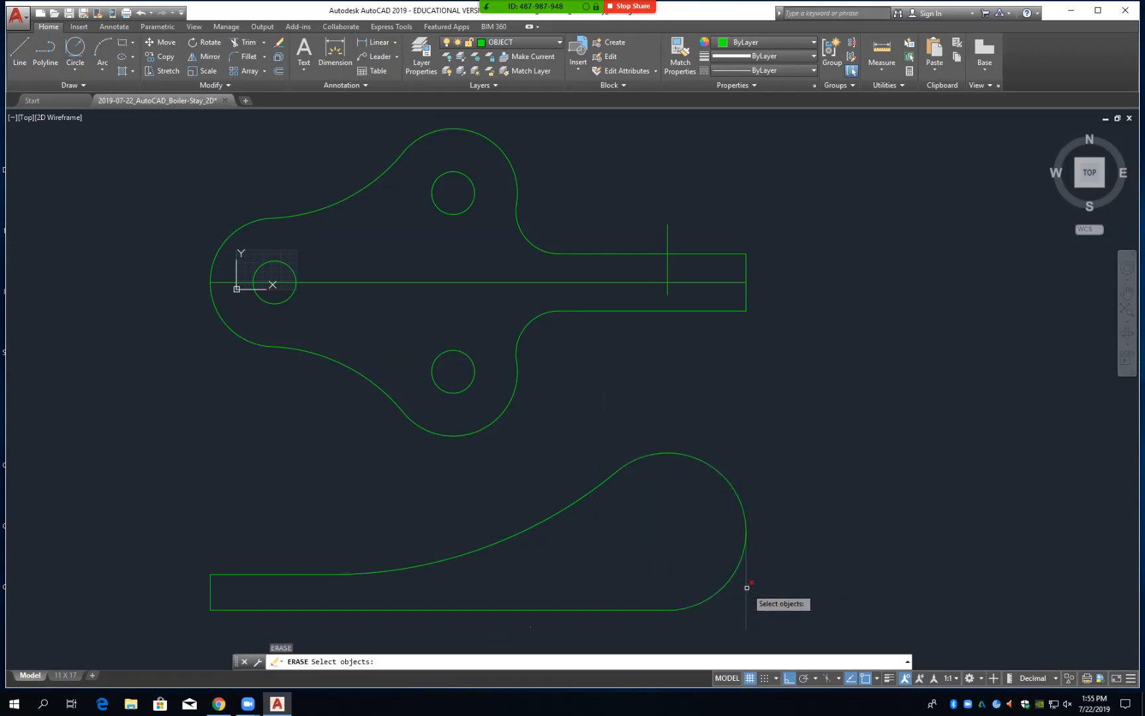
click(747, 588)
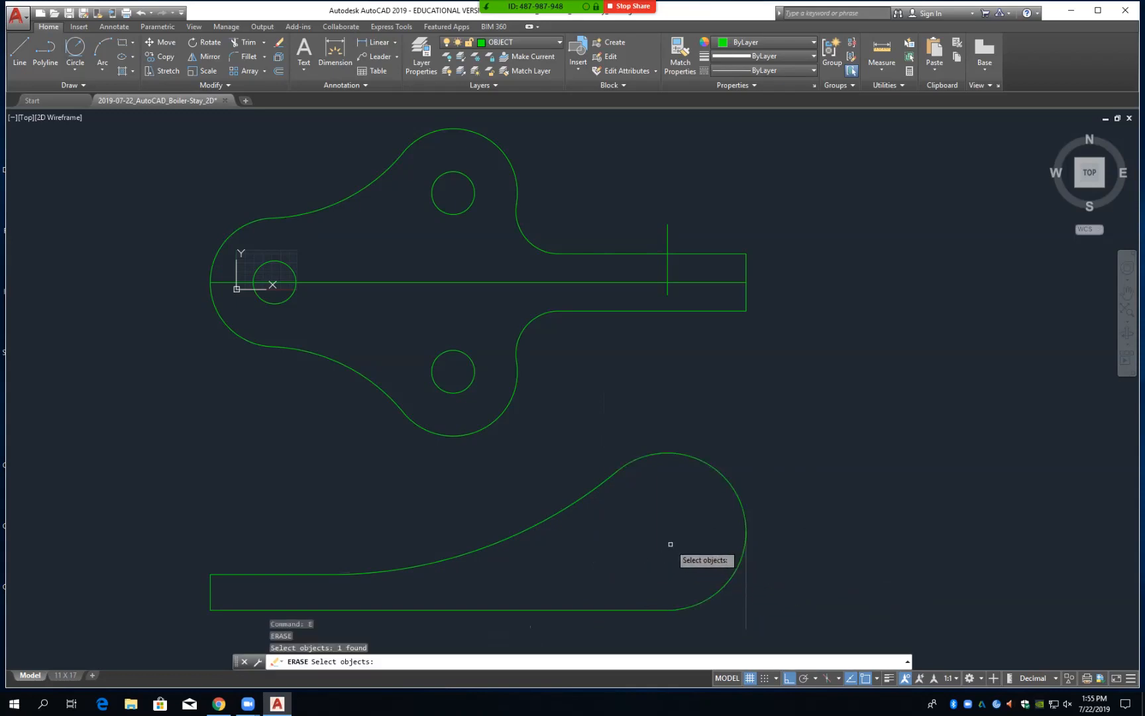
key(Return)
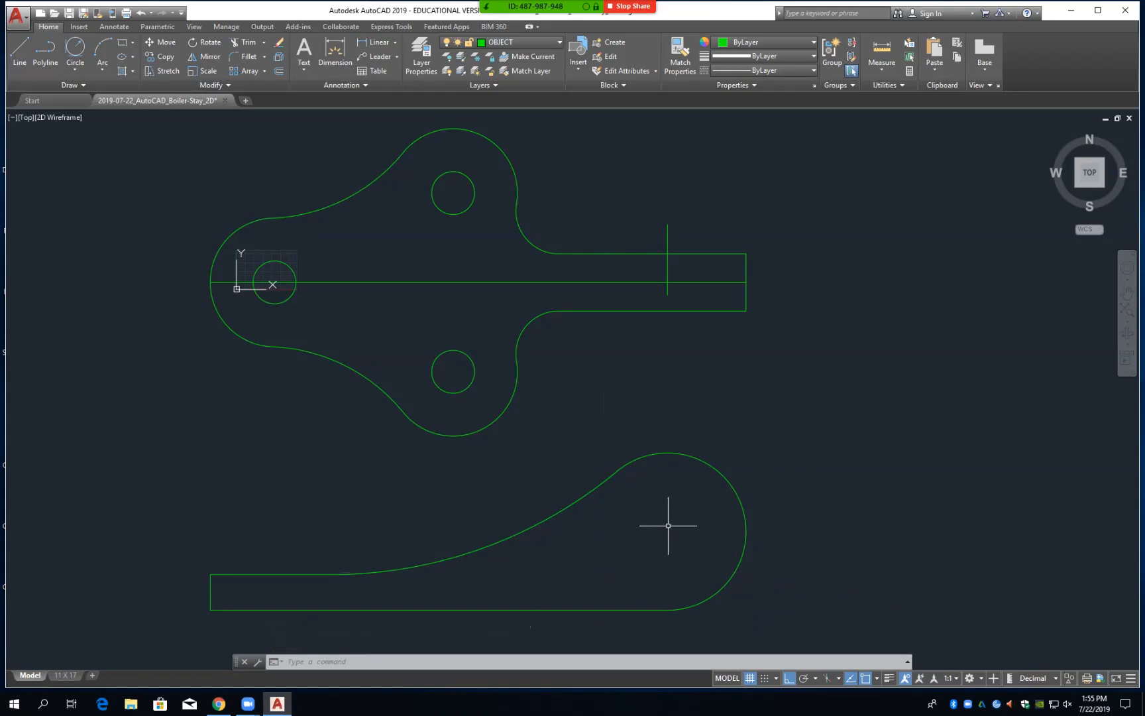
Draw a vertical projection line from the lower neck fillet's tangent point in the top view down past the side view's bottom edge
text(l)
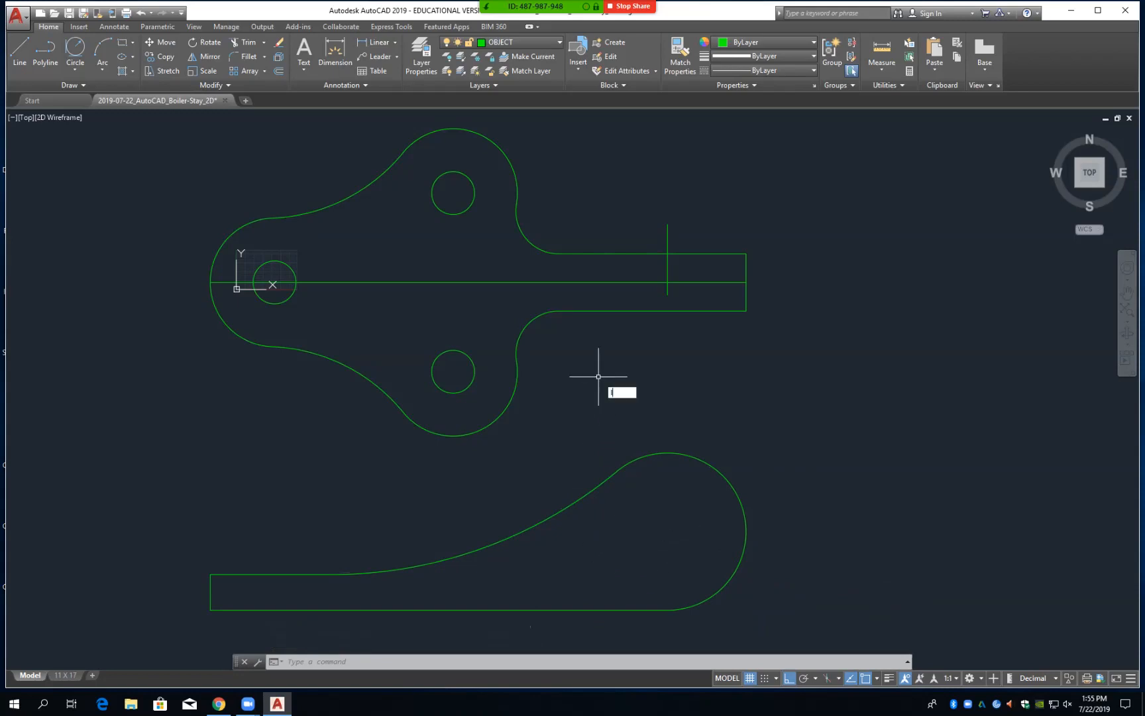
key(Return)
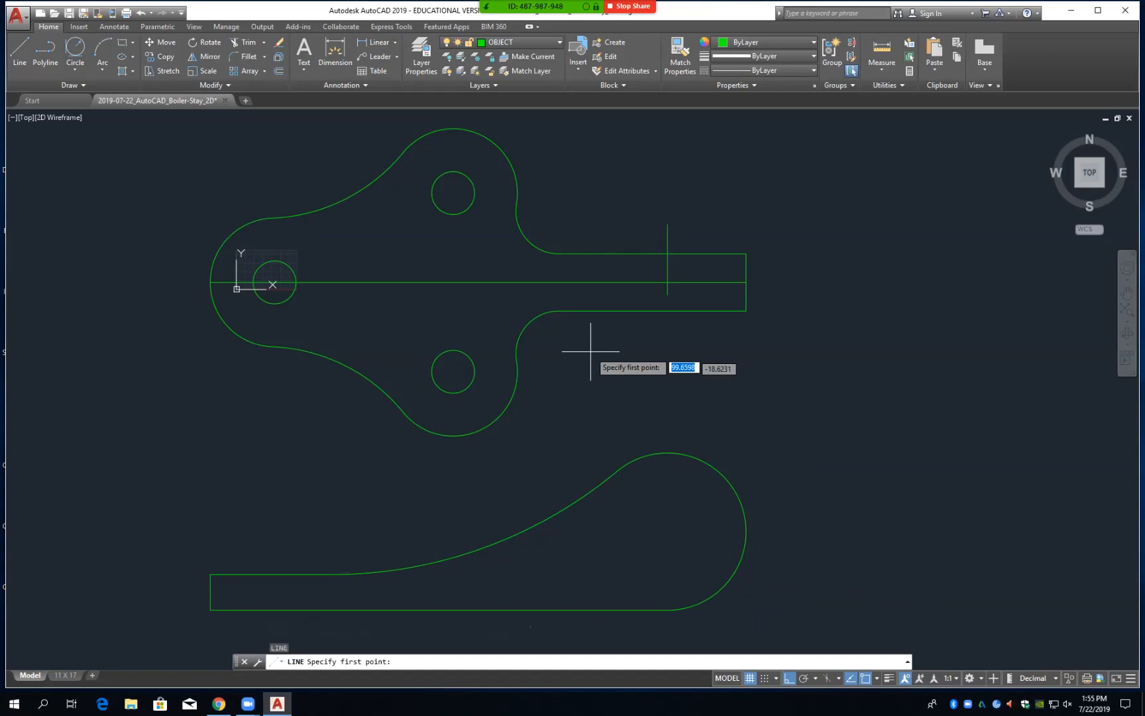
click(559, 309)
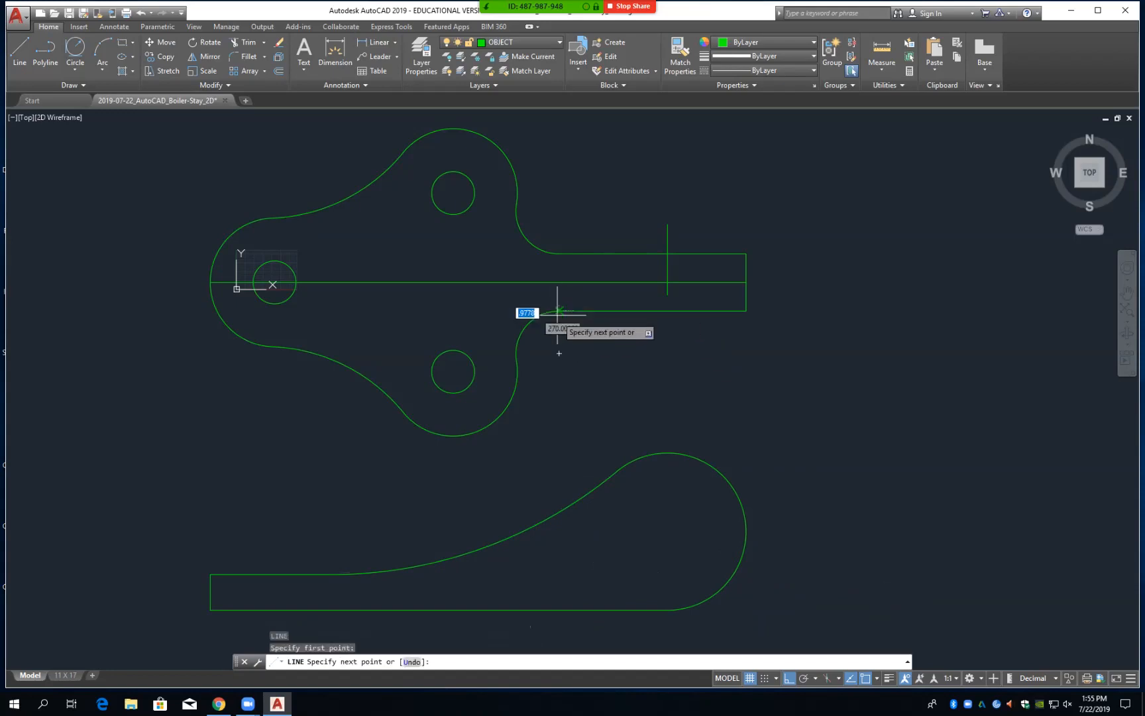
click(581, 637)
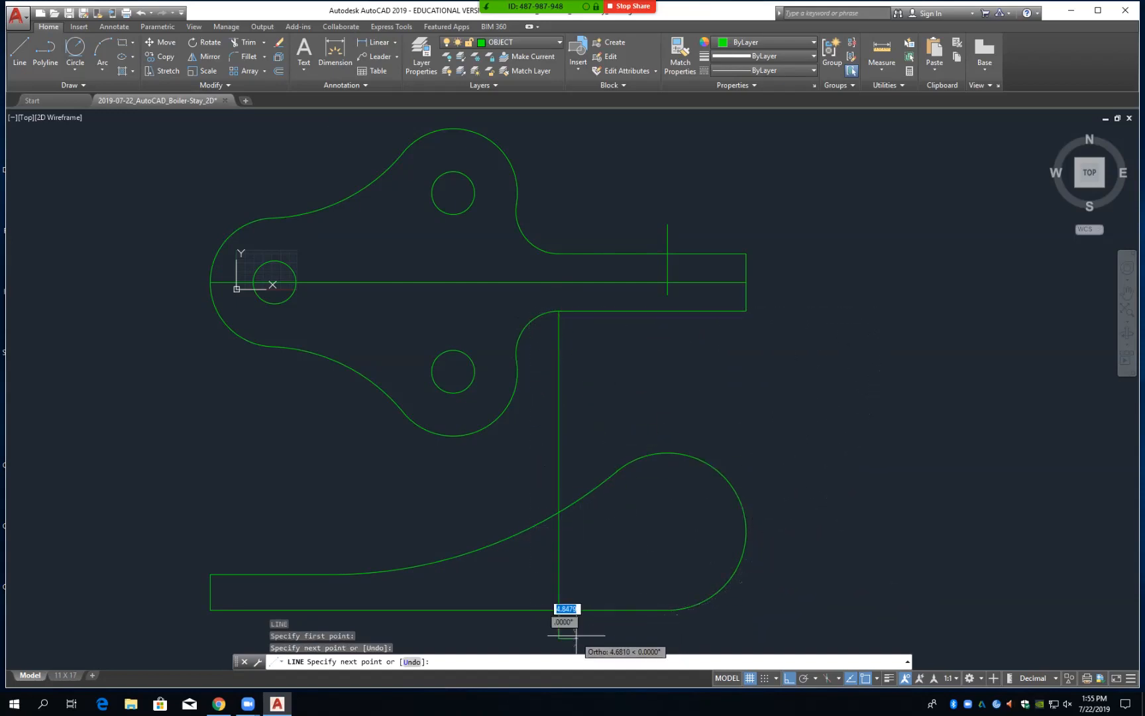
key(Return)
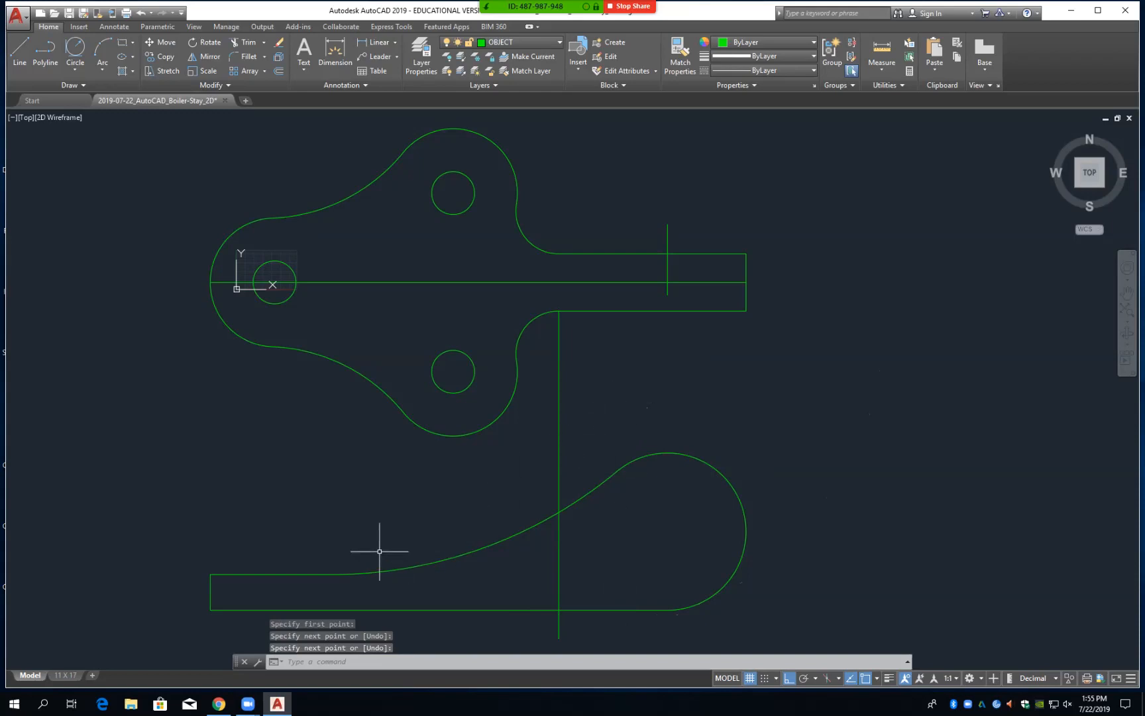
Extend the side view's upper plate edge to the vertical projection line
text(EX)
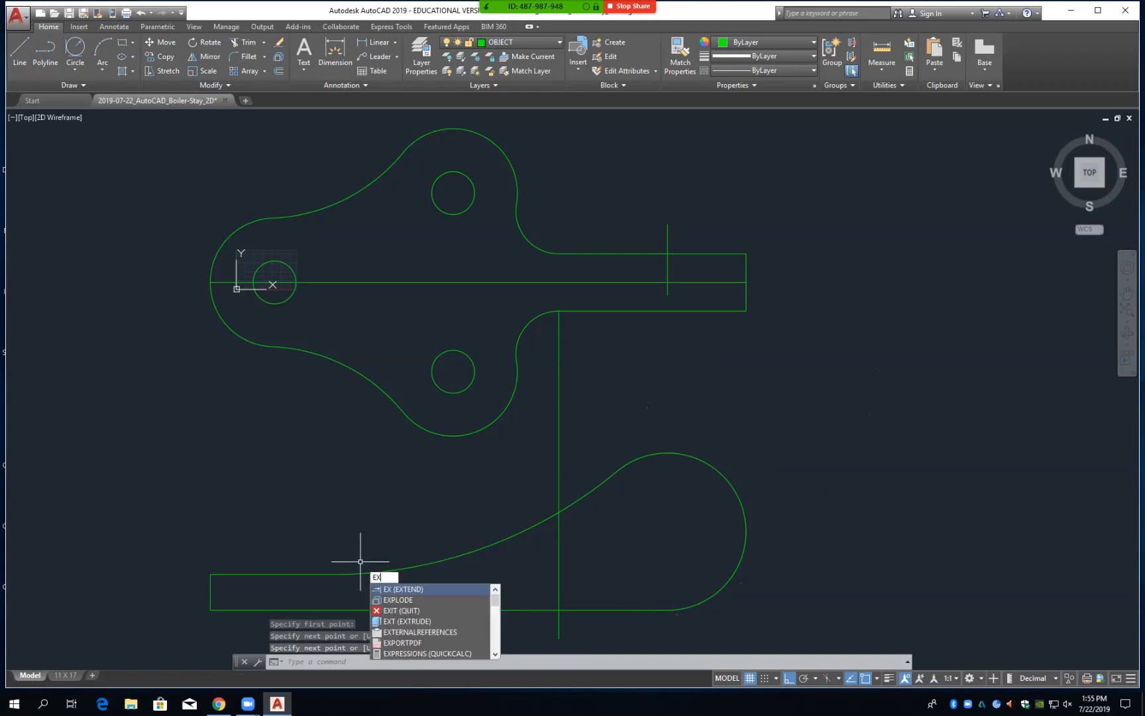
key(Return)
click(559, 557)
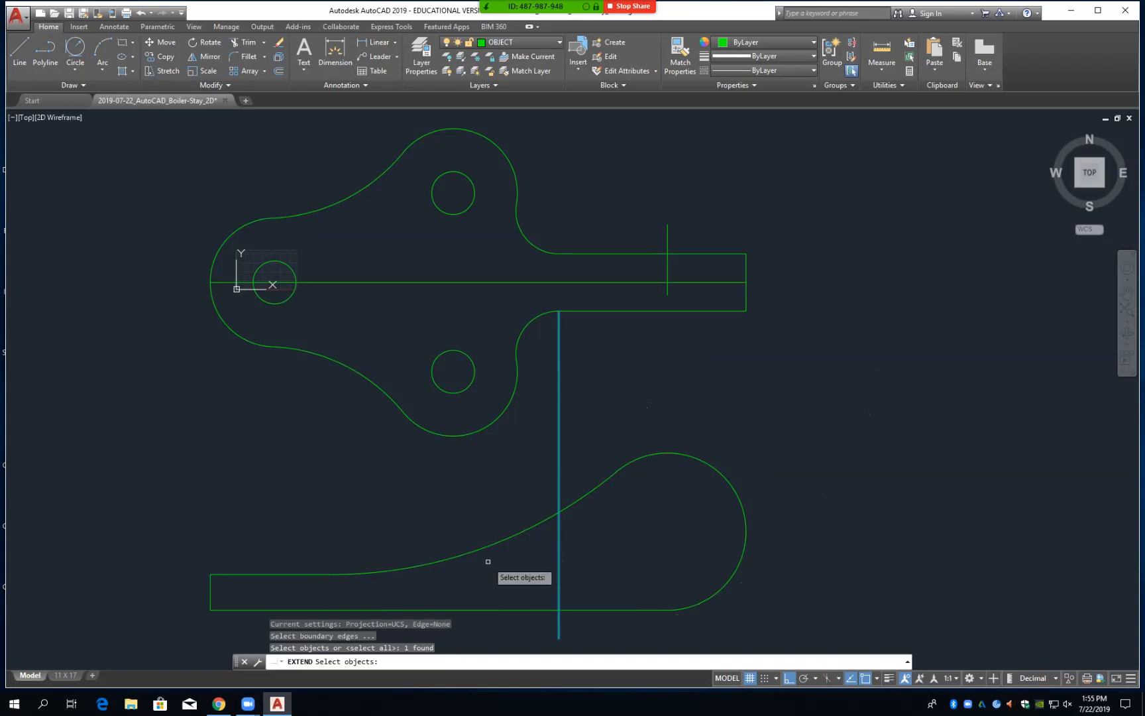
key(Return)
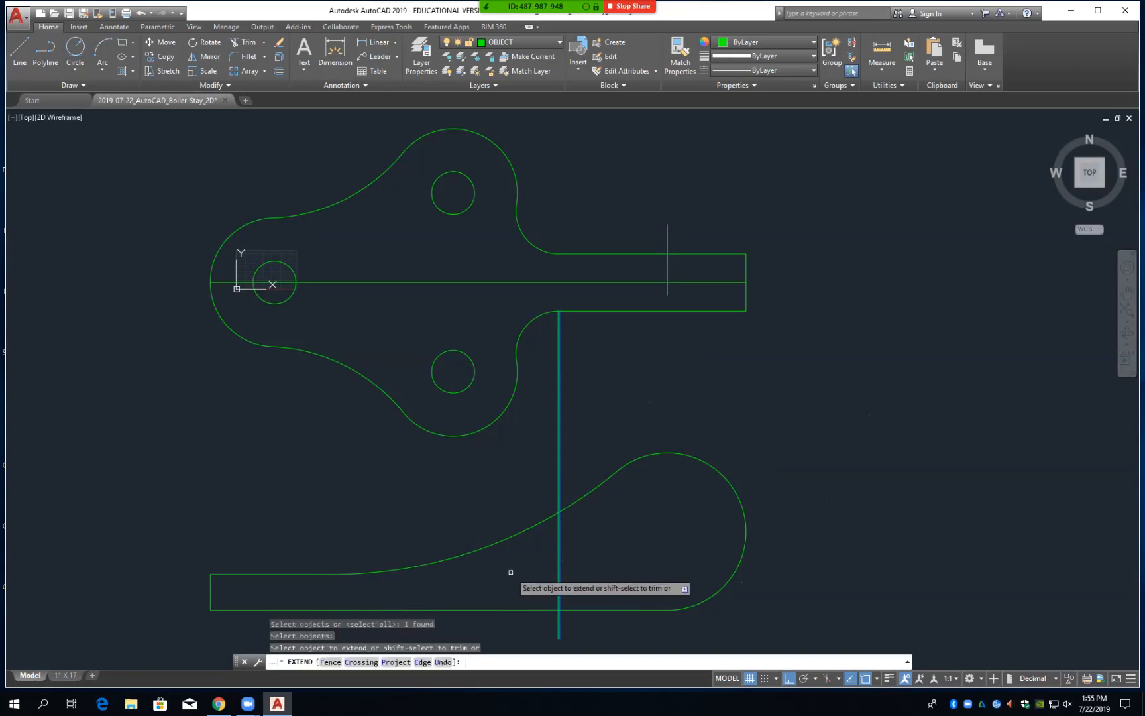
click(318, 574)
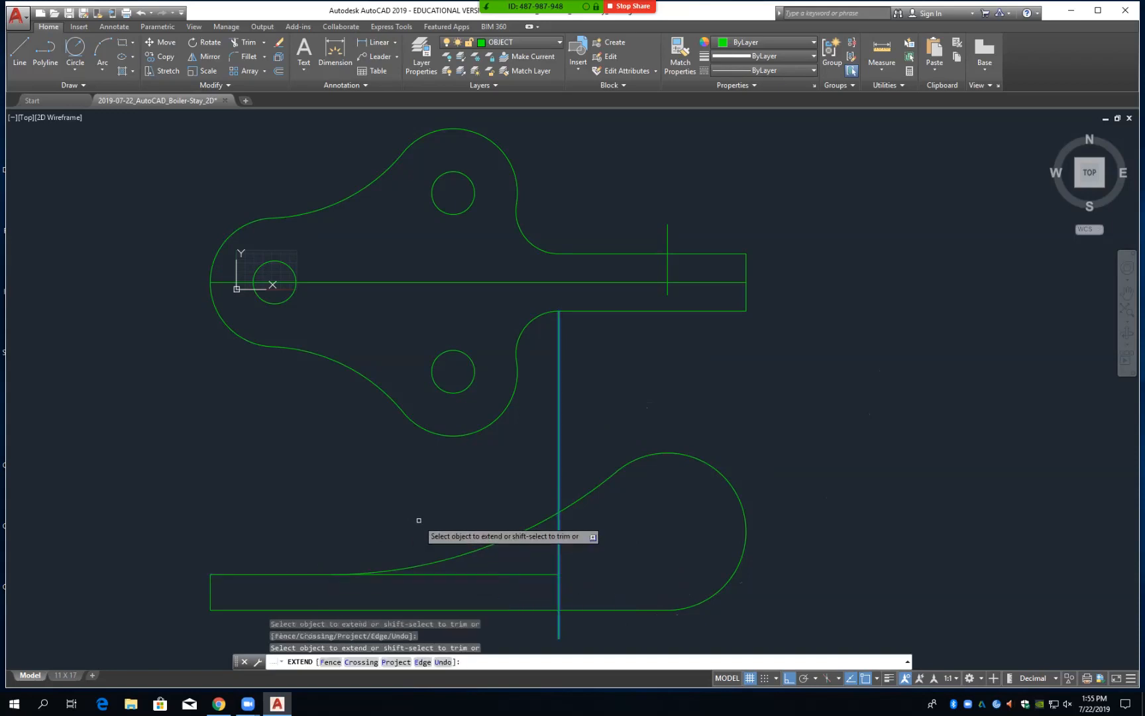
key(Return)
Erase the vertical projection line running from the neck fillet to the side view
text(e)
key(Return)
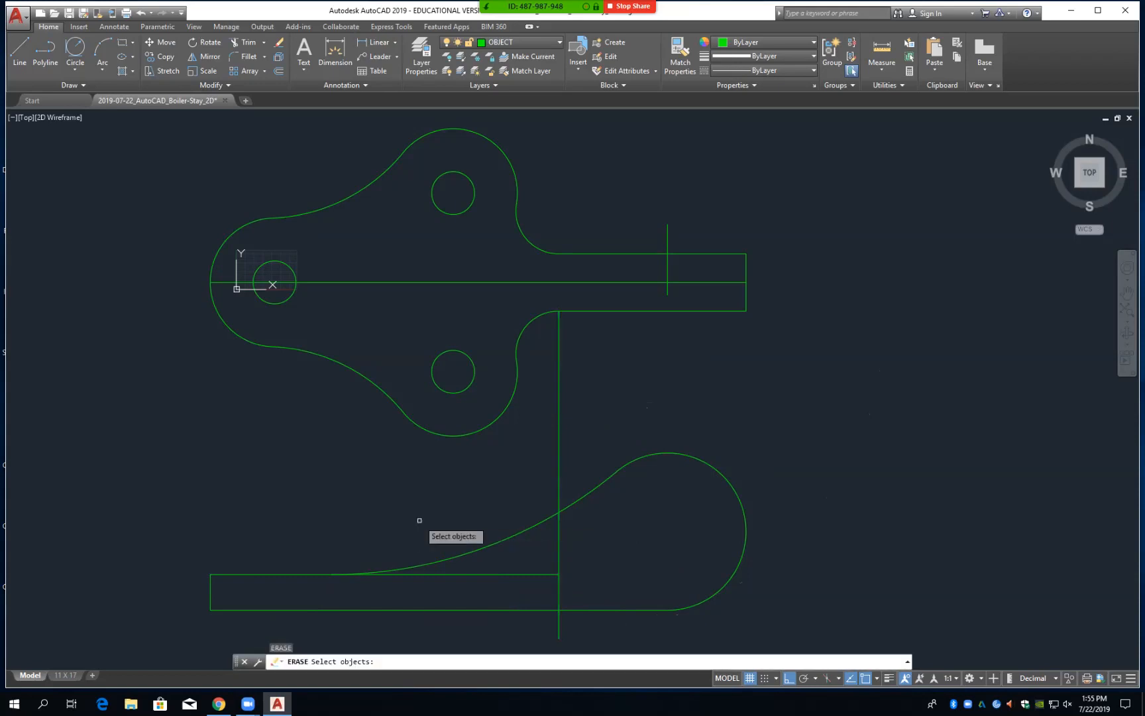
click(559, 477)
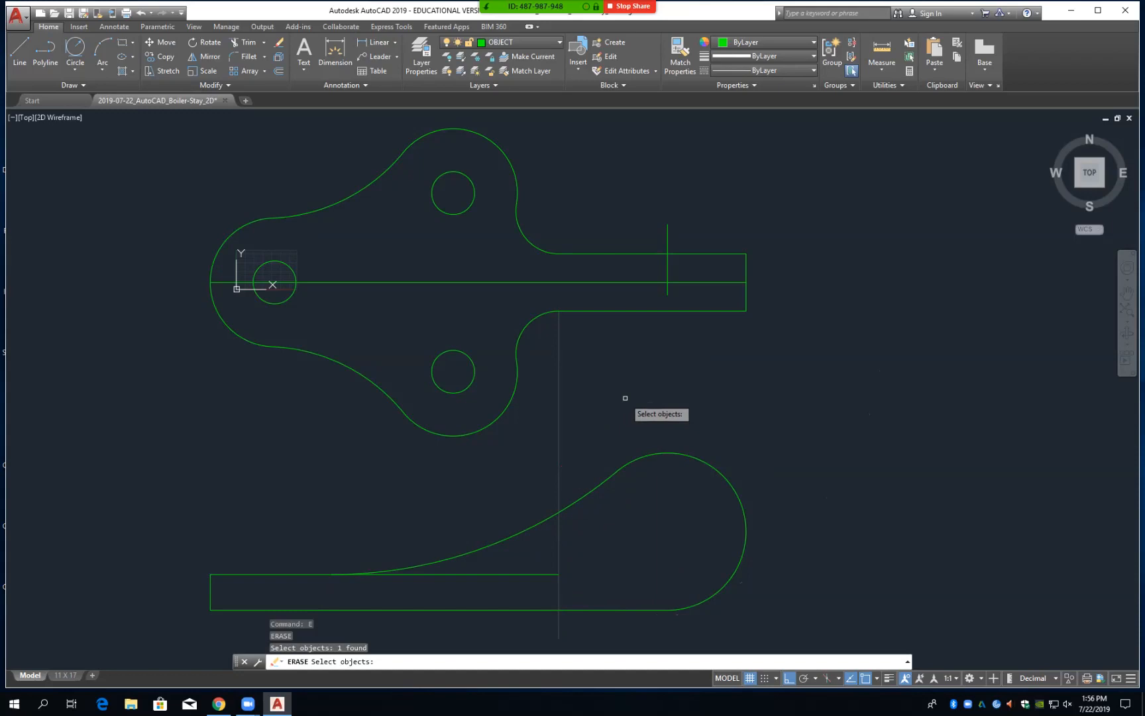
key(Return)
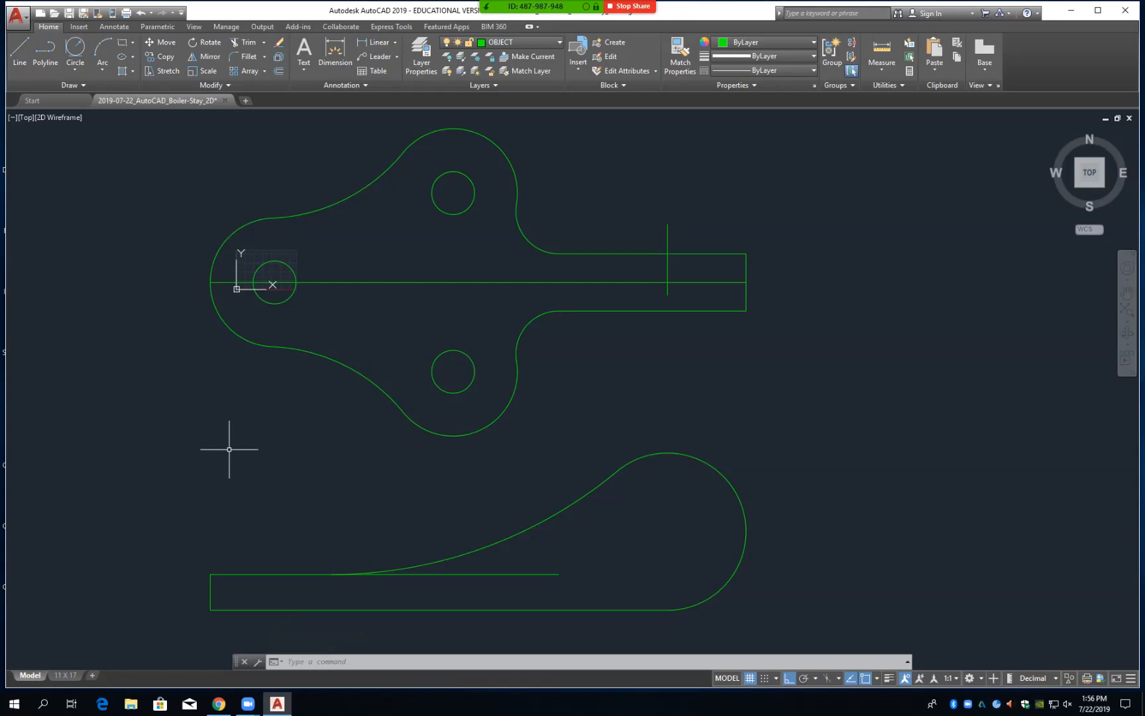
Draw a vertical projection line from the start of the side view's large curve up into the top view, past its centerline
text(l)
key(Return)
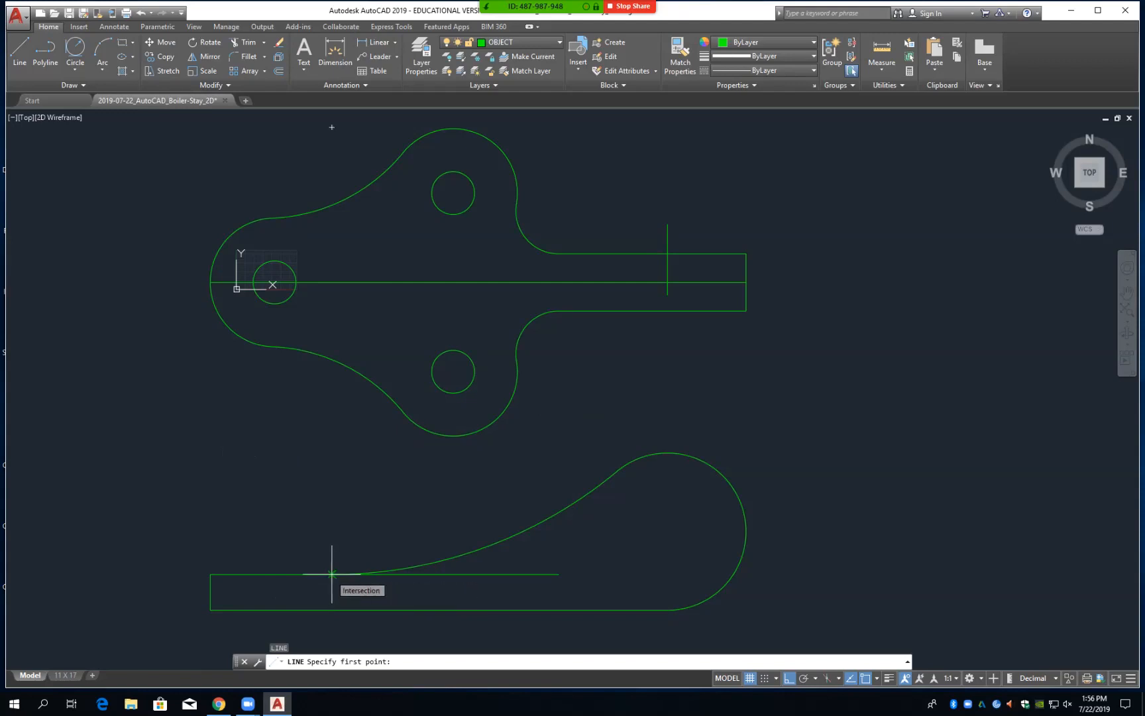
click(332, 574)
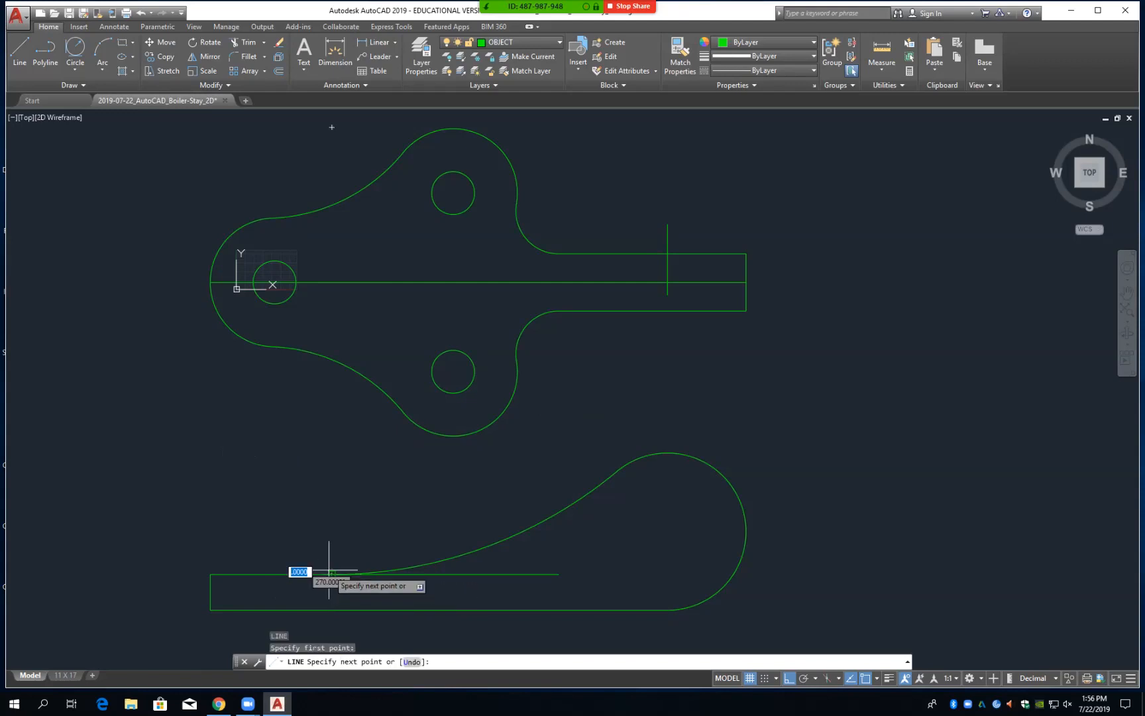
click(322, 222)
key(Return)
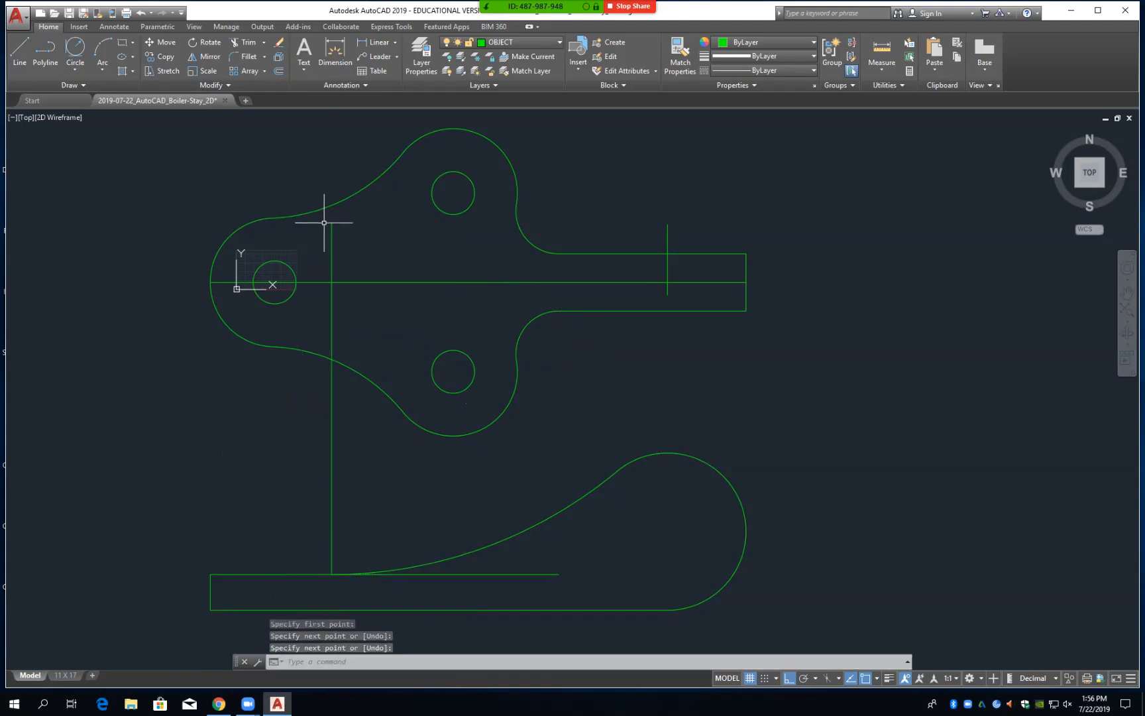
Extend the two long horizontal edges of the neck in the top view back to the vertical projection line
text(ex)
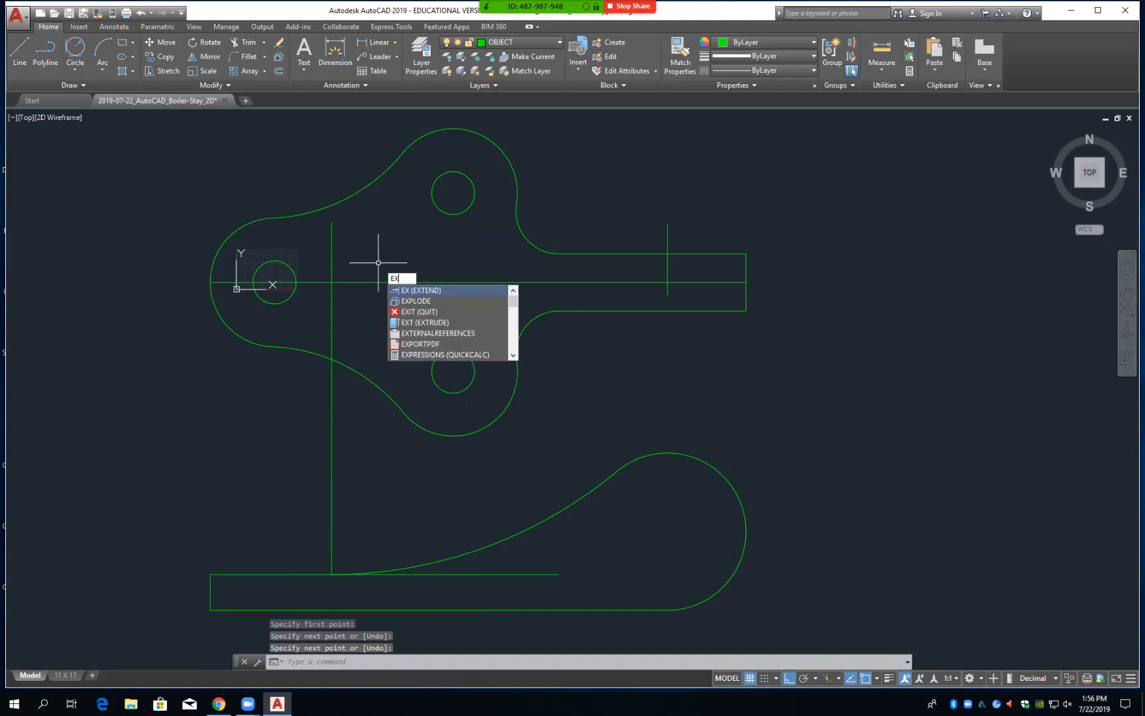
key(Return)
click(333, 259)
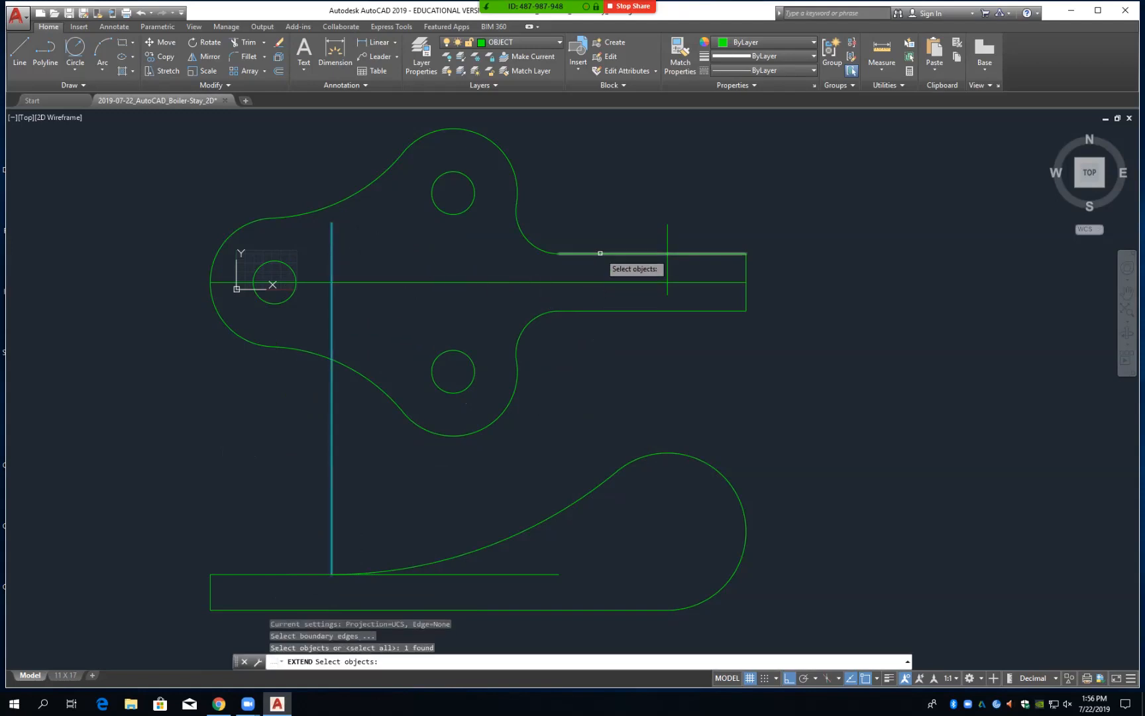
key(Return)
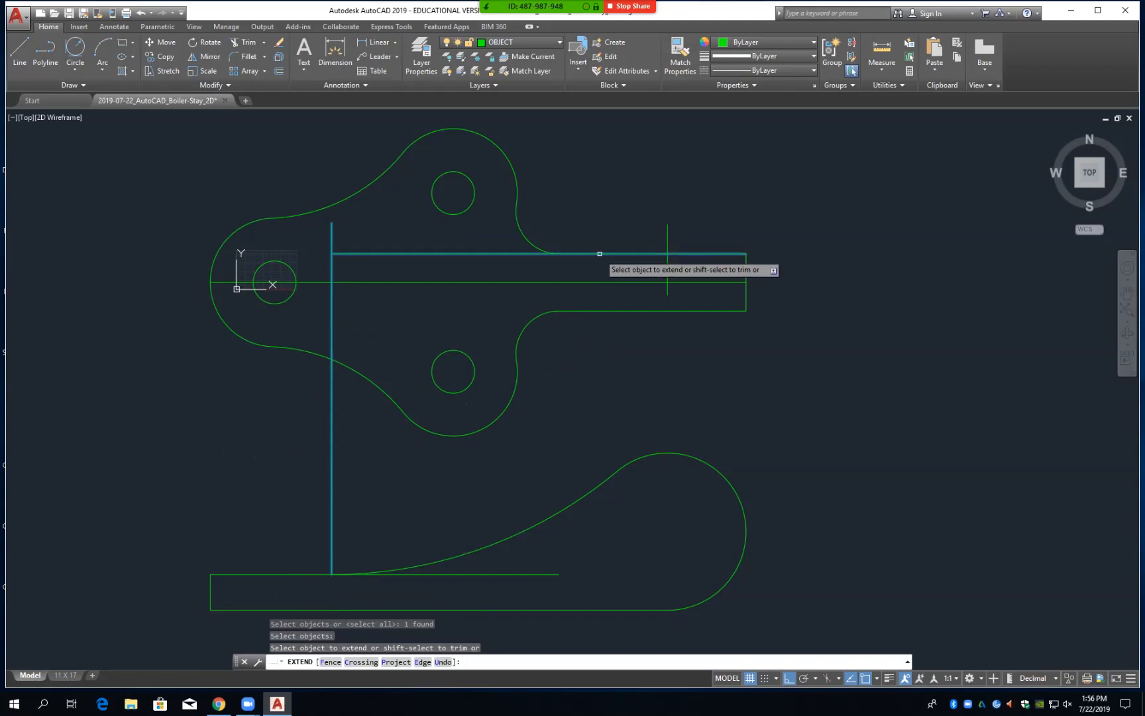
click(600, 252)
click(591, 310)
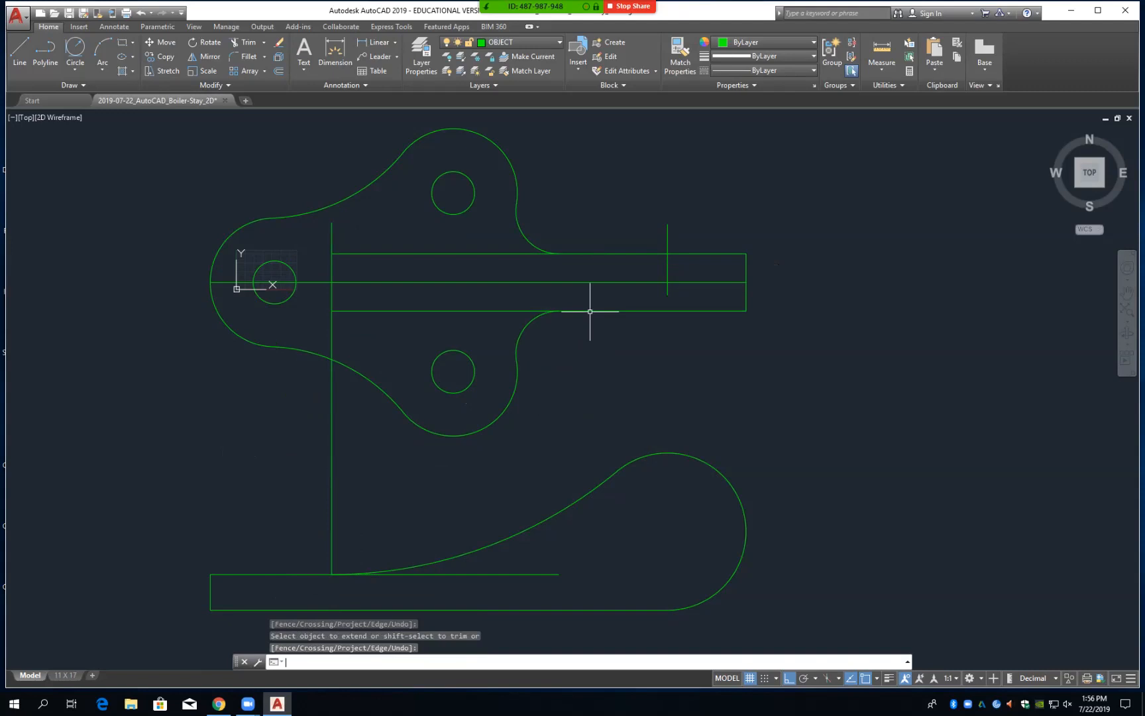
key(Return)
Erase the vertical projection line between the two views and save the drawing
text(e)
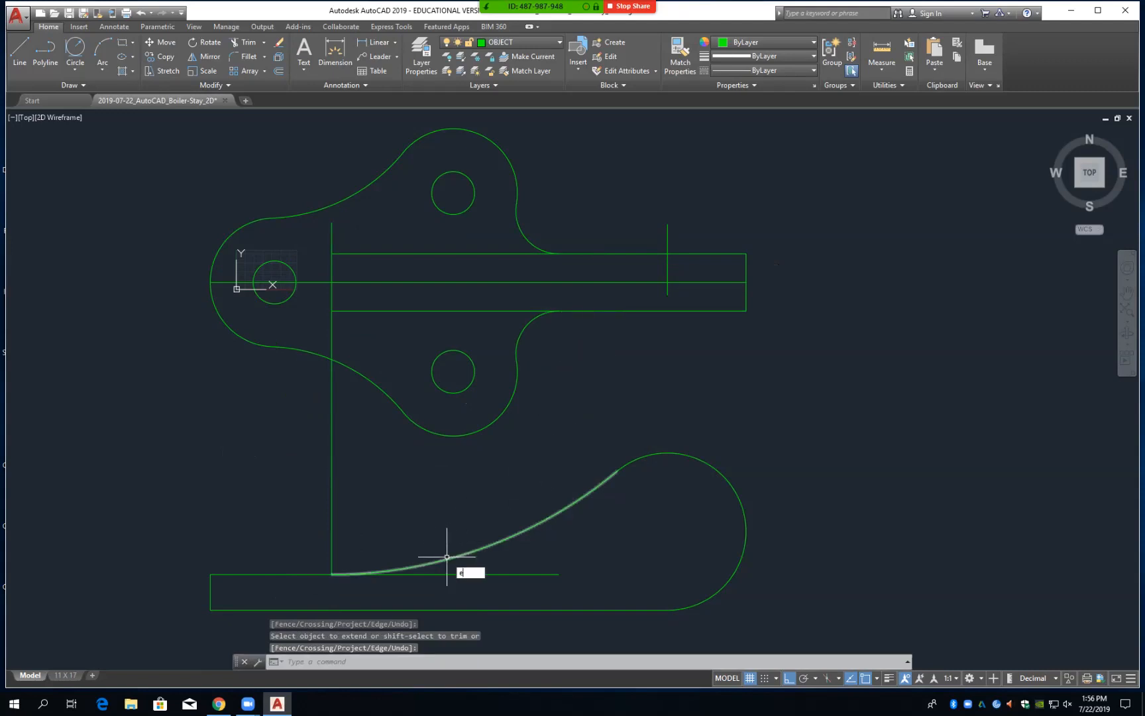
key(Return)
click(336, 481)
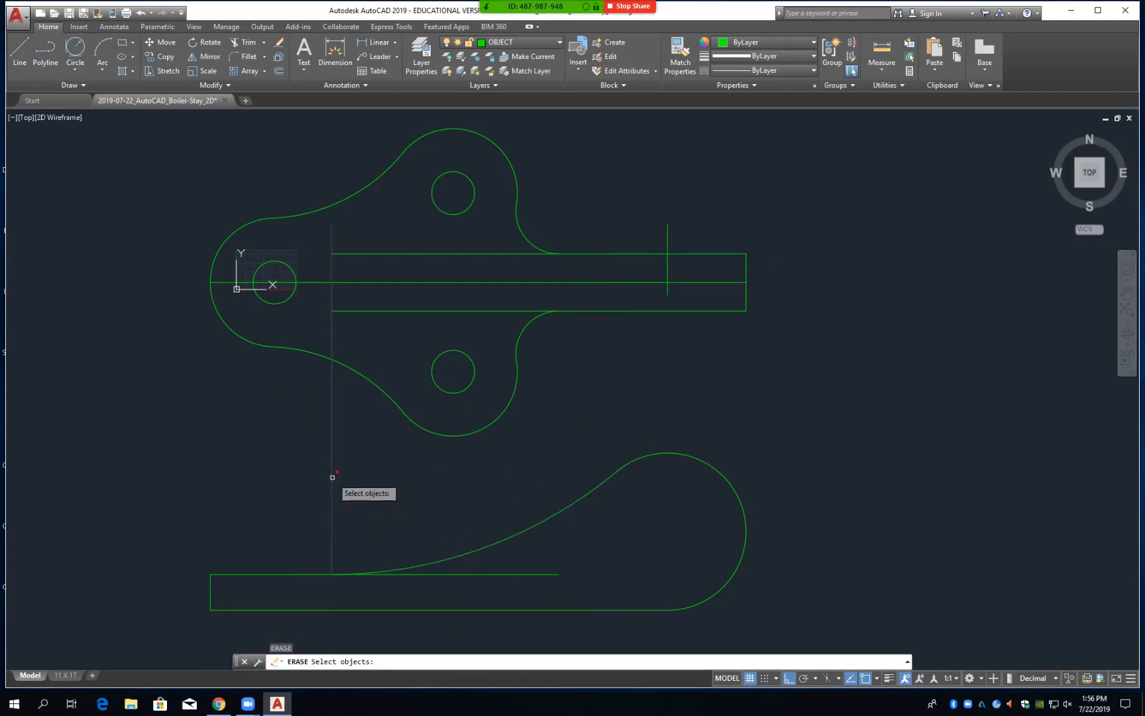
key(Return)
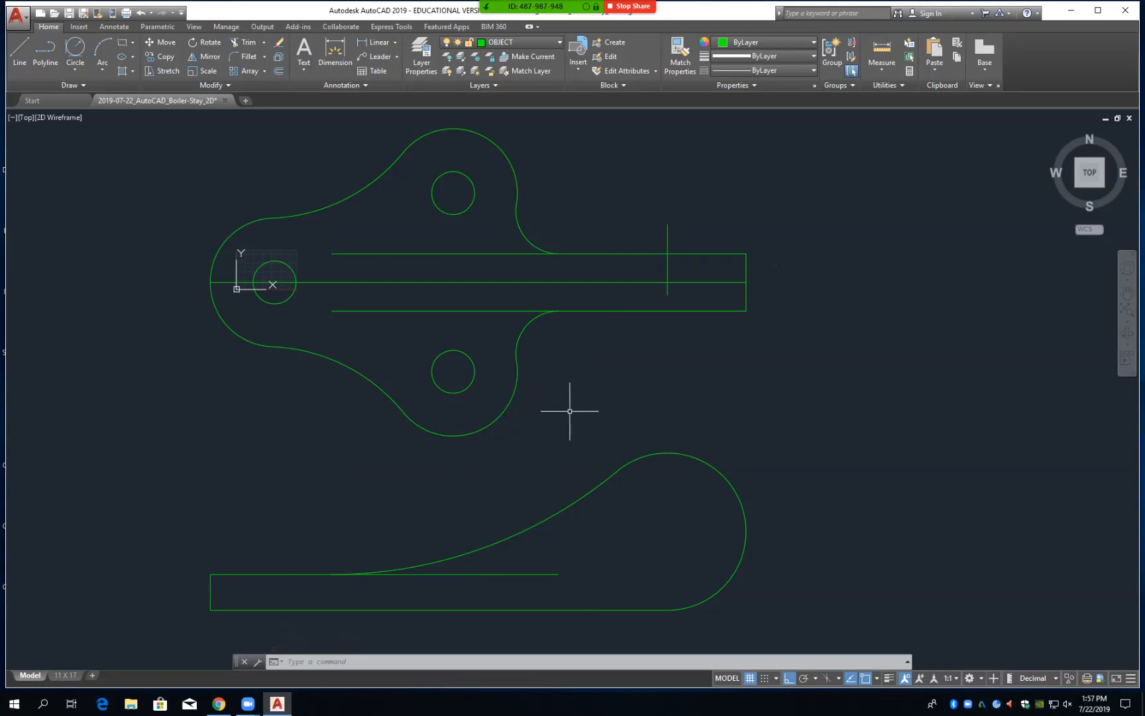
key(ctrl+s)
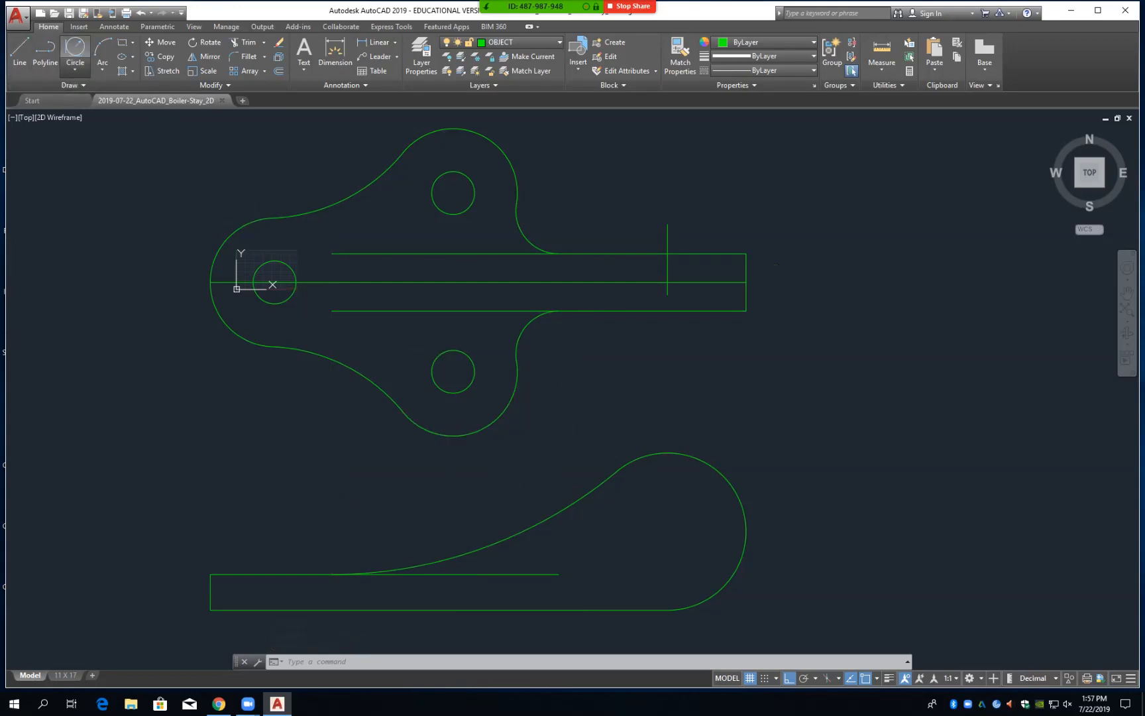
Draw a 20 diameter circle at the center of the side view's large rounded end
click(74, 67)
click(112, 114)
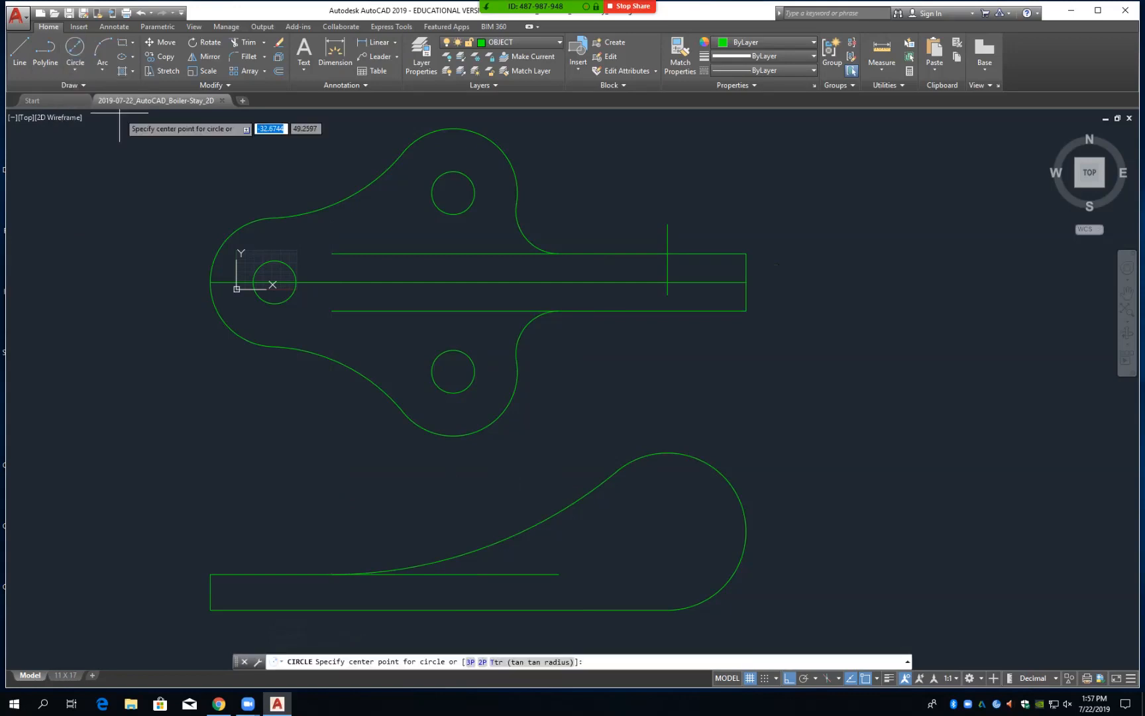
click(667, 530)
text(d)
key(Return)
text(20)
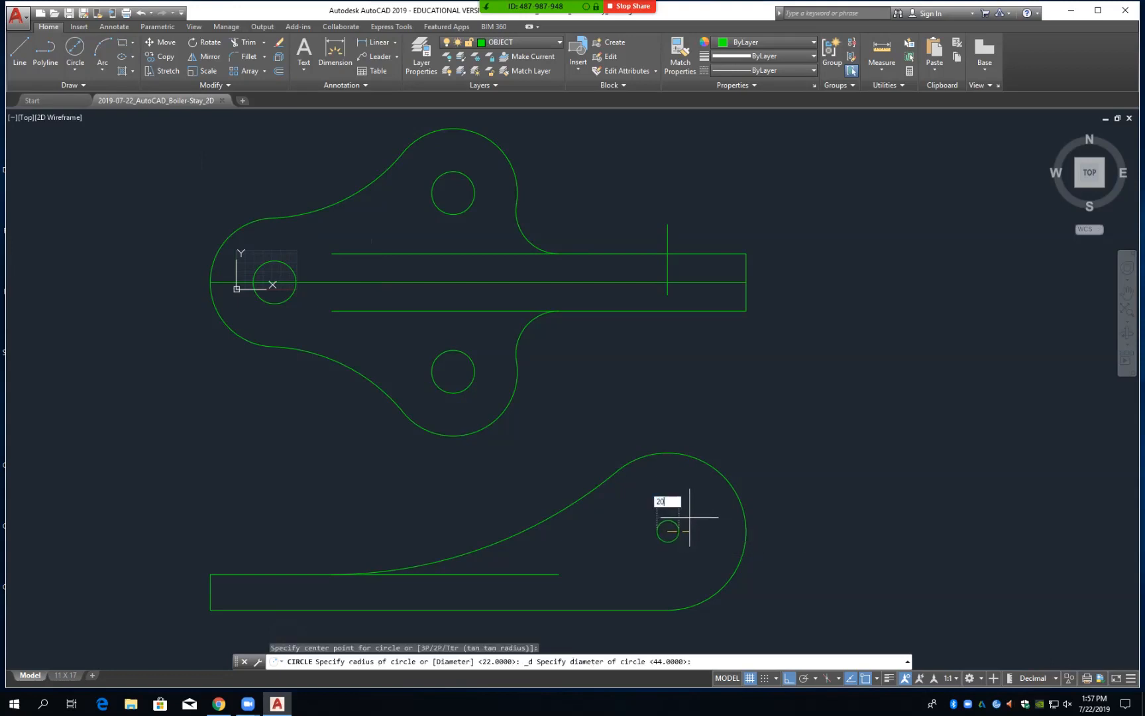
key(Return)
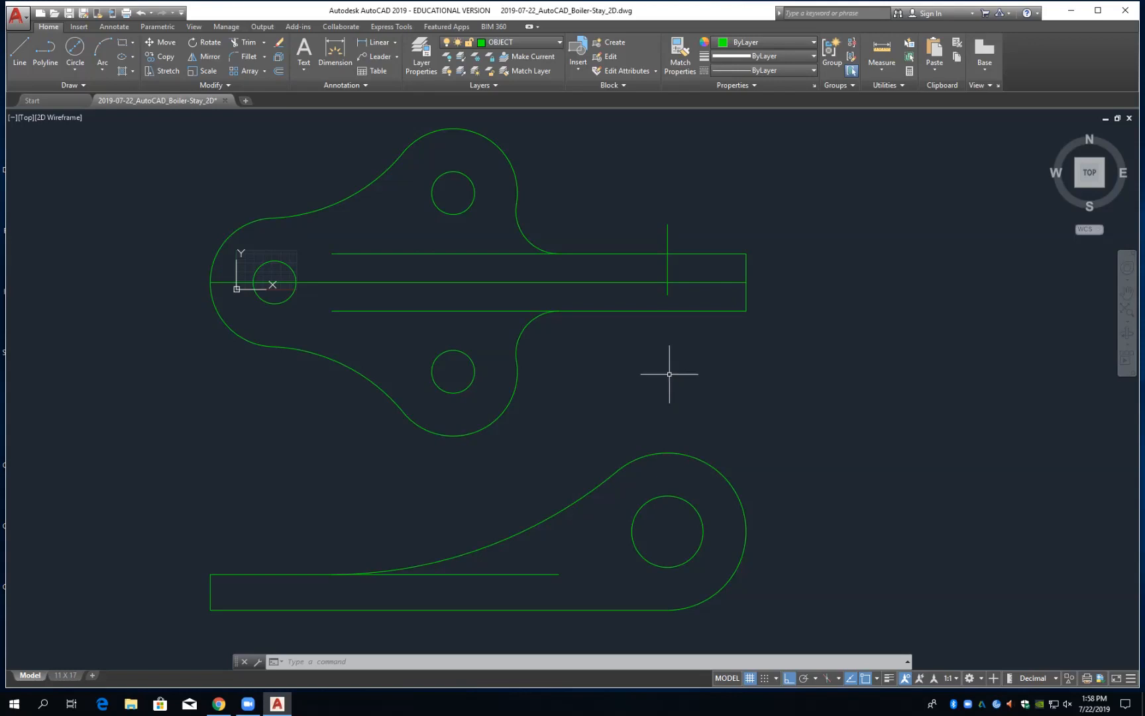
Delete the upper and lower neck fillet arcs from the top view
click(527, 238)
mouse_move(526, 238)
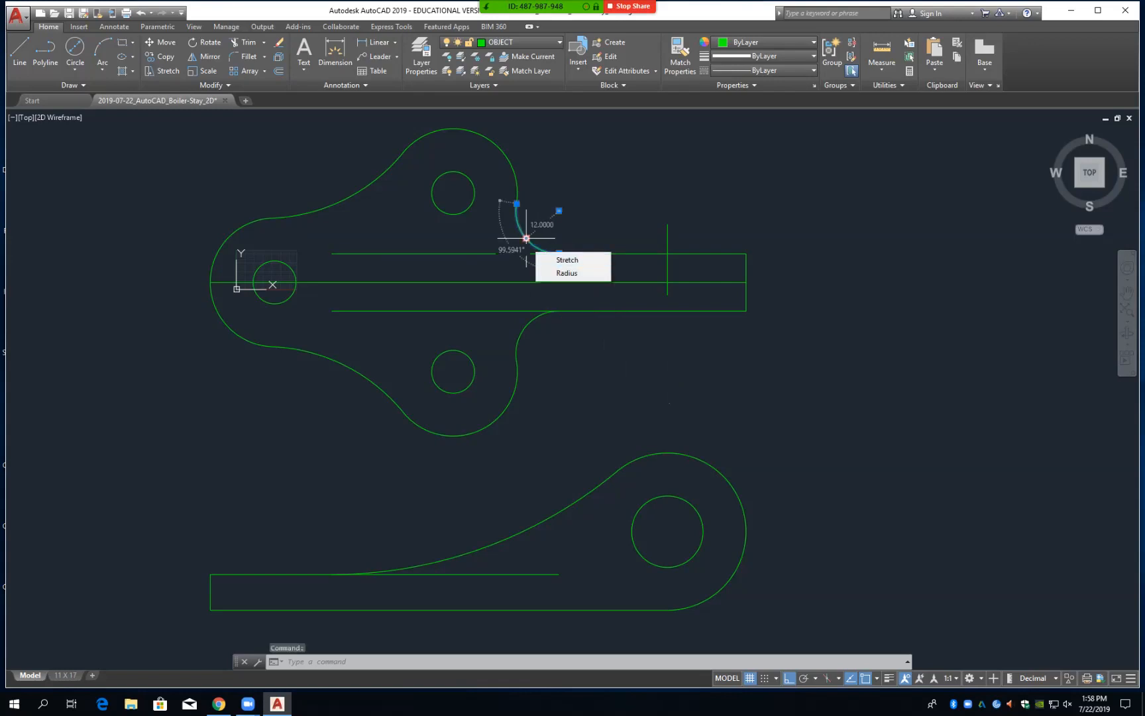
key(Delete)
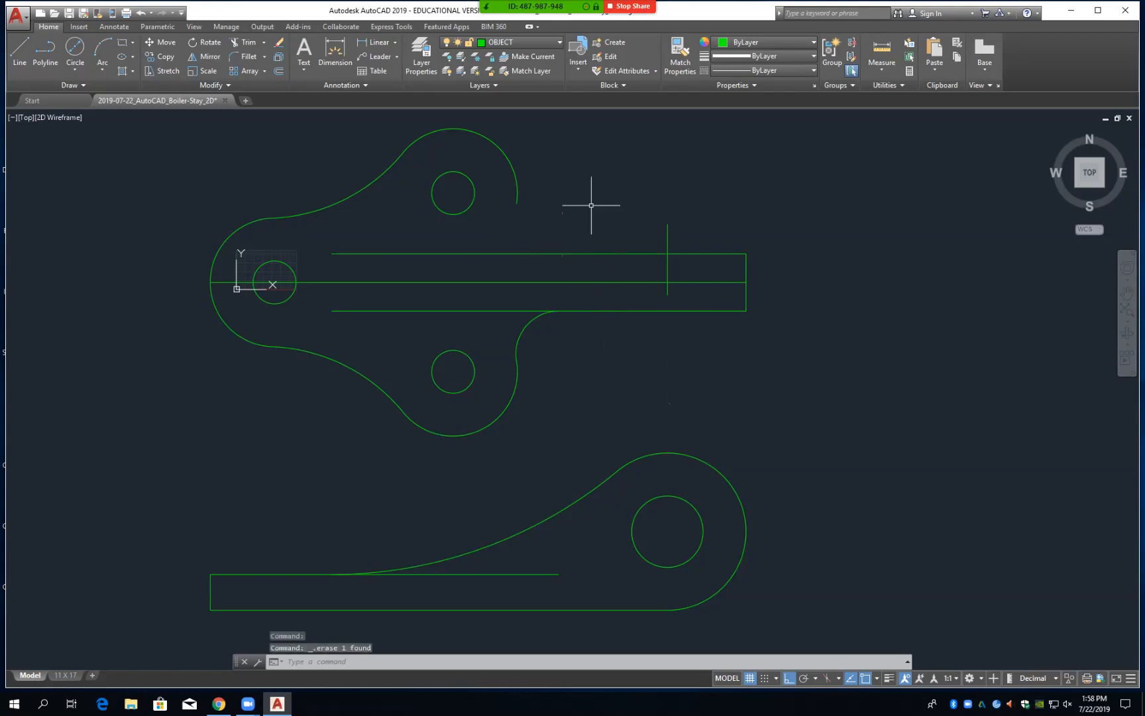
click(527, 326)
key(Delete)
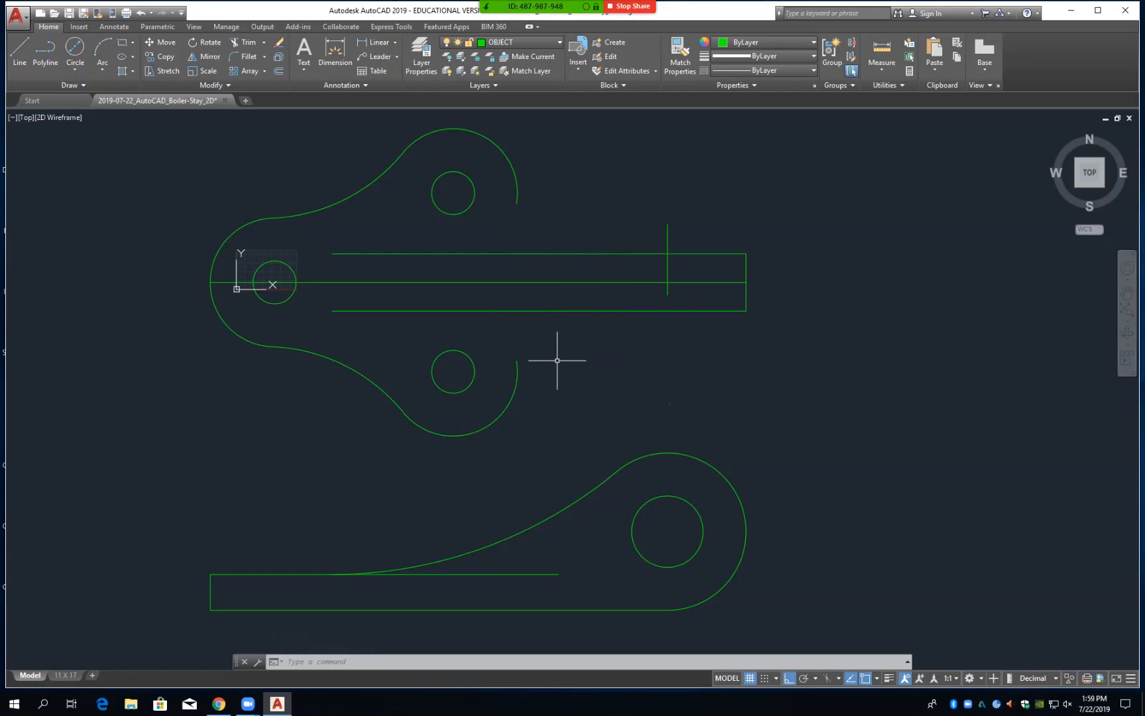
Draw a vertical line in the top view joining the outer quadrants of the upper and lower lobe arcs on the neck side
text(l)
key(Return)
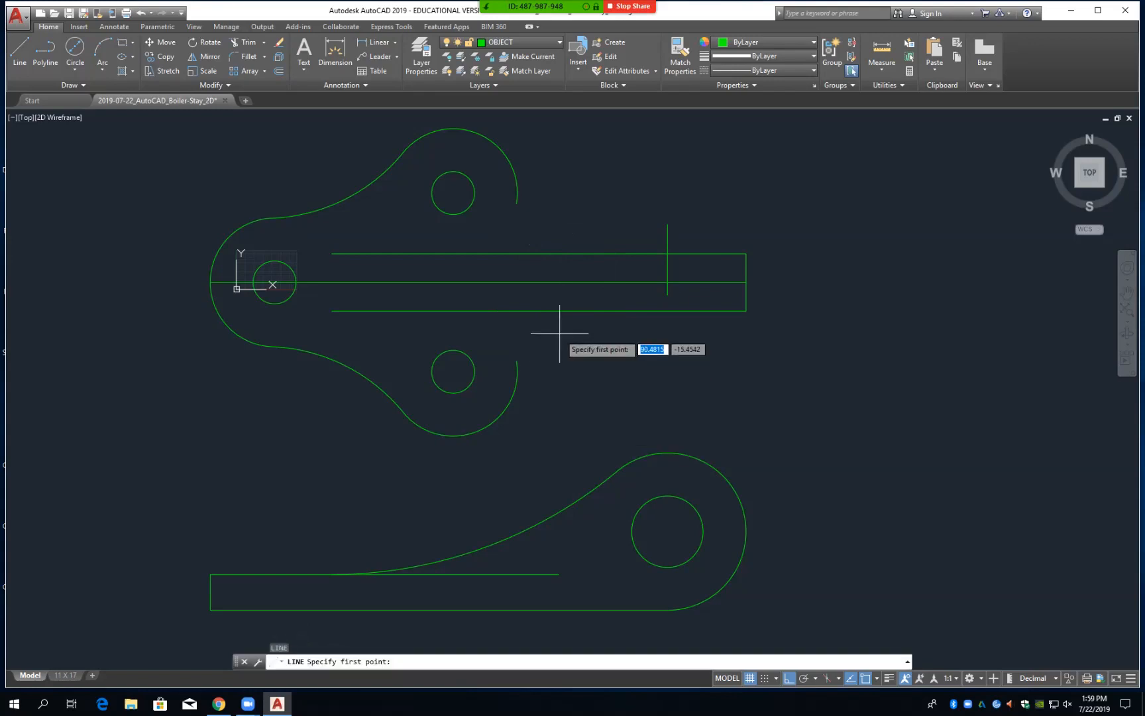
text(quad)
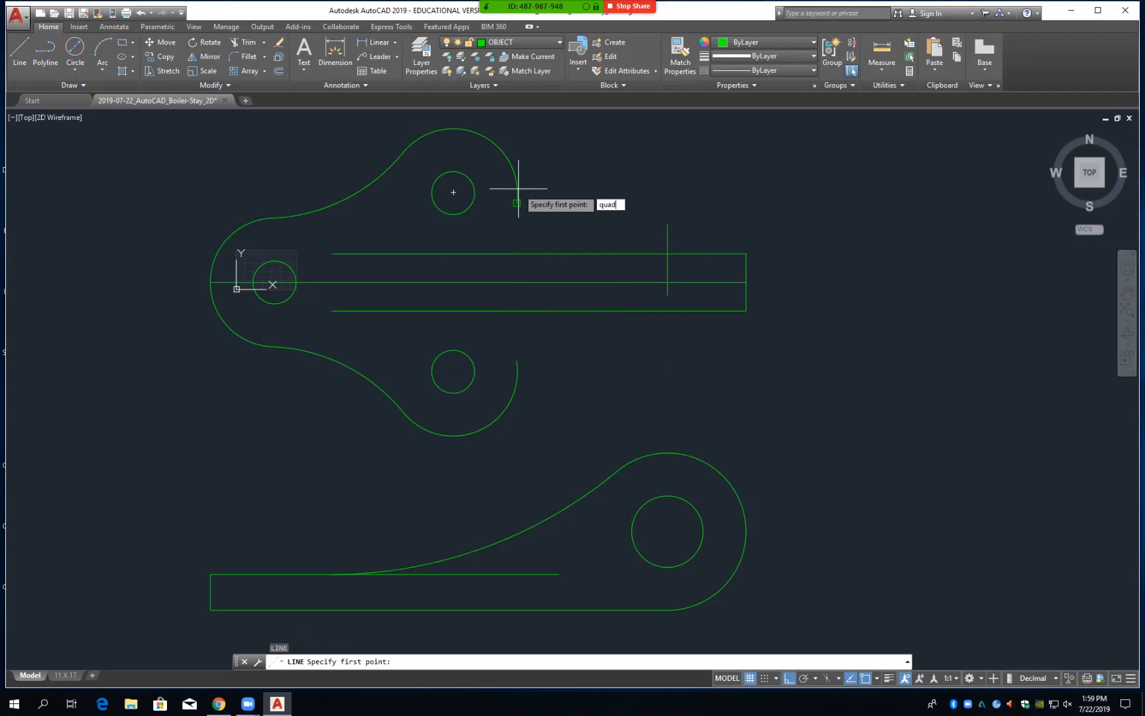
key(Return)
click(518, 193)
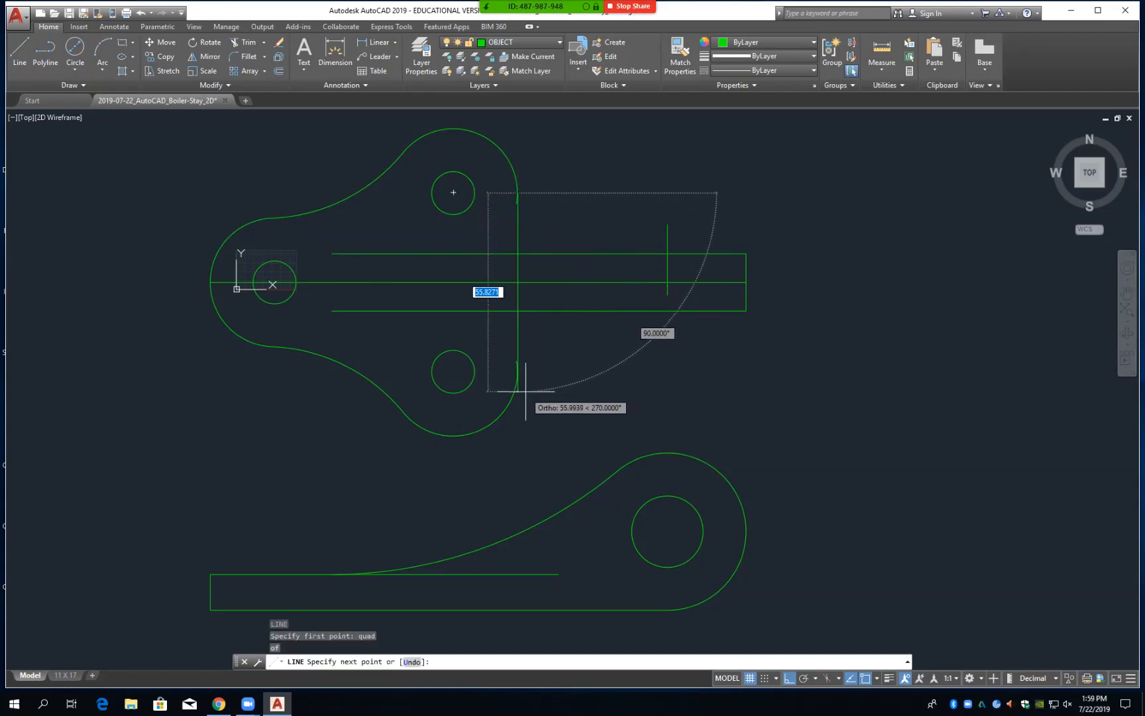
text(quad)
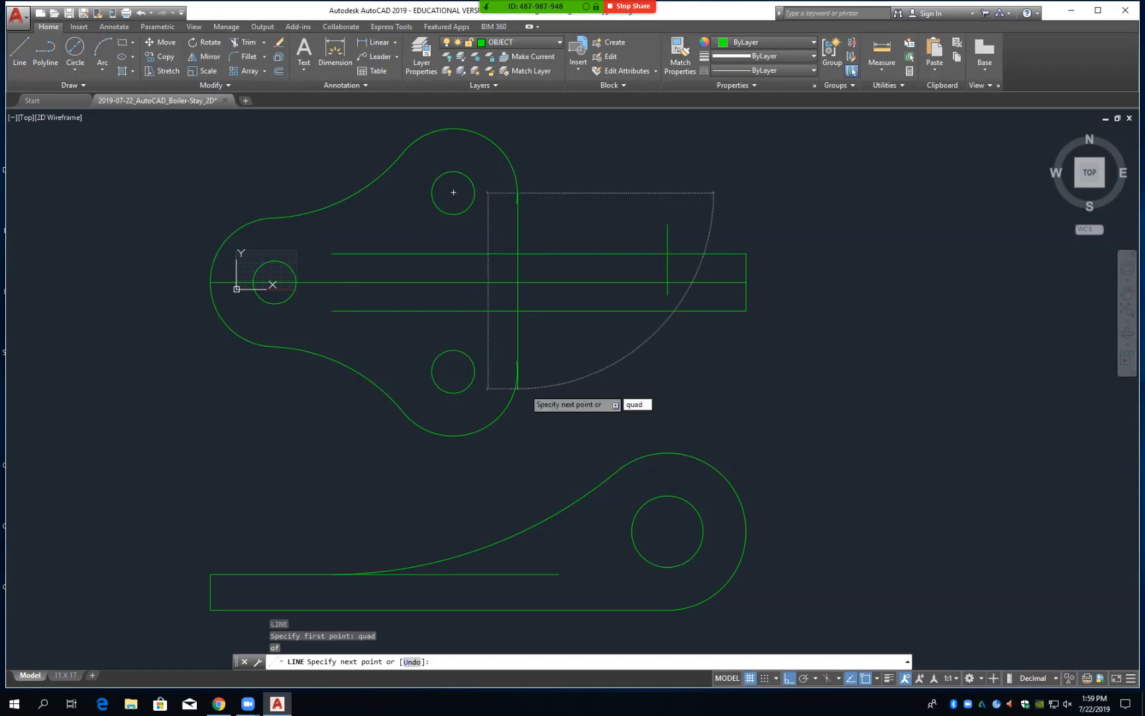
key(Return)
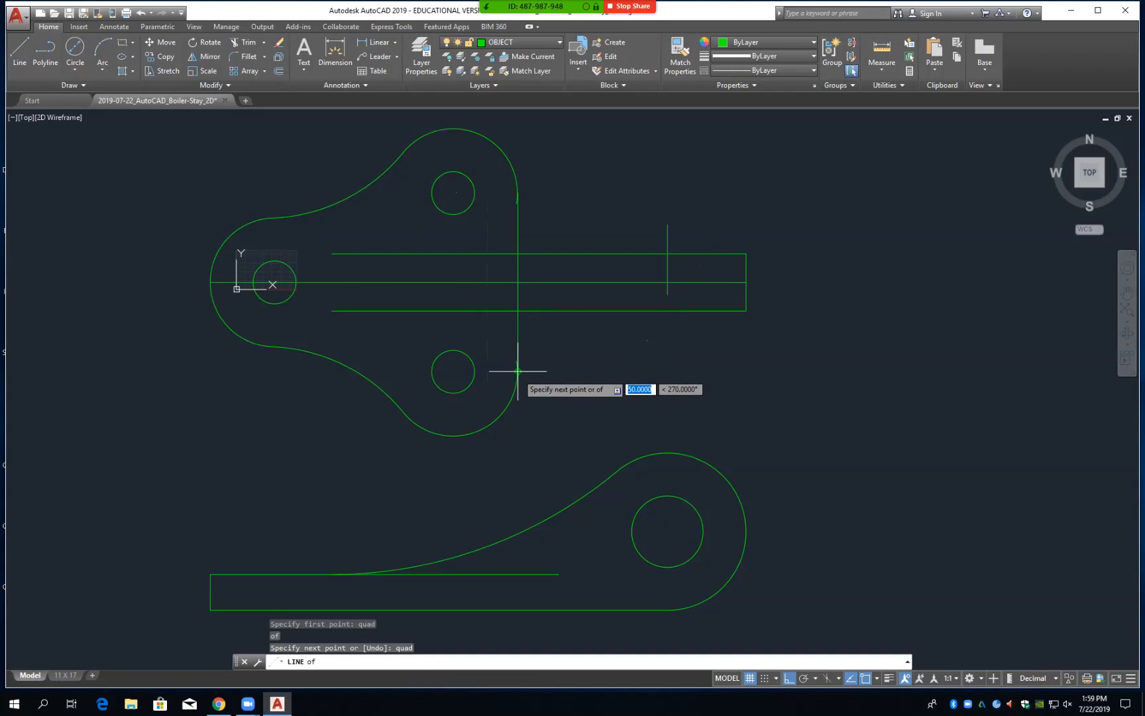
click(518, 371)
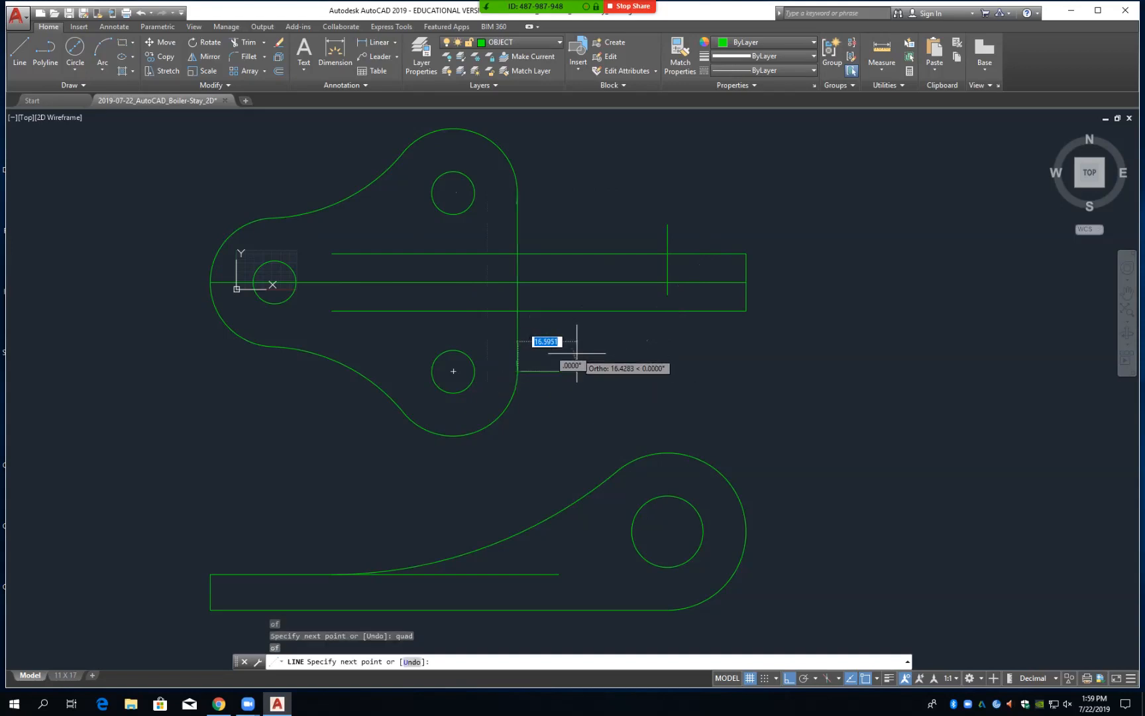
key(Return)
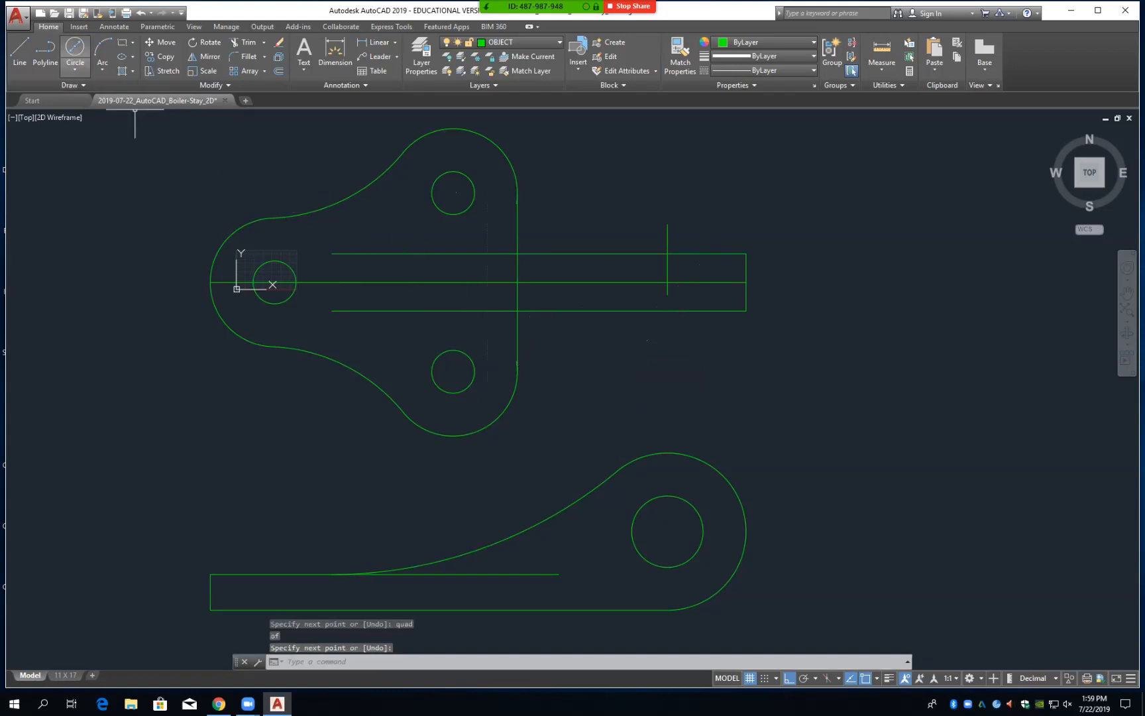
click(75, 67)
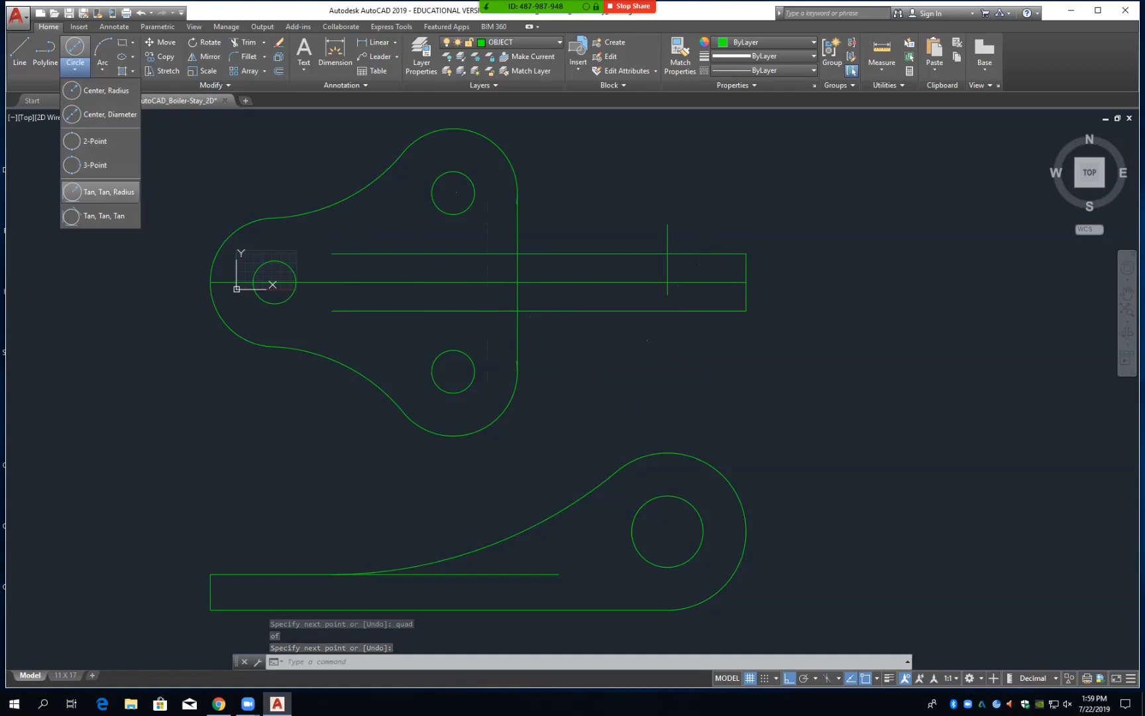
click(103, 192)
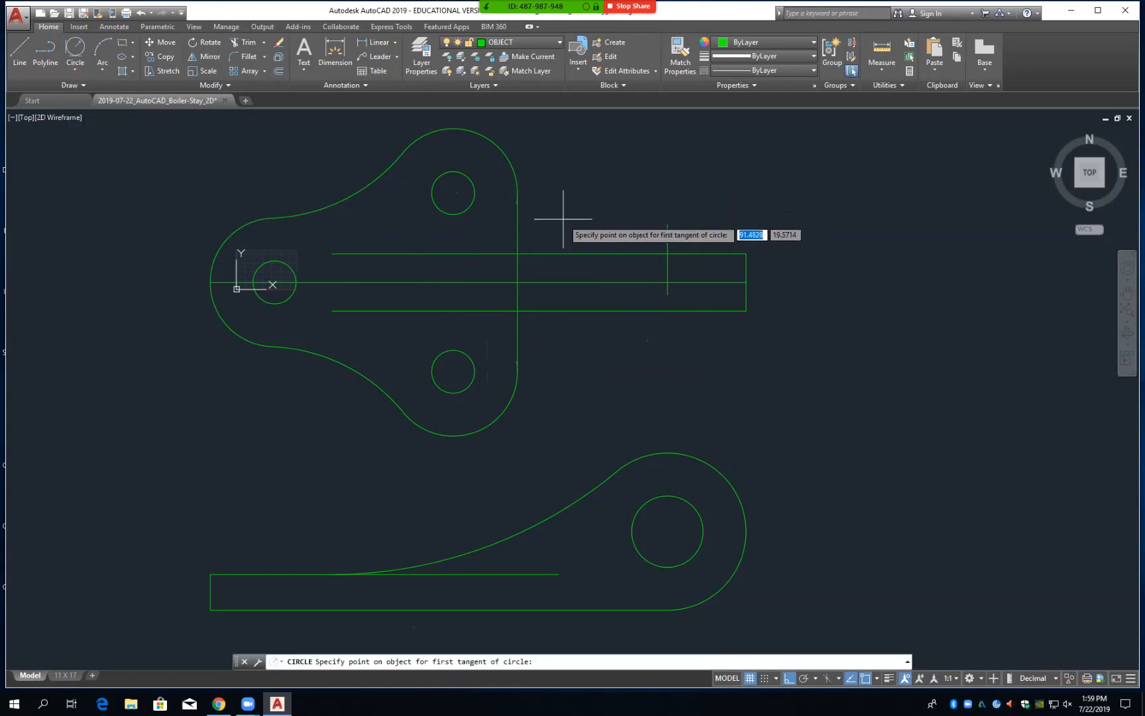
key(Escape)
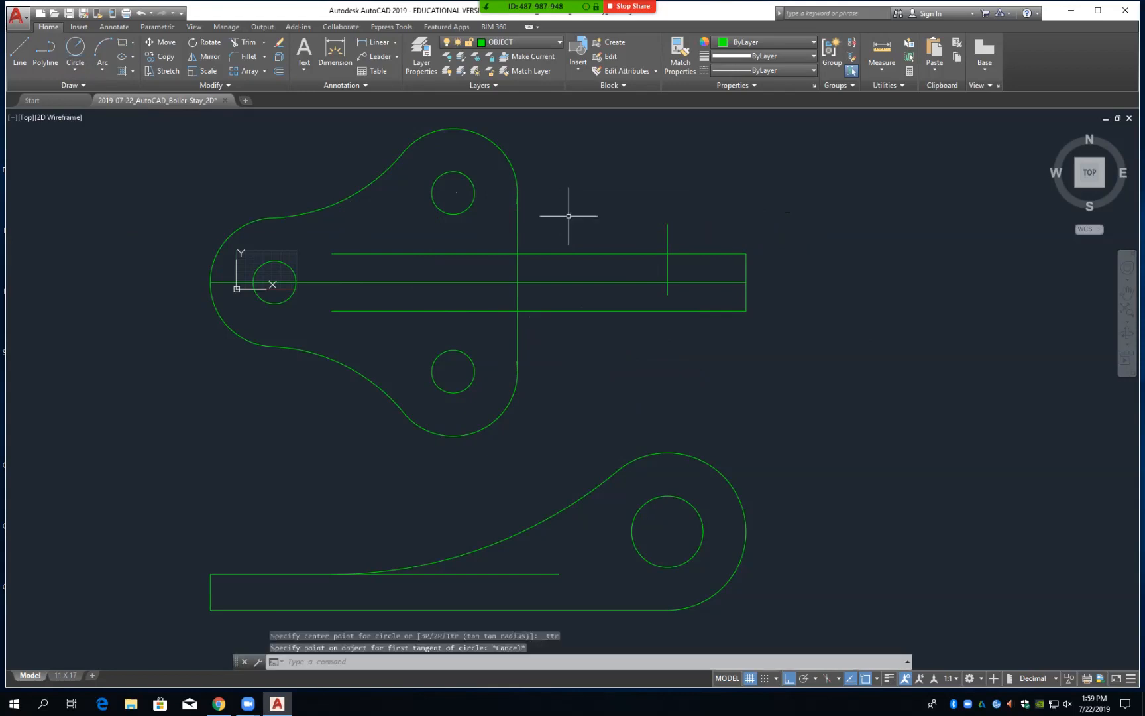
Trim the overhanging ends of the upper and lower lobe arcs back to the new vertical line
scroll(544, 234, up, 4)
middle_drag(537, 230, 583, 401)
scroll(578, 405, up, 4)
mouse_move(557, 327)
middle_down()
mouse_move(558, 391)
mouse_move(624, 531)
middle_up()
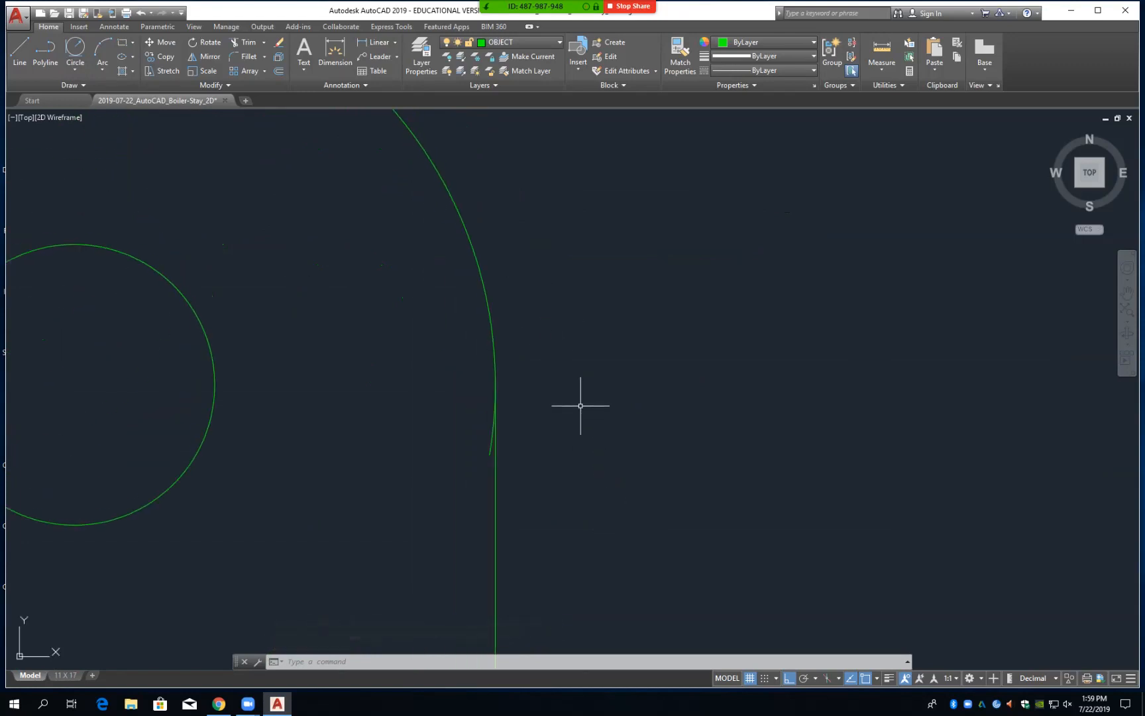
text(tr)
key(Return)
click(496, 510)
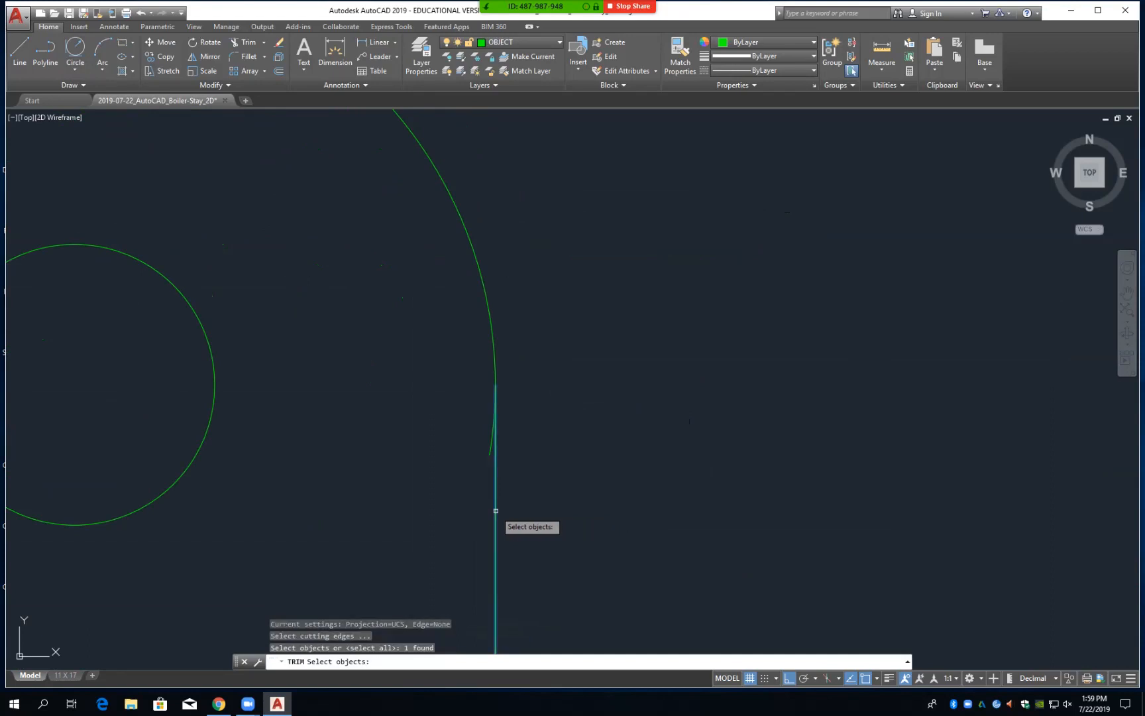
key(Return)
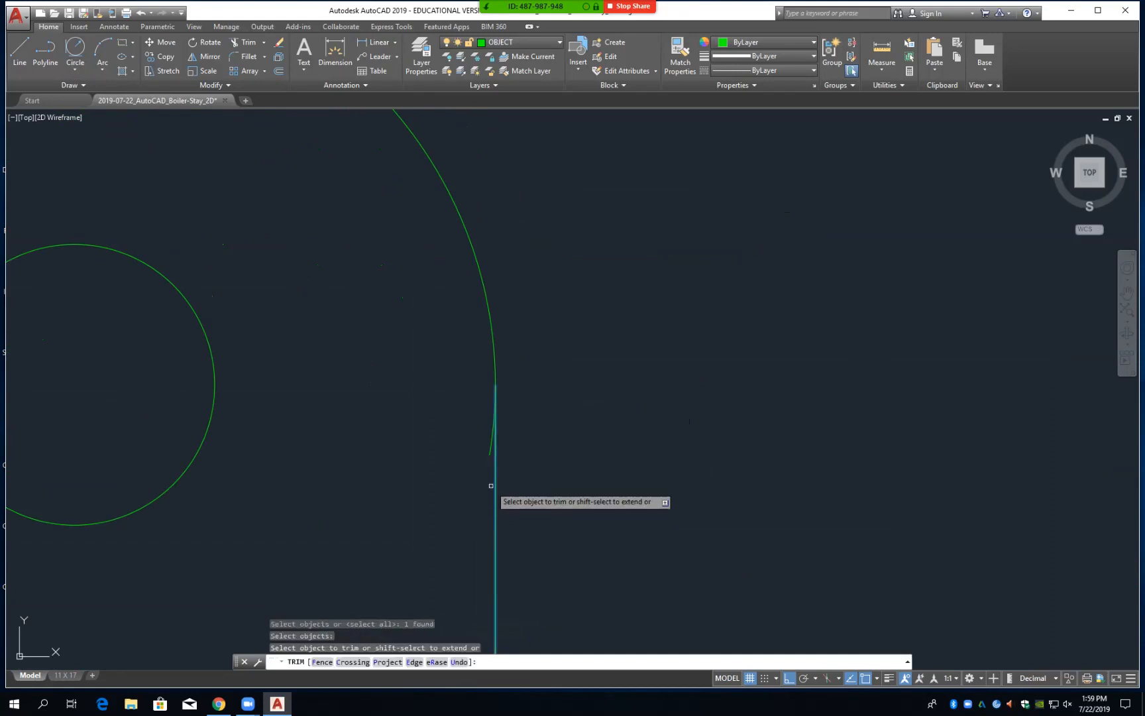
click(490, 451)
scroll(559, 485, down, 2)
scroll(558, 486, up, 3)
scroll(558, 489, down, 4)
middle_drag(589, 542, 540, 194)
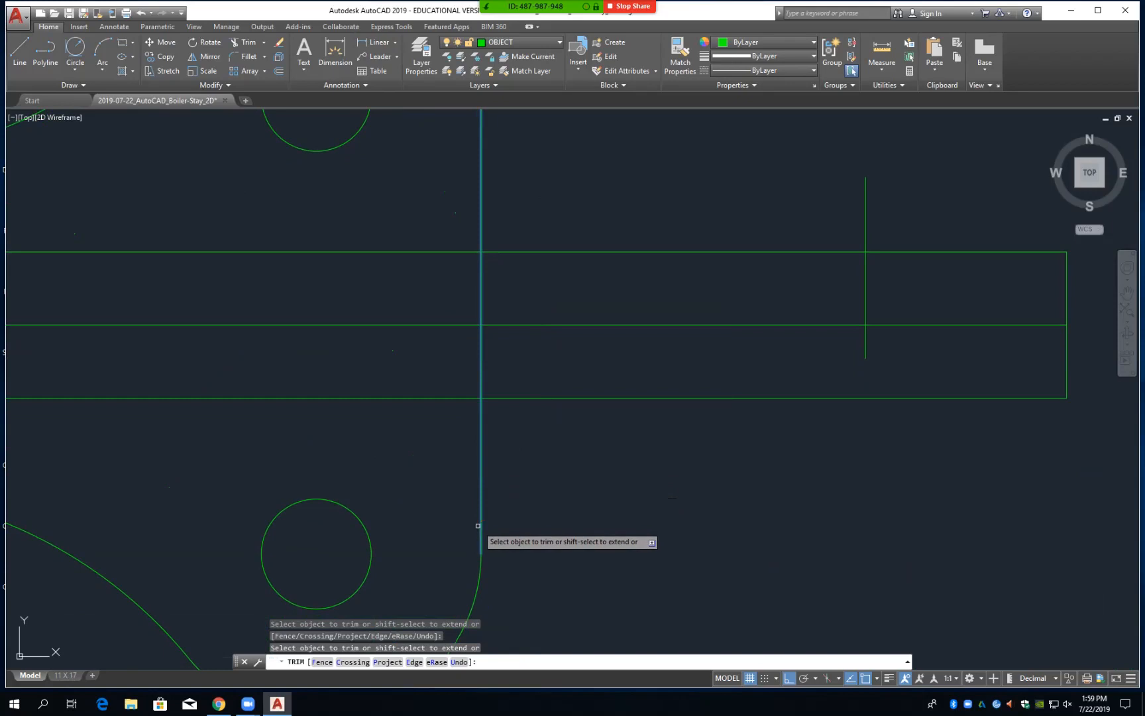
key(Return)
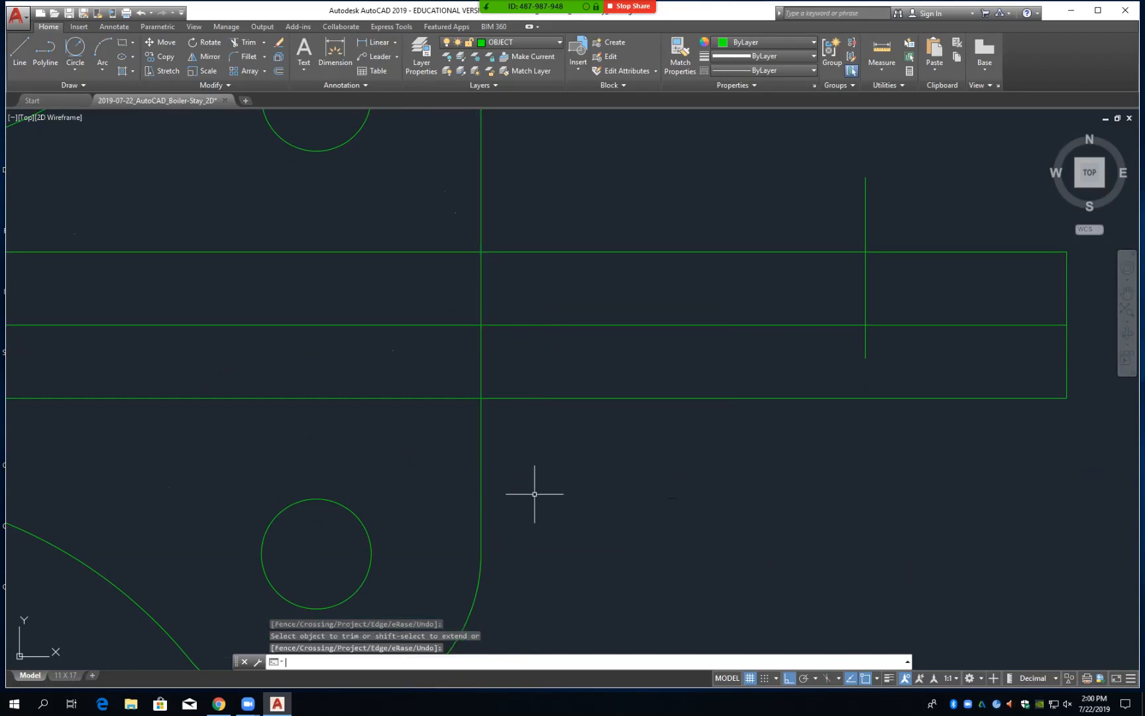
scroll(507, 442, up, 5)
scroll(518, 446, down, 7)
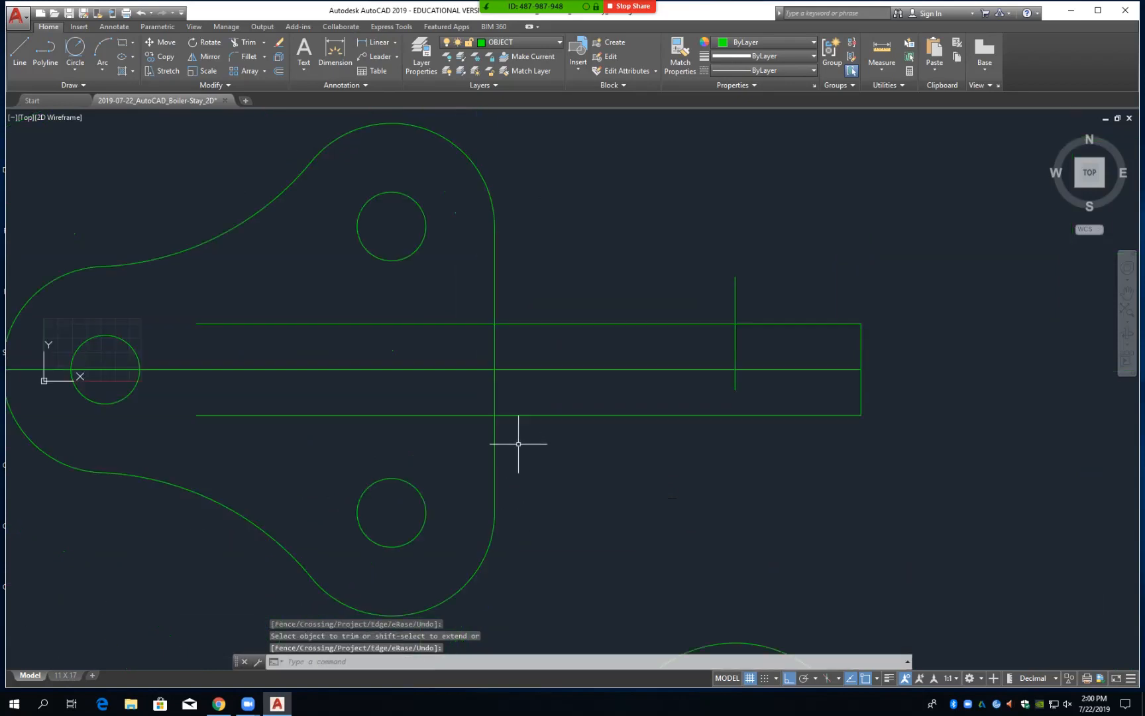
scroll(518, 443, down, 2)
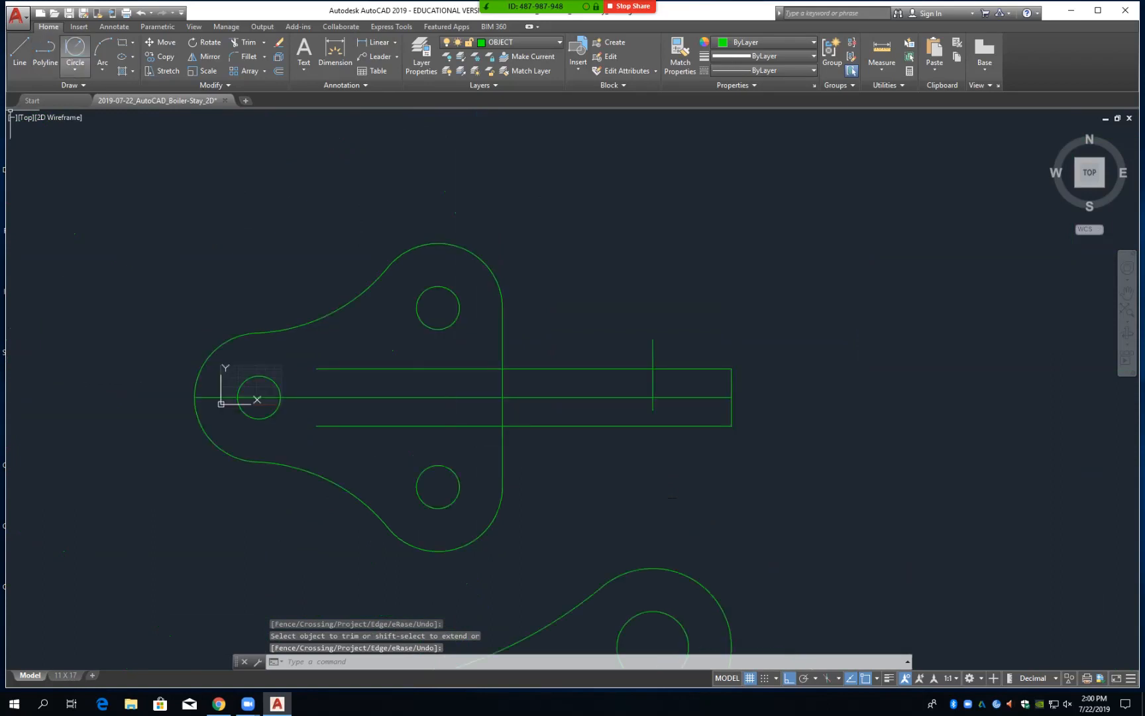
Draw a Tan, Tan, Radius circle of radius 12 tangent to the upper lobe arc and the neck's upper edge
click(75, 69)
click(99, 190)
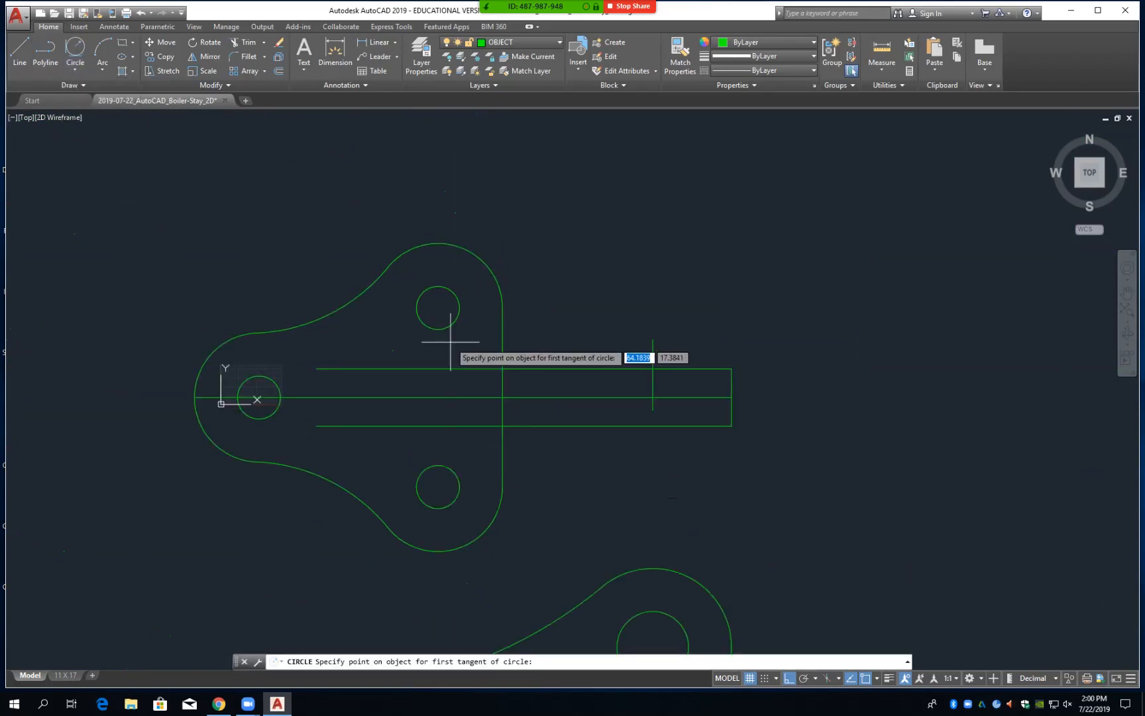
click(509, 299)
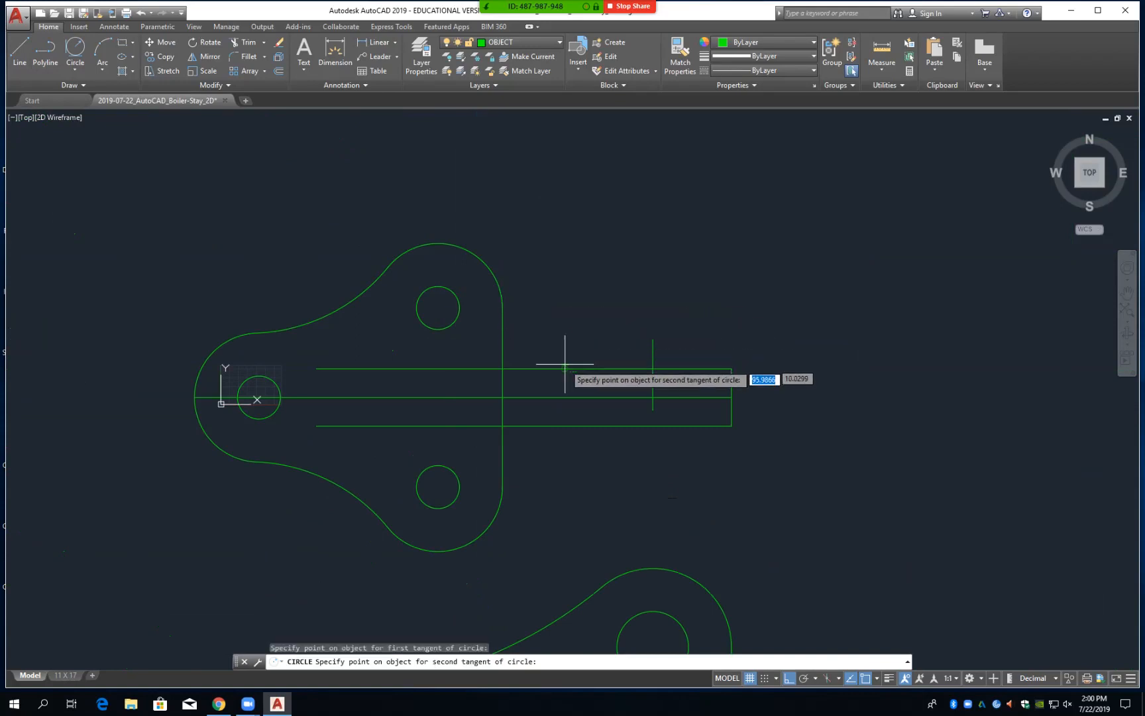
click(566, 366)
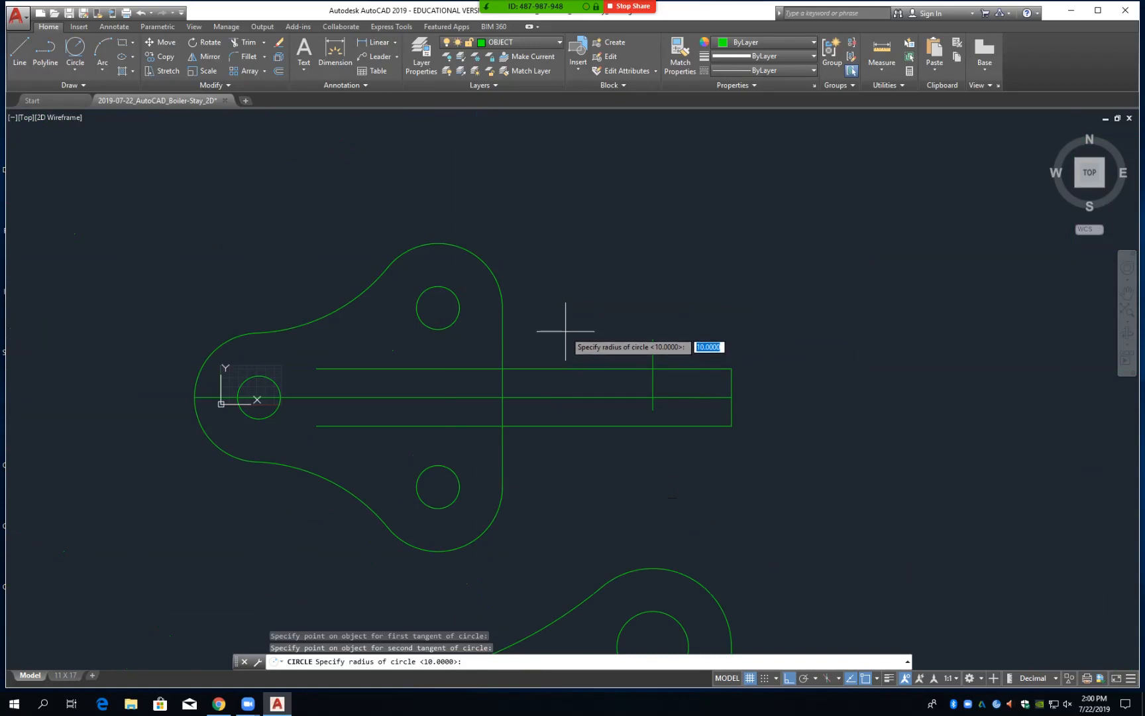
text(12)
key(Return)
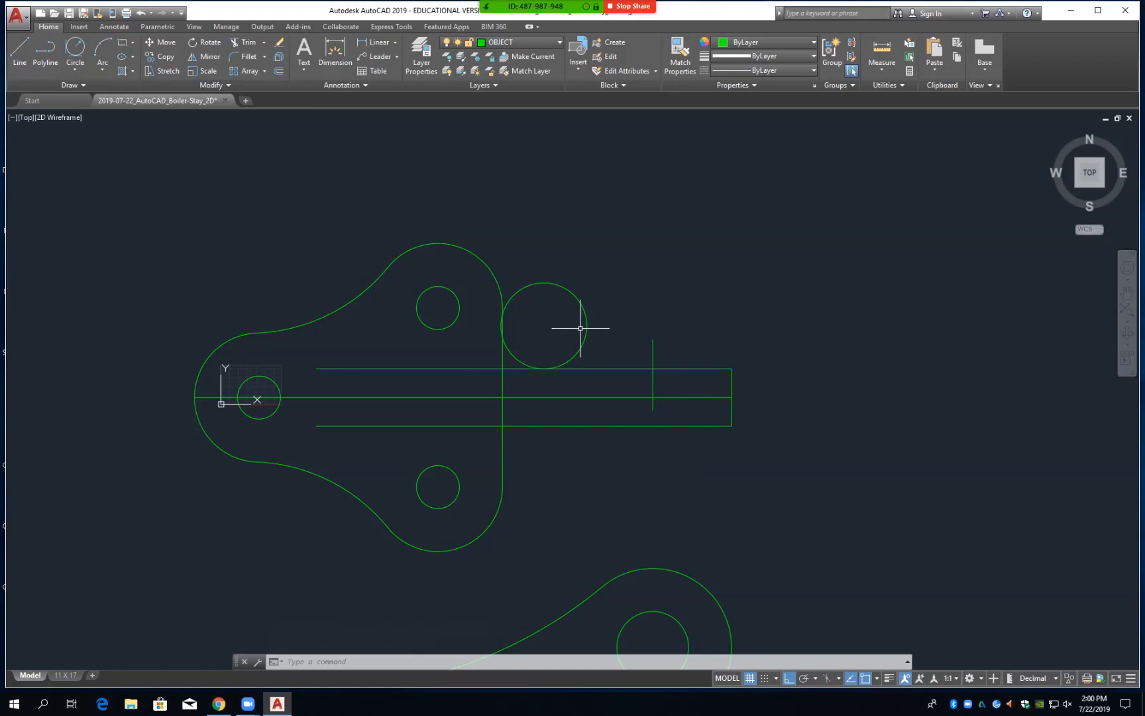
Erase the radius 12 circle between the upper lobe and the neck's upper edge in the top view
text(e)
key(Return)
click(587, 326)
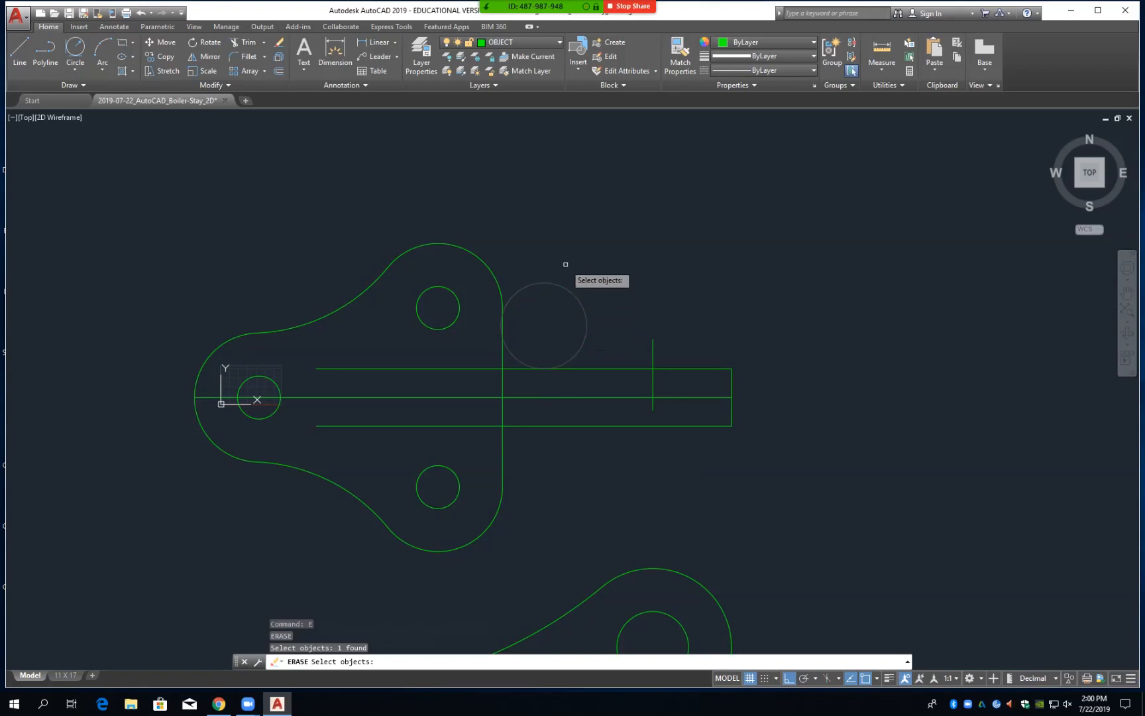
key(Return)
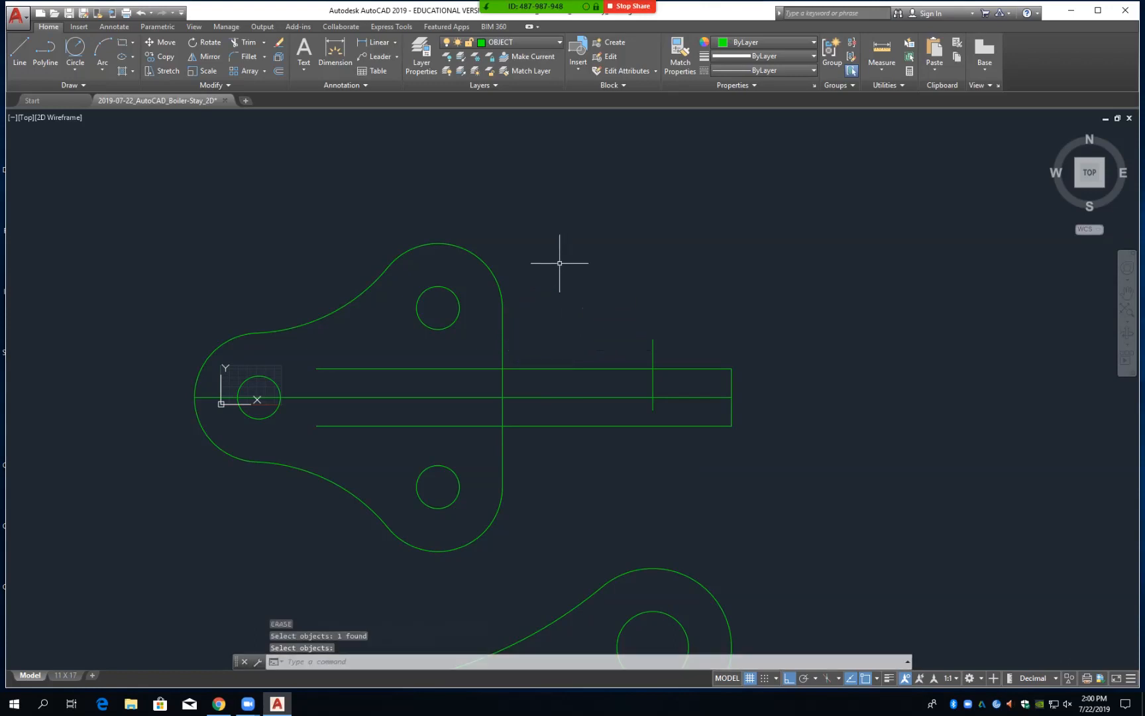
Try a Tan, Tan, Radius circle of radius 12 tangent to the upper lobe arc and the neck's upper edge again
click(75, 67)
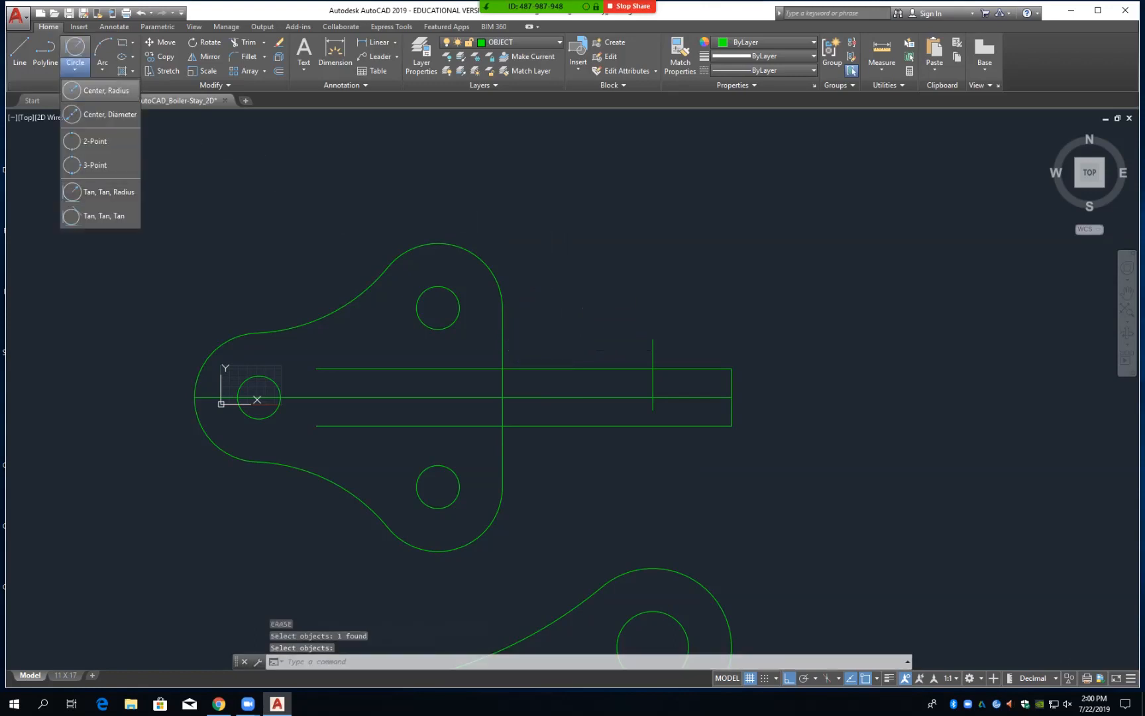
click(106, 192)
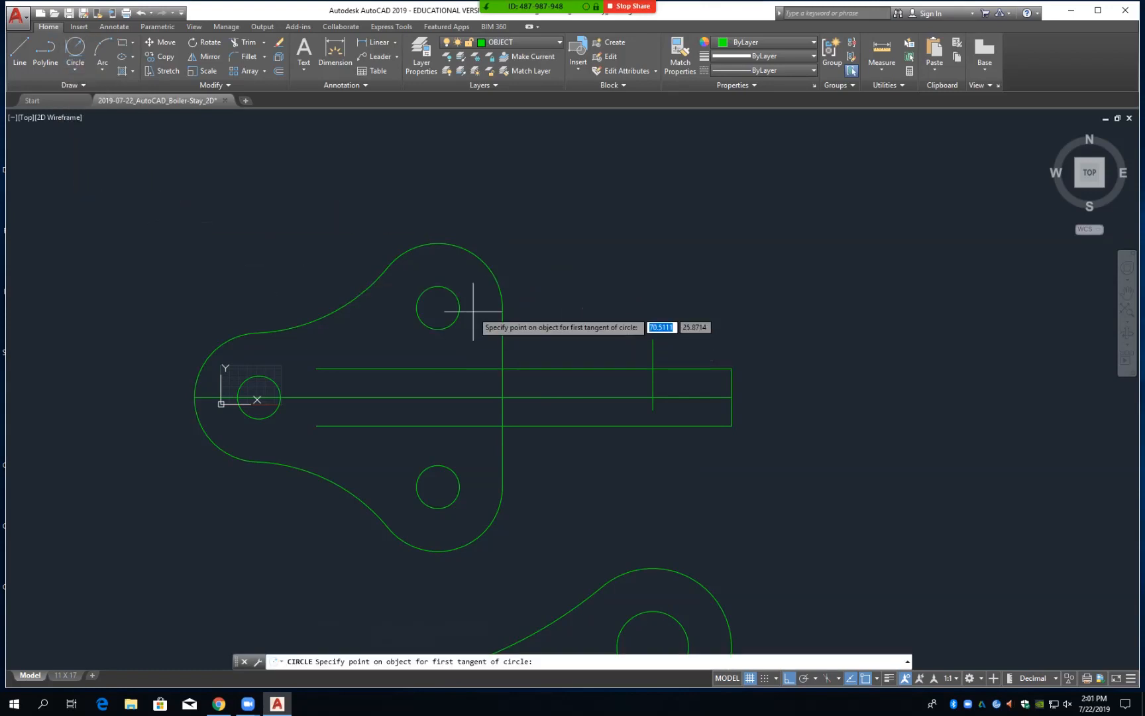
click(500, 287)
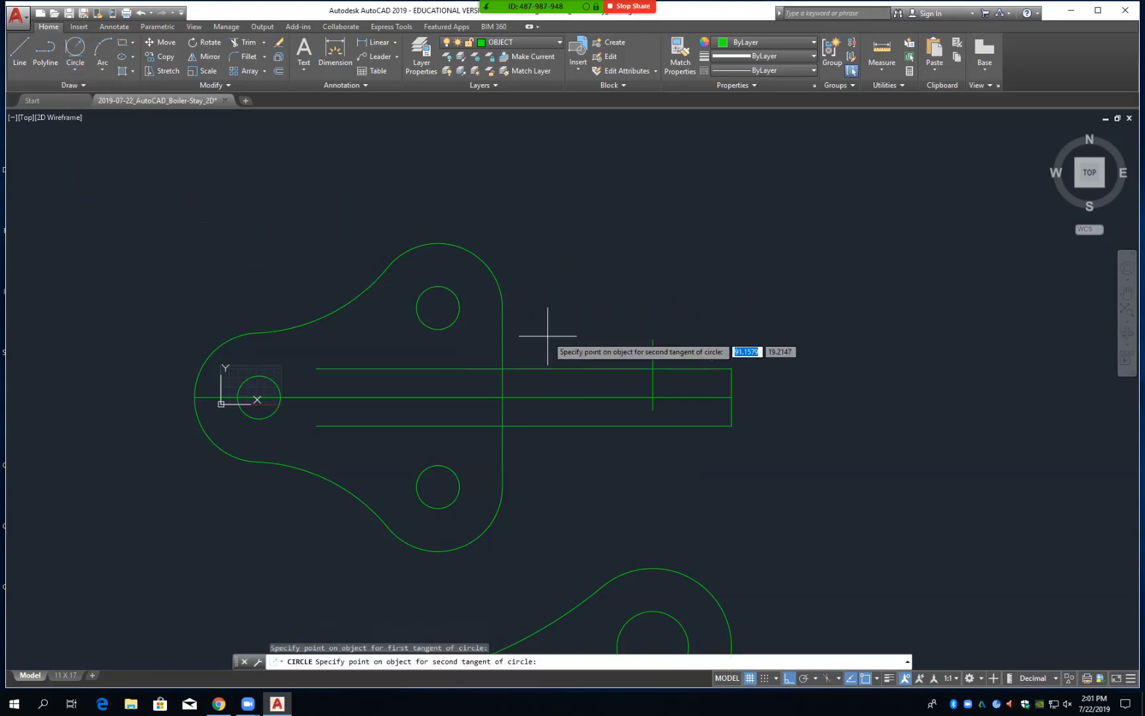
click(568, 368)
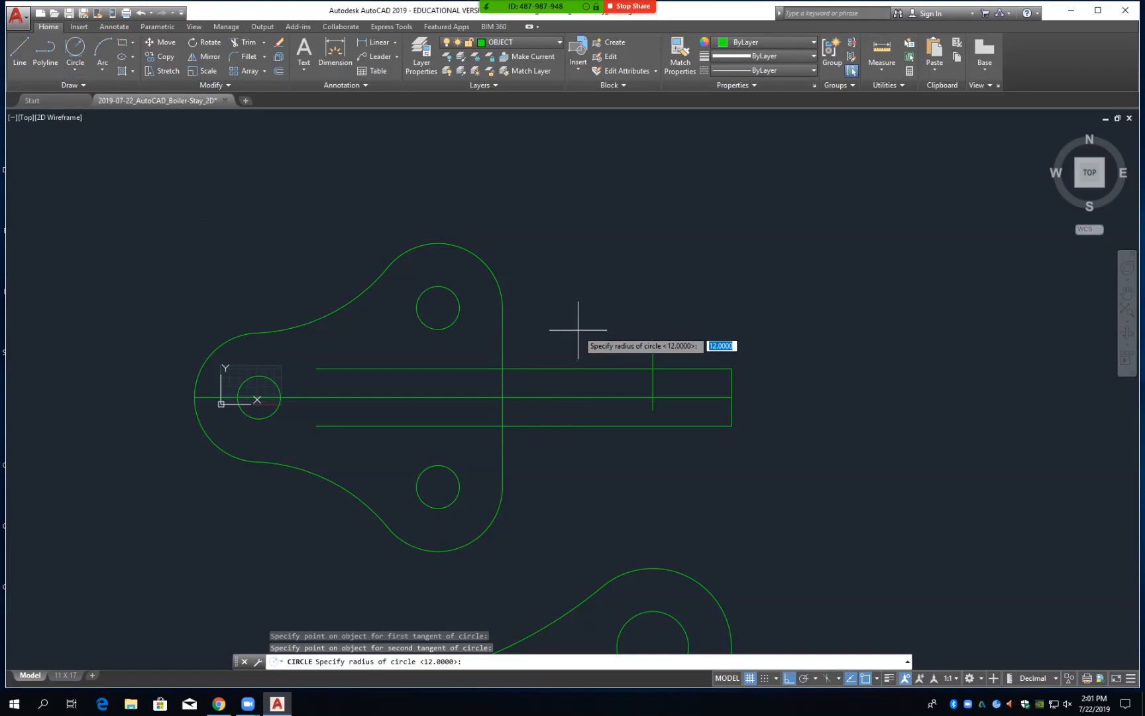
key(Return)
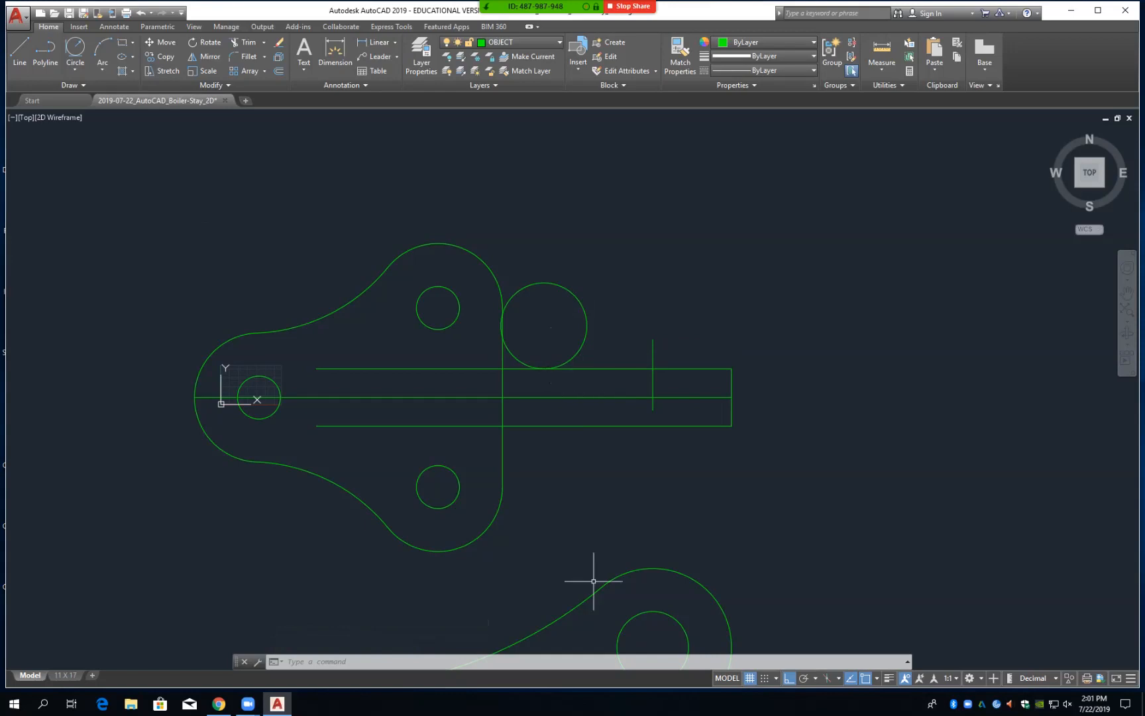
Erase the redrawn circle that crosses the vertical line on the neck side of the upper lobe
scroll(515, 325, up, 5)
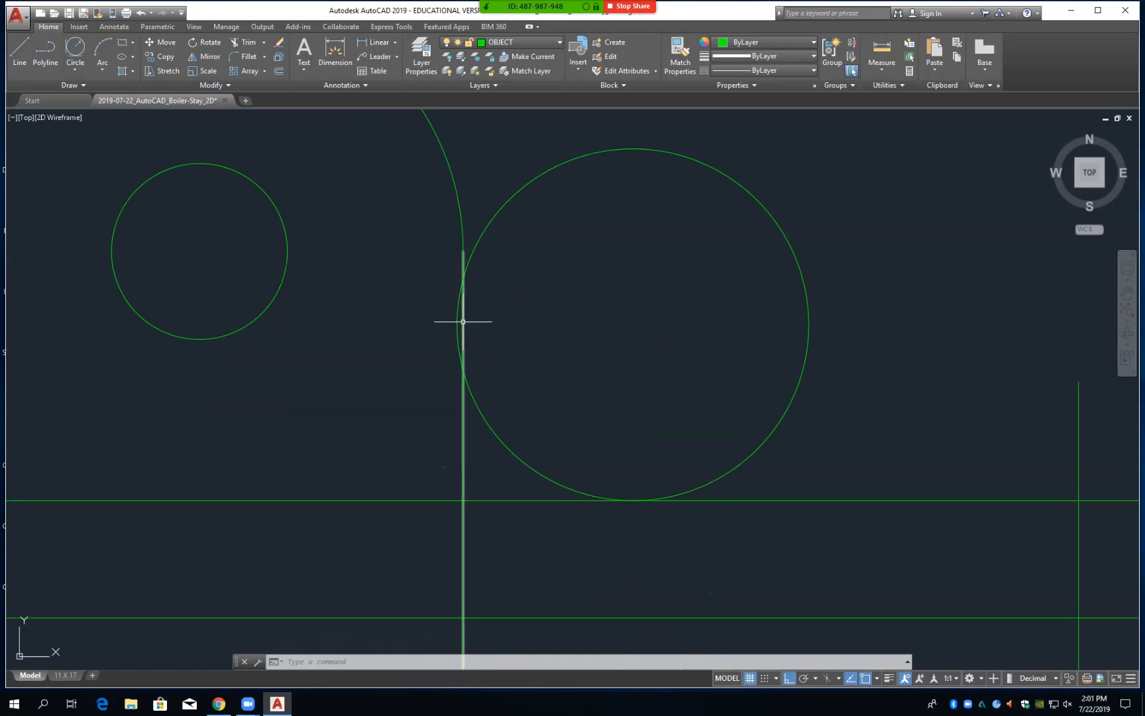
key(Escape)
key(Escape)
text(e)
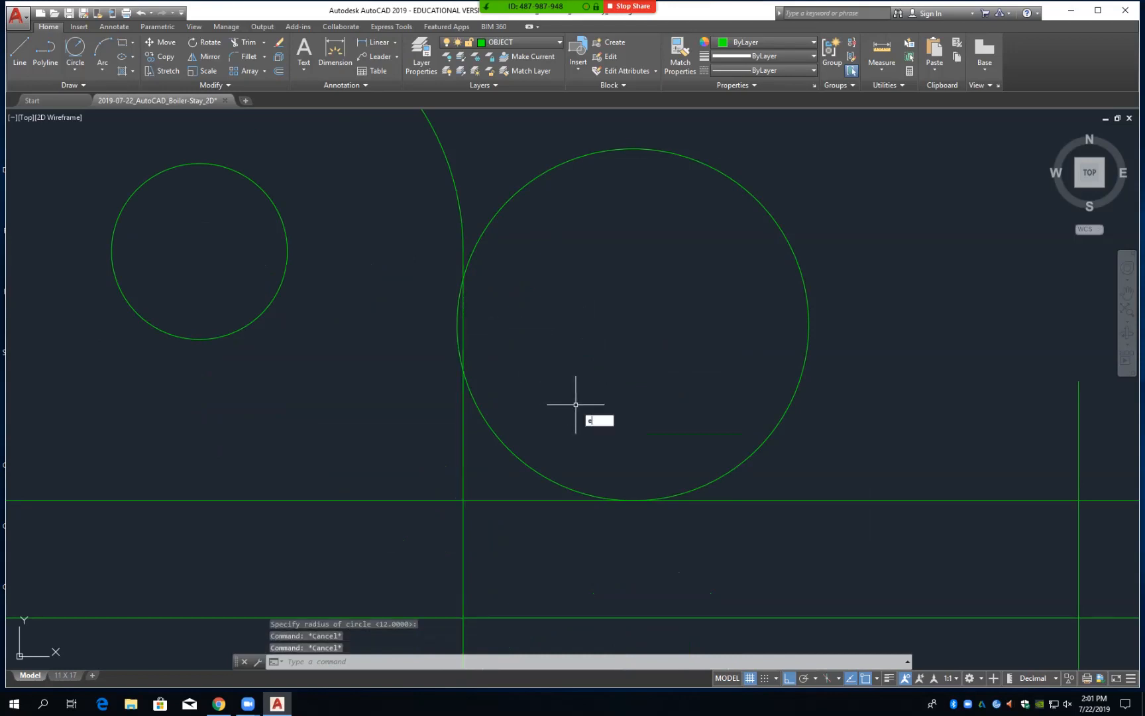
key(Return)
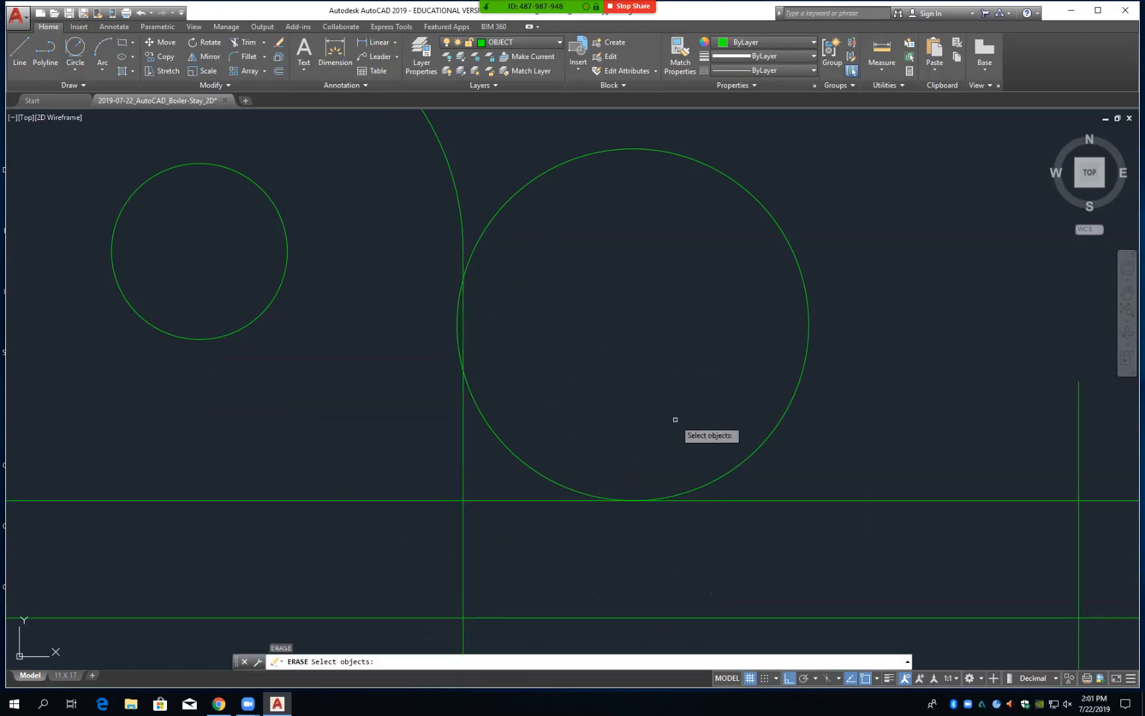
click(733, 470)
key(Return)
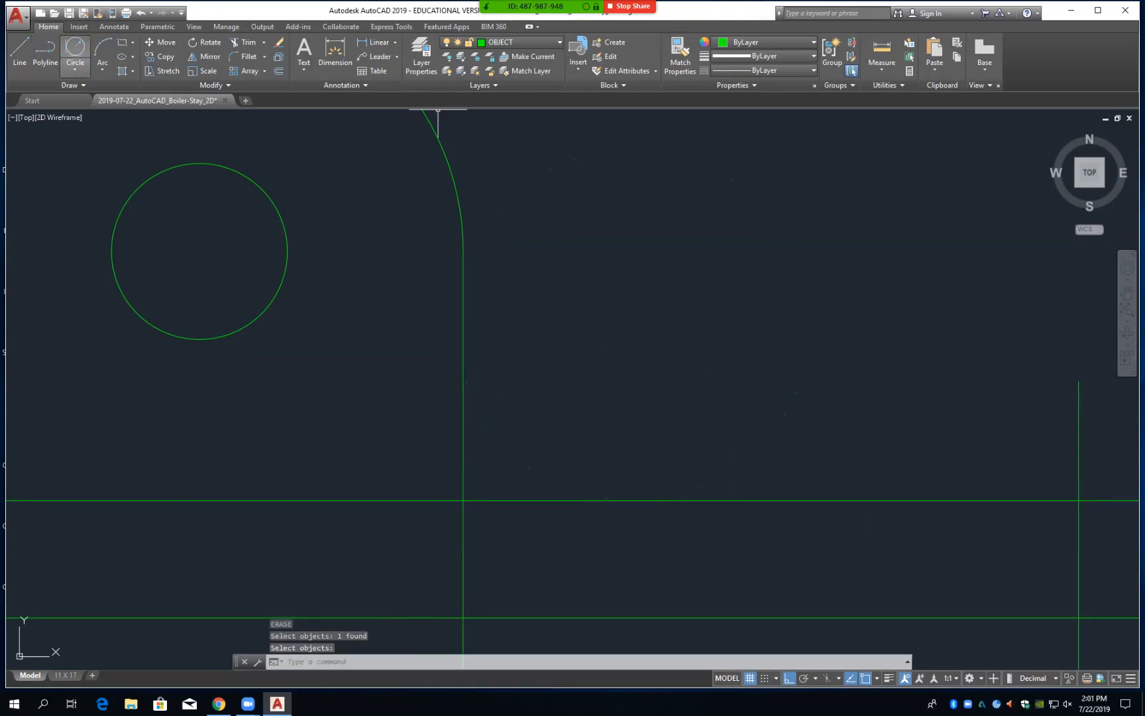
Draw a Tan, Tan, Radius circle of radius 12 tangent to the vertical line and the neck's upper edge
click(74, 68)
click(100, 192)
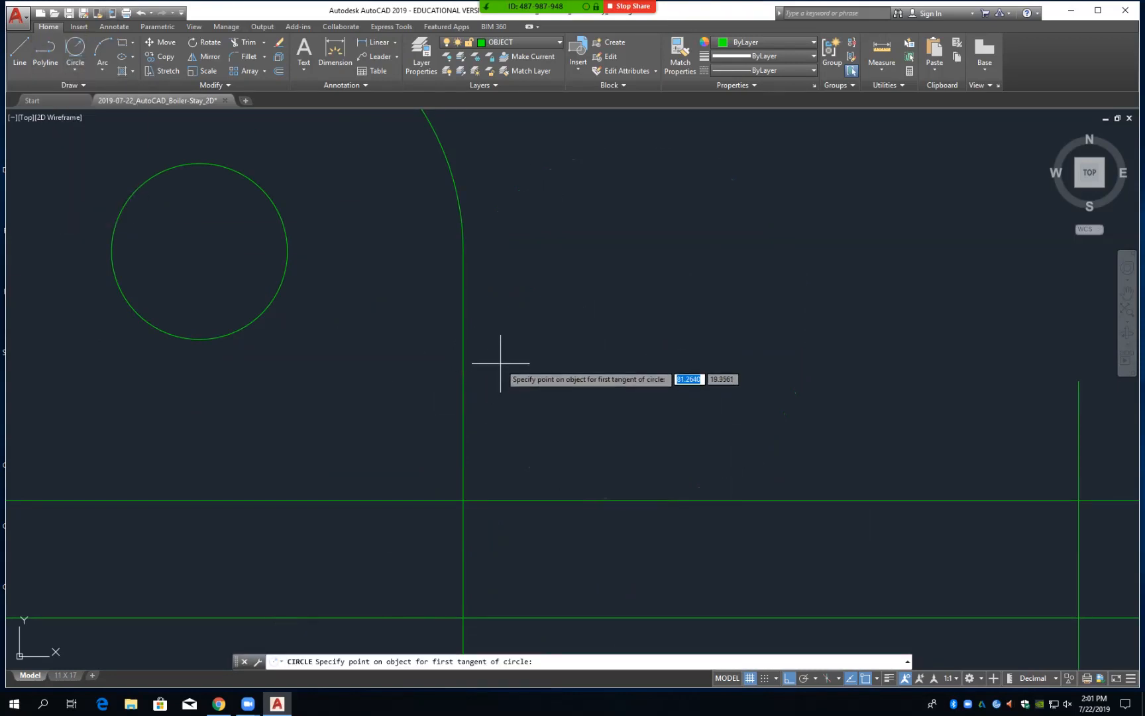
click(463, 319)
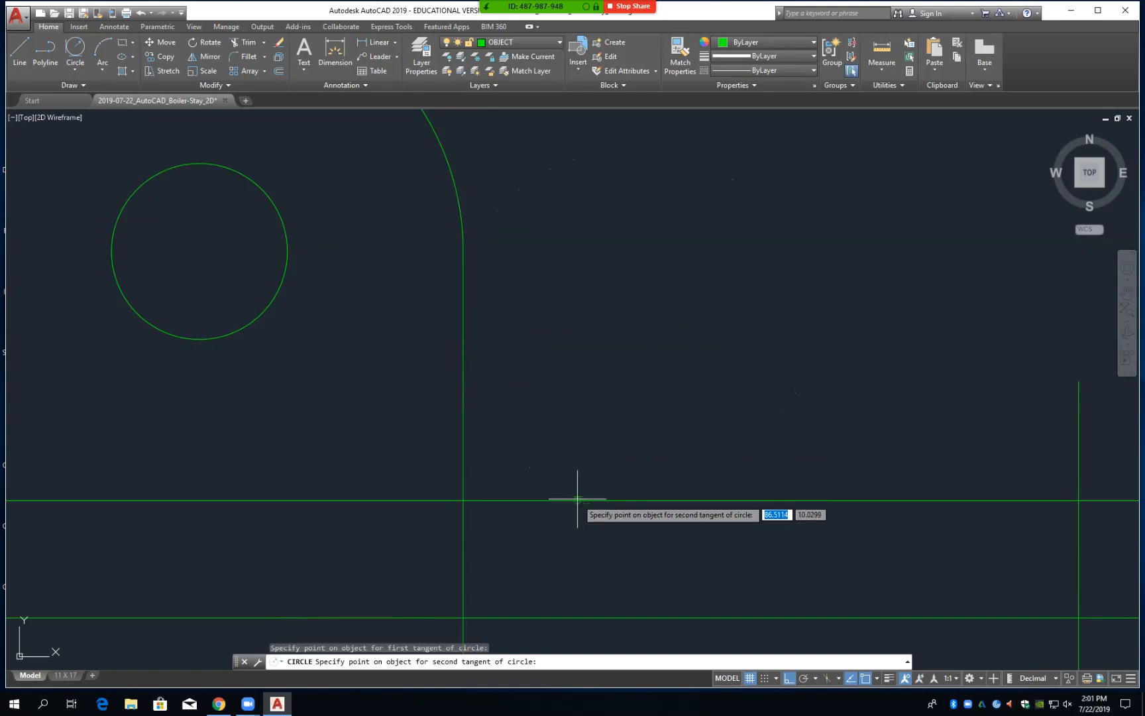
click(577, 500)
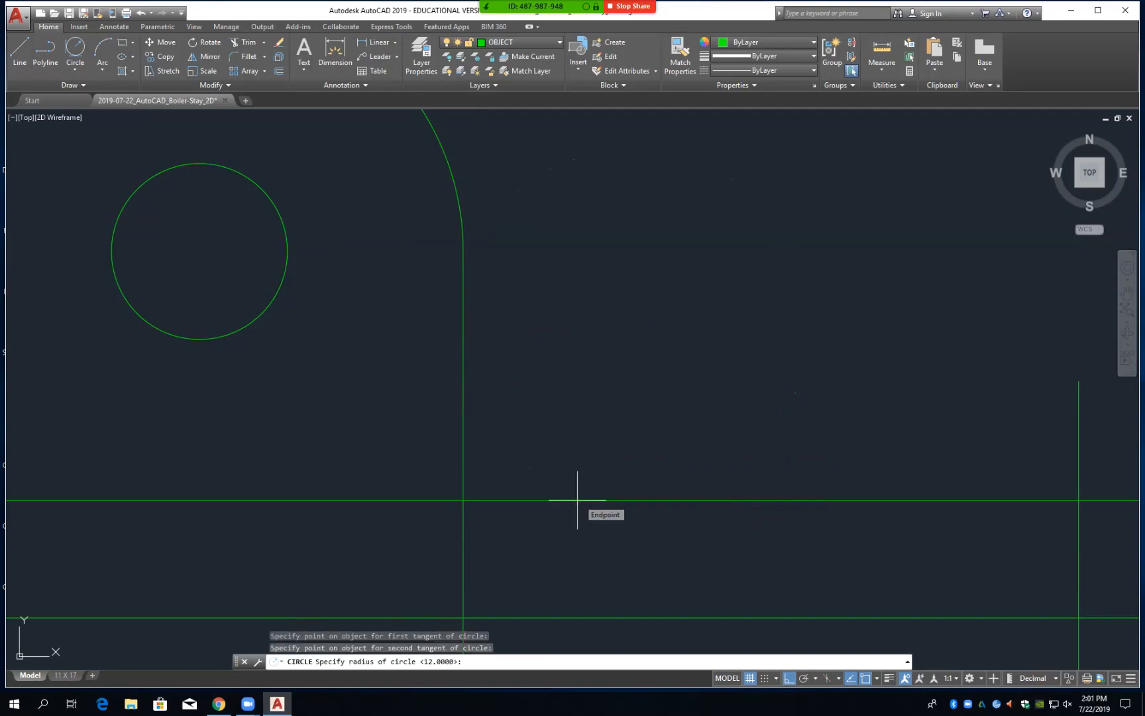
text(12)
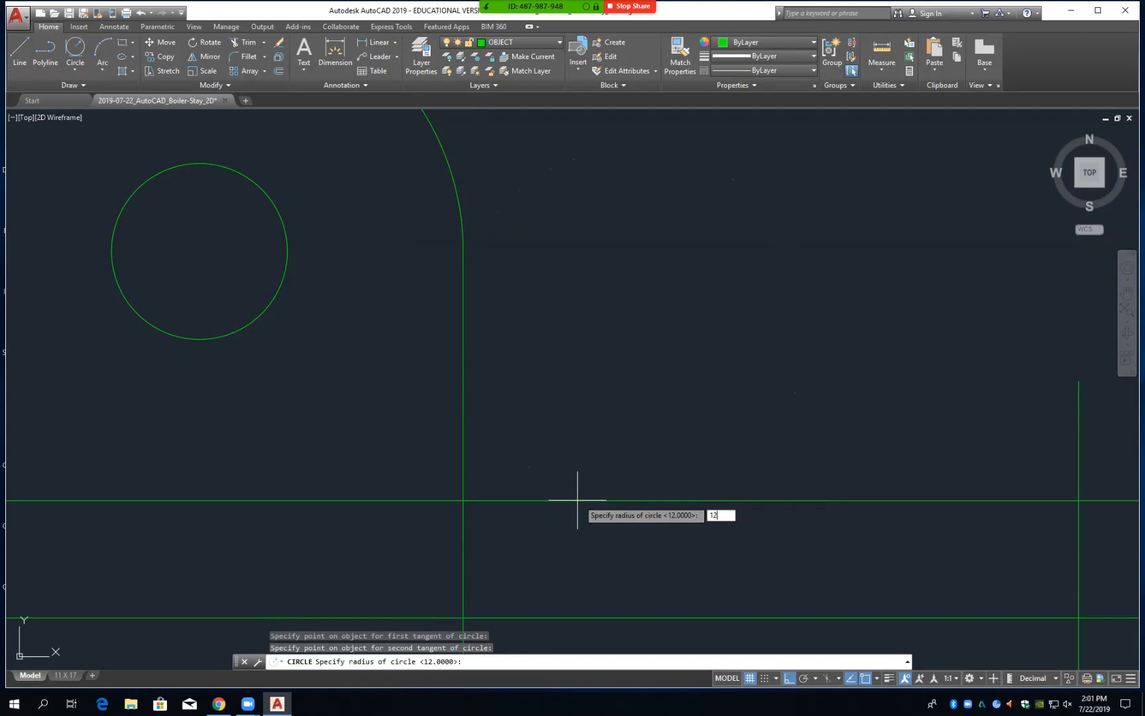
key(Return)
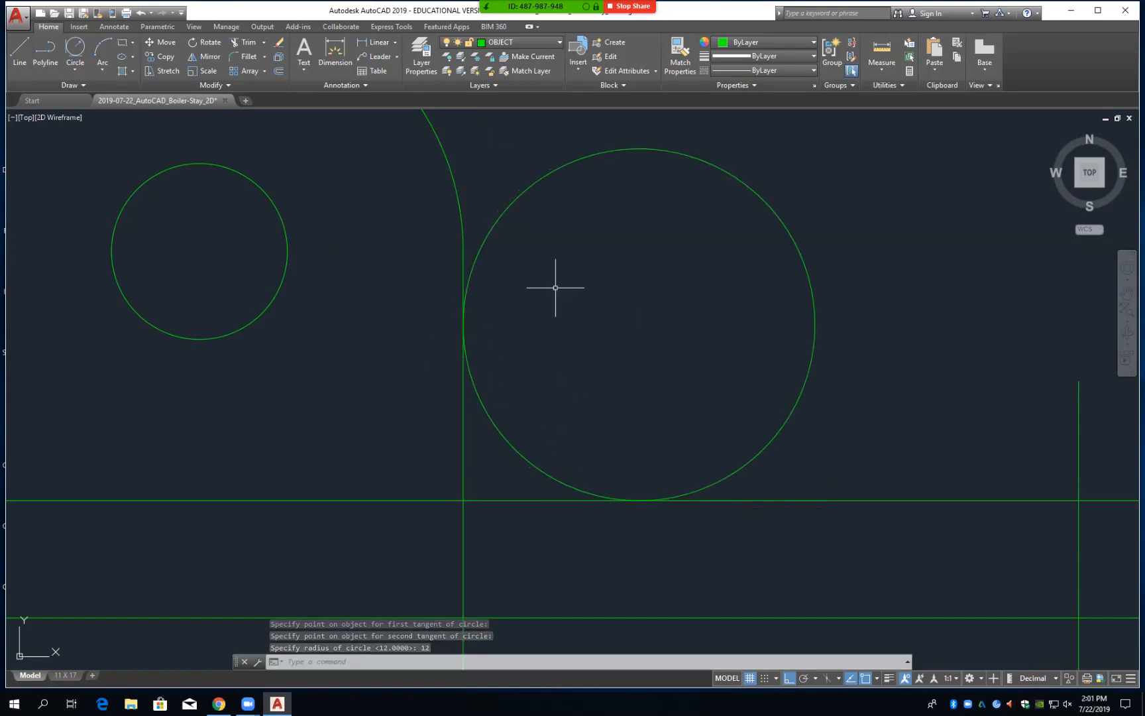
Trim the circle to its inner fillet arc and remove the vertical line portion between that arc and the neck's upper edge
scroll(596, 433, up, 4)
scroll(600, 431, down, 6)
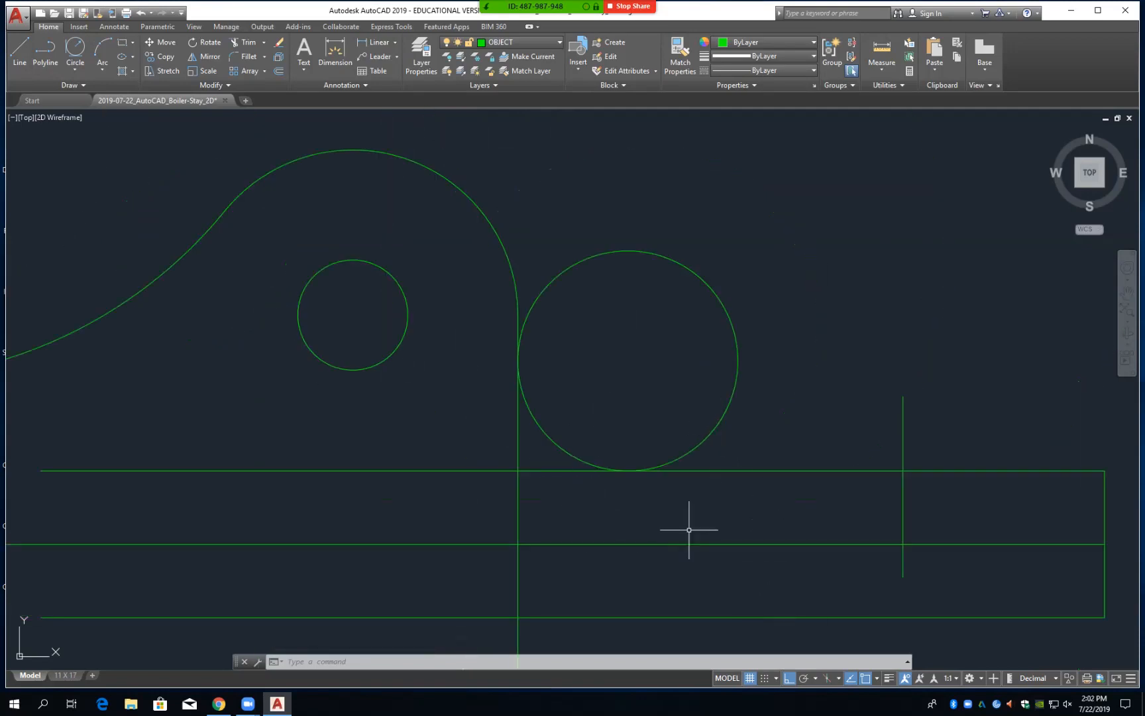
text(ts or)
key(Return)
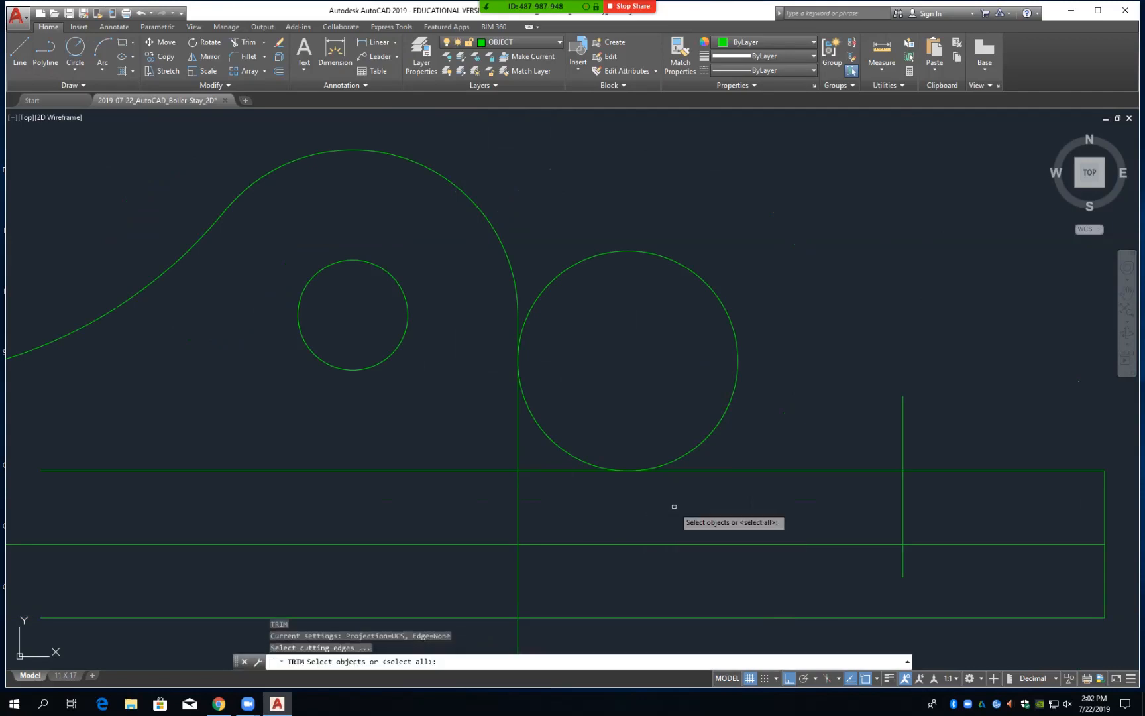
click(517, 435)
click(549, 471)
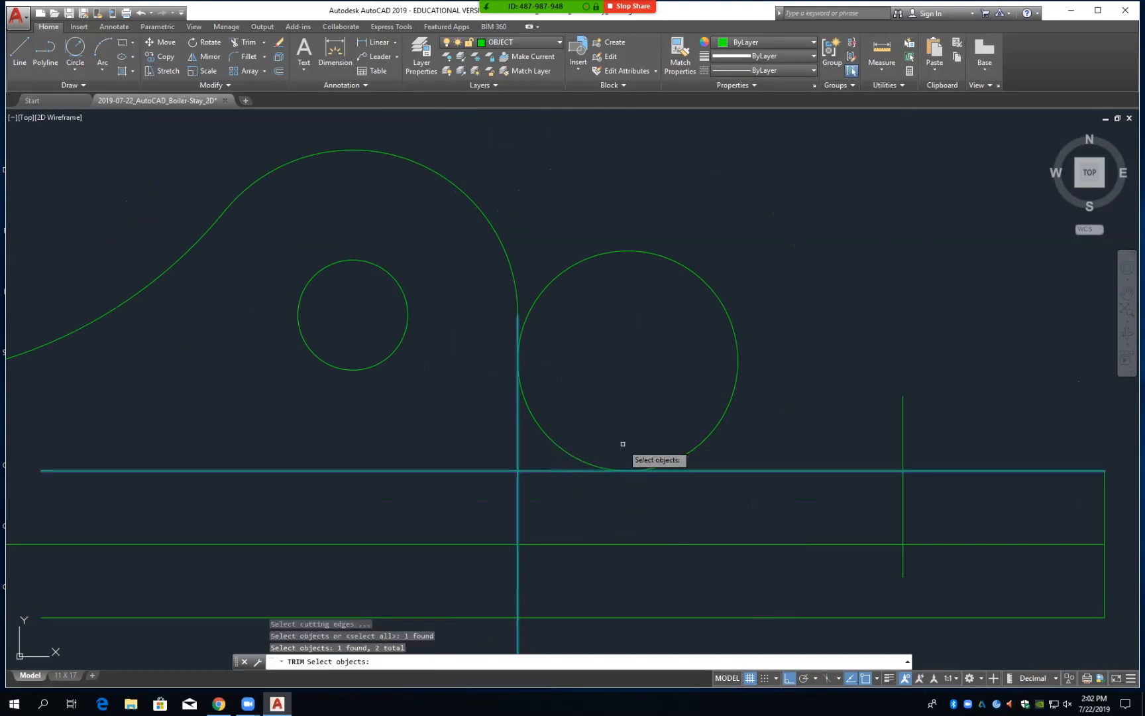
click(735, 390)
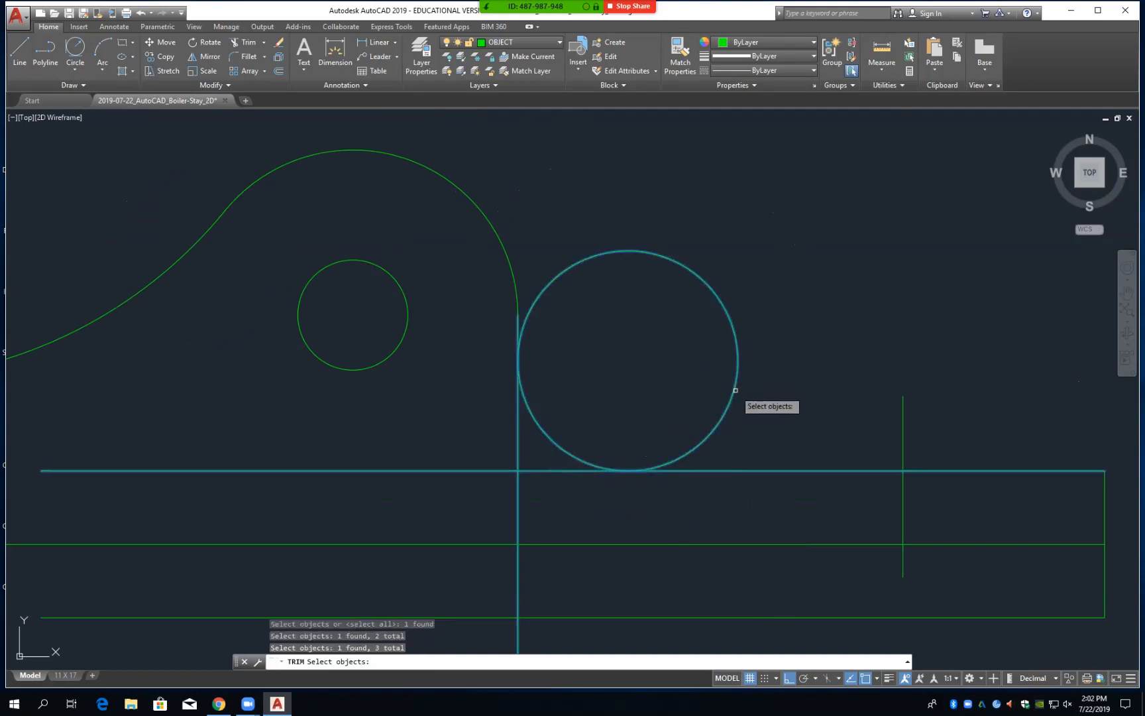
key(Return)
click(738, 380)
click(518, 435)
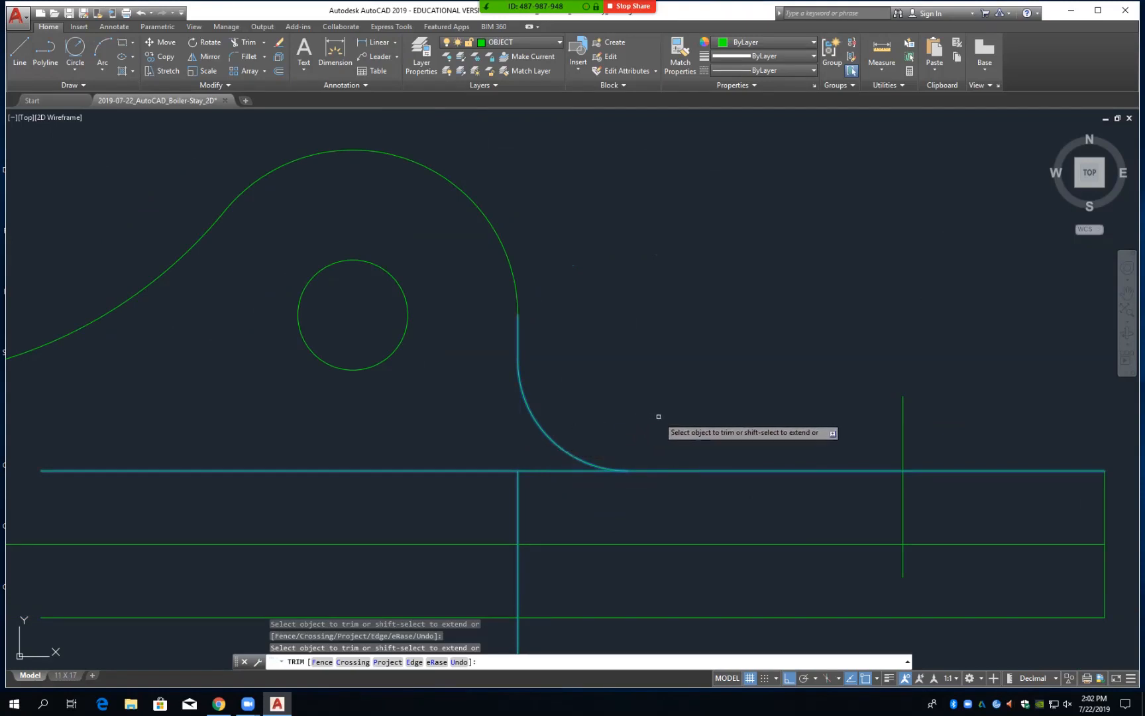
key(Return)
Erase the remaining vertical line across the neck and the lower lobe arc from the top view
scroll(672, 415, down, 2)
mouse_move(689, 485)
middle_down()
mouse_move(659, 490)
mouse_move(646, 325)
middle_up()
text(E)
key(Return)
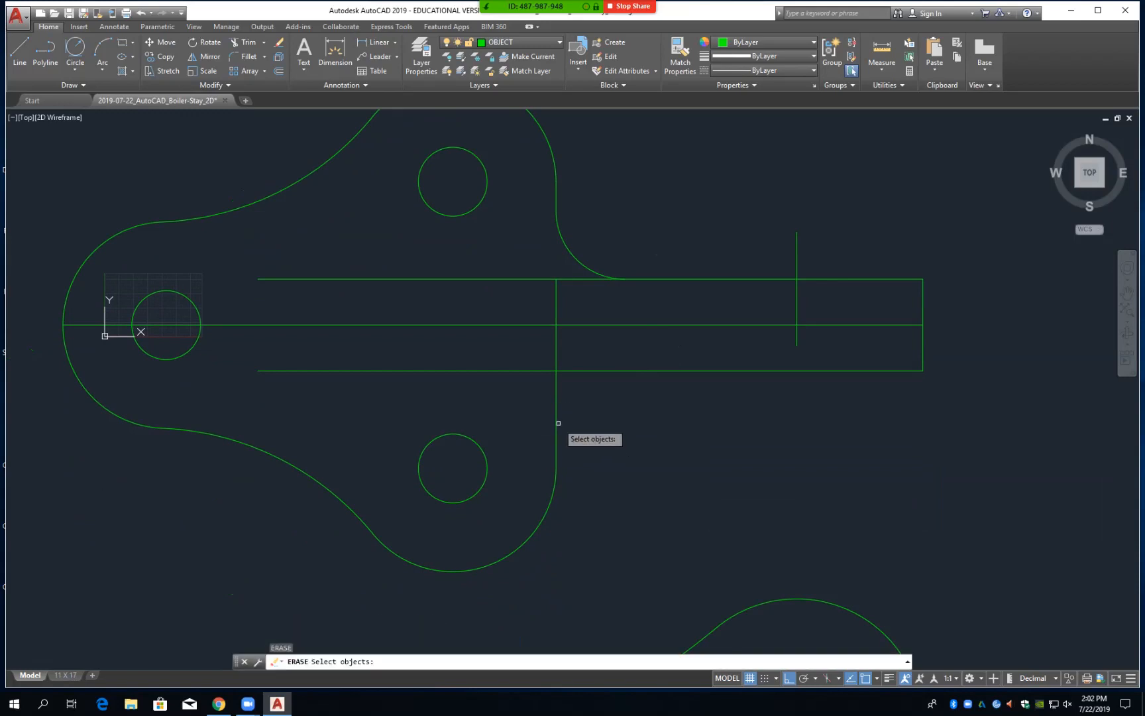
click(556, 424)
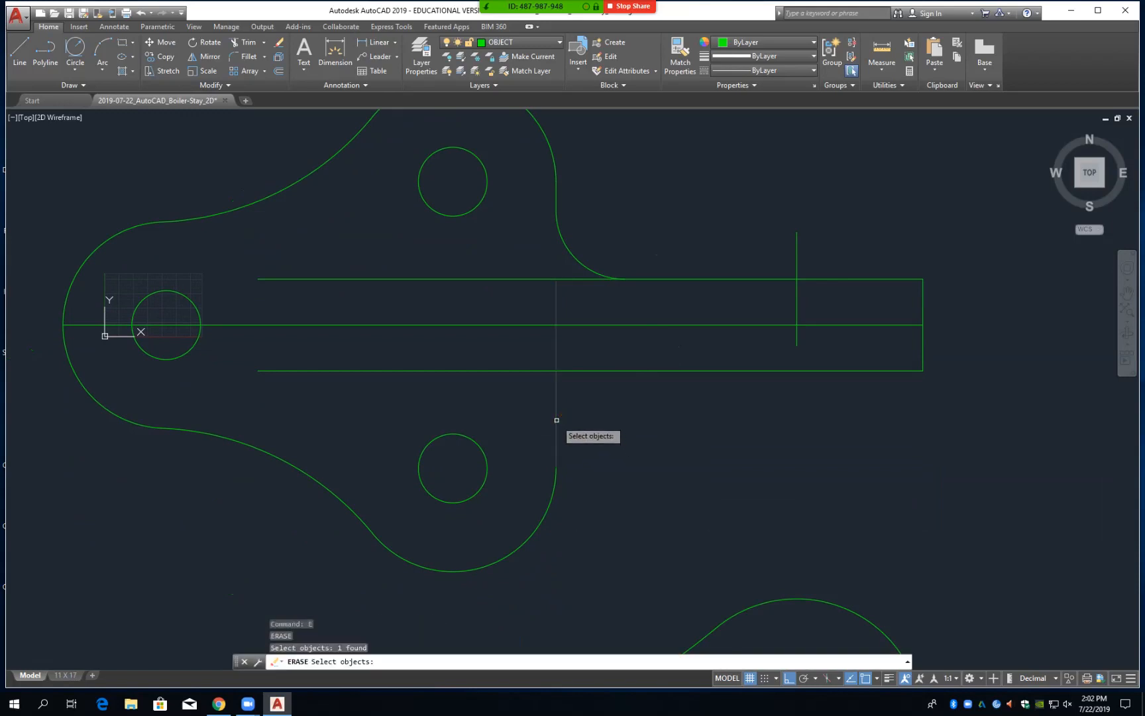
click(551, 499)
key(Return)
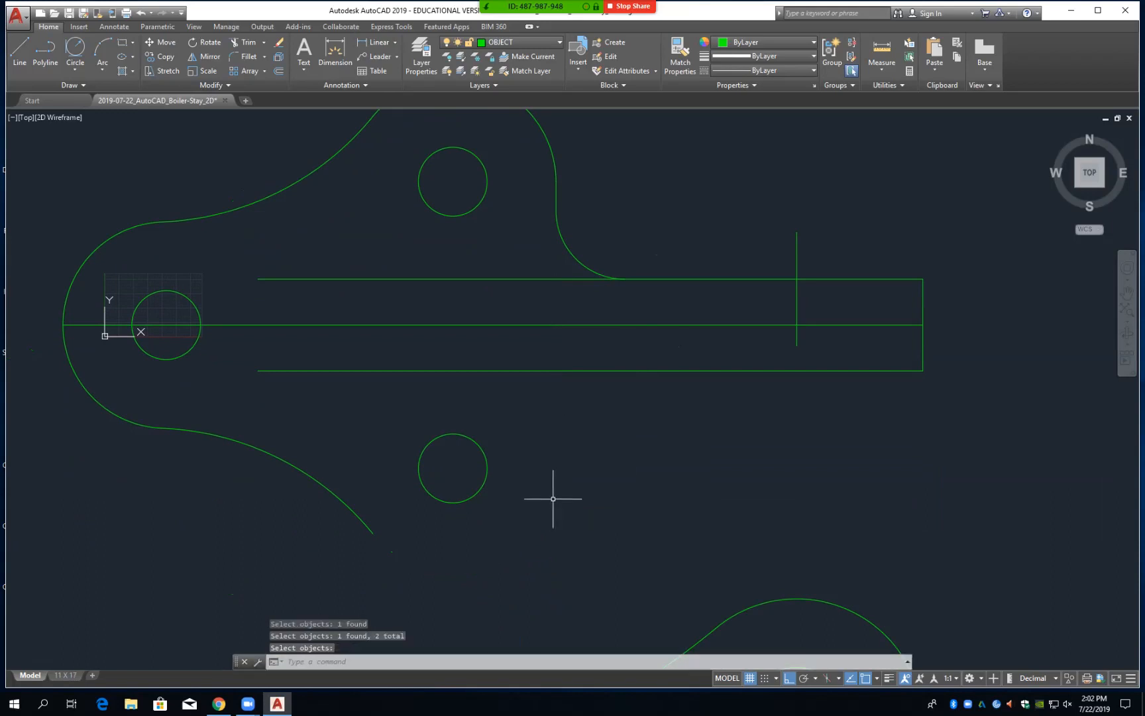
Mirror the upper lobe arc, short vertical line and fillet arc about the horizontal centerline, keeping the originals, and save the drawing
click(209, 57)
click(538, 126)
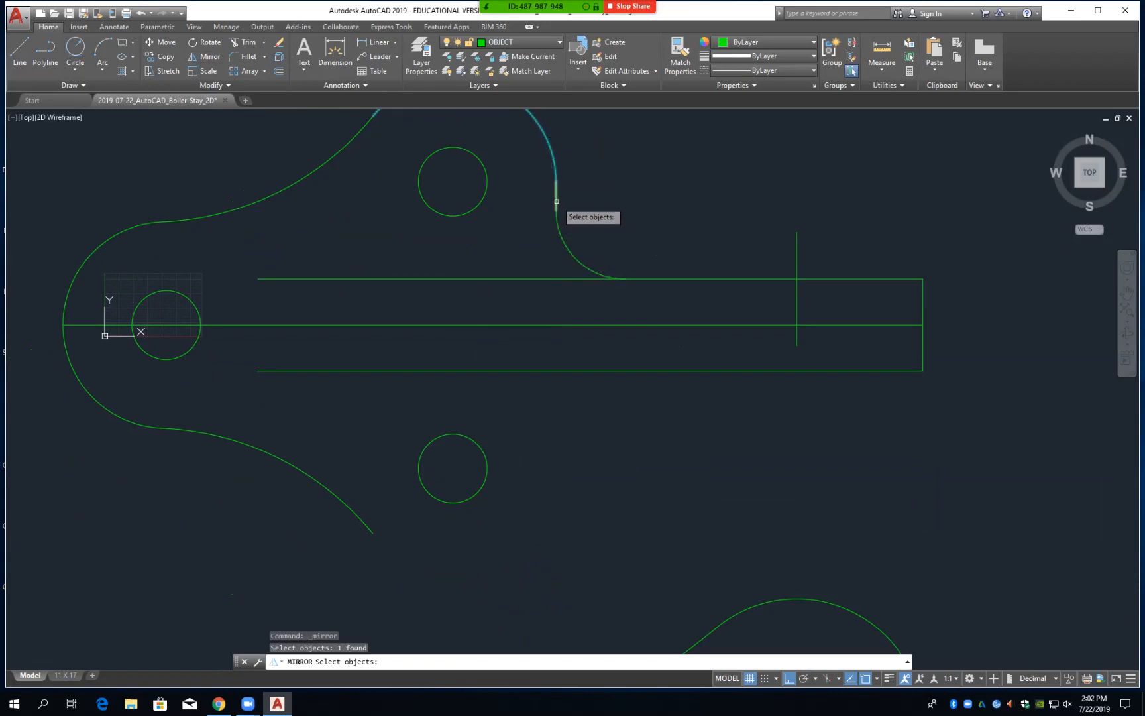
click(557, 226)
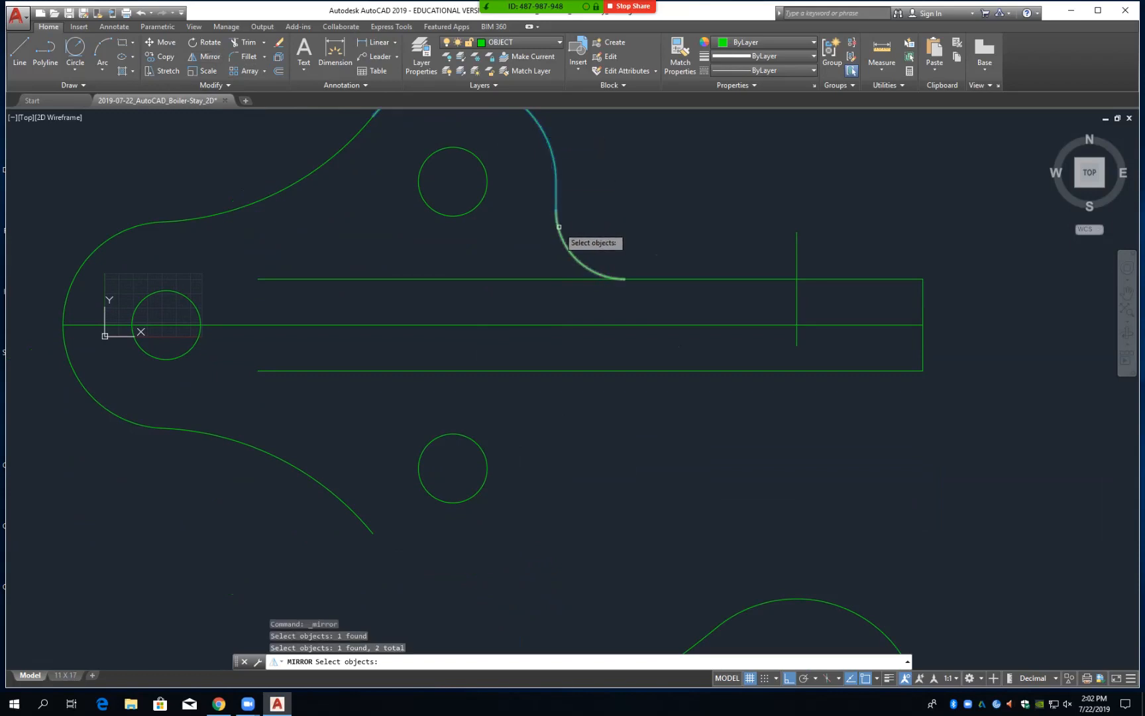
click(560, 229)
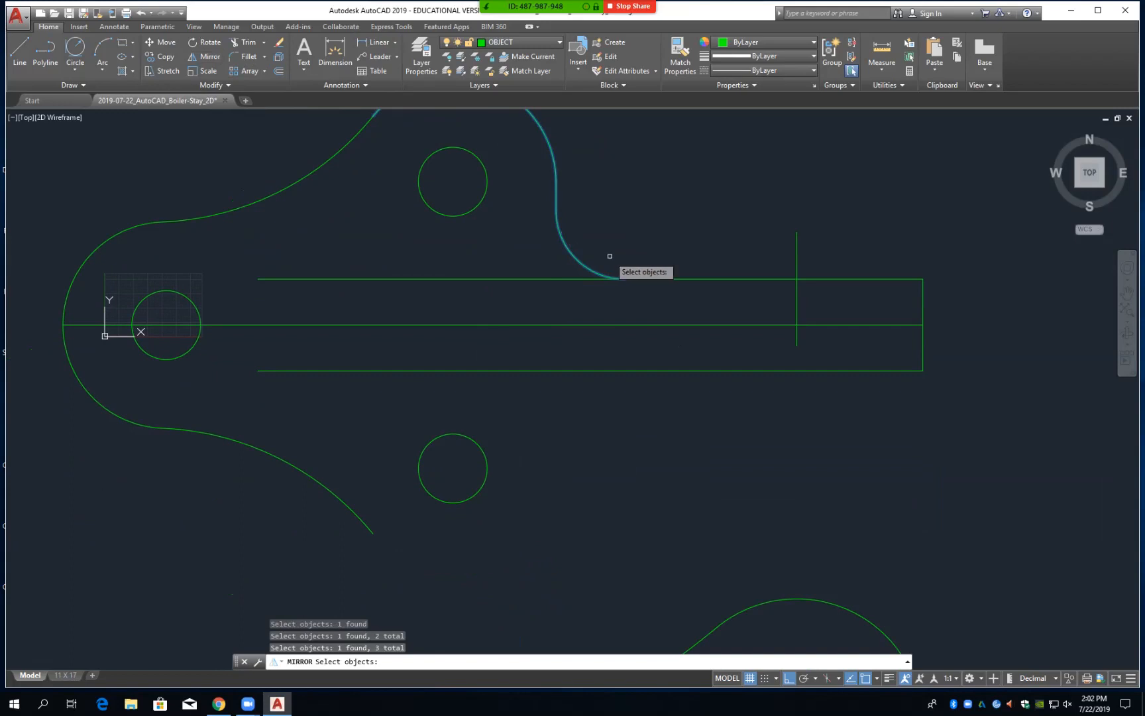
key(Return)
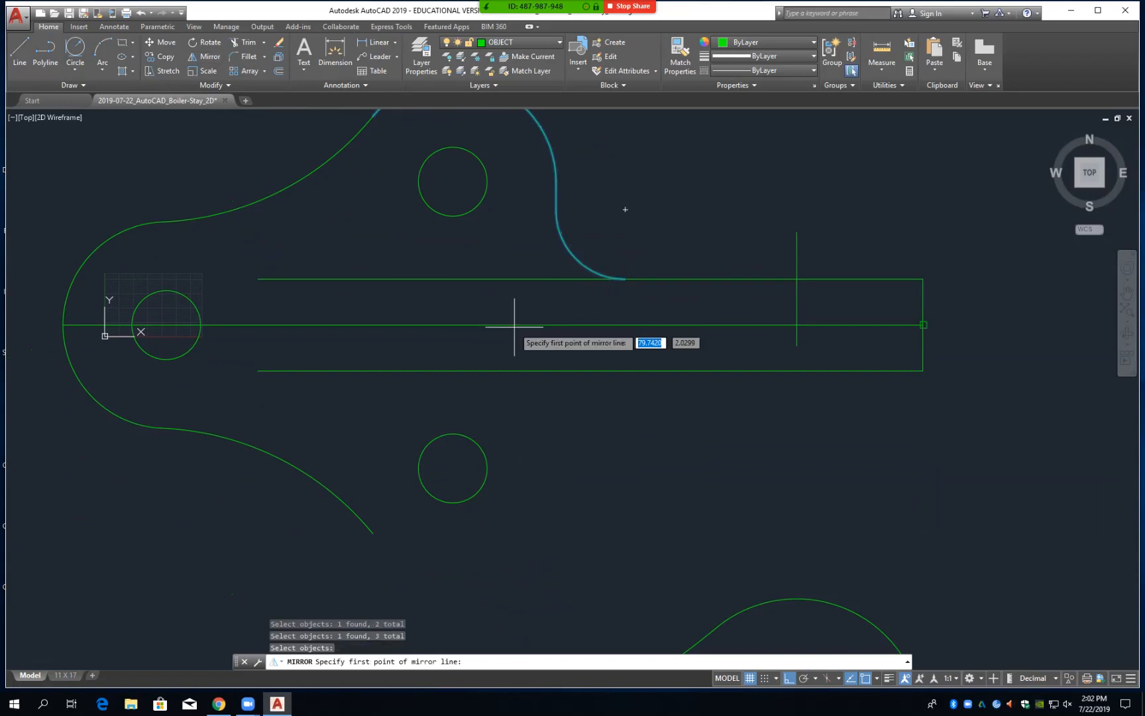
click(63, 325)
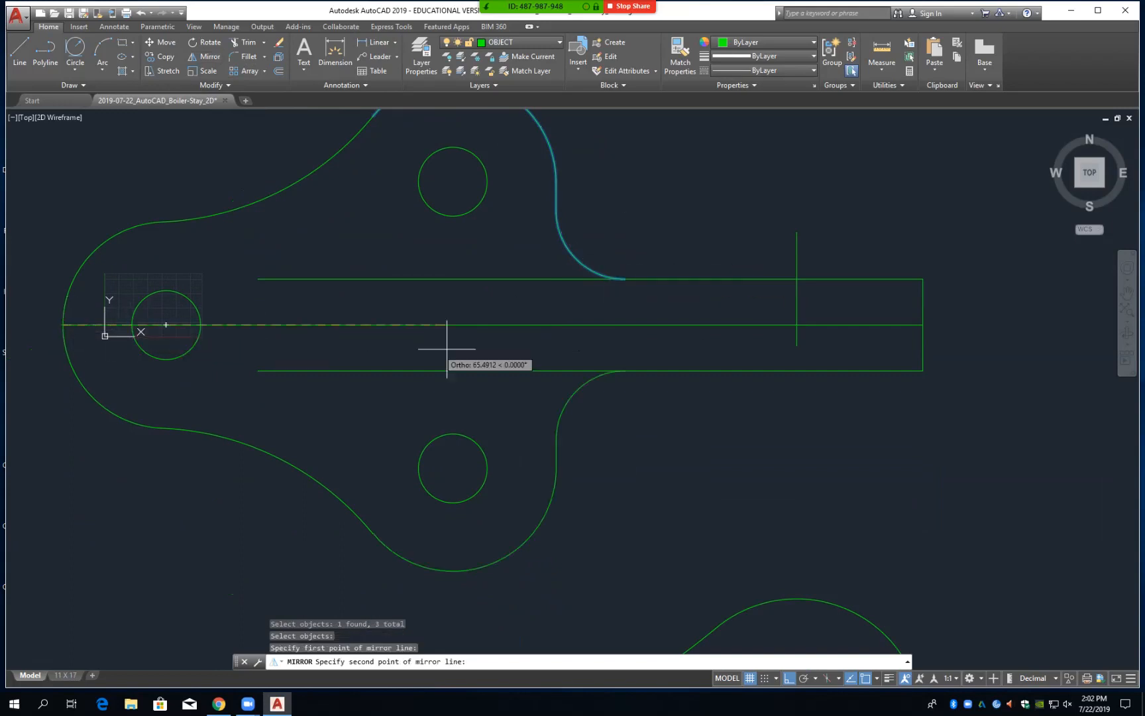
click(923, 324)
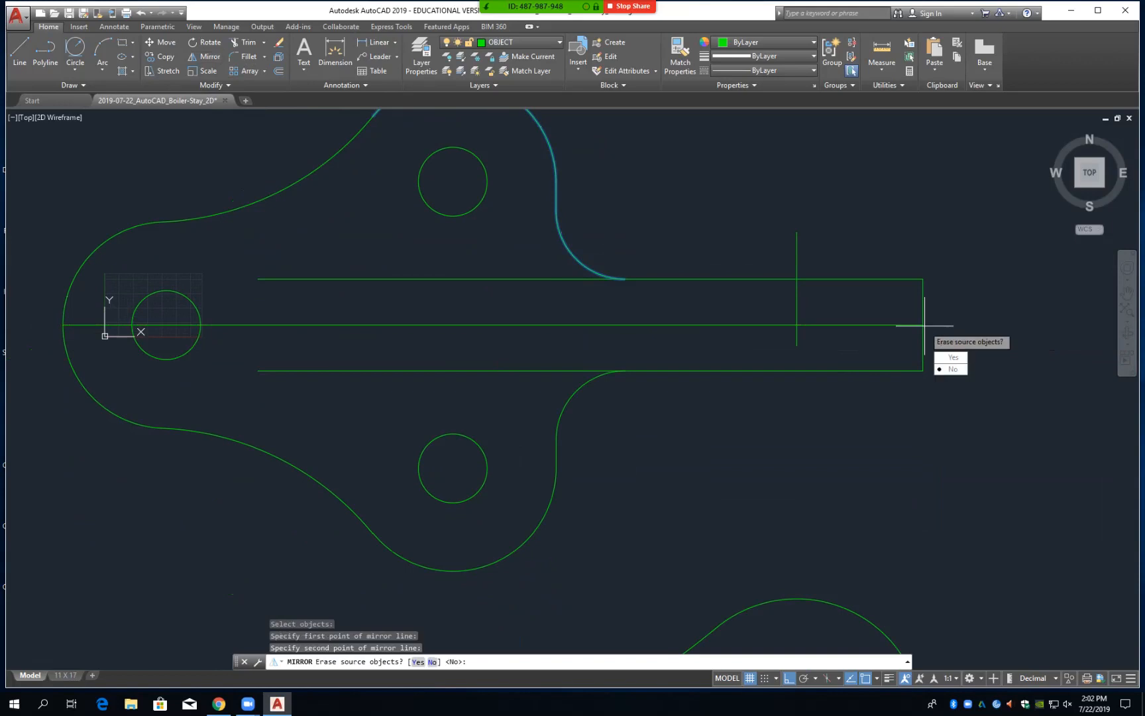
key(Return)
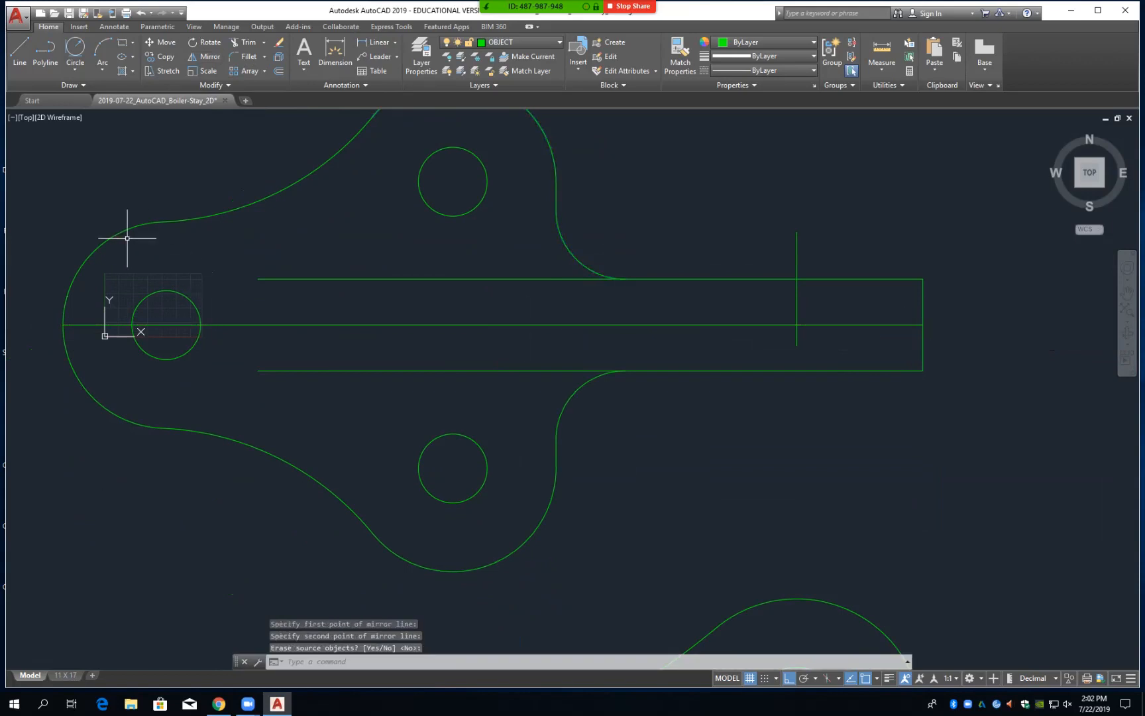
key(ctrl+s)
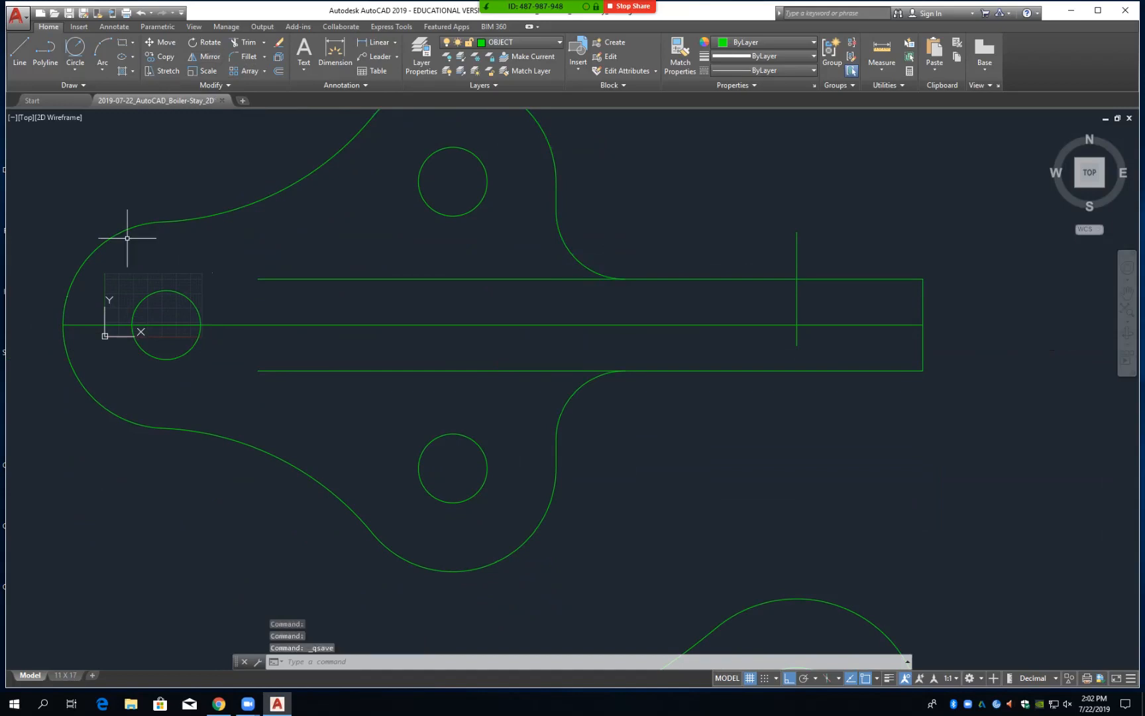
Draw a vertical projection line from the lower neck fillet's tangent end down past the side view's bottom edge
scroll(604, 414, down, 1)
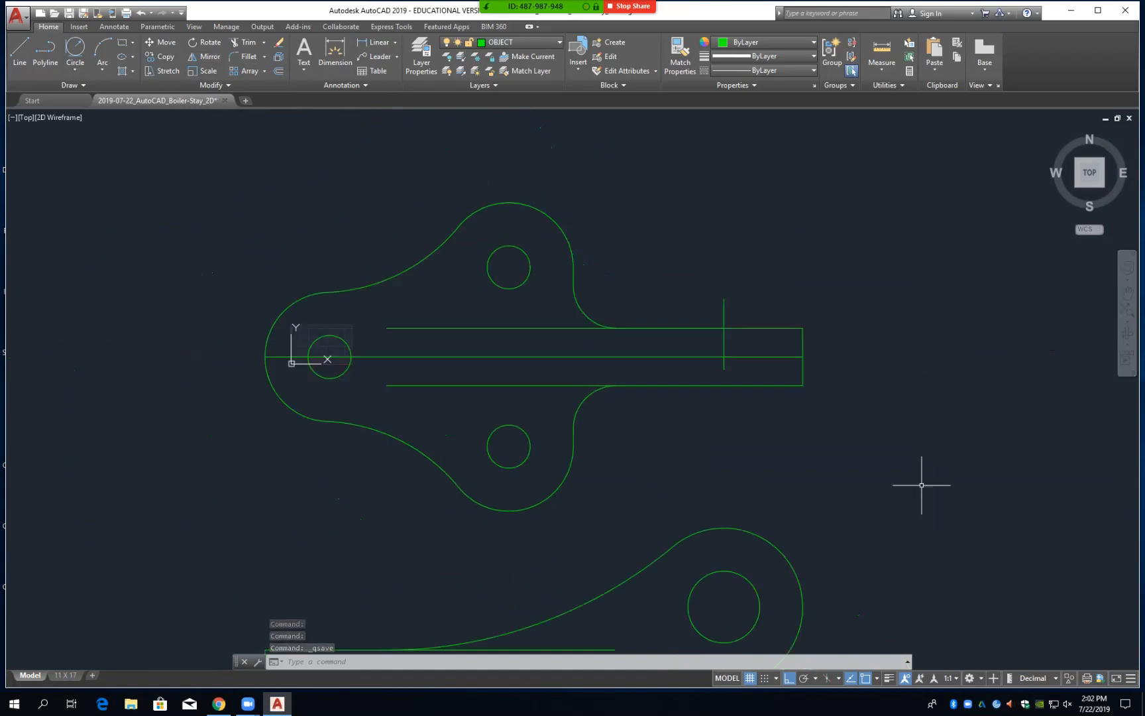
middle_drag(802, 465, 757, 332)
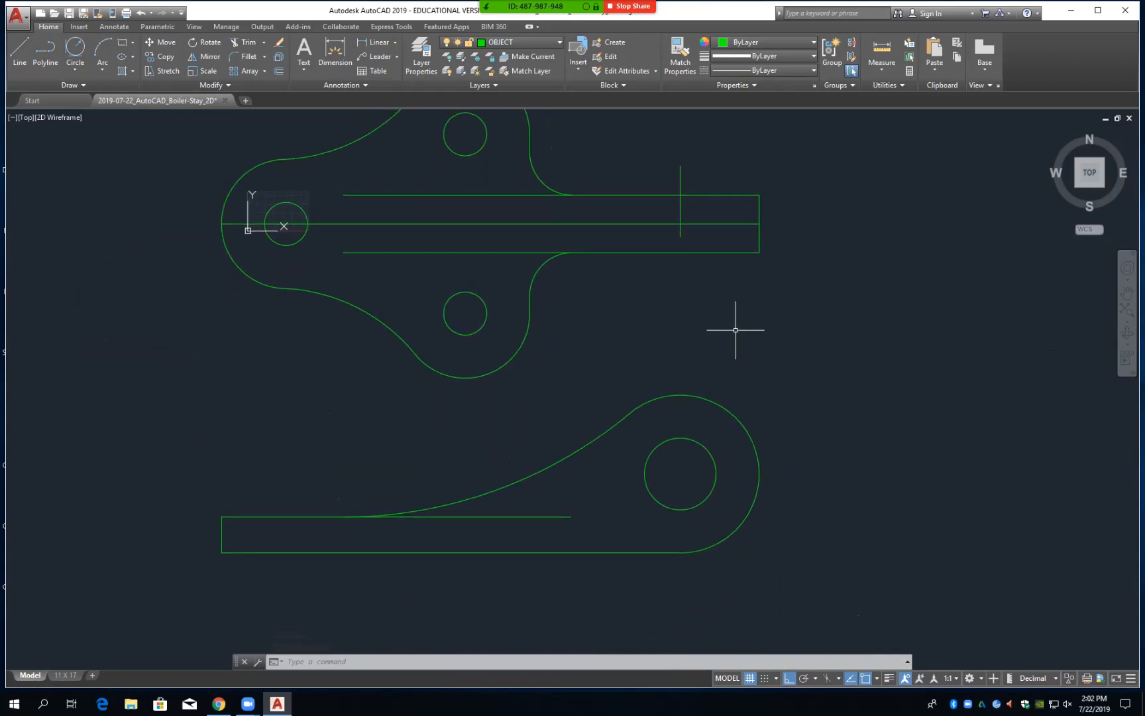
text(l)
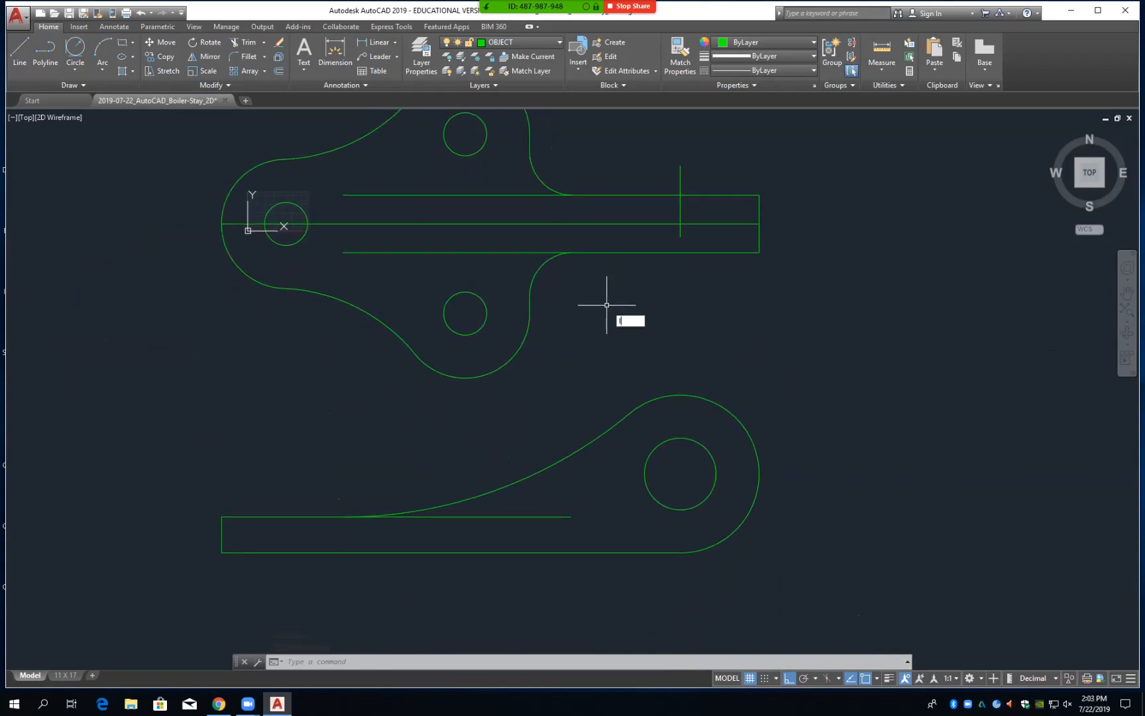
key(Return)
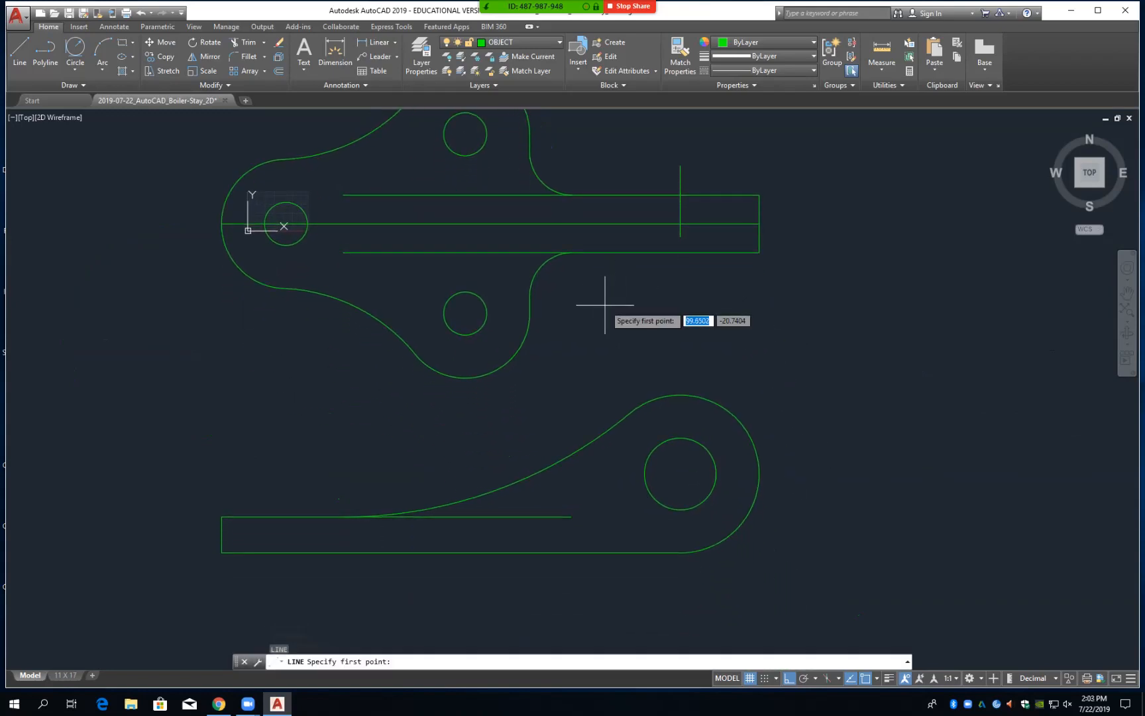
click(573, 252)
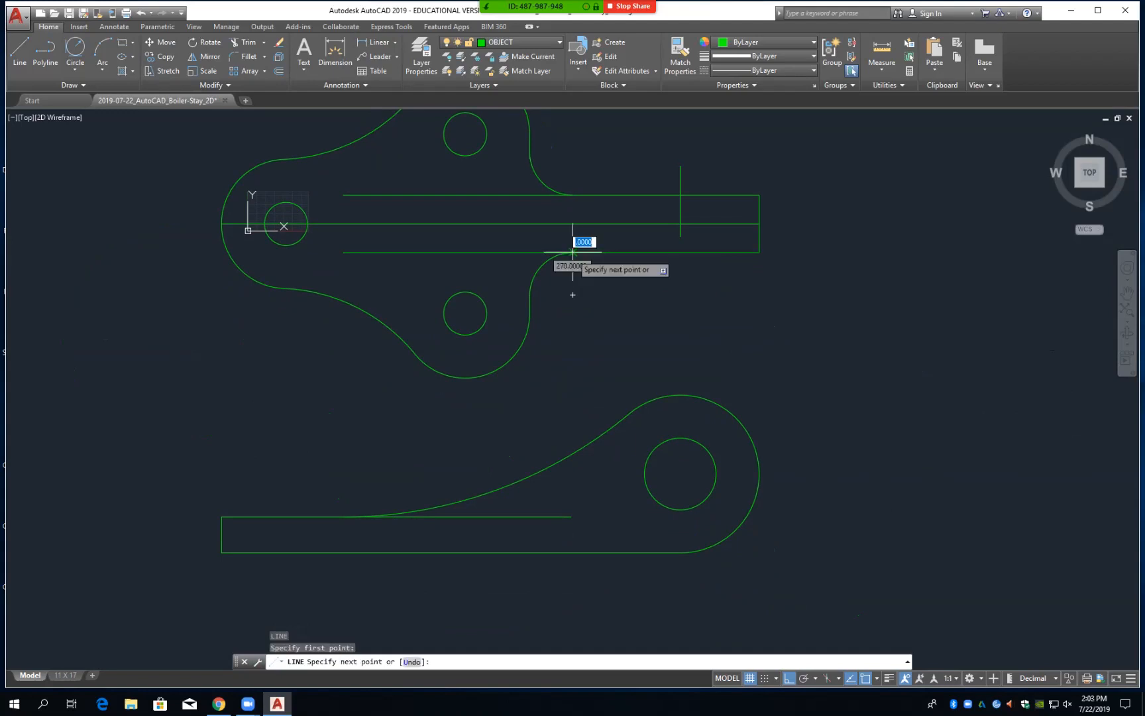
click(592, 567)
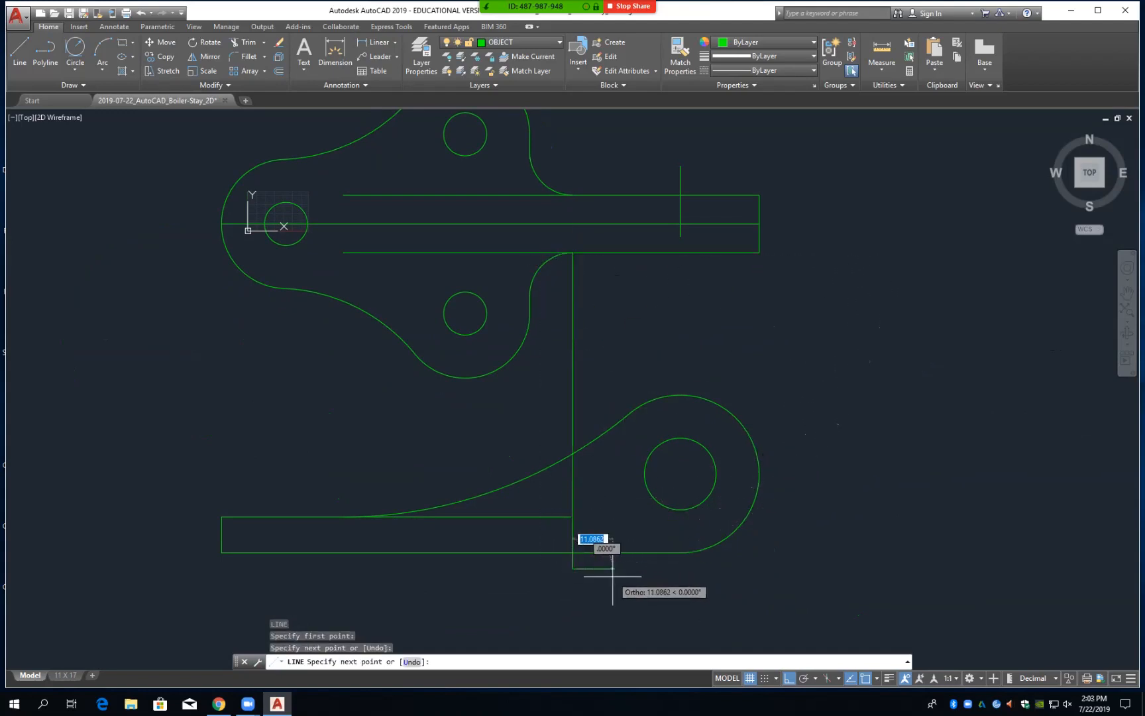
key(Return)
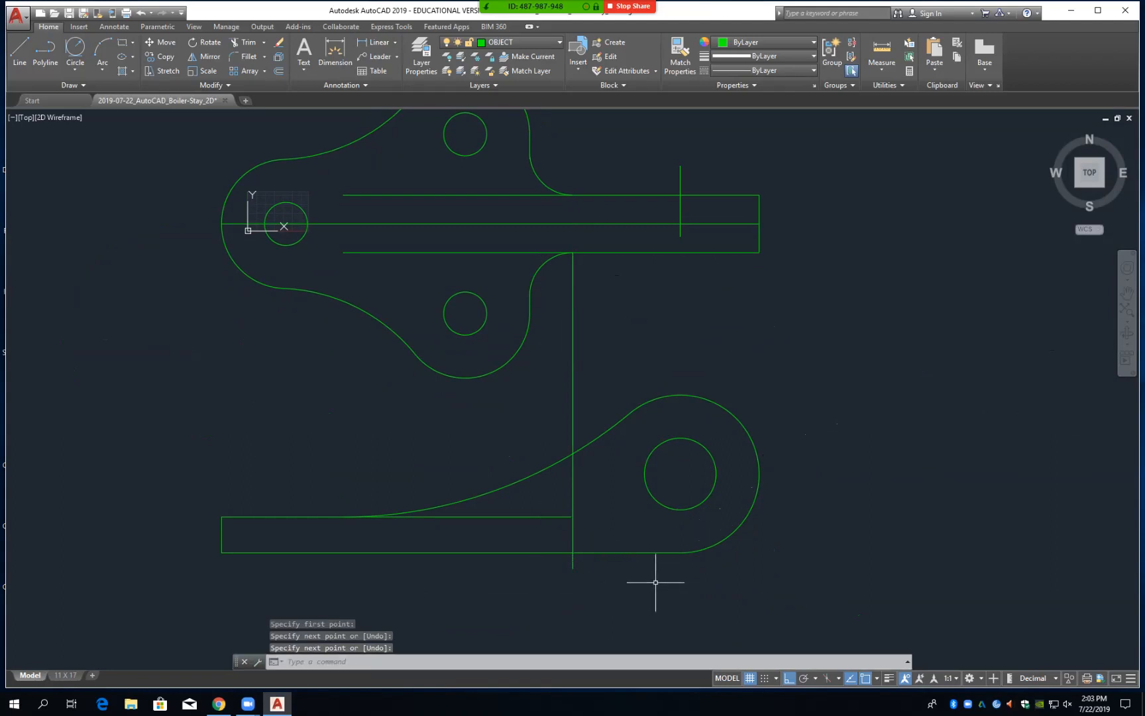
Extend the side view's upper base plate line to the vertical projection line
middle_drag(499, 468, 615, 430)
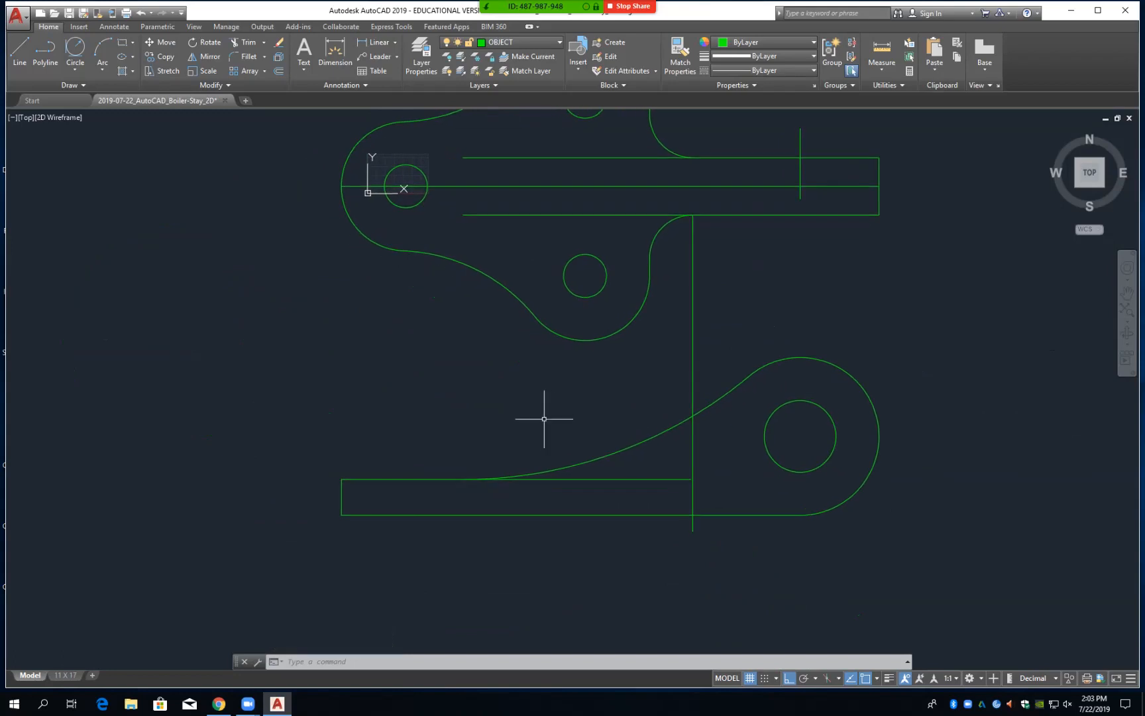
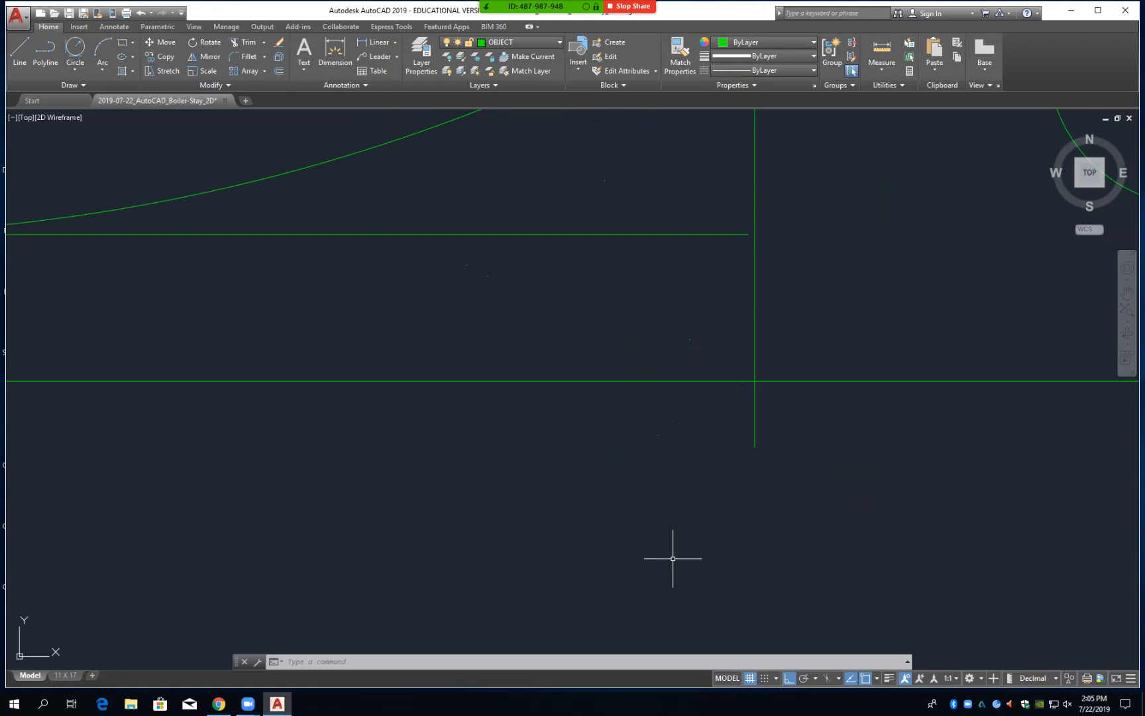
scroll(727, 521, down, 3)
scroll(722, 523, up, 4)
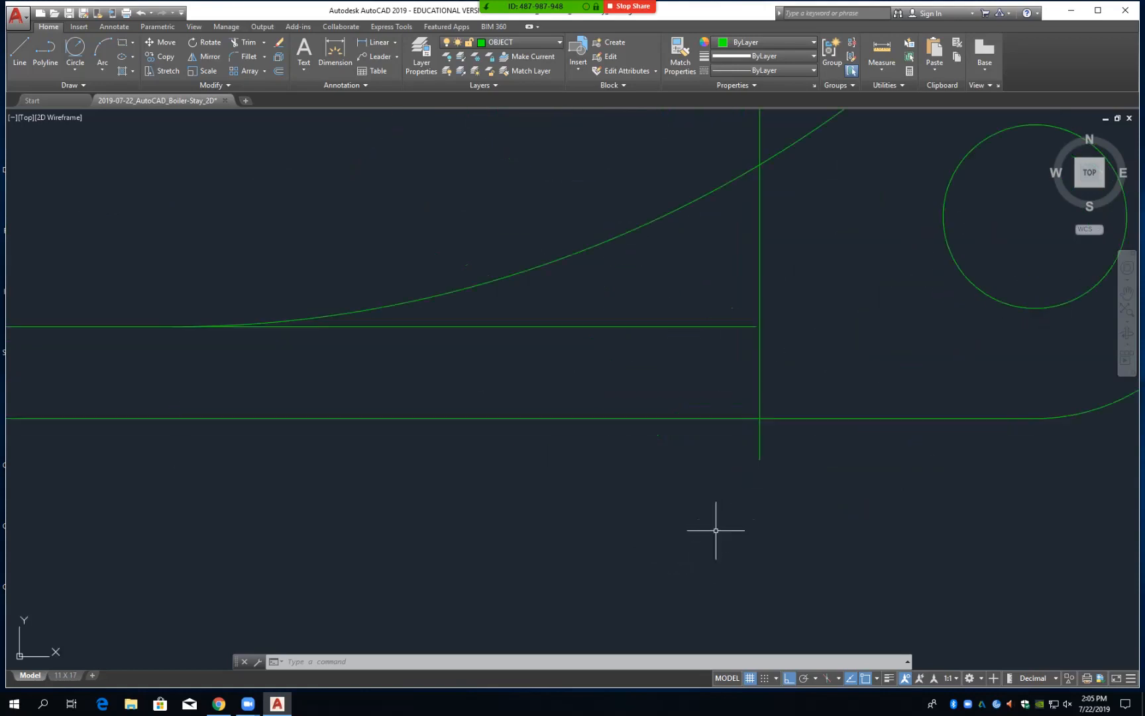
text(ex)
key(Return)
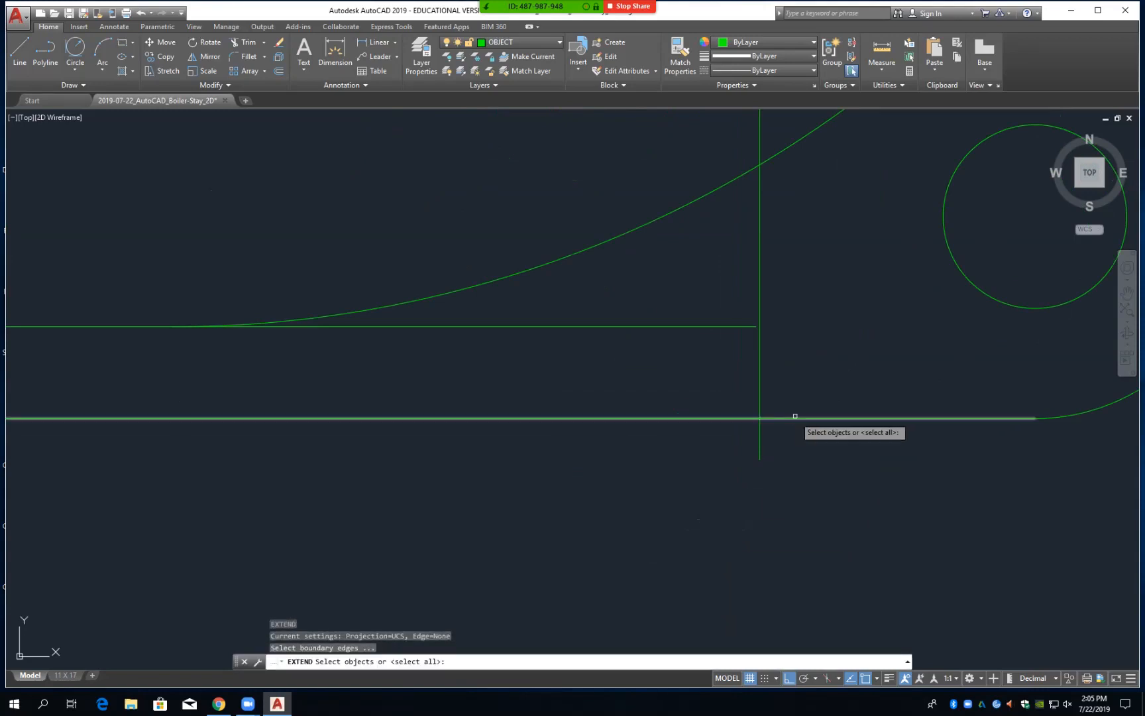
click(761, 375)
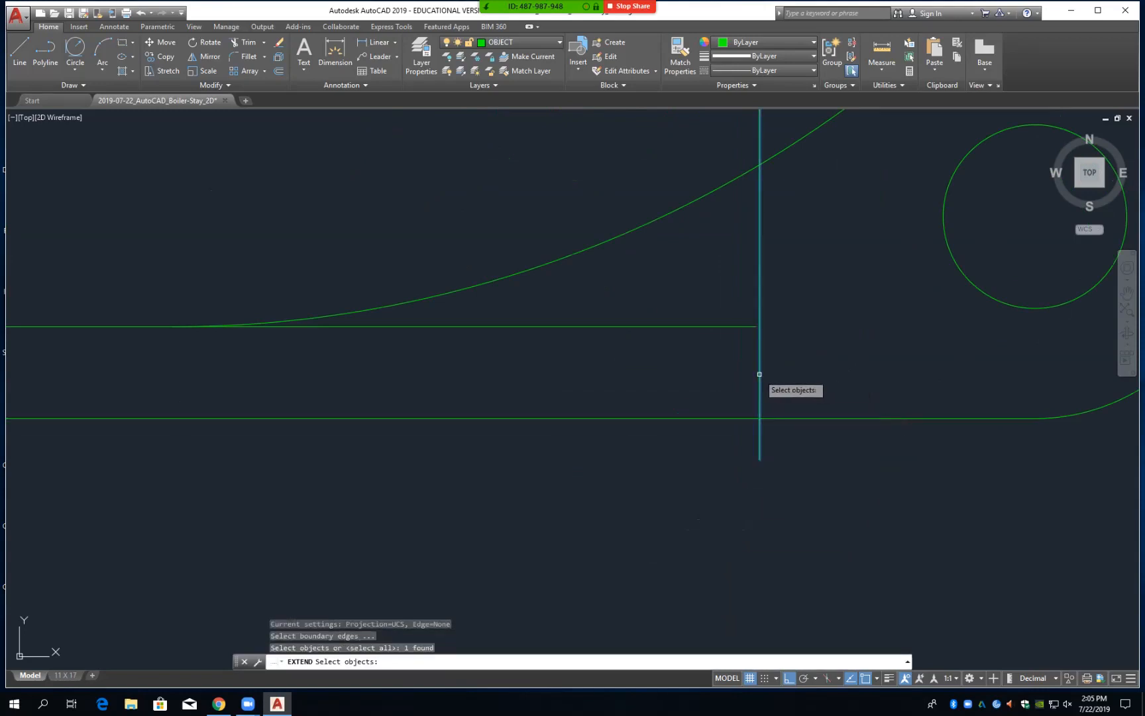
key(Return)
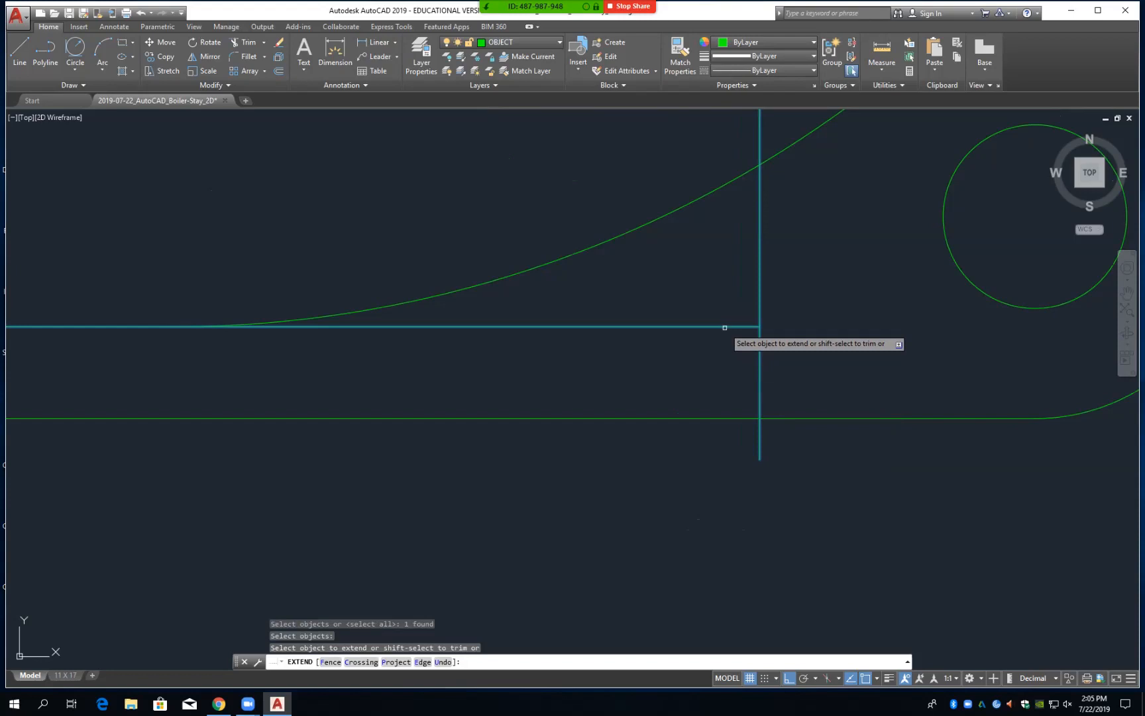
click(726, 327)
key(Return)
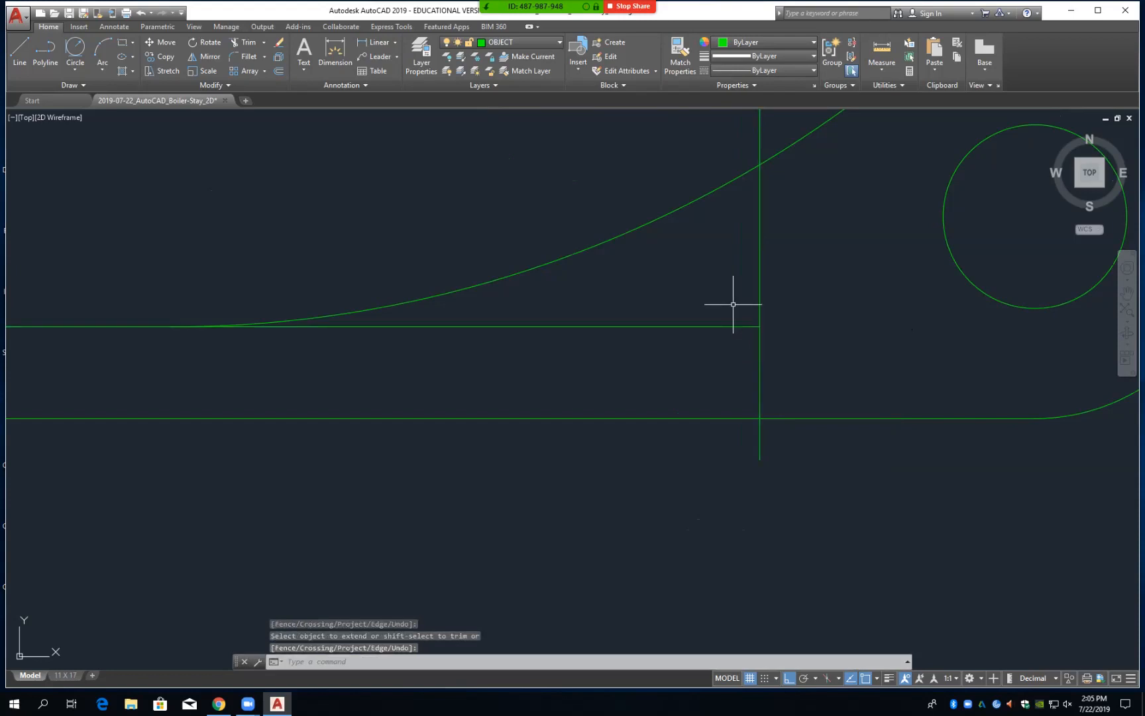
Erase the vertical projection line between the top and side views
text(e)
key(Return)
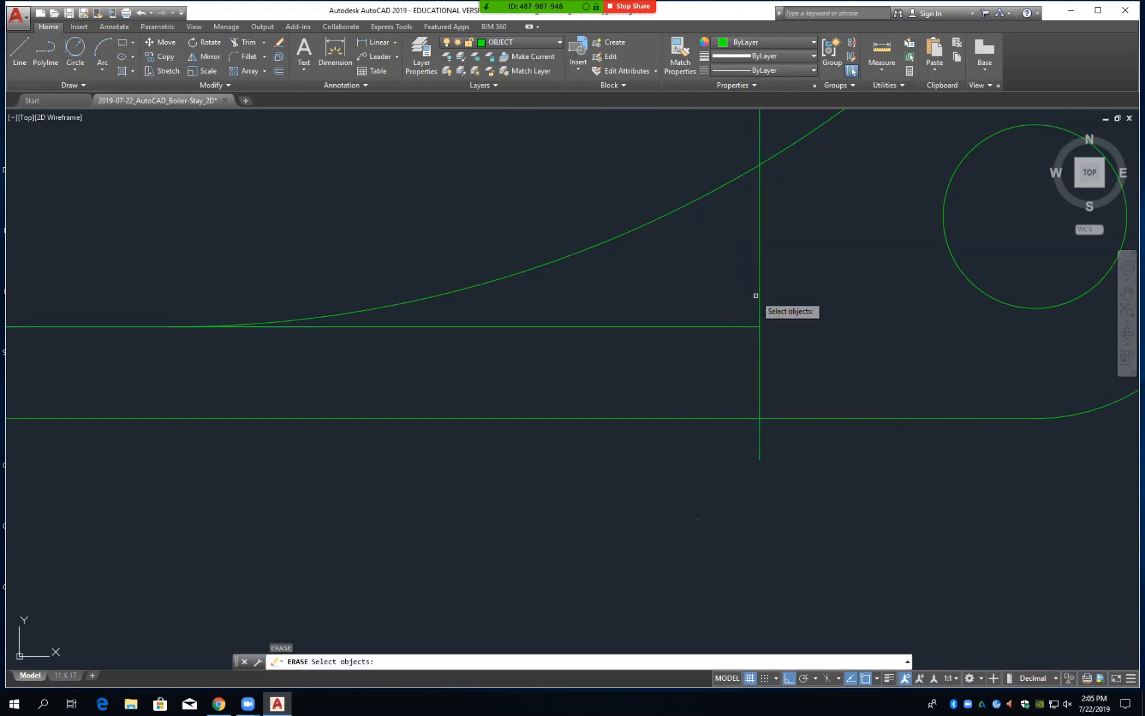
click(759, 295)
key(Return)
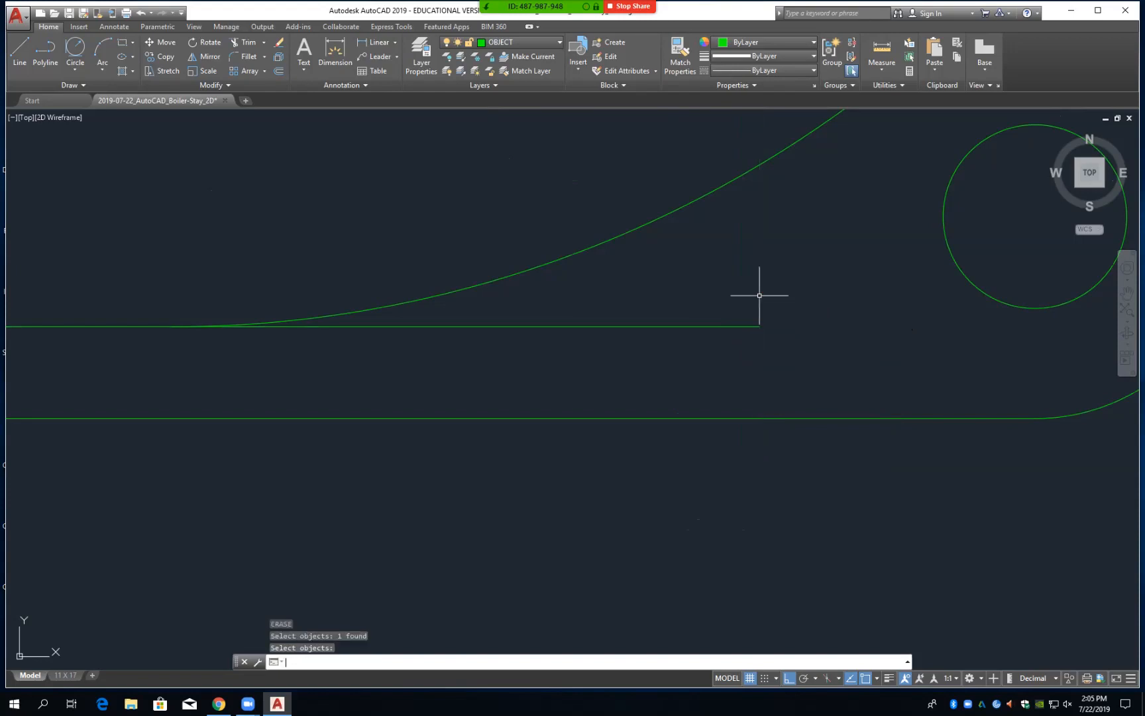
scroll(691, 288, down, 4)
scroll(691, 288, down, 4)
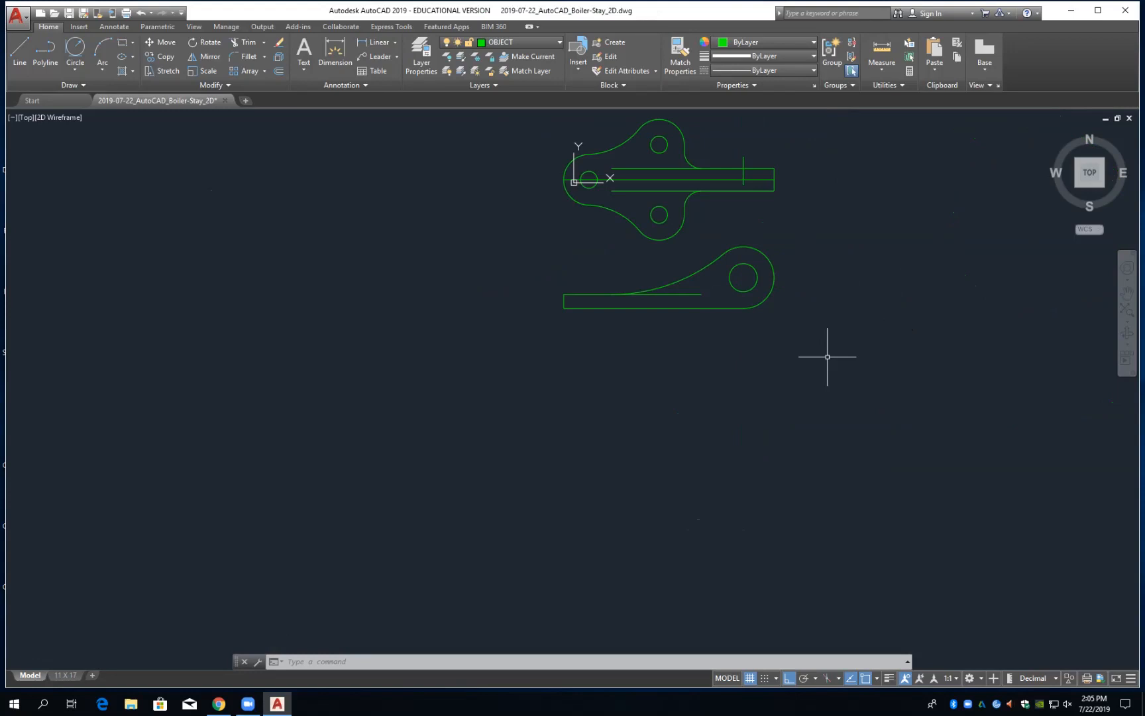
mouse_move(721, 217)
middle_down()
mouse_move(593, 440)
mouse_move(594, 398)
mouse_move(614, 378)
mouse_move(686, 391)
mouse_move(713, 385)
mouse_move(709, 376)
middle_up()
scroll(614, 378, up, 4)
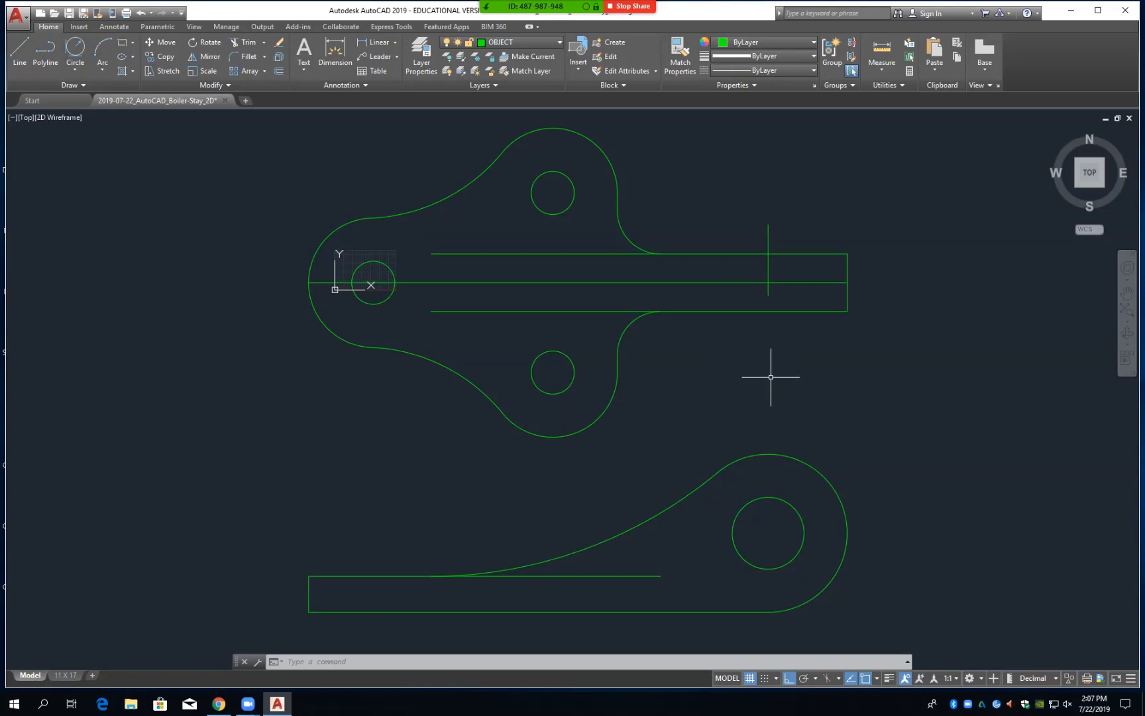
text(e)
key(Return)
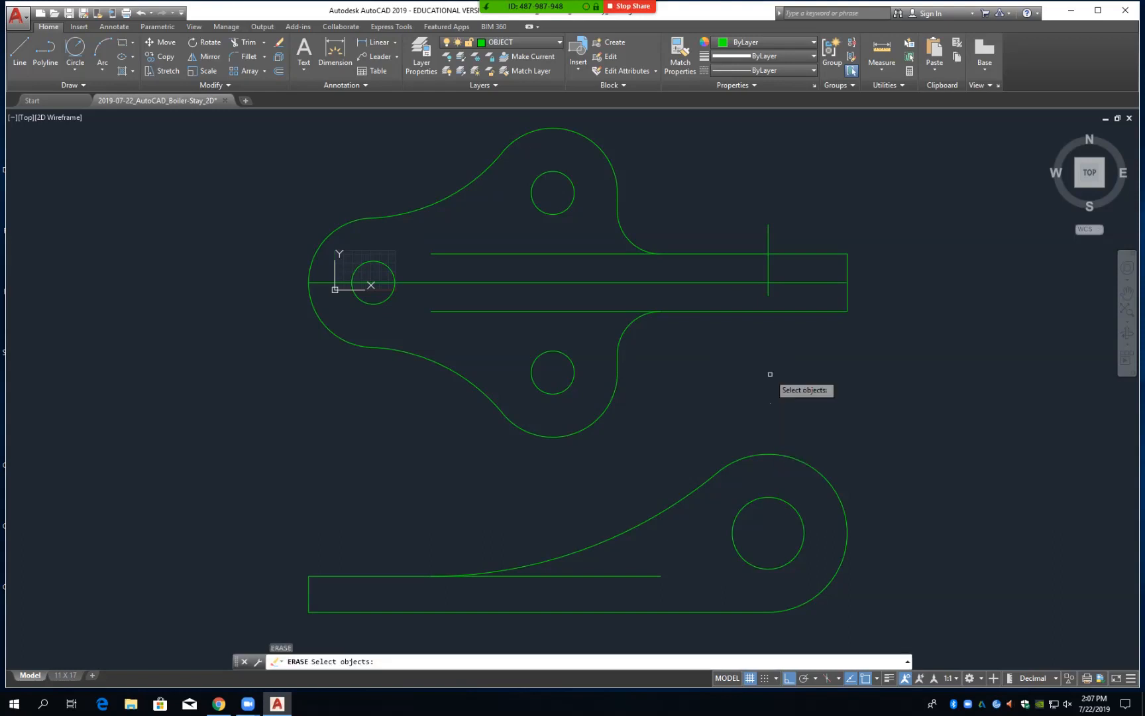
key(Escape)
Extend the short vertical line across the neck in the top view down to the neck's lower edge
text(ex)
key(Return)
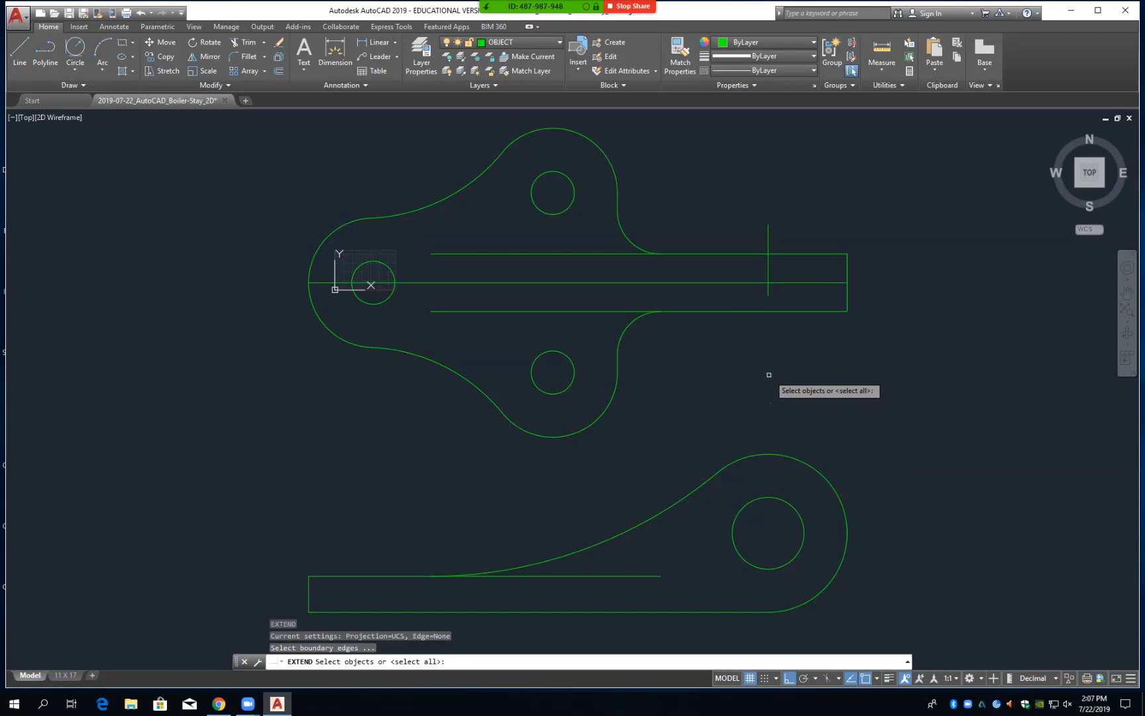
click(768, 312)
key(Return)
click(769, 296)
key(Return)
Trim the part of the neck's vertical line that sticks out above the upper edge
text(tr)
key(Return)
click(749, 254)
key(Return)
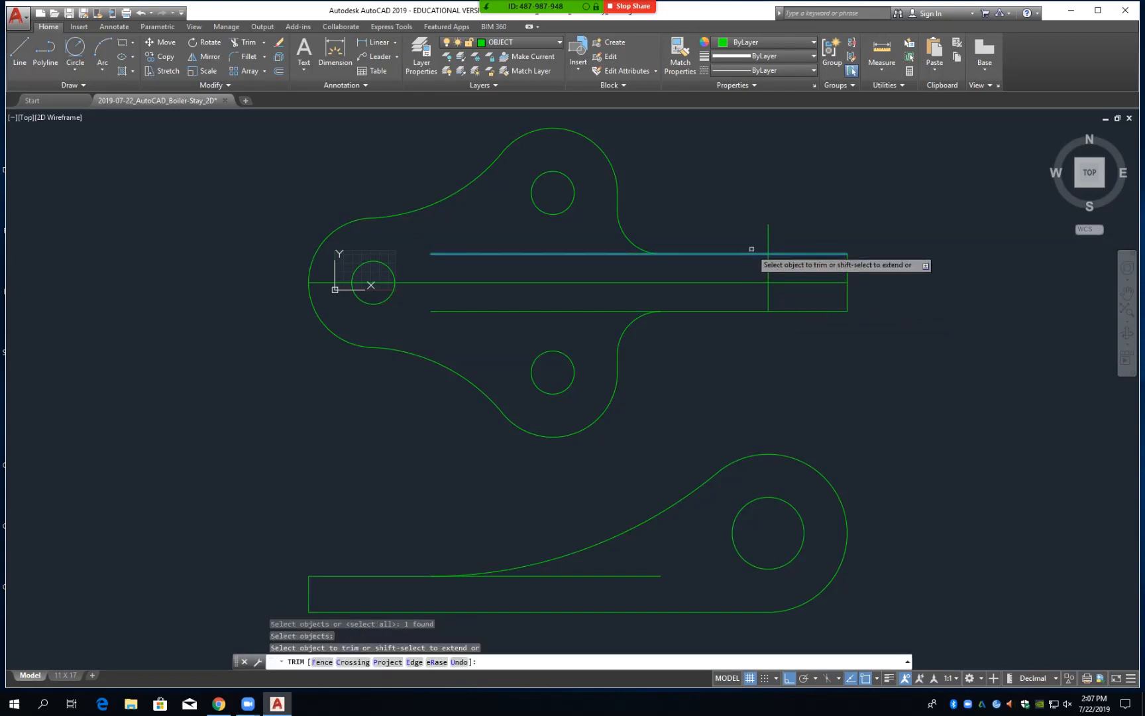
click(767, 242)
key(Return)
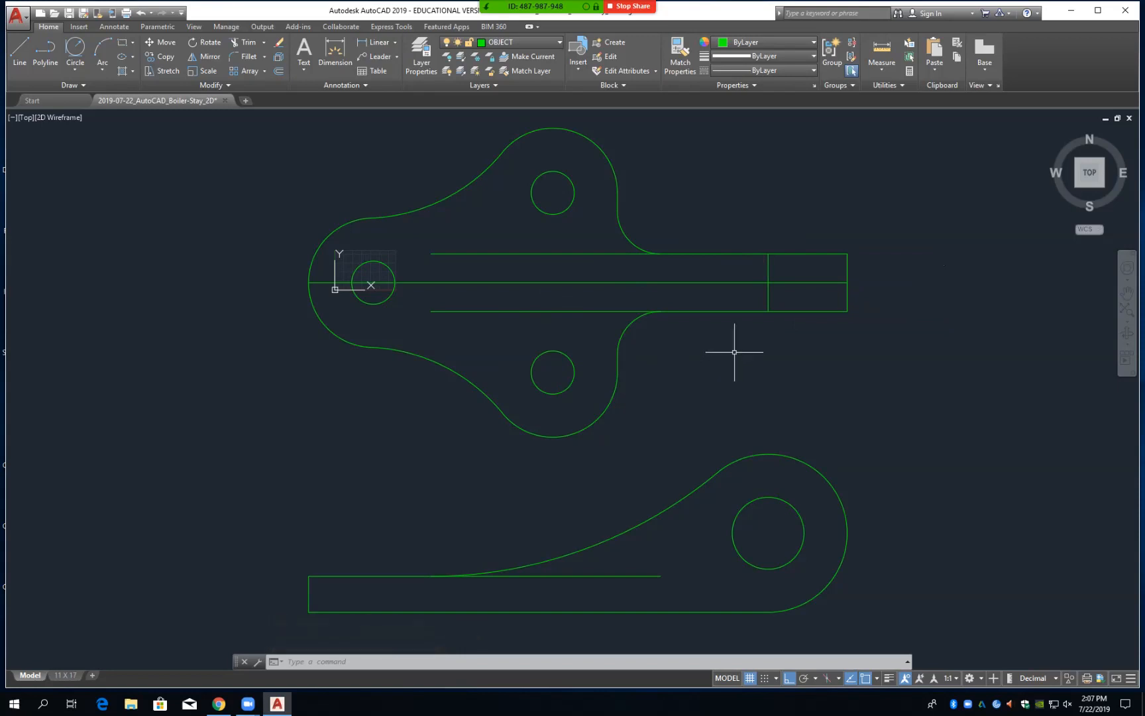
Offset the neck's vertical line by 10 to both sides to mark the large hole's edges
text(o)
key(Return)
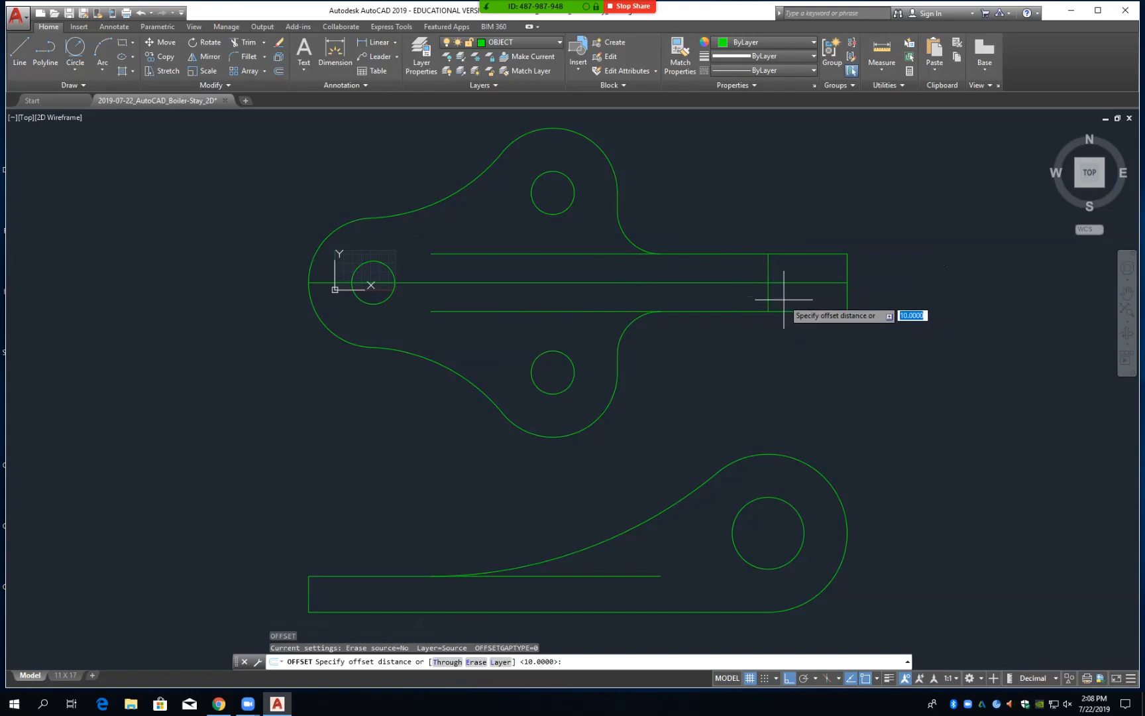
key(Return)
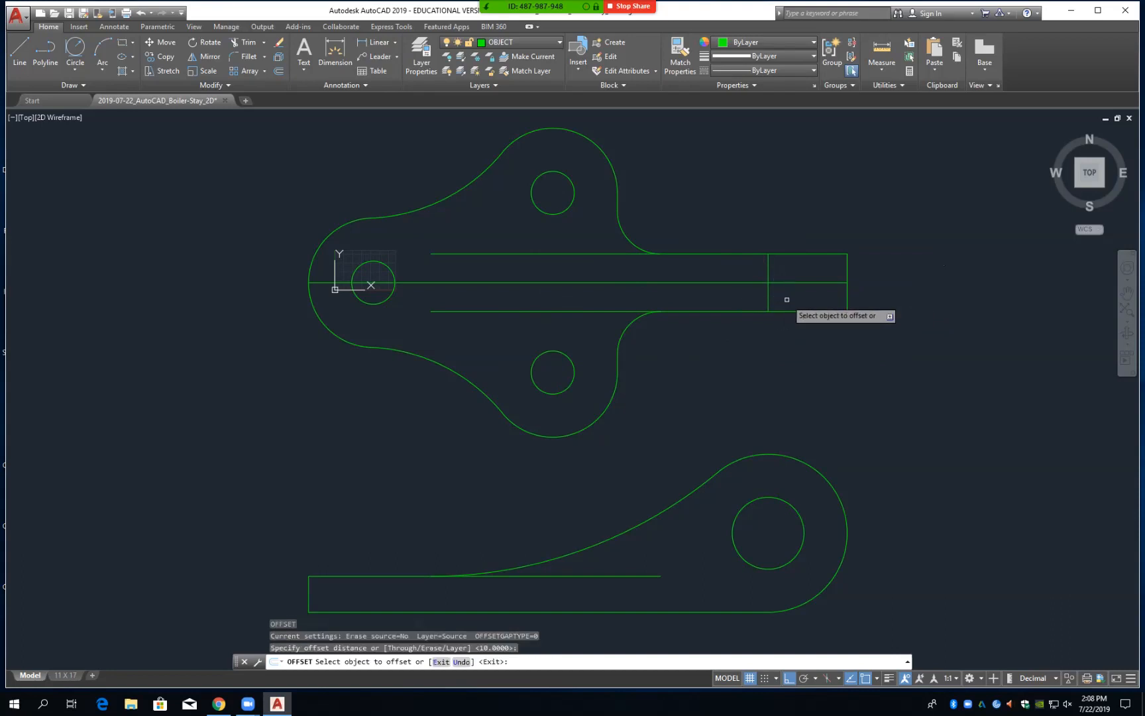
click(769, 298)
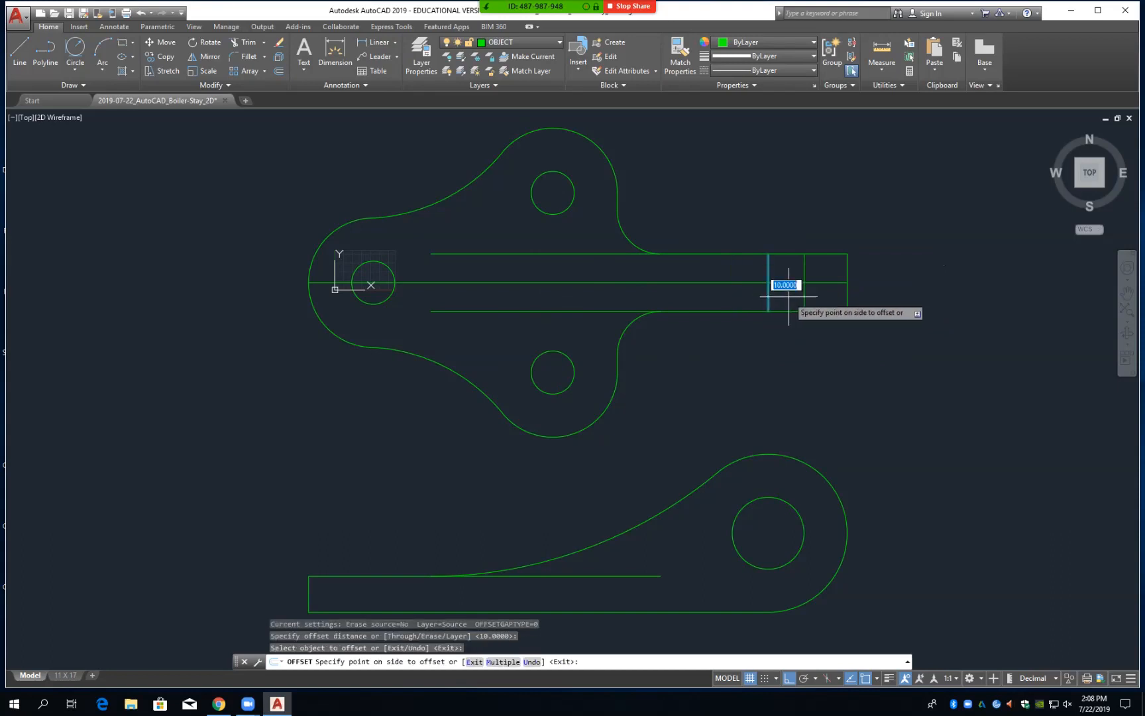
click(771, 295)
click(768, 294)
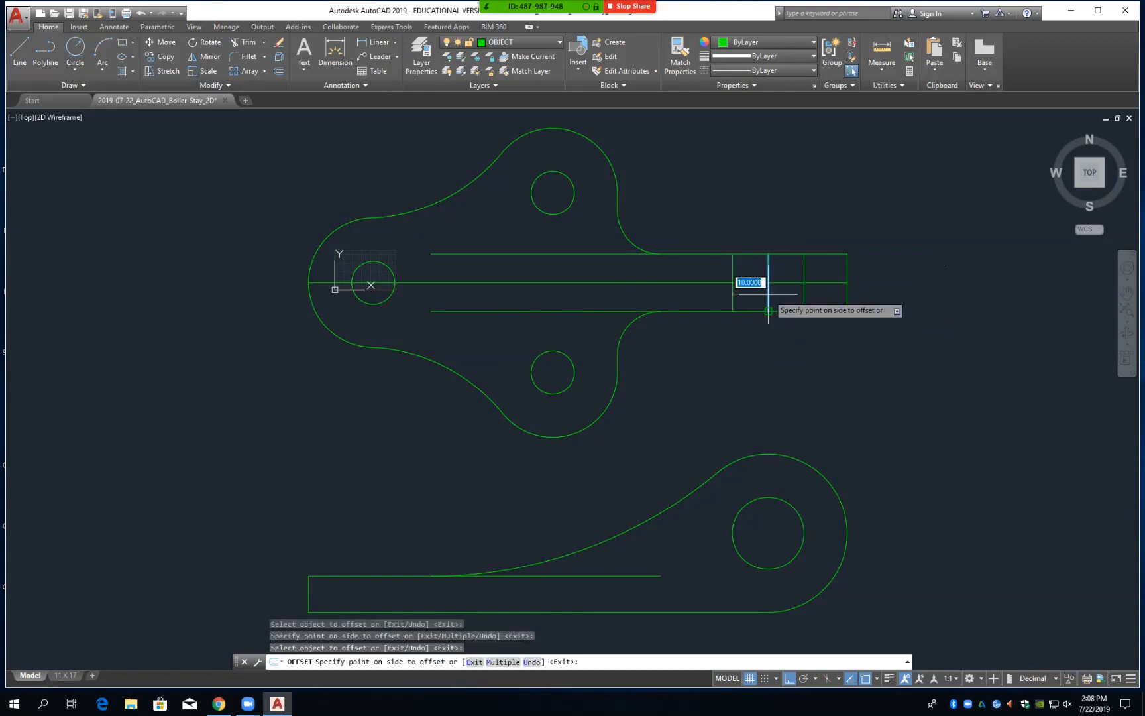
click(747, 298)
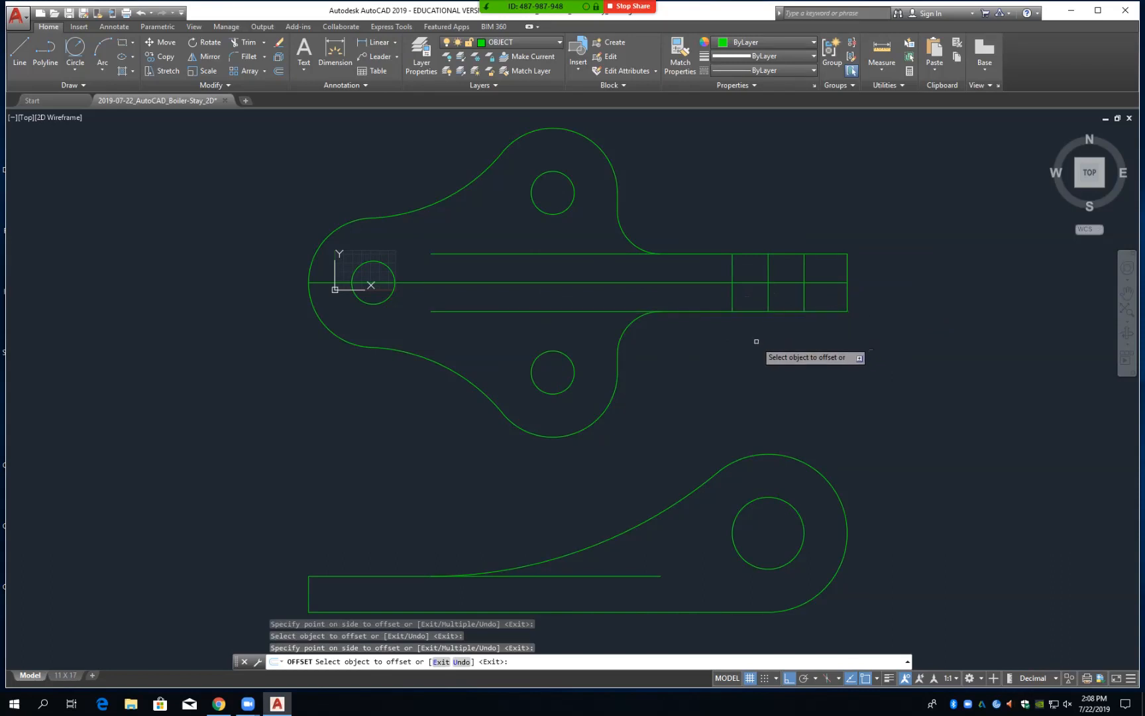
key(Return)
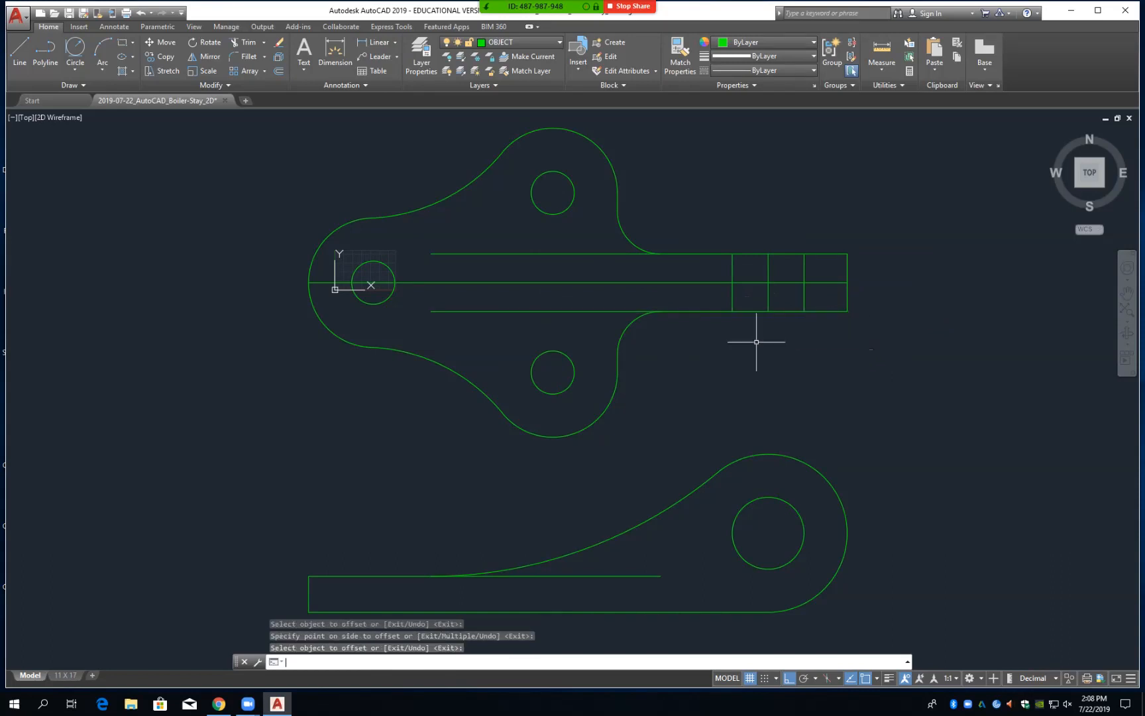
Move the two offset hole-edge lines in the neck to the HIDDEN layer
click(733, 299)
click(805, 296)
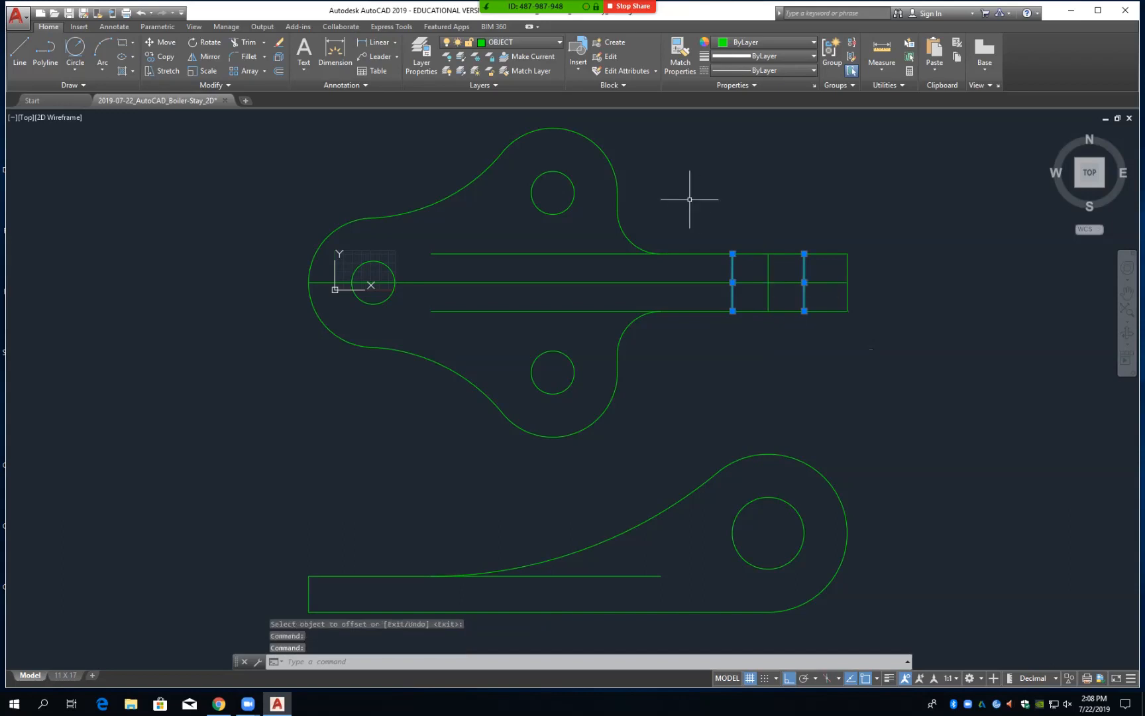
click(521, 41)
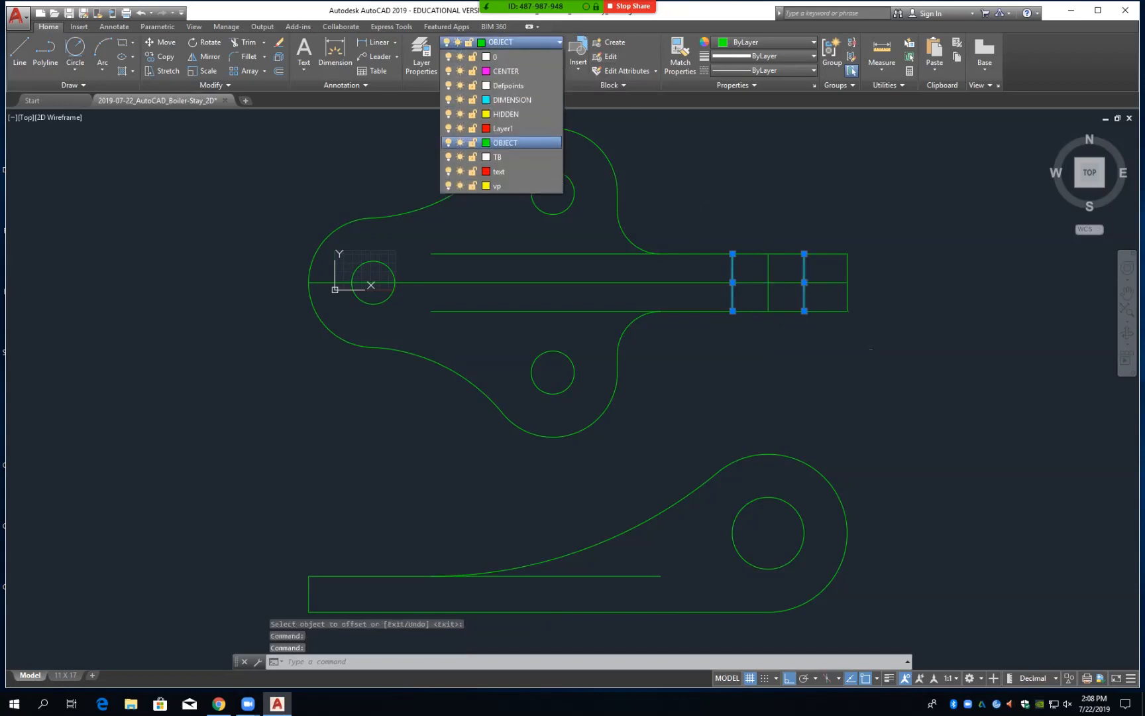
click(540, 116)
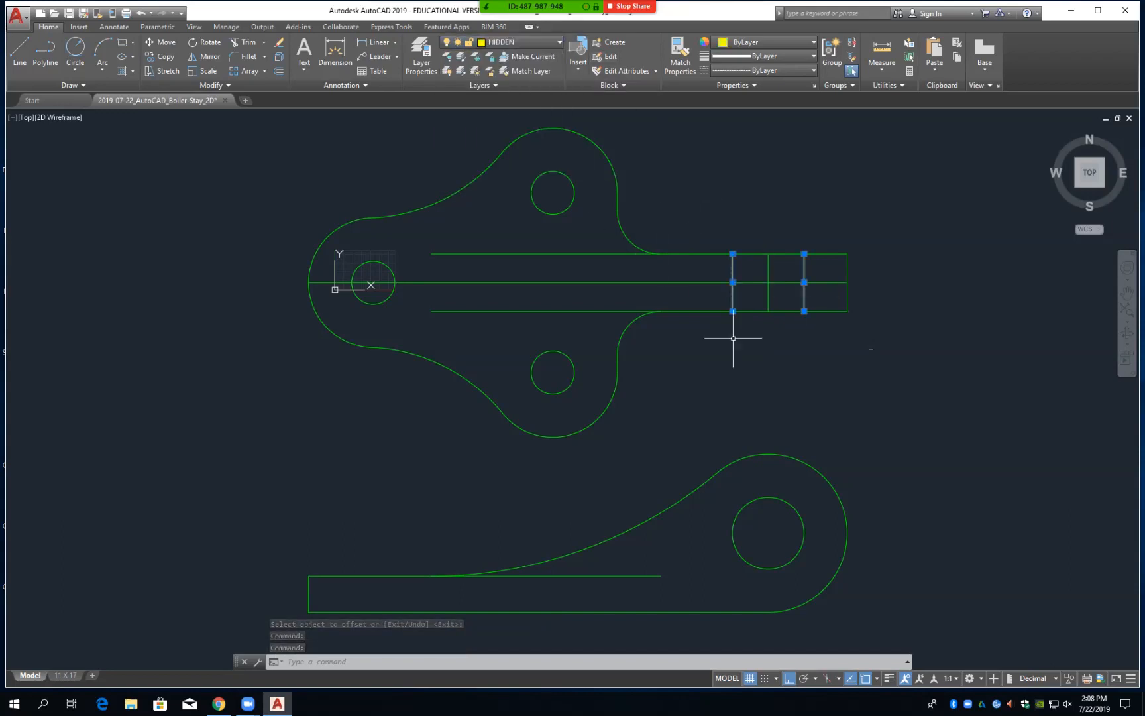
text(o)
key(Return)
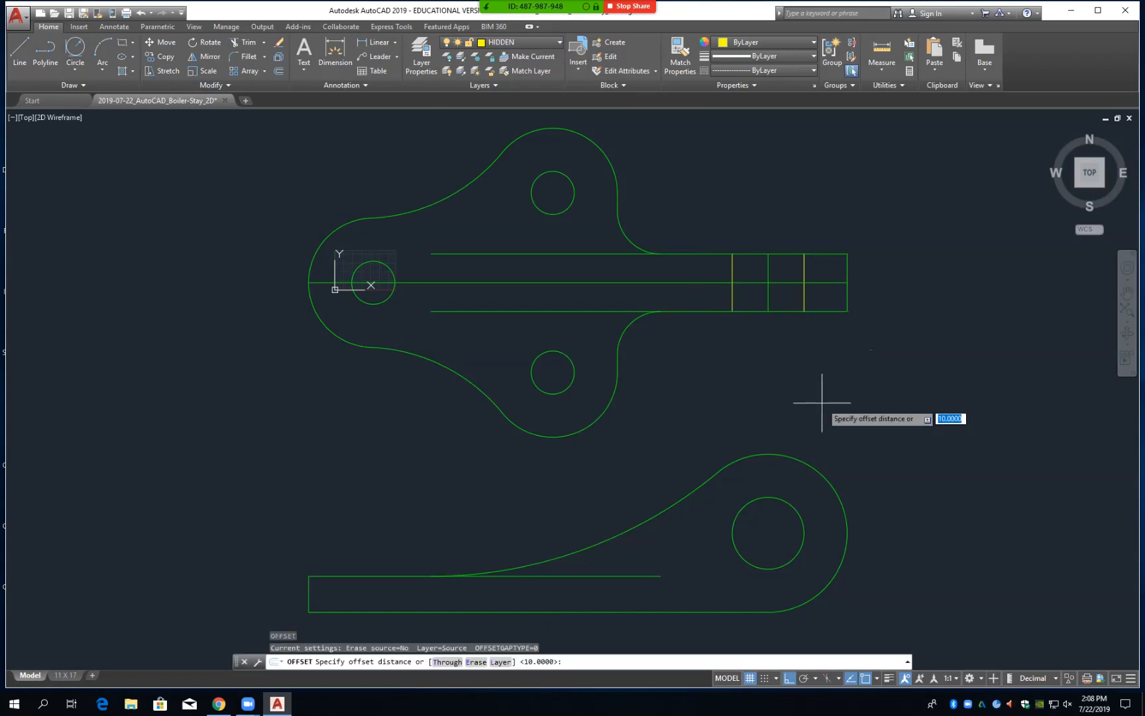
text(e)
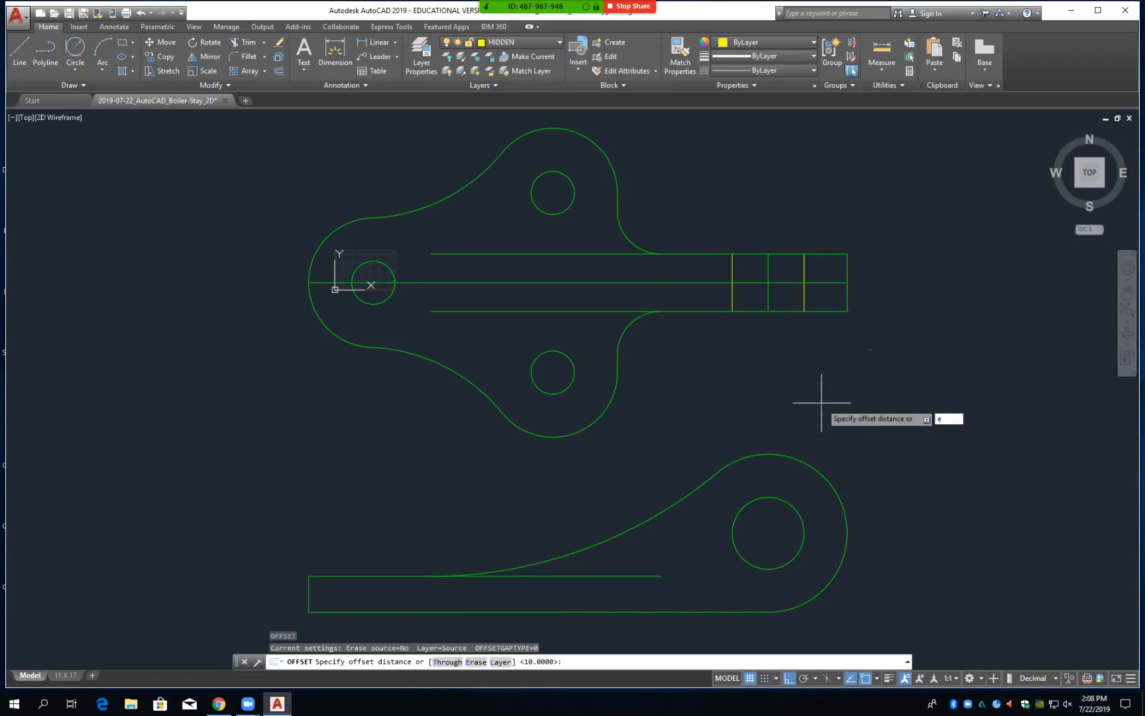
key(Return)
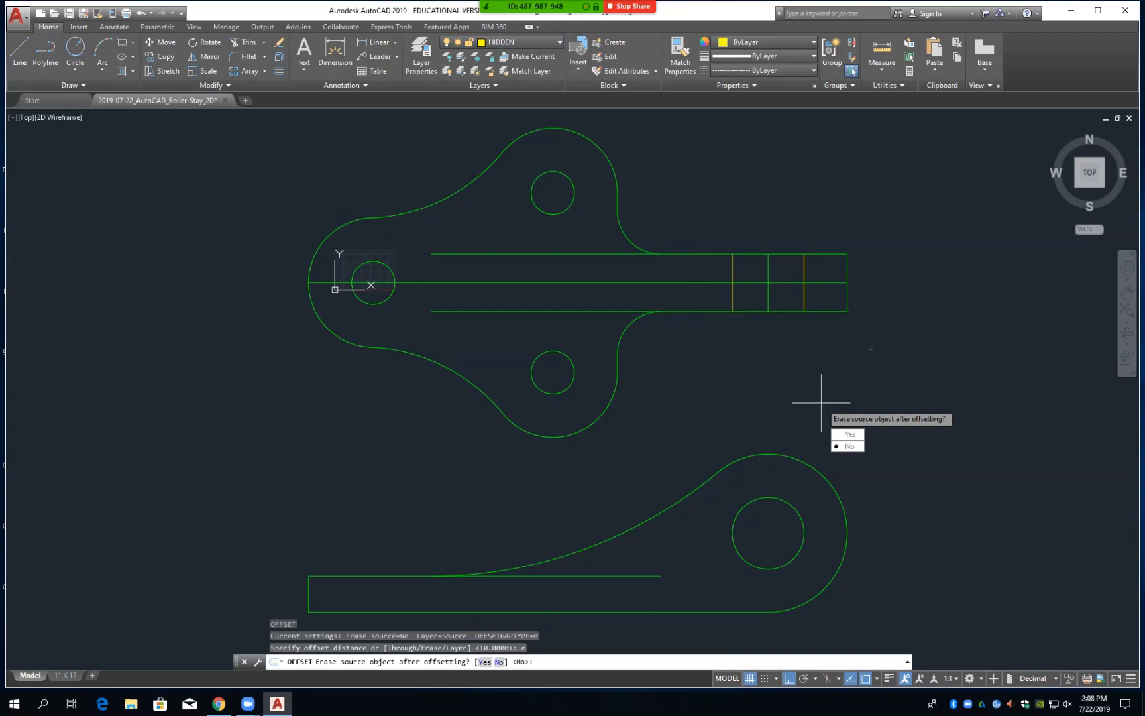
key(Down)
key(Return)
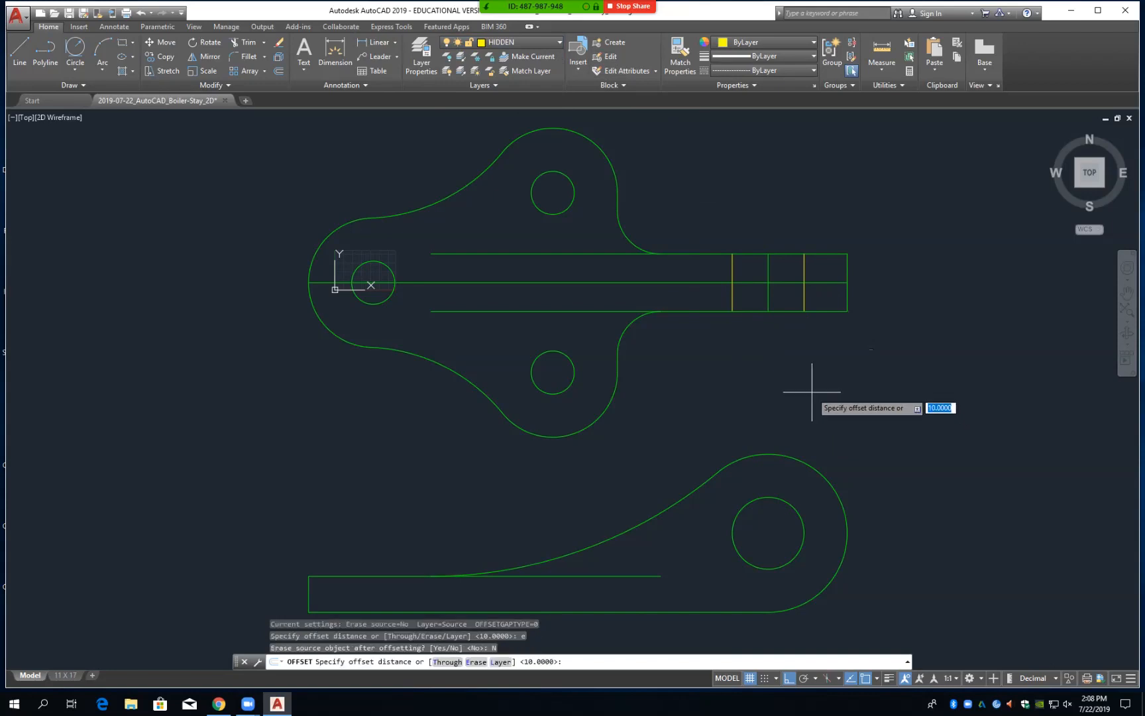
key(Escape)
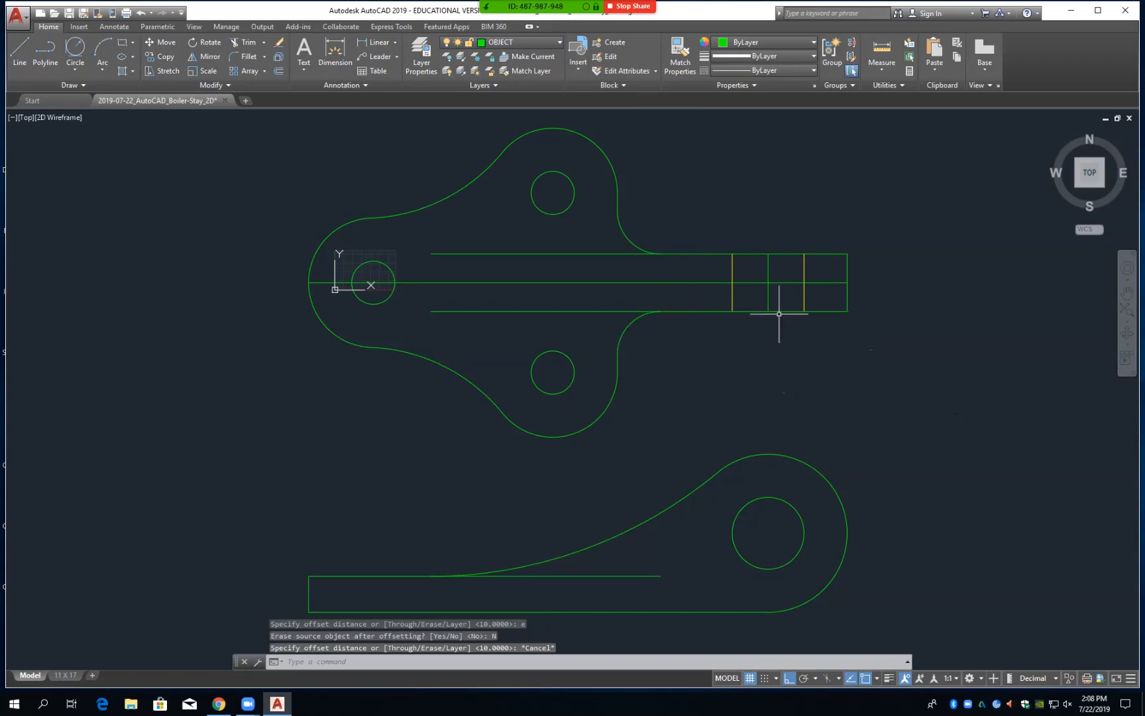
Delete the vertical line midway between the neck's two hidden hole edges and the horizontal centre line of the top view
click(769, 298)
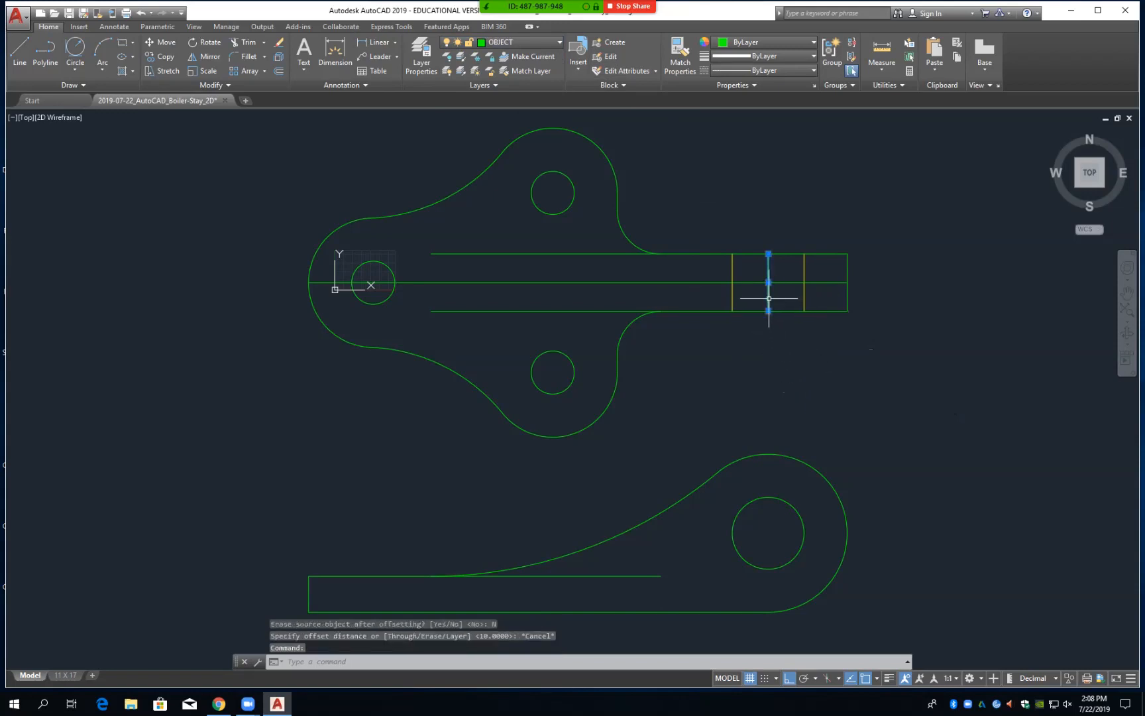
key(Delete)
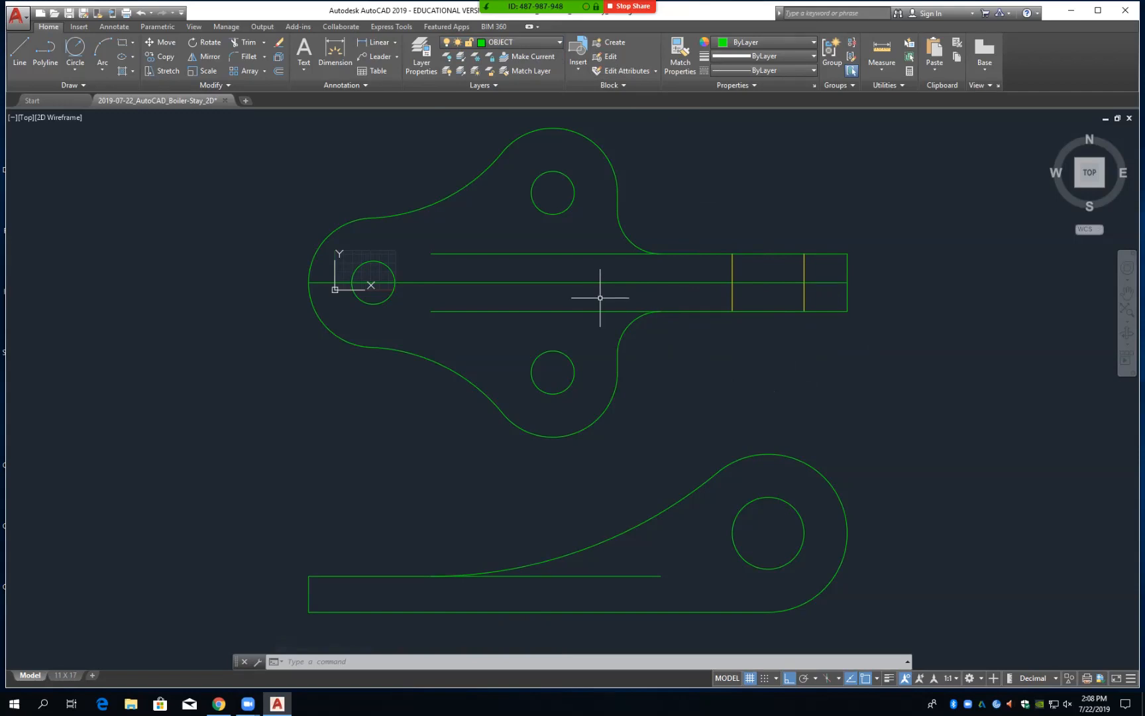
click(645, 282)
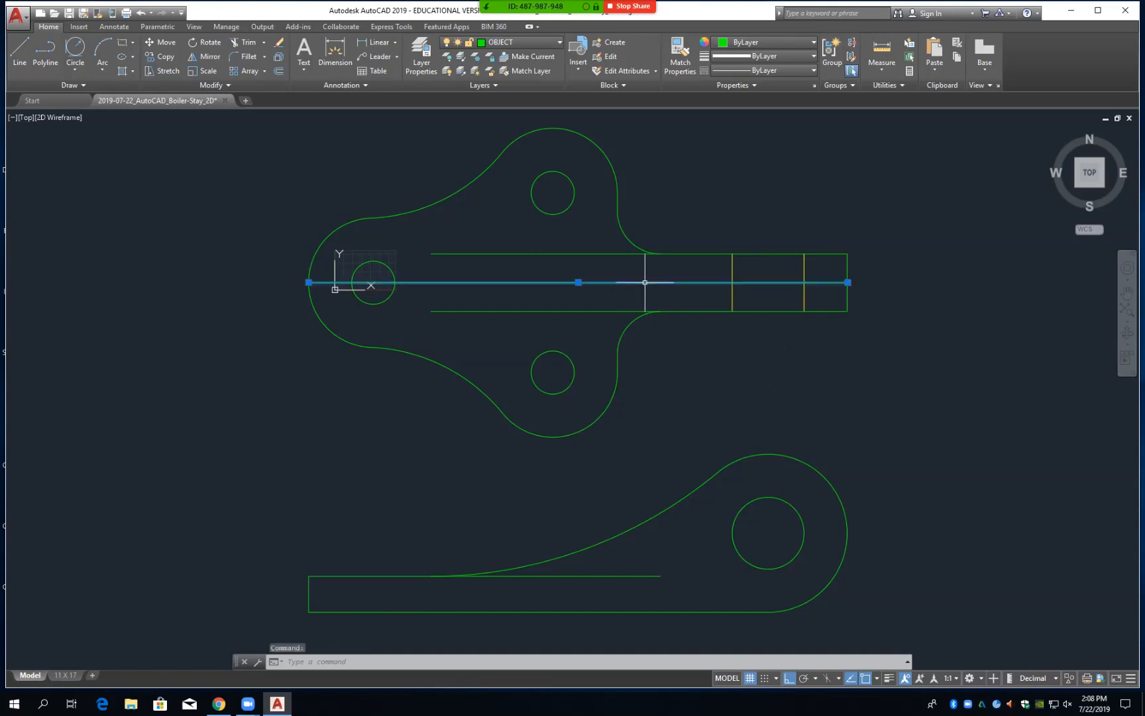
key(Delete)
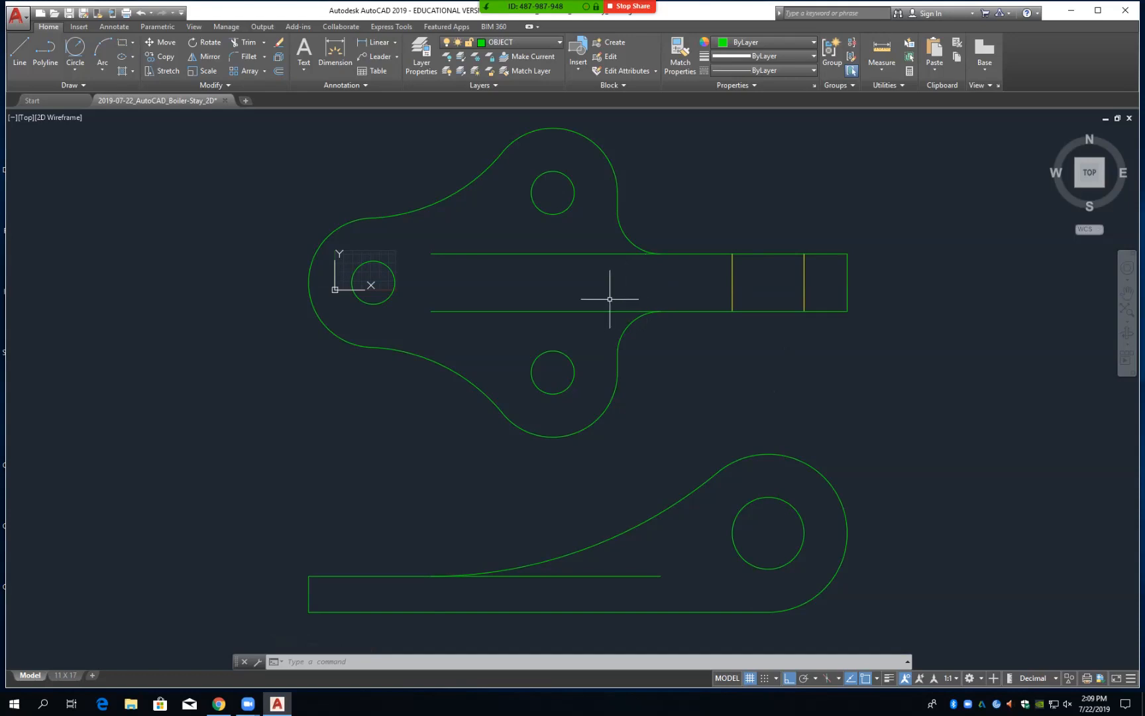
Draw a line from the centre of the top view's upper small hole perpendicular to the side view's bottom edge
text(l)
key(Return)
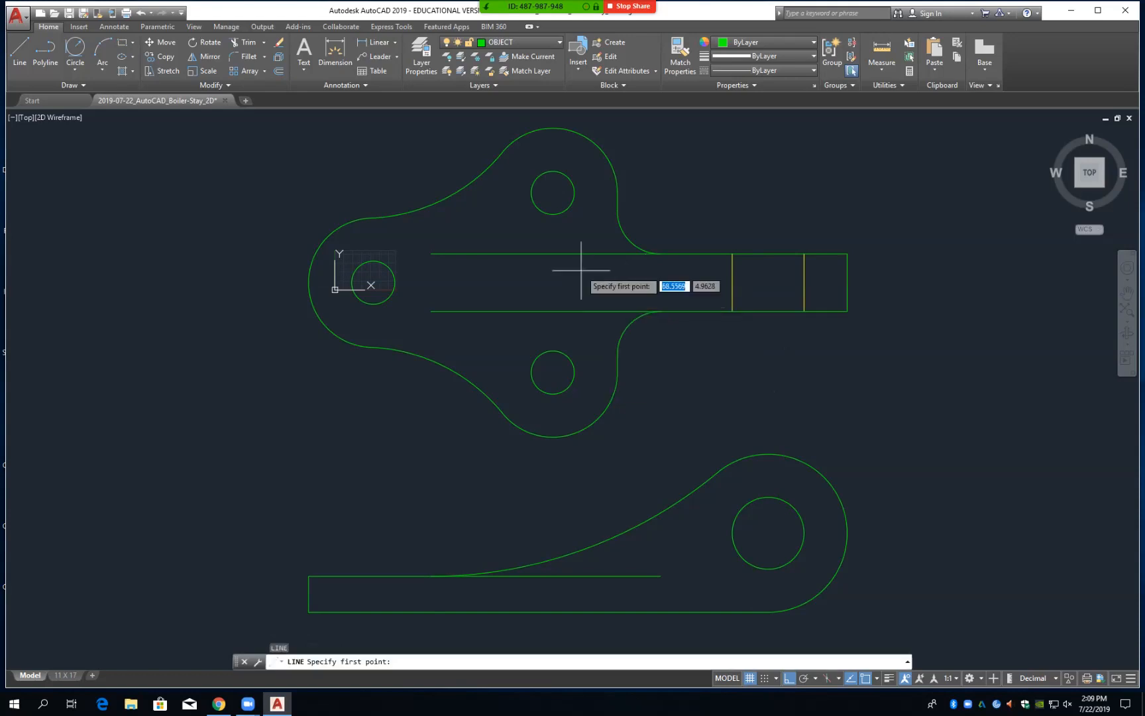
click(557, 191)
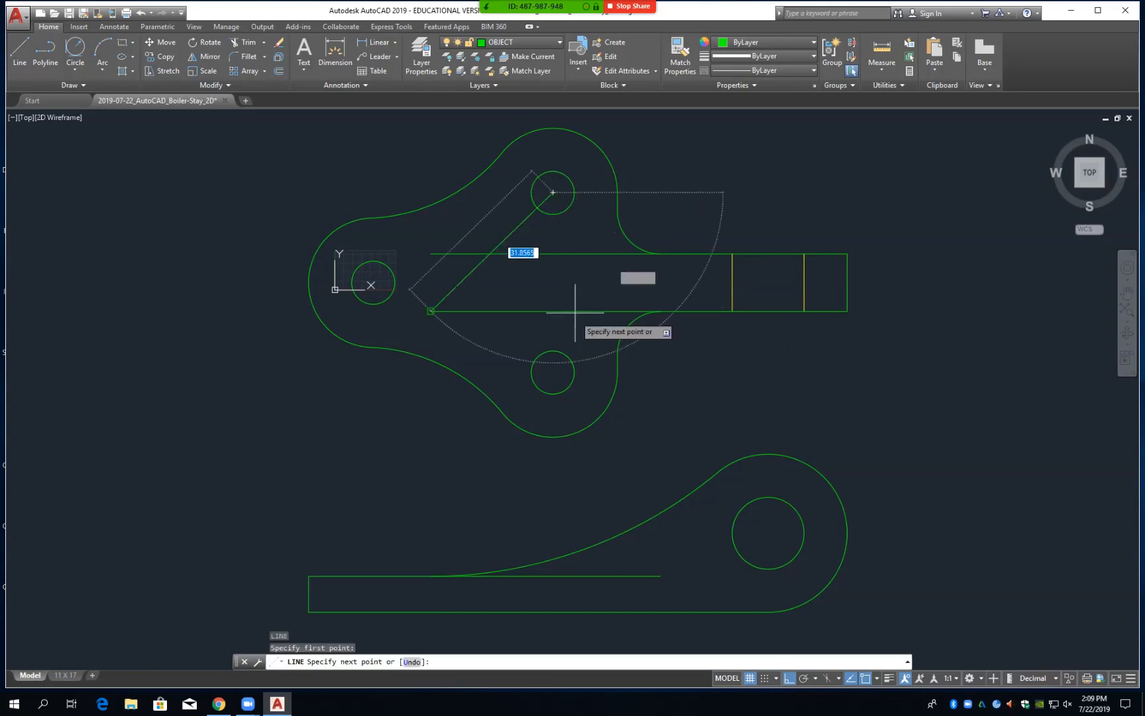
text(perp)
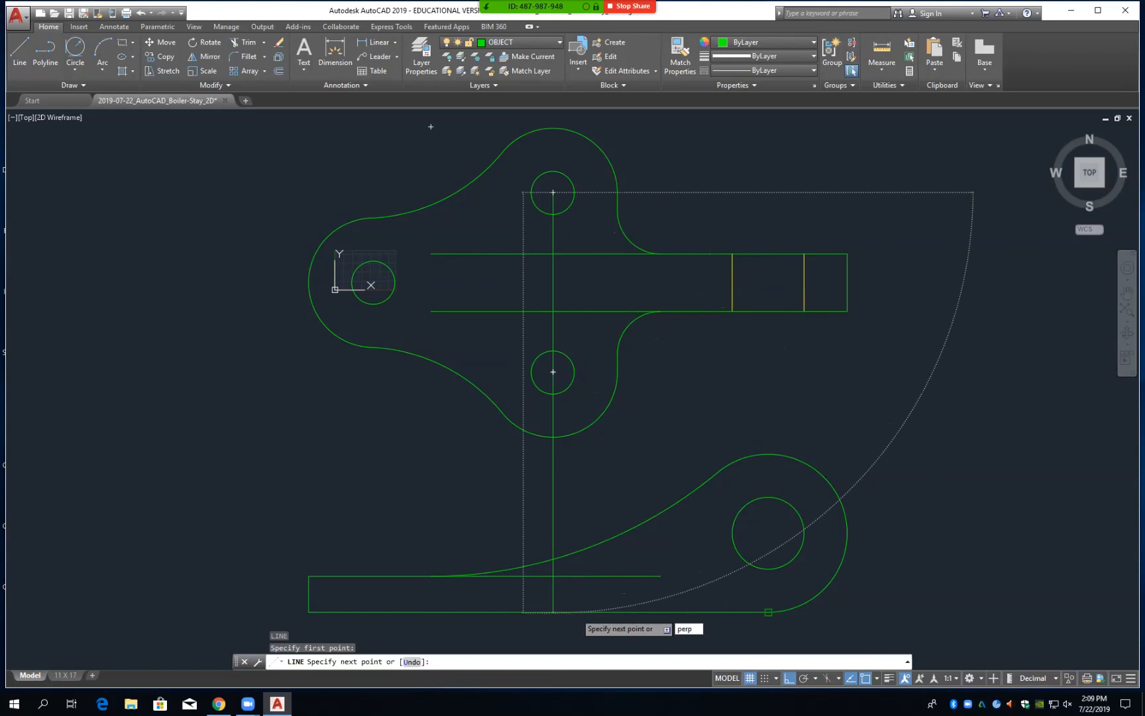
key(Return)
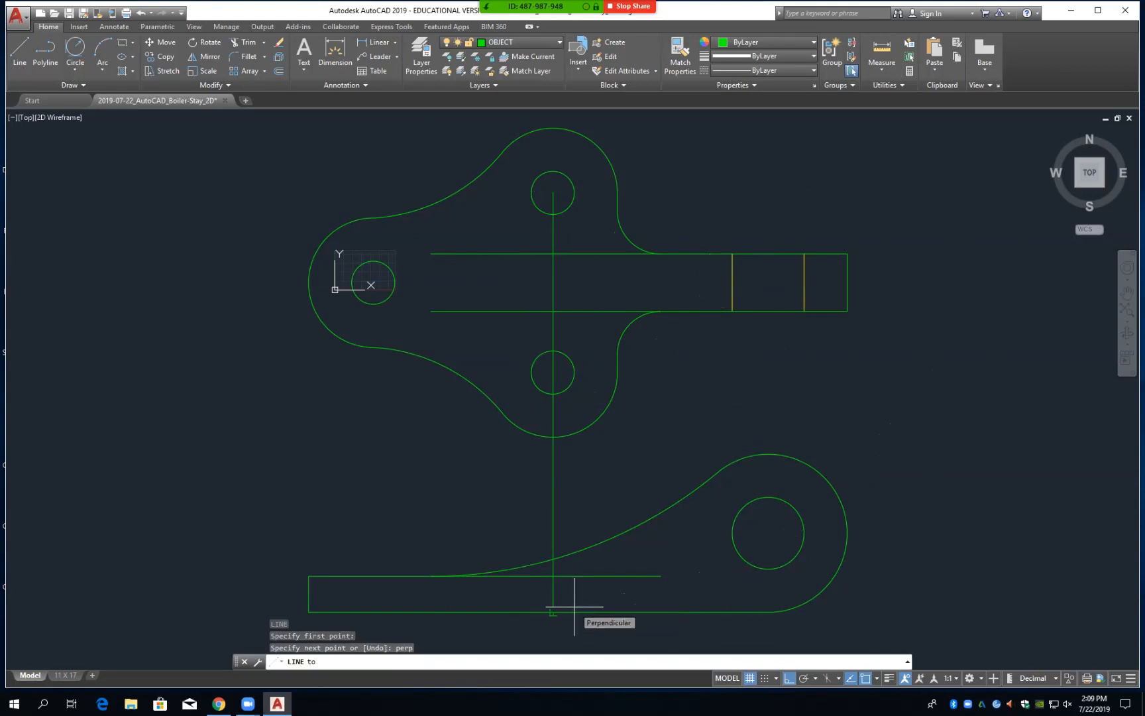
click(575, 607)
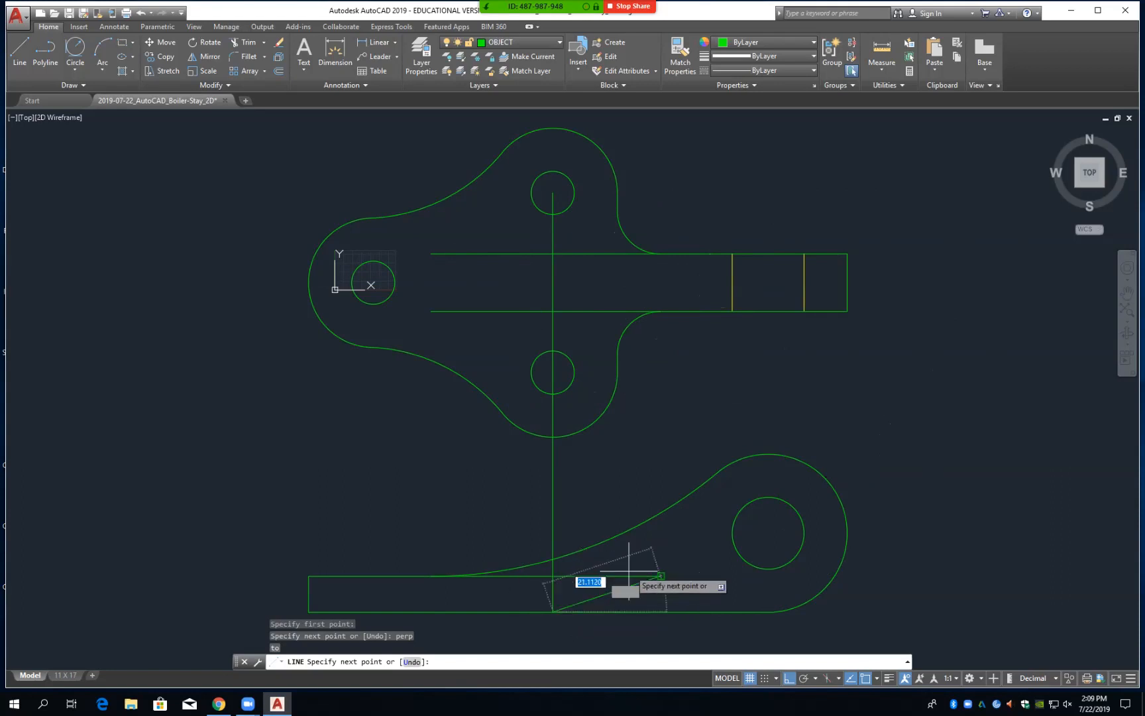
key(Return)
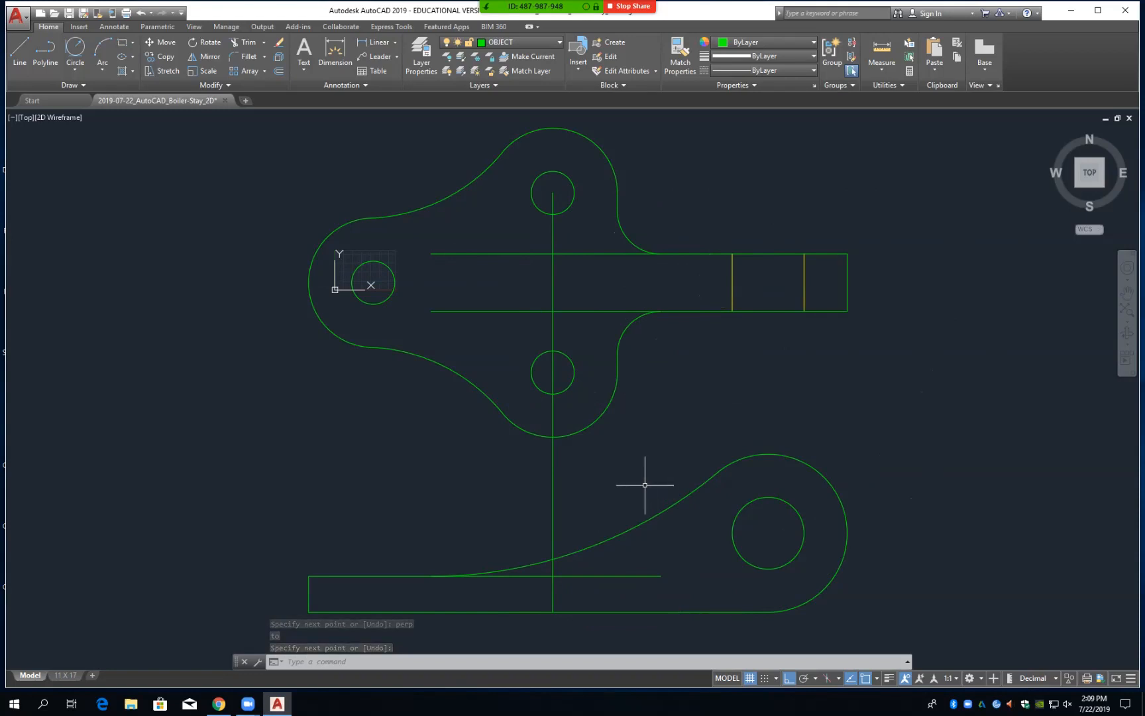
Draw a line from the centre of the top view's leftmost hole perpendicular to the side view's bottom edge, and turn Ortho off
text(l)
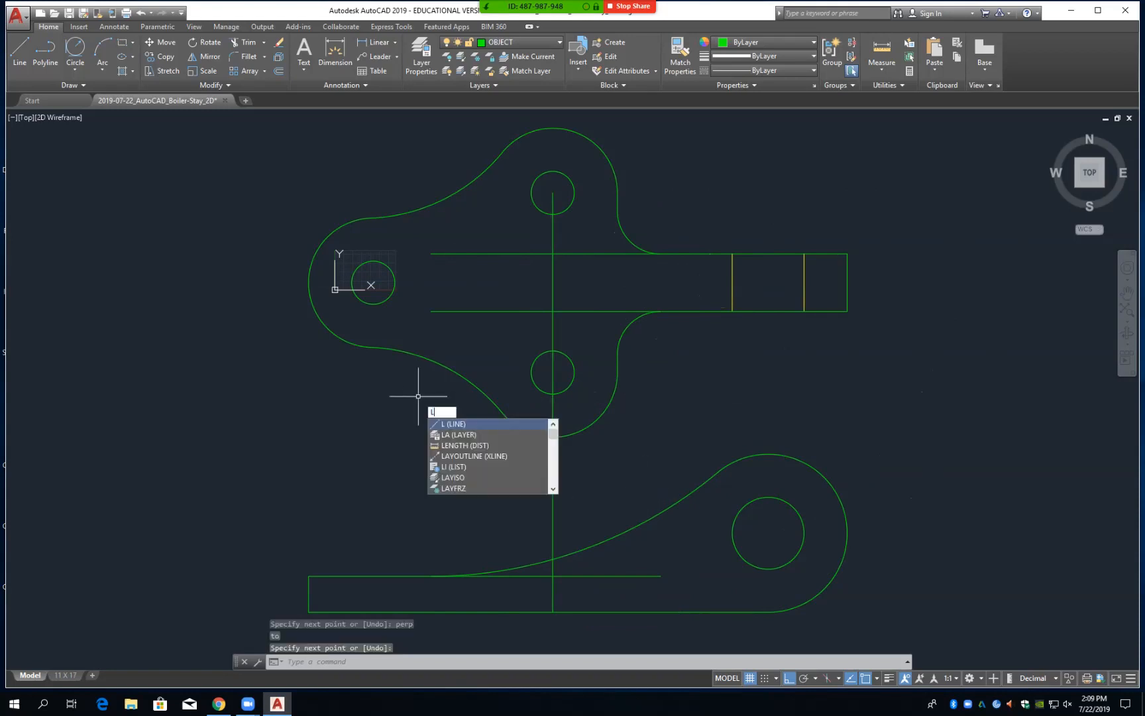
key(Return)
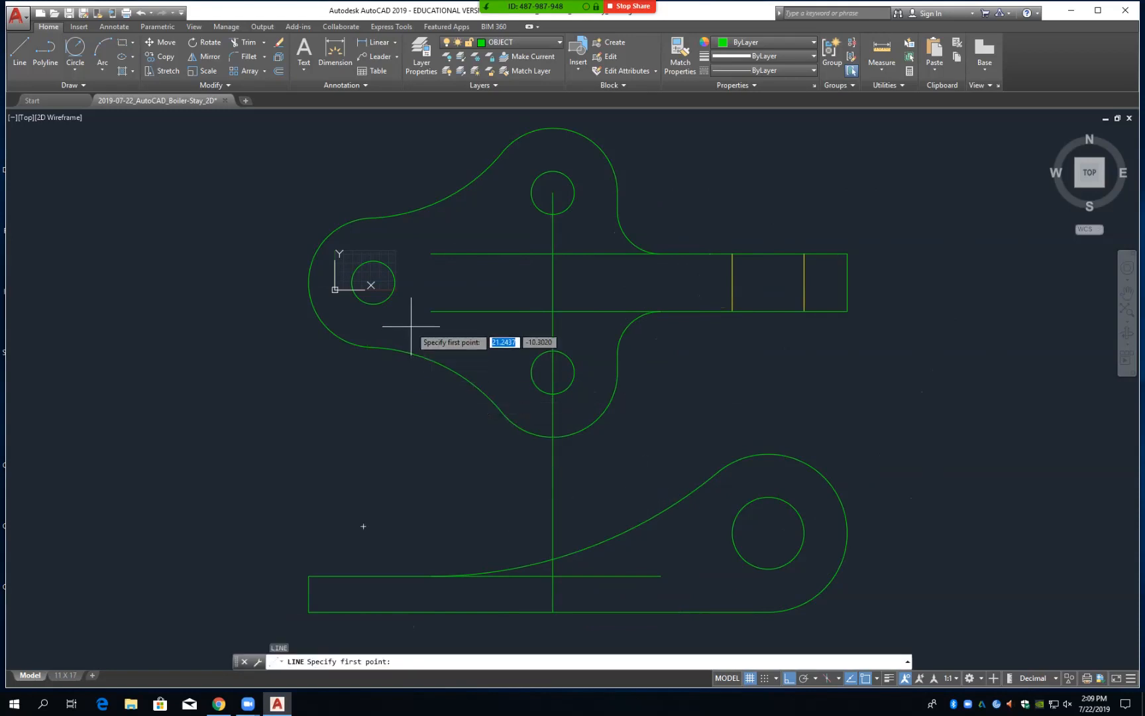
click(373, 283)
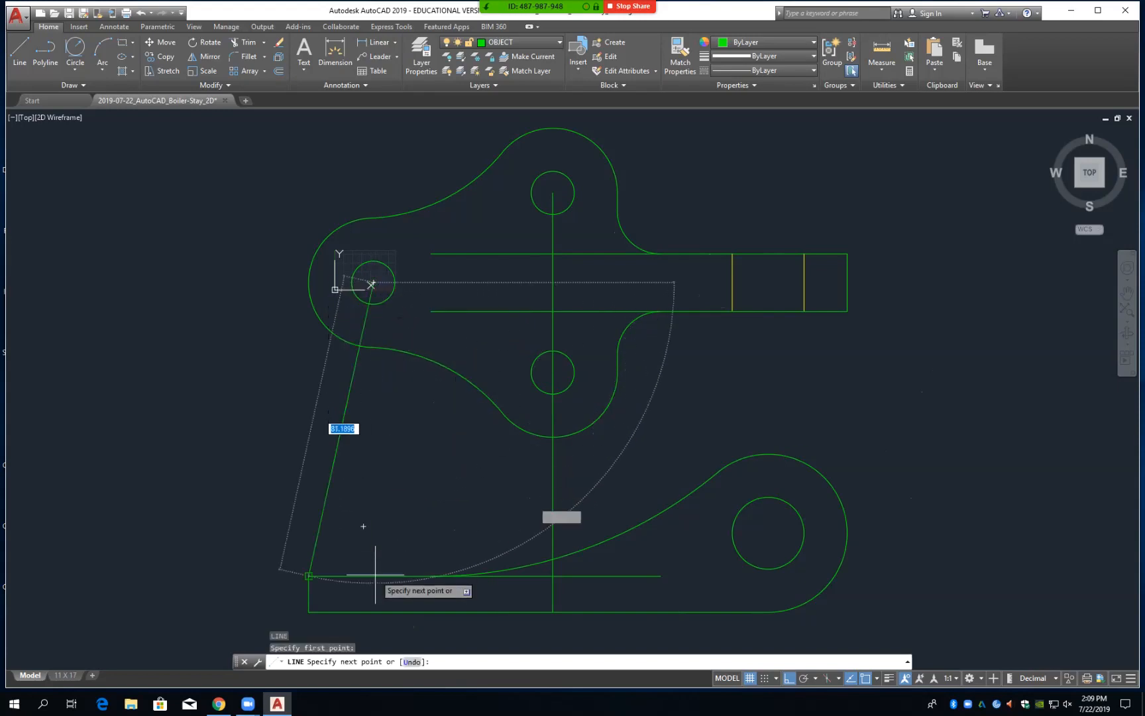
text(p)
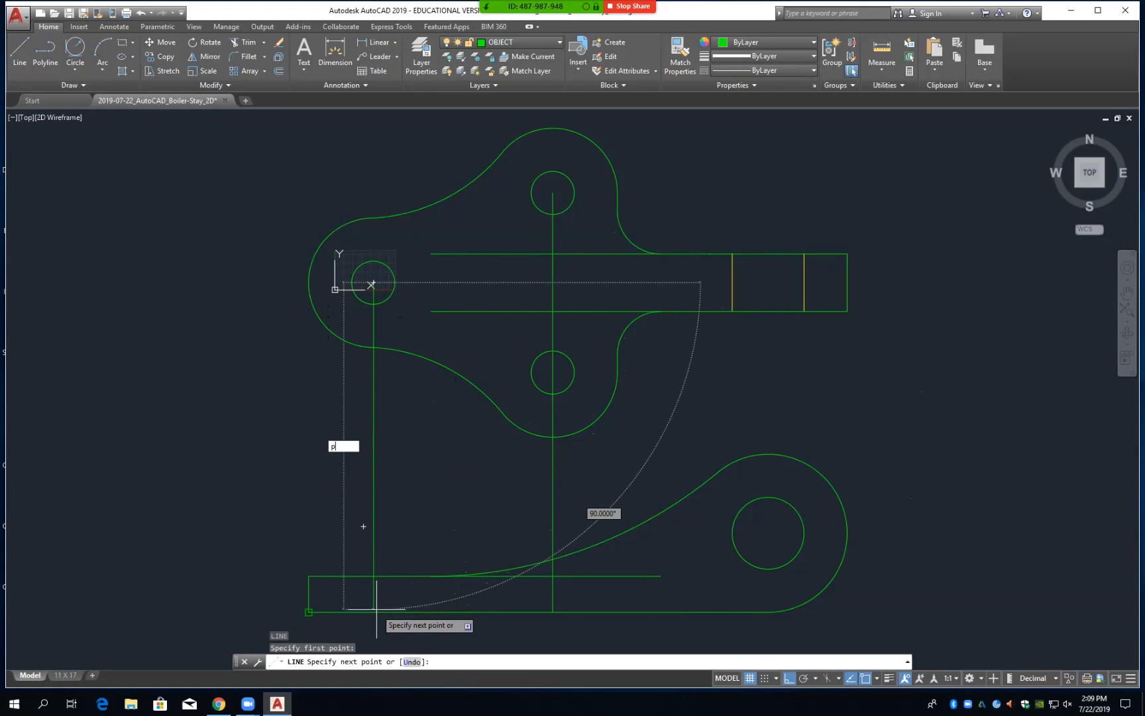
text(erp)
key(Return)
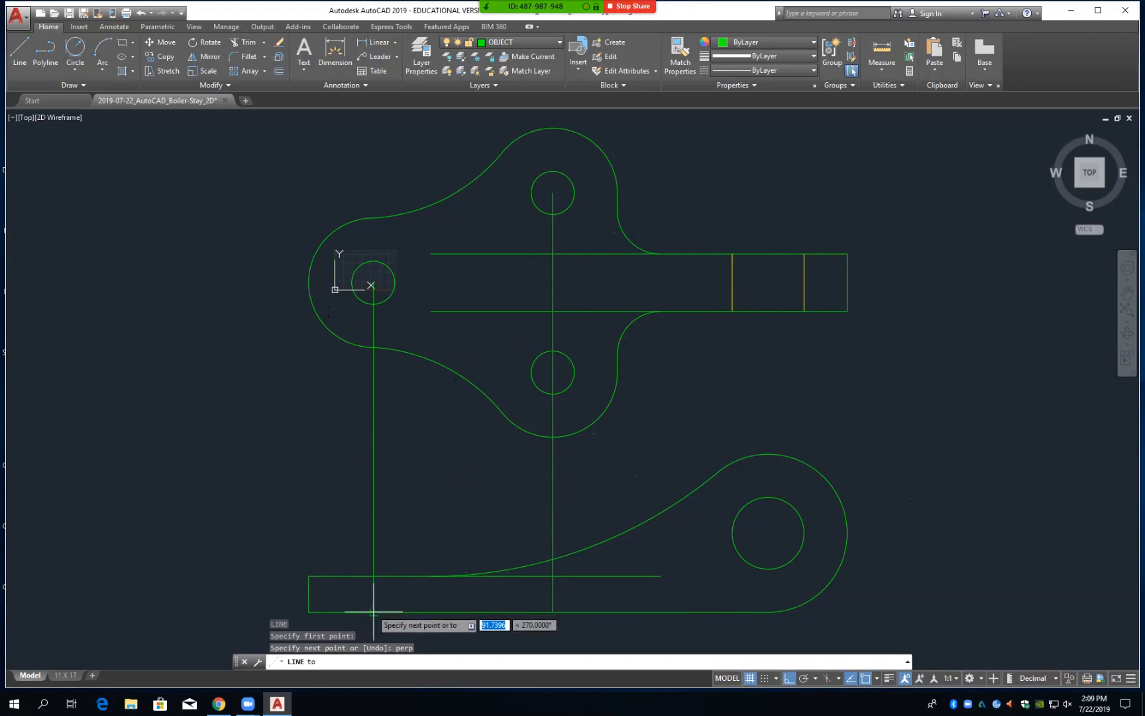
click(373, 612)
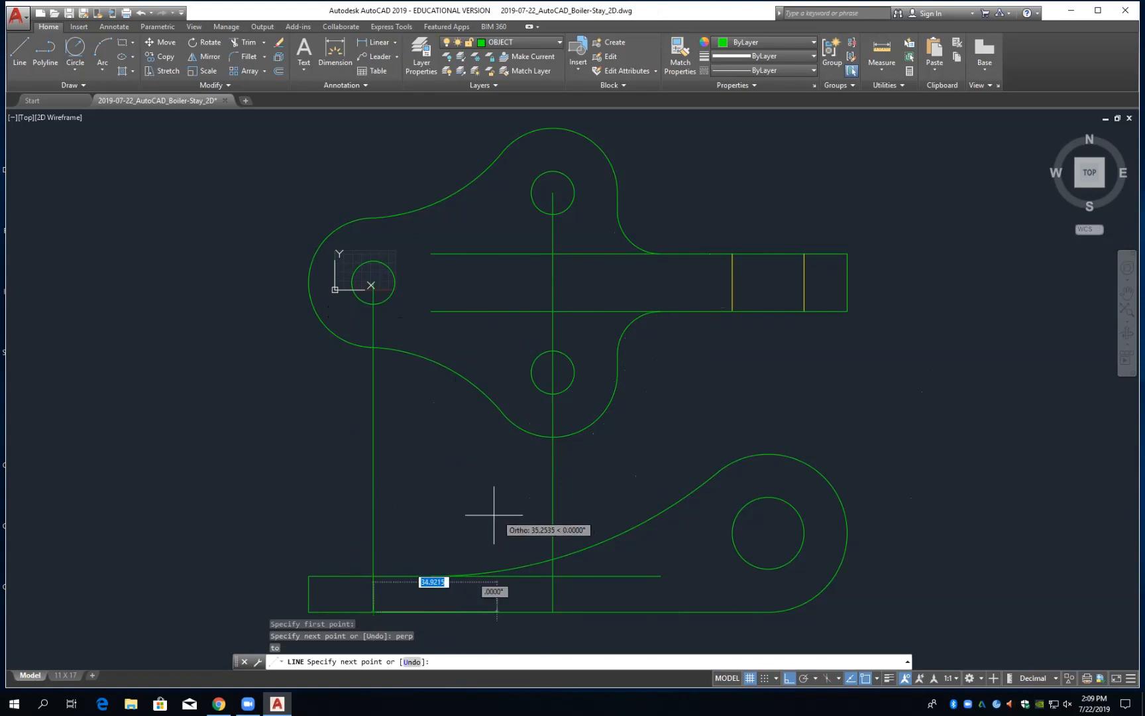
key(F8)
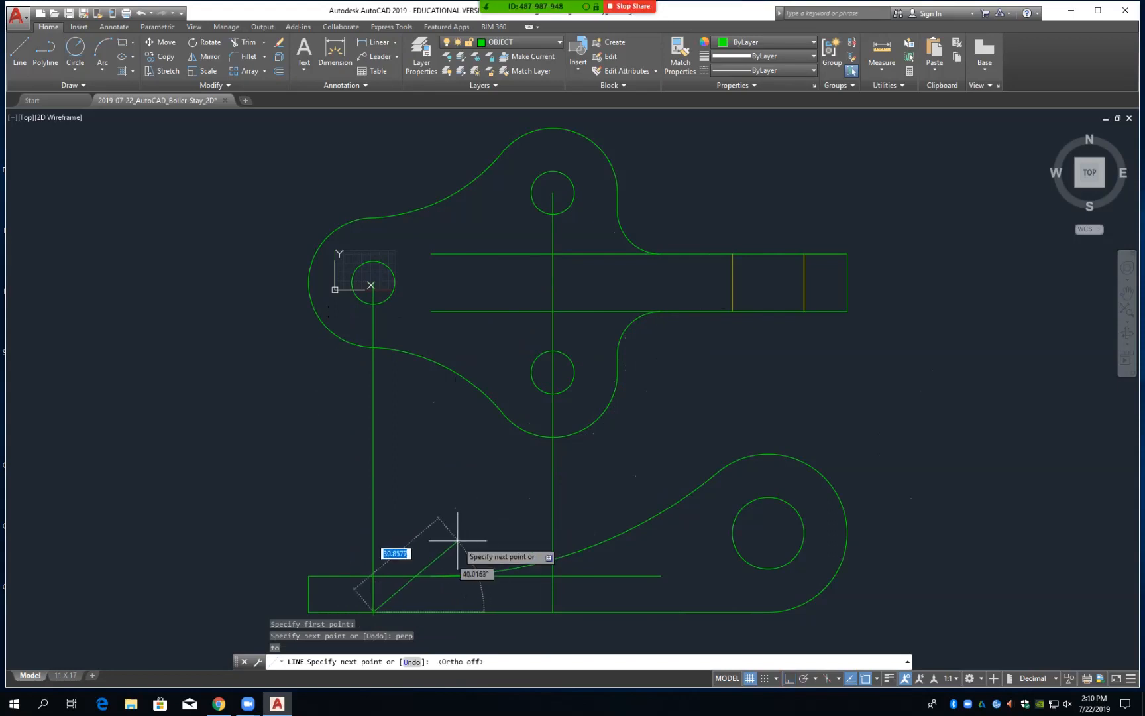
key(Return)
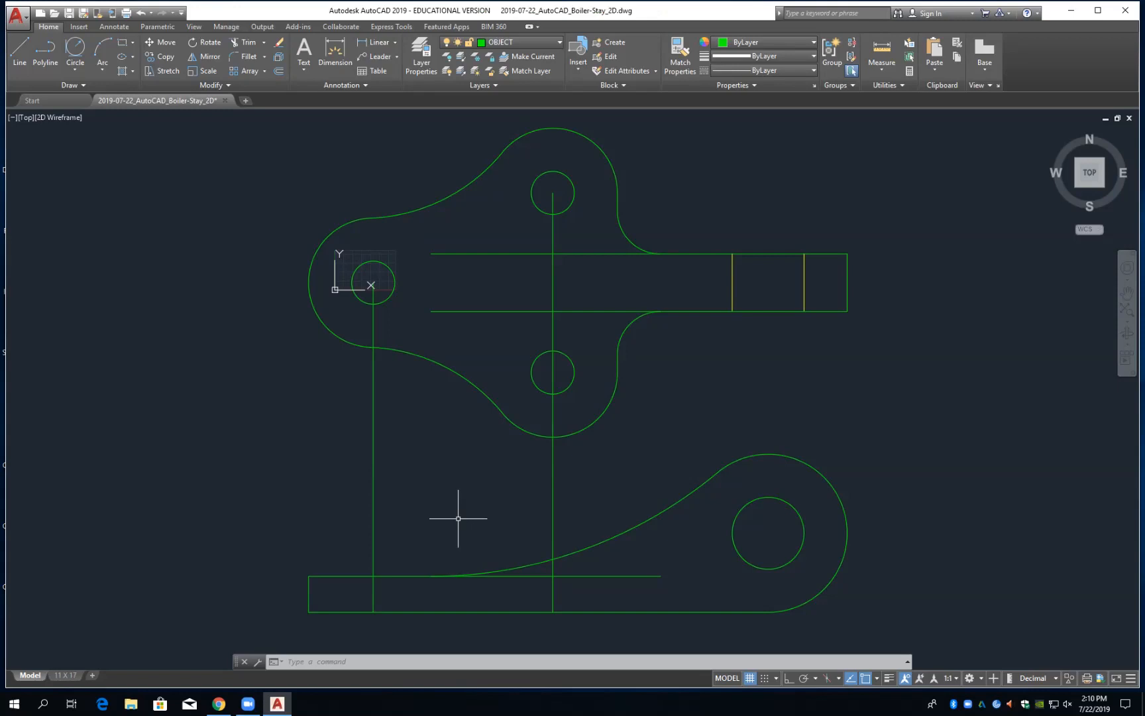
Offset the leftmost hole's projection line by 9 toward the neck
text(o)
key(Return)
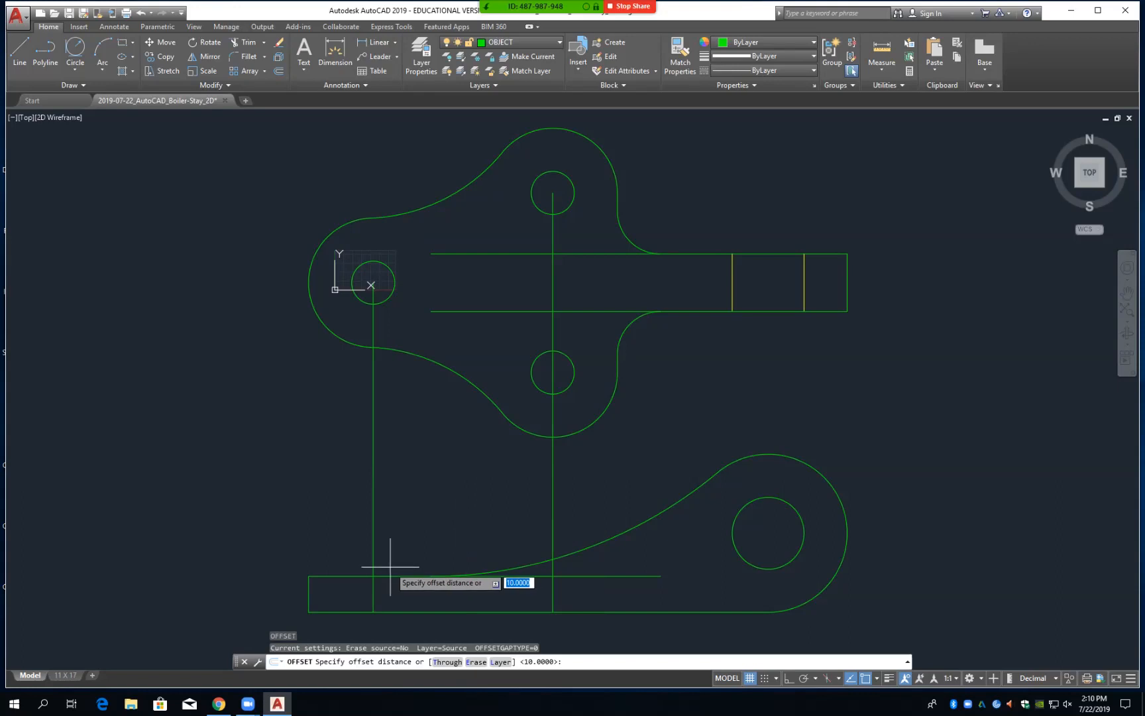
text(5)
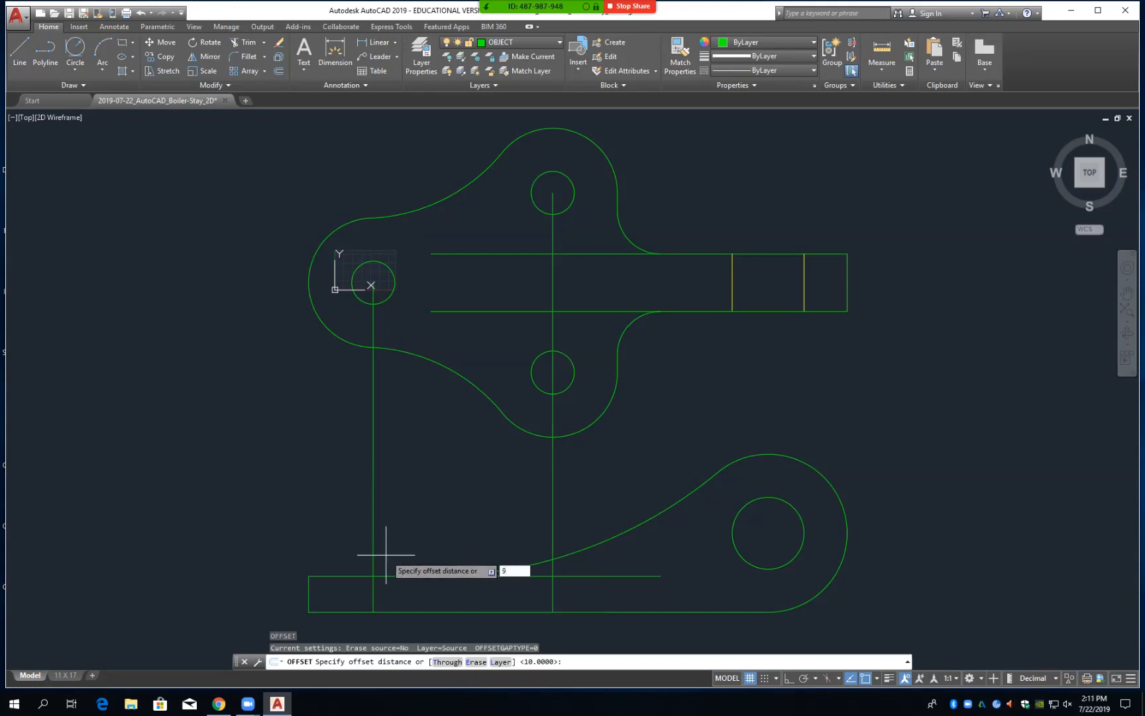
key(Return)
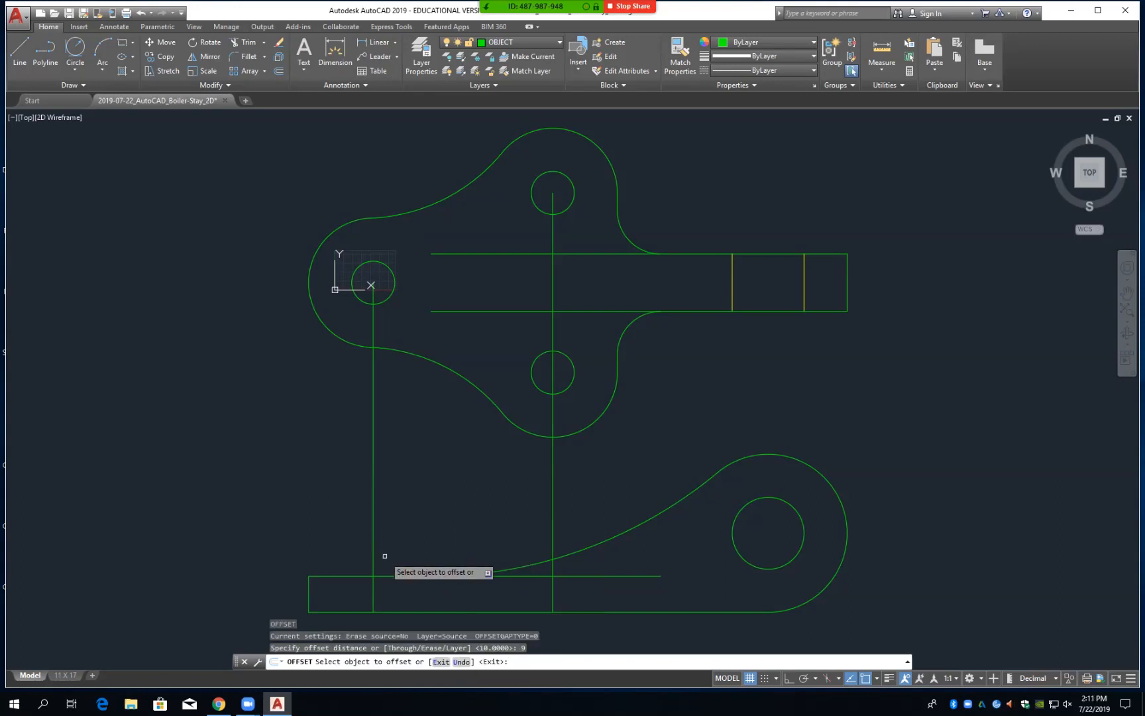
click(374, 596)
click(387, 583)
click(374, 596)
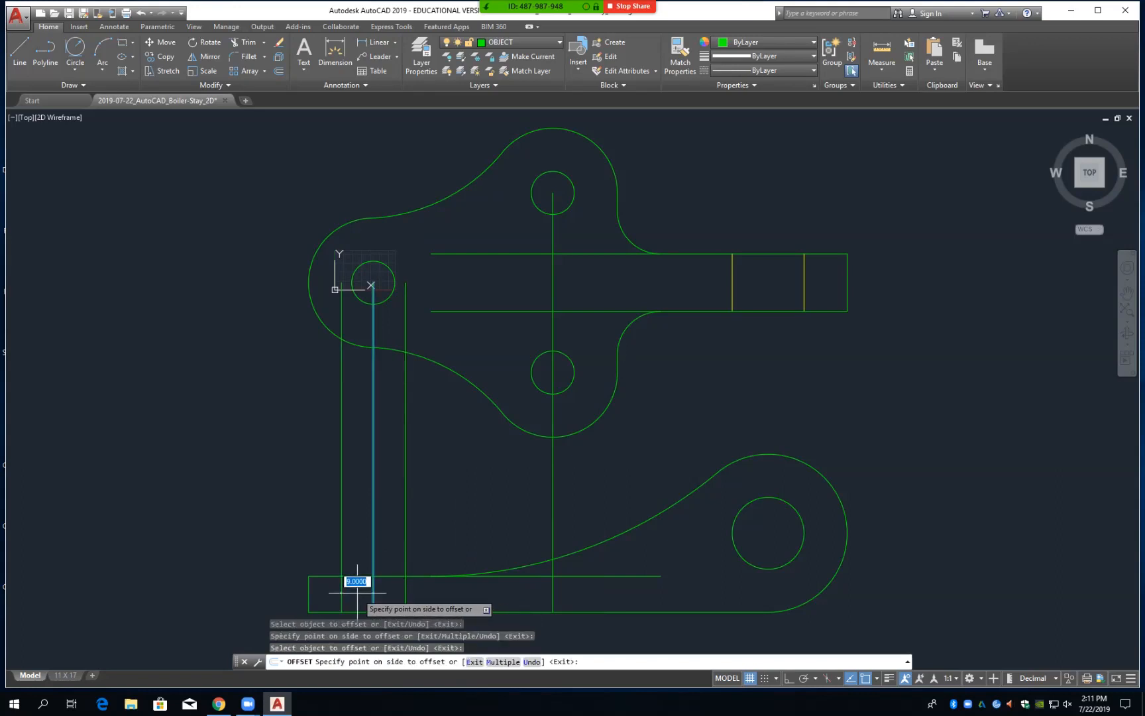
key(Escape)
key(Escape)
key(Escape)
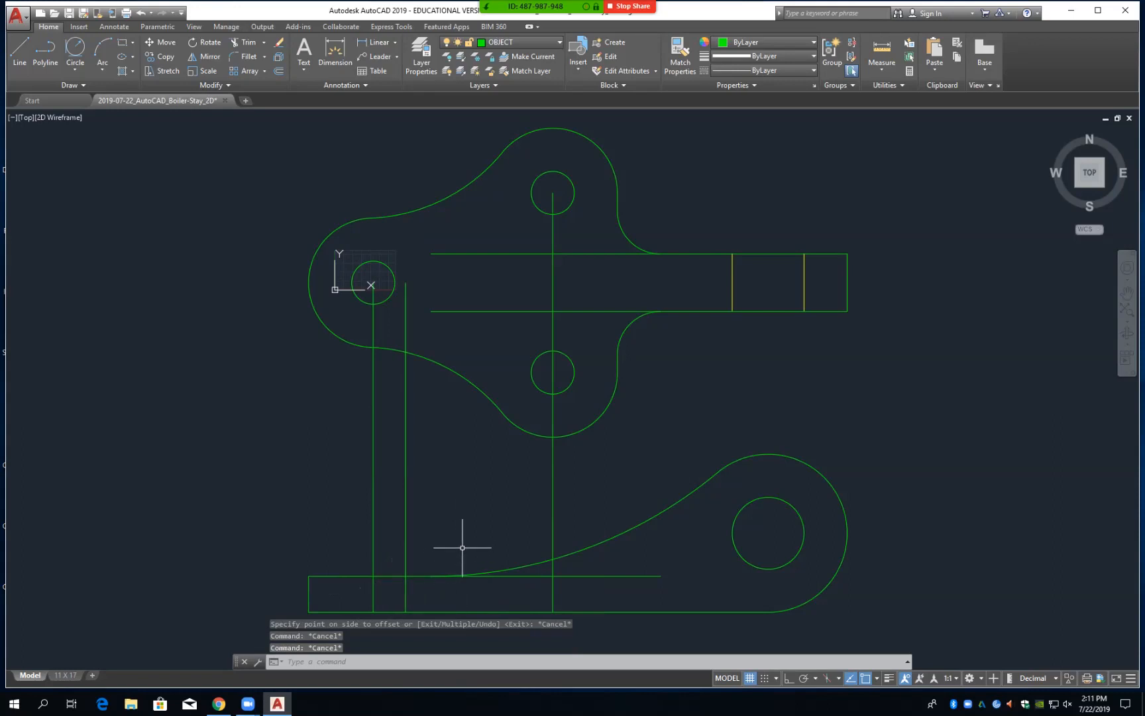
Erase the offset copy of the leftmost hole's projection line
text(E)
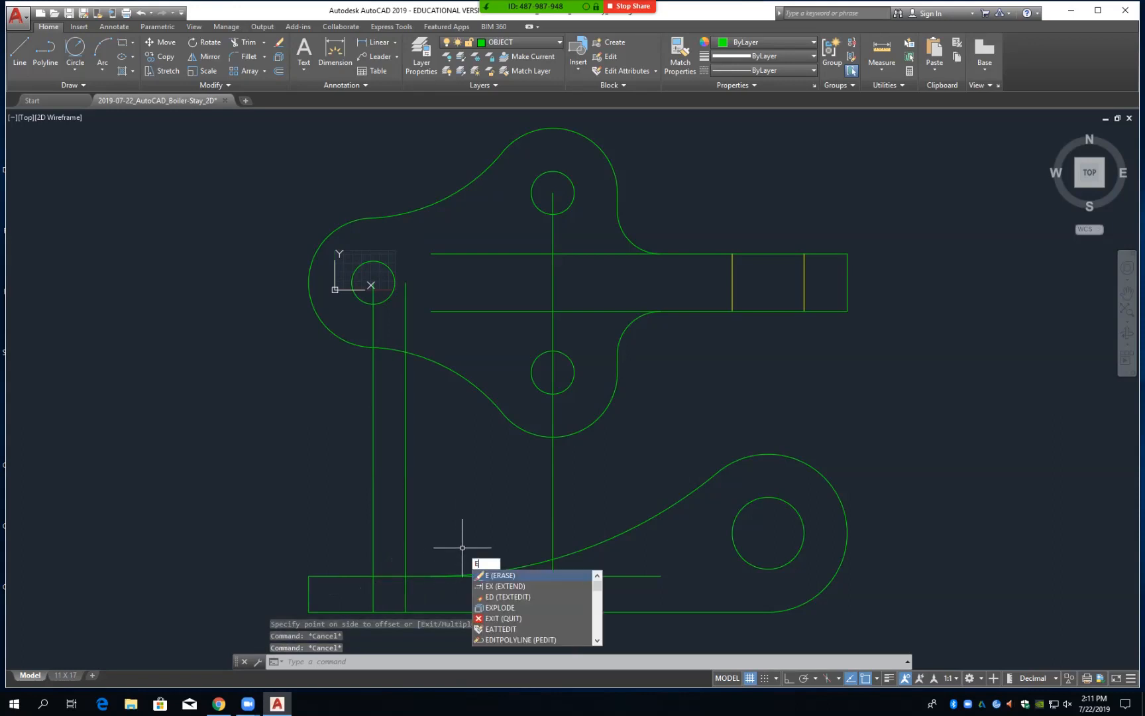
key(Return)
click(406, 524)
key(Return)
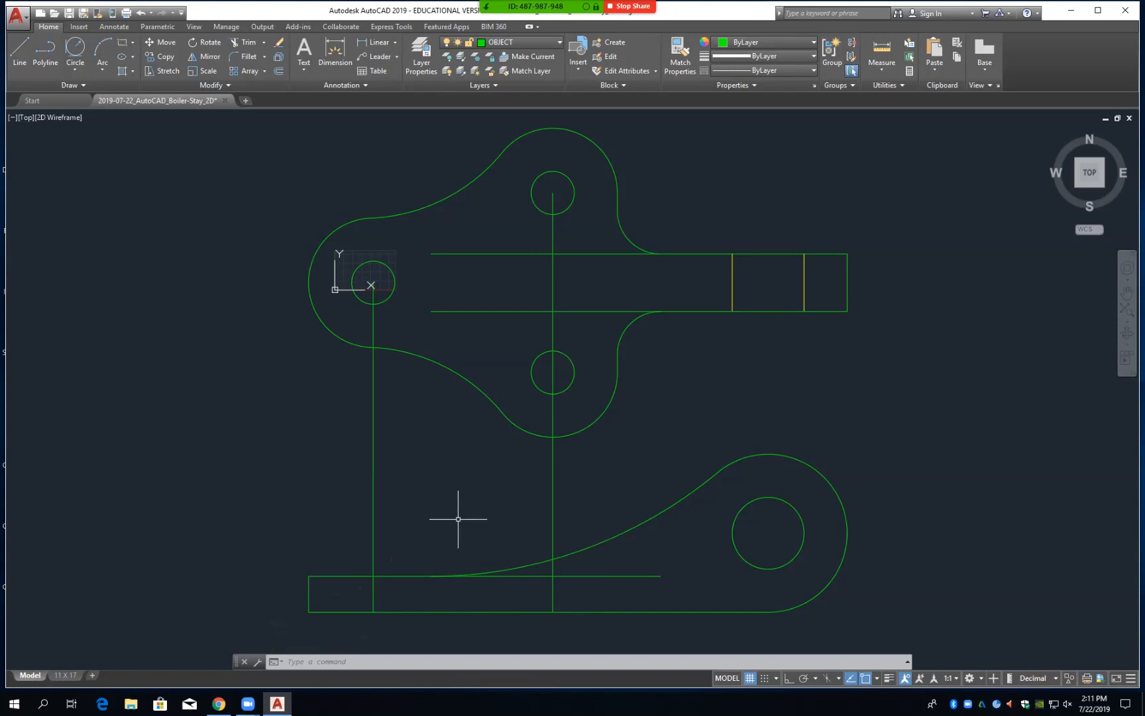
text(o)
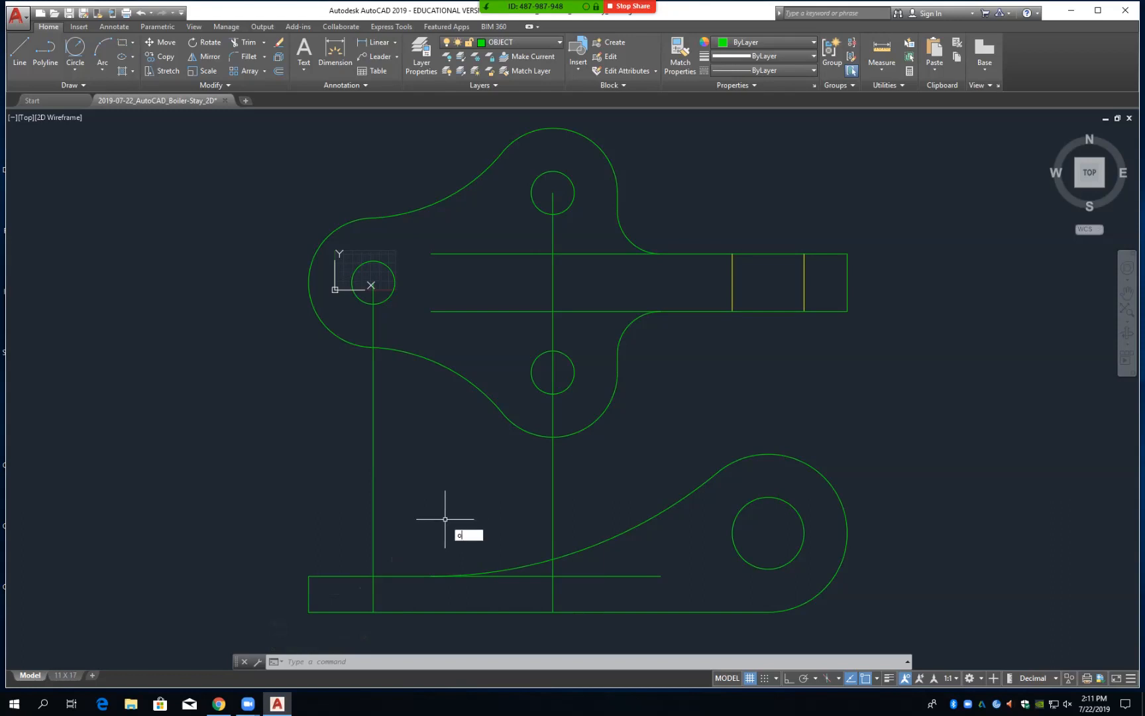
key(Return)
text(18)
key(Return)
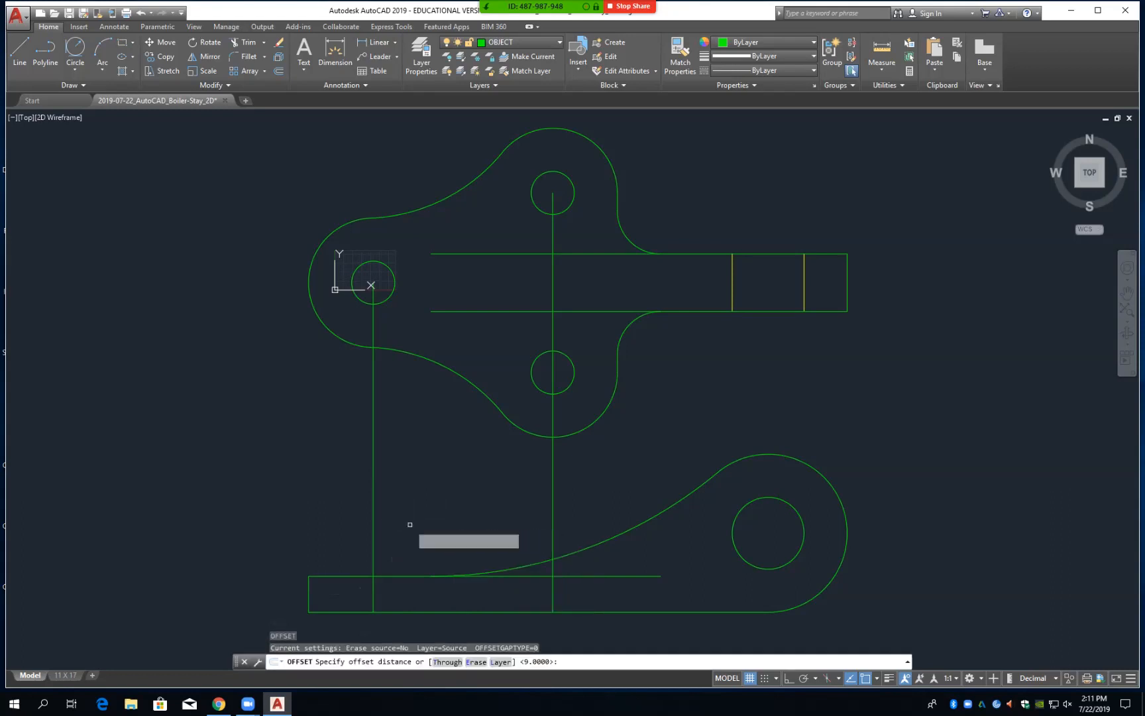
click(373, 540)
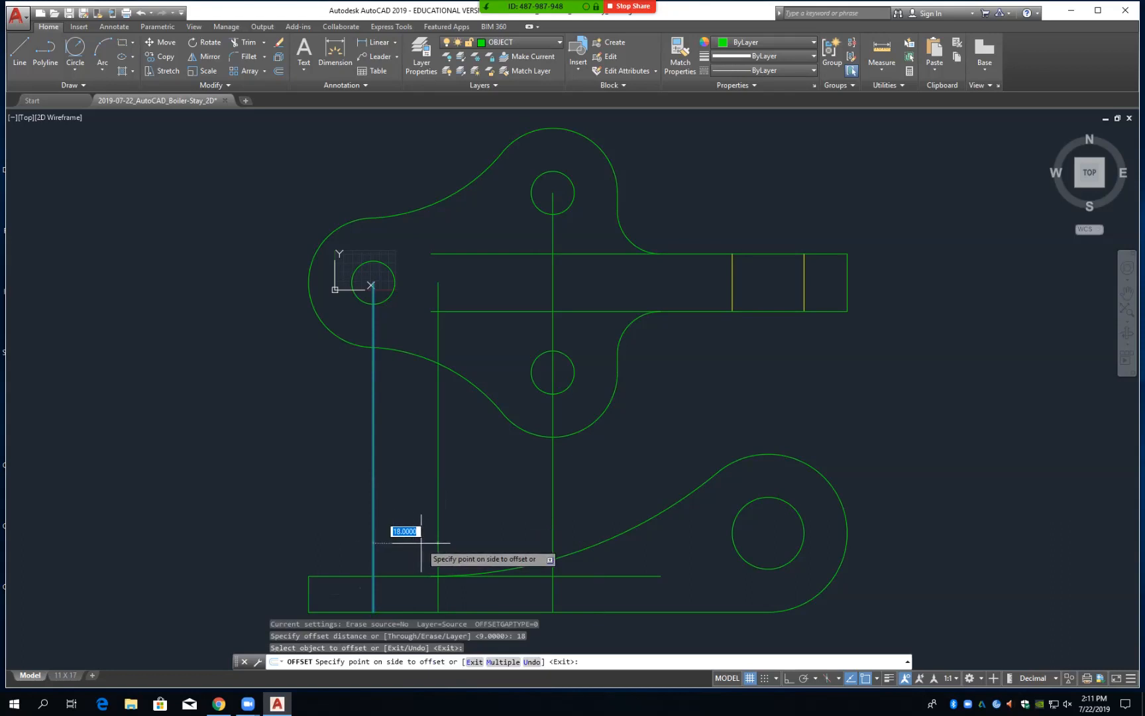
key(Escape)
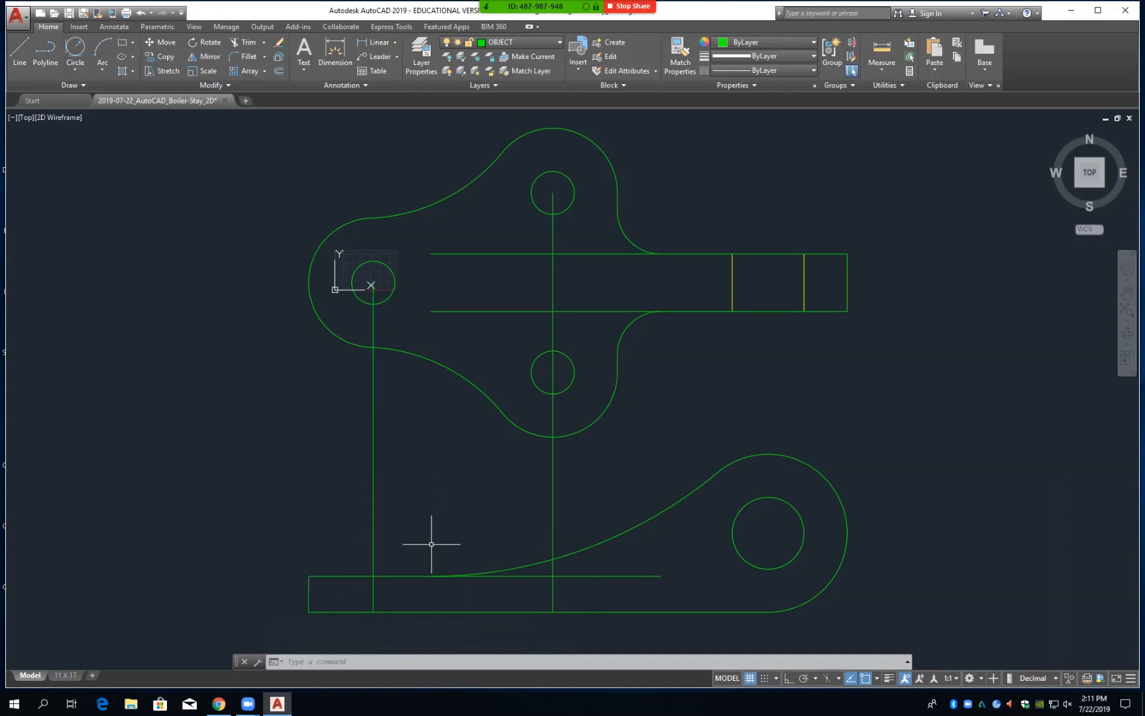
Offset the leftmost hole's vertical projection line by 6 to both sides
key(Return)
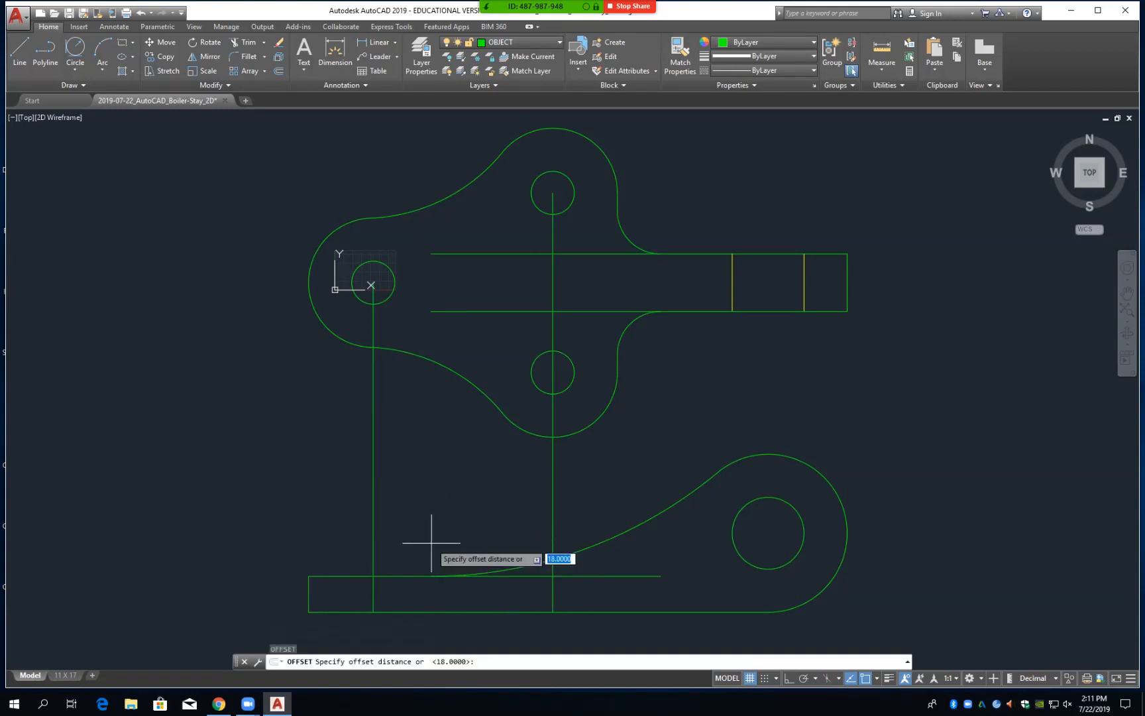
text(6)
key(Return)
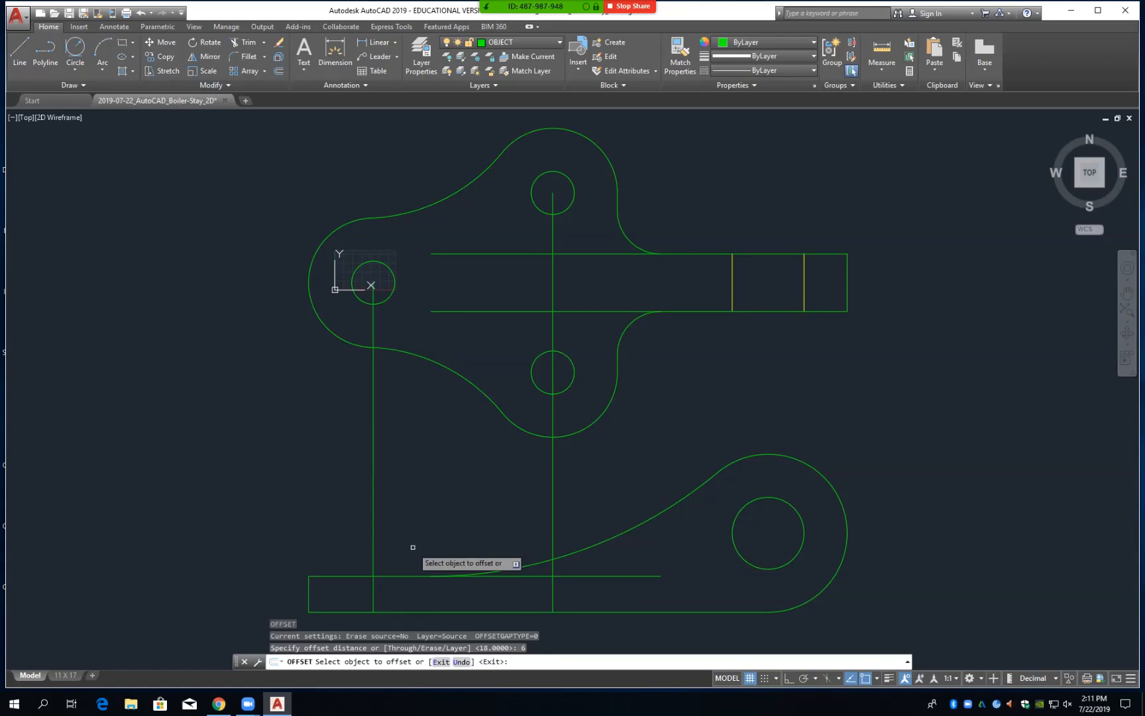
click(373, 557)
click(392, 556)
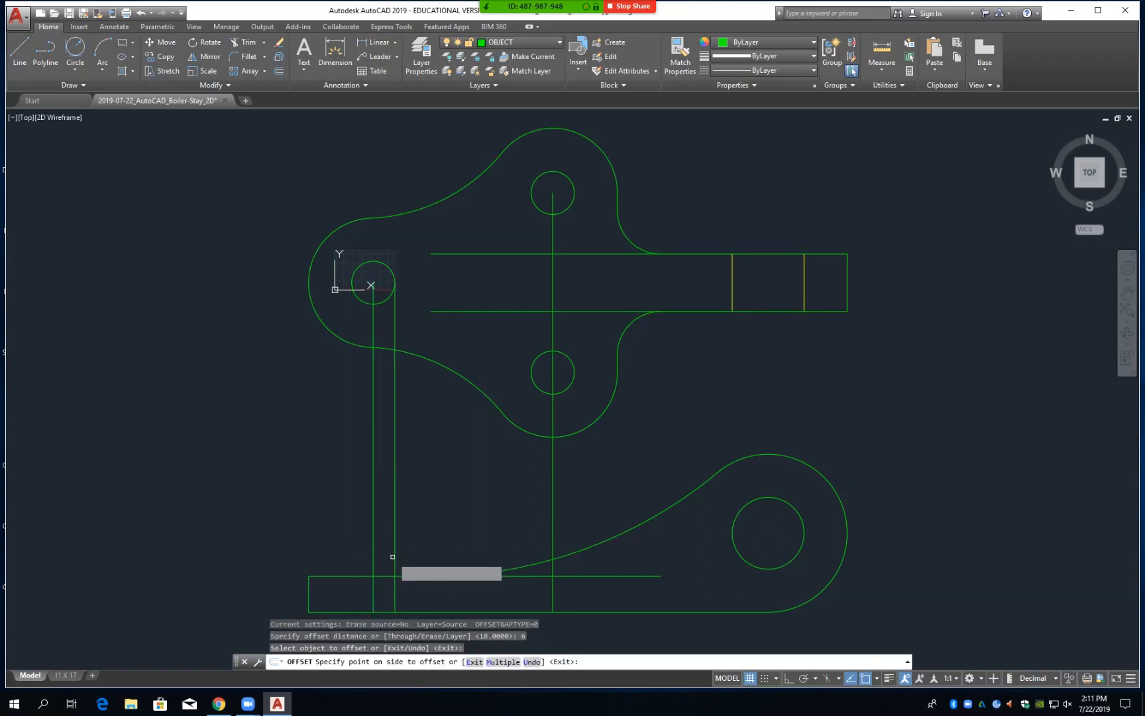
click(373, 555)
click(368, 556)
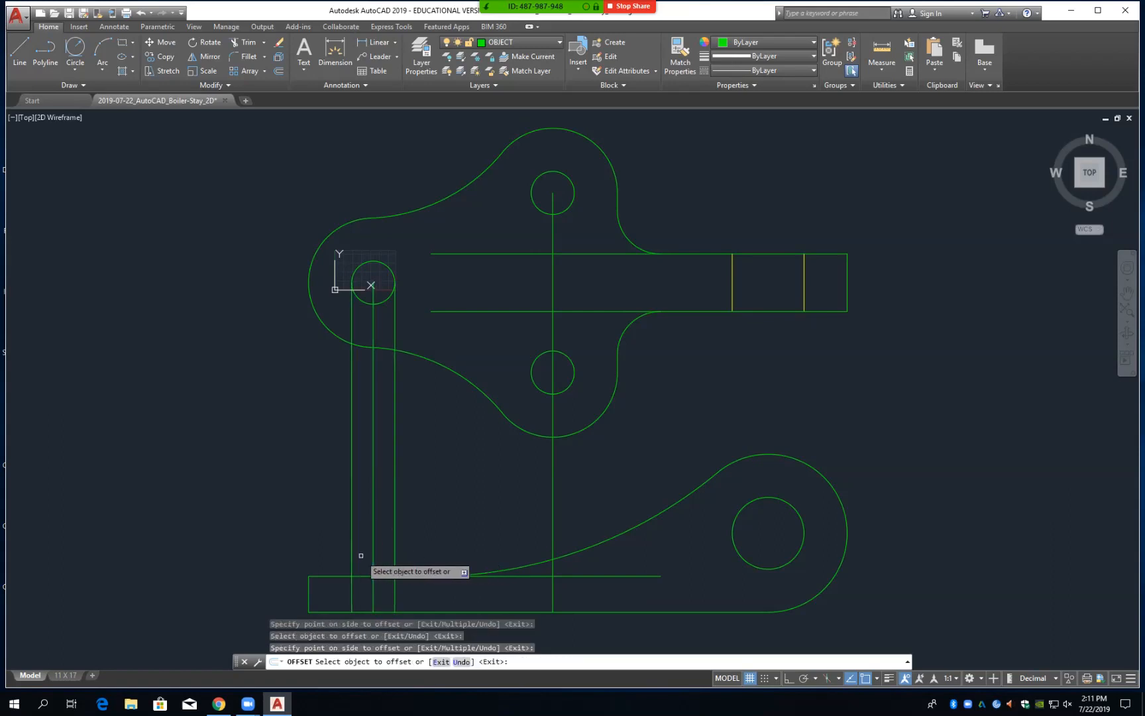
Offset the upper small hole's vertical projection line by 6 to both sides
click(552, 546)
click(597, 546)
click(552, 537)
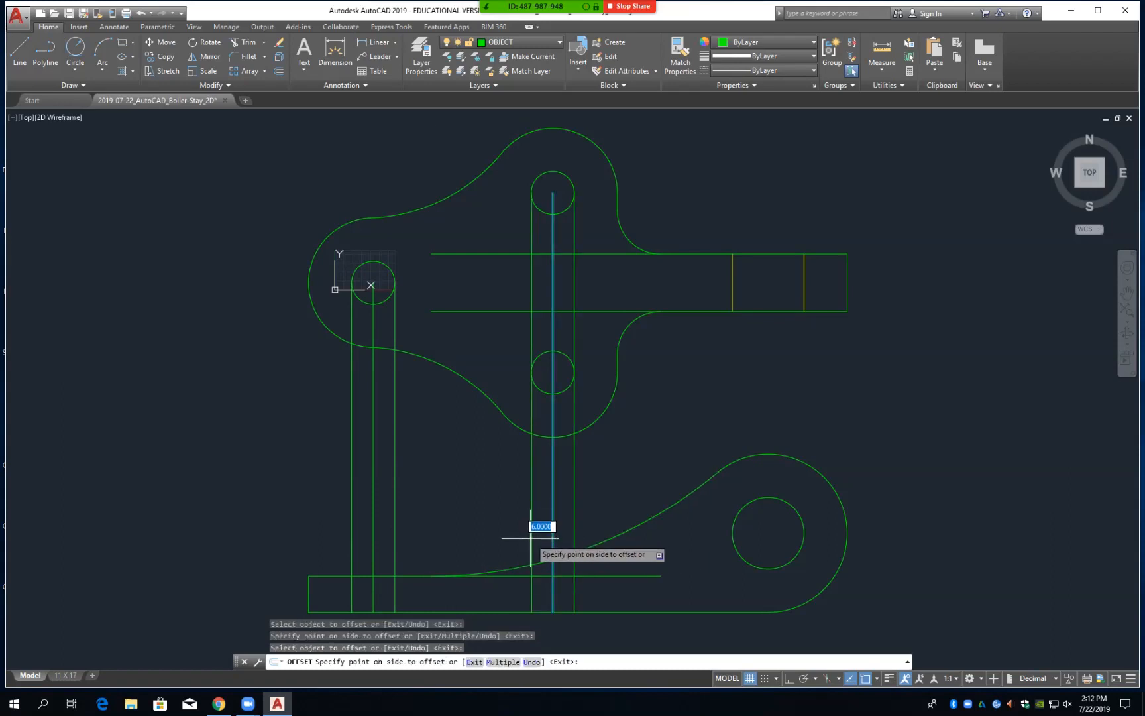
click(531, 537)
key(Return)
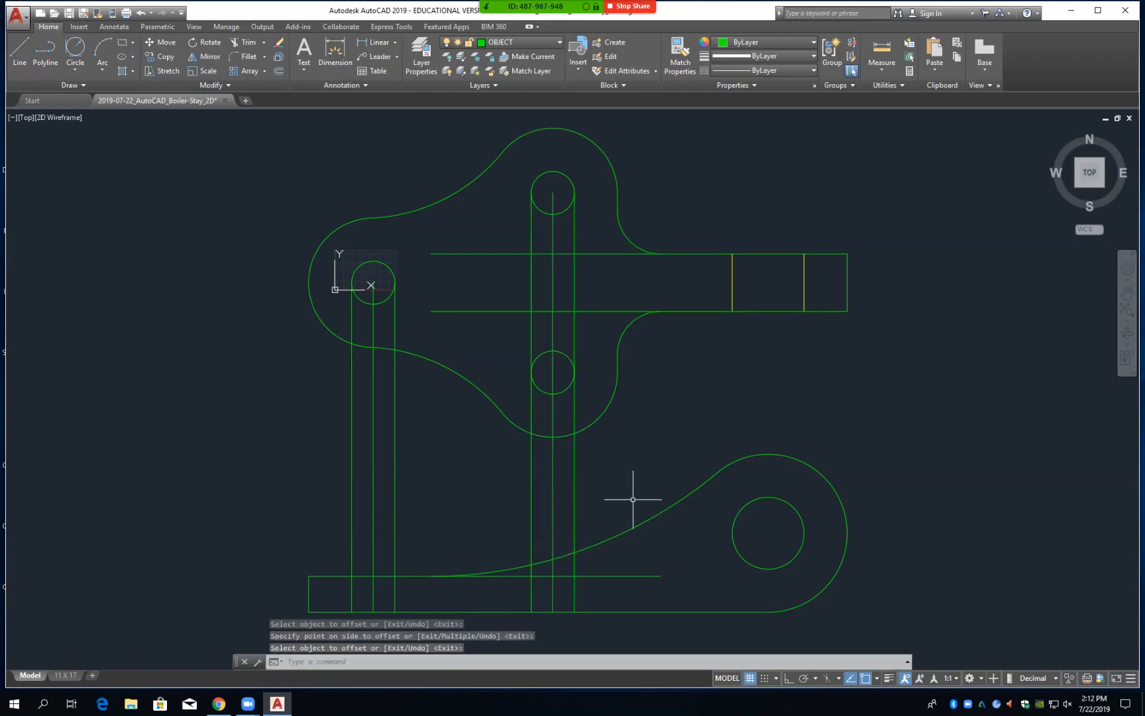
Move the four offset hole-edge lines to the HIDDEN layer
key(Return)
click(352, 549)
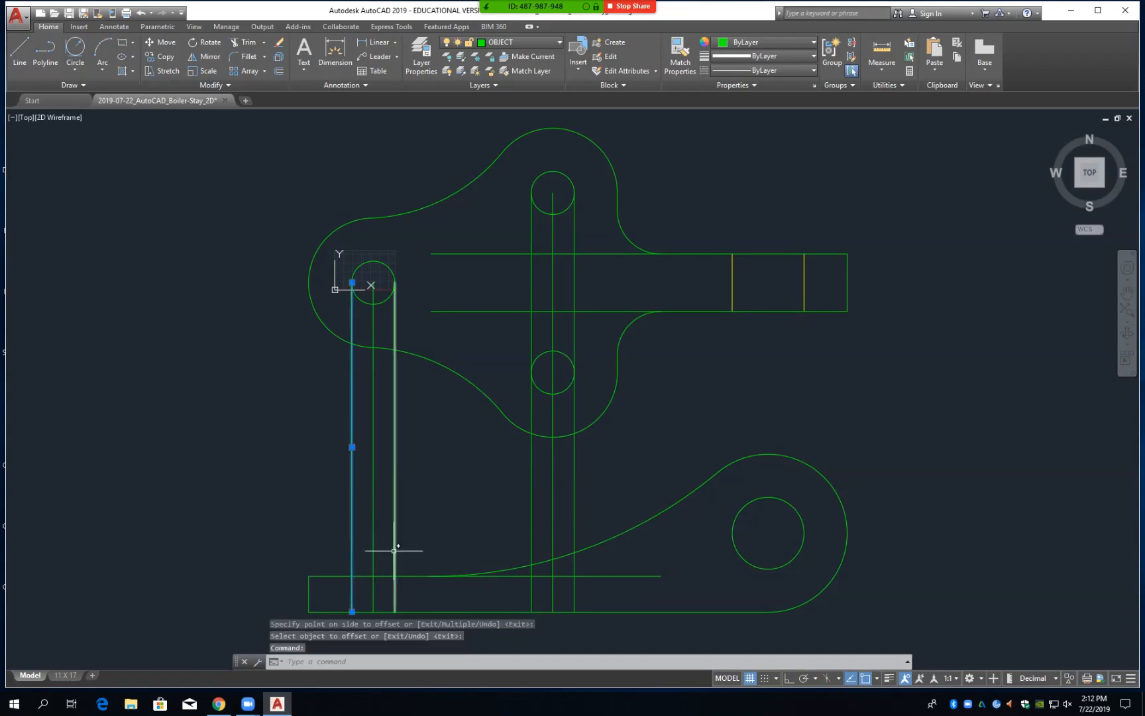
click(395, 551)
click(532, 542)
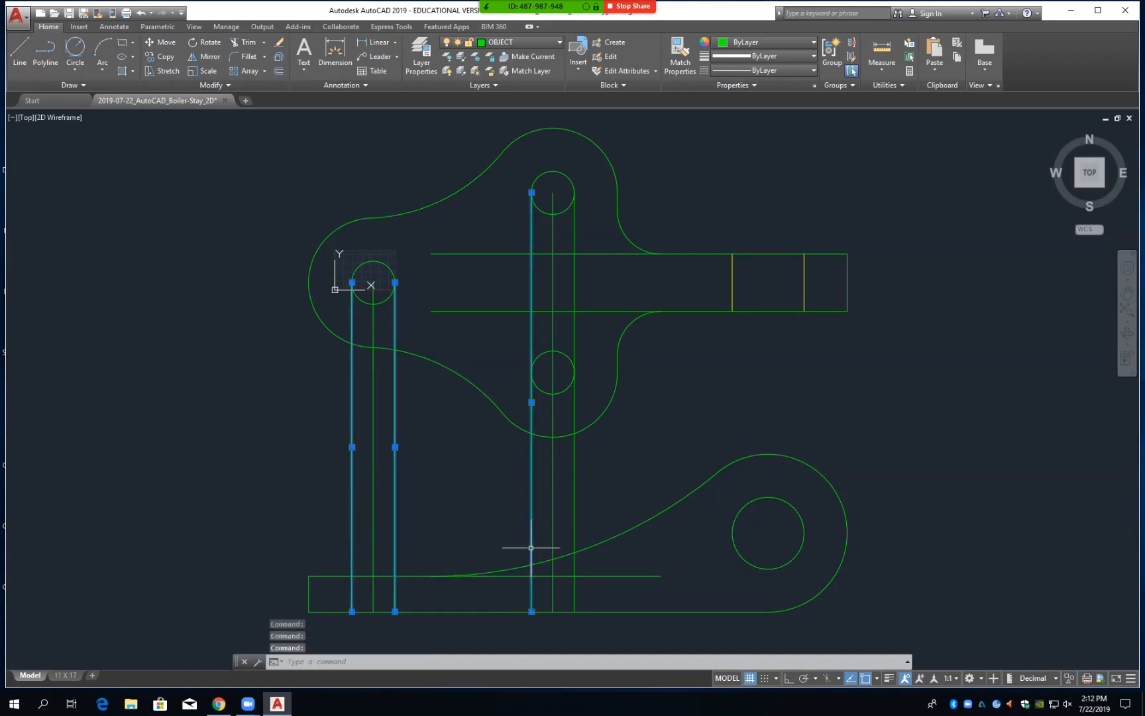
click(574, 541)
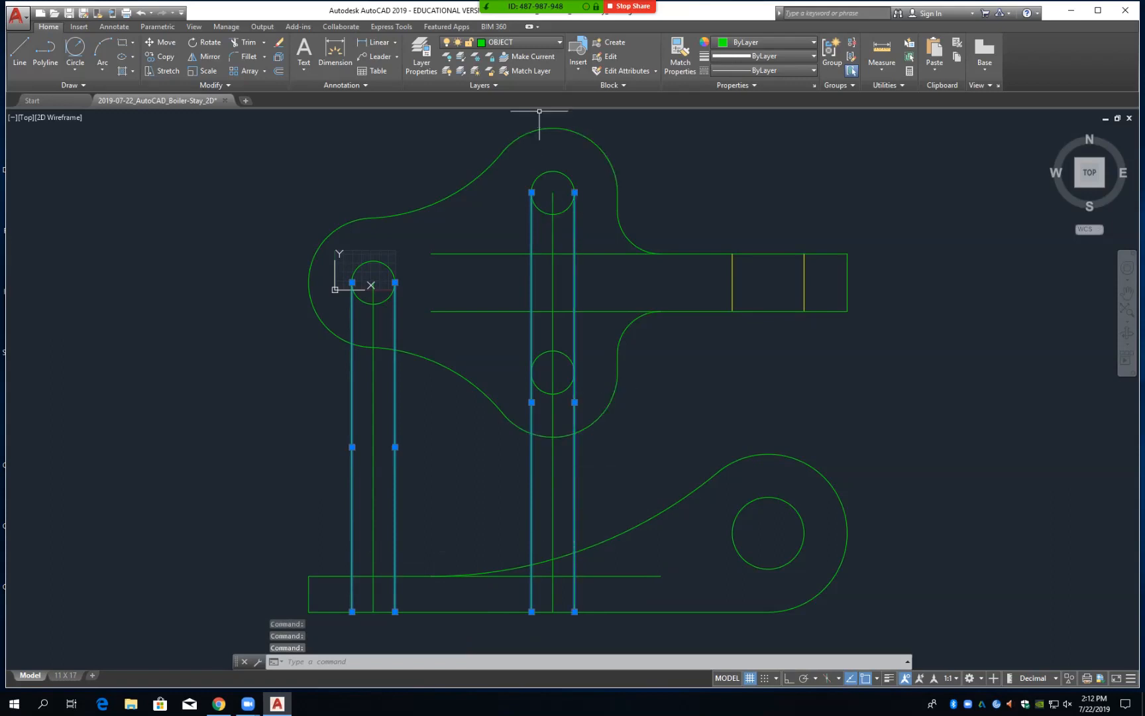
click(520, 42)
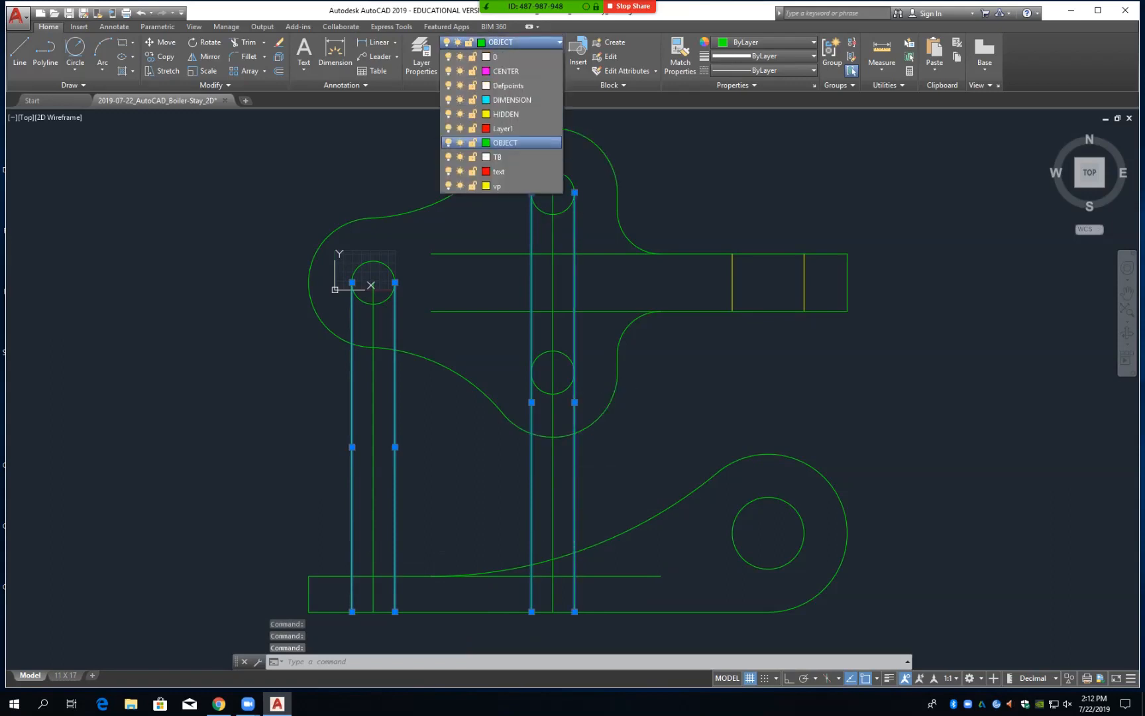
click(520, 114)
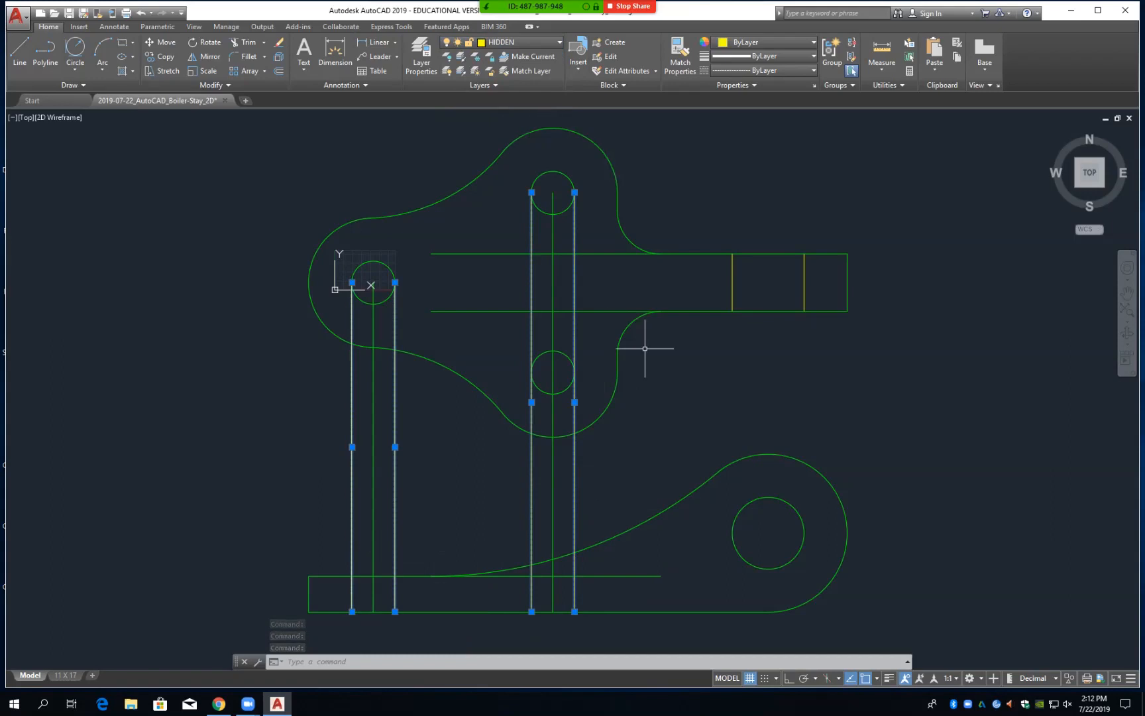
text(o)
key(Return)
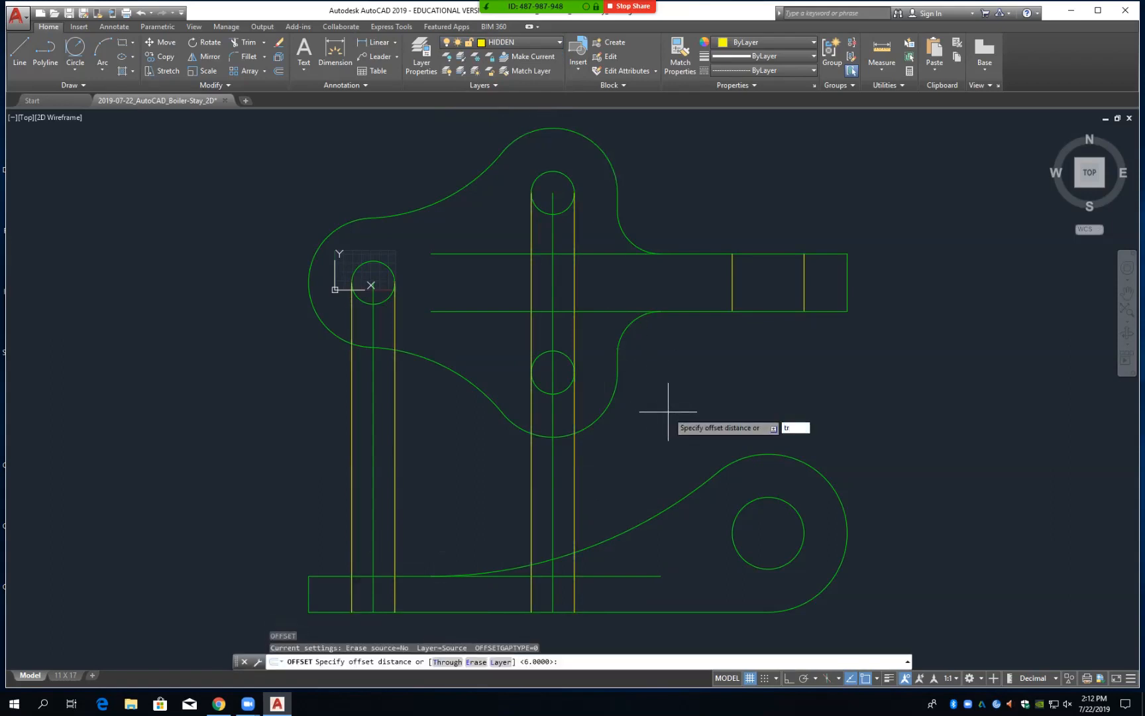
text(tr)
key(Return)
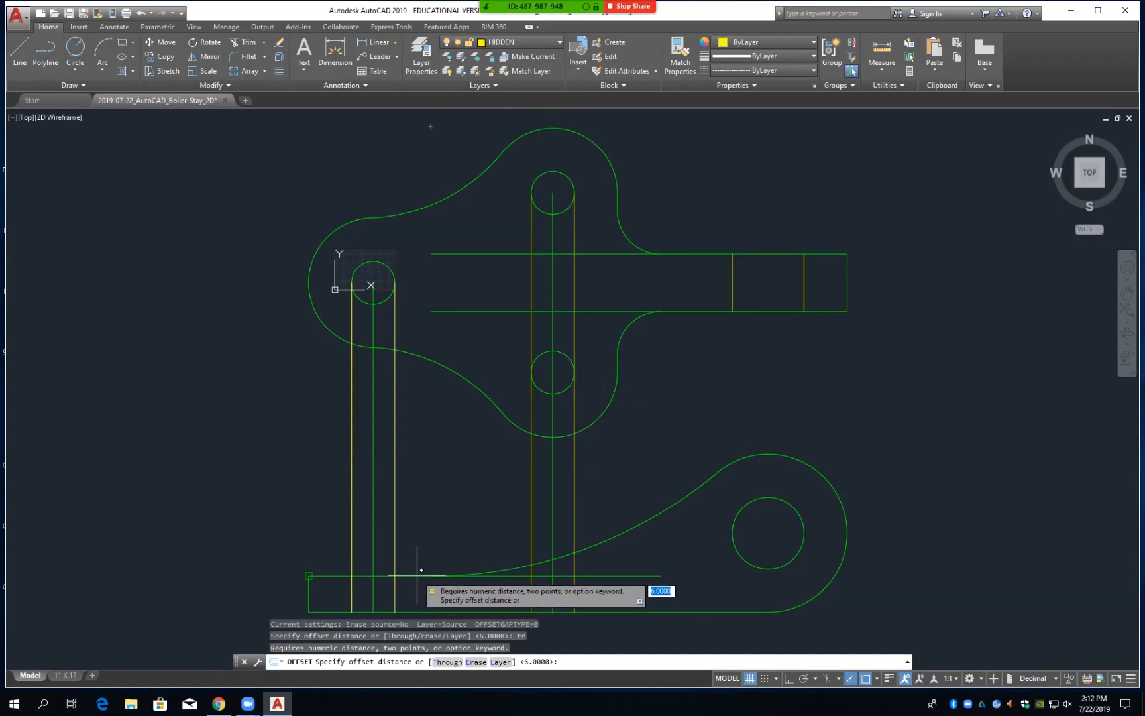
key(Escape)
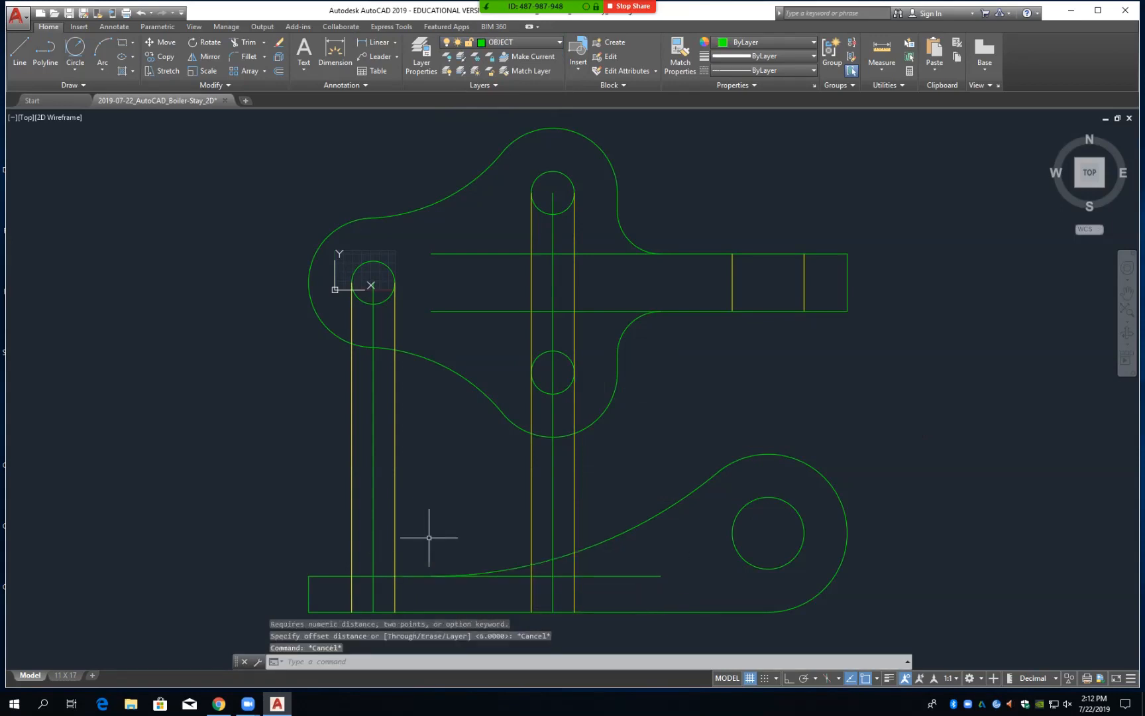
Trim all six projection lines between the top view's leftmost and upper holes and the top edge of the side view's plate
text(tr)
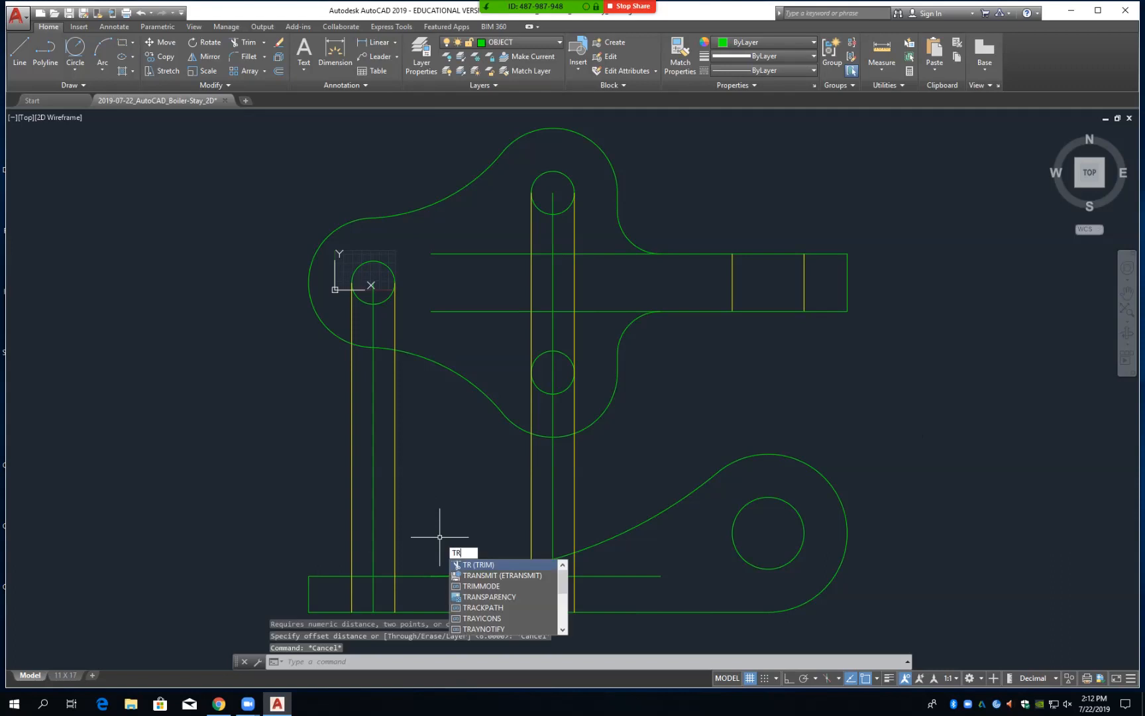
key(Return)
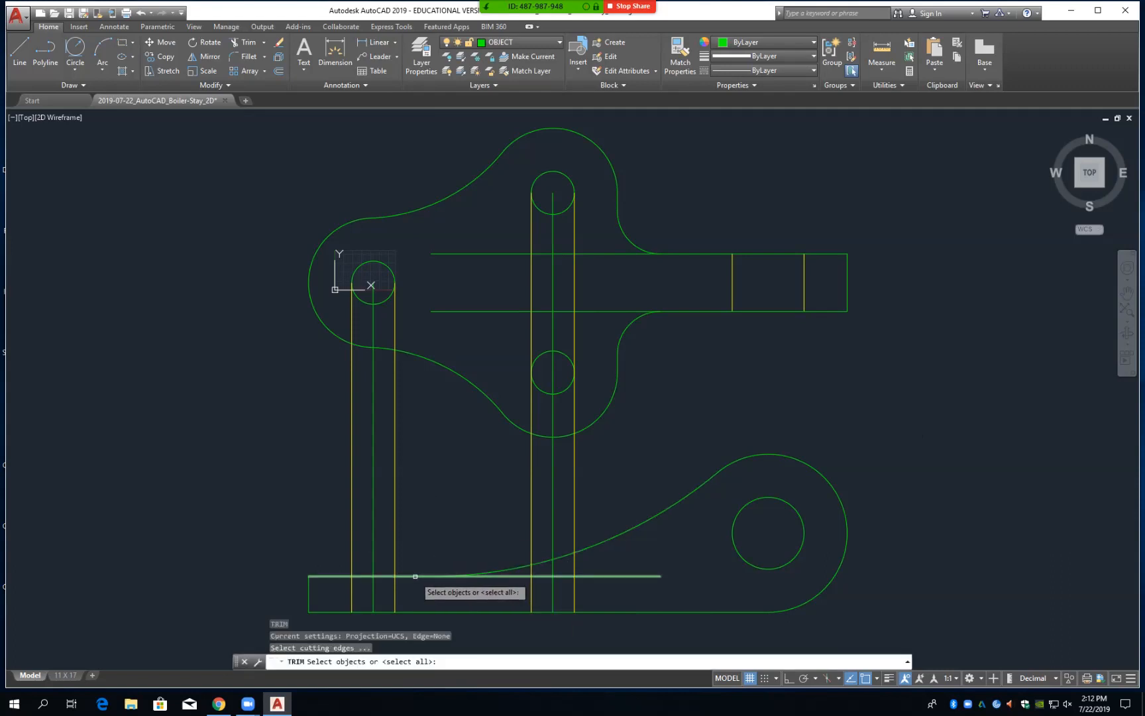
click(415, 576)
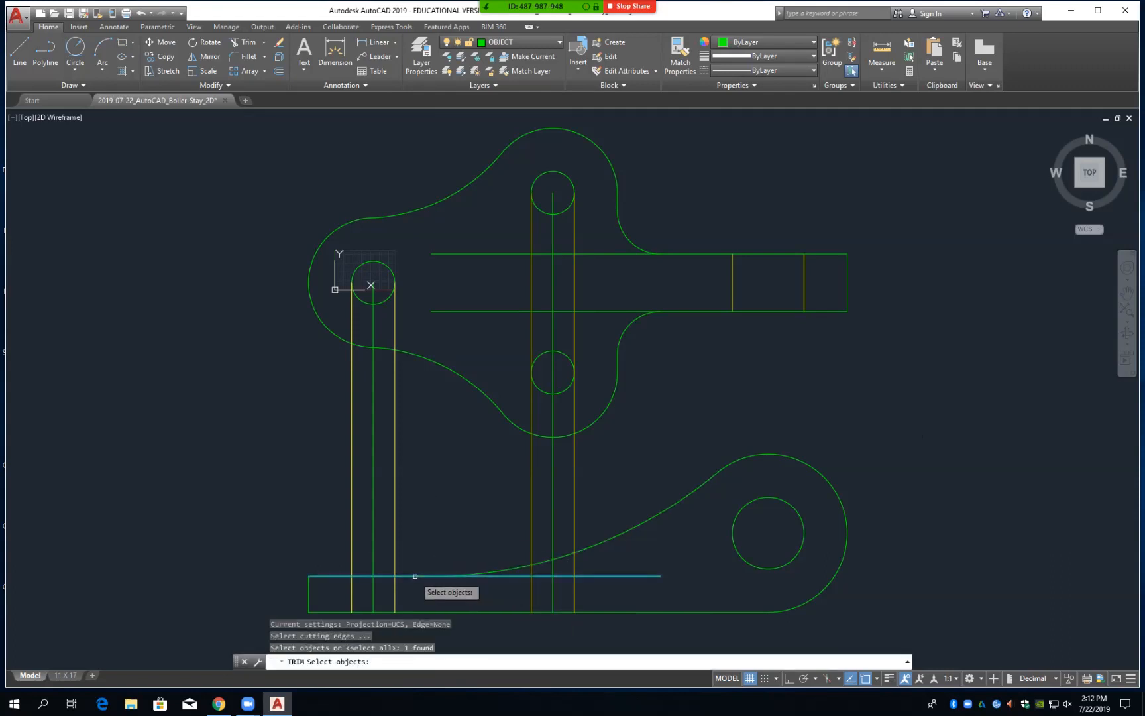
click(392, 294)
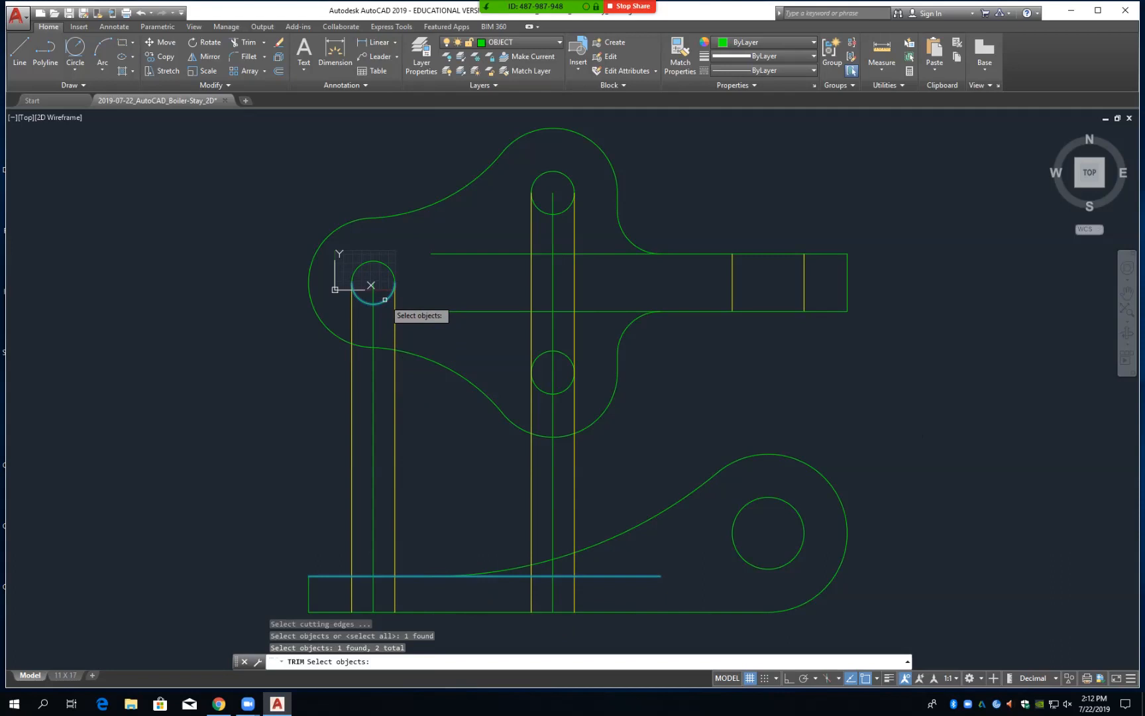
click(542, 214)
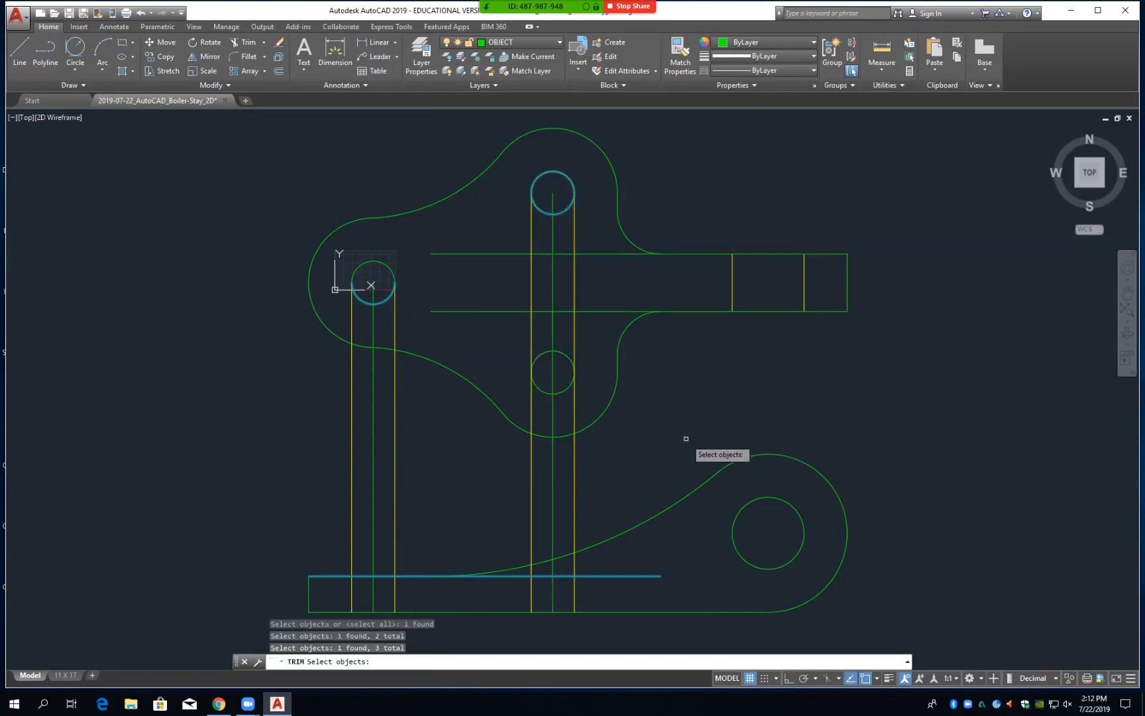
key(Return)
click(488, 482)
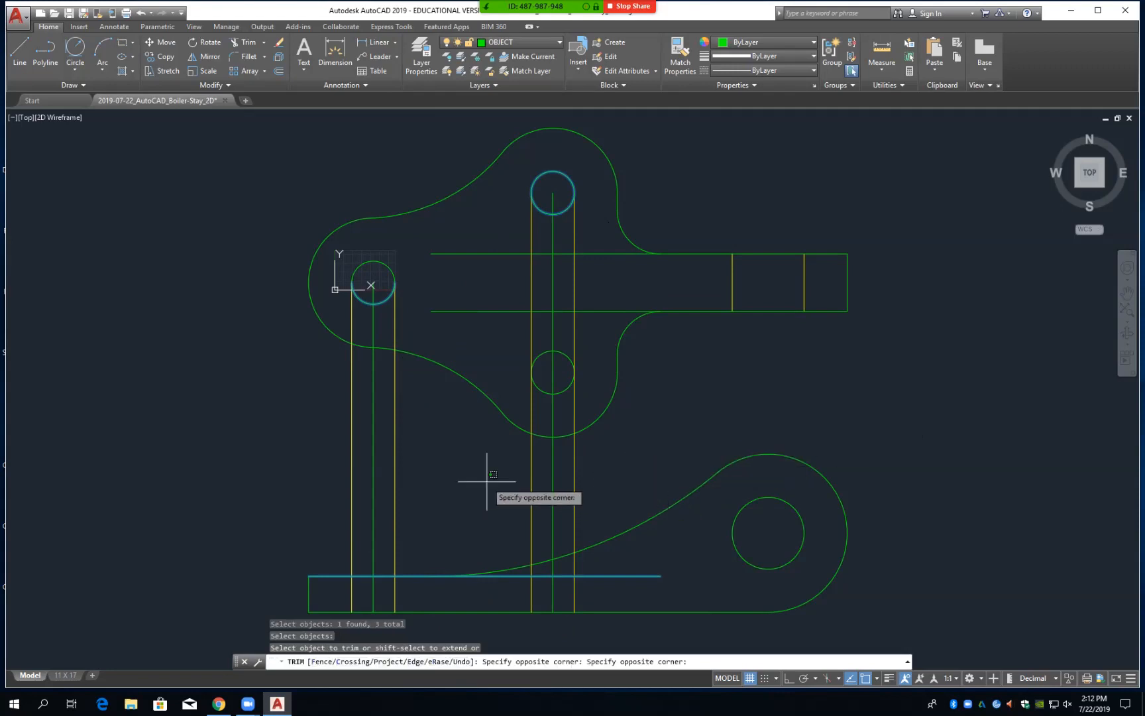
click(597, 497)
click(313, 447)
click(405, 470)
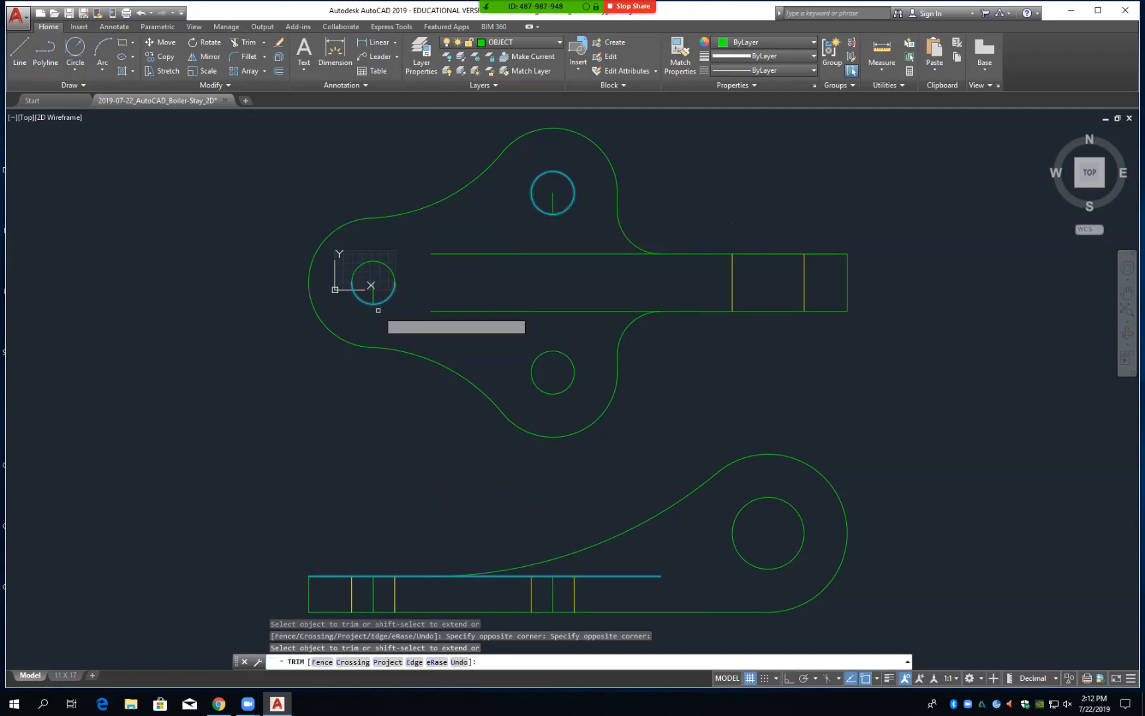
key(Return)
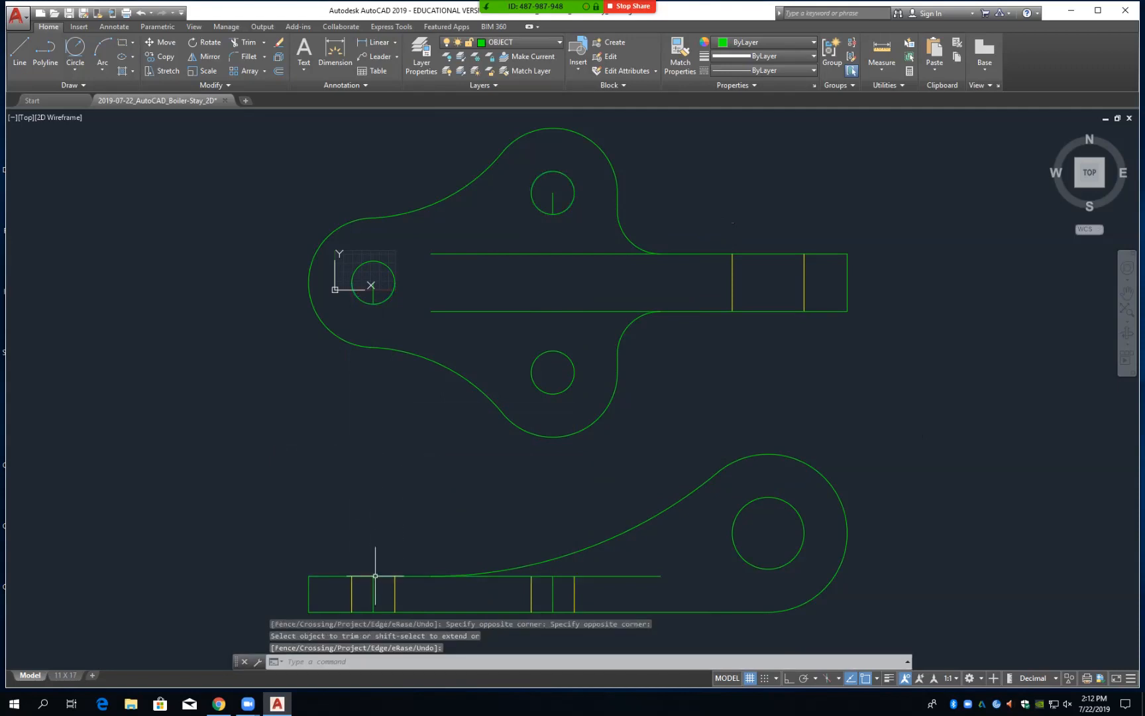
Erase the four leftover centre-line pieces in the side view's plate and inside the top view's leftmost and upper holes, and save the drawing
text(e)
key(Return)
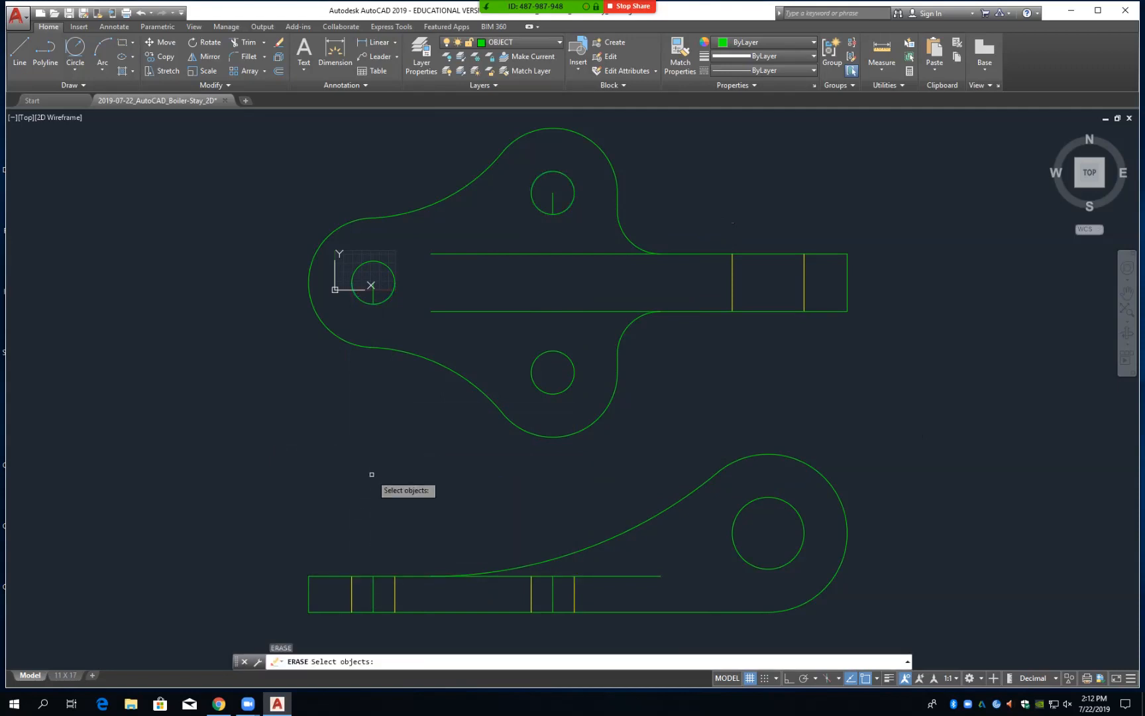
click(375, 596)
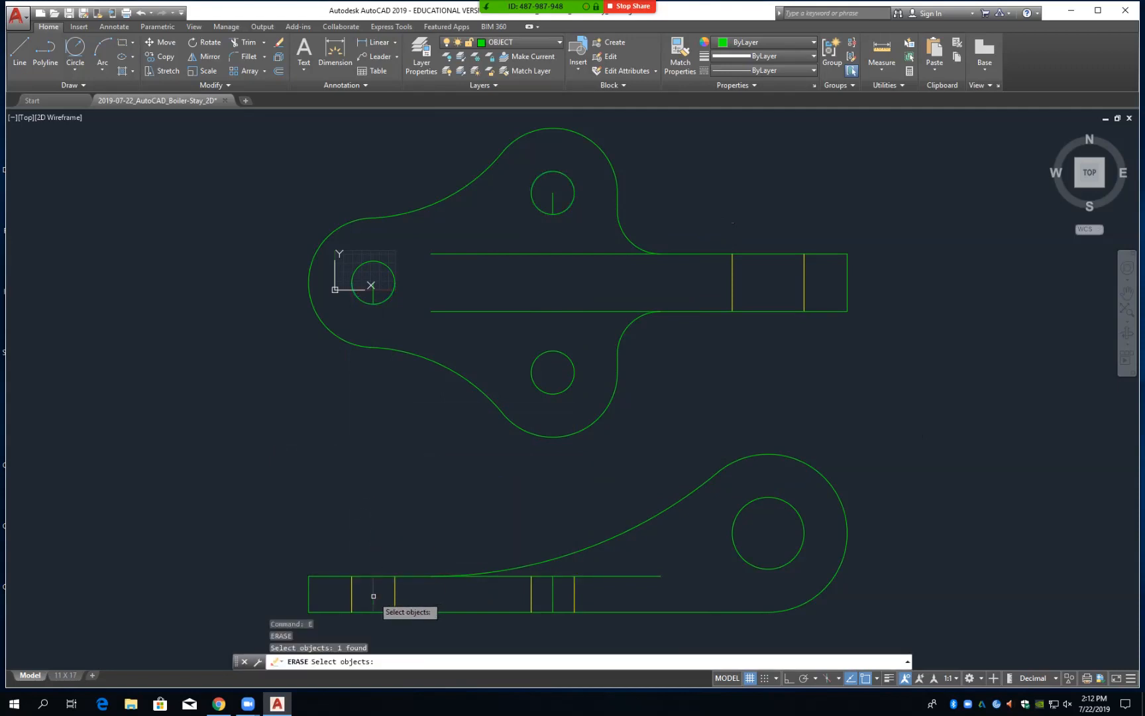
click(552, 597)
click(373, 296)
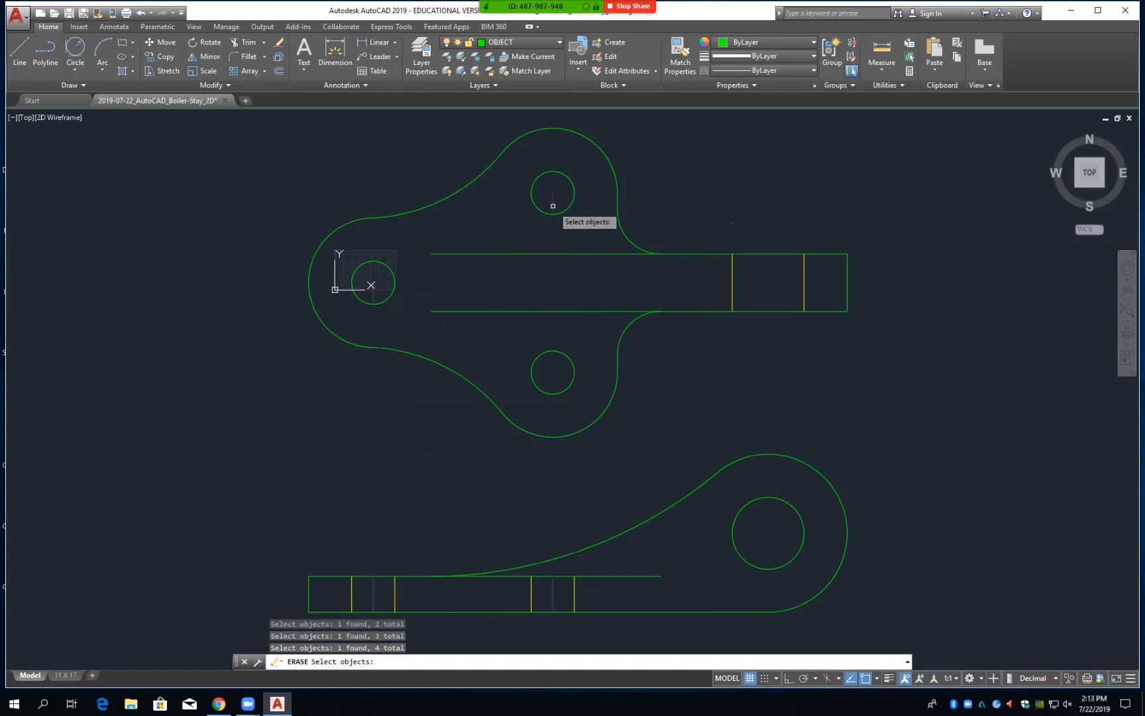
key(Return)
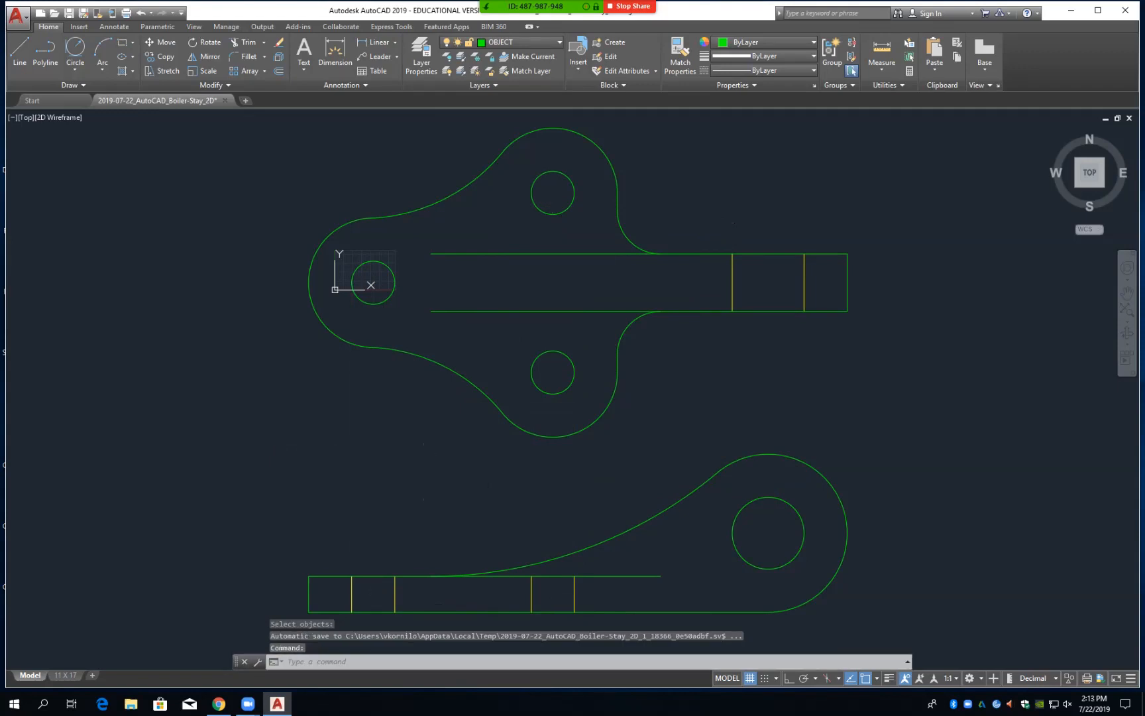
key(ctrl+s)
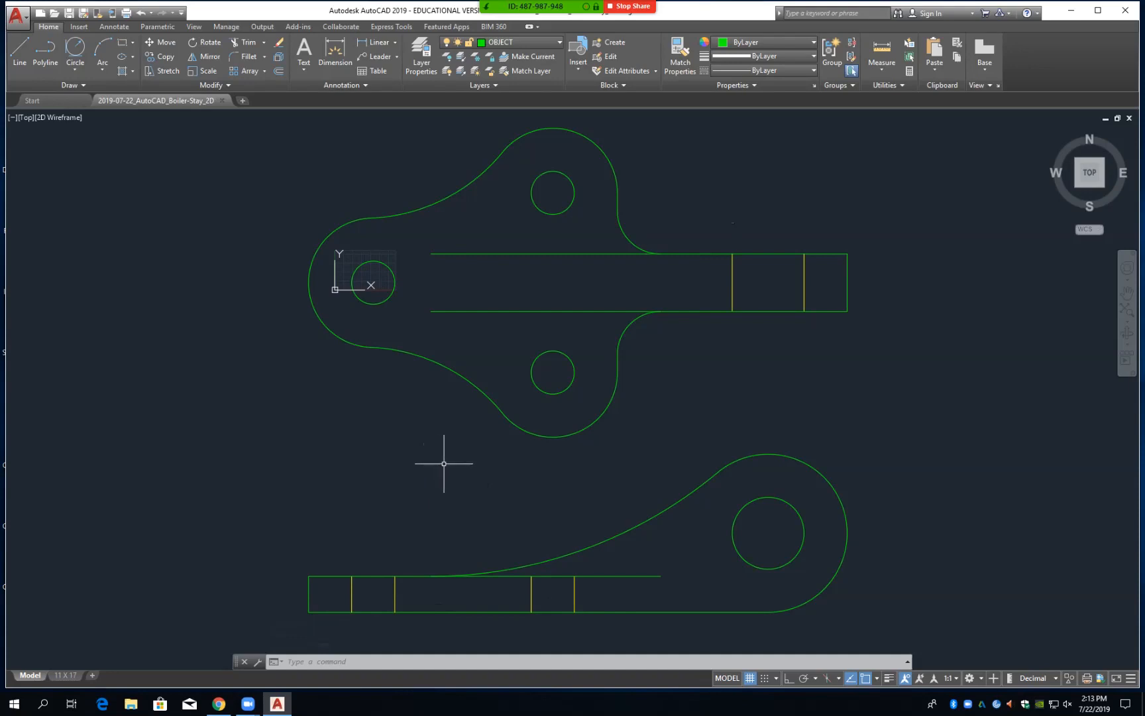
Set the global linetype scale (LTSCALE) to 25.4 and save the drawing
text(ltscale)
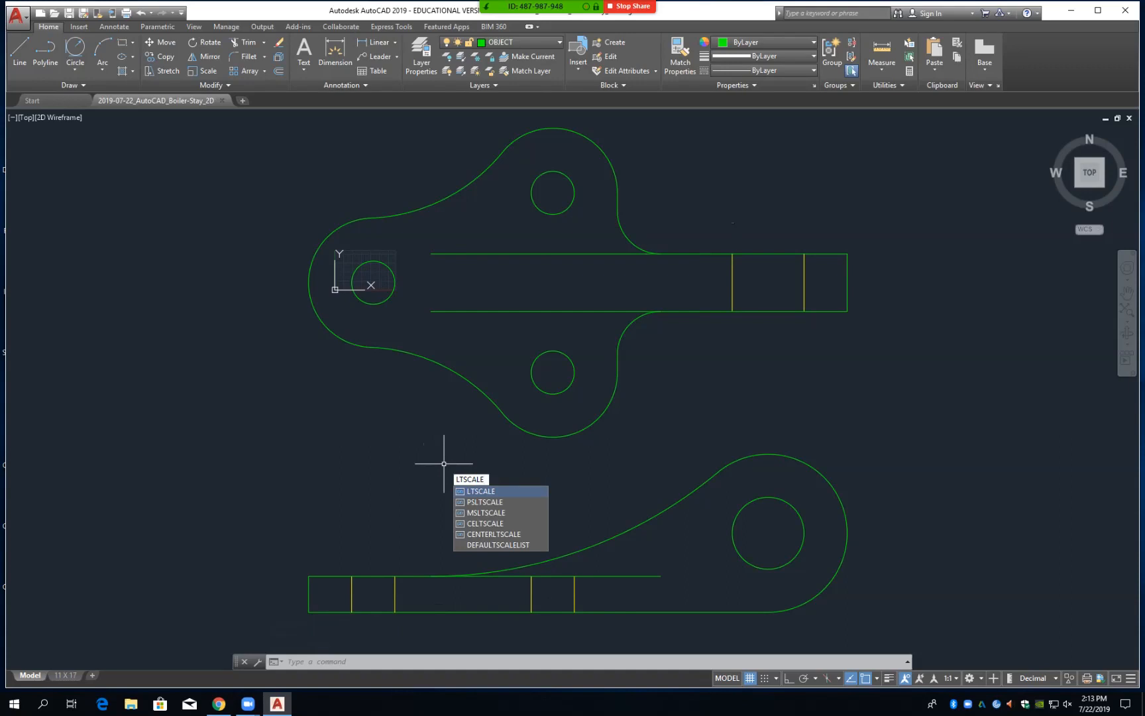
key(Return)
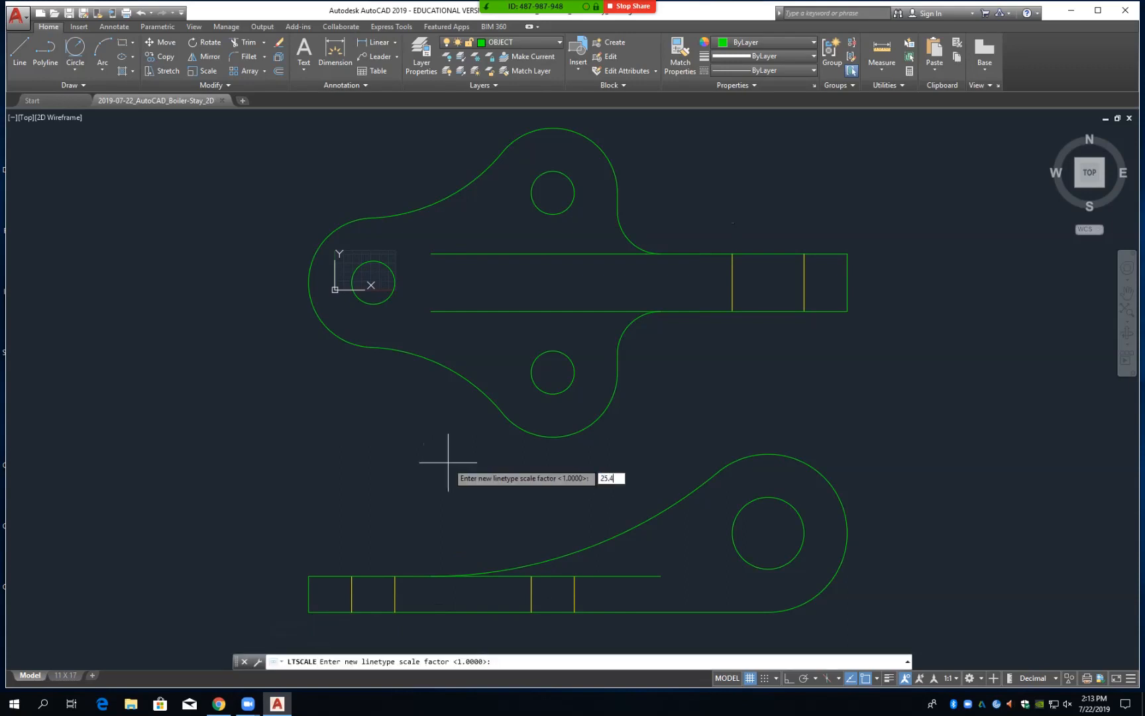
key(Return)
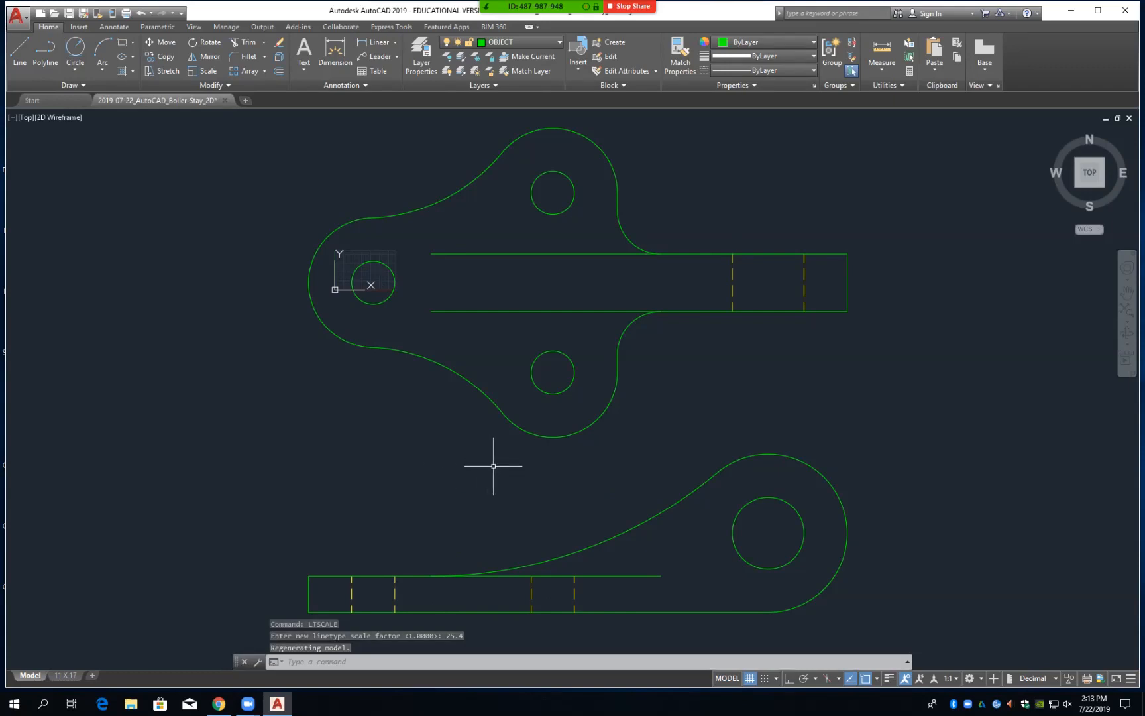
key(ctrl+s)
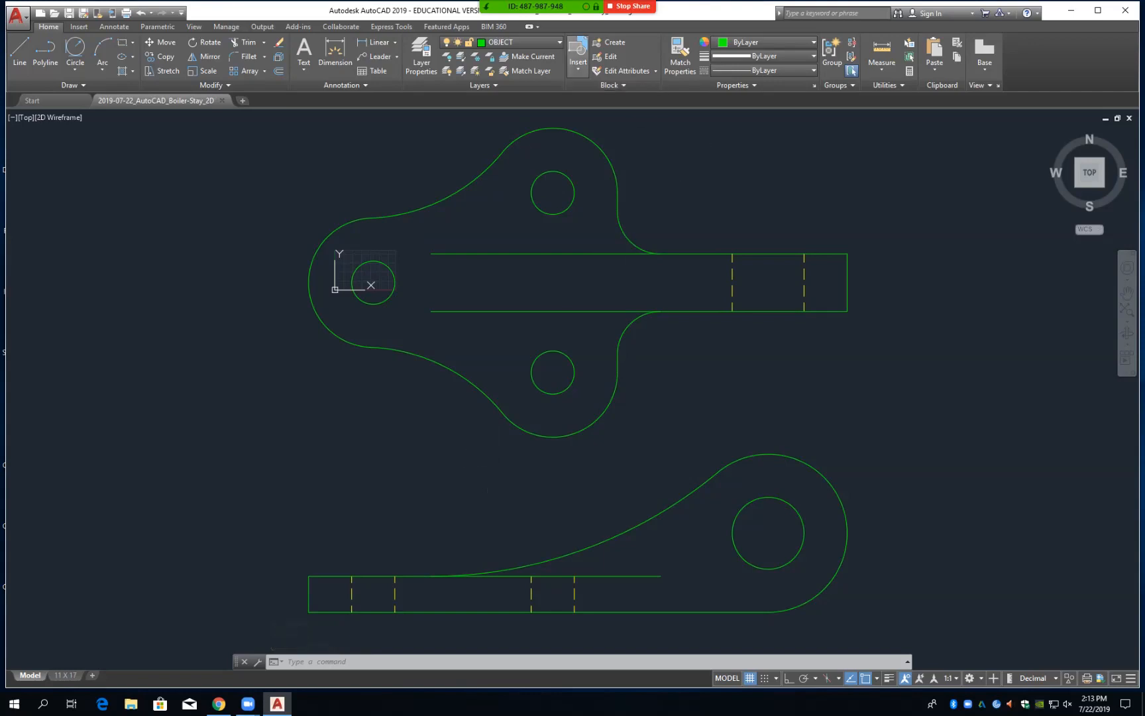
Insert the CIRCLE_CENTER_LINE drawing at a uniform scale of 25.4, exploded, in the empty area below the top view's leftmost lobe
click(578, 52)
click(597, 143)
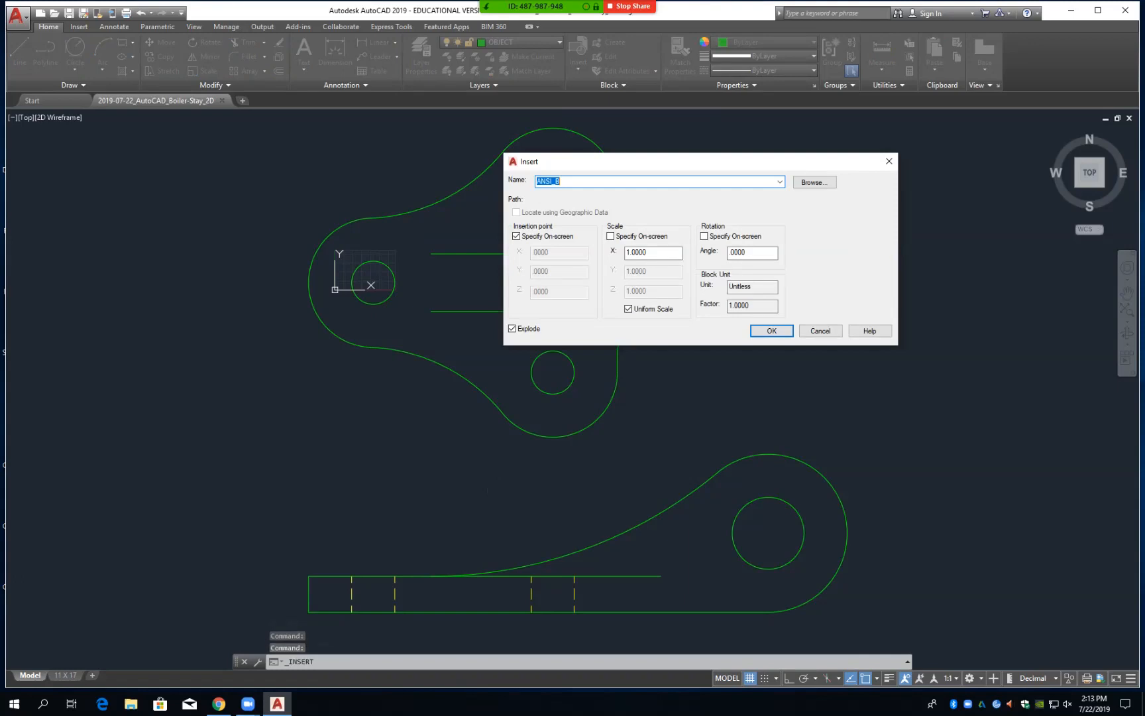
click(815, 182)
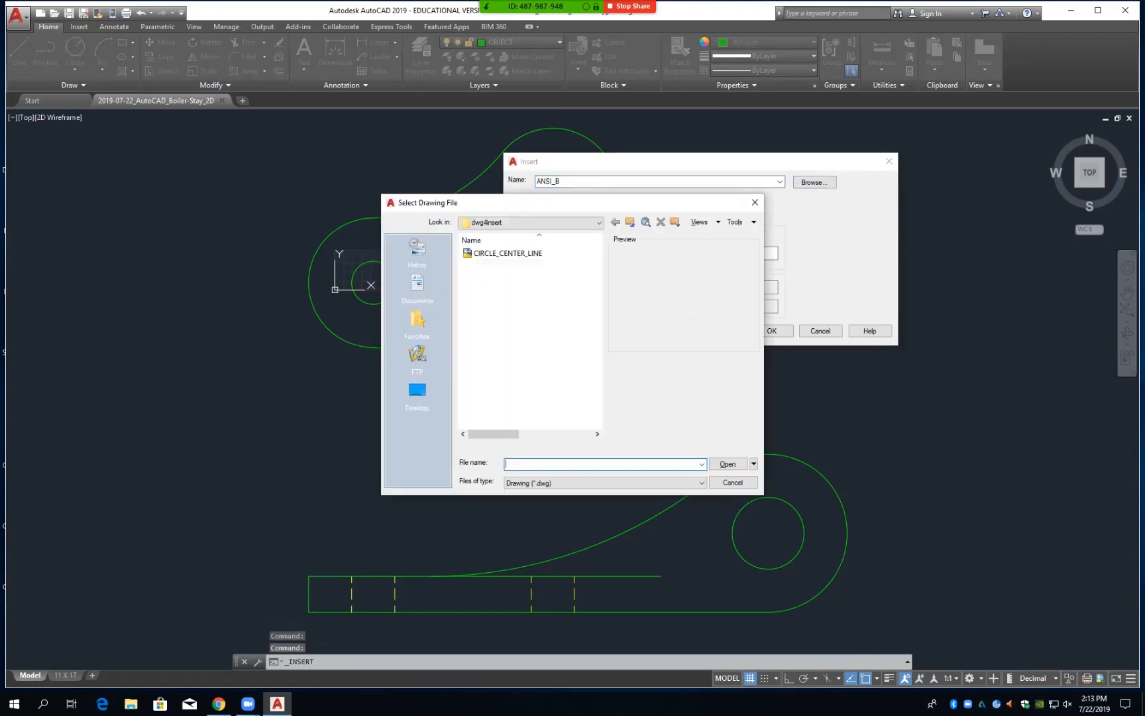
click(508, 253)
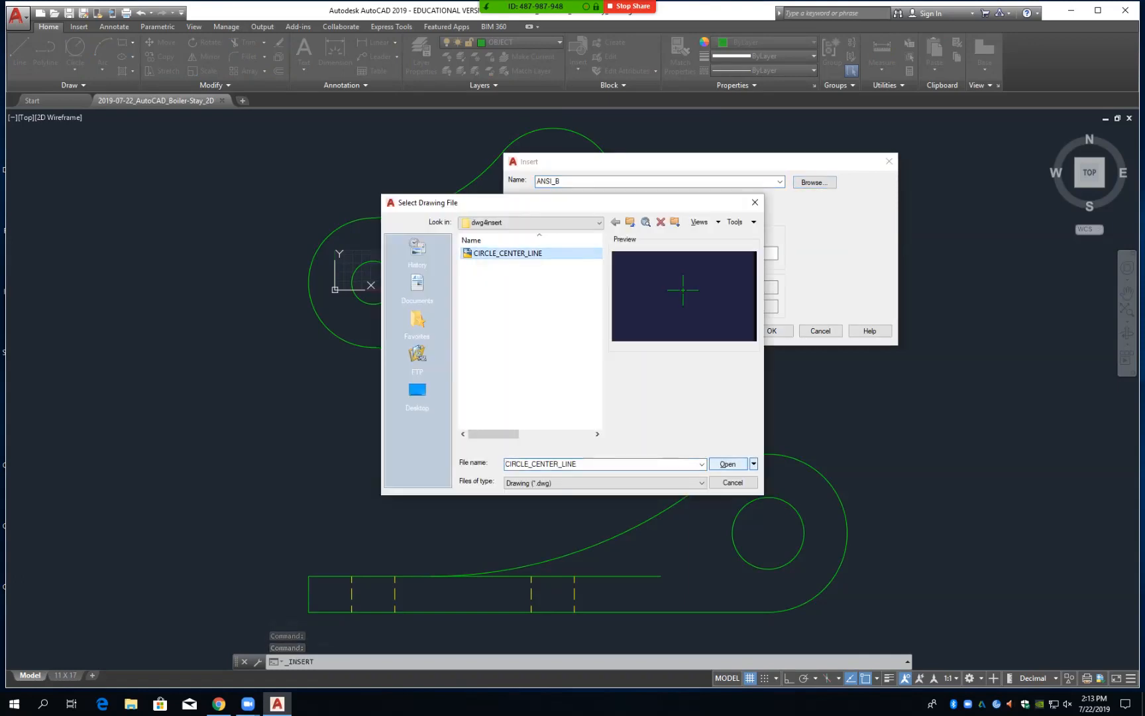
click(728, 465)
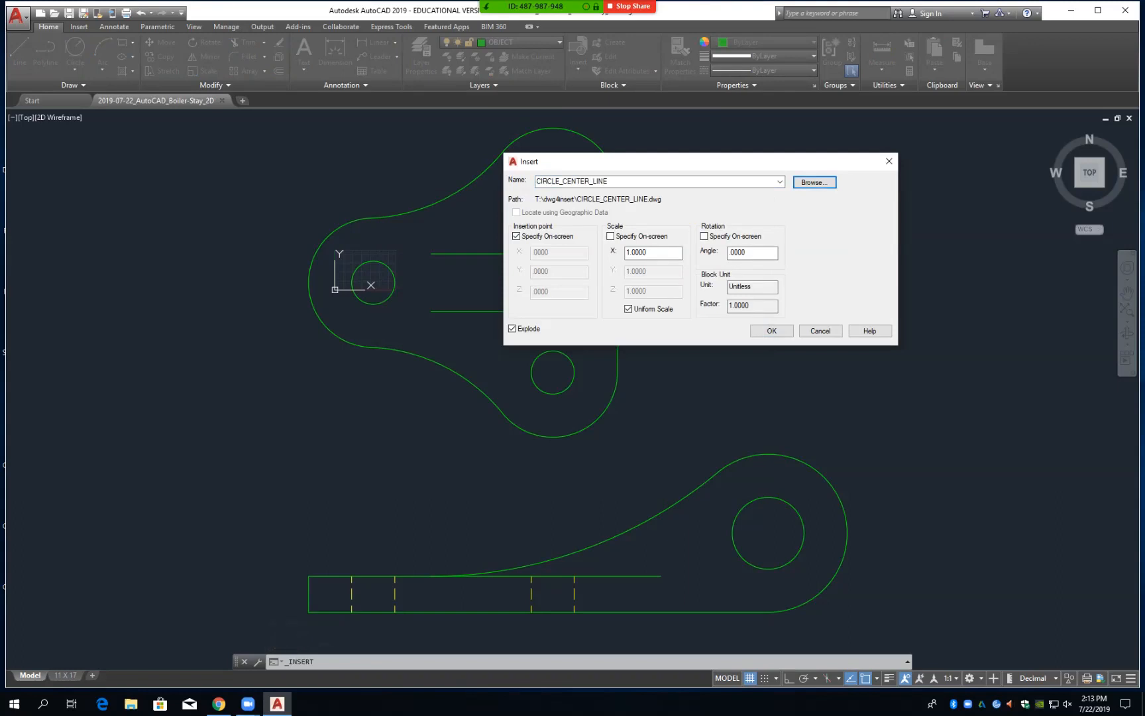
double_click(652, 252)
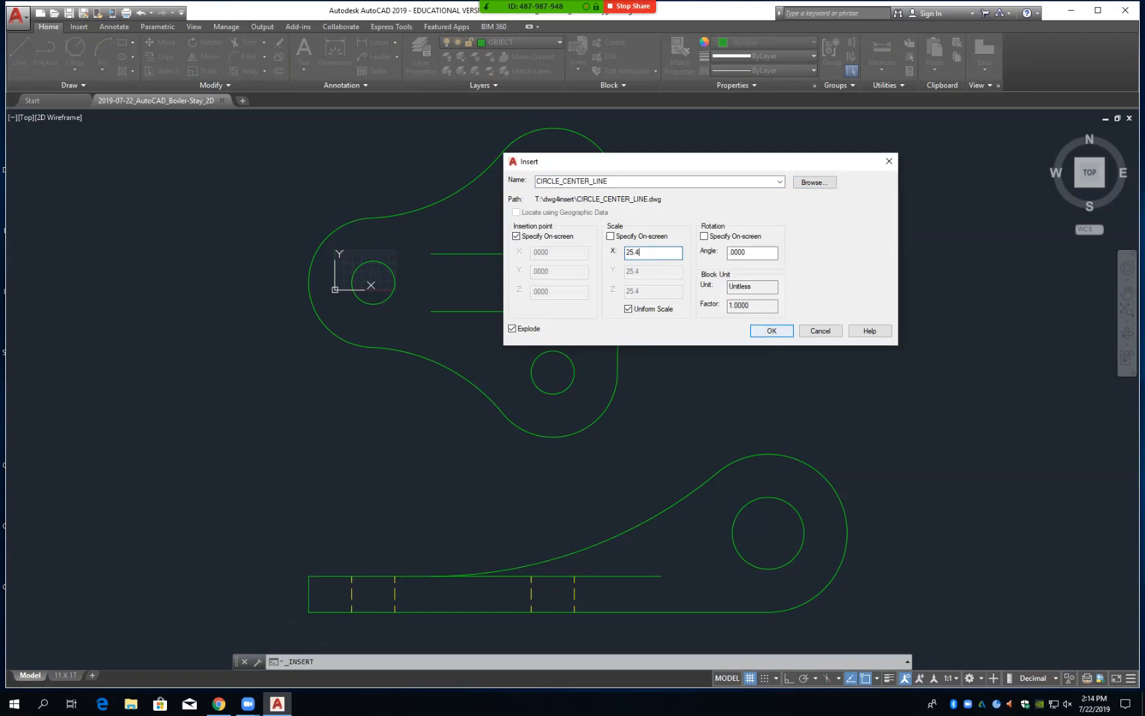
key(Return)
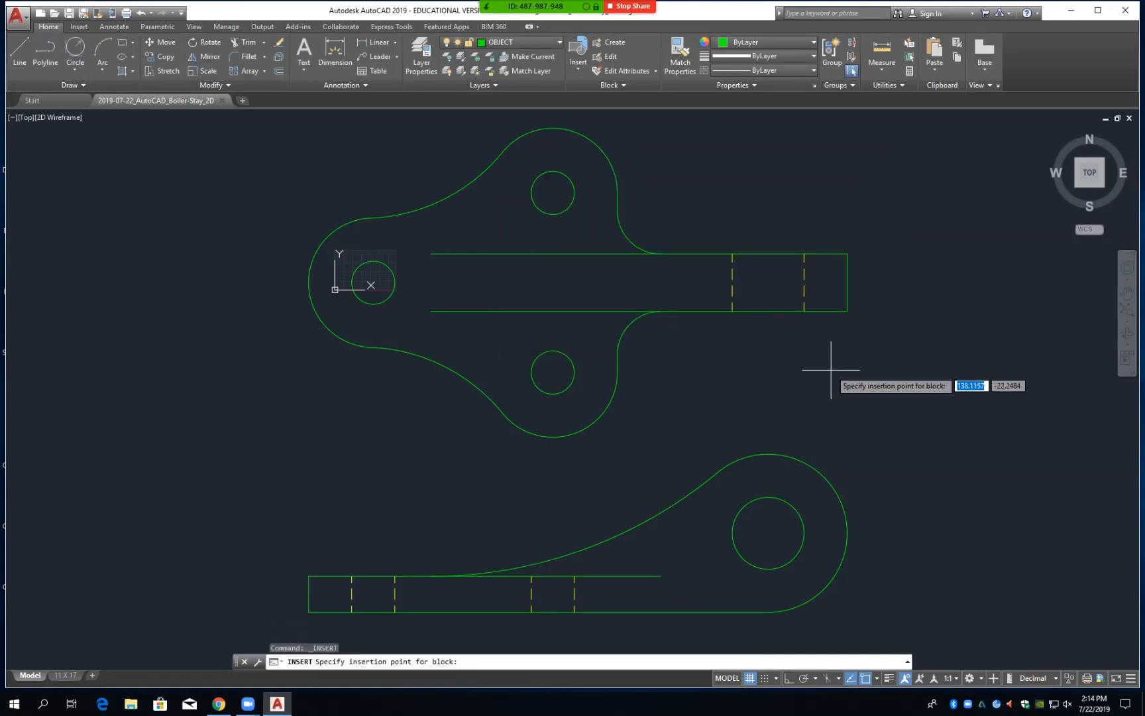
click(299, 445)
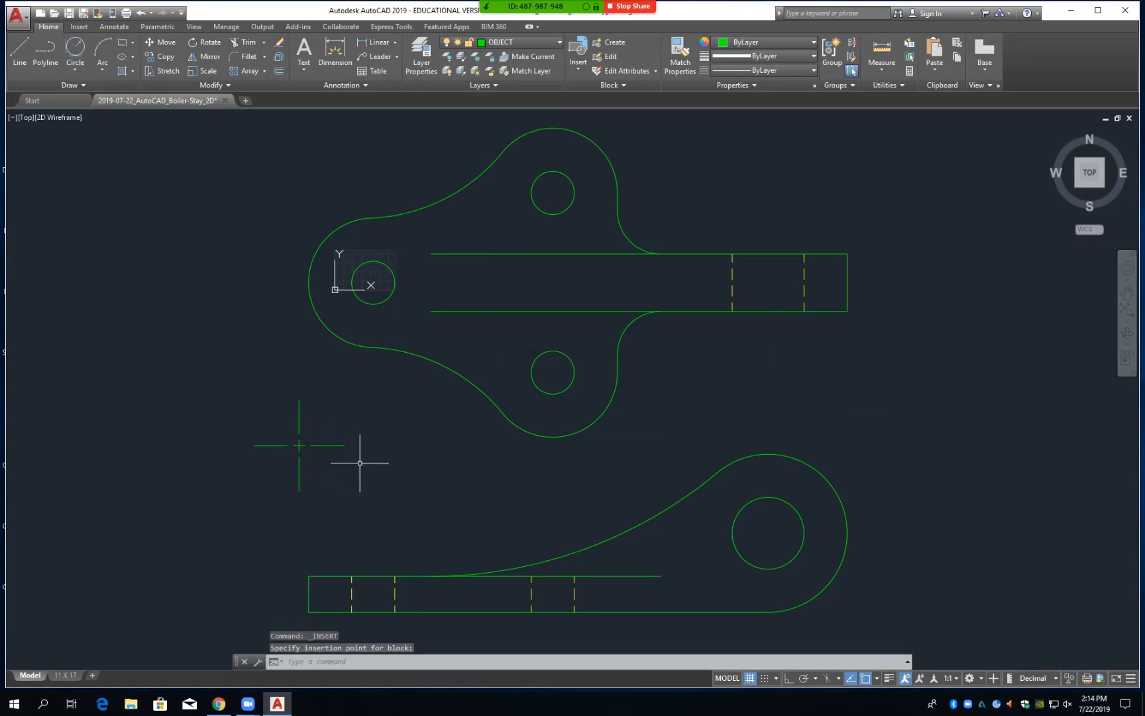
Move all the lines of the inserted centre mark to the CENTER layer and save the drawing
click(217, 383)
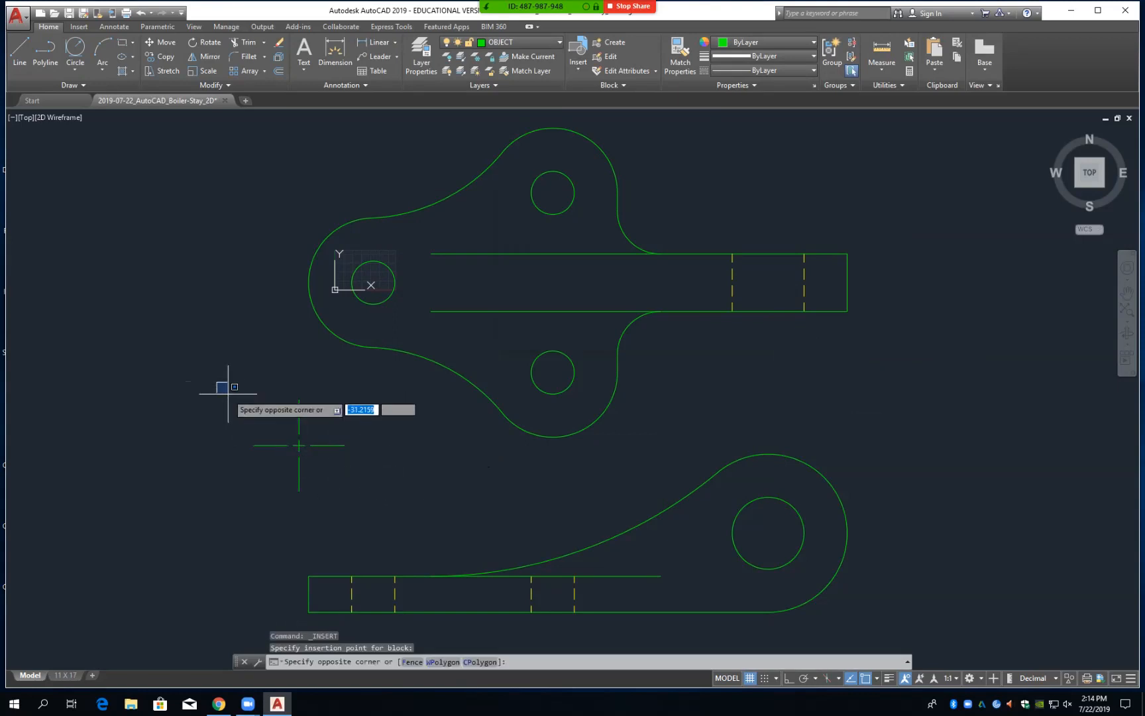
click(378, 505)
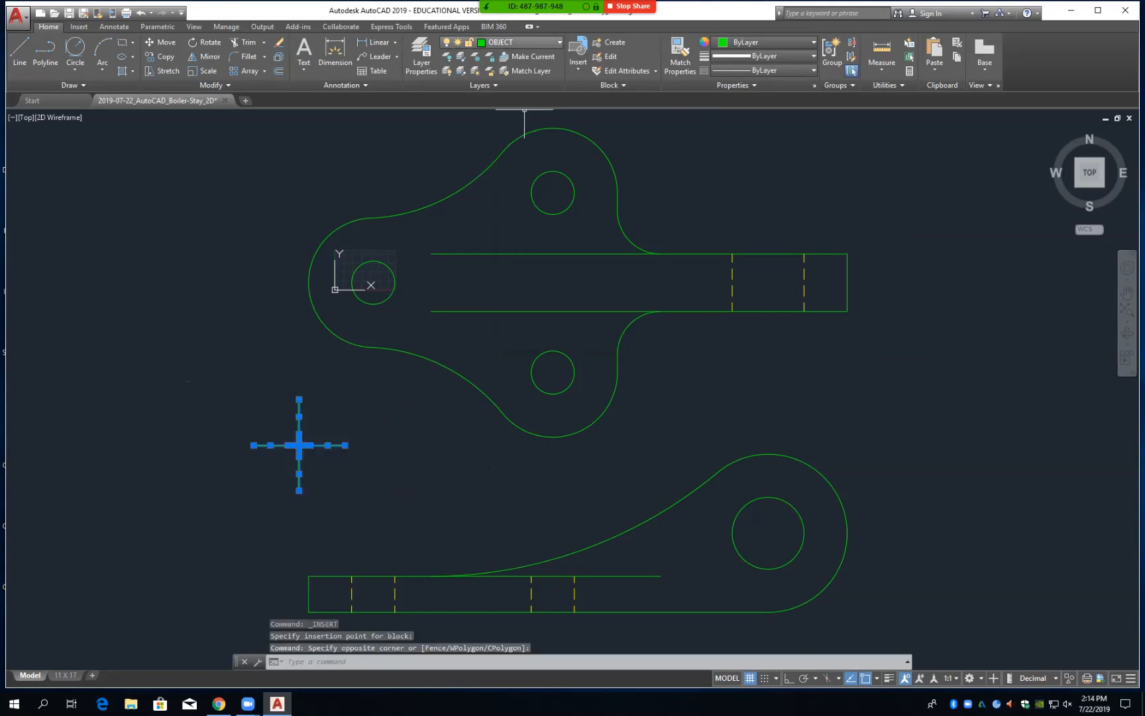
click(524, 42)
click(505, 71)
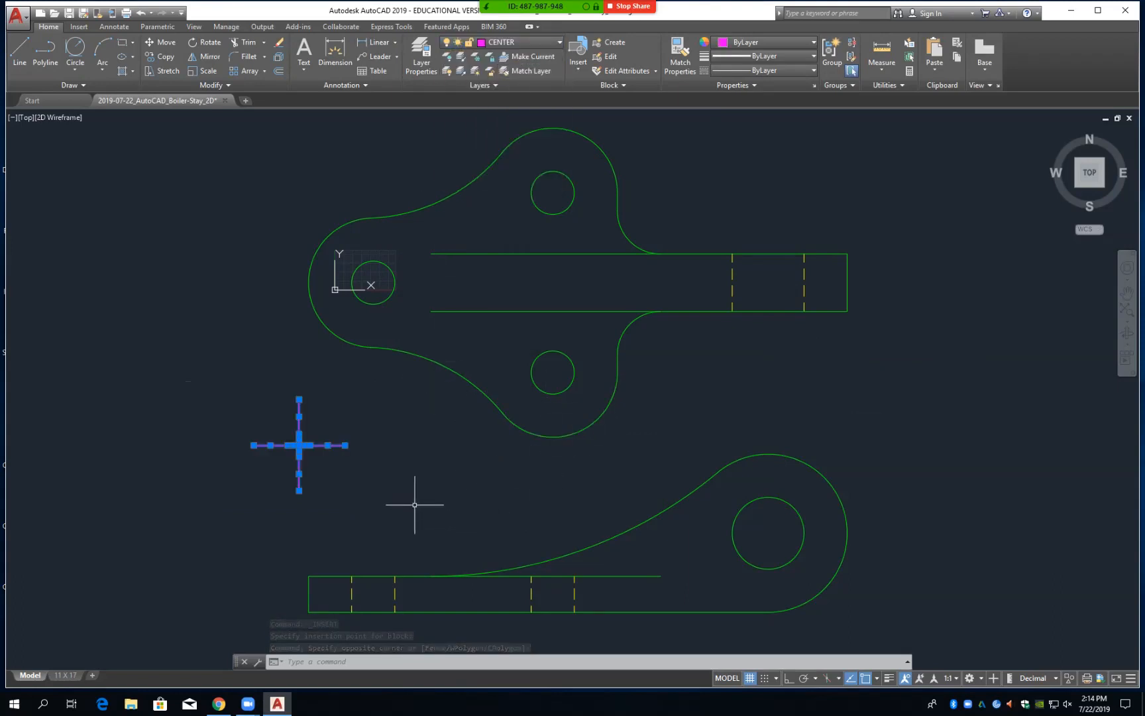
key(Escape)
key(Escape)
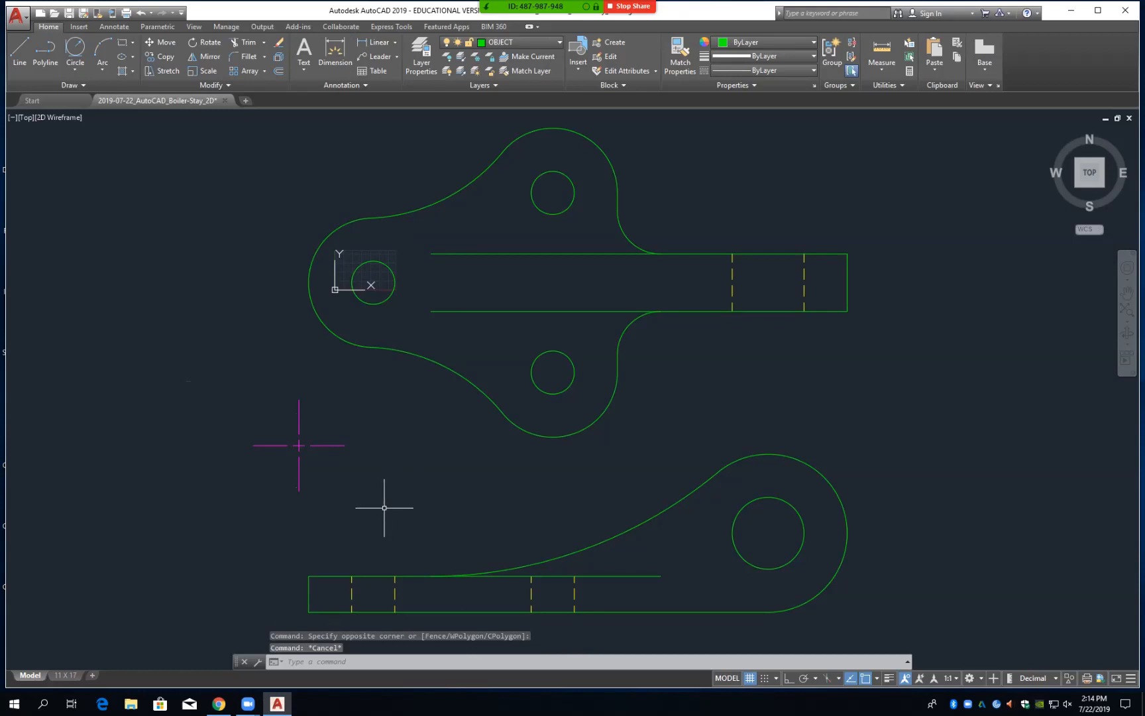
key(ctrl+s)
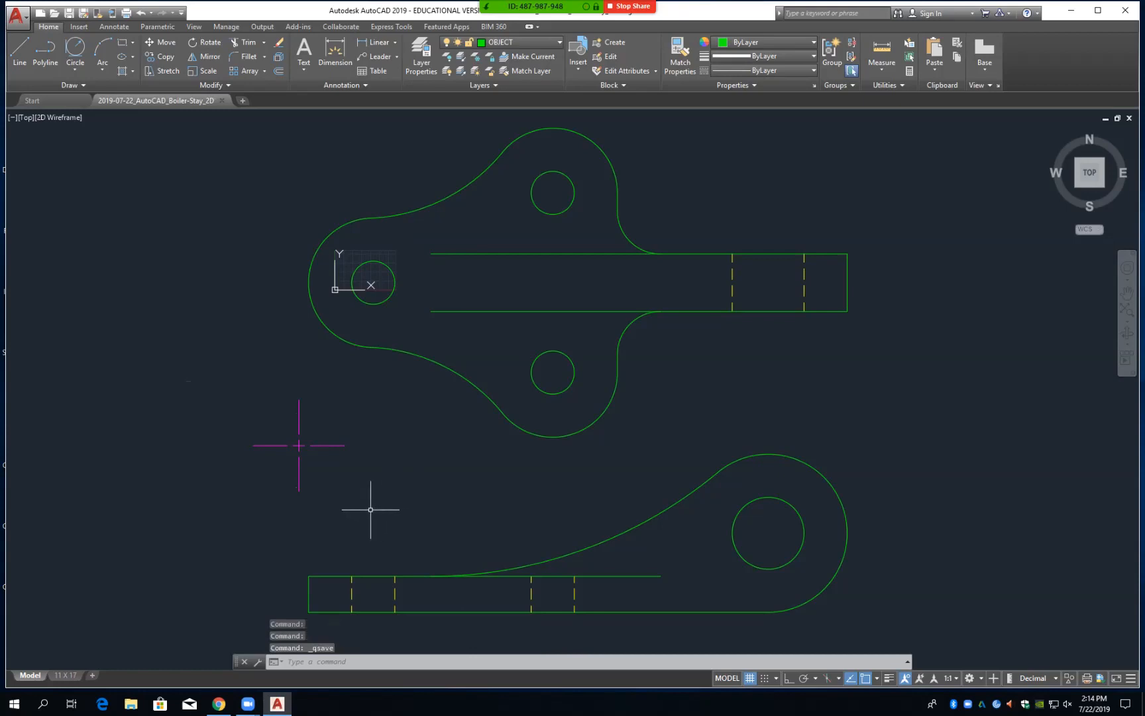
Copy the centre mark from its intersection to the centres of the side view's large hole and the top view's three holes
text(co)
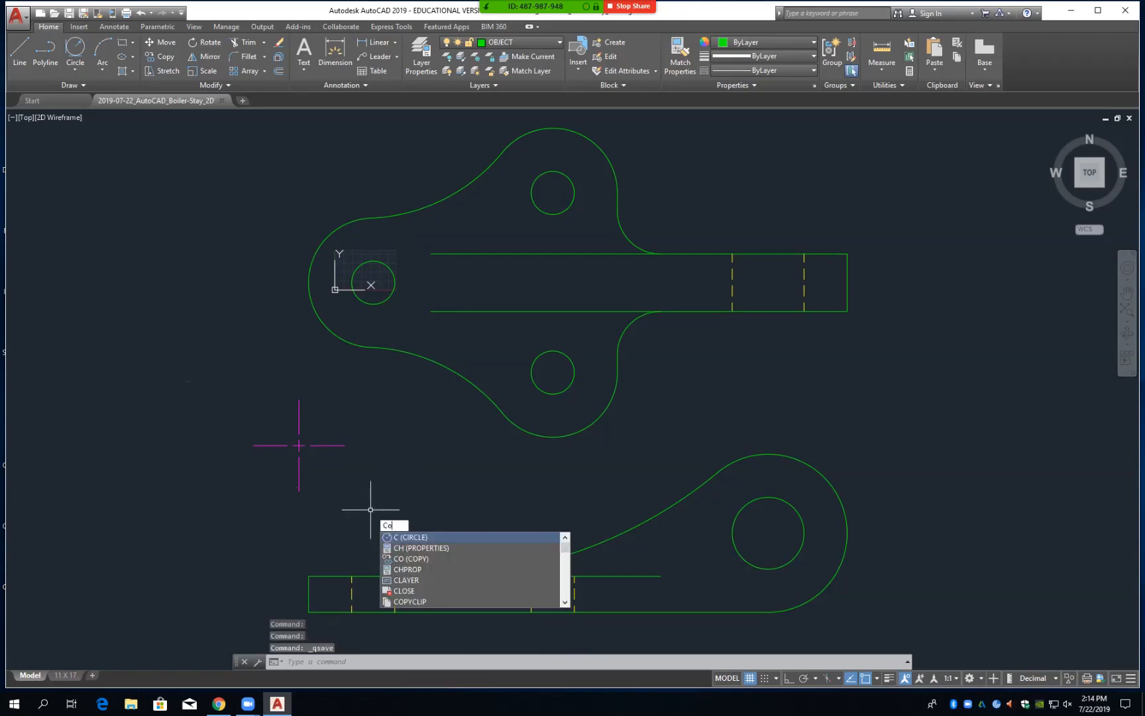
key(Return)
click(229, 379)
click(373, 515)
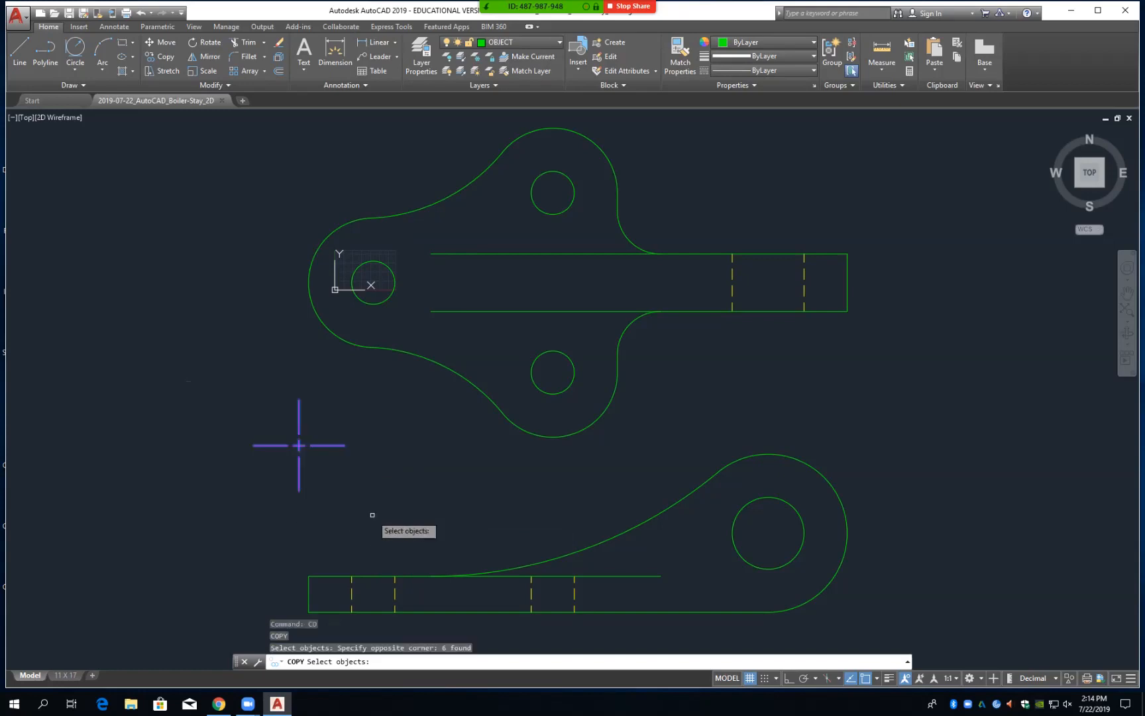
key(Return)
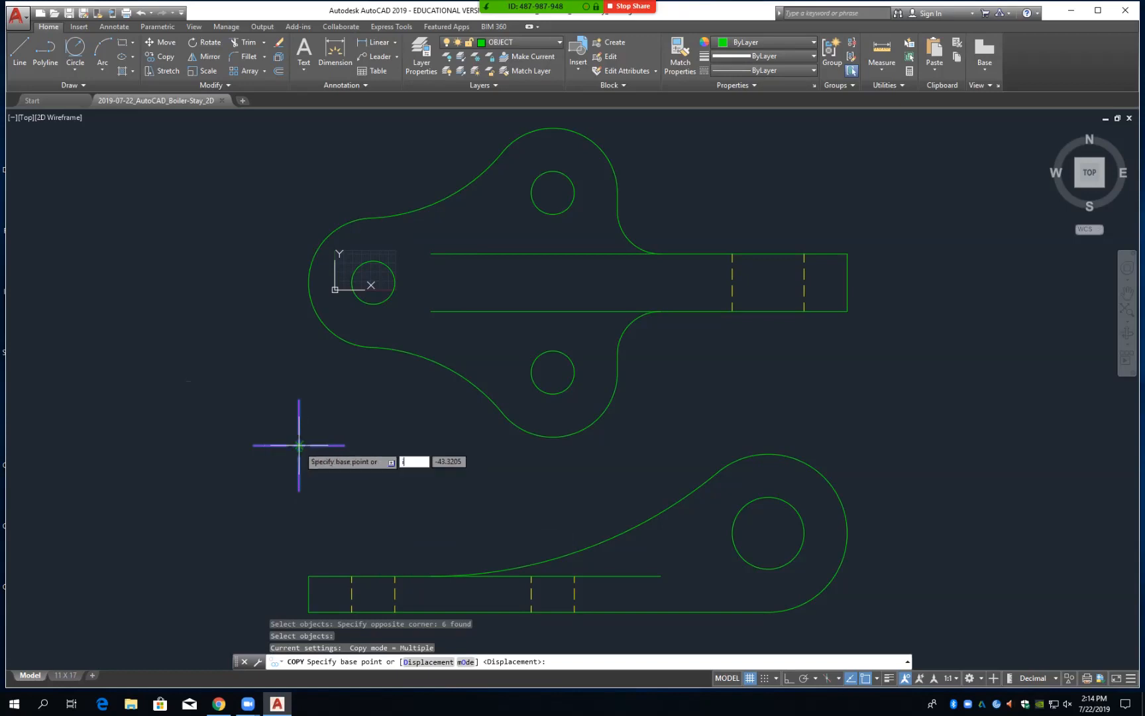
text(int)
key(Return)
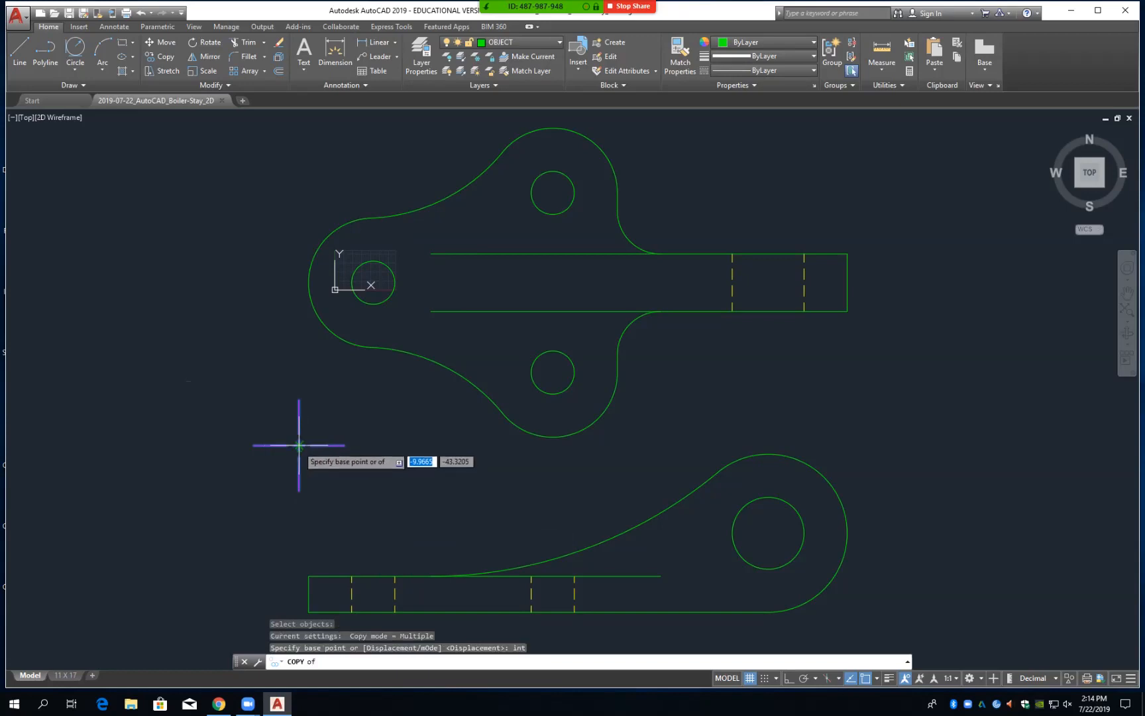
click(299, 445)
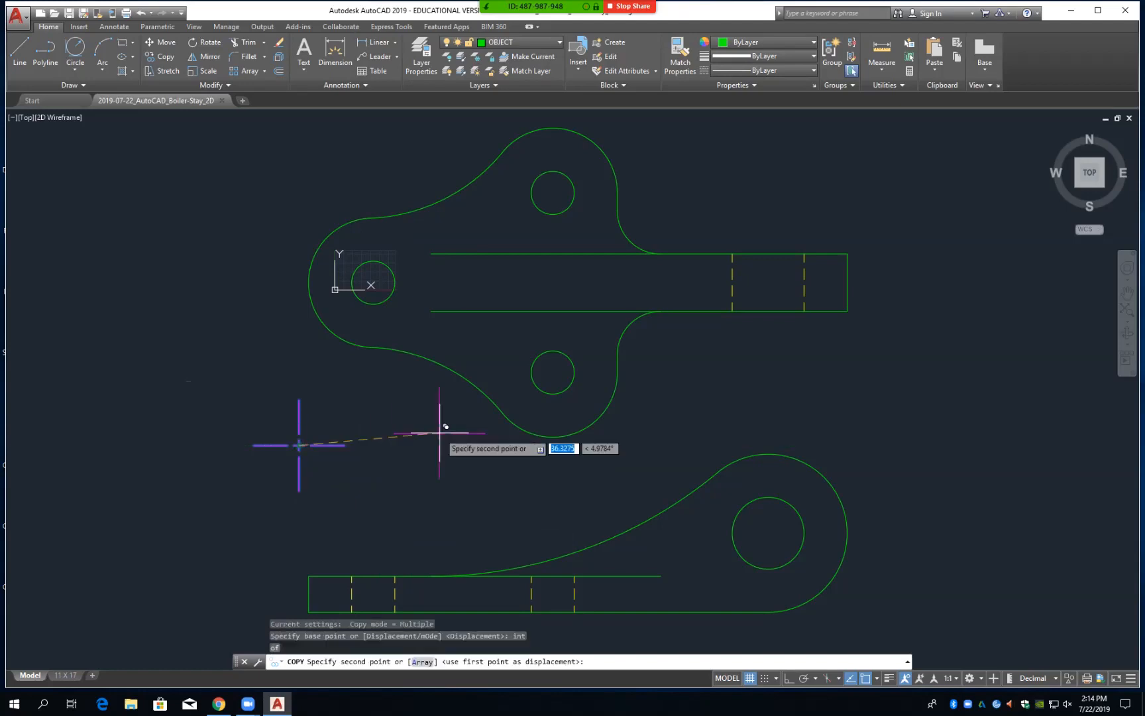
click(768, 531)
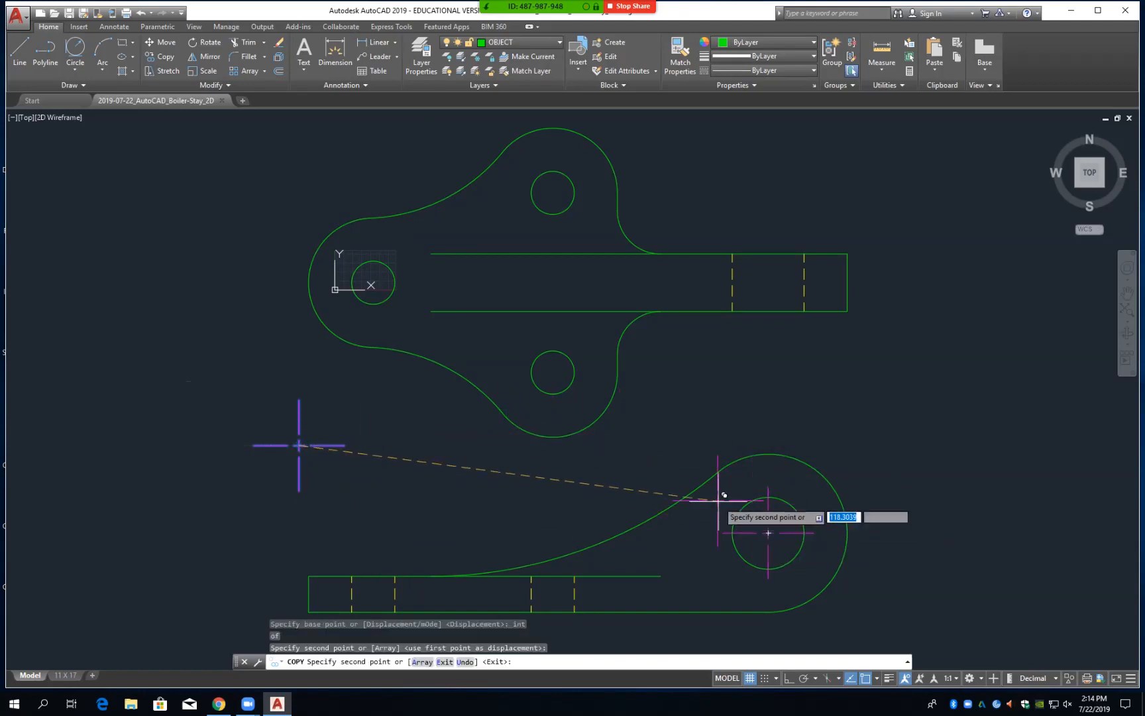
click(553, 372)
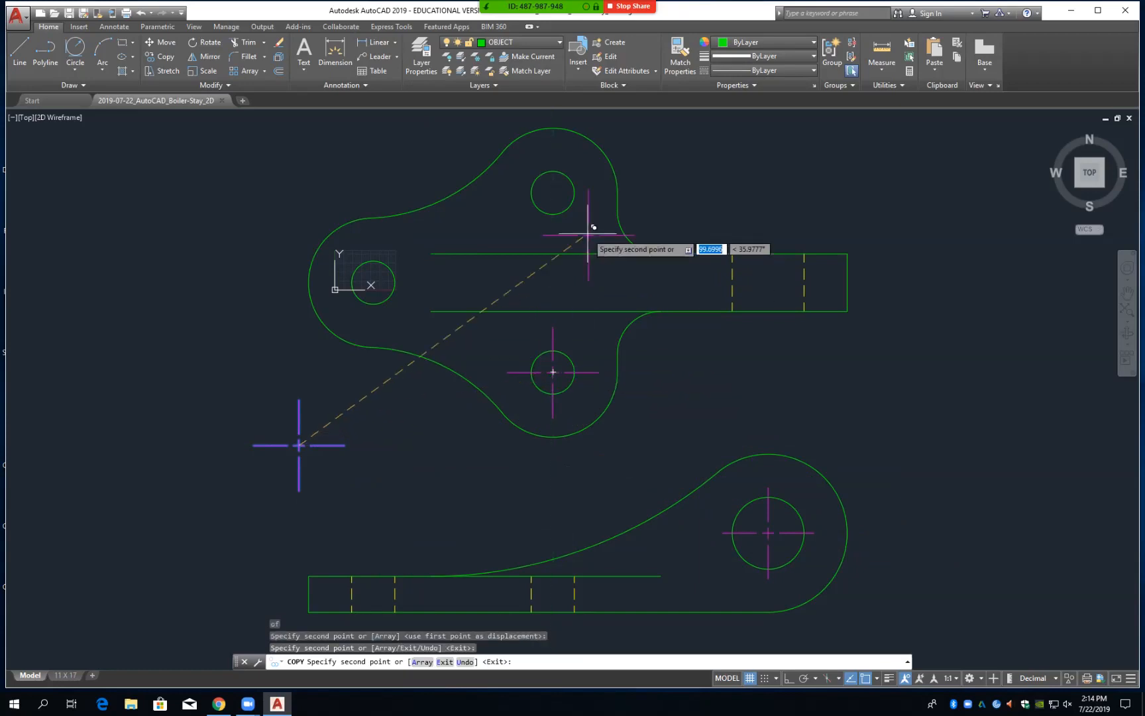
click(553, 192)
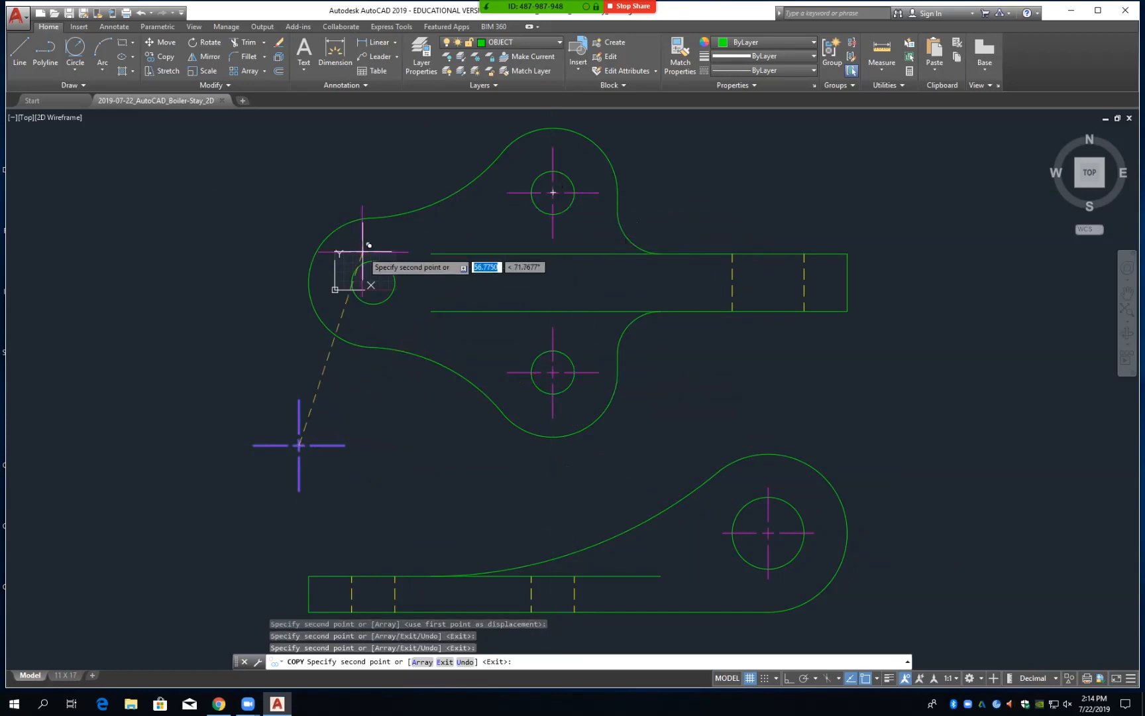
click(372, 283)
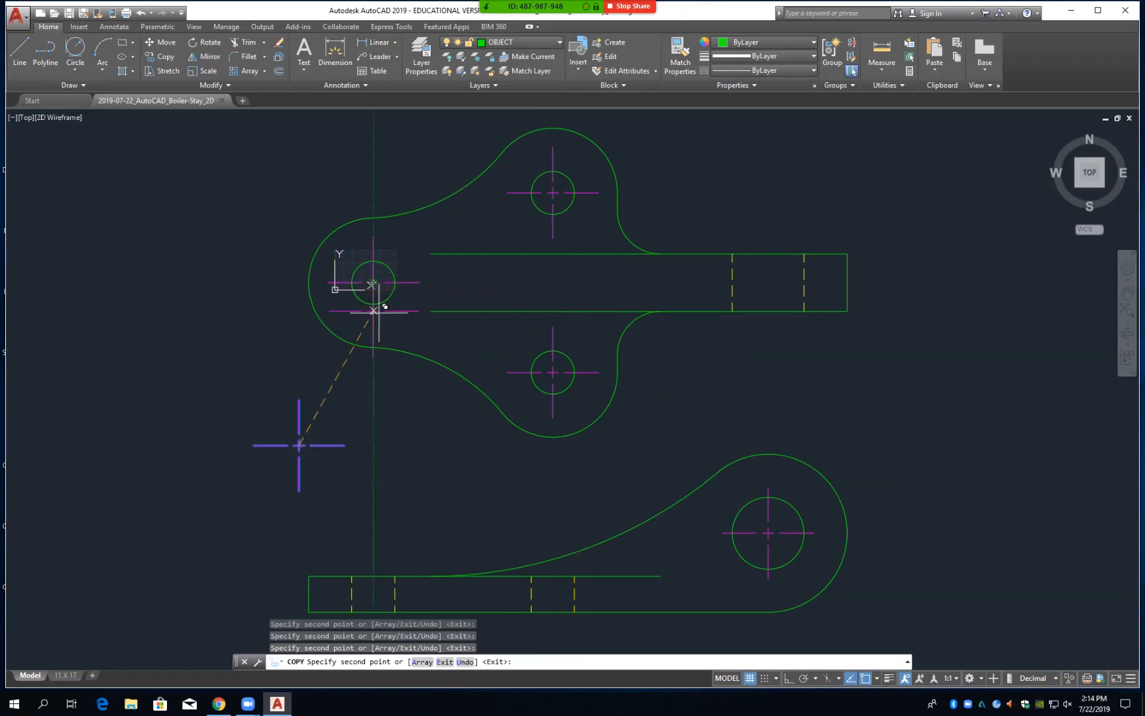
key(Escape)
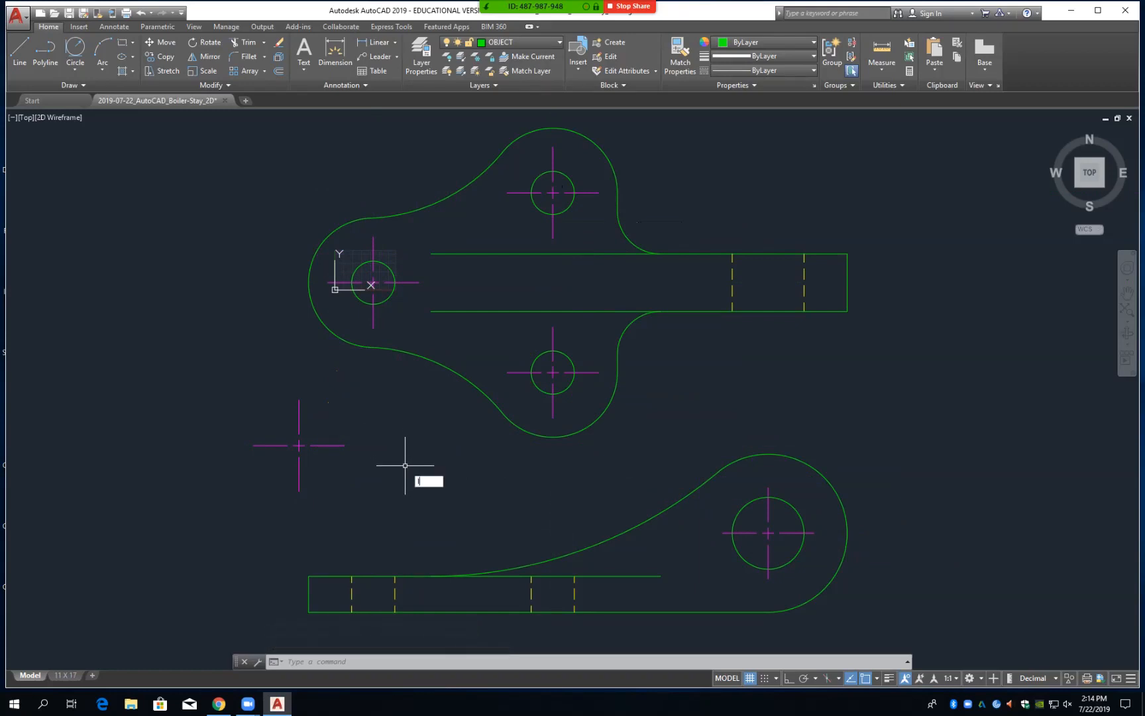
Draw a diagonal line across each of the two hidden holes in the side view's plate, from lower-left to upper-right corner
key(Return)
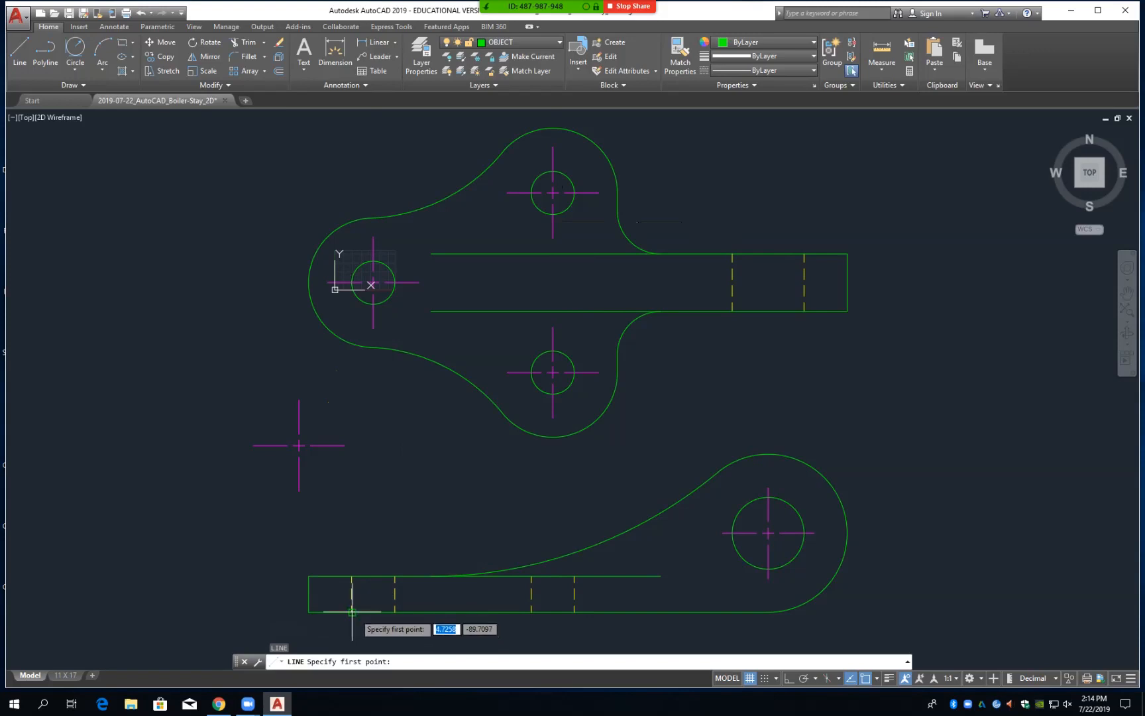
click(352, 611)
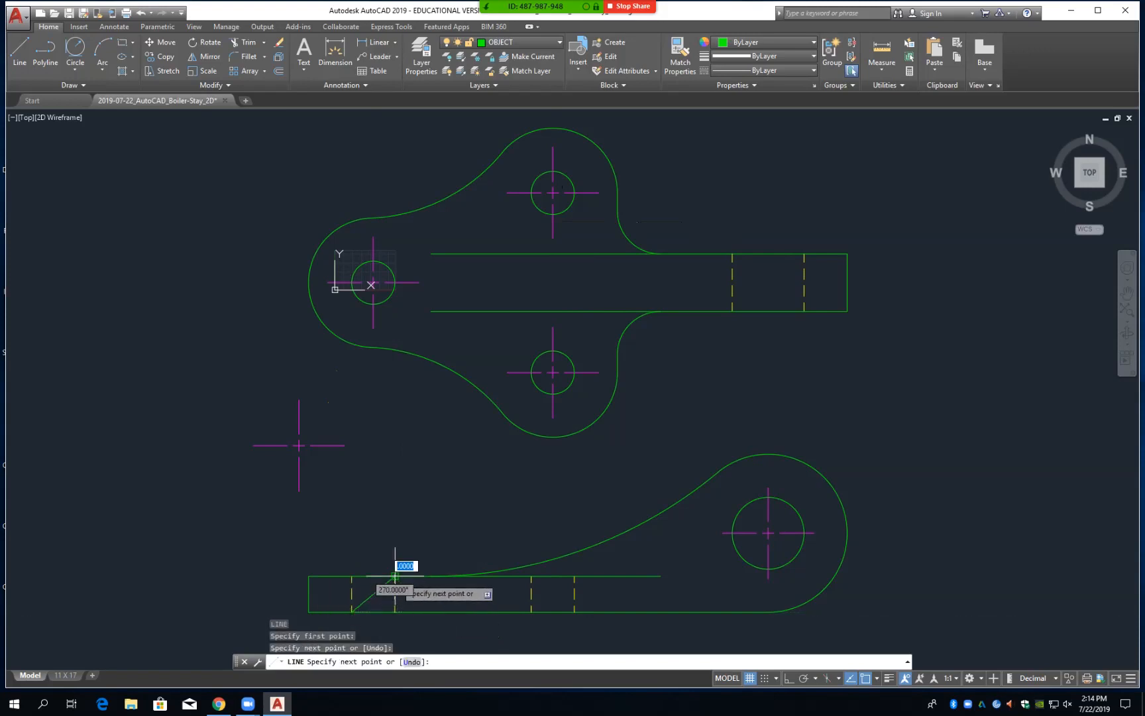
click(406, 576)
key(Return)
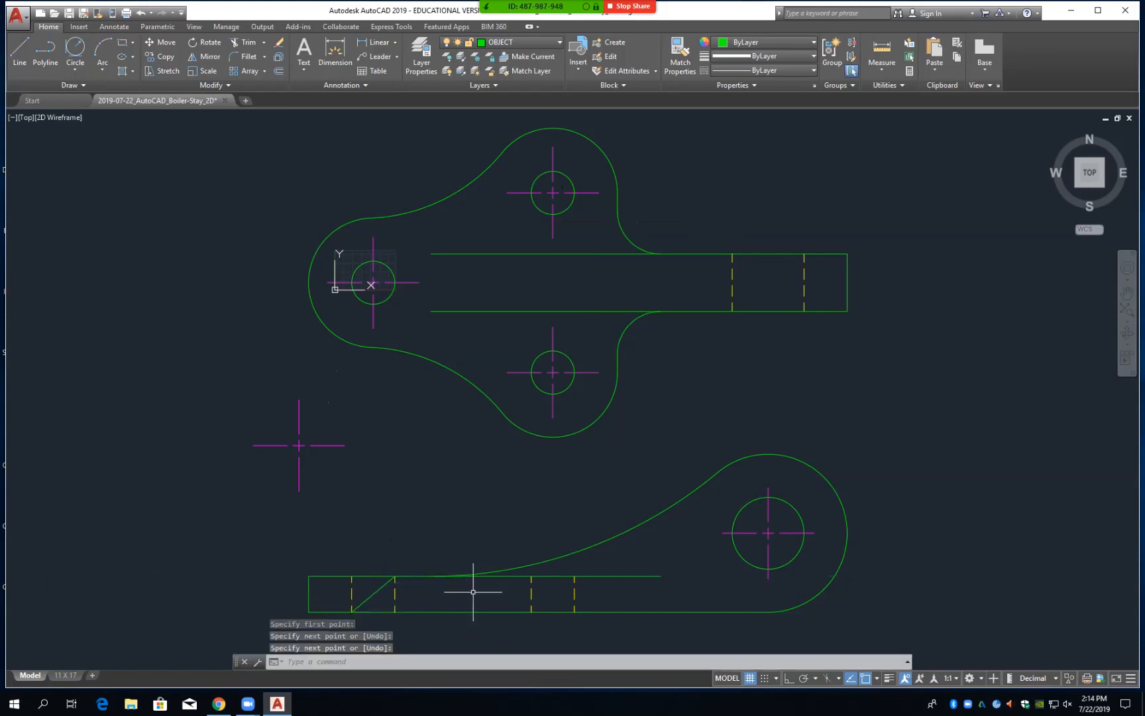
key(Return)
click(531, 577)
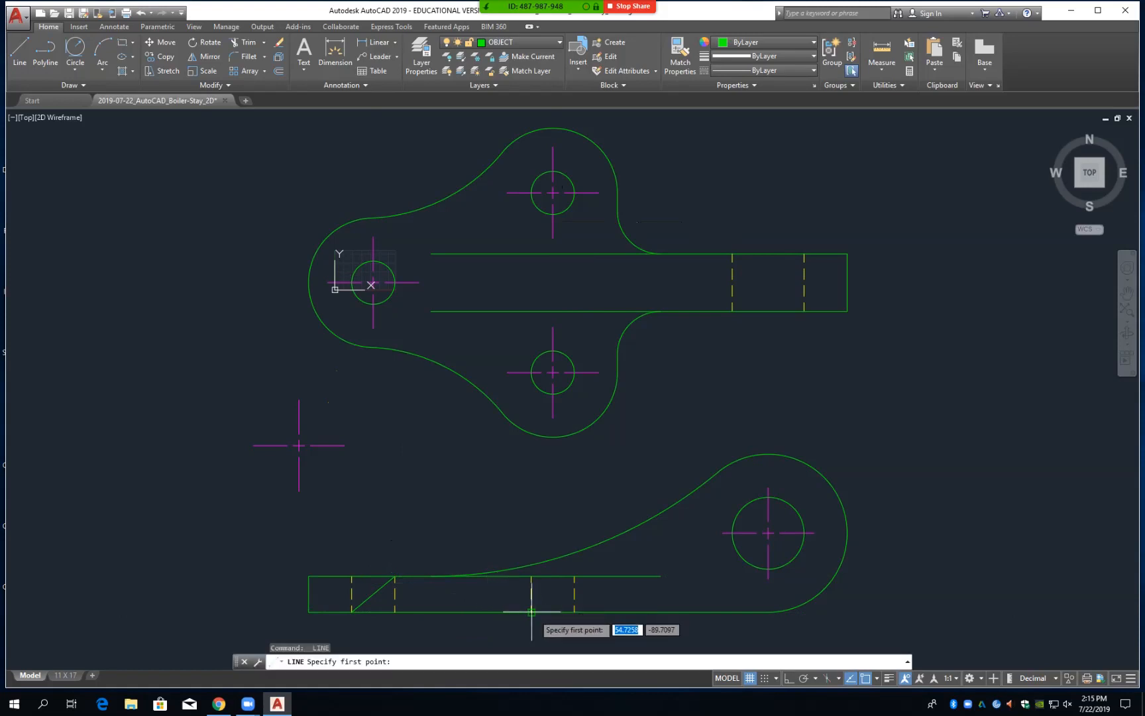
click(531, 611)
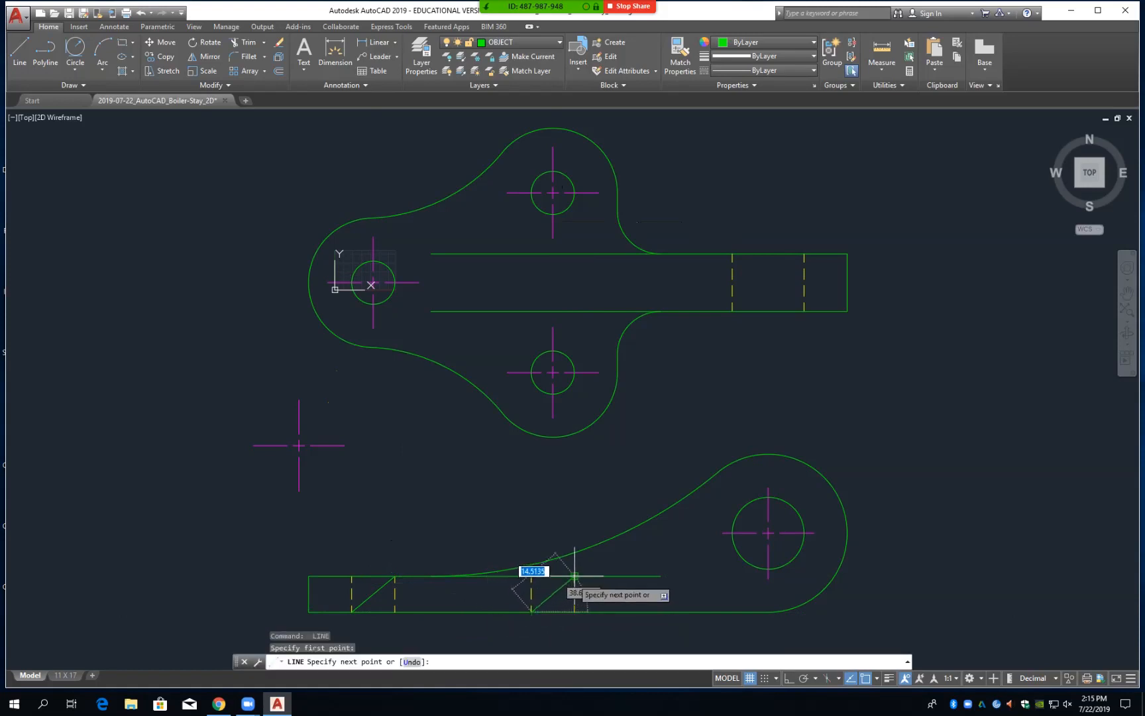
click(574, 577)
key(Return)
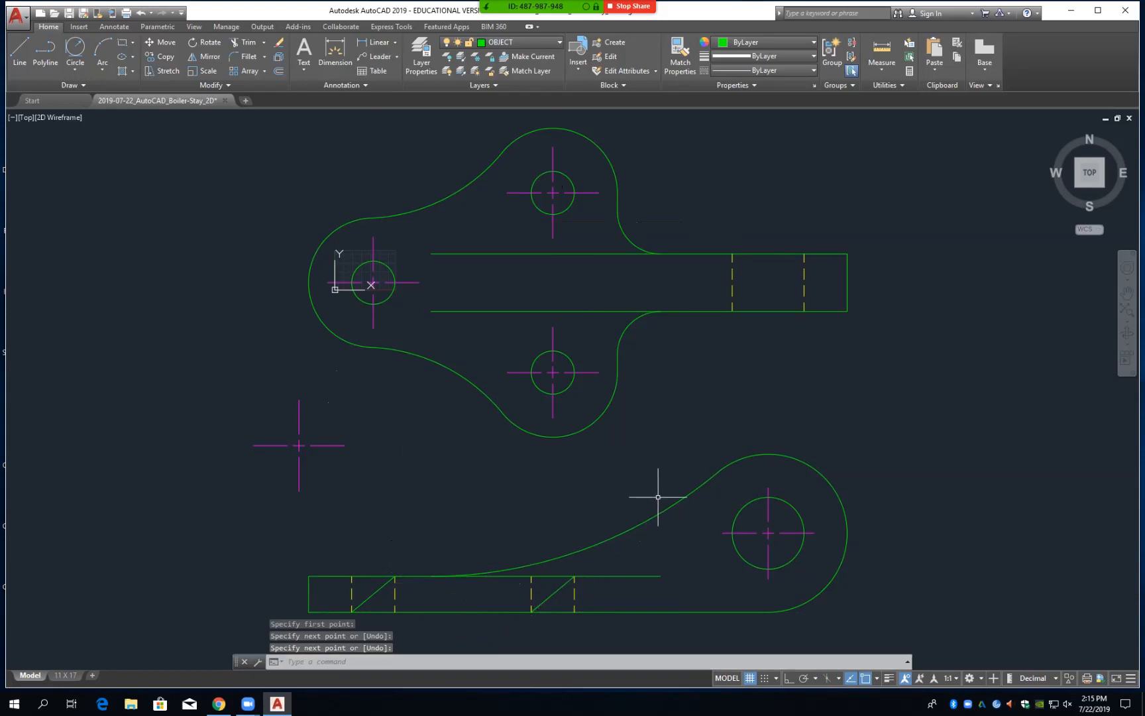
Draw a diagonal line across the hidden hole in the top view's bar, from its lower-left to upper-right corner
key(Return)
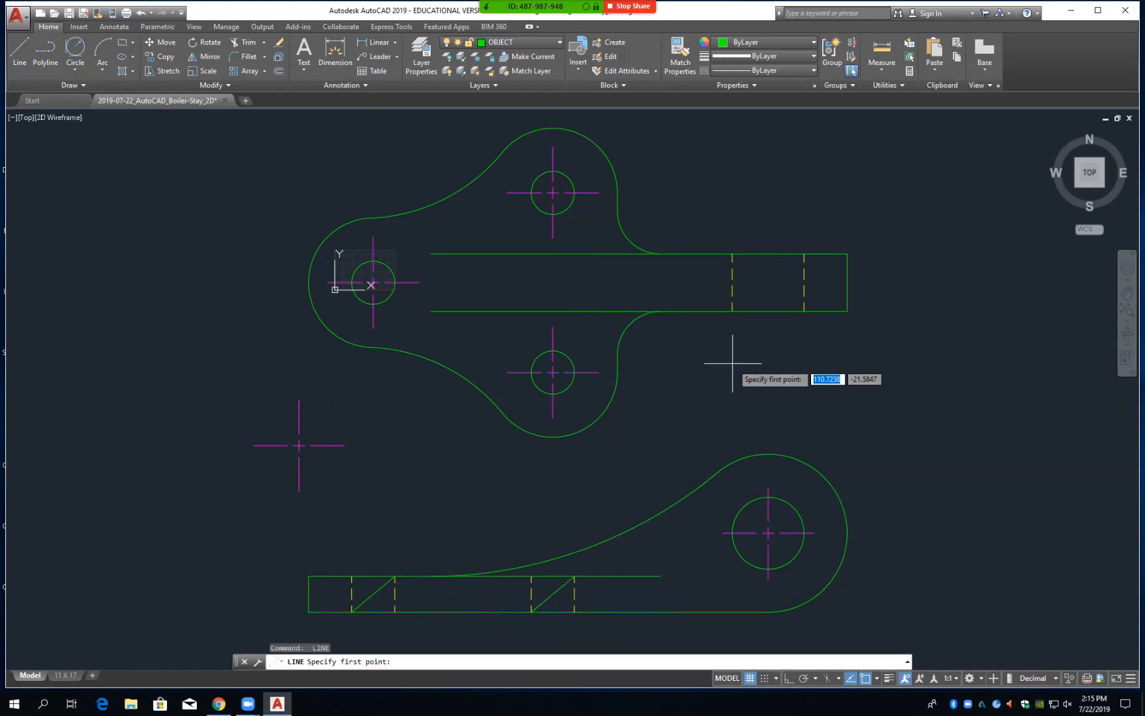
click(733, 310)
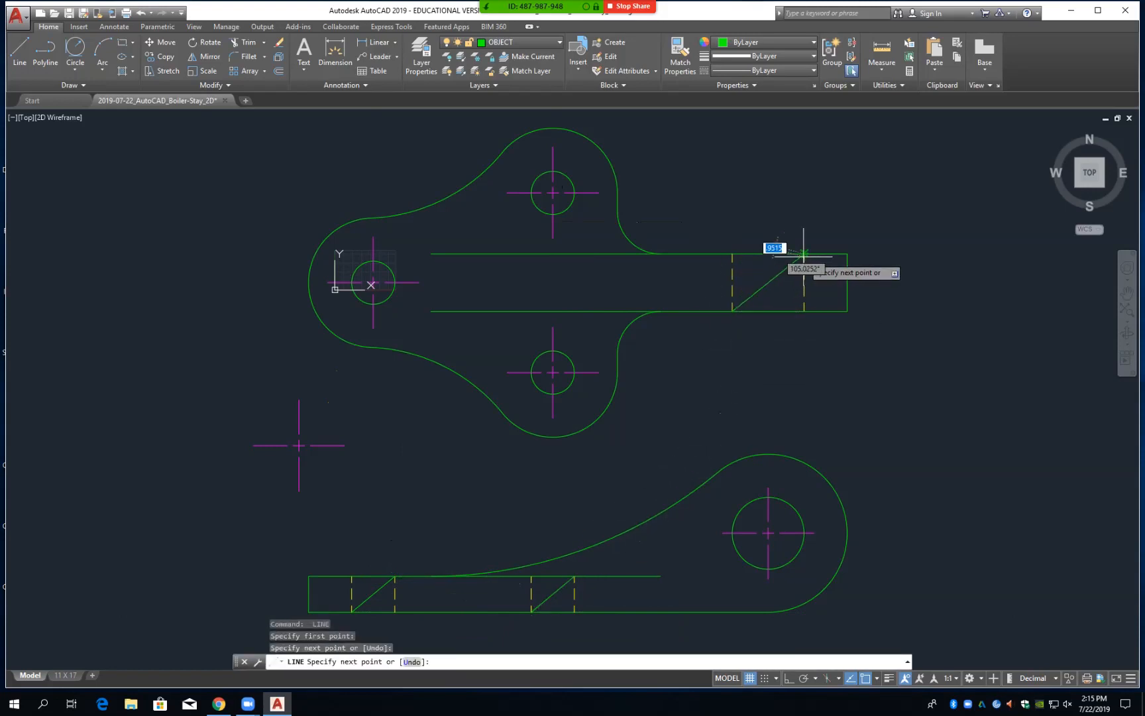
click(804, 254)
key(Return)
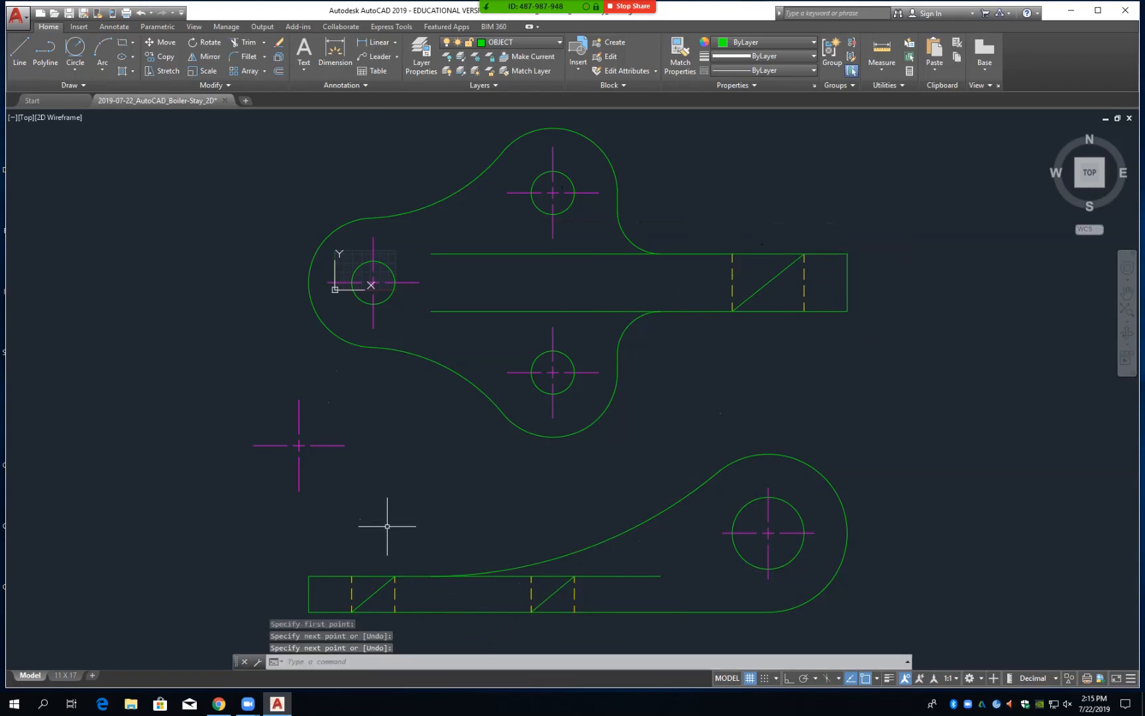
Copy the centre mark's three vertical segments from its intersection to the diagonal midpoints of the side view plate's two hidden holes
text(CO)
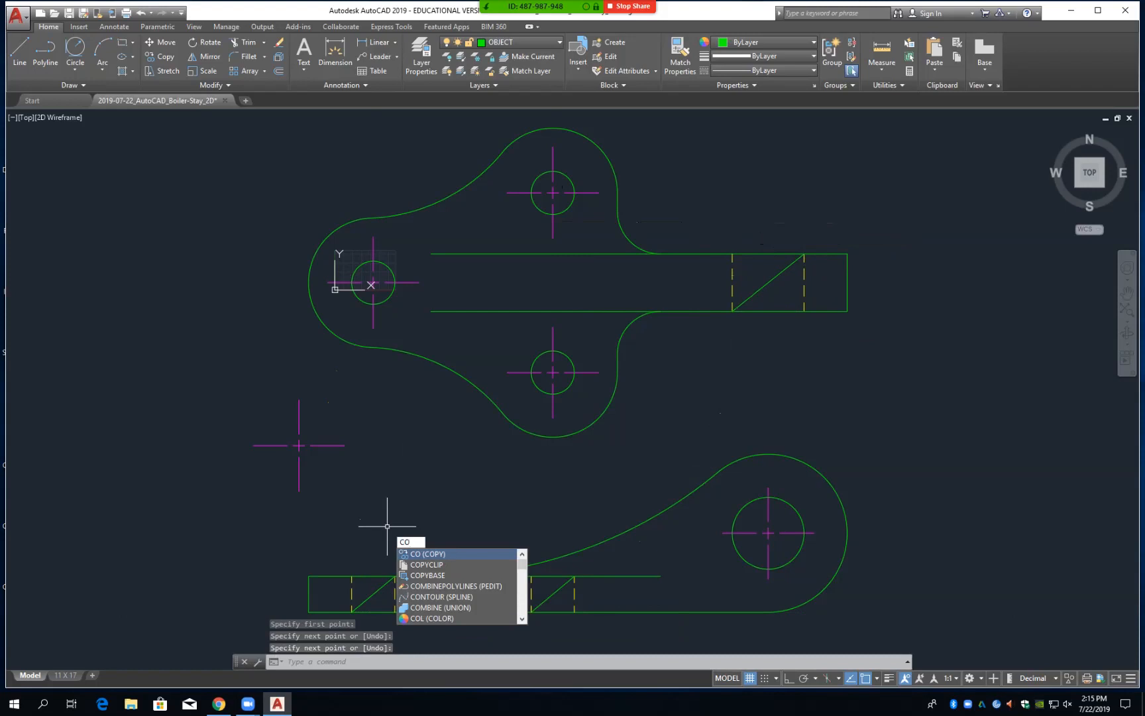
key(Return)
click(299, 432)
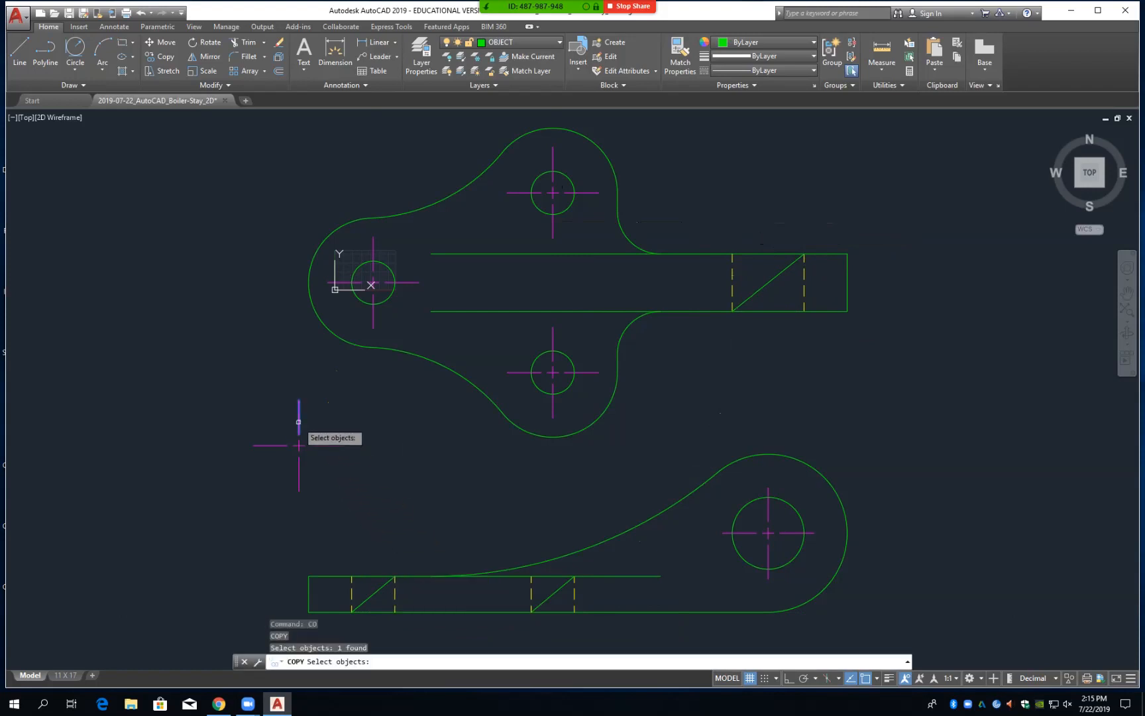
click(299, 440)
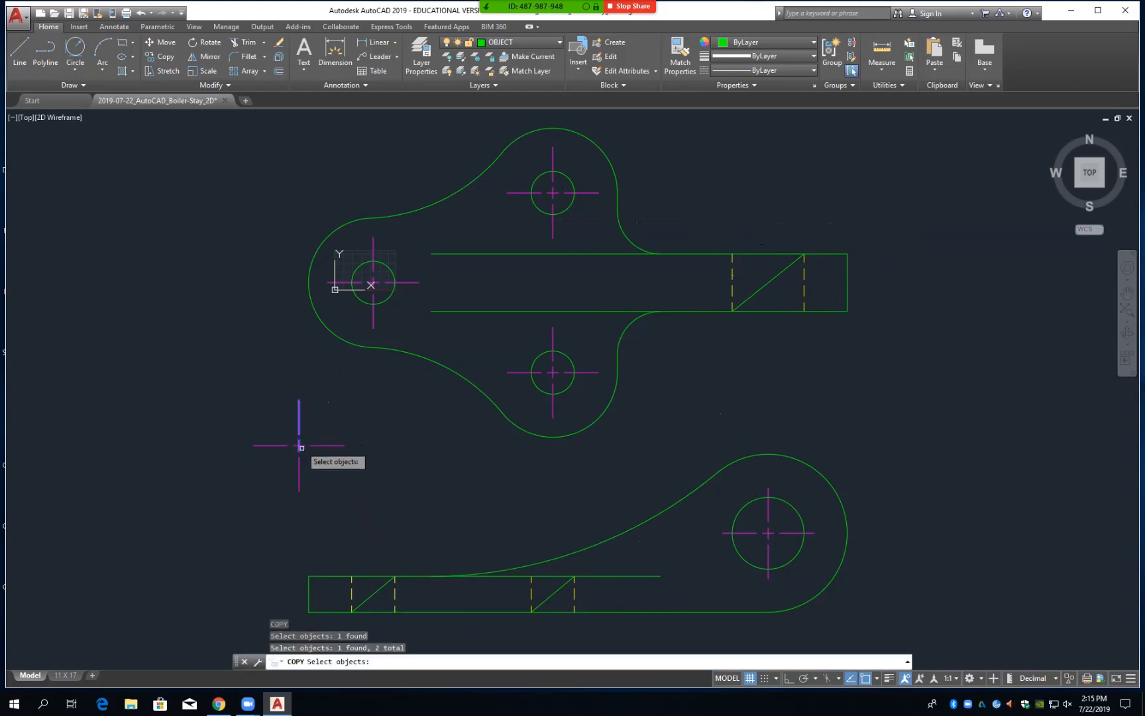
click(300, 468)
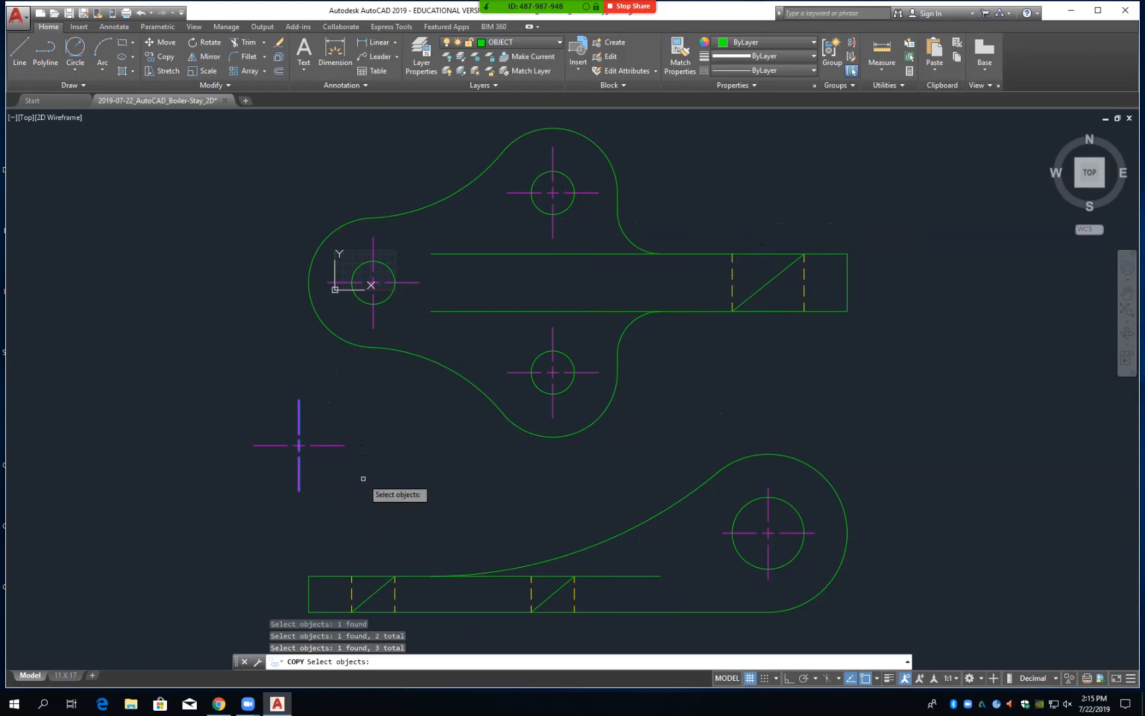
key(Return)
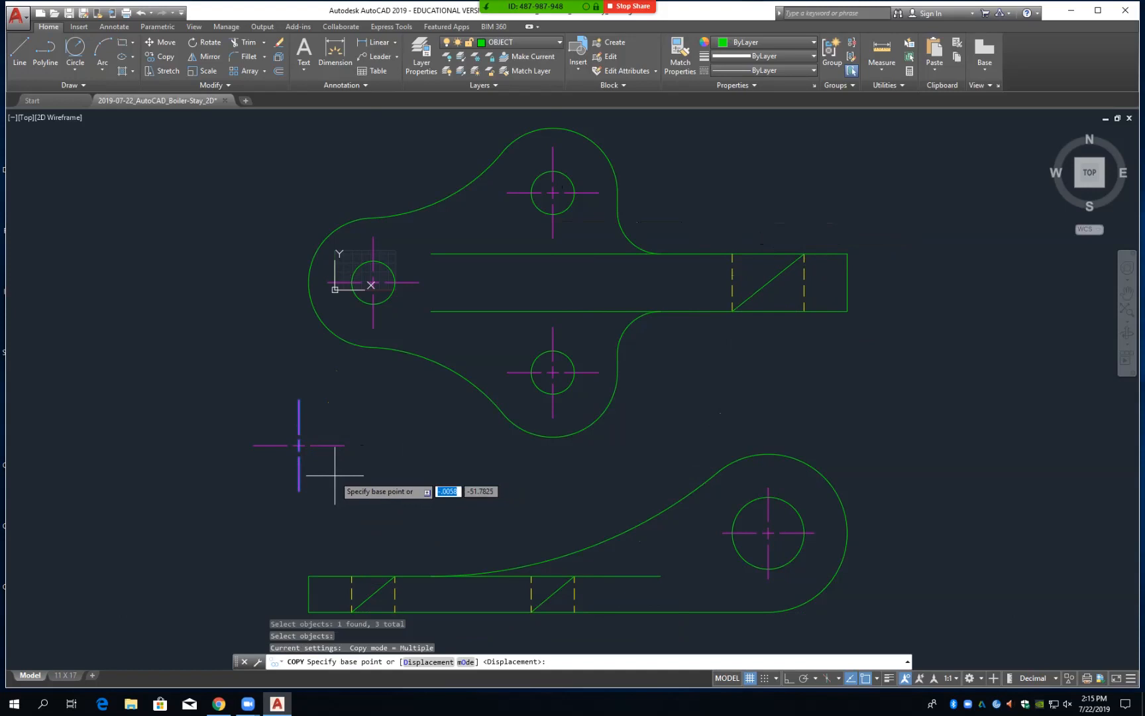
text(int)
key(Return)
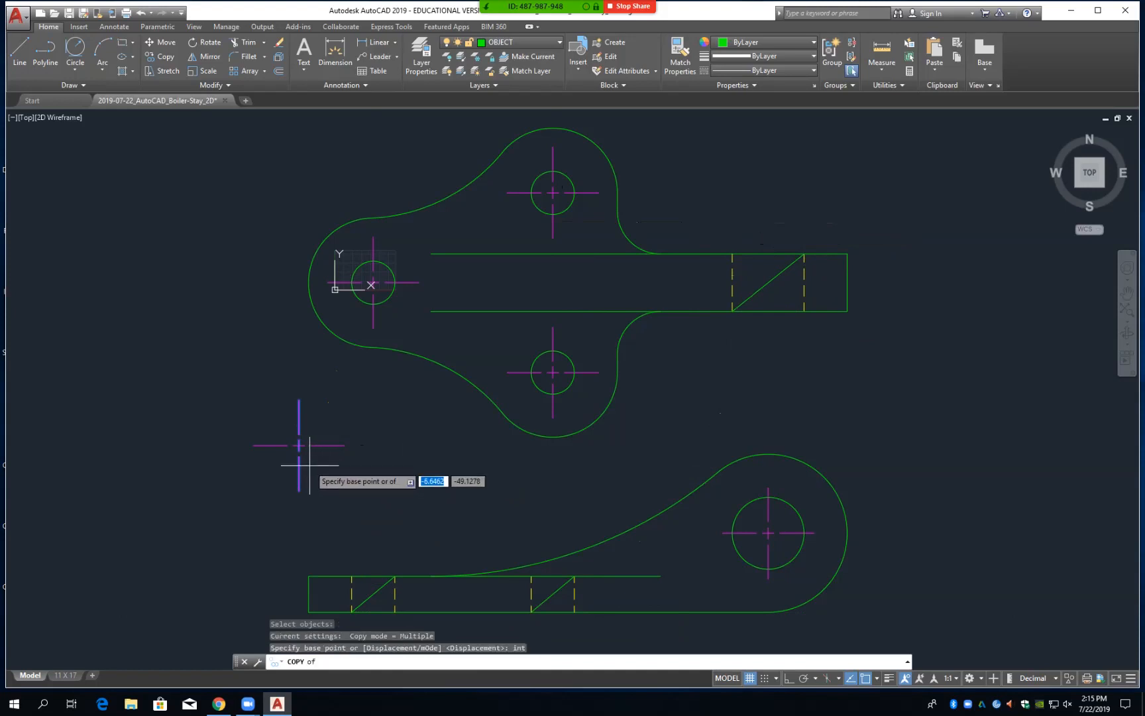
click(299, 448)
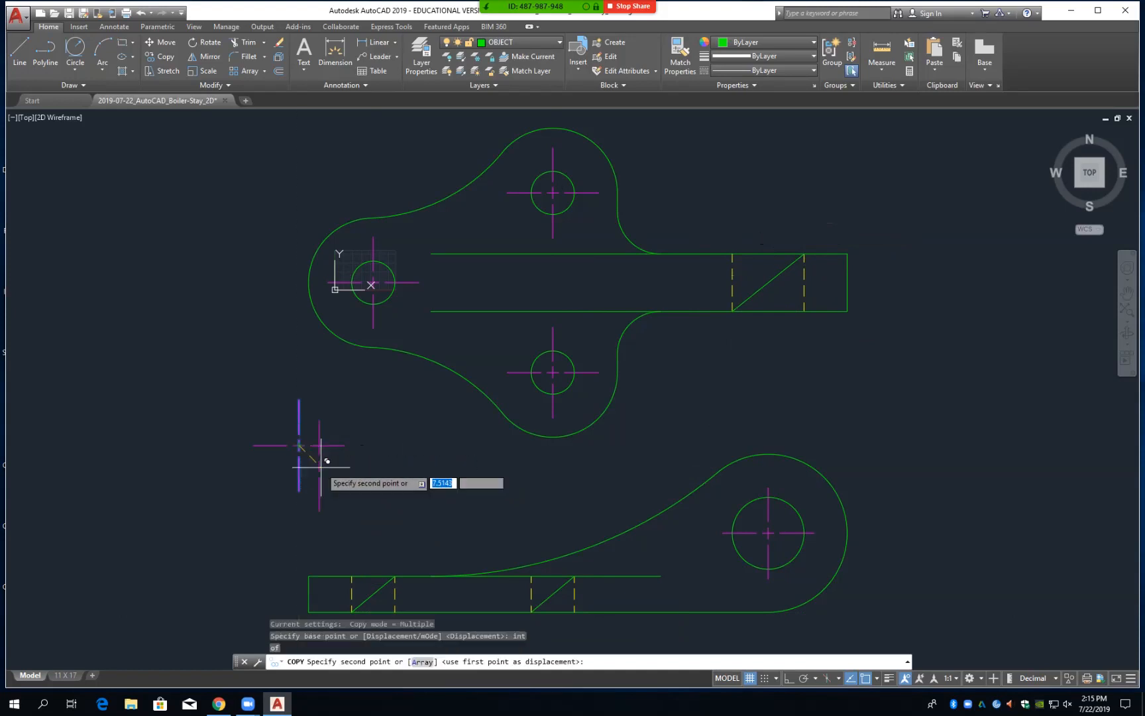
text(mid)
key(Return)
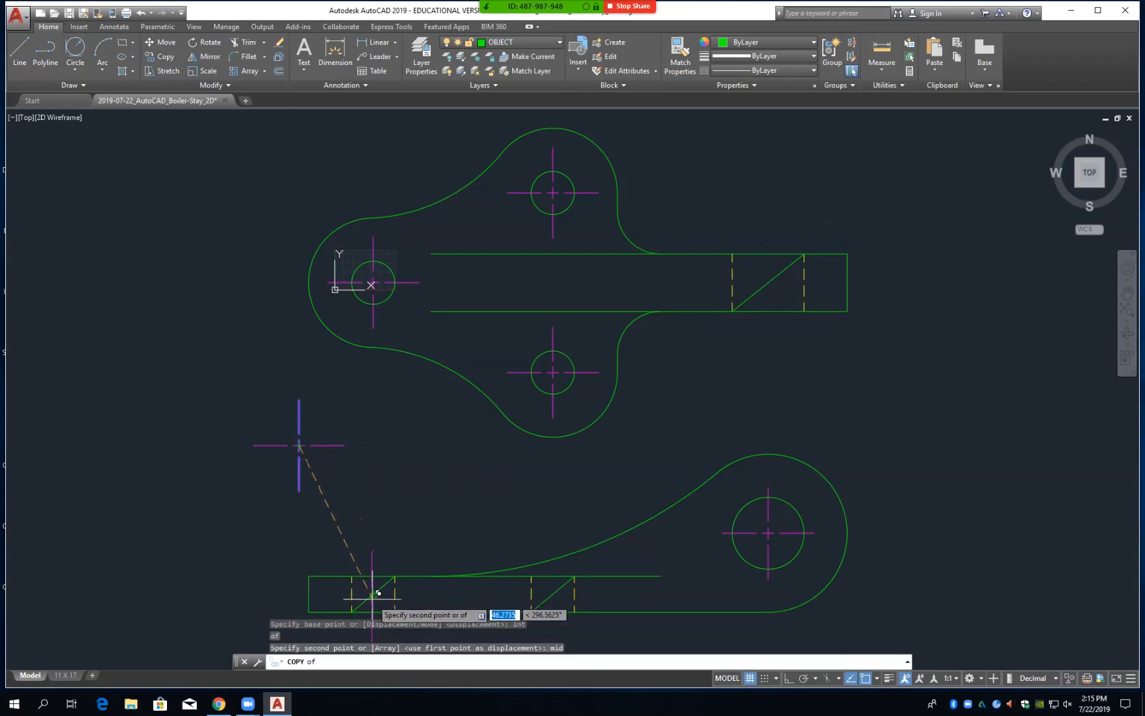
click(380, 587)
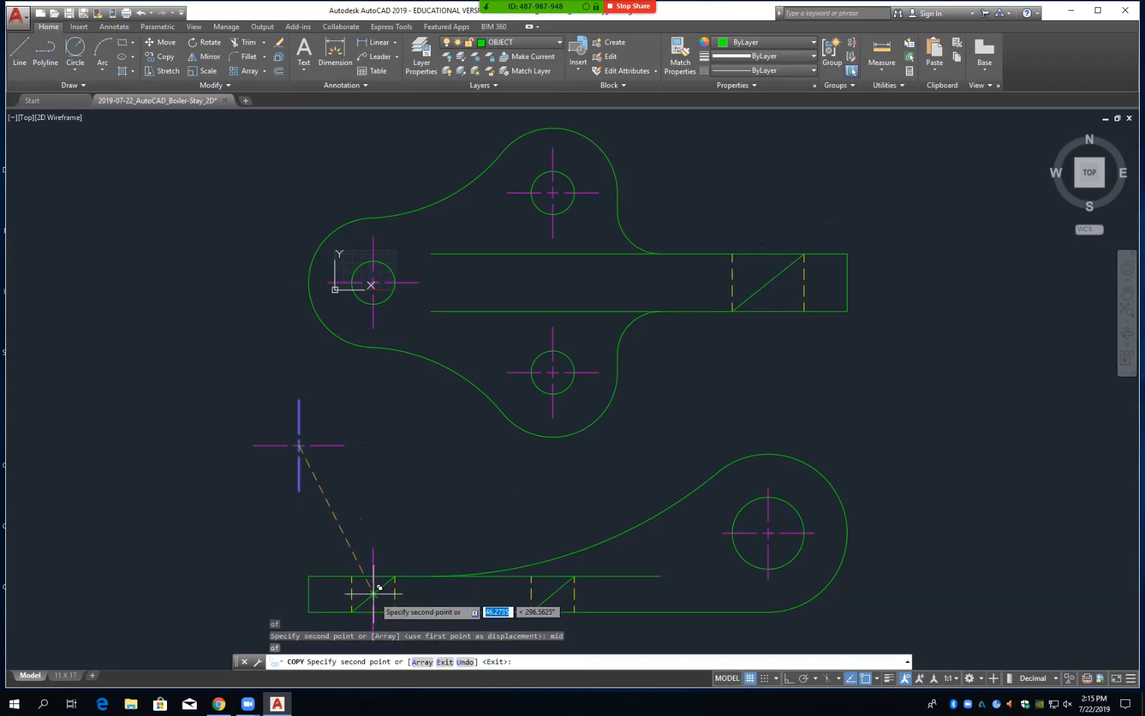
text(mid)
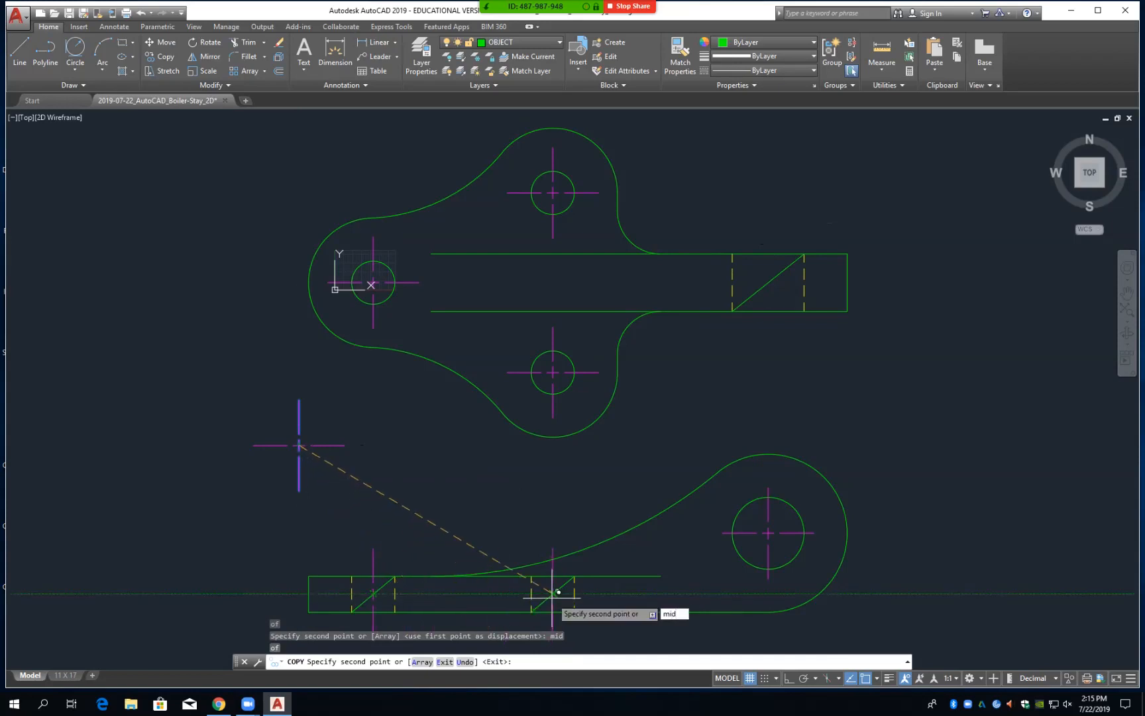
click(553, 593)
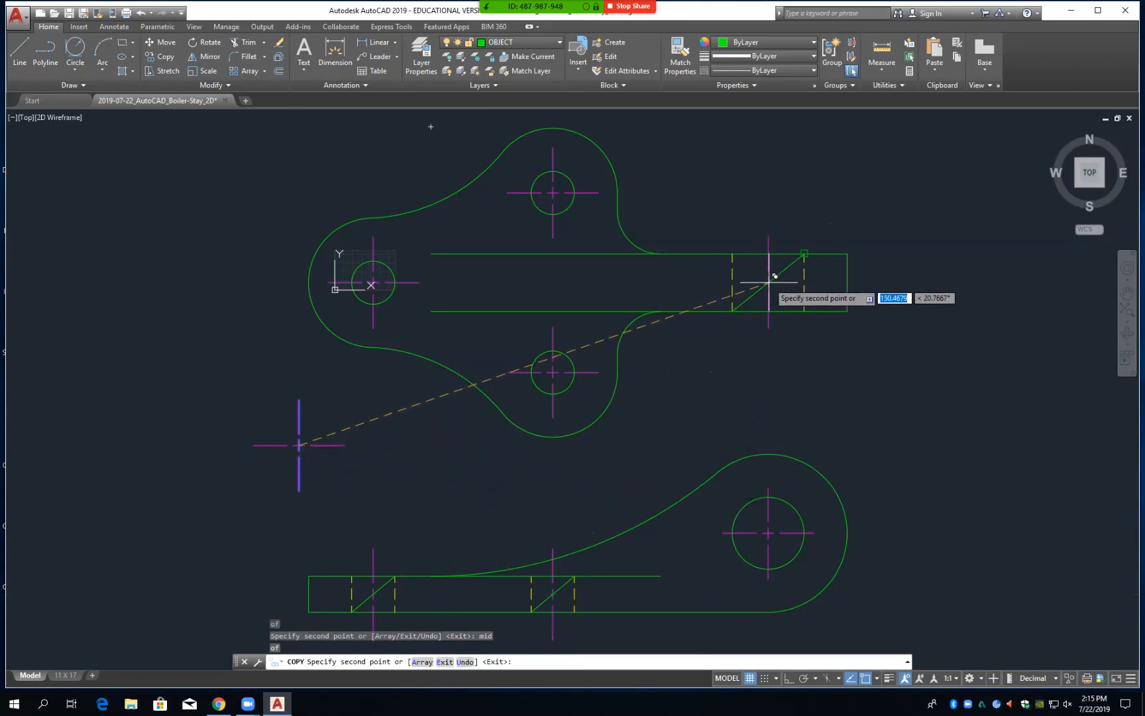
Place another copy of the vertical centre line at the midpoint of the diagonal in the top view bar's hidden hole
text(mid)
key(Return)
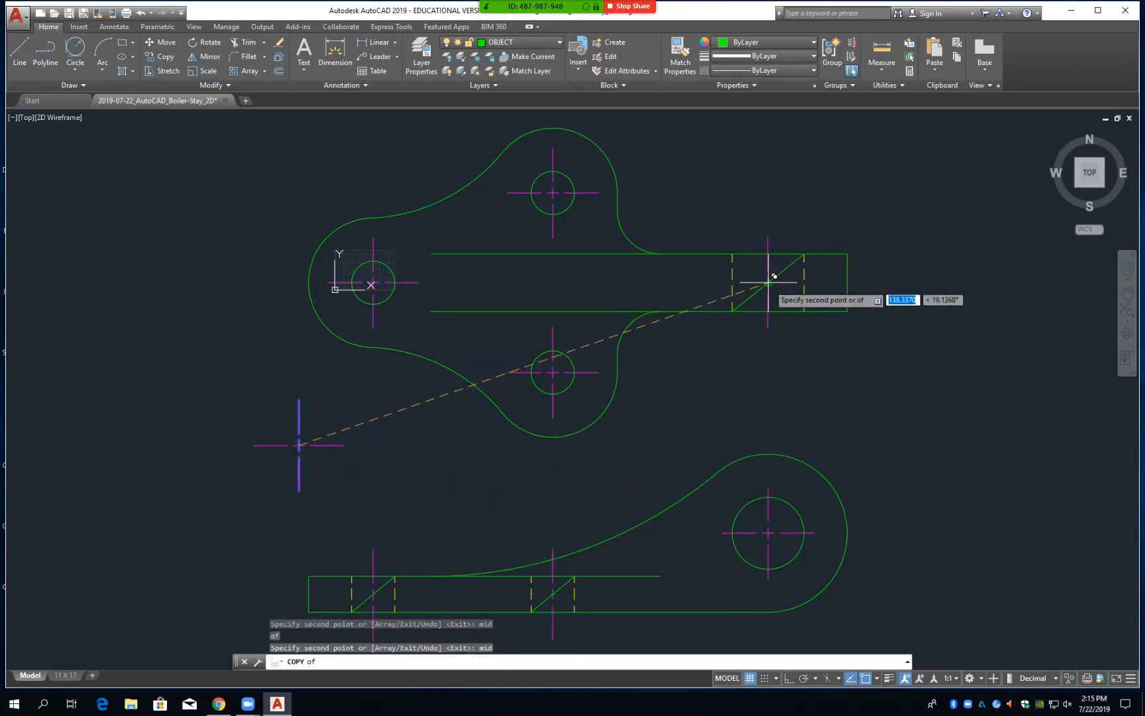
click(774, 281)
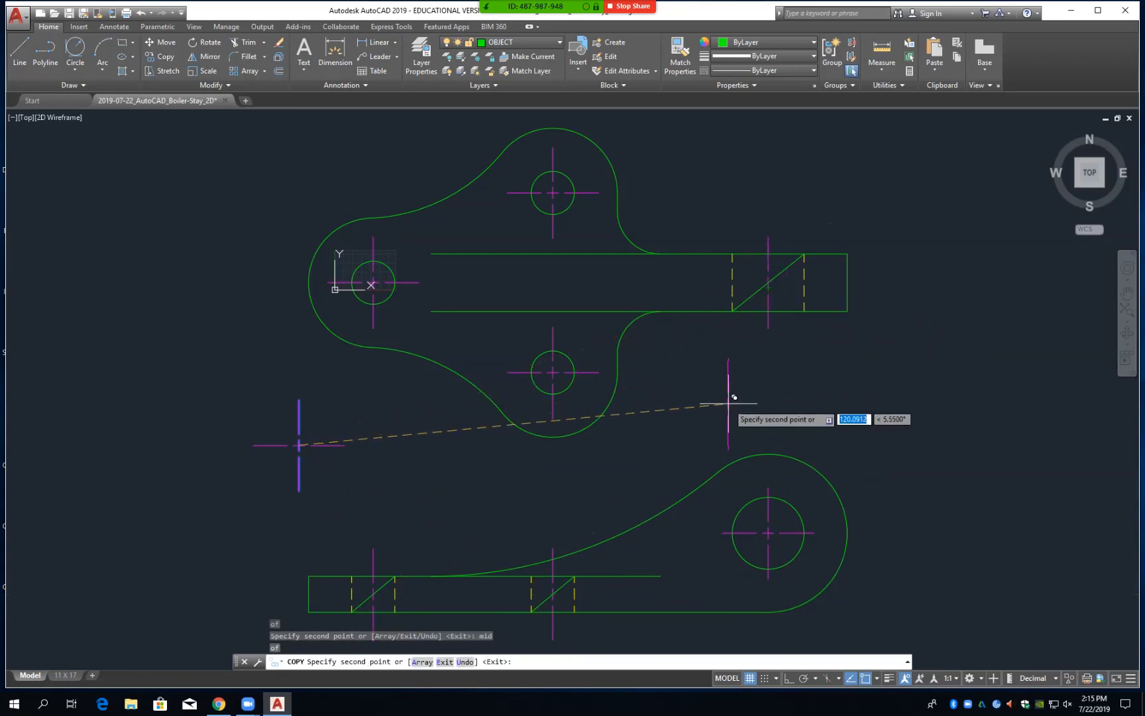
key(Return)
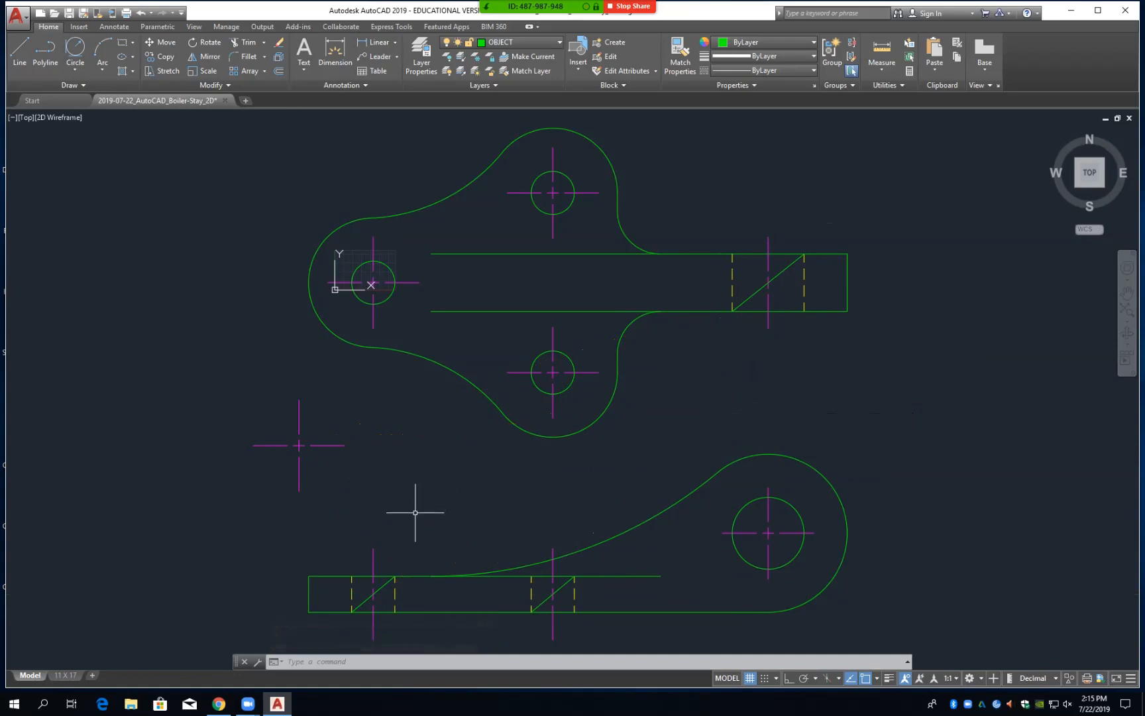
Delete the spare centre mark standing outside the two views and save the drawing
click(218, 371)
click(377, 495)
key(Delete)
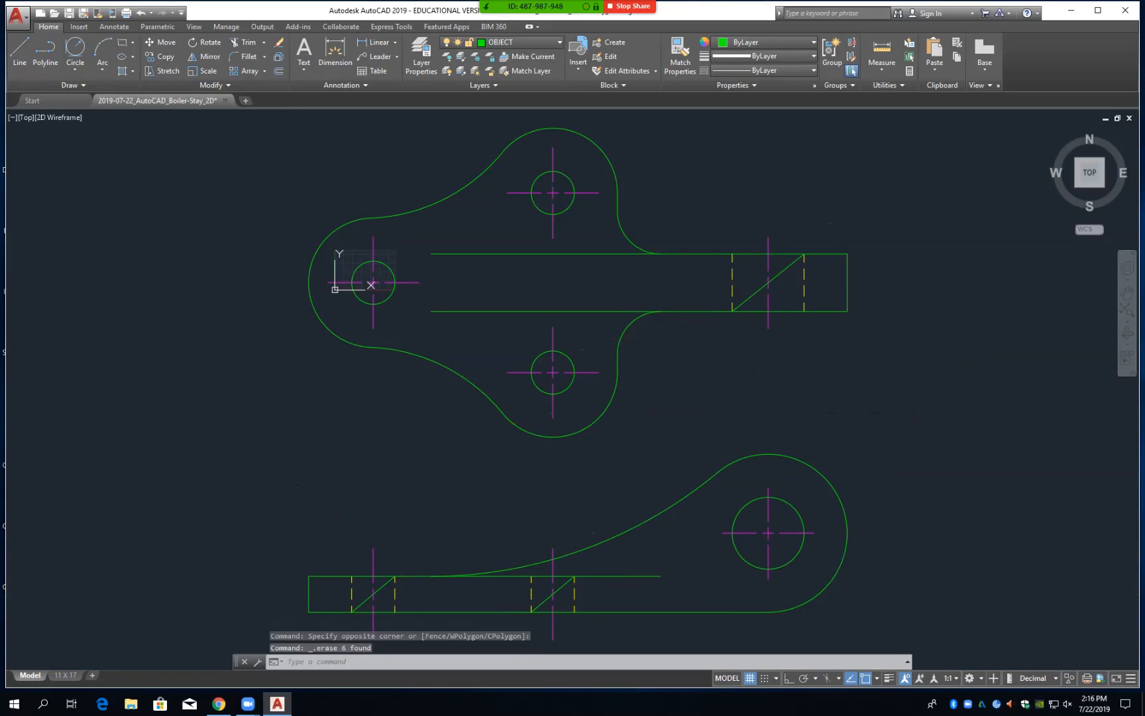
key(ctrl+s)
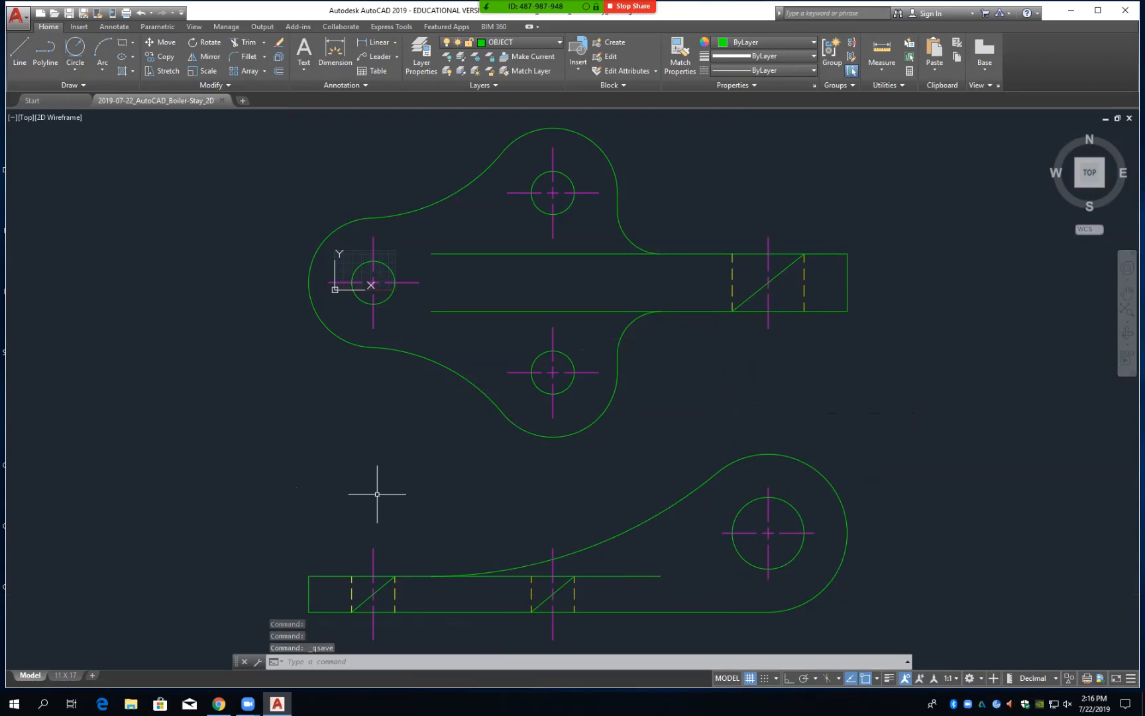
Erase the three diagonal helper lines across the hidden holes in both views and save the drawing
text(e)
key(Return)
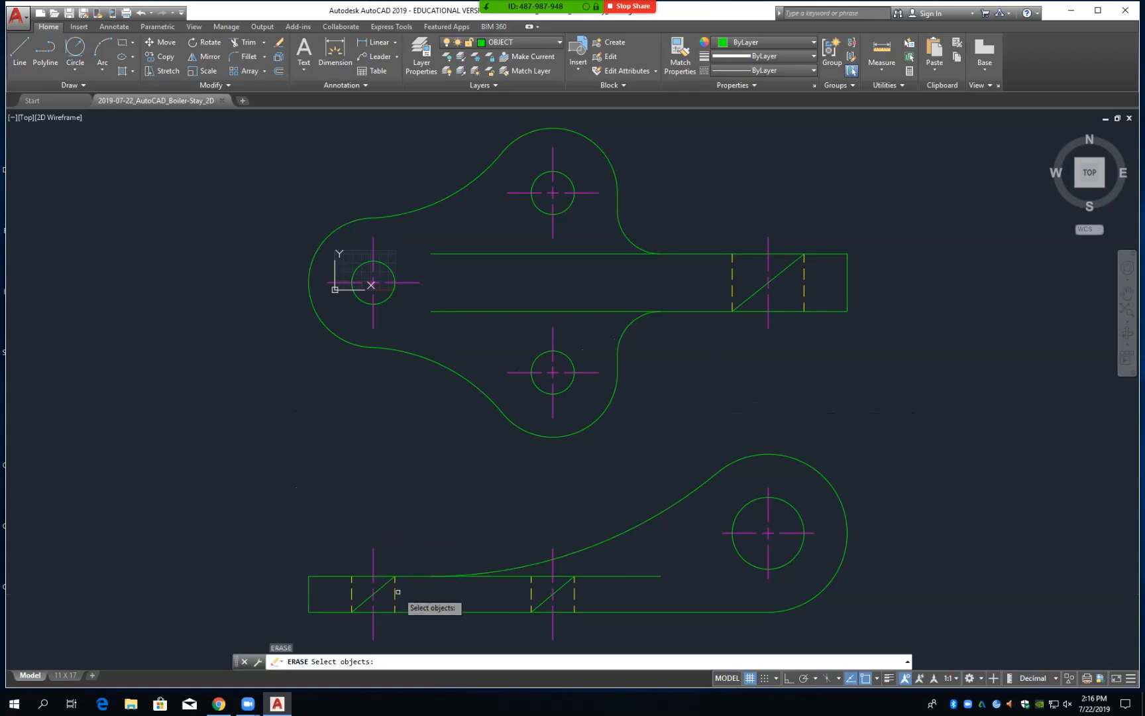
click(390, 586)
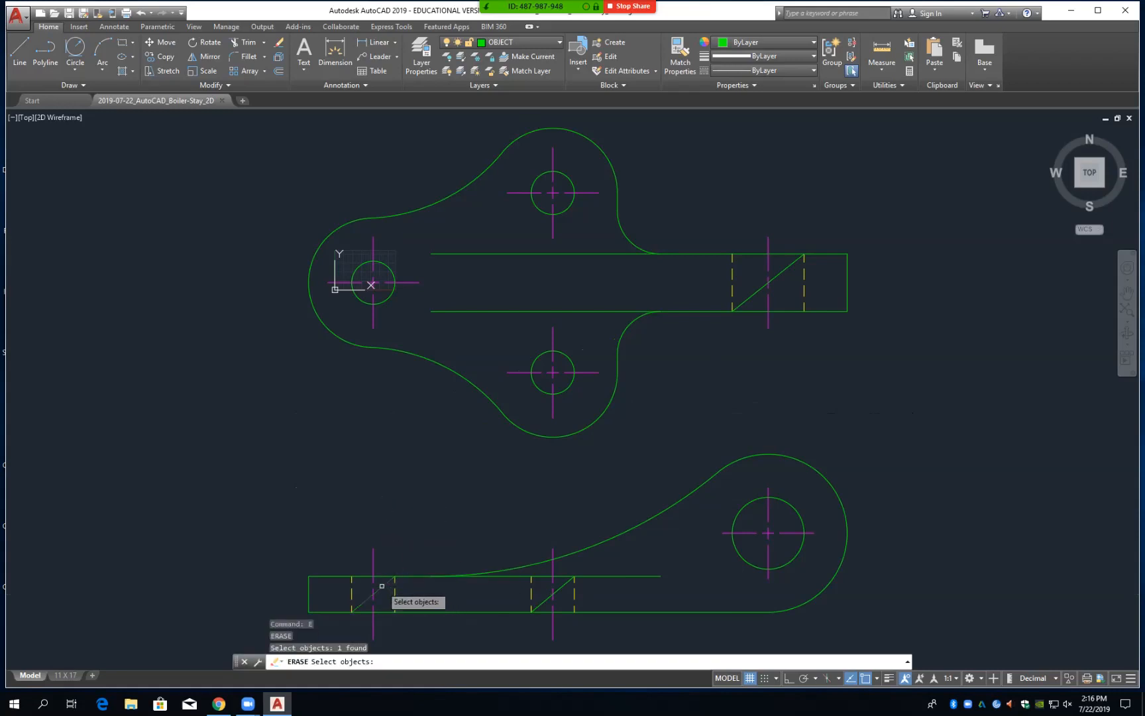
click(544, 600)
click(752, 296)
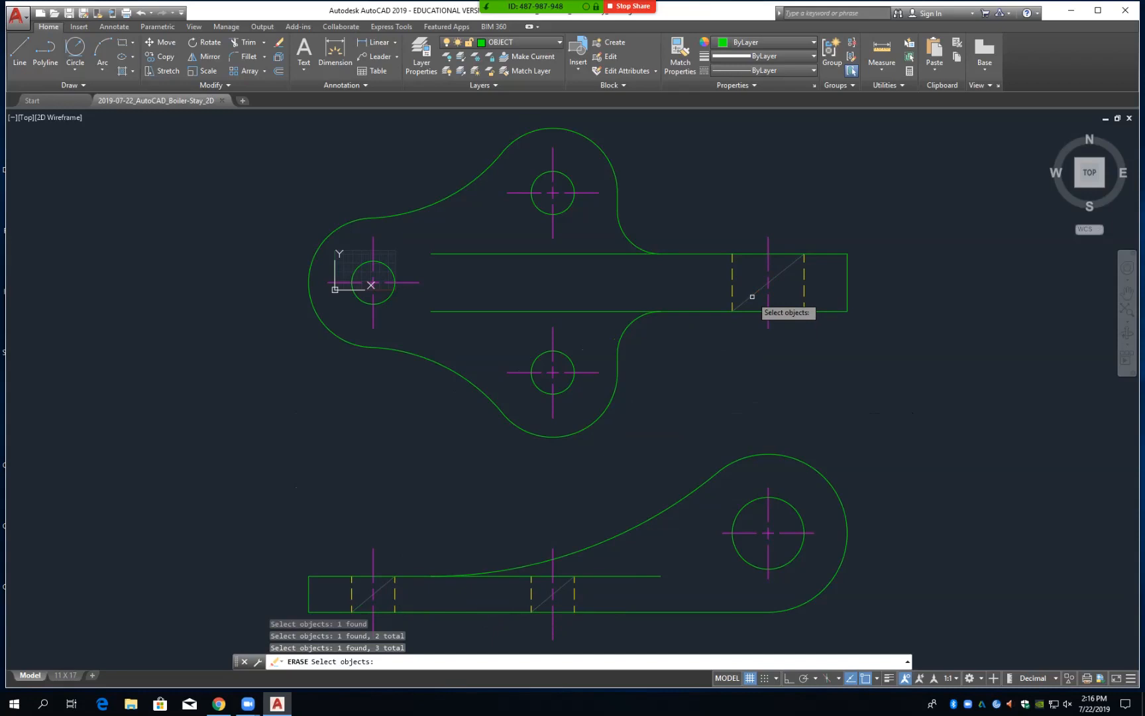
key(Return)
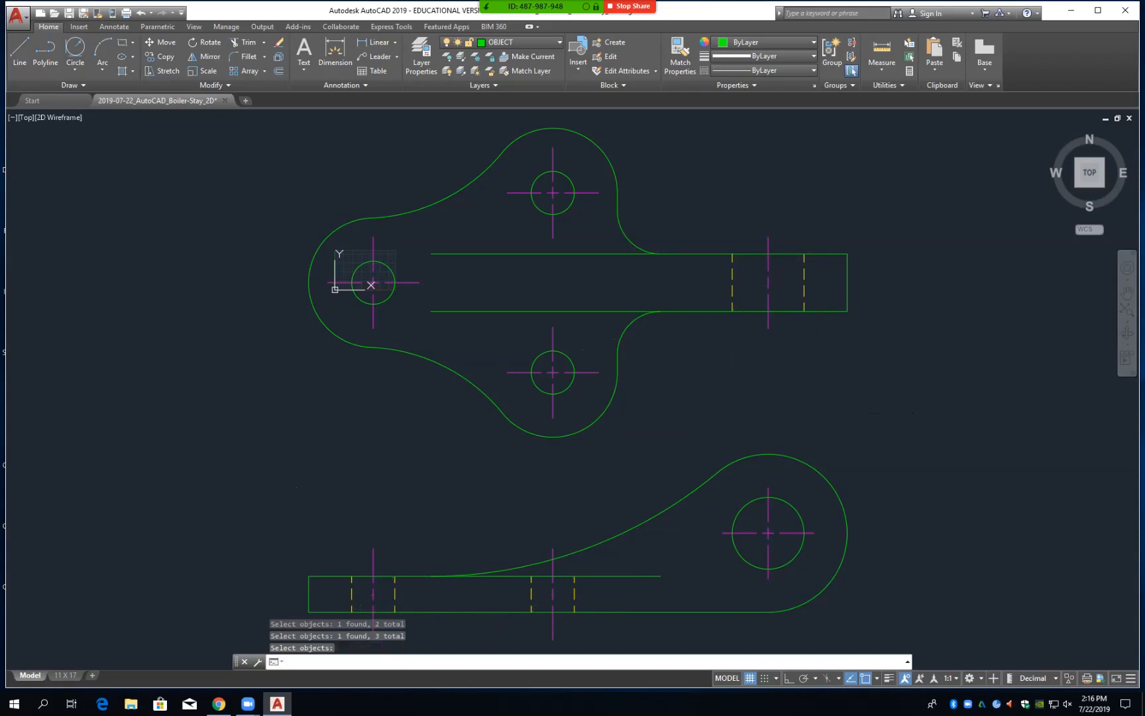
key(ctrl+s)
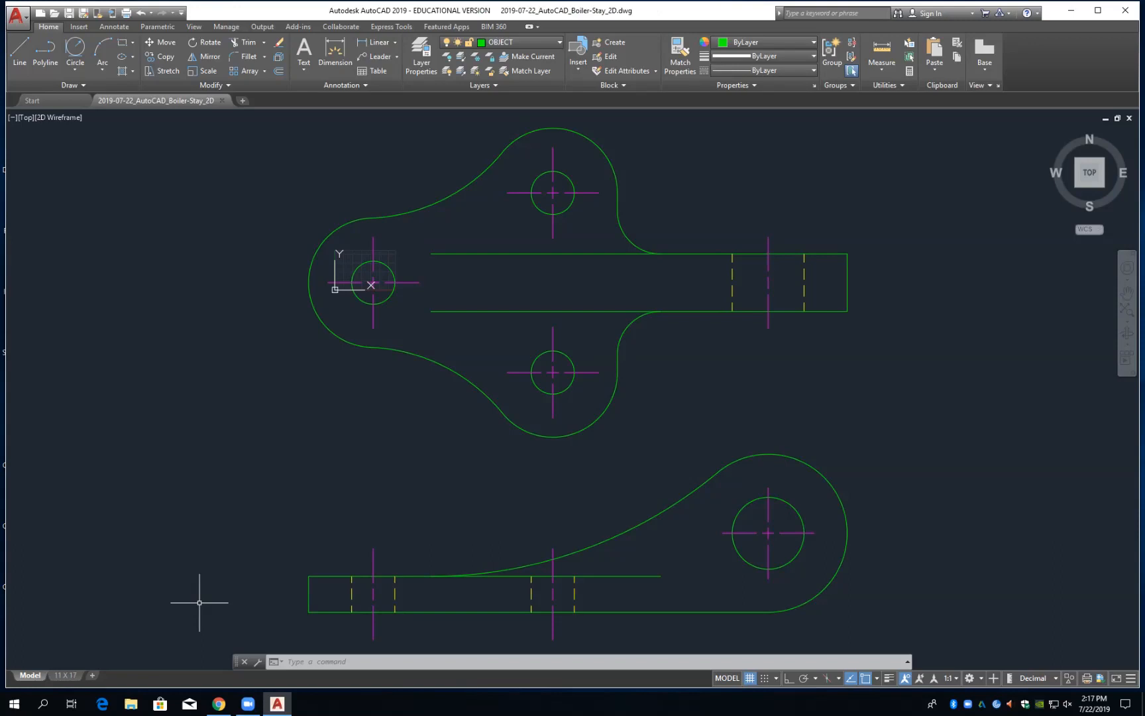
Offset the circles of the top view's three holes outward by 6.35
text(O)
key(Return)
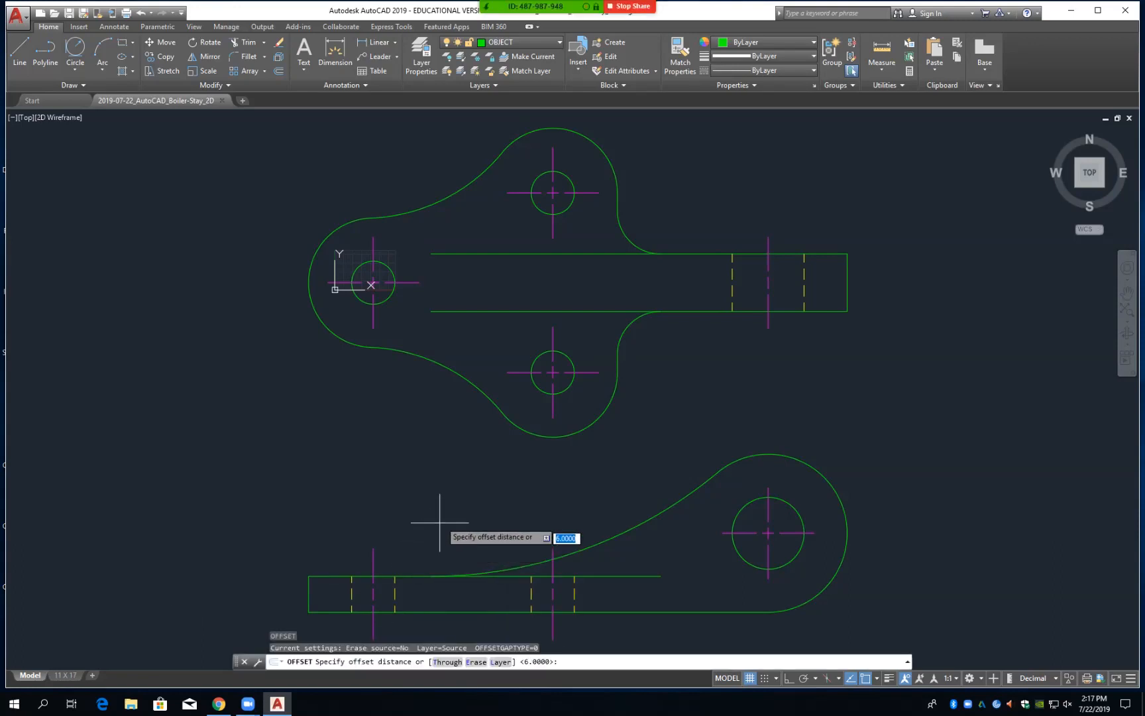
text(6.35)
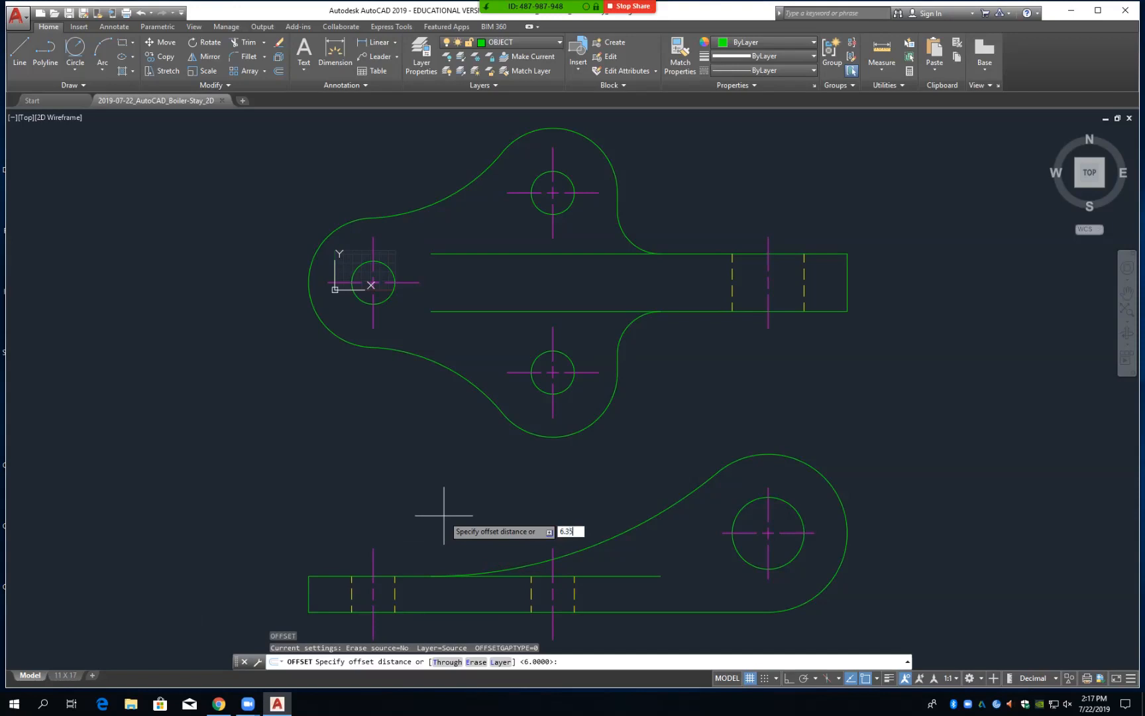
key(Return)
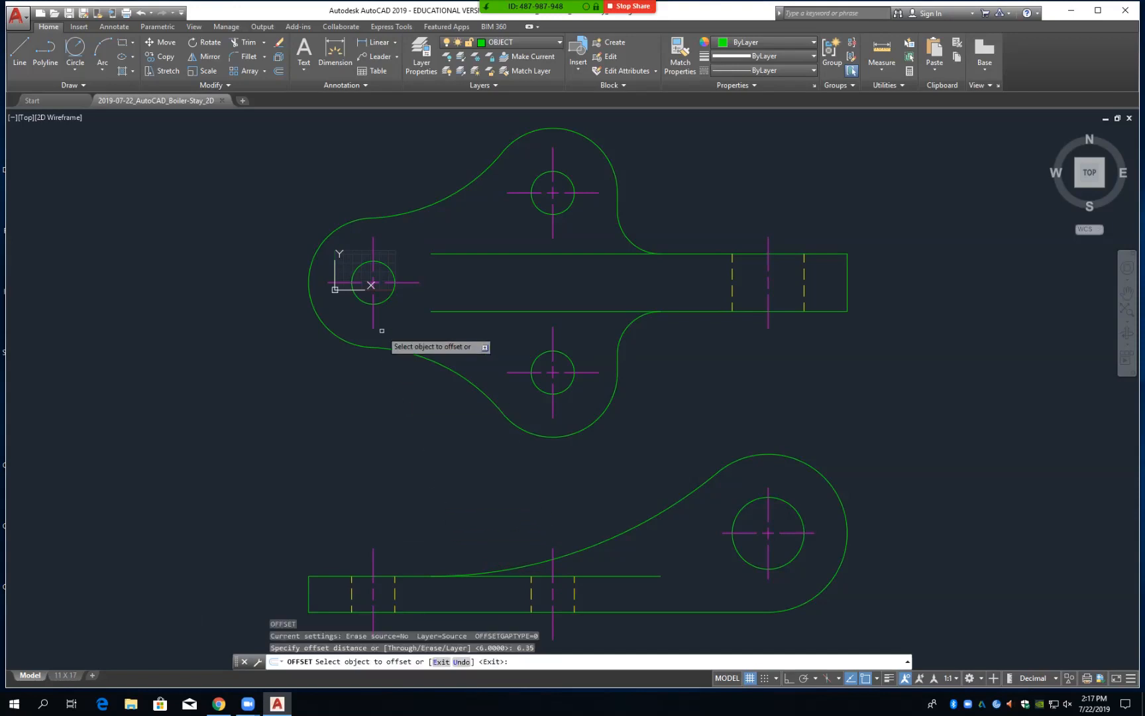
click(384, 302)
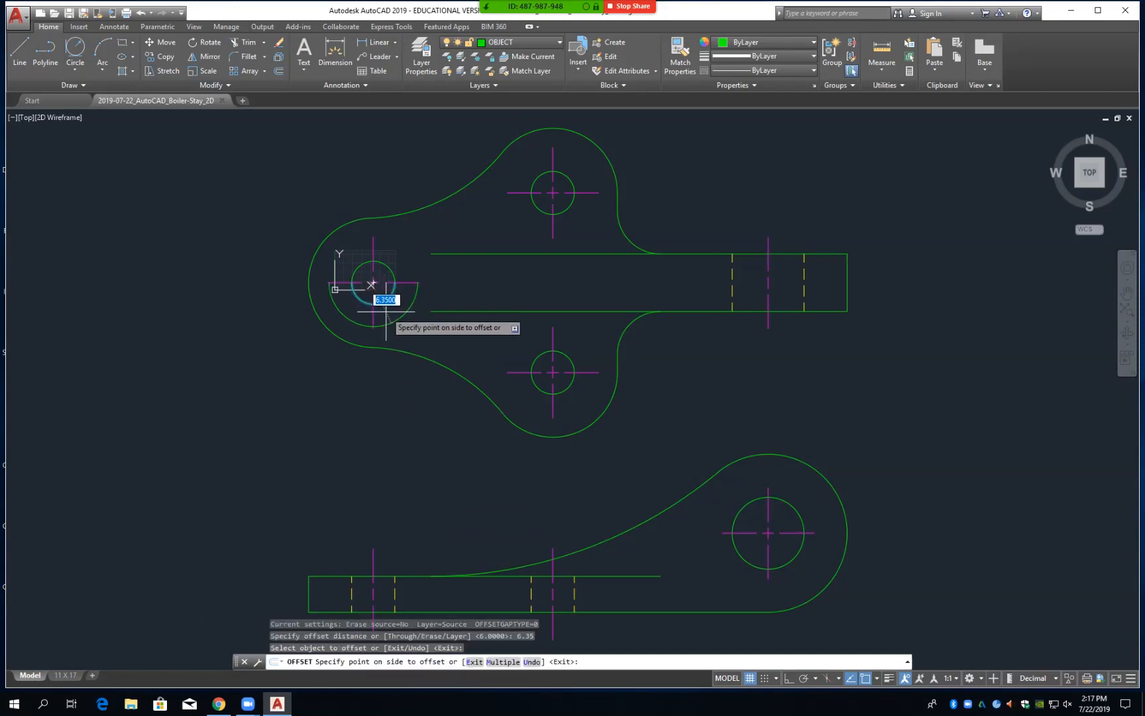
click(386, 311)
click(391, 280)
click(382, 247)
click(551, 191)
click(534, 217)
click(535, 359)
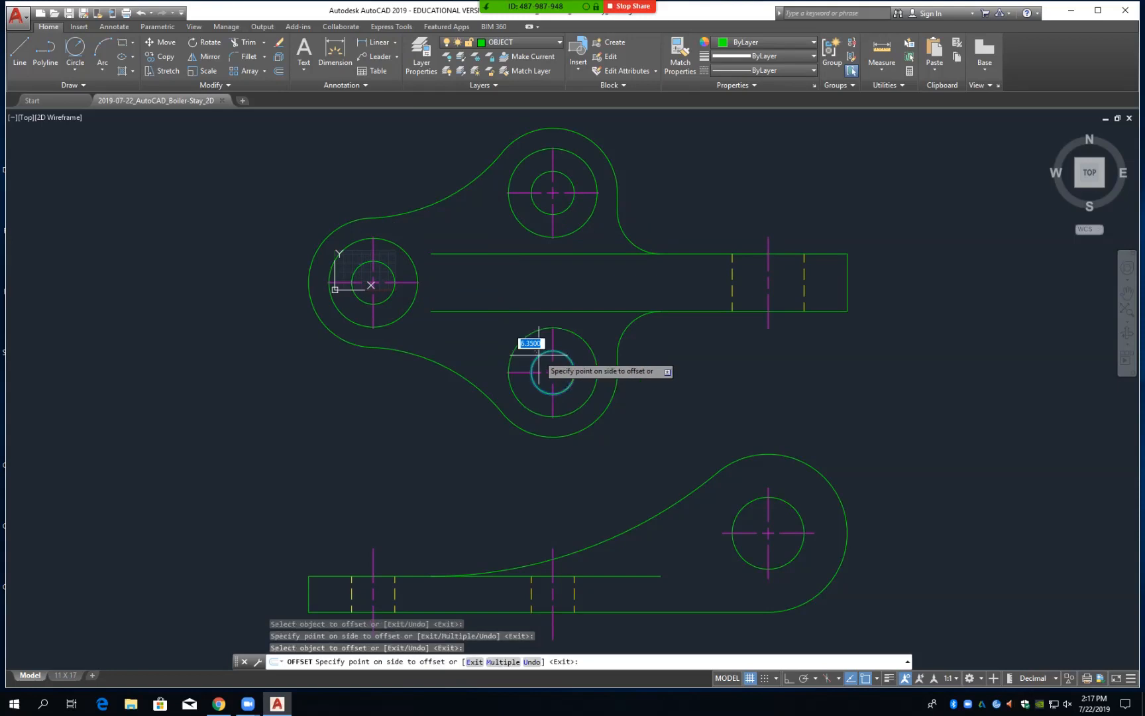
click(537, 350)
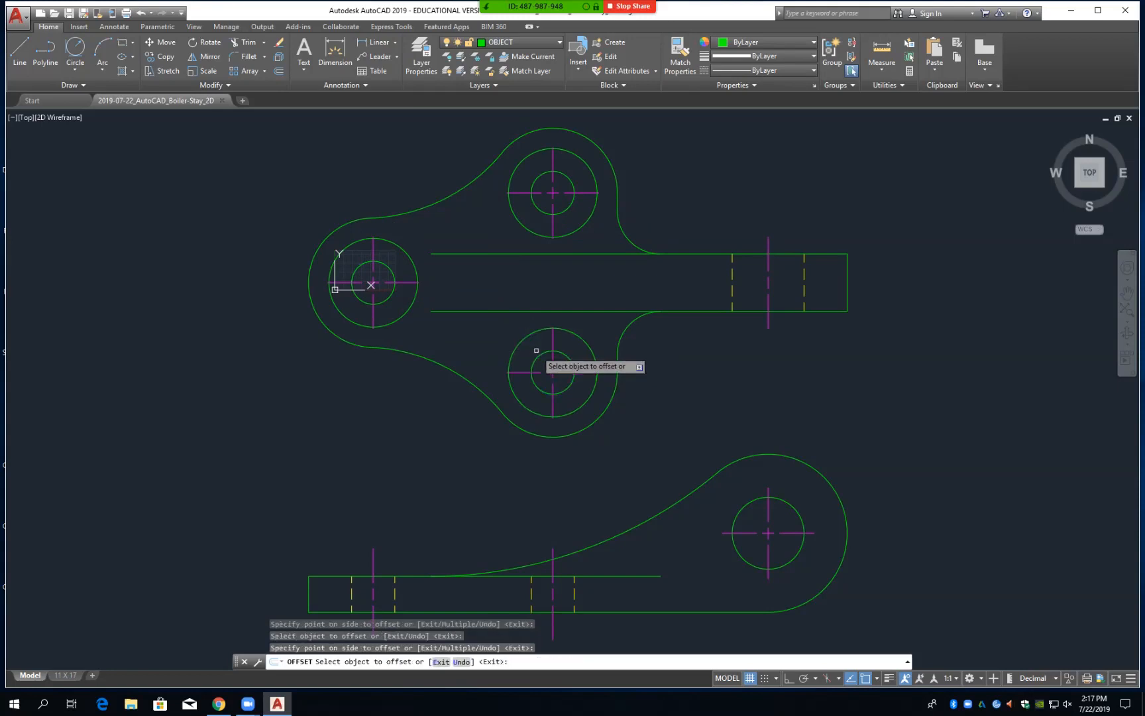
Offset the side view's large hole circle inward and the two long edges of the top view's bar outward by 6.35
click(743, 507)
click(738, 502)
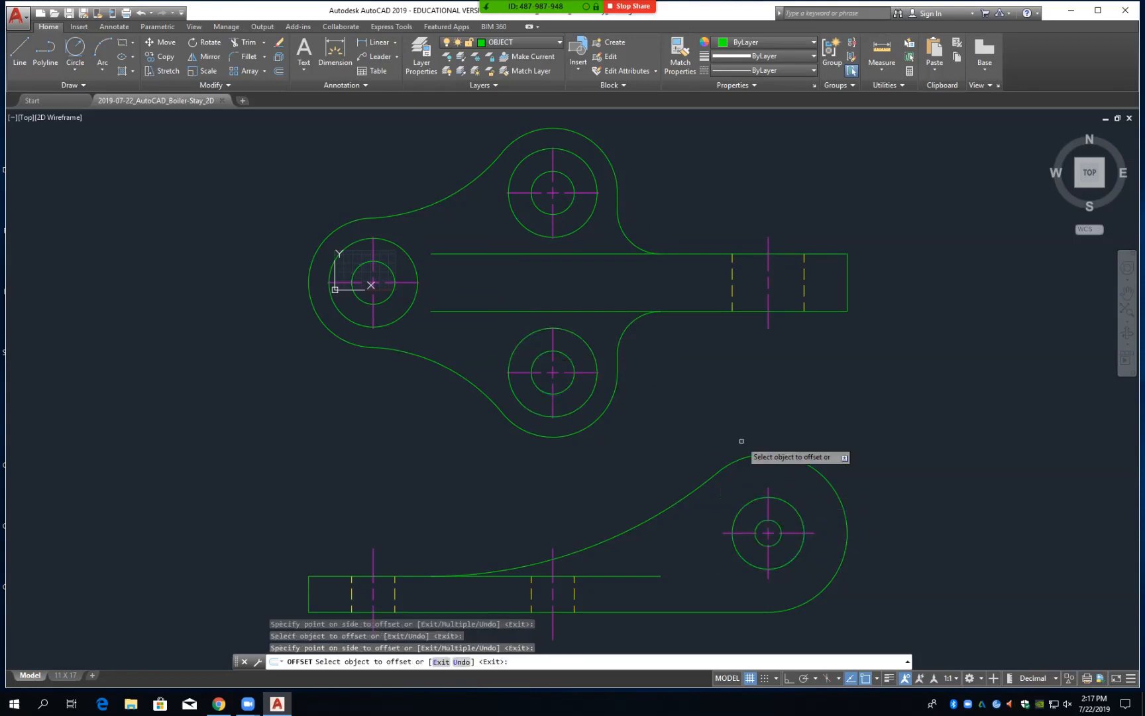
click(701, 253)
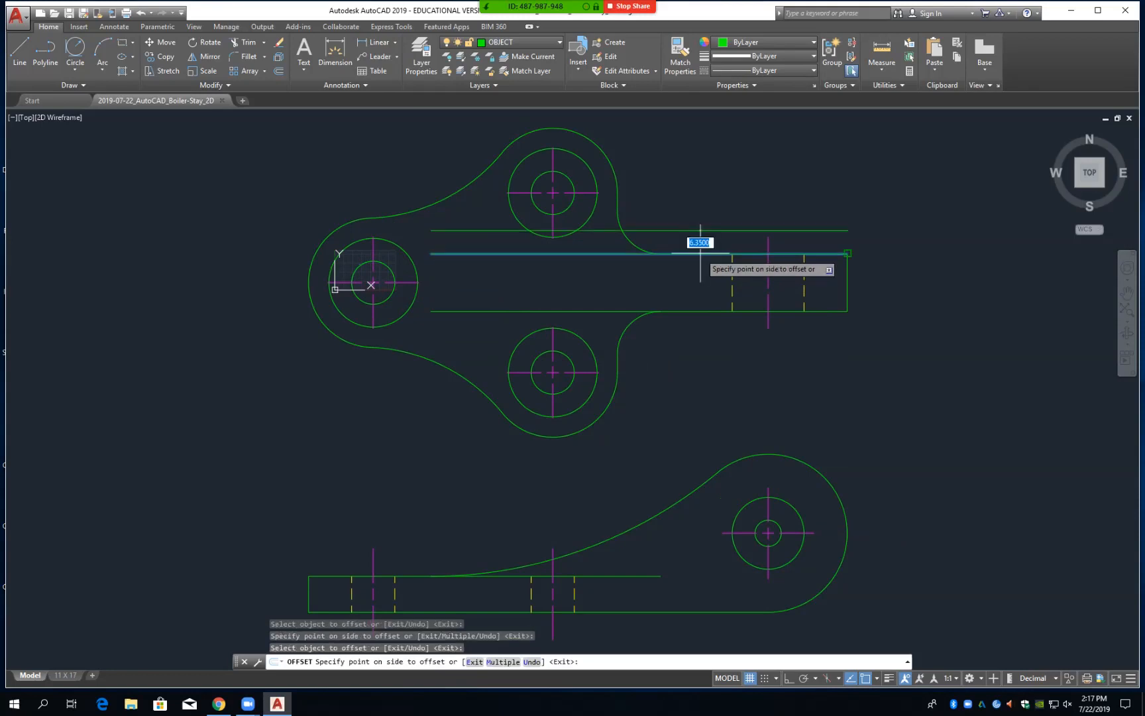
click(699, 239)
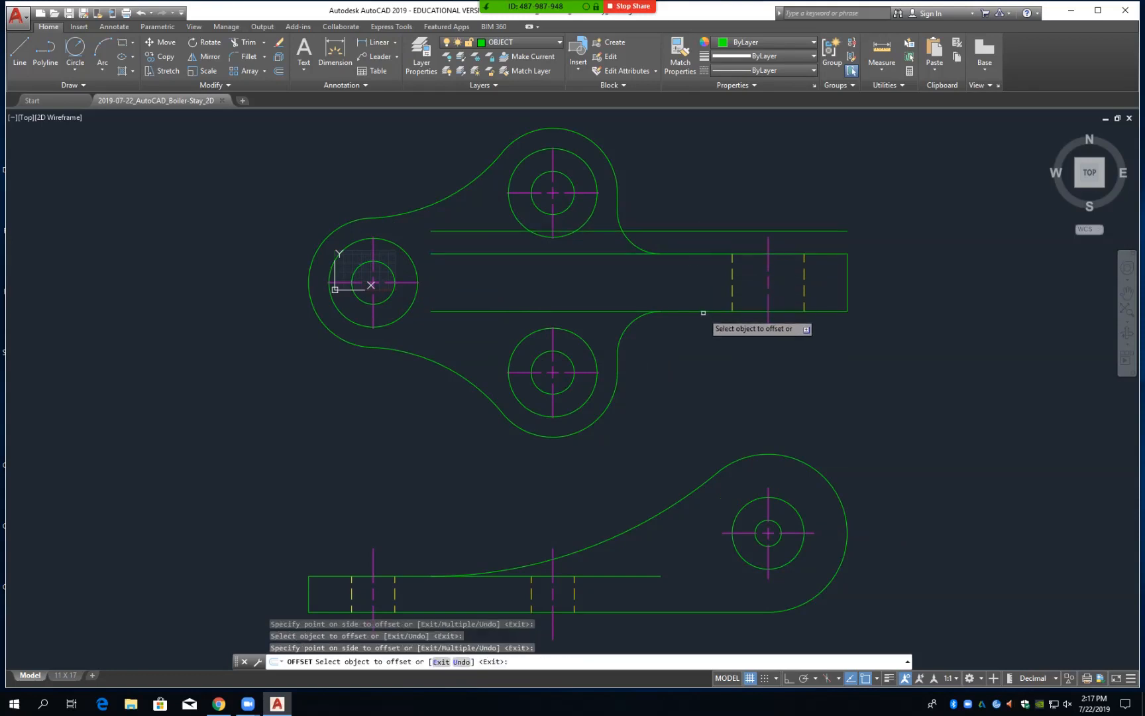
click(702, 311)
click(703, 324)
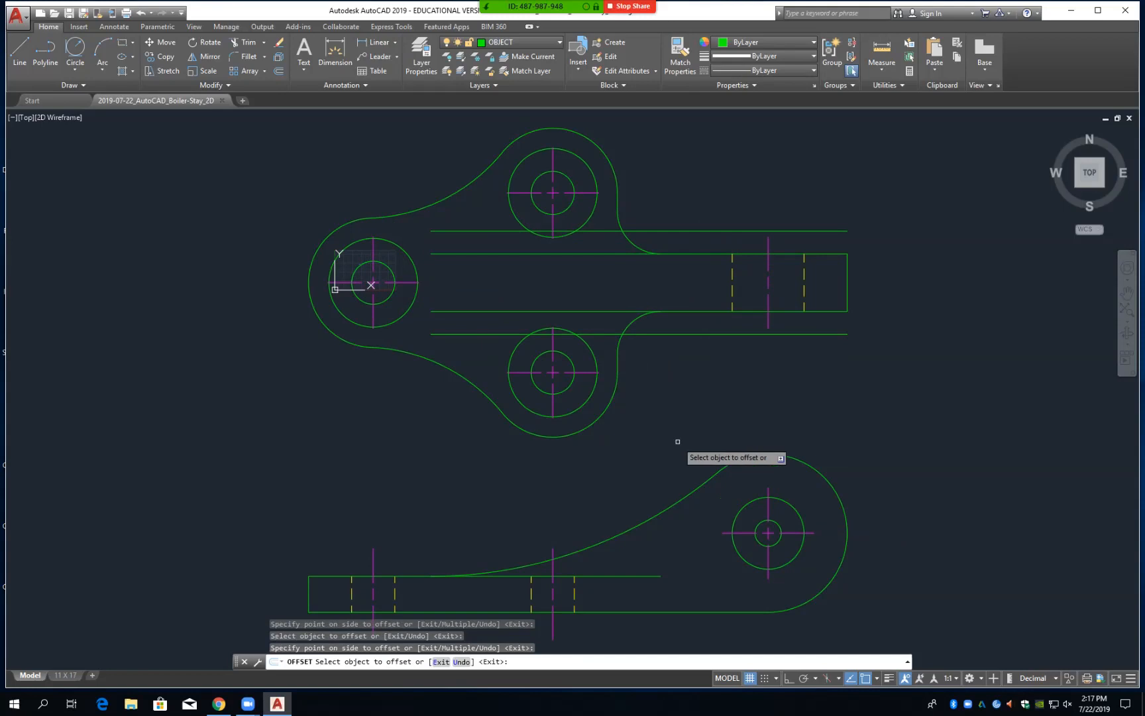
Offset the side view plate's upper edge upward and its lower edge downward by 6.35
click(385, 576)
click(385, 562)
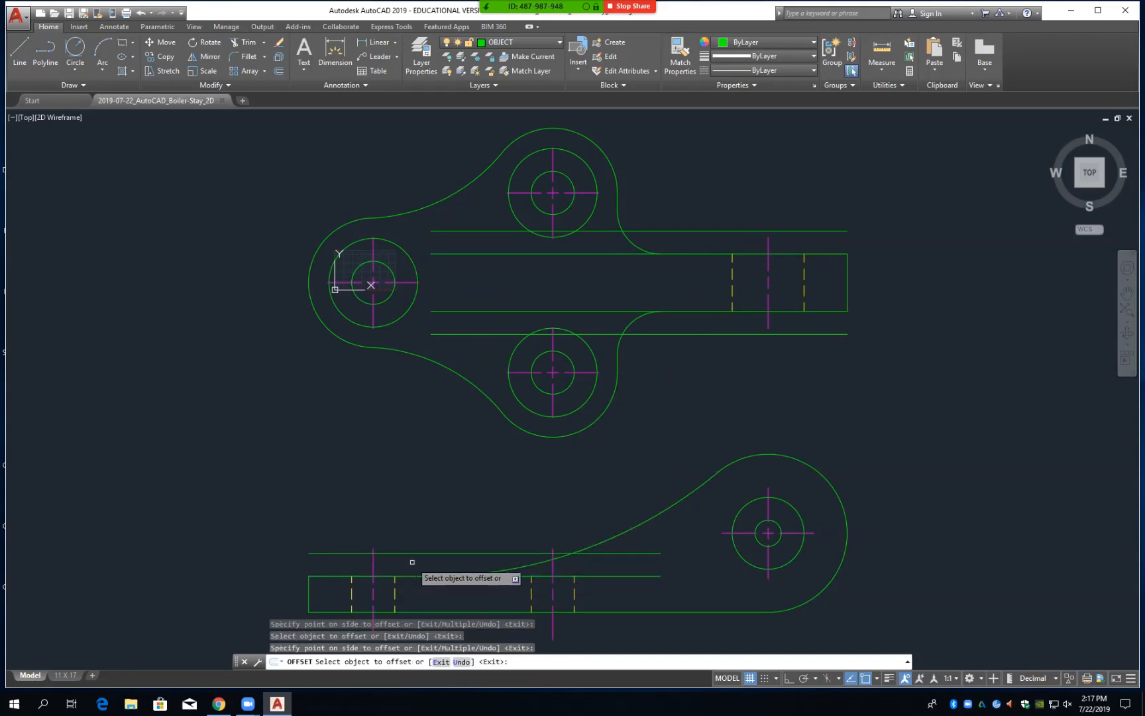
scroll(430, 561, down, 2)
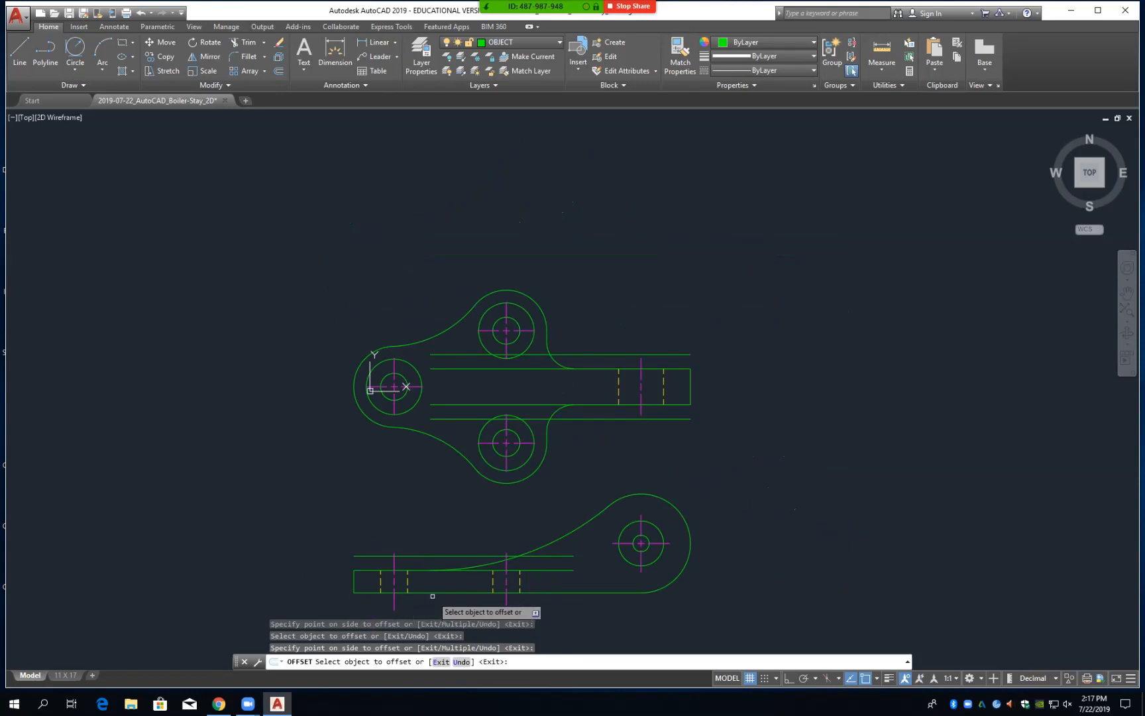
click(432, 592)
click(434, 600)
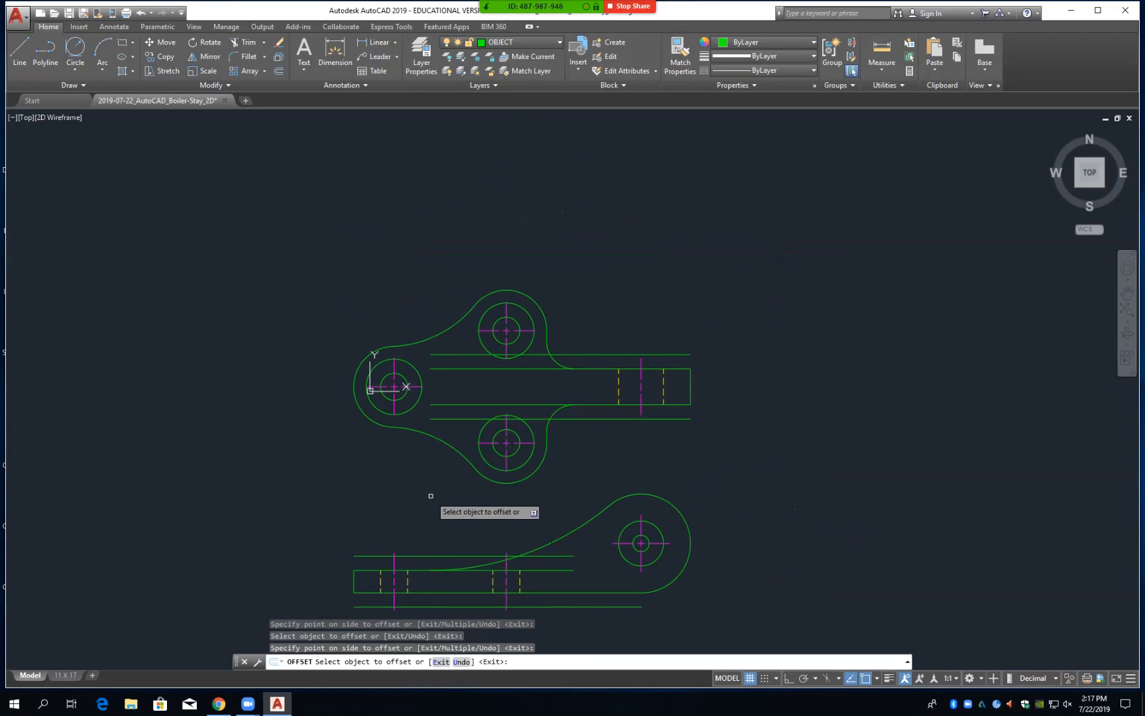
key(Return)
Extend both ends of the vertical hole centre line in the top view's bar to the offset guide lines
text(ex)
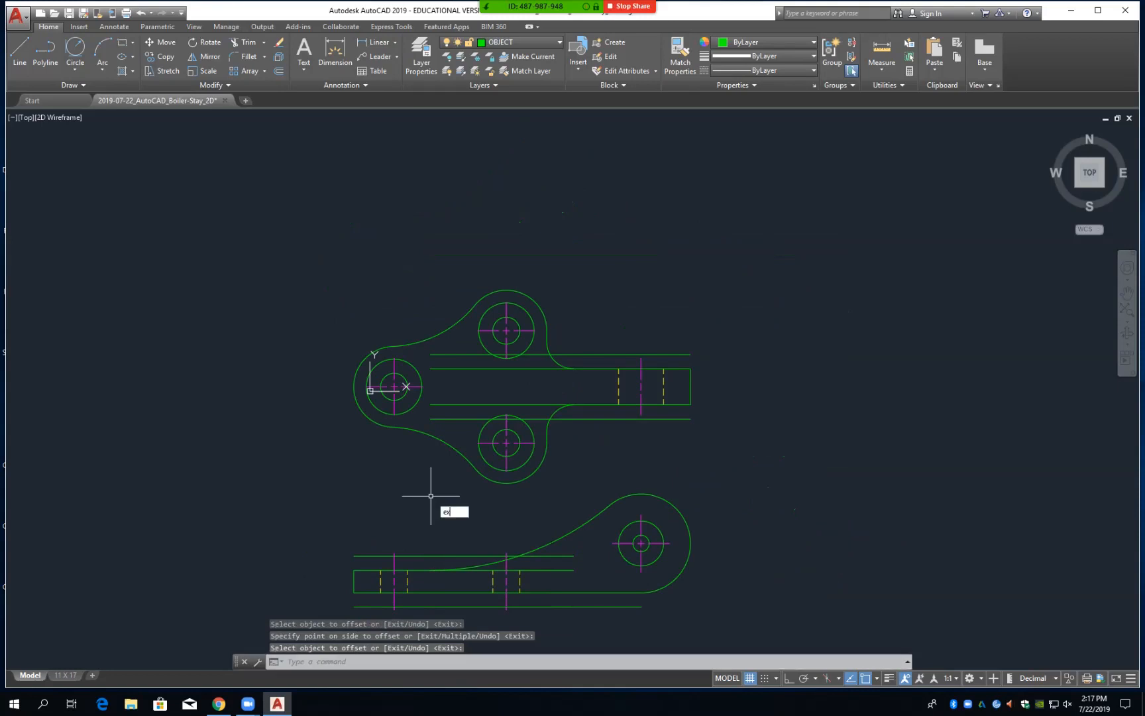
key(Return)
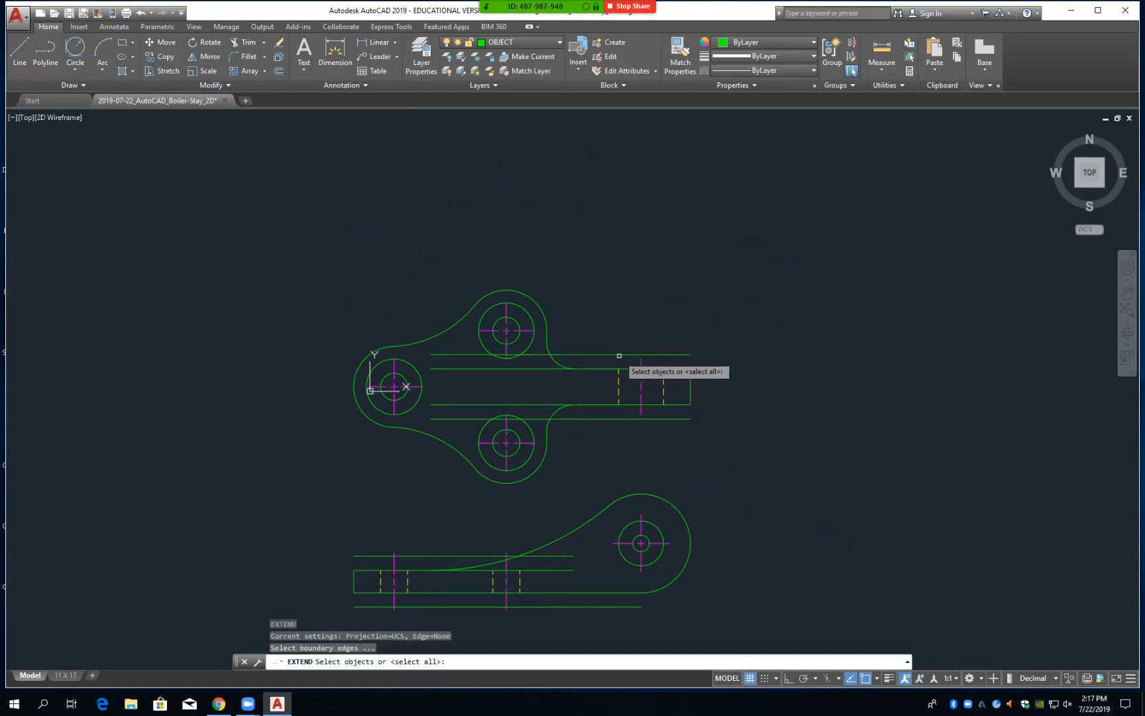
click(618, 355)
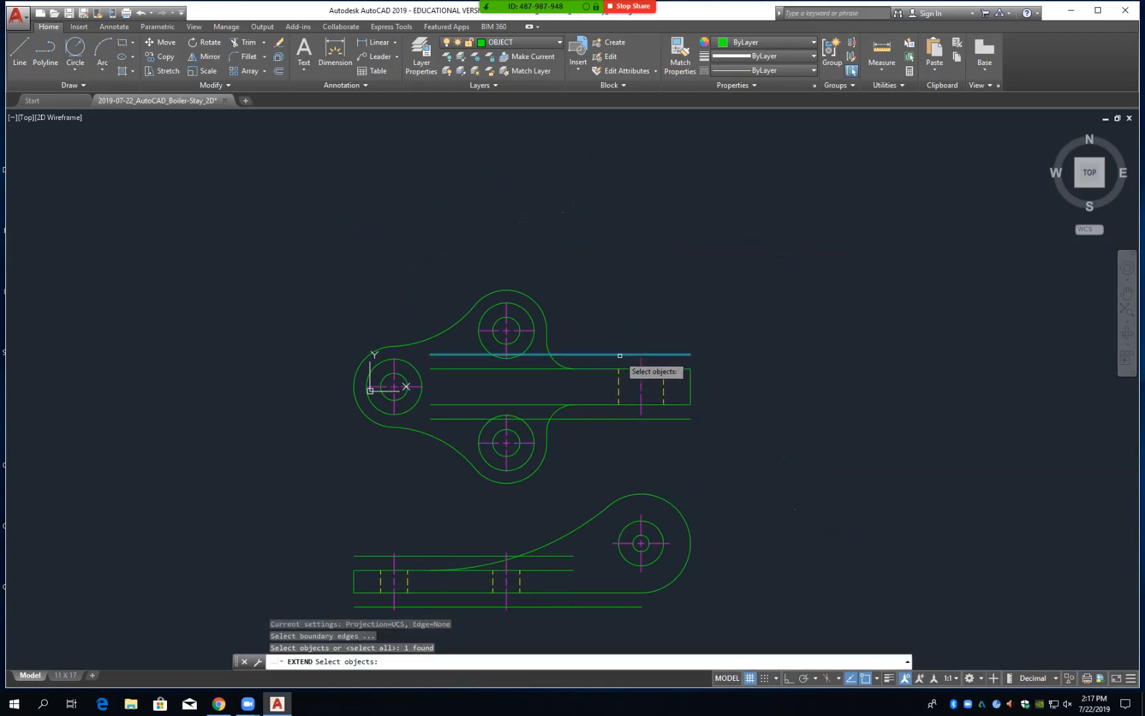
click(631, 419)
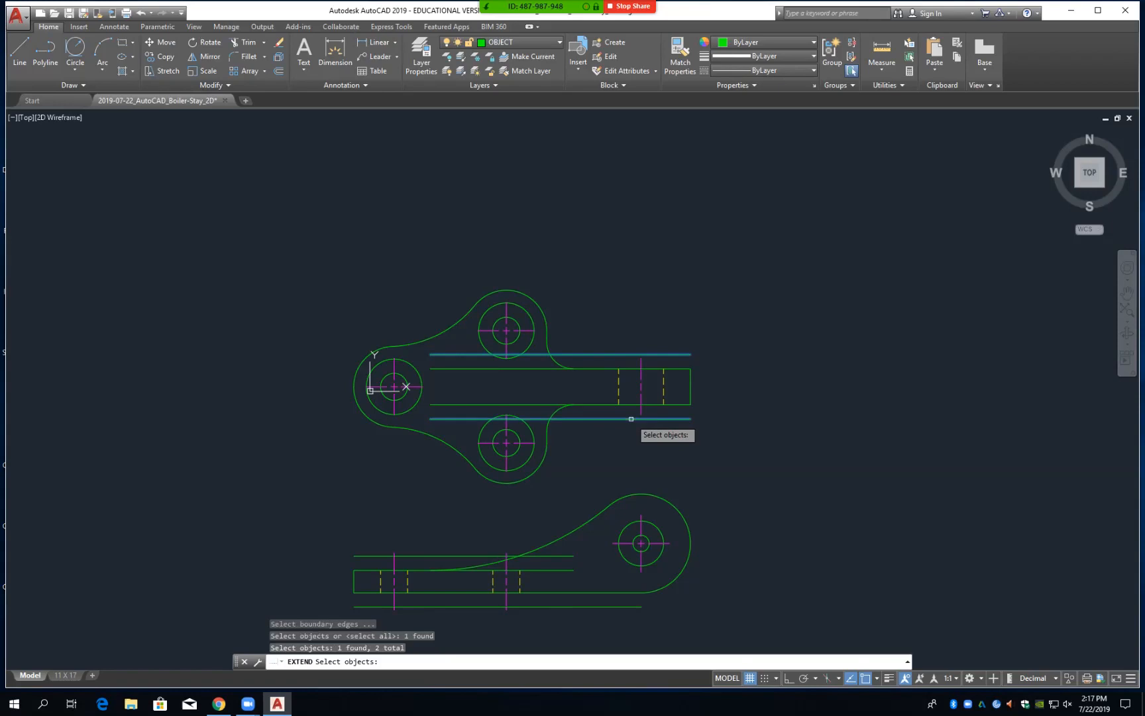
key(Return)
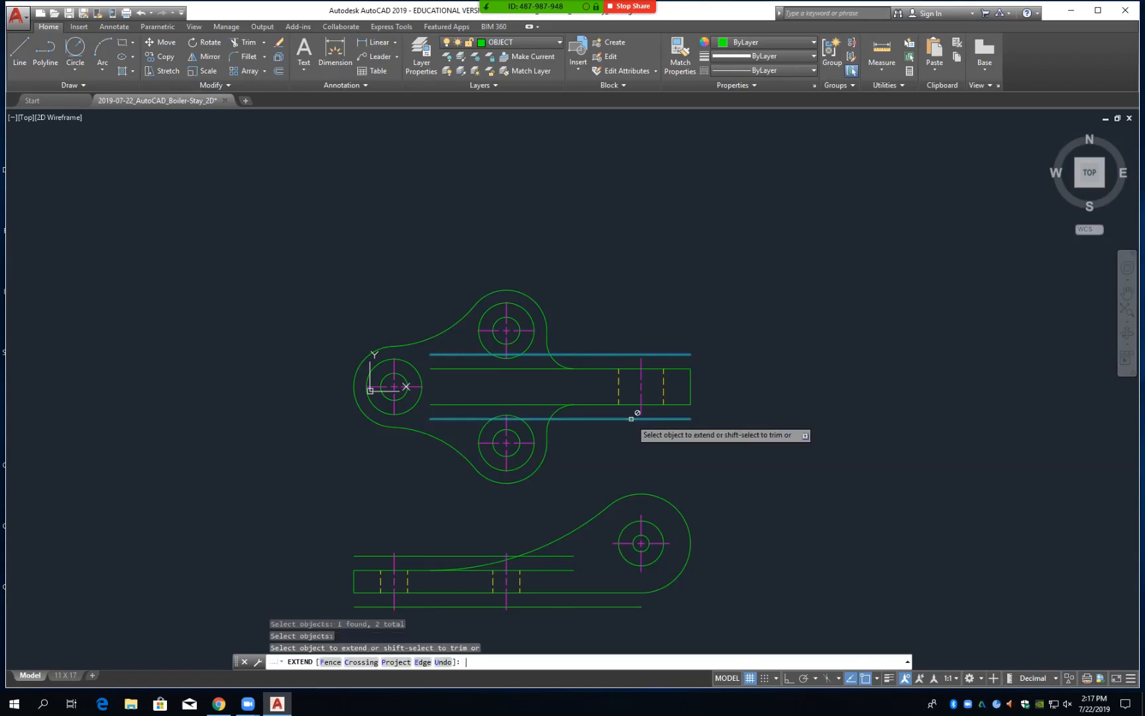
click(641, 362)
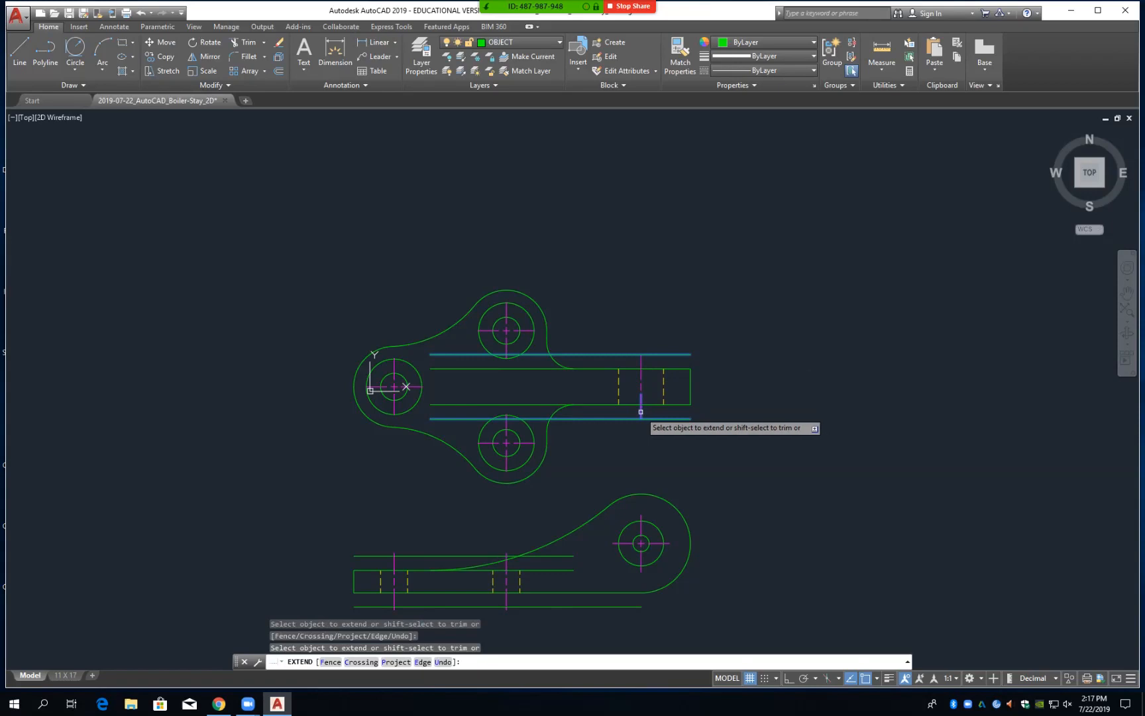
click(641, 411)
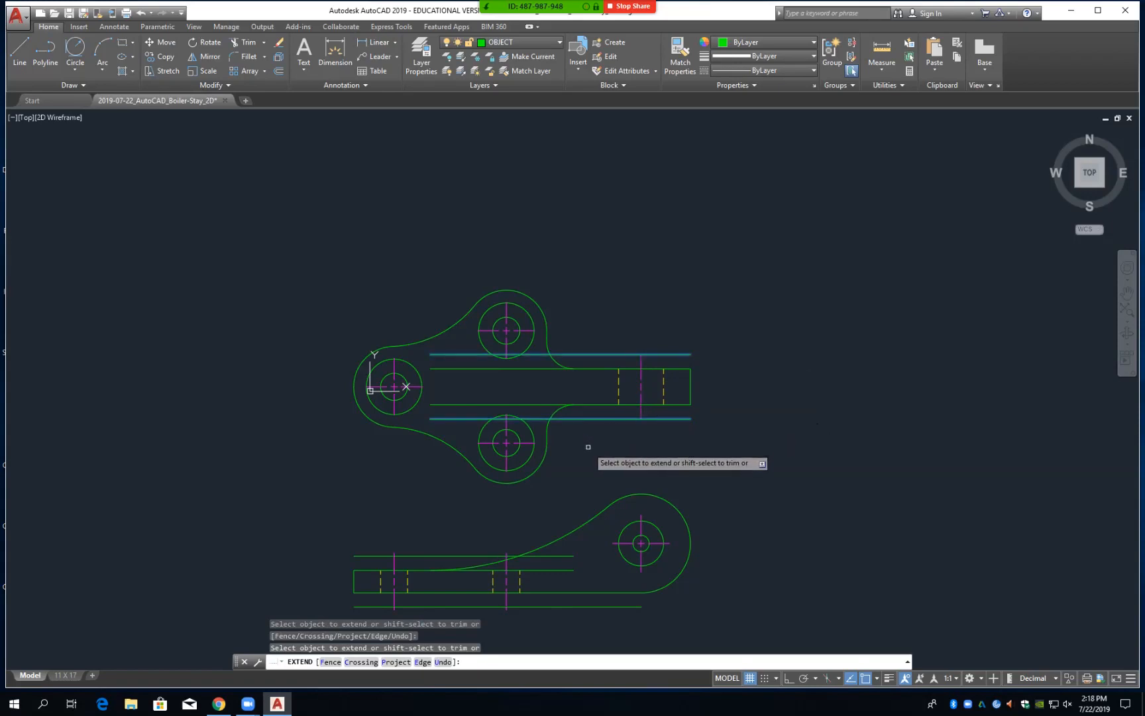
key(Return)
Trim the side view plate's two vertical centre lines at the offset guide lines, including the top view's offset circles as cutting edges
text(TR)
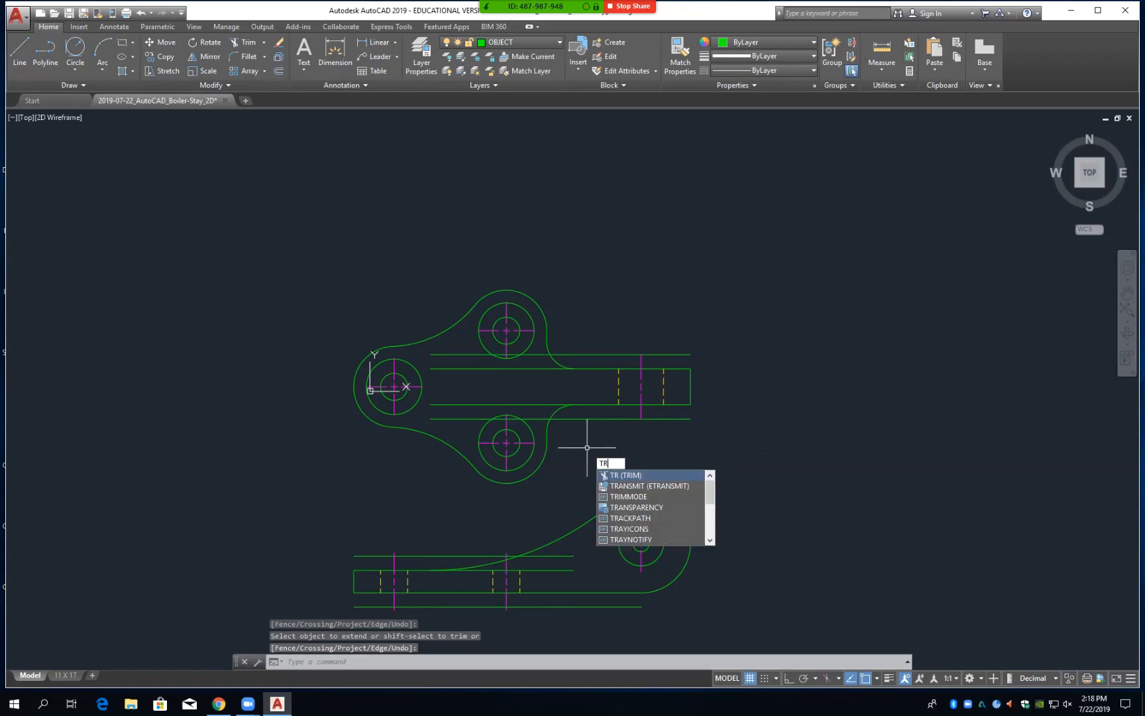
key(Return)
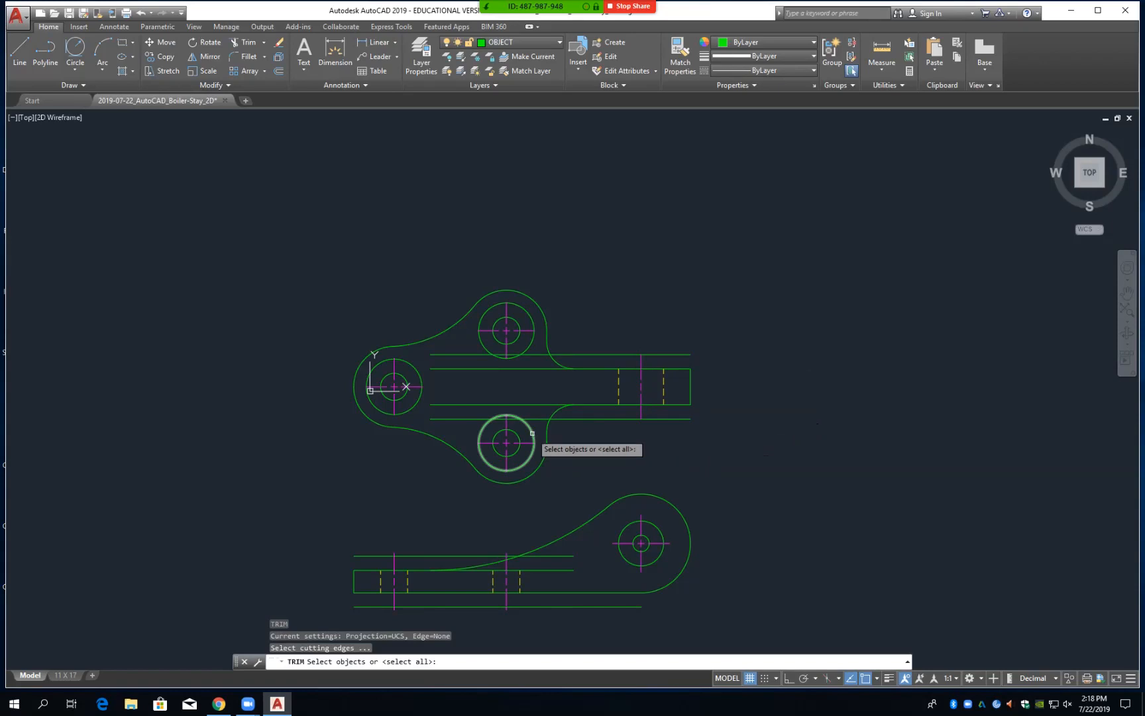
scroll(533, 433, up, 5)
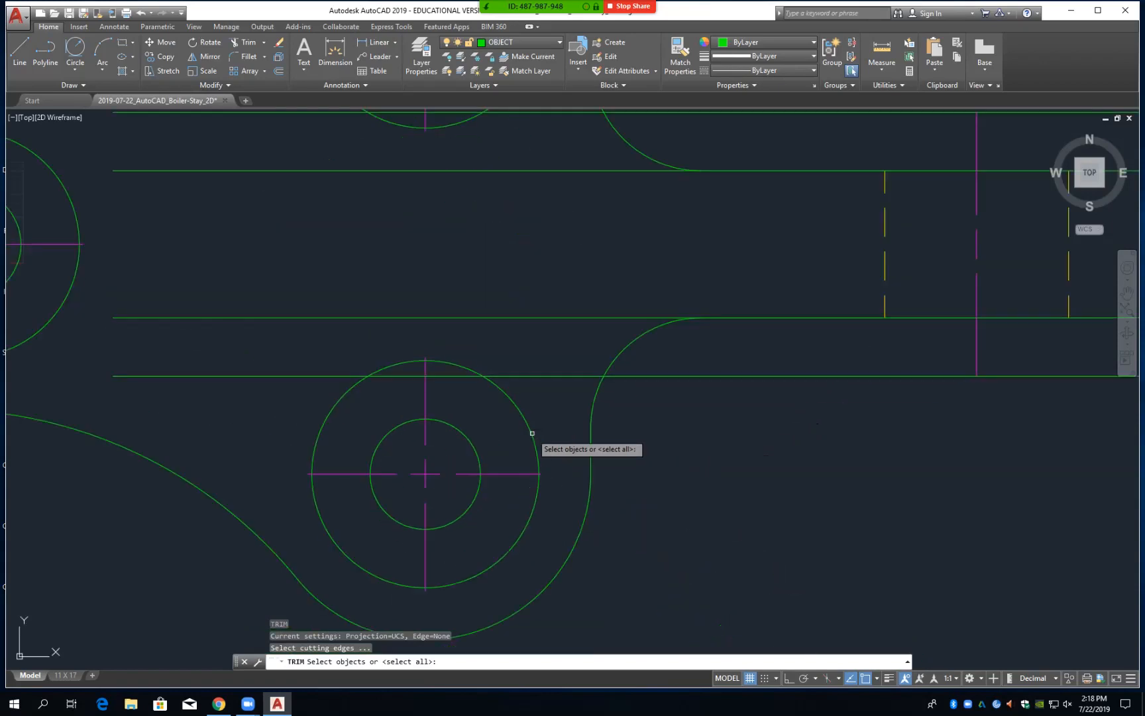
click(532, 433)
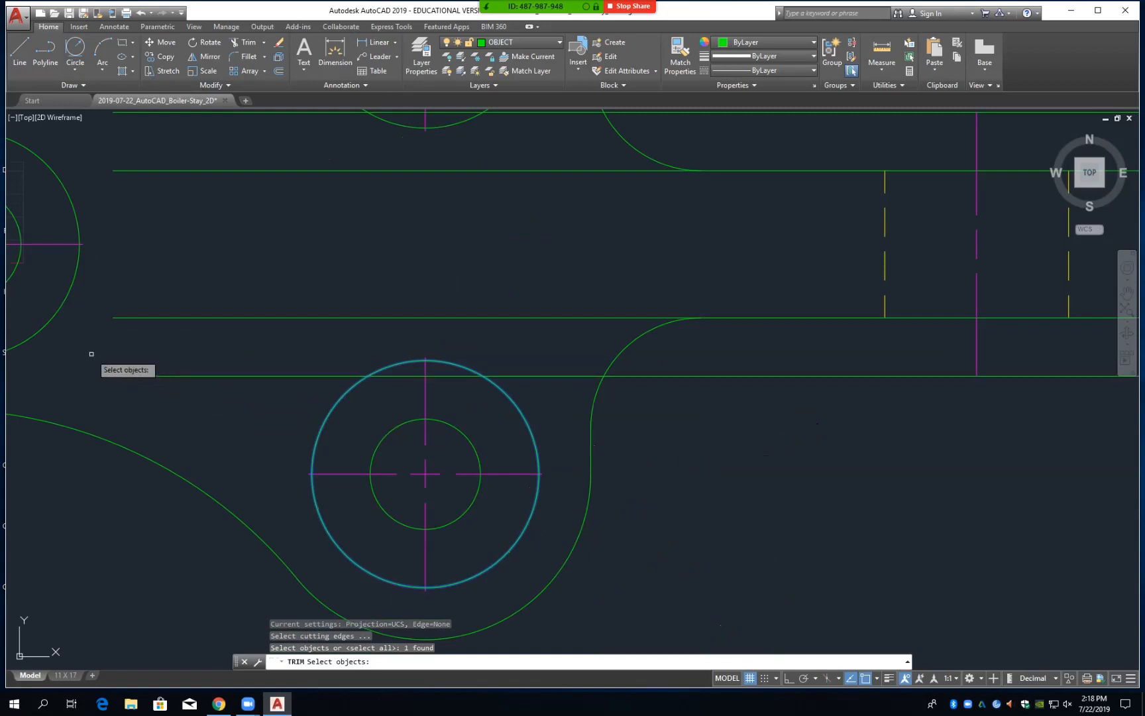
click(50, 325)
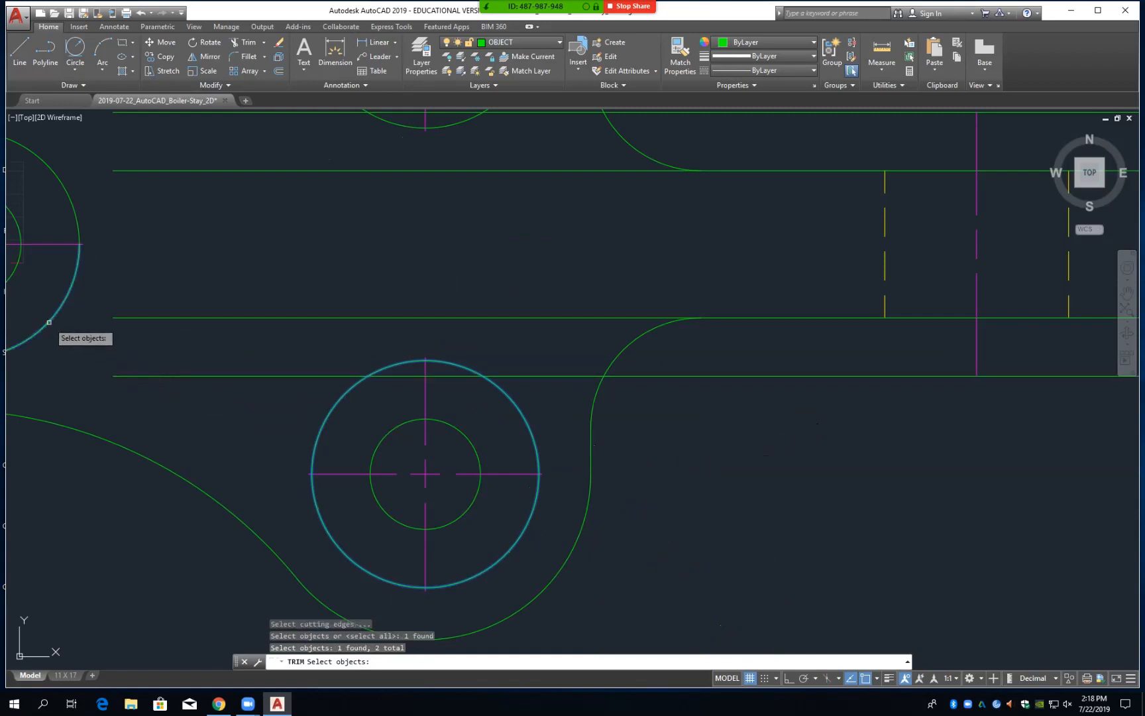
click(72, 198)
scroll(311, 242, down, 4)
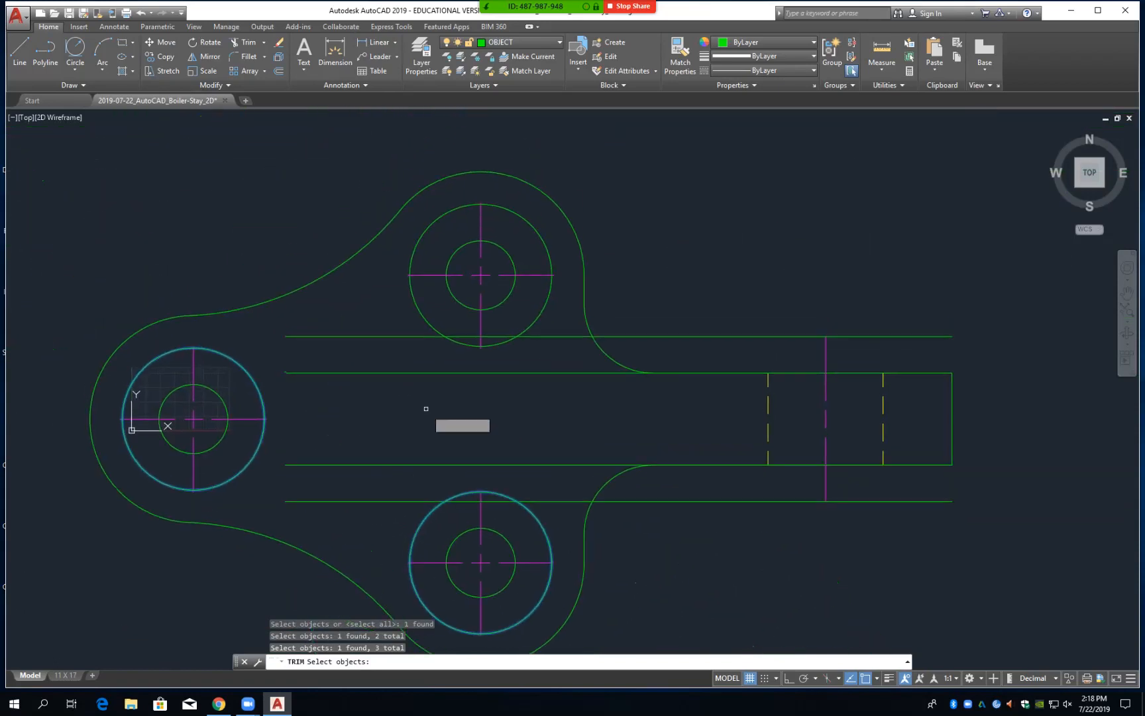
mouse_move(809, 536)
middle_down()
mouse_move(695, 468)
mouse_move(649, 238)
middle_up()
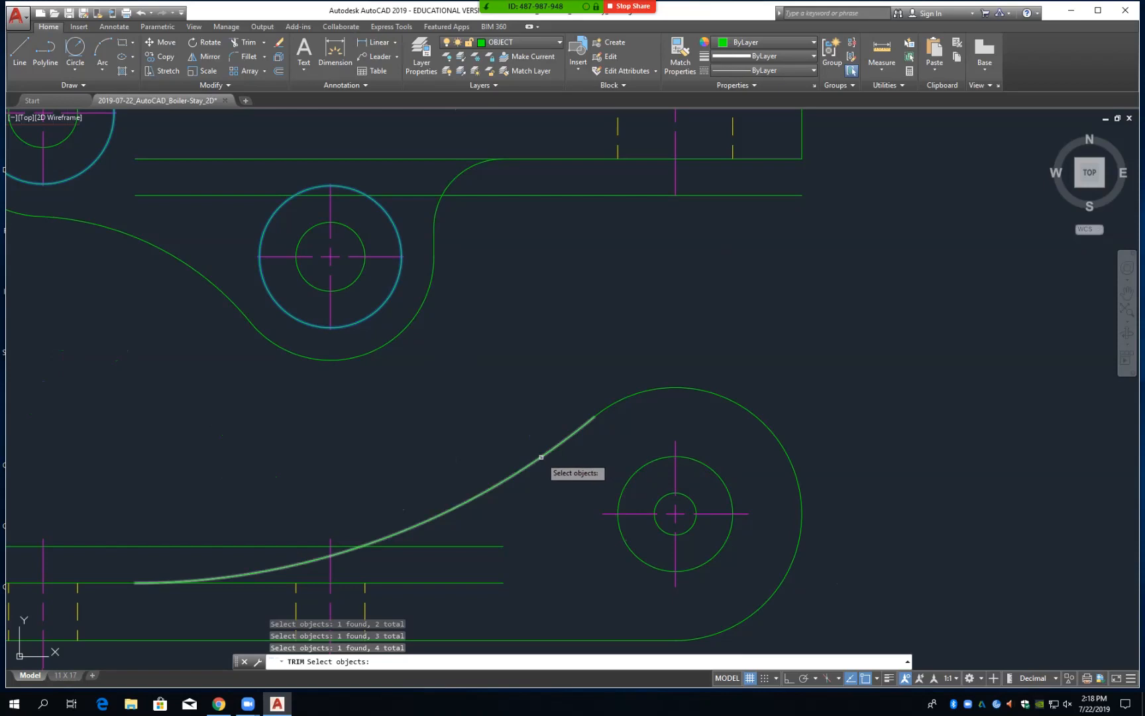
click(266, 546)
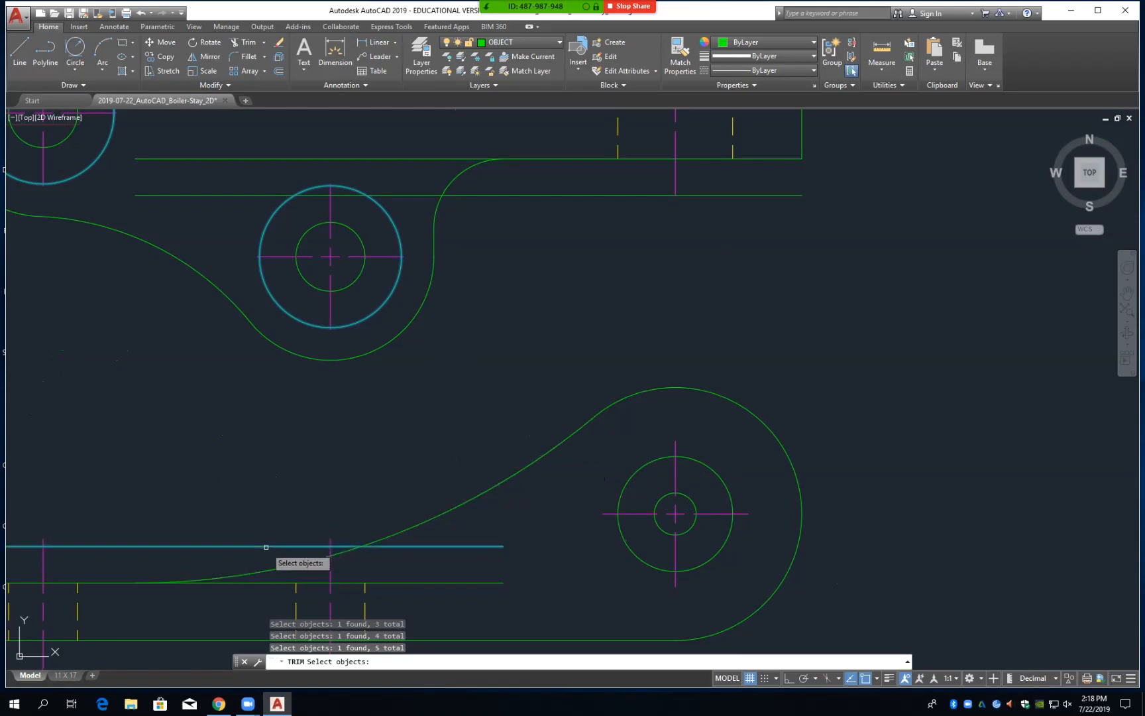
mouse_move(293, 545)
middle_down()
mouse_move(358, 454)
mouse_move(411, 432)
middle_up()
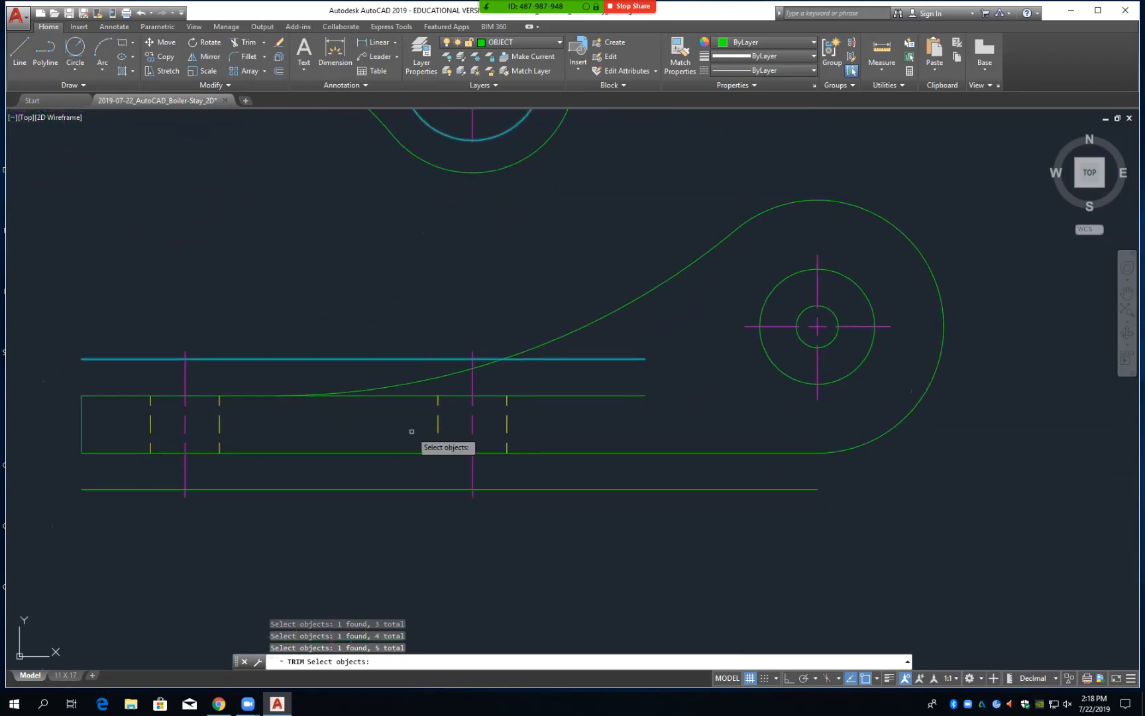
click(390, 489)
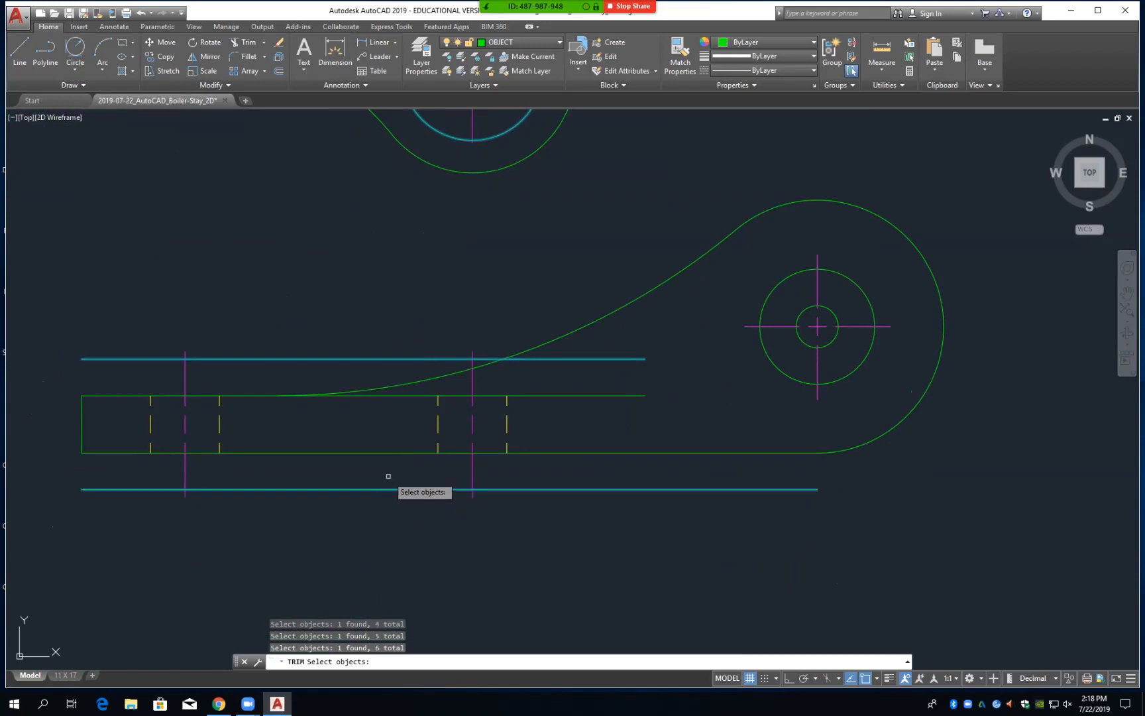
key(Return)
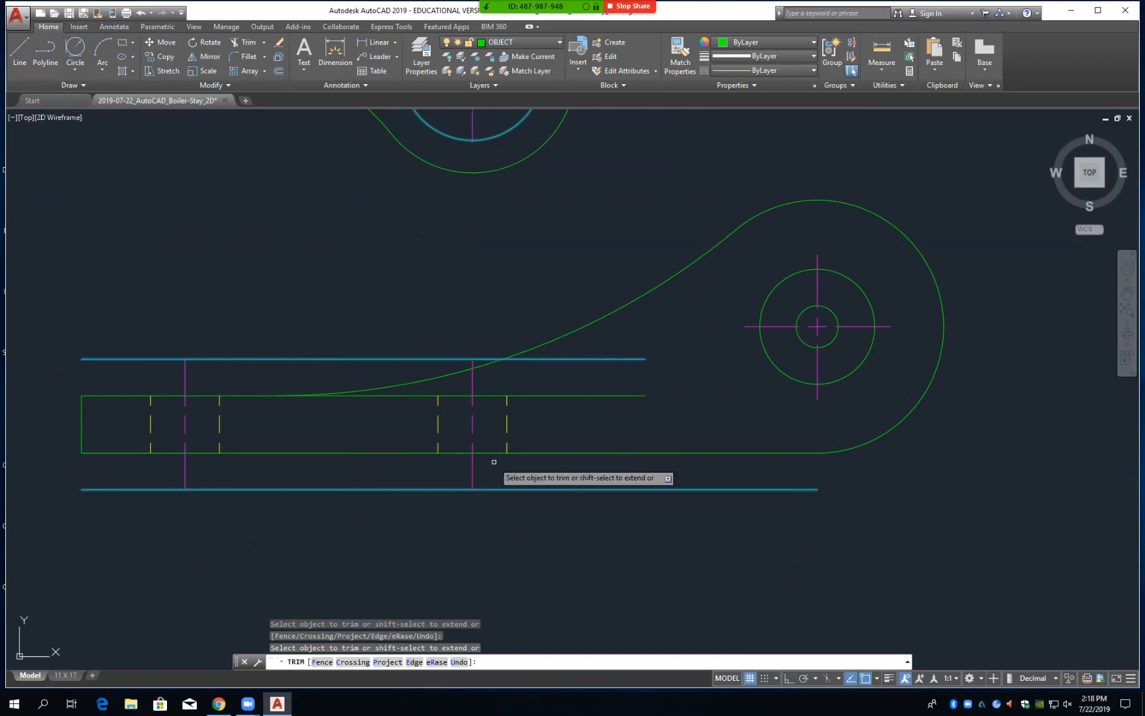
Trim the centre lines of the top view's leftmost hole back to its offset circle
middle_drag(483, 252, 567, 621)
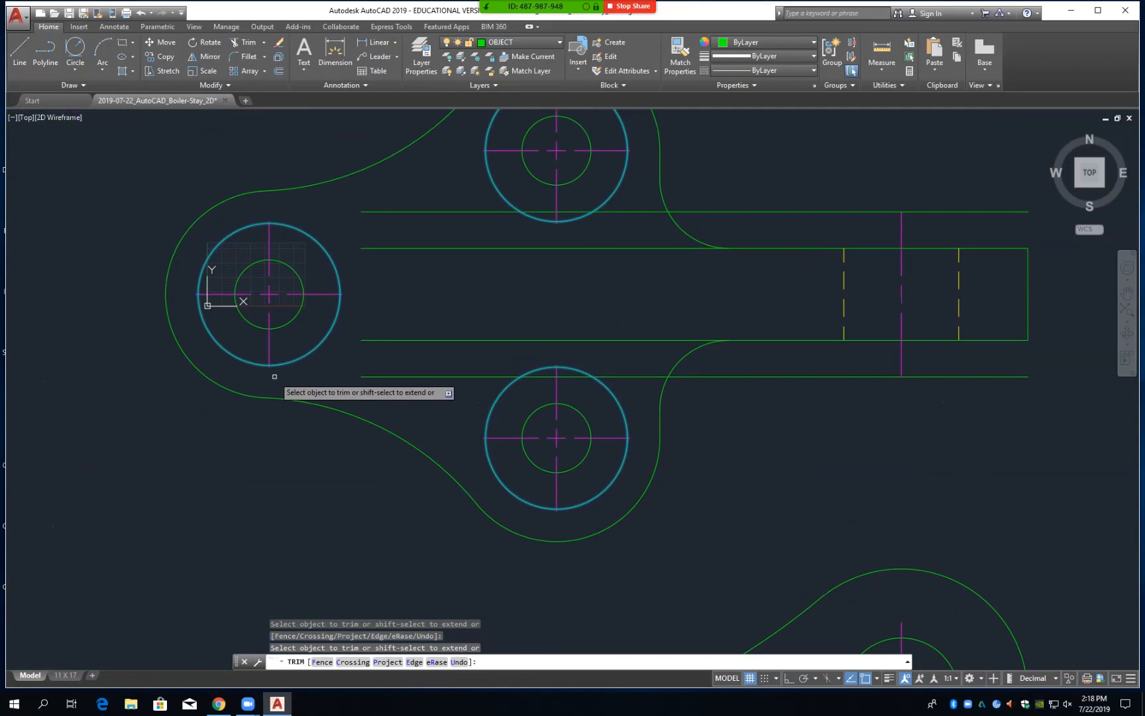
scroll(274, 376, up, 5)
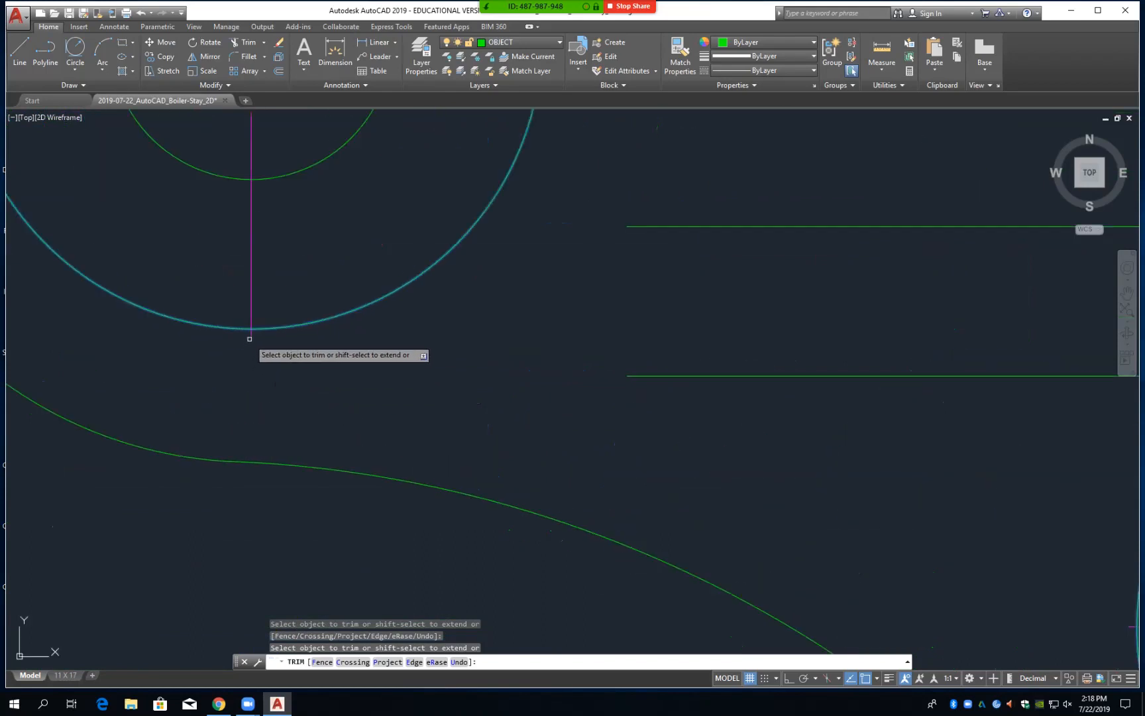
middle_drag(234, 328, 538, 613)
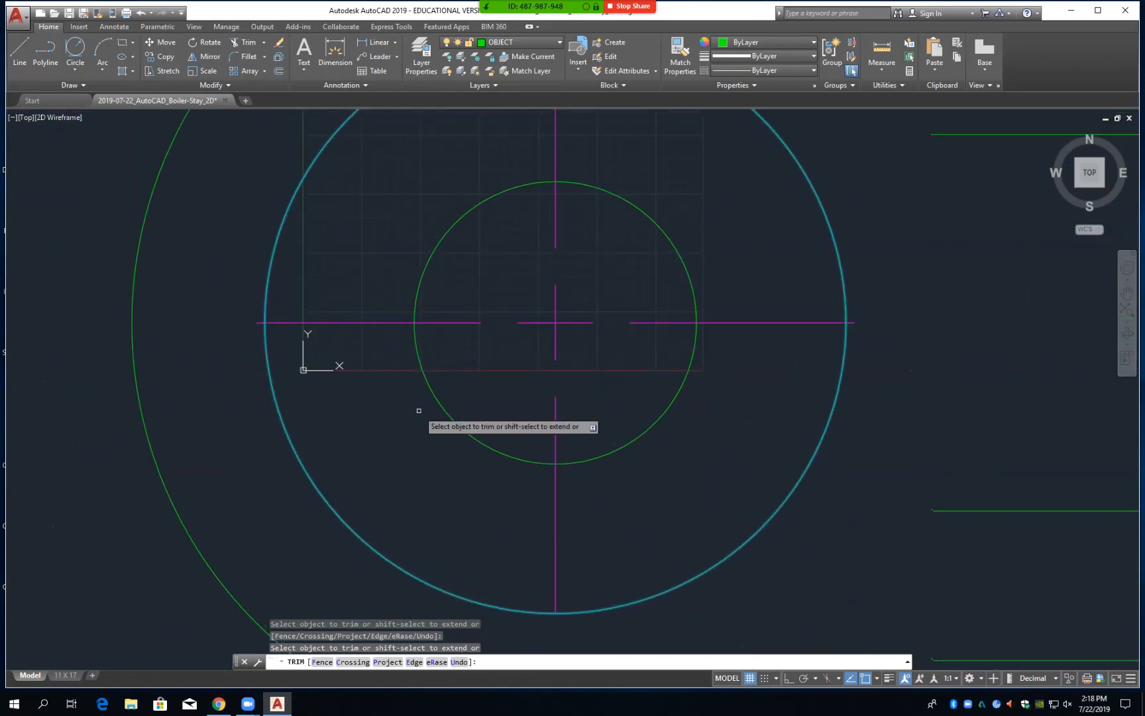
click(257, 322)
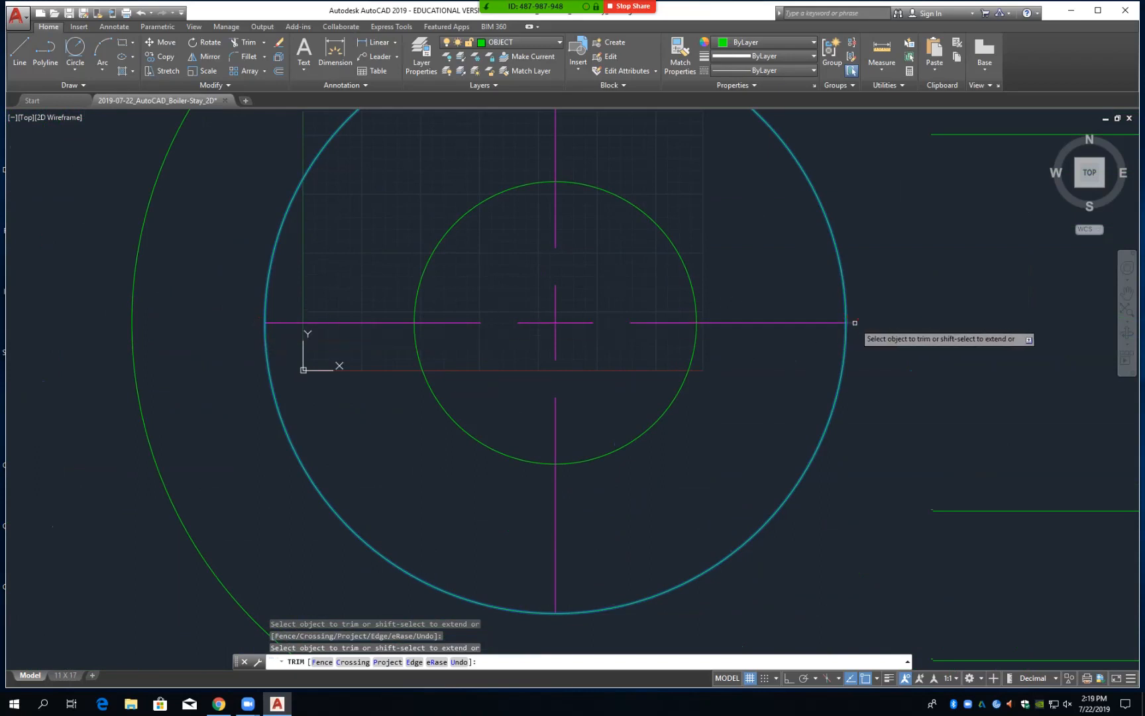
middle_drag(813, 322, 845, 685)
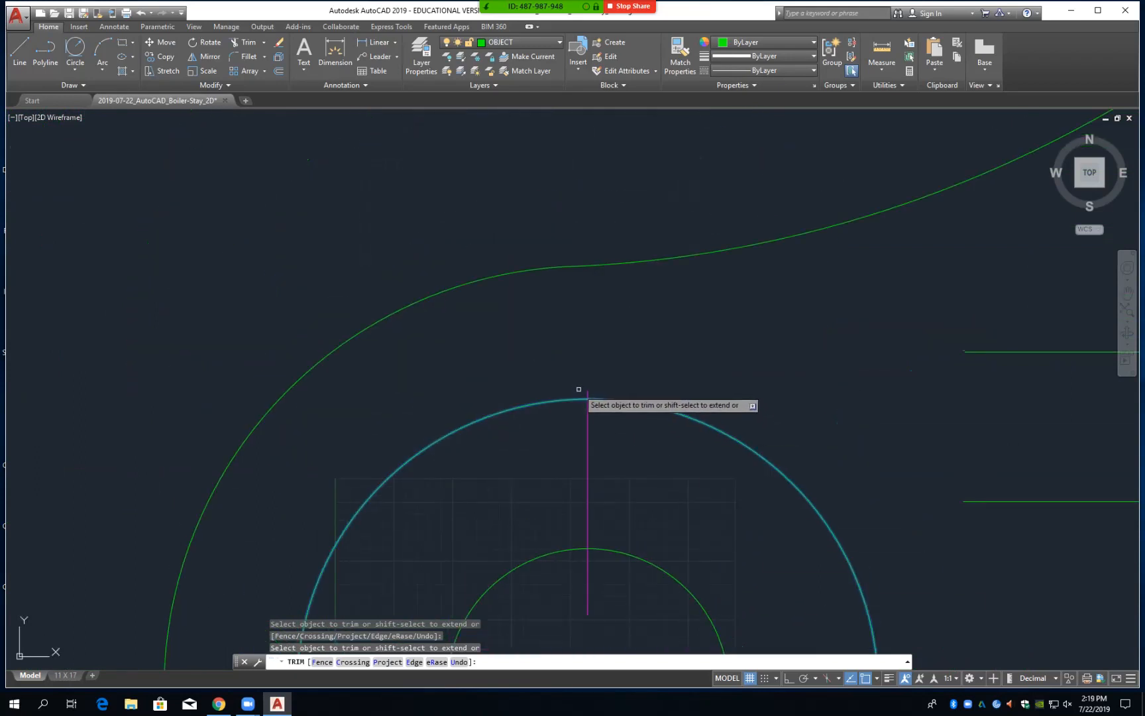
Trim the centre lines of the top view's upper hole back to its offset circle
mouse_move(843, 372)
middle_down()
mouse_move(466, 447)
mouse_move(5, 504)
mouse_move(0, 534)
middle_up()
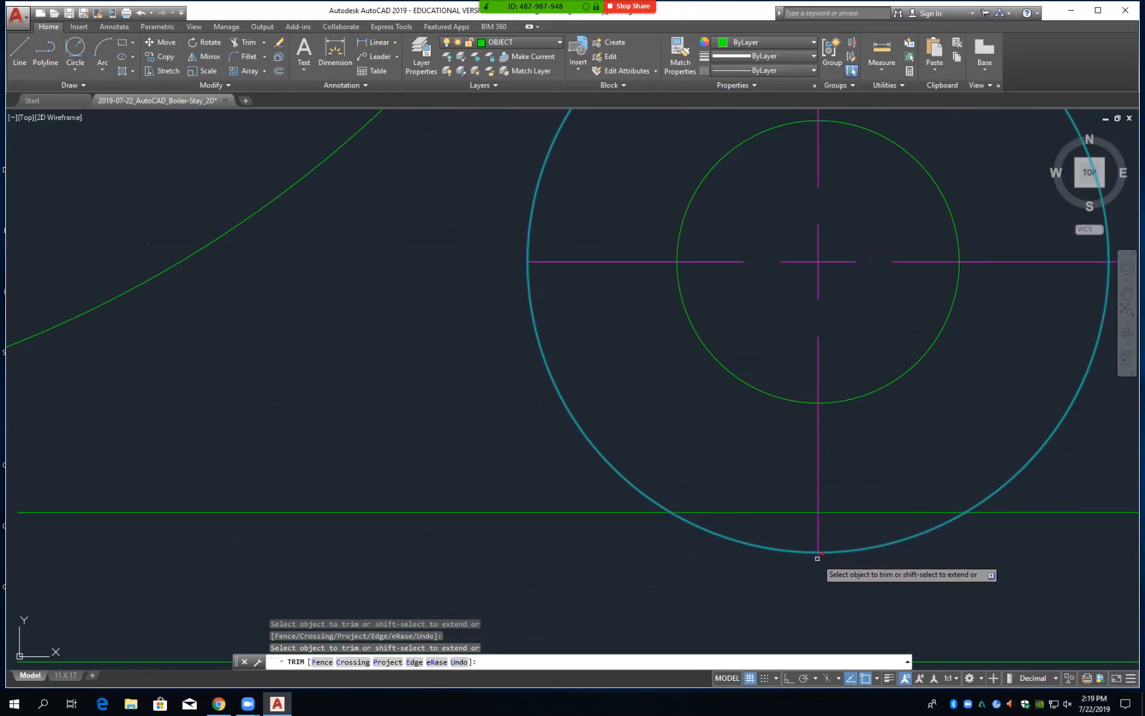
mouse_move(1040, 356)
middle_down()
mouse_move(757, 542)
mouse_move(666, 616)
middle_up()
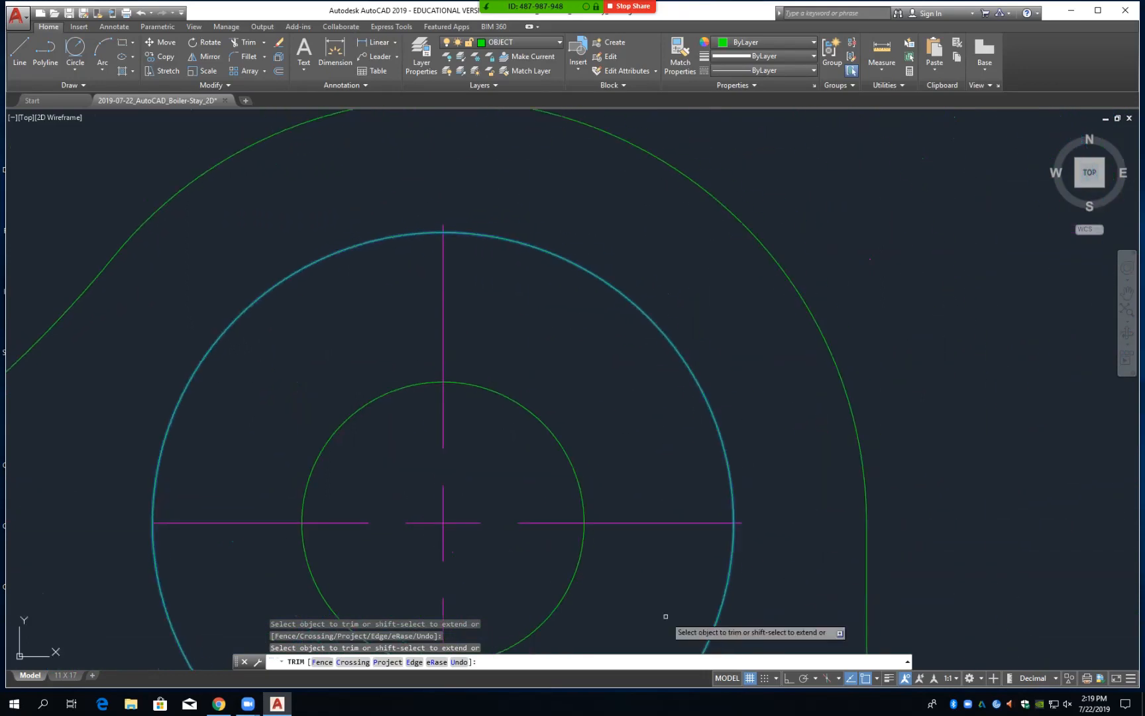
click(738, 523)
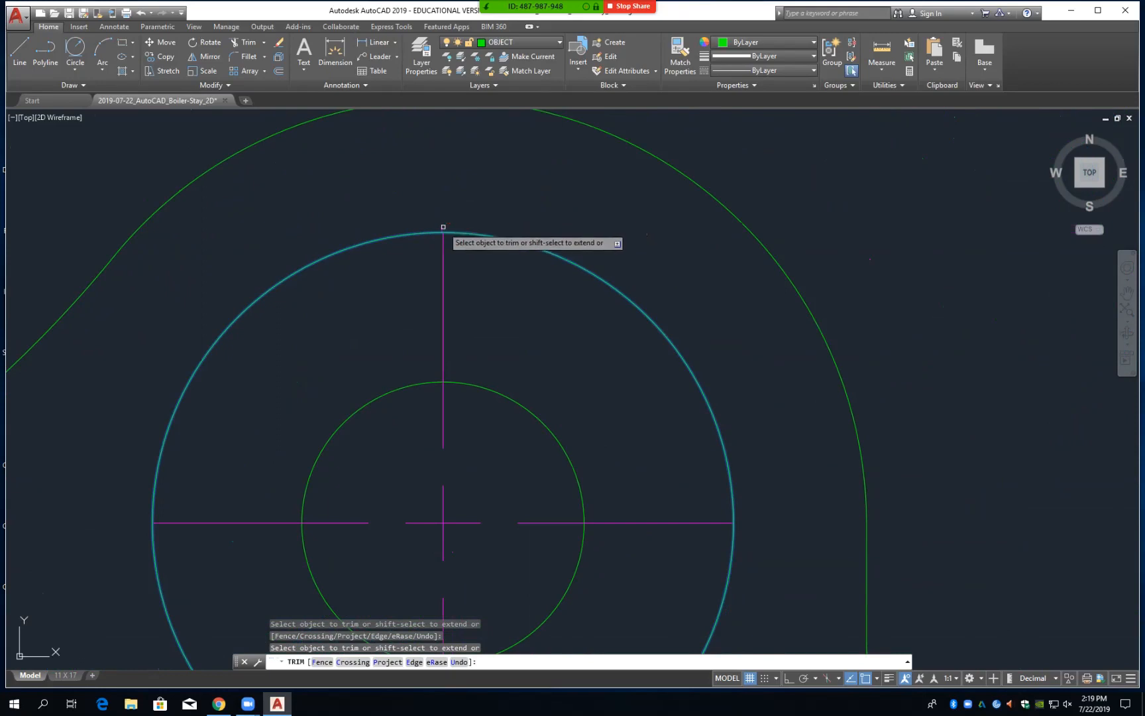
scroll(630, 397, down, 3)
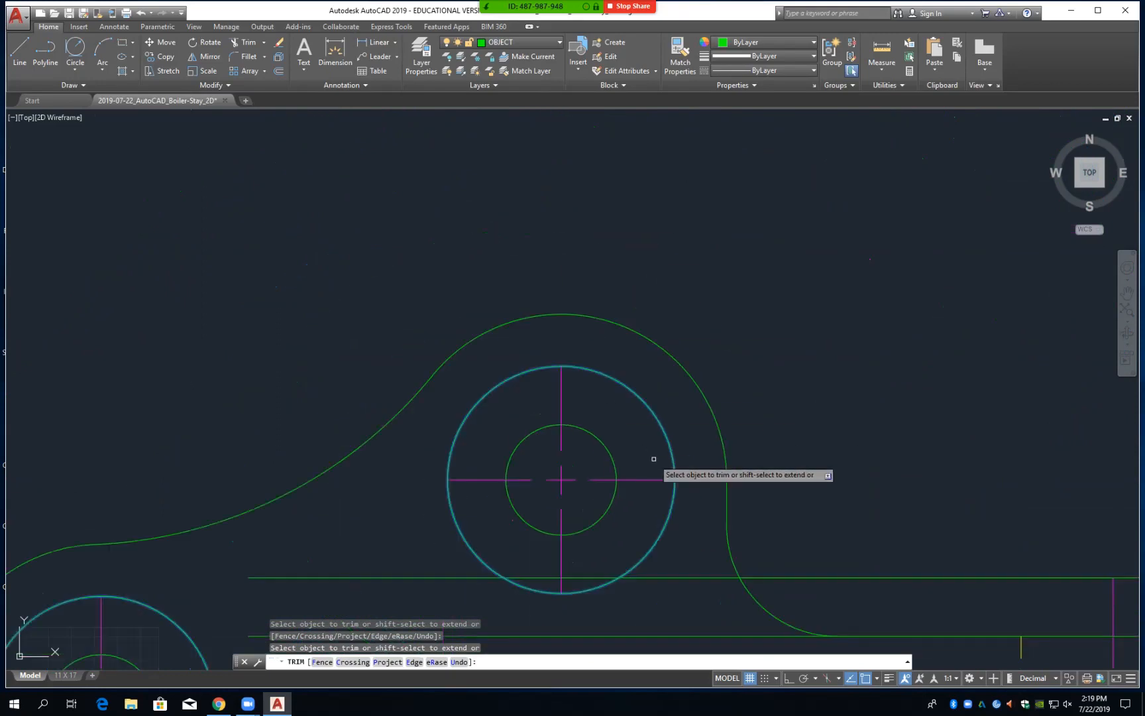
Trim the centre lines of the top view's lower hole back to its offset circle and finish trimming
mouse_move(870, 600)
middle_down()
mouse_move(751, 335)
mouse_move(740, 268)
mouse_move(764, 200)
middle_up()
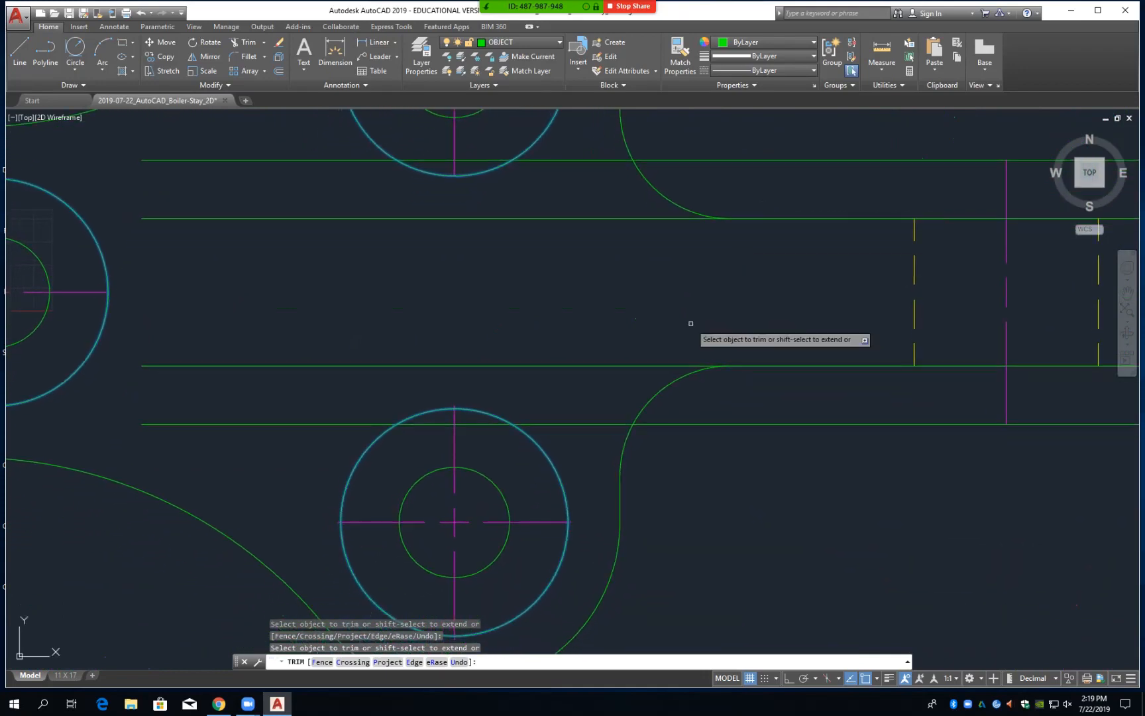
scroll(585, 504, up, 2)
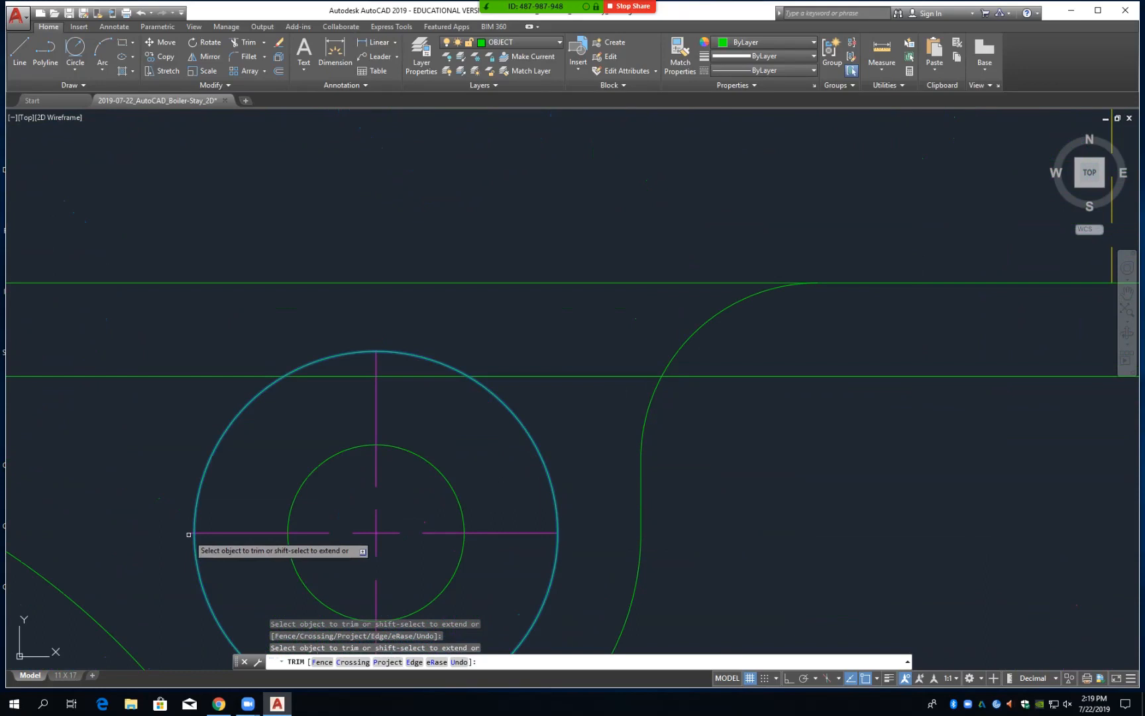
middle_drag(248, 544, 253, 389)
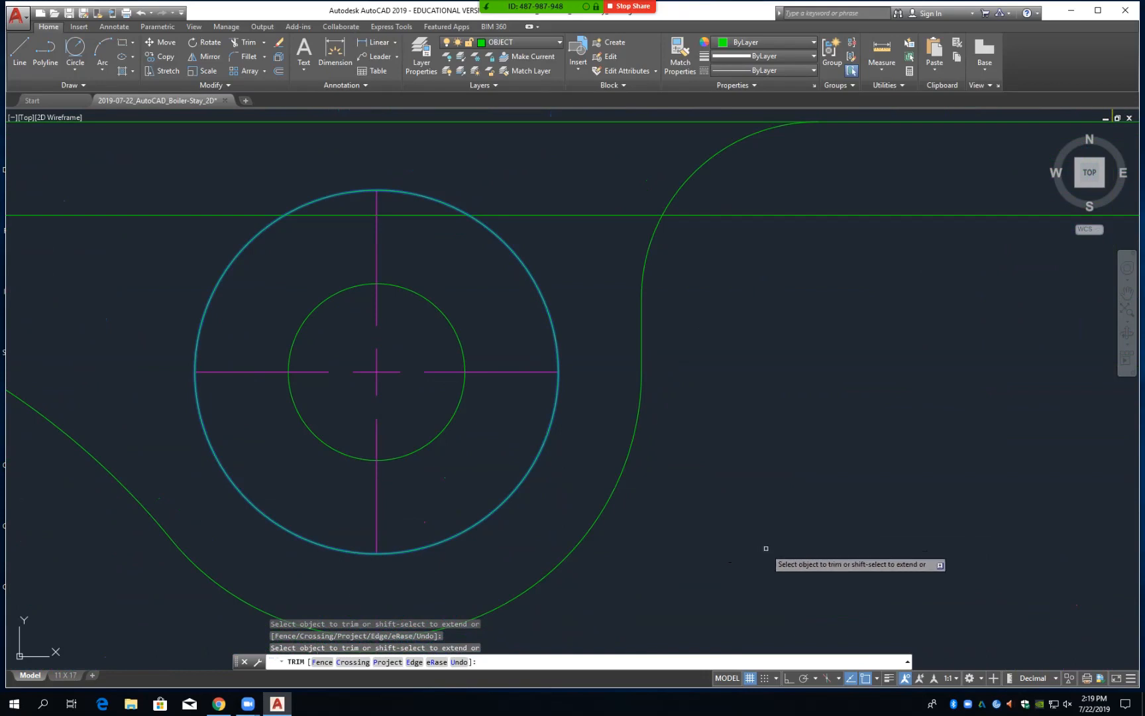
scroll(766, 548, down, 3)
middle_drag(798, 550, 624, 352)
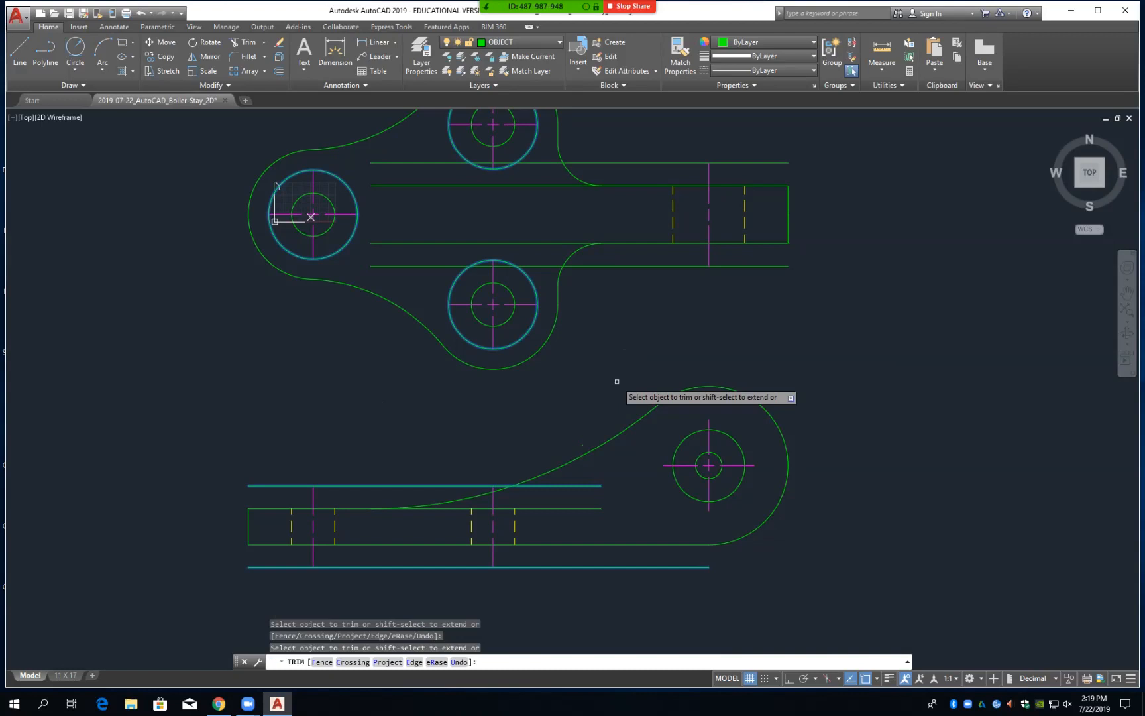
key(Return)
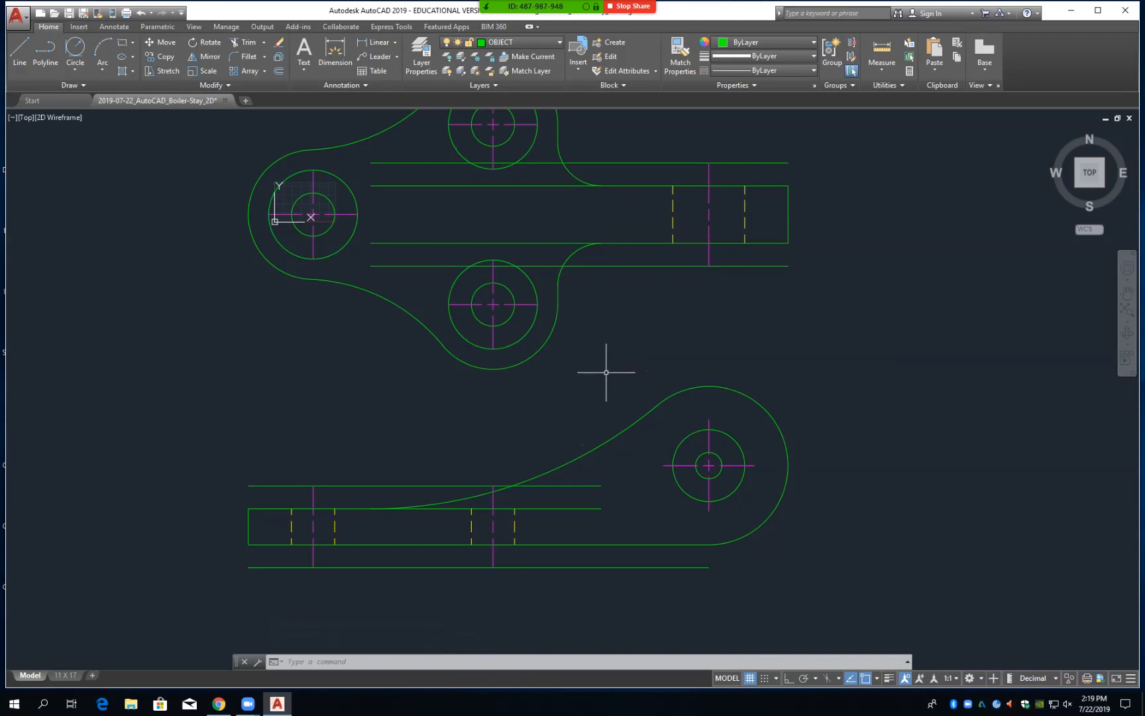
Erase the offset guide lines in both views, the three offset circles around the top view's holes, and the side view's small inner circle
text(e)
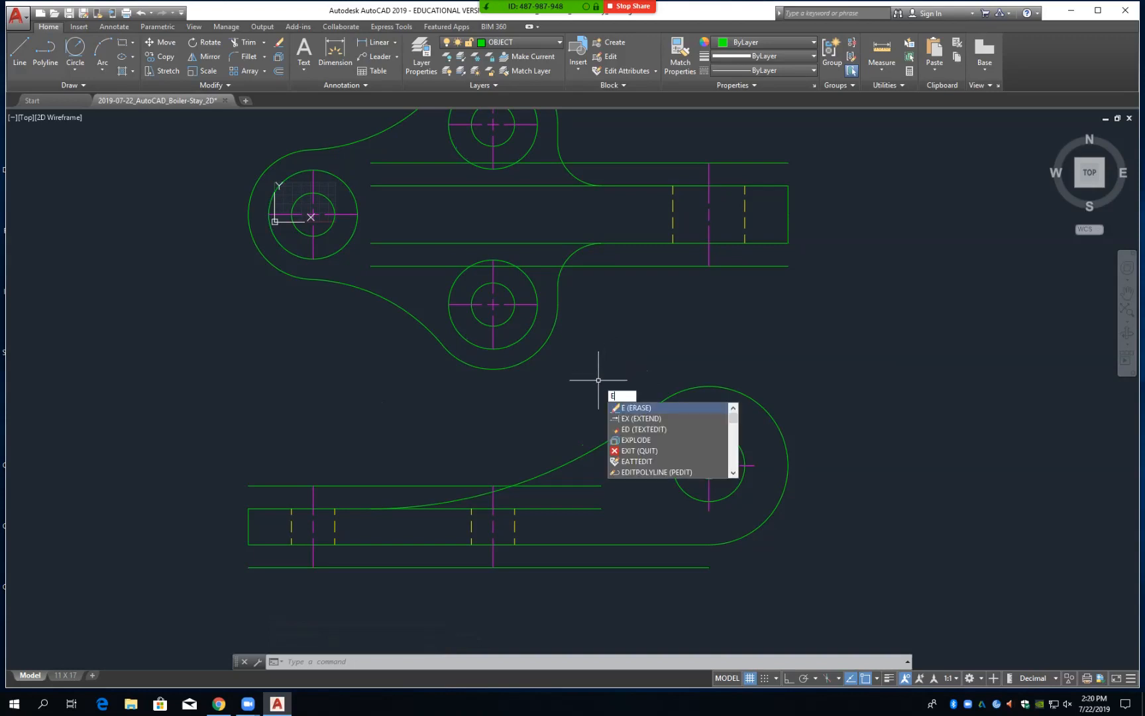
key(Return)
click(545, 266)
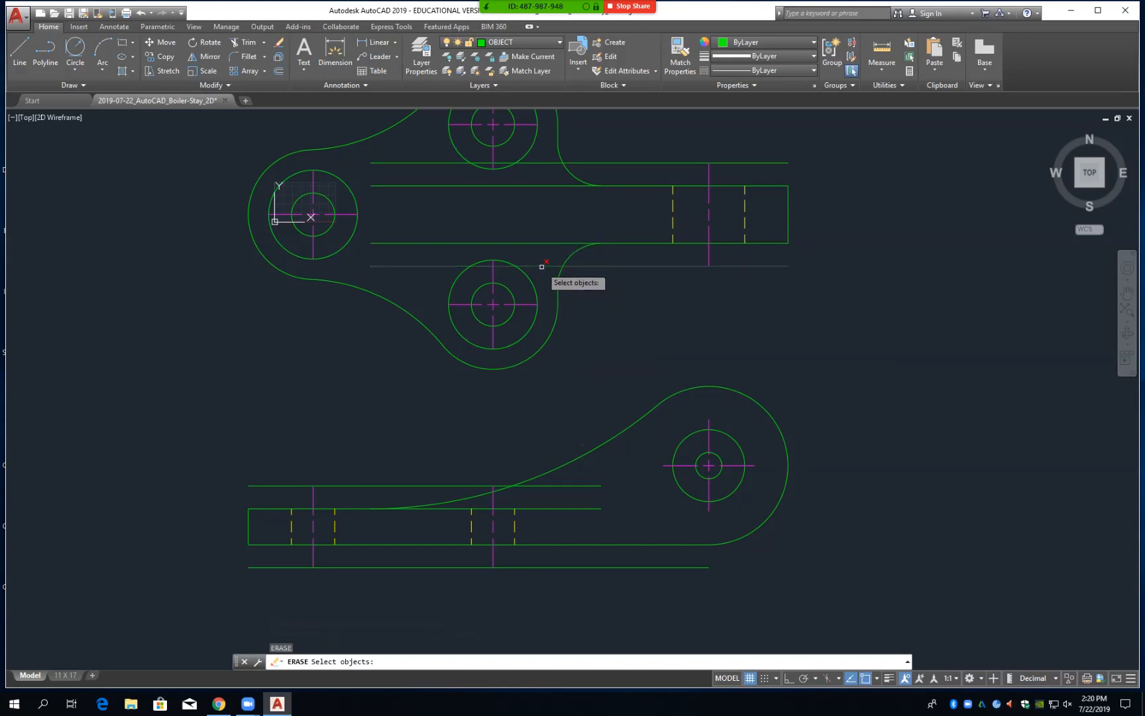
click(530, 163)
click(518, 161)
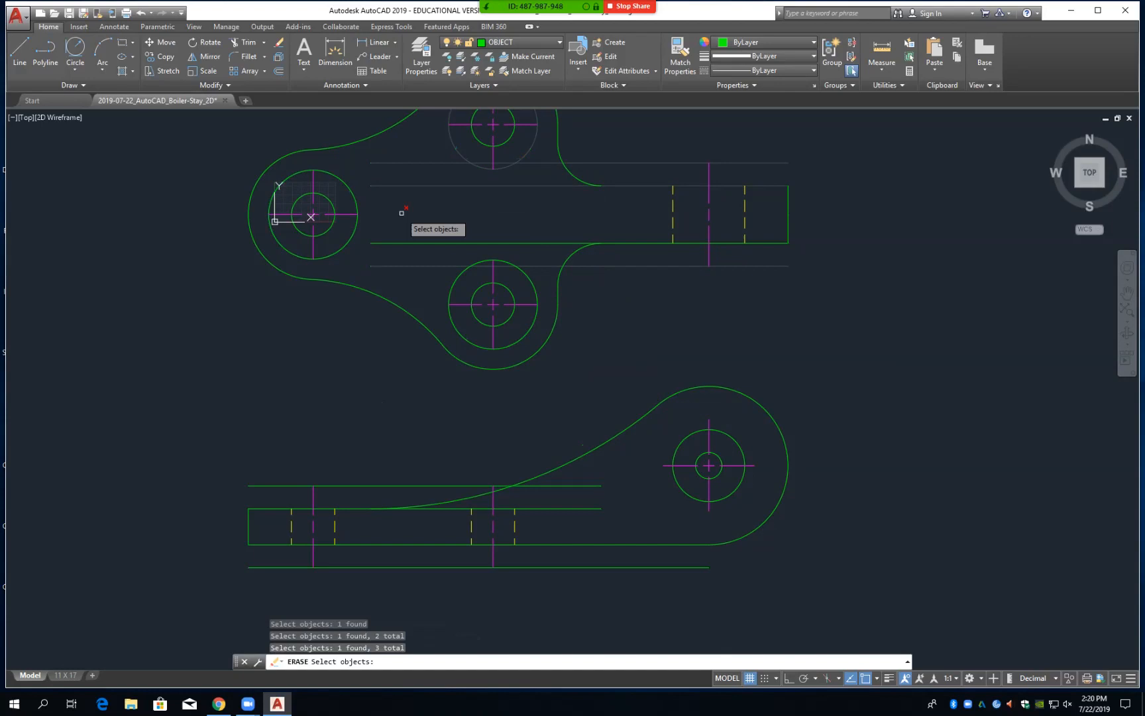
click(359, 219)
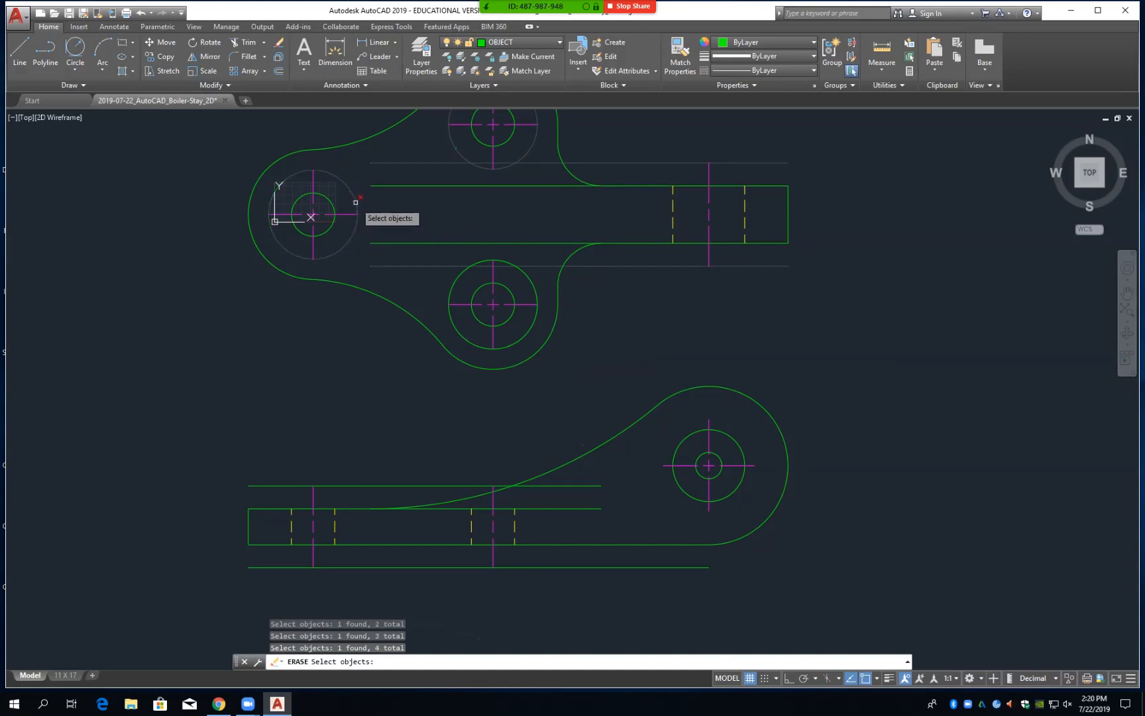
click(454, 280)
click(381, 508)
click(385, 487)
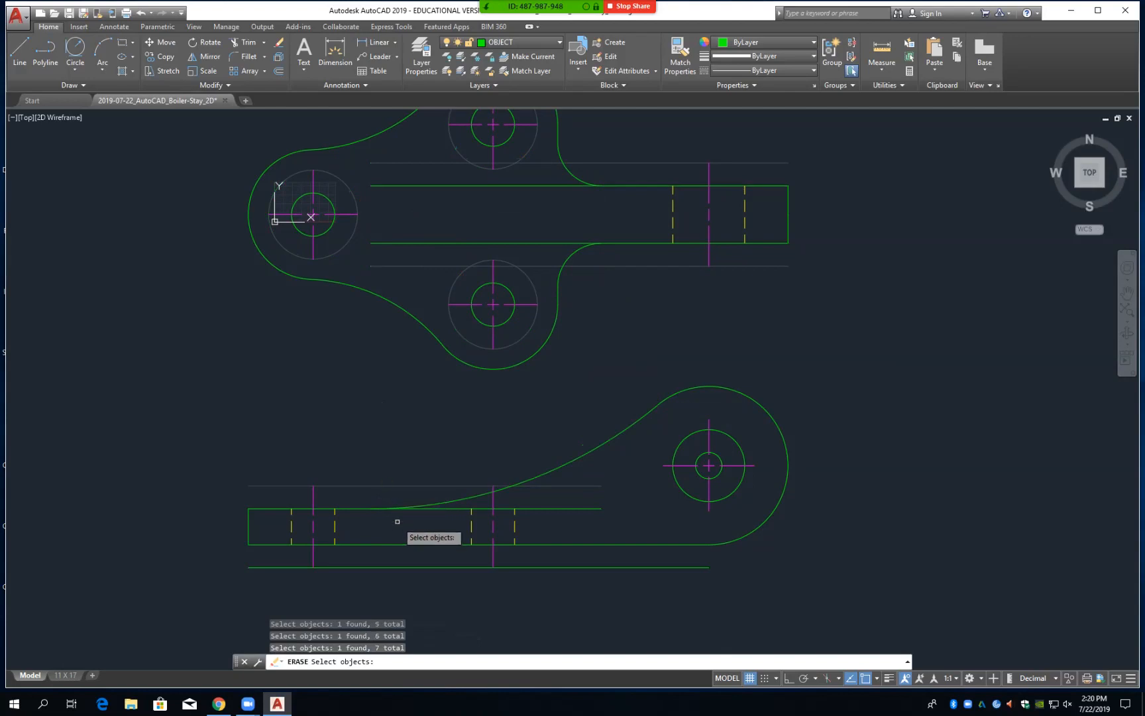
click(700, 475)
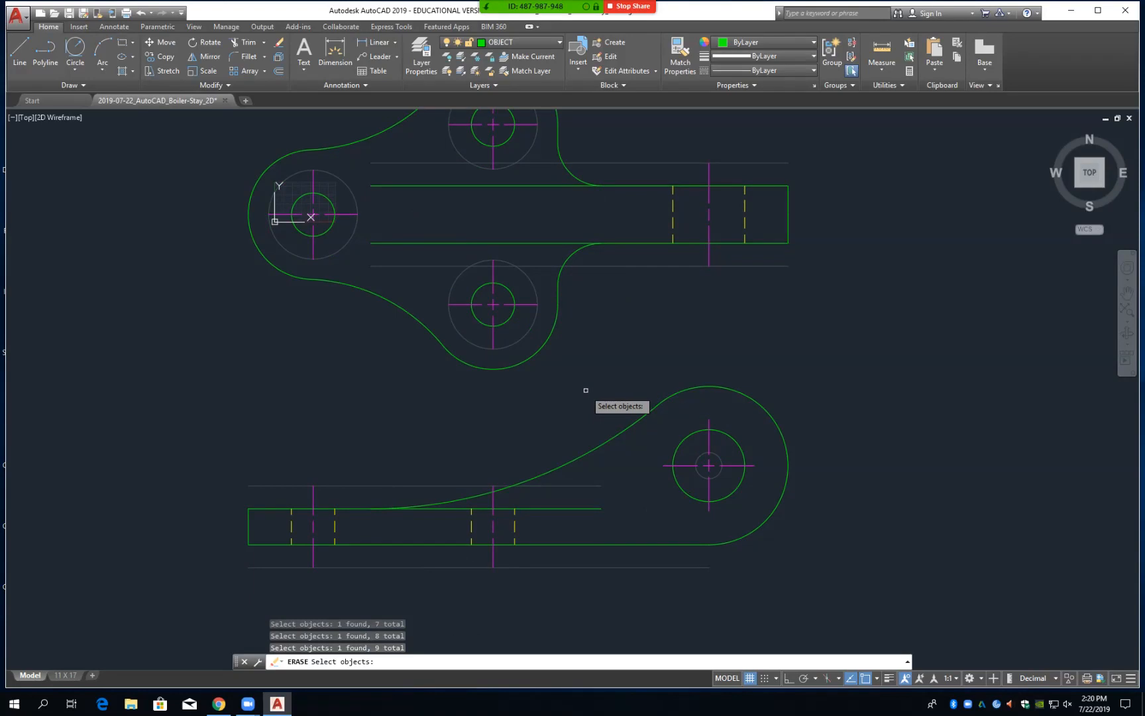
key(Return)
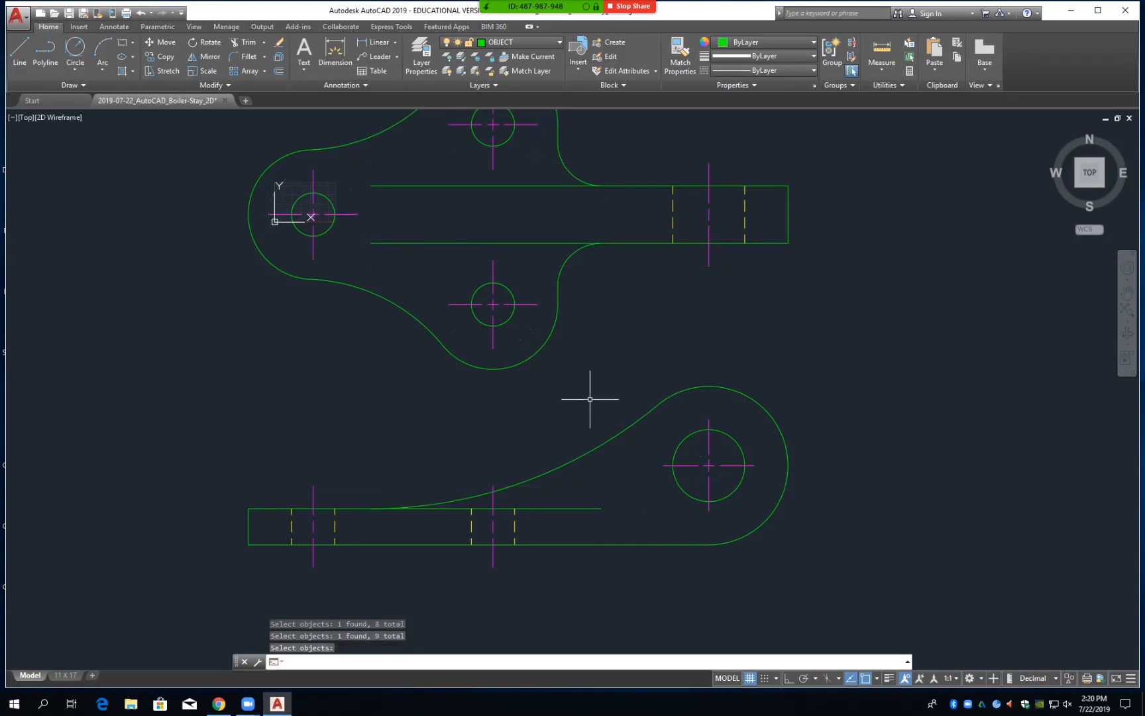
Offset the side view's large hole circle 6.35 outward as a guide for its centre lines
text(o)
key(Return)
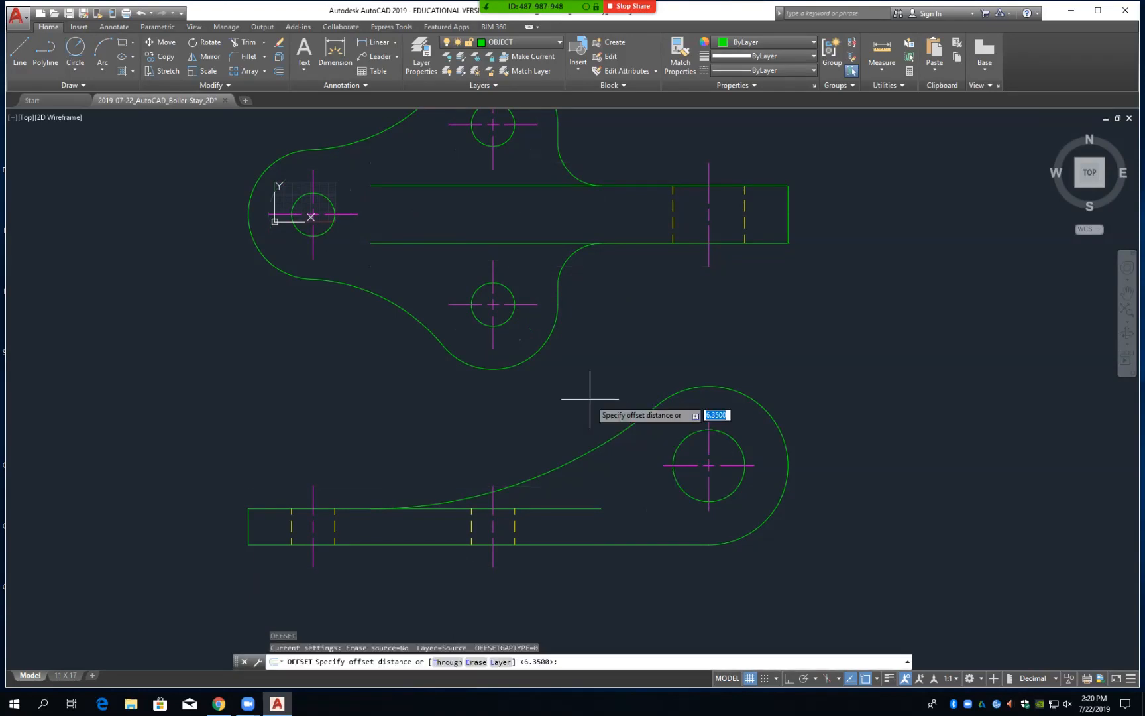
key(Return)
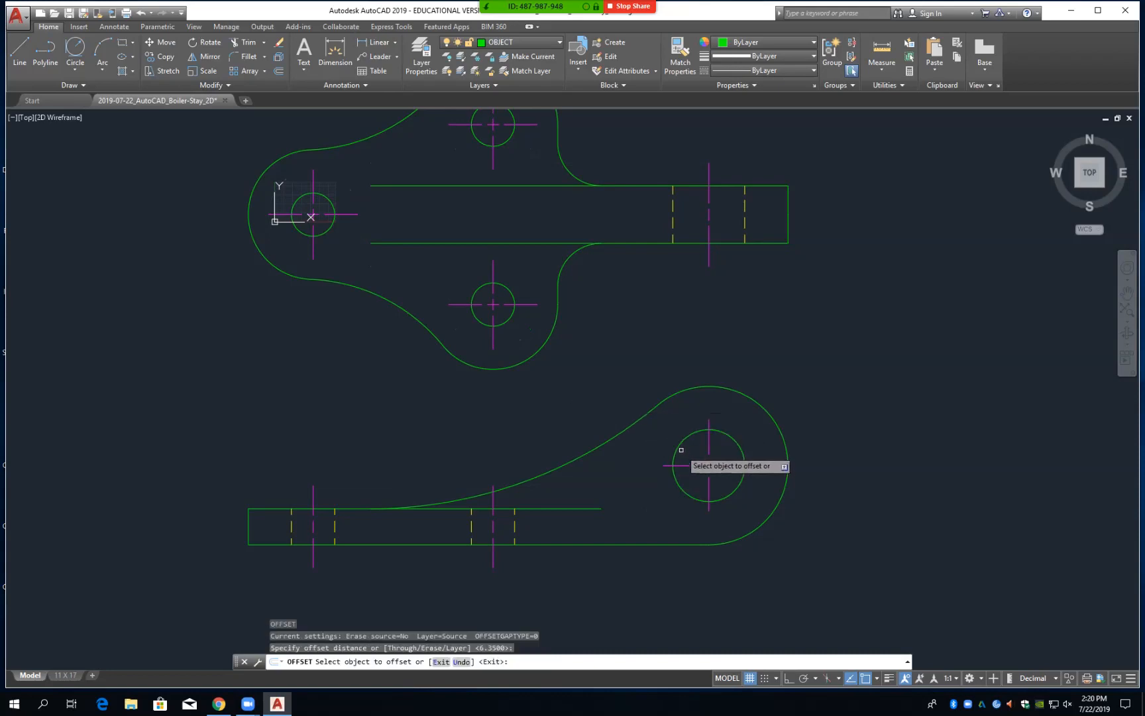
click(678, 446)
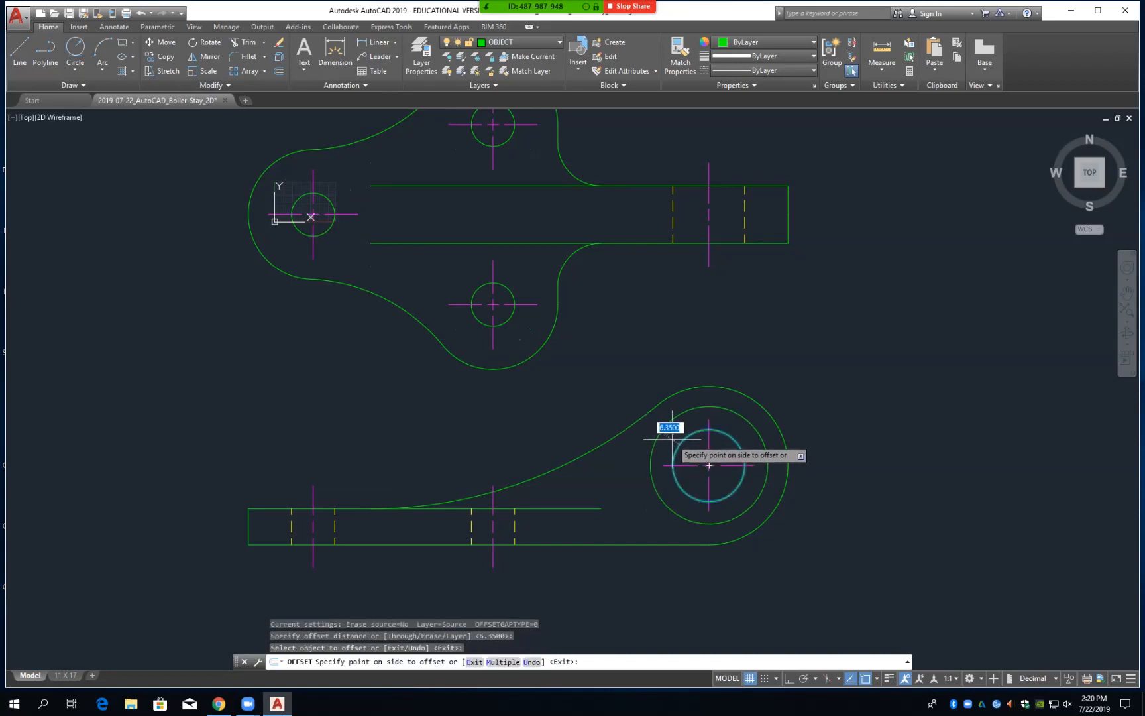
click(671, 438)
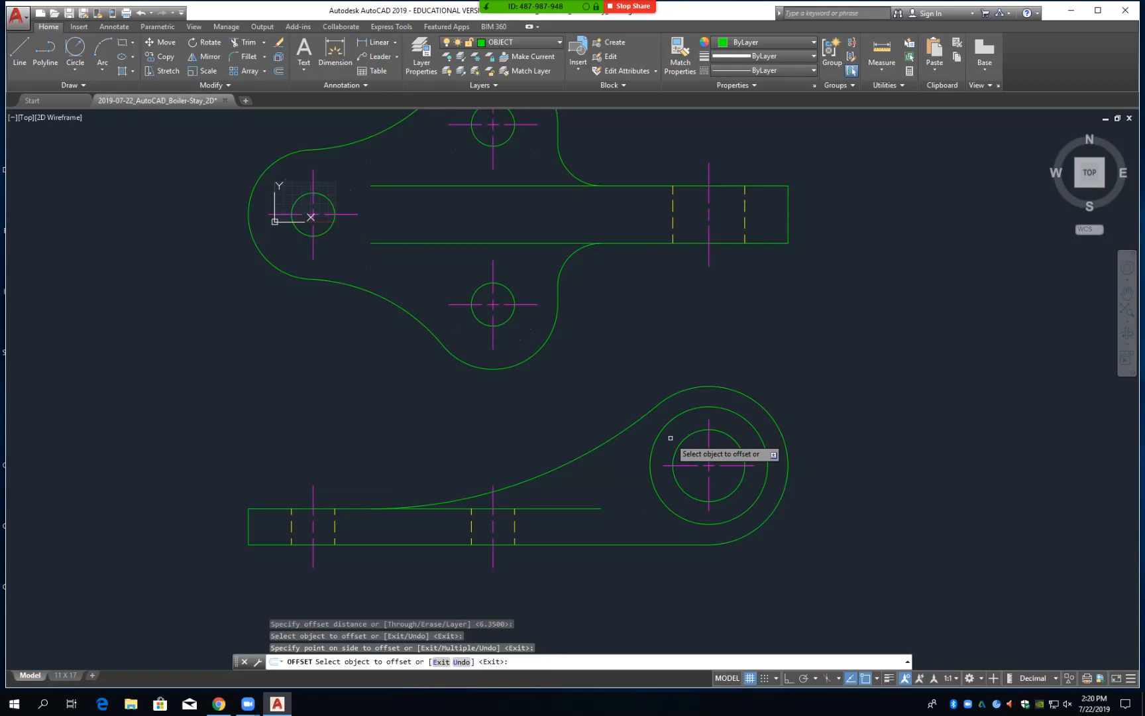
key(Return)
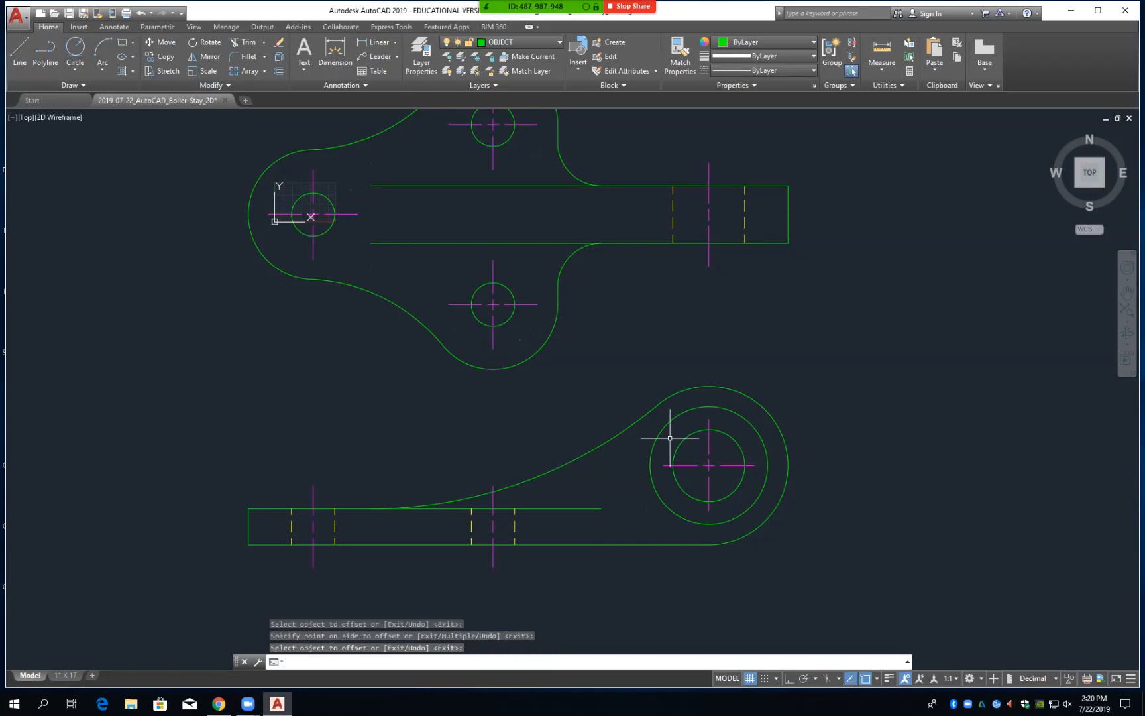
Extend the side view hole's horizontal and vertical centre lines in all four directions to the new offset circle
text(e)
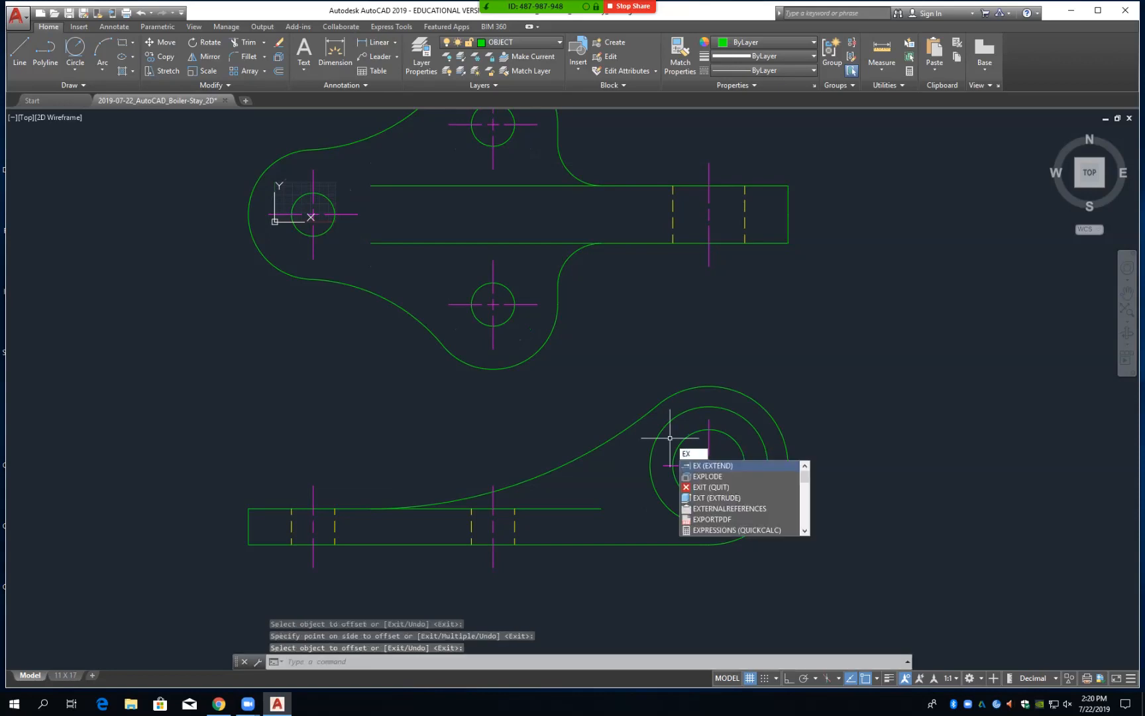
key(Return)
click(696, 413)
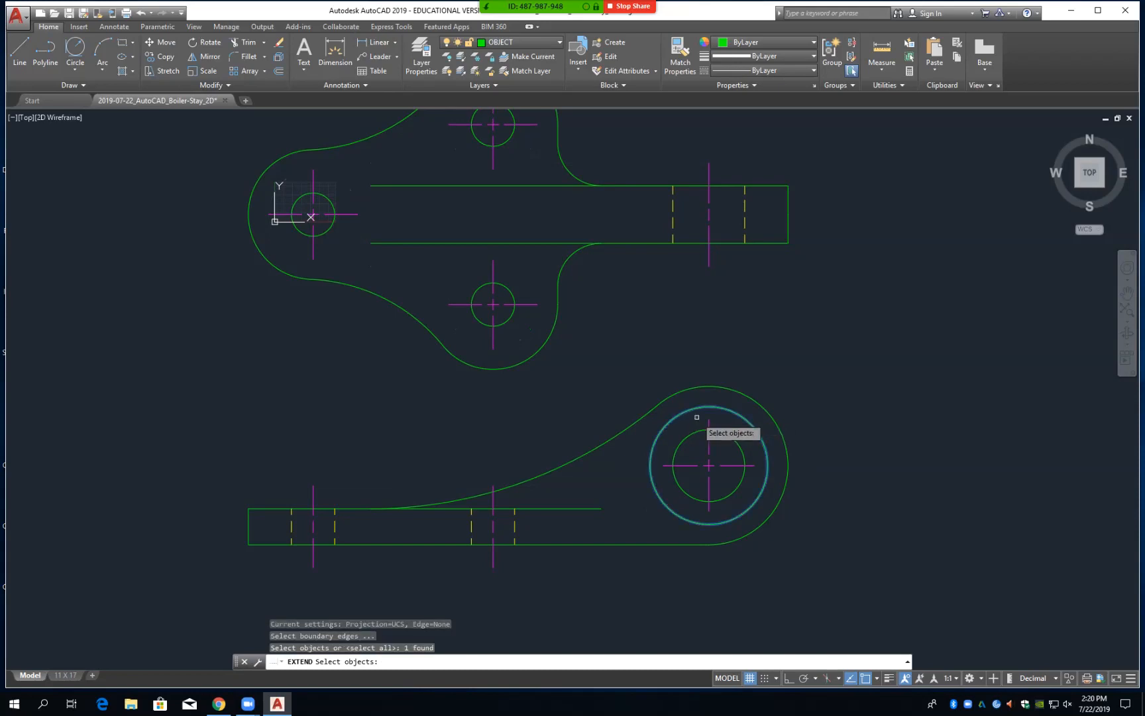
key(Return)
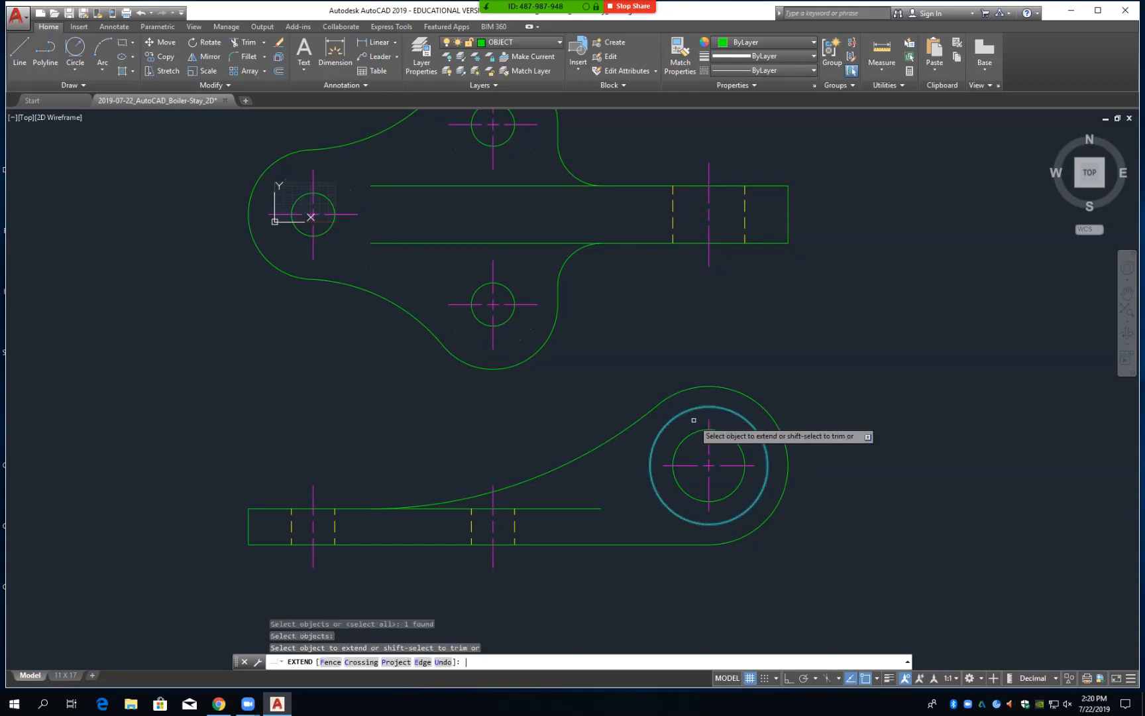
click(708, 425)
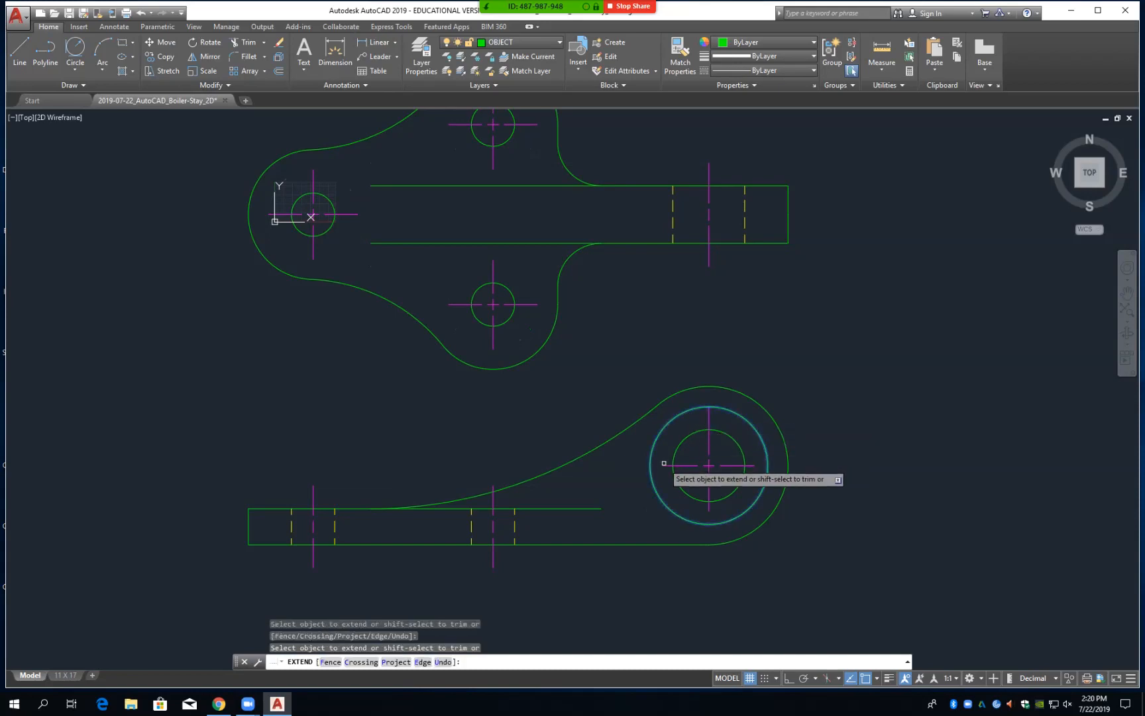
click(664, 464)
click(753, 465)
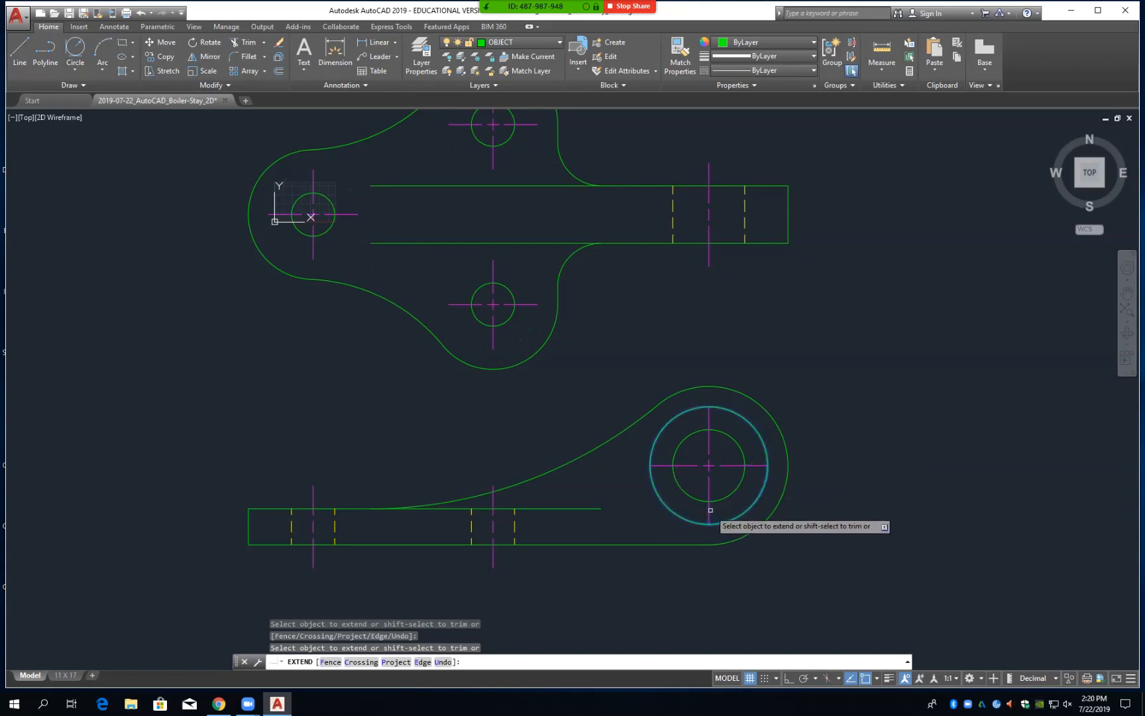
key(Return)
Erase the offset guide circle around the side view's large hole
text(e)
key(Return)
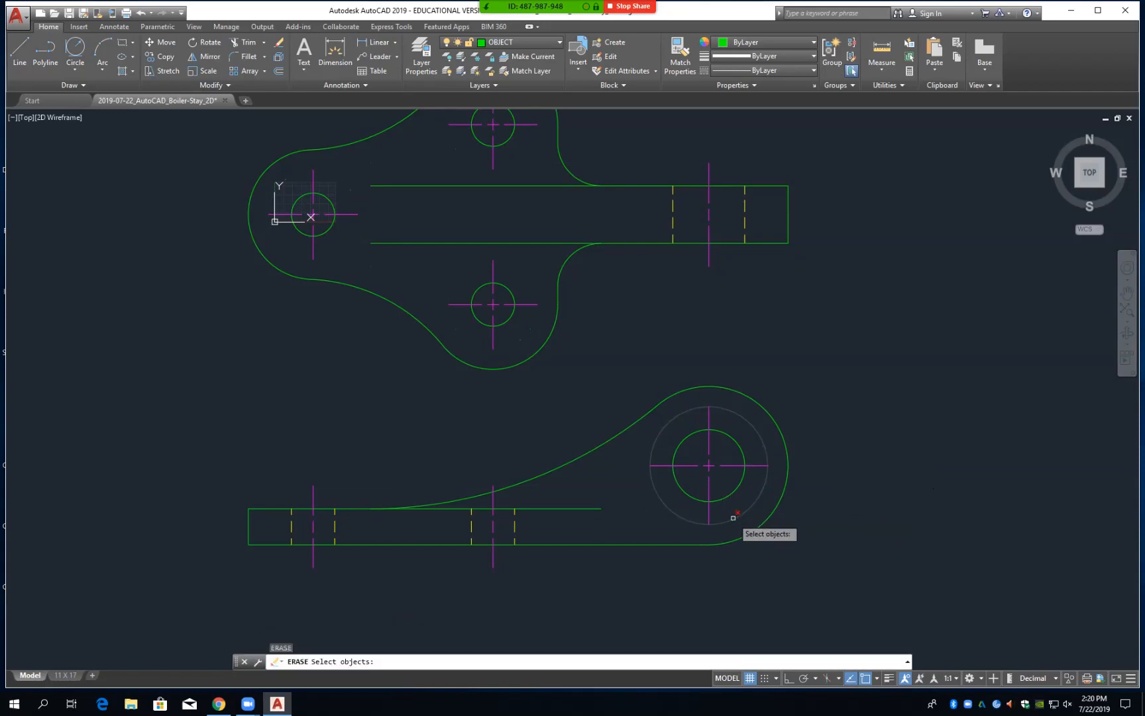
click(733, 517)
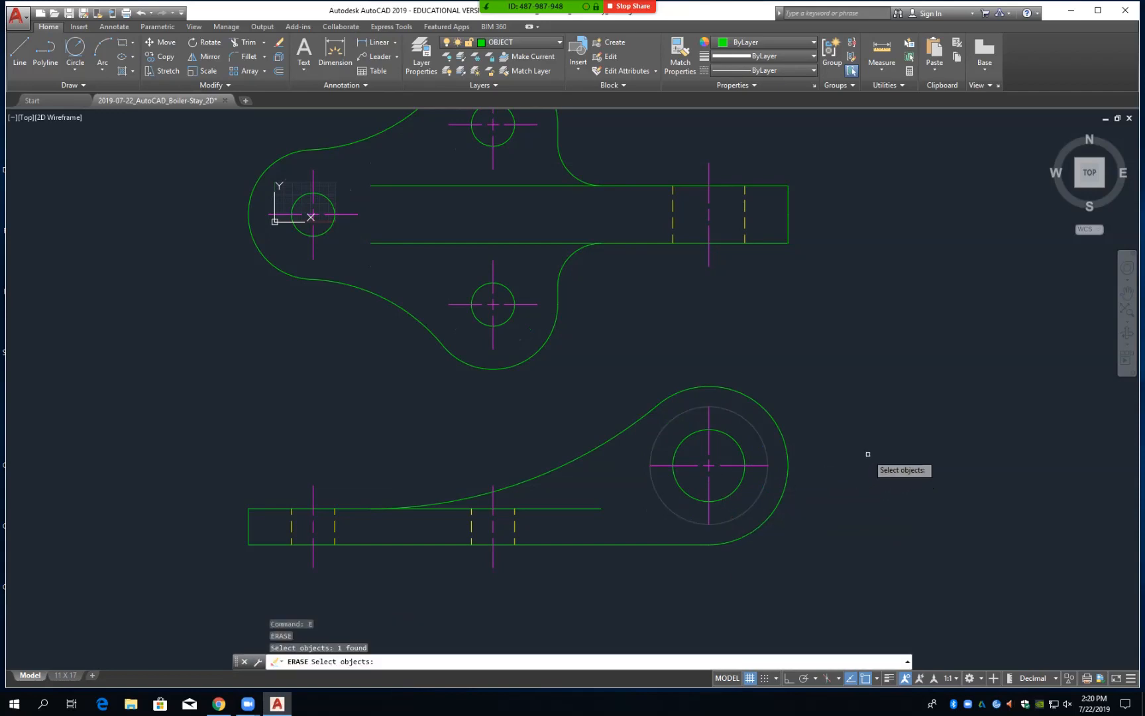
key(Return)
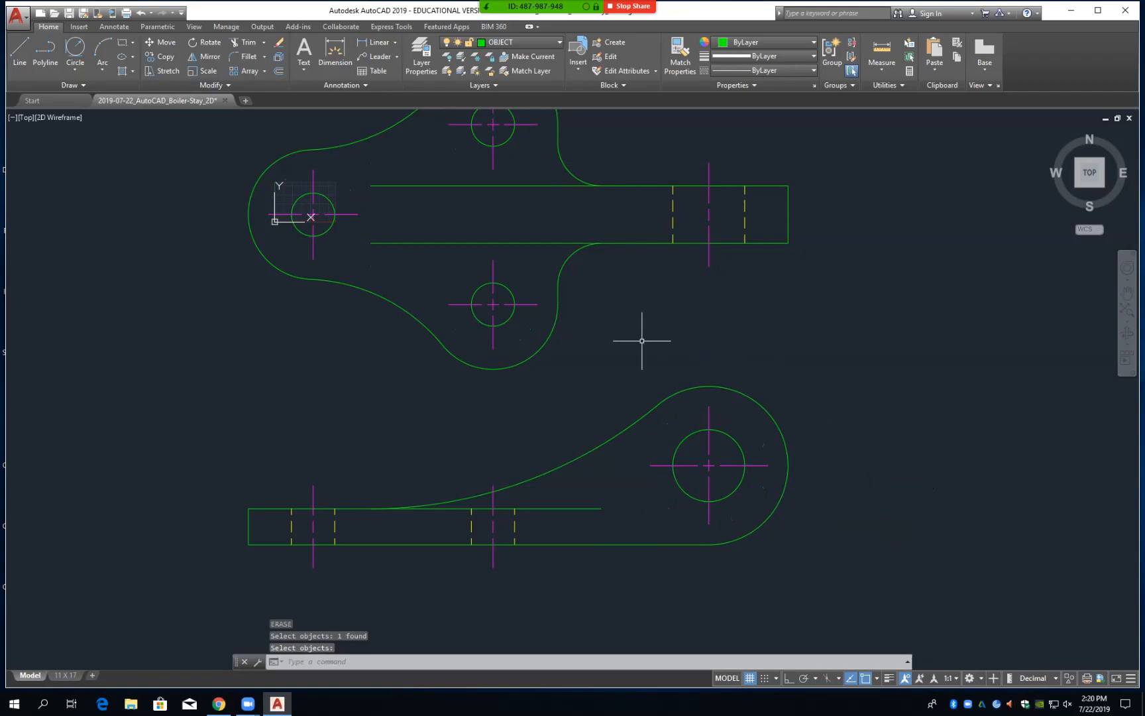
Save the boiler stay drawing under its existing file name
scroll(630, 343, down, 2)
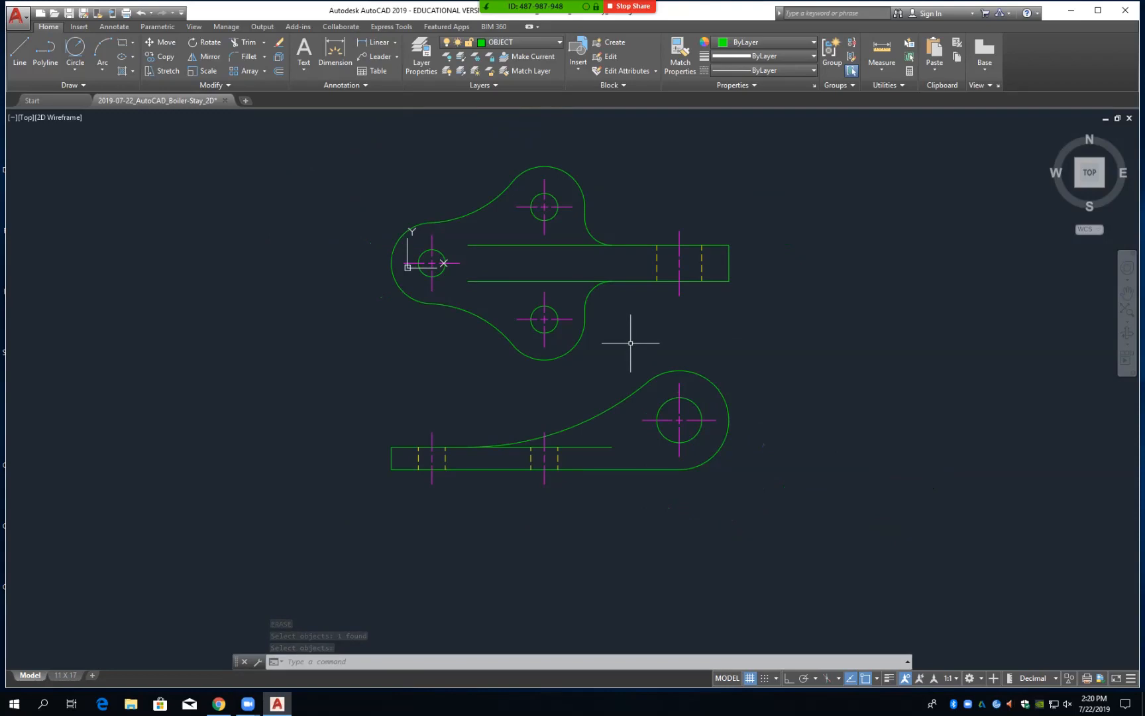
scroll(630, 343, up, 2)
middle_drag(627, 337, 660, 394)
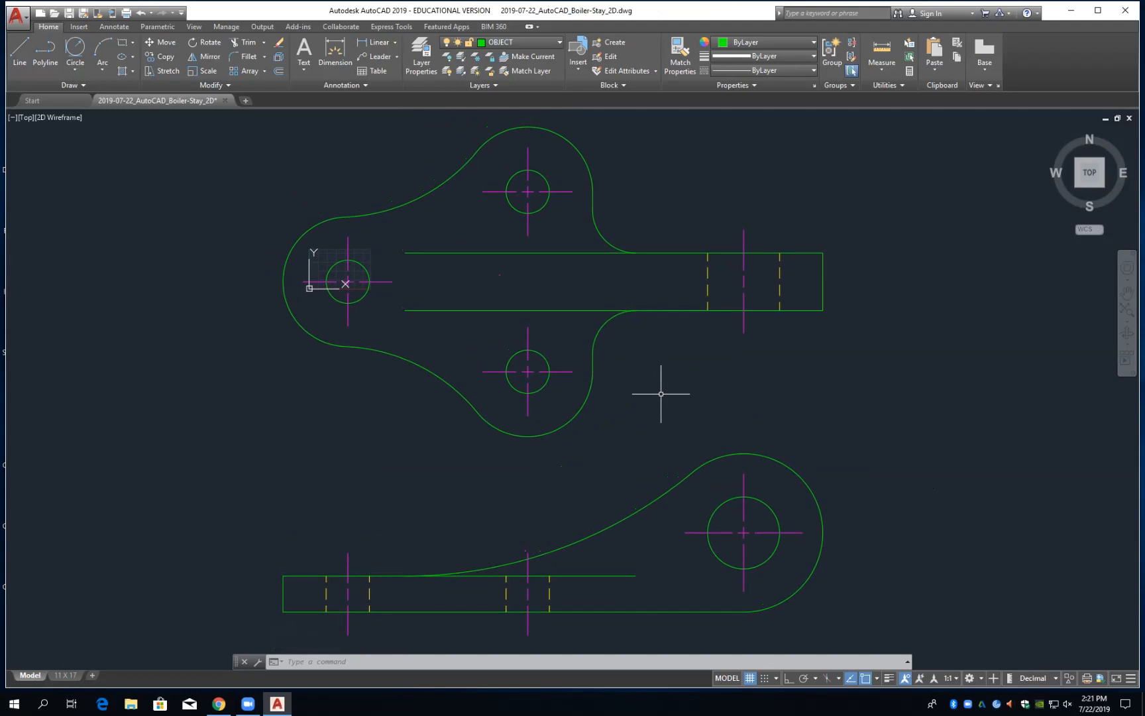
key(ctrl+s)
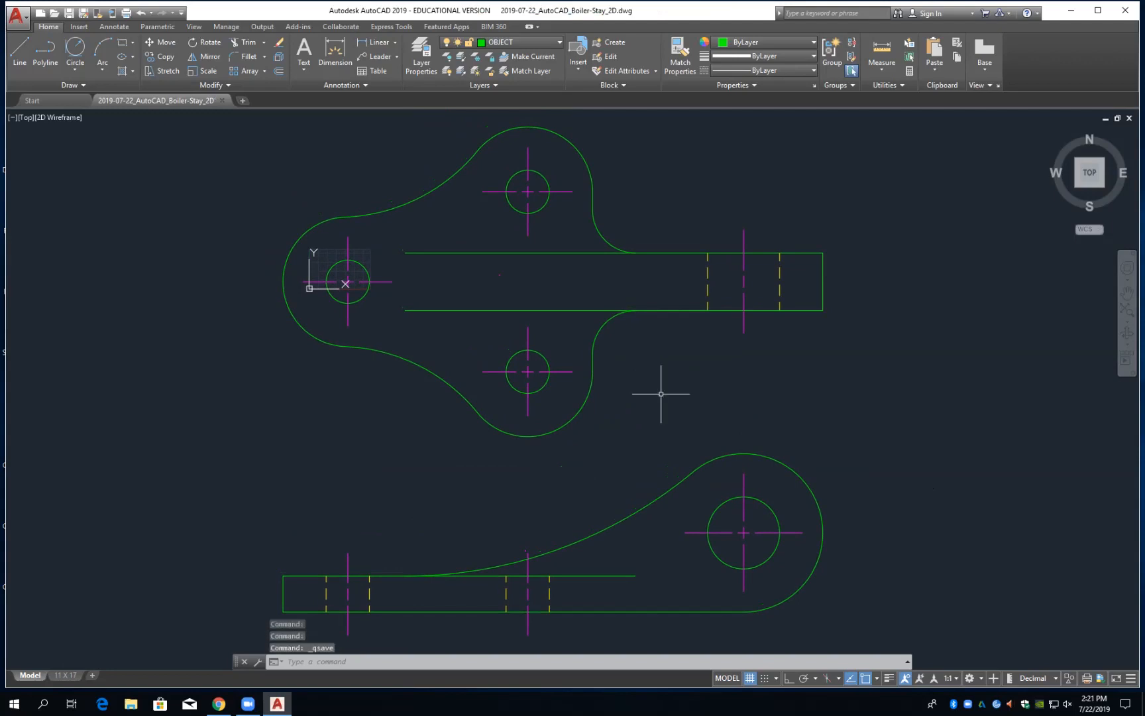